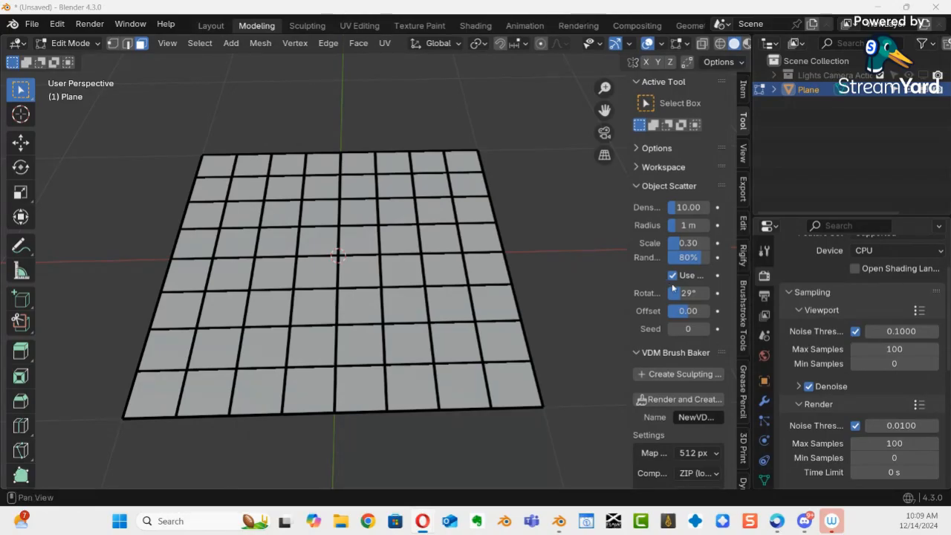
Step: Delete a two-face-wide L-shaped strip and a separate two-by-two block of faces inside the plane's grid, leaving the outer border intact
middle_click_drag(405, 286, 281, 236)
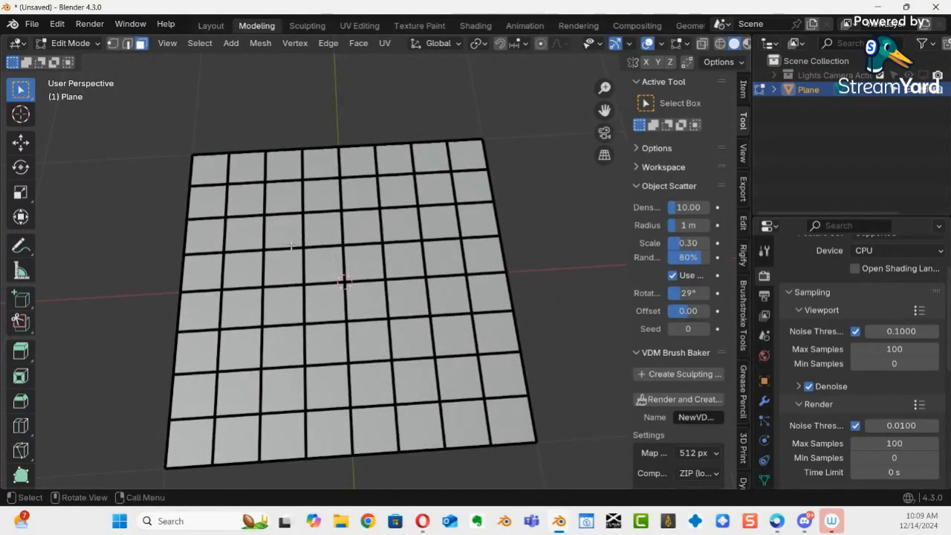
key("c")
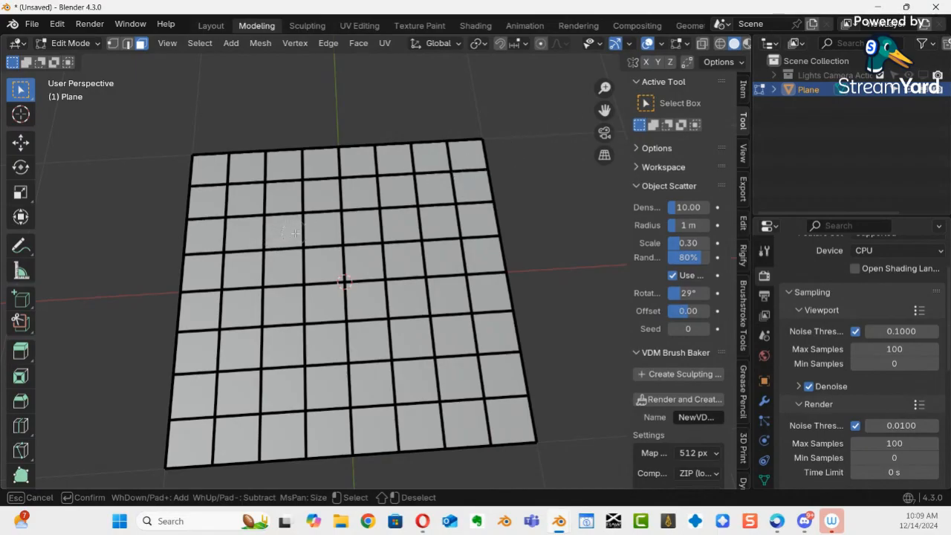
mouse_move(289, 235)
left_mouse_down()
mouse_move(304, 257)
mouse_move(352, 239)
mouse_move(398, 246)
mouse_move(387, 309)
left_mouse_up()
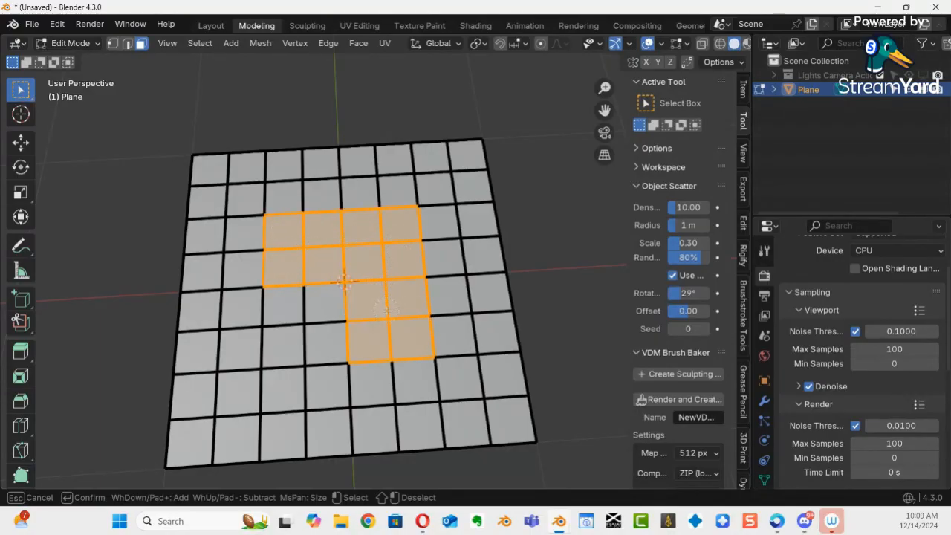
left_click_drag(400, 350, 391, 358)
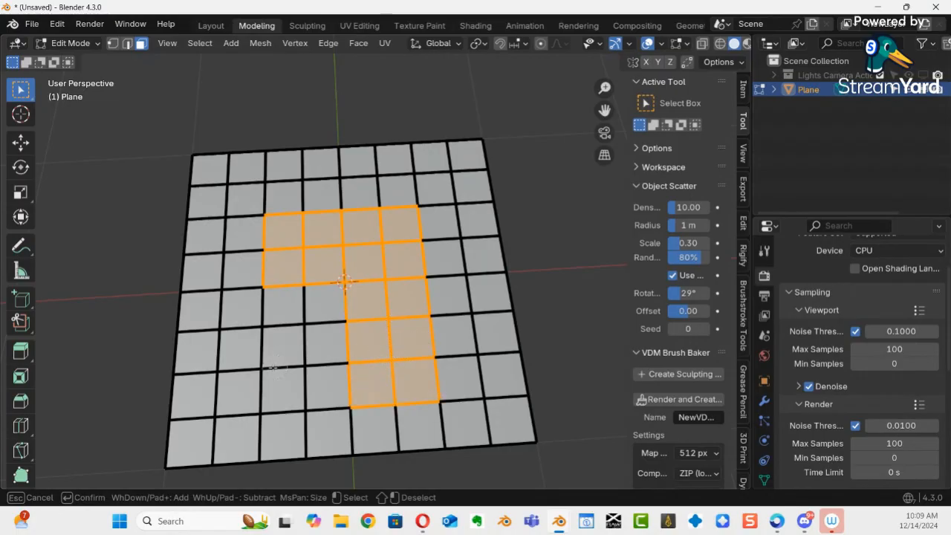
left_click(239, 396)
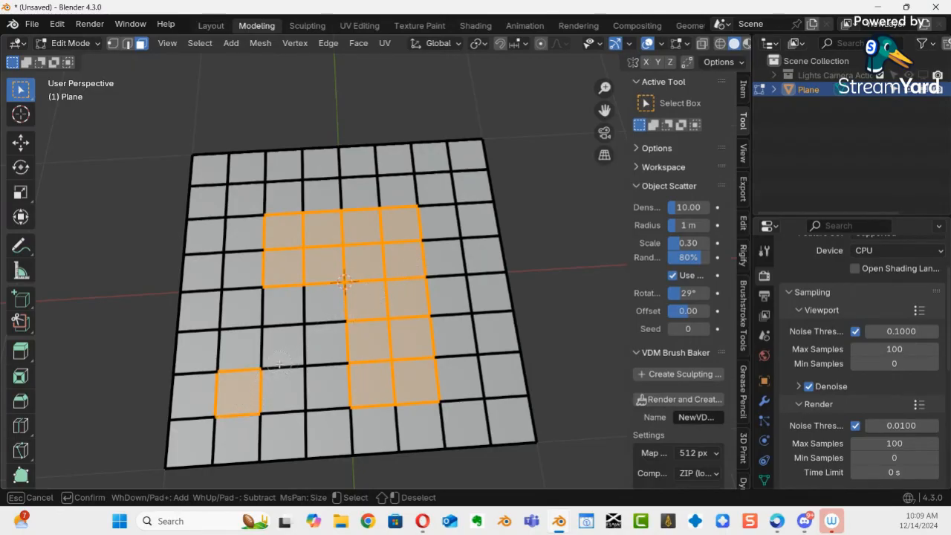
left_click(283, 362)
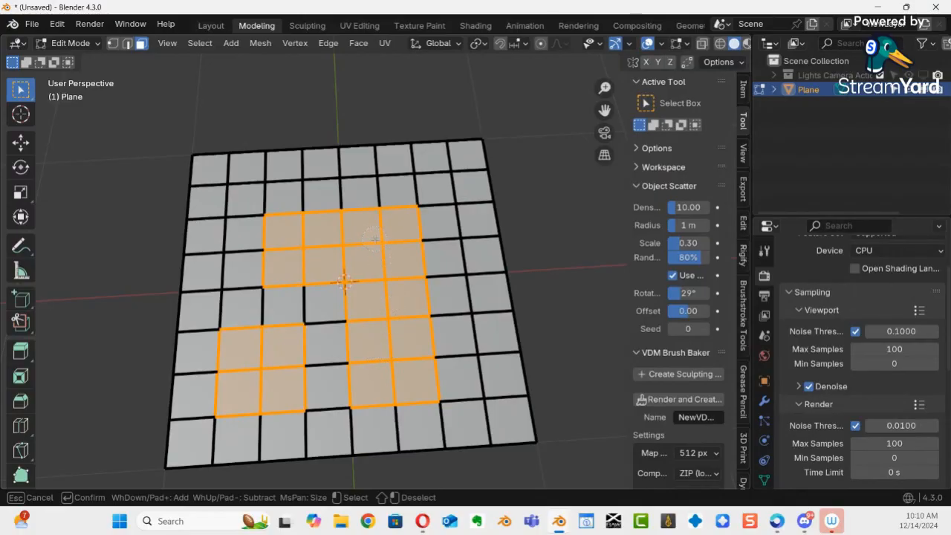
key("Escape")
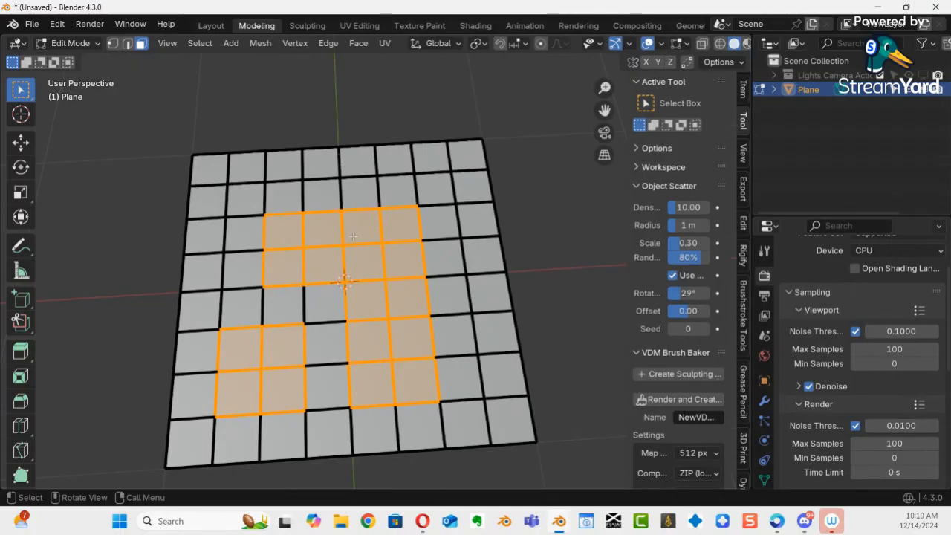
key("x")
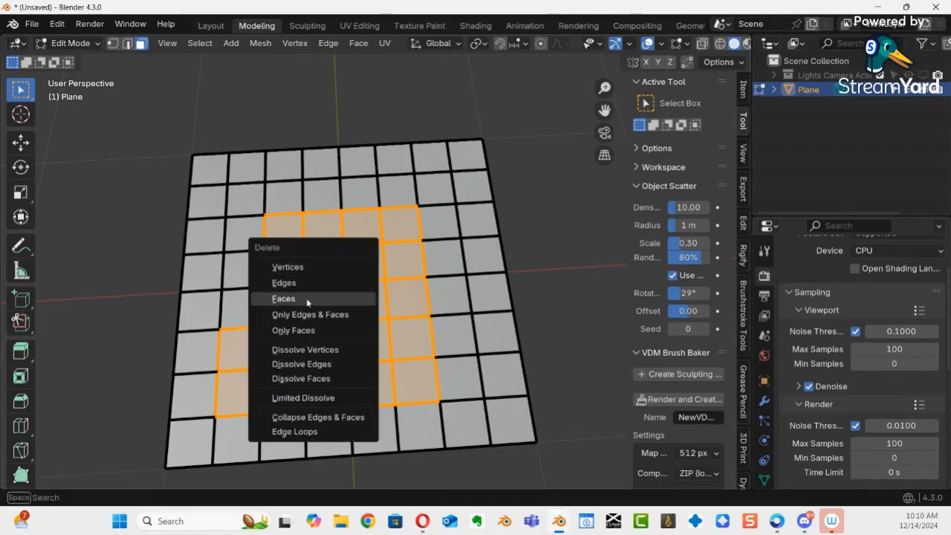
left_click(283, 299)
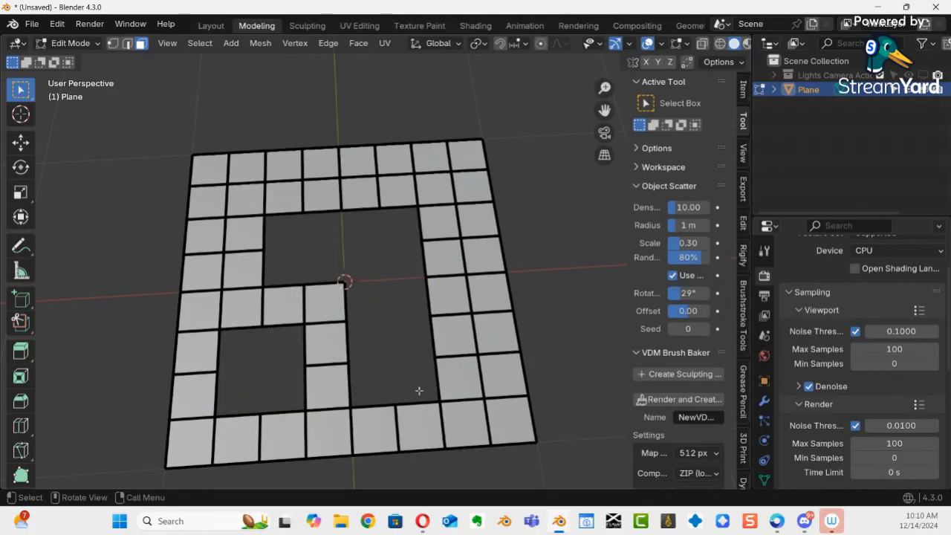
Step: Subdivide all remaining faces of the plane with one cut
middle_click_drag(373, 364, 380, 330)
key("a")
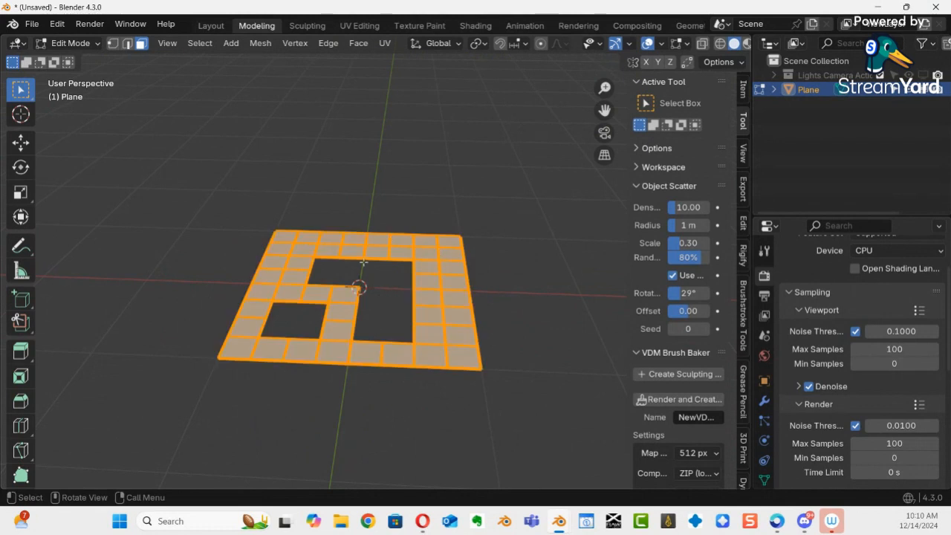
right_click(409, 288)
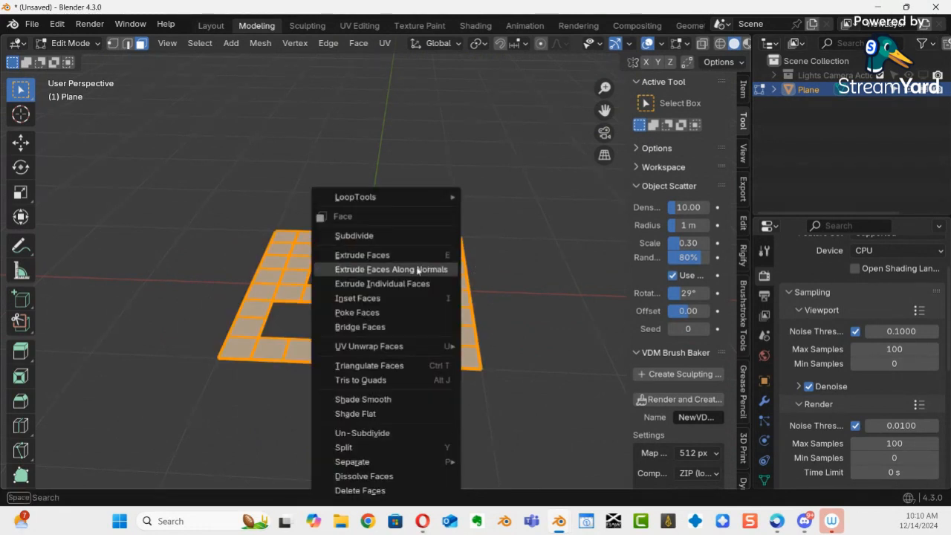
left_click(421, 234)
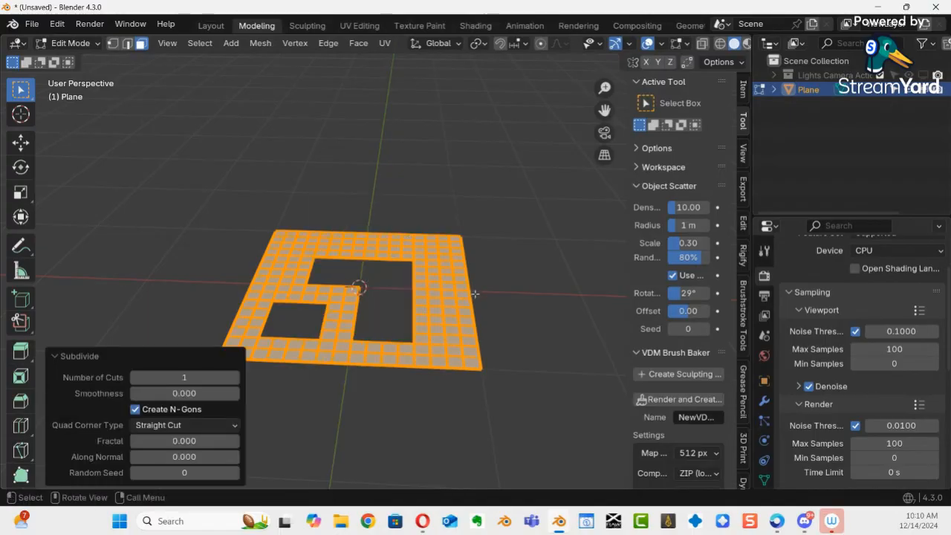
middle_click_drag(471, 326, 525, 232)
middle_click_drag(448, 310, 450, 248)
middle_click_drag(481, 241, 445, 316, "shift")
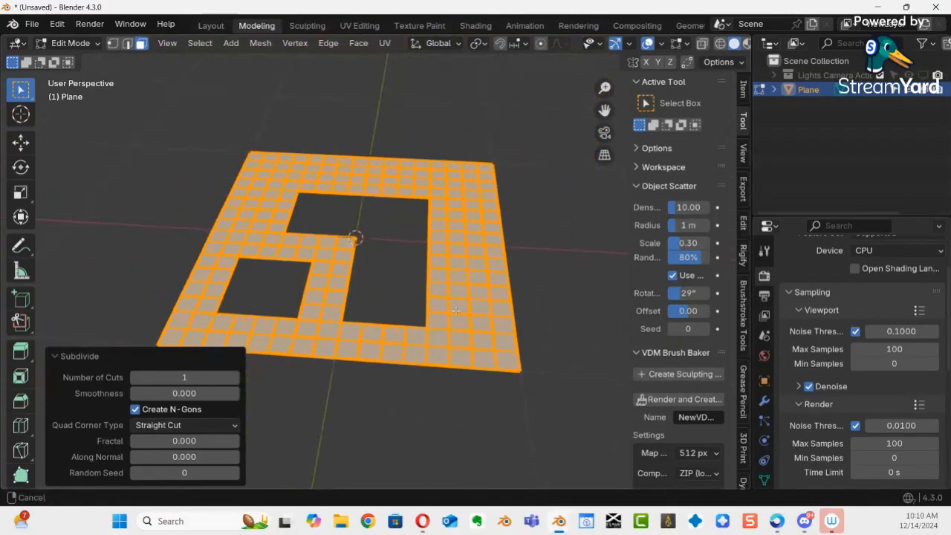
left_click(55, 357)
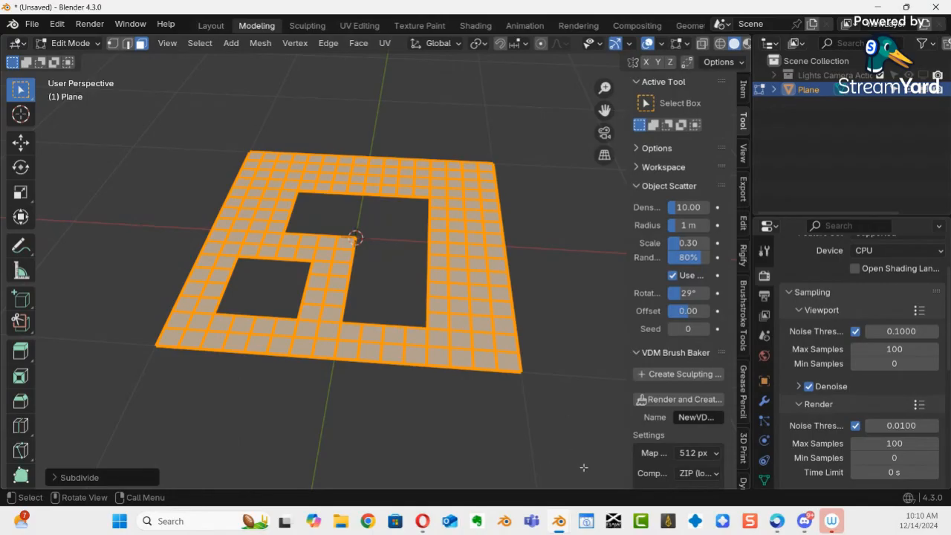
key("ctrl+Tab")
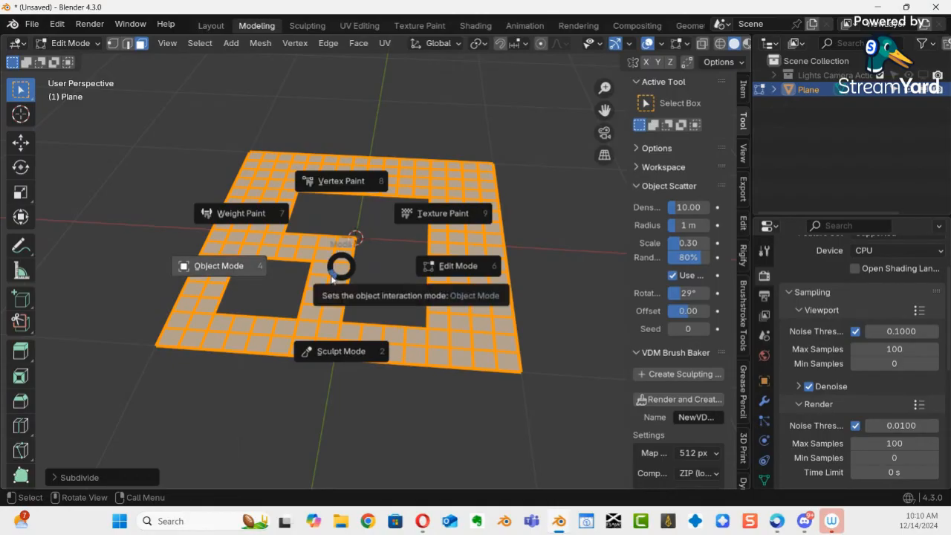
left_click(530, 296)
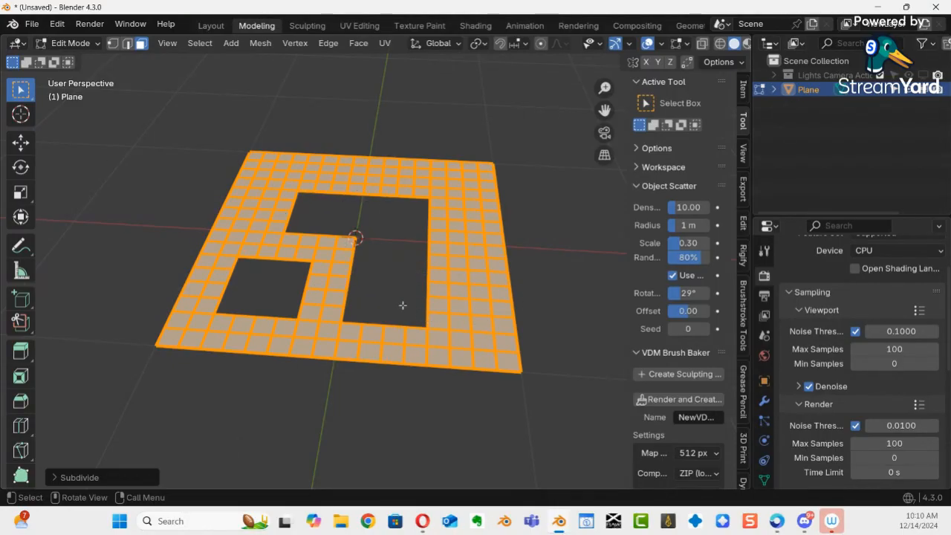
Step: Extrude all of the plane's faces upward along the global Z axis by about 0.13 m
mouse_move(375, 322)
middle_mouse_down()
mouse_move(386, 219)
mouse_move(382, 345)
mouse_move(372, 265)
mouse_move(377, 343)
mouse_move(394, 374)
mouse_move(378, 304)
middle_mouse_up()
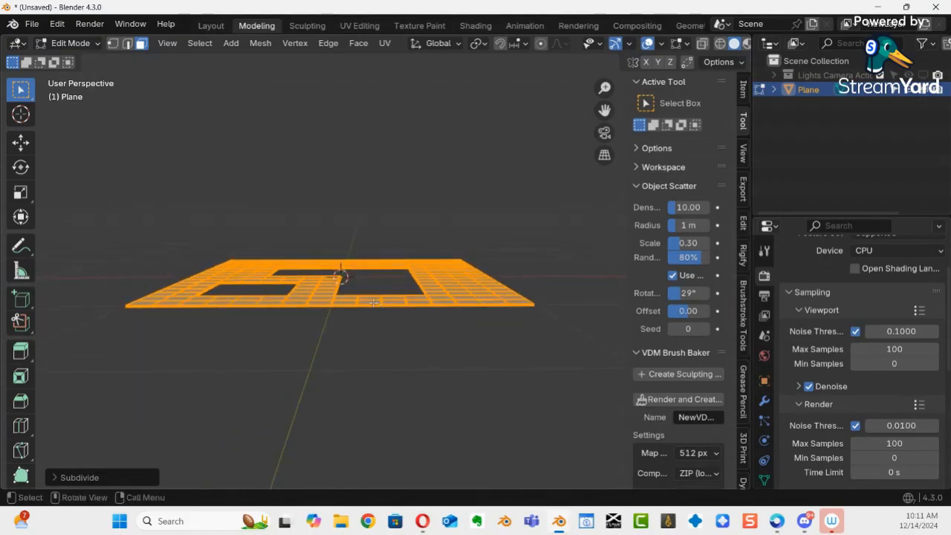
key("e")
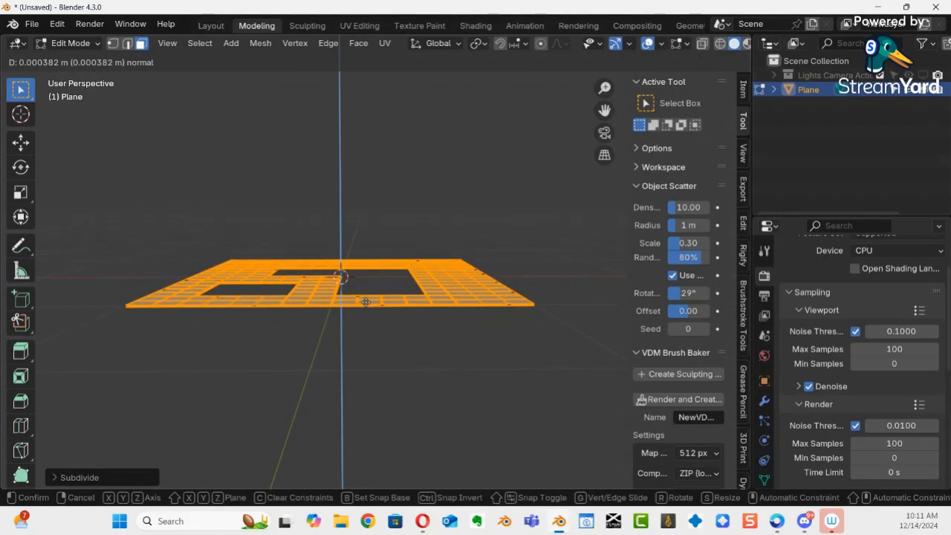
key("z")
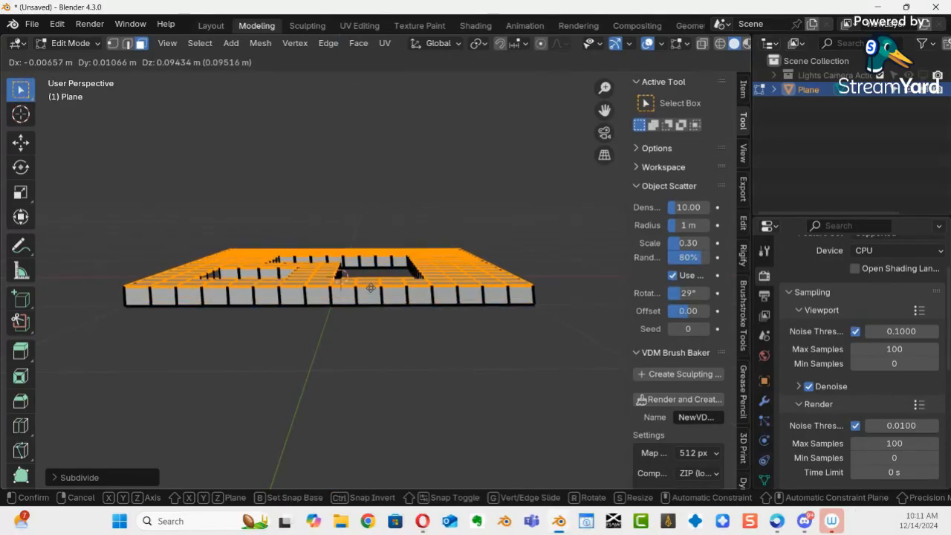
key("z")
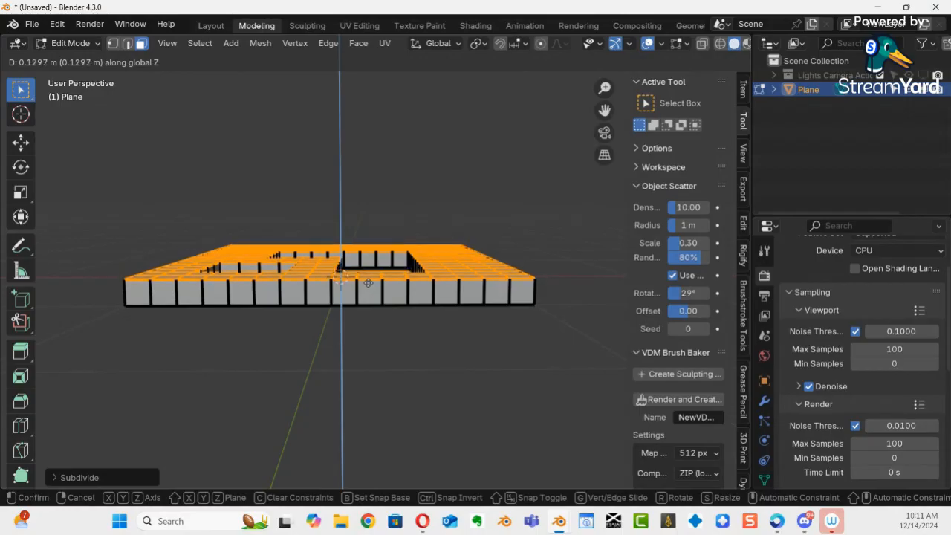
left_click(360, 338)
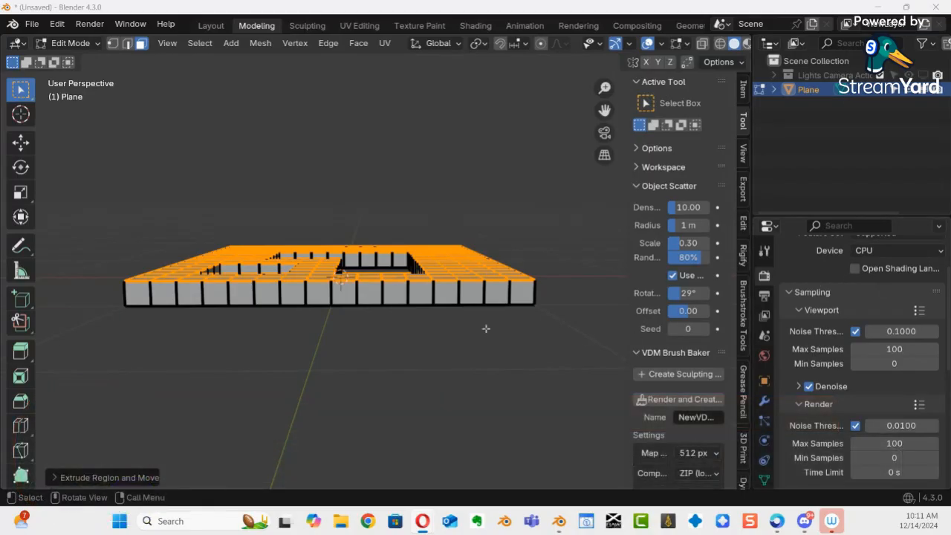
Step: Leave mesh editing and switch the extruded plane to Object Mode
middle_click_drag(515, 287, 468, 357)
scroll(463, 359, "down", 4)
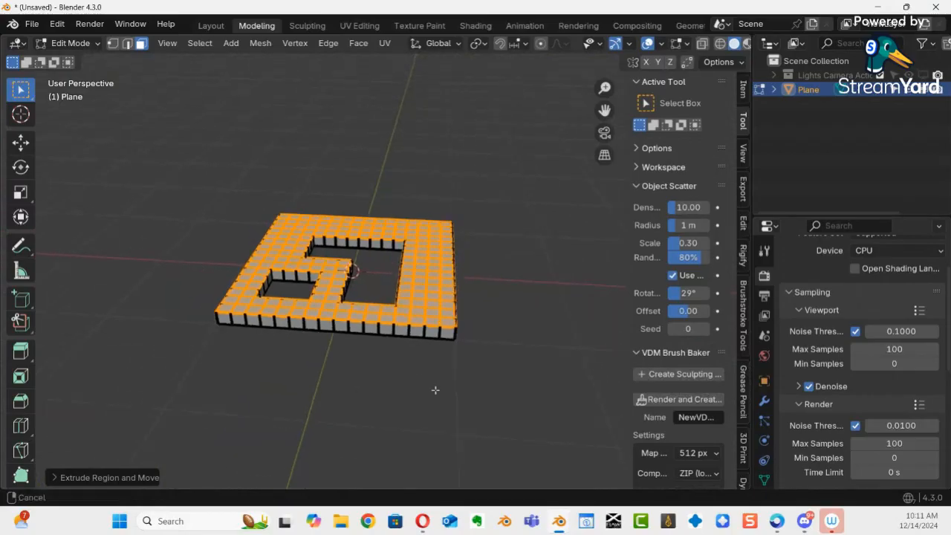
key("ctrl+Tab")
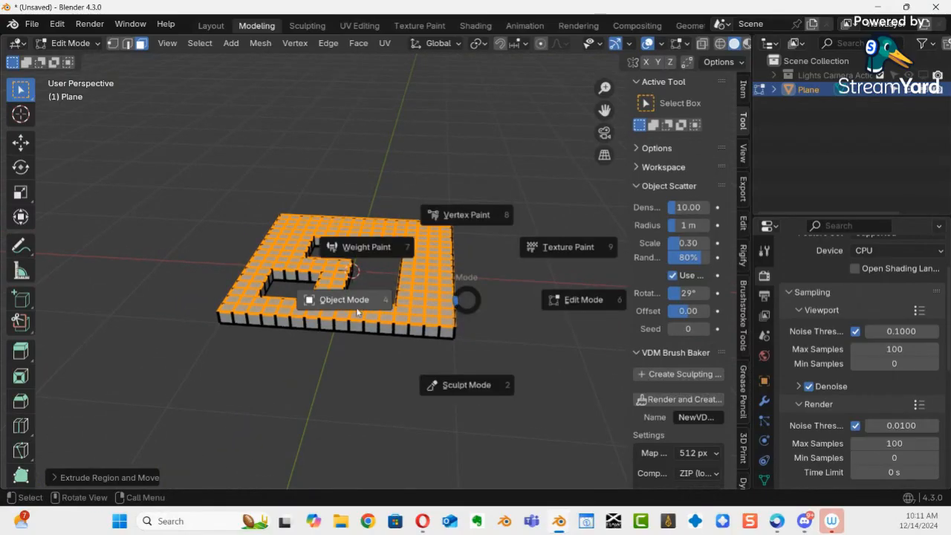
left_click(357, 308)
middle_click_drag(319, 370, 414, 282)
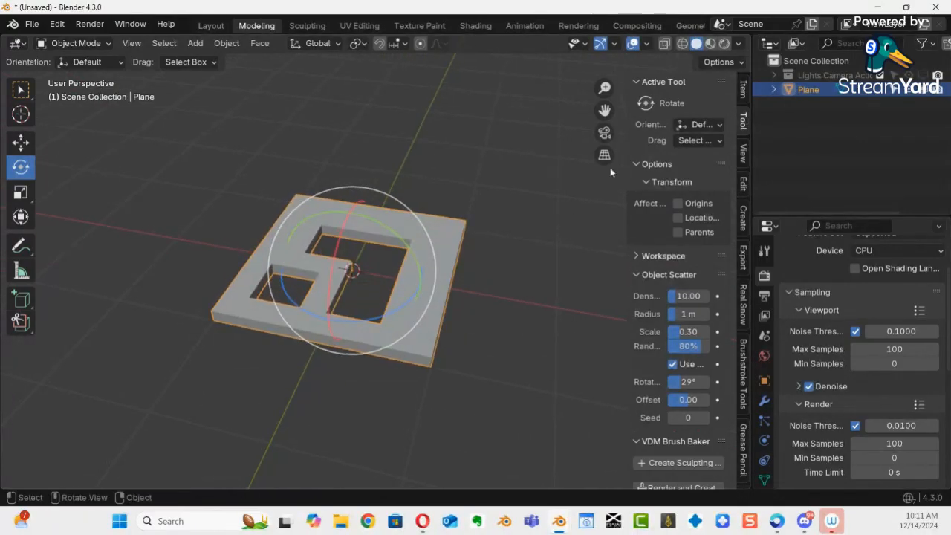
Step: Enable the Wireframe geometry overlay in the viewport so the mesh edges show in Object Mode
left_click(646, 43)
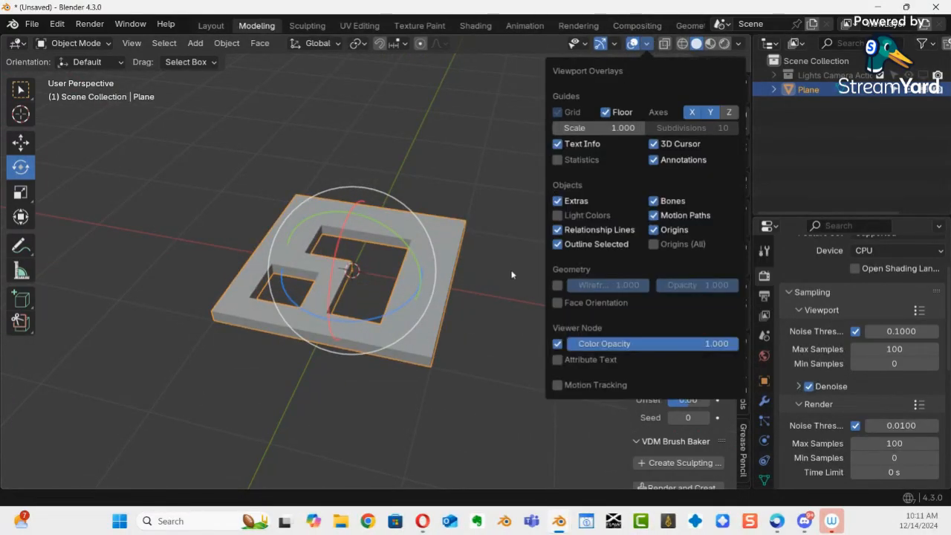
left_click(646, 45)
left_click(558, 286)
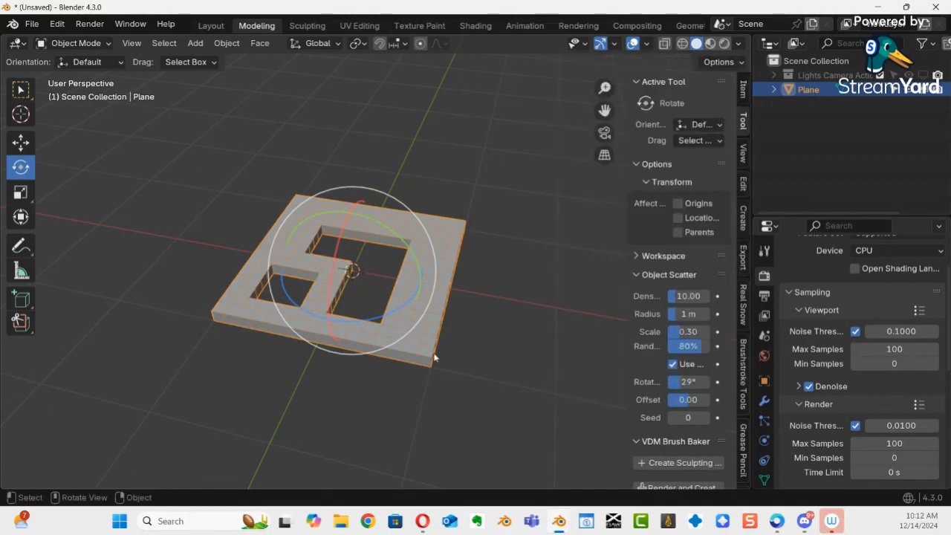
Step: Add a UV sphere at the plane's centre and scale it up uniformly to about 2.9 times its size
middle_click_drag(464, 367, 425, 276)
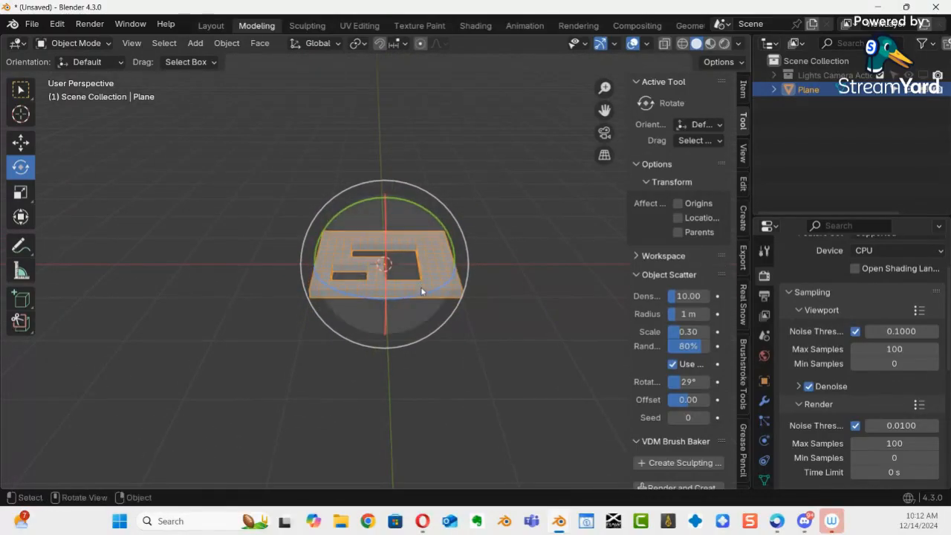
key("shift+a")
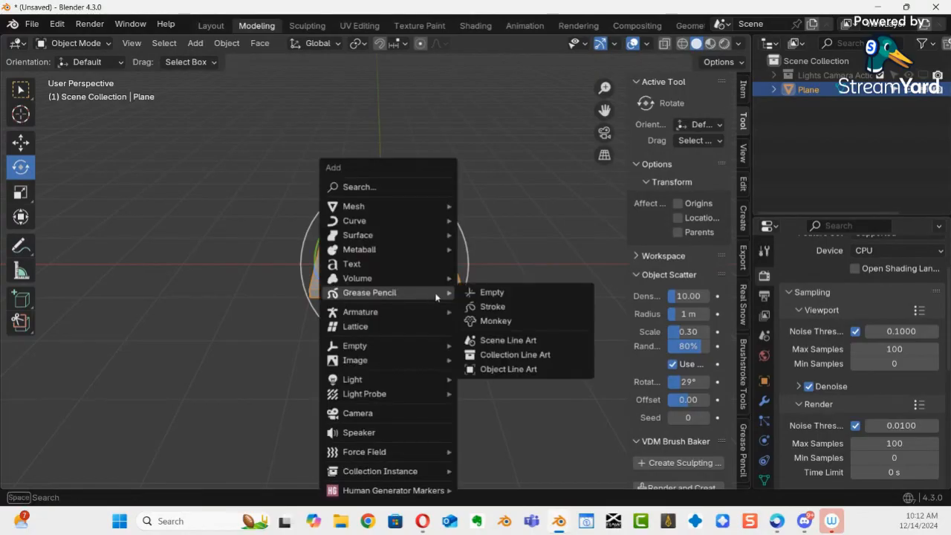
mouse_move(436, 208)
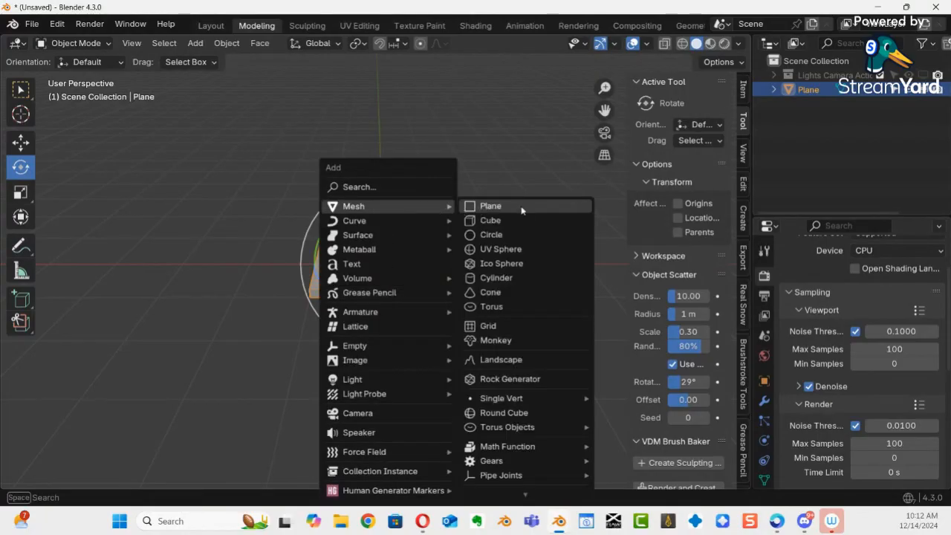
left_click(503, 250)
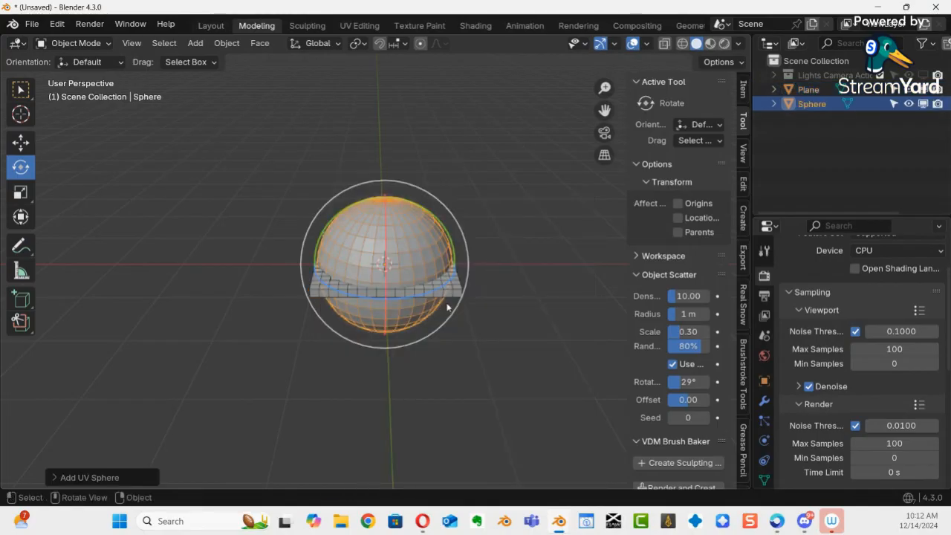
key("s")
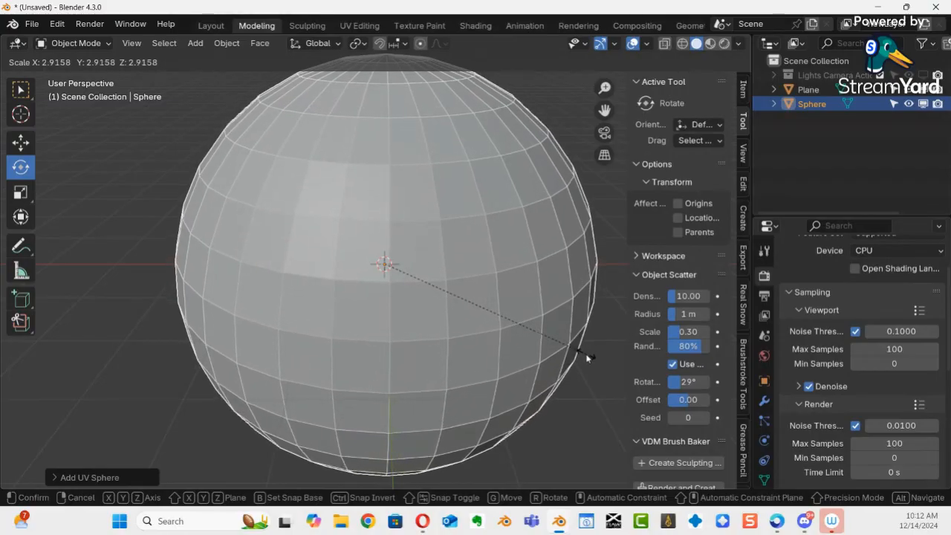
left_click(586, 358)
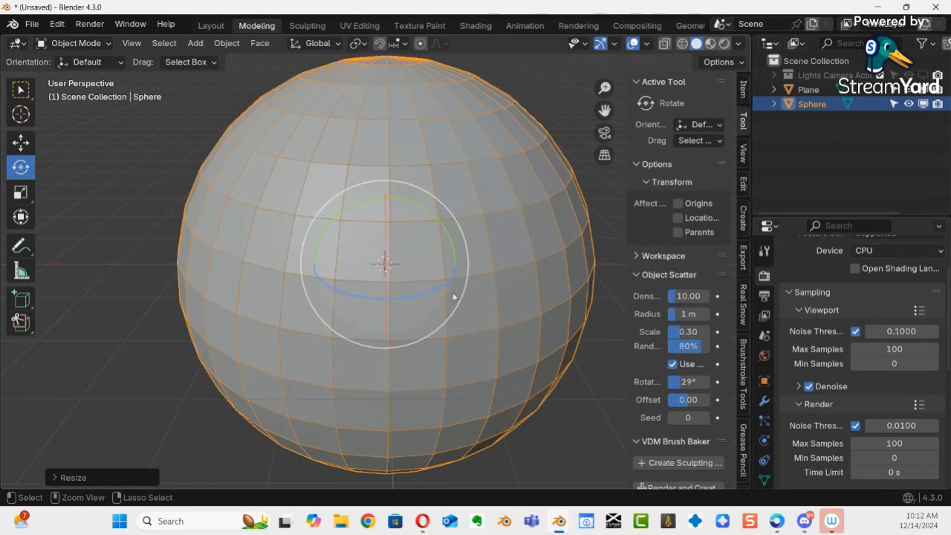
Step: Apply the sphere's rotation and scale, and turn on X-ray display to see the plate inside it
key("ctrl+a")
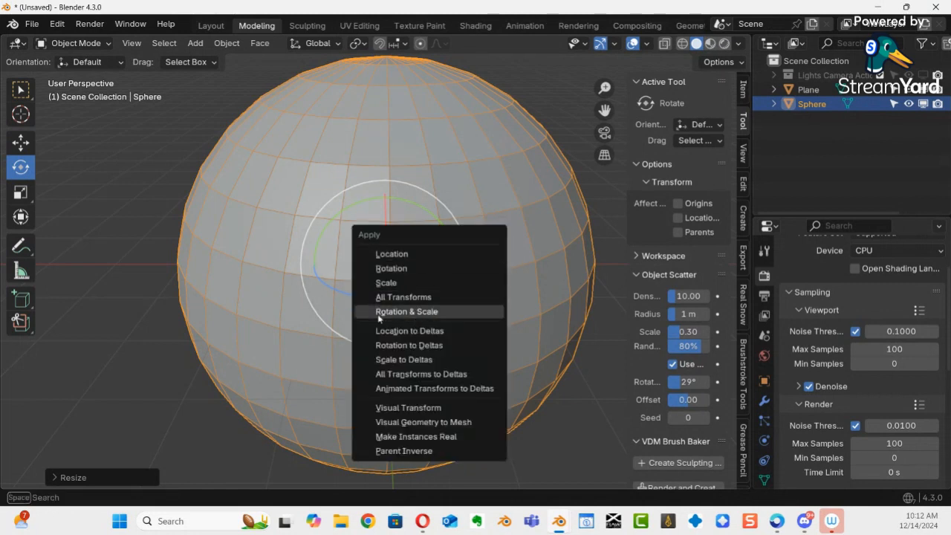
left_click(410, 312)
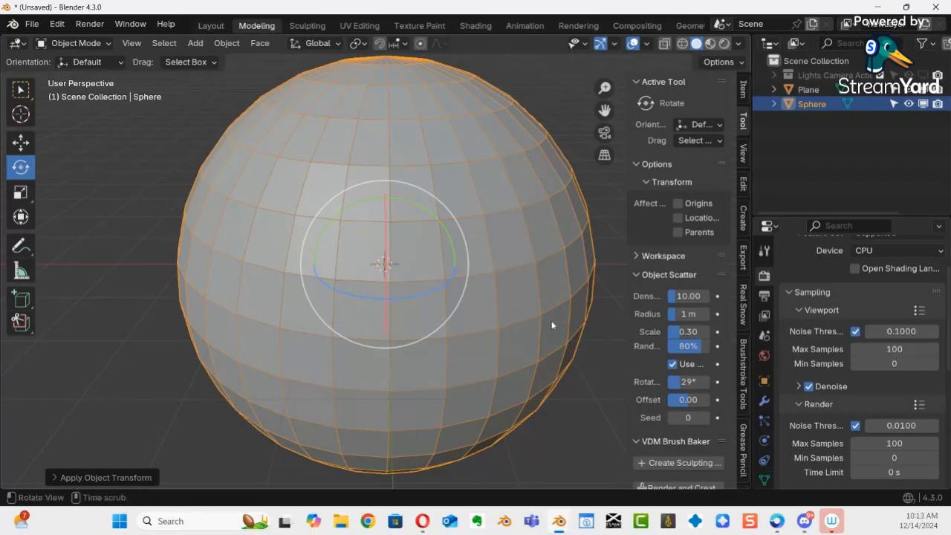
key("alt+z")
middle_click_drag(482, 343, 412, 435)
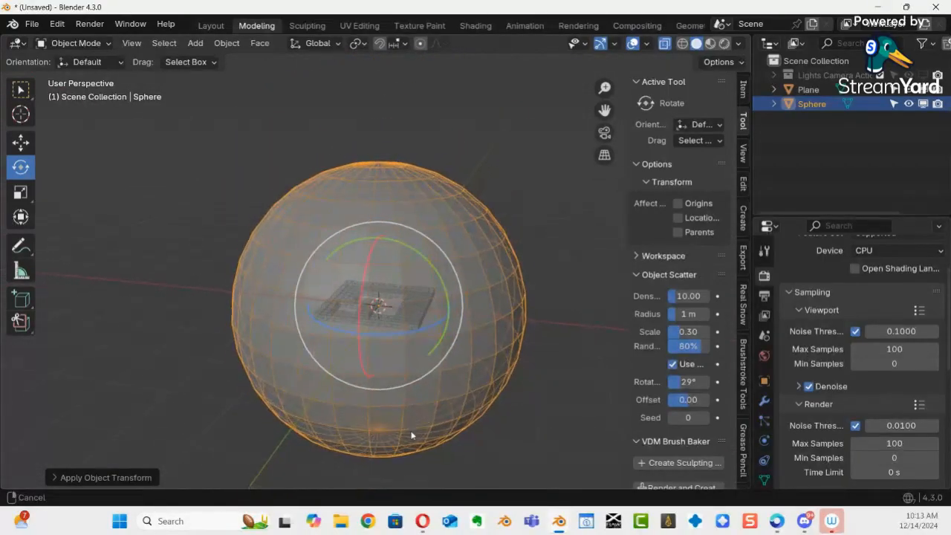
Step: Scale the sphere down uniformly to about 0.65 times its size and apply its rotation and scale
key("s")
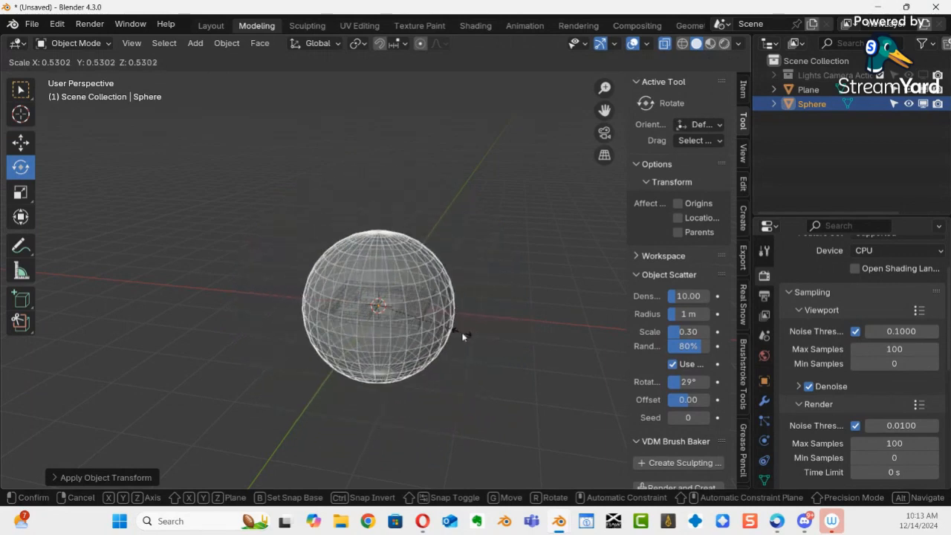
left_click(482, 336)
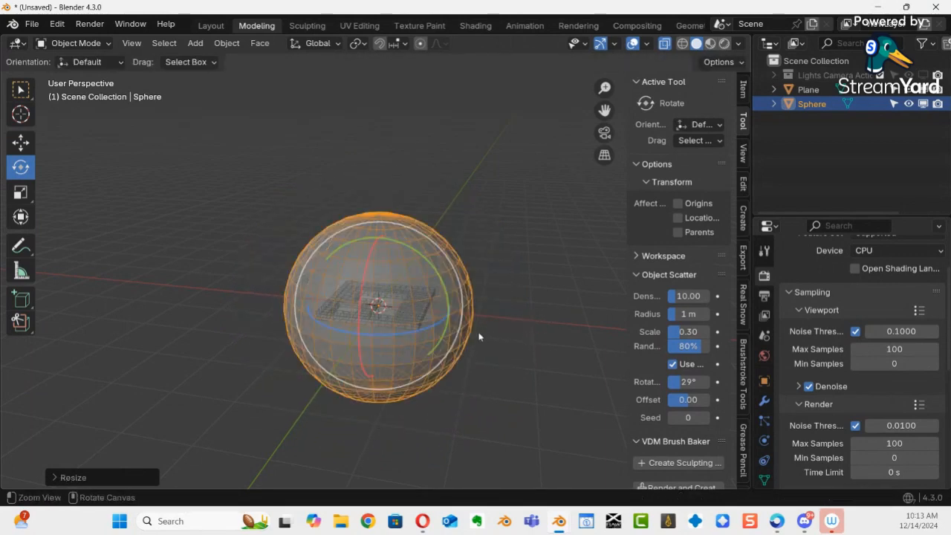
left_click_drag(480, 335, 528, 257, "ctrl+alt")
middle_click_drag(381, 299, 373, 335)
key("ctrl+a")
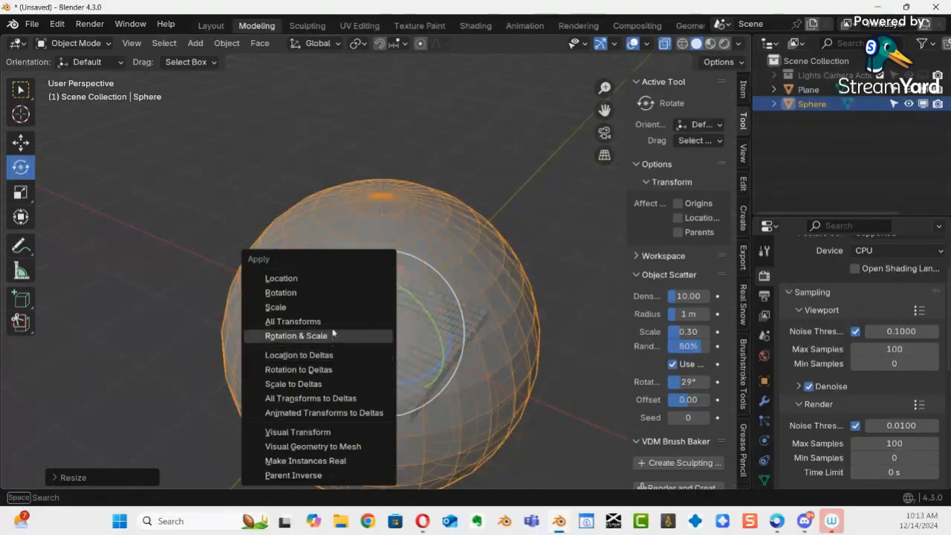
left_click(335, 336)
Step: Move the cut-out plate straight up along Z until it floats well above the top of the sphere
left_click(402, 399)
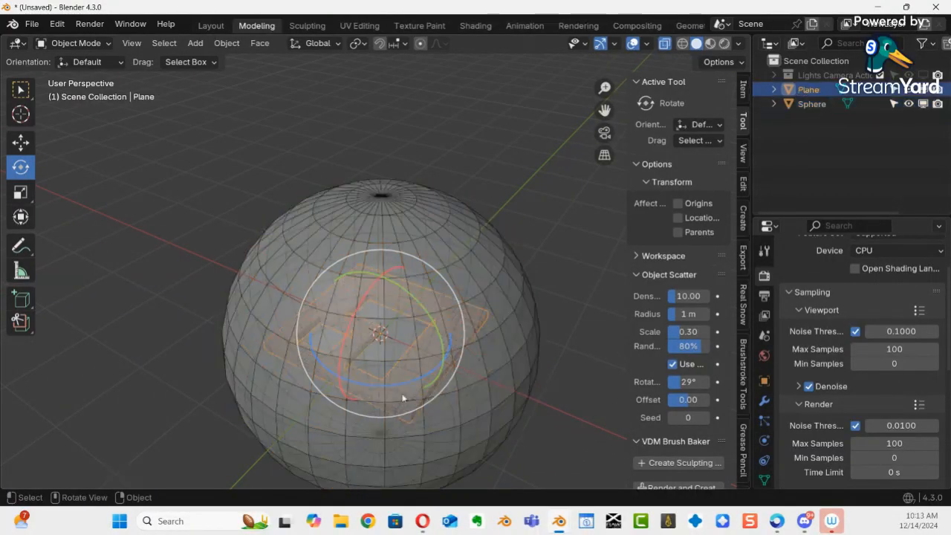
middle_click_drag(393, 405, 414, 335)
left_click(21, 143)
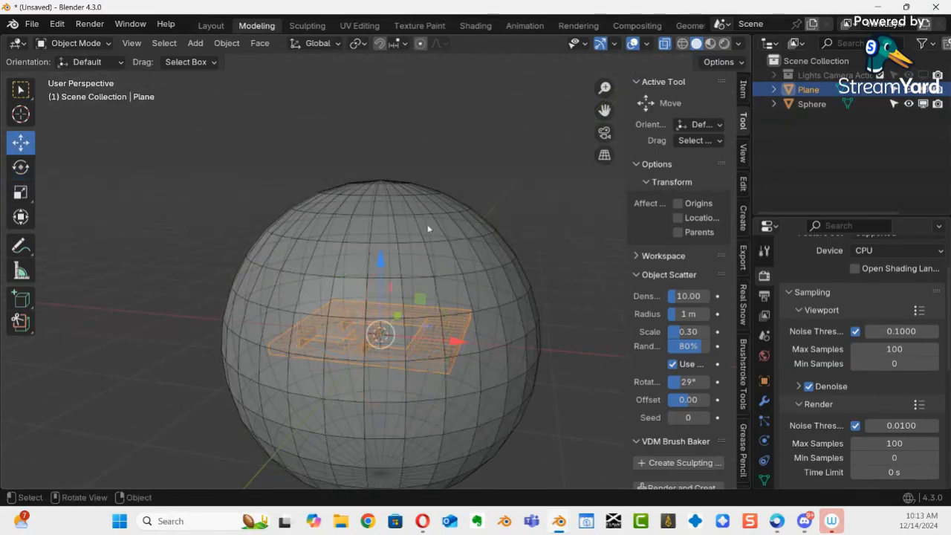
left_click_drag(382, 261, 403, 94)
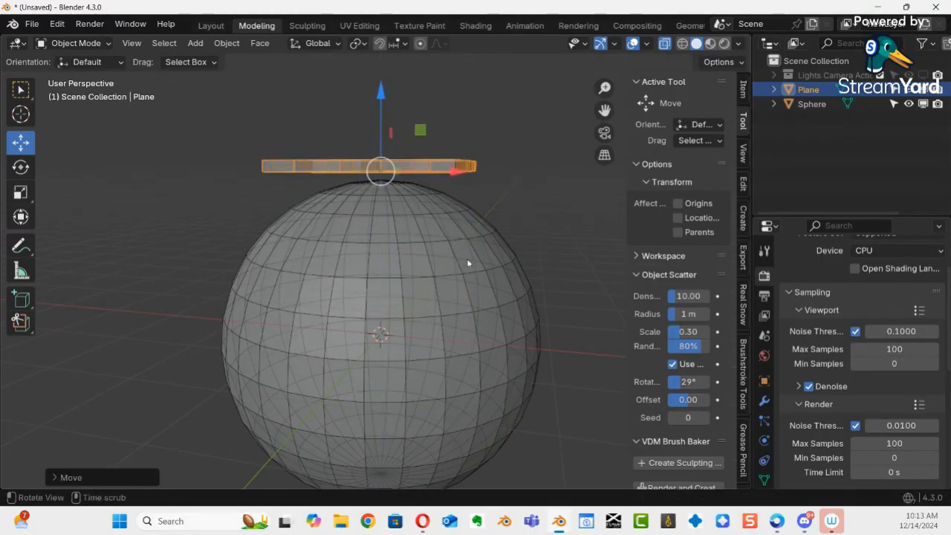
middle_click_drag(468, 263, 413, 306)
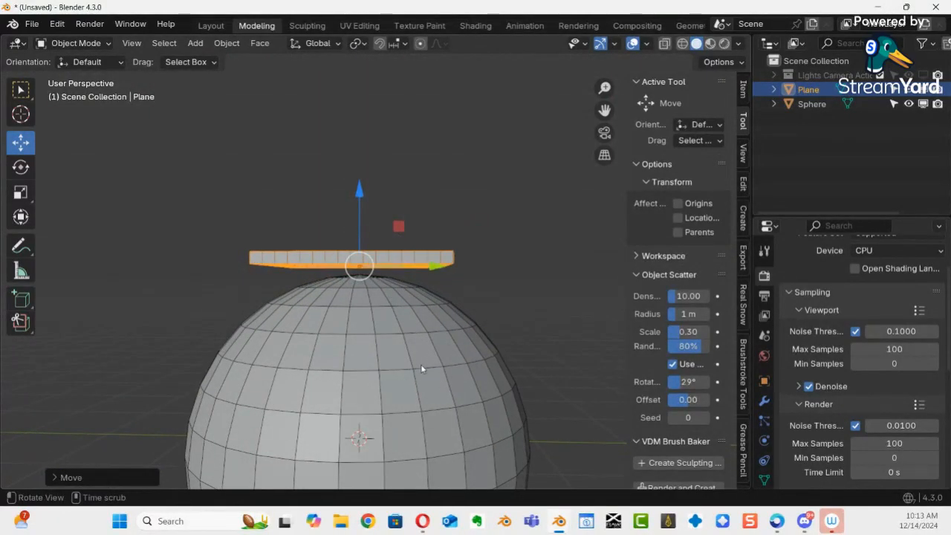
middle_click_drag(435, 407, 406, 336)
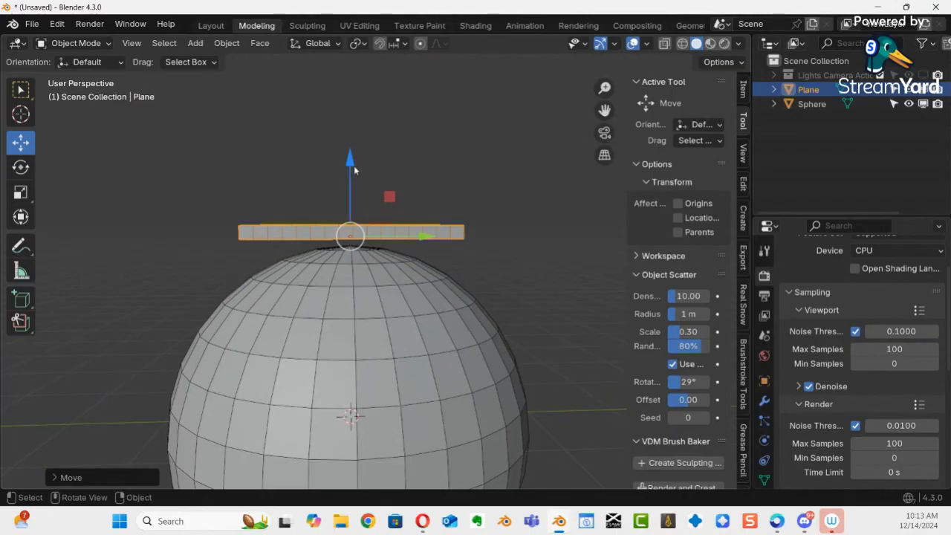
left_click_drag(353, 164, 359, 67)
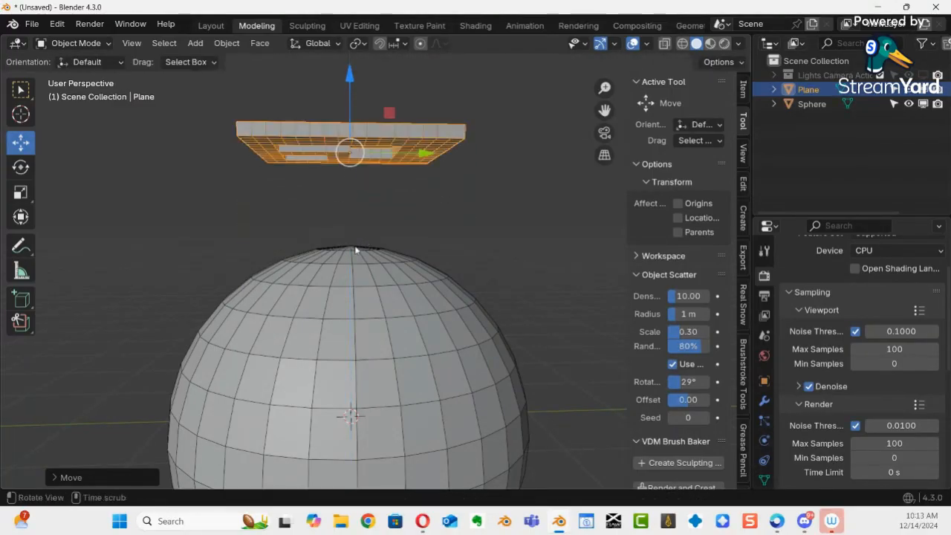
mouse_move(354, 248)
middle_mouse_down()
mouse_move(345, 273)
mouse_move(347, 263)
middle_mouse_up()
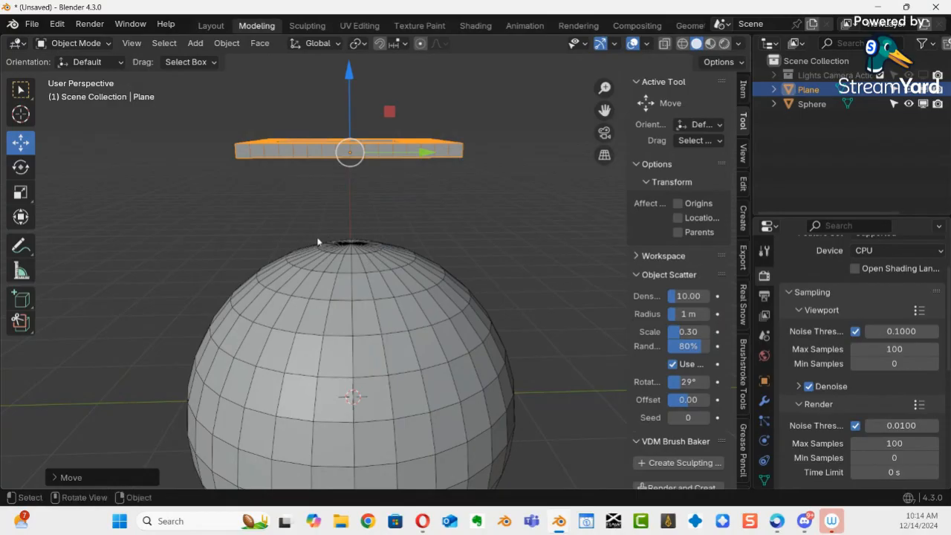
Step: Add a new mesh plane and move it up along Z to just below the cut-out plate
key("shift+a")
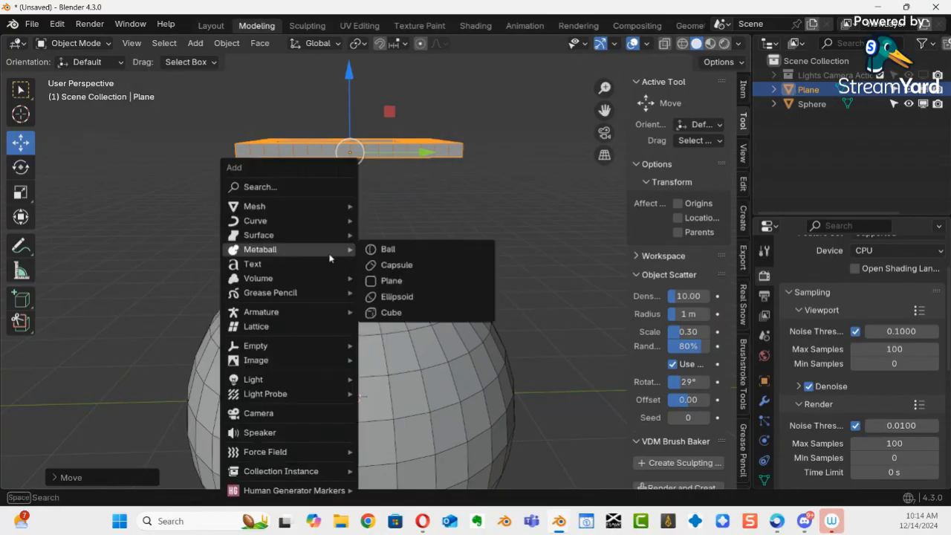
mouse_move(289, 211)
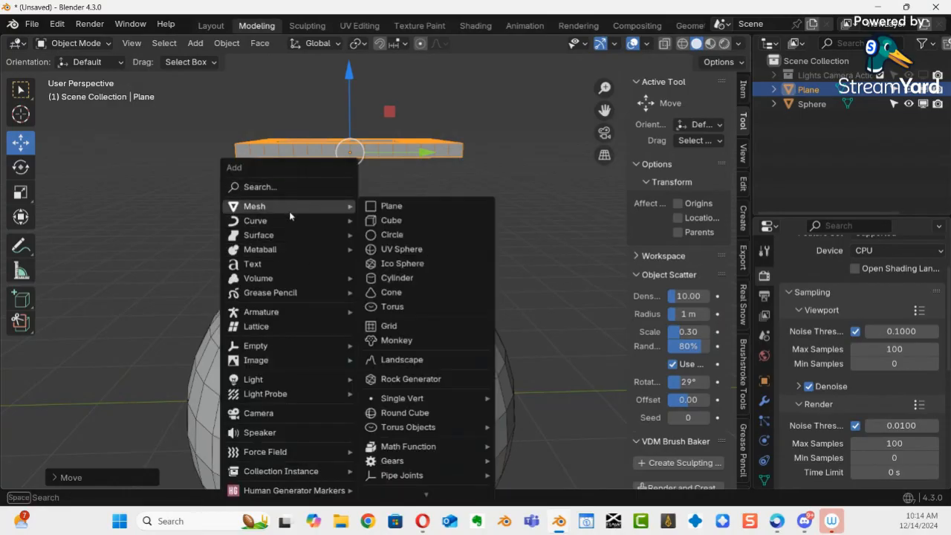
left_click(405, 210)
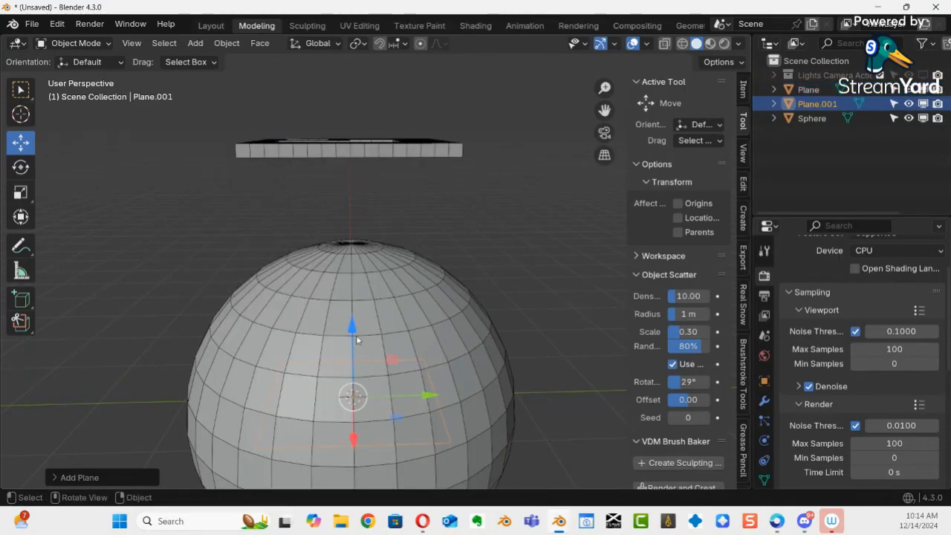
left_click_drag(353, 327, 385, 101)
middle_click_drag(385, 101, 373, 280)
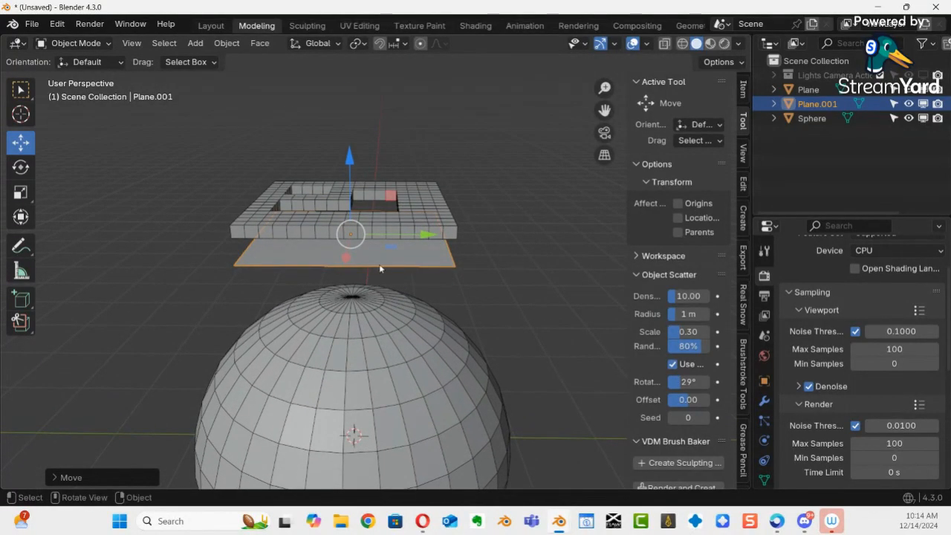
Step: Nudge the new plane along Z toward the plate and scale it up so it extends past the plate's edges
left_click(415, 209)
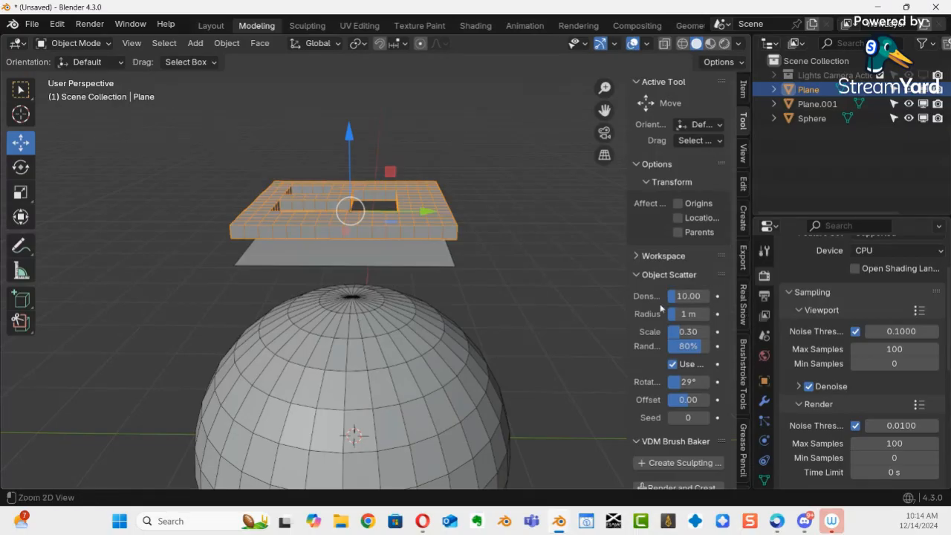
middle_click_drag(476, 313, 375, 272)
left_click(373, 274)
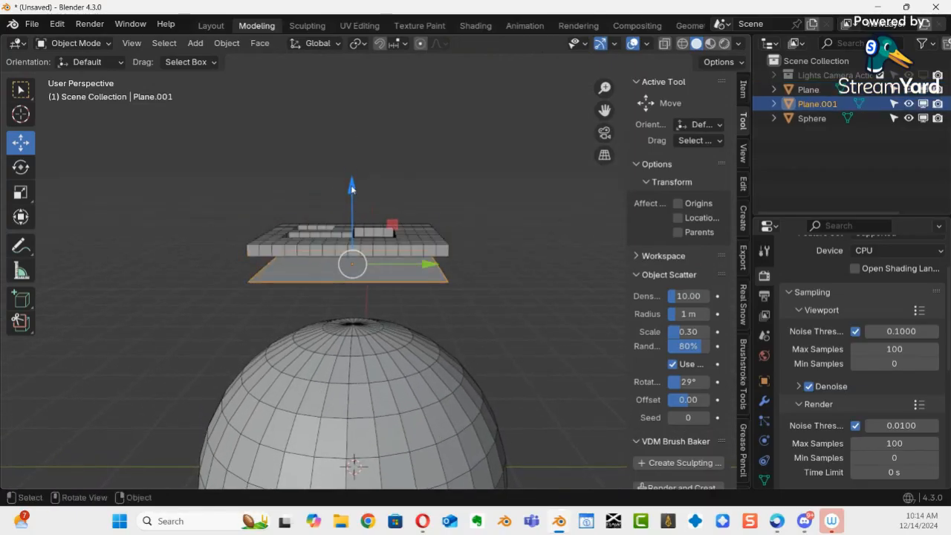
mouse_move(352, 188)
left_mouse_down()
mouse_move(355, 208)
mouse_move(352, 186)
mouse_move(355, 197)
left_mouse_up()
key("s")
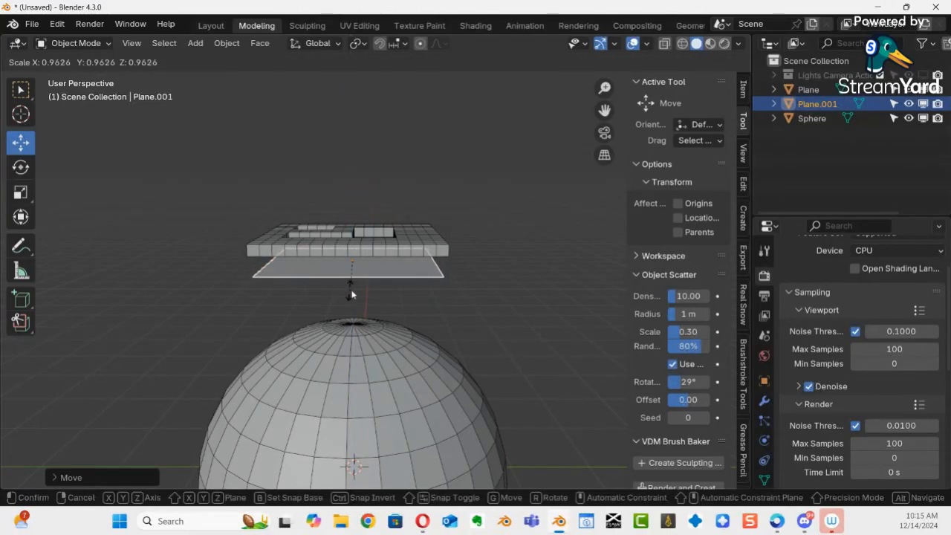
left_click(334, 300)
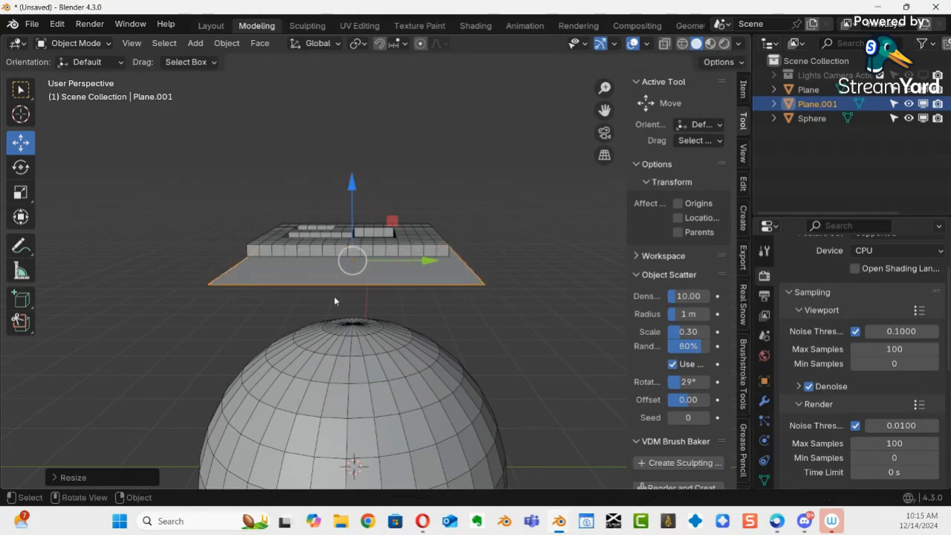
Step: Apply the rotation and scale of the enlarged plane below the cut-out plate
middle_click_drag(394, 321, 407, 279)
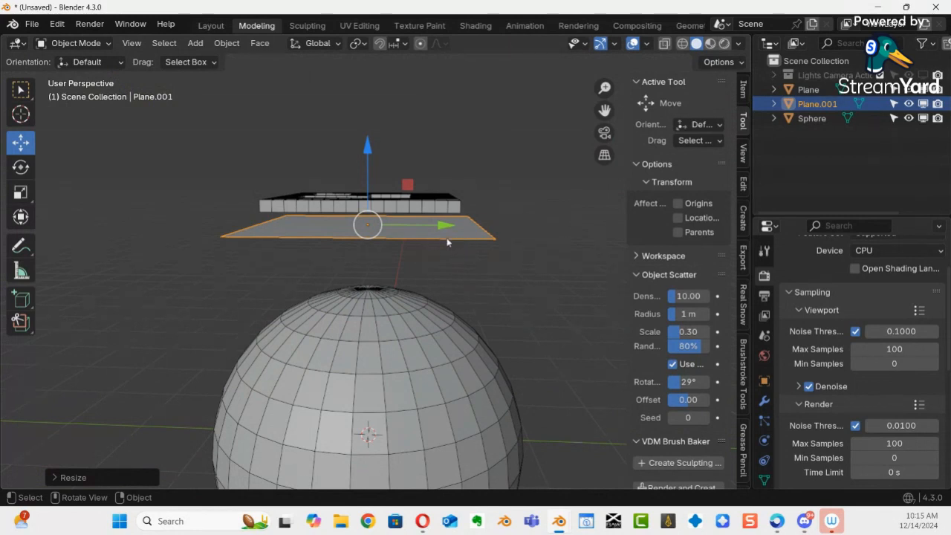
middle_click_drag(434, 232, 461, 292)
left_click(462, 294)
left_click(404, 375)
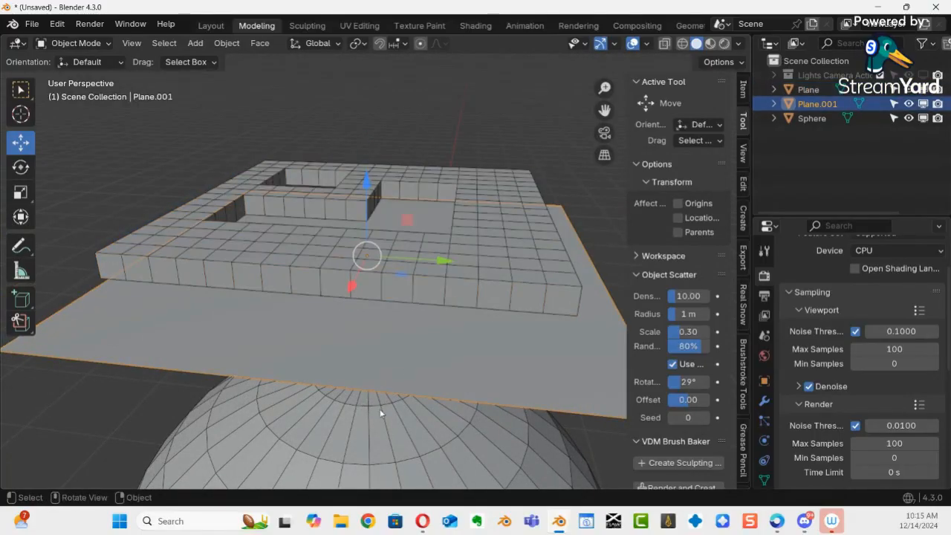
left_click(444, 271)
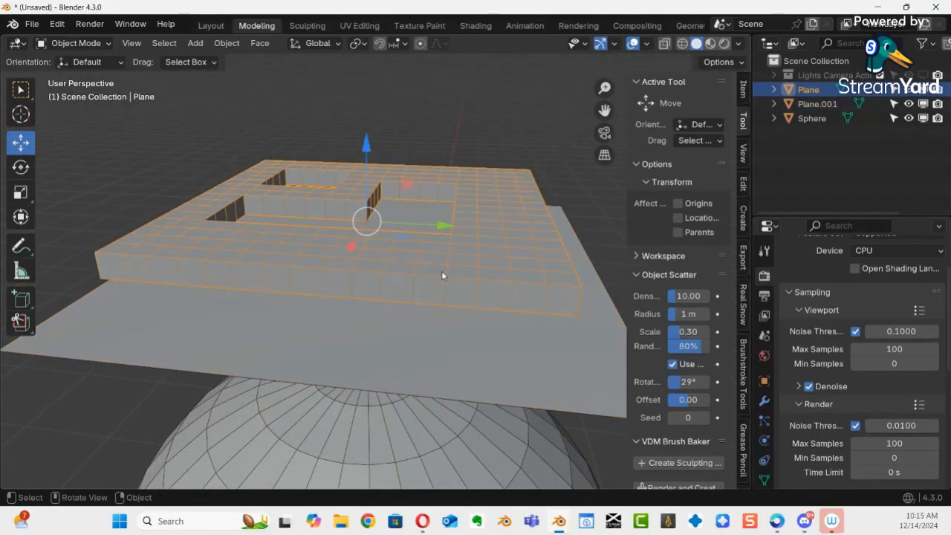
left_click(412, 377)
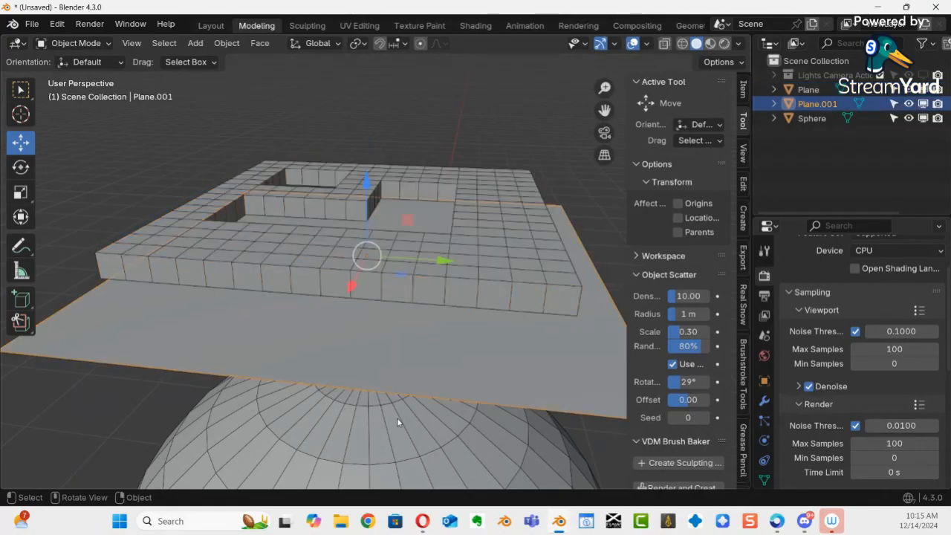
middle_click_drag(396, 418, 396, 332)
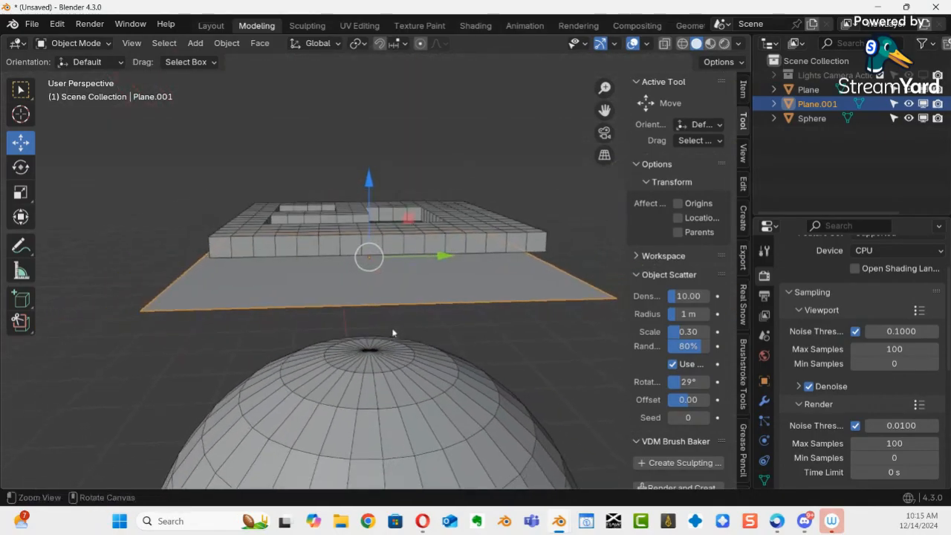
key("ctrl+a")
left_click(343, 338)
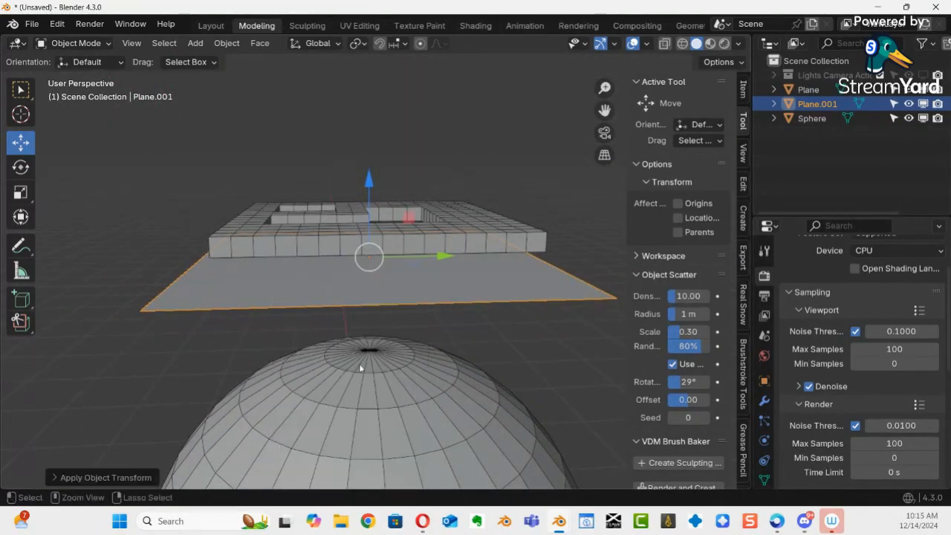
Step: Apply rotation and scale to the cut-out plate and to the sphere
left_click(469, 237)
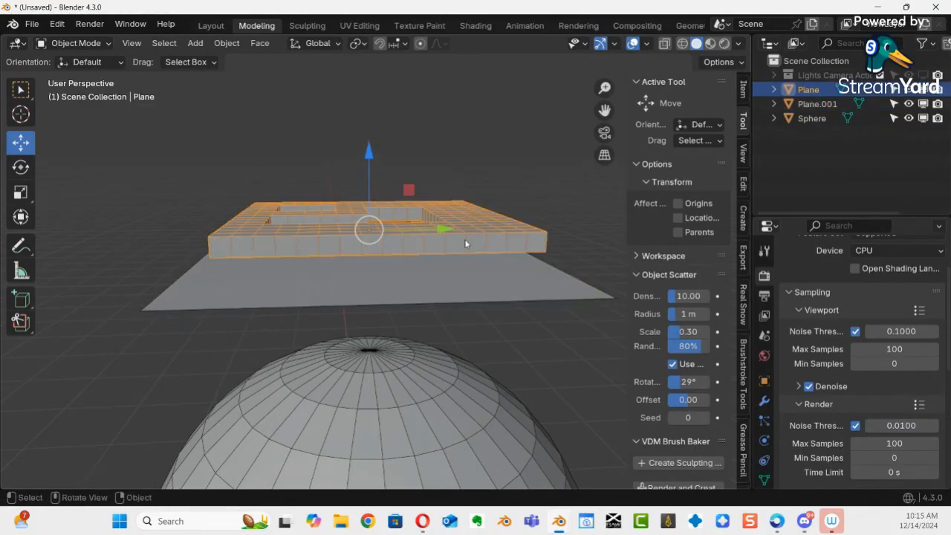
key("ctrl+a")
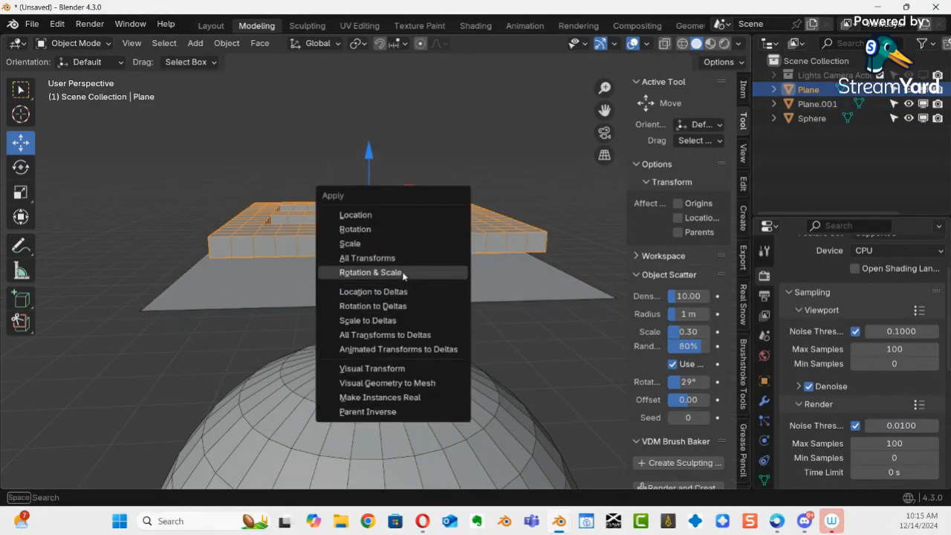
left_click(395, 274)
left_click(397, 408)
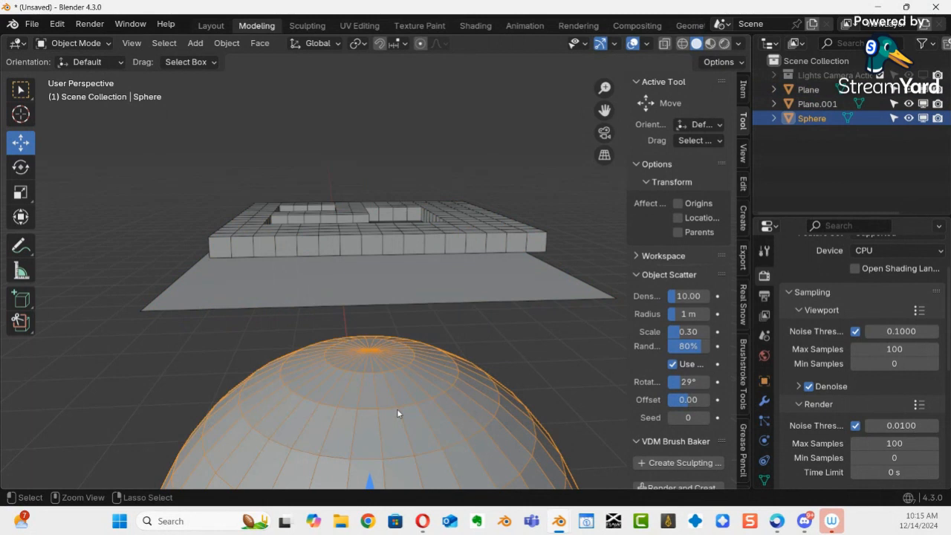
key("ctrl+a")
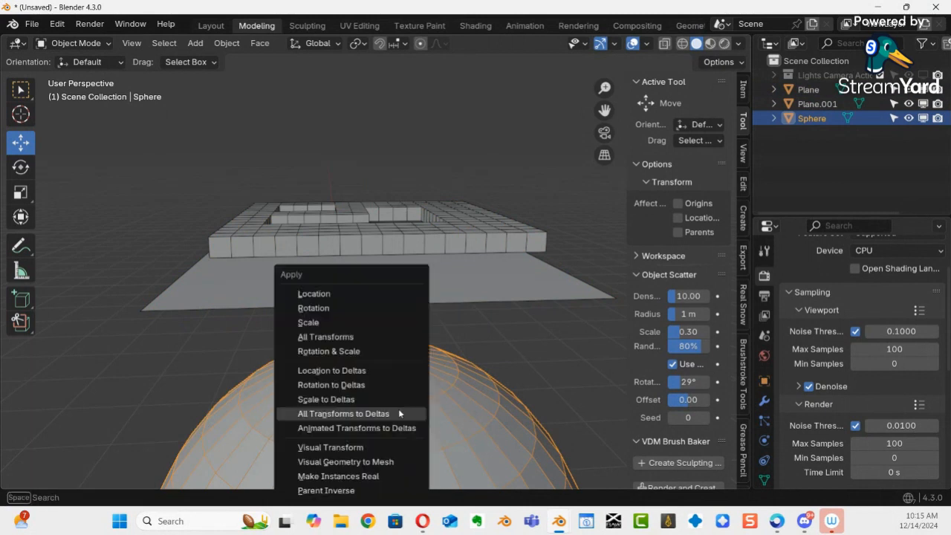
left_click(360, 352)
Step: Close the vertical gap between the cut-out plate and the larger plane so the plate sits on it
middle_click_drag(425, 379, 401, 349)
left_click(427, 318)
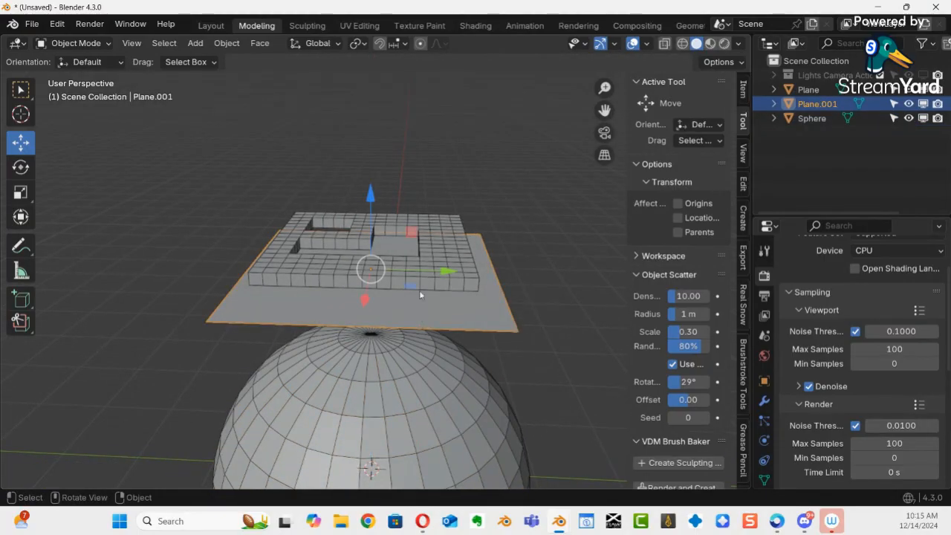
left_click(443, 250)
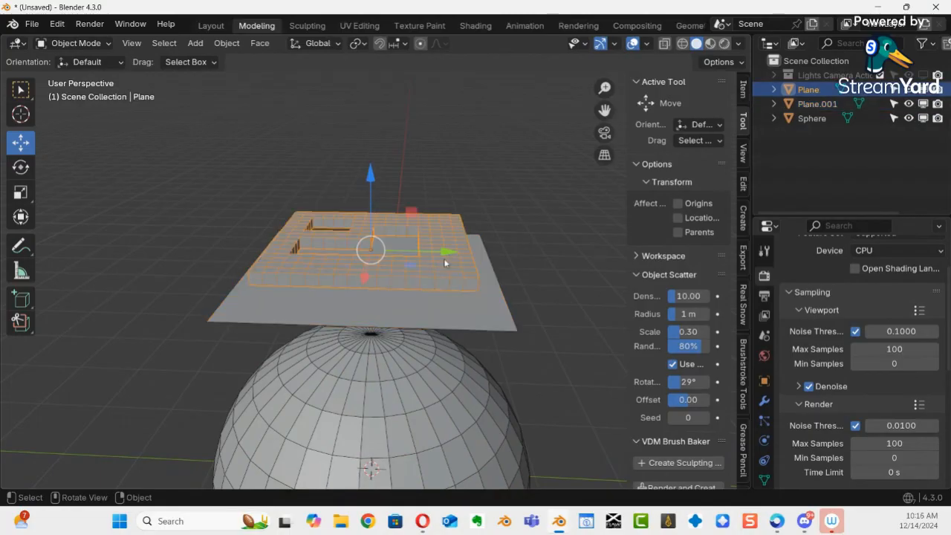
middle_click_drag(431, 315, 443, 300)
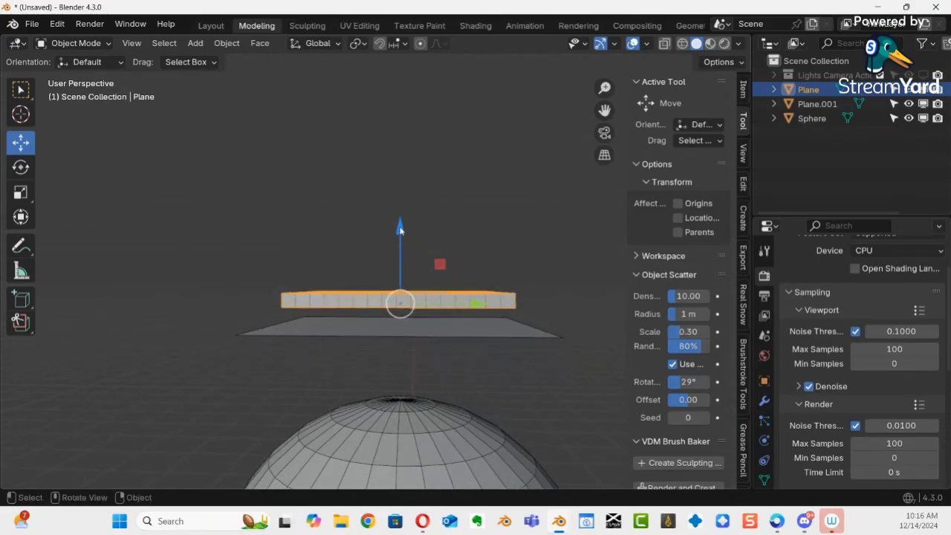
mouse_move(403, 226)
left_mouse_down()
mouse_move(403, 240)
mouse_move(402, 219)
left_mouse_up()
left_click(421, 332)
mouse_move(442, 302)
middle_mouse_down()
mouse_move(452, 305)
mouse_move(463, 446)
mouse_move(456, 243)
mouse_move(438, 301)
middle_mouse_up()
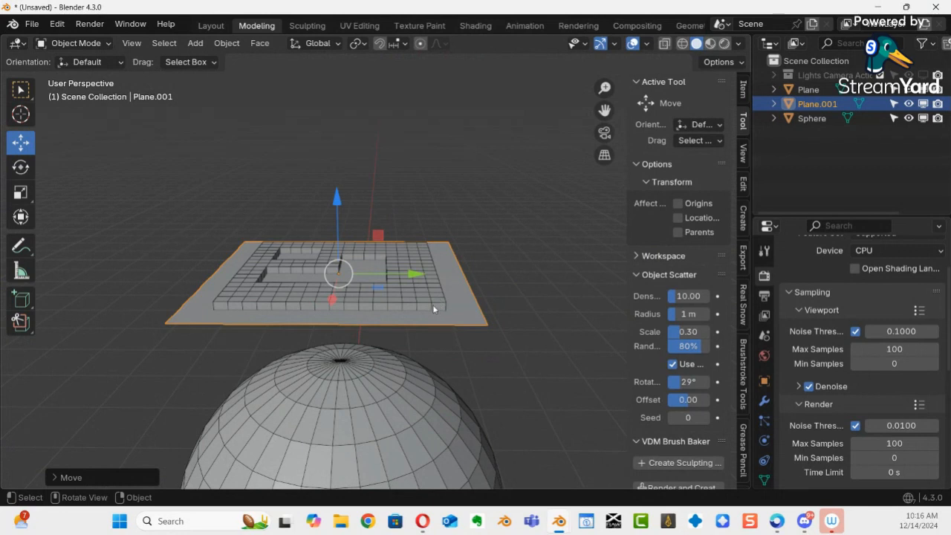
Step: Parent the cut-out plate to the larger plane using the Object option
left_click(422, 302)
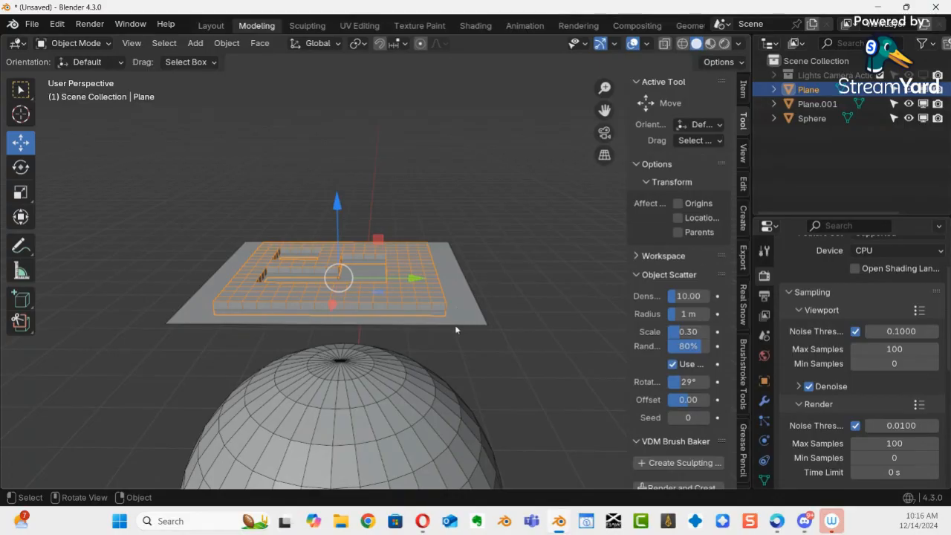
middle_click_drag(456, 324, 455, 301)
left_click(439, 340, "shift")
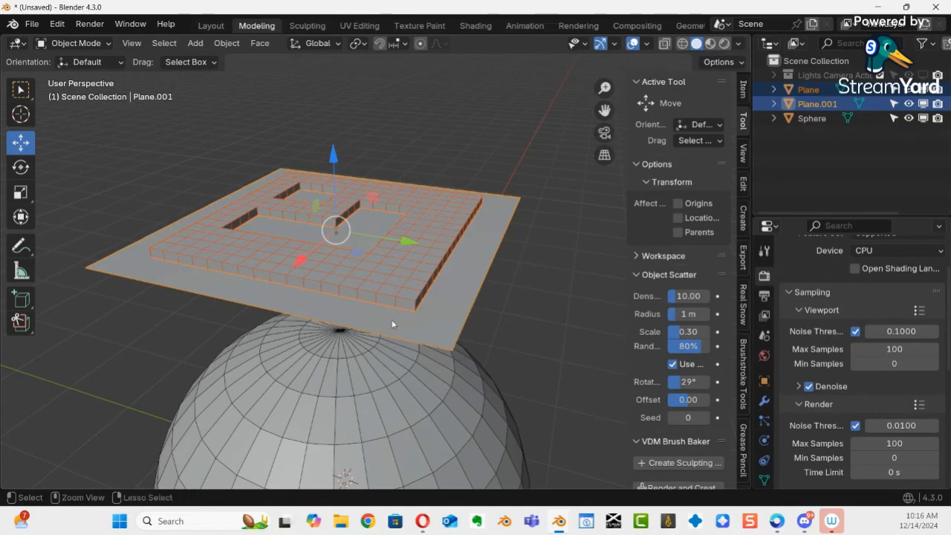
key("ctrl+p")
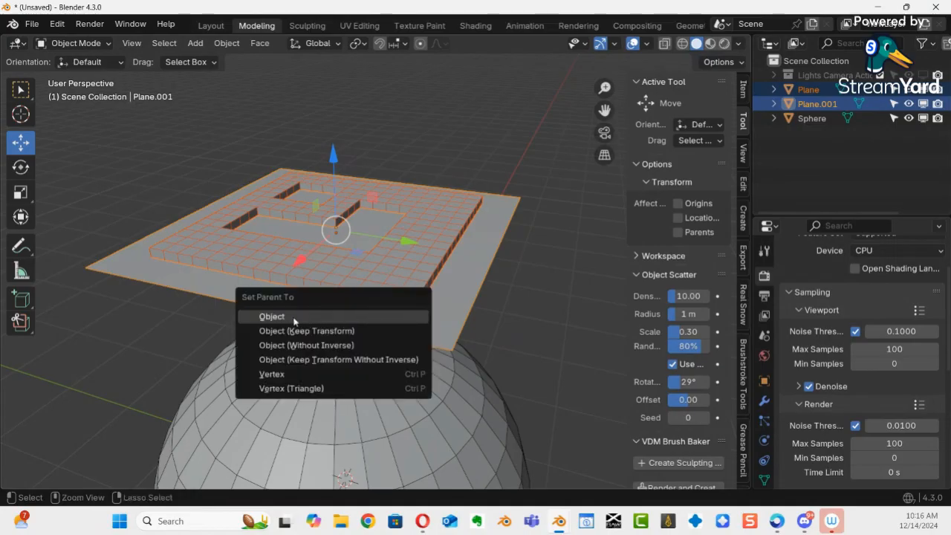
left_click(294, 318)
Step: Move the larger plane with its attached plate along Y and bring it back over the sphere
left_click(429, 313)
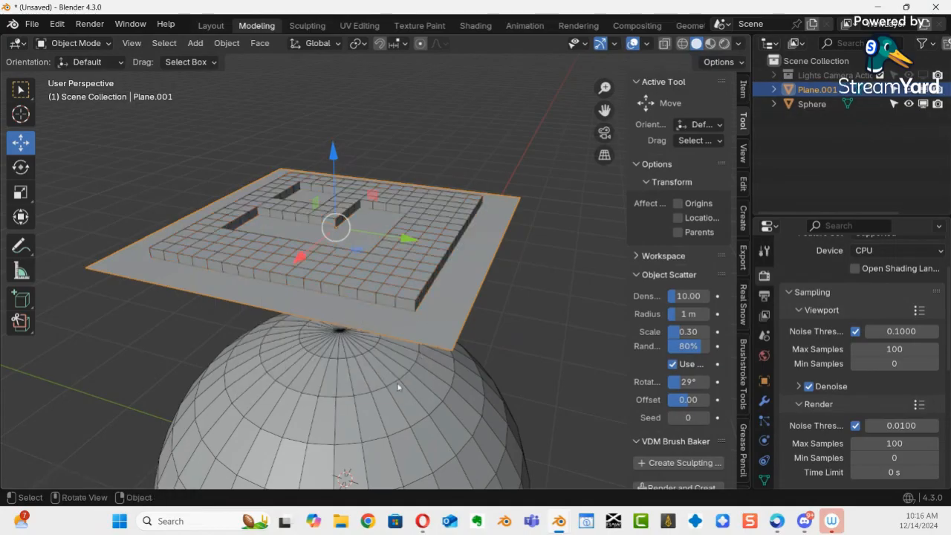
key("g")
key("y")
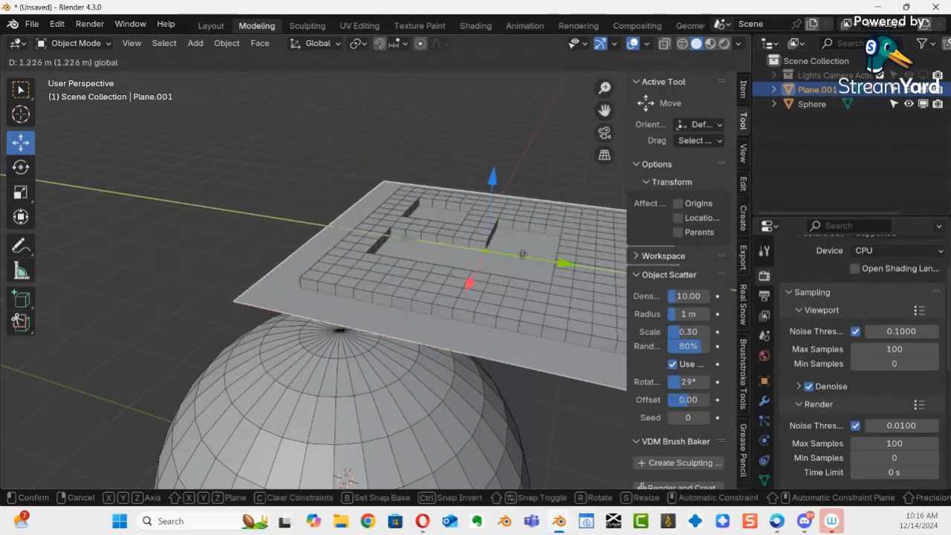
left_click_drag(392, 260, 431, 246)
left_click_drag(327, 266, 357, 313)
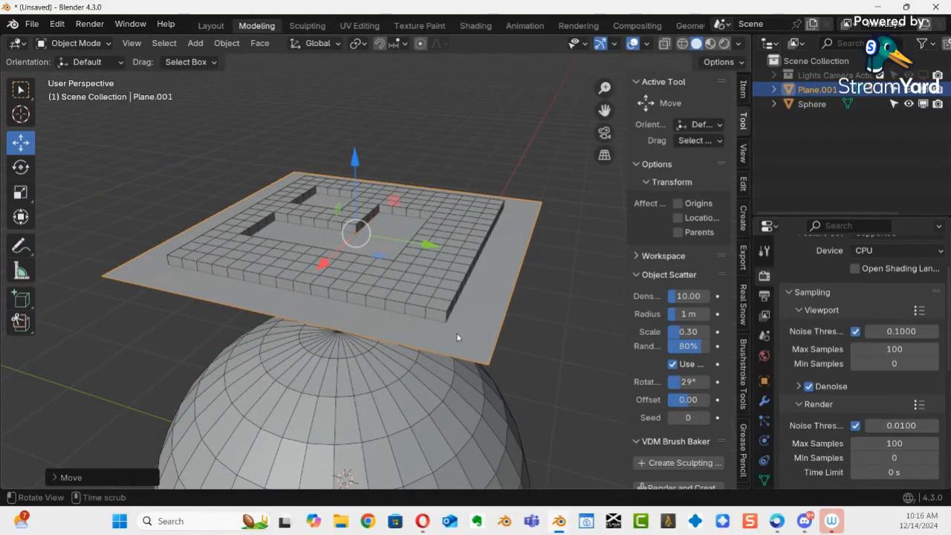
Step: Move the larger plane and its plate along Z so they sit closer to the sphere's top
middle_click_drag(399, 335, 479, 310)
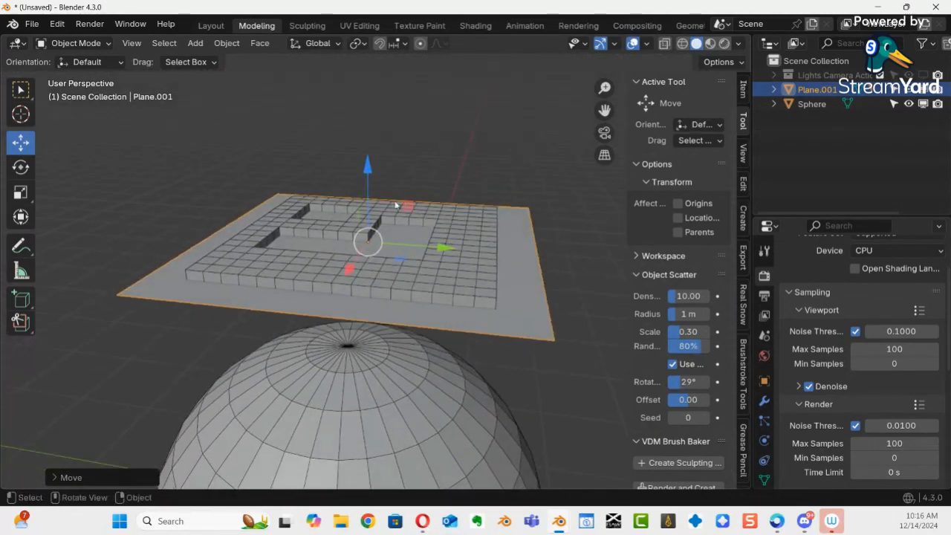
left_click_drag(366, 176, 375, 236)
middle_click_drag(375, 236, 384, 250)
left_click_drag(369, 231, 364, 250)
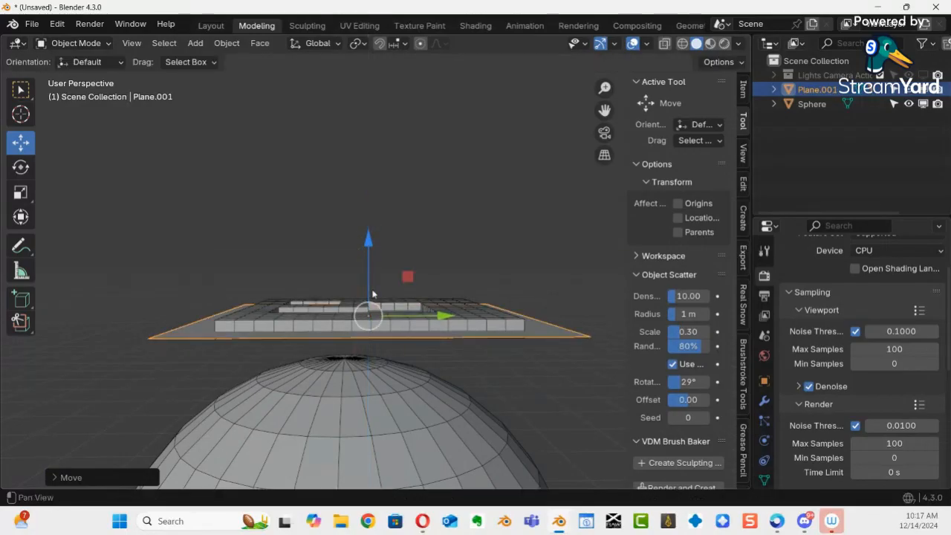
middle_click_drag(364, 250, 394, 292)
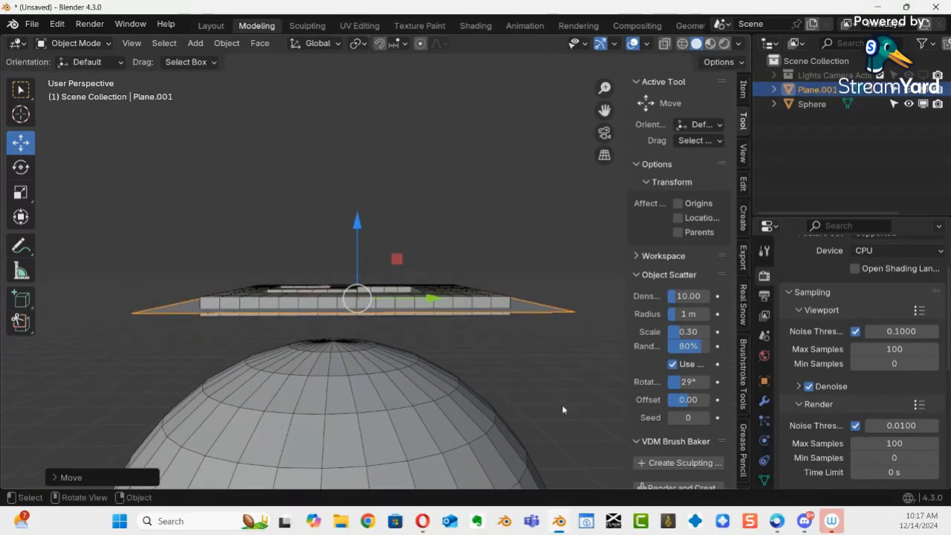
left_click(525, 381)
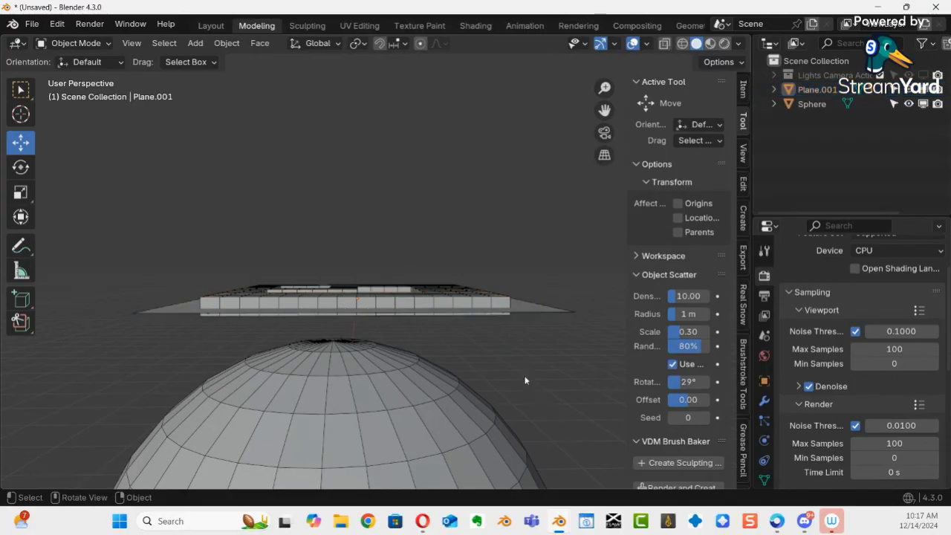
left_click(338, 382)
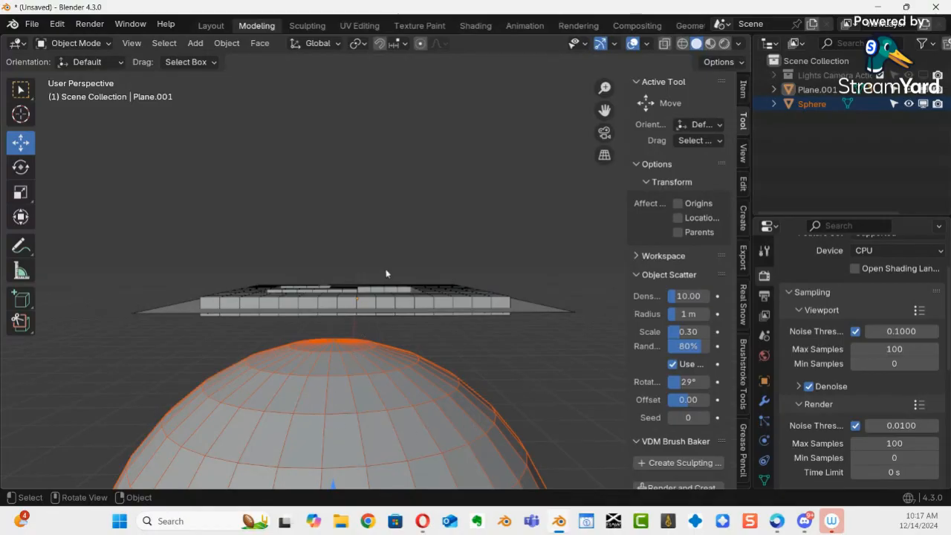
middle_click_drag(385, 274, 434, 310)
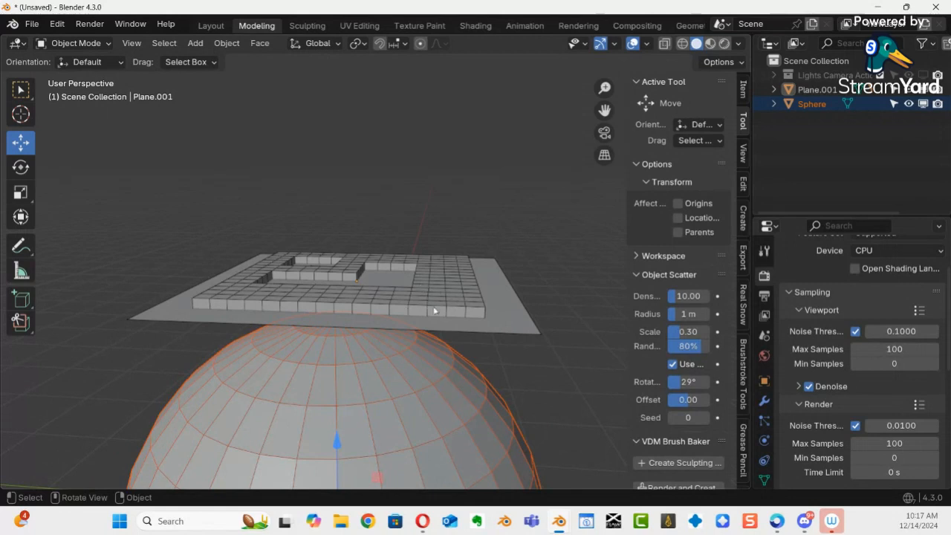
Step: Add a Surface Deform modifier to the cut-out plate with the larger plane, Plane.001, as its target
left_click(437, 314)
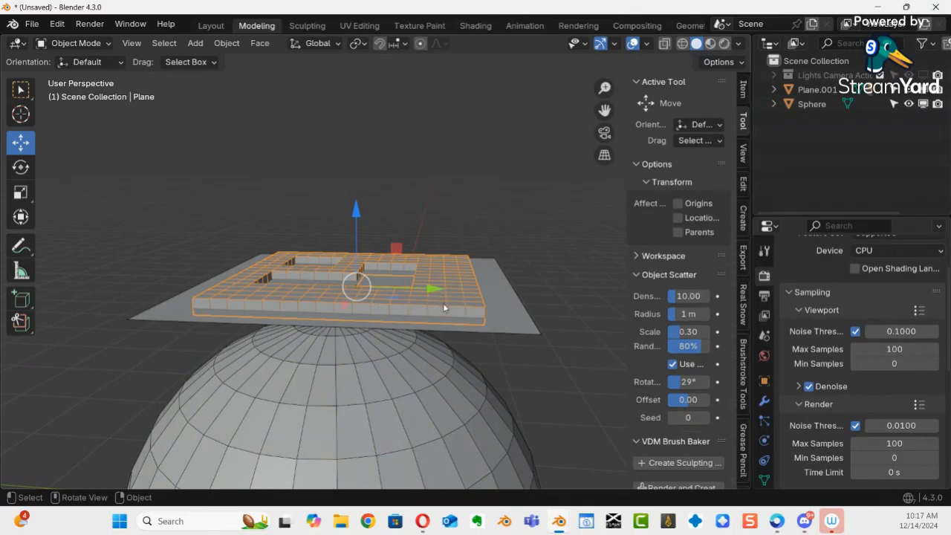
left_click(765, 401)
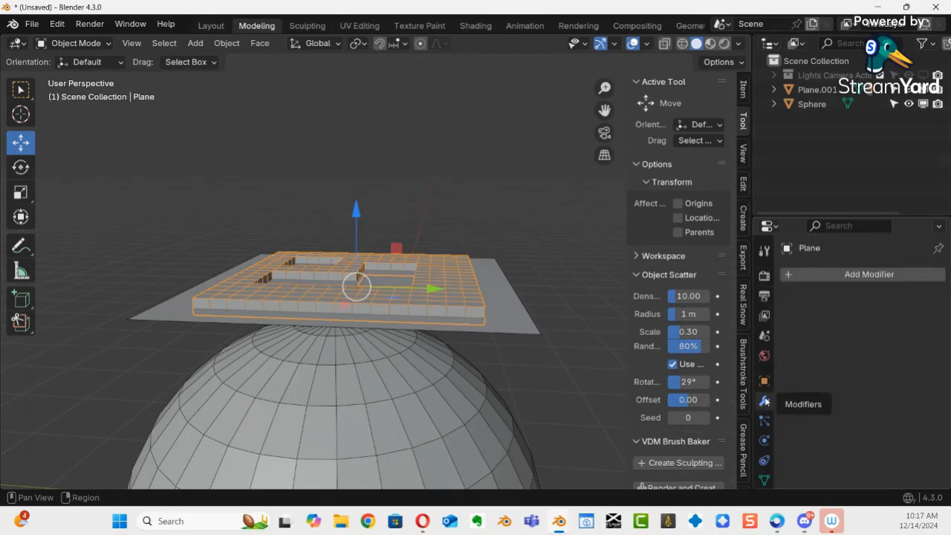
left_click(870, 275)
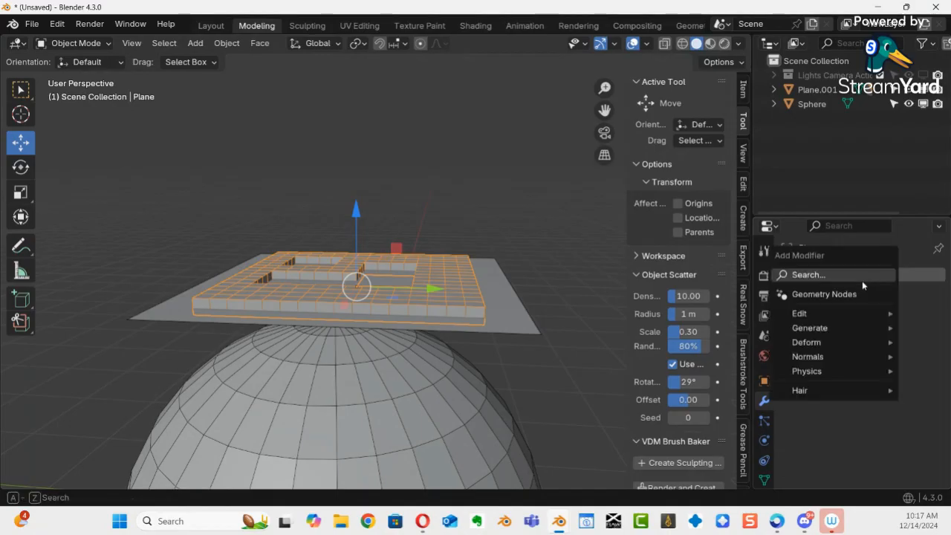
mouse_move(827, 342)
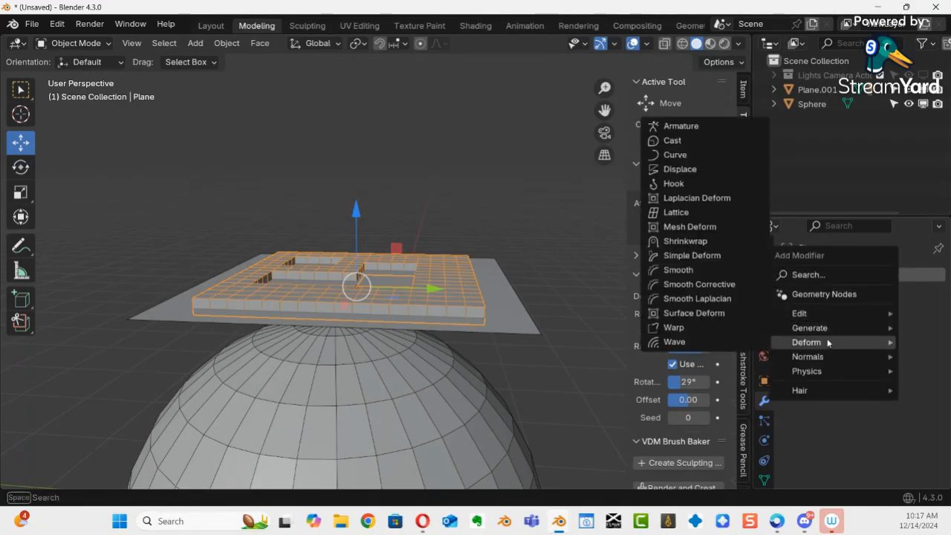
left_click(706, 314)
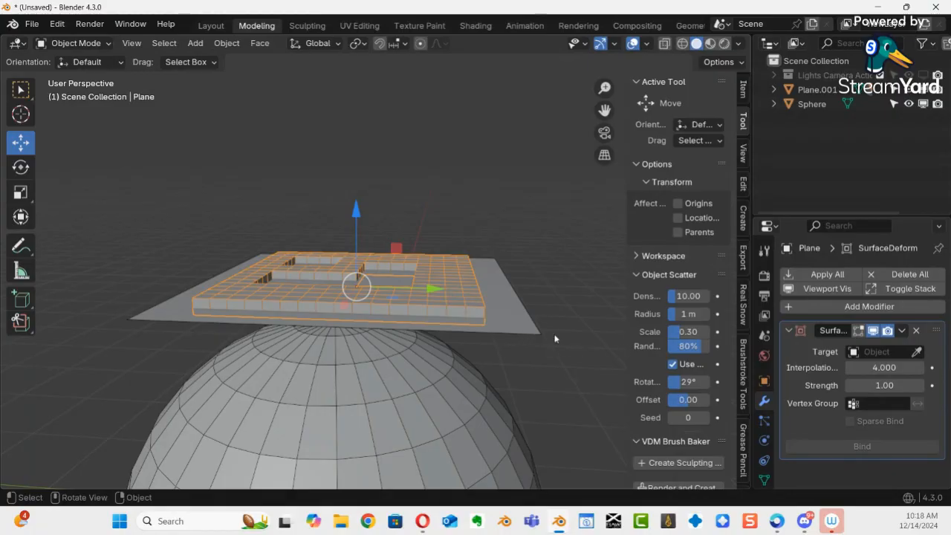
left_click(916, 352)
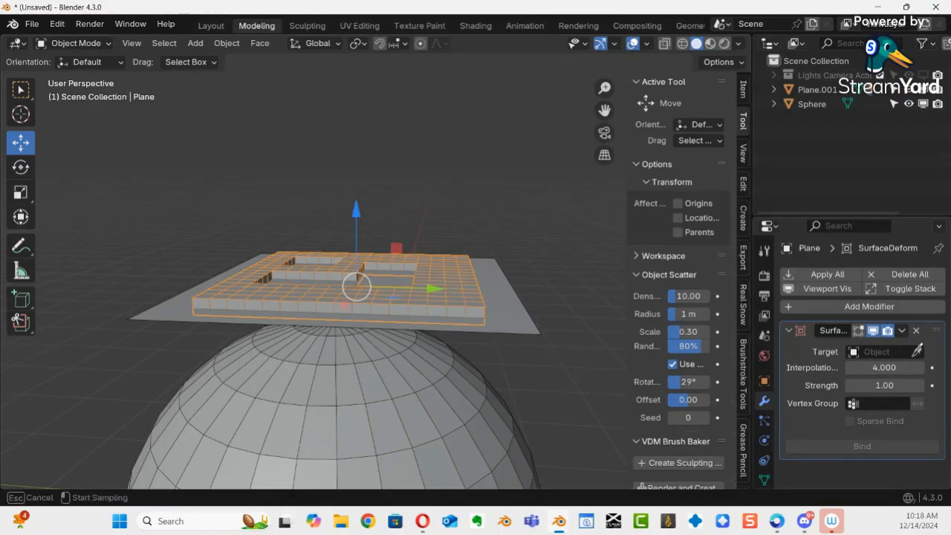
left_click(512, 319)
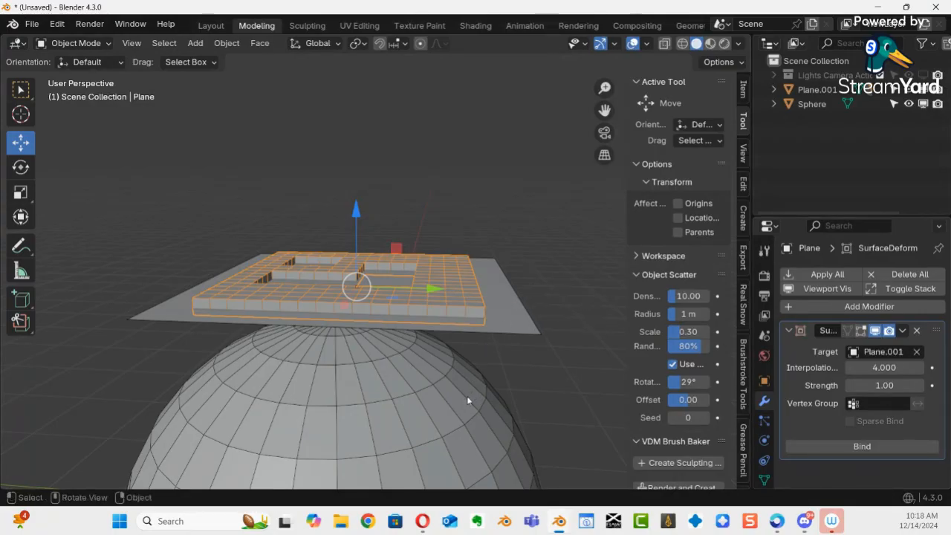
Step: Subdivide the larger plane's face in Edit Mode
left_click(528, 338)
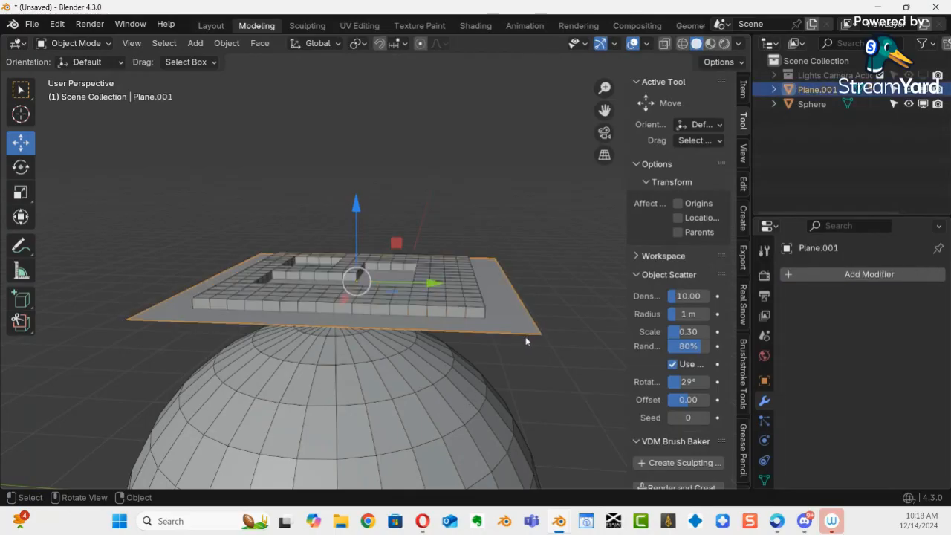
middle_click_drag(527, 346, 480, 378)
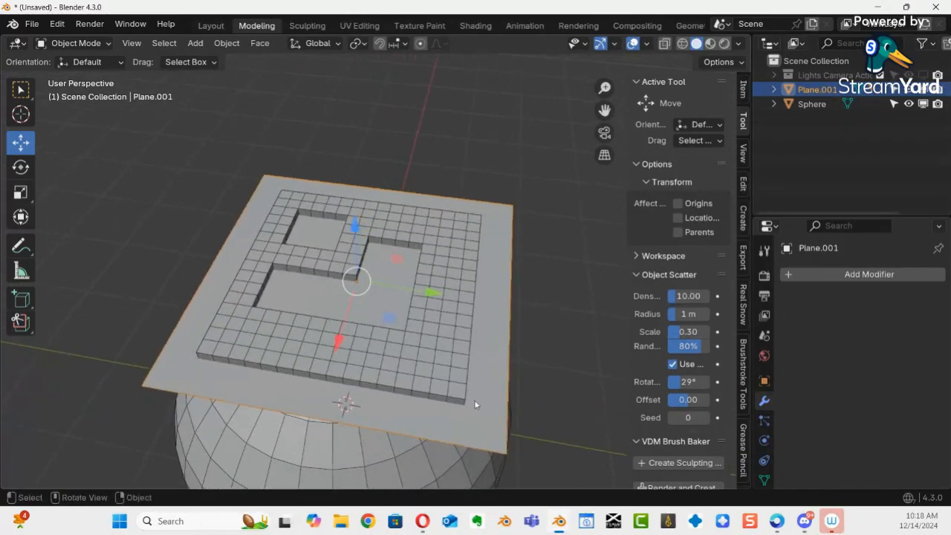
key("ctrl+Tab")
left_click(589, 380)
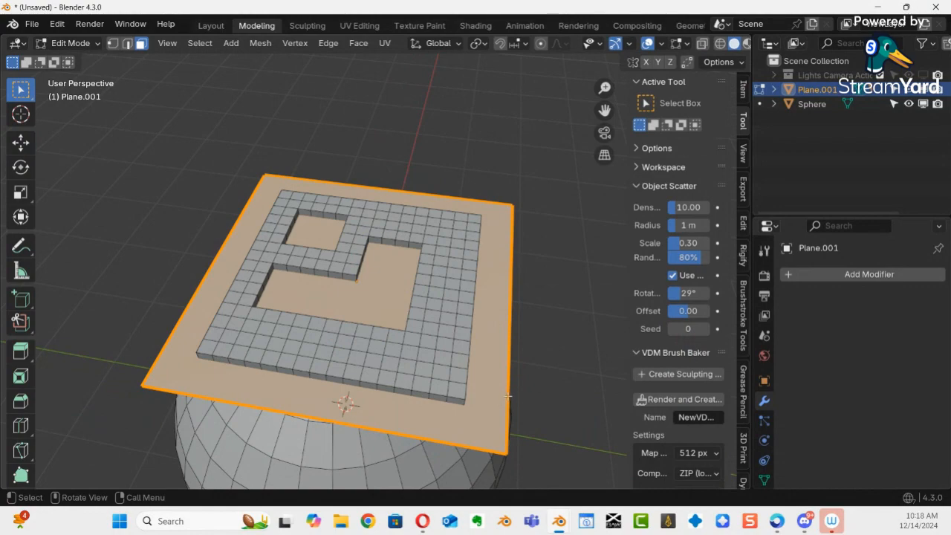
scroll(494, 379, "up", 3)
middle_click_drag(492, 356, 376, 348)
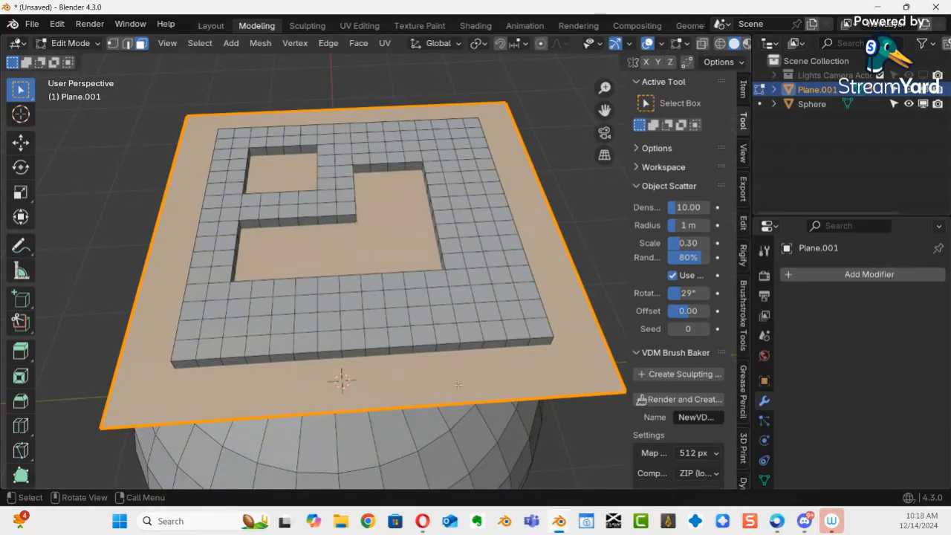
right_click(226, 397)
left_click(156, 249)
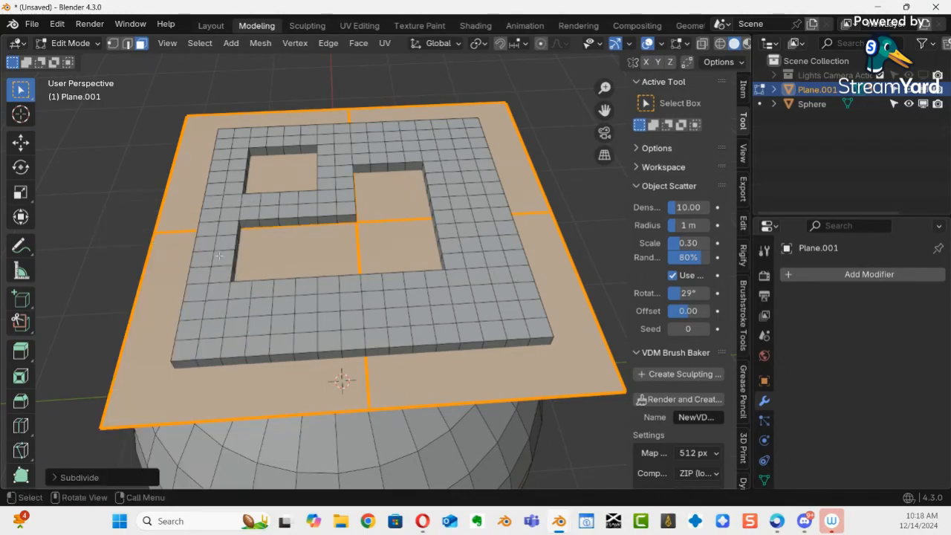
Step: Raise the subdivision's number of cuts to 10 and finally to 20, and deselect the mesh
left_click(56, 478)
left_click(209, 378)
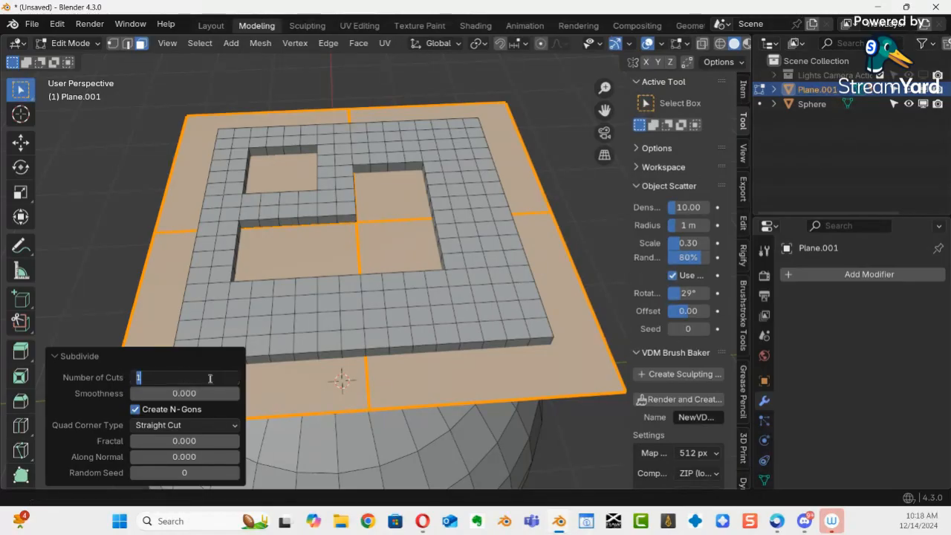
type("10")
key("Return")
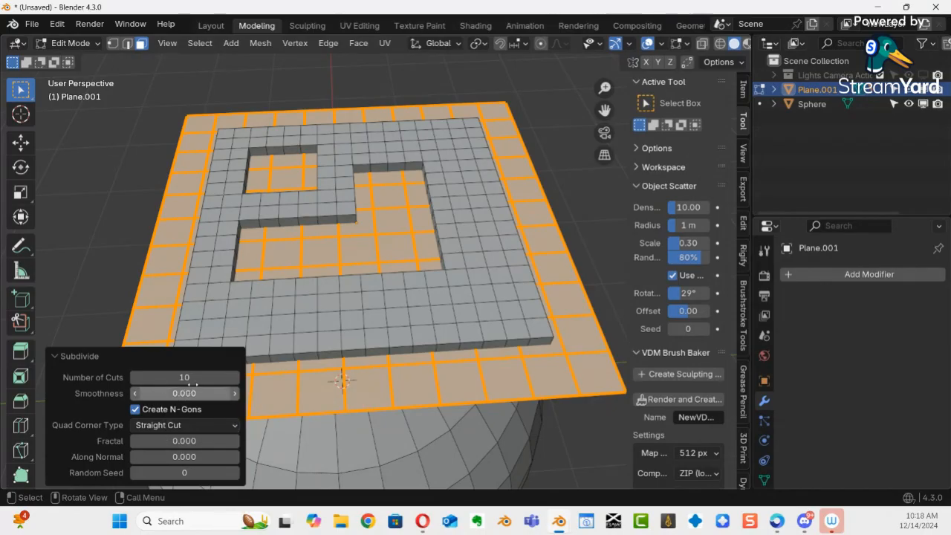
left_click(189, 379)
type("20")
key("Return")
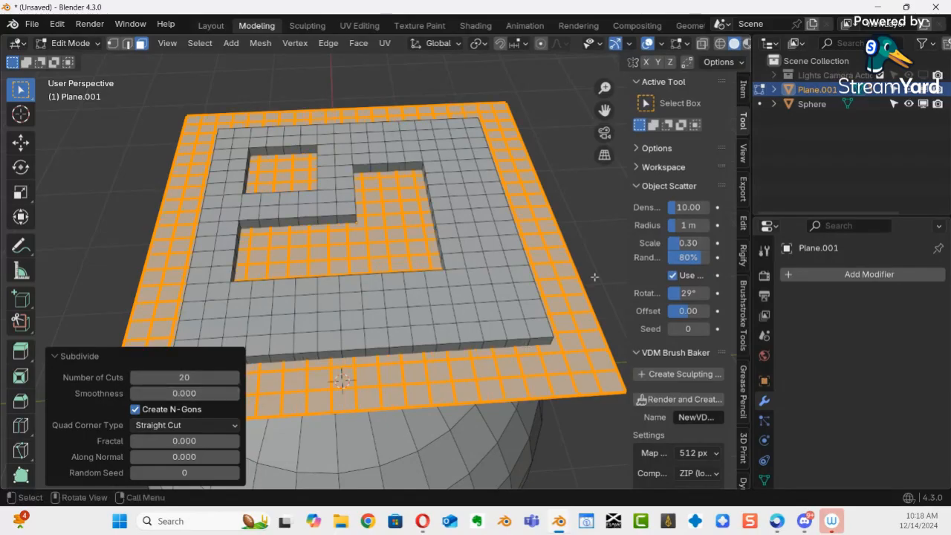
left_click(584, 199)
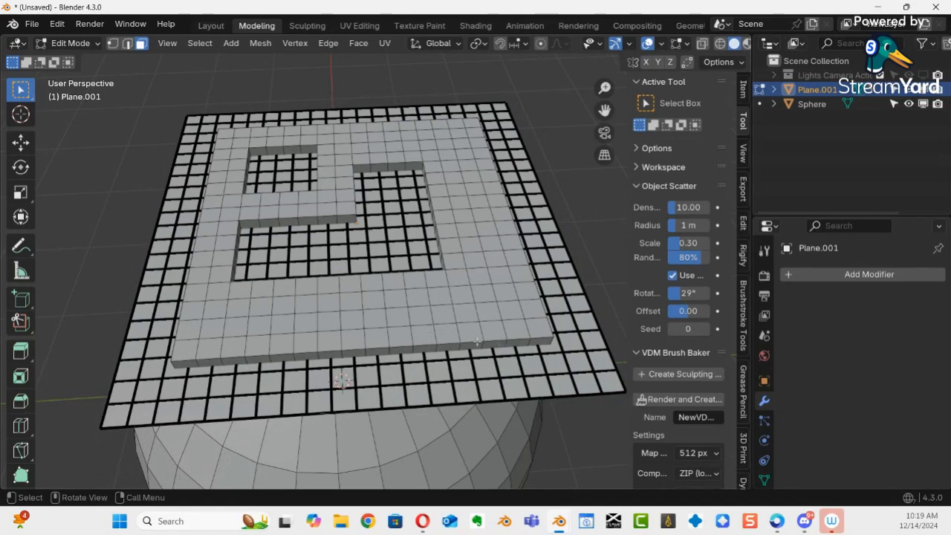
Step: Box-select the vertices around one corner of the subdivided plane in vertex mode and activate the Move tool
key("1")
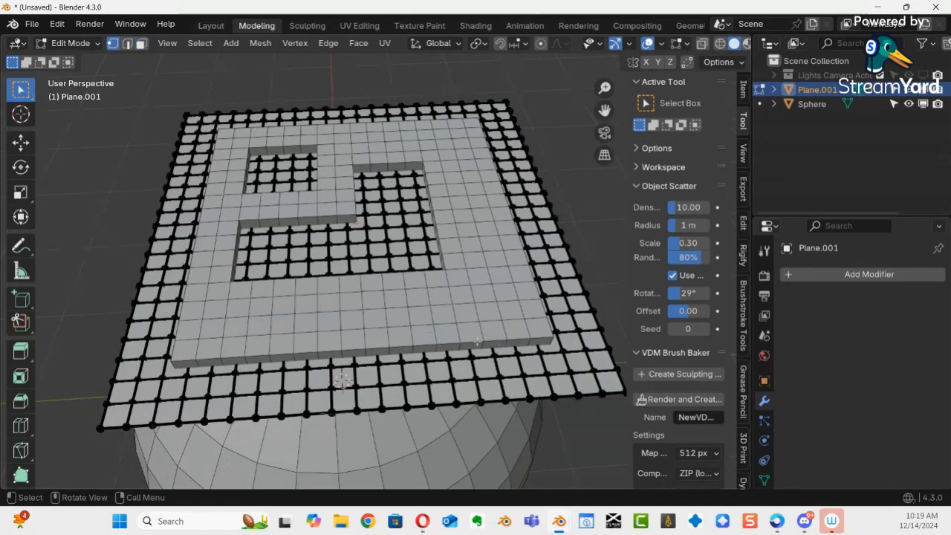
middle_click_drag(517, 337, 368, 300, "shift")
left_click_drag(538, 404, 343, 177)
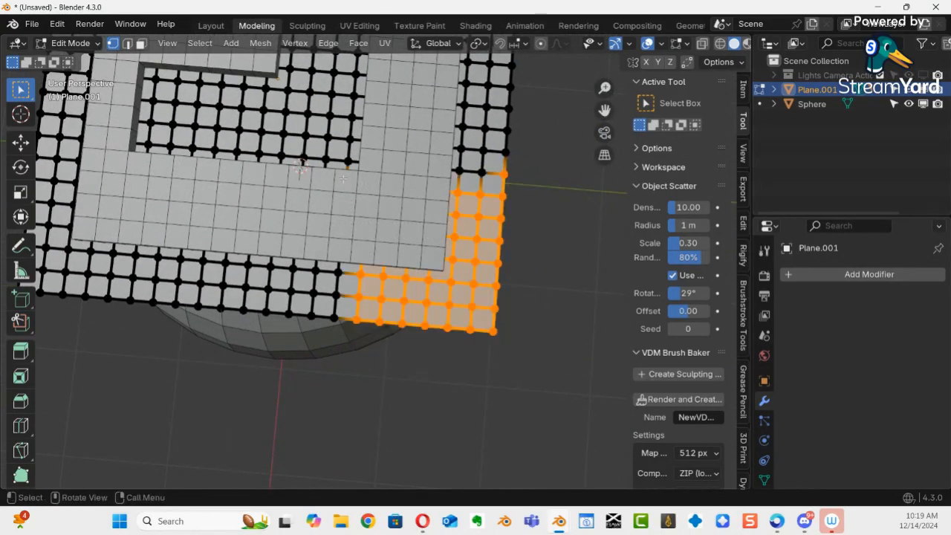
left_click(21, 141)
mouse_move(429, 266)
left_mouse_down()
mouse_move(474, 318)
mouse_move(423, 285)
mouse_move(476, 316)
mouse_move(439, 260)
mouse_move(429, 263)
mouse_move(437, 276)
mouse_move(424, 277)
mouse_move(430, 254)
left_mouse_up()
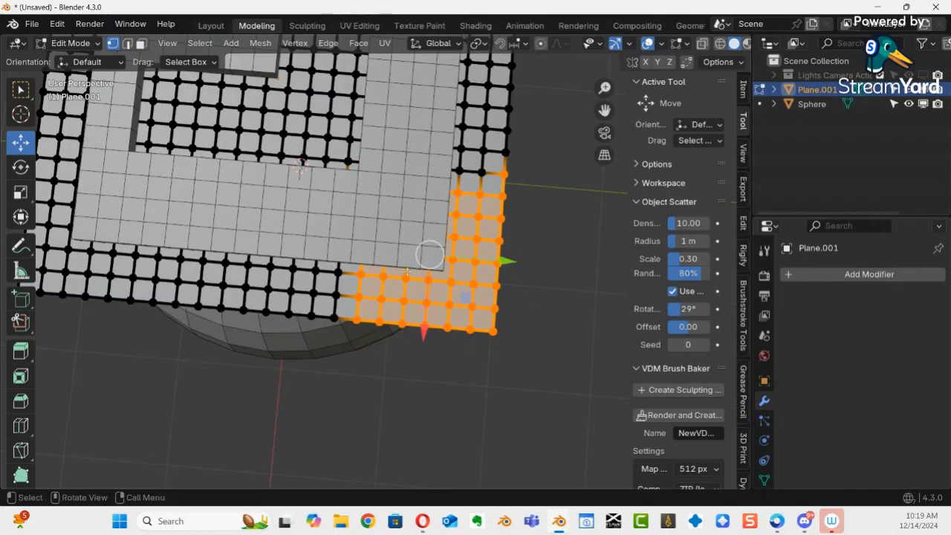
Step: Return to Object Mode, check the plate's Surface Deform modifier, and select the subdivided plane again
key("ctrl+Tab")
left_click(295, 272)
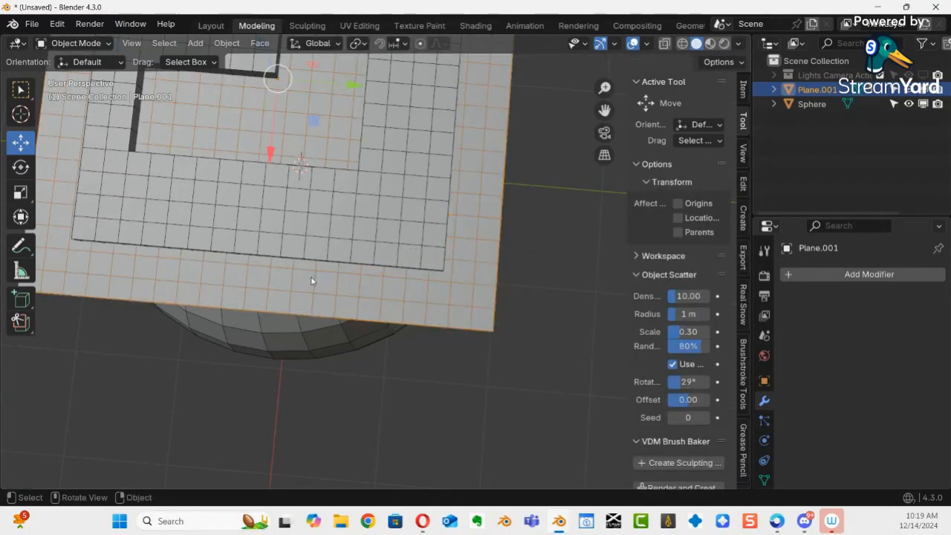
middle_click_drag(414, 346, 354, 281)
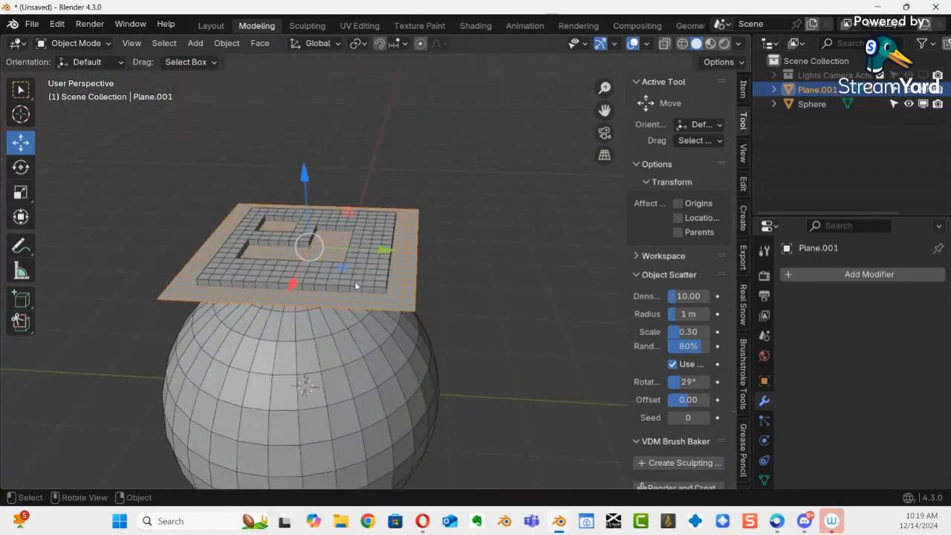
left_click(356, 284)
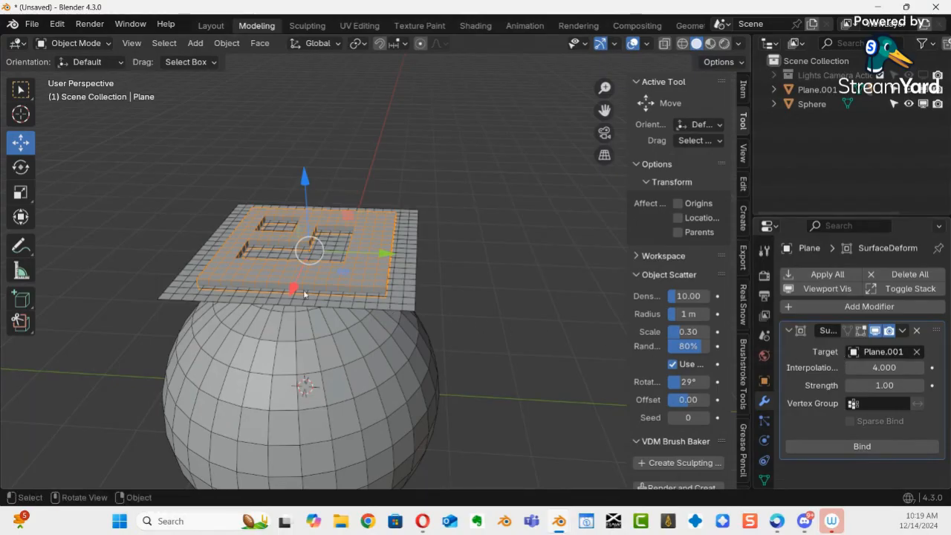
left_click(361, 307)
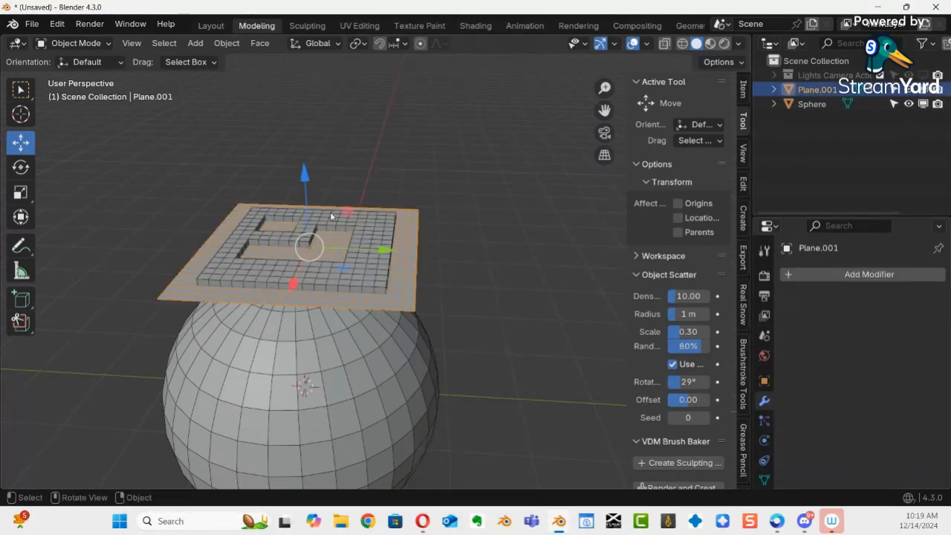
Step: Lower the subdivided plane about 0.14 m along Z toward the top of the sphere
left_click_drag(304, 177, 304, 187)
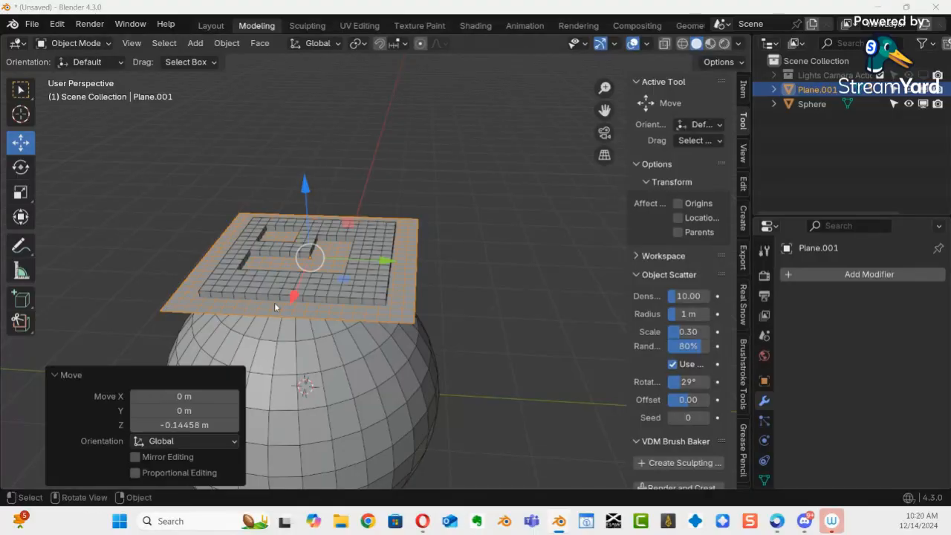
middle_click_drag(271, 313, 359, 248)
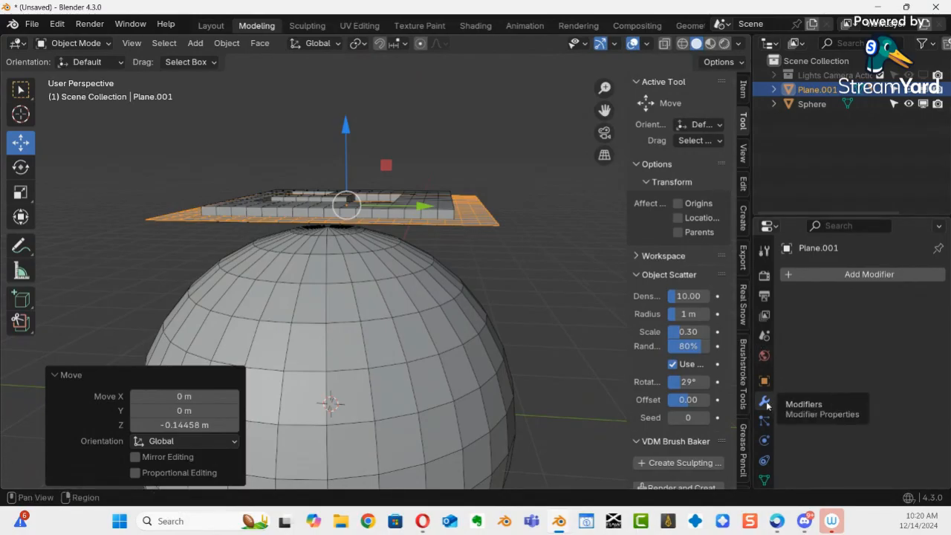
Step: Add a Shrinkwrap modifier to the subdivided plane with the sphere as its target
left_click(851, 274)
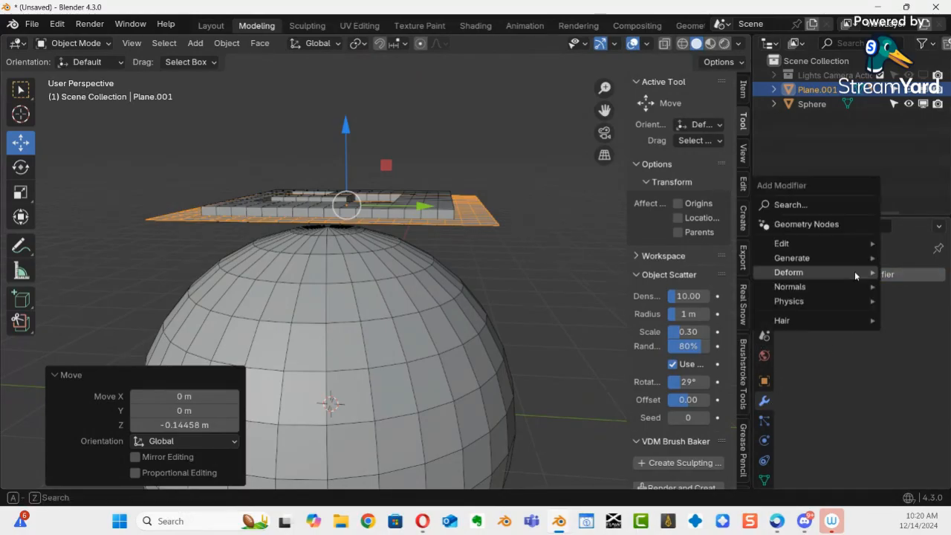
mouse_move(853, 272)
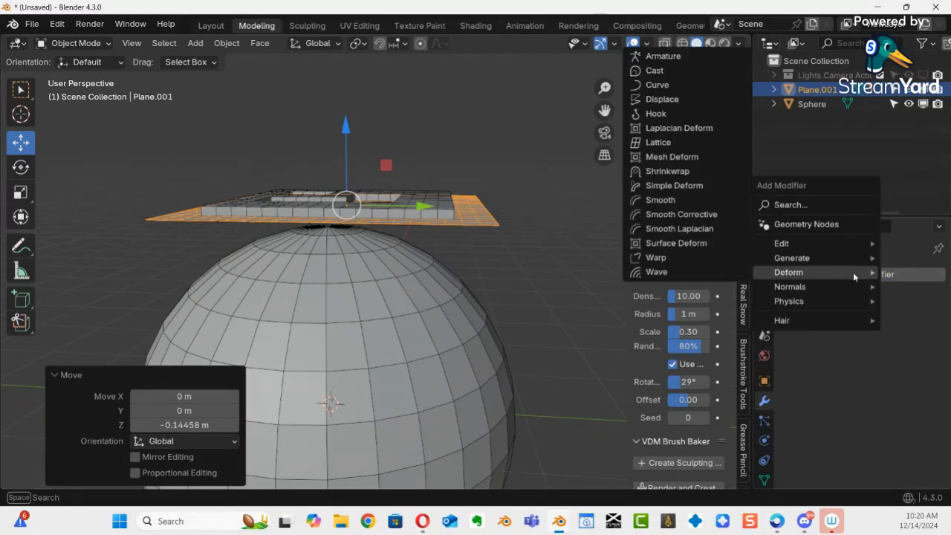
right_click(807, 274)
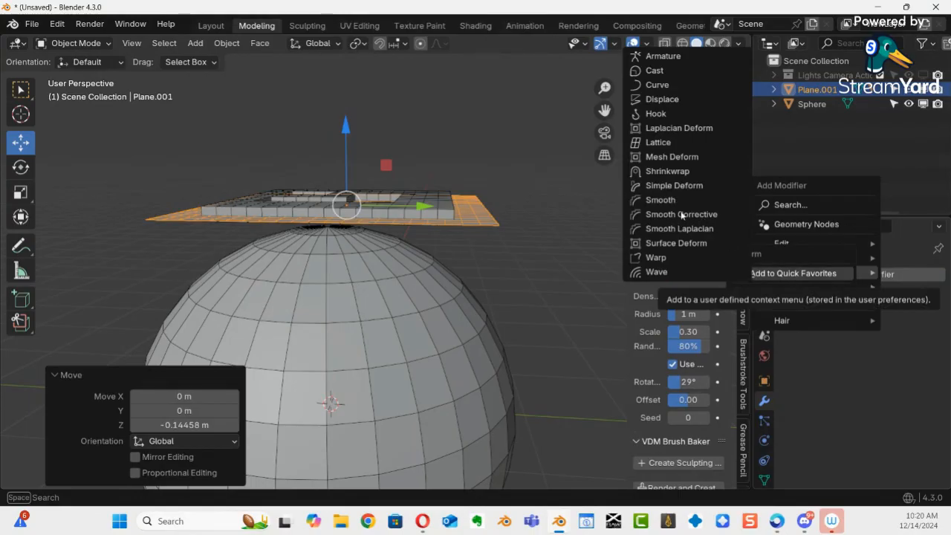
left_click(667, 171)
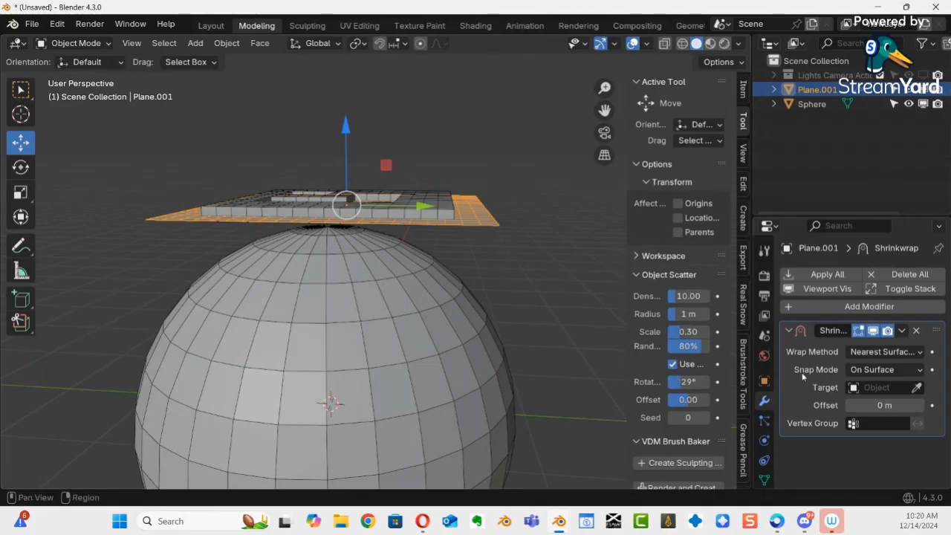
left_click(917, 388)
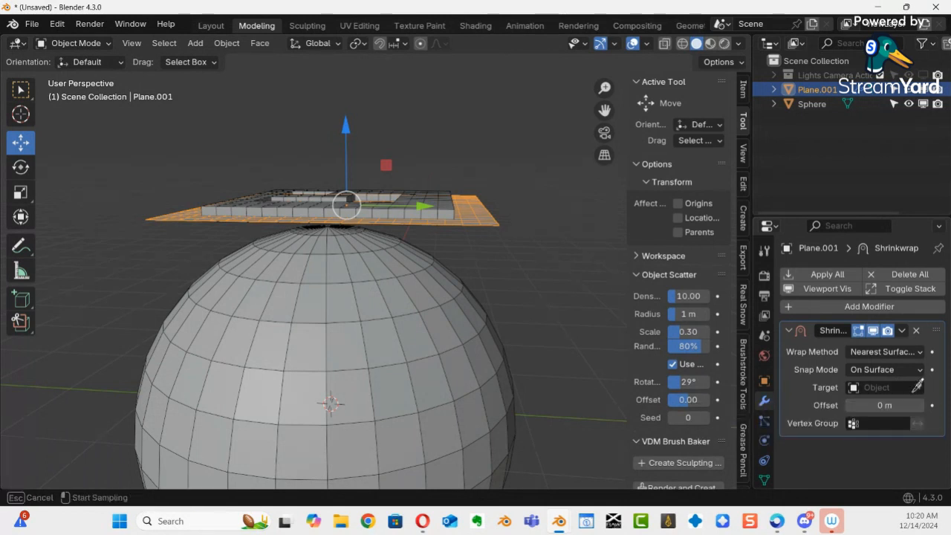
left_click(399, 312)
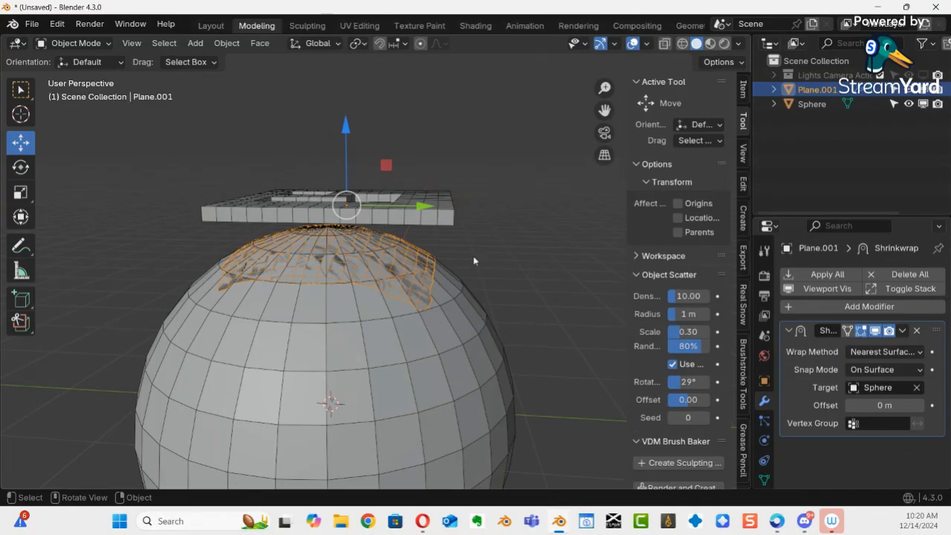
Step: Select the cut-out plate and remove its Surface Deform modifier
middle_click_drag(474, 261, 450, 246)
left_click(448, 246)
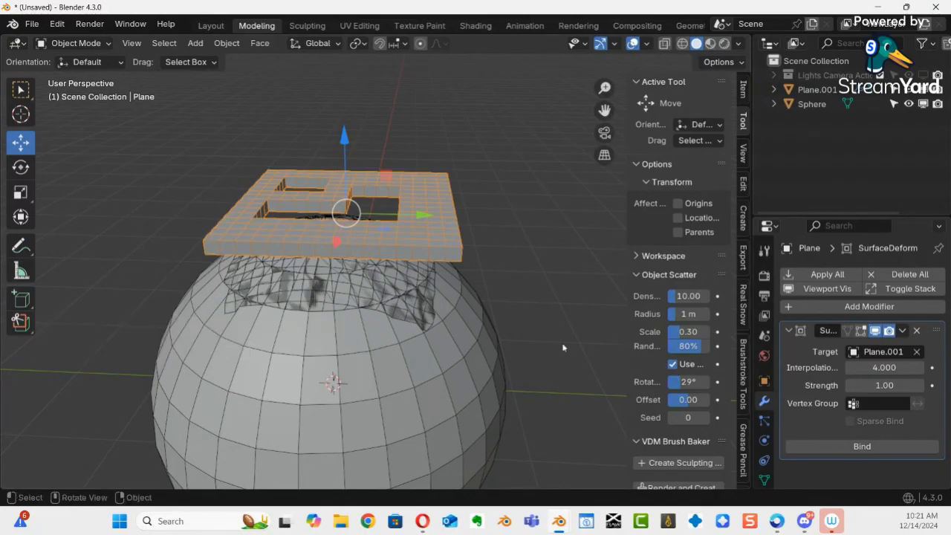
left_click(917, 330)
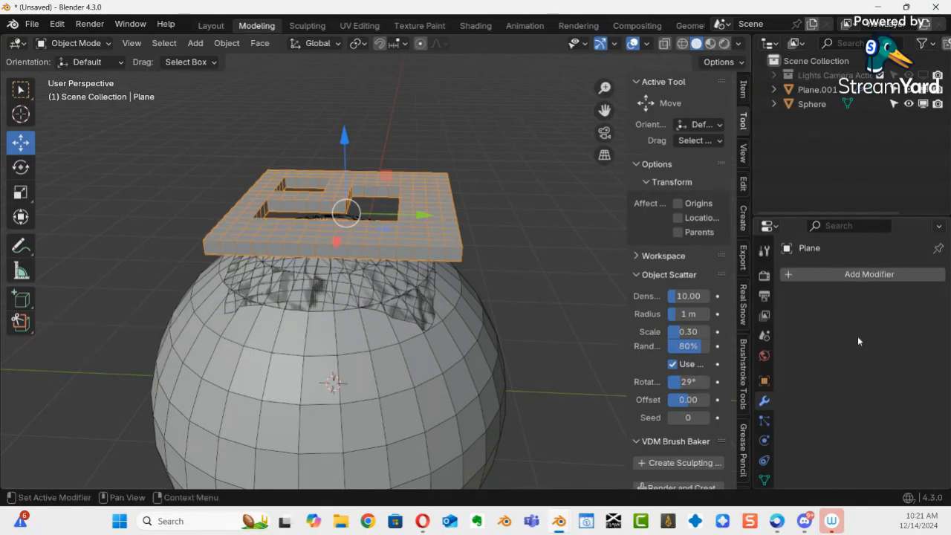
Step: Select the subdivided plane Plane.001 and remove its Shrinkwrap modifier
left_click(406, 291)
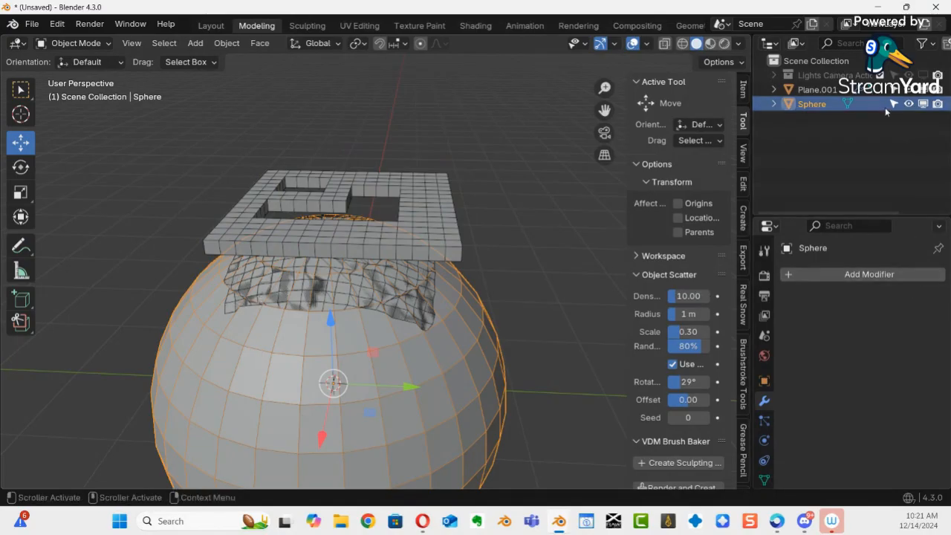
left_click(825, 88)
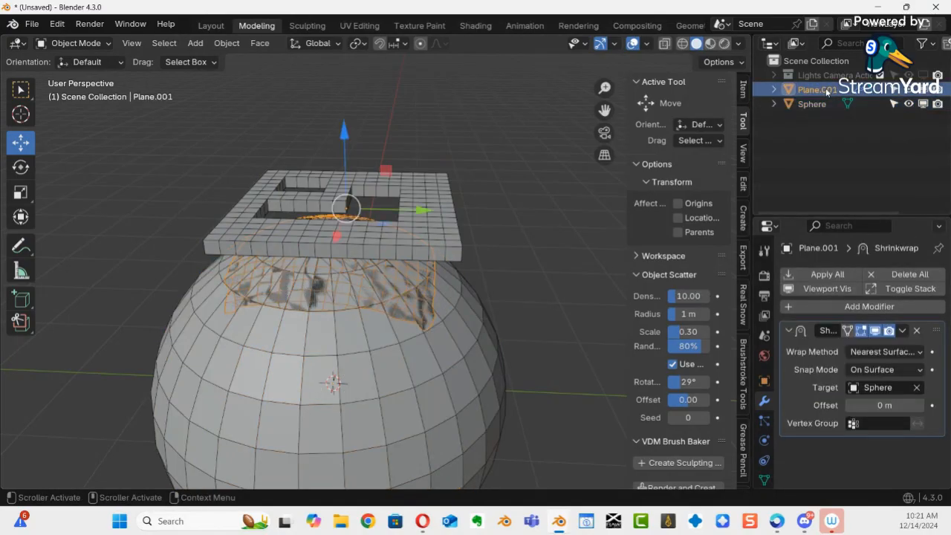
left_click(916, 332)
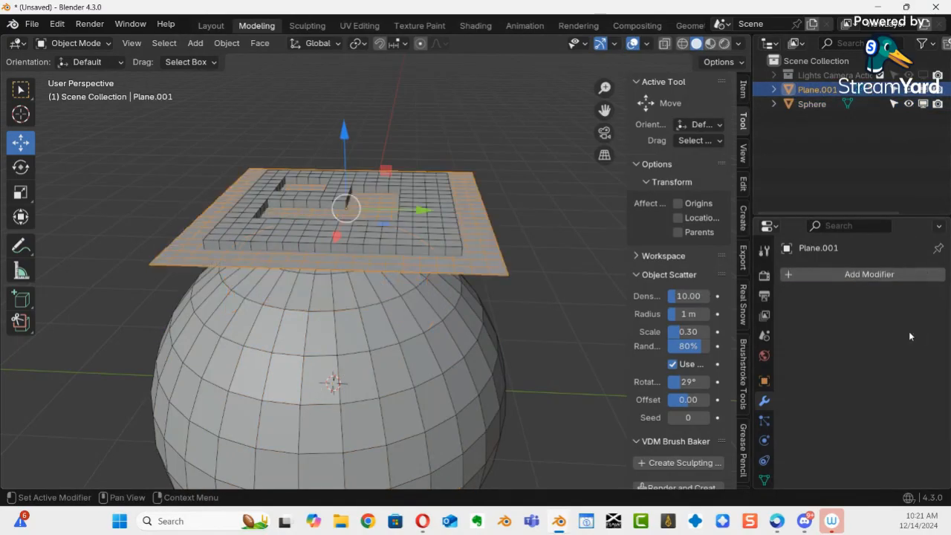
Step: Shift the subdivided plane about 0.08 m along negative Y
left_click(526, 225)
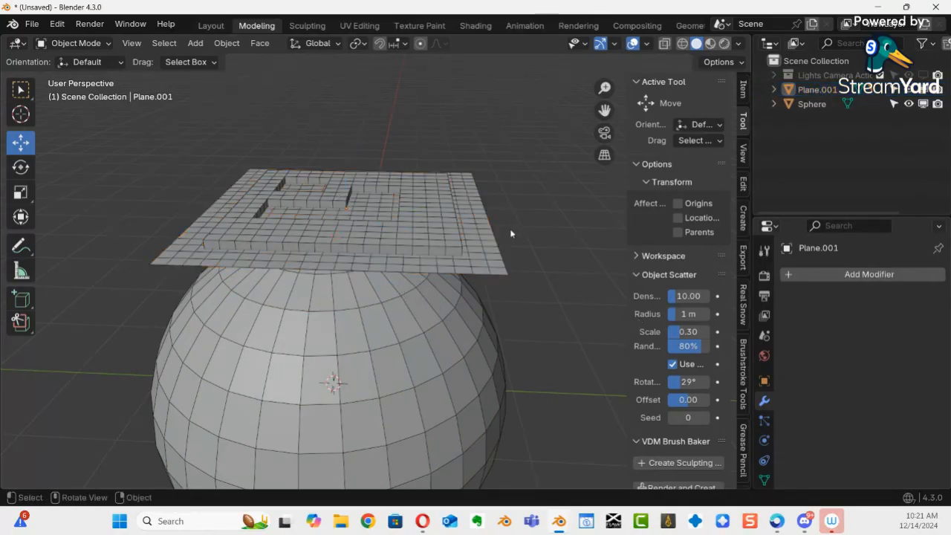
left_click(435, 249)
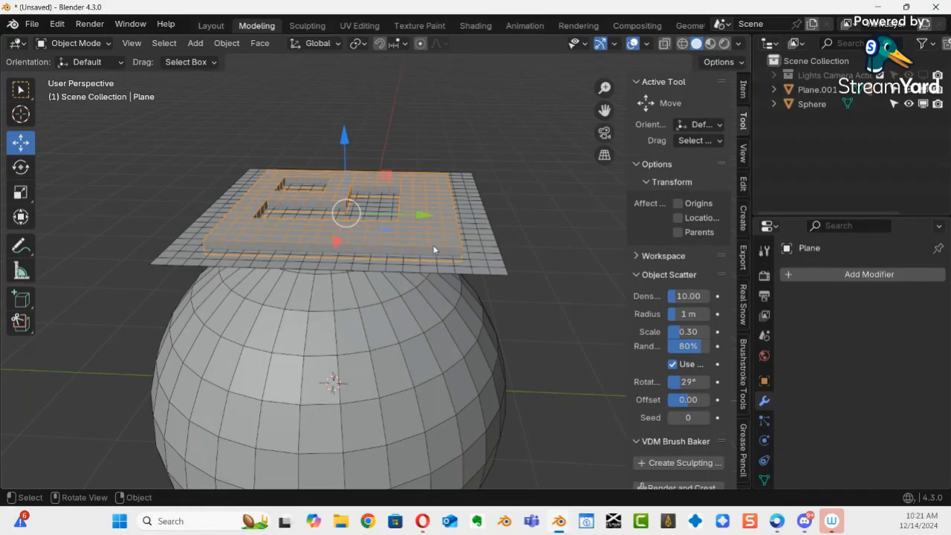
left_click(488, 260)
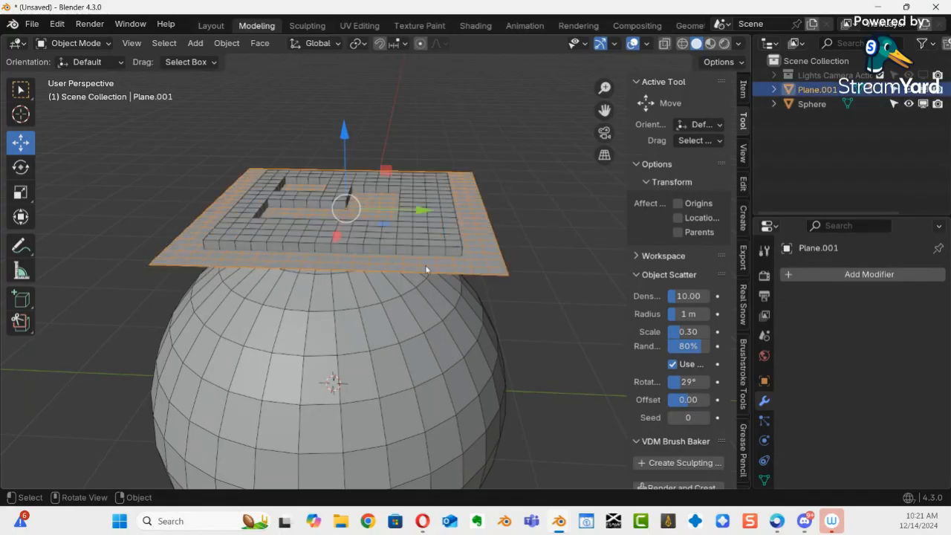
left_click_drag(429, 215, 426, 303)
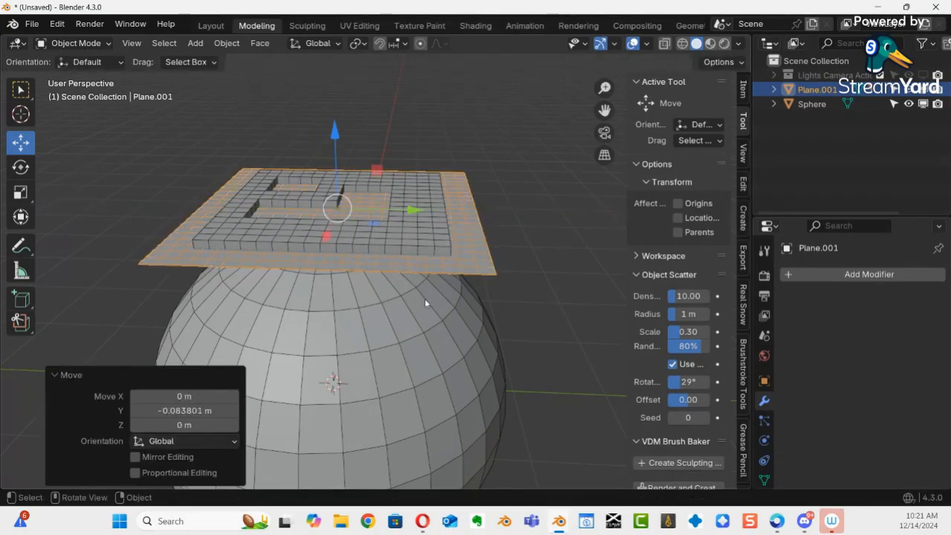
Step: Add a Surface Deform modifier to the cut-out plate and pick the subdivided plane Plane.001 as its target
left_click(421, 247)
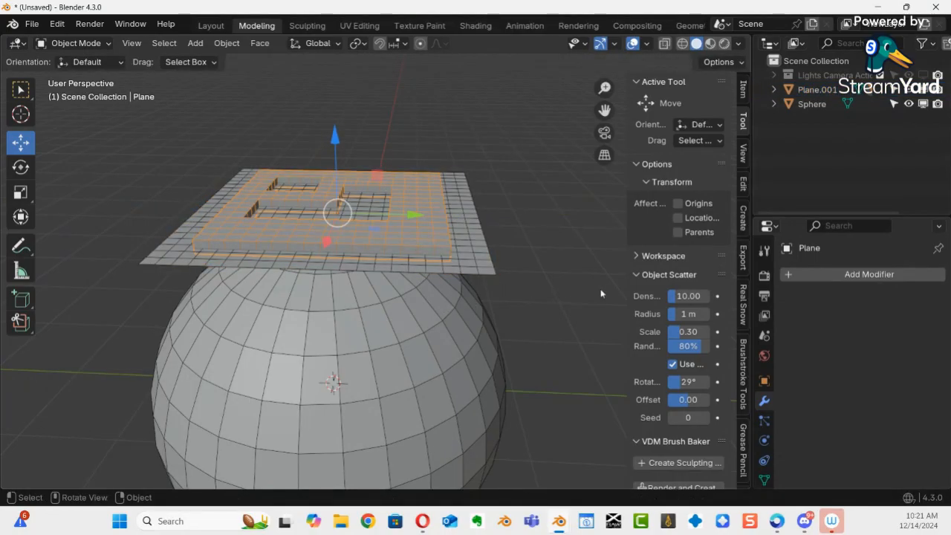
left_click(801, 273)
mouse_move(782, 273)
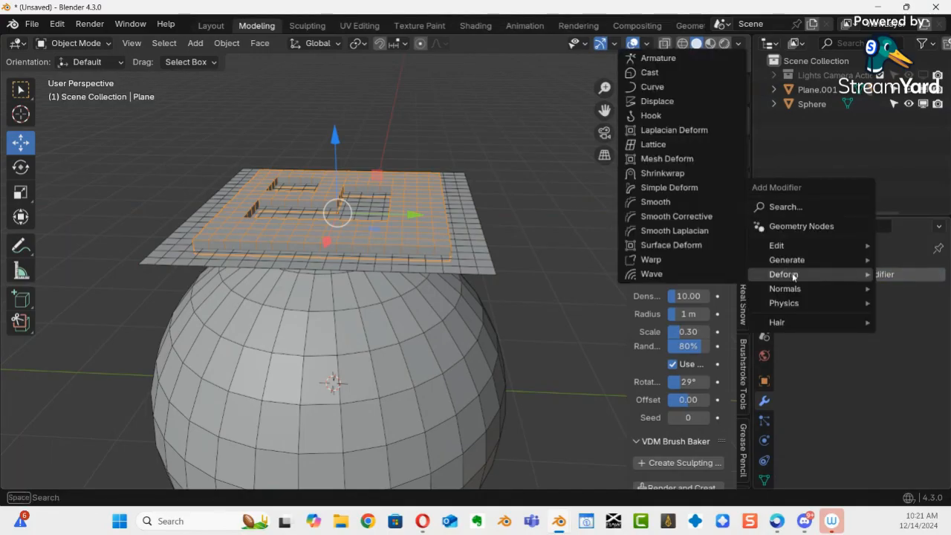
left_click(673, 245)
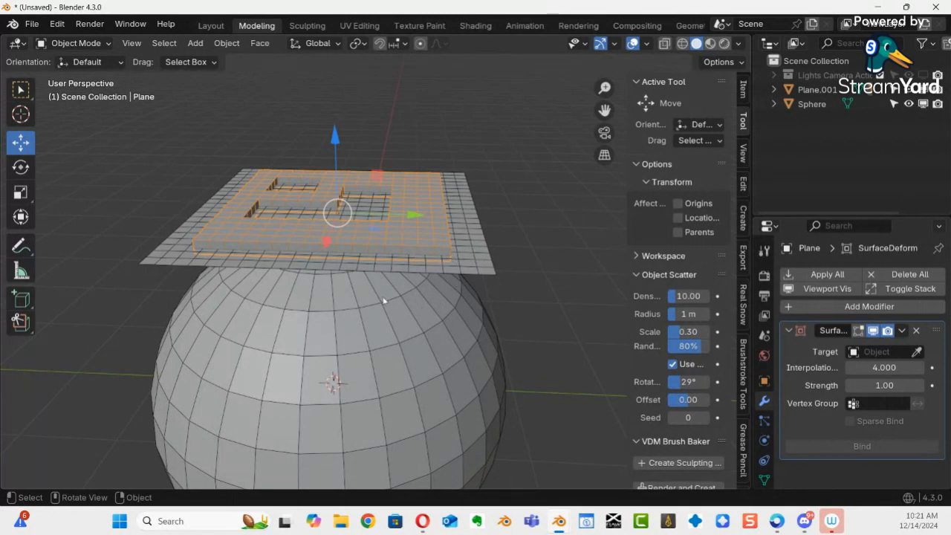
left_click(917, 352)
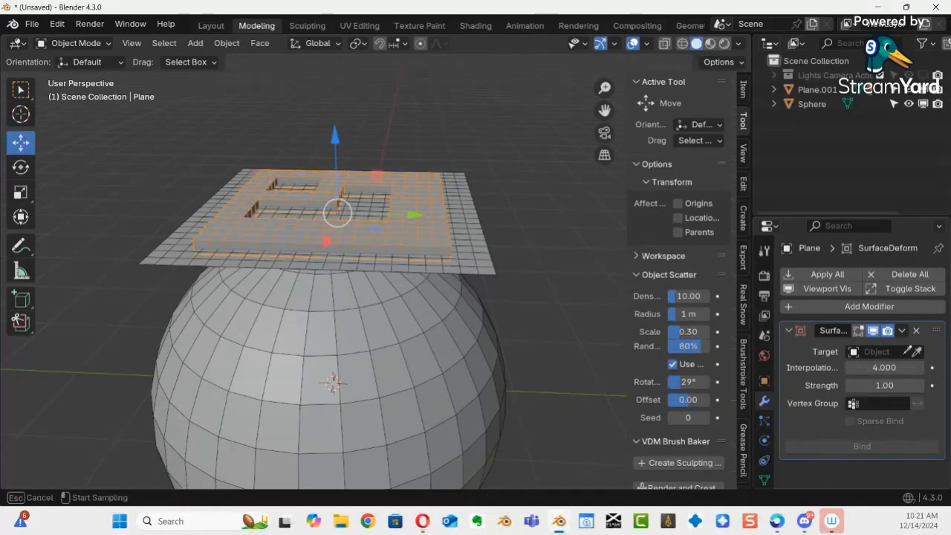
left_click(476, 253)
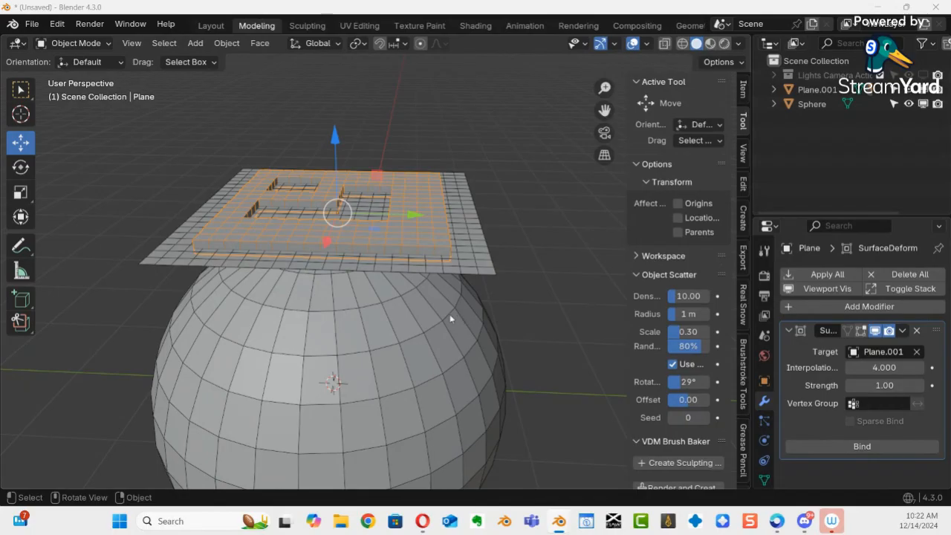
Step: Bind the plate's Surface Deform modifier to its target plane
scroll(435, 310, "up", 4)
middle_click_drag(435, 310, 729, 358)
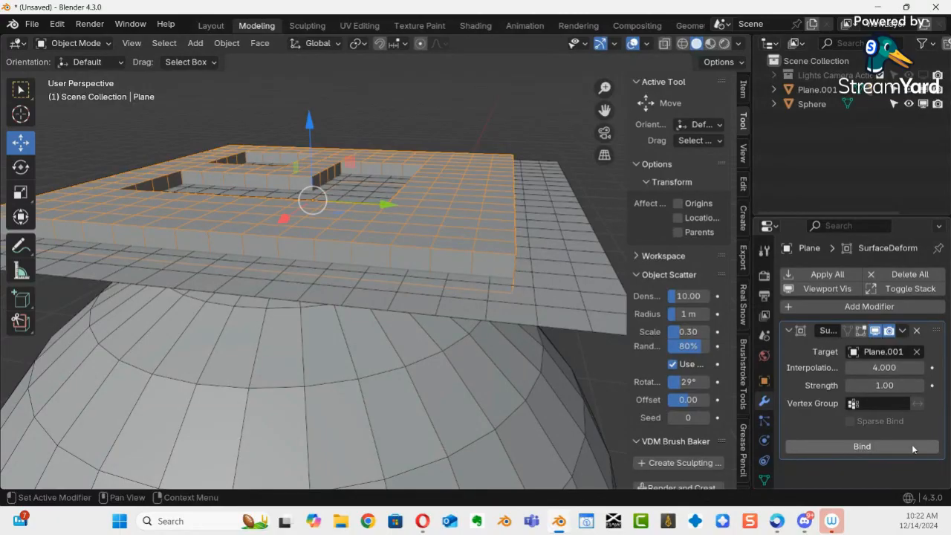
left_click(868, 447)
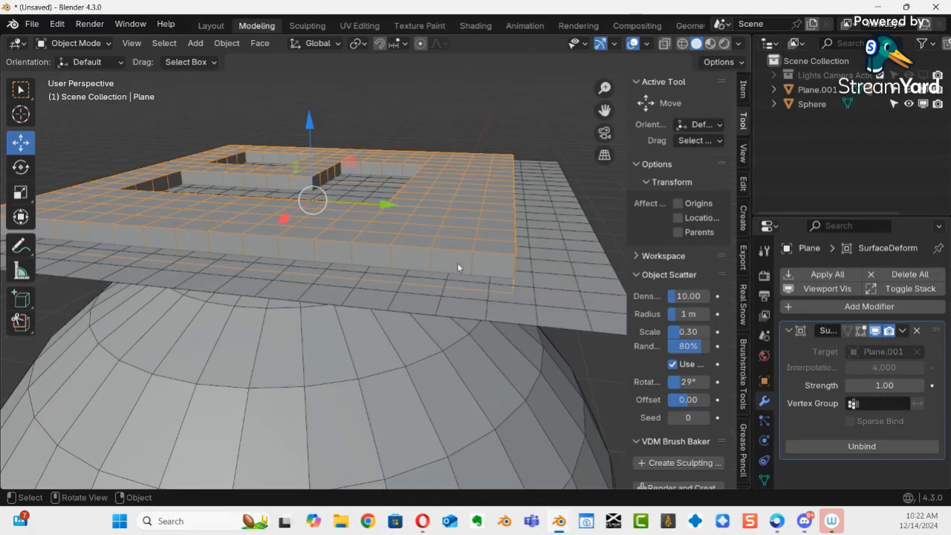
Step: In Edit Mode, select the vertices at one corner of the plate, nudge them about 0.0014 m along negative Y, and return to Object Mode
middle_click_drag(459, 268, 440, 294)
key("ctrl+Tab")
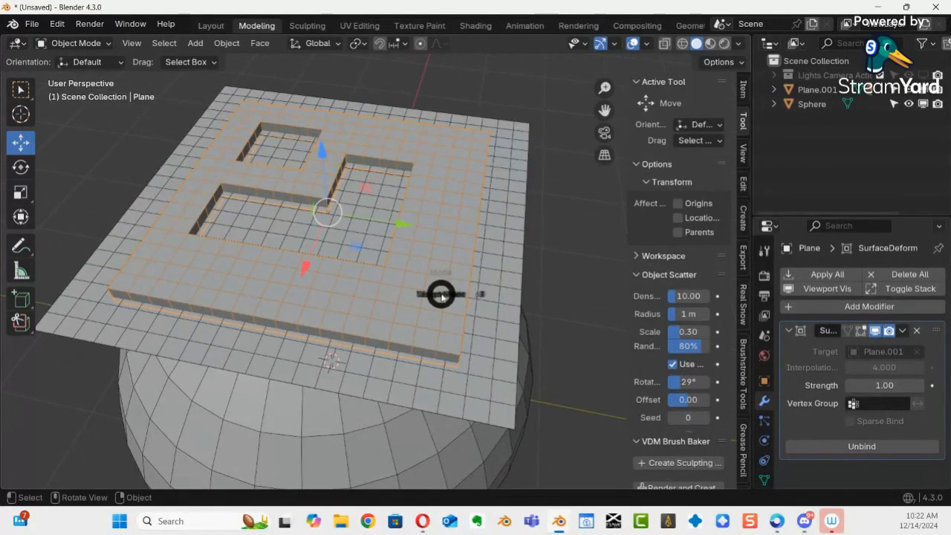
left_click(575, 297)
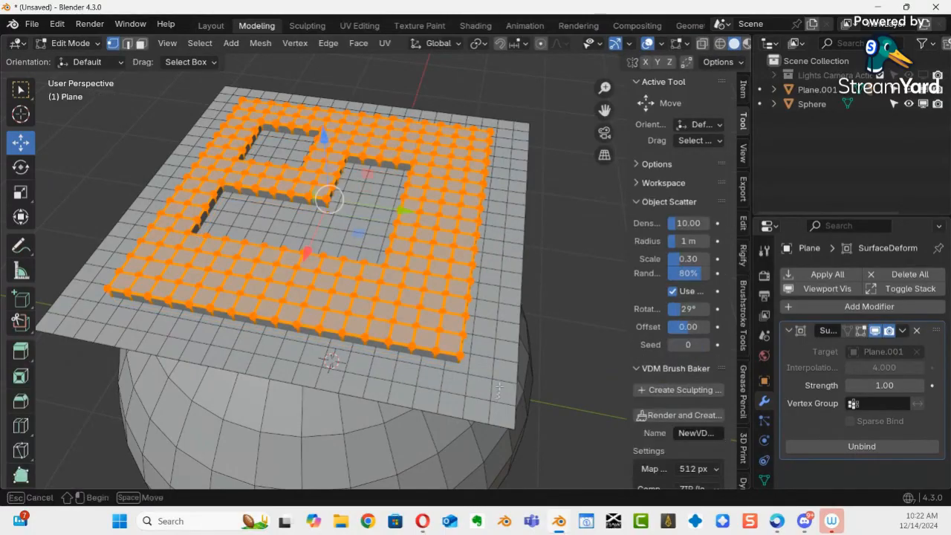
left_click_drag(386, 324, 468, 379)
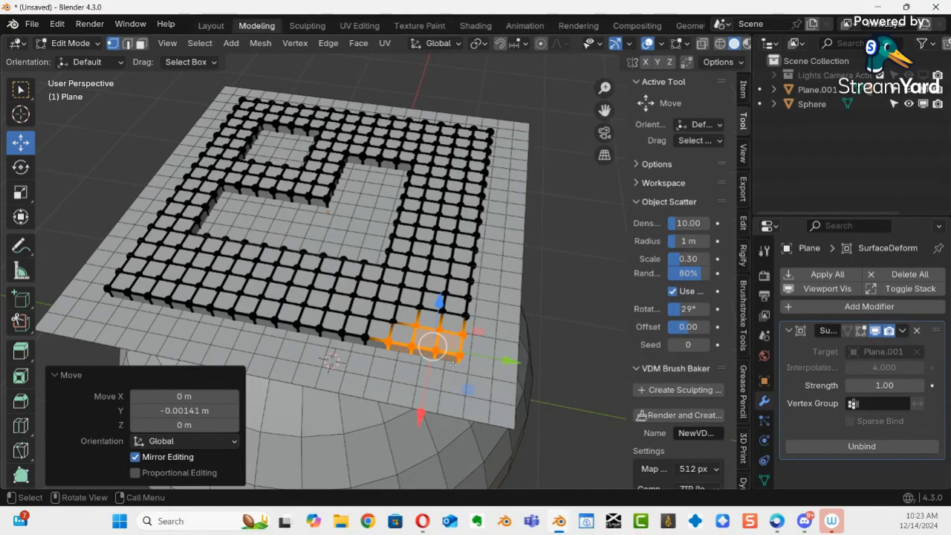
key("ctrl+Tab")
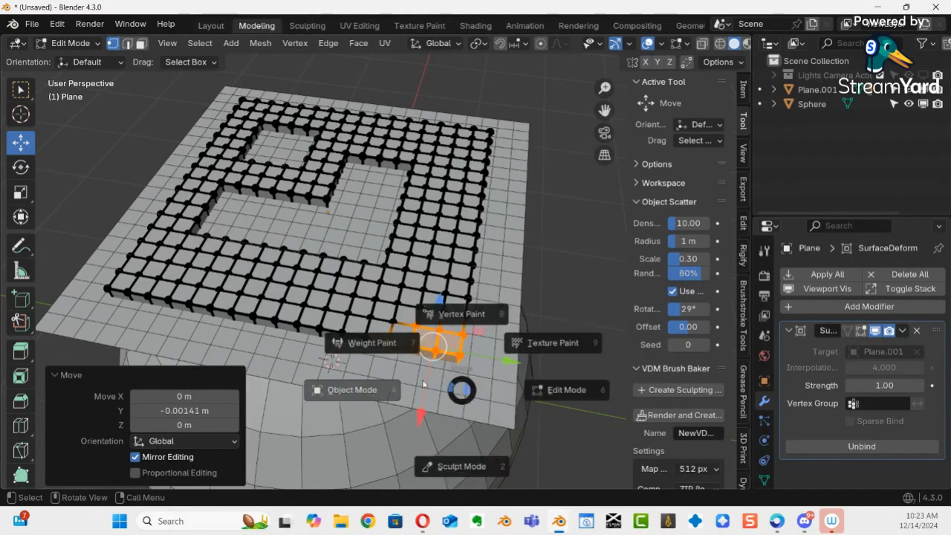
left_click(335, 397)
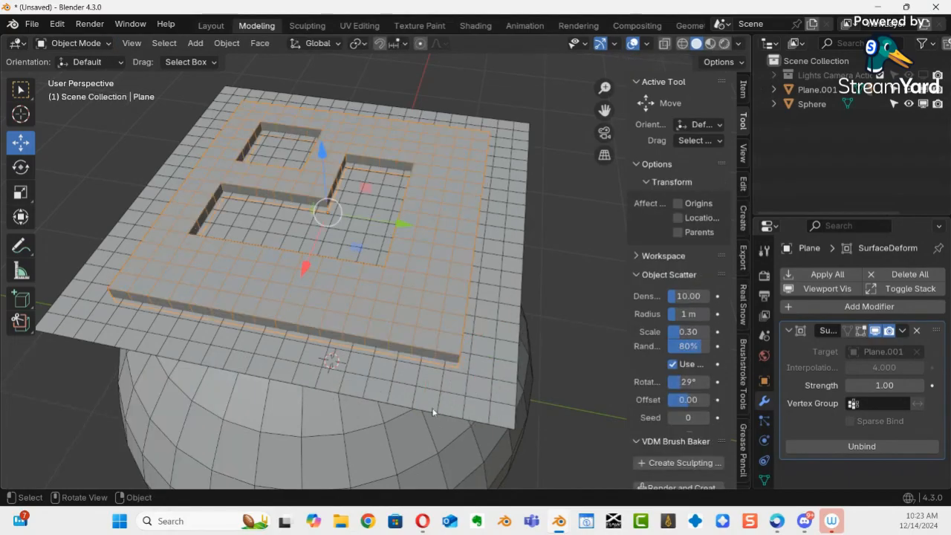
Step: Add a Shrinkwrap modifier to the subdivided plane Plane.001 and pick the Sphere as its target
middle_click_drag(433, 412, 431, 330)
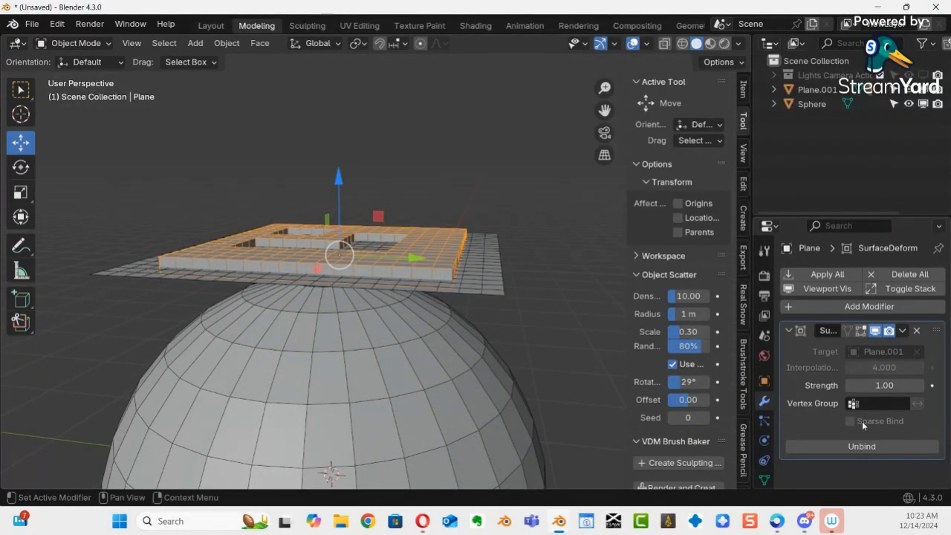
left_click(484, 295)
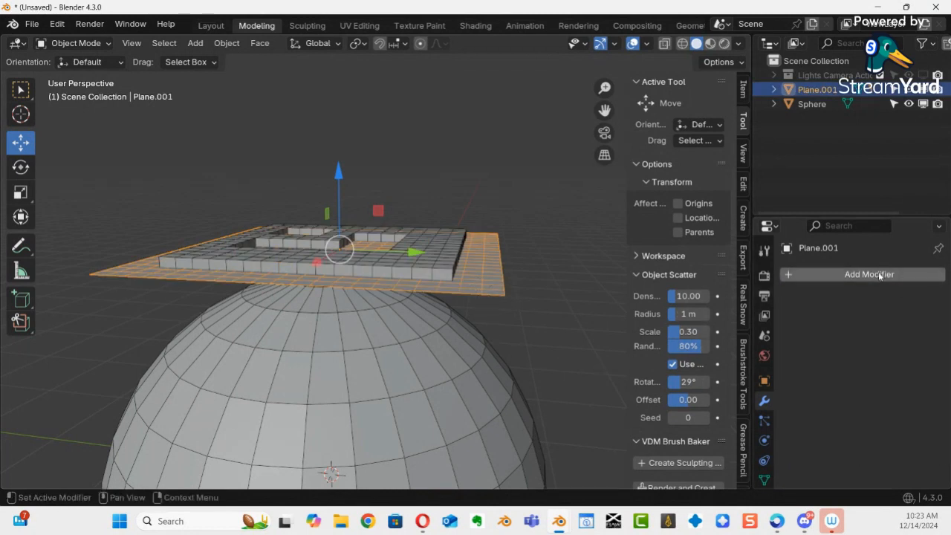
left_click(830, 275)
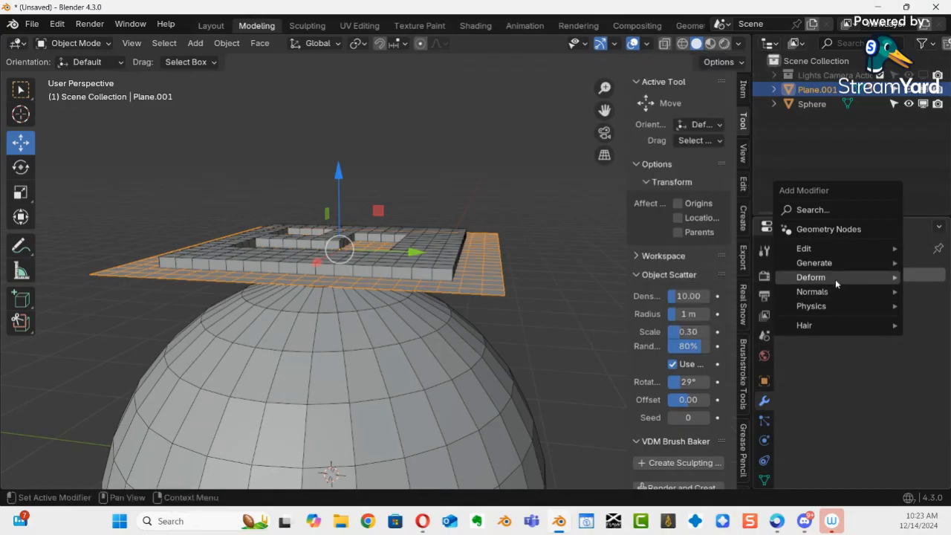
mouse_move(836, 279)
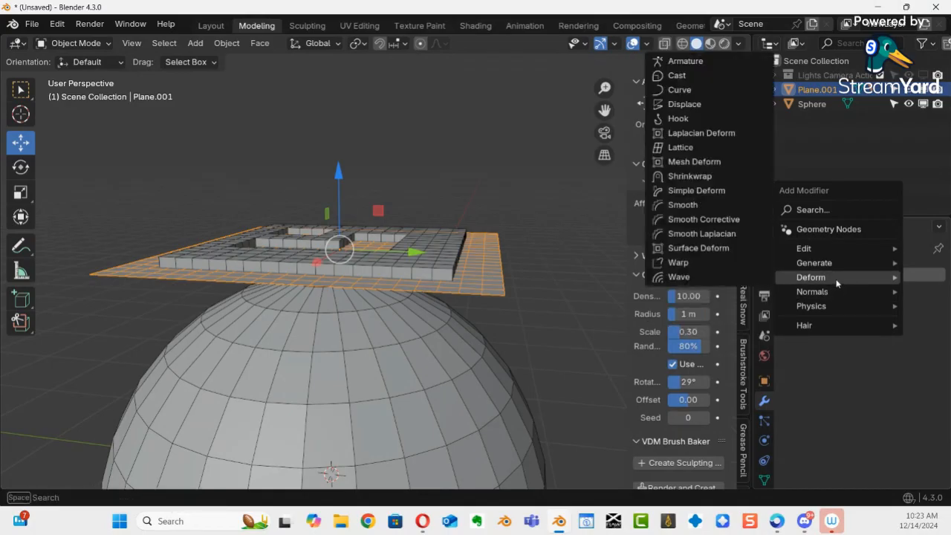
left_click(699, 178)
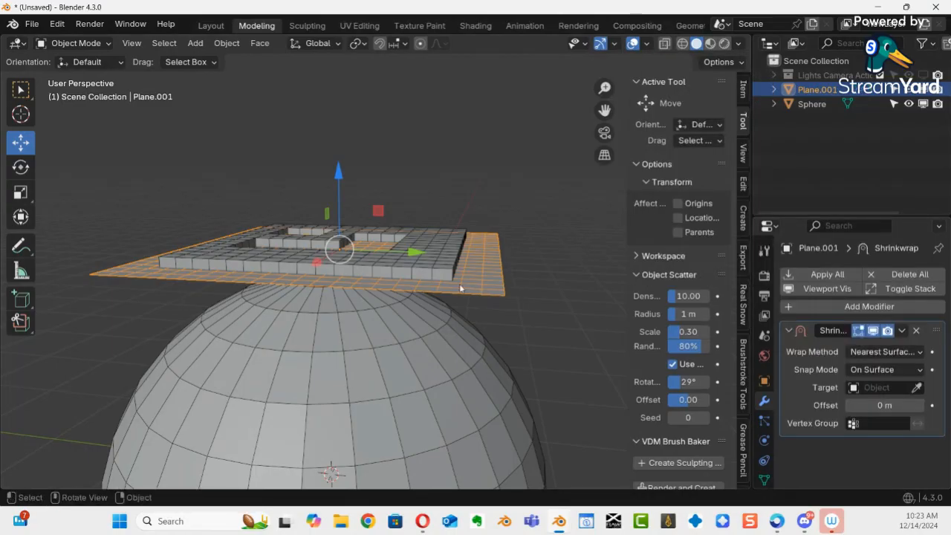
left_click(917, 388)
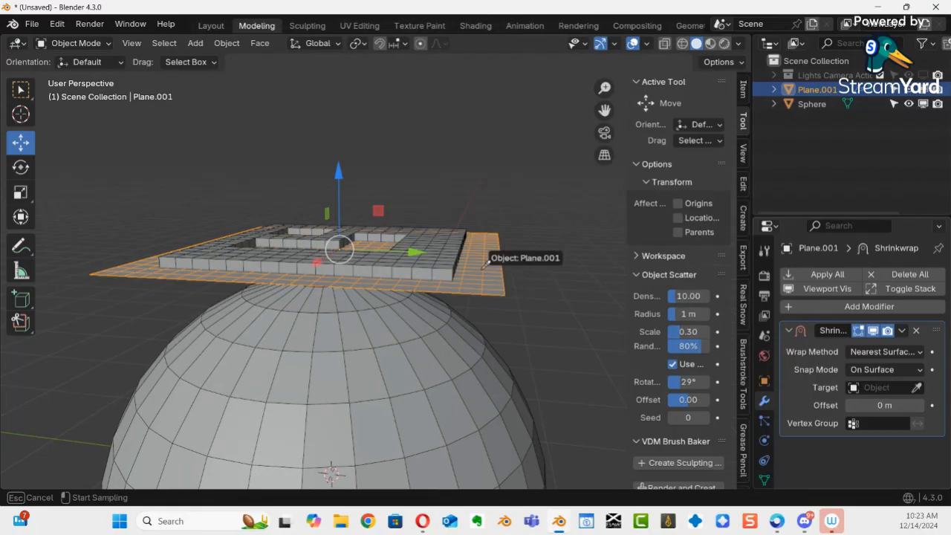
left_click(464, 354)
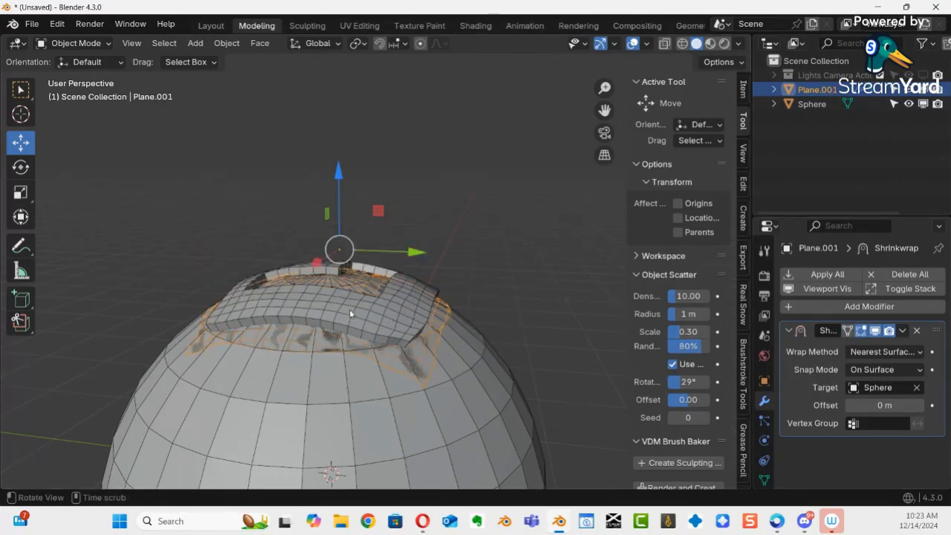
Step: Try the Project and Nearest Vertex wrap methods on the plane's Shrinkwrap modifier
middle_click_drag(349, 309, 457, 295)
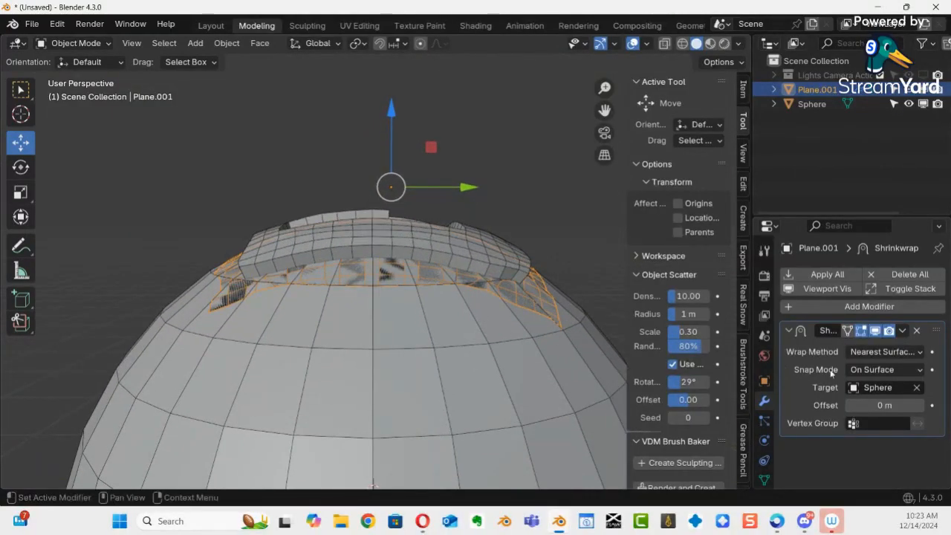
left_click(921, 354)
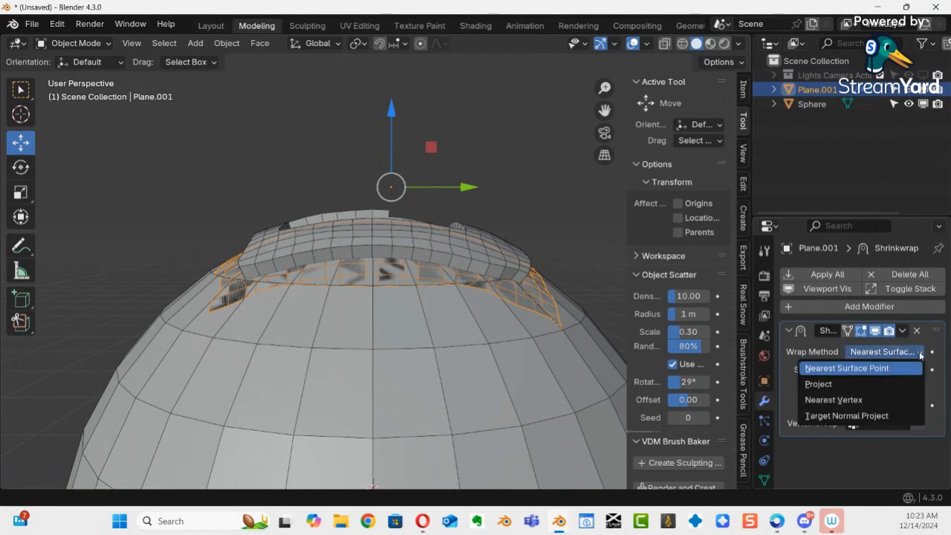
left_click(829, 384)
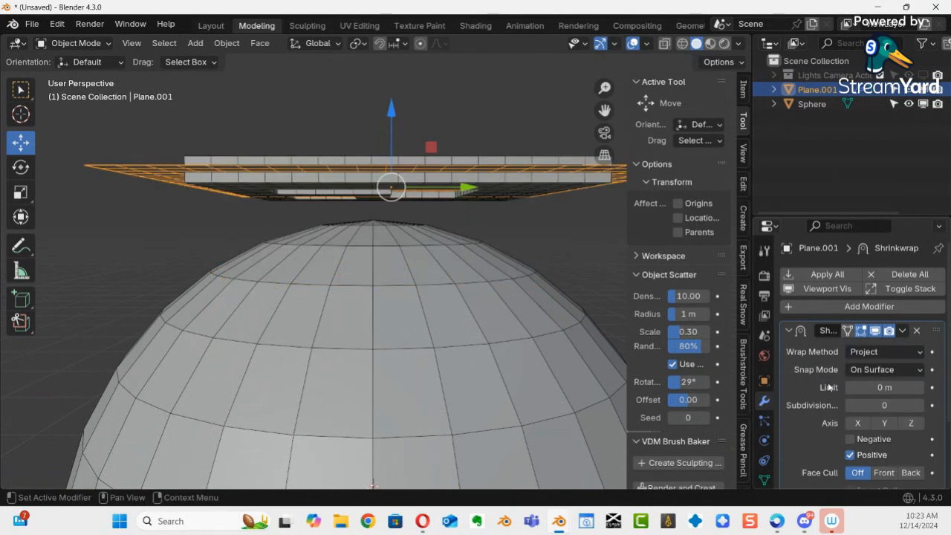
left_click(916, 352)
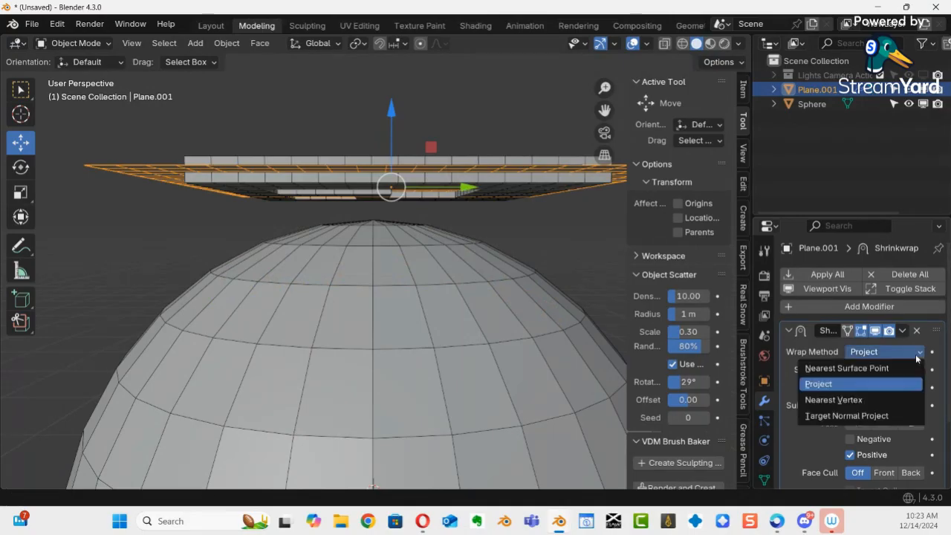
left_click(865, 399)
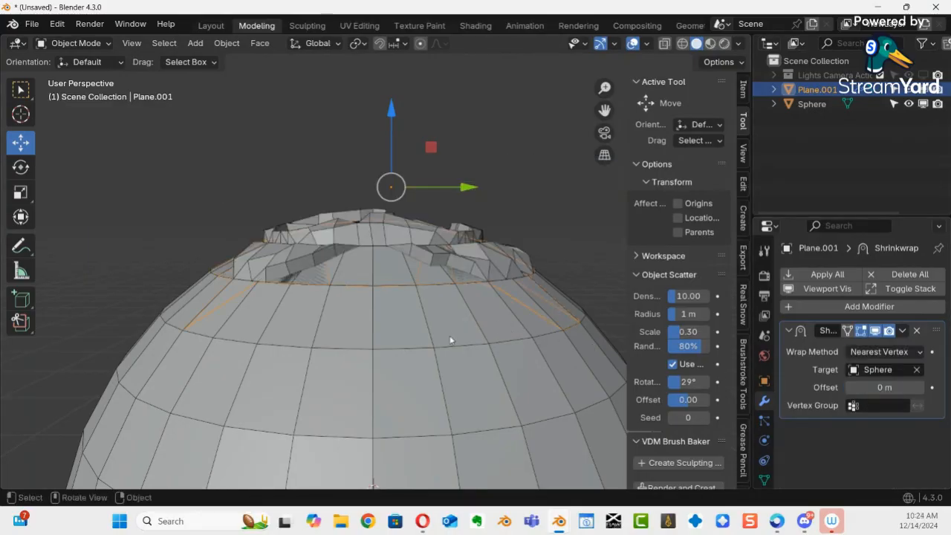
middle_click_drag(442, 339, 599, 305)
Step: Set the Shrinkwrap modifier's wrap method to Target Normal Project
left_click(901, 352)
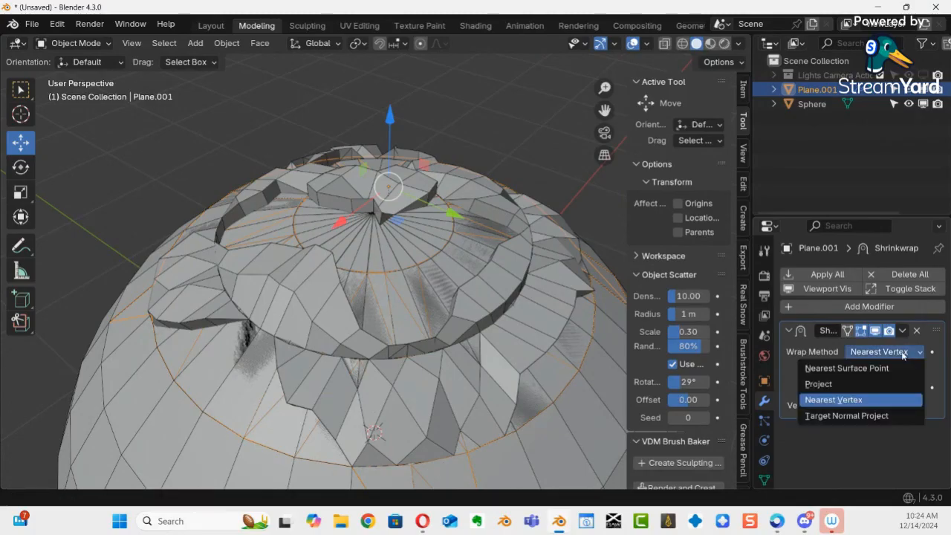
left_click(847, 416)
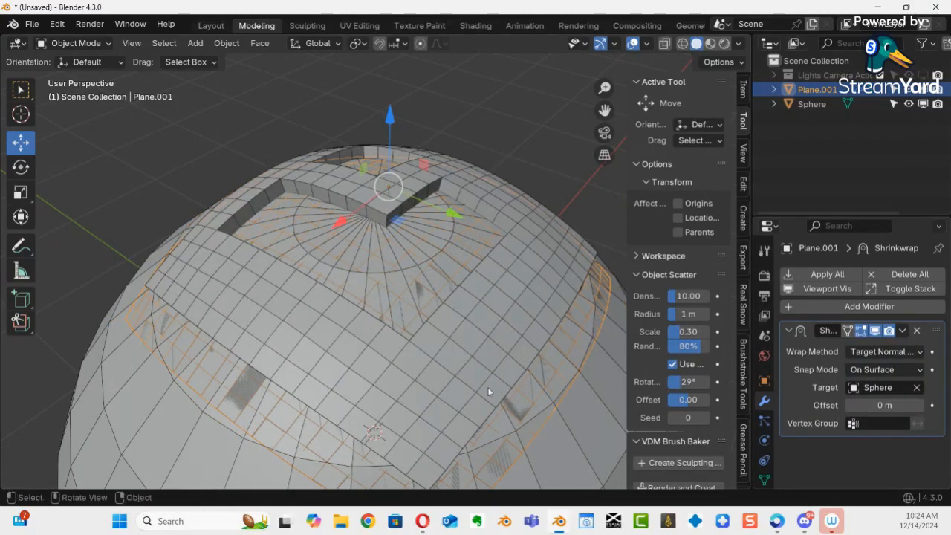
Step: Shift the subdivided plane about 0.27 m along negative X and about 0.015 m along negative Y
middle_click_drag(460, 429, 262, 224)
left_click_drag(262, 224, 367, 317)
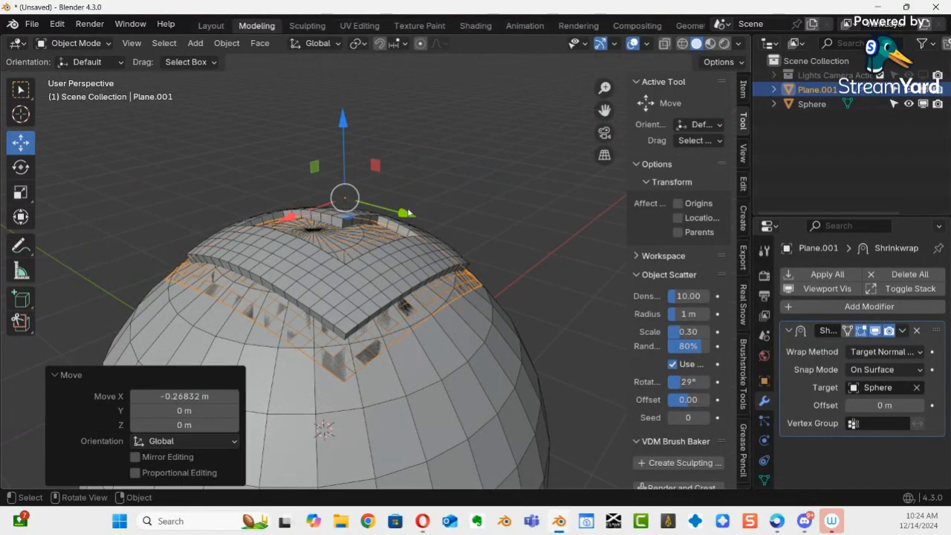
left_click_drag(408, 213, 365, 398)
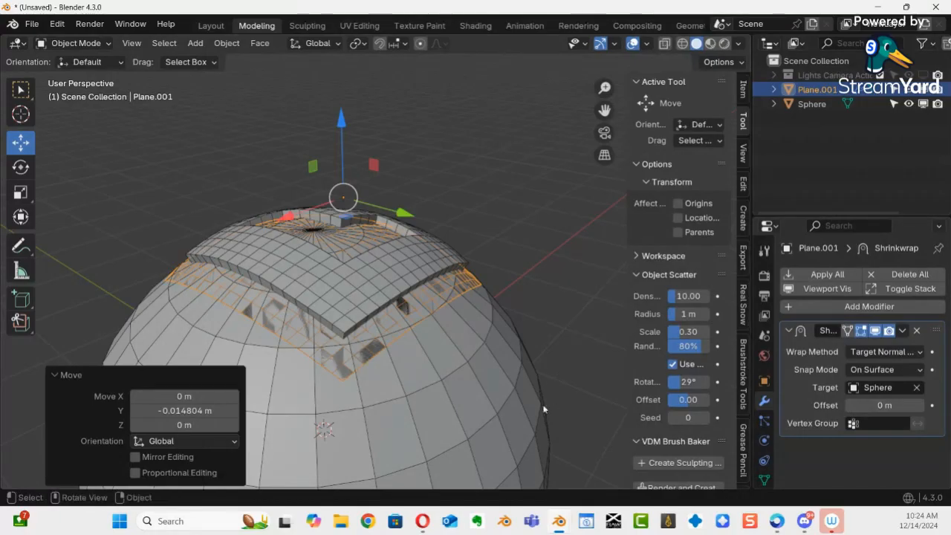
Step: Rotate the subdivided plane with a trackball turn of about 5.16° and -2.29°, plus about 156° around the global Z axis
middle_click_drag(358, 332, 222, 226)
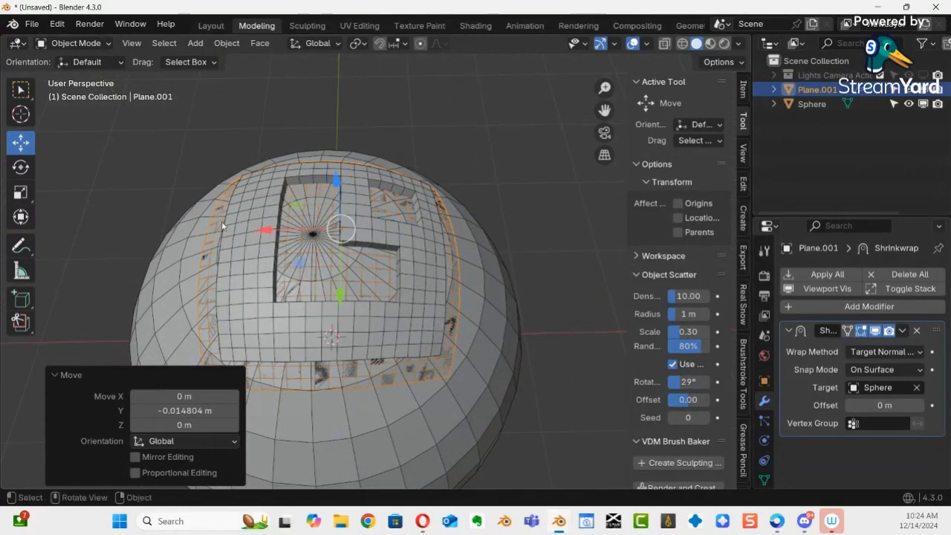
left_click(21, 166)
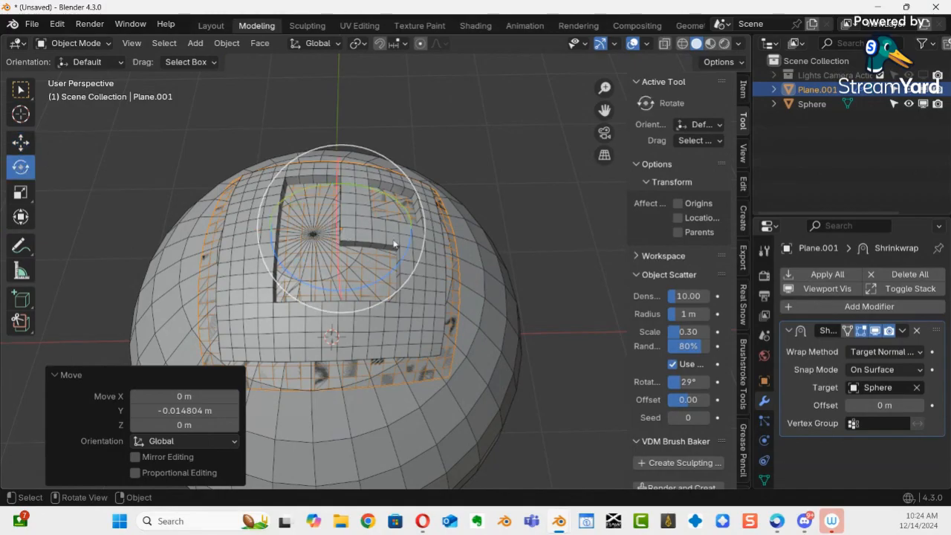
left_click_drag(396, 248, 372, 271)
key("ctrl+z")
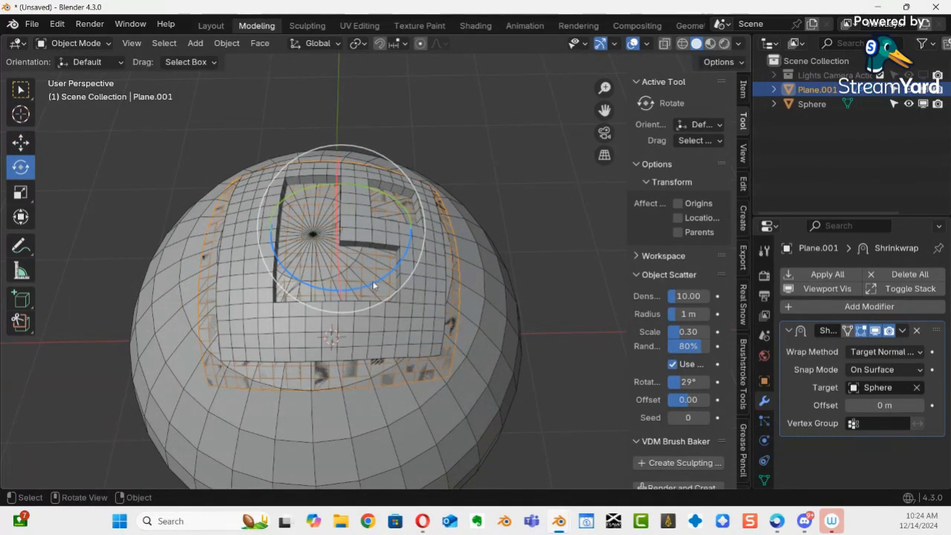
middle_click_drag(374, 285, 456, 272)
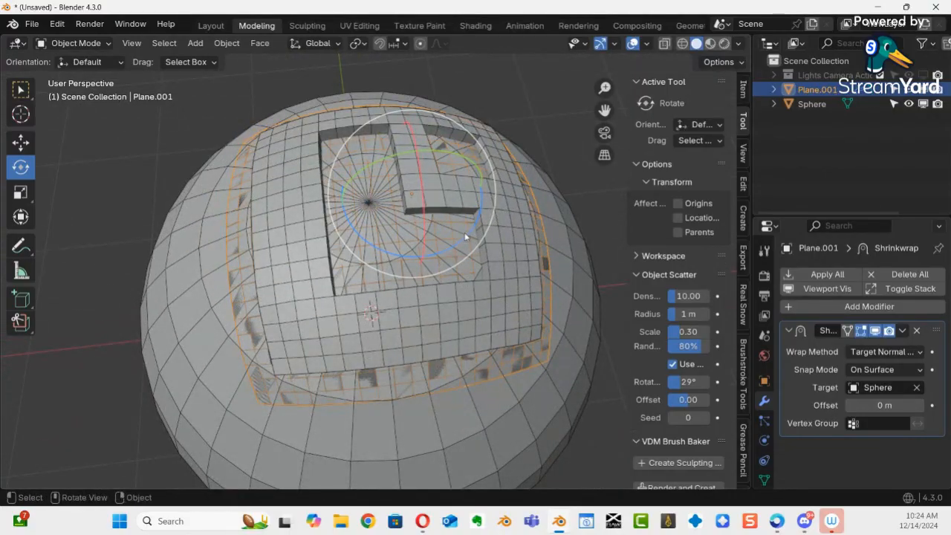
mouse_move(468, 239)
left_mouse_down()
mouse_move(433, 245)
mouse_move(458, 240)
left_mouse_up()
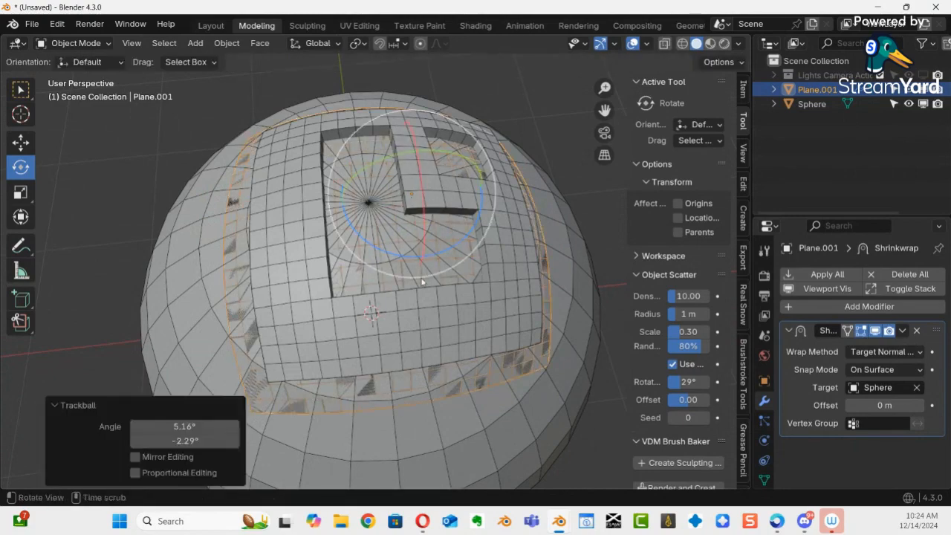
middle_click_drag(458, 240, 377, 178)
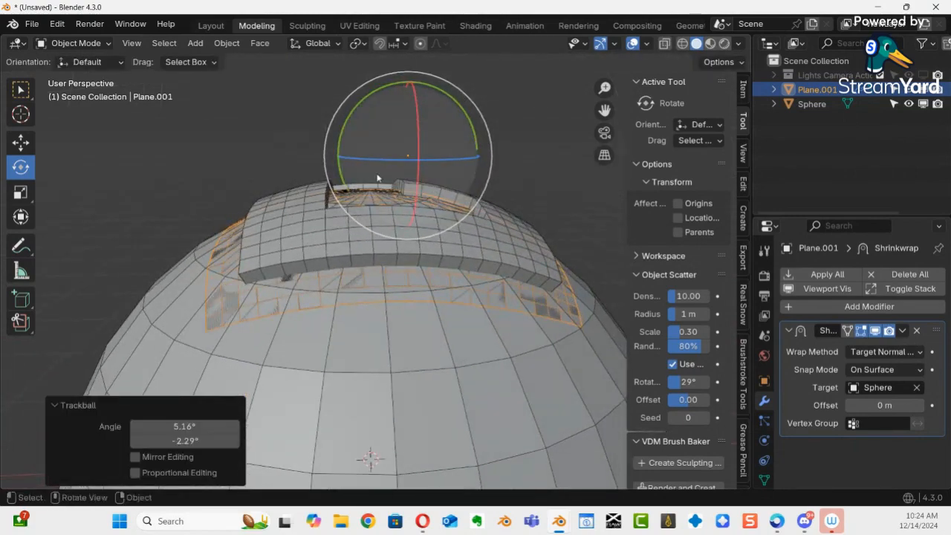
left_click_drag(380, 166, 446, 297)
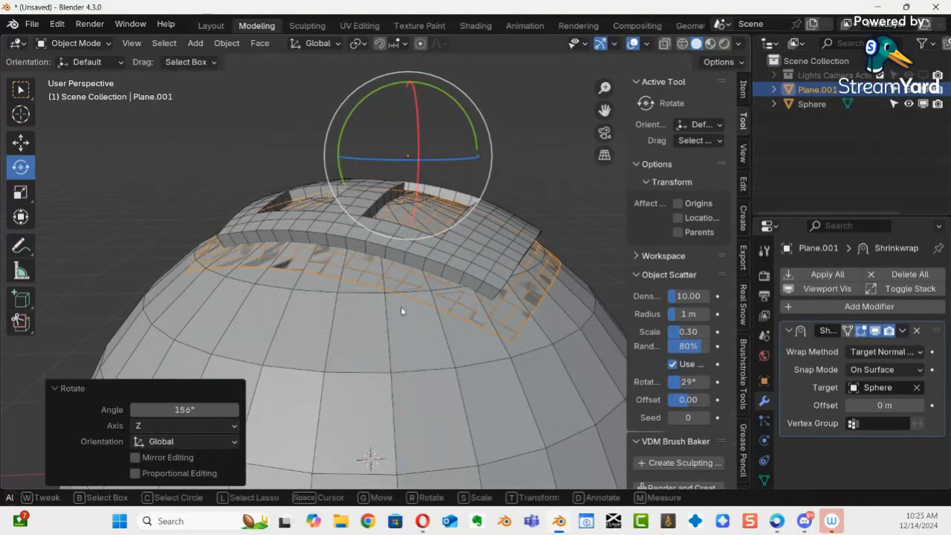
Step: Move the subdivided plane about 1.355 m along the global Y axis so it slides down the sphere's side
middle_click_drag(433, 286, 357, 419)
left_click(21, 142)
middle_click_drag(334, 204, 380, 196)
left_click_drag(325, 154, 185, 110)
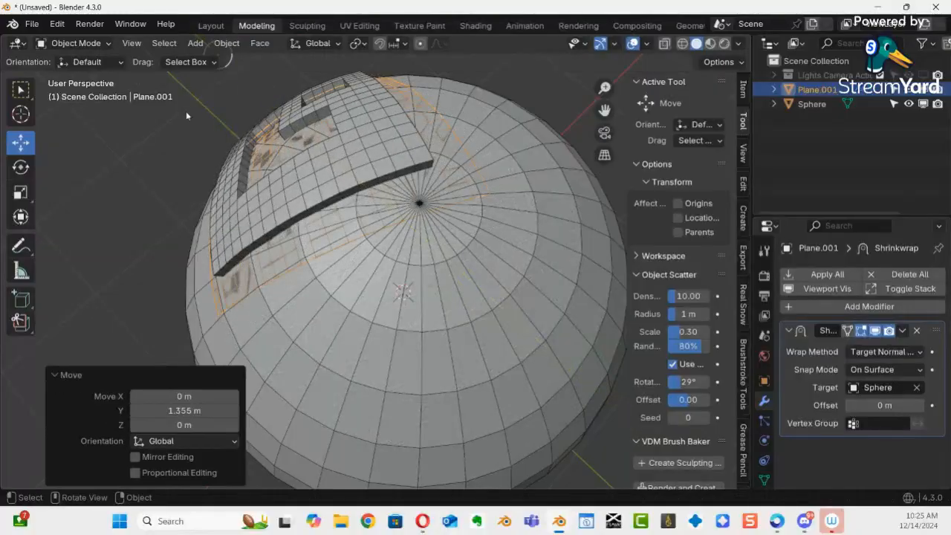
Step: Select the cut-out plate on the sphere and switch it to Edit Mode
middle_click_drag(300, 183, 439, 232)
mouse_move(377, 236)
middle_mouse_down()
mouse_move(329, 170)
mouse_move(381, 282)
mouse_move(380, 251)
middle_mouse_up()
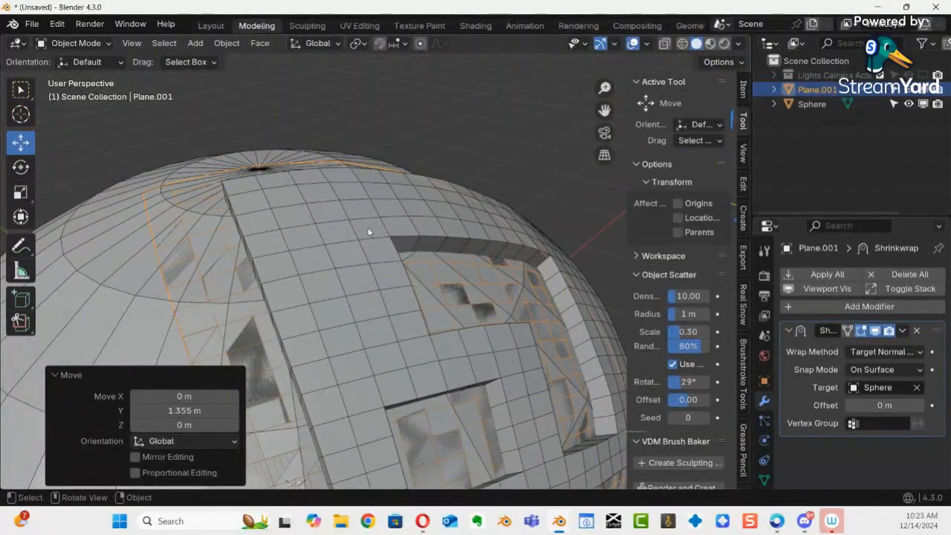
left_click(331, 254)
key("ctrl+Tab")
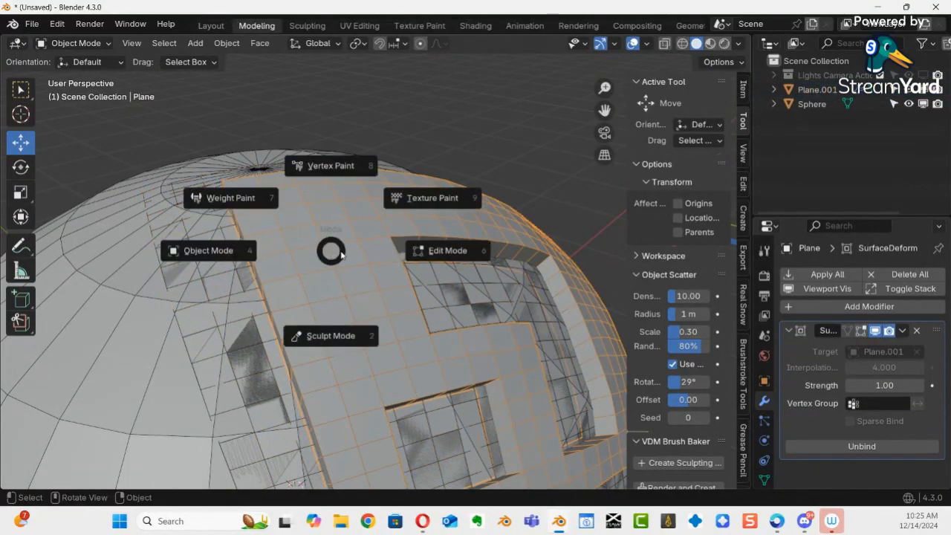
left_click(382, 255)
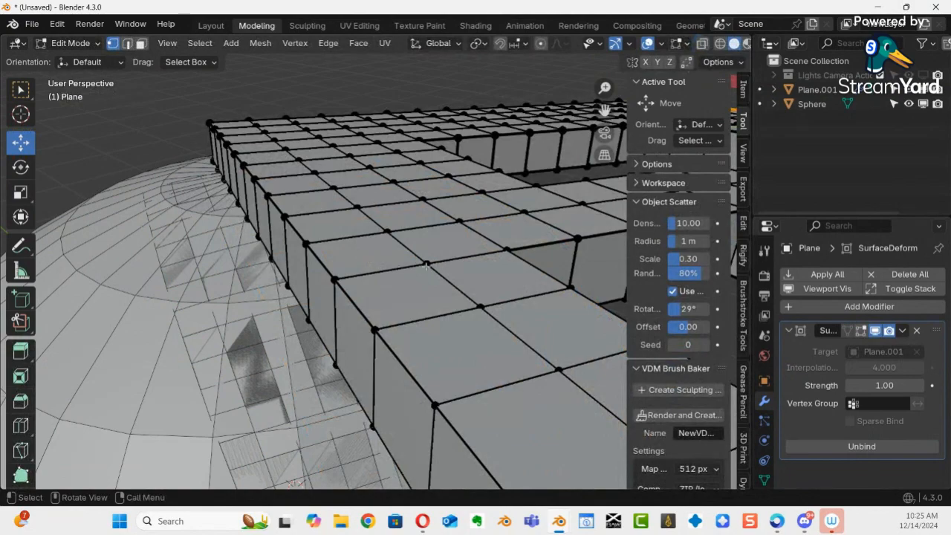
Step: In face selection mode, select a two-by-two block of top faces near the plate's corner
scroll(462, 234, "down", 10)
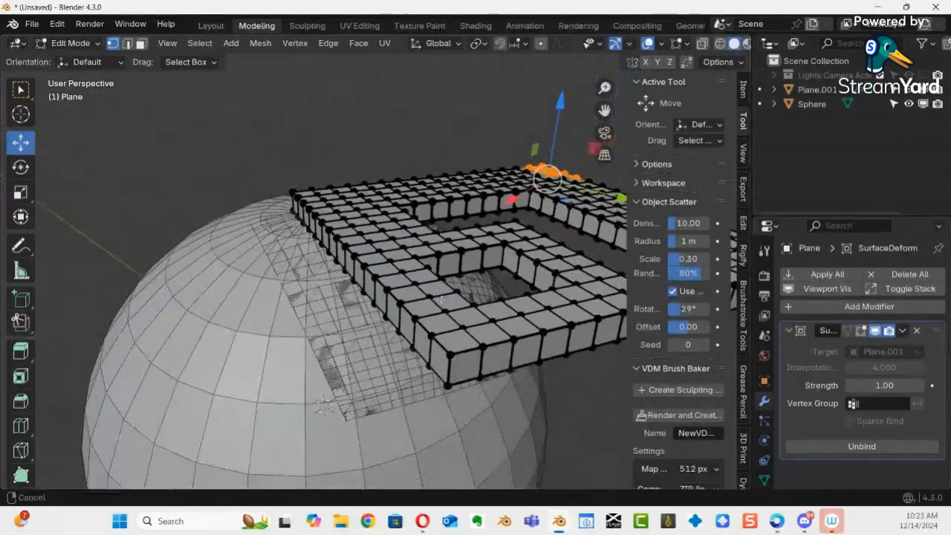
middle_click_drag(408, 272, 417, 229)
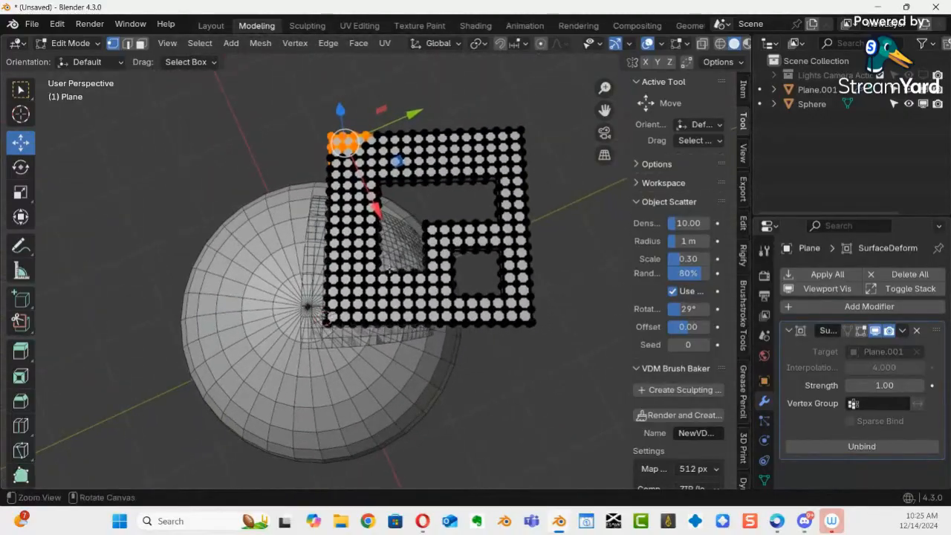
scroll(418, 228, "up", 5)
scroll(419, 234, "down", 3)
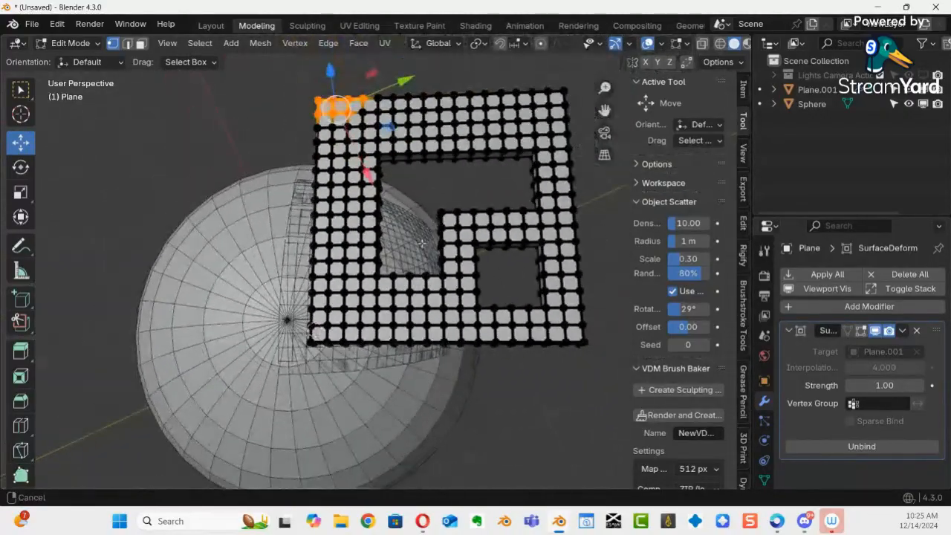
middle_click_drag(340, 362, 398, 254)
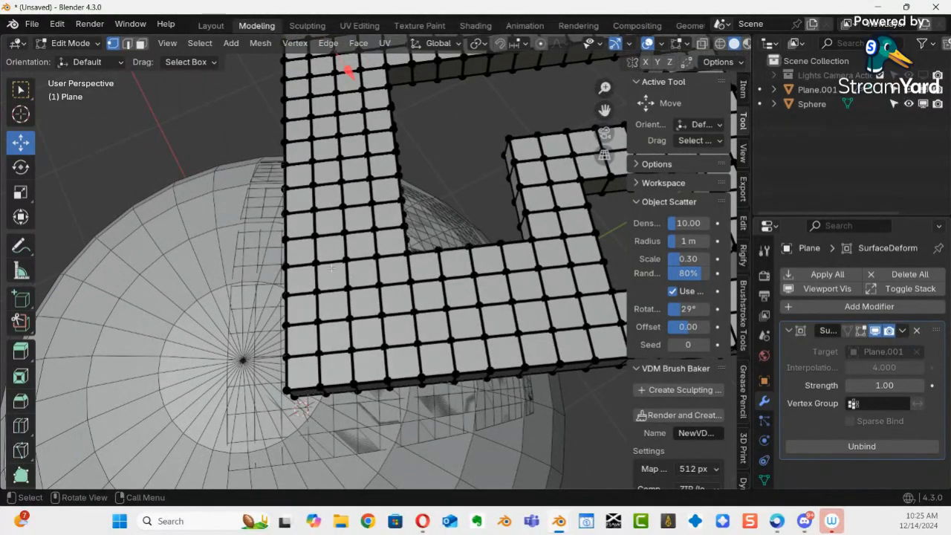
key("3")
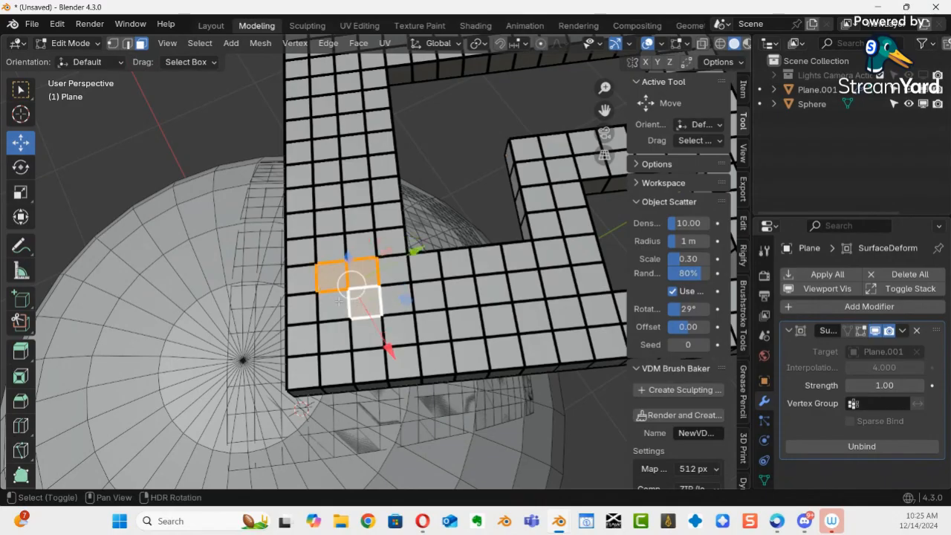
Step: Add the matching two-by-two bottom faces to the selection in X-ray view and bridge them to the top faces with LoopTools
middle_click_drag(366, 315, 539, 296)
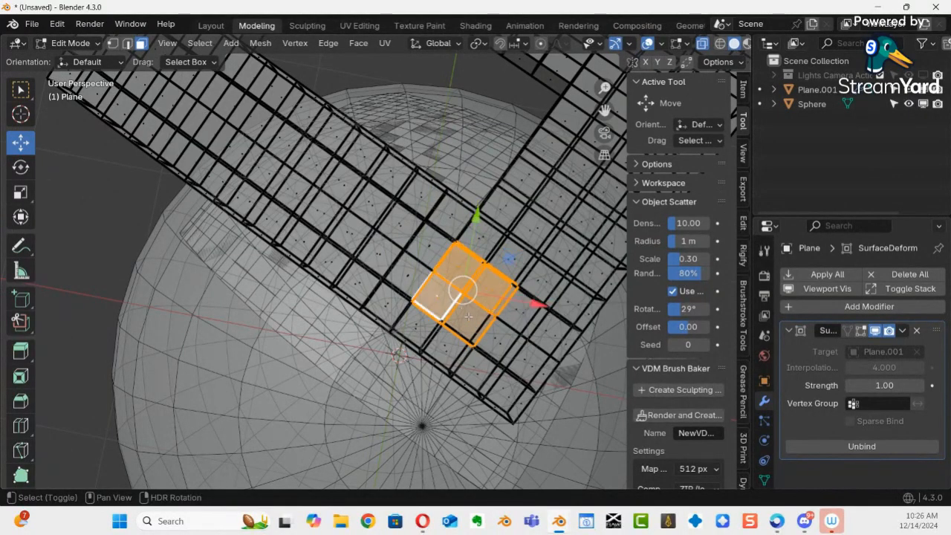
middle_click_drag(465, 330, 522, 222)
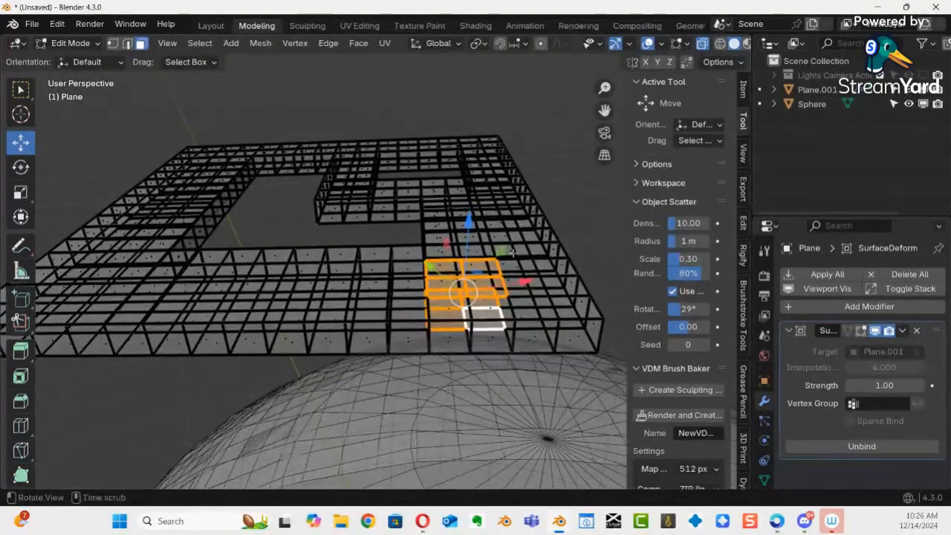
middle_click_drag(507, 272, 378, 236)
scroll(479, 267, "up", 2)
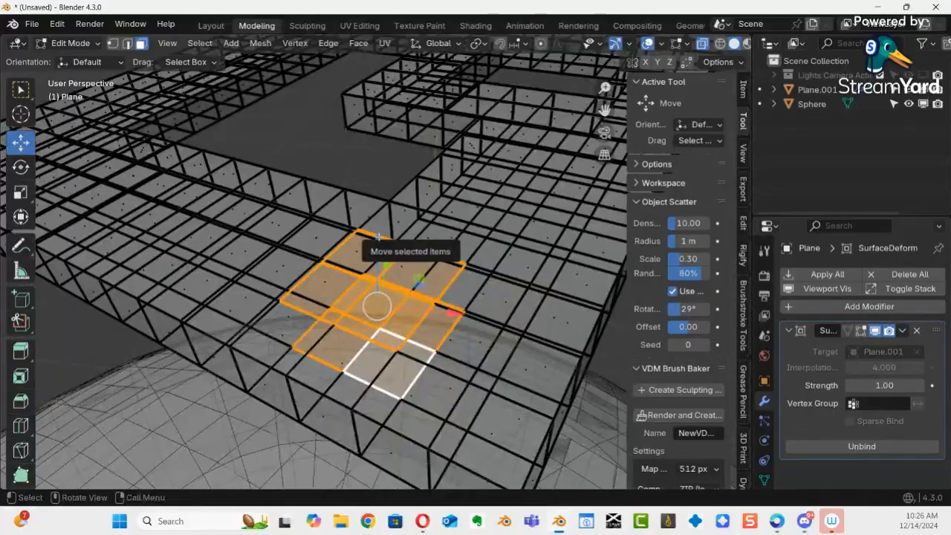
middle_click_drag(402, 286, 435, 276)
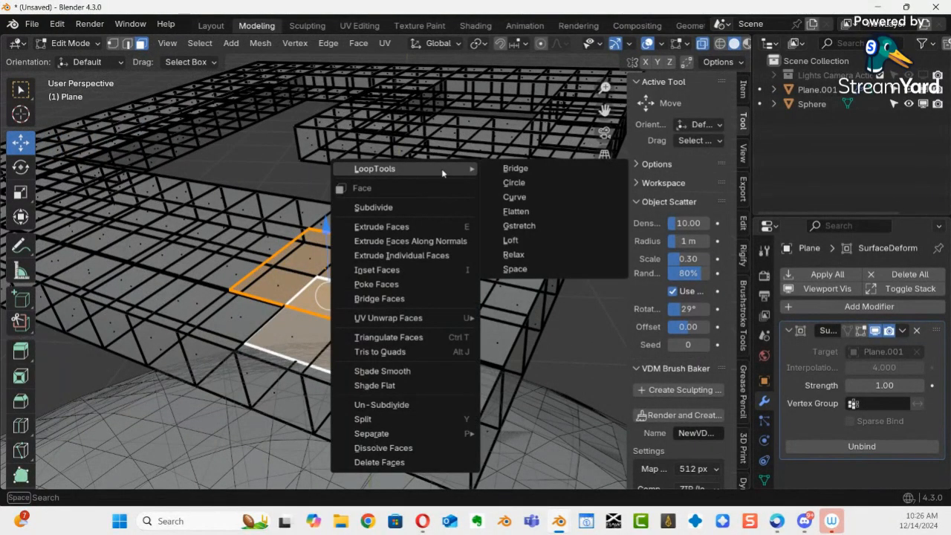
left_click(512, 169)
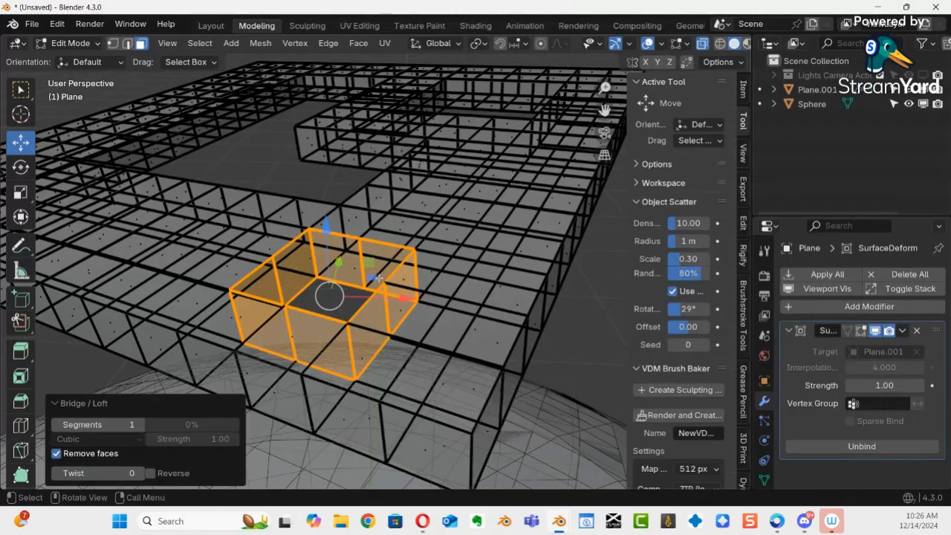
middle_click_drag(390, 260, 277, 278)
scroll(277, 278, "down", 5)
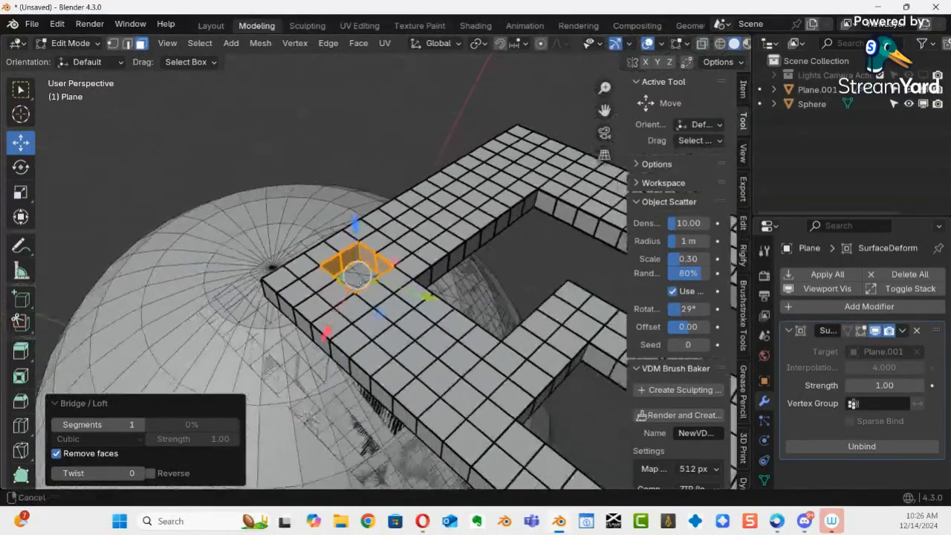
Step: Deselect everything and return the cut-out plate to Object Mode
key("alt+a")
key("ctrl+Tab")
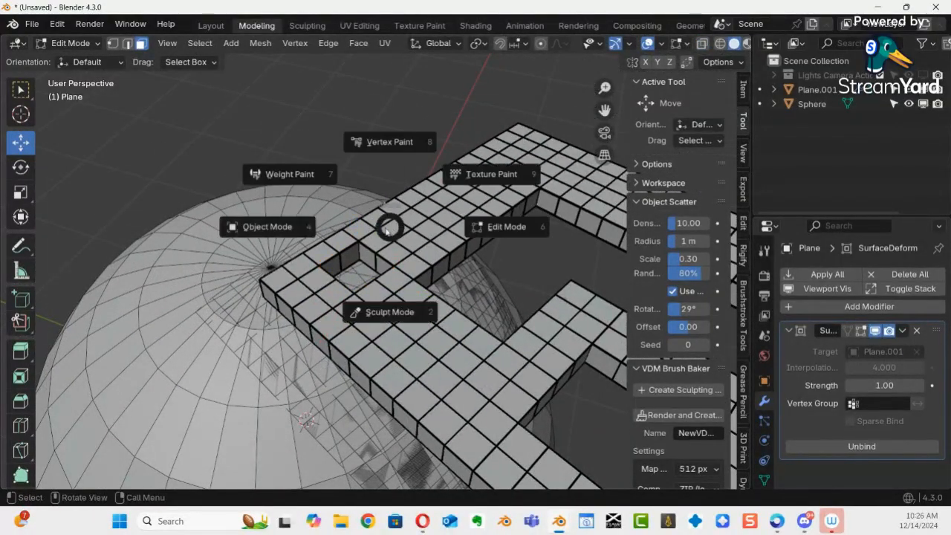
left_click(288, 232)
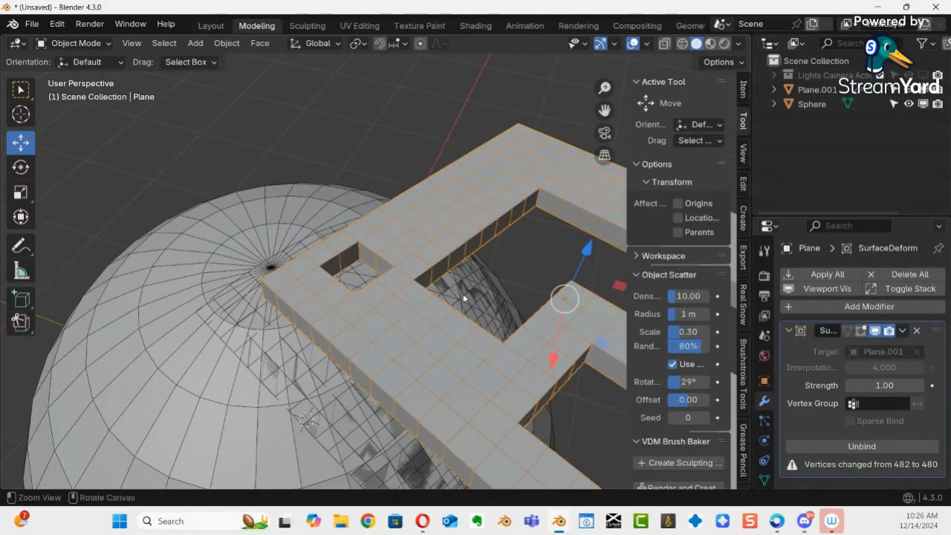
Step: Try rebinding the plate's Surface Deform modifier to Plane.001, with its viewport display turned off and on
scroll(464, 298, "down", 4)
middle_click_drag(463, 297, 417, 346)
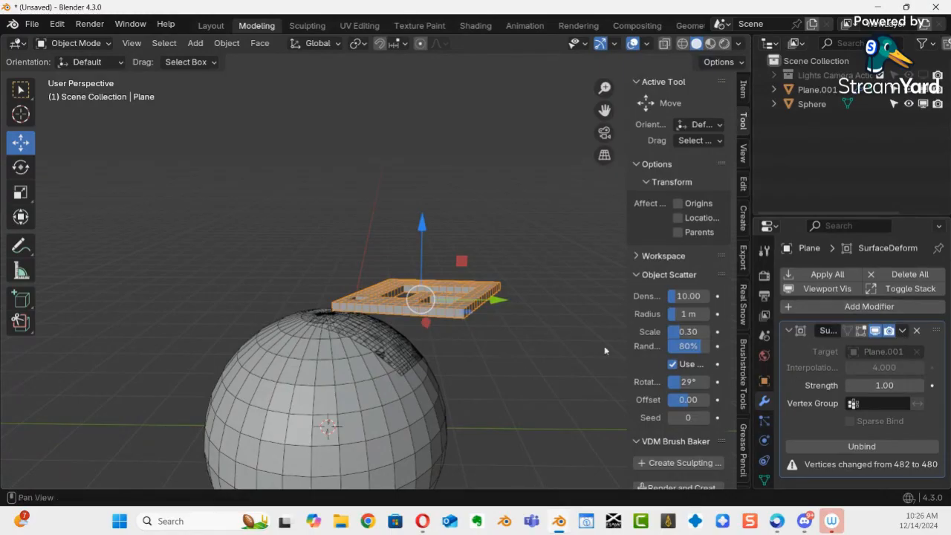
middle_click_drag(479, 316, 669, 297)
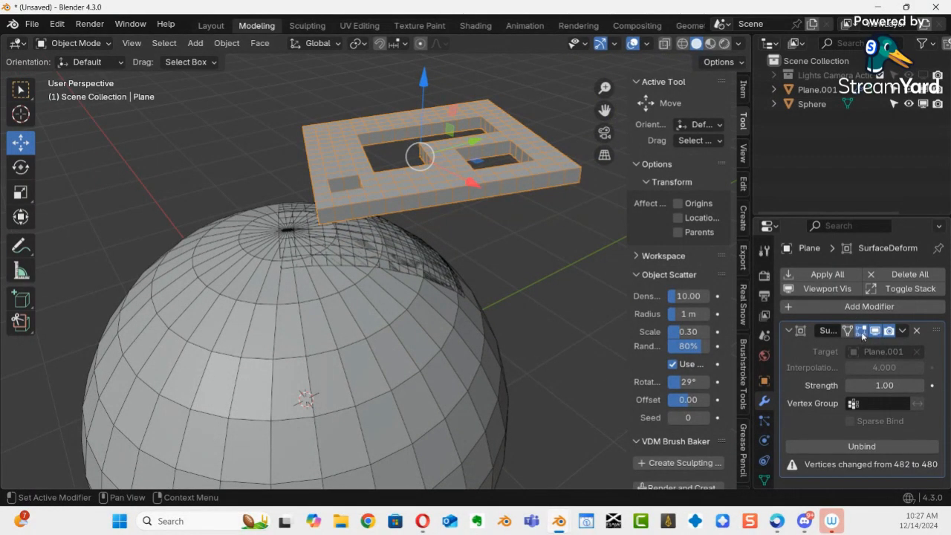
left_click(861, 331)
left_click(858, 447)
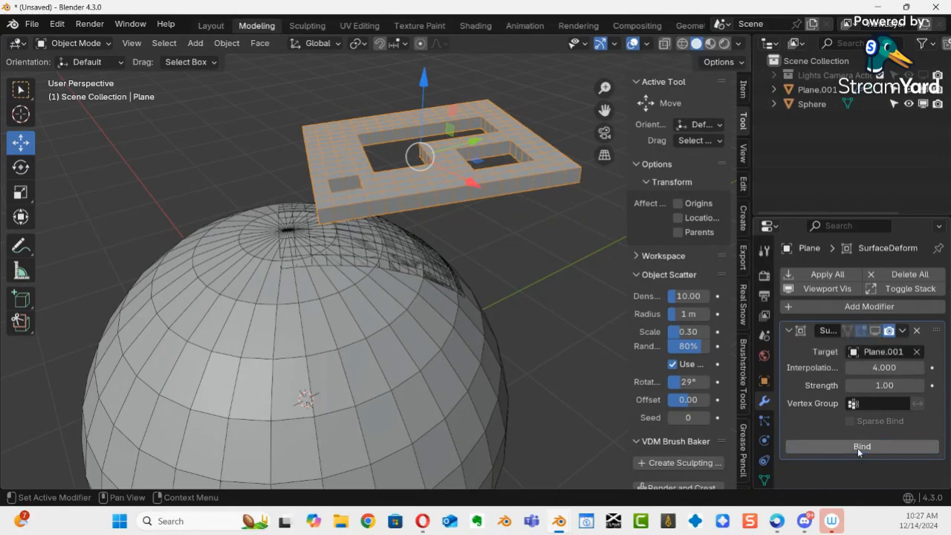
left_click(868, 446)
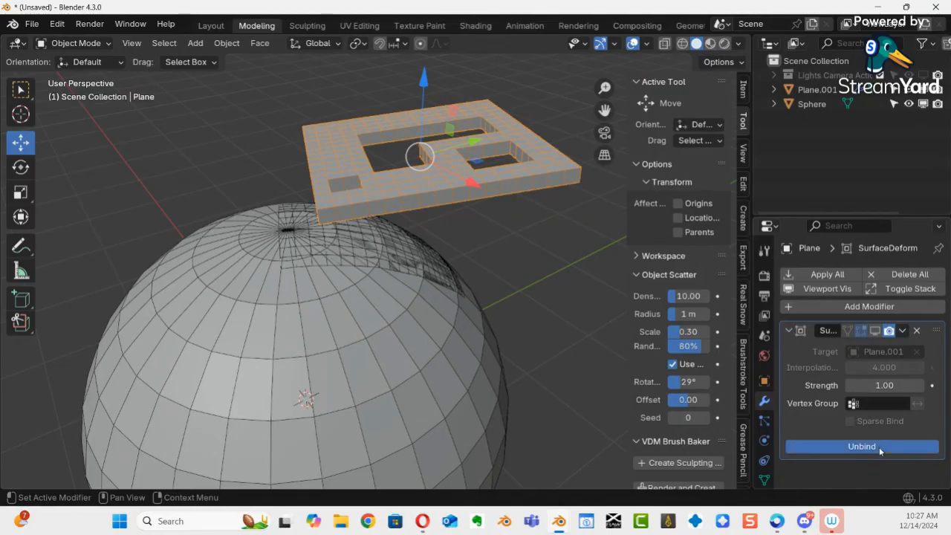
left_click(879, 446)
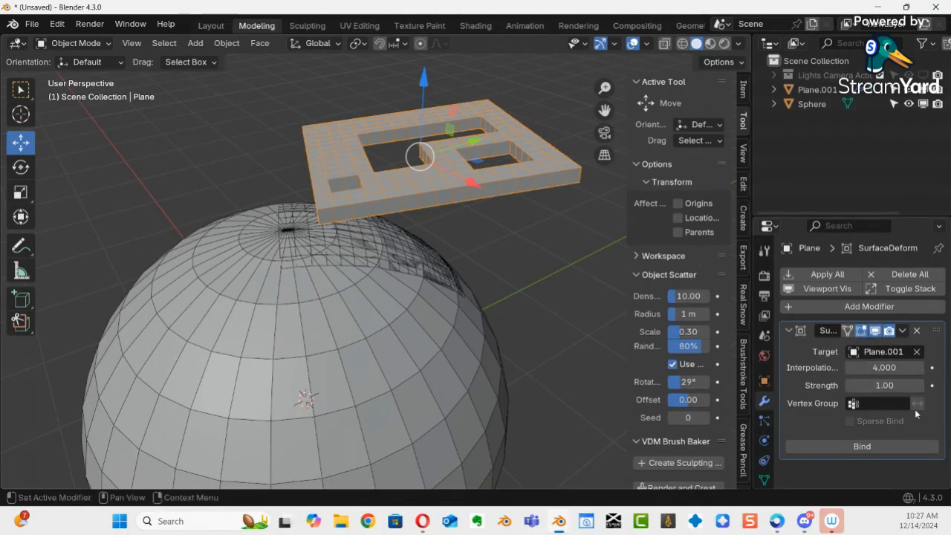
left_click(857, 449)
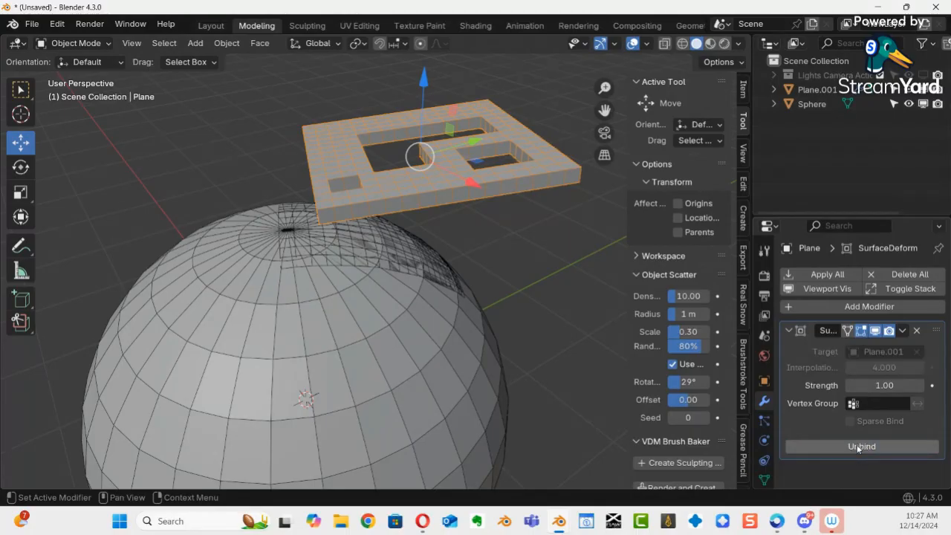
Step: Undo the rebinding and the bridged corner hole, back to the shrinkwrapped plane Plane.001 being selected
scroll(502, 323, "down", 2)
middle_click_drag(502, 323, 227, 291)
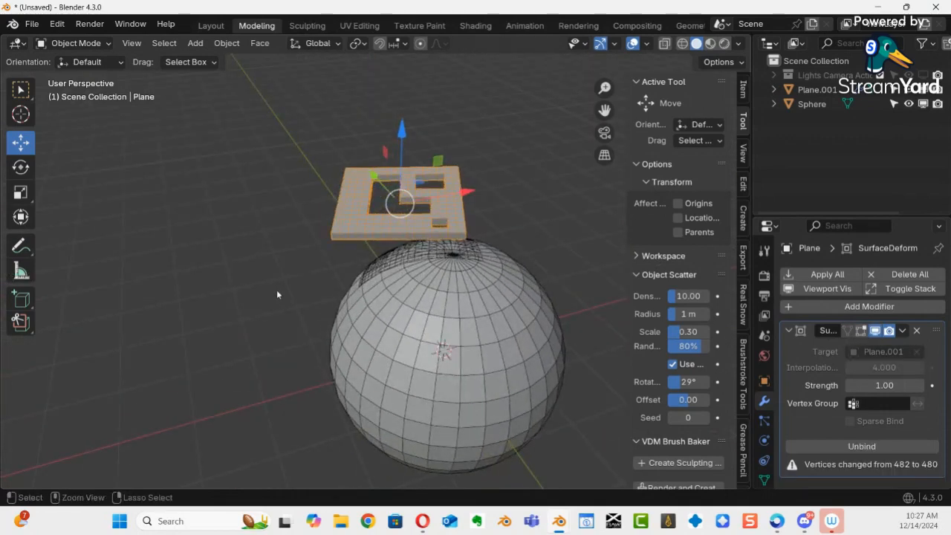
key("Tab")
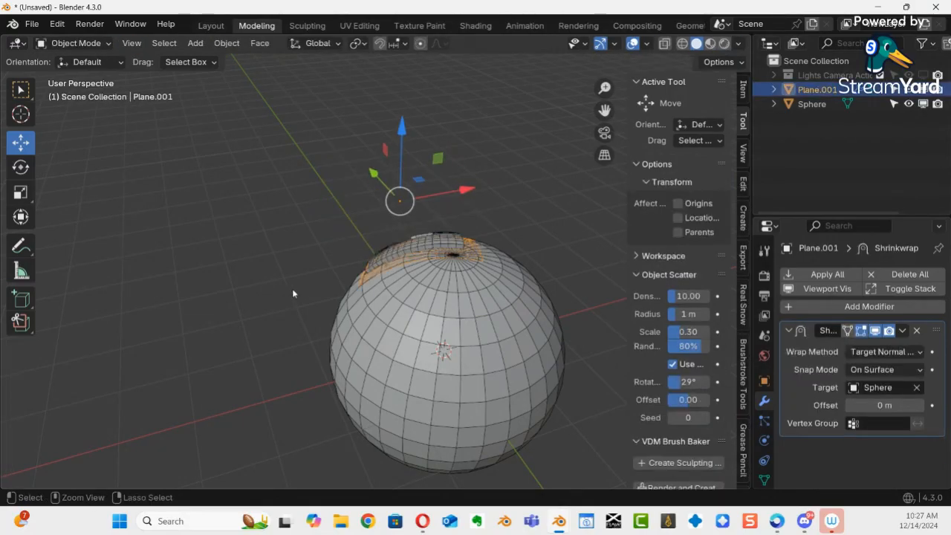
Step: Move the shrinkwrapped plane about -1.4174 m along the global Y axis so the plate slides over the sphere's pole
middle_click_drag(292, 288, 544, 213)
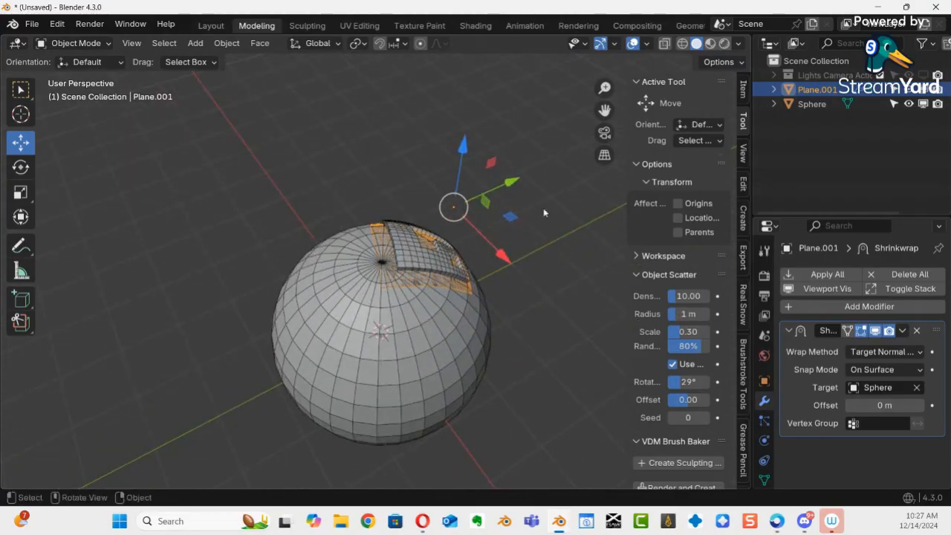
left_click_drag(517, 183, 449, 327)
scroll(449, 326, "up", 8)
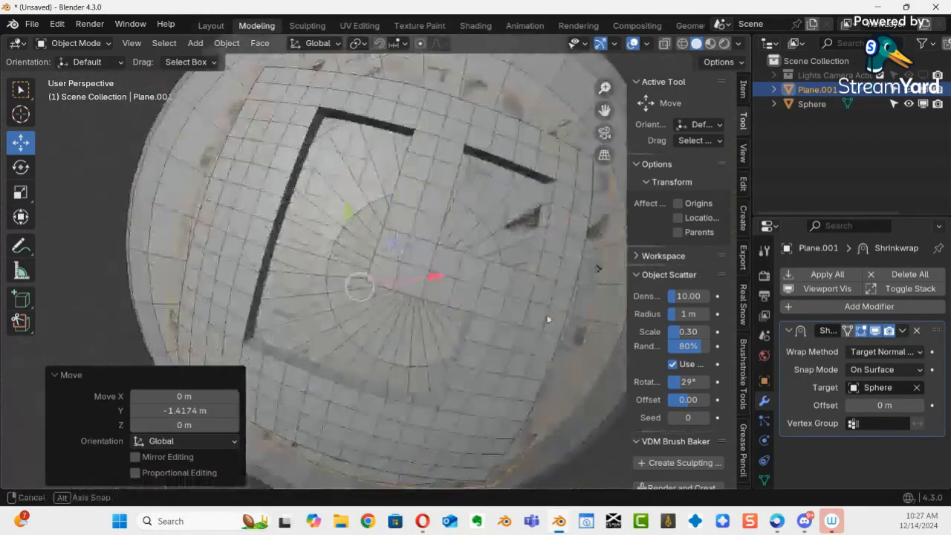
middle_click_drag(448, 327, 427, 332)
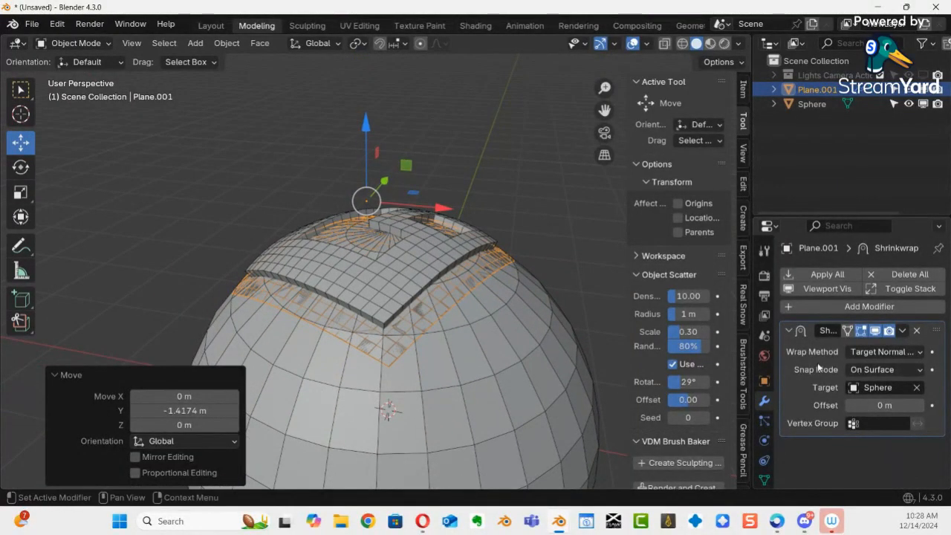
Step: Select the cut-out plate on the sphere and switch it to Edit Mode
right_click(413, 274)
left_click(479, 205)
left_click(422, 235)
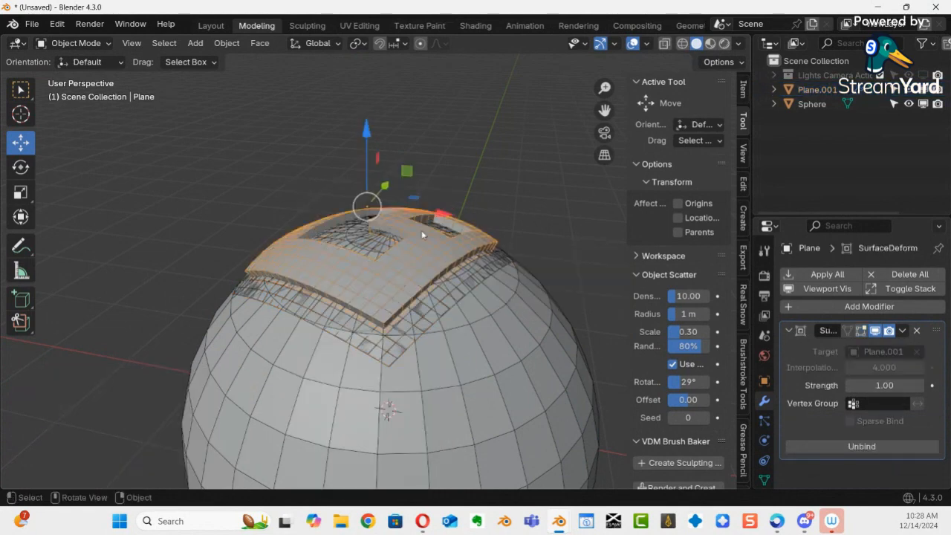
right_click(448, 269)
mouse_move(458, 263)
left_click(527, 245)
middle_click_drag(415, 260, 362, 478)
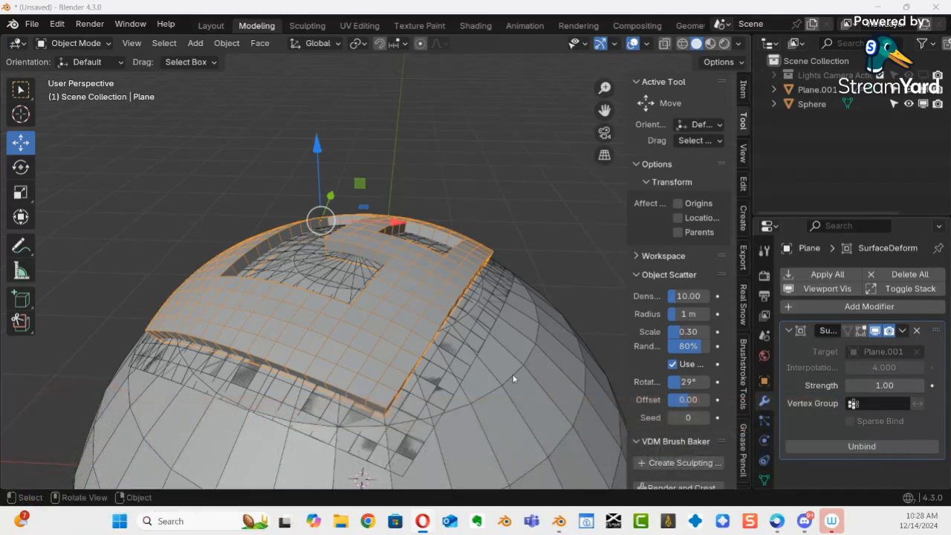
middle_click_drag(399, 342, 444, 283)
key("ctrl+Tab")
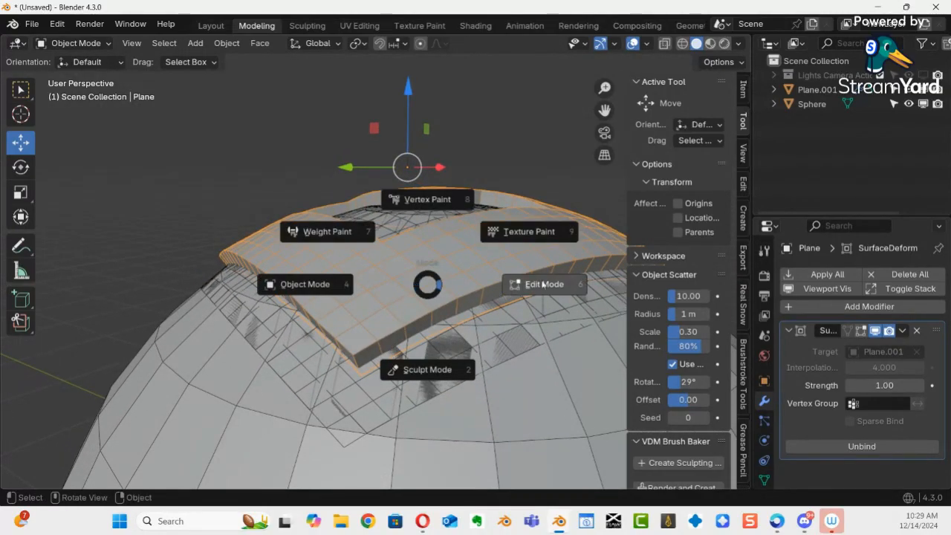
left_click(544, 285)
middle_click_drag(392, 277, 300, 197)
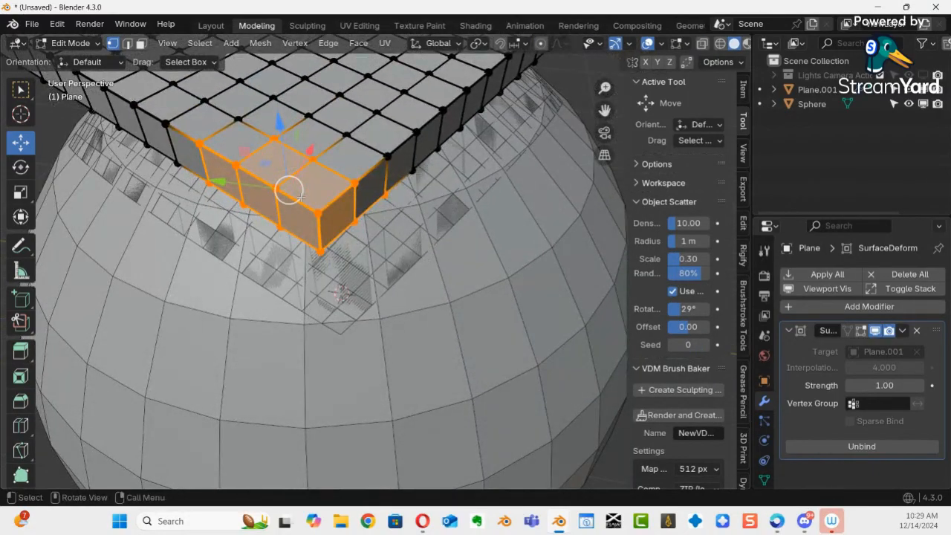
Step: In face selection mode, select the top face at the plate's outer corner and the matching bottom face
left_click(319, 212)
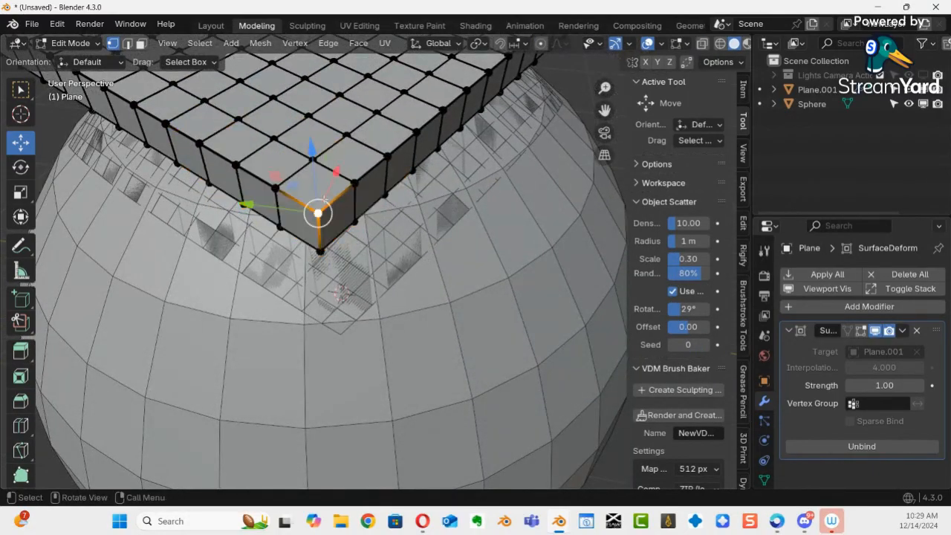
key("3")
left_click(322, 206)
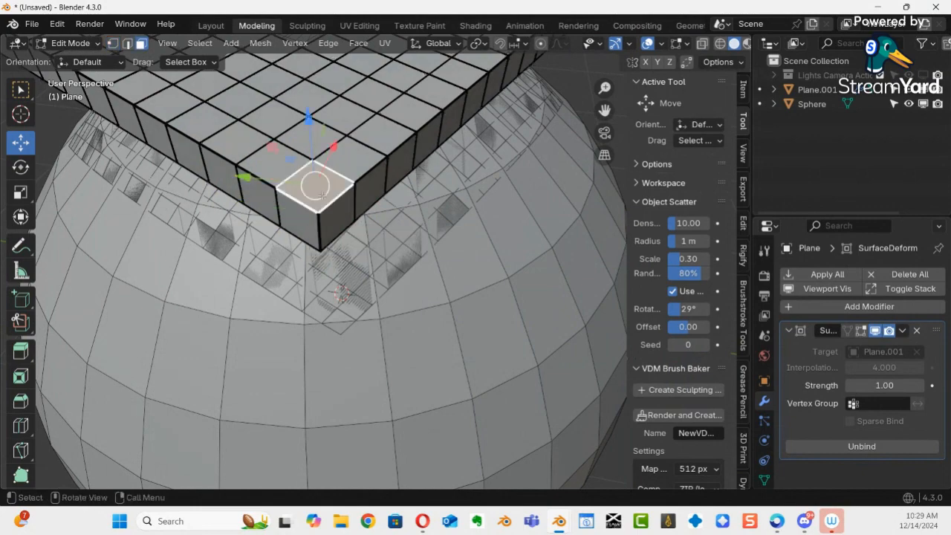
mouse_move(327, 217)
middle_mouse_down()
mouse_move(358, 55)
mouse_move(321, 227)
middle_mouse_up()
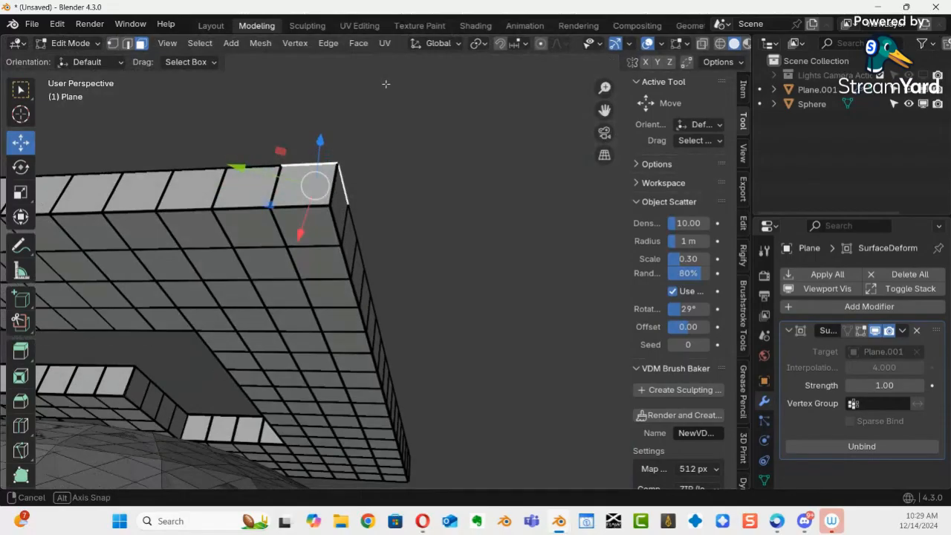
left_click(320, 227, "shift")
middle_click_drag(316, 228, 326, 349)
scroll(329, 326, "up", 4)
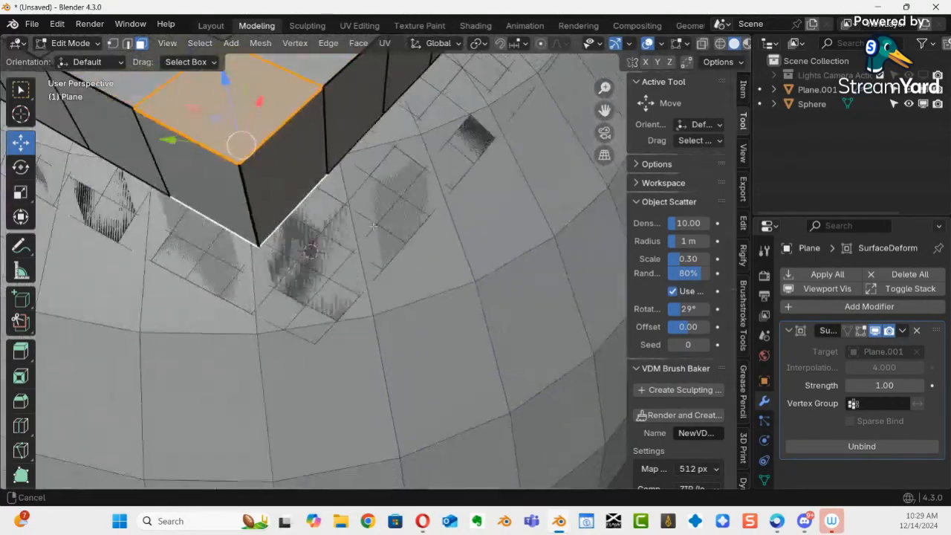
middle_click_drag(343, 167, 437, 269, "shift")
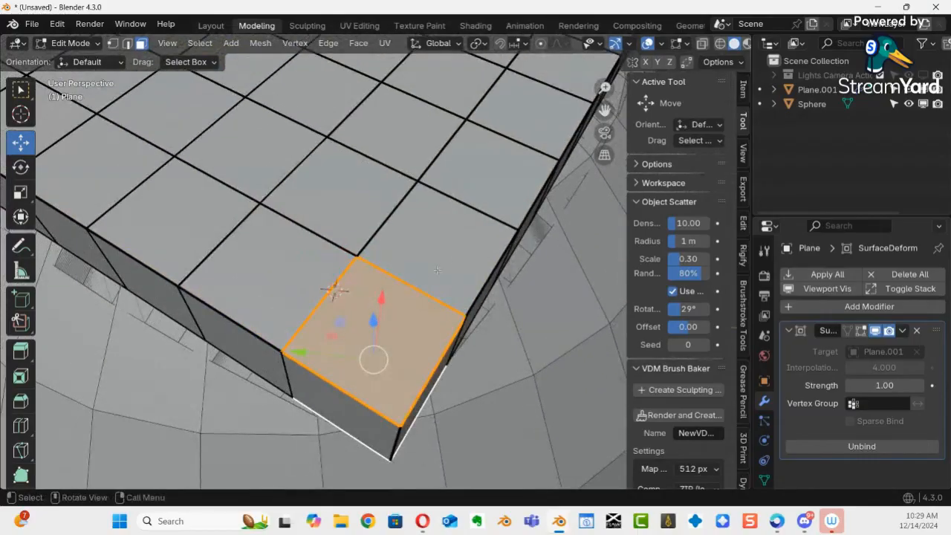
Step: Inset both corner faces by about 0.0145 m and bridge them with LoopTools into a square through-hole
key("i")
left_click(469, 224)
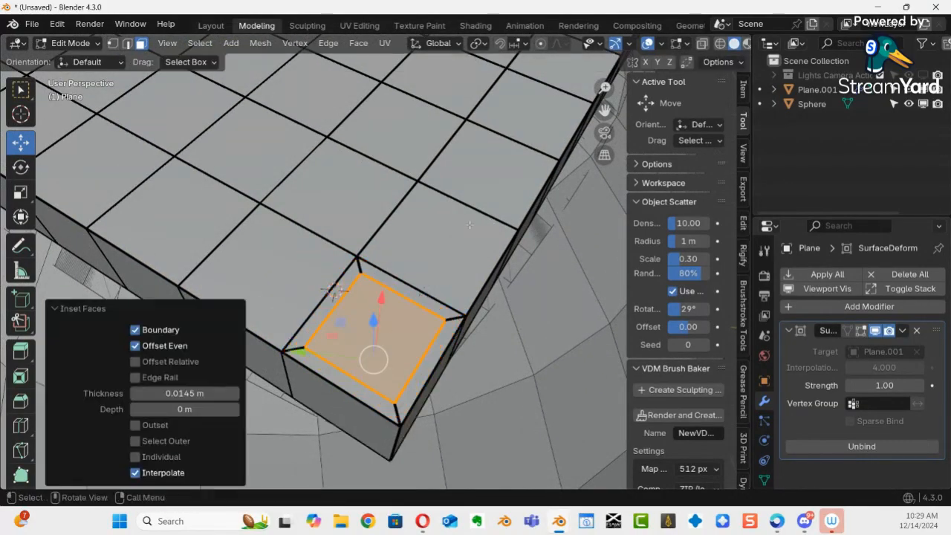
right_click(480, 215)
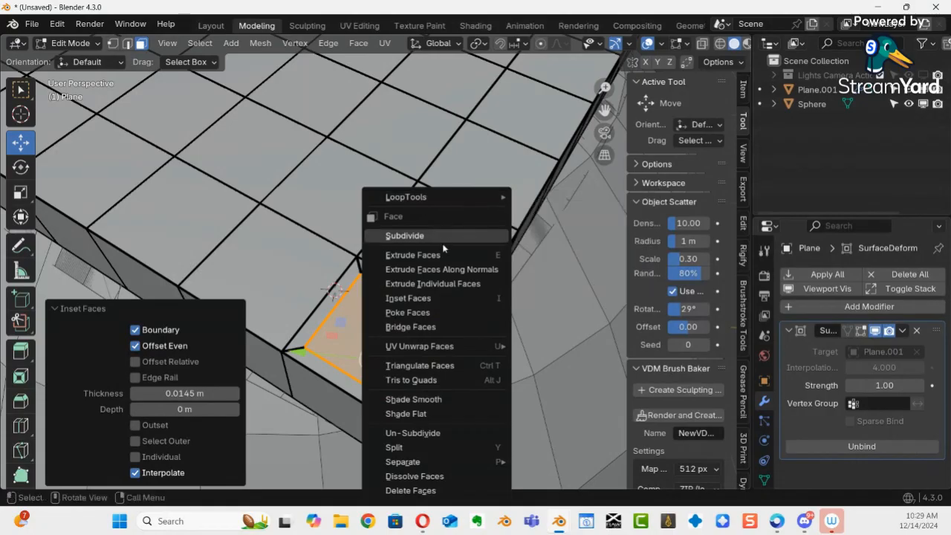
mouse_move(465, 197)
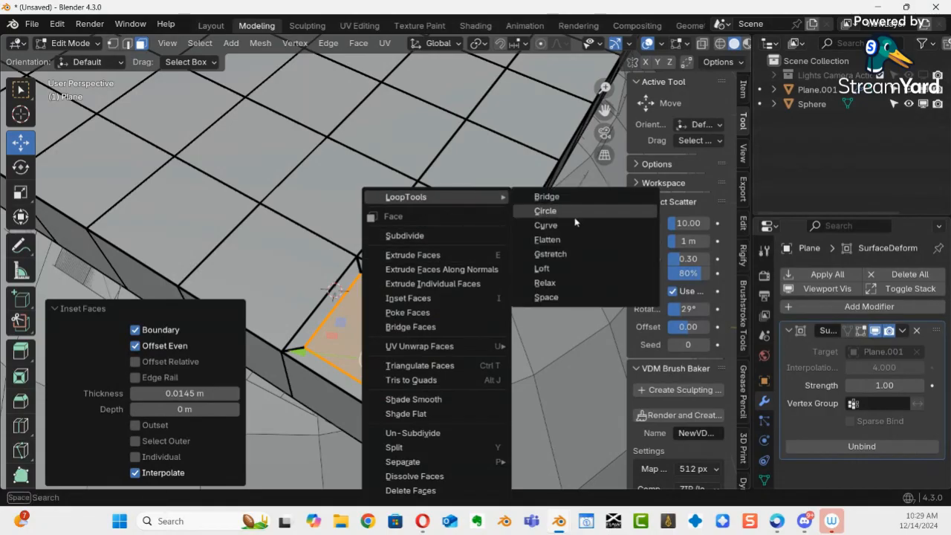
left_click(550, 196)
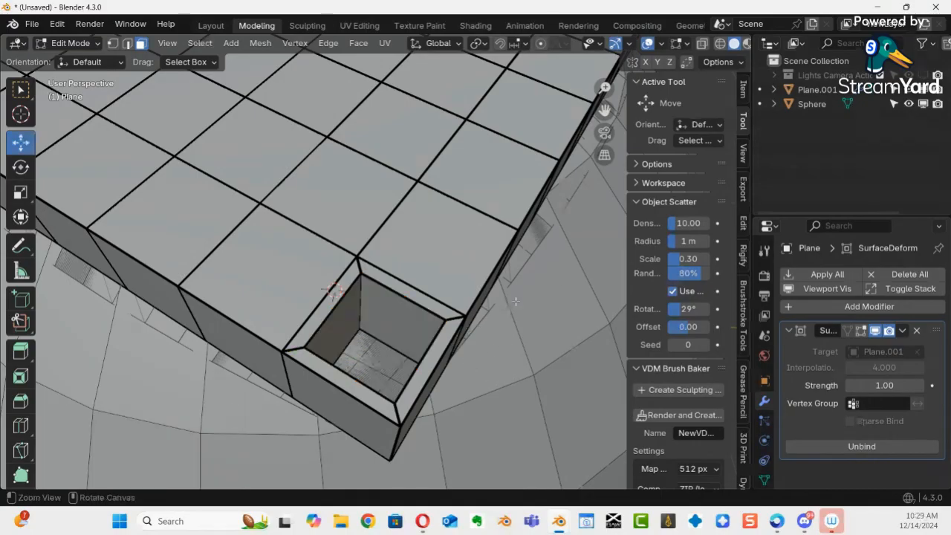
middle_click_drag(533, 283, 360, 314, "ctrl")
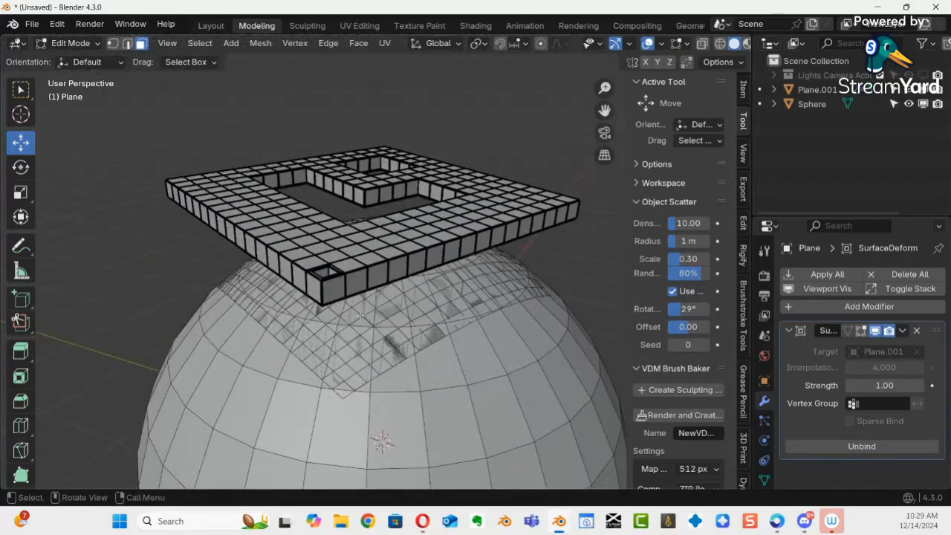
Step: Return the plate to Object Mode and unbind its Surface Deform modifier
key("ctrl+Tab")
left_click(231, 319)
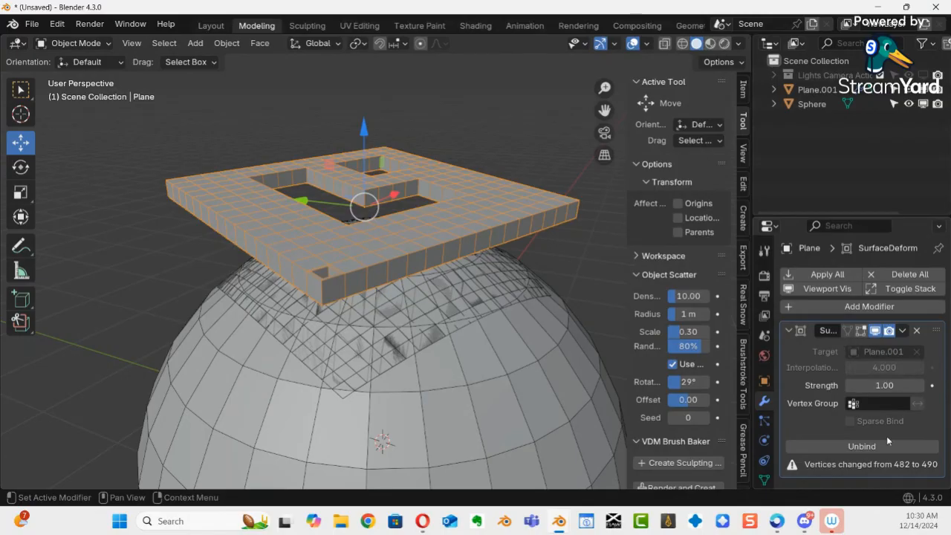
left_click(855, 446)
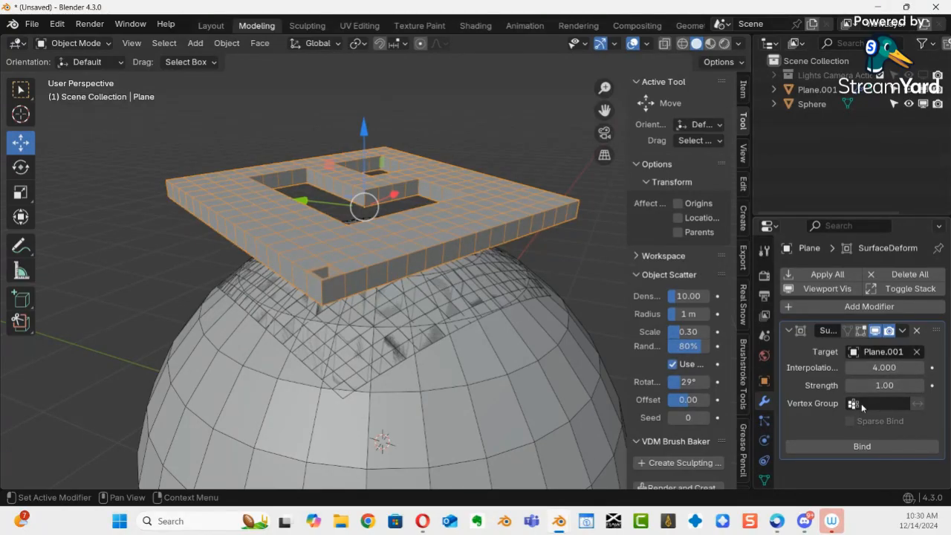
Step: Switch the cut-out plate to Edit Mode and select all of its vertices in vertex selection mode
right_click(404, 256)
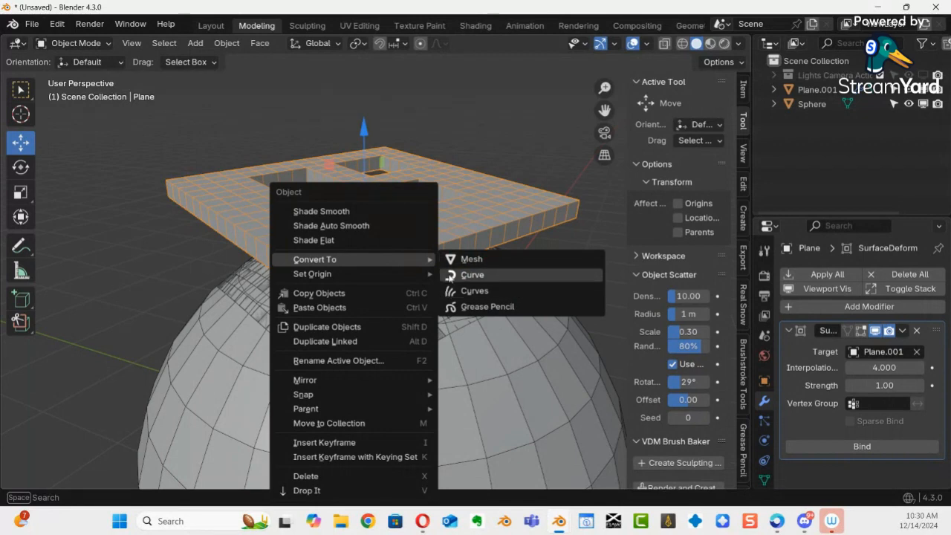
left_click(425, 211)
key("ctrl+Tab")
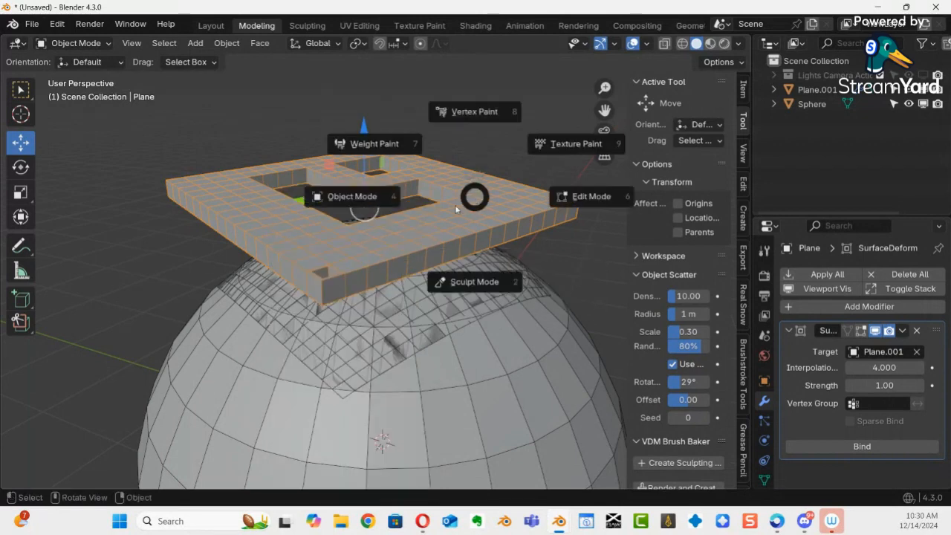
left_click(519, 205)
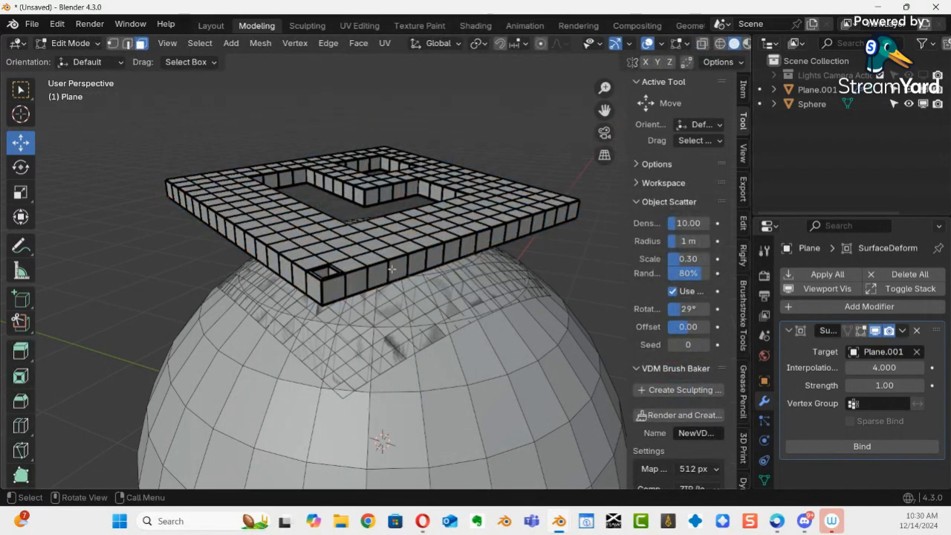
key("1")
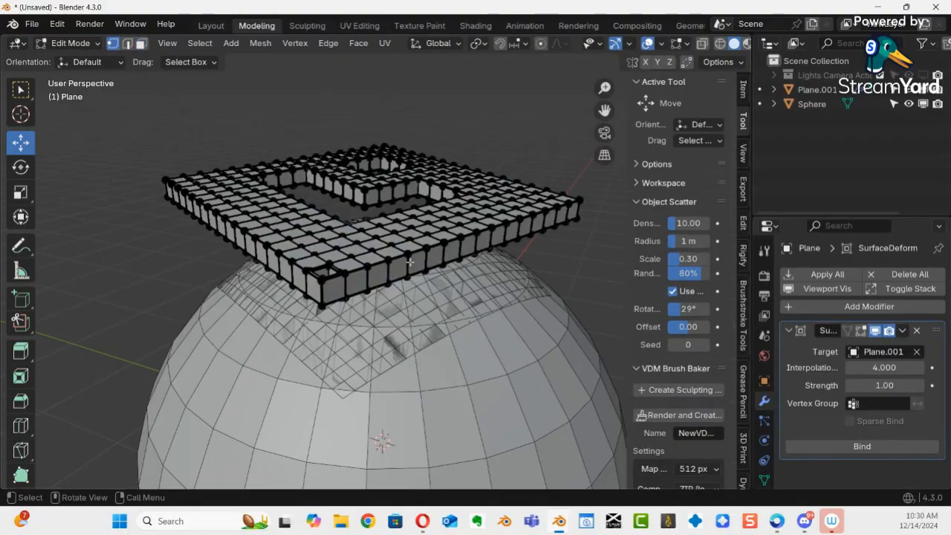
key("a")
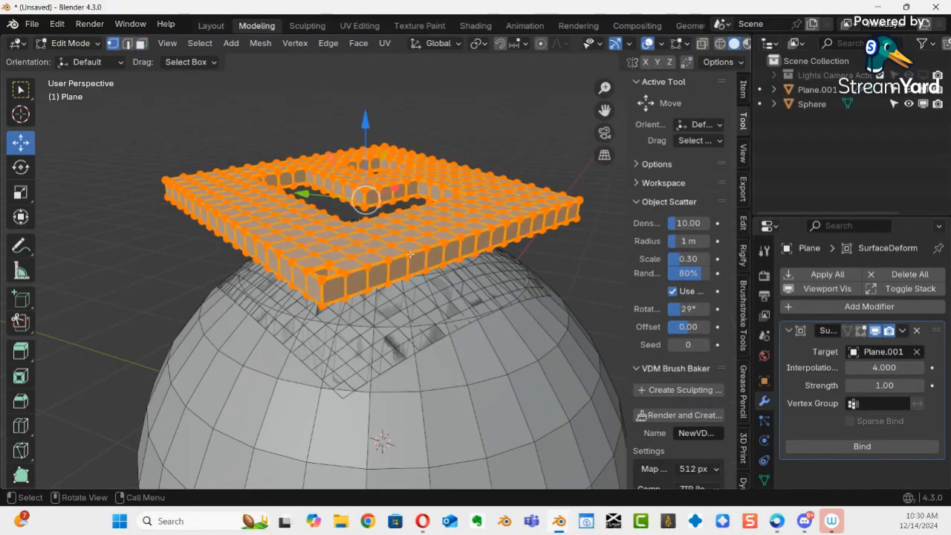
Step: Create a vertex group on the plate, name it "abstract shape" and assign all selected vertices to it
left_click(764, 479)
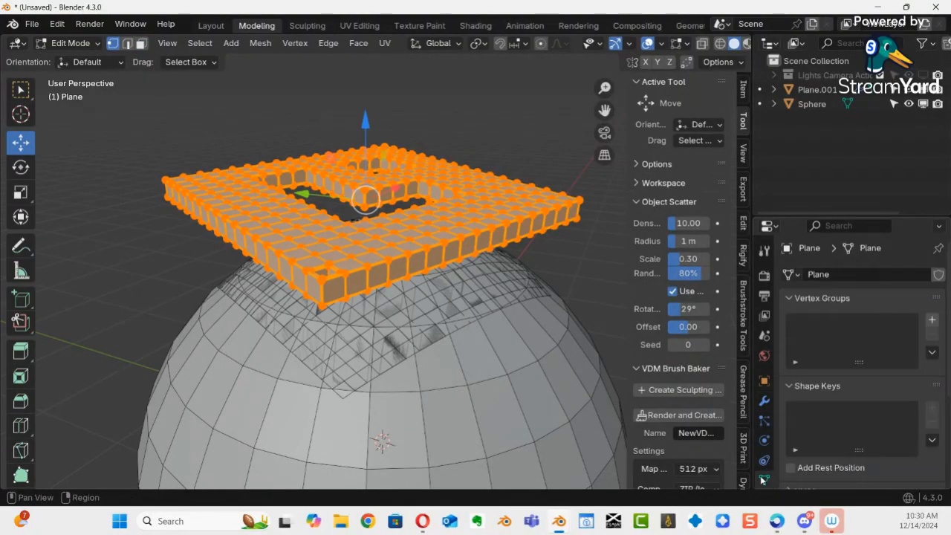
left_click(932, 319)
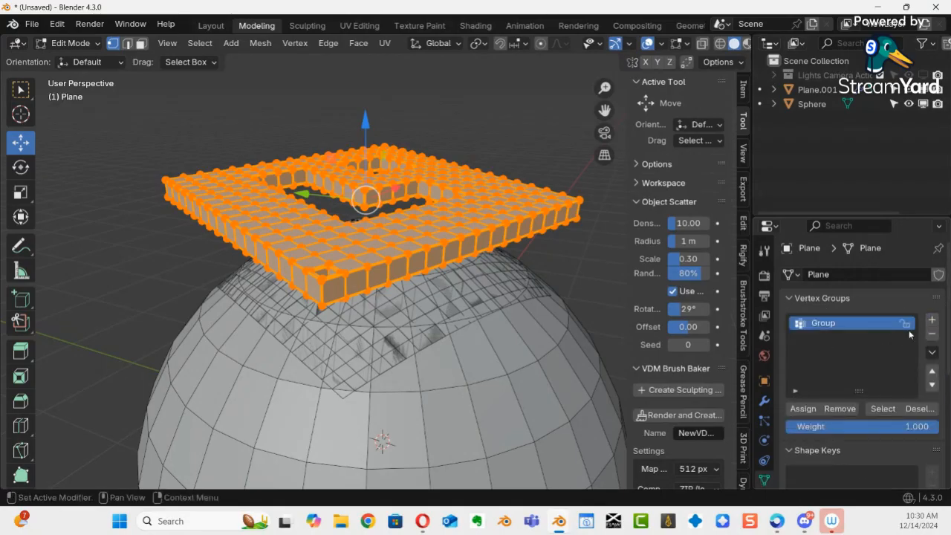
double_click(834, 326)
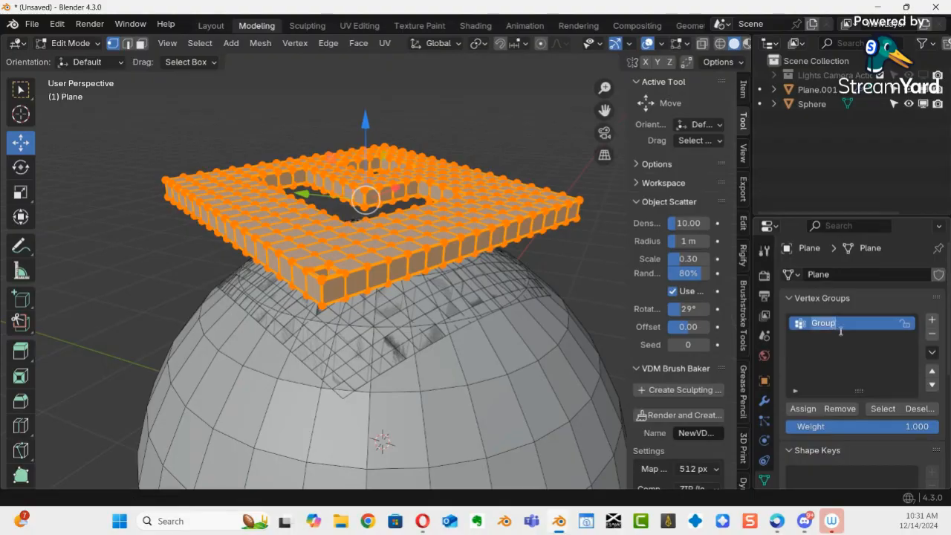
type("abstract shape")
key("Return")
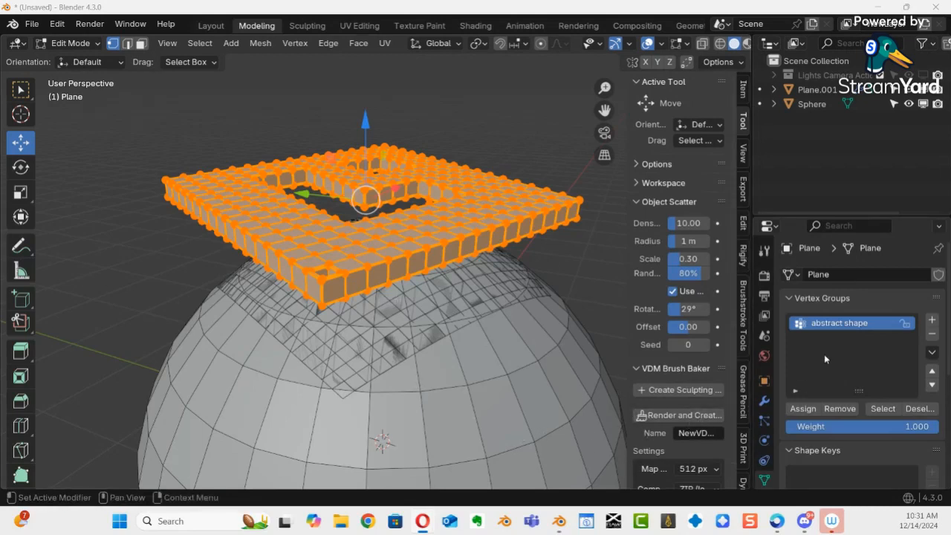
left_click(805, 413)
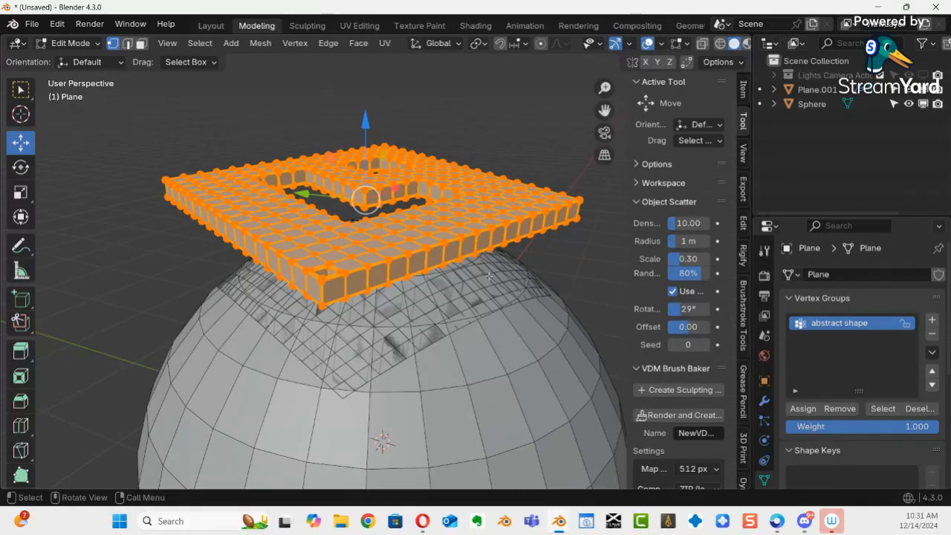
Step: Return the cut-out plate to Object Mode
key("ctrl+Tab")
left_click(339, 272)
key("ctrl+Tab")
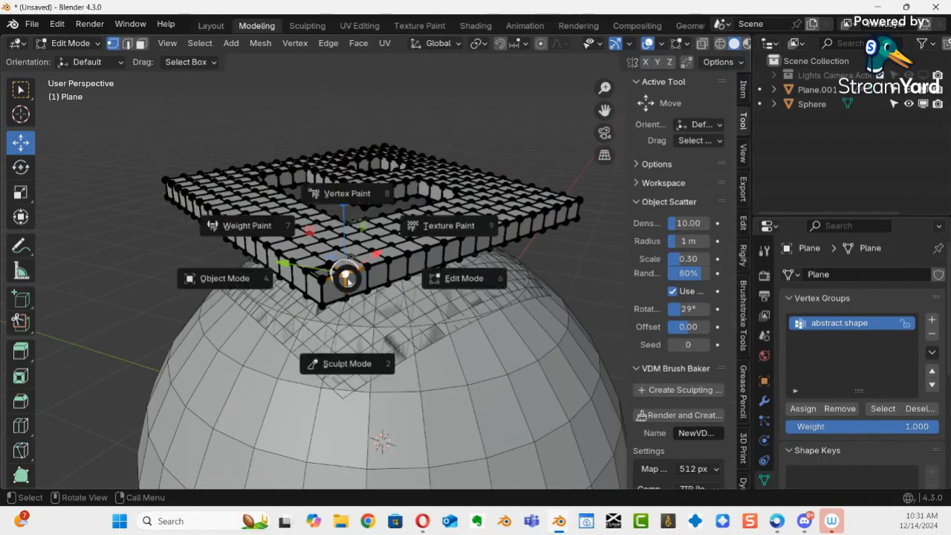
left_click(215, 279)
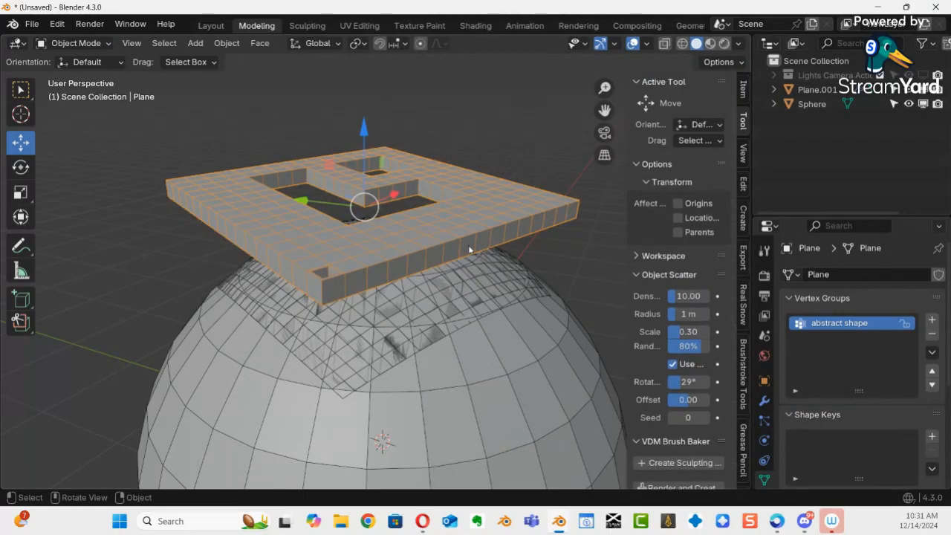
Step: Set the plate's Surface Deform vertex group to "abstract shape", bind the modifier and unbind it again
left_click(763, 401)
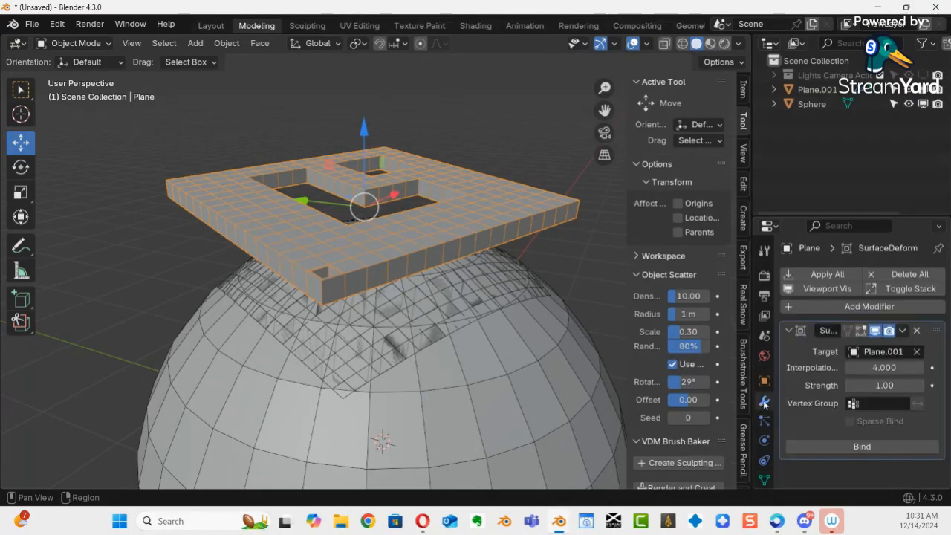
left_click(853, 403)
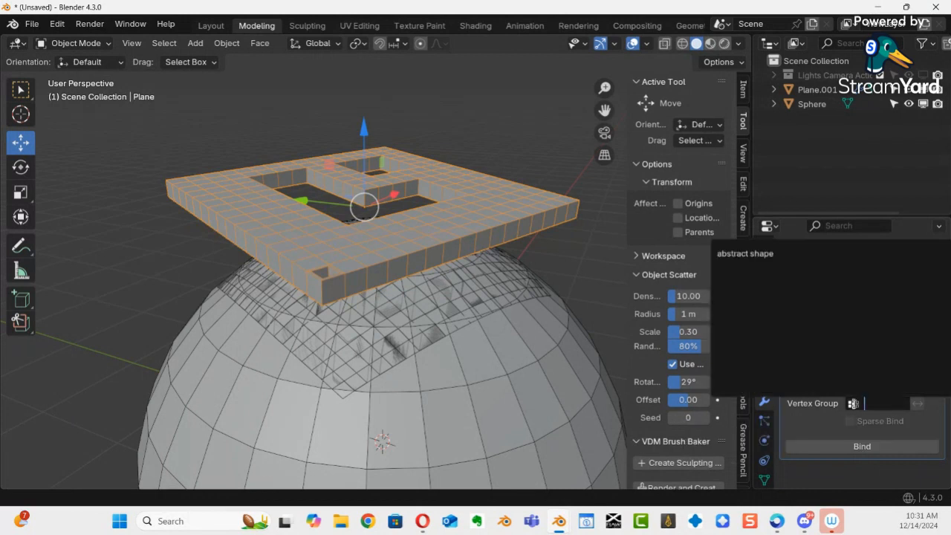
left_click(755, 254)
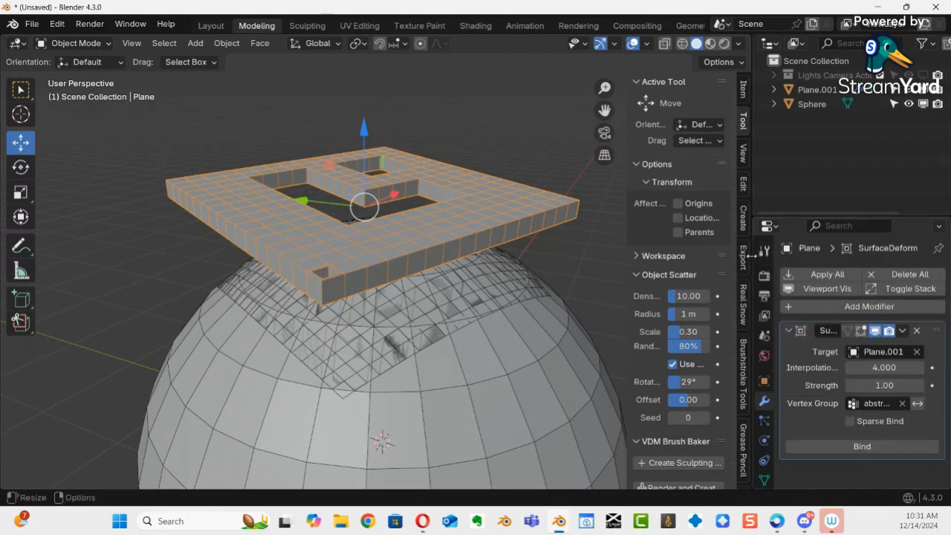
left_click(871, 446)
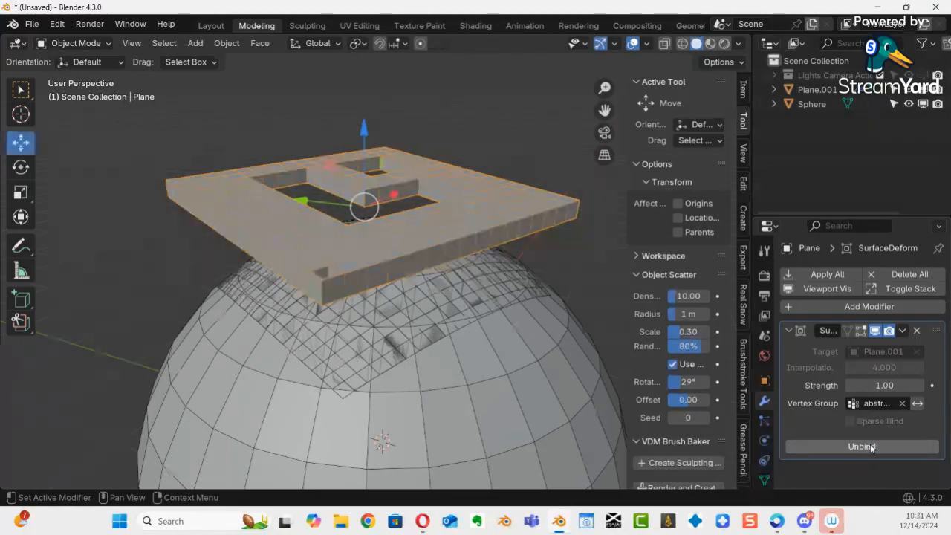
left_click(862, 447)
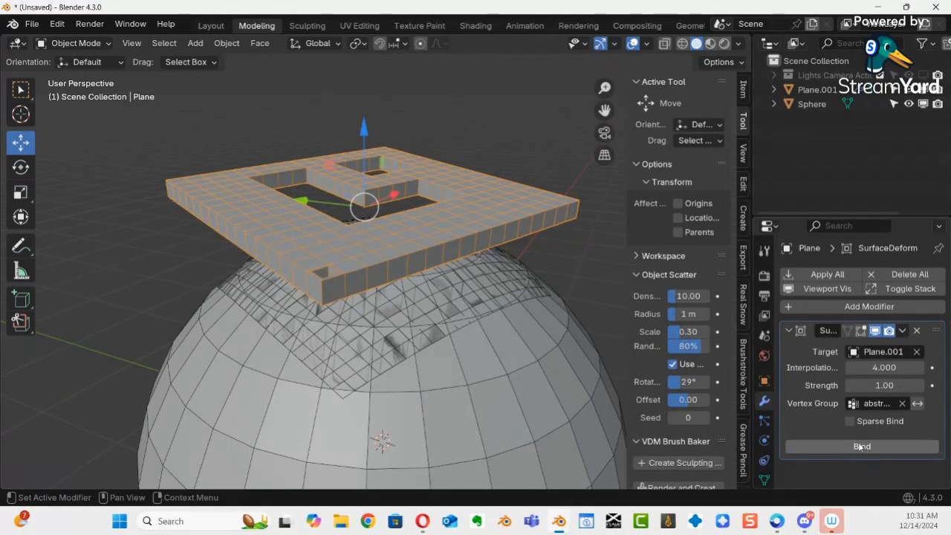
Step: Select the shrinkwrapped plane Plane.001, turn off its Shrinkwrap modifier's viewport display and delete that modifier
left_click(451, 318)
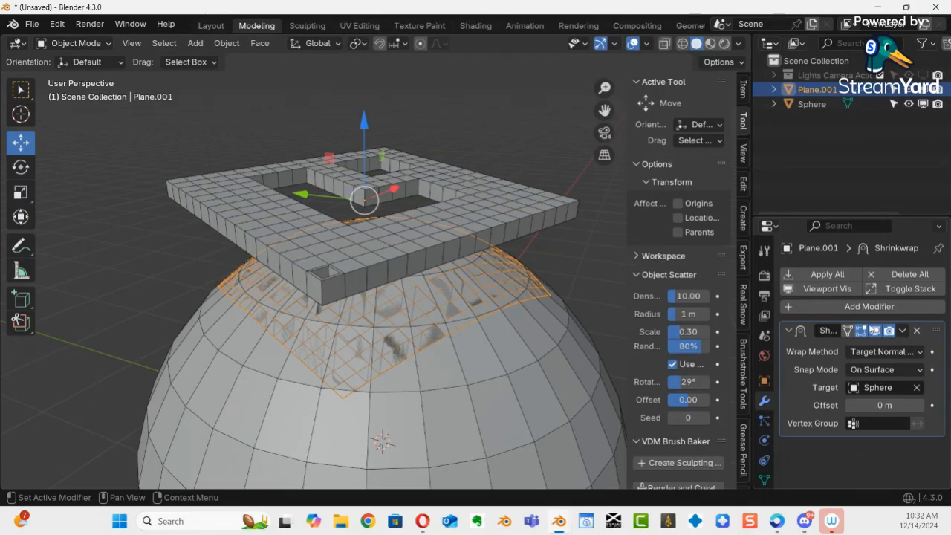
left_click(874, 331)
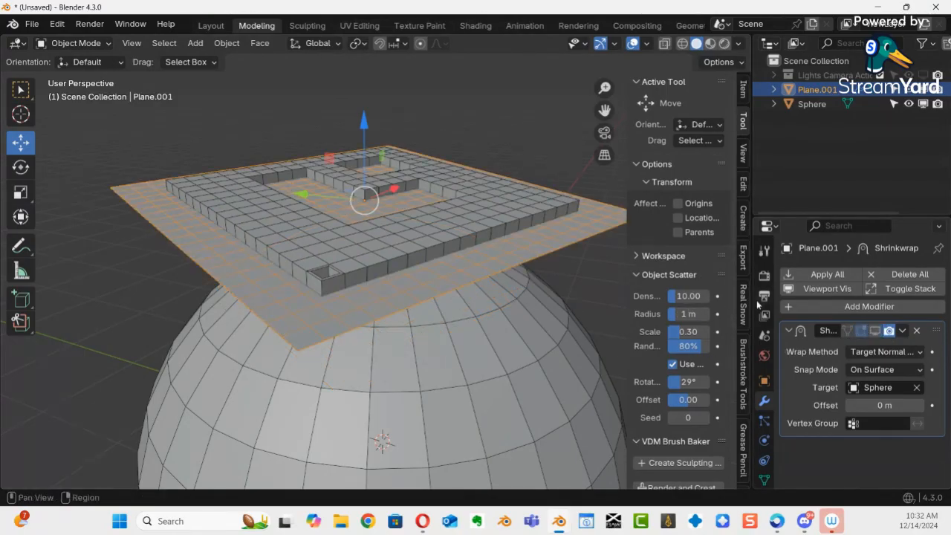
right_click(805, 304)
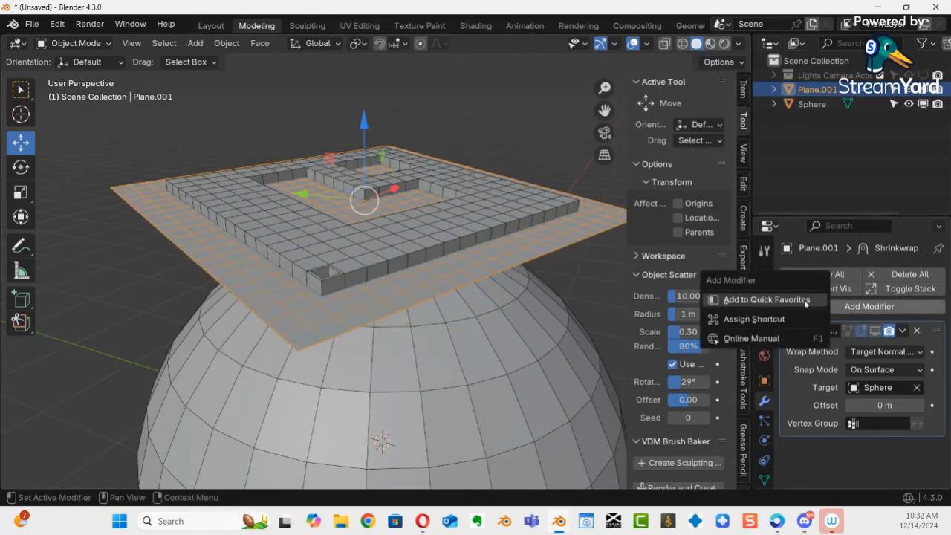
left_click(917, 330)
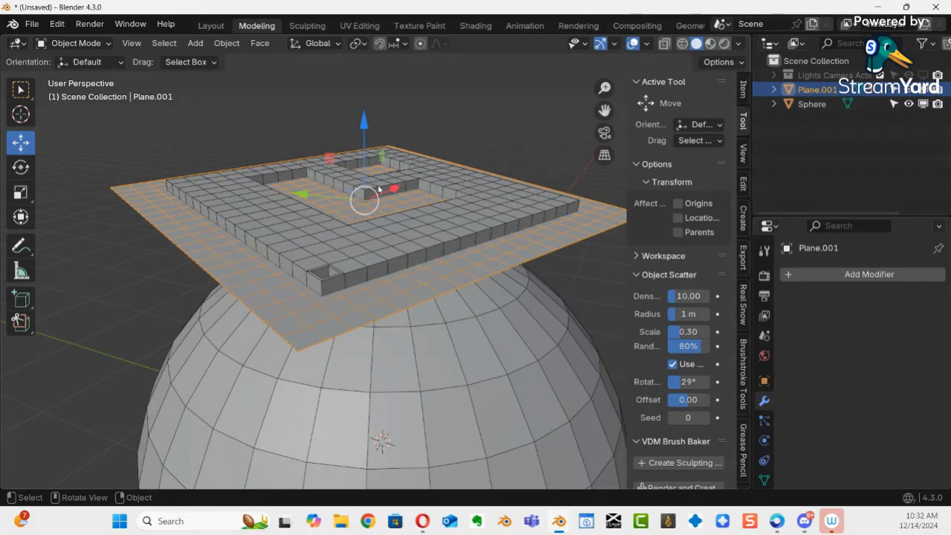
Step: Select the cut-out plate and delete its Surface Deform modifier
middle_click_drag(356, 215, 516, 274)
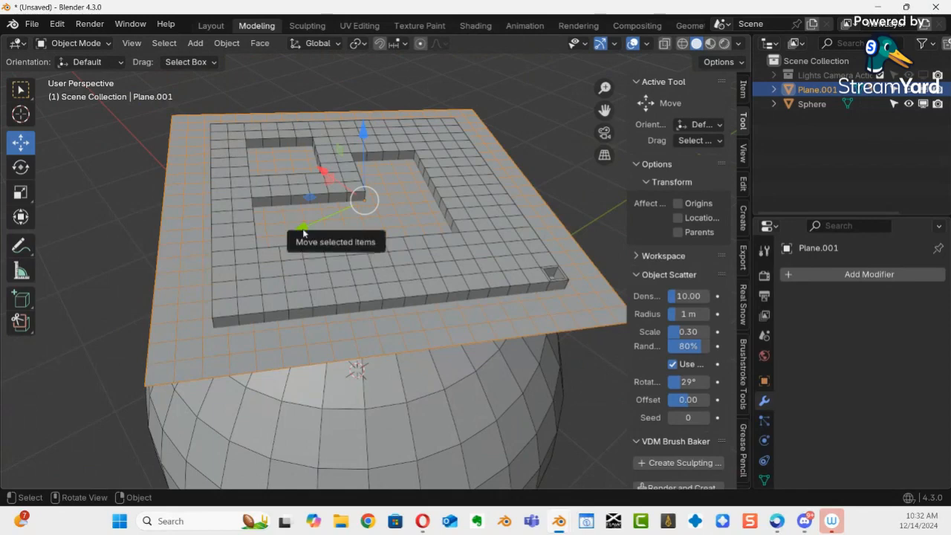
left_click_drag(297, 229, 322, 260)
middle_click_drag(323, 260, 341, 255)
left_click(341, 255)
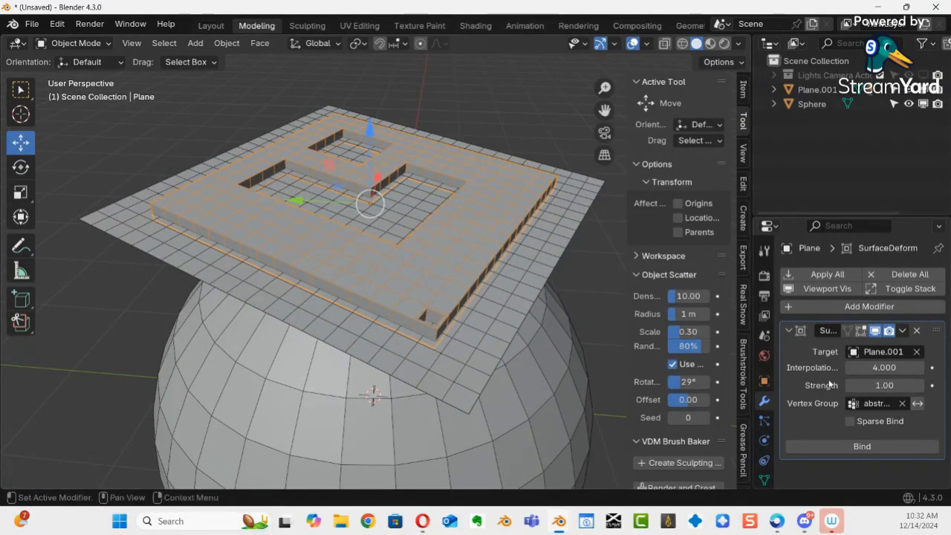
left_click(916, 330)
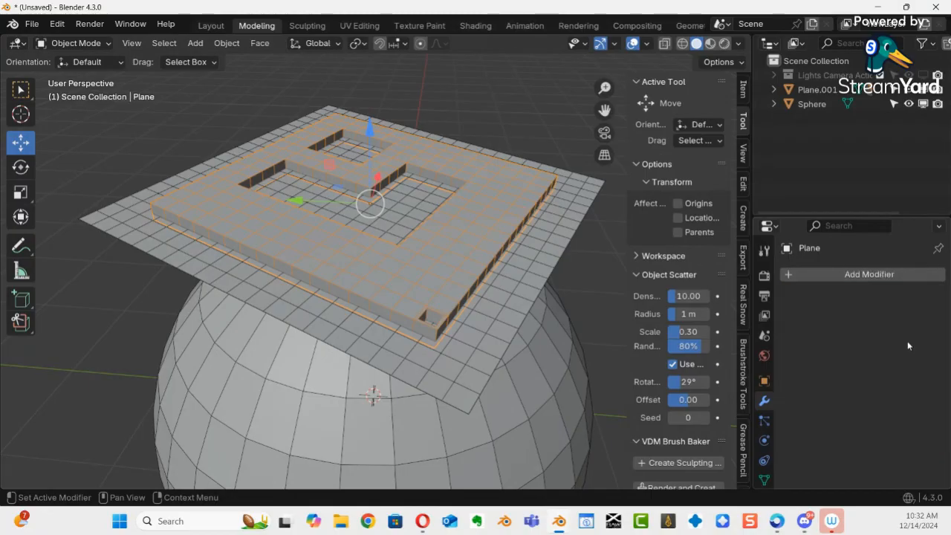
Step: Add a new Surface Deform modifier to the cut-out plate
left_click(837, 274)
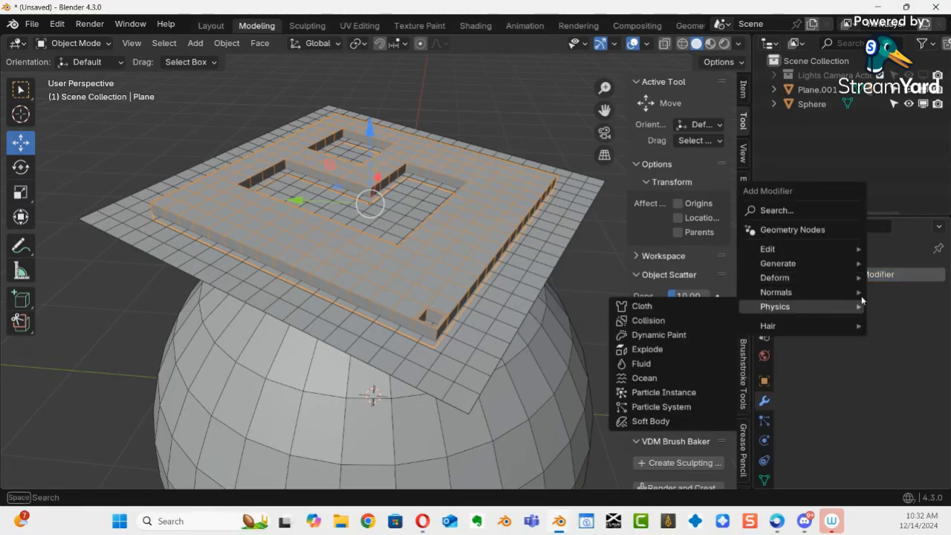
right_click(815, 278)
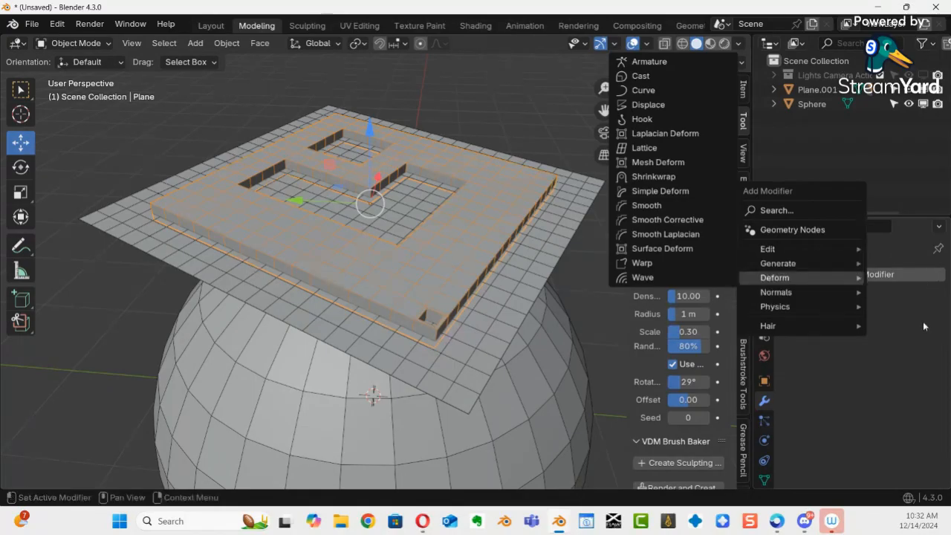
left_click(885, 278)
left_click(860, 276)
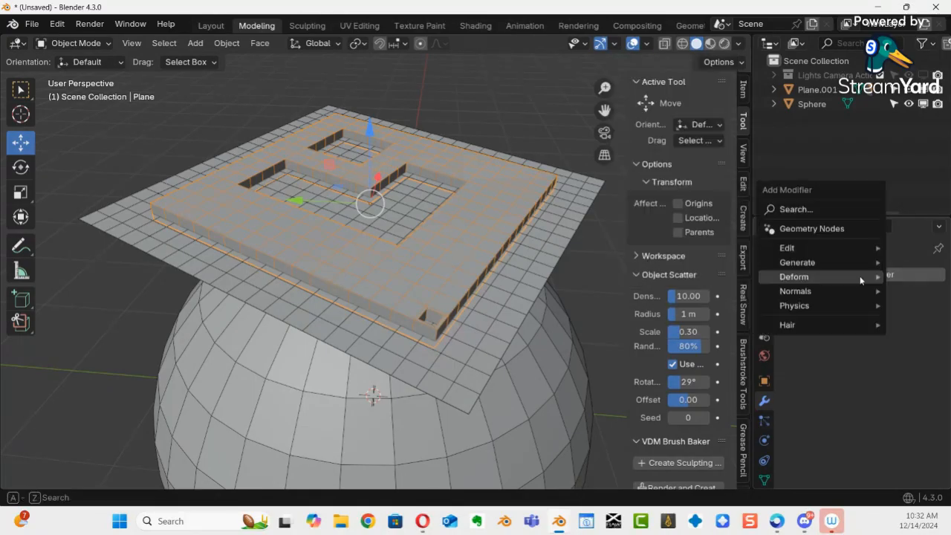
mouse_move(859, 275)
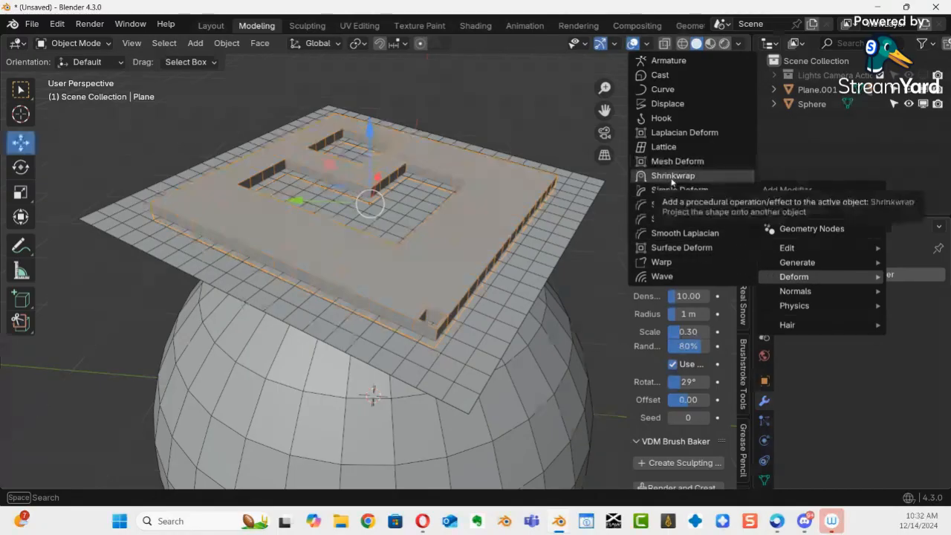
left_click(681, 247)
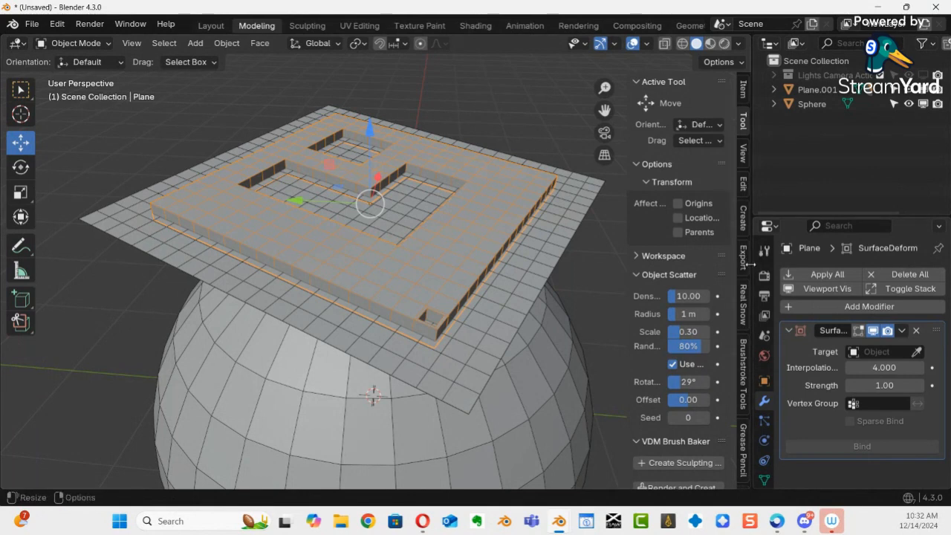
Step: Pick the flat plane Plane.001 as the Surface Deform target and bind the plate to it
left_click_drag(751, 265, 727, 268)
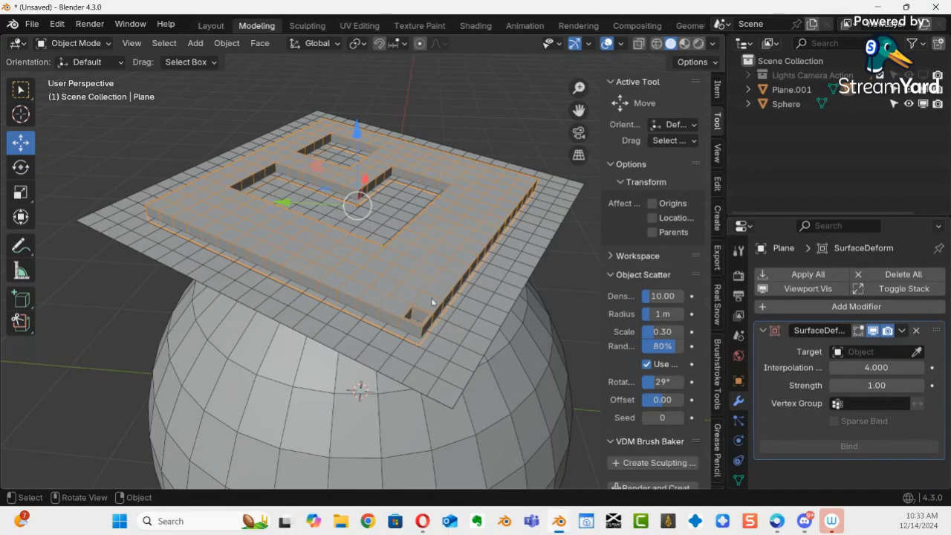
left_click(917, 354)
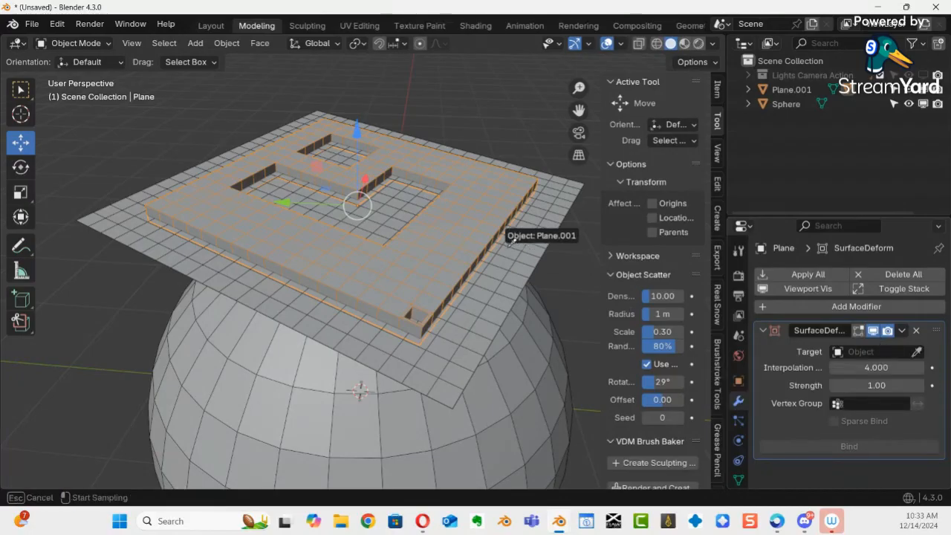
left_click(533, 232)
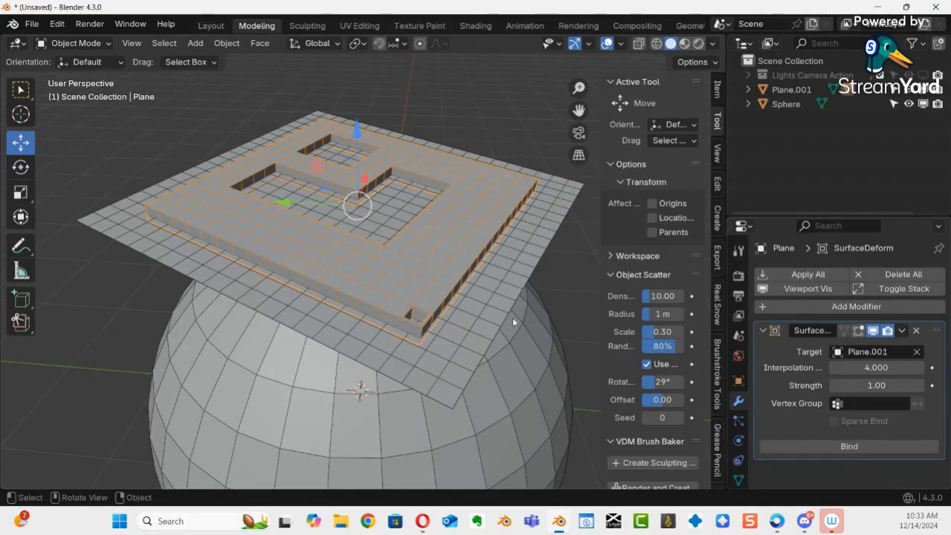
left_click(866, 448)
right_click(865, 448)
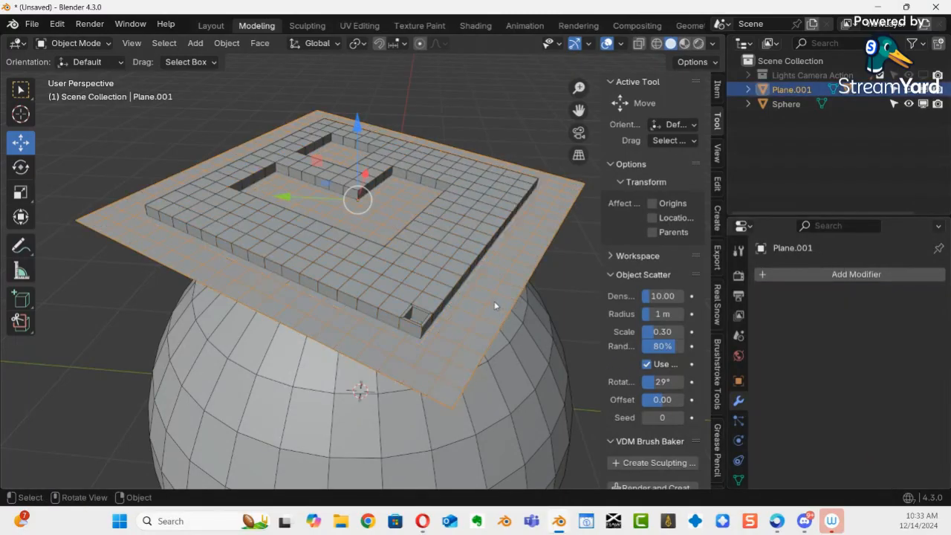
Step: Add a Shrinkwrap modifier to the flat plane Plane.001 with the Sphere as its target
left_click(497, 306)
left_click(445, 270)
left_click(492, 327)
left_click(824, 276)
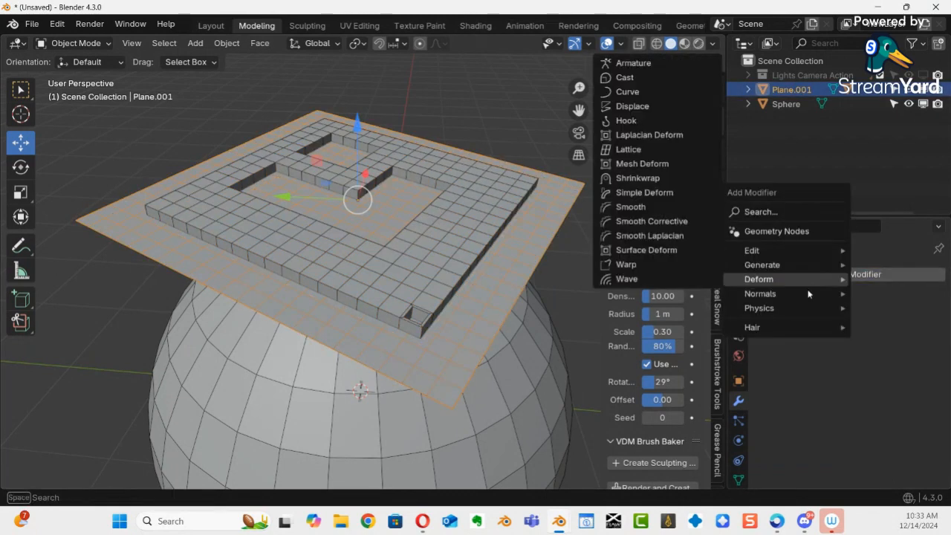
mouse_move(808, 286)
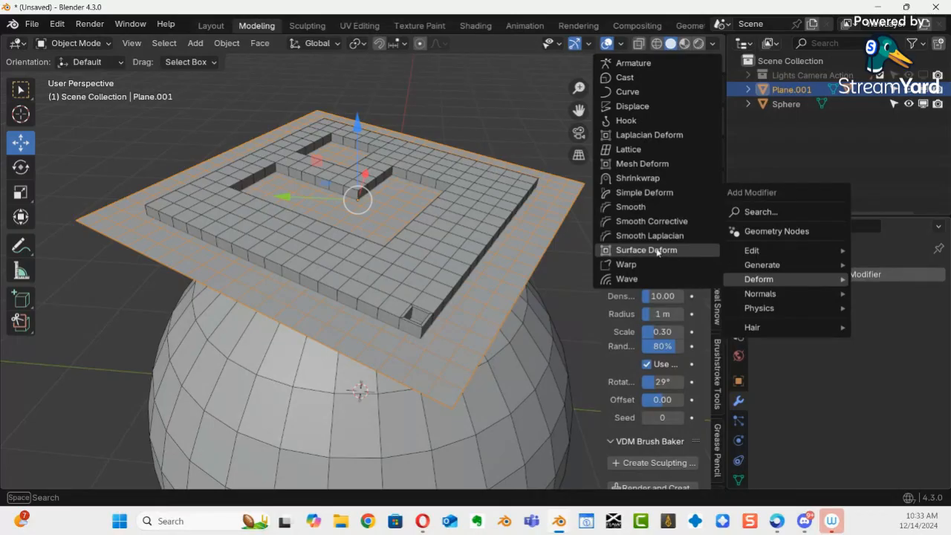
left_click(667, 179)
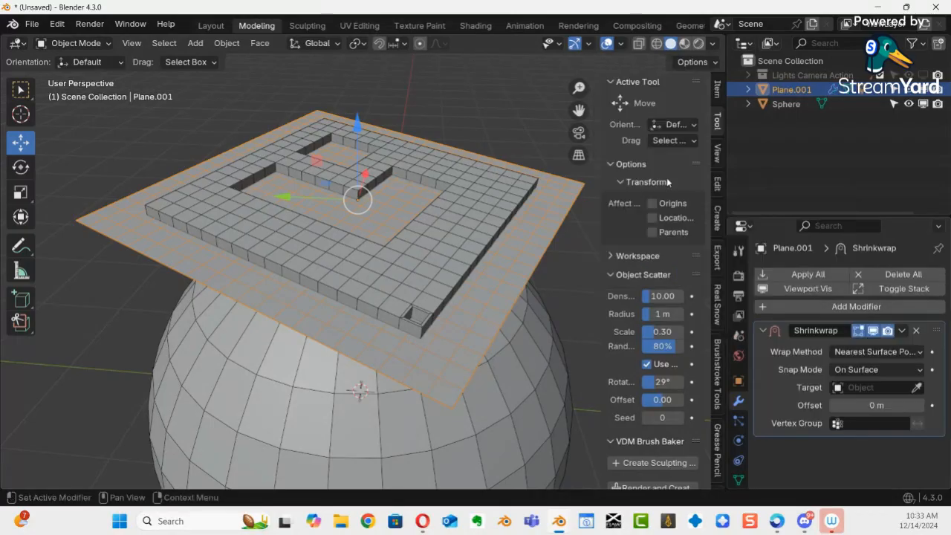
left_click(917, 386)
left_click(535, 327)
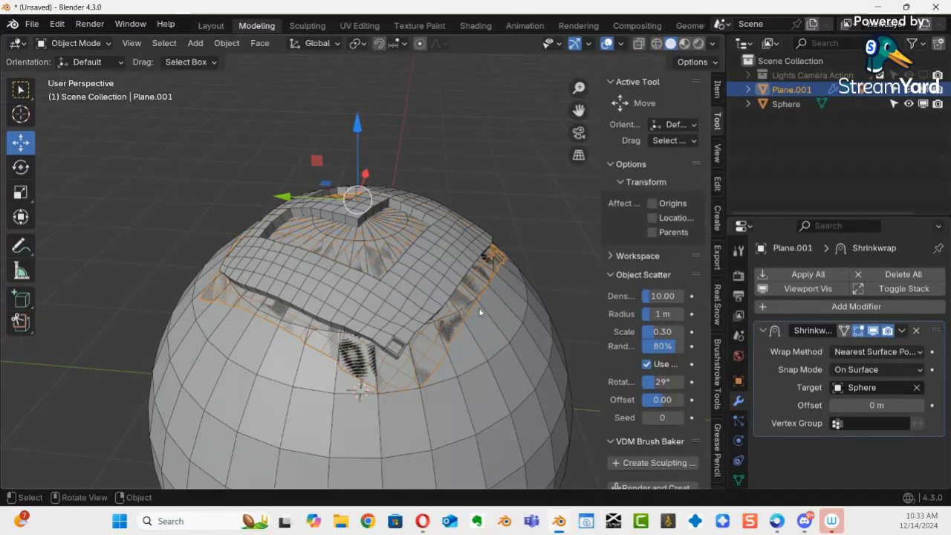
middle_click_drag(458, 338, 543, 315)
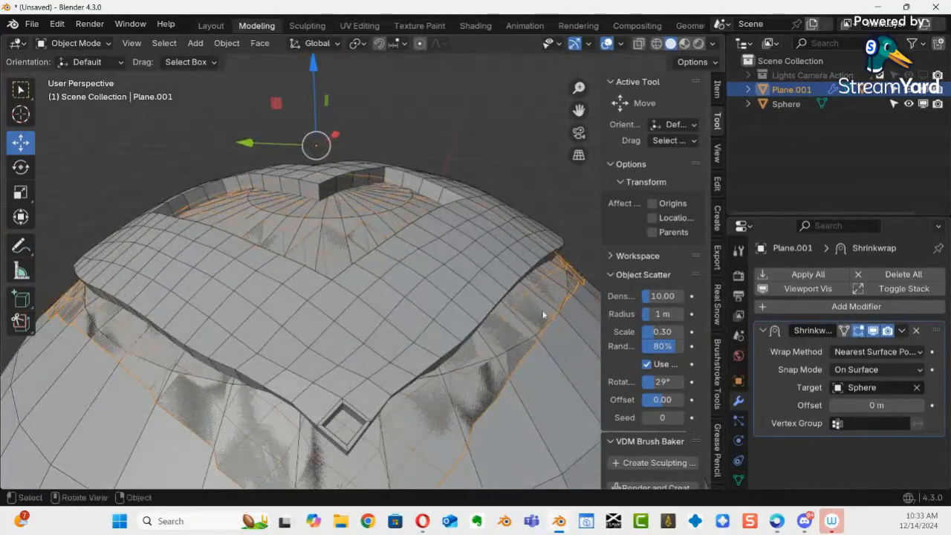
left_click(889, 365)
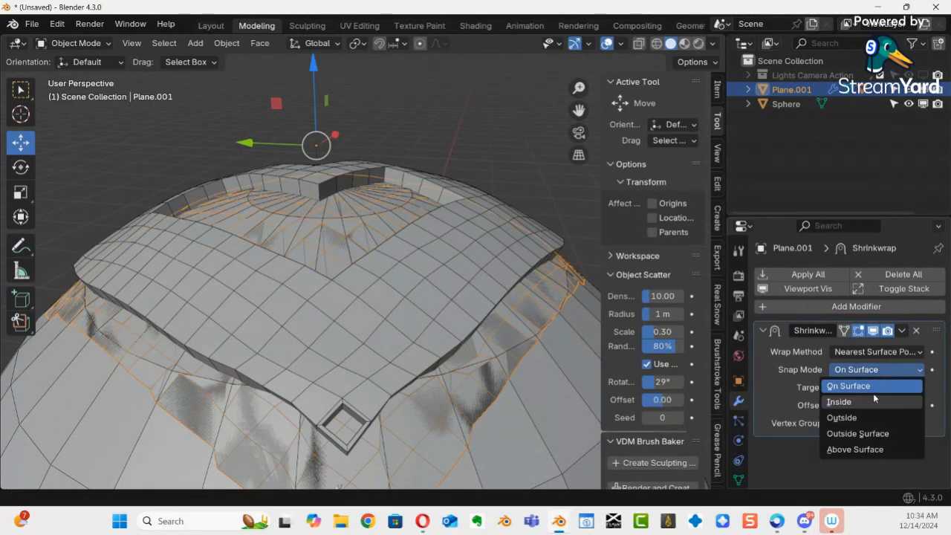
right_click(944, 376)
mouse_move(944, 376)
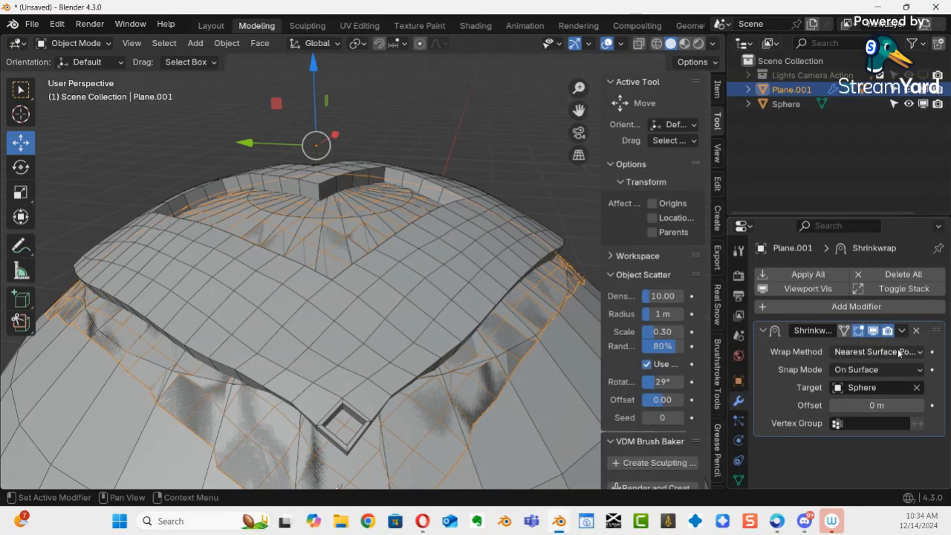
left_click(878, 371)
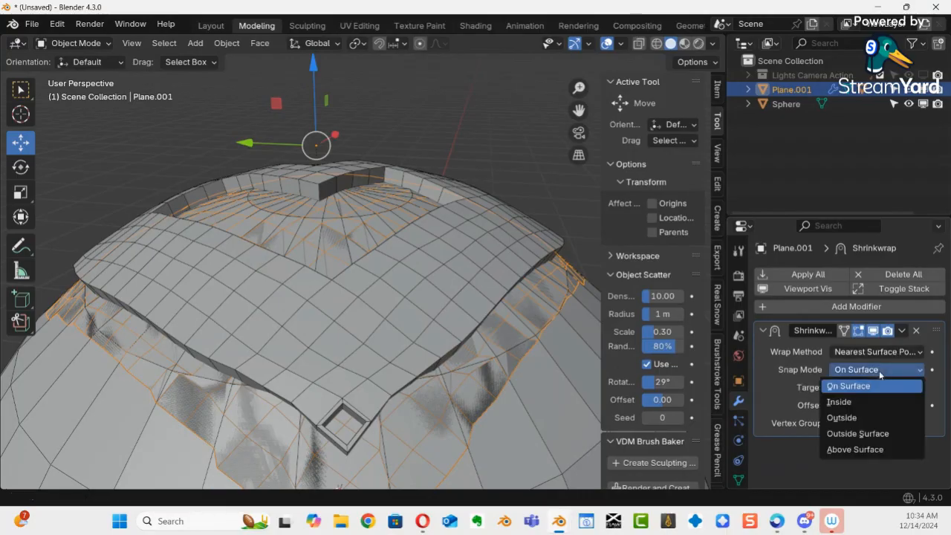
left_click(806, 465)
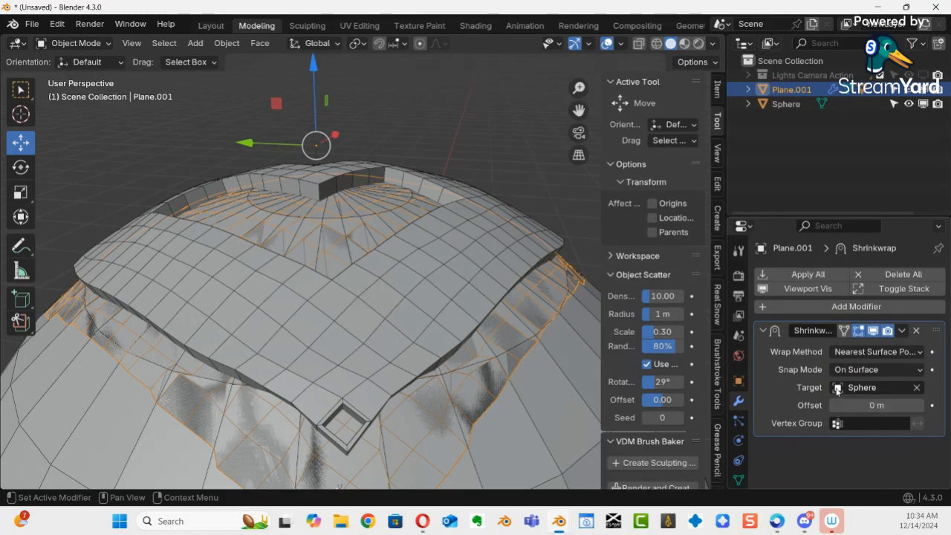
Step: Try the Project and Nearest Vertex wrap methods on the plane's Shrinkwrap modifier
left_click(854, 353)
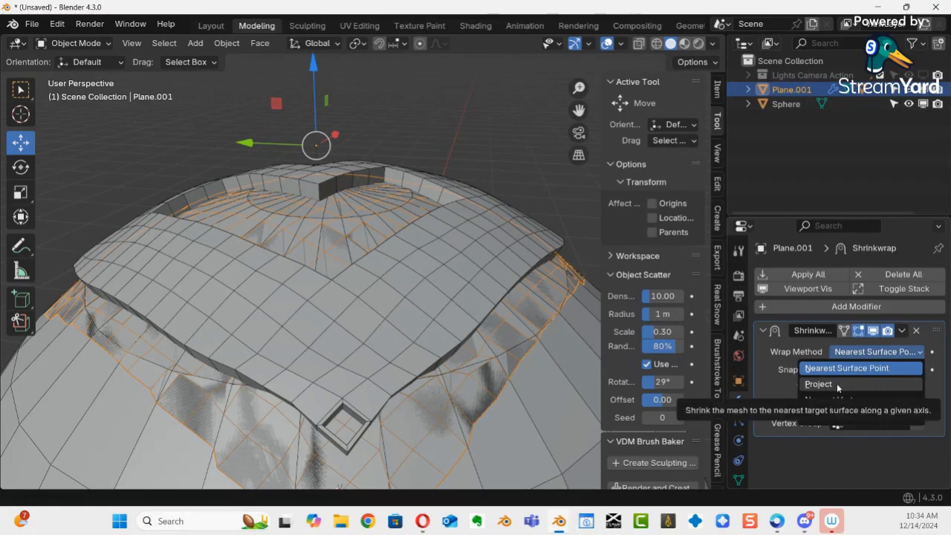
left_click(836, 384)
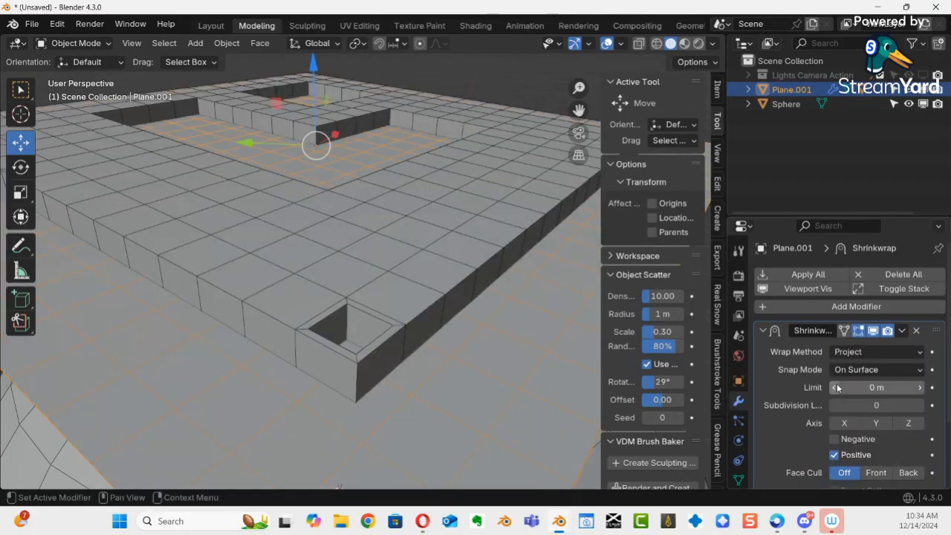
left_click(872, 352)
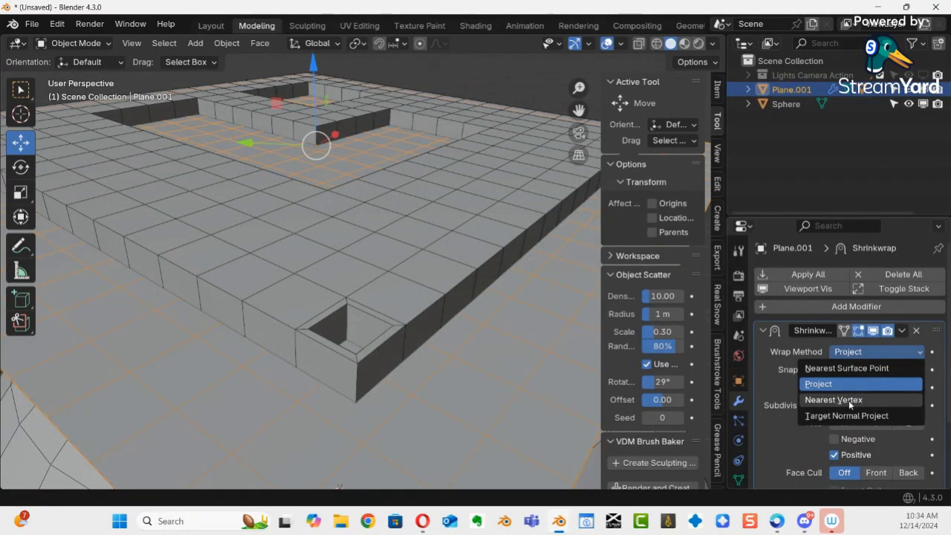
left_click(848, 401)
Step: Set the plane's Shrinkwrap wrap method to Target Normal Project, with the snap mode On Surface
left_click(868, 352)
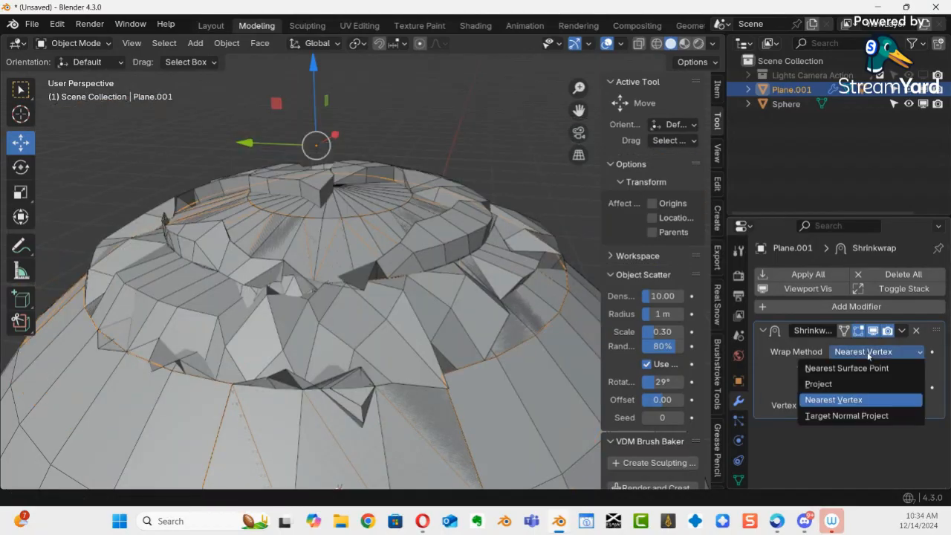
left_click(854, 417)
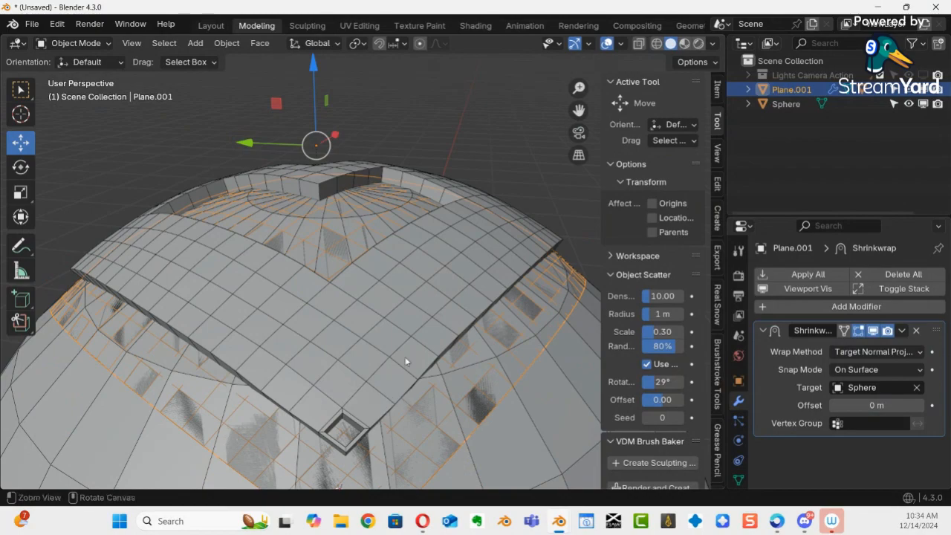
middle_click_drag(454, 306, 413, 379)
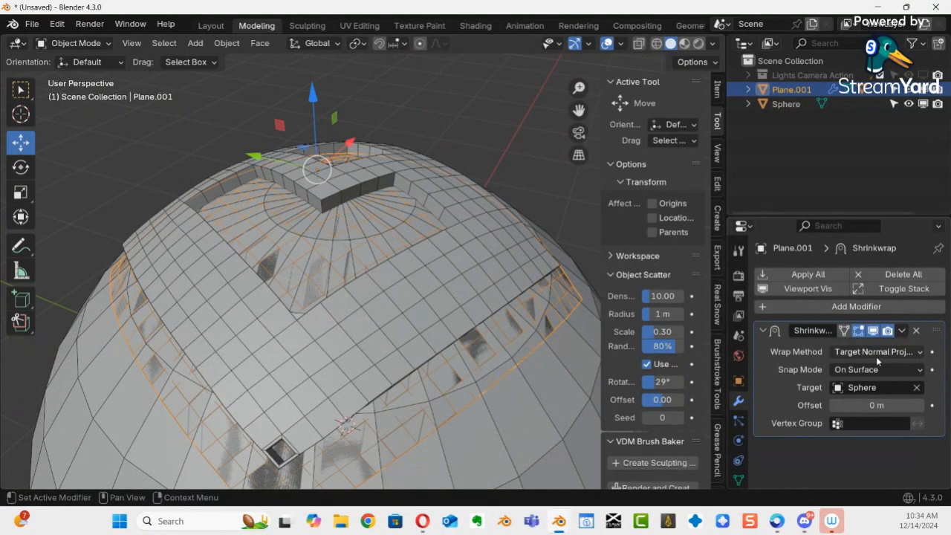
left_click(893, 371)
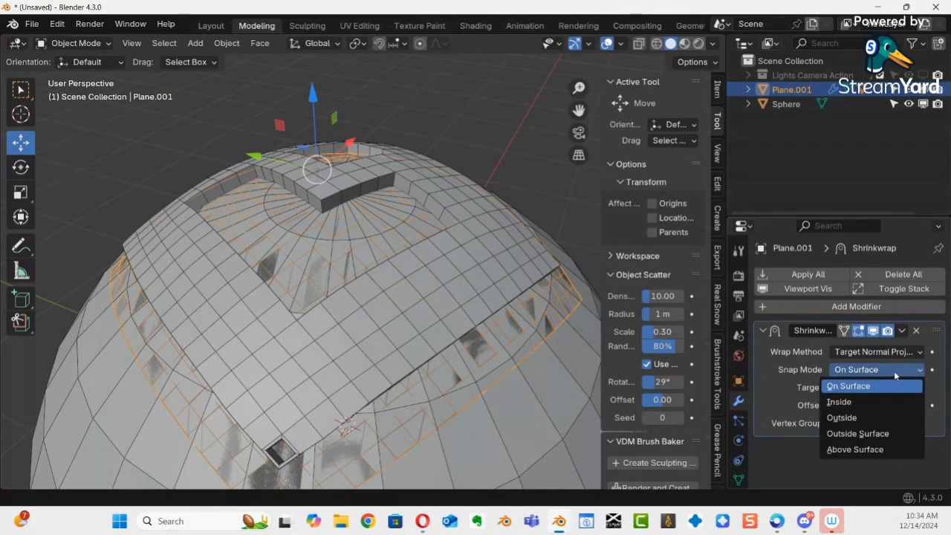
left_click(860, 386)
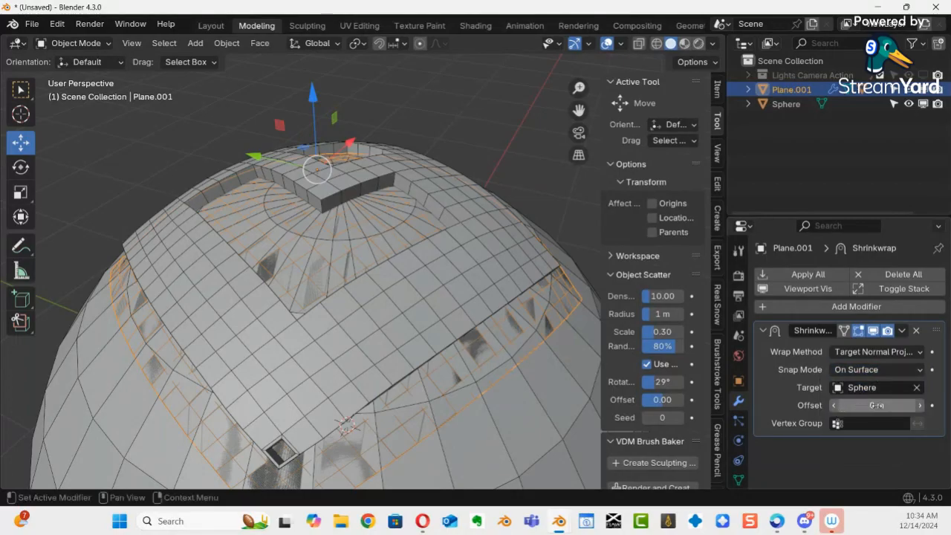
Step: Try Shrinkwrap offsets of 0.01 m and 0.8 m on Plane.001
left_click_drag(877, 404, 112, 407)
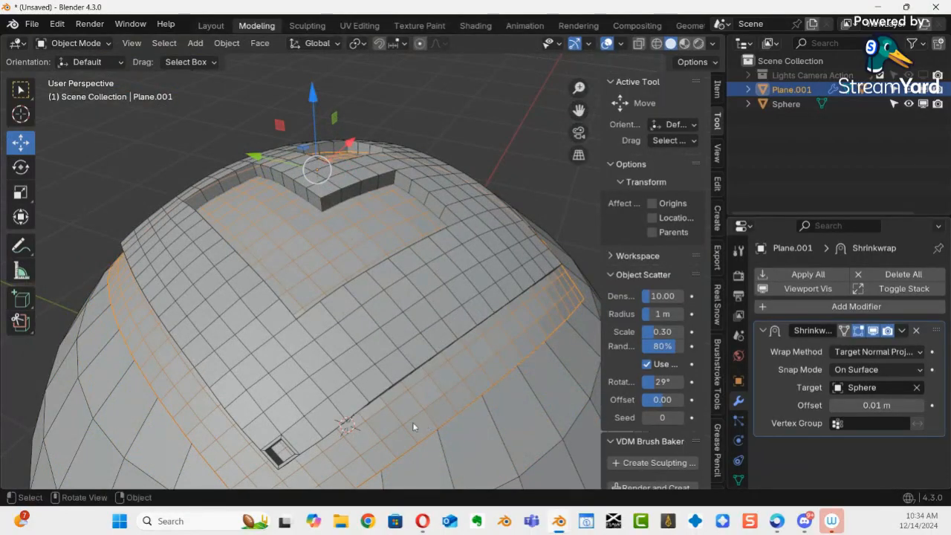
middle_click_drag(337, 356, 360, 322)
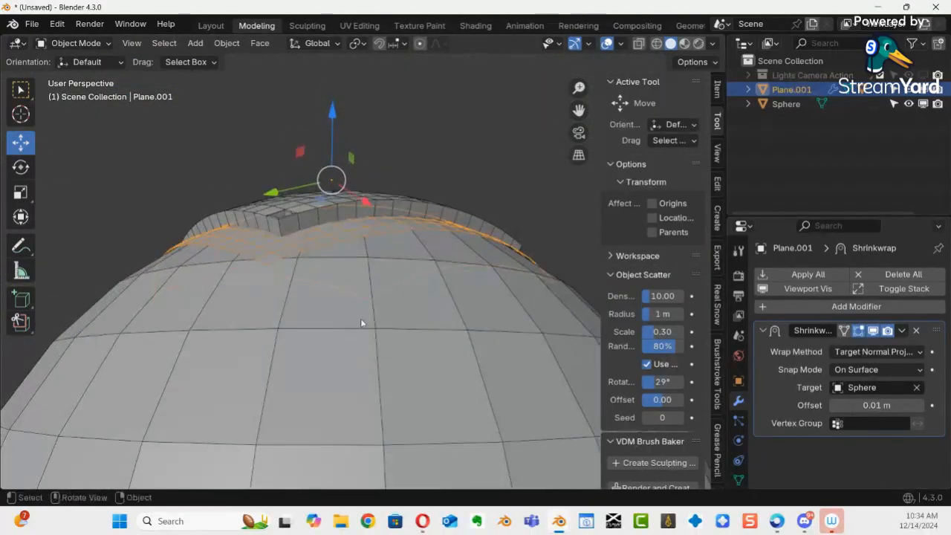
left_click(869, 405)
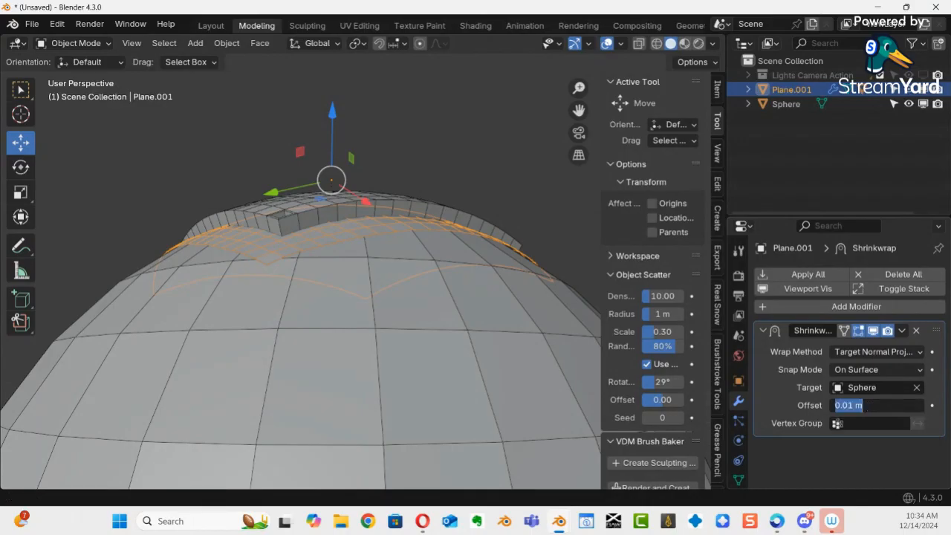
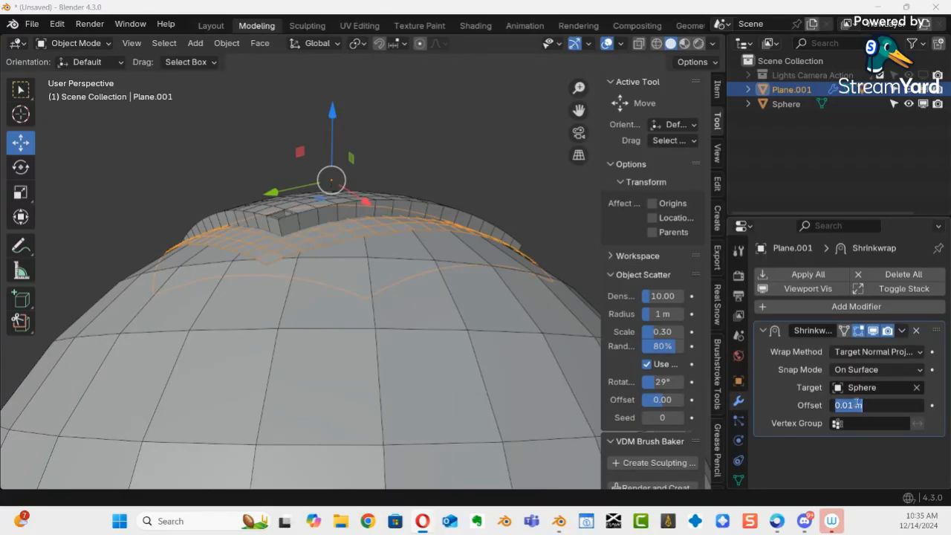
type("0.8")
key("Return")
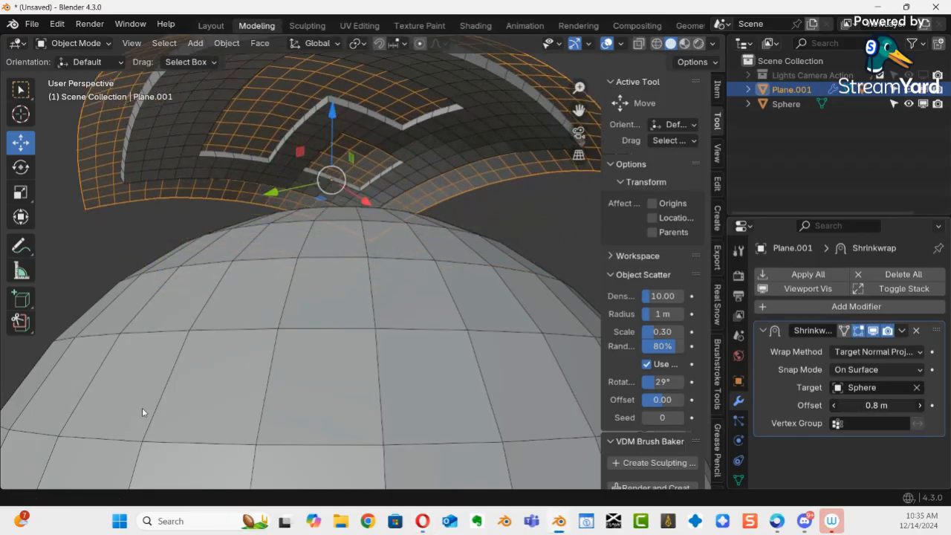
right_click(142, 408)
Step: Set the Shrinkwrap offset of Plane.001 to 0.3 m and inspect the plane and plate around the sphere
left_click_drag(857, 407, 99, 116)
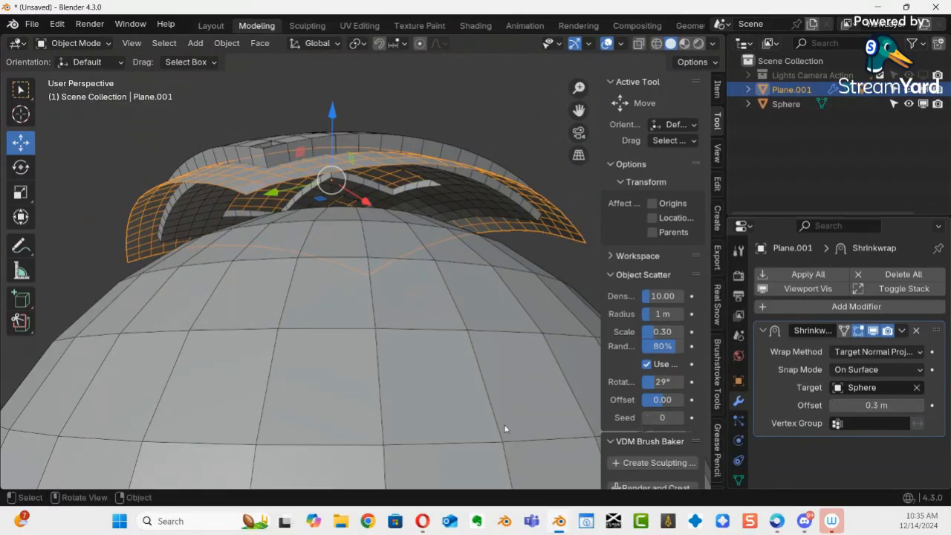
middle_click_drag(396, 378, 308, 279)
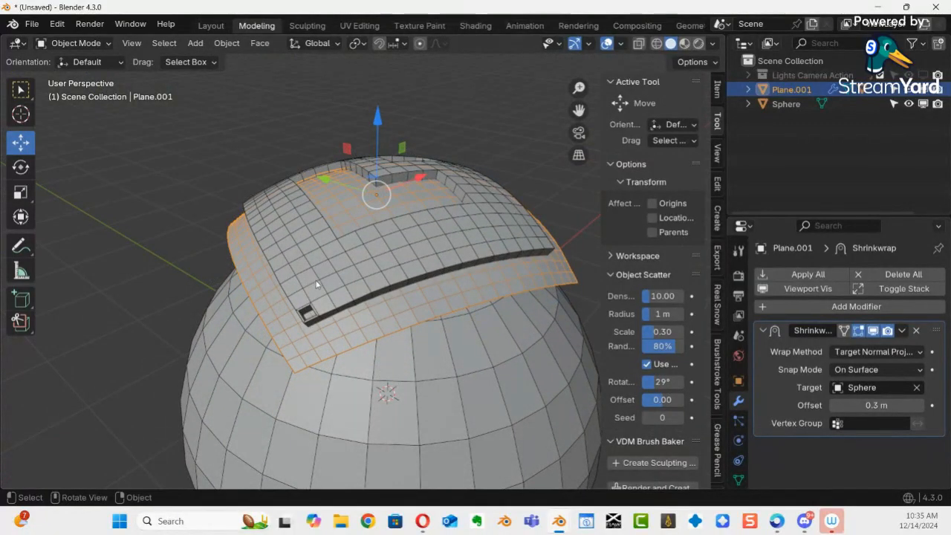
middle_click_drag(346, 246, 434, 236)
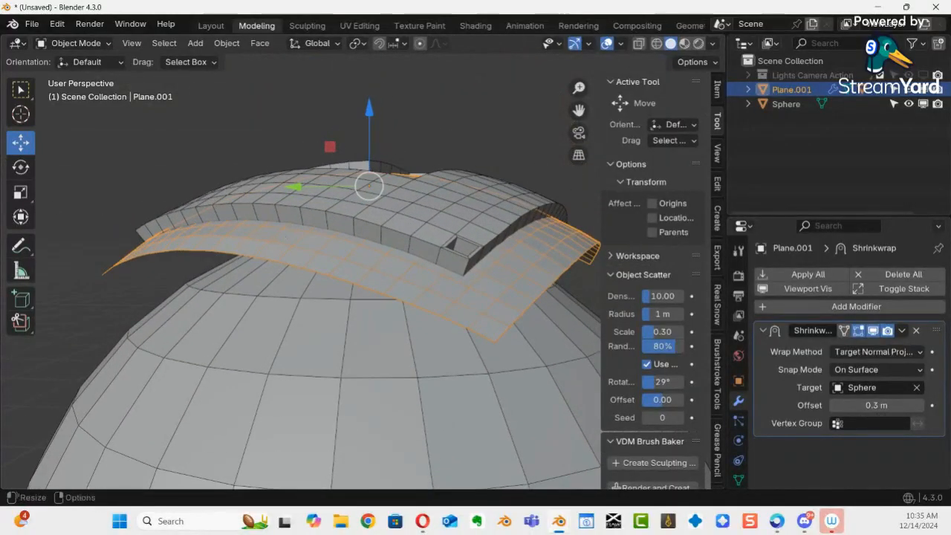
Step: Select the curved cut-out plate and start an STL export
left_click(415, 221)
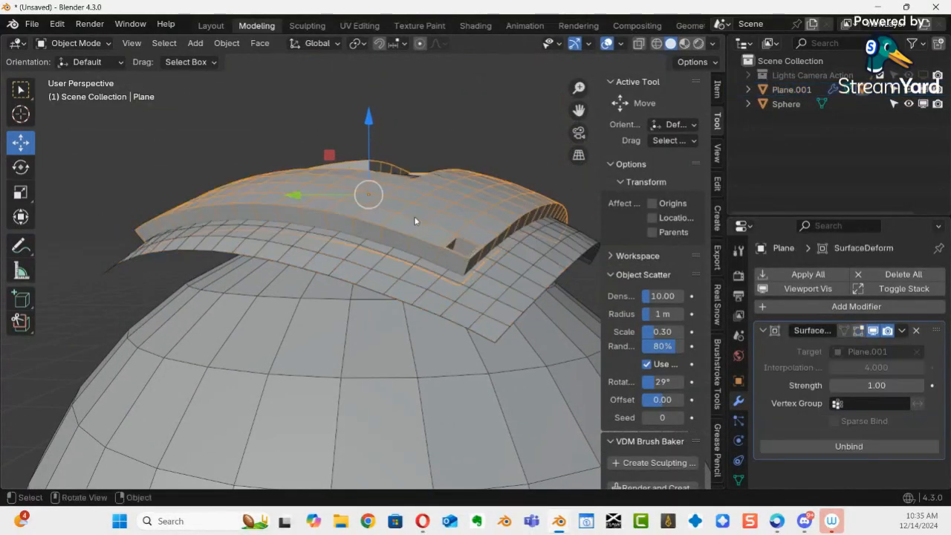
left_click(32, 23)
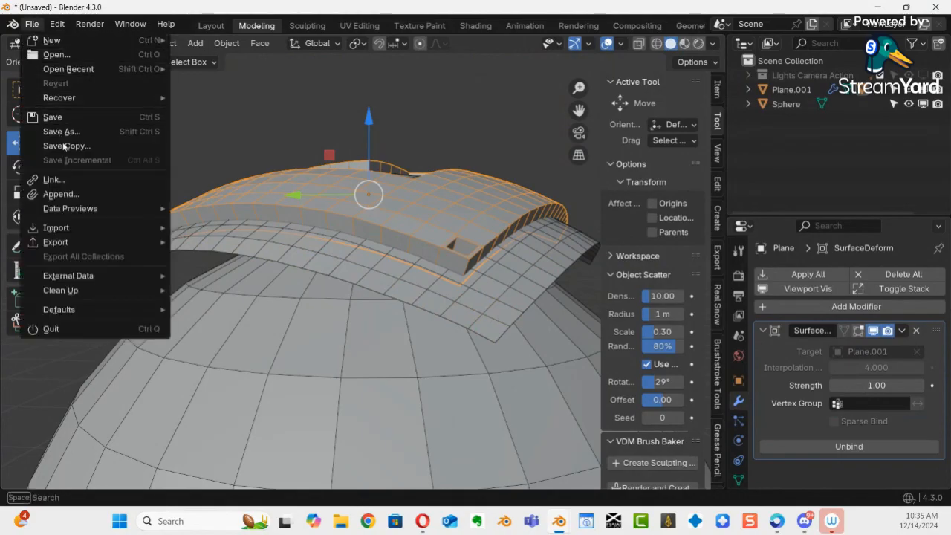
mouse_move(102, 244)
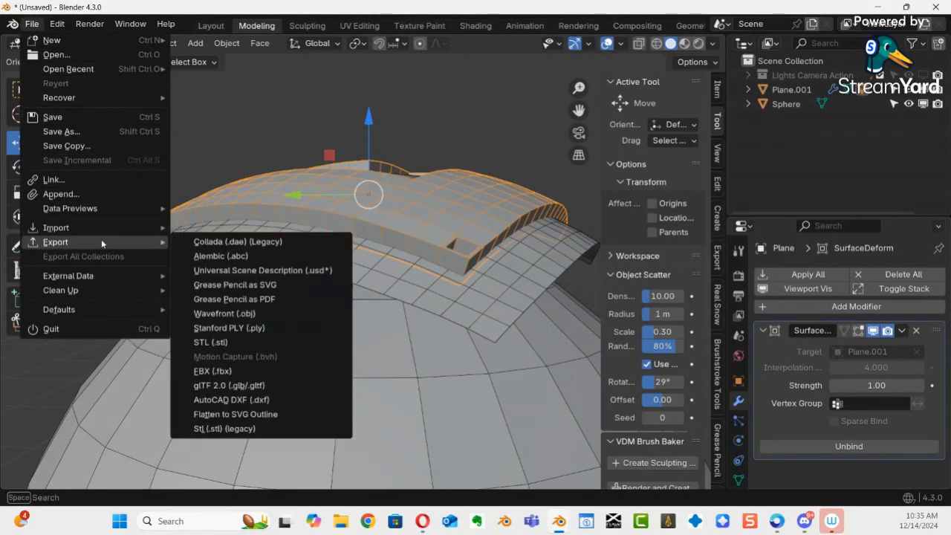
left_click(248, 342)
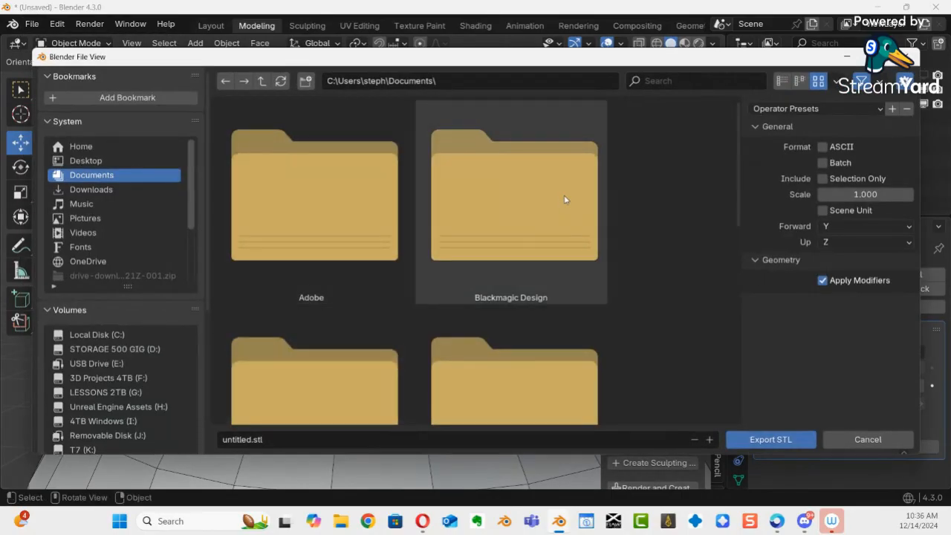
Step: Create a new folder named Twitch on the Desktop for the STL export
left_click(96, 162)
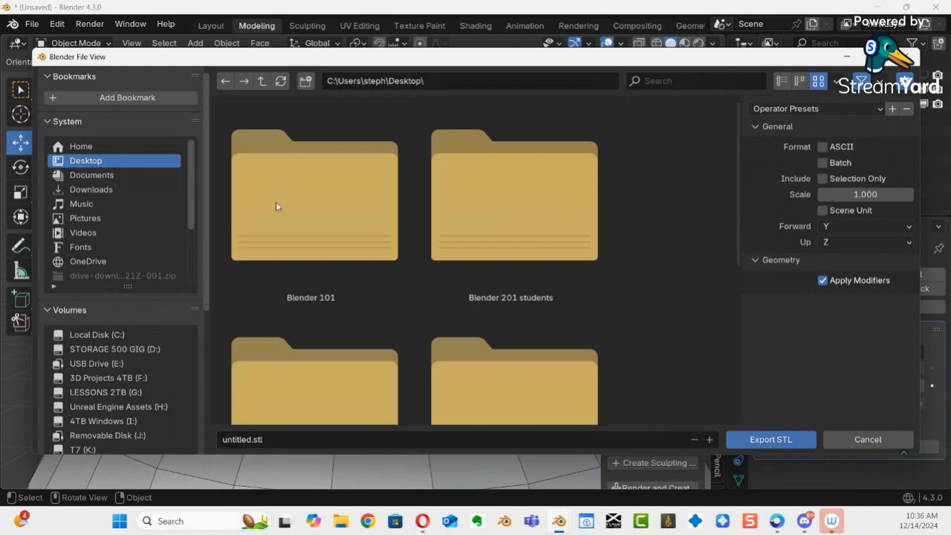
scroll(639, 319, "down", 3)
scroll(676, 327, "down", 3)
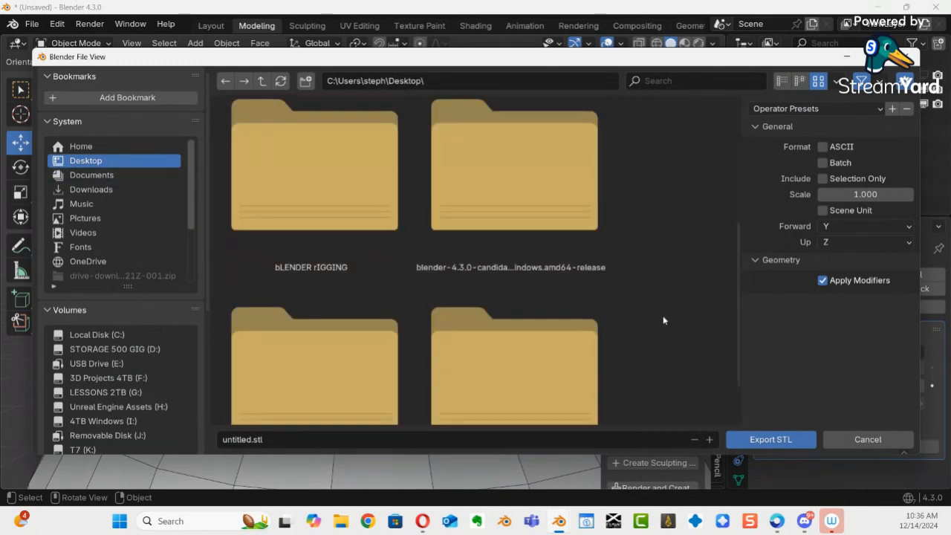
right_click(662, 320)
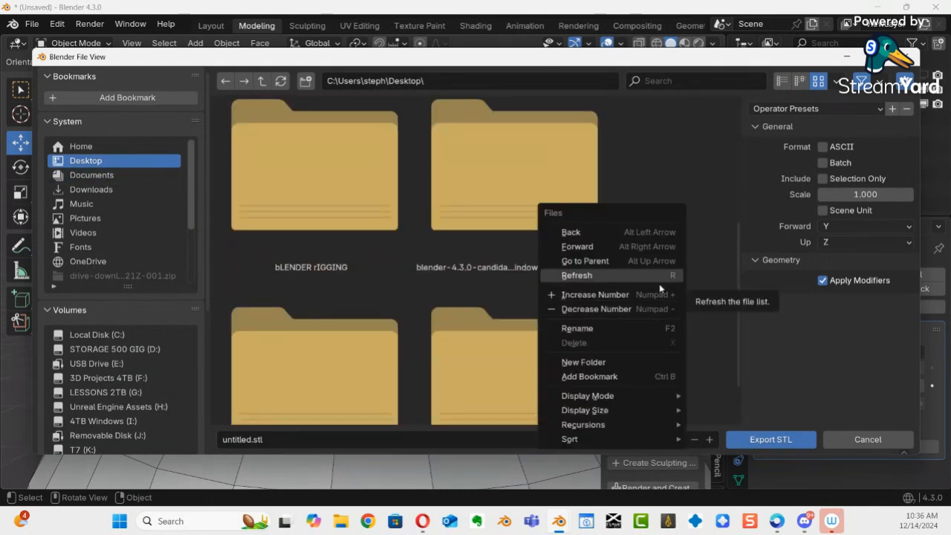
left_click(613, 362)
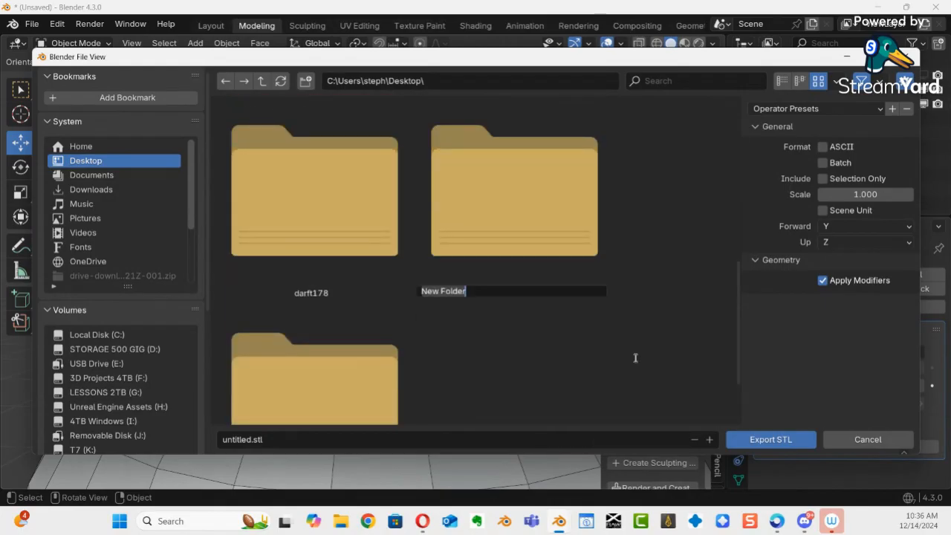
type("Twit")
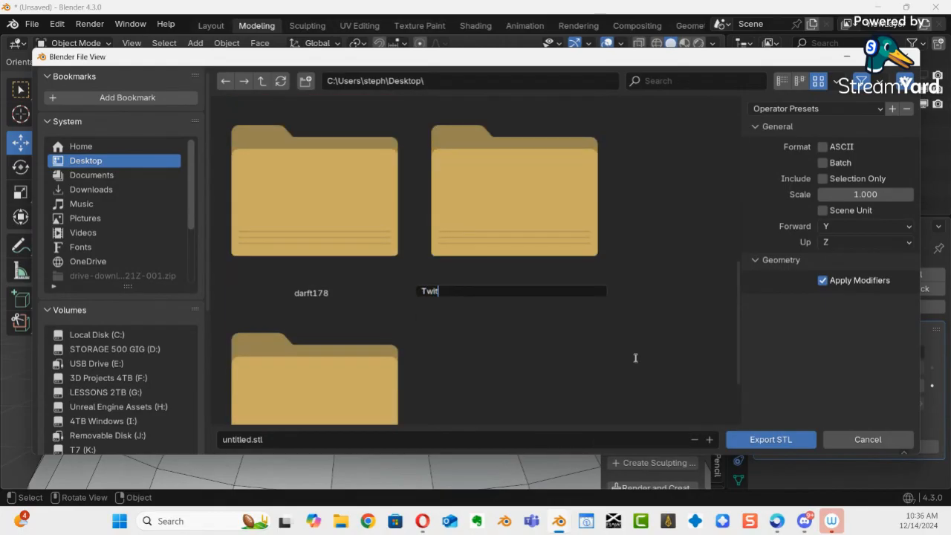
type("ch")
key("Return")
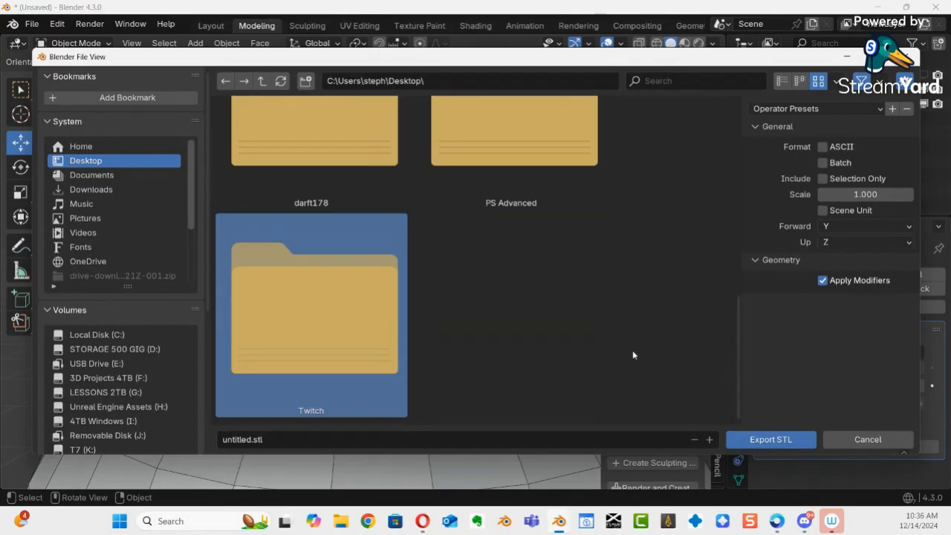
Step: Export the STL into the Twitch folder under the file name "emblem export"
double_click(317, 342)
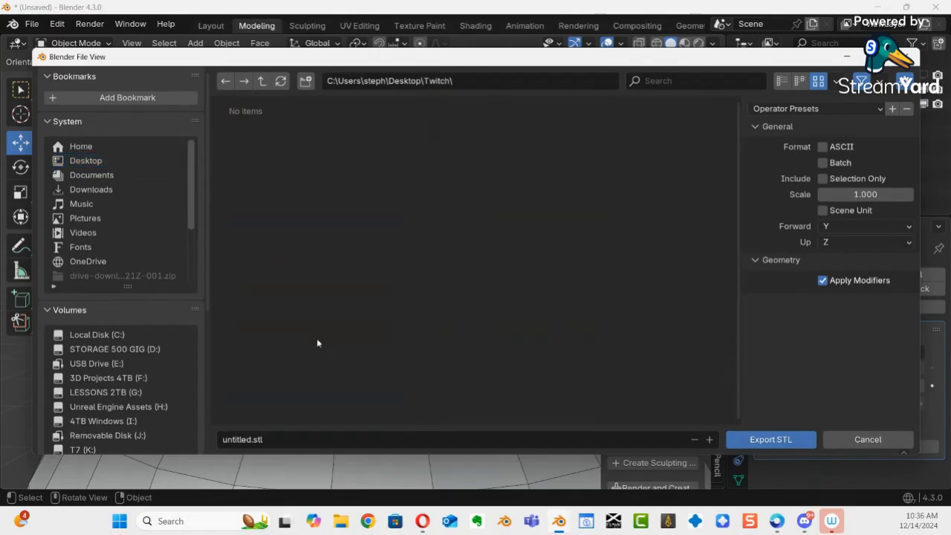
left_click(269, 443)
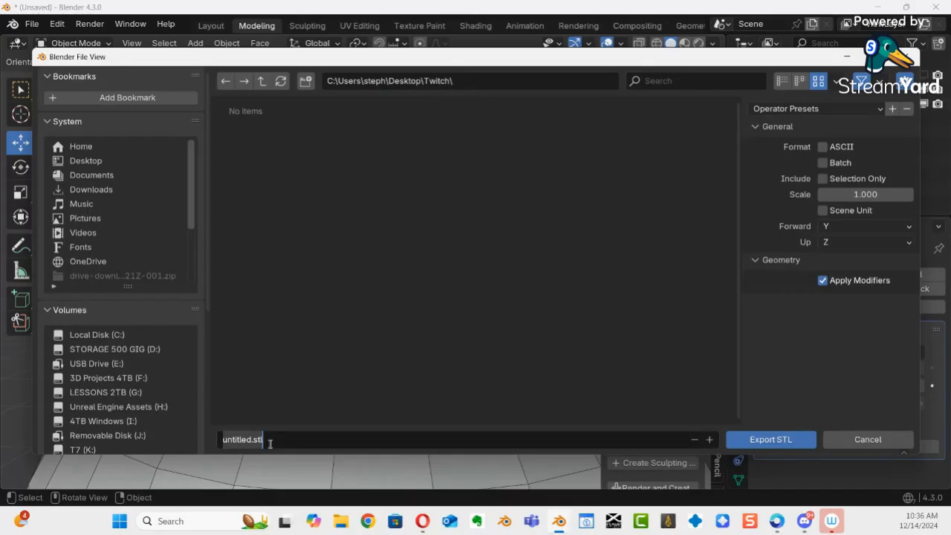
type("em")
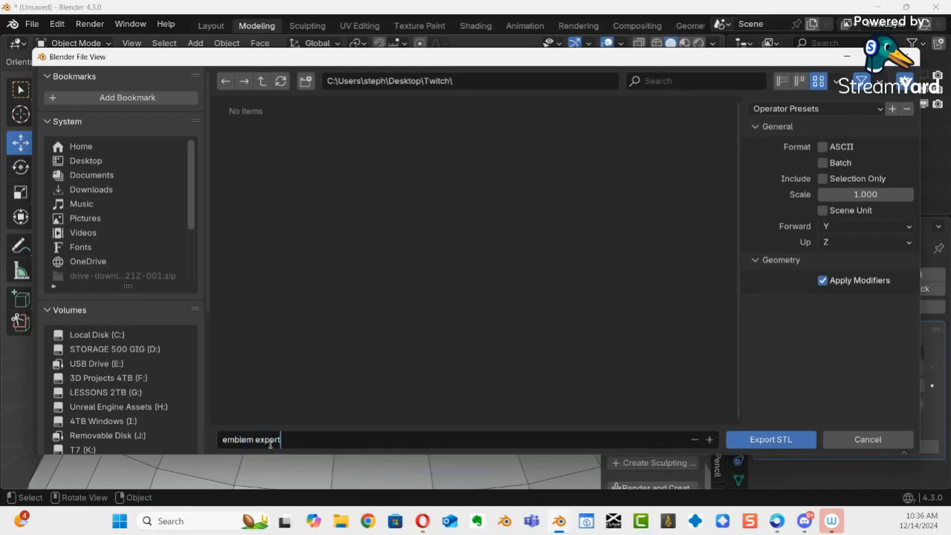
type("blem export")
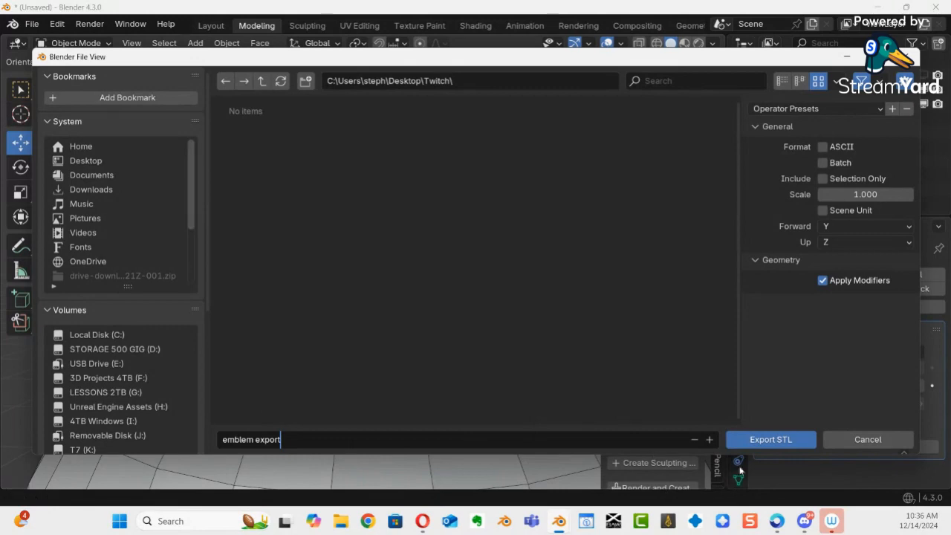
left_click(759, 439)
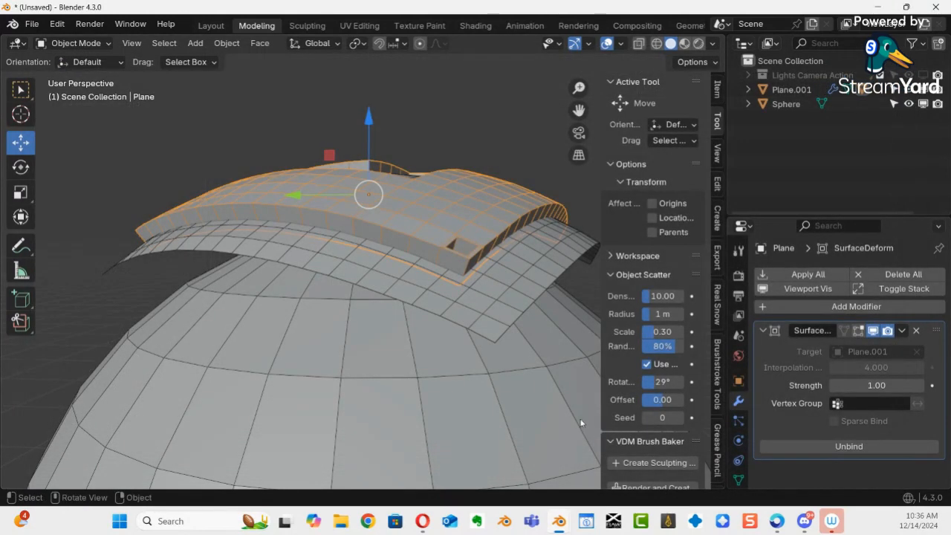
Step: Find CHITUBOX_Basic among the installed Windows applications and launch it
left_click(171, 521)
left_click(119, 521)
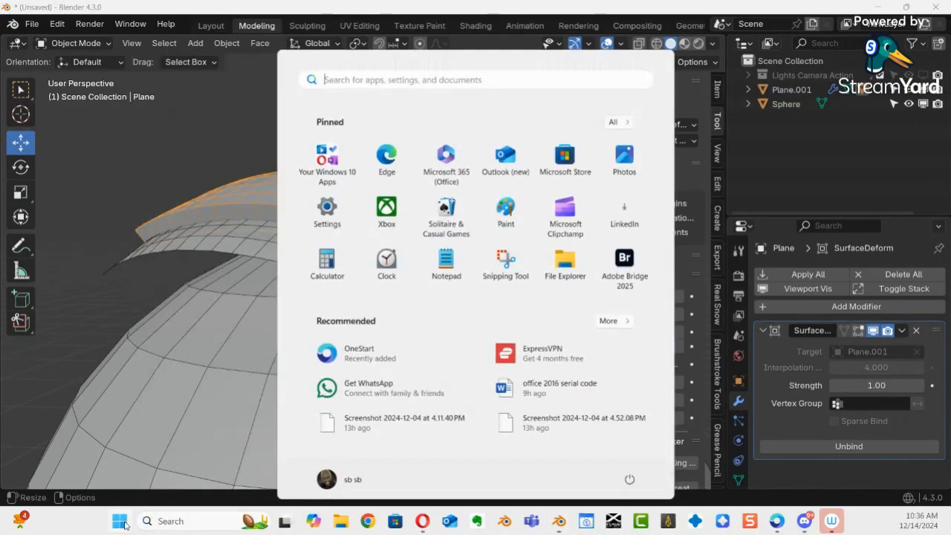
left_click(616, 121)
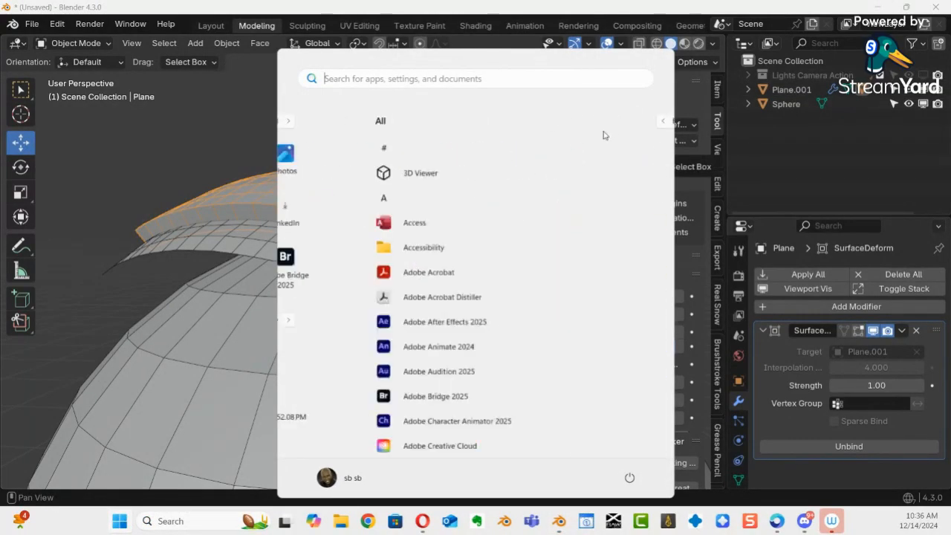
scroll(543, 212, "down", 10)
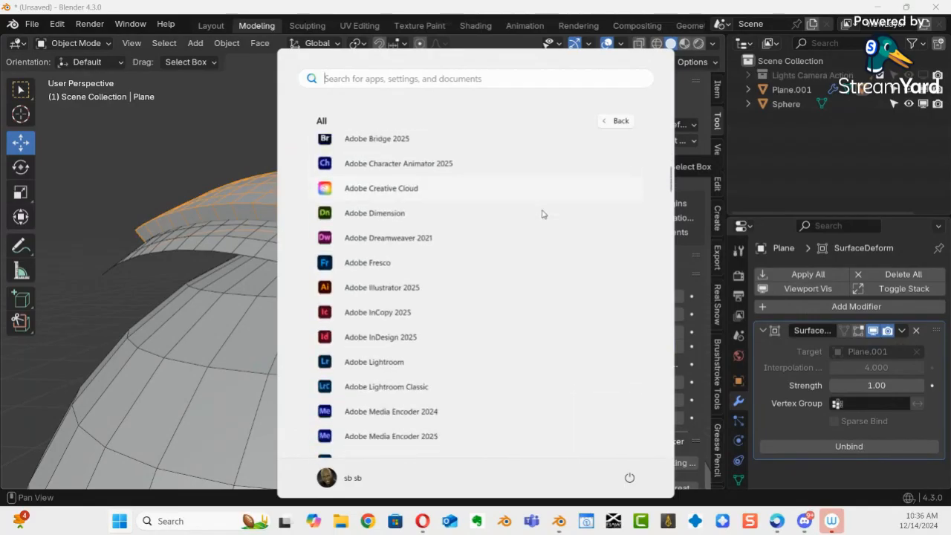
scroll(543, 215, "down", 5)
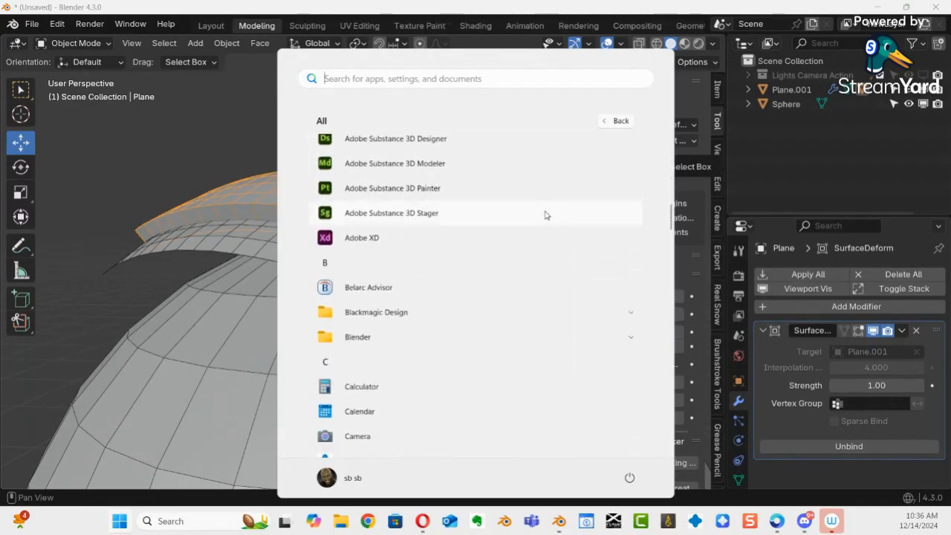
scroll(545, 215, "up", 5)
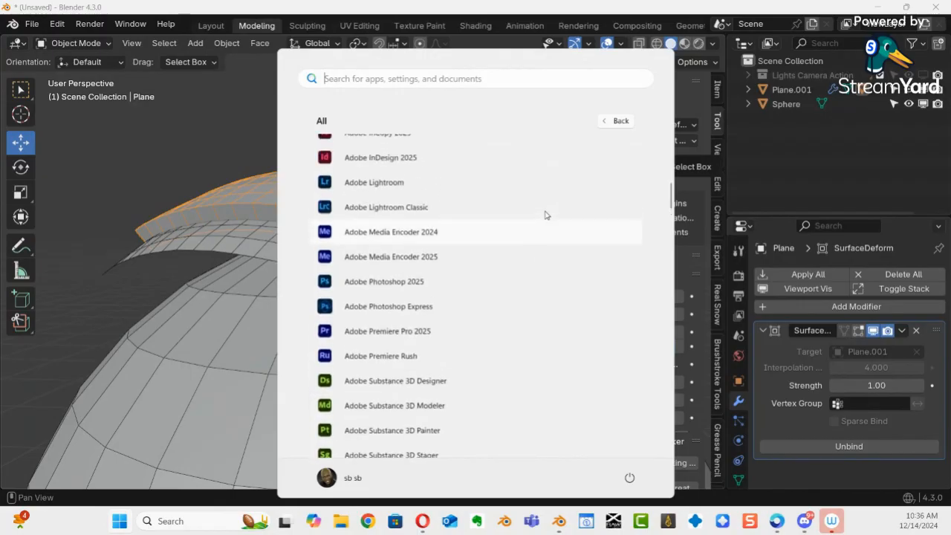
scroll(546, 214, "down", 10)
scroll(545, 214, "down", 5)
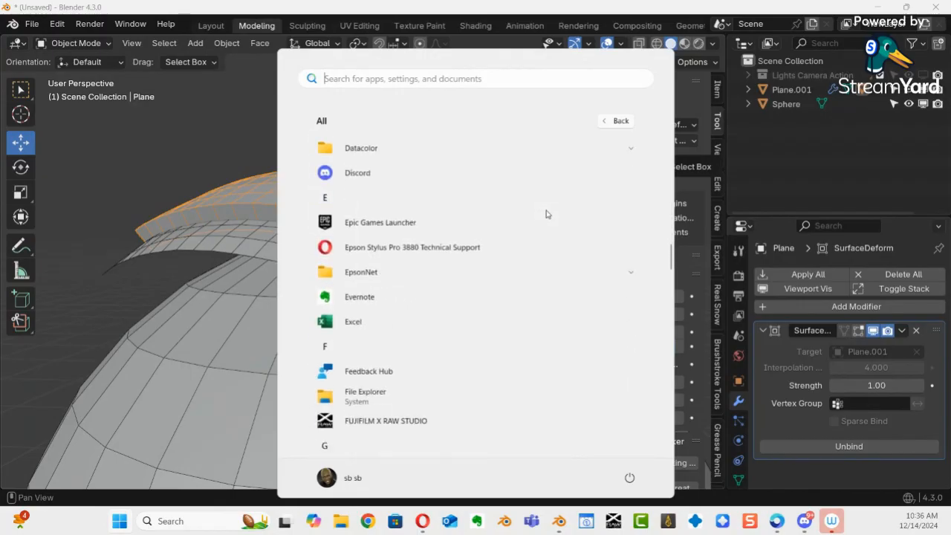
scroll(547, 213, "up", 3)
scroll(547, 212, "up", 3)
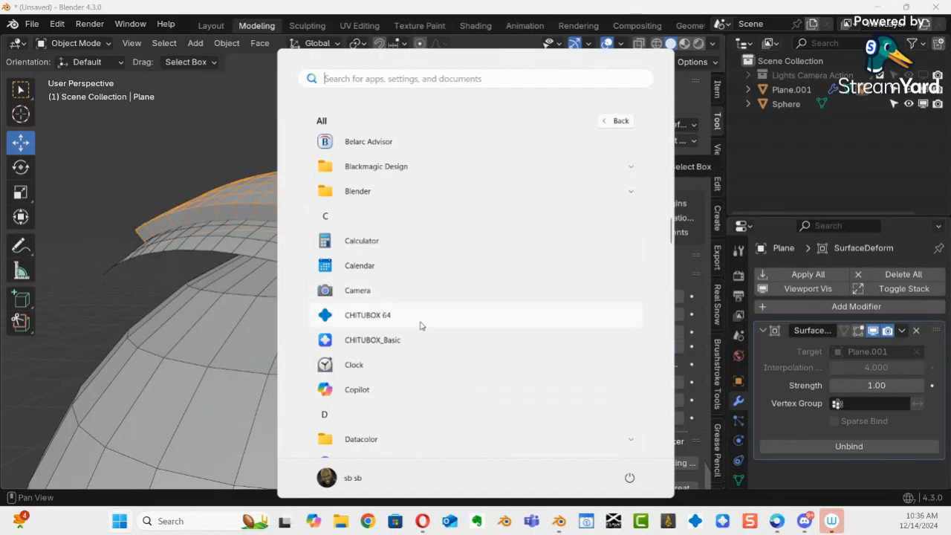
left_click(371, 342)
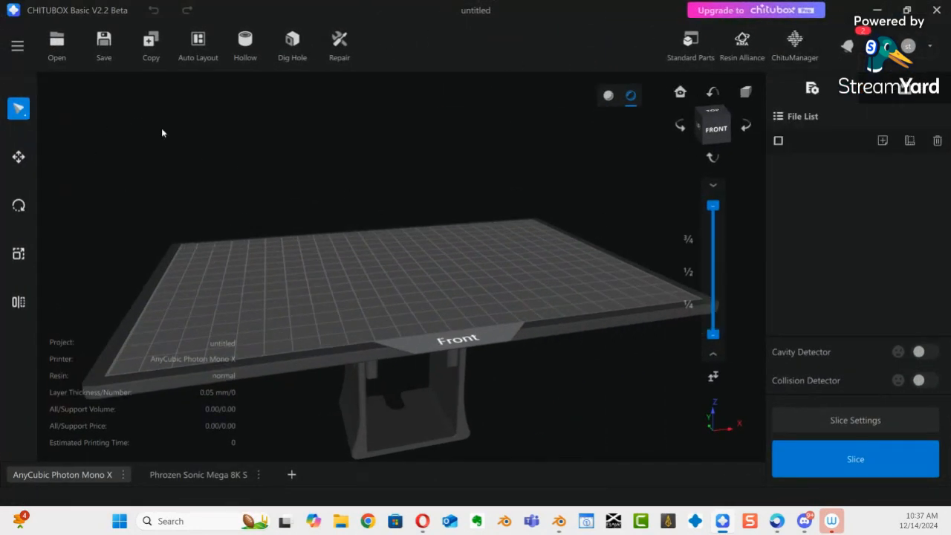
Step: Load the emblem export STL from the Desktop's Twitch folder and accept scaling it up for printing
left_click(57, 52)
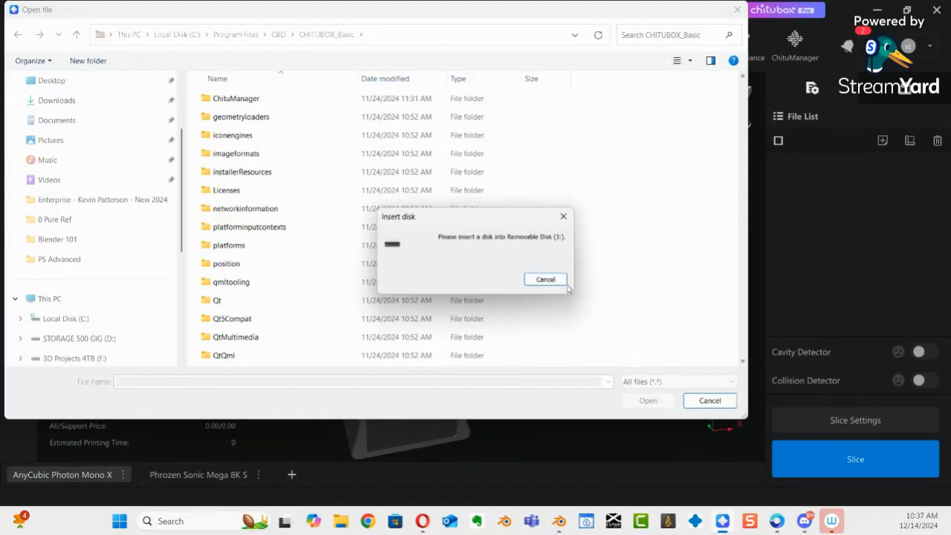
left_click(548, 280)
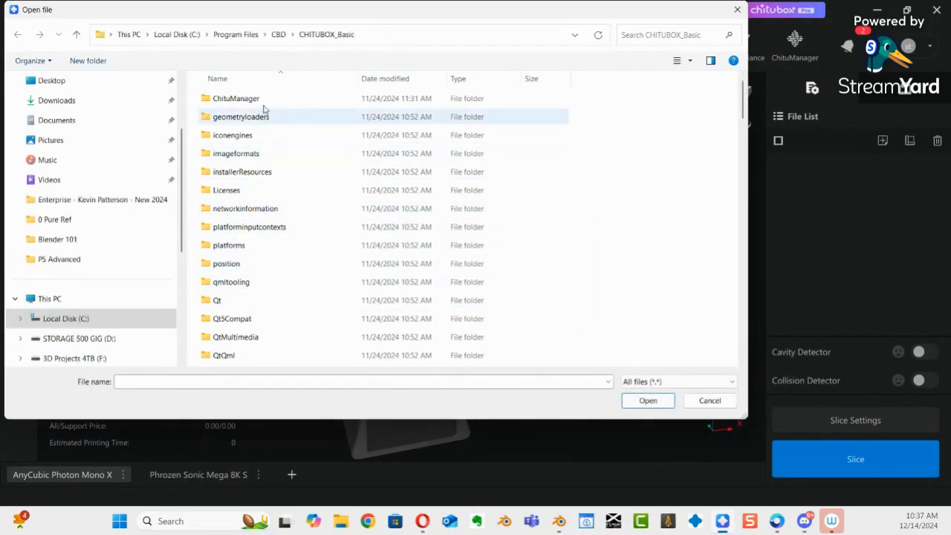
left_click(67, 83)
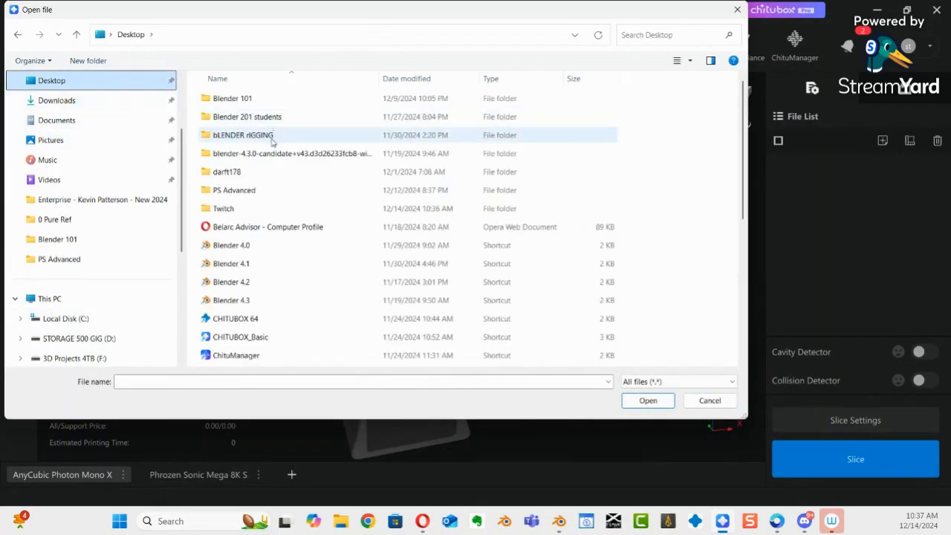
double_click(242, 209)
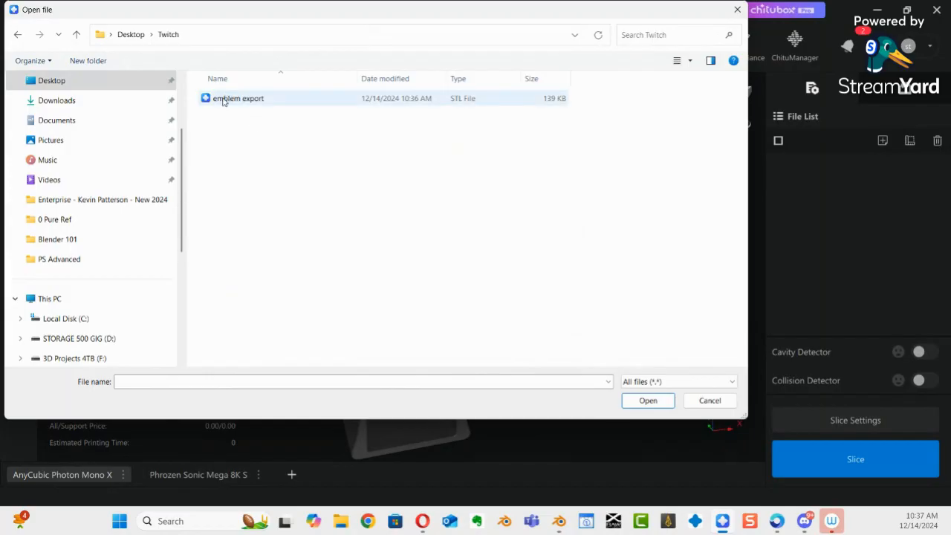
left_click(223, 102)
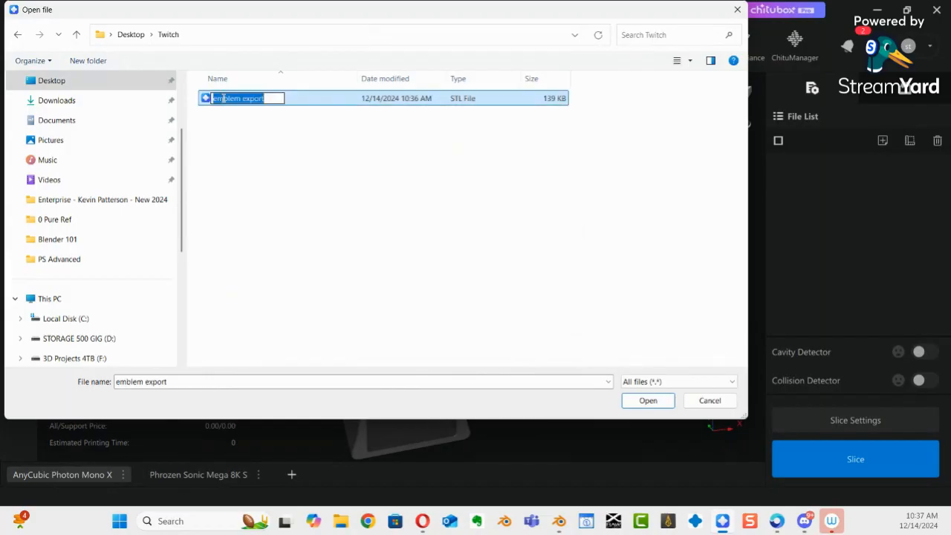
double_click(223, 102)
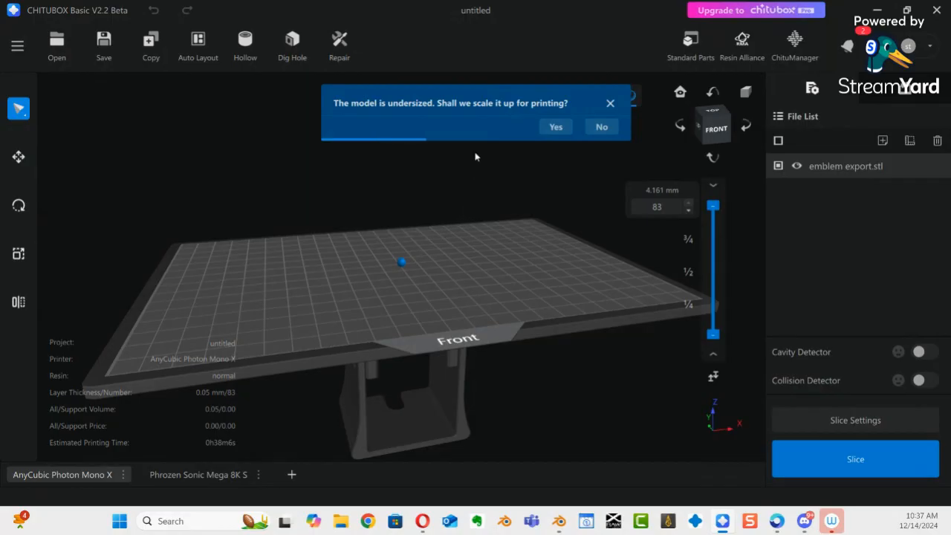
left_click(557, 127)
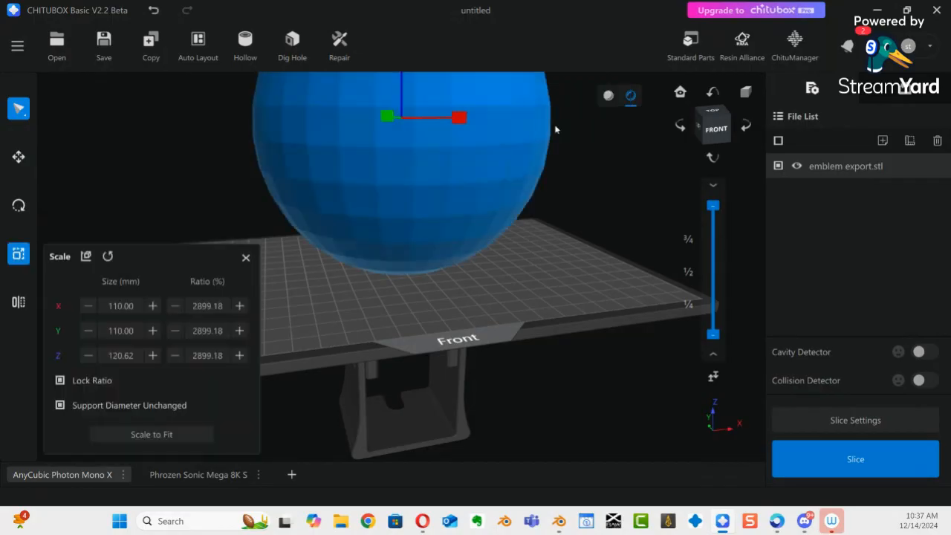
Step: Inspect the imported sphere and plate from another angle and delete the model from the build plate
scroll(594, 203, "down", 6)
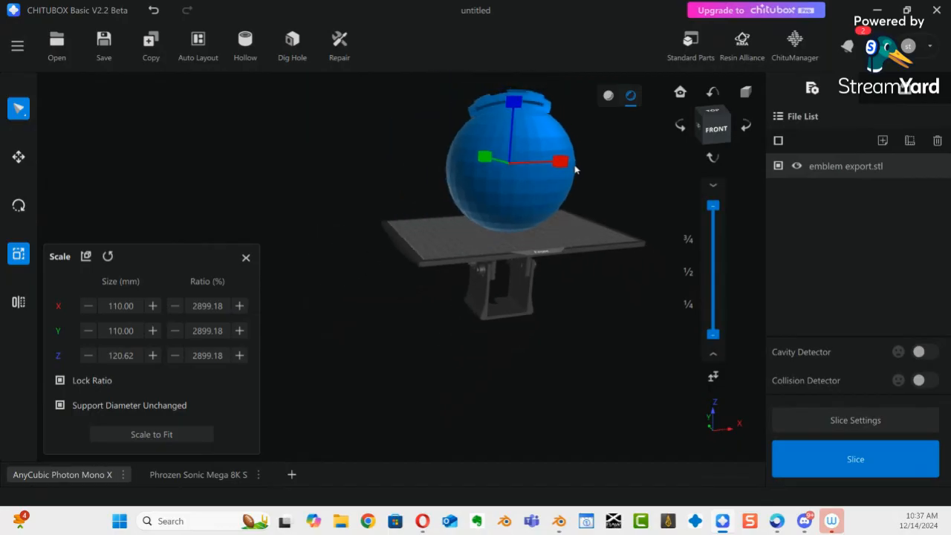
left_click(595, 133)
middle_click_drag(596, 133, 502, 411)
right_click_drag(590, 226, 581, 206)
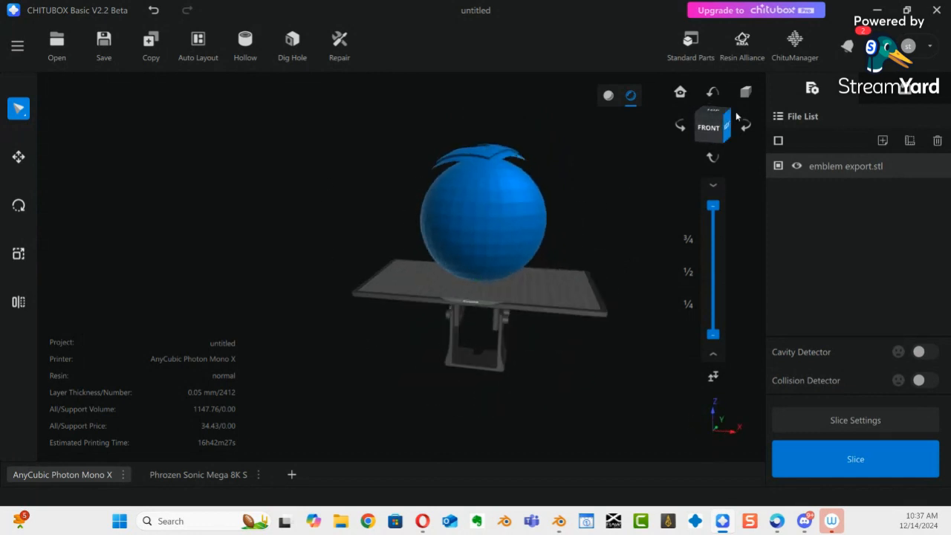
left_click(846, 46)
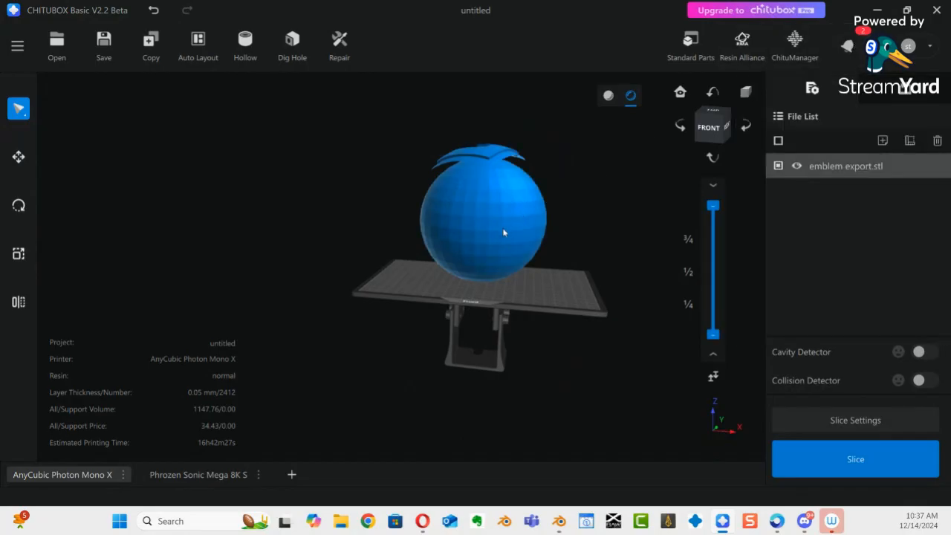
key("Delete")
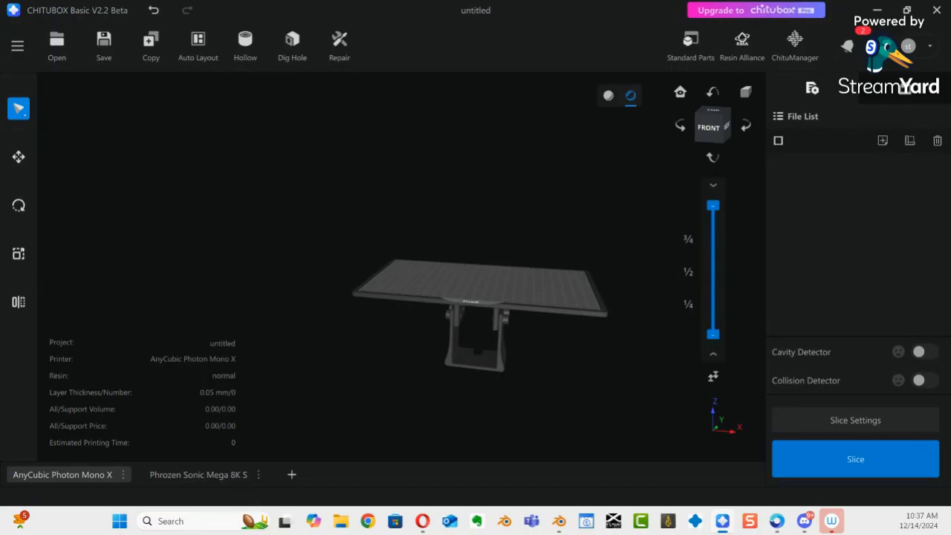
Step: Switch back to Blender and export only the selected curved plate as STL, overwriting emblem export.stl in the Twitch folder
key("alt+Tab")
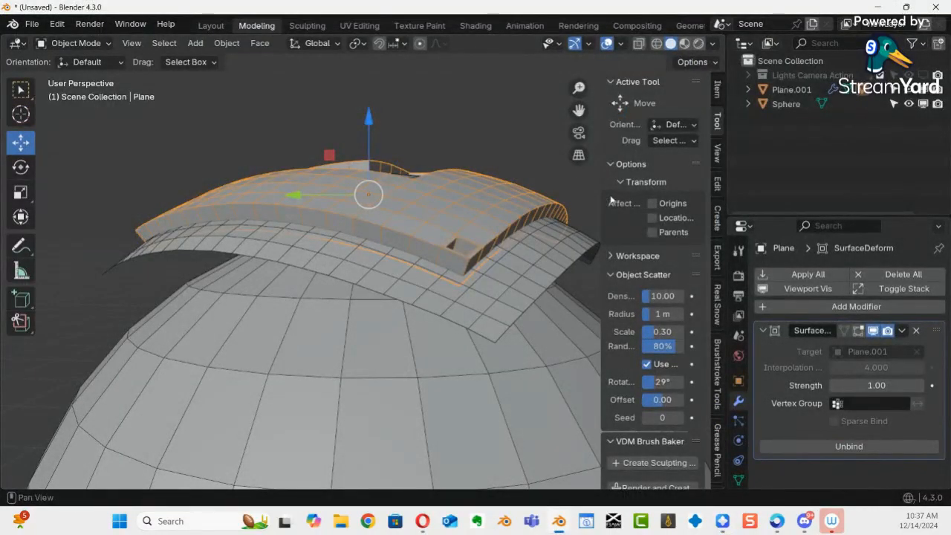
left_click(504, 150)
left_click(411, 230)
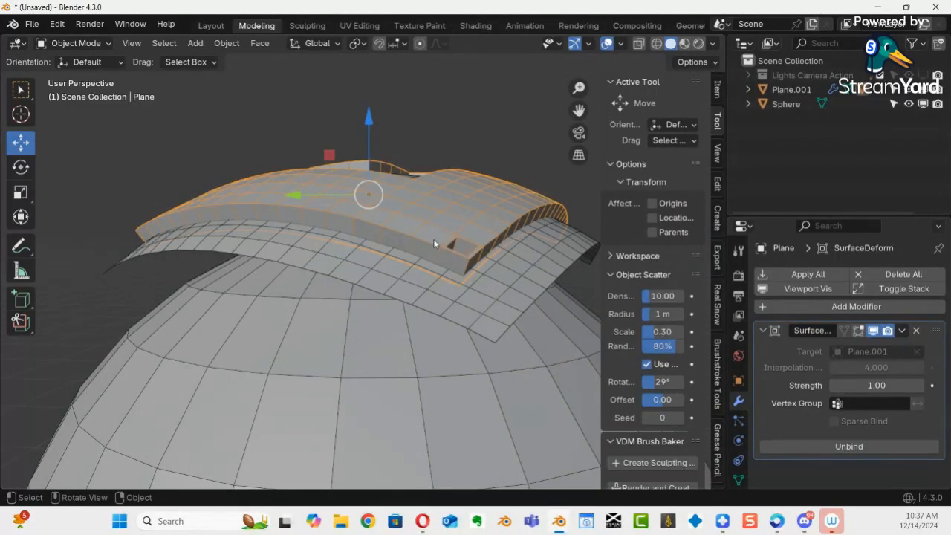
left_click(32, 24)
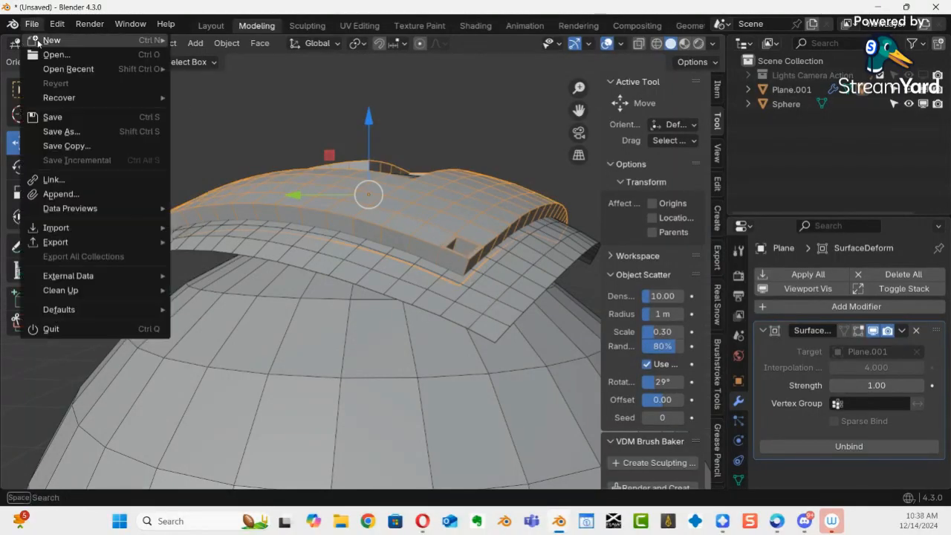
mouse_move(86, 237)
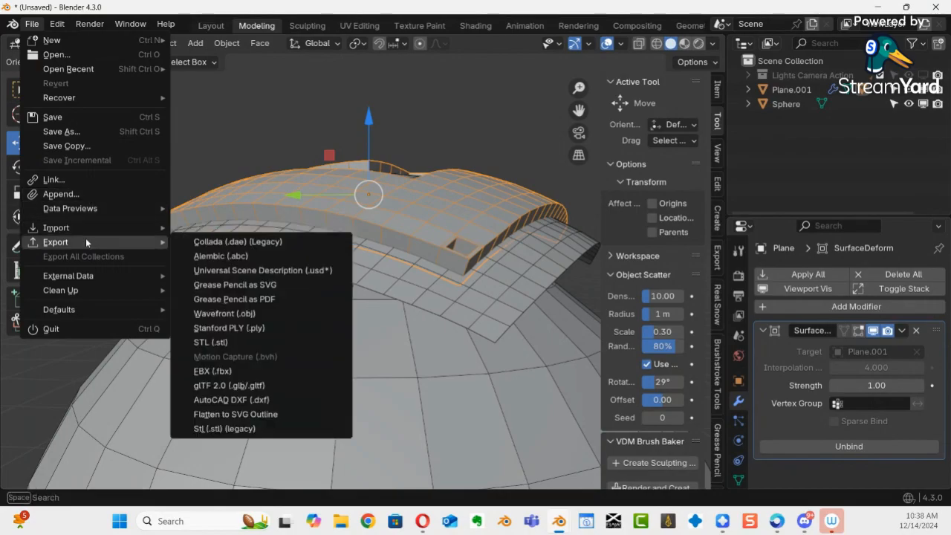
left_click(271, 340)
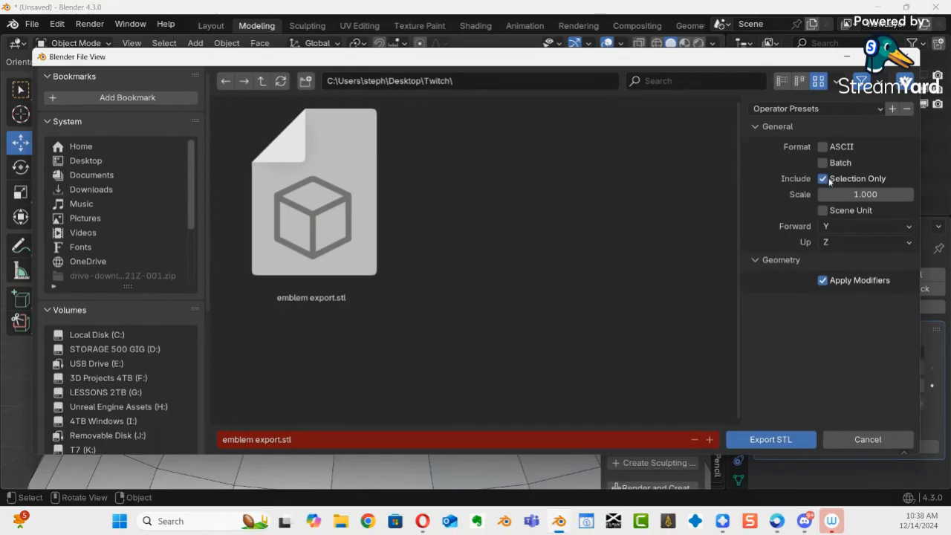
left_click_drag(651, 63, 557, 453)
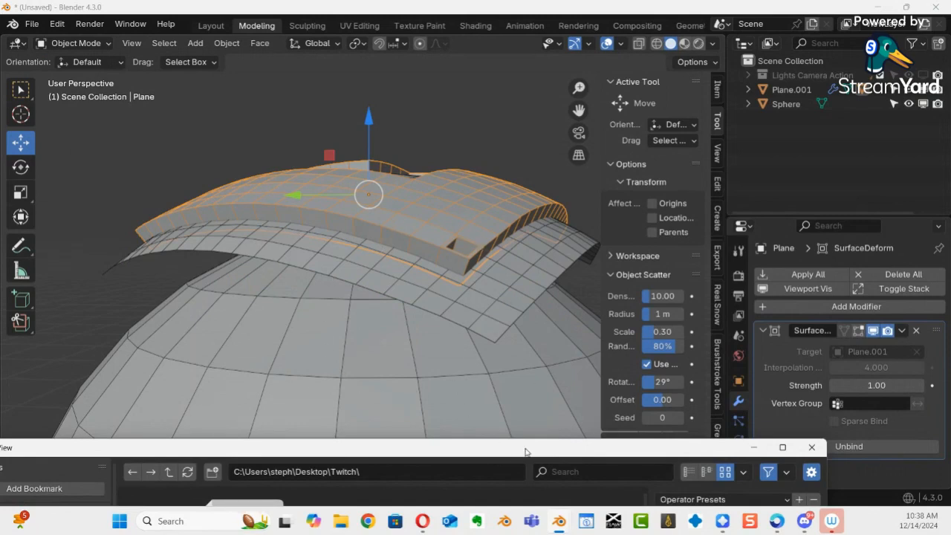
left_click_drag(525, 451, 612, 50)
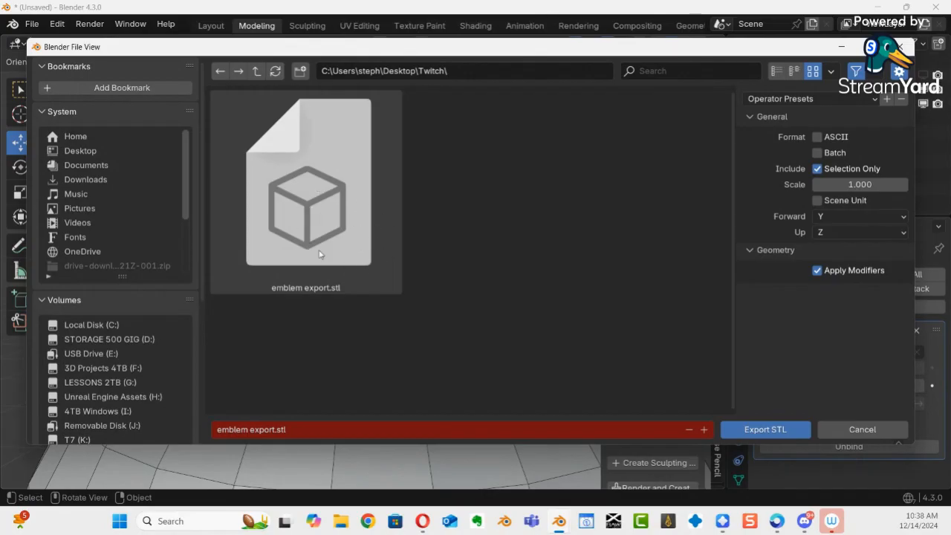
double_click(325, 228)
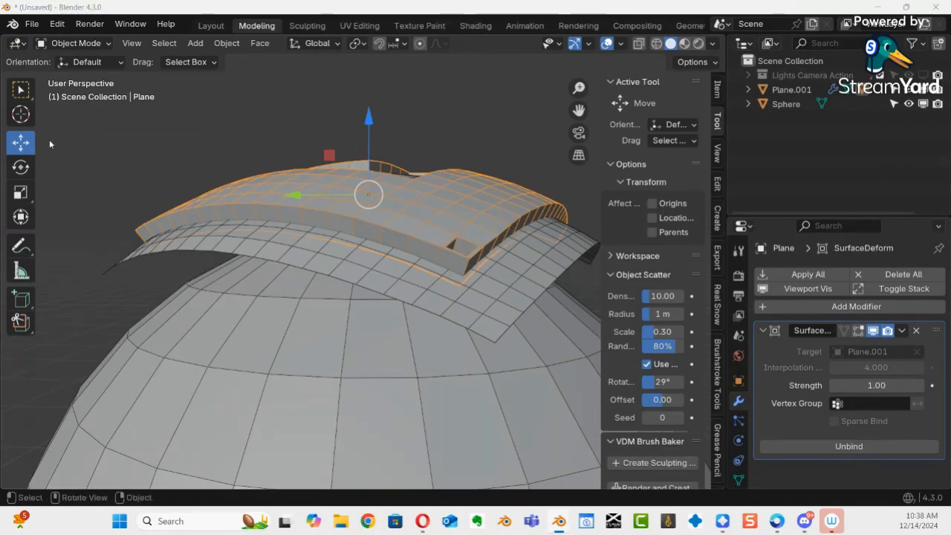
Step: Switch to CHITUBOX Basic and load the re-exported emblem export STL from the Twitch folder
key("alt+Tab")
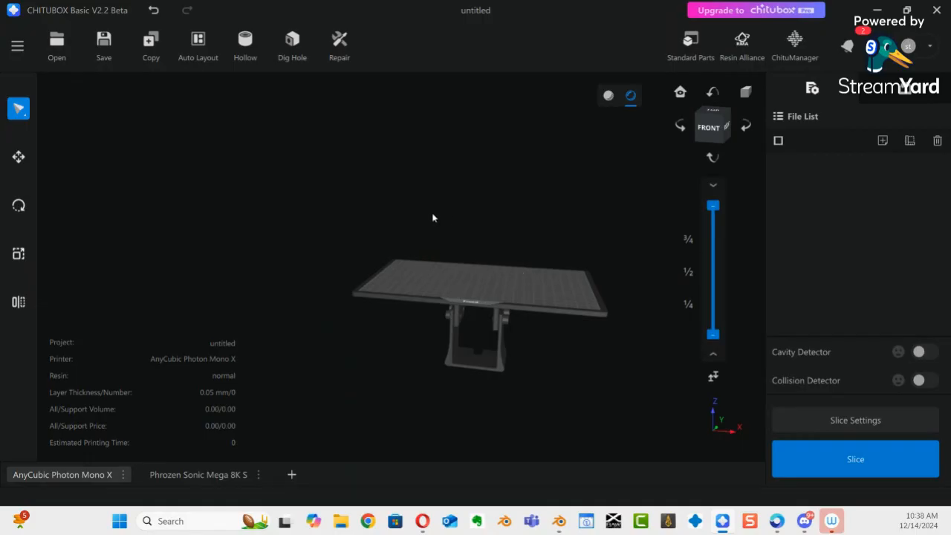
left_click(57, 46)
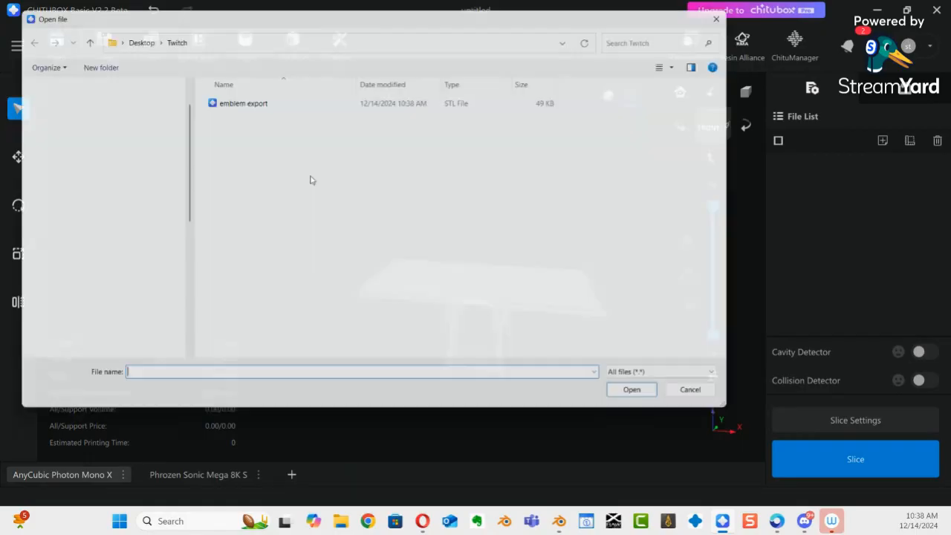
left_click(235, 99)
double_click(234, 99)
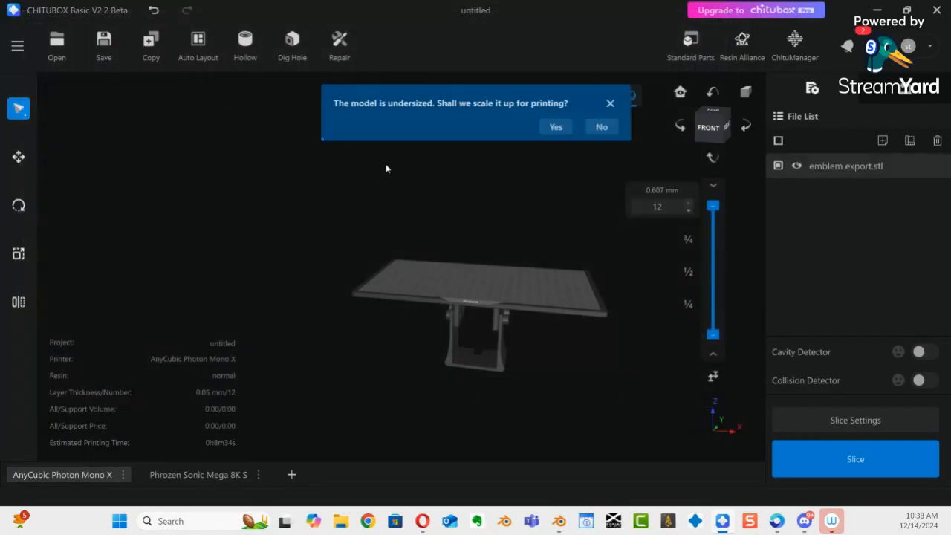
Step: Accept scaling up the re-imported plate for printing and inspect its curved surface and cut-outs from above
left_click(567, 128)
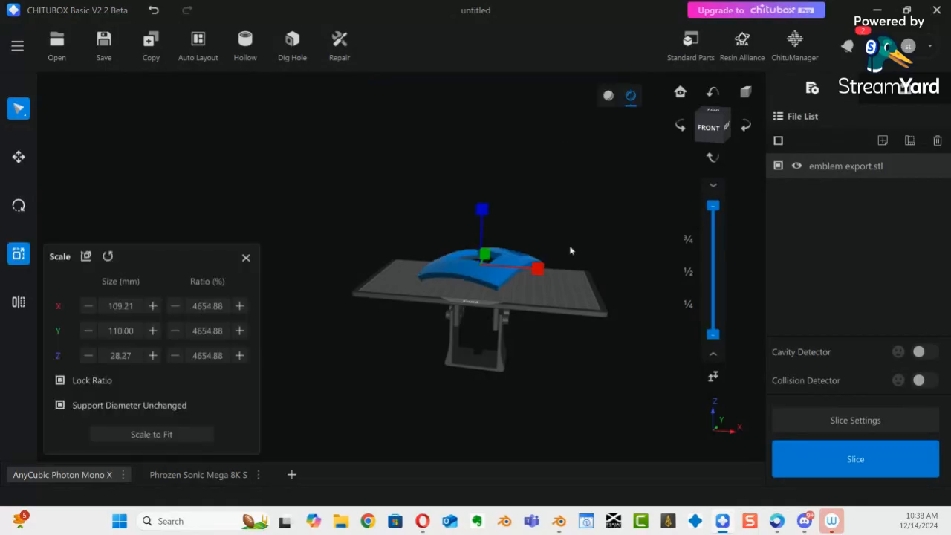
left_click(512, 237)
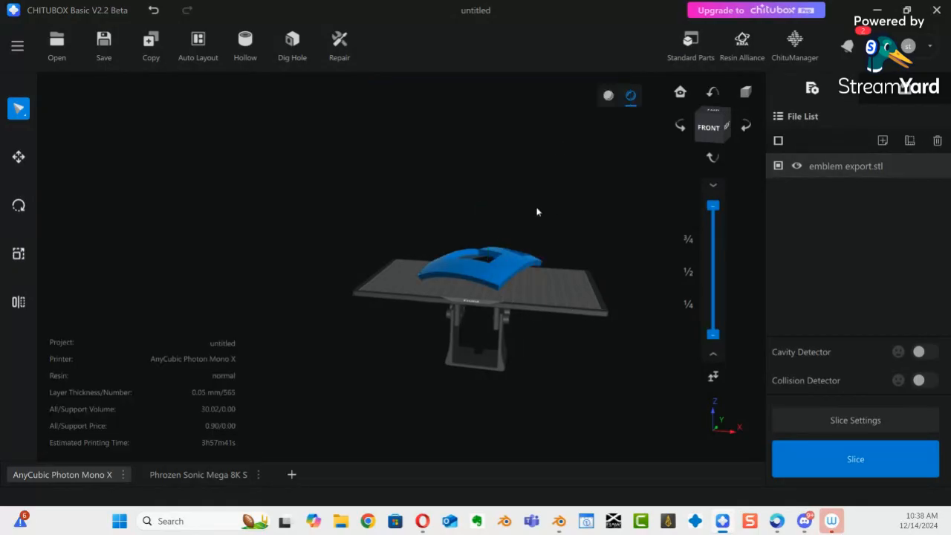
scroll(538, 272, "up", 3)
scroll(540, 270, "up", 5)
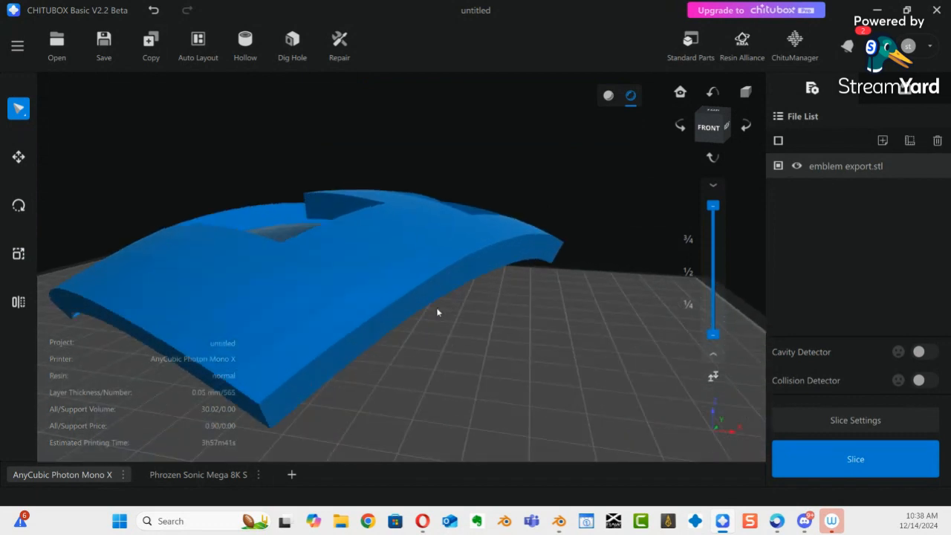
right_click_drag(473, 361, 584, 429)
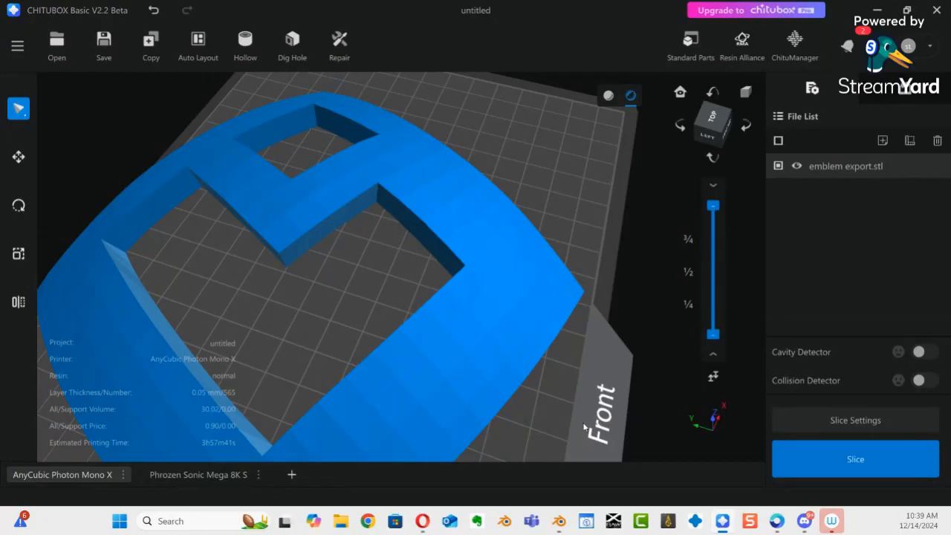
right_click_drag(584, 429, 585, 430)
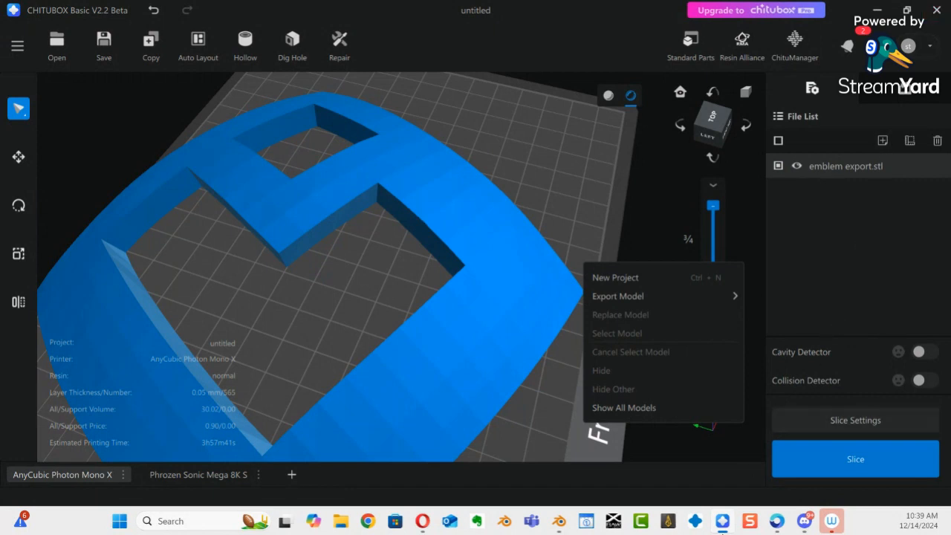
Step: Close CHITUBOX and confirm quitting to return to Blender
right_click(728, 528)
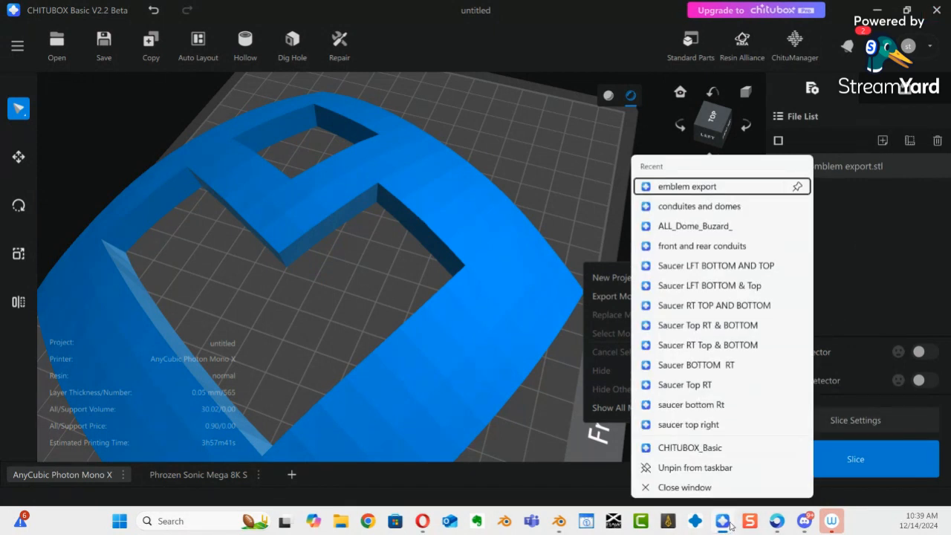
left_click(685, 487)
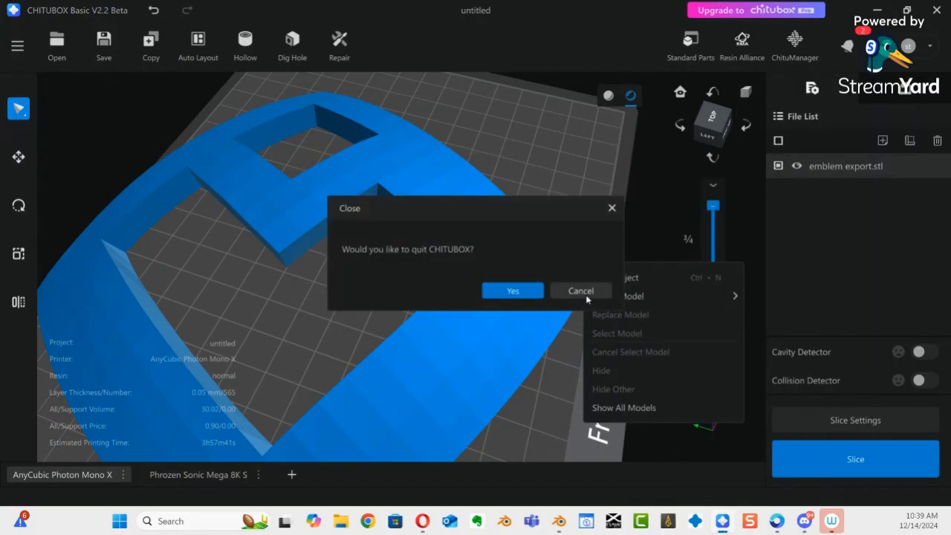
left_click(513, 291)
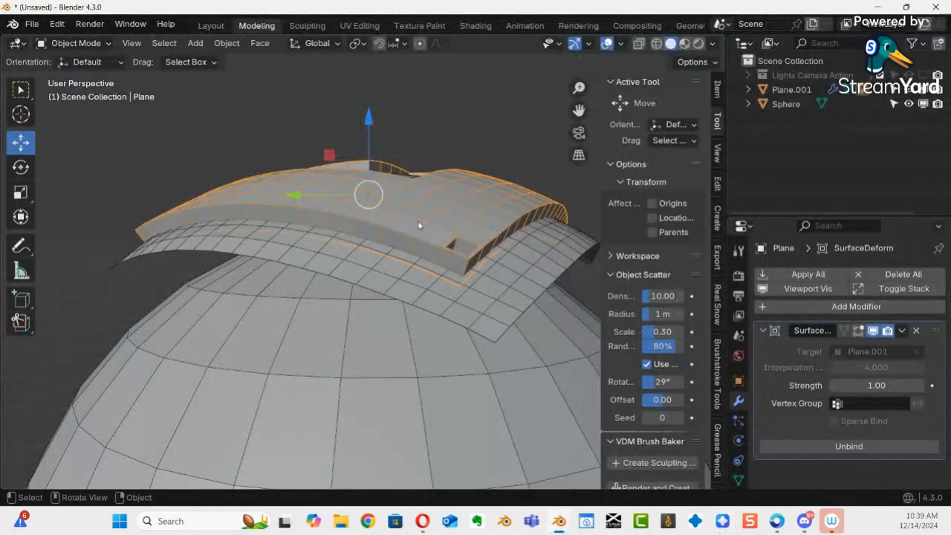
mouse_move(383, 236)
middle_mouse_down()
mouse_move(411, 205)
mouse_move(390, 262)
mouse_move(331, 347)
mouse_move(368, 237)
middle_mouse_up()
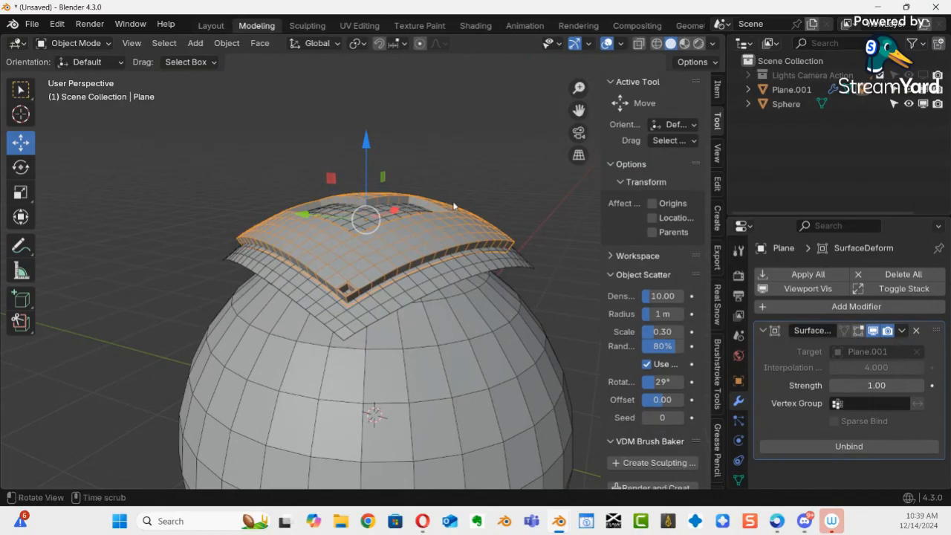
middle_click_drag(487, 258, 502, 339)
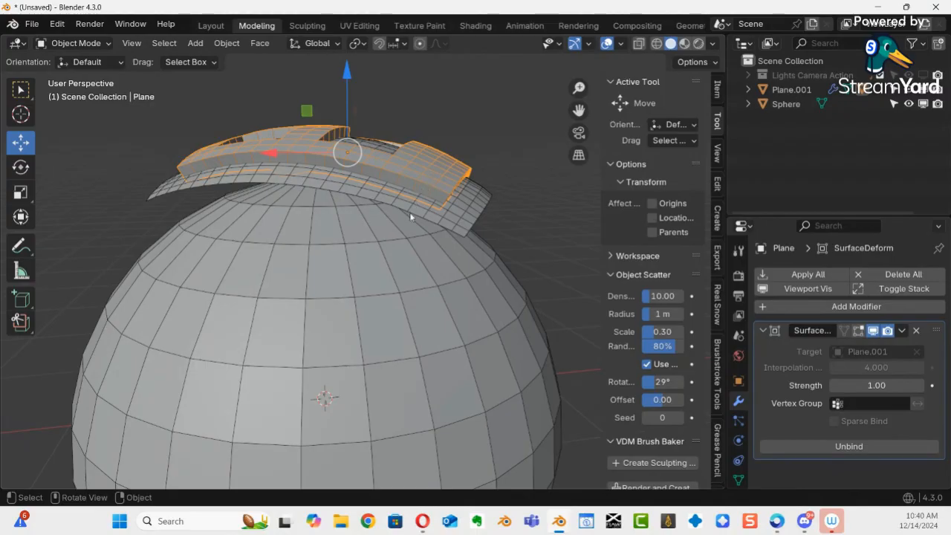
middle_click_drag(442, 243, 243, 391, "shift")
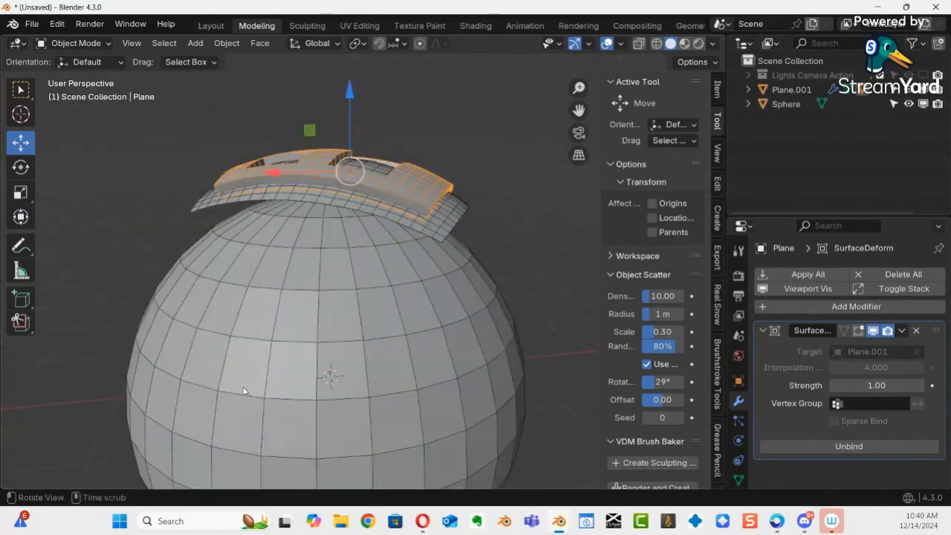
middle_click_drag(354, 353, 291, 327)
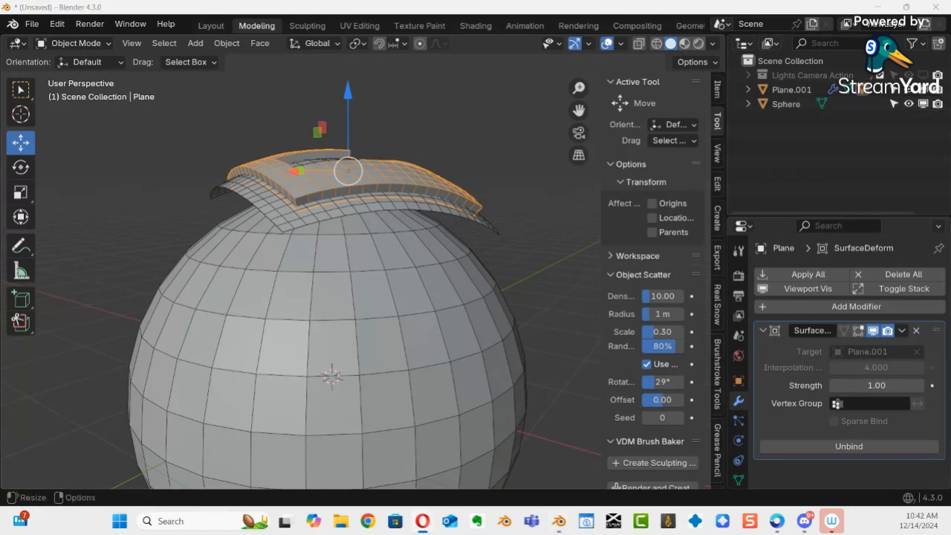
Step: Switch to the Opera browser, search the web for chat gpt, and open ChatGPT through OpenAI's Introducing ChatGPT page
left_click_drag(326, 75, 273, 43)
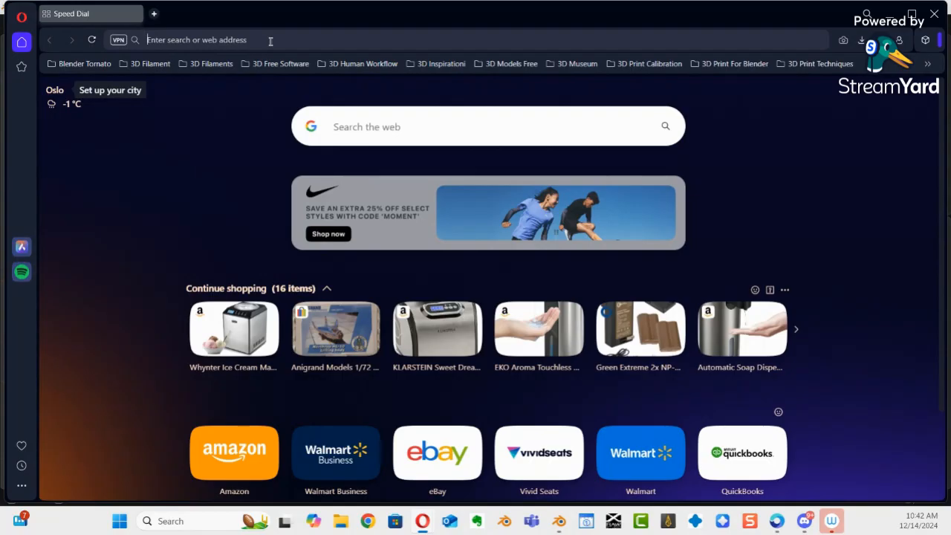
type("chat ")
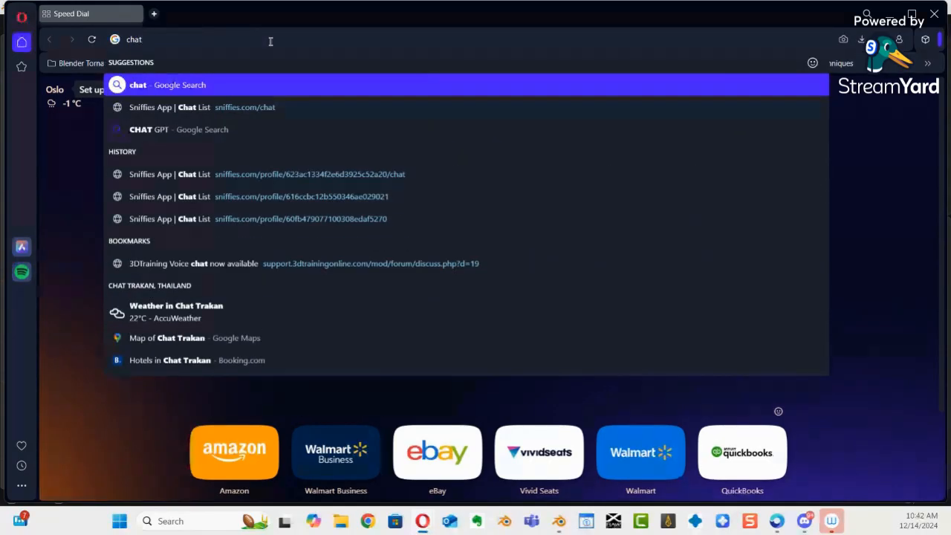
type("gpt")
key("Return")
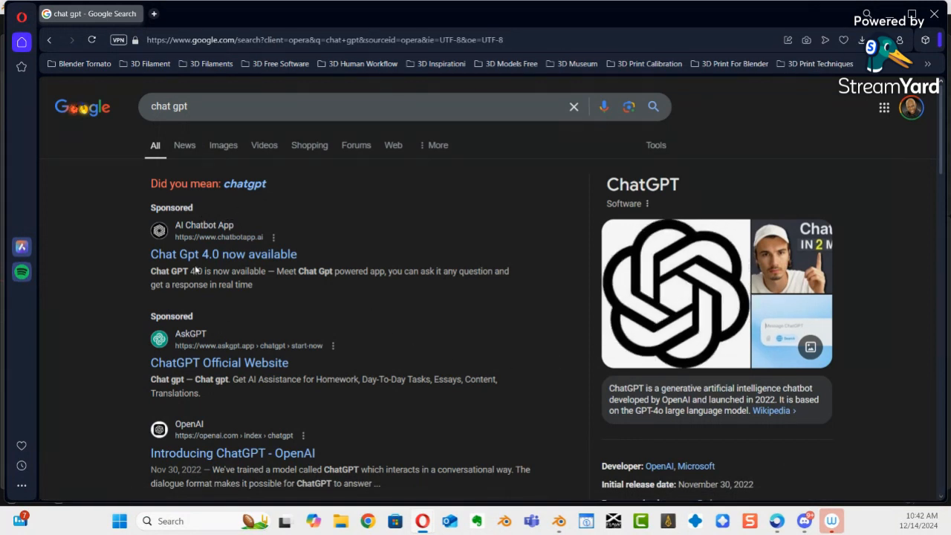
left_click(245, 184)
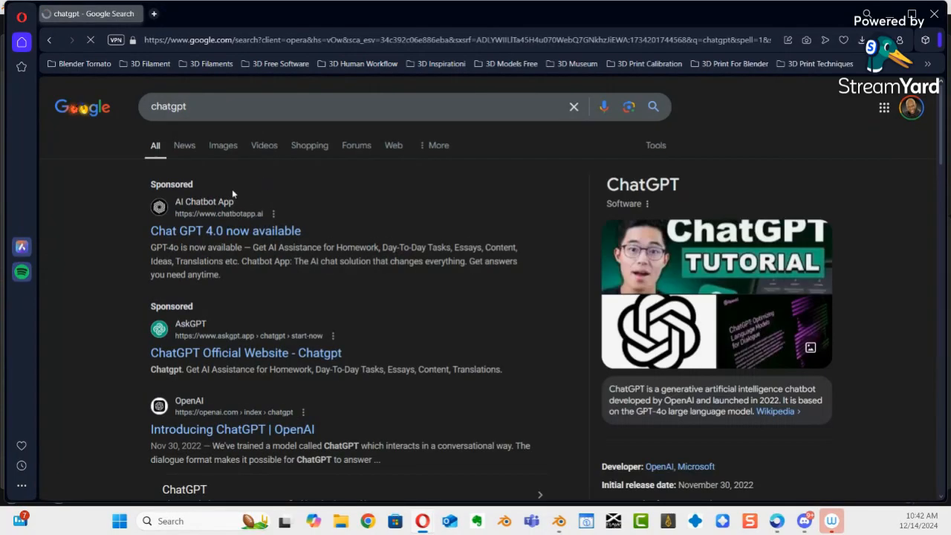
left_click(253, 428)
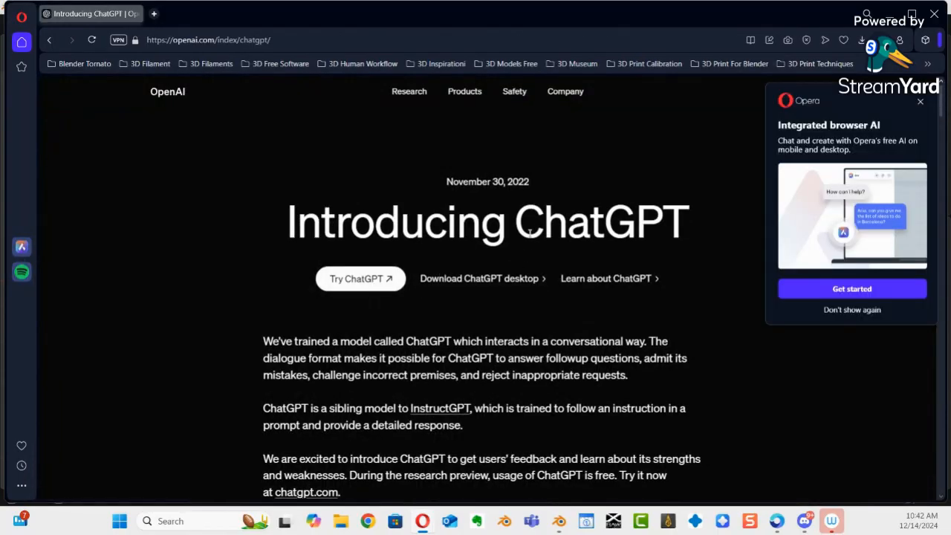
left_click(364, 281)
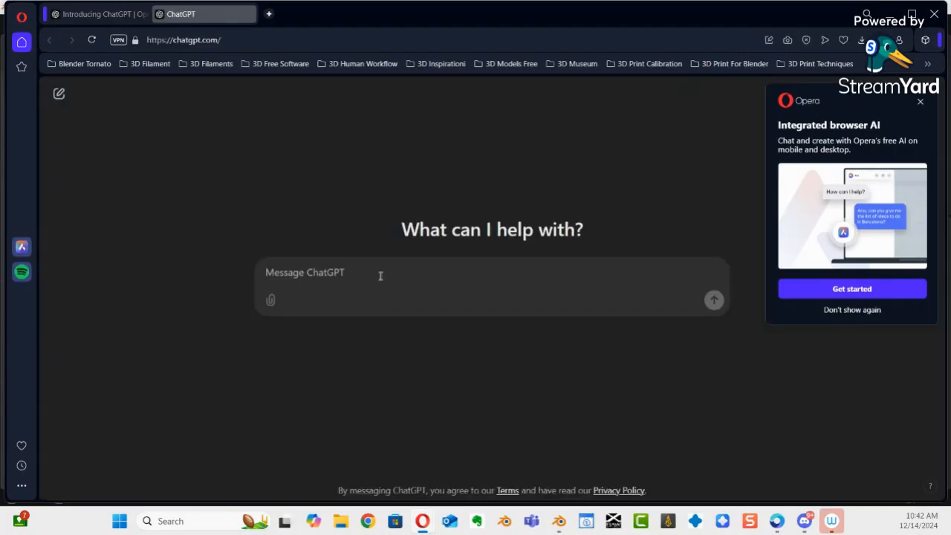
Step: Try to get a "photo of a single blade of grass" from ChatGPT, regenerating the response once
type("photo")
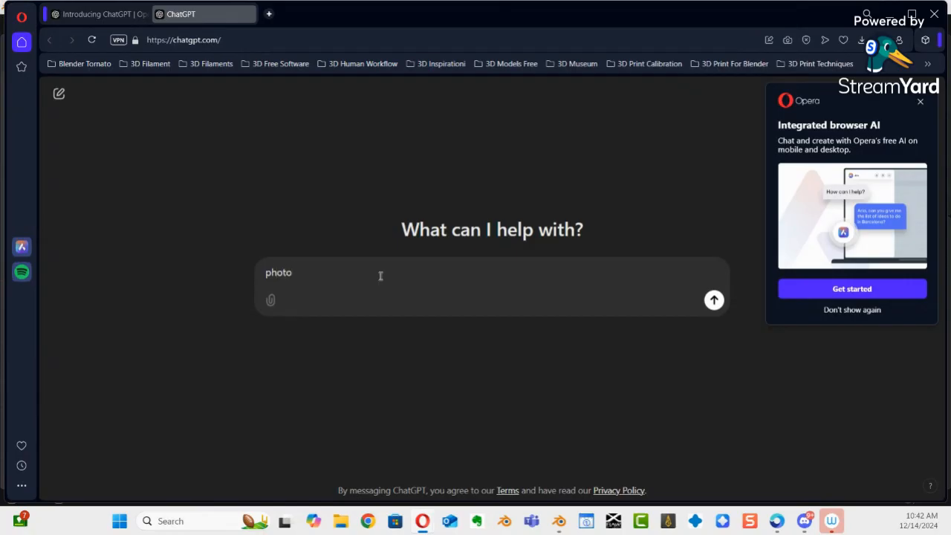
type(" of a single blade of grass")
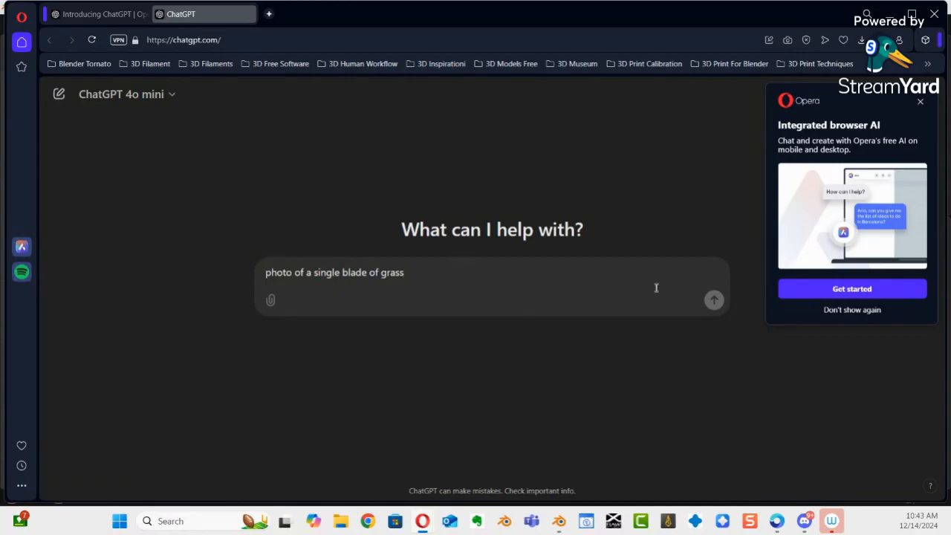
left_click(695, 302)
key("Return")
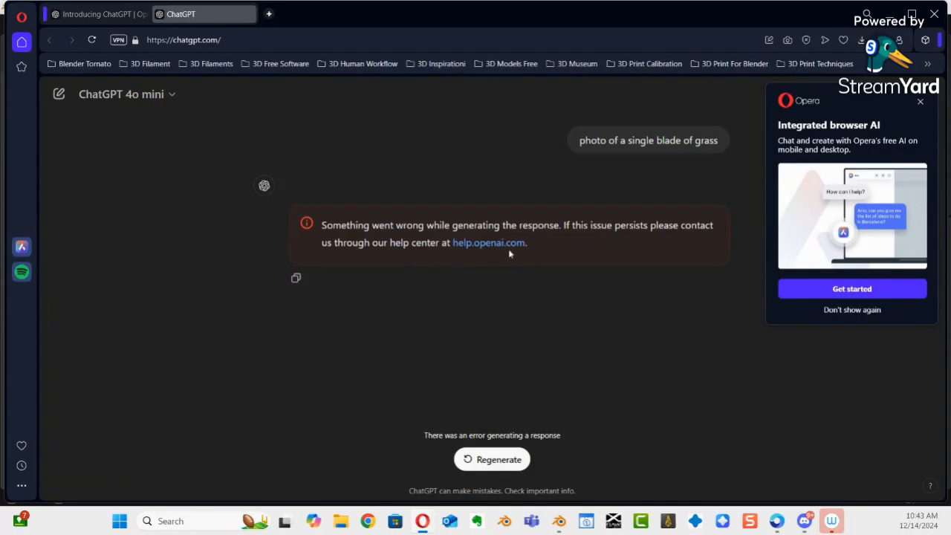
left_click(484, 459)
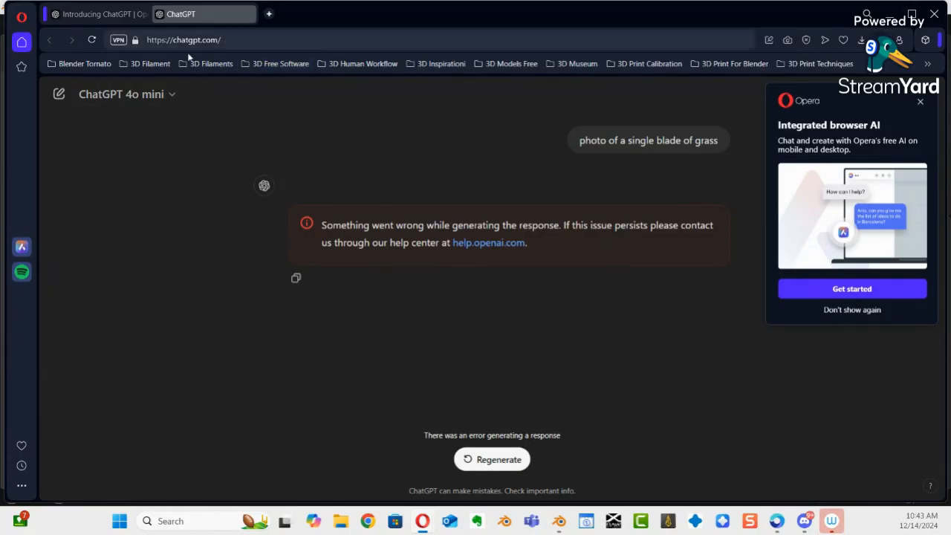
Step: Search the web for an image of a single blade of grass
left_click(239, 43)
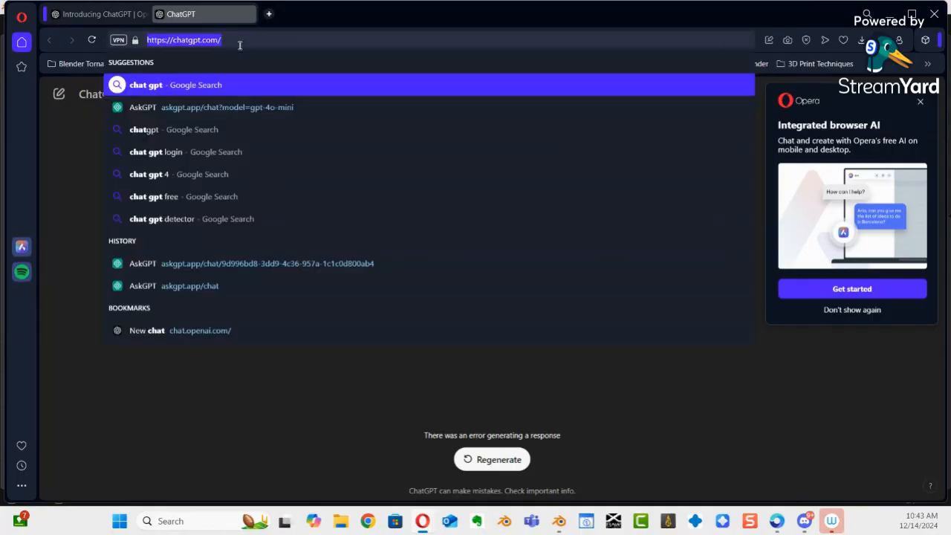
type("image okf a s")
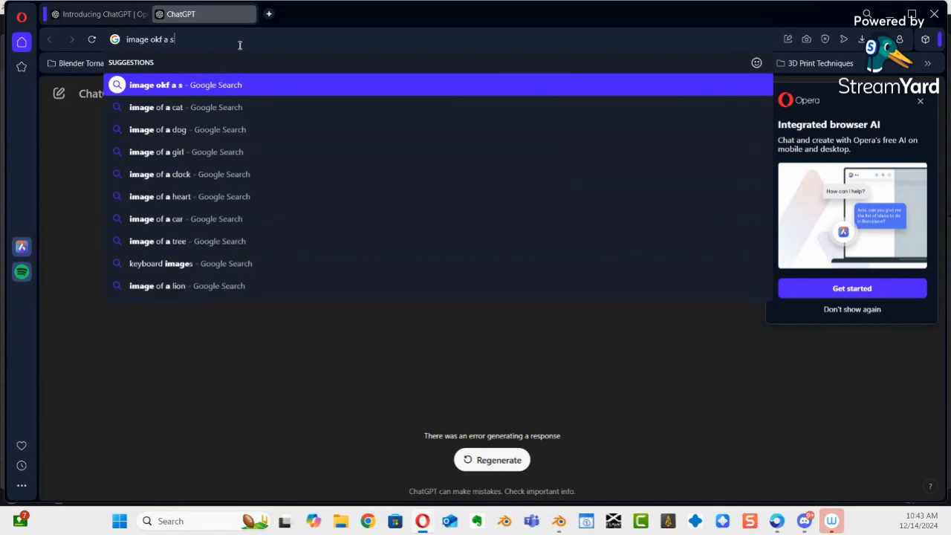
type("ingle b")
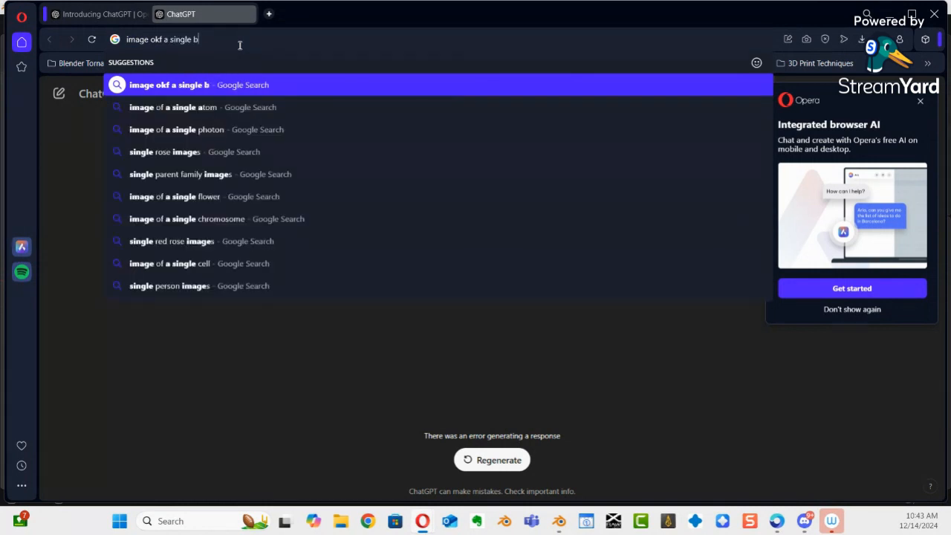
type("lade of grasds")
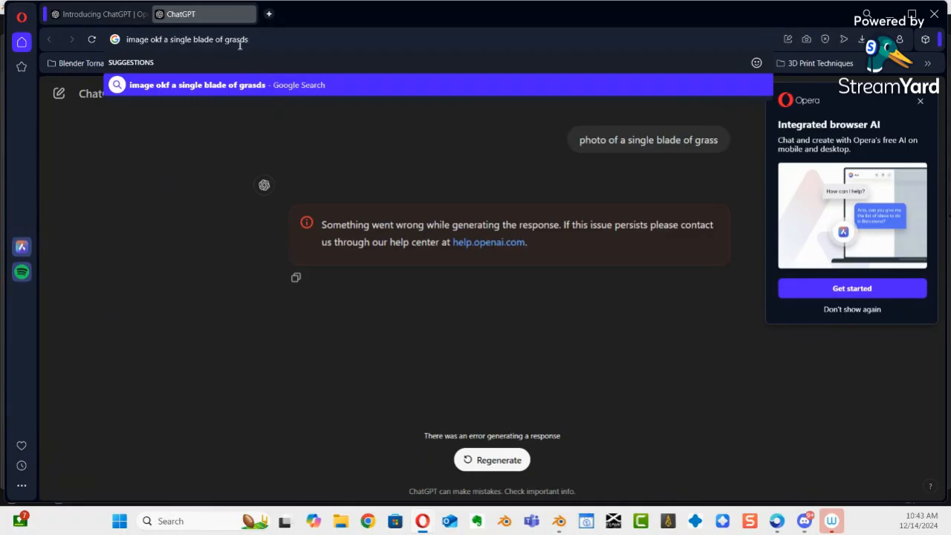
key("BackSpace")
key("BackSpace")
type("ss")
key("Return")
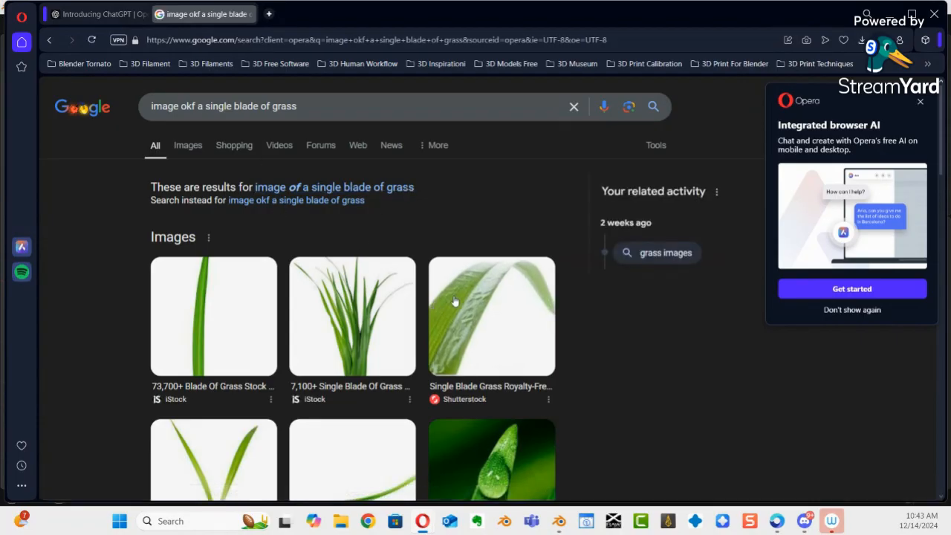
Step: Preview the Adobe Stock image of two joined grass blades and dismiss the browser AI promotion covering it
scroll(445, 302, "down", 3)
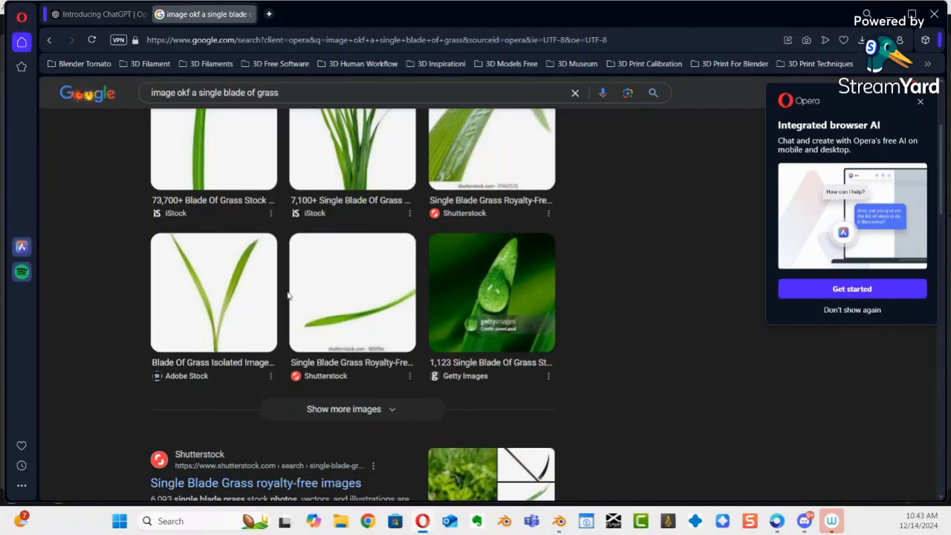
scroll(370, 204, "up", 2)
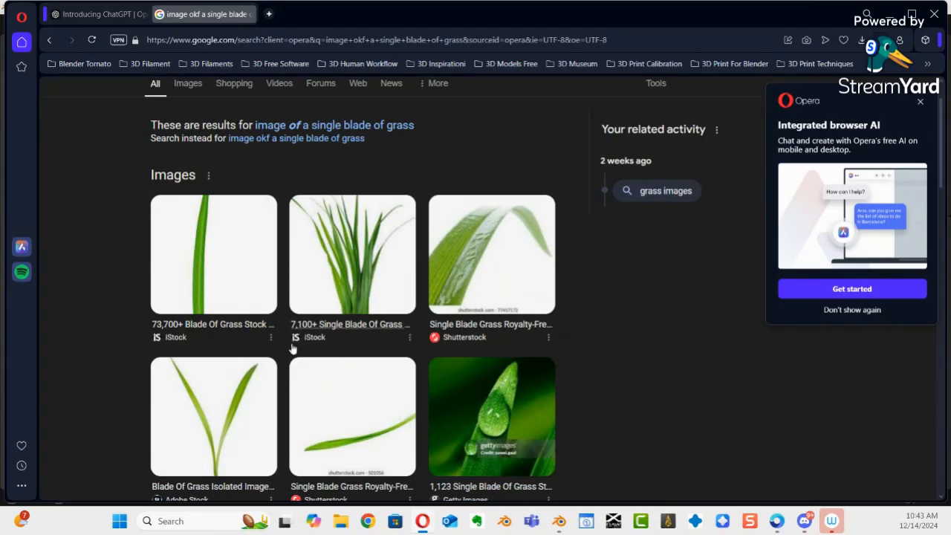
left_click(231, 413)
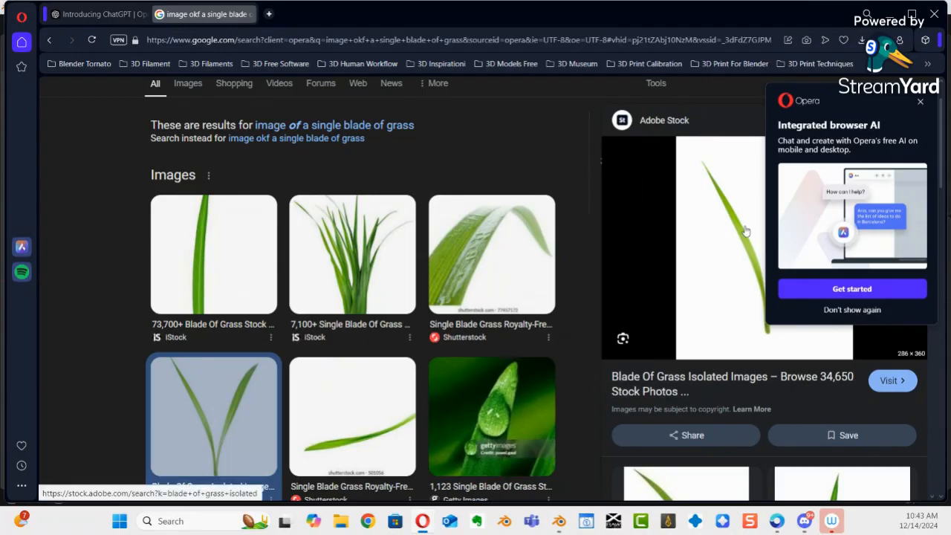
left_click(919, 102)
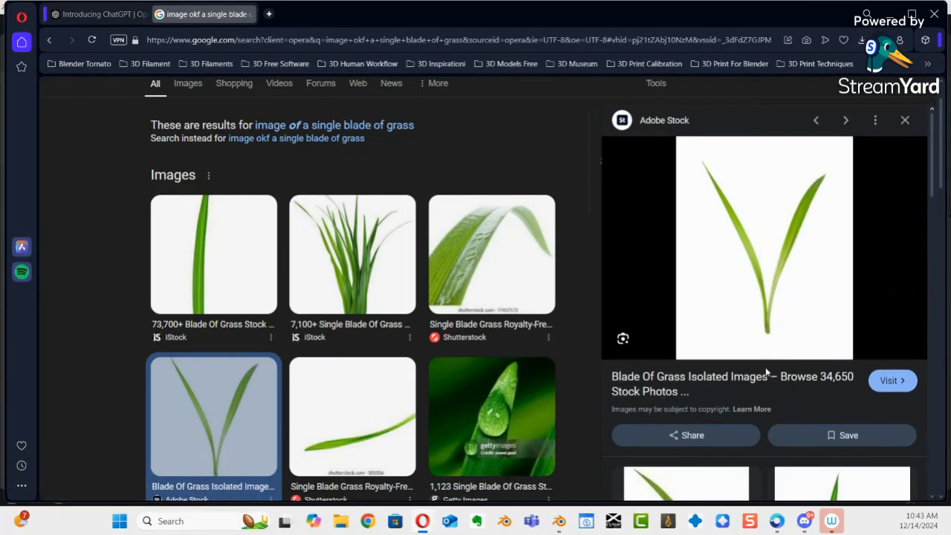
Step: Start saving the previewed Adobe Stock grass image and choose the Twitch folder on the desktop as its destination
right_click(786, 248)
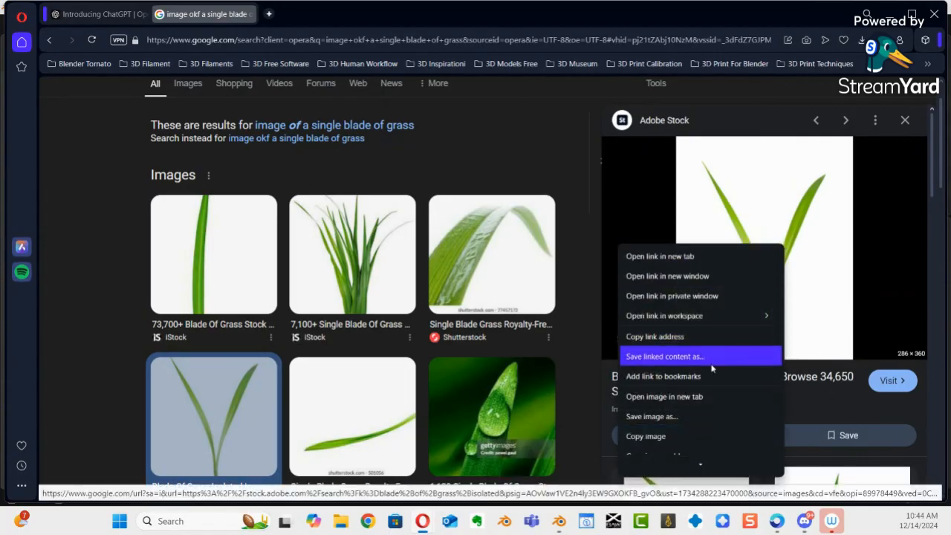
left_click(668, 416)
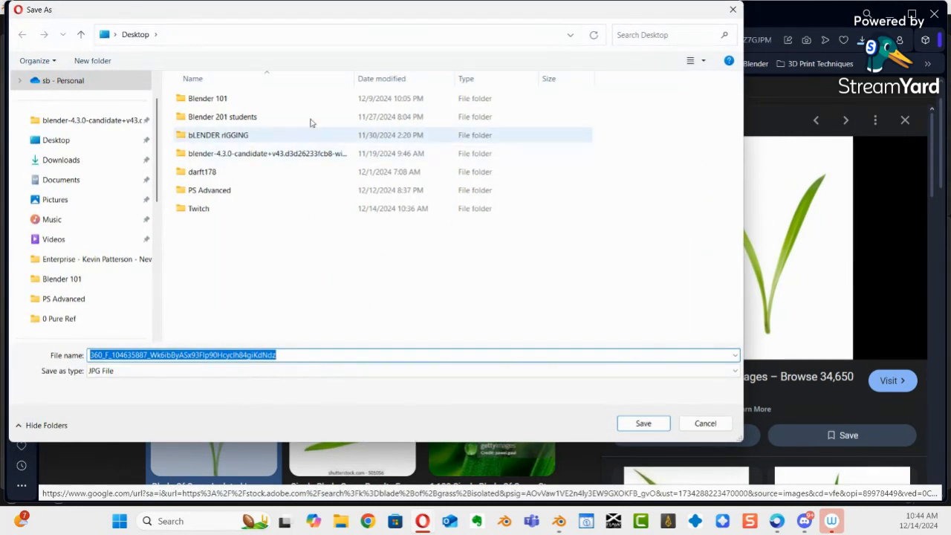
left_click(101, 146)
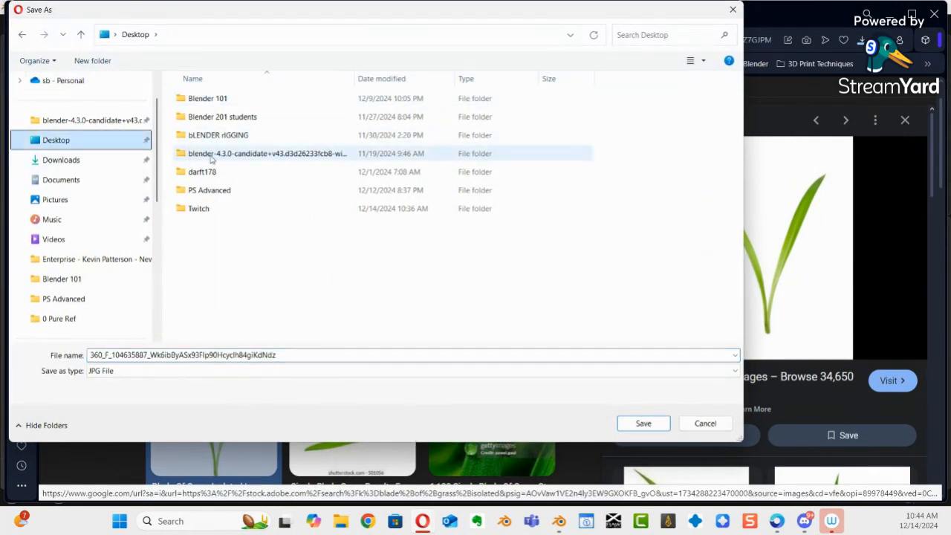
double_click(193, 211)
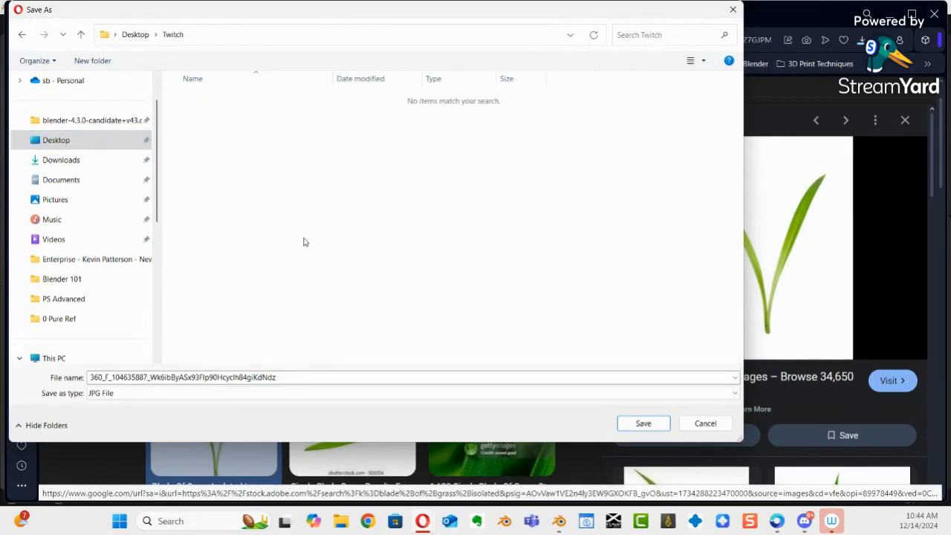
Step: Create a folder named Grass Images inside the Twitch folder and save the JPG image in it
key("ctrl+shift+n")
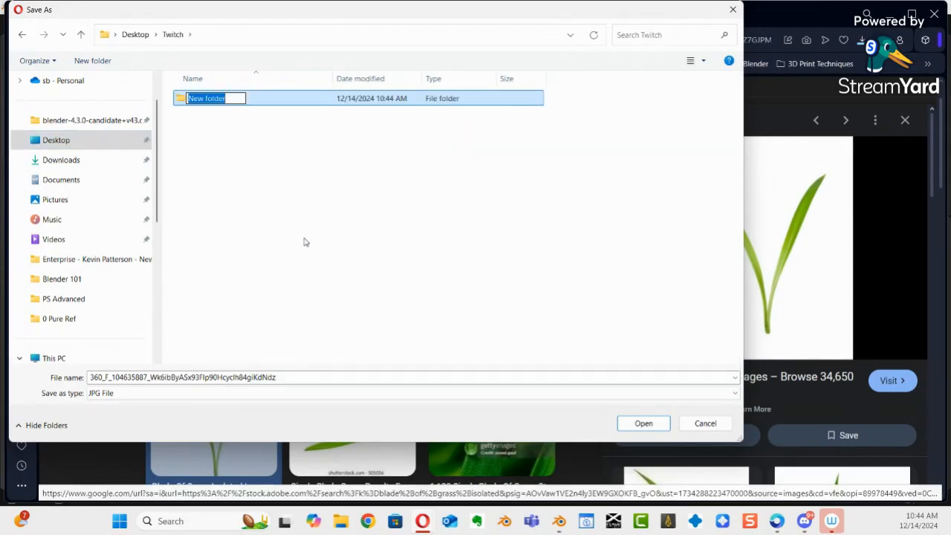
type("Gras")
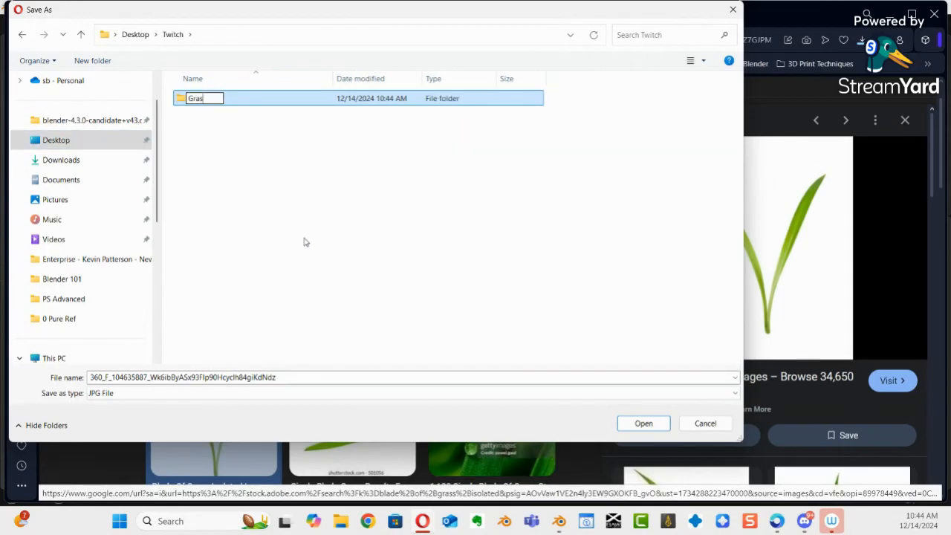
type("s Images")
left_click(187, 98)
key("Return")
double_click(184, 100)
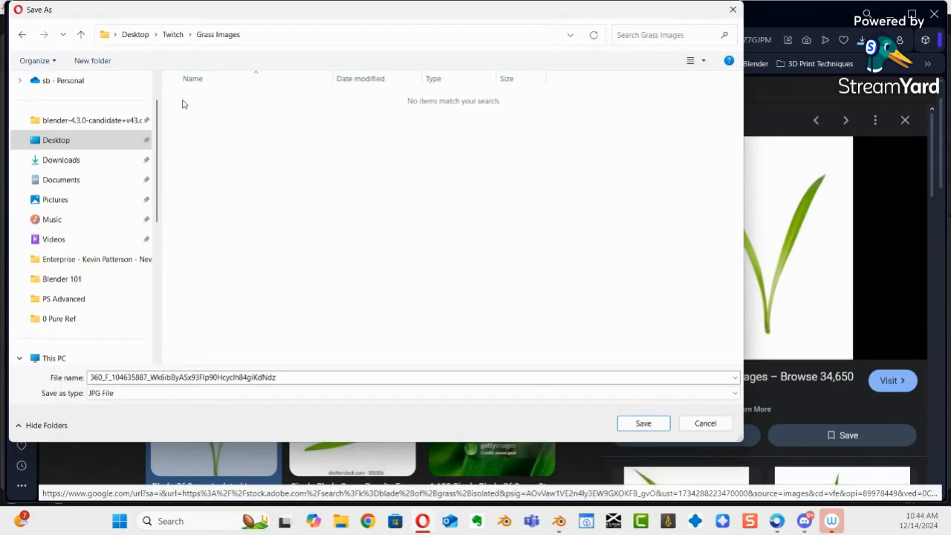
left_click(640, 423)
Step: Limit the grass blade search to large image results and preview Vecteezy's isolated horizontal blade
scroll(516, 312, "down", 3)
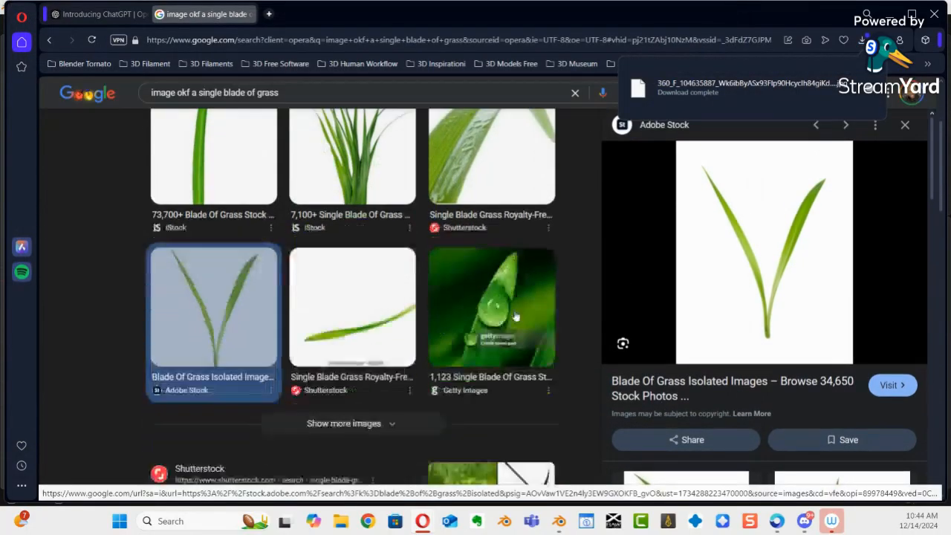
scroll(516, 317, "down", 2)
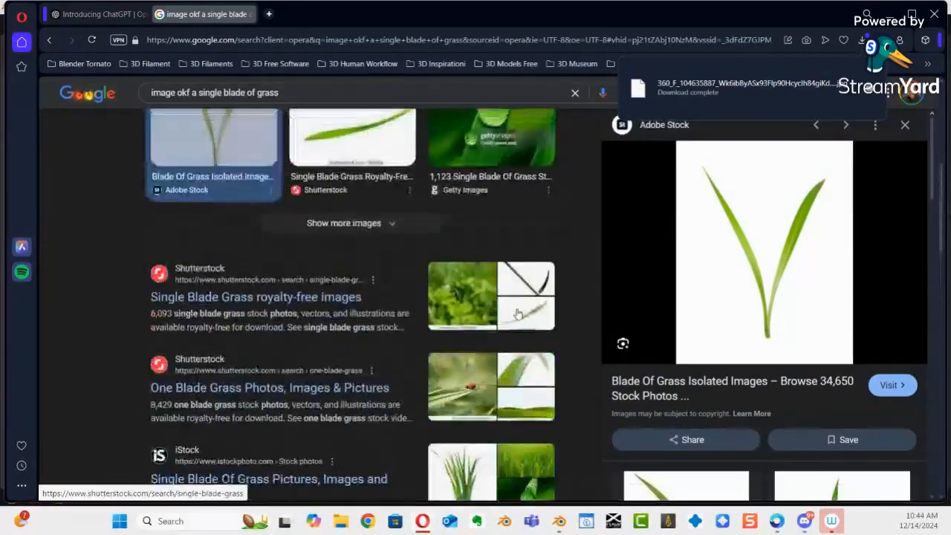
scroll(320, 210, "up", 5)
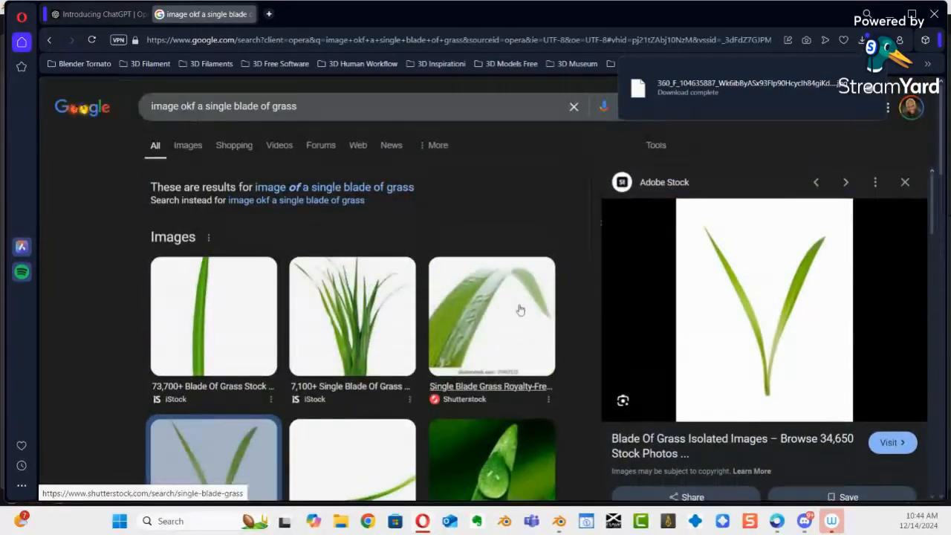
left_click(188, 146)
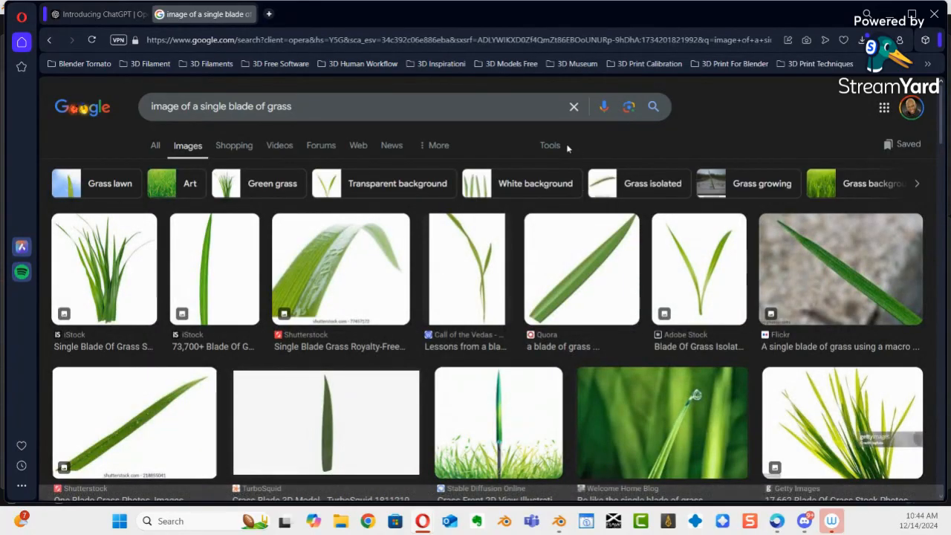
left_click(553, 146)
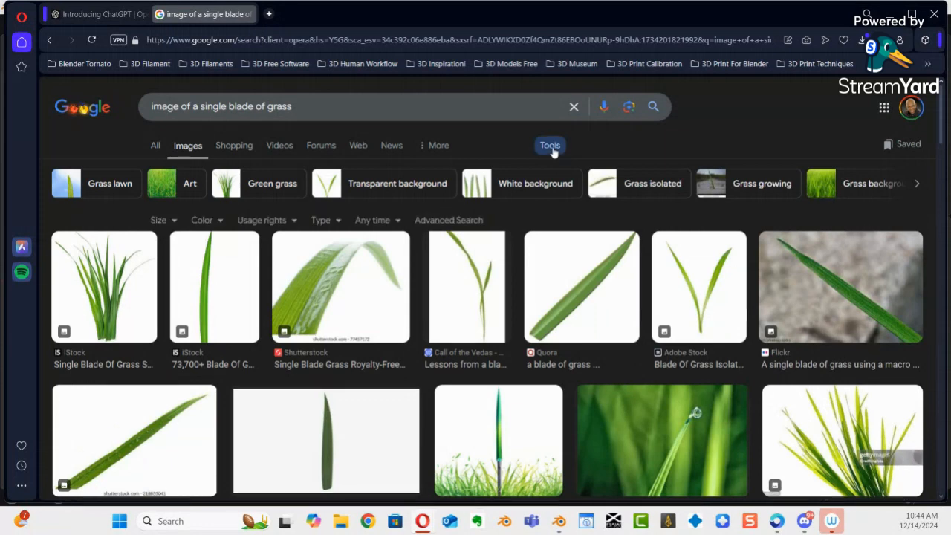
left_click(174, 221)
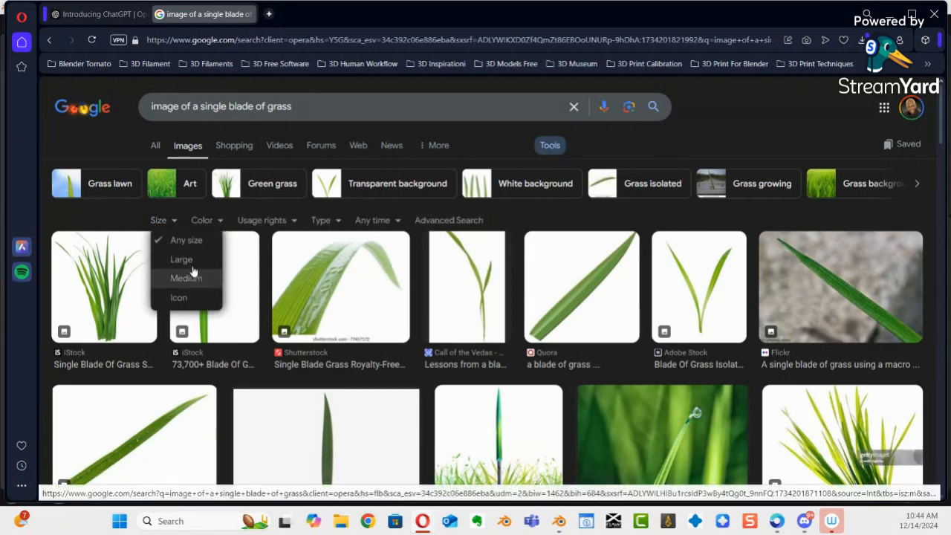
left_click(180, 261)
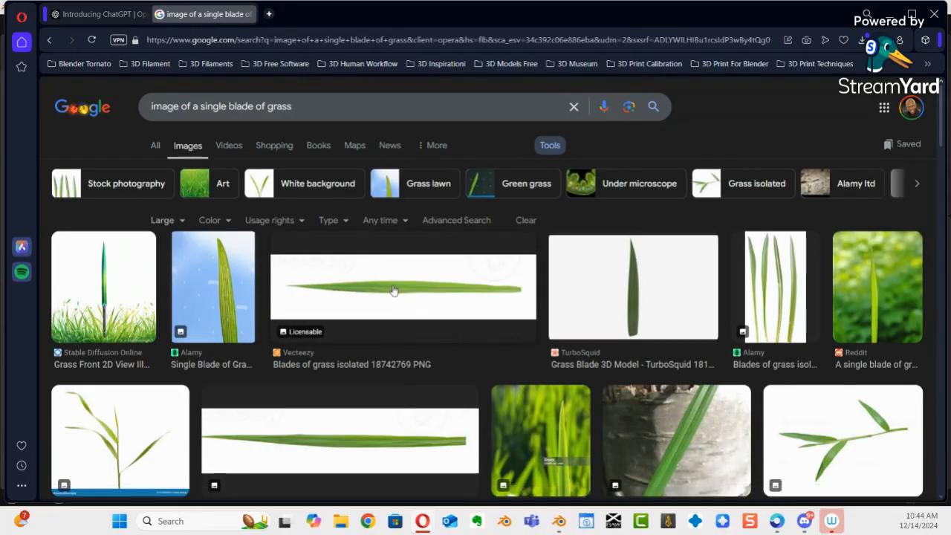
left_click(408, 292)
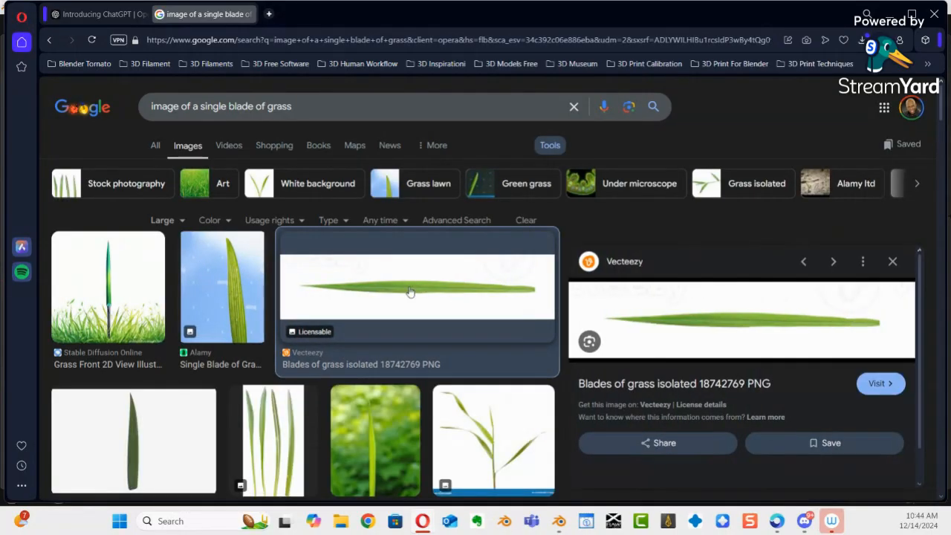
right_click(697, 316)
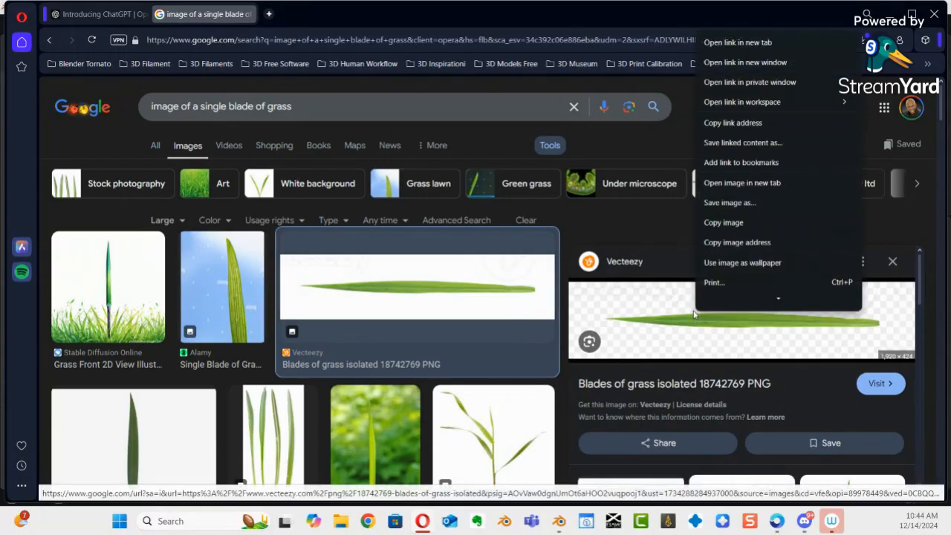
left_click(748, 179)
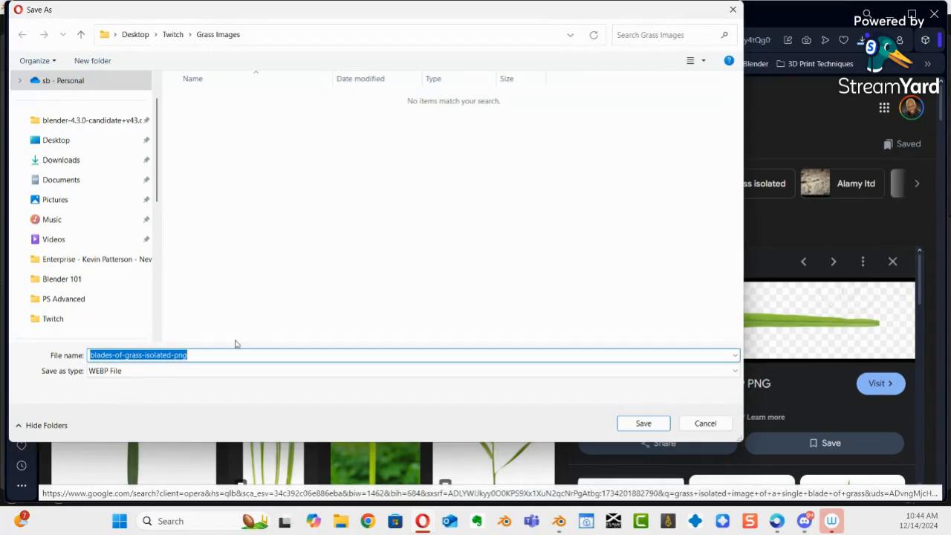
left_click(710, 424)
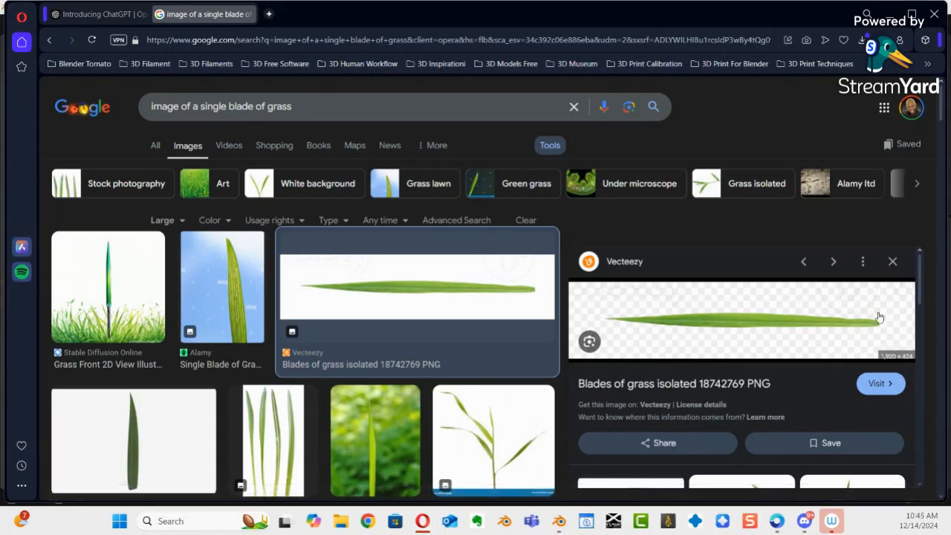
Step: Open the blade's Vecteezy page, dismiss the font bundle offer, and capture a screenshot of about 850 x 88 pixels around the blade
left_click(689, 325)
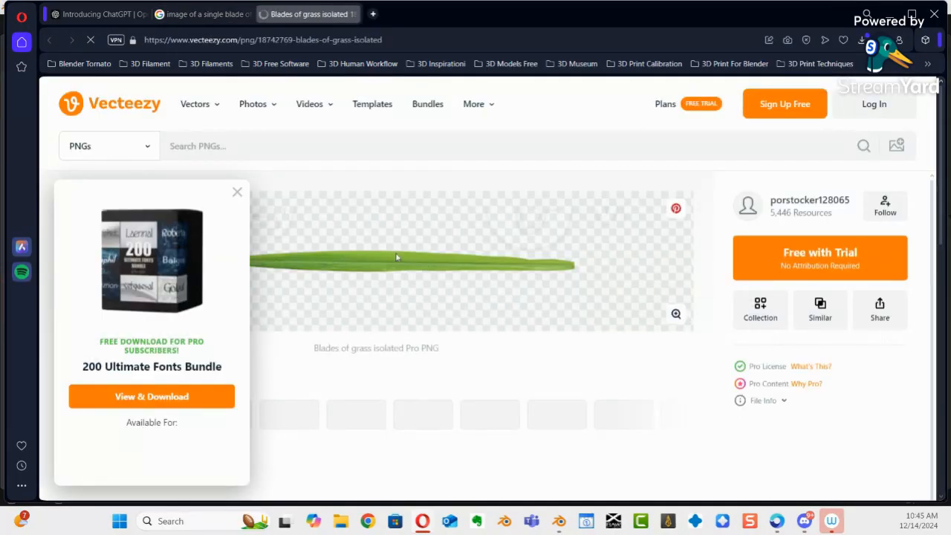
left_click(237, 192)
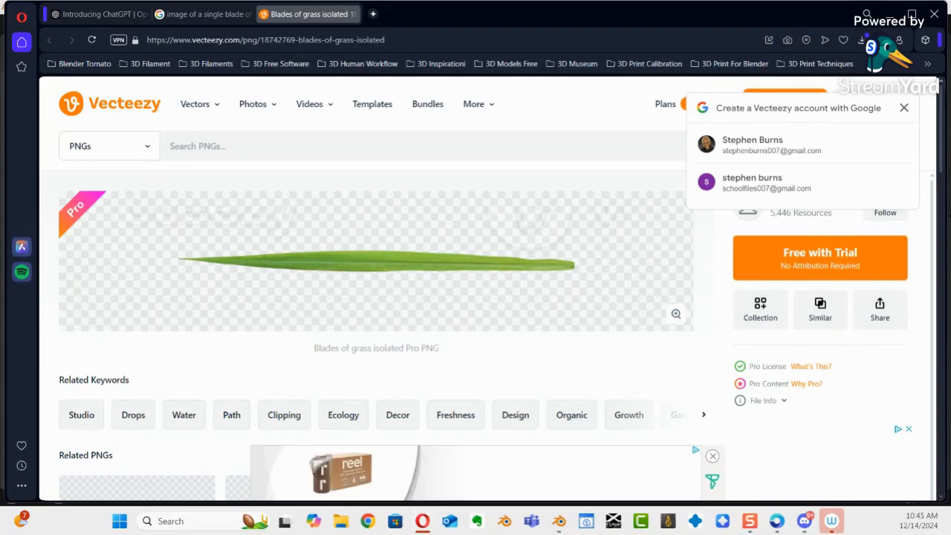
key("ctrl+Print")
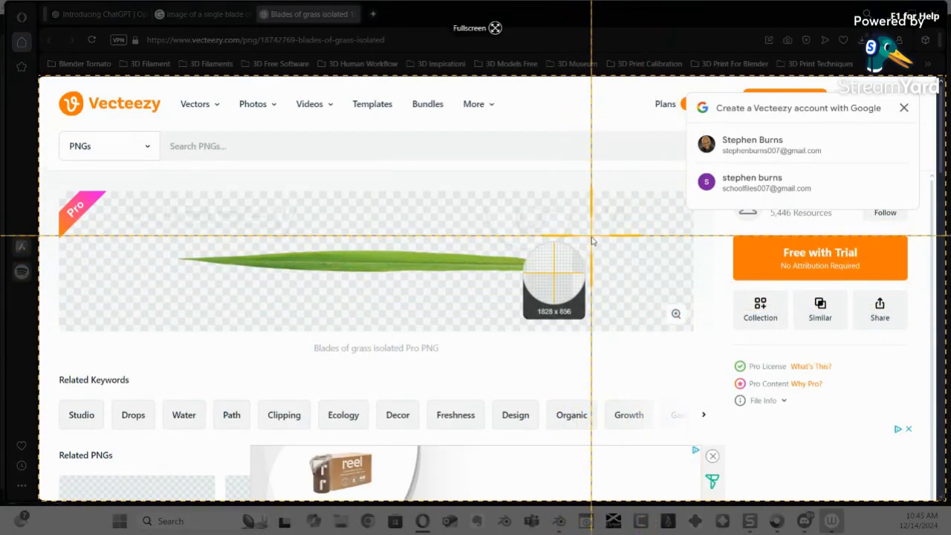
left_click_drag(592, 239, 170, 284)
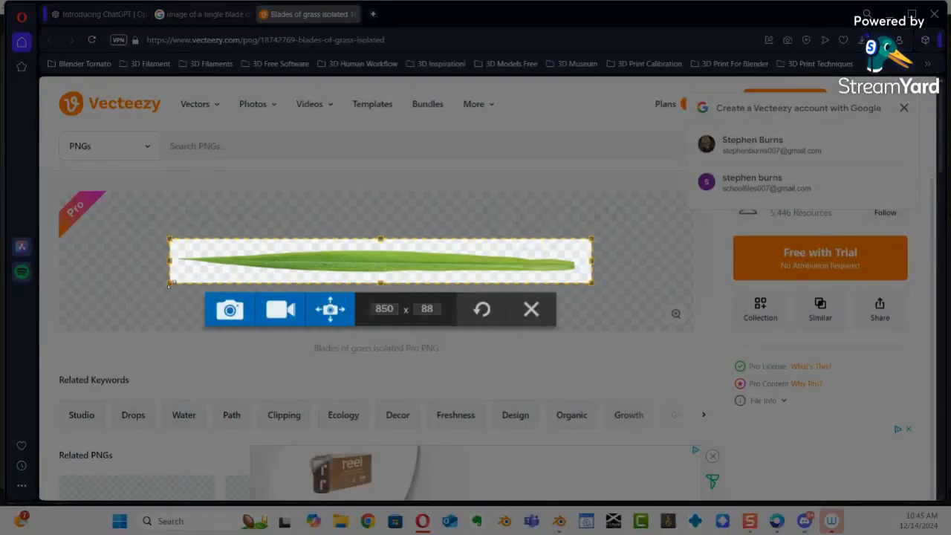
left_click(224, 304)
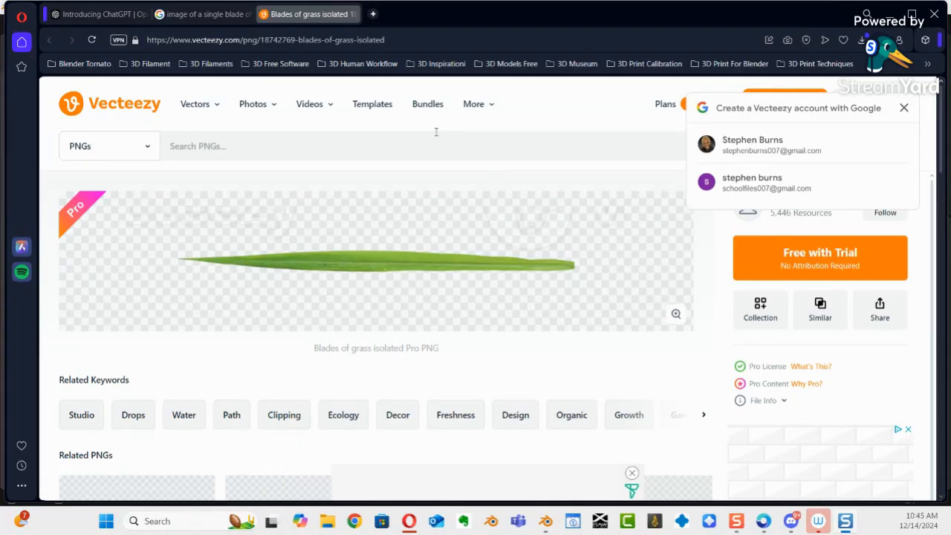
Step: Return to the Google image results and look through them for another isolated single grass blade
left_click(198, 15)
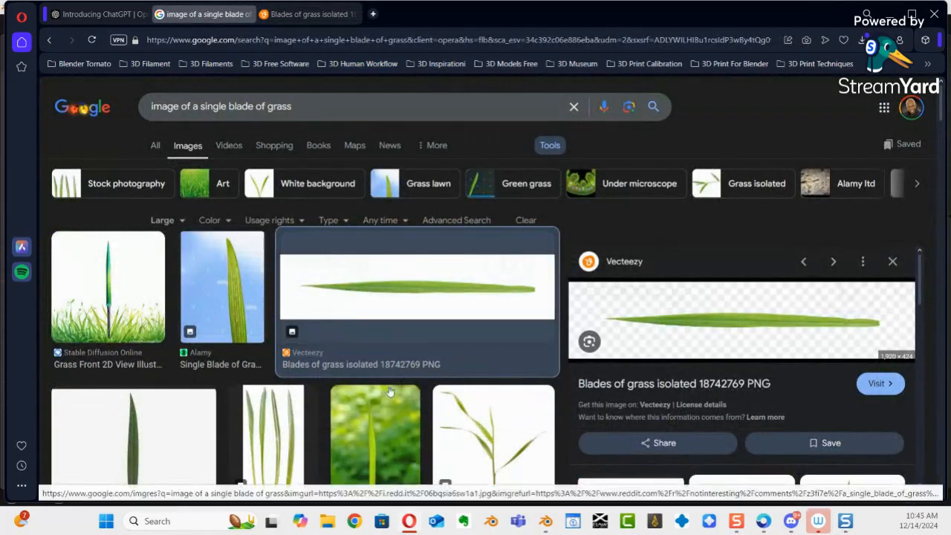
scroll(395, 377, "down", 3)
scroll(403, 362, "down", 3)
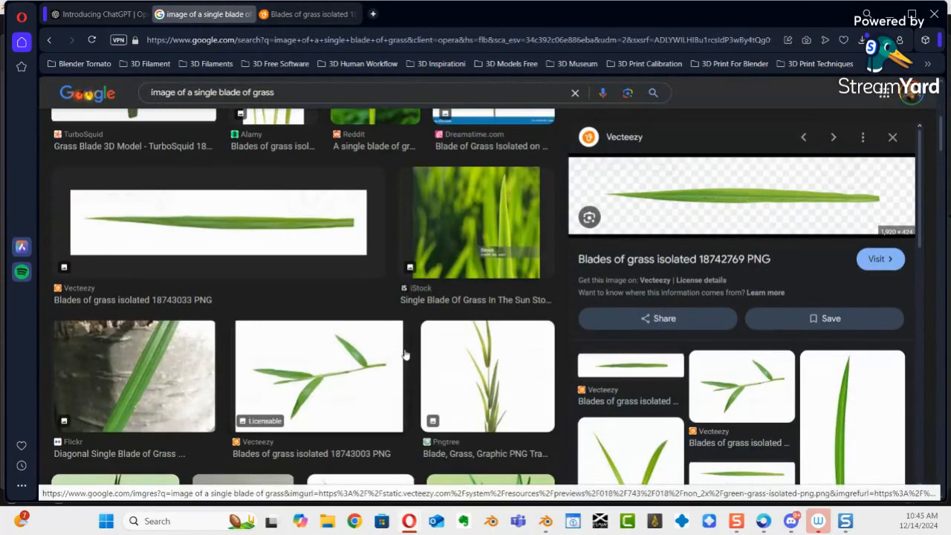
scroll(297, 252, "down", 1)
scroll(314, 240, "up", 5)
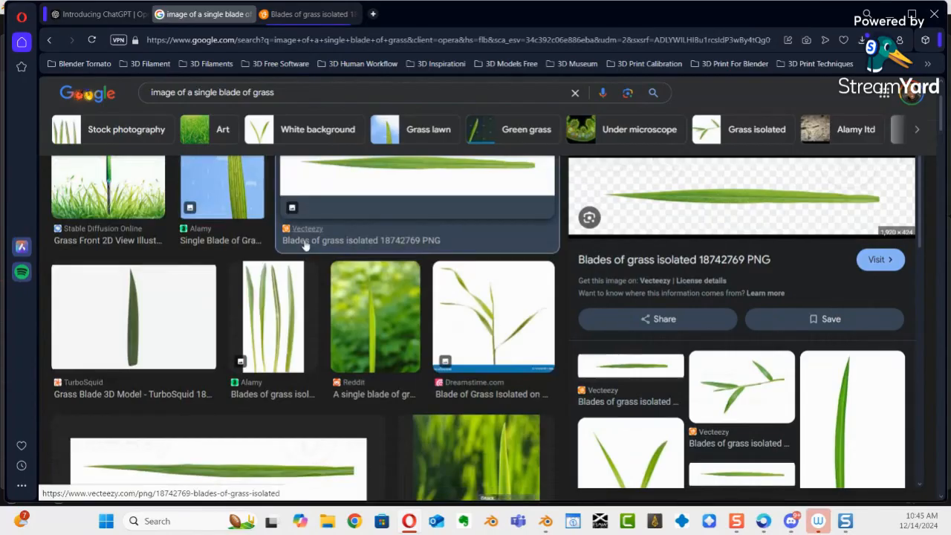
scroll(297, 260, "down", 5)
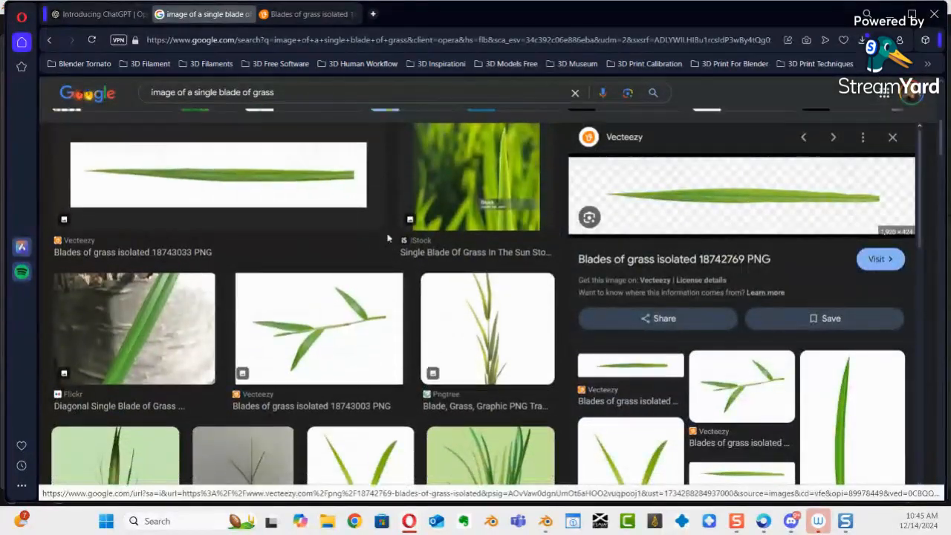
scroll(376, 282, "up", 5)
scroll(375, 284, "down", 5)
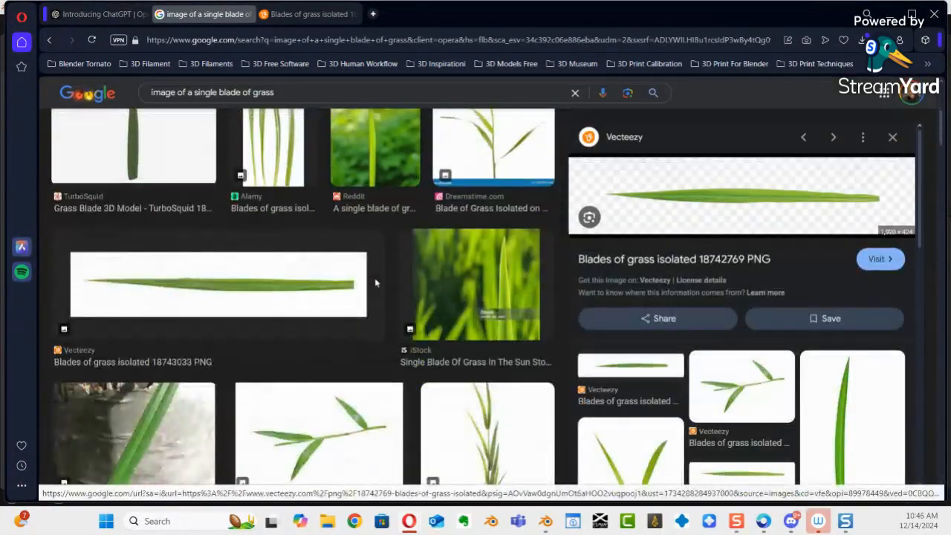
scroll(376, 283, "down", 3)
scroll(376, 286, "down", 2)
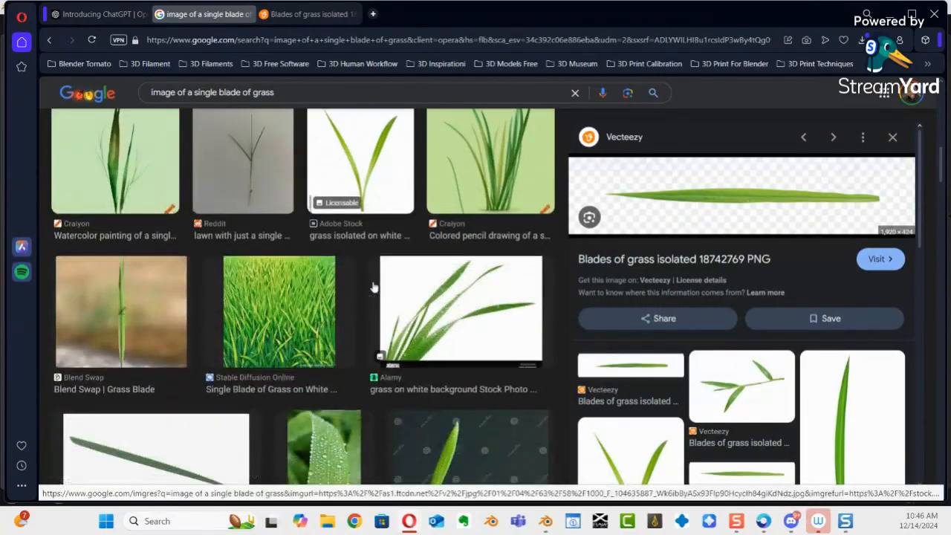
scroll(374, 287, "down", 2)
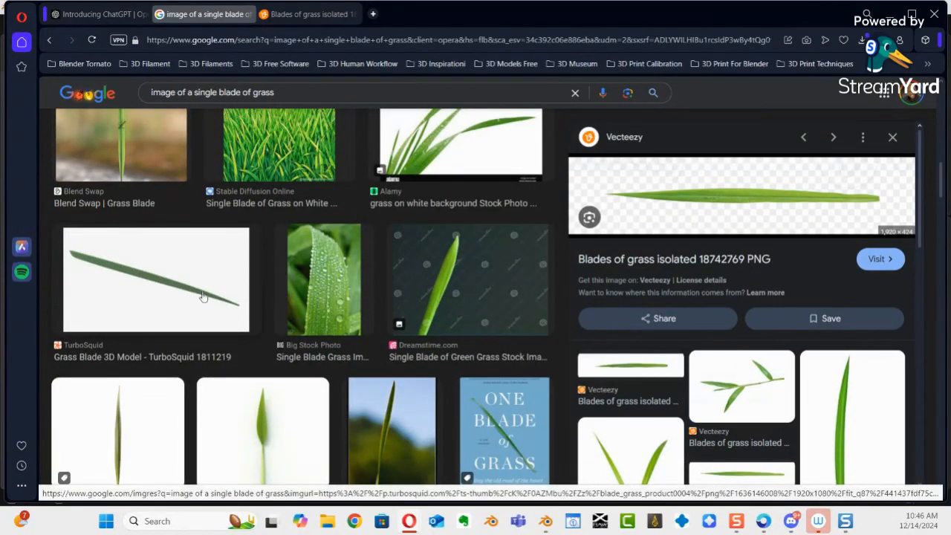
scroll(261, 294, "down", 3)
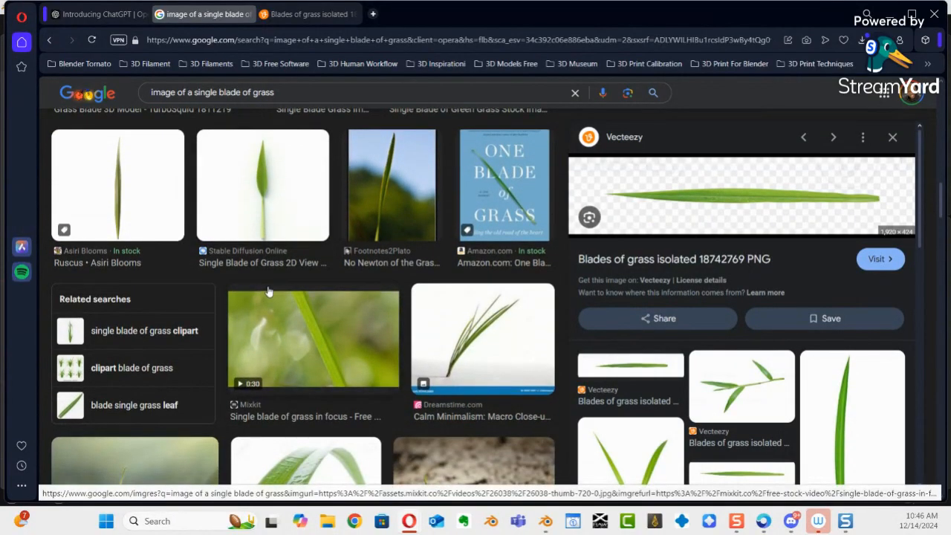
scroll(269, 290, "down", 1)
scroll(271, 289, "down", 1)
scroll(272, 286, "up", 5)
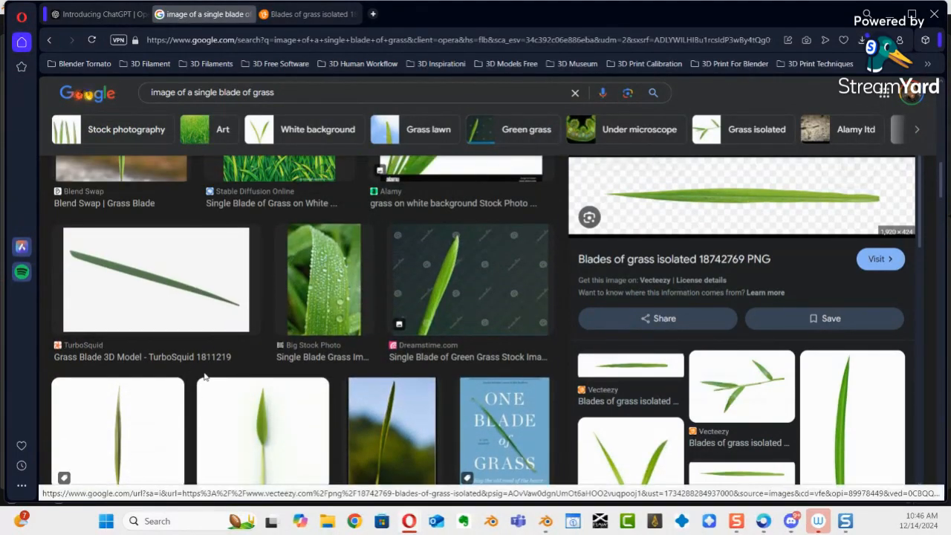
Step: Preview the upright Asiri Blooms blade on white and open its Flax product page to view the larger picture
scroll(216, 323, "down", 2)
left_click(150, 340)
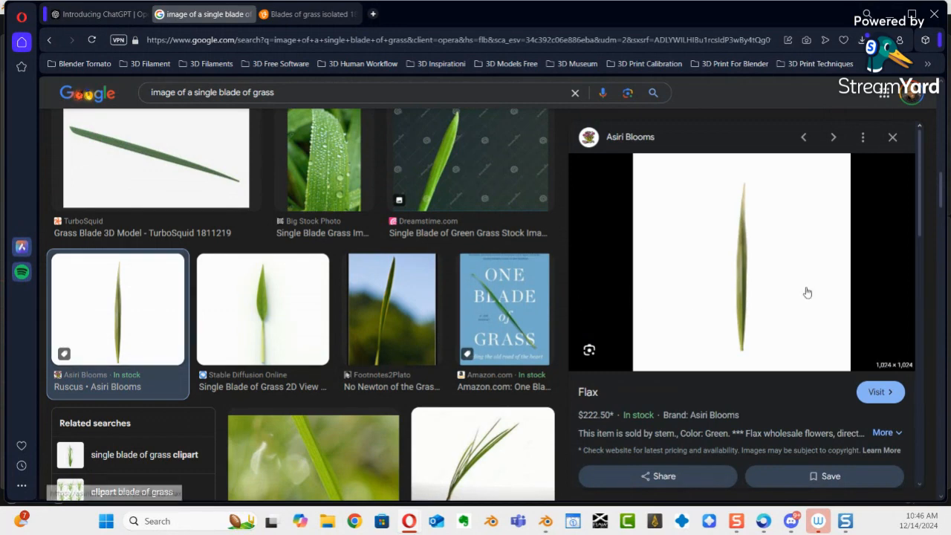
left_click(739, 281)
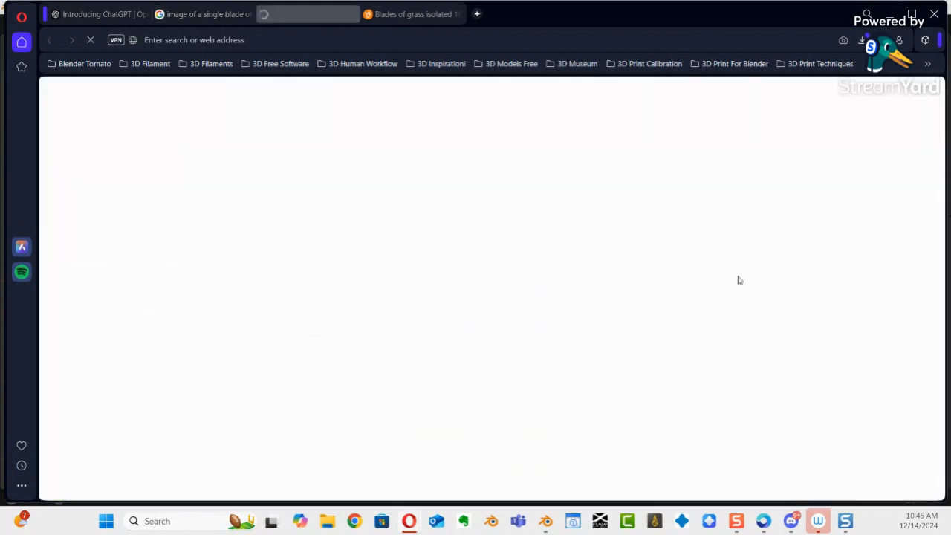
scroll(428, 342, "down", 3)
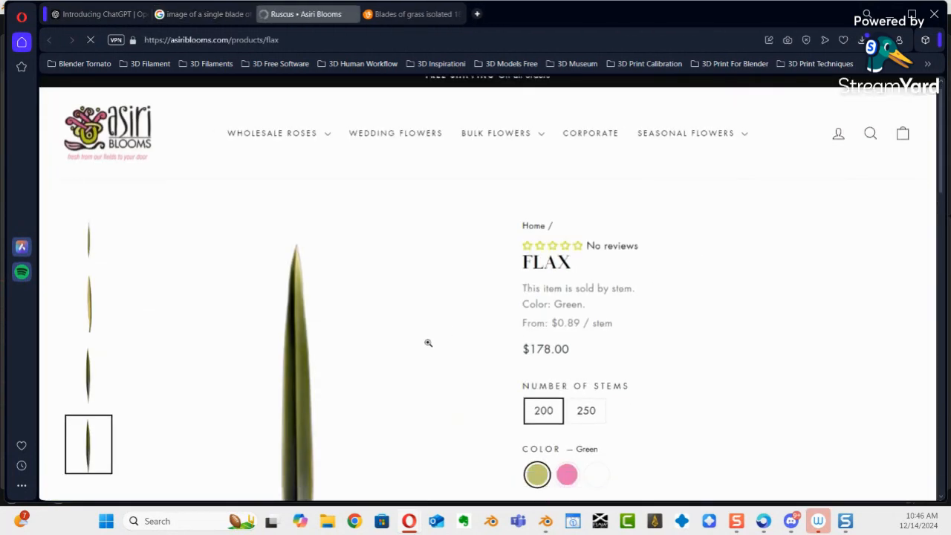
scroll(429, 339, "up", 3)
scroll(429, 337, "down", 5)
scroll(429, 337, "up", 3)
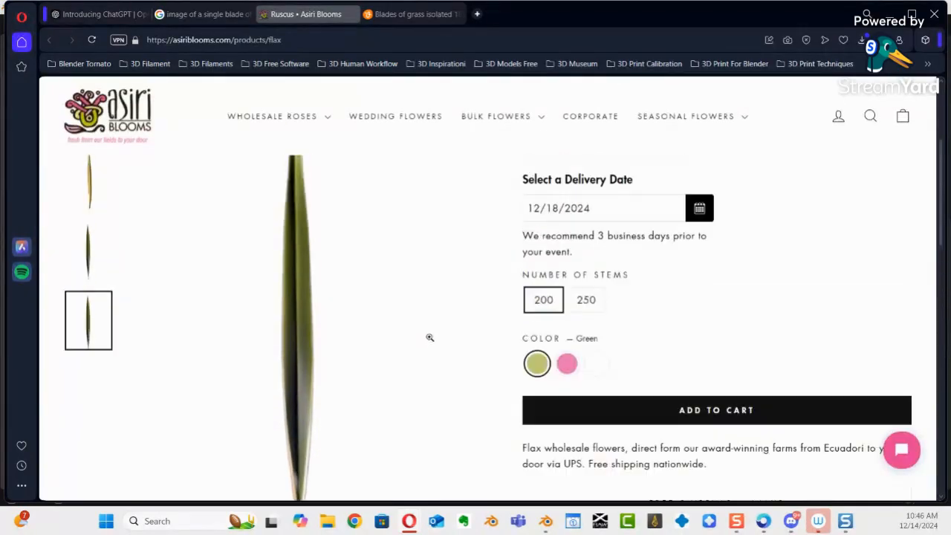
right_click(311, 325)
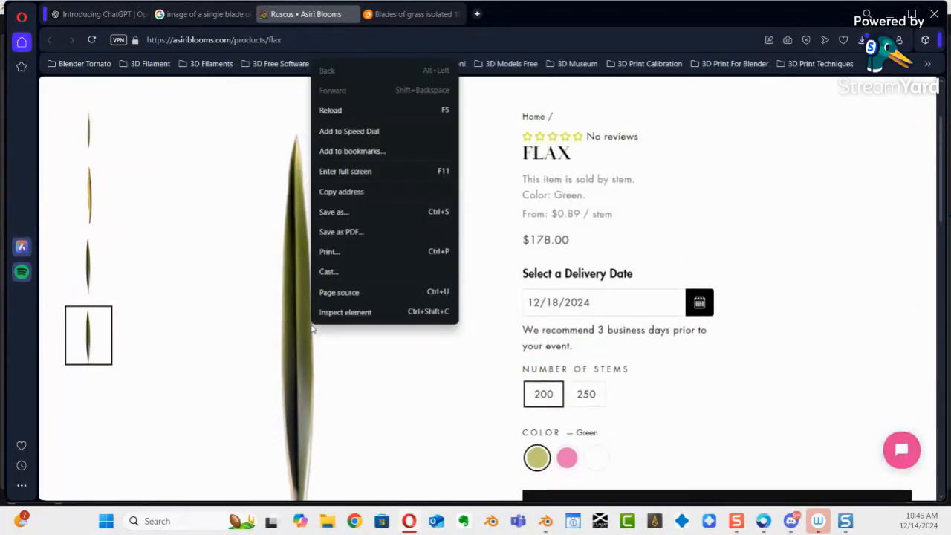
left_click(348, 213)
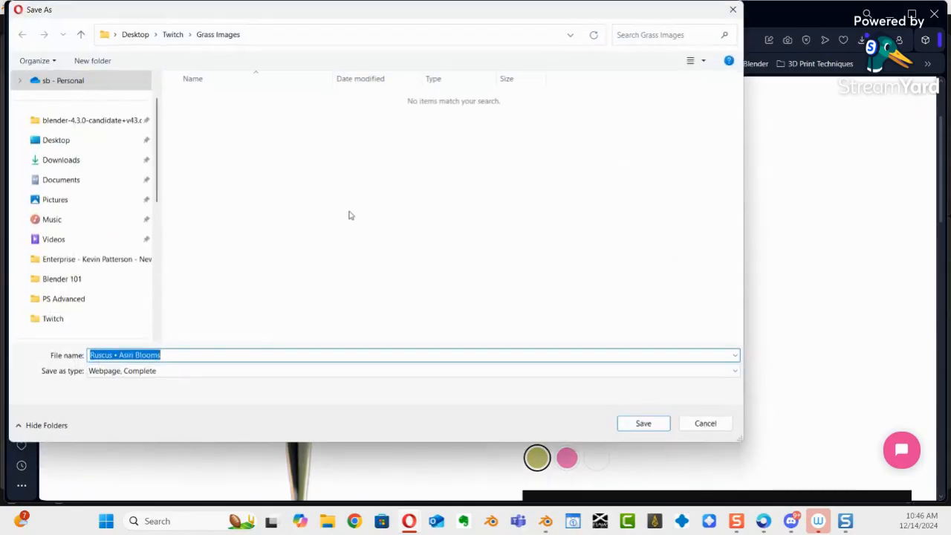
left_click(707, 431)
Step: Shrink the Flax product page until the whole blade fits, and capture a screenshot of about 74 x 741 pixels around it
scroll(514, 346, "down", 2)
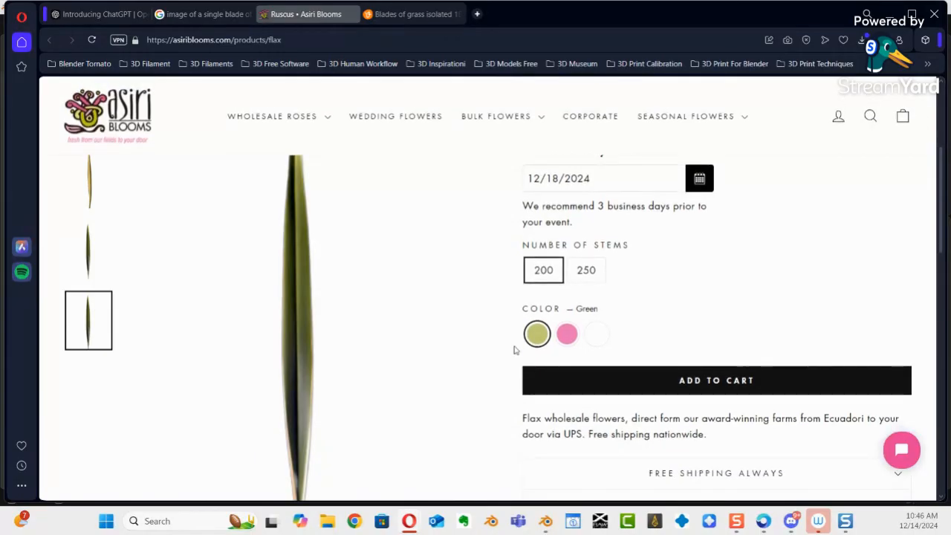
scroll(486, 350, "up", 1)
scroll(400, 342, "down", 1)
scroll(514, 312, "down", 1)
scroll(510, 281, "up", 3)
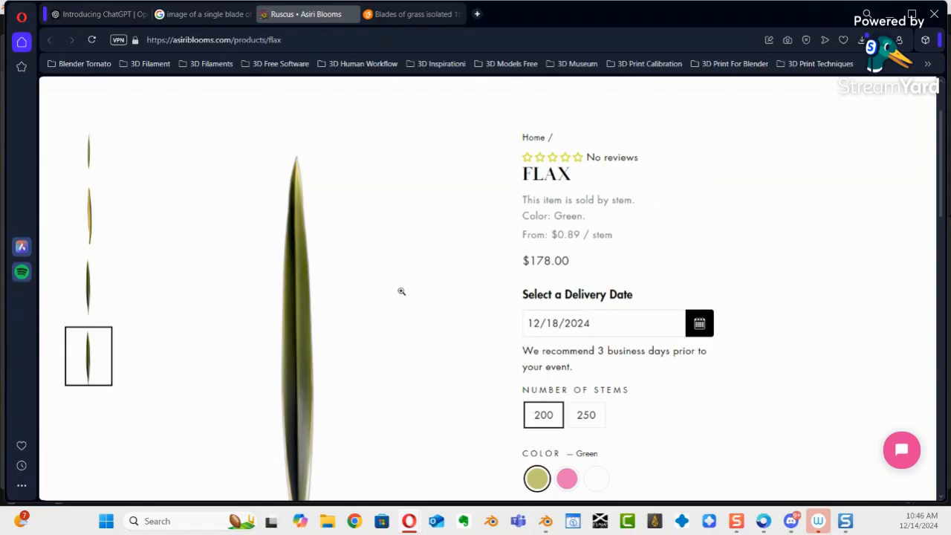
scroll(401, 285, "down", 2, "ctrl")
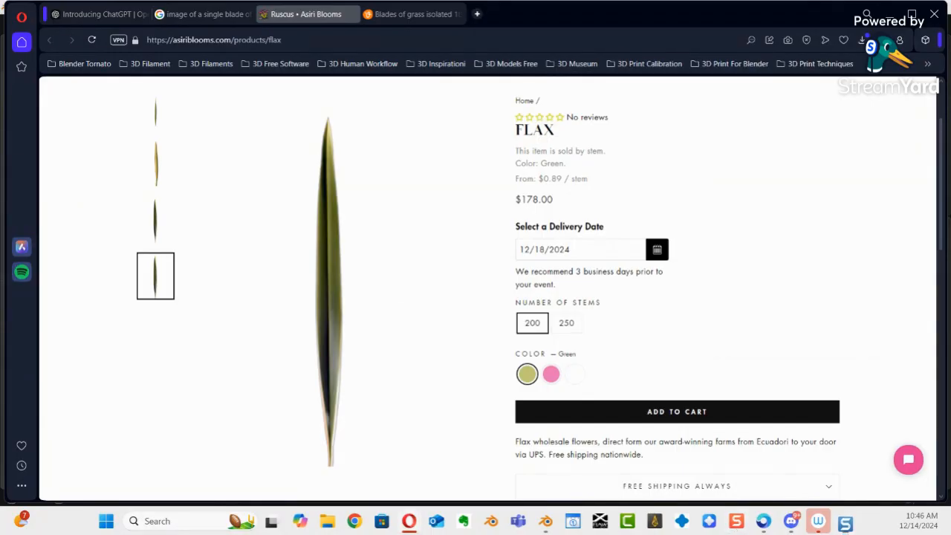
key("Print")
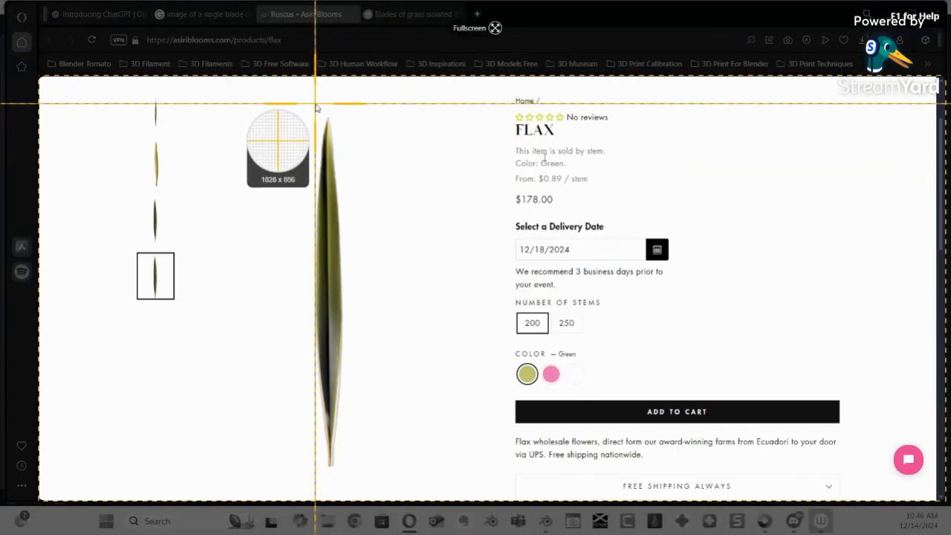
left_click_drag(311, 107, 348, 476)
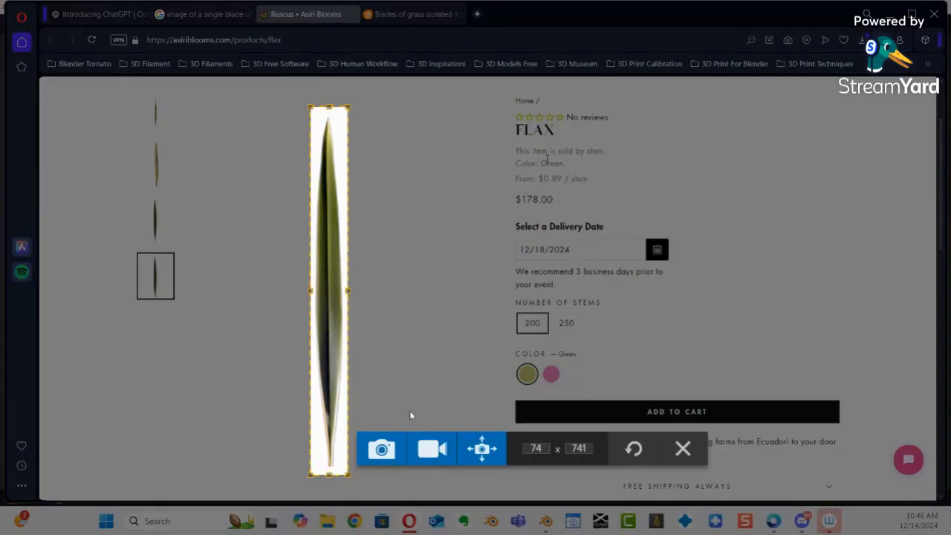
left_click(385, 448)
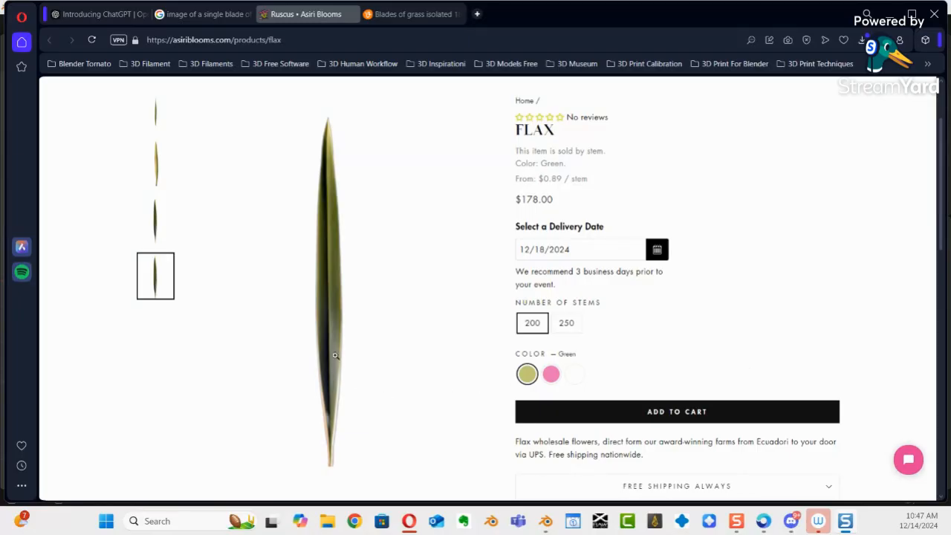
Step: Return to the Google image results and preview Stable Diffusion Online's upright blade rising above the grass
left_click(212, 15)
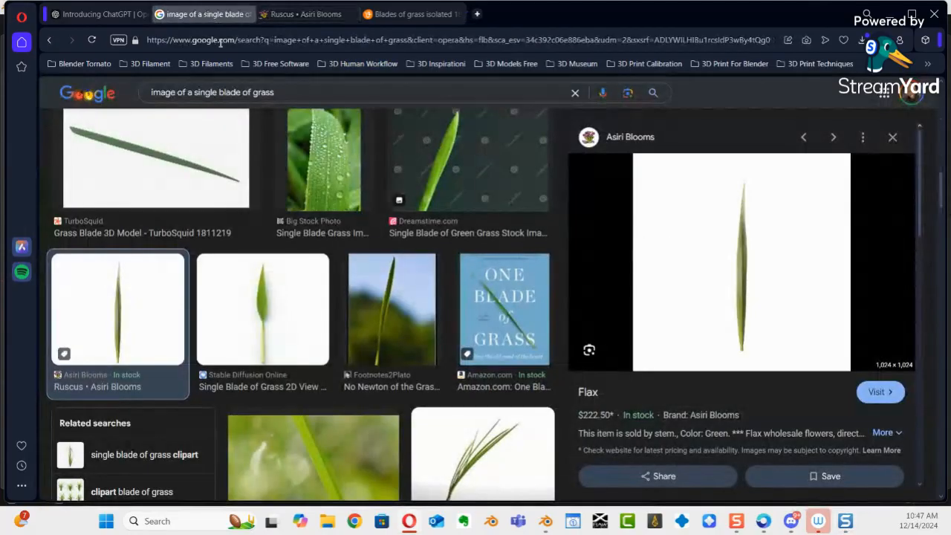
scroll(435, 381, "down", 5)
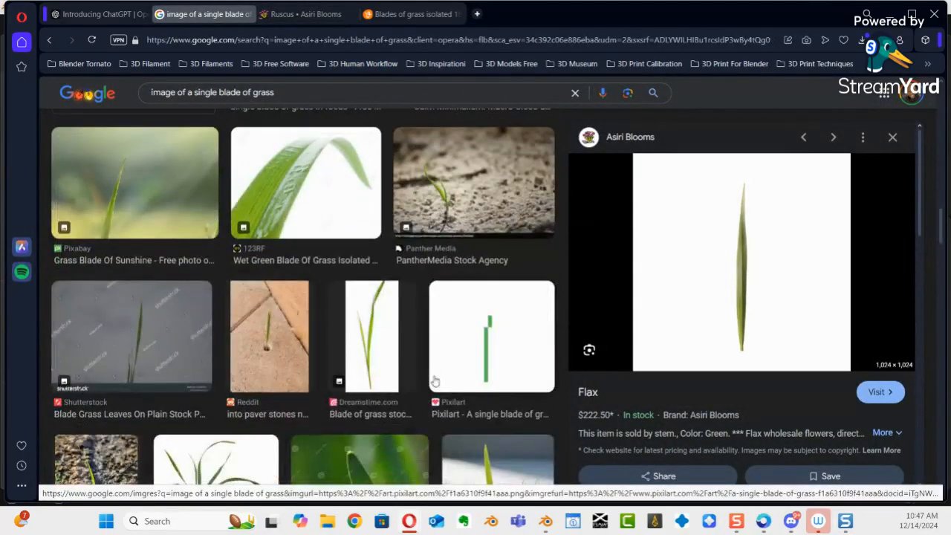
scroll(359, 323, "down", 3)
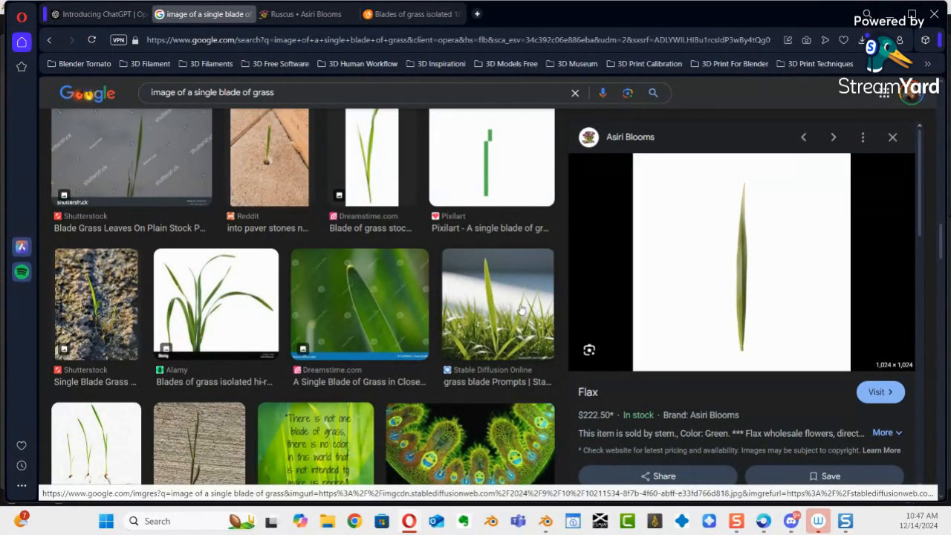
left_click(466, 340)
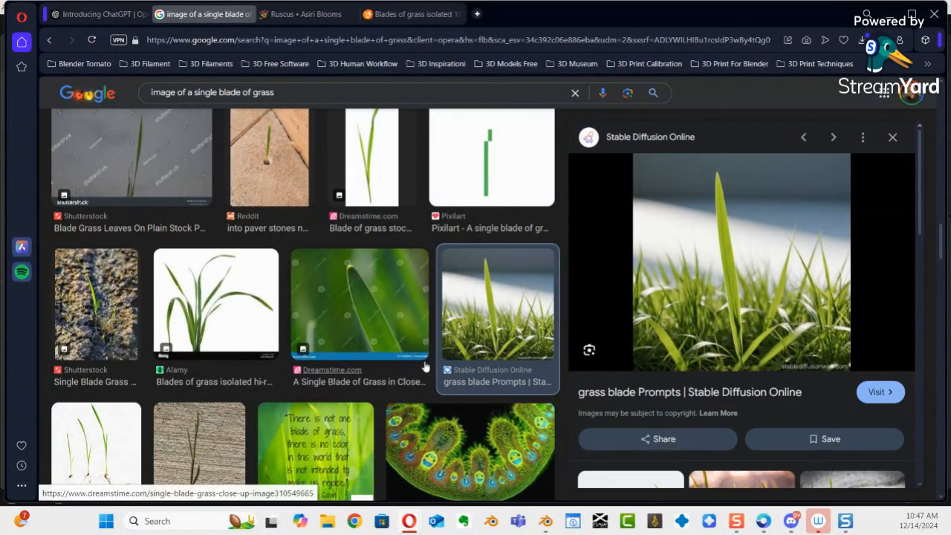
Step: Save the previewed grass image as "grass 004" in the Grass Images folder
right_click(731, 298)
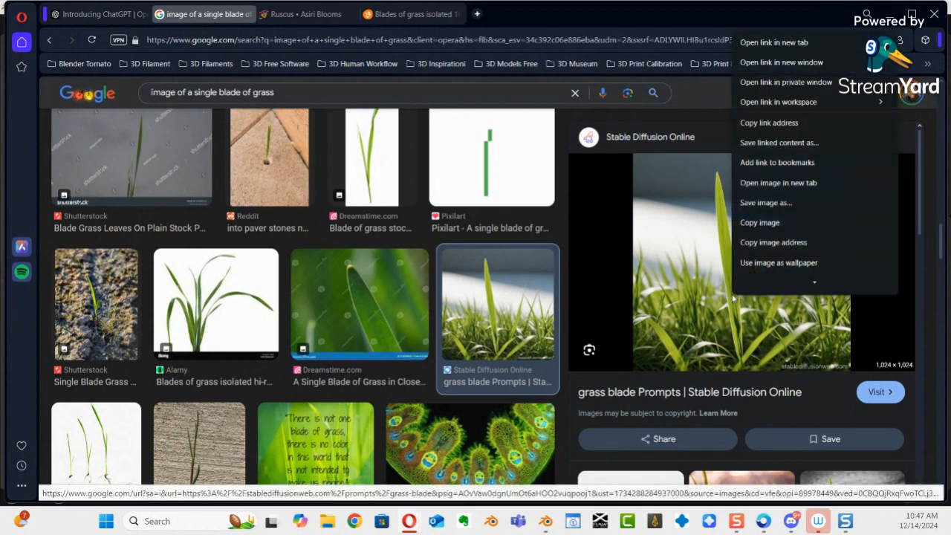
left_click(773, 203)
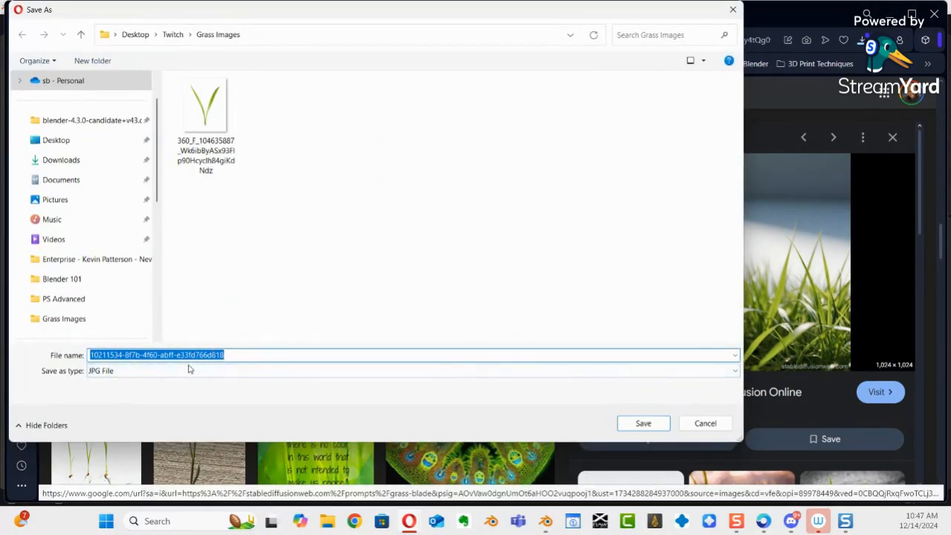
type("grass")
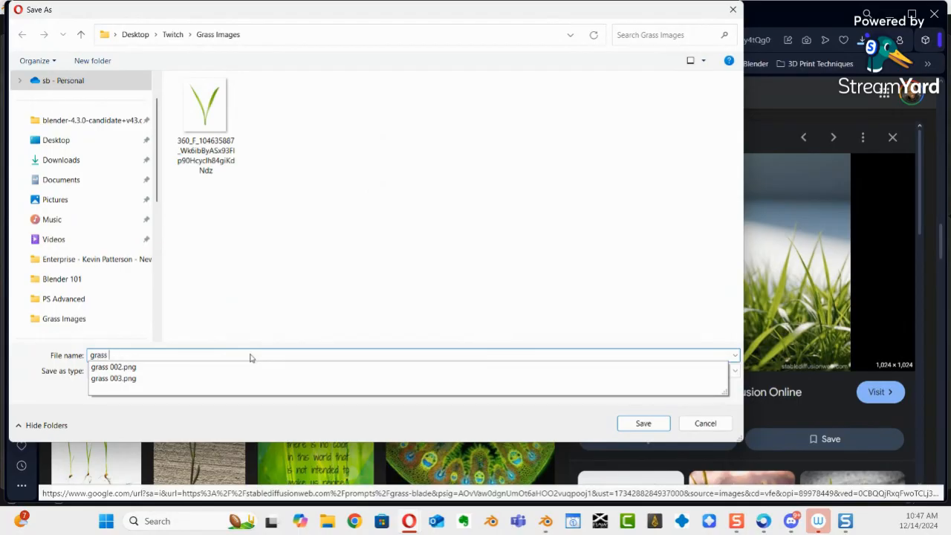
type(" 004")
key("Return")
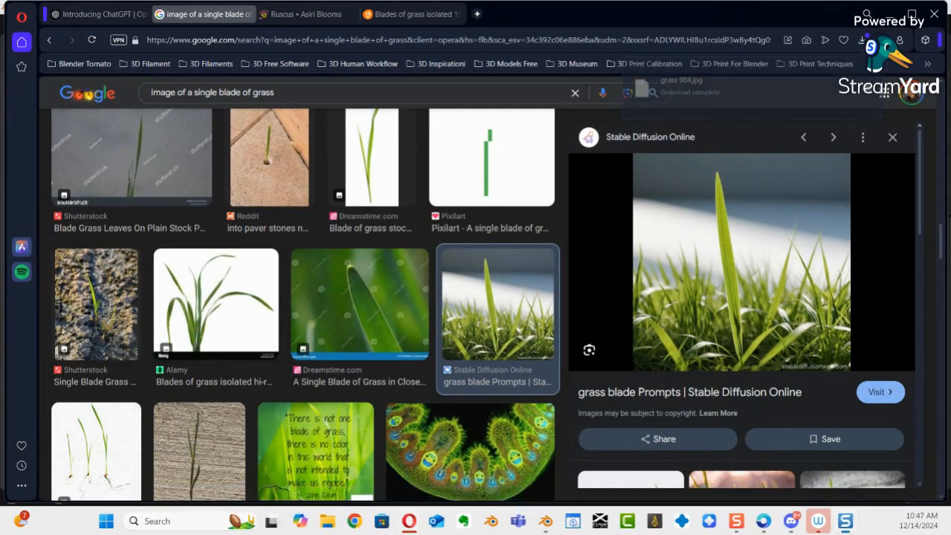
Step: Switch to Blender and start a new General file without saving the curved plate scene
left_click(891, 10)
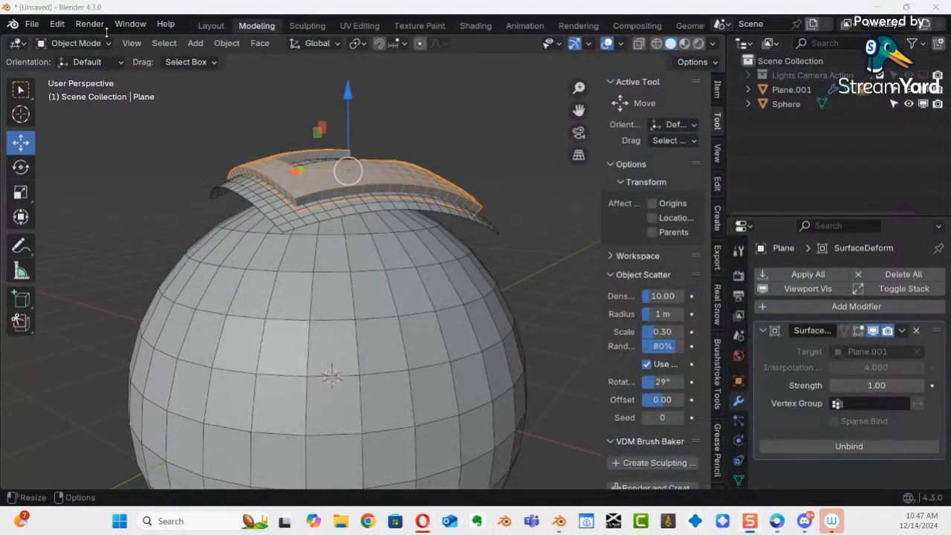
left_click(32, 24)
mouse_move(42, 42)
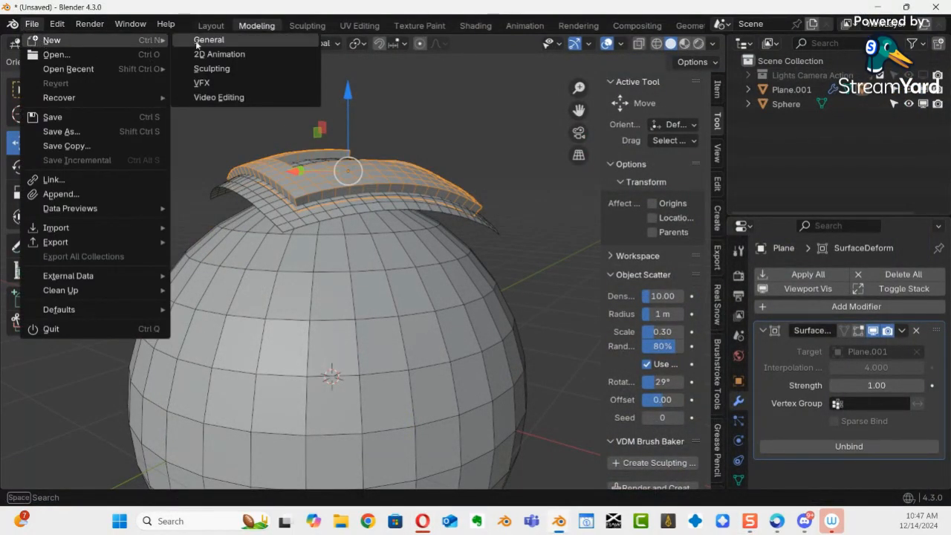
left_click(31, 26)
mouse_move(150, 45)
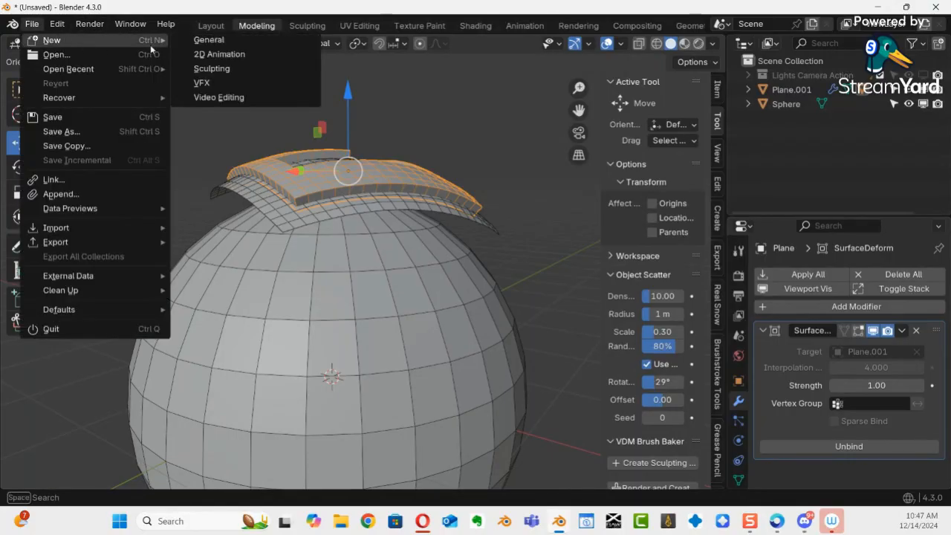
left_click(216, 40)
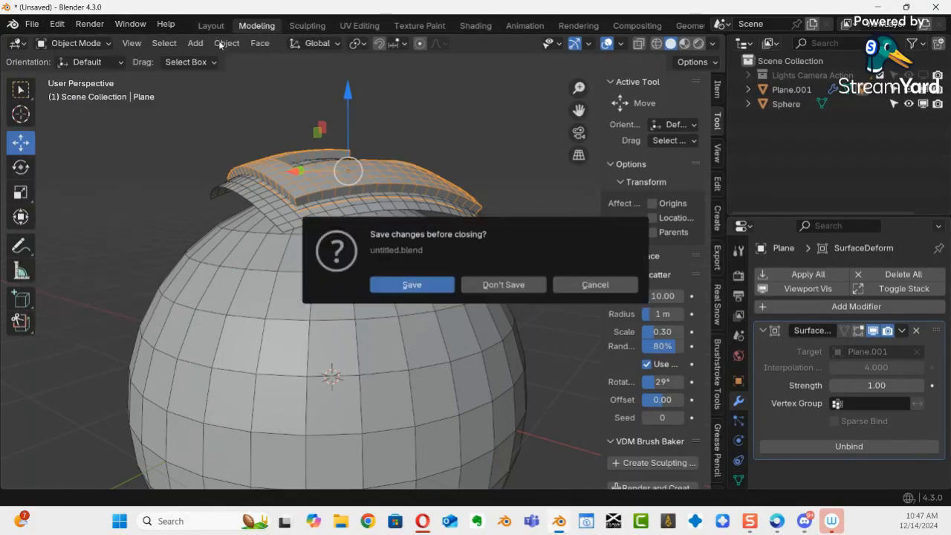
left_click(488, 286)
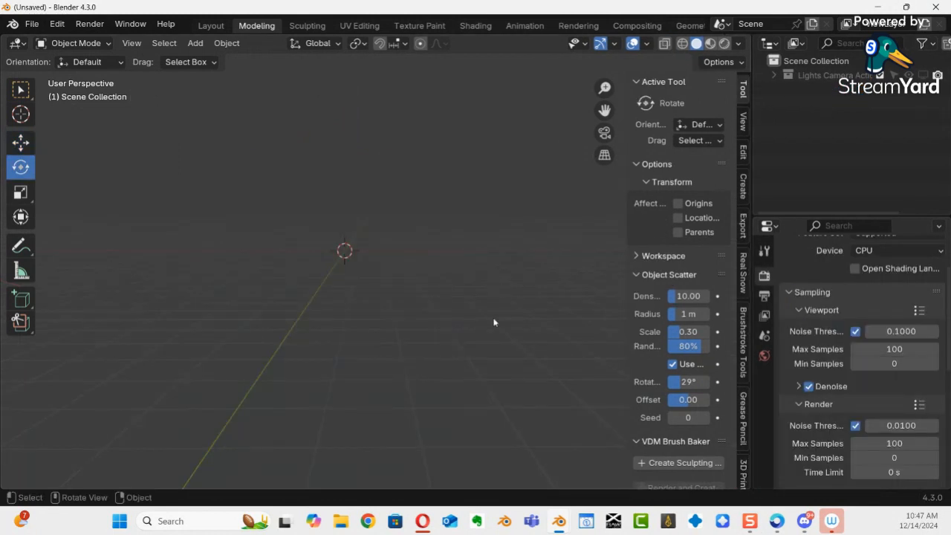
Step: Add a mesh plane at the world origin and frame it in the viewport
middle_click_drag(448, 305, 439, 254)
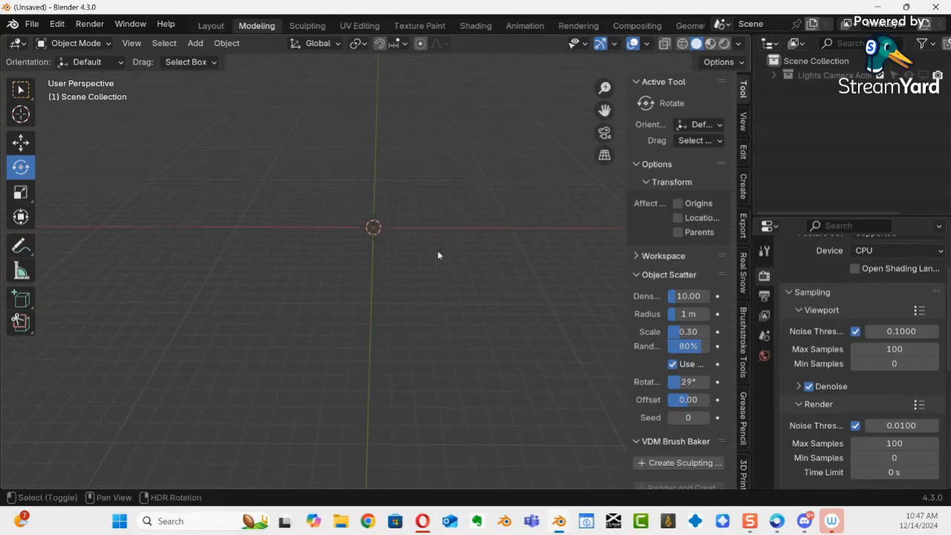
key("shift+a")
mouse_move(445, 212)
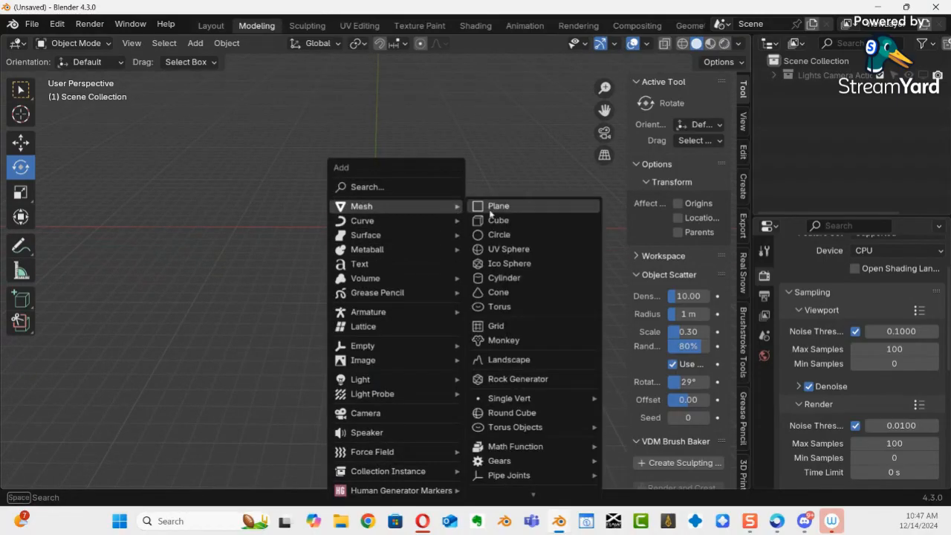
left_click(483, 209)
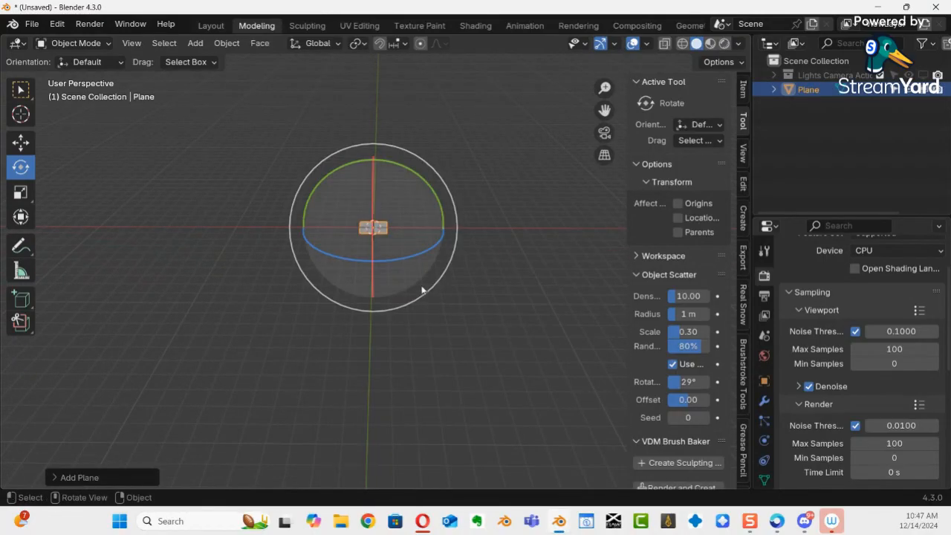
key("KP_Decimal")
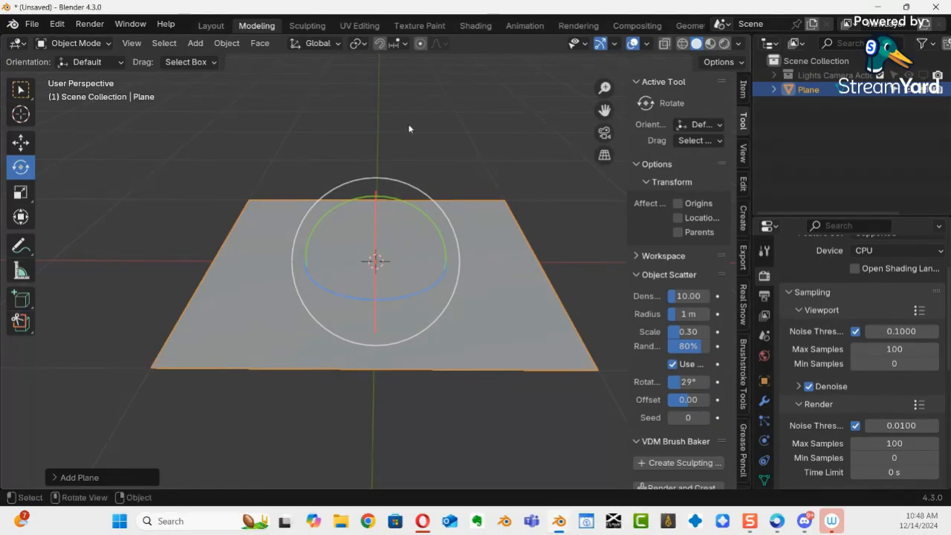
Step: Bring a File Explorer window over Blender and open the Grass Images folder inside Twitch on the Desktop
key("alt")
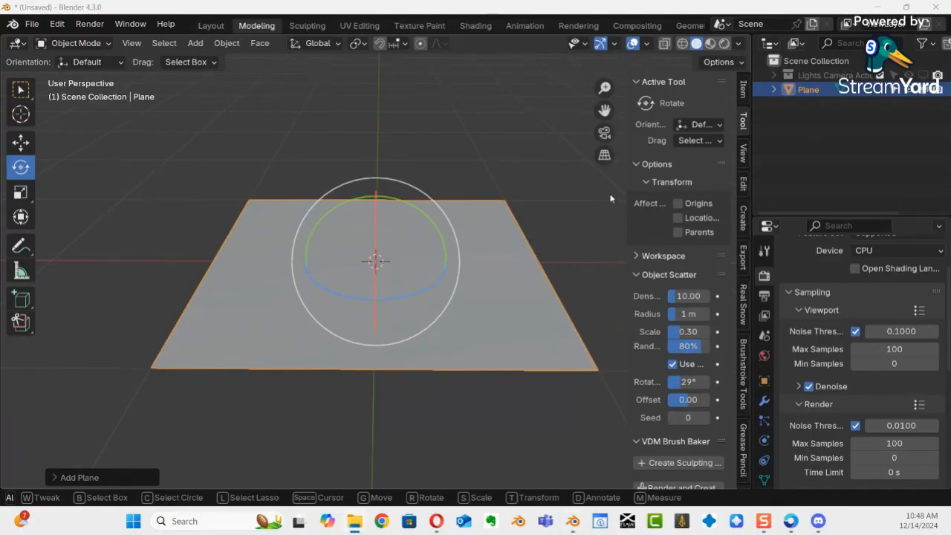
left_click_drag(950, 111, 320, 52)
left_click(108, 235)
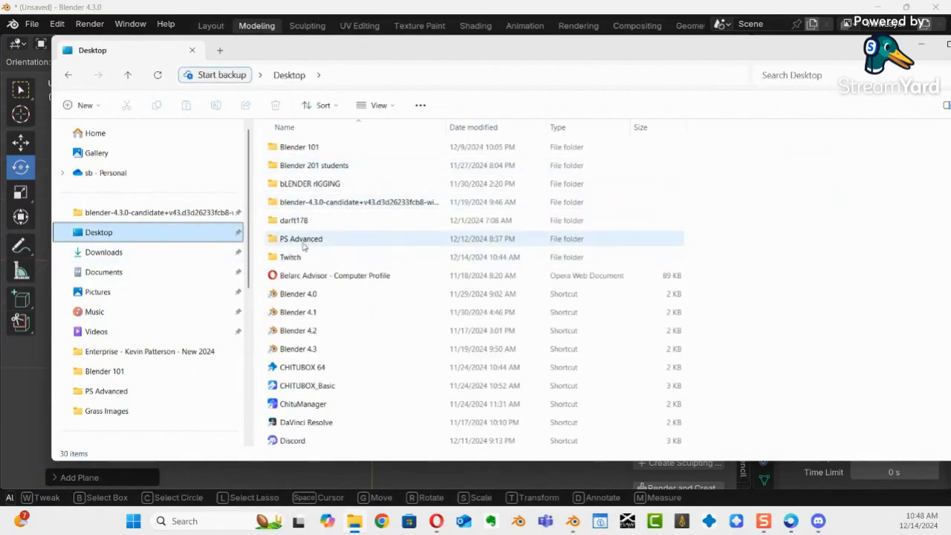
double_click(297, 258)
double_click(305, 148)
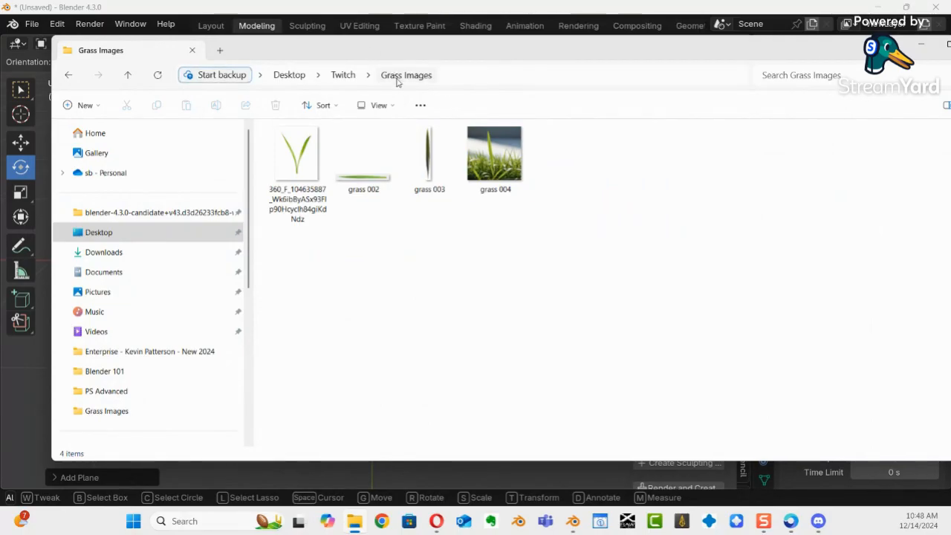
Step: Enlarge the thumbnails in the Grass Images folder to look at the grass pictures, then move the folder window aside to return to Blender
left_click(385, 106)
left_click(418, 134)
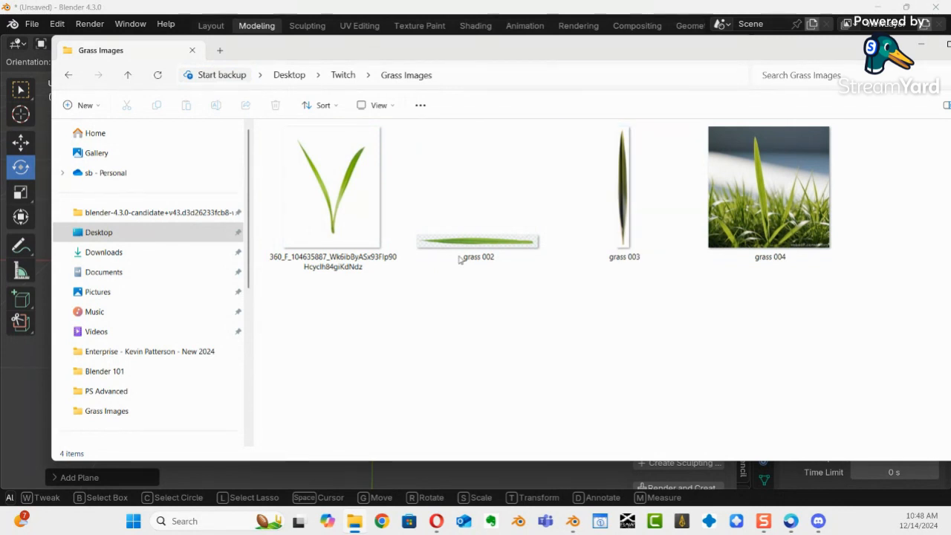
left_click_drag(436, 49, 950, 75)
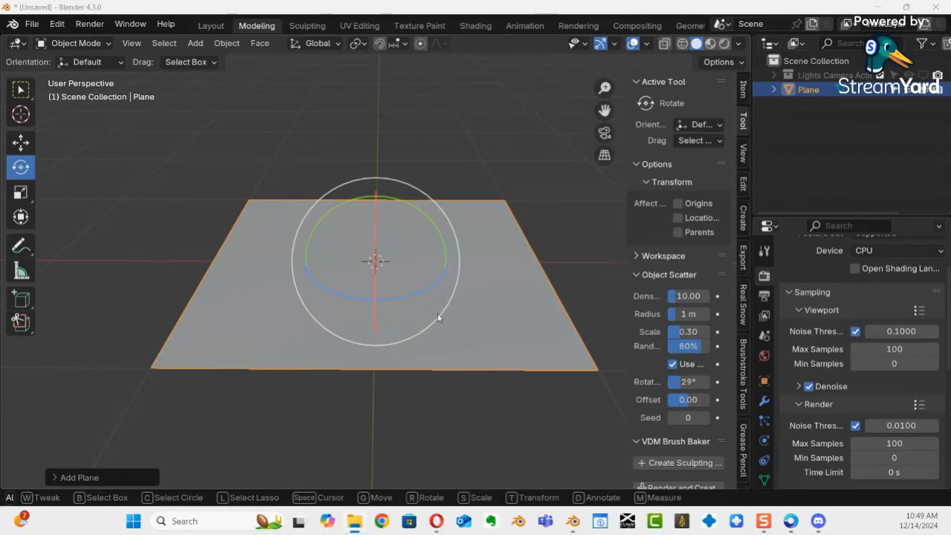
Step: Put the plane into Edit Mode and subdivide its whole surface
middle_click_drag(438, 290, 472, 256, "ctrl")
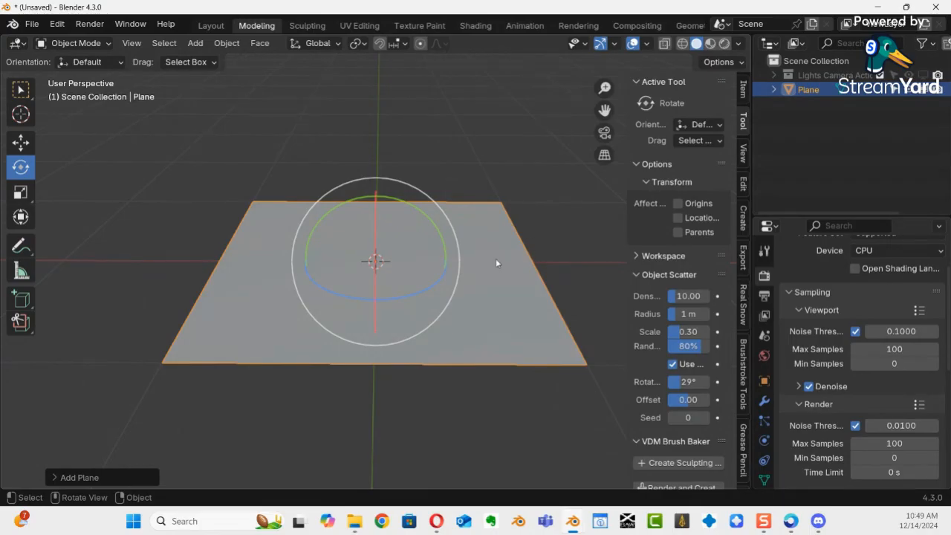
key("ctrl+Tab")
left_click(525, 280)
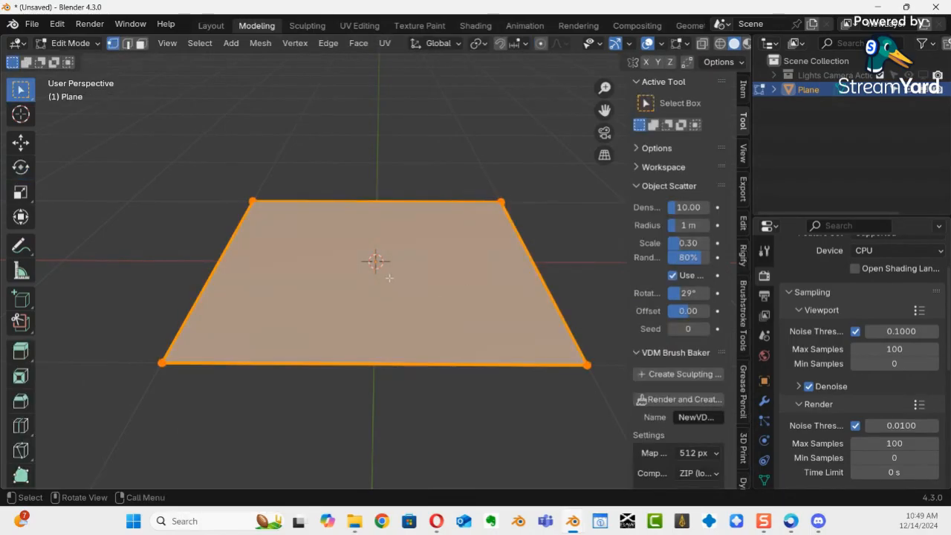
right_click(406, 275)
left_click(381, 175)
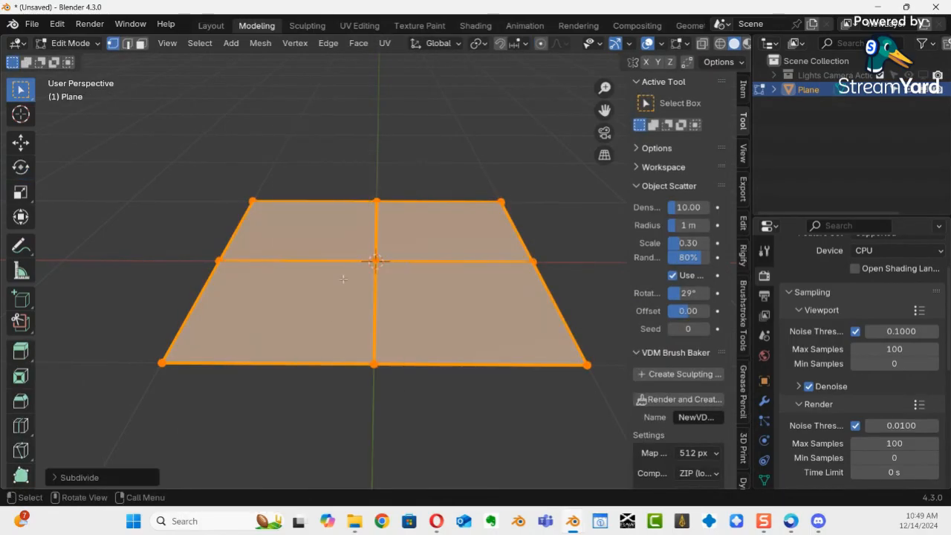
Step: Set the plane's subdivision to 50 cuts
left_click(50, 479)
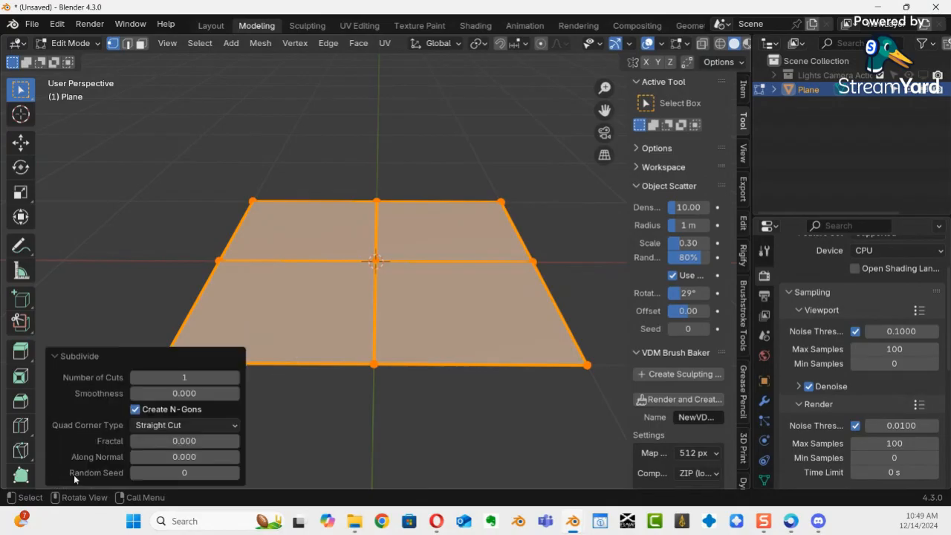
double_click(198, 378)
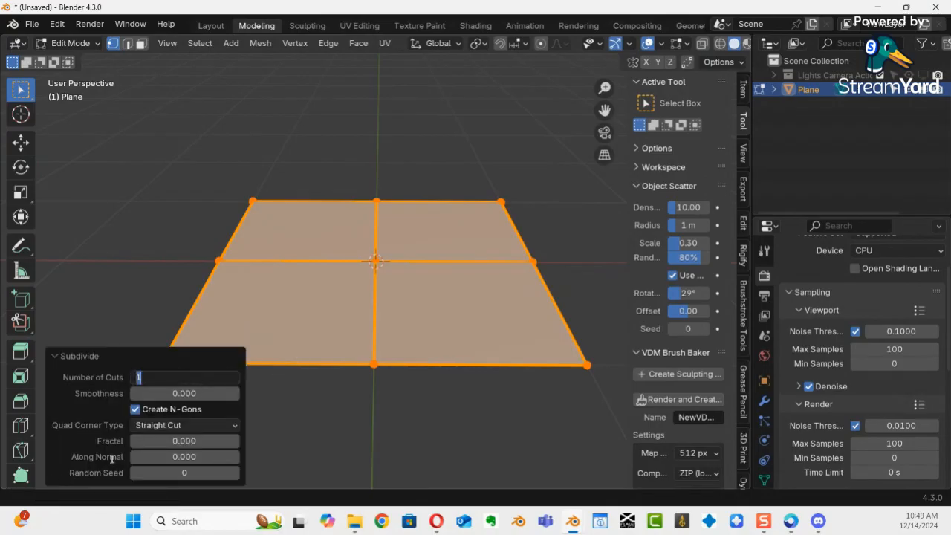
type("560")
key("Return")
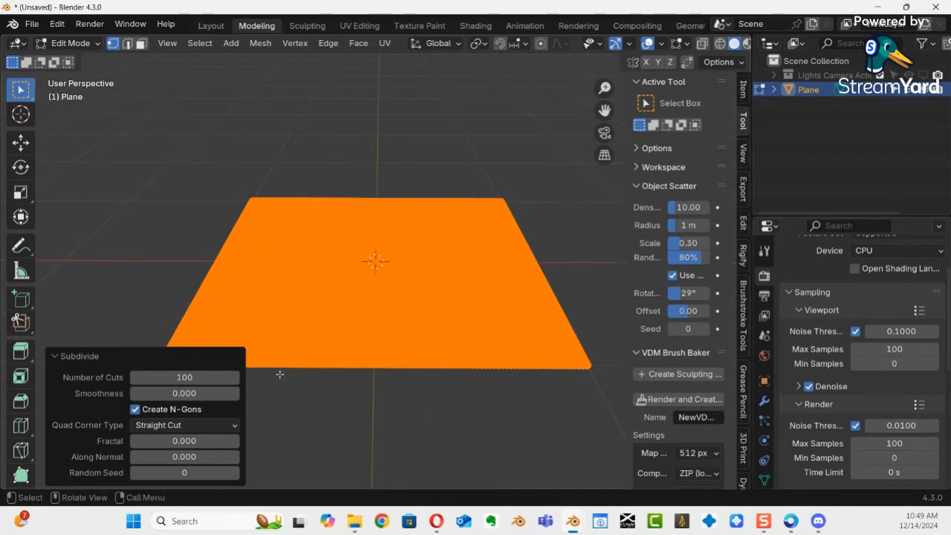
type("5")
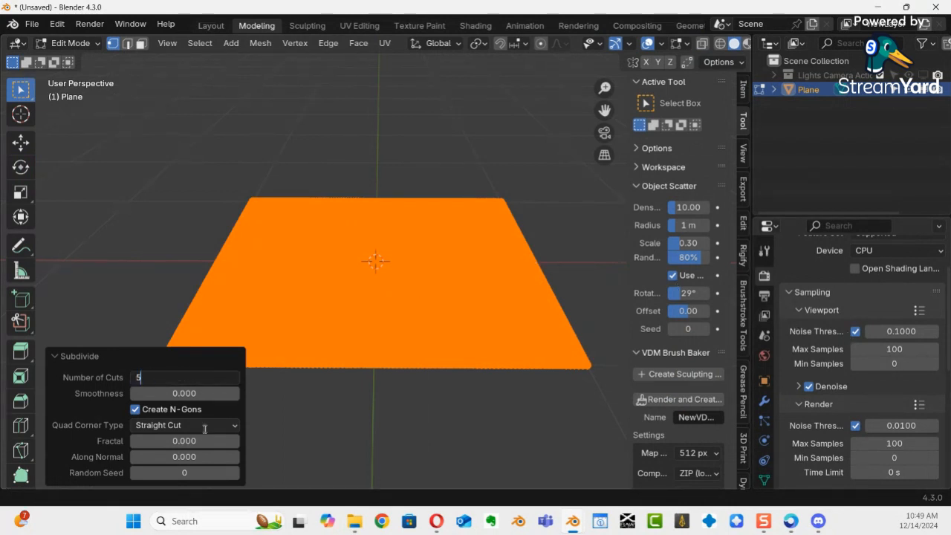
type("0")
key("Return")
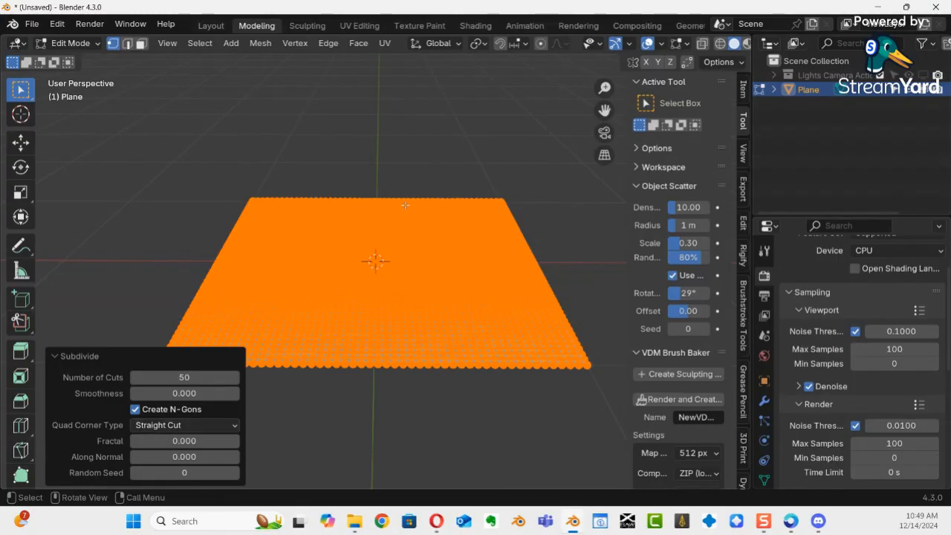
Step: Leave Edit Mode and switch the subdivided plane to Sculpt Mode
key("ctrl+Tab")
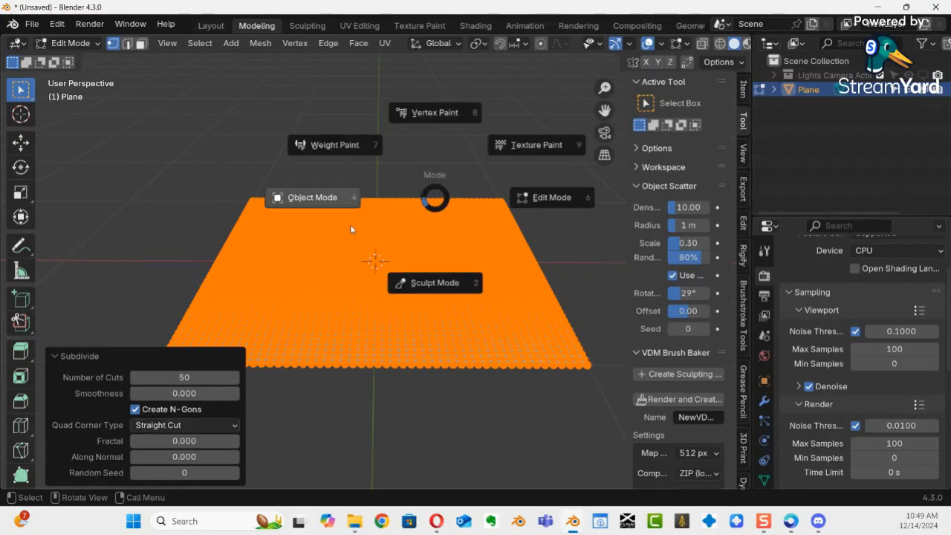
left_click(312, 197)
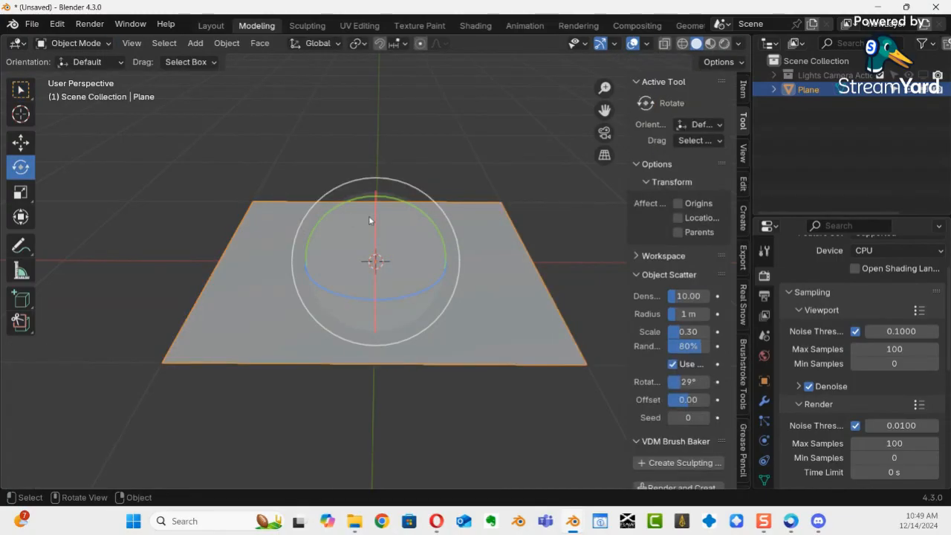
key("ctrl+Tab")
left_click(383, 306)
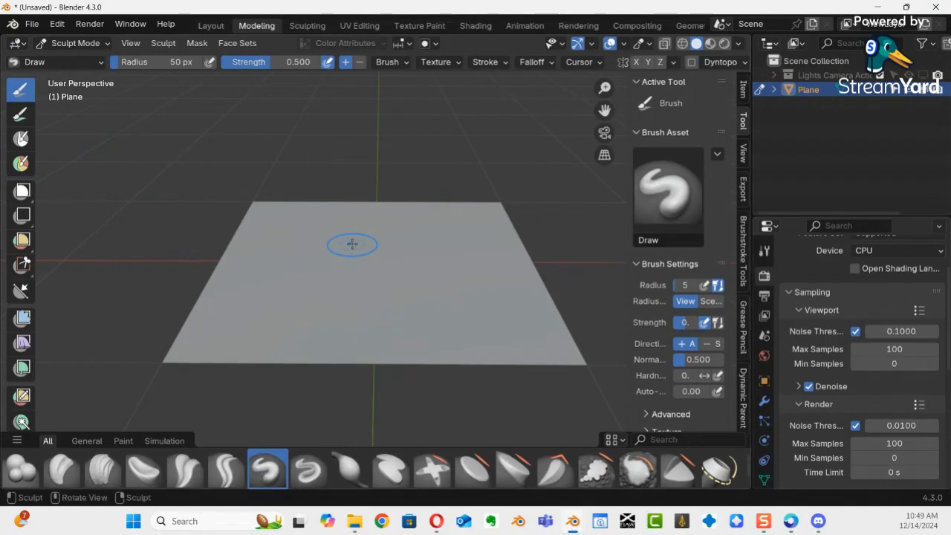
Step: Enlarge the Draw brush radius to about 130 px and raise a large hill over the plane's left half
key("f")
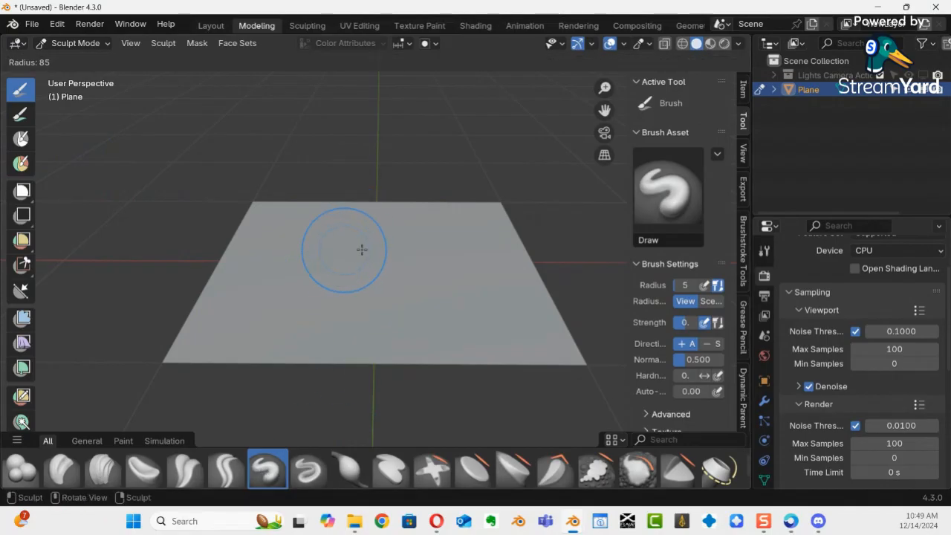
left_click(351, 254)
key("f")
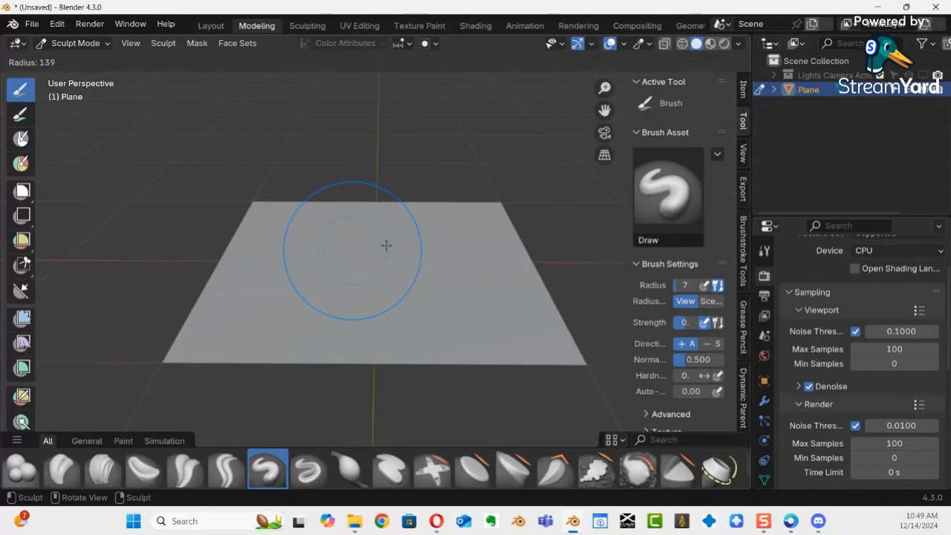
left_click(386, 246)
mouse_move(321, 242)
left_mouse_down()
mouse_move(376, 244)
mouse_move(298, 230)
left_mouse_up()
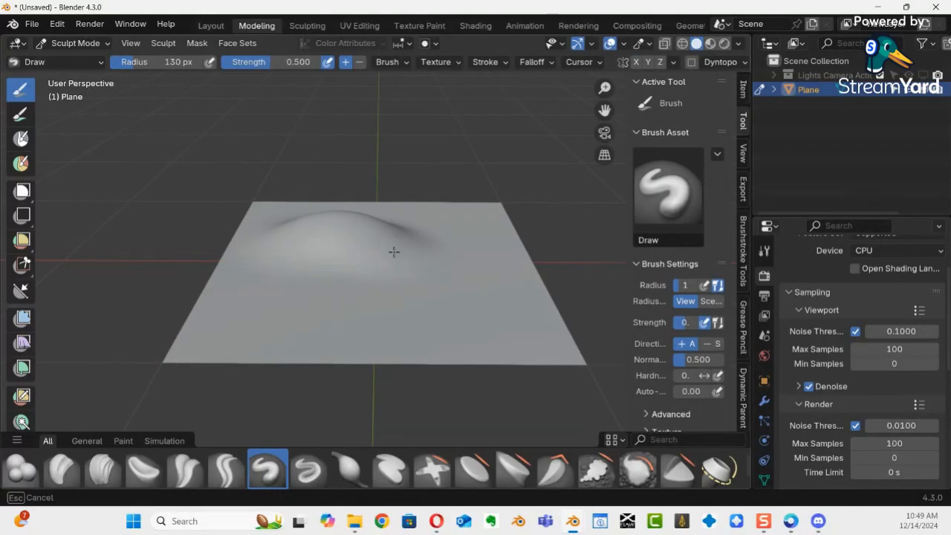
mouse_move(394, 252)
left_mouse_down()
mouse_move(319, 250)
mouse_move(278, 292)
left_mouse_up()
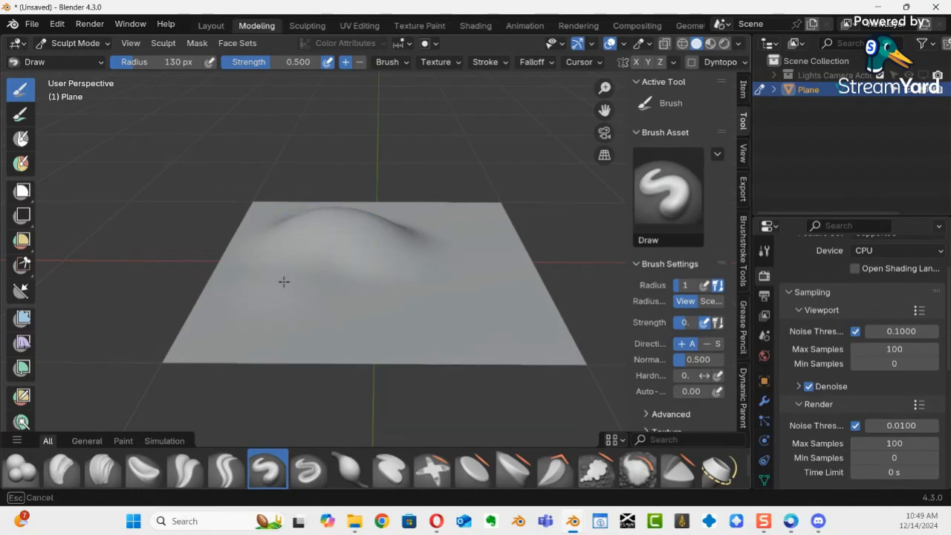
mouse_move(282, 333)
left_mouse_down()
mouse_move(349, 234)
mouse_move(297, 213)
mouse_move(336, 253)
mouse_move(416, 238)
left_mouse_up()
Step: Set the Draw brush radius to about 74 px and raise smaller hills across the plane's back-right and front-right areas
key("f")
left_click(384, 221)
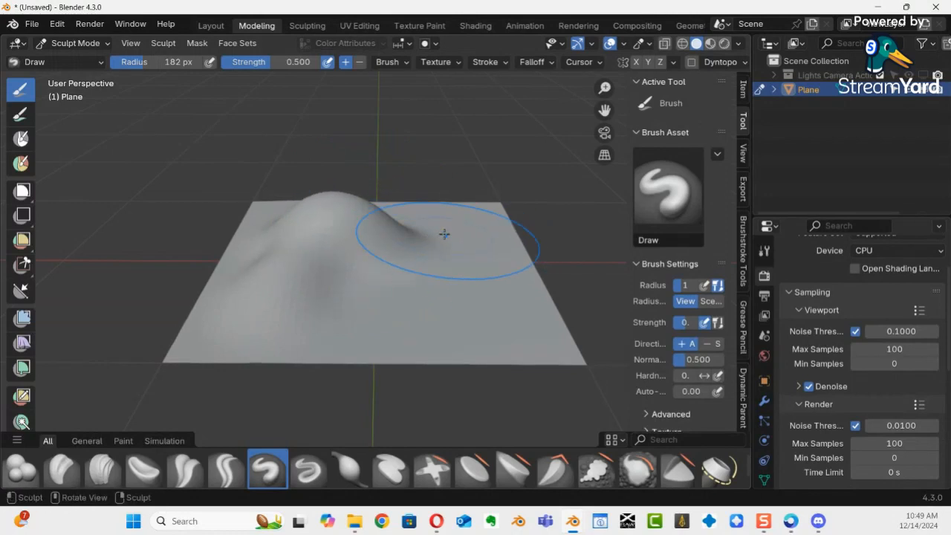
key("f")
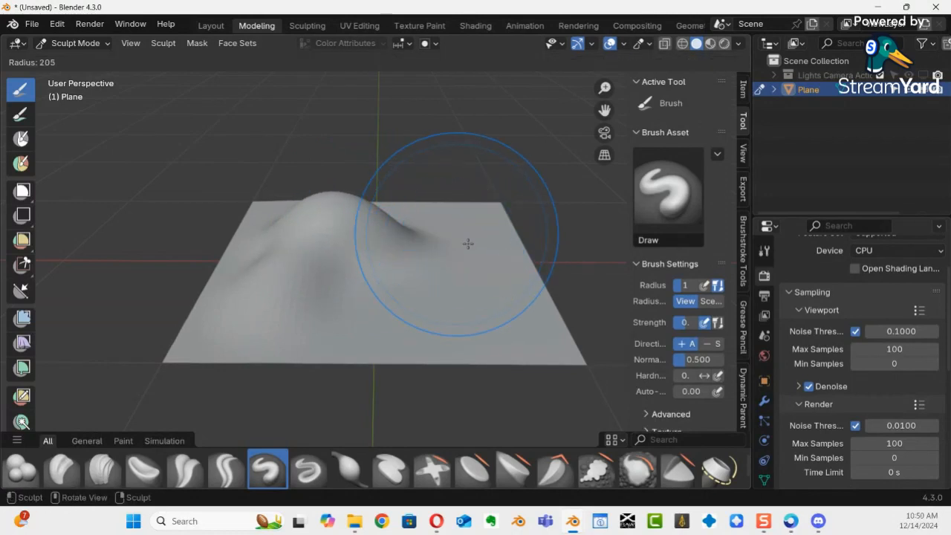
left_click(453, 234)
key("f")
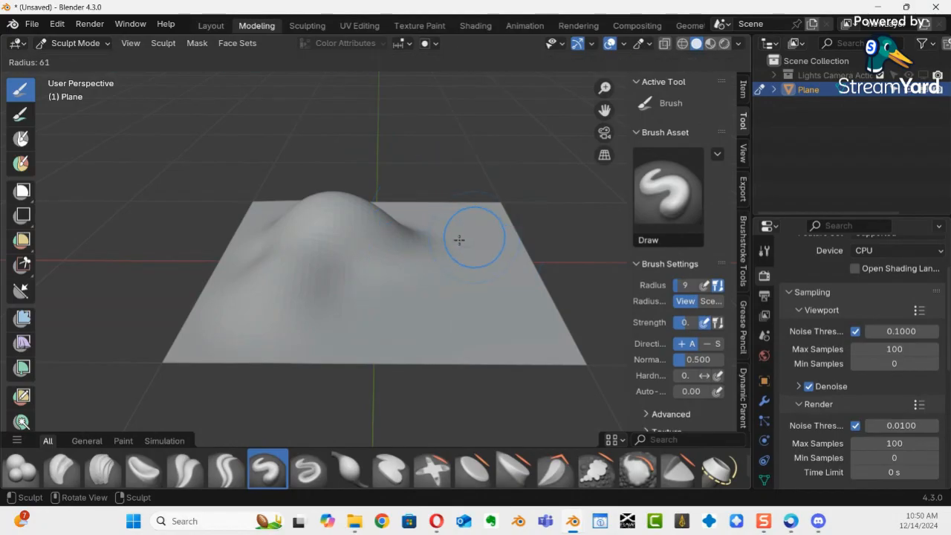
left_click(471, 230)
left_click_drag(471, 230, 483, 228)
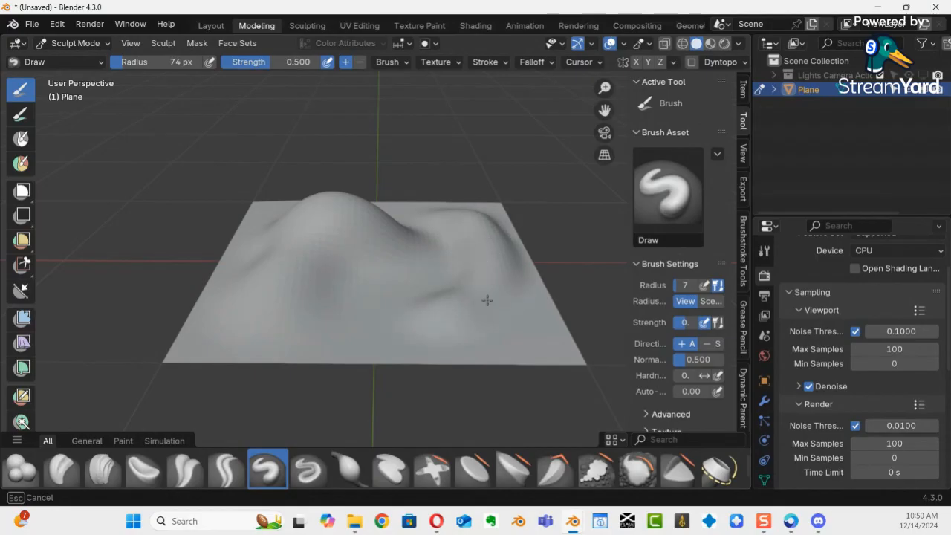
left_click_drag(487, 300, 482, 318)
mouse_move(482, 319)
left_mouse_down()
mouse_move(541, 355)
mouse_move(542, 343)
left_mouse_up()
left_click_drag(542, 343, 453, 307)
Step: Enlarge the Draw brush and build up the ridge along the plane's right edge
key("f")
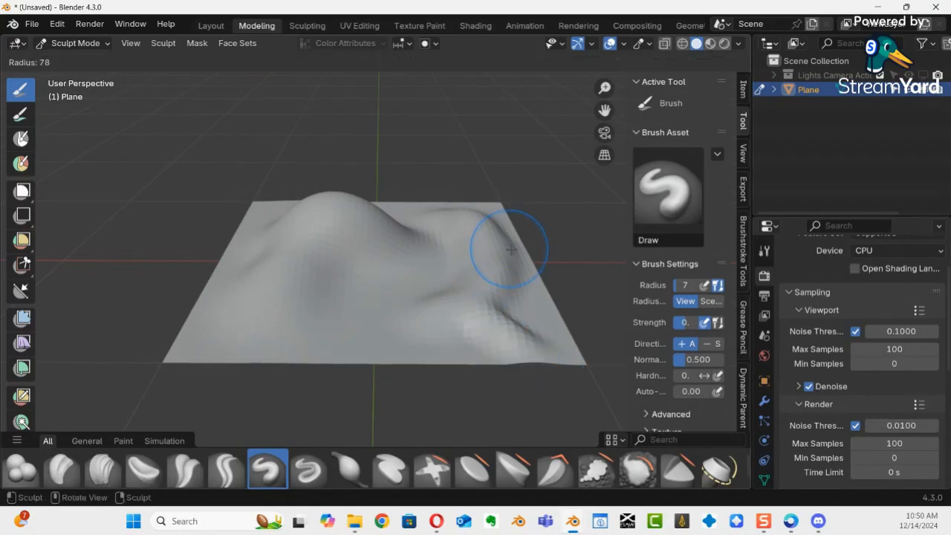
left_click(519, 254)
mouse_move(518, 254)
left_mouse_down()
mouse_move(486, 257)
mouse_move(484, 320)
mouse_move(532, 335)
mouse_move(505, 215)
left_mouse_up()
Step: Set the Draw brush radius to about 67 px and carve a winding channel between the hills from the front edge to the back edge
mouse_move(484, 303)
middle_mouse_down()
mouse_move(505, 287)
mouse_move(542, 323)
middle_mouse_up()
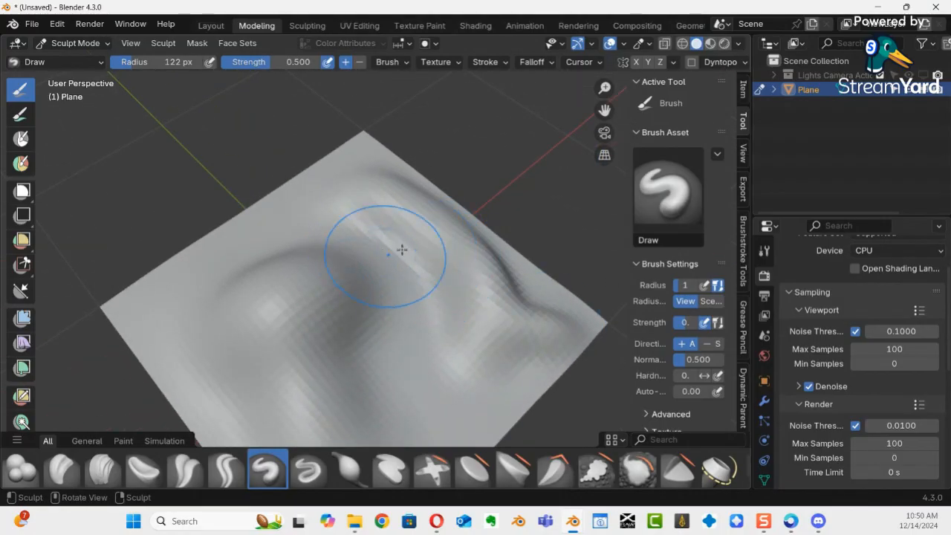
key("f")
left_click(363, 257)
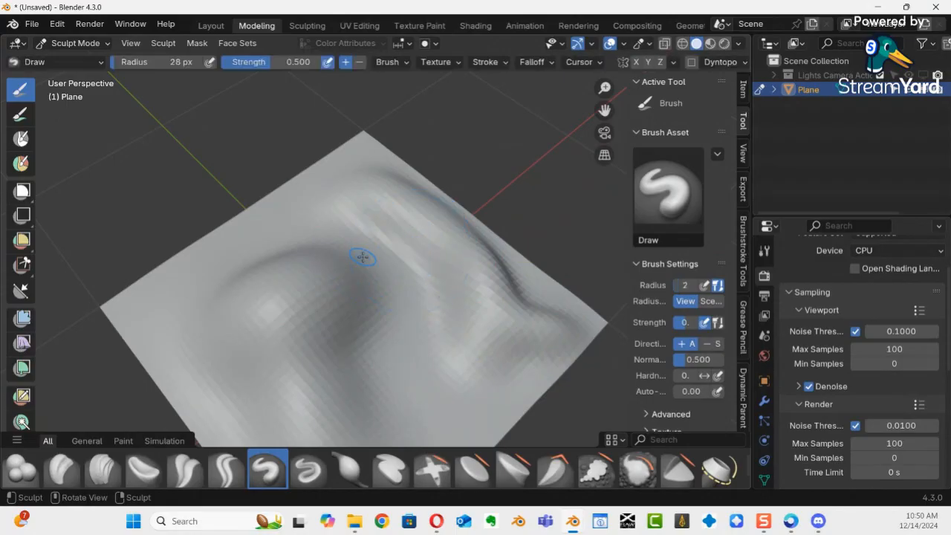
key("f")
left_click(394, 247)
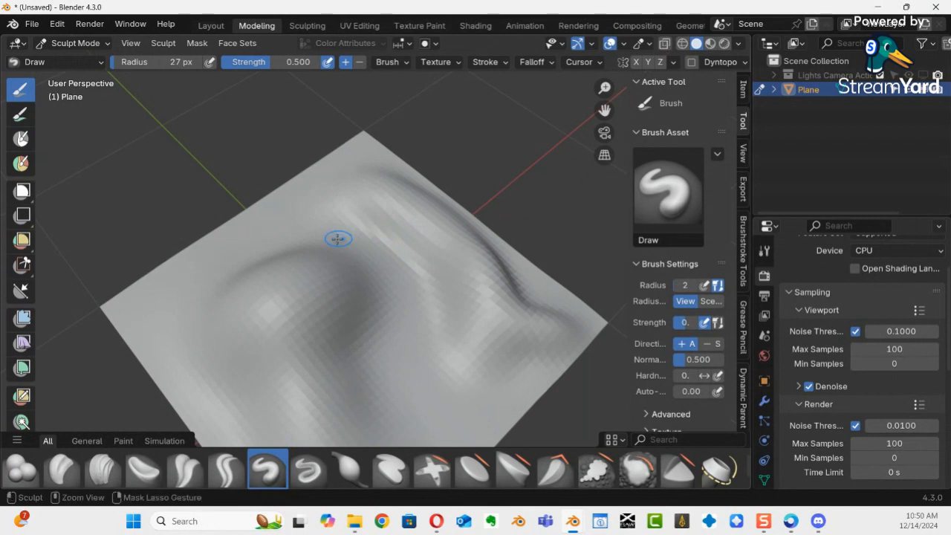
key("f")
left_click(380, 242)
left_click_drag(367, 237, 387, 245)
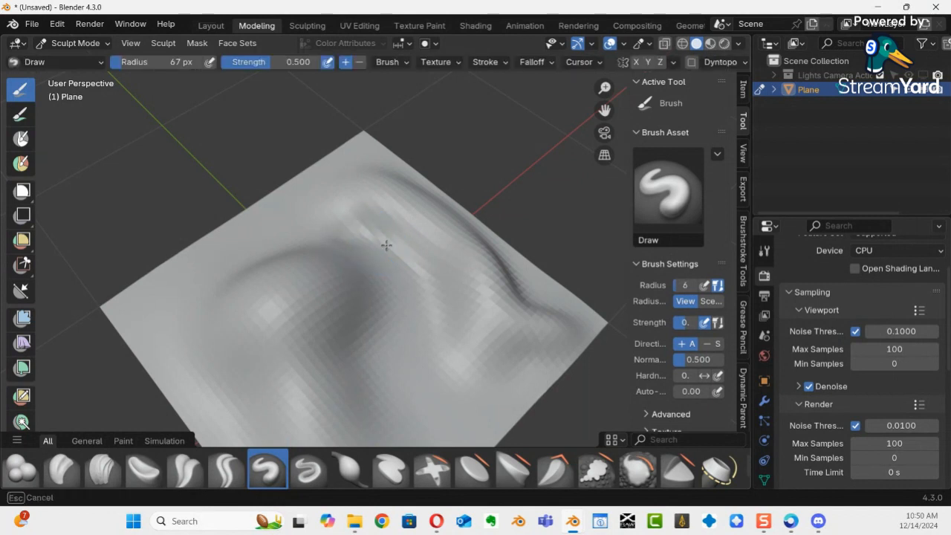
left_click_drag(422, 340, 397, 359)
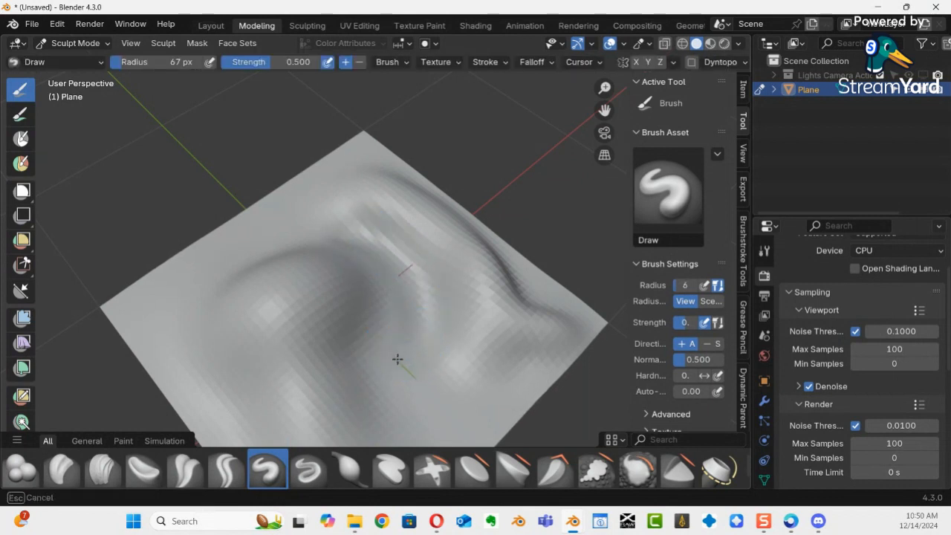
left_click_drag(413, 409, 417, 427)
left_click_drag(414, 352, 412, 350)
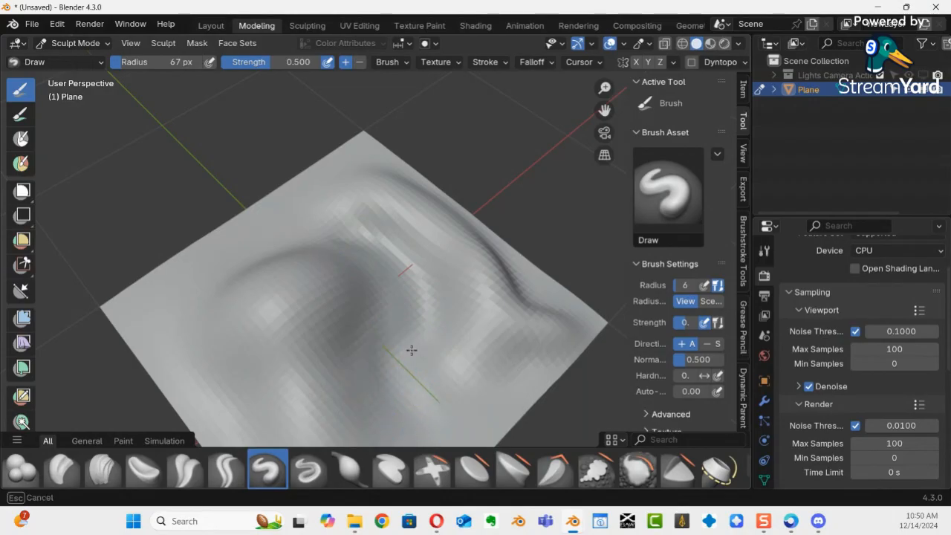
mouse_move(399, 410)
left_mouse_down()
mouse_move(425, 433)
mouse_move(422, 314)
left_mouse_up()
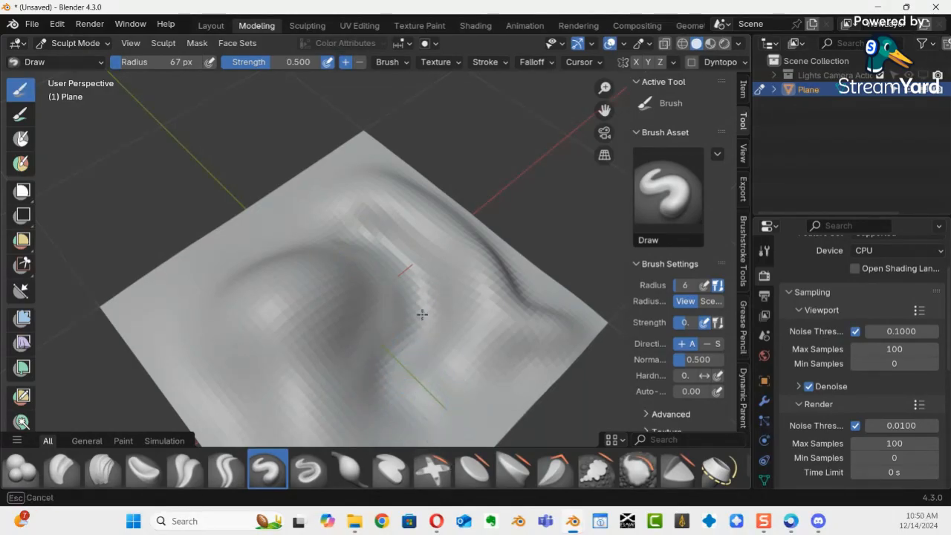
mouse_move(333, 228)
left_mouse_down()
mouse_move(361, 227)
mouse_move(191, 259)
left_mouse_up()
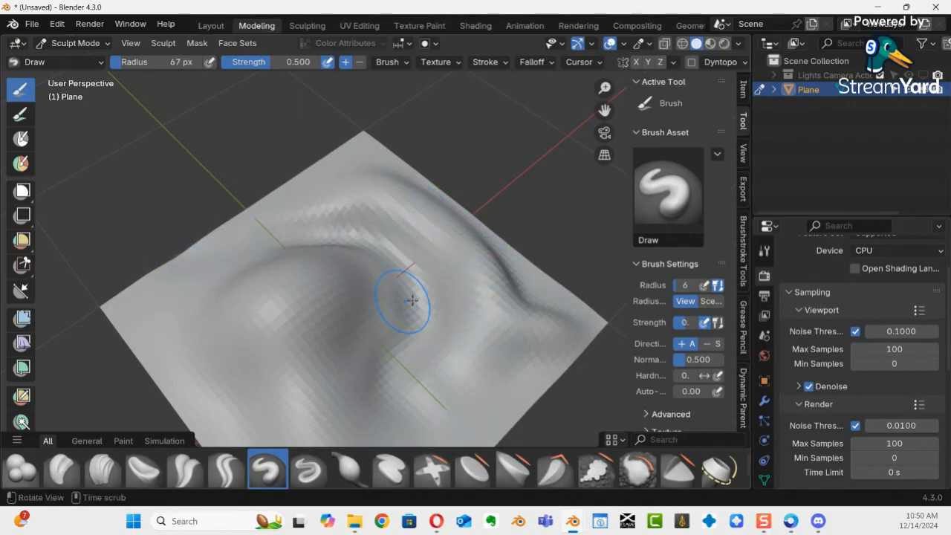
Step: Set the brush radius to about 95 px and smooth the hills and the channel between them
mouse_move(404, 298)
middle_mouse_down()
mouse_move(341, 286)
mouse_move(409, 283)
mouse_move(428, 305)
mouse_move(423, 341)
mouse_move(418, 325)
mouse_move(378, 416)
mouse_move(401, 364)
mouse_move(449, 321)
mouse_move(384, 314)
mouse_move(396, 328)
mouse_move(395, 315)
middle_mouse_up()
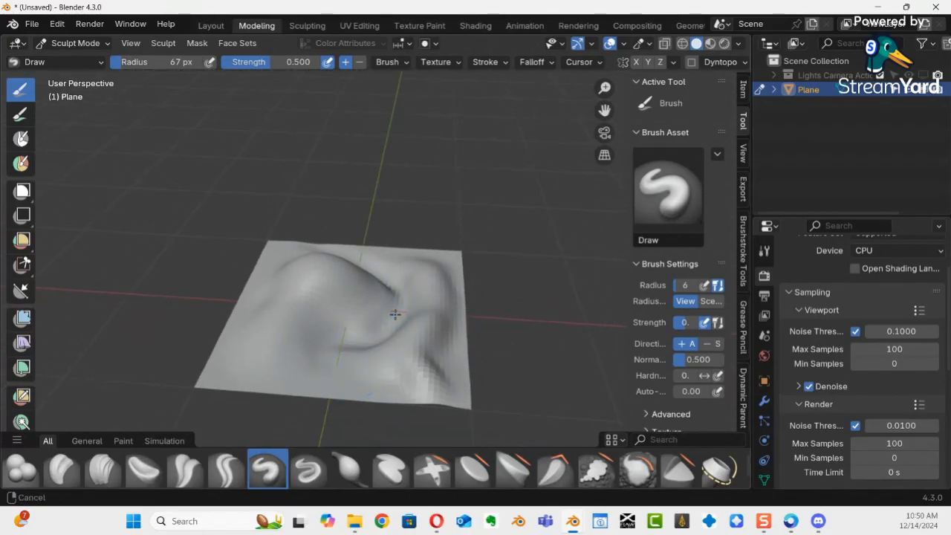
key("f")
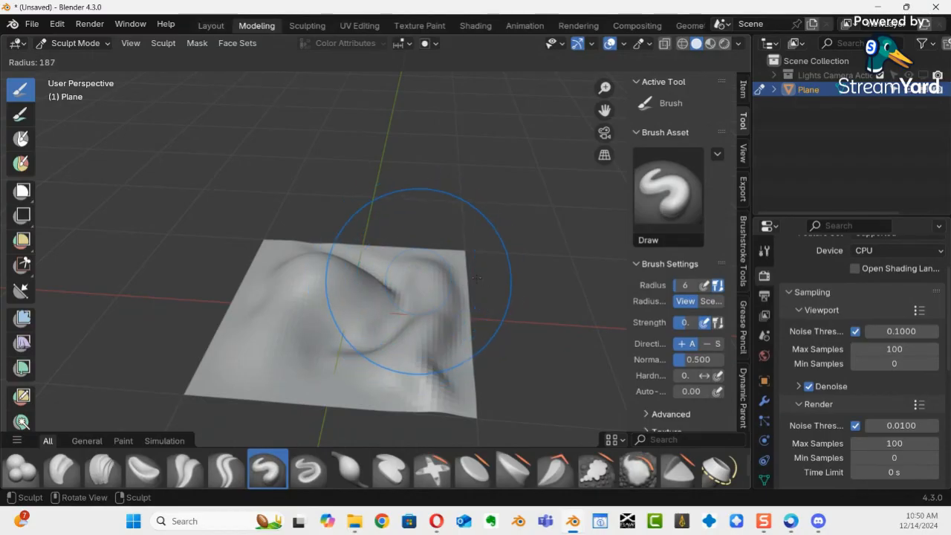
left_click(429, 272)
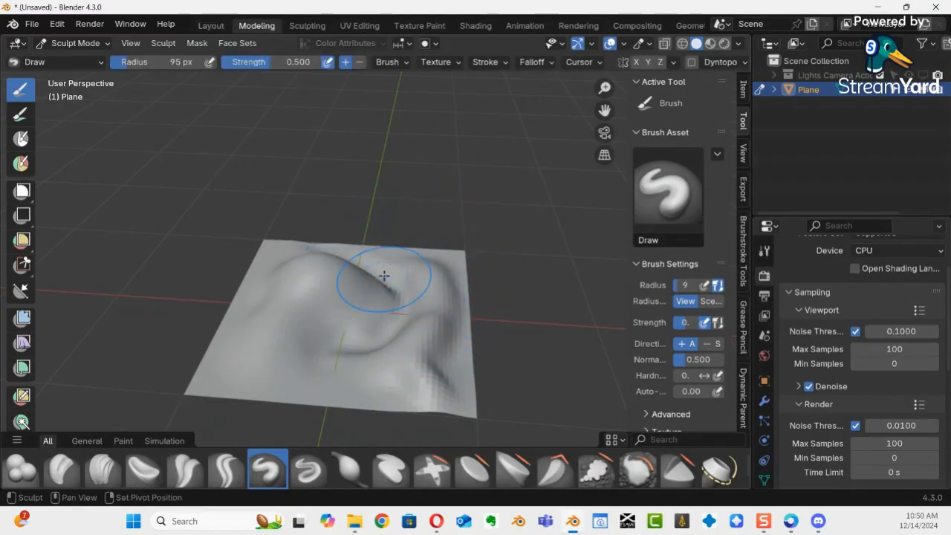
left_click_drag(391, 283, 358, 292, "shift")
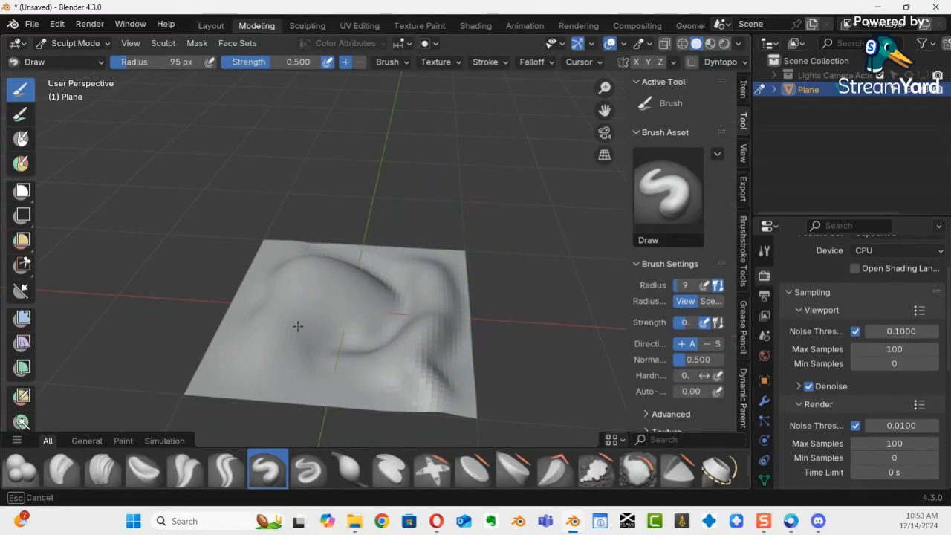
left_click_drag(375, 341, 424, 296, "shift")
left_click_drag(324, 260, 363, 256, "shift")
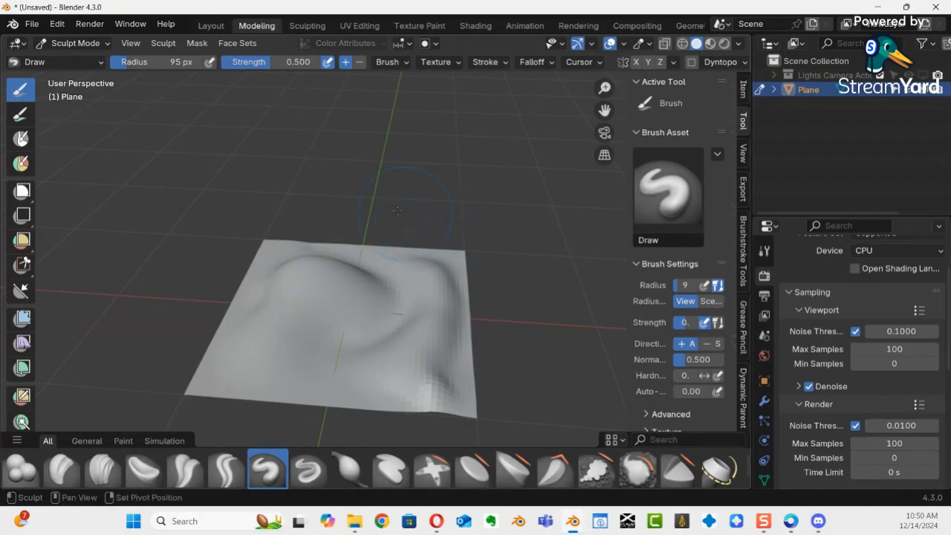
Step: Examine the sculpted plane's mesh in wireframe with X-ray on and off, and return the viewport to Solid shading
key("shift+z")
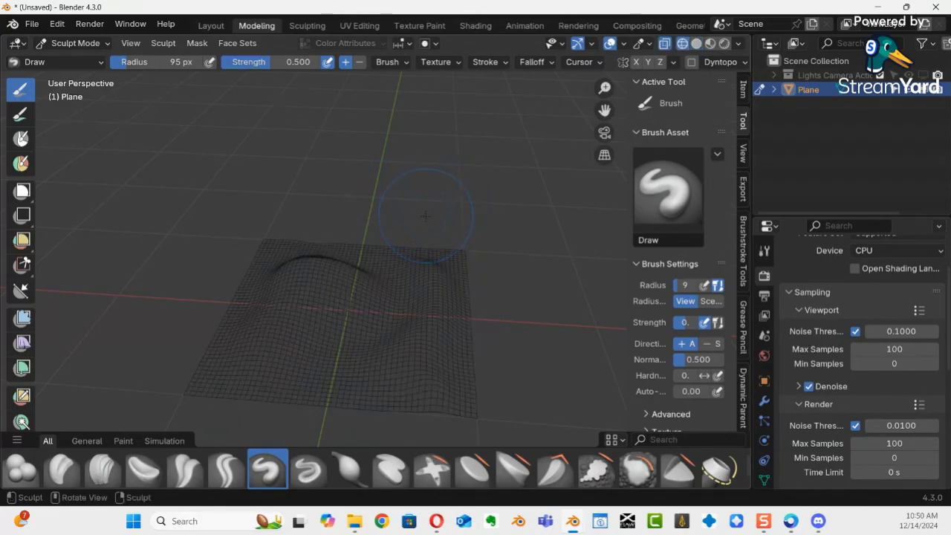
key("alt+z")
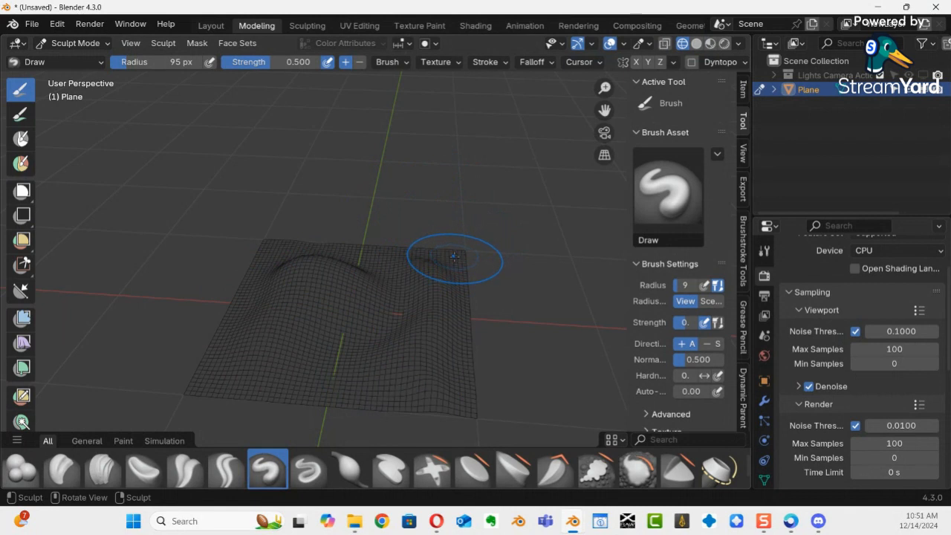
key("alt+z")
key("z")
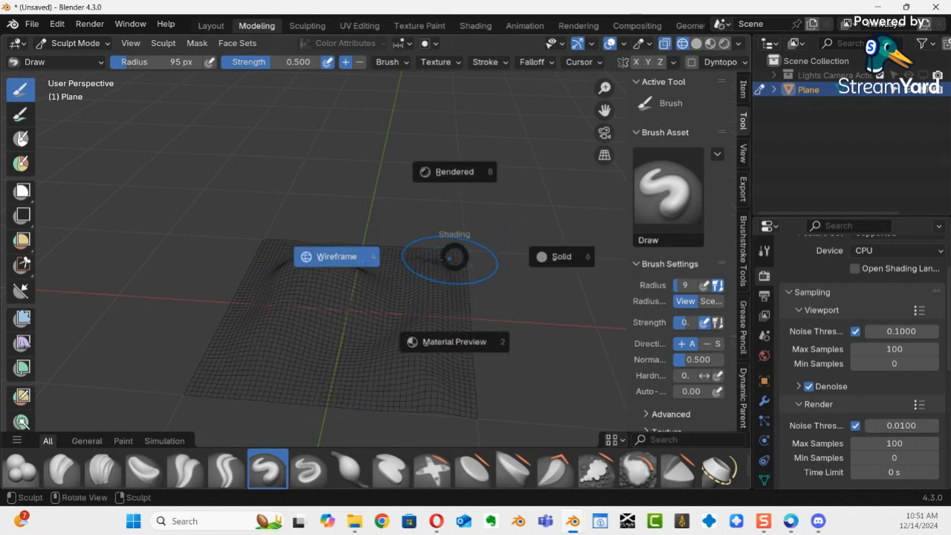
left_click(562, 257)
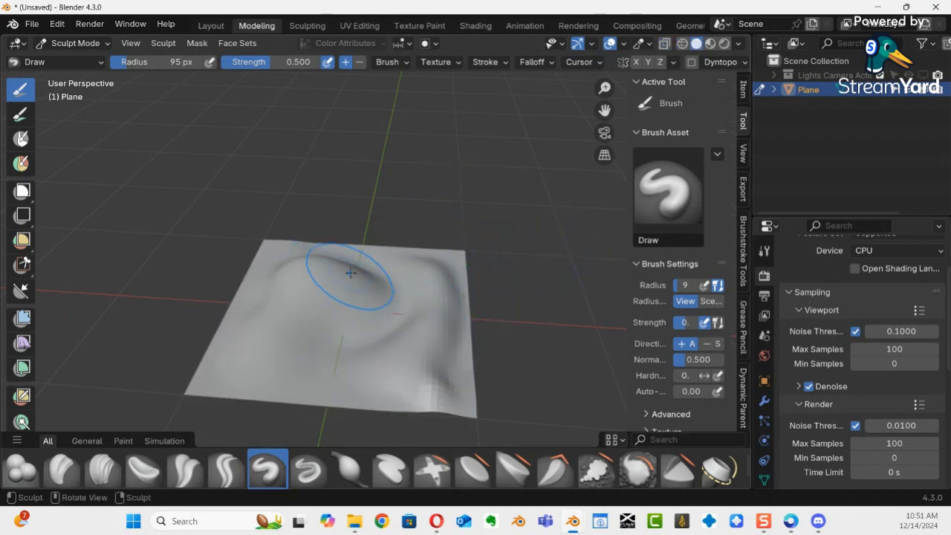
Step: Smooth the large hill, the channel and the ridge beside it on the plane
mouse_move(339, 265)
middle_mouse_down()
mouse_move(572, 279)
mouse_move(334, 329)
mouse_move(346, 319)
middle_mouse_up()
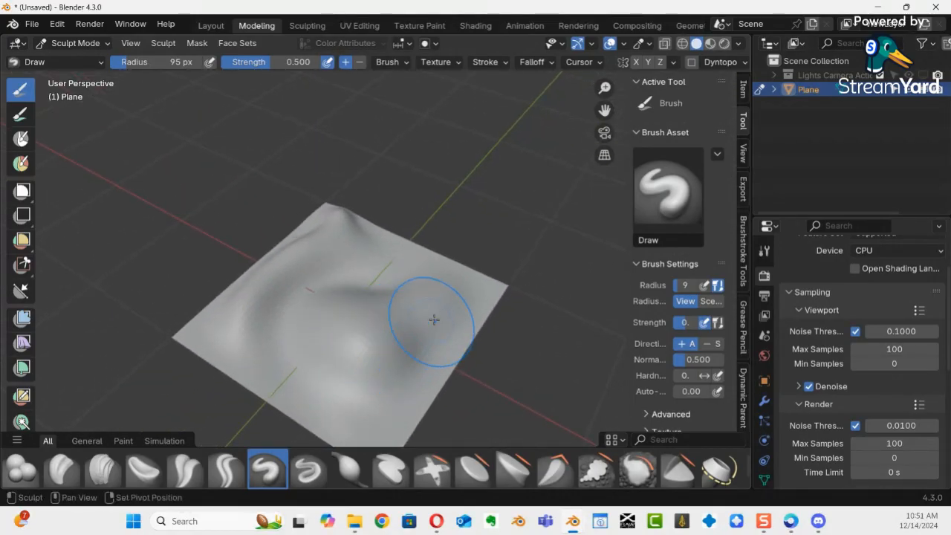
left_click_drag(431, 318, 412, 374)
left_click_drag(362, 407, 345, 358)
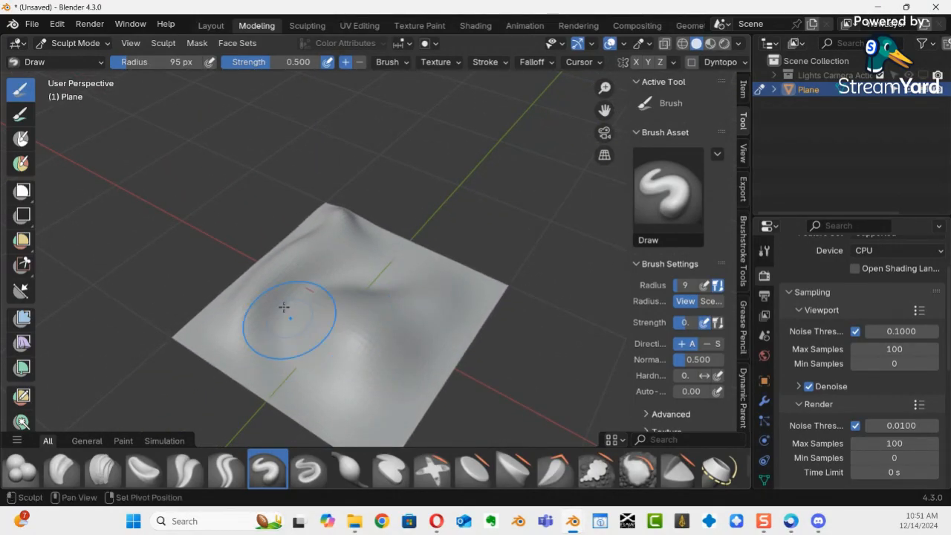
left_click_drag(282, 308, 255, 329)
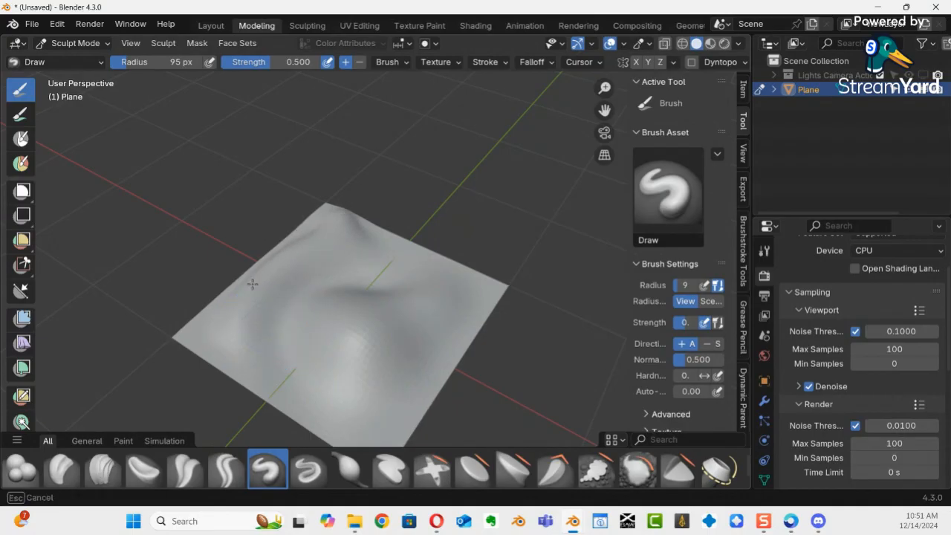
left_click_drag(253, 284, 410, 310)
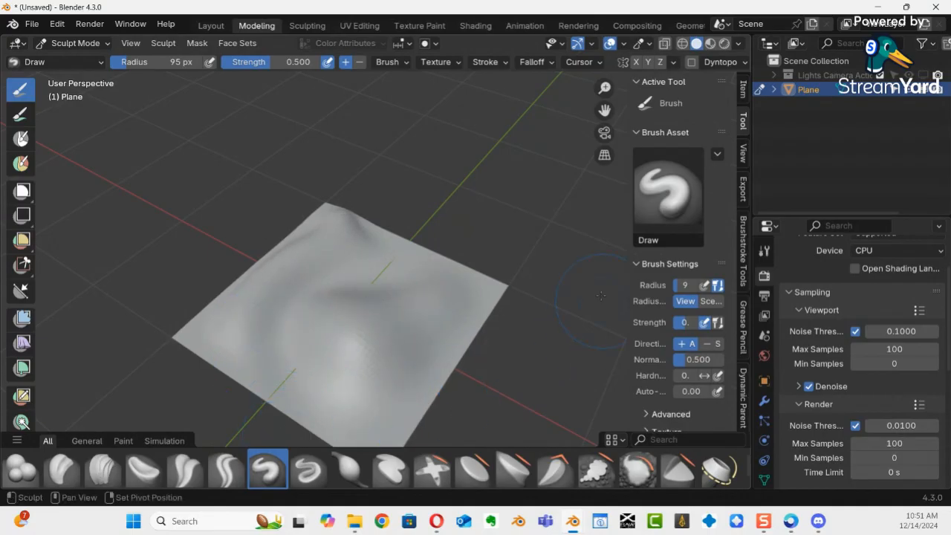
Step: Rename the sculpted Plane object to ground
mouse_move(409, 328)
middle_mouse_down()
mouse_move(345, 194)
mouse_move(392, 332)
mouse_move(386, 223)
mouse_move(431, 314)
mouse_move(397, 276)
mouse_move(351, 333)
mouse_move(365, 334)
mouse_move(401, 245)
mouse_move(452, 205)
mouse_move(439, 292)
mouse_move(435, 270)
mouse_move(443, 277)
middle_mouse_up()
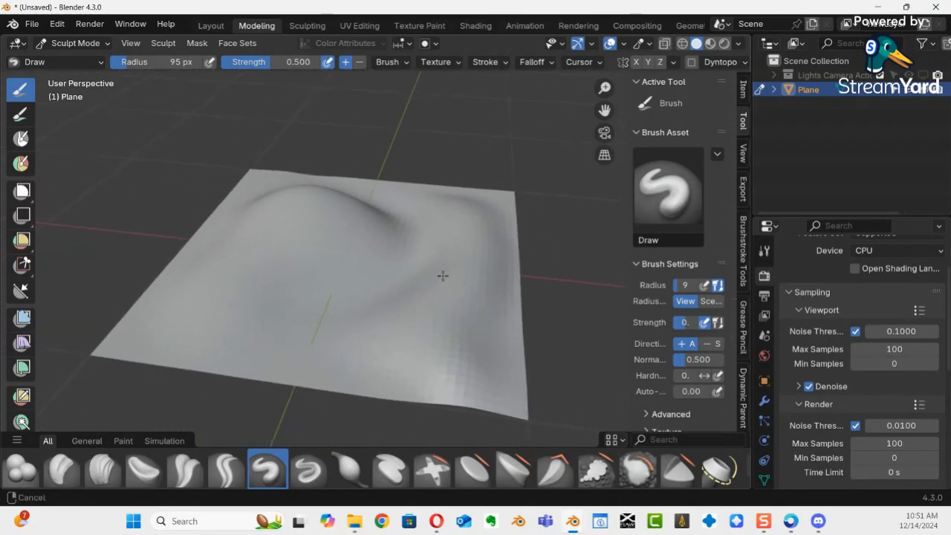
double_click(808, 89)
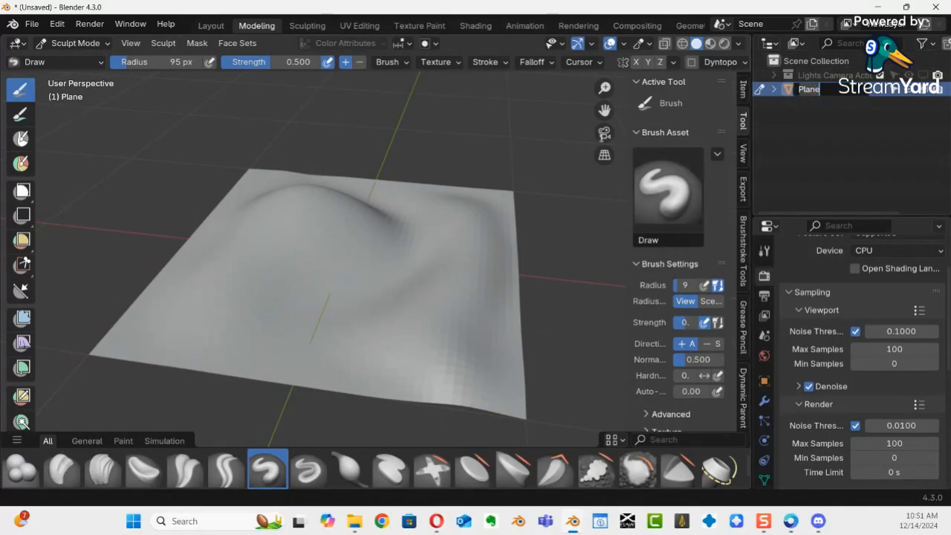
type("ground")
key("Return")
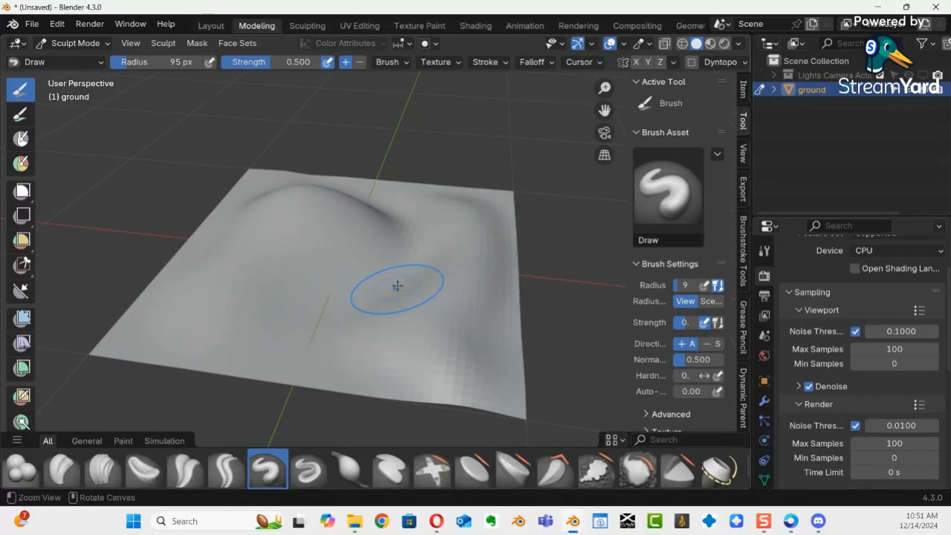
Step: Check the ground's hills from a low angle and switch from Sculpt Mode to Object Mode
mouse_move(399, 274)
middle_mouse_down("ctrl")
mouse_move(378, 299)
mouse_move(398, 272)
mouse_move(378, 282)
mouse_move(424, 339)
mouse_move(465, 294)
mouse_move(444, 254)
mouse_move(374, 259)
mouse_move(382, 244)
mouse_move(410, 277)
mouse_move(405, 343)
mouse_move(393, 294)
mouse_move(430, 199)
mouse_move(396, 322)
mouse_move(407, 358)
mouse_move(403, 276)
mouse_move(427, 239)
mouse_move(435, 271)
mouse_move(370, 277)
mouse_move(410, 278)
middle_mouse_up("ctrl")
mouse_move(384, 307)
middle_mouse_down()
mouse_move(354, 329)
mouse_move(143, 409)
middle_mouse_up()
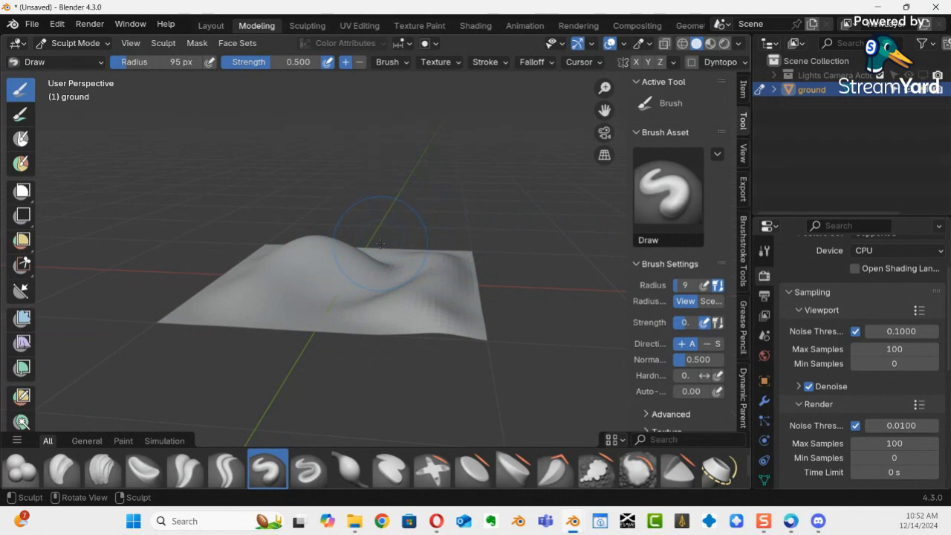
left_click_drag(389, 265, 384, 254)
key("ctrl+Tab")
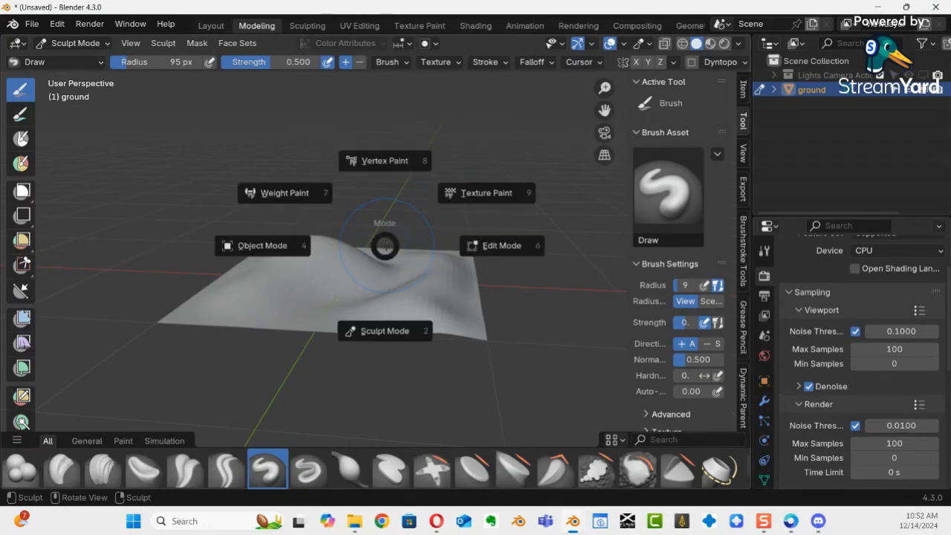
left_click(258, 245)
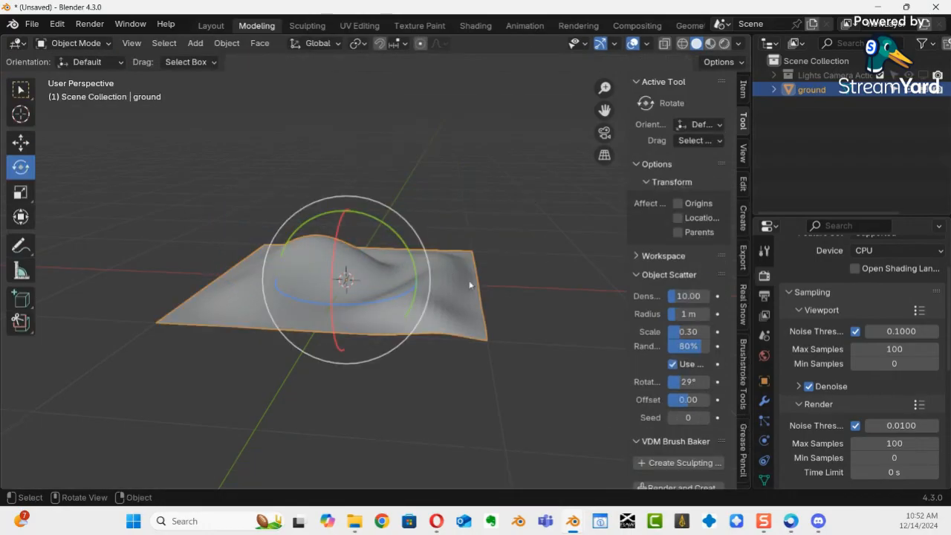
Step: Start saving the scene under a new name and browse to the G:\0 Presentations\Grass folder
key("ctrl+shift+s")
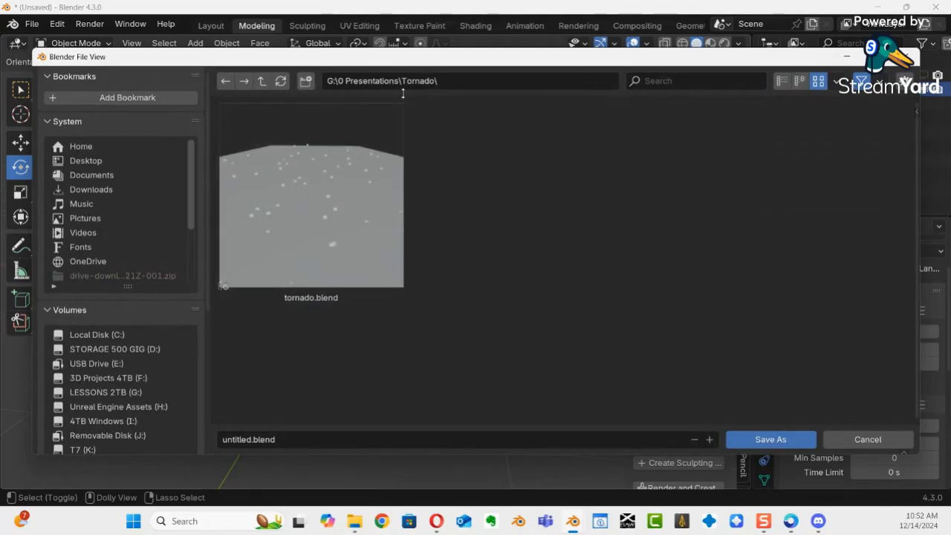
left_click(262, 83)
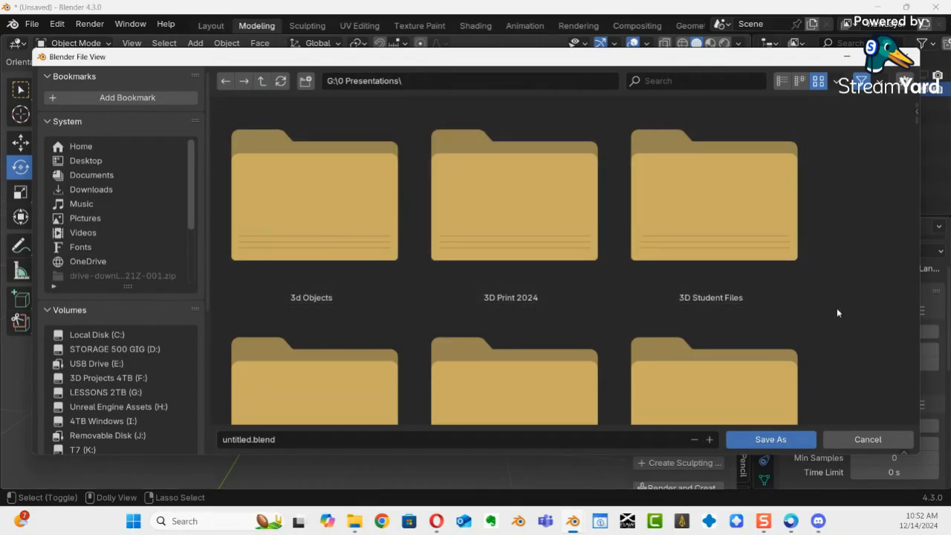
scroll(907, 126, "down", 6)
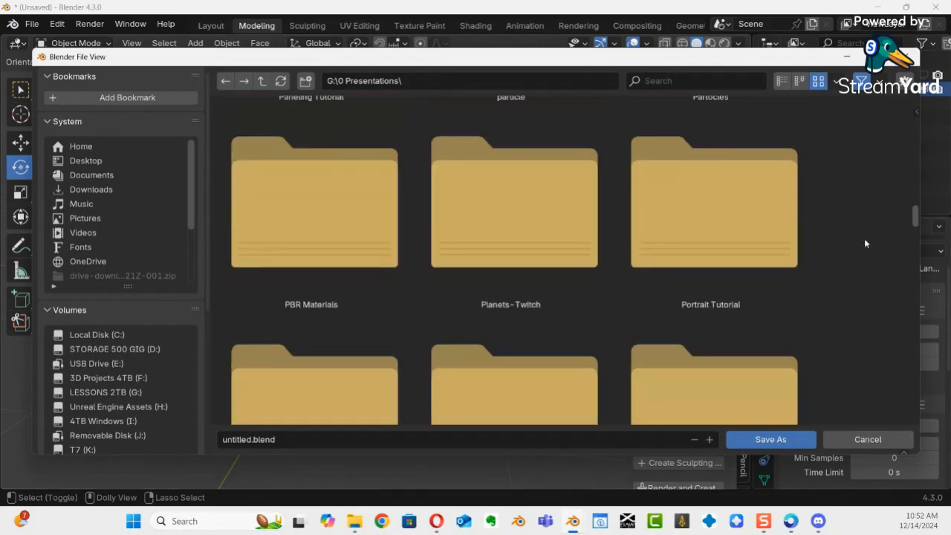
scroll(867, 238, "up", 2)
scroll(874, 208, "up", 3)
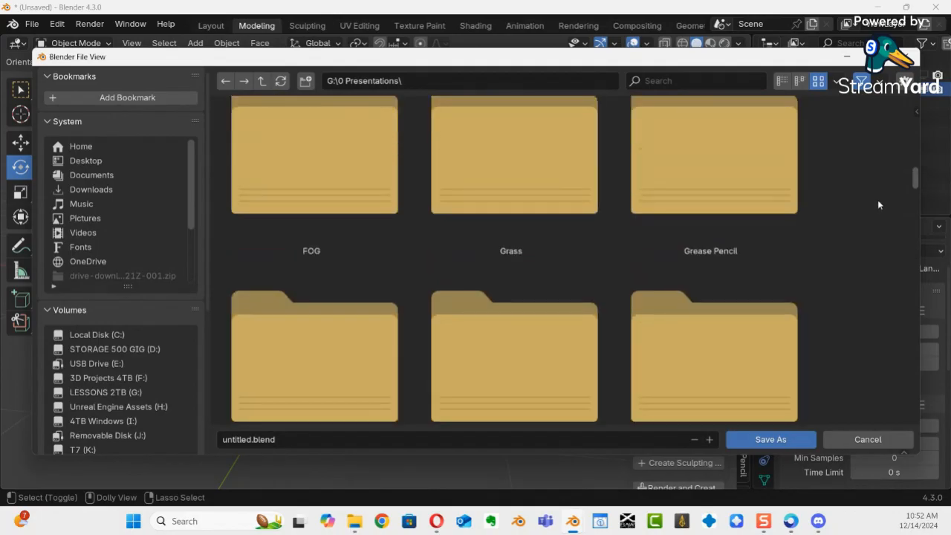
scroll(877, 201, "down", 1)
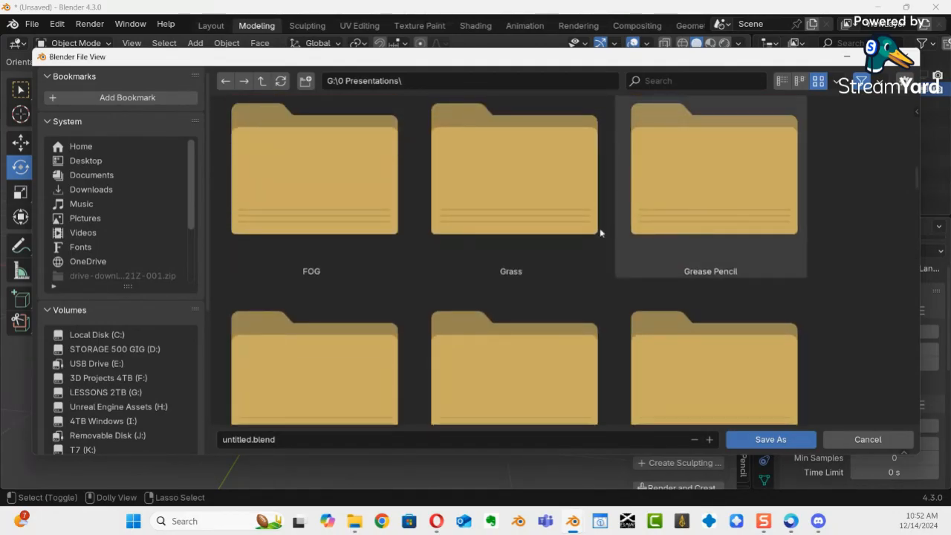
double_click(552, 215)
Step: Name the file Grass Twitch 002.blend, based on the existing Grass Twitch.blend name, and save it
left_click(305, 440)
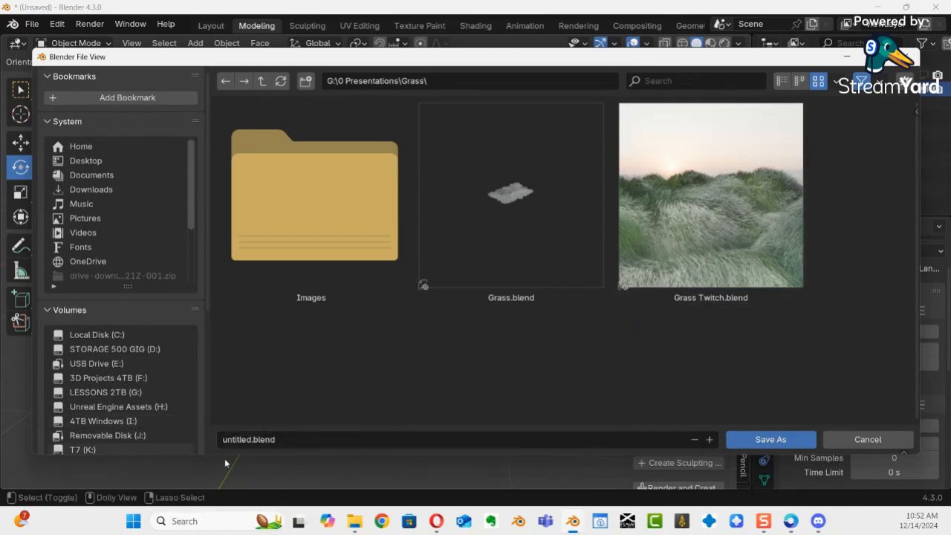
left_click(254, 440)
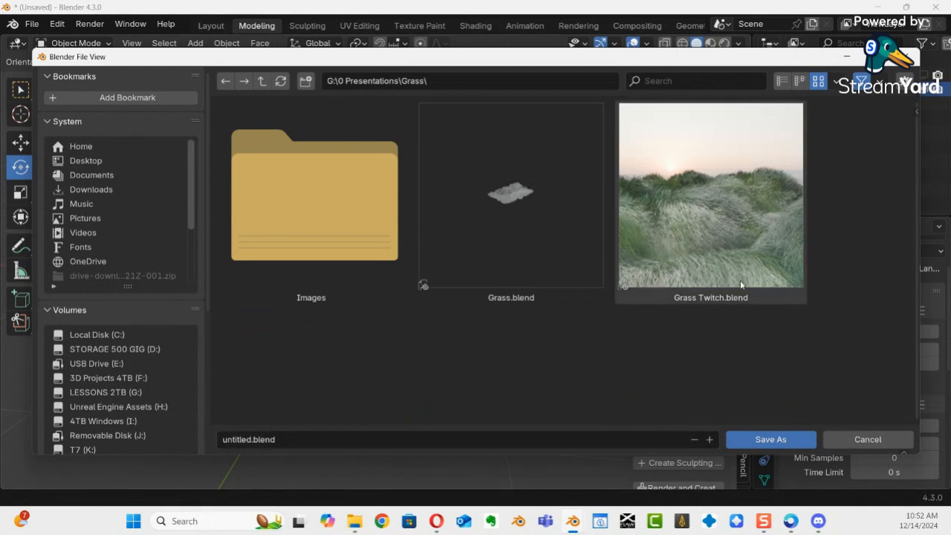
left_click(717, 296)
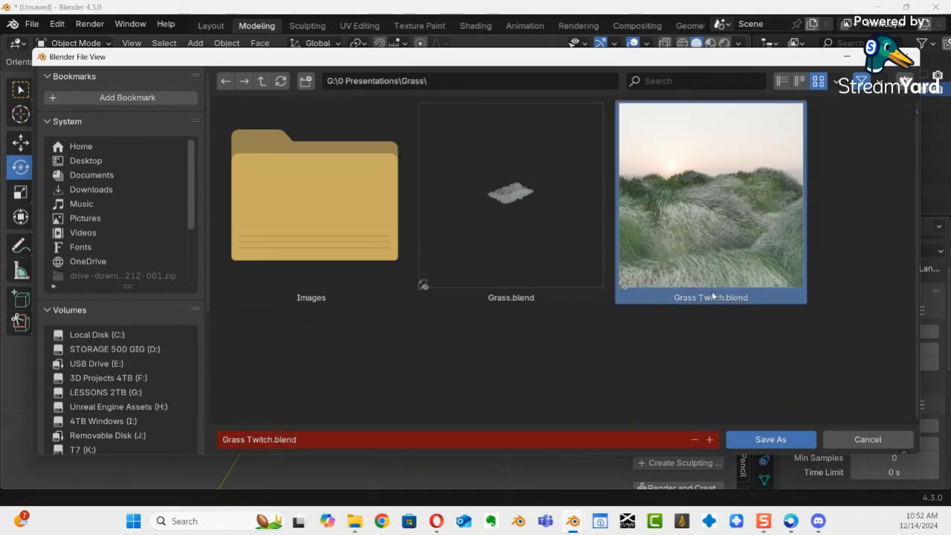
left_click(272, 444)
left_click(269, 440)
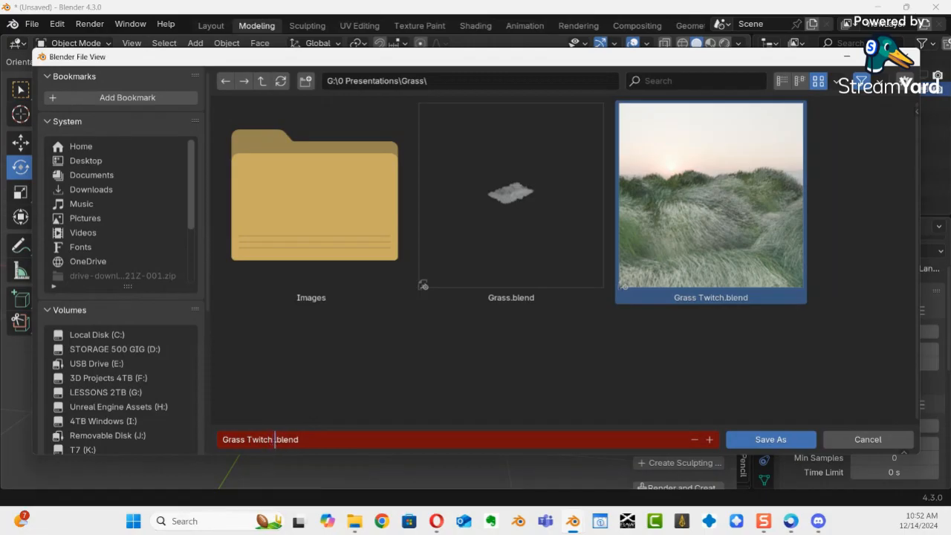
key("Return")
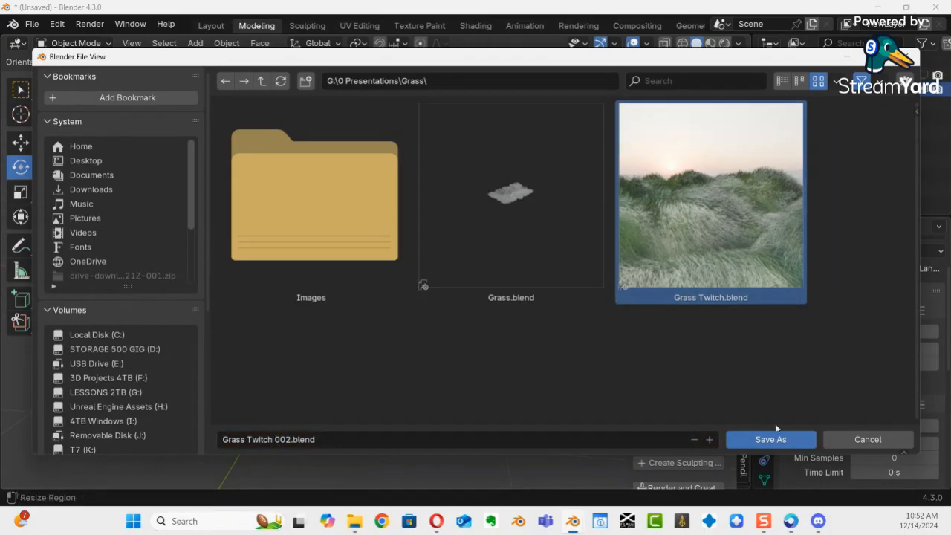
left_click(765, 444)
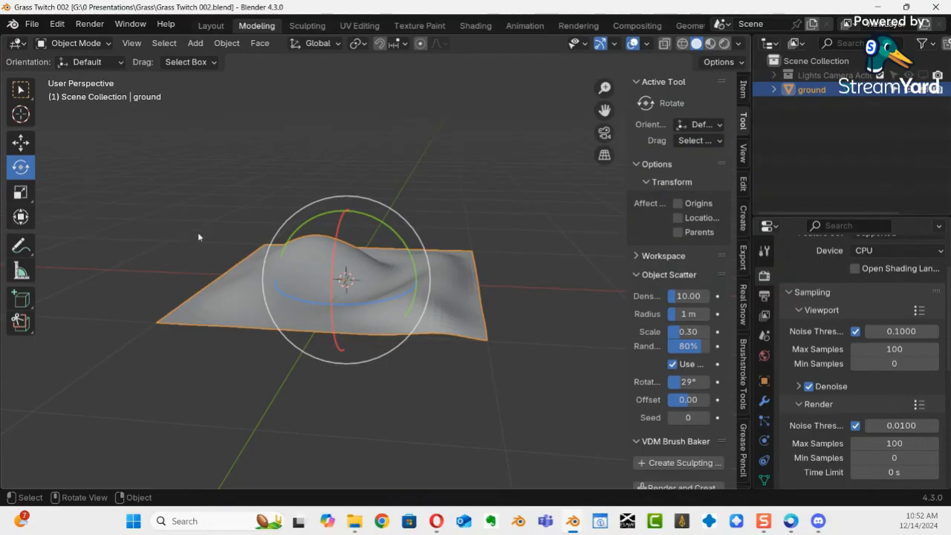
Step: Open the finished example file Grass Twitch.blend from the Grass folder
left_click(32, 24)
left_click(52, 56)
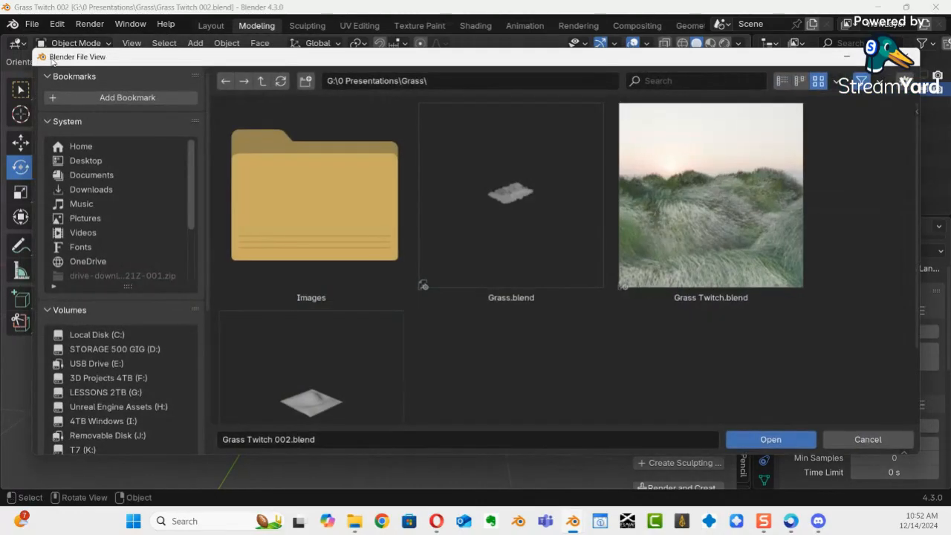
double_click(712, 233)
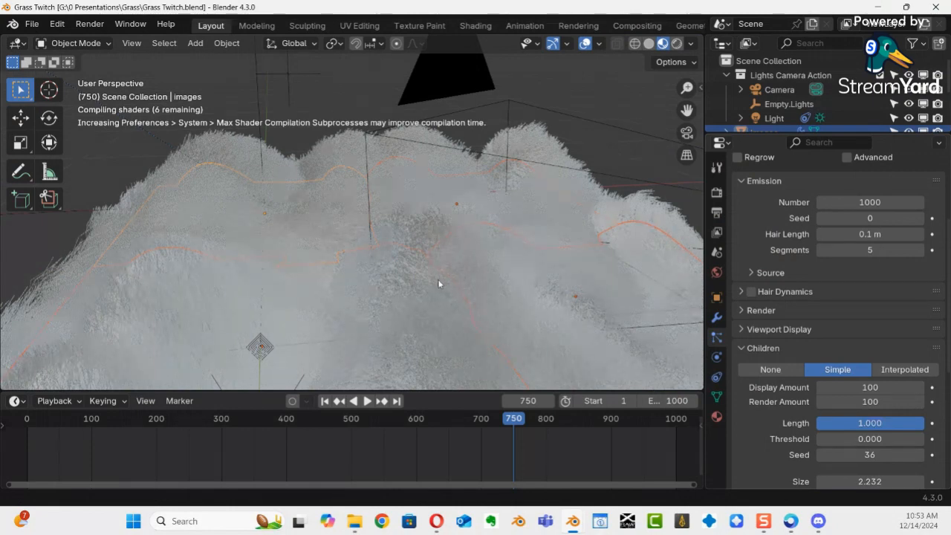
Step: Scrub the animation back to about frame 410 in Material Preview and examine the grass on the hills up close
key("z")
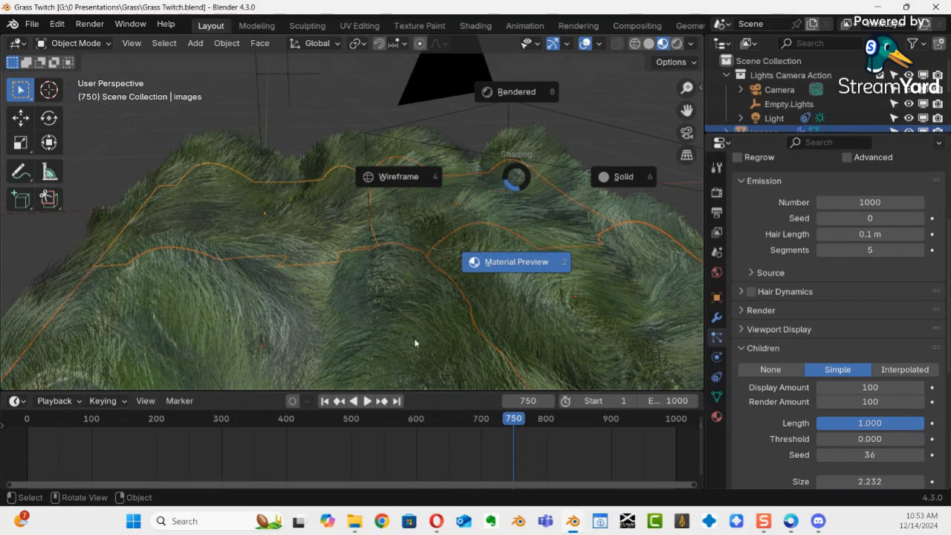
left_click(508, 422)
mouse_move(512, 422)
left_mouse_down()
mouse_move(349, 431)
mouse_move(185, 422)
mouse_move(298, 428)
left_mouse_up()
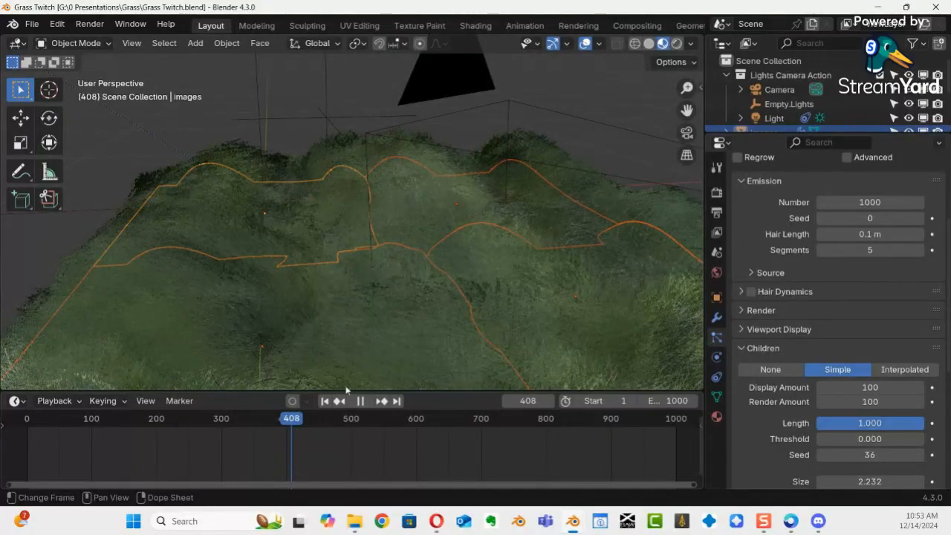
middle_click_drag(349, 364, 470, 319)
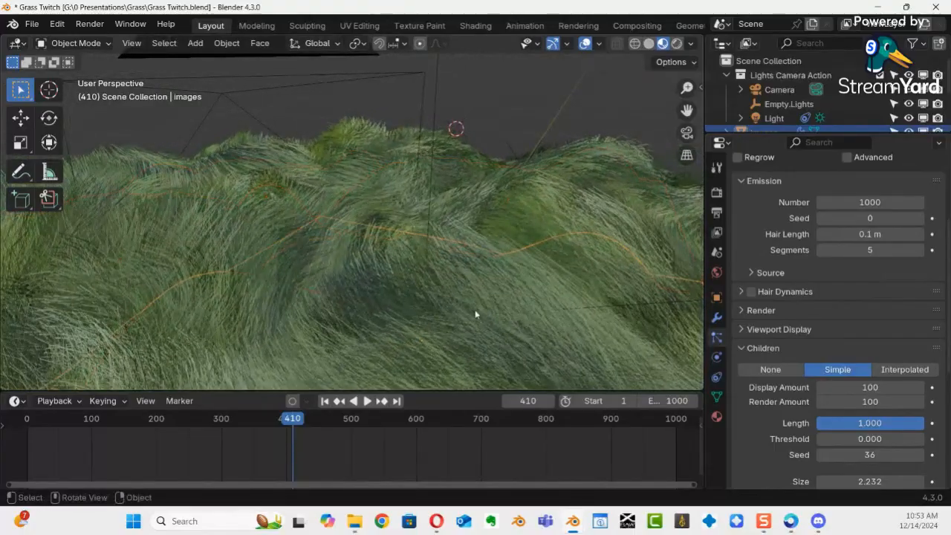
Step: Set the Hair Length of the images object's hair particle system to 0.05 m
scroll(934, 243, "up", 5)
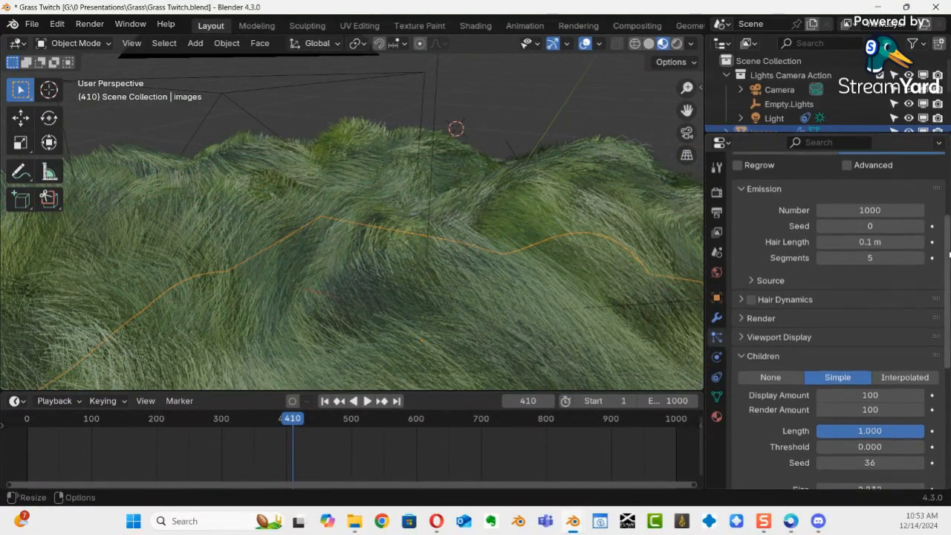
left_click_drag(947, 235, 947, 238)
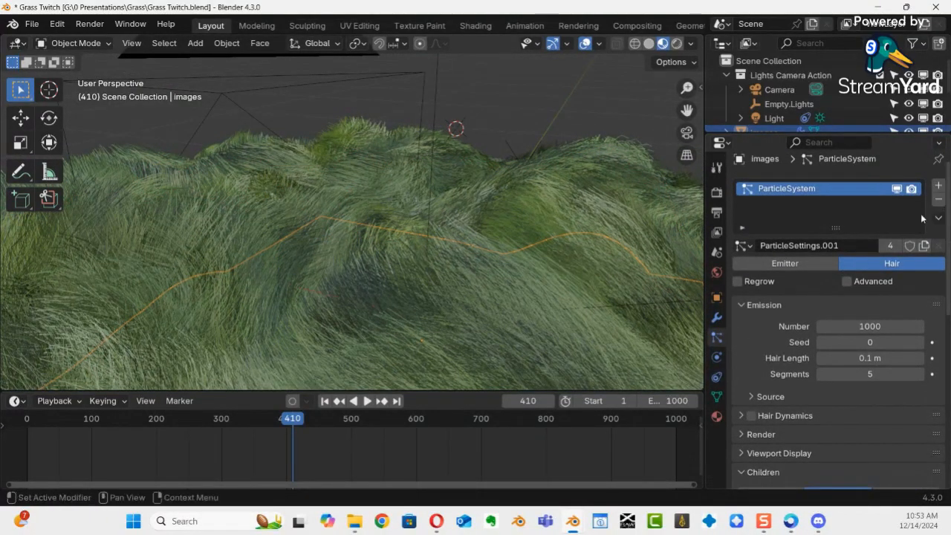
left_click(877, 359)
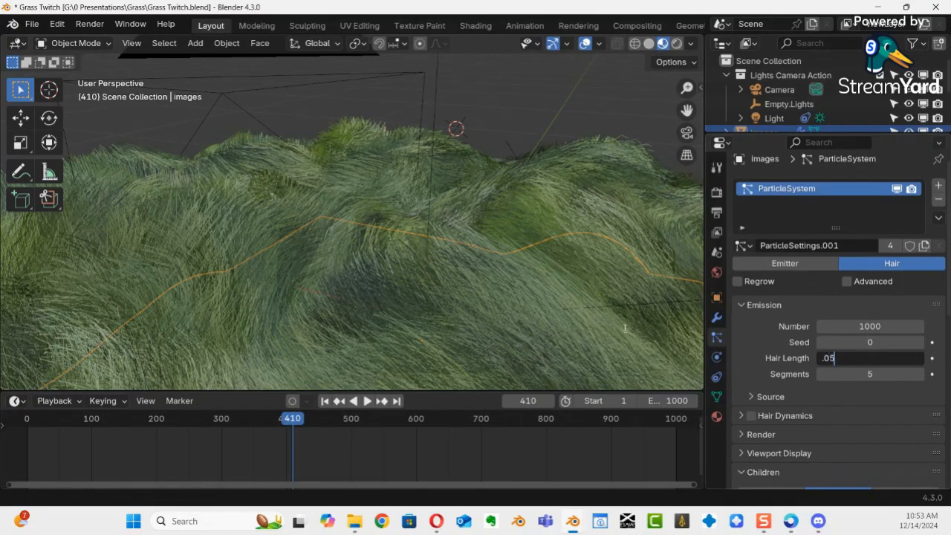
type(".05")
key("Return")
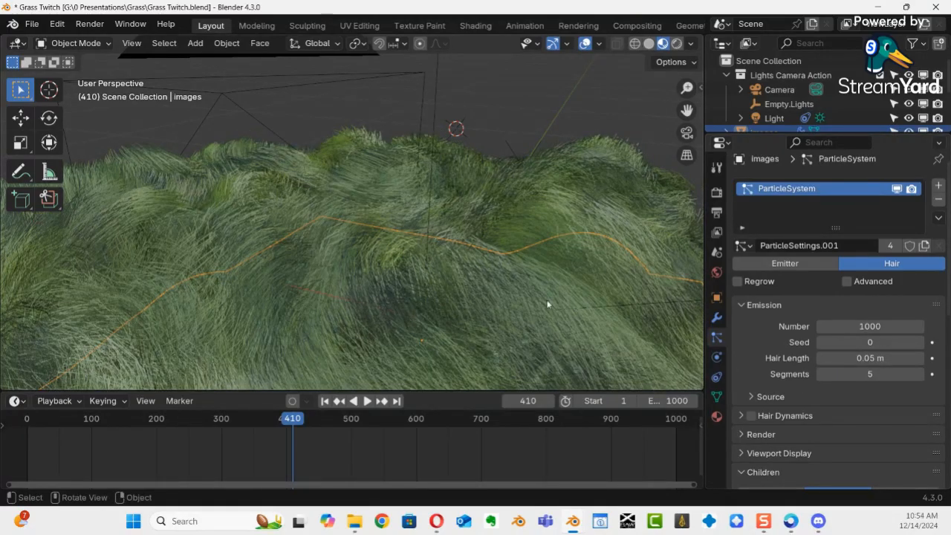
Step: Examine the grass from another angle and scrub the animation forward to frame 454
middle_click_drag(433, 299, 342, 390)
left_click_drag(294, 420, 322, 434)
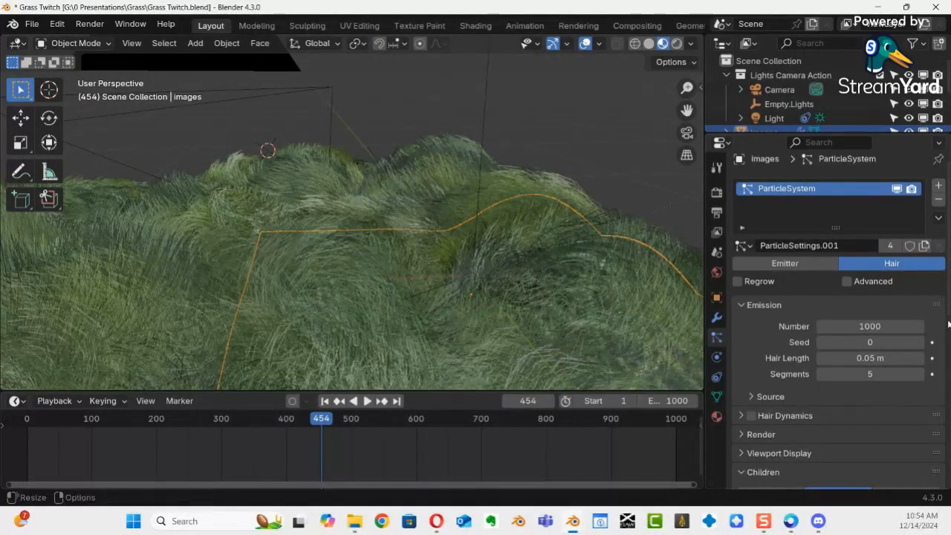
Step: Set the Hair Length of the images object's particle system to 0.01 m and save the file
left_click(867, 358)
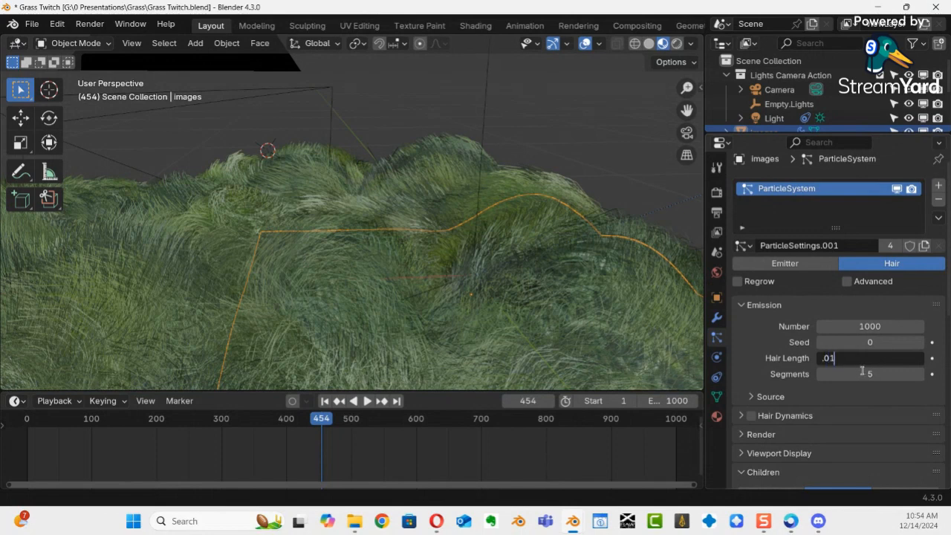
key("Return")
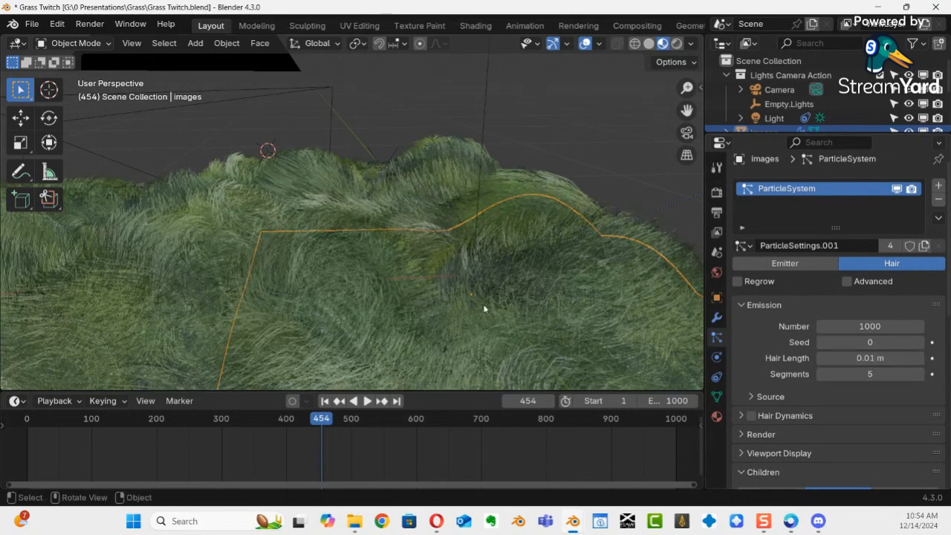
middle_click_drag(488, 323, 332, 197)
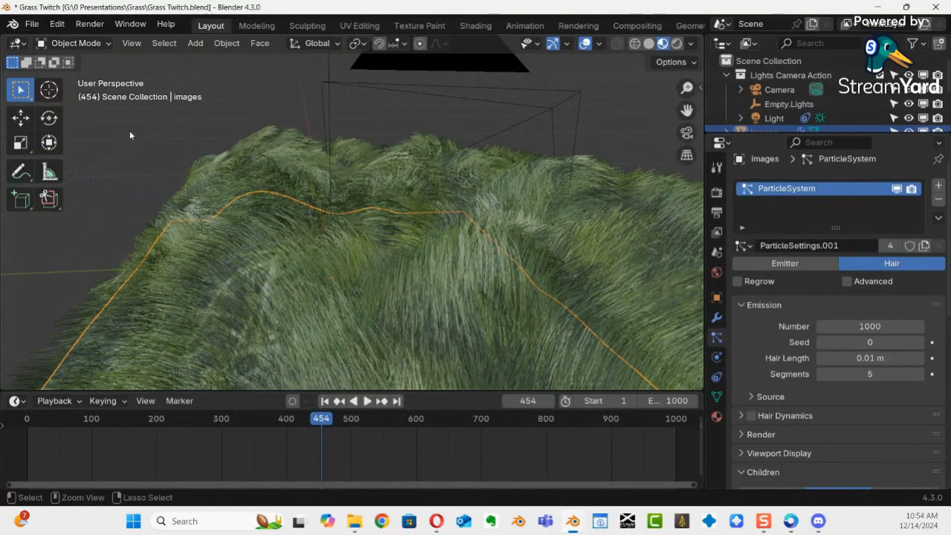
key("ctrl+s")
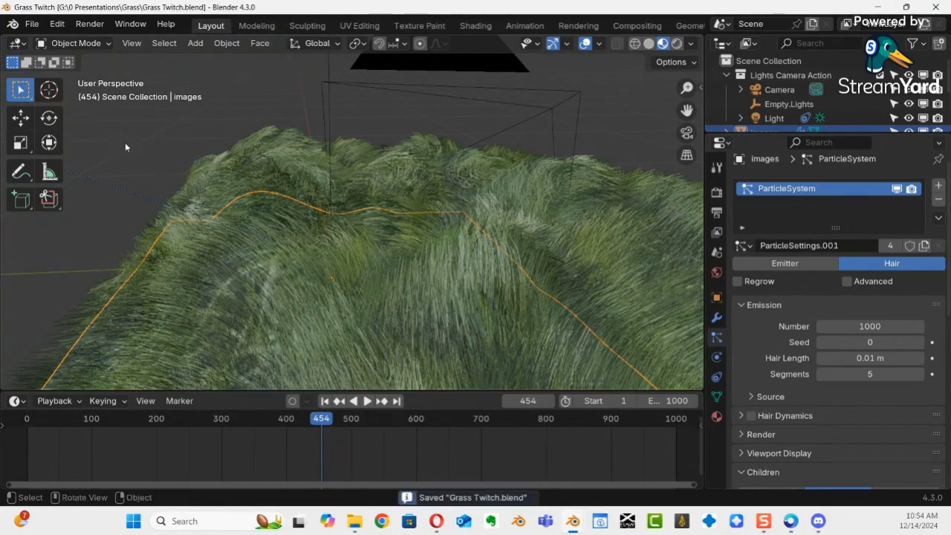
Step: Open the recent file Grass Twitch 002.blend
left_click(32, 24)
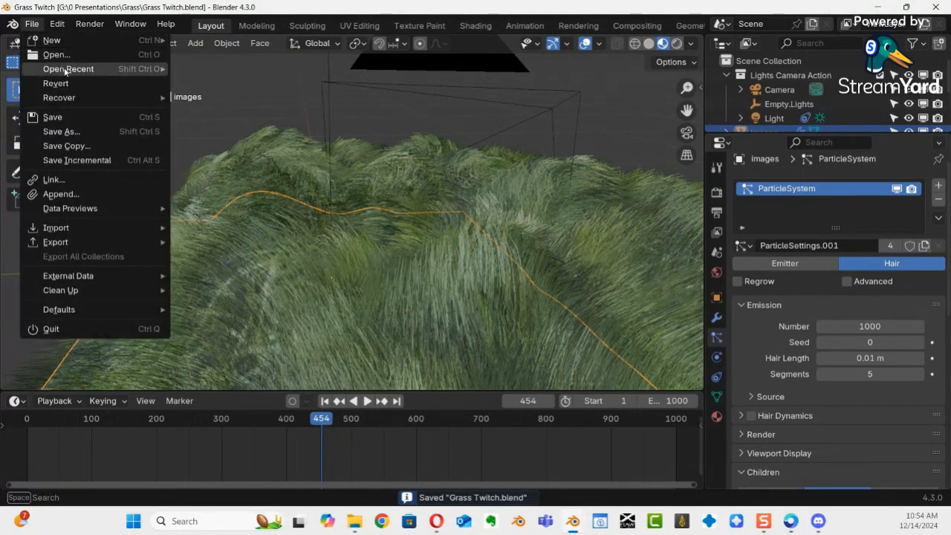
mouse_move(82, 70)
left_click(277, 83)
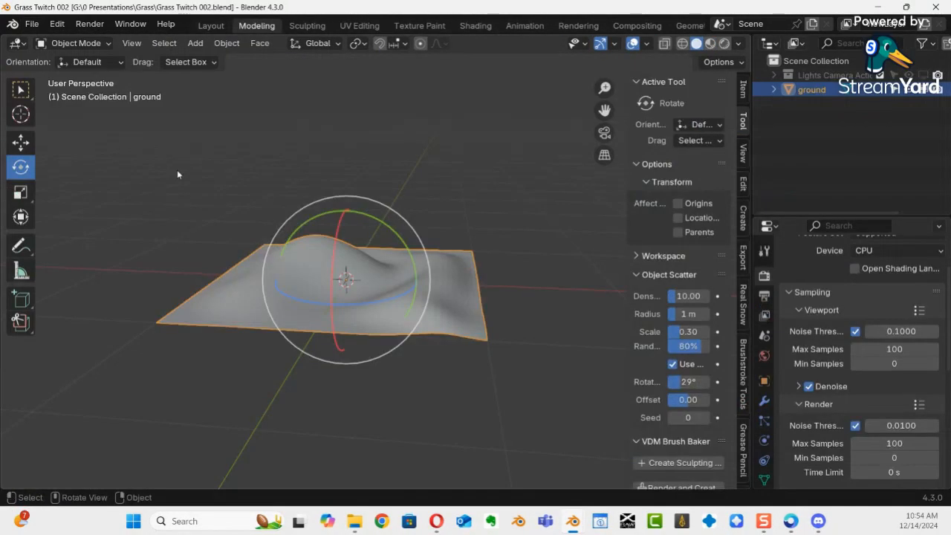
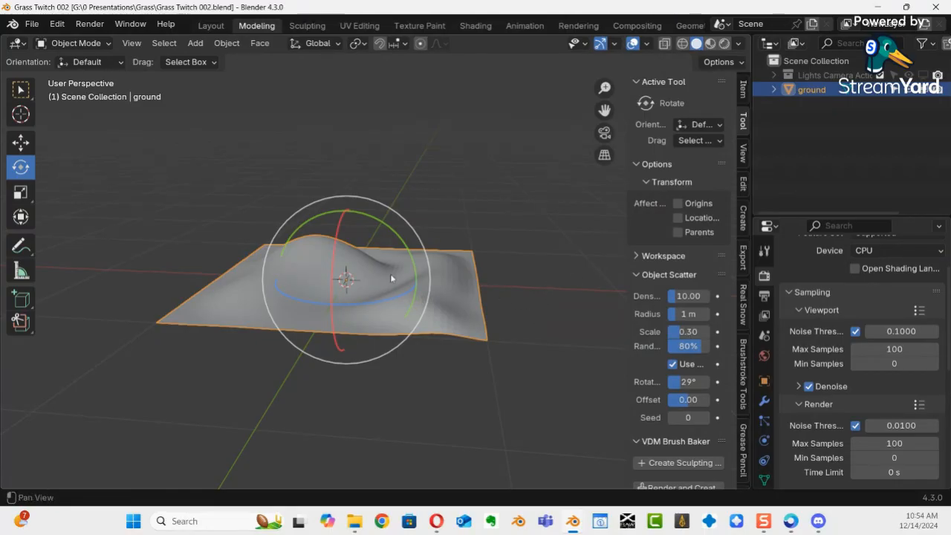
Step: Add a plane mesh at the origin and raise it about 0.93 m along Z above the sculpted ground
middle_click_drag(390, 274, 466, 287)
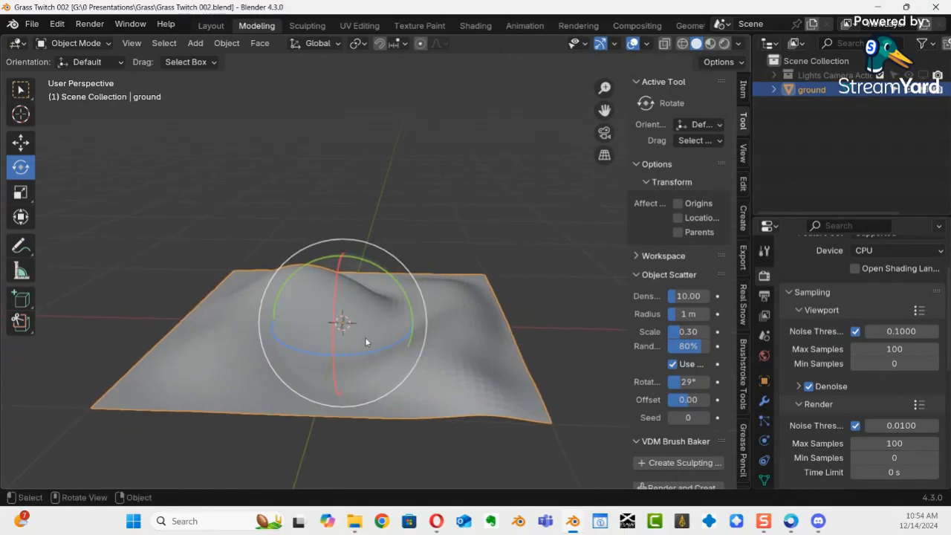
key("shift+a")
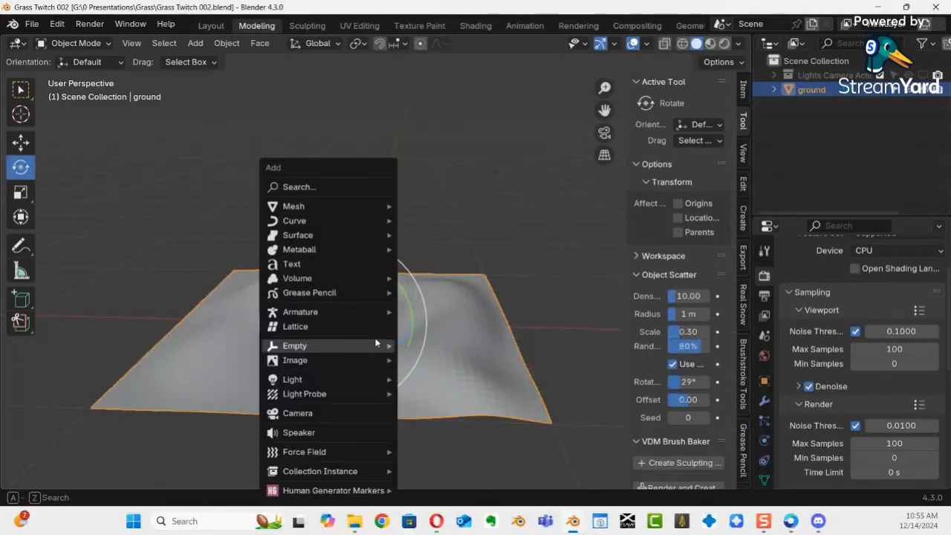
mouse_move(359, 211)
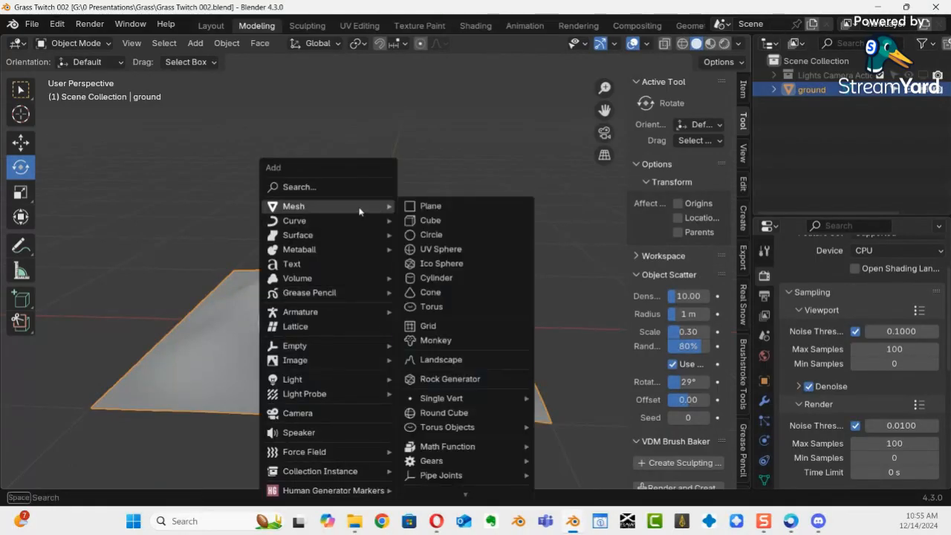
left_click(442, 213)
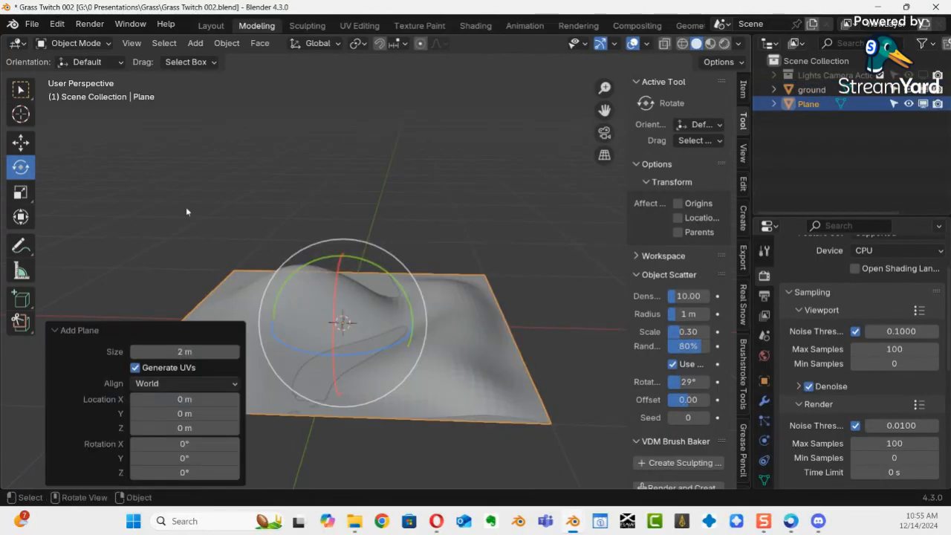
key("shift+space")
key("g")
left_click_drag(339, 252, 349, 137)
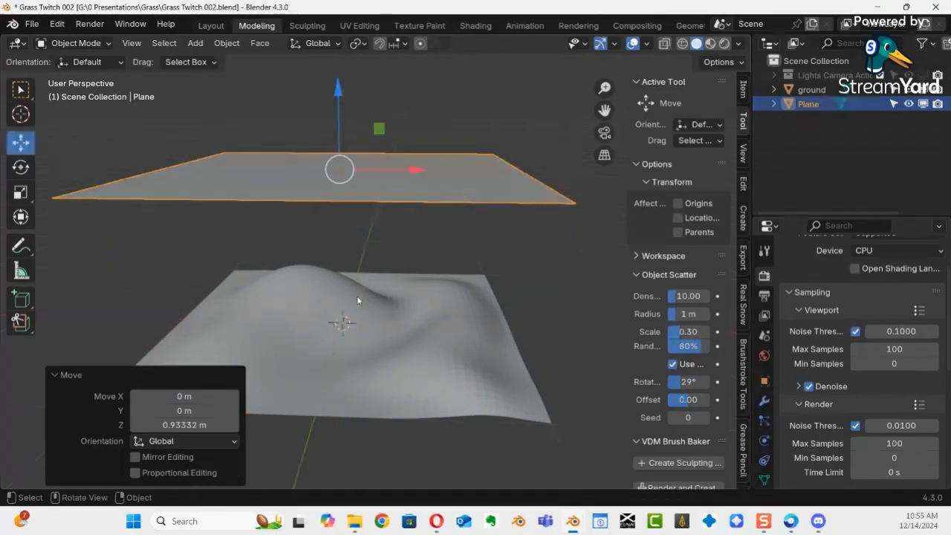
Step: Rotate the new plane 90° about the global X axis so it stands upright
key("r")
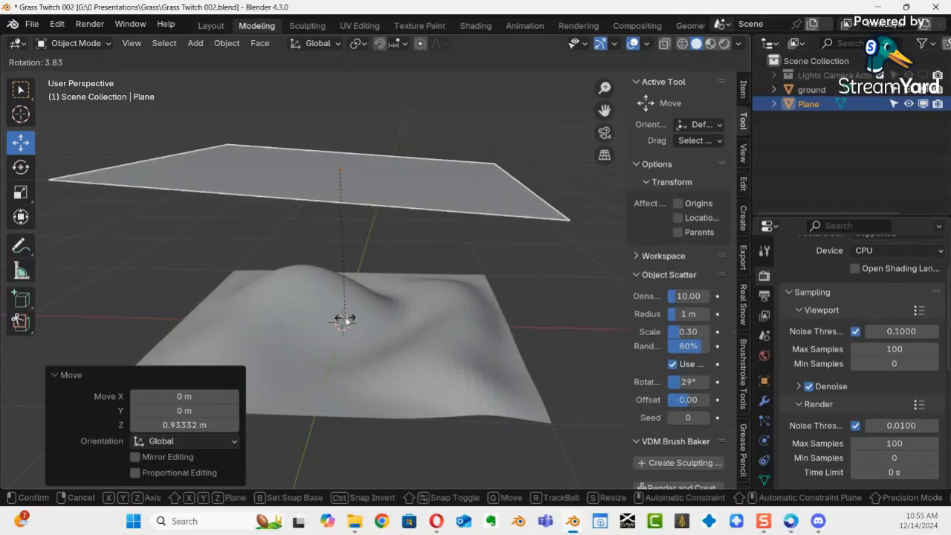
type("x")
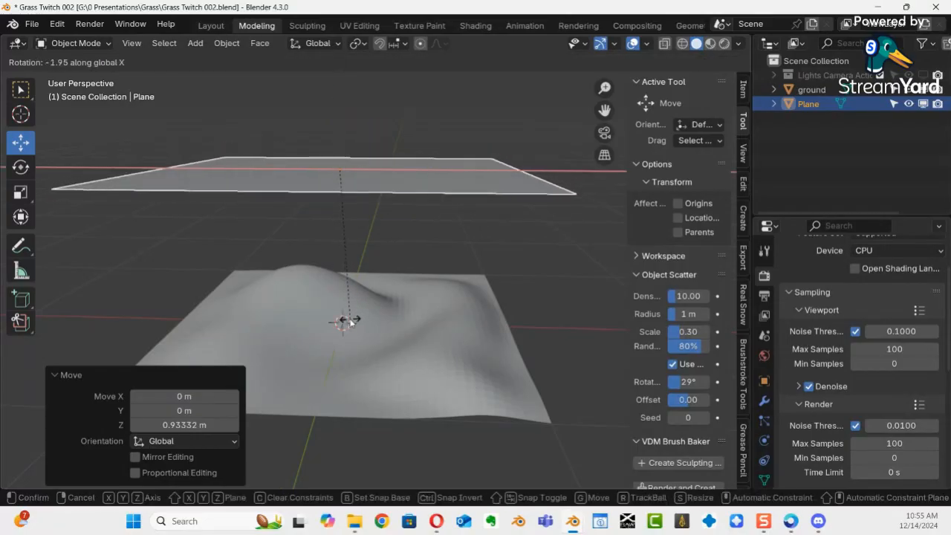
type("90")
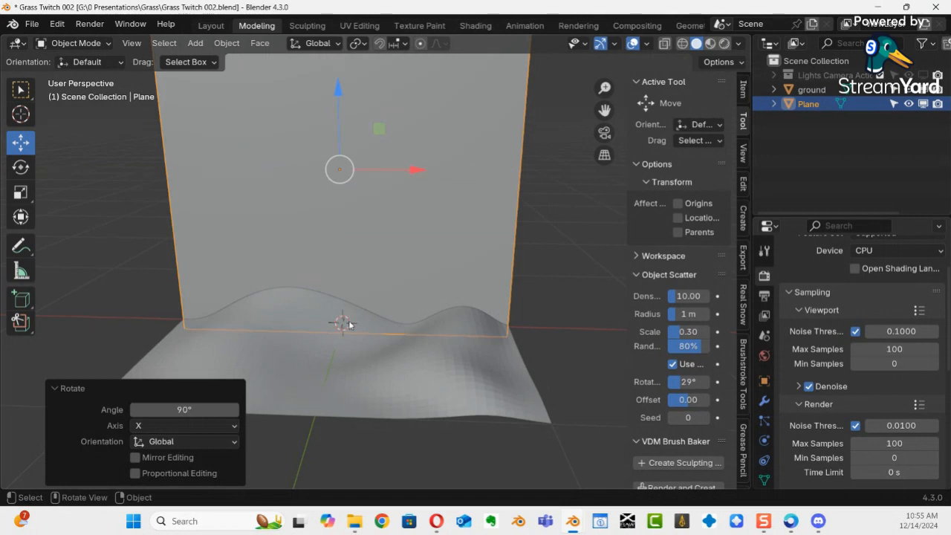
Step: Switch the viewport to Material Preview shading and view the upright plane with the ground
mouse_move(427, 322)
middle_mouse_down()
mouse_move(438, 302)
mouse_move(458, 312)
middle_mouse_up()
key("z")
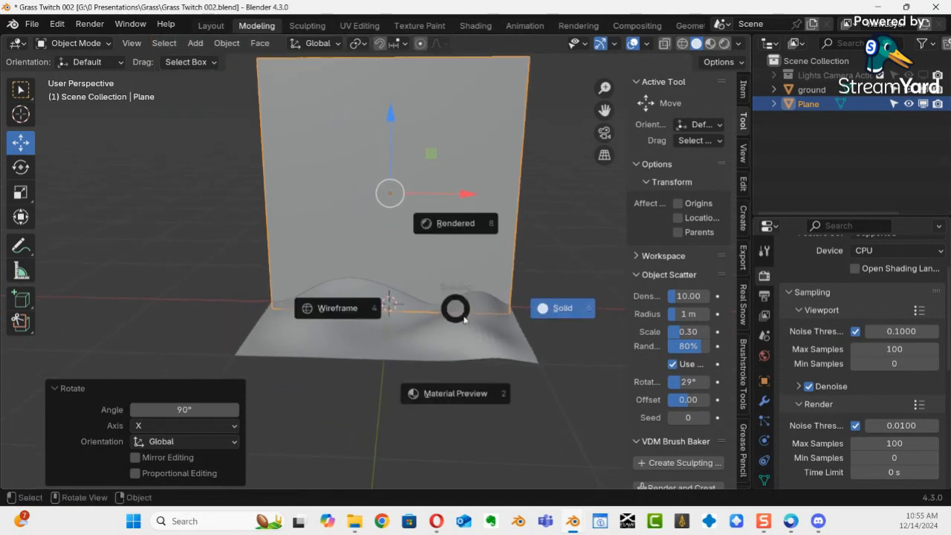
left_click(446, 400)
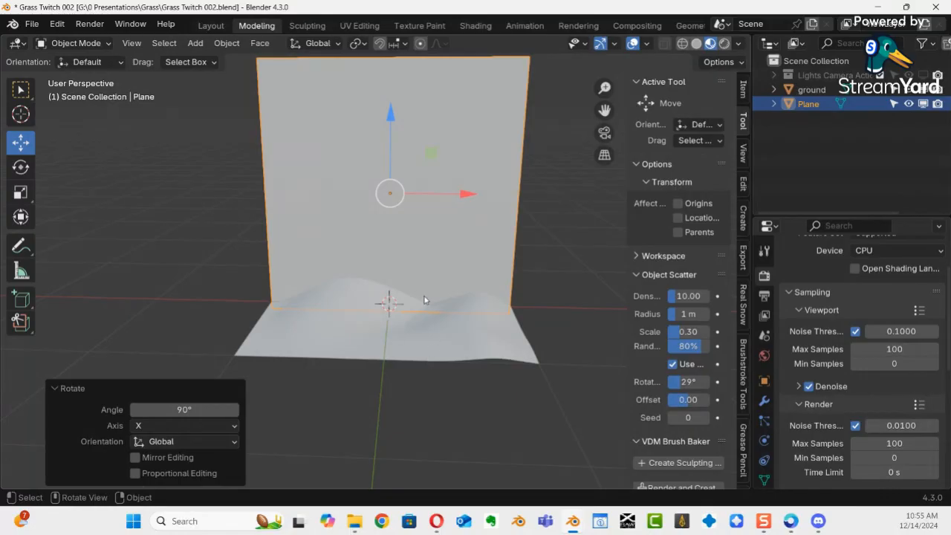
mouse_move(424, 304)
middle_mouse_down()
mouse_move(451, 277)
mouse_move(471, 304)
mouse_move(452, 331)
mouse_move(453, 301)
mouse_move(433, 293)
mouse_move(415, 301)
mouse_move(431, 307)
mouse_move(422, 287)
mouse_move(309, 299)
mouse_move(228, 294)
mouse_move(460, 319)
mouse_move(426, 292)
mouse_move(415, 289)
mouse_move(456, 310)
mouse_move(427, 315)
mouse_move(405, 303)
mouse_move(431, 300)
mouse_move(420, 314)
mouse_move(430, 305)
middle_mouse_up()
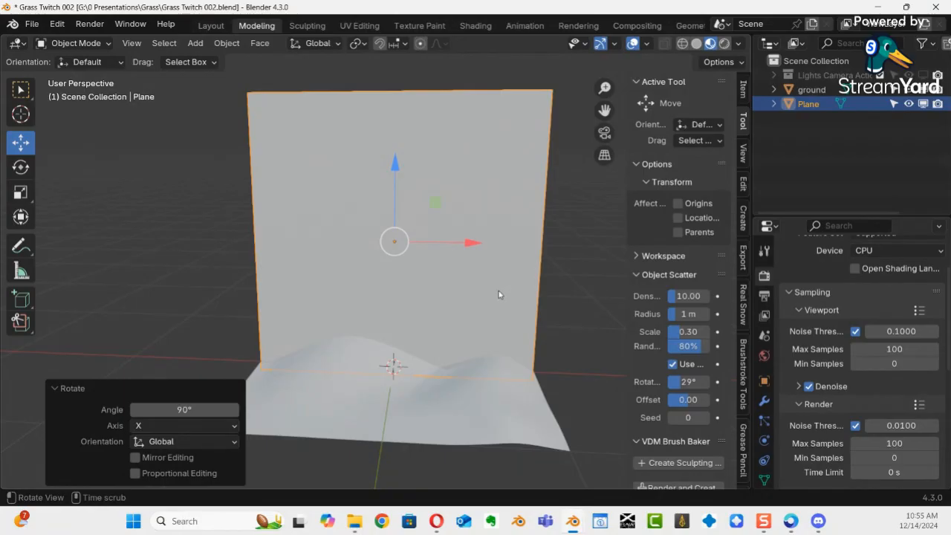
mouse_move(498, 294)
middle_mouse_down()
mouse_move(208, 255)
mouse_move(537, 298)
mouse_move(487, 291)
middle_mouse_up()
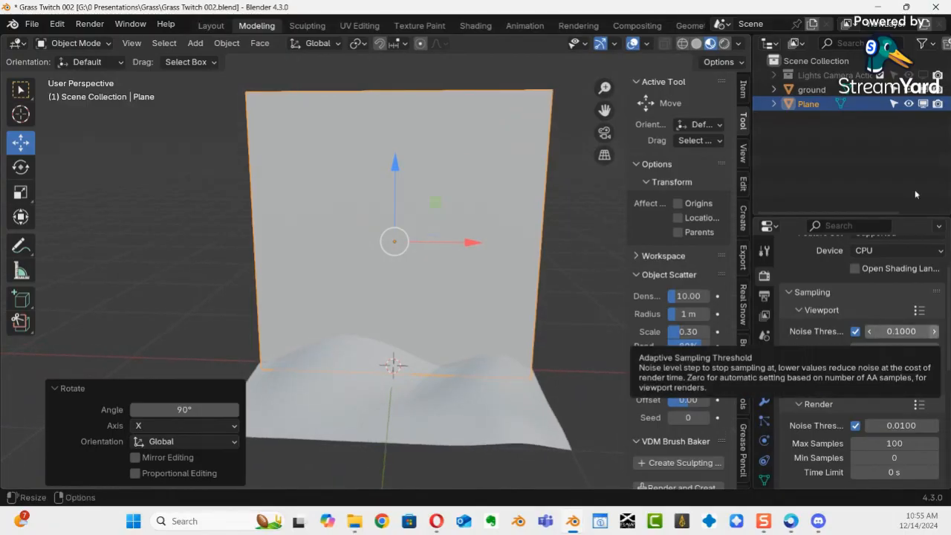
scroll(429, 288, "down", 2)
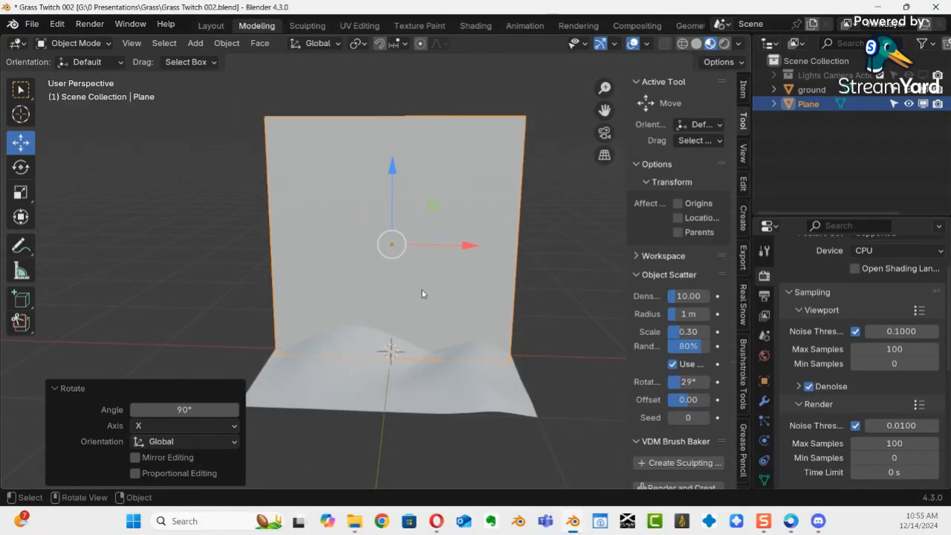
Step: Bring grass 003 from the Grass Images folder into the front view as a reference image and move it about -1.11 m in X over the plane
key("KP_1")
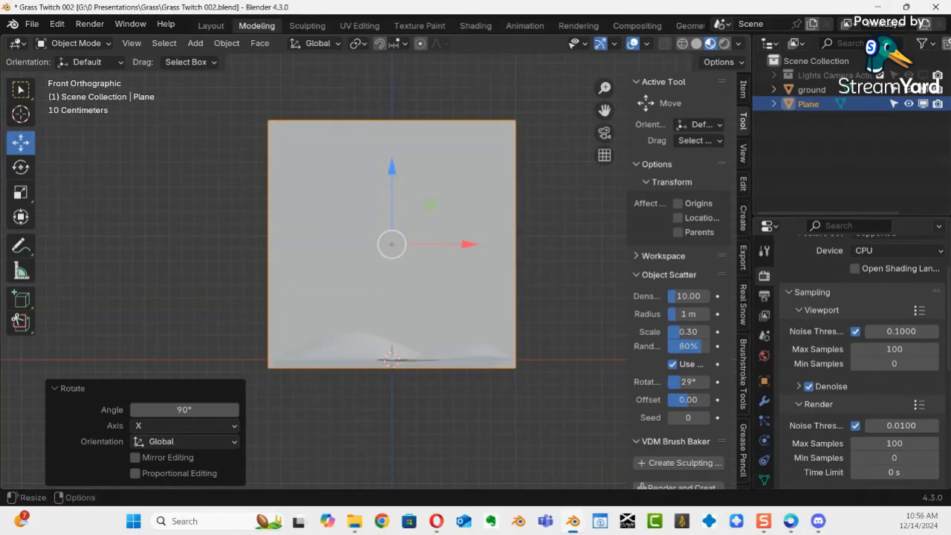
left_click_drag(950, 160, 644, 281)
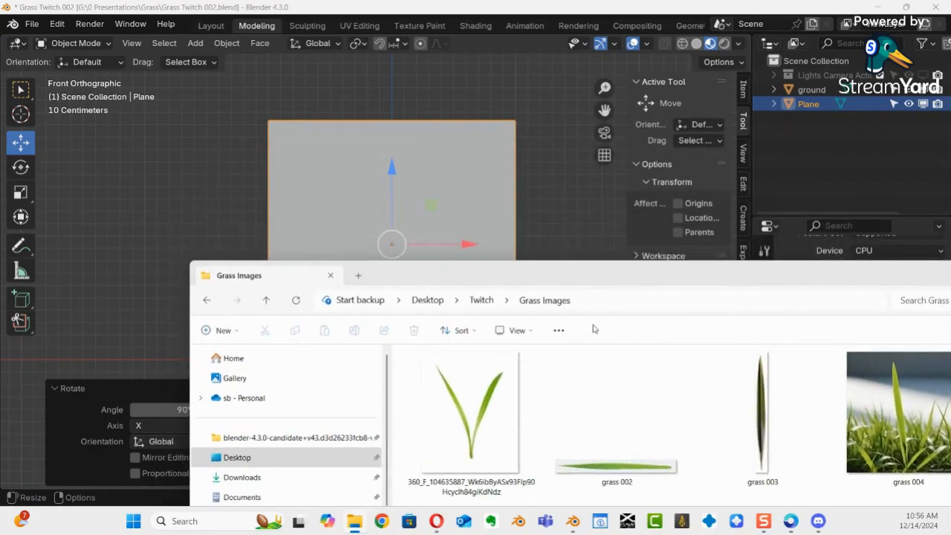
left_click_drag(765, 403, 438, 177)
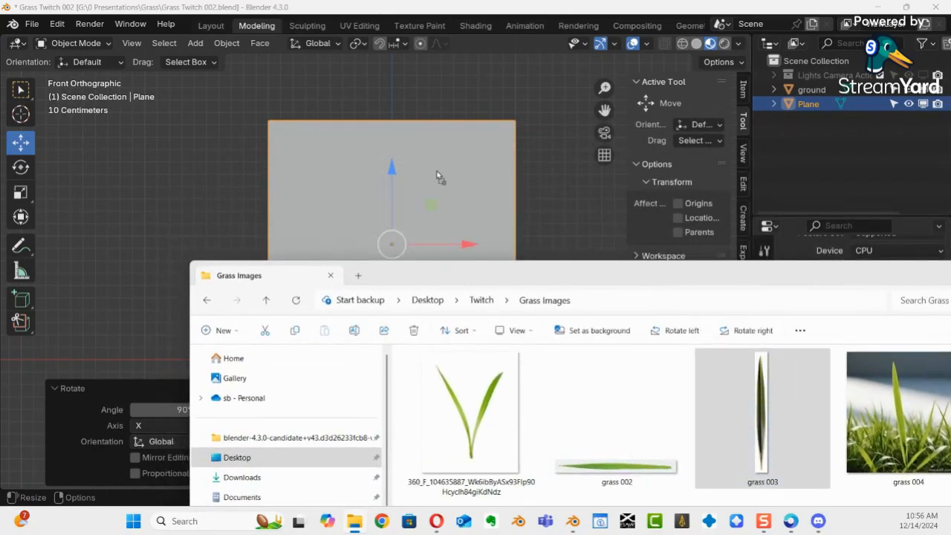
left_click_drag(531, 163, 532, 164)
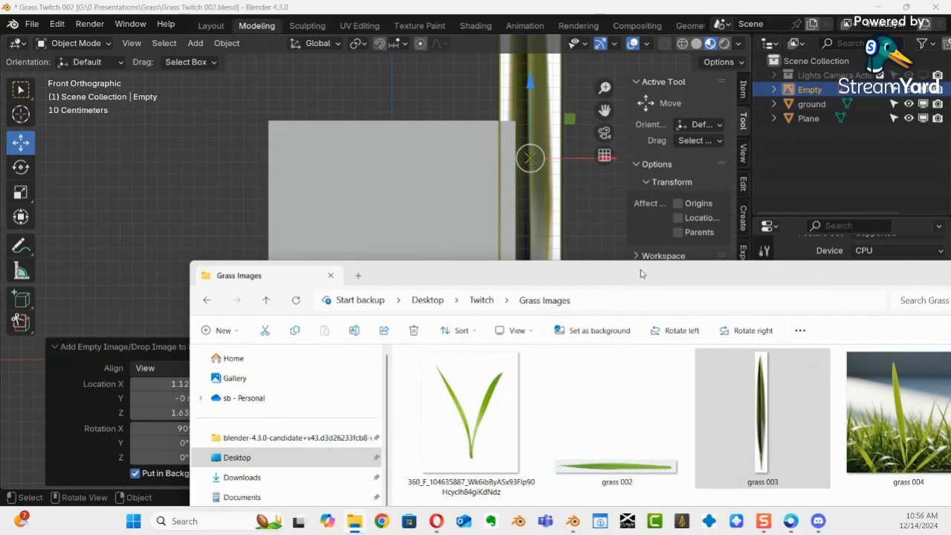
left_click_drag(642, 274, 950, 263)
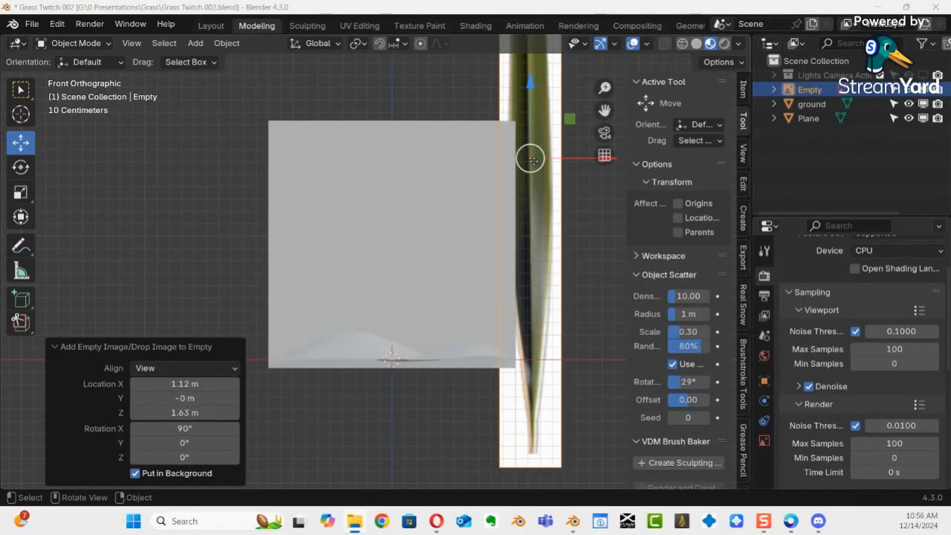
left_click_drag(532, 161, 390, 166)
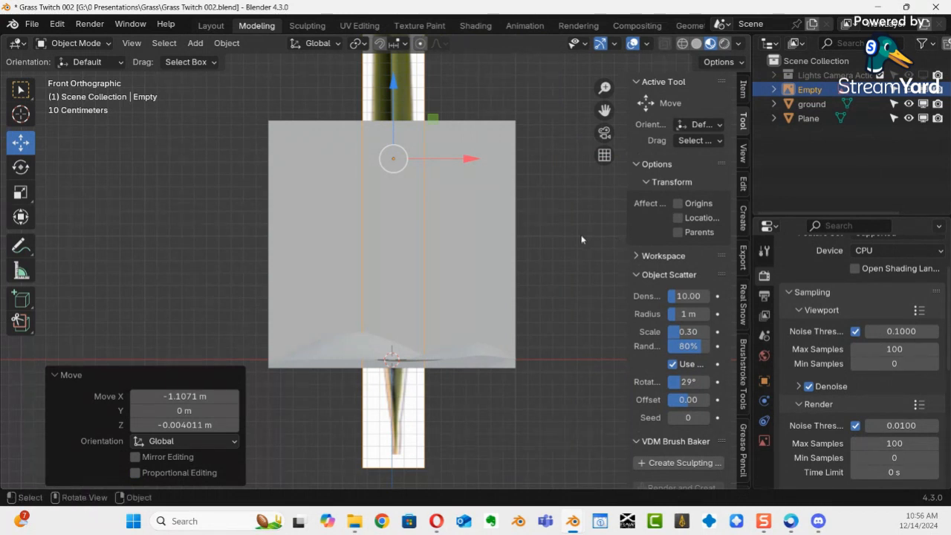
Step: Select the upright plane and show the viewport in Solid shading with X-ray, so the grass reference shows through
left_click(564, 247)
key("alt+z")
left_click(506, 266)
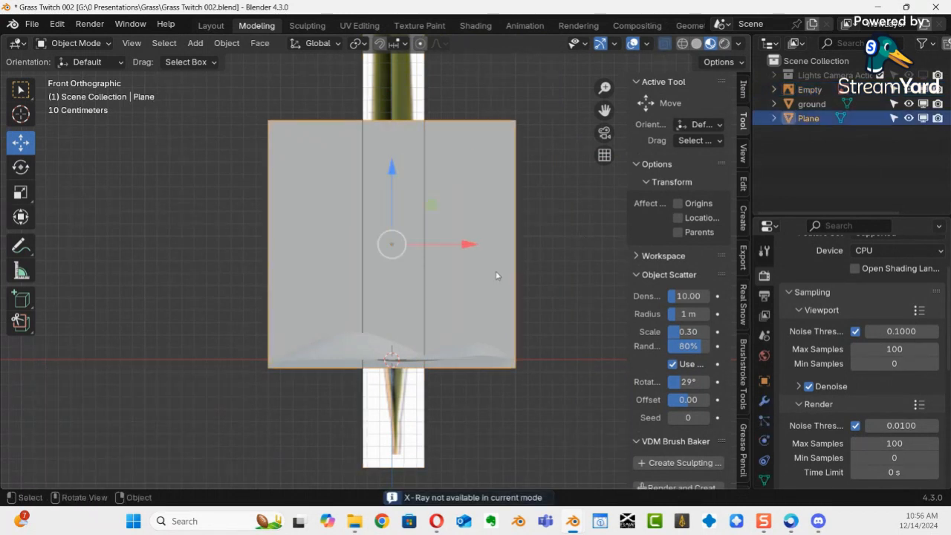
key("alt+z")
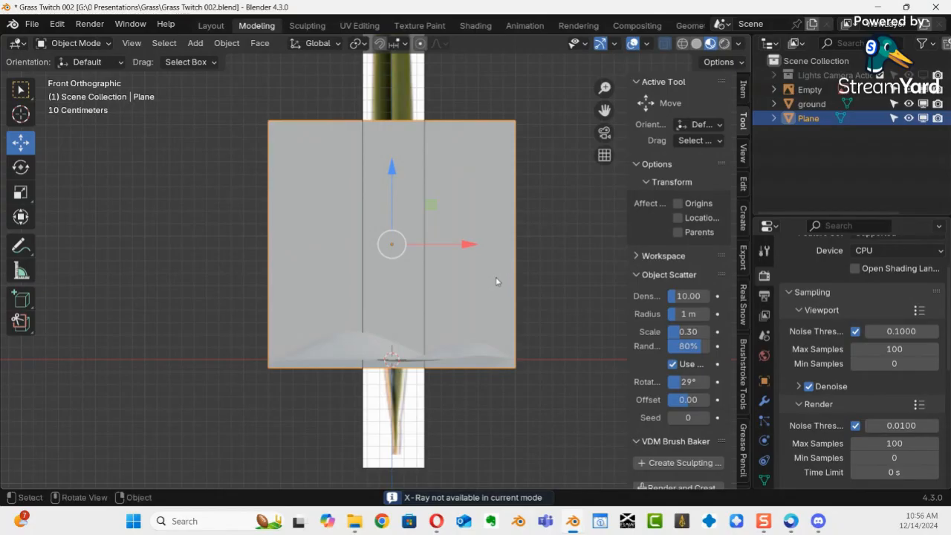
key("z")
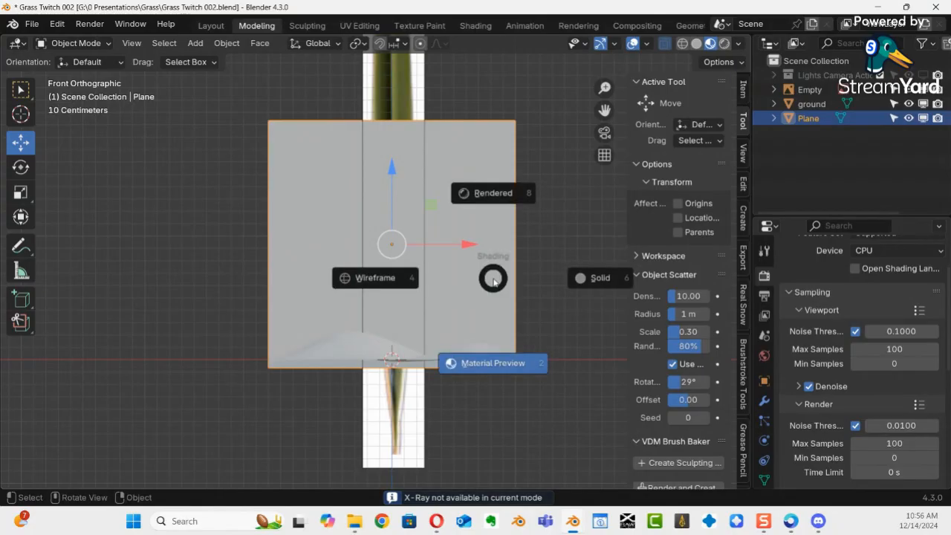
left_click(587, 280)
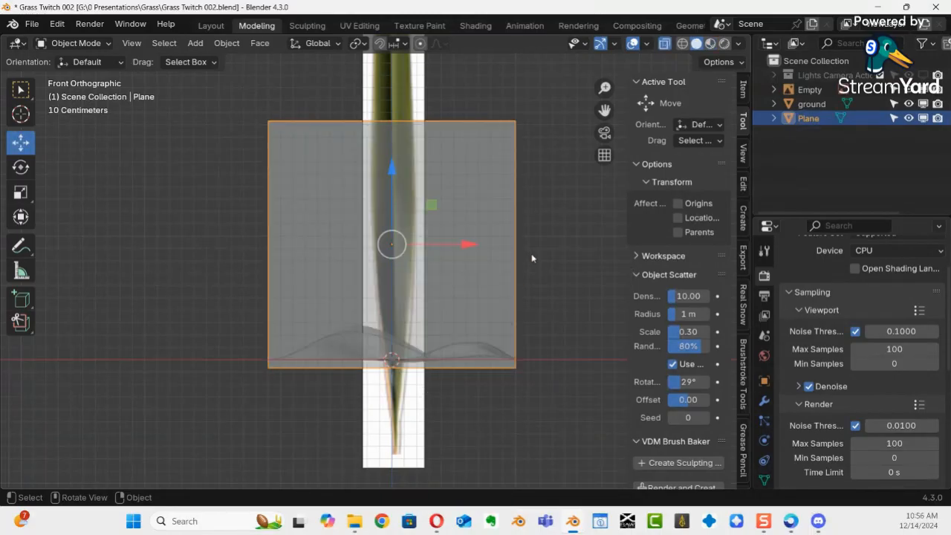
Step: Enter Edit Mode on the upright plane and deselect all of its vertices
key("ctrl+Tab")
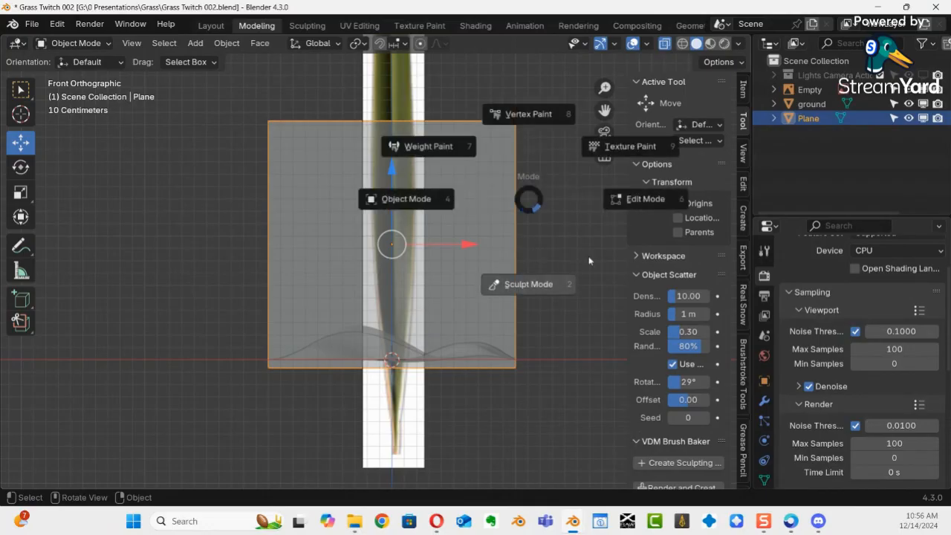
key("Escape")
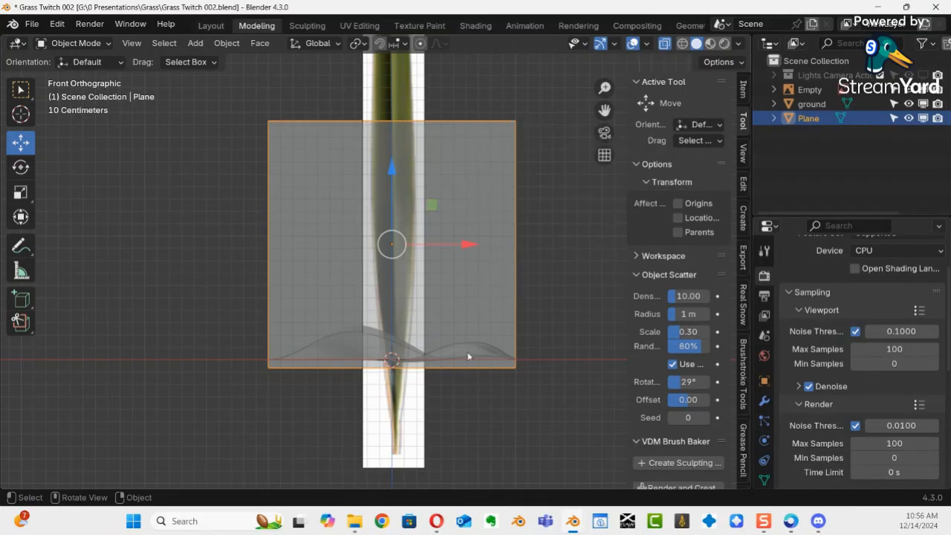
middle_click_drag(473, 294, 437, 388, "ctrl")
middle_click_drag(426, 291, 447, 383, "shift")
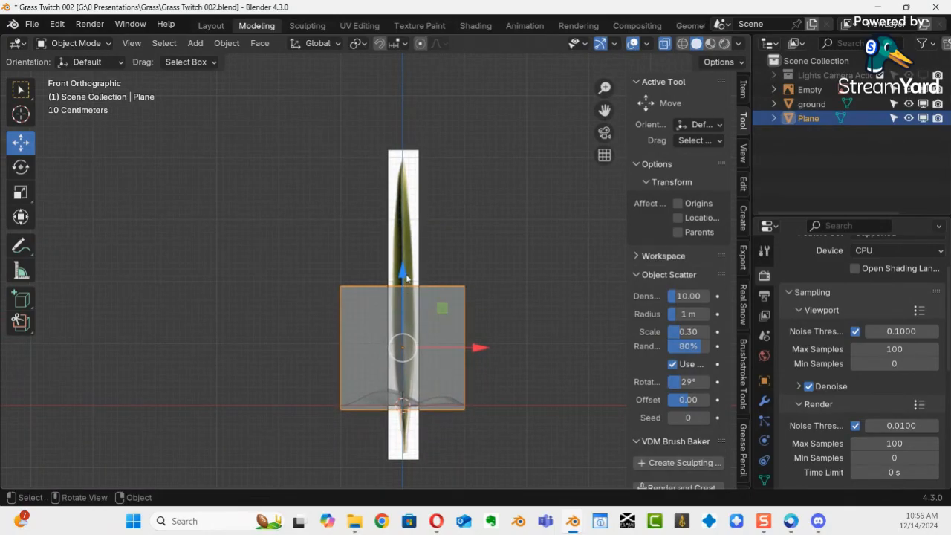
key("ctrl+Tab")
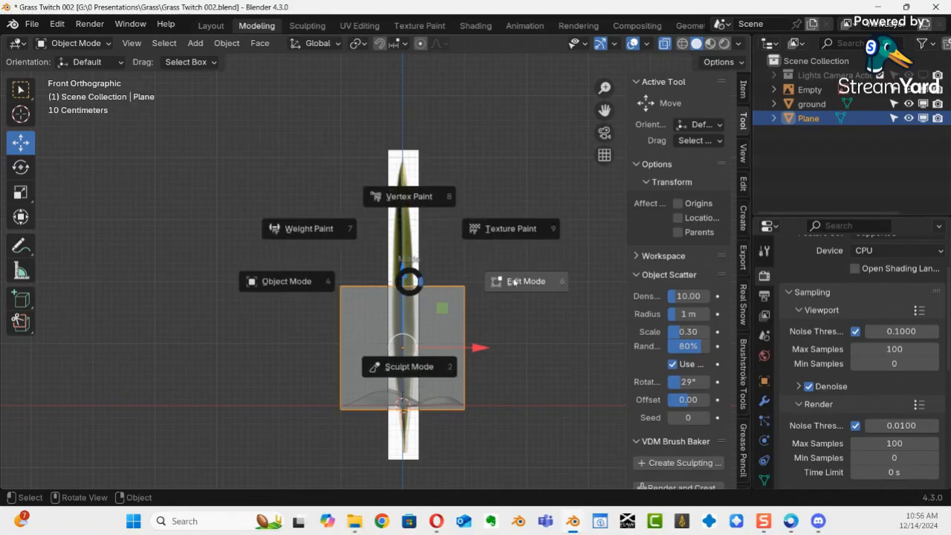
left_click(461, 313)
left_click(286, 260)
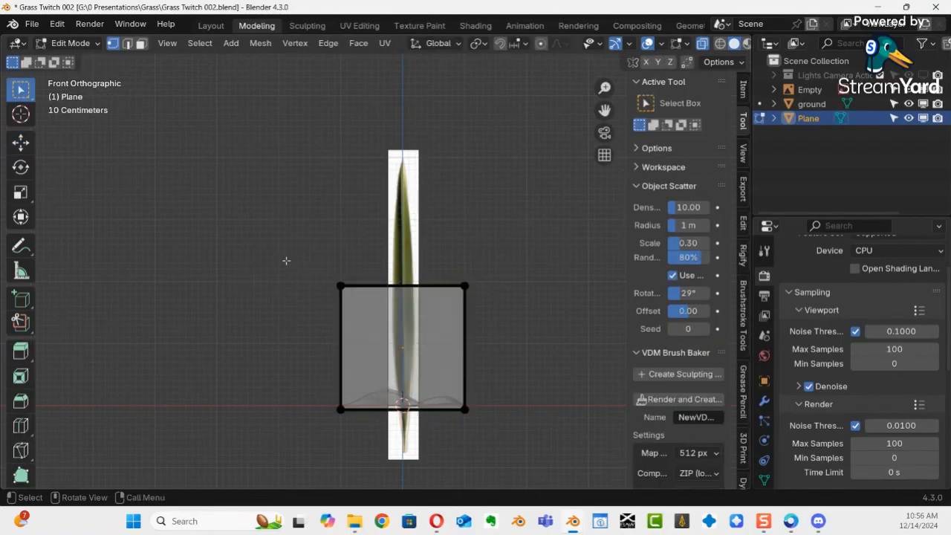
Step: Move the plane's top edge about 2.09 m up and its bottom edge about 0.71 m down in Z to span the grass blade
key("2")
left_click_drag(295, 259, 662, 321)
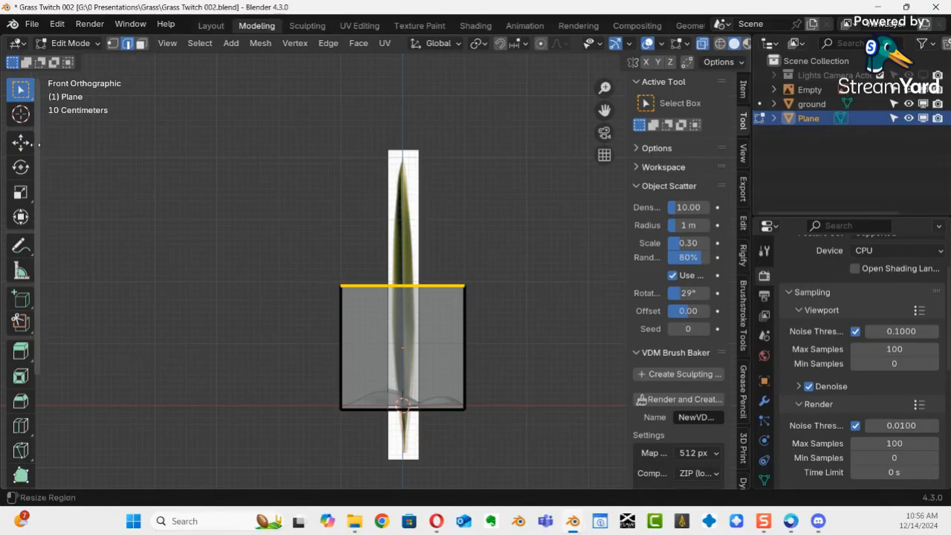
left_click(21, 142)
left_click_drag(402, 215, 401, 86)
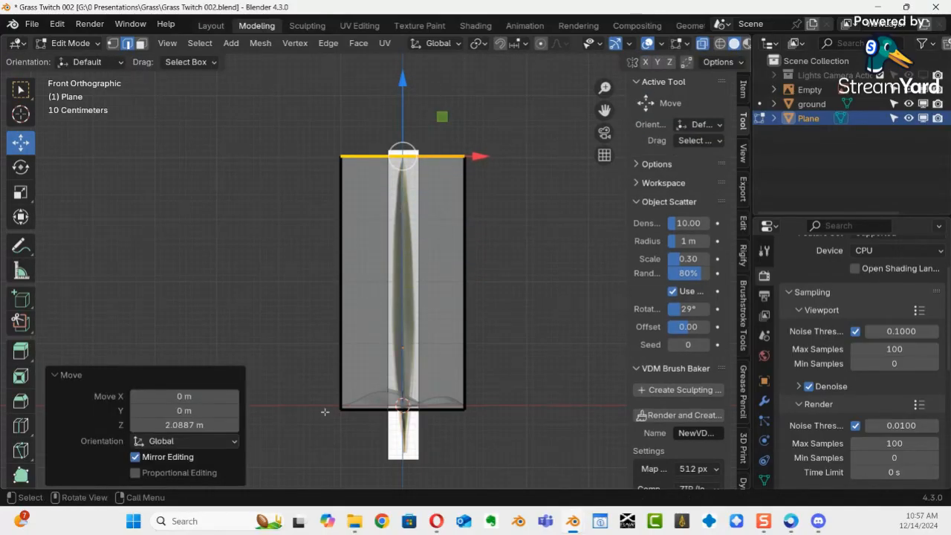
left_click_drag(273, 386, 569, 471)
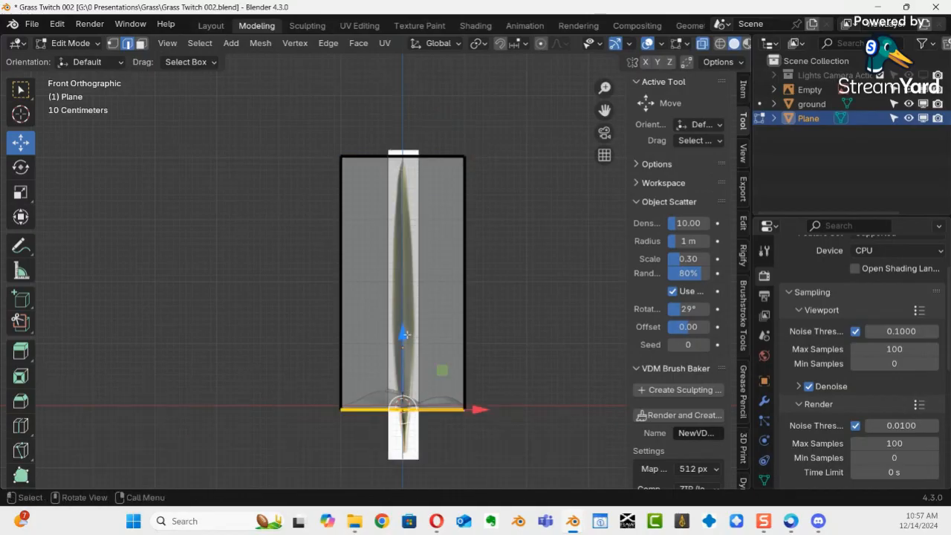
left_click_drag(404, 334, 428, 385)
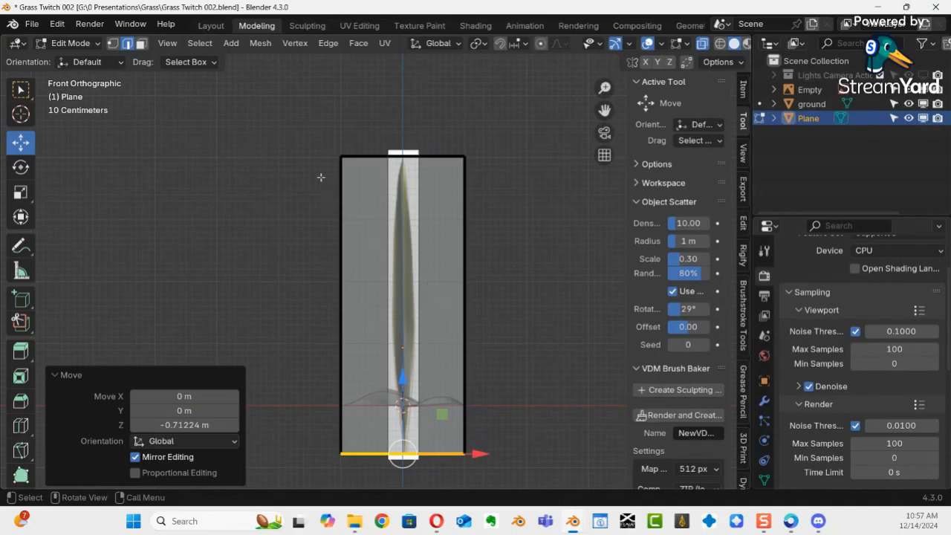
Step: Select the plane's two long side edges and scale them to about 0.151 in X to match the blade's width
left_click_drag(326, 133, 526, 460)
left_click(567, 333)
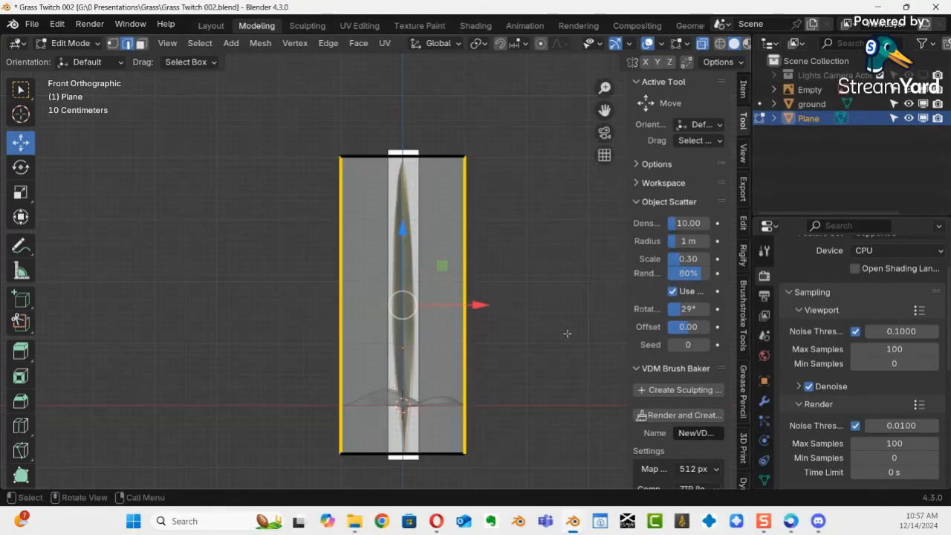
left_click(20, 192)
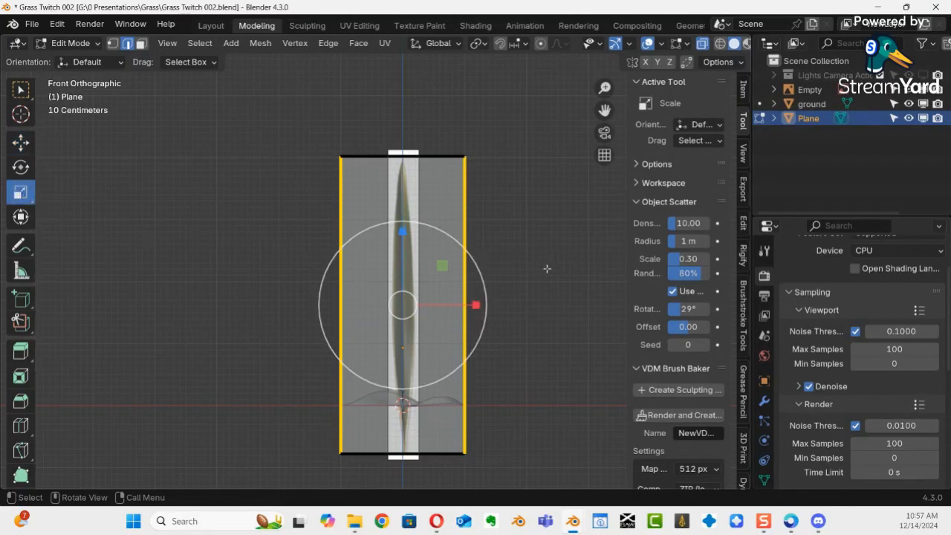
left_click_drag(476, 305, 413, 318)
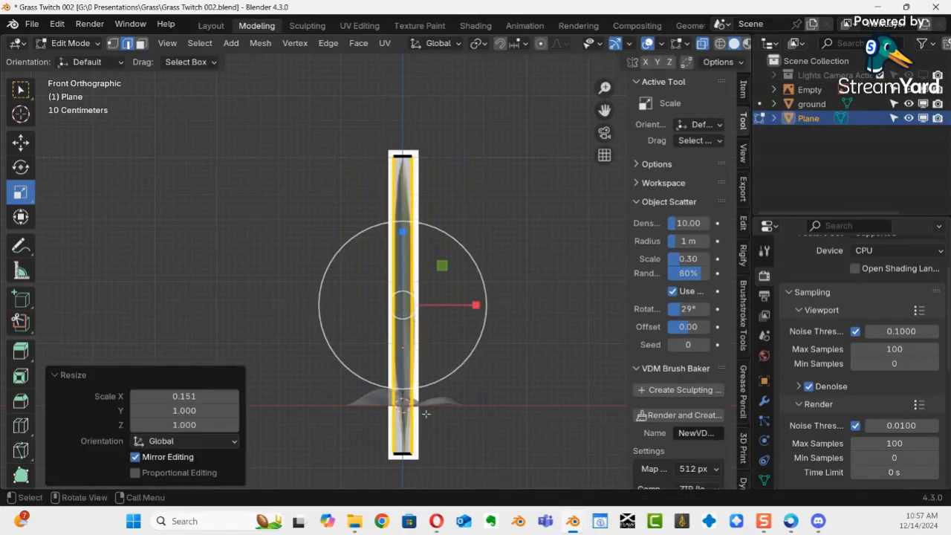
Step: Add one horizontal loop cut across the plane and slide it down to just below ground level, at a factor of about 0.694
middle_click_drag(600, 300, 455, 168, "ctrl")
middle_click_drag(393, 280, 371, 290, "ctrl")
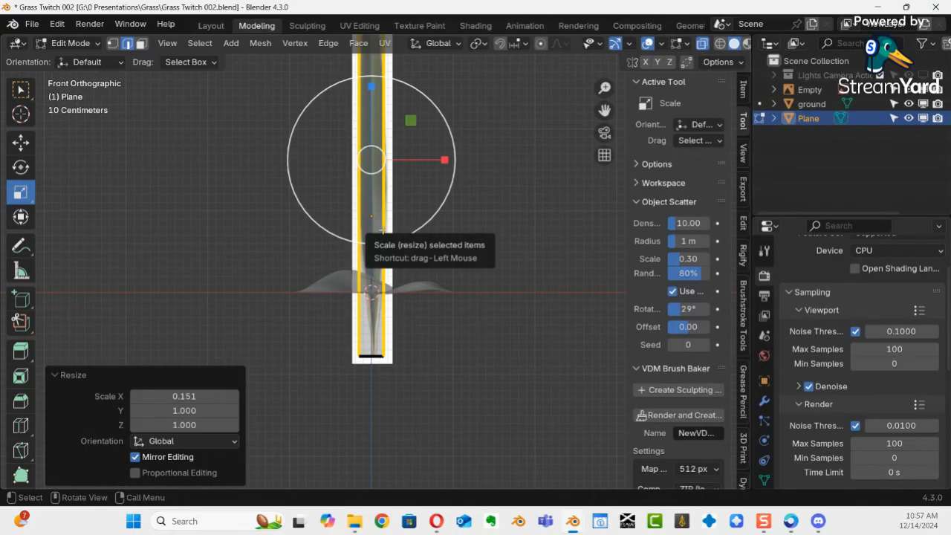
key("ctrl")
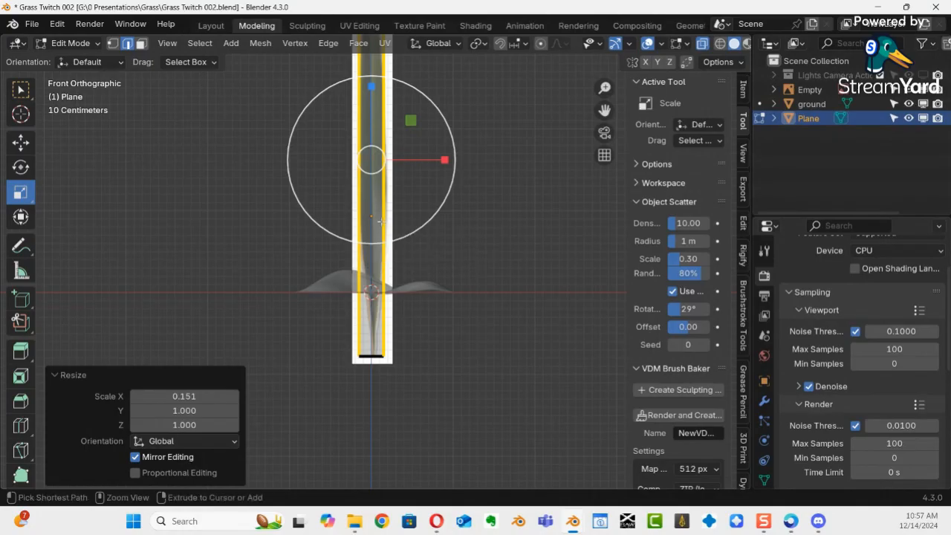
key("ctrl+r")
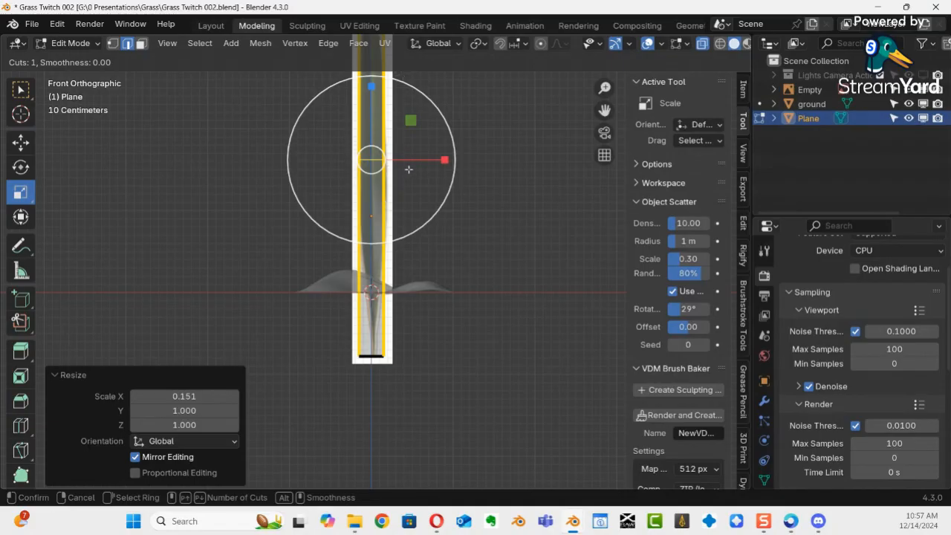
left_click(380, 160)
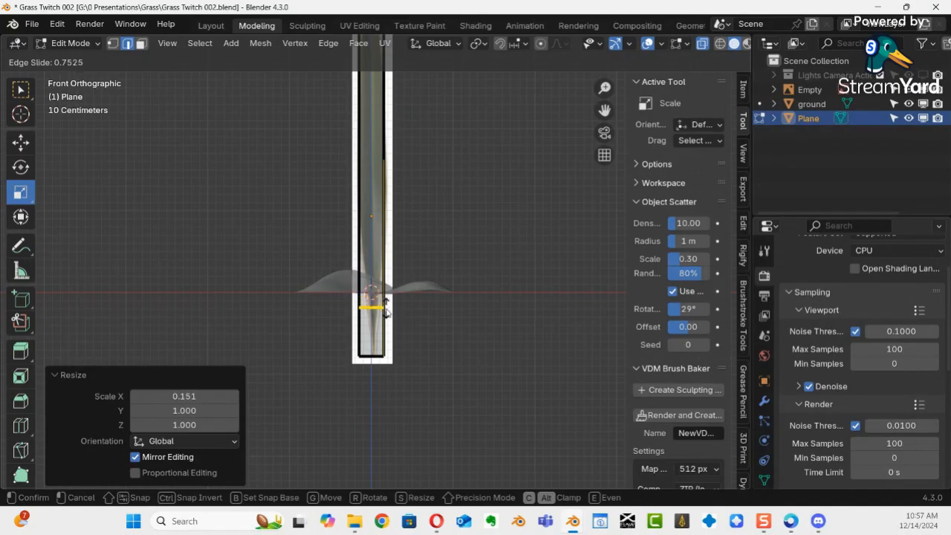
left_click(390, 300)
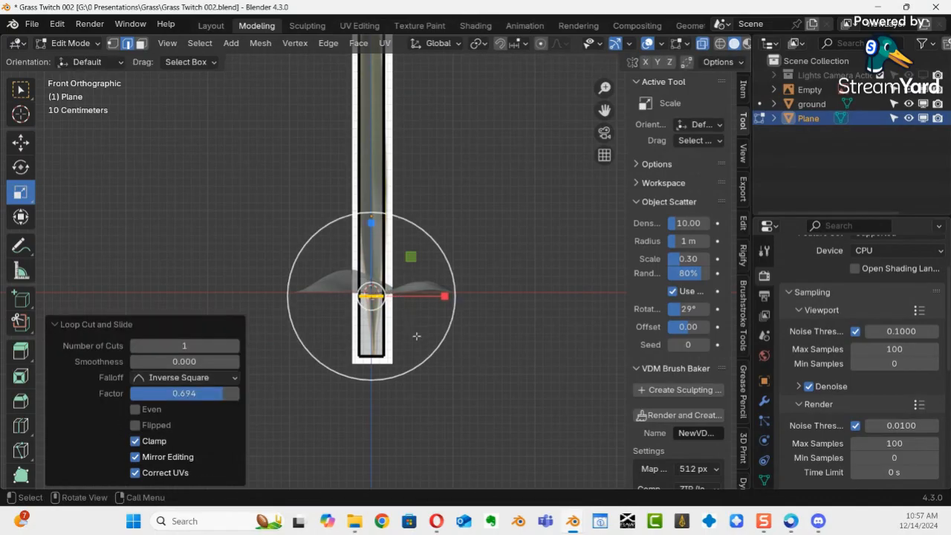
Step: Scale the loop cut below ground level to about 0.773 in X to narrow the blade there
scroll(415, 291, "up", 1)
middle_click_drag(414, 291, 419, 225, "ctrl")
middle_click_drag(421, 316, 450, 156, "shift")
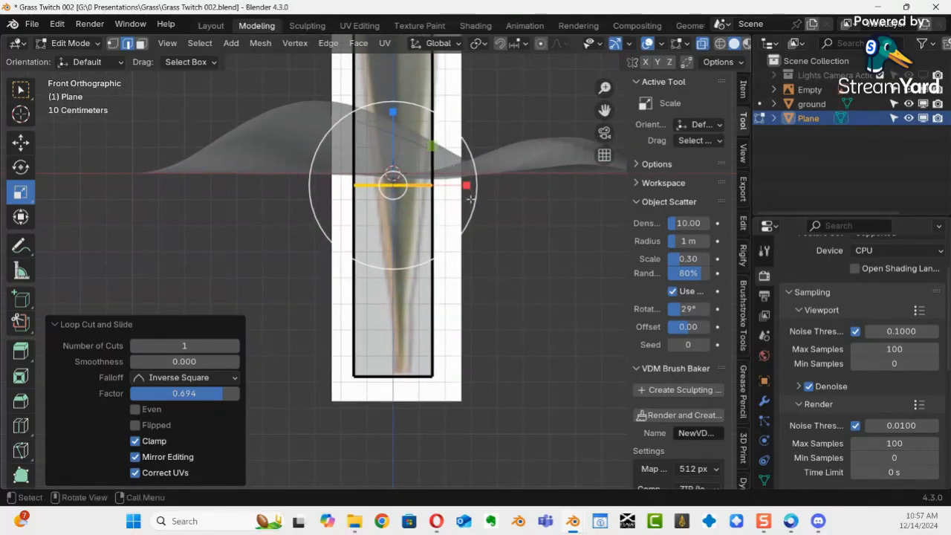
left_click_drag(467, 185, 446, 196)
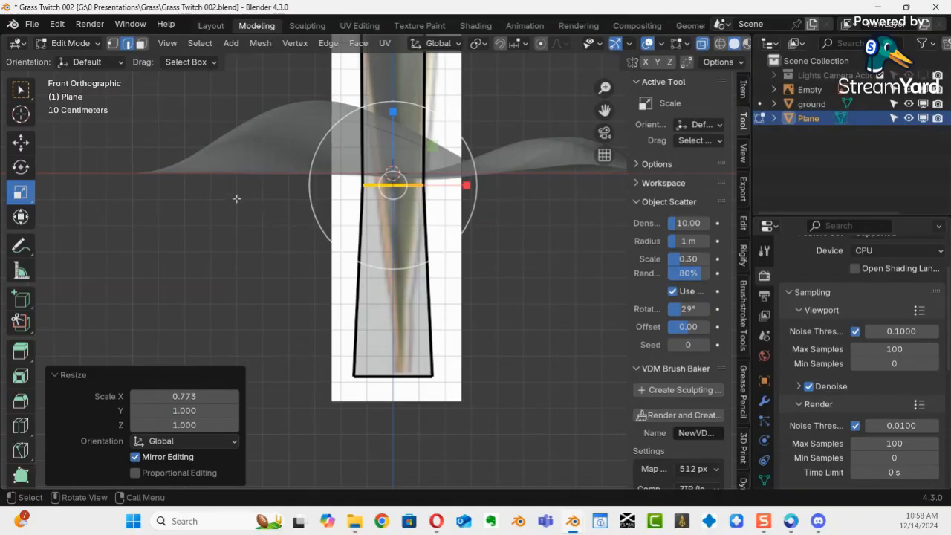
Step: Move the left vertex of that loop about 0.044 m in X onto the reference blade's edge
key("a")
left_click_drag(262, 153, 384, 206)
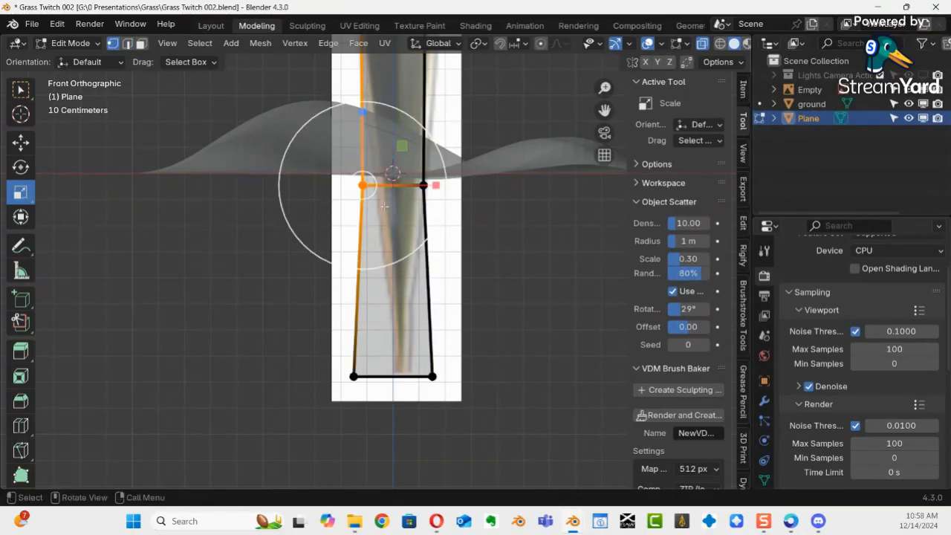
left_click(20, 142)
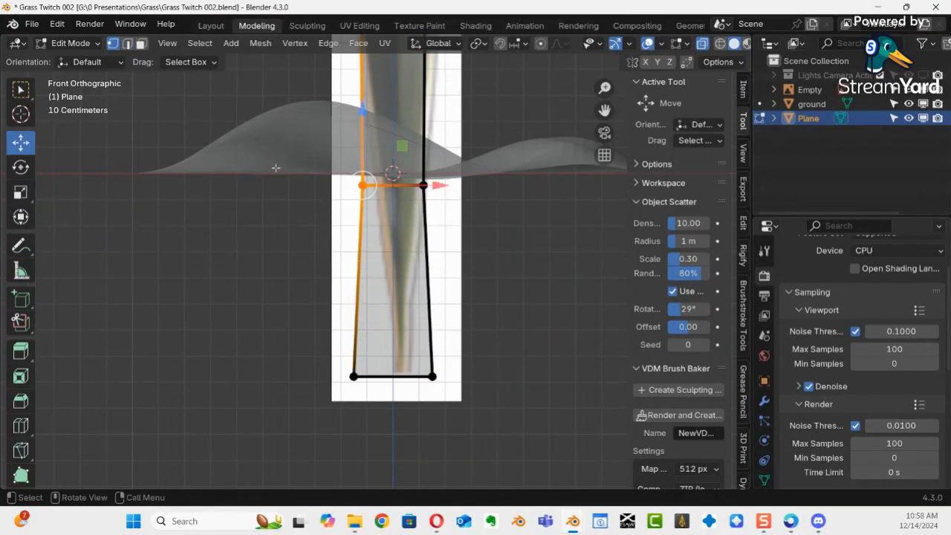
key("g")
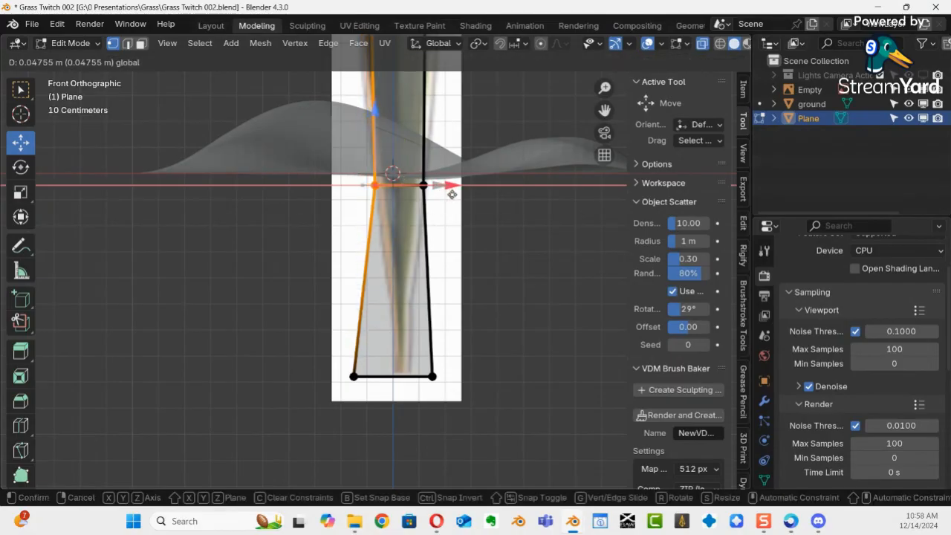
left_click(446, 198)
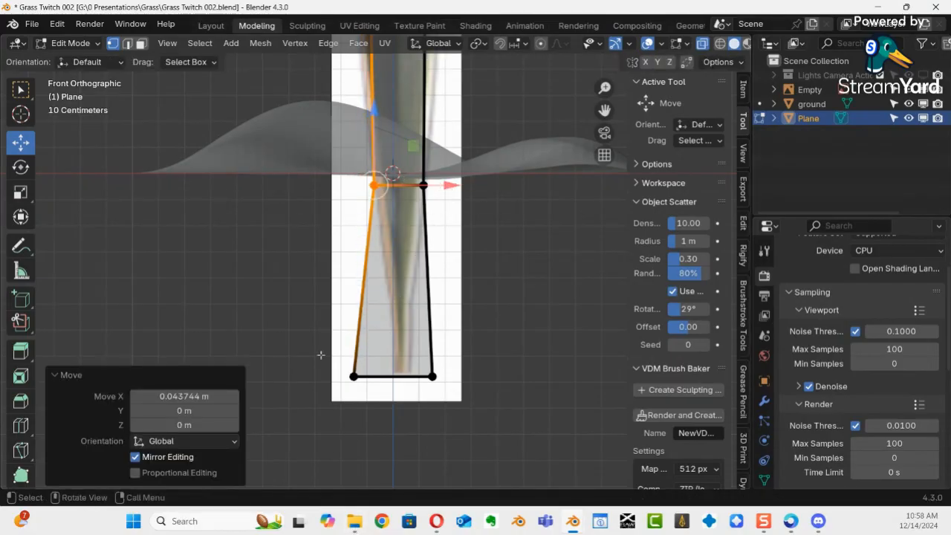
left_click_drag(321, 355, 417, 394)
key("g")
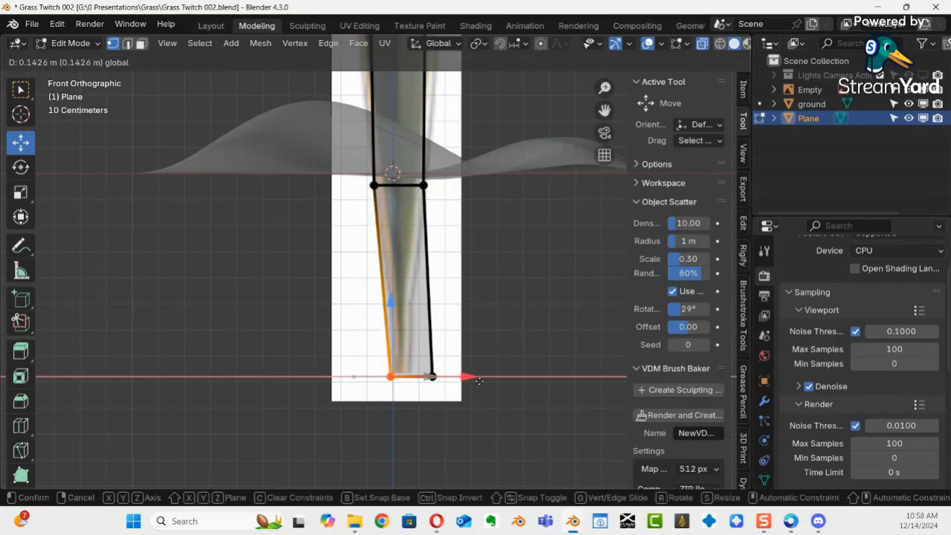
right_click(481, 381)
Step: Move the two bottom corner vertices inward to the blade's stem and raise the bottom edge about 0.038 m in Z
left_click_drag(473, 362, 394, 415)
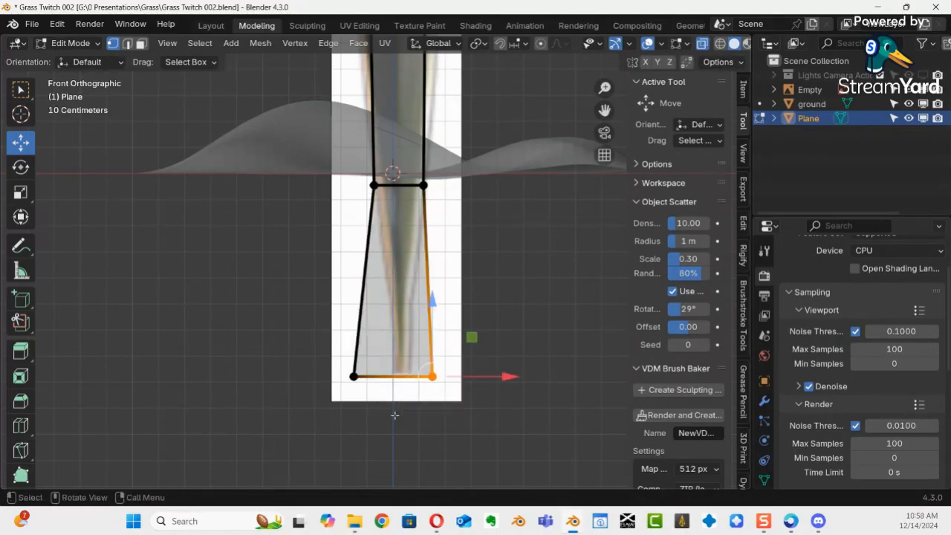
mouse_move(483, 379)
left_mouse_down()
mouse_move(449, 377)
mouse_move(476, 376)
left_mouse_up()
left_click_drag(318, 358, 480, 384)
left_click_drag(453, 429, 328, 350)
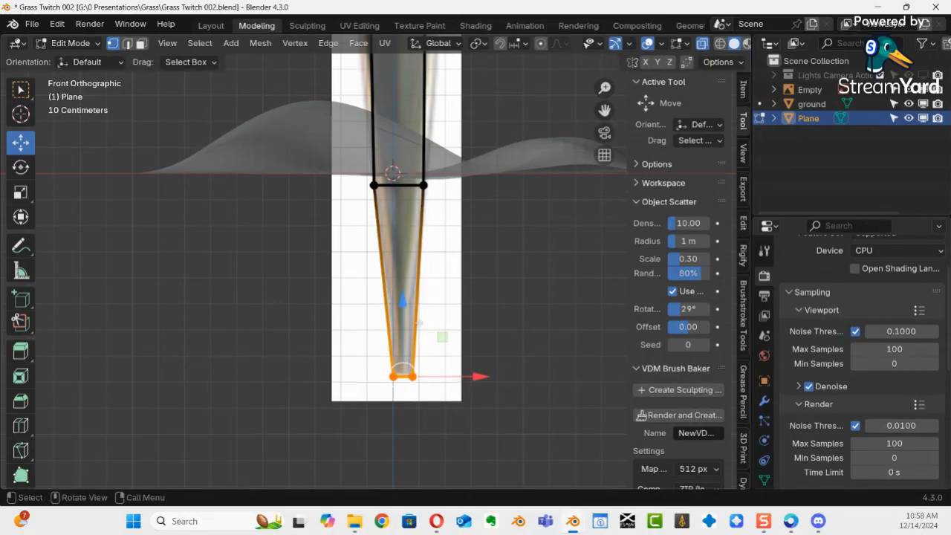
left_click_drag(401, 301, 401, 289)
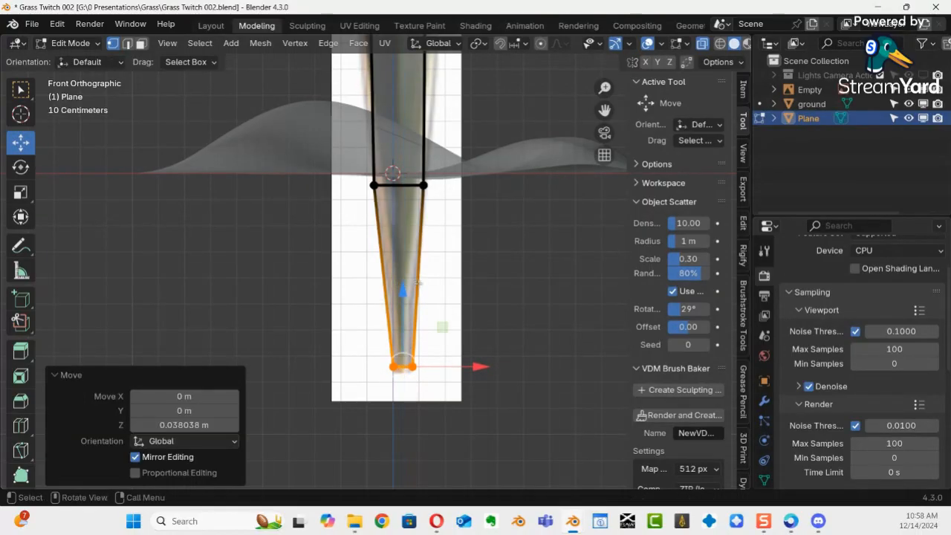
Step: Add a centred loop cut across the lowest section of the blade and scale it narrower in X to follow the stem
scroll(418, 298, "up", 4)
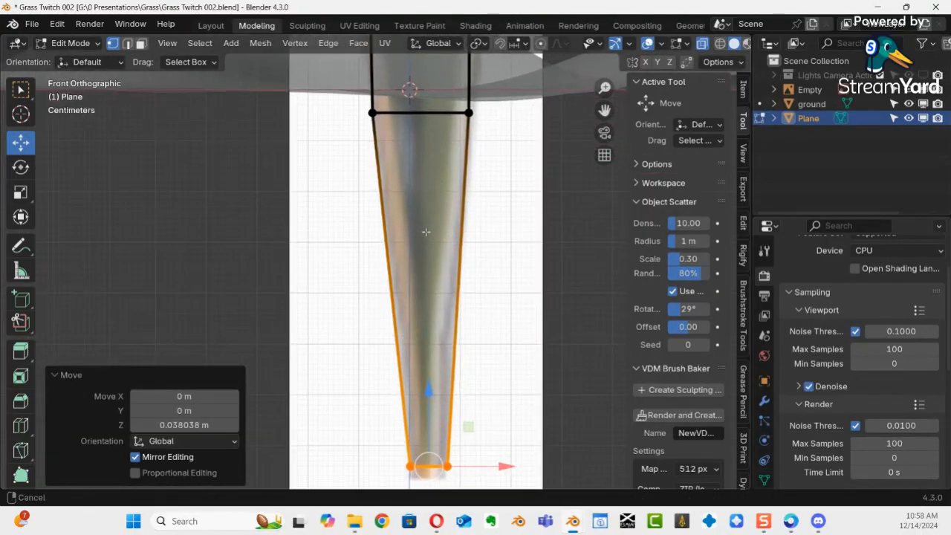
key("ctrl+r")
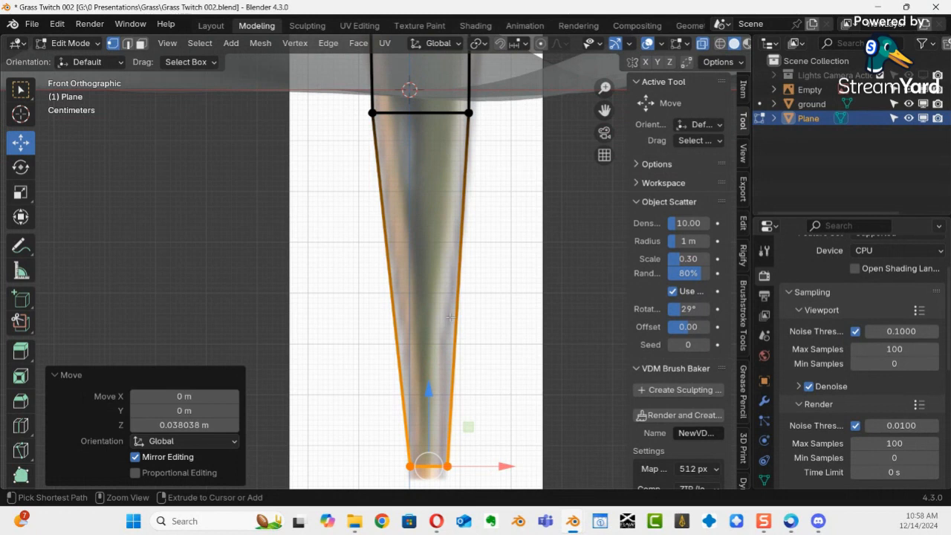
left_click(451, 320)
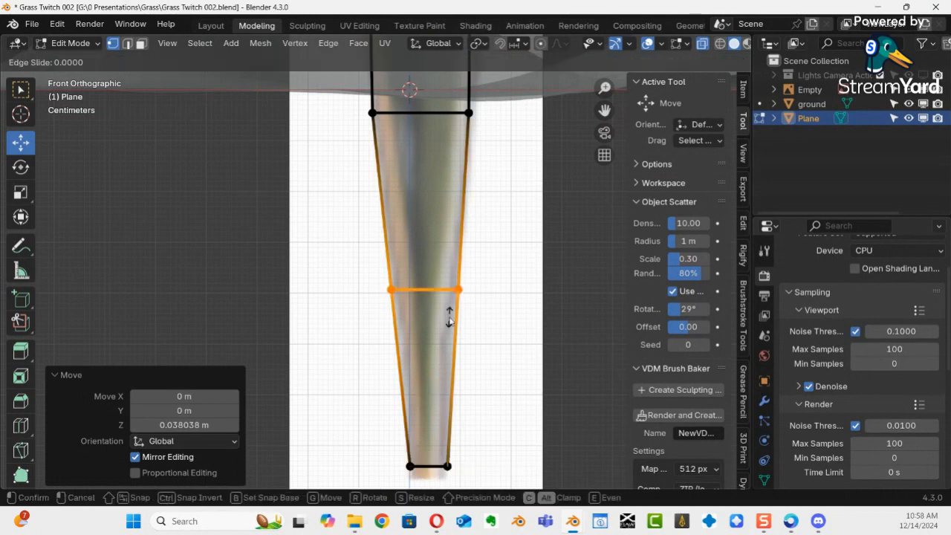
right_click(449, 319)
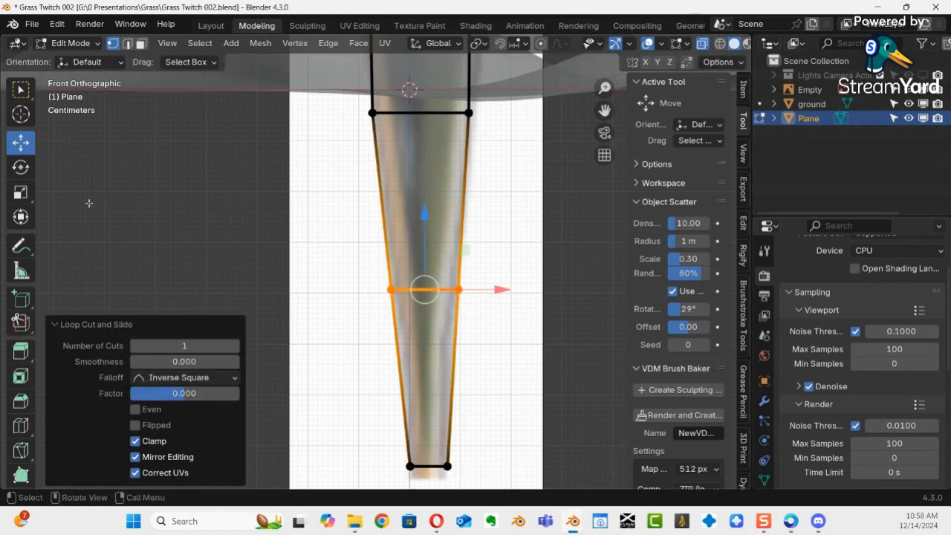
left_click(20, 192)
left_click_drag(492, 290, 480, 292)
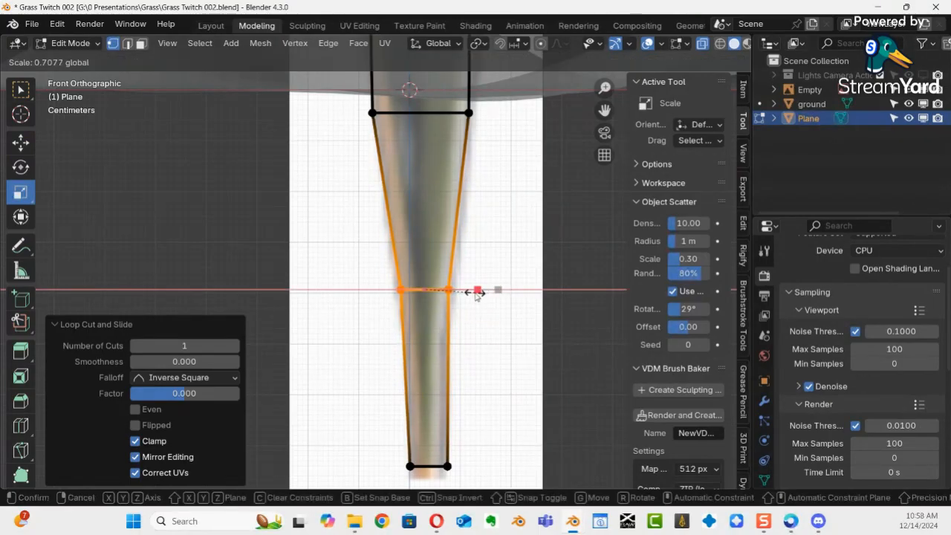
mouse_move(476, 295)
left_mouse_down()
mouse_move(470, 292)
mouse_move(490, 290)
mouse_move(472, 294)
left_mouse_up()
right_click(468, 290)
Step: Move the bottom right vertex about -0.009 m in X to fit the stem's edge
left_click(447, 466)
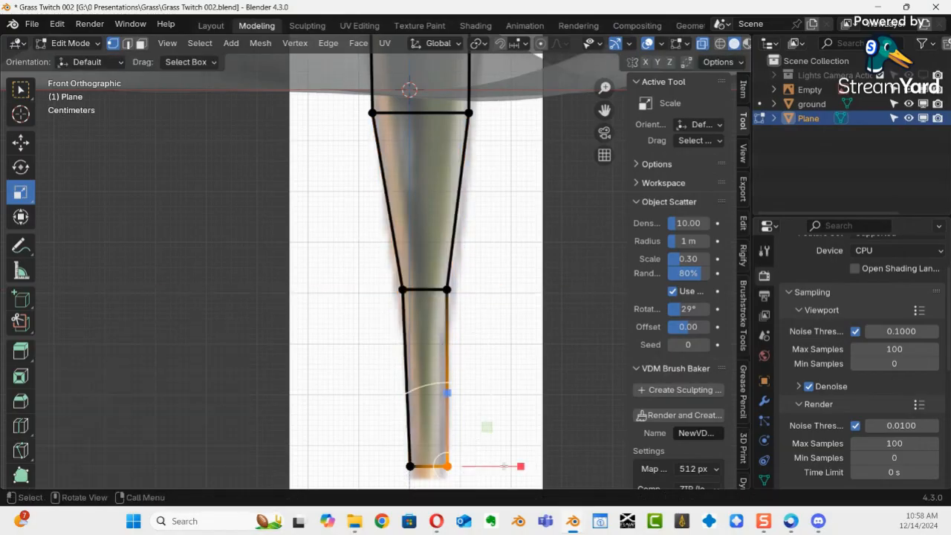
left_click(21, 142)
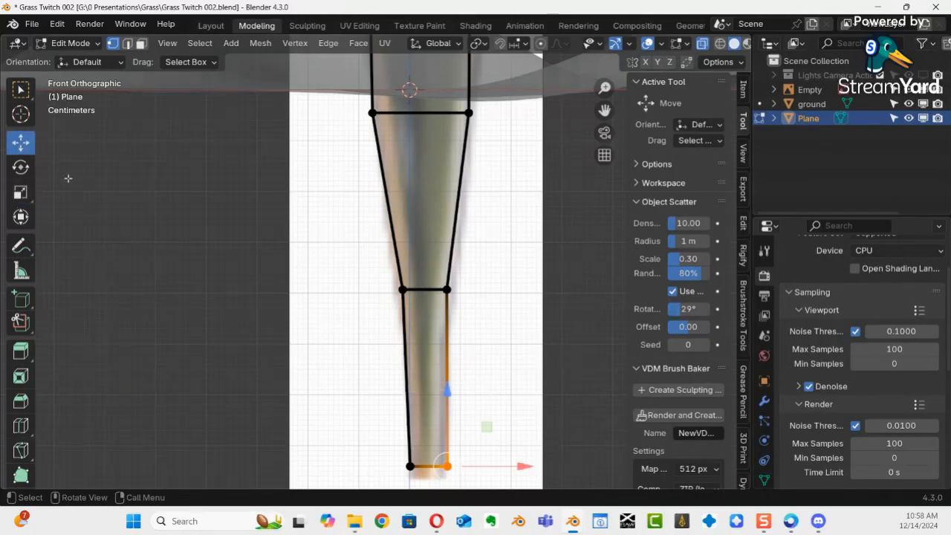
mouse_move(523, 466)
left_mouse_down()
mouse_move(505, 466)
mouse_move(518, 466)
left_mouse_up()
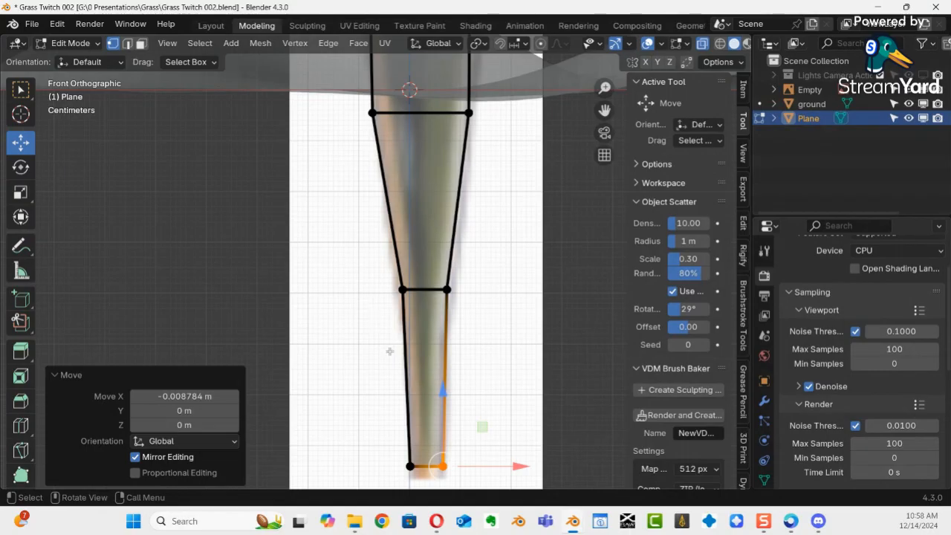
middle_click_drag(389, 269, 383, 486, "shift")
left_click_drag(455, 6, 451, 147)
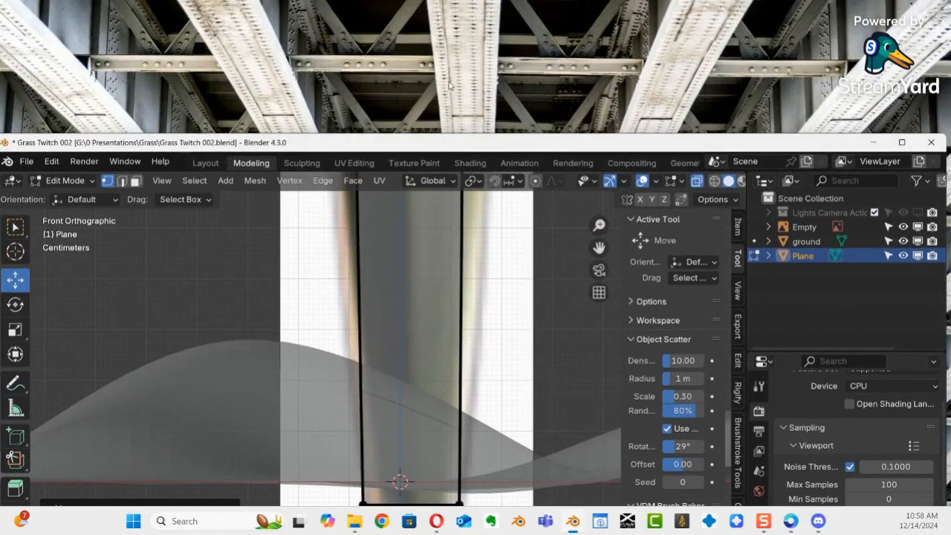
double_click(785, 138)
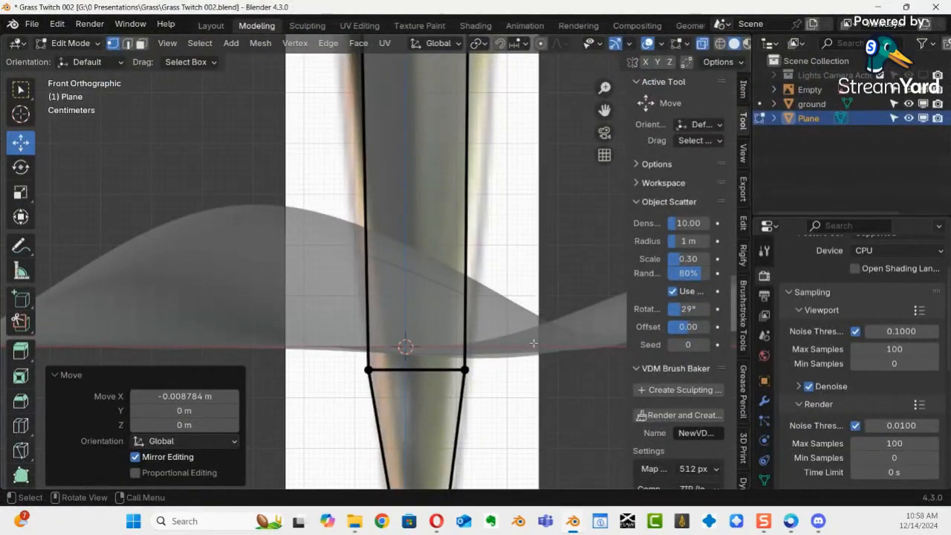
Step: Add one loop cut across the long section above the ground and slide it to a factor of about 0.208
middle_click_drag(533, 343, 416, 246, "ctrl")
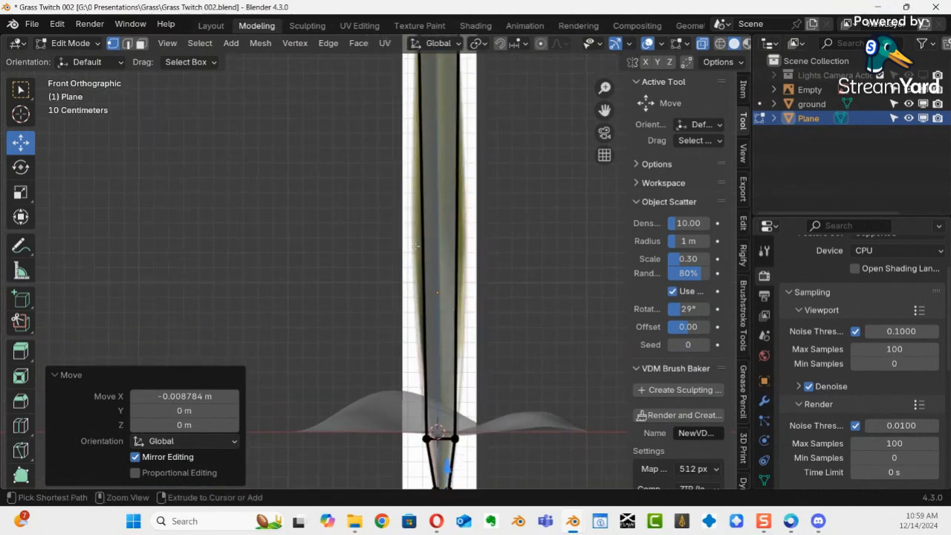
key("ctrl+r")
left_click(417, 252)
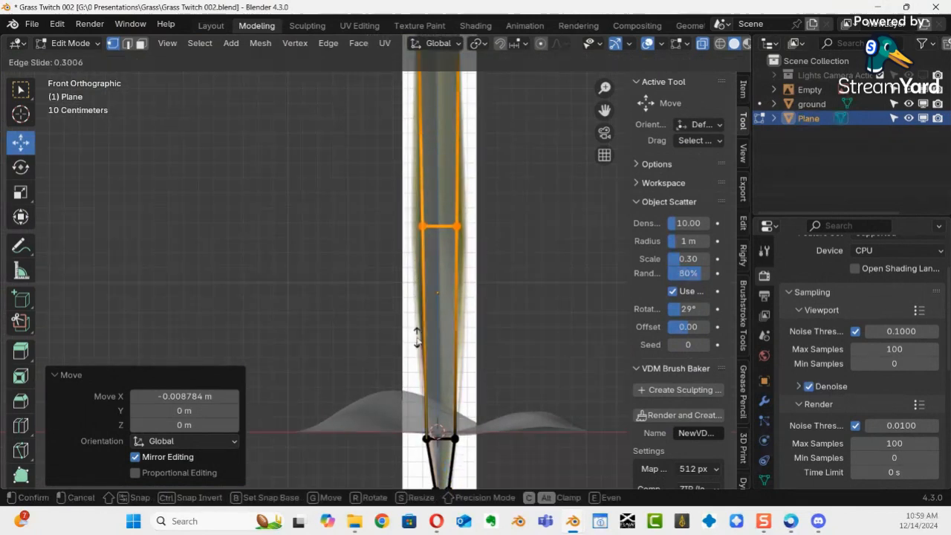
left_click(428, 313)
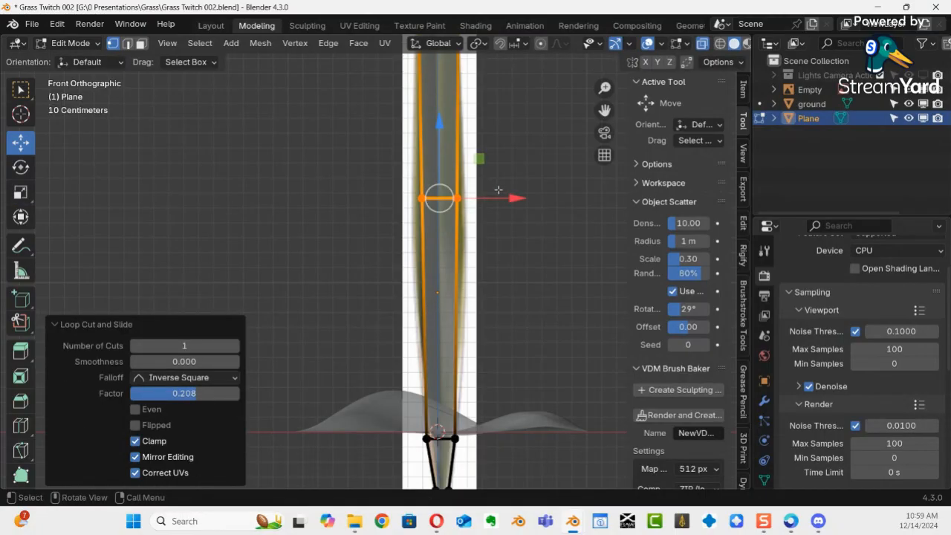
Step: Widen the new loop by a scale of about 1.41, and add a centred loop cut in the section below, scaled to about 1.08
key("s")
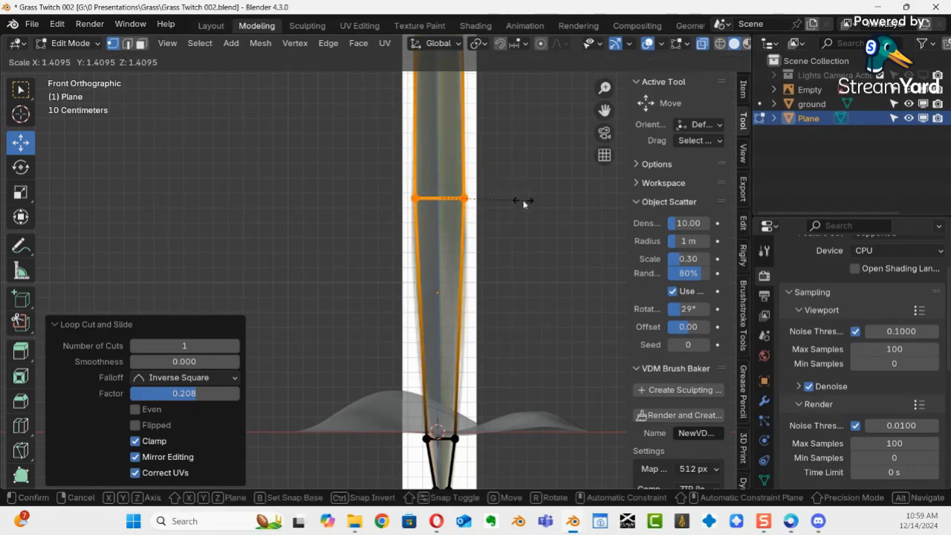
left_click(523, 202)
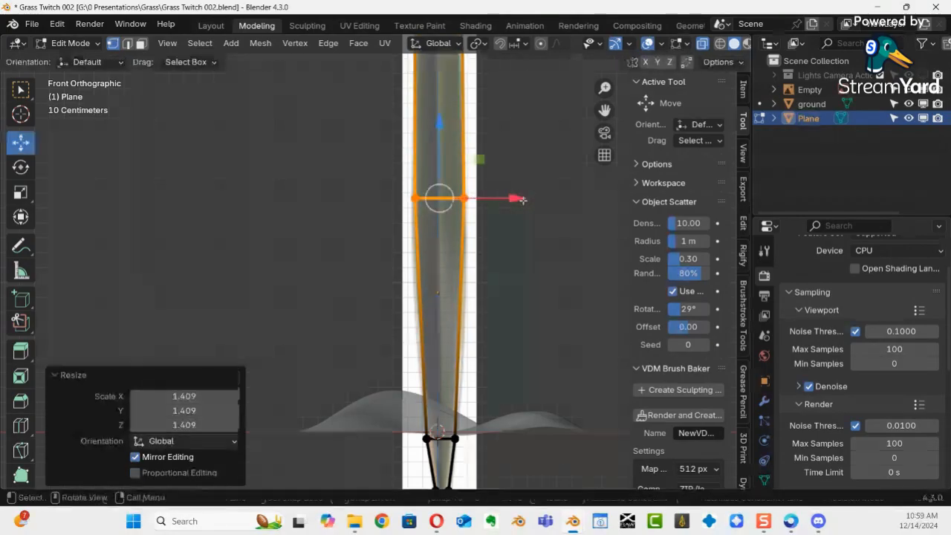
key("ctrl+r")
left_click(390, 323)
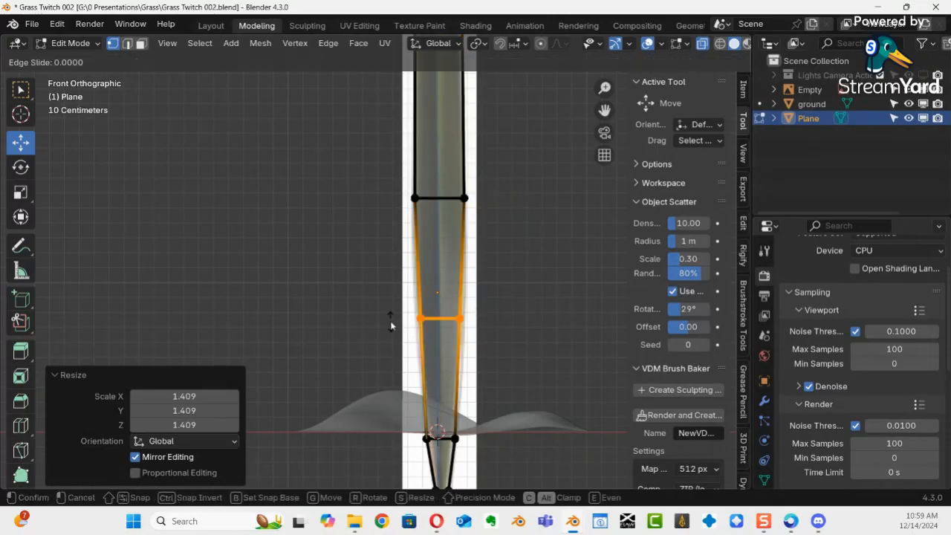
key("s")
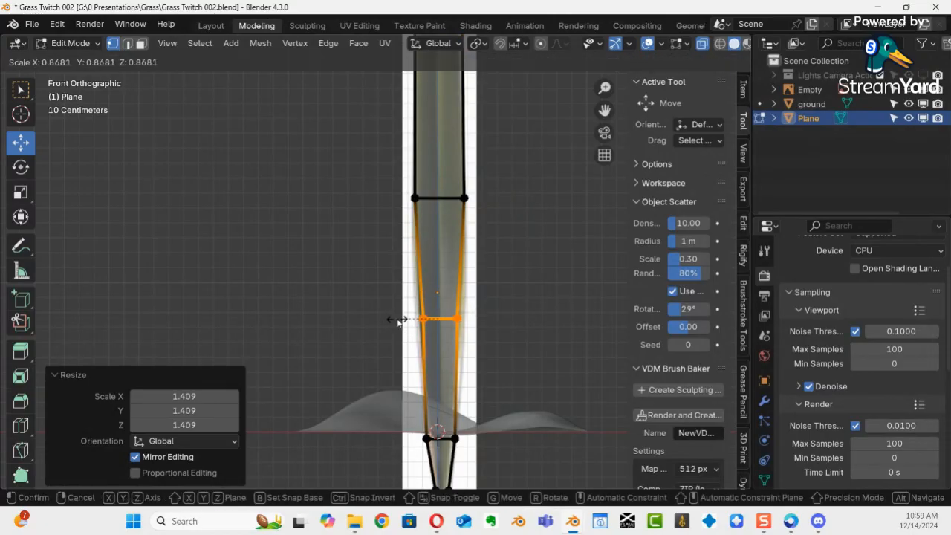
left_click(360, 324)
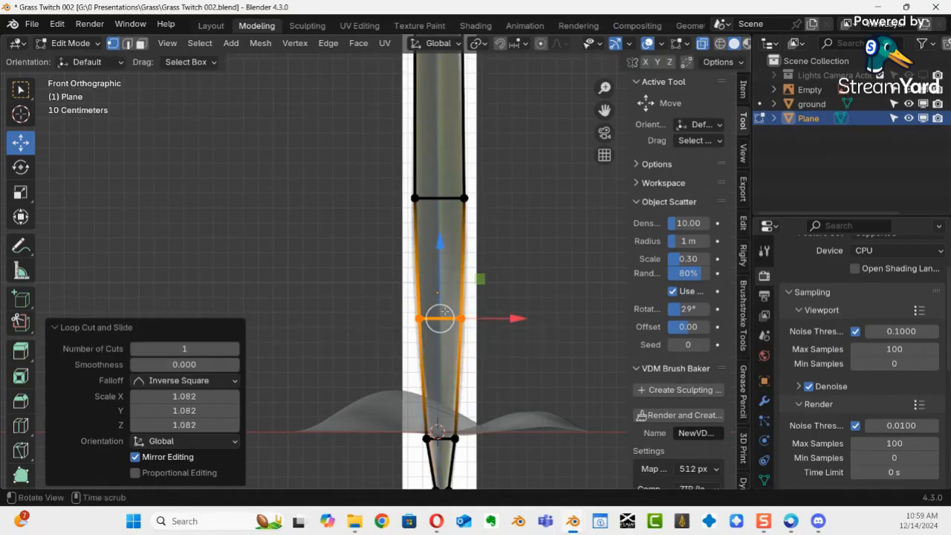
Step: Scale the blade's top edge to about 0.173 and lower it about 0.063 m in Z to form the pointed tip
middle_click_drag(474, 189, 497, 452, "shift")
left_click_drag(386, 85, 535, 160)
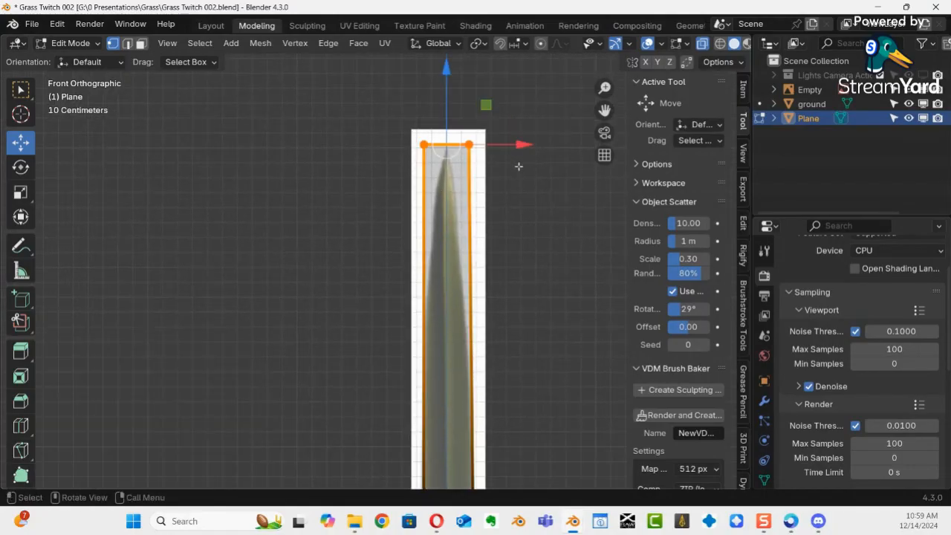
key("s")
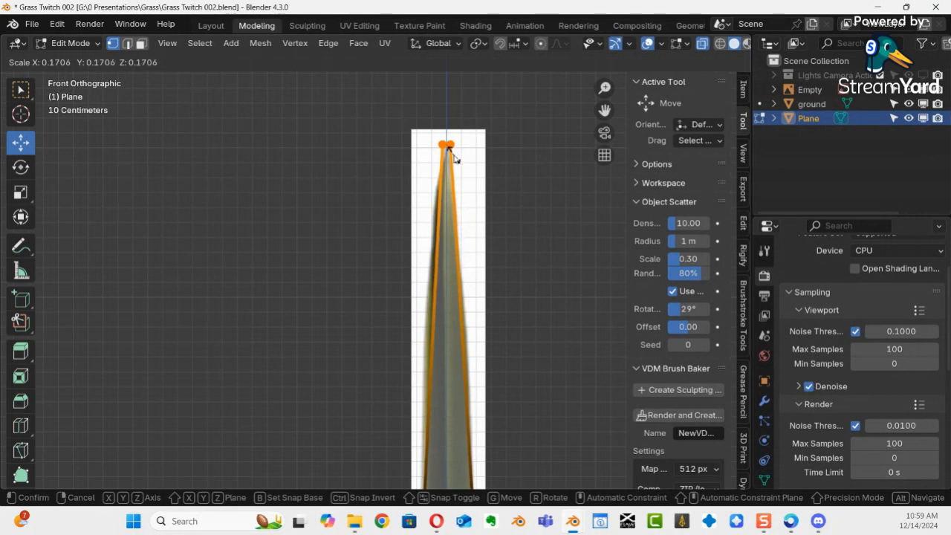
left_click(456, 151)
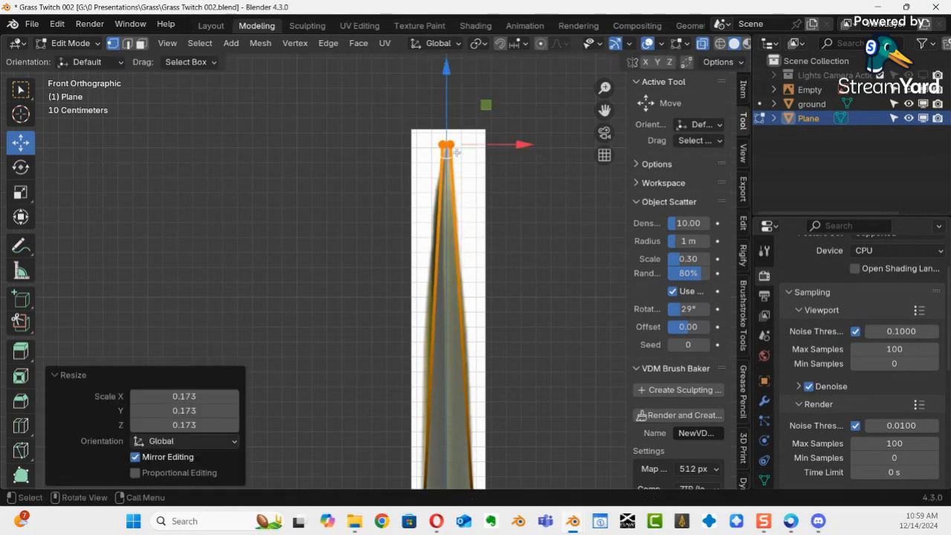
left_click_drag(423, 115, 507, 173)
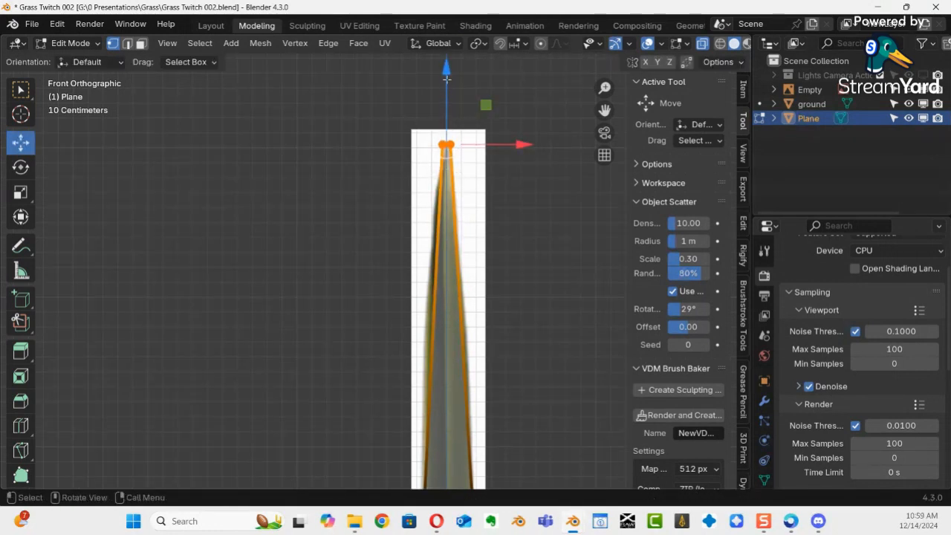
left_click_drag(446, 78, 448, 80)
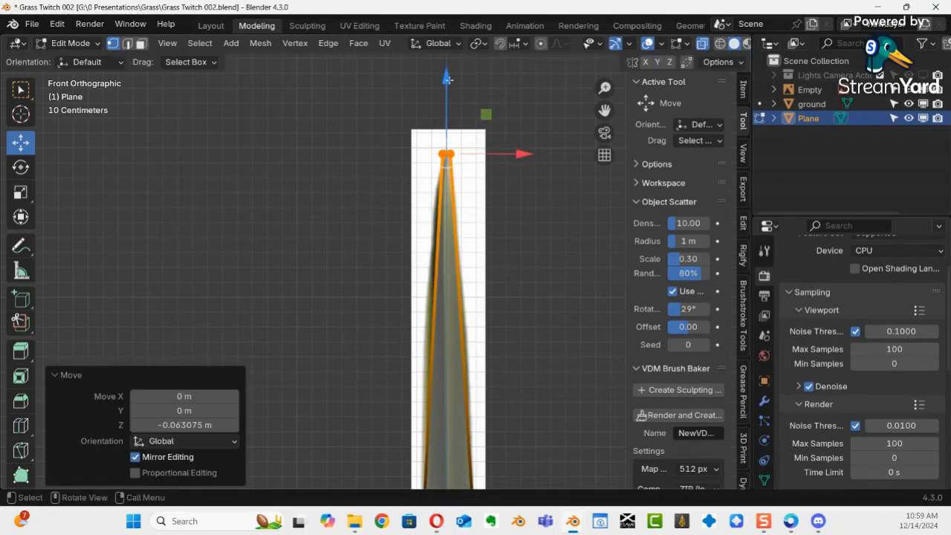
left_click(488, 85)
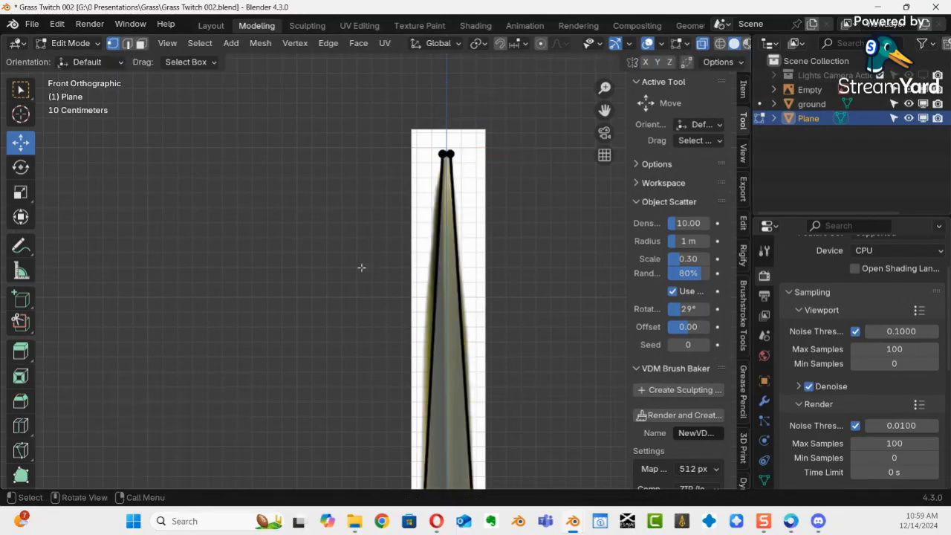
Step: Add a loop cut below the tip at a slide factor of about -0.033 and widen it by a scale of about 1.49
key("ctrl+r")
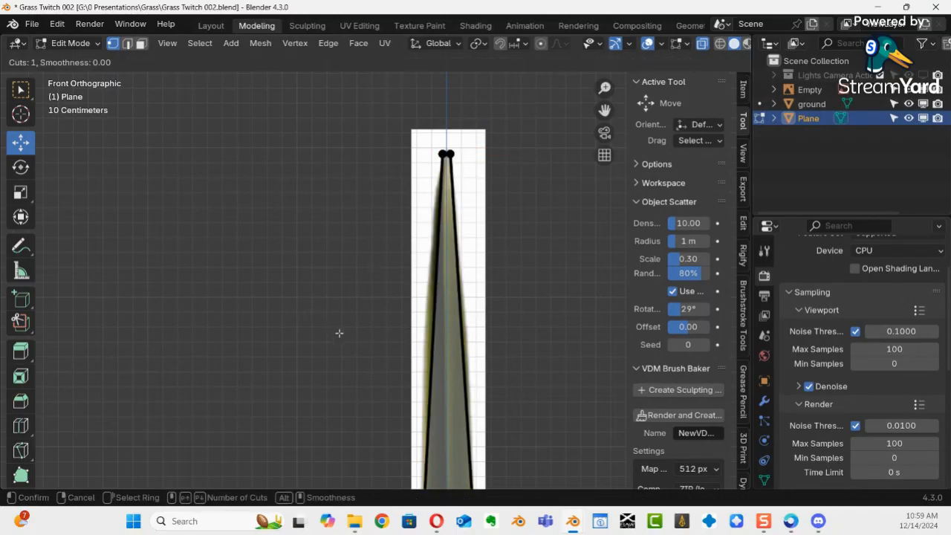
left_click(425, 278)
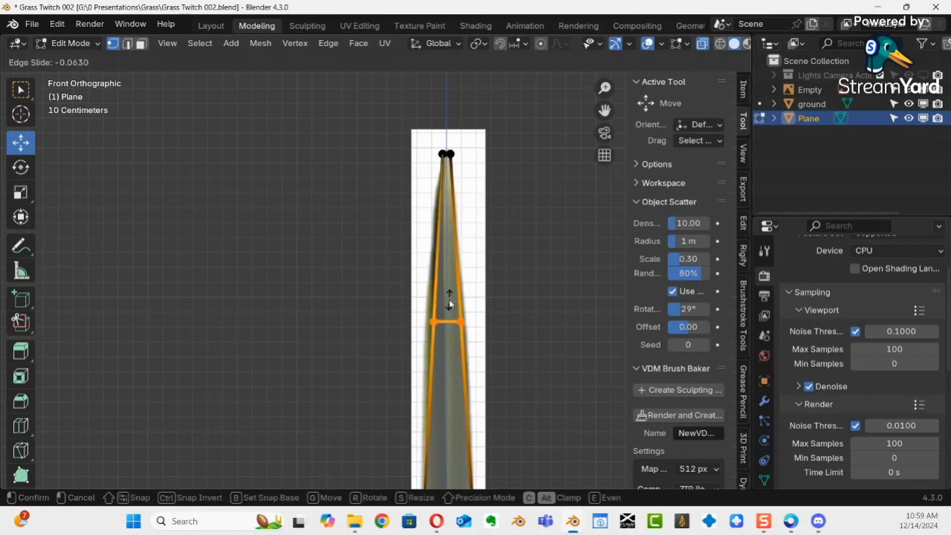
left_click(449, 308)
key("s")
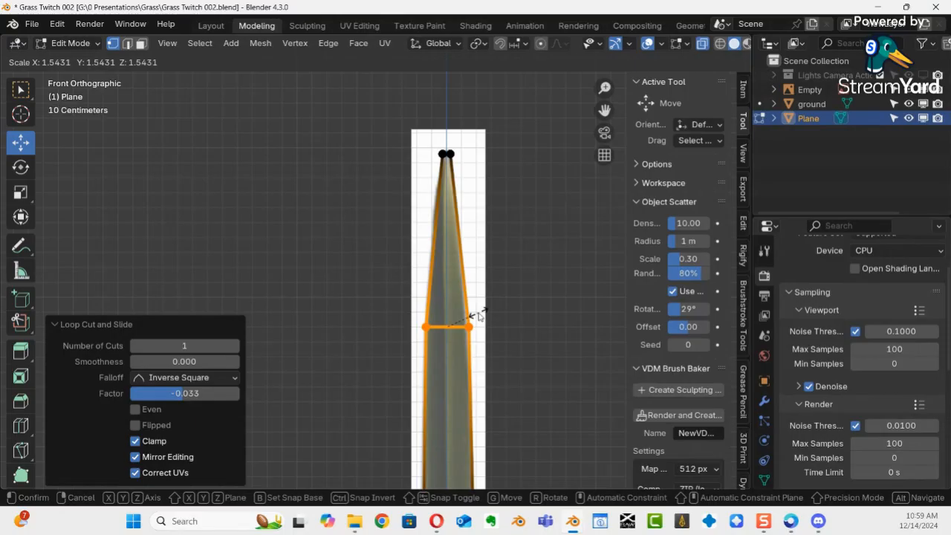
left_click(476, 311)
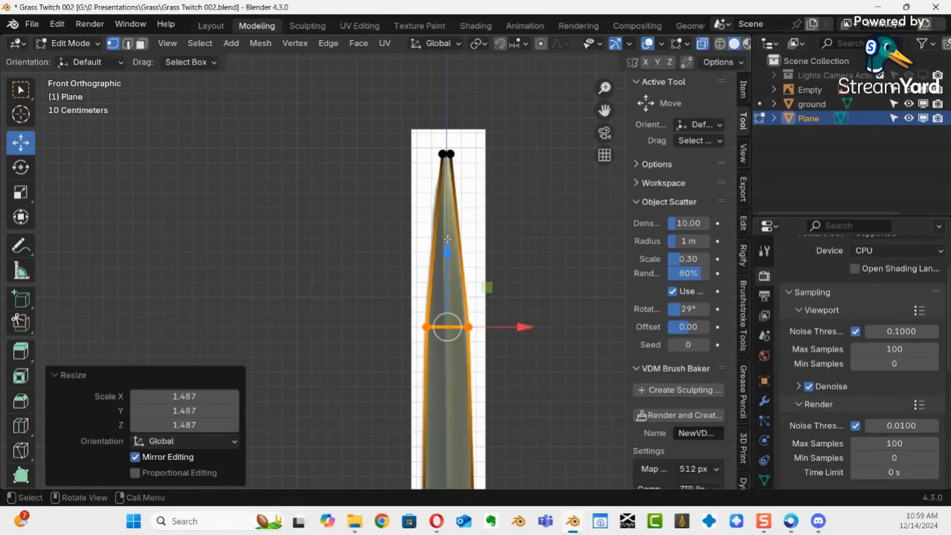
Step: Add a centred loop cut between the tip and the loop below it, and scale it by about 1.15
key("ctrl+r")
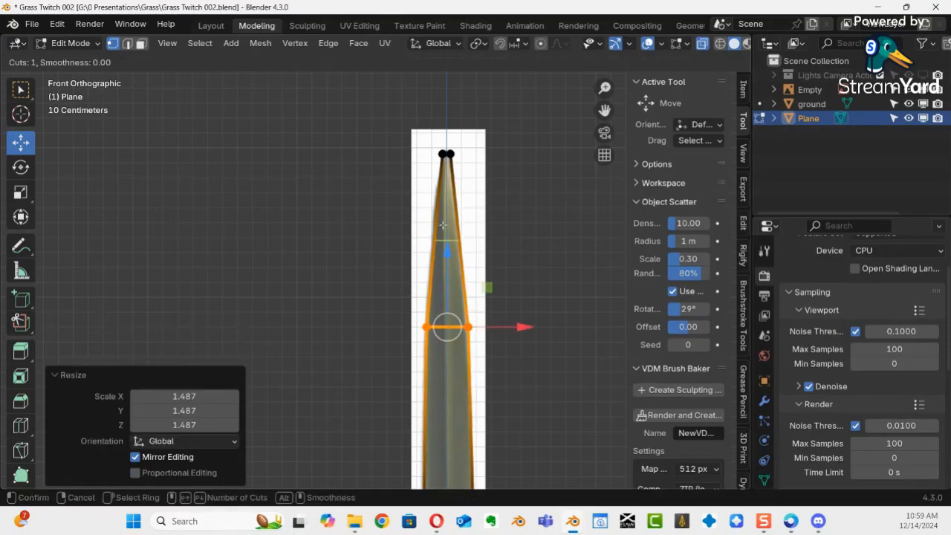
left_click(443, 226)
left_click(442, 228)
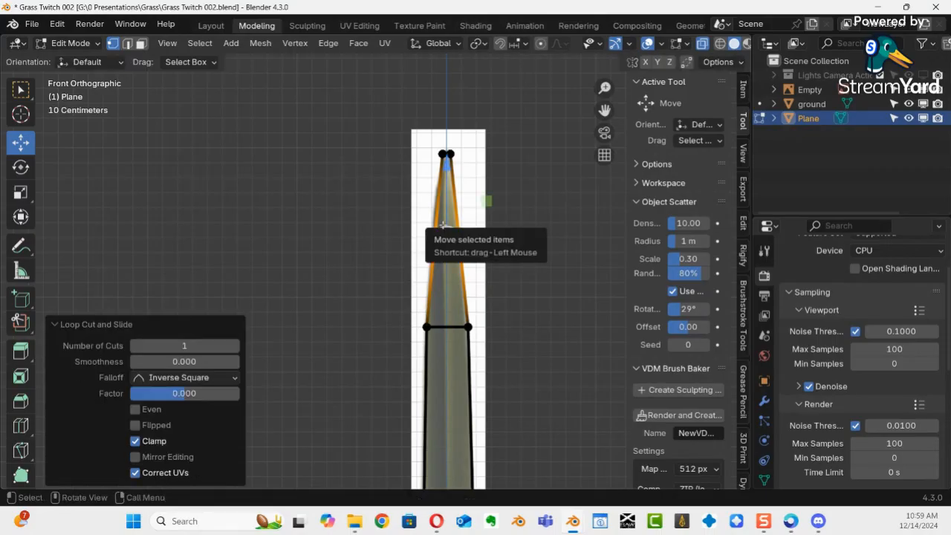
key("s")
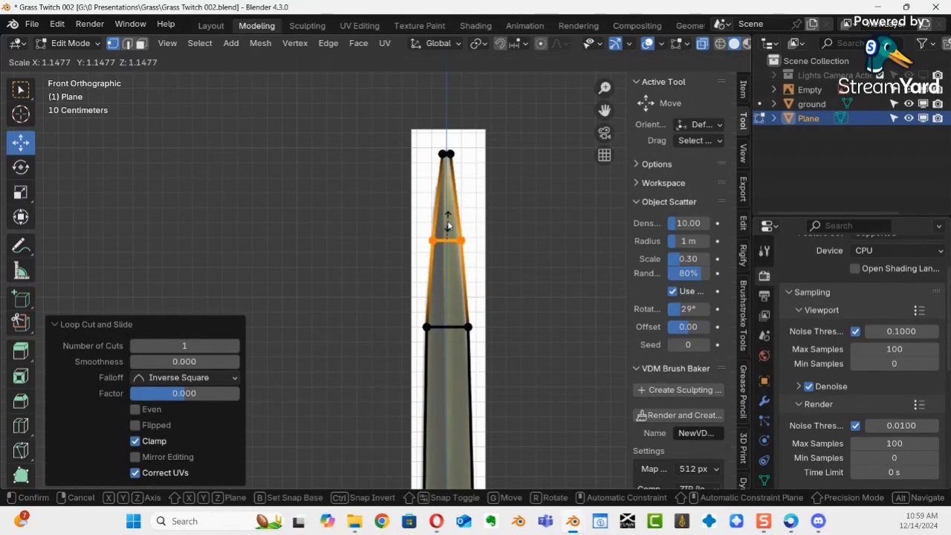
left_click(448, 226)
Step: Add a centred loop cut across the long middle section of the blade and widen it by a scale of about 1.09
middle_click_drag(543, 350, 513, 174, "shift")
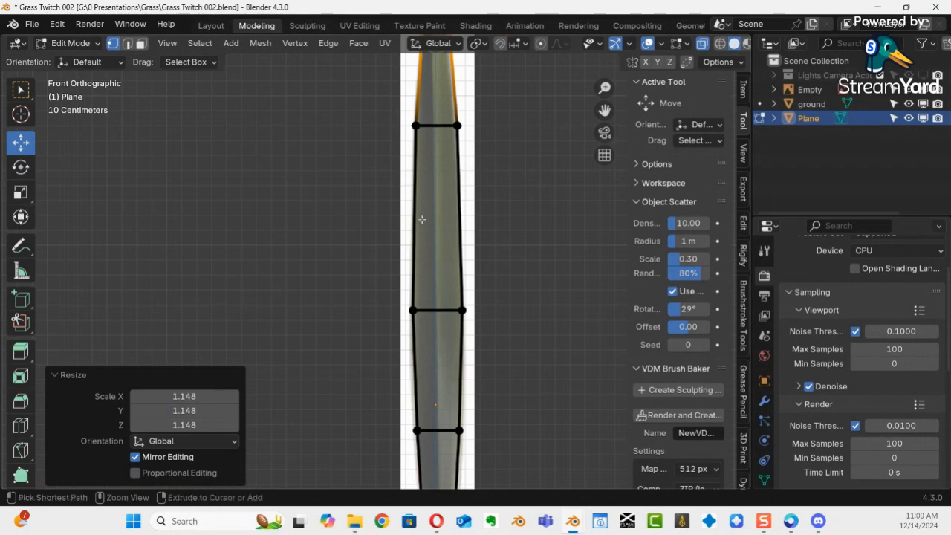
key("ctrl+r")
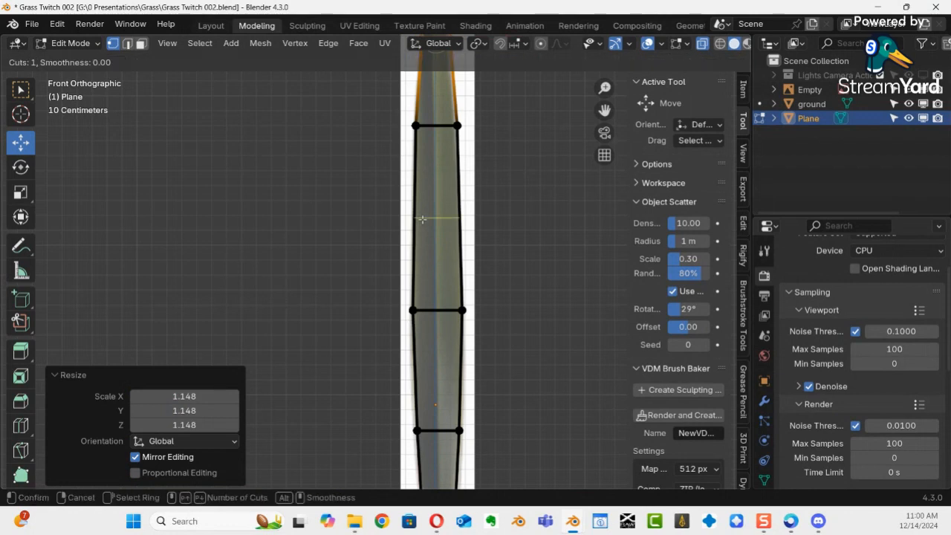
left_click(422, 219)
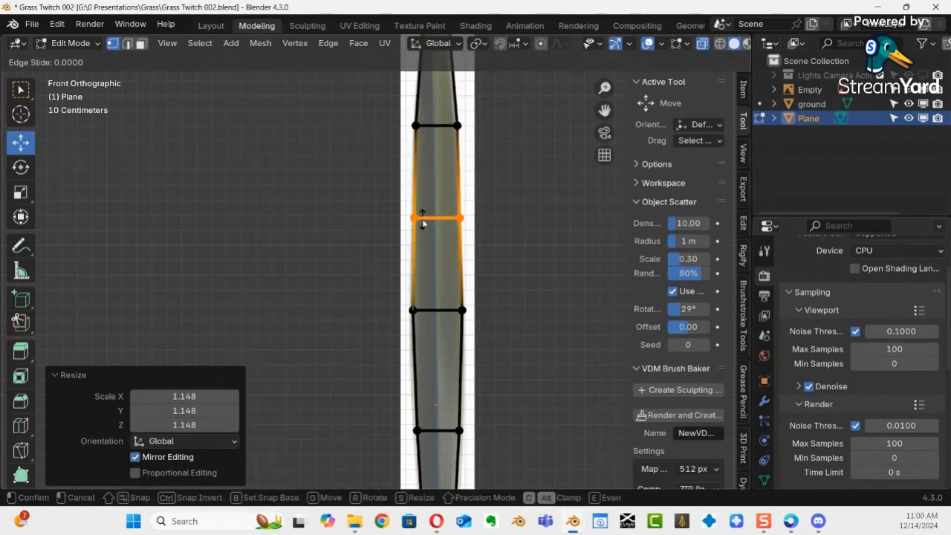
left_click(422, 222)
key("s")
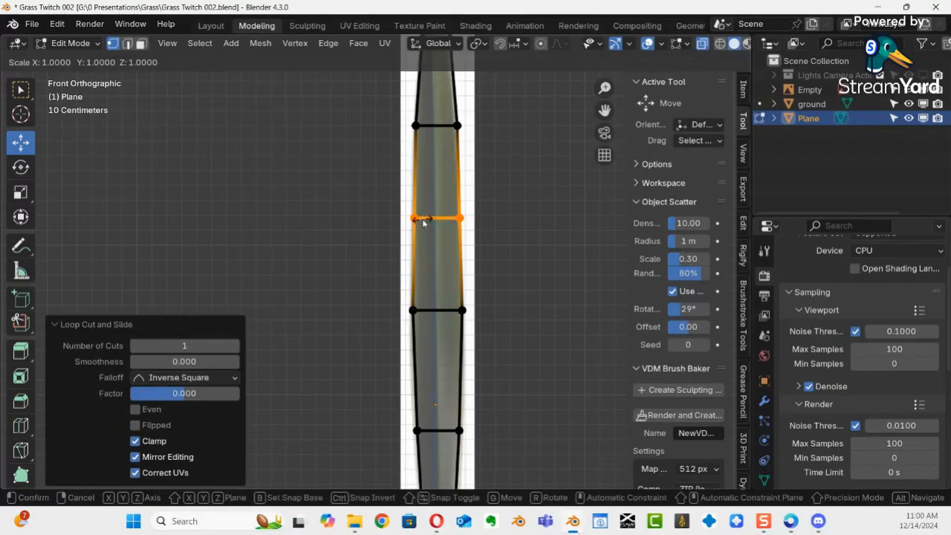
right_click(423, 217)
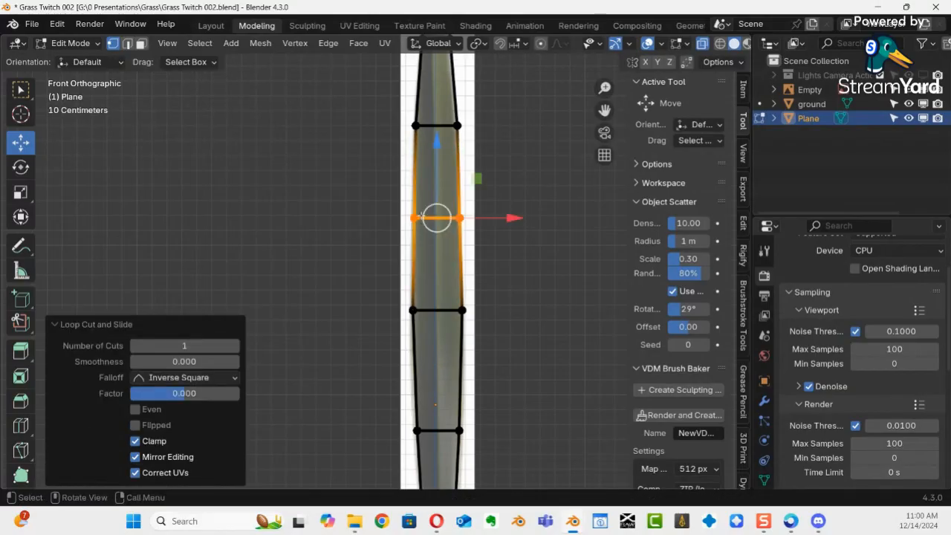
key("s")
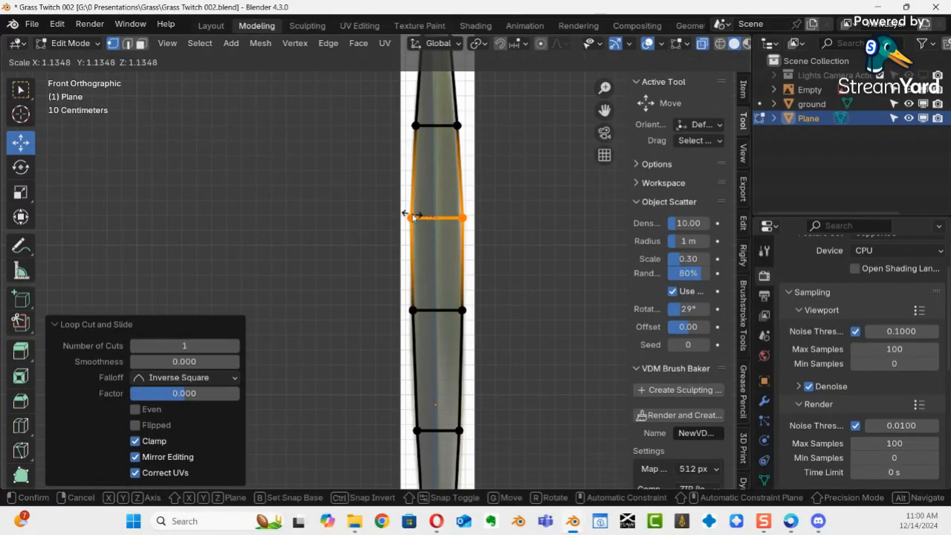
left_click(410, 215)
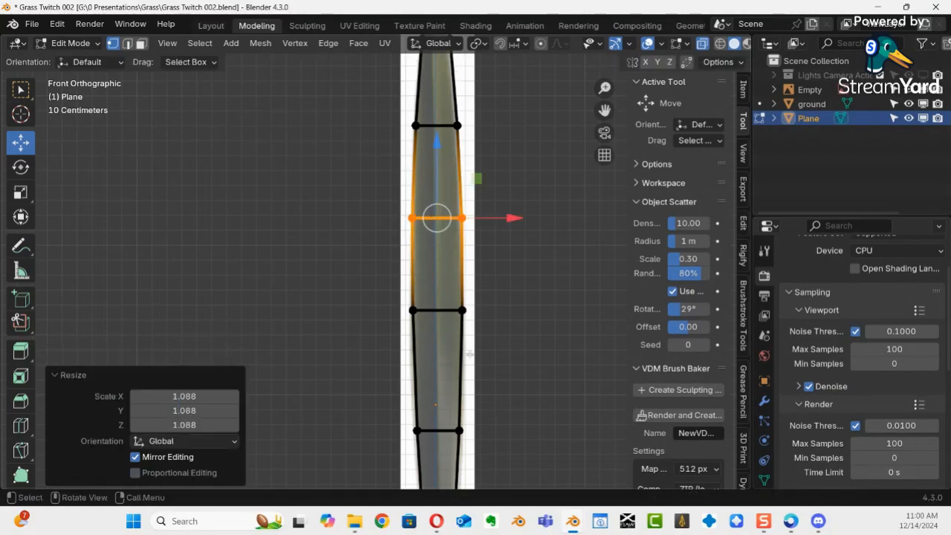
Step: Scale the blade's edge loop just below ground level to about 0.78 to fit the reference stem
key("space")
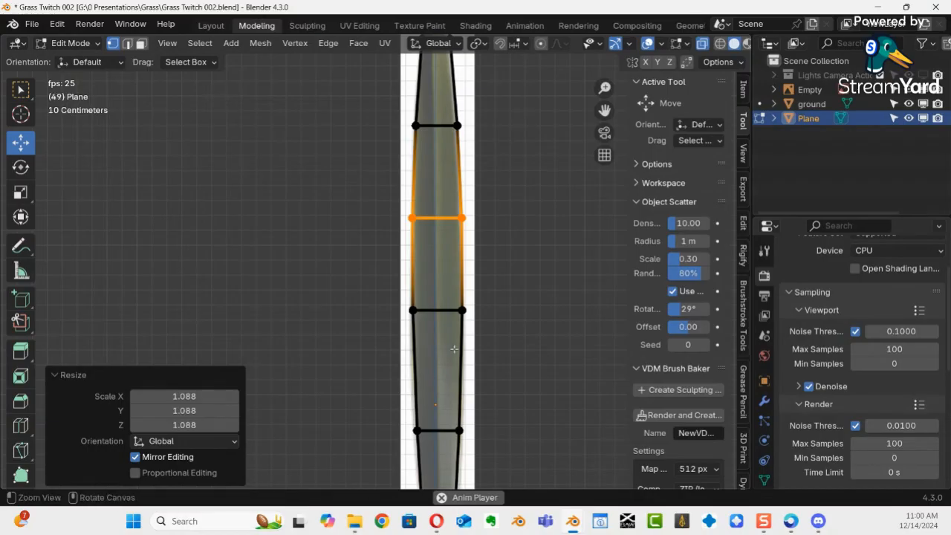
middle_click_drag(453, 349, 451, 358, "ctrl")
middle_click_drag(449, 378, 436, 256, "shift")
middle_click_drag(456, 345, 456, 236, "shift")
mouse_move(459, 288)
middle_mouse_down("shift")
mouse_move(464, 240)
mouse_move(467, 298)
mouse_move(461, 234)
middle_mouse_up("shift")
left_click_drag(423, 277, 547, 335)
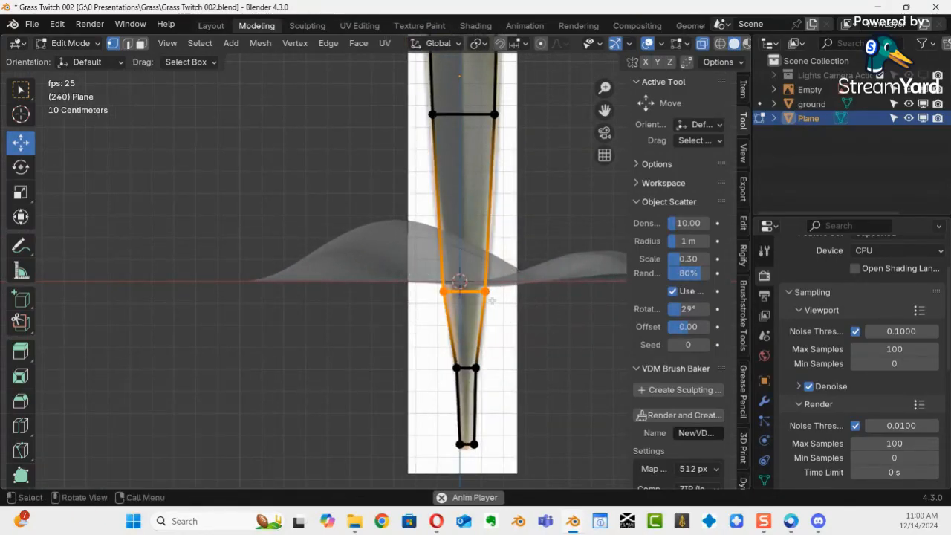
key("s")
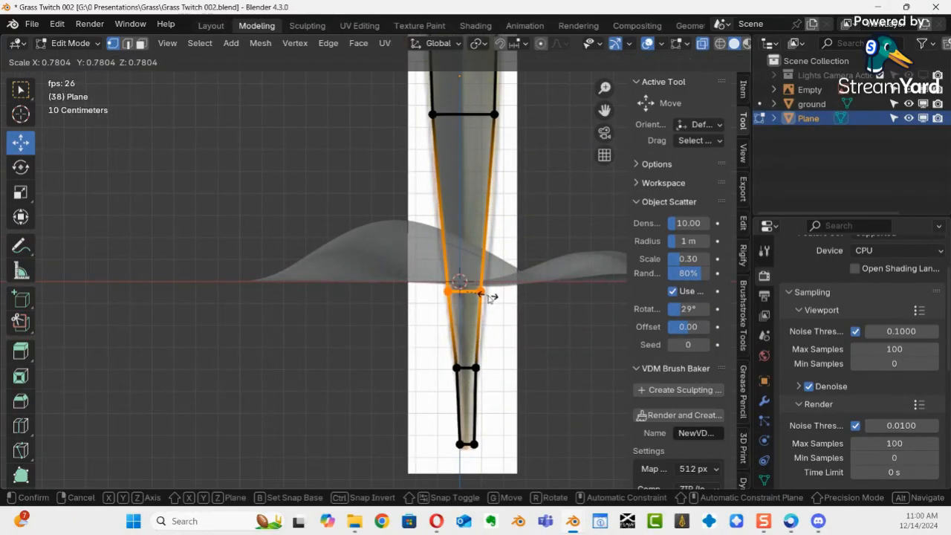
left_click(489, 295)
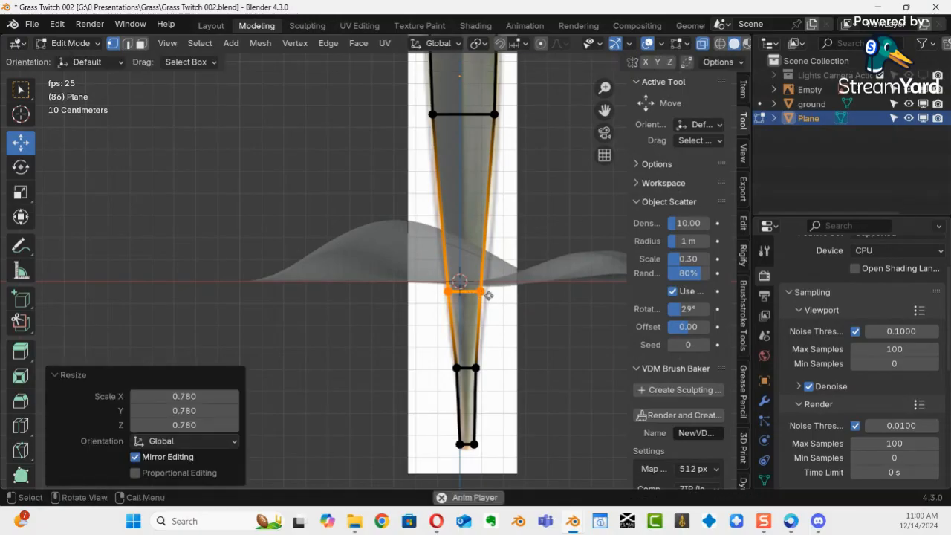
Step: Move the ground-level loop about 0.002 m in X and 0.027 m in Z, and apply Shrink/Fatten with an offset of about 0.857 m
key("g")
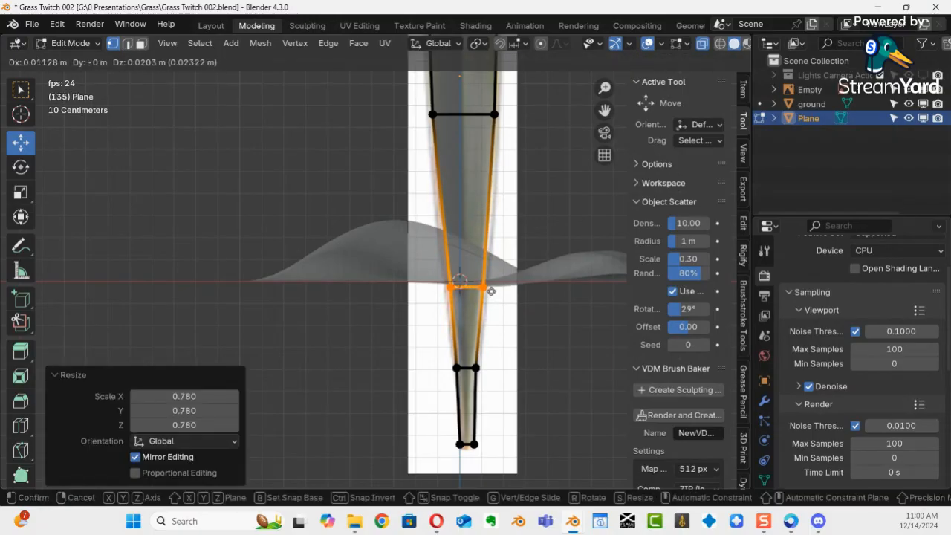
left_click(491, 291)
right_click(491, 292)
left_click(492, 290)
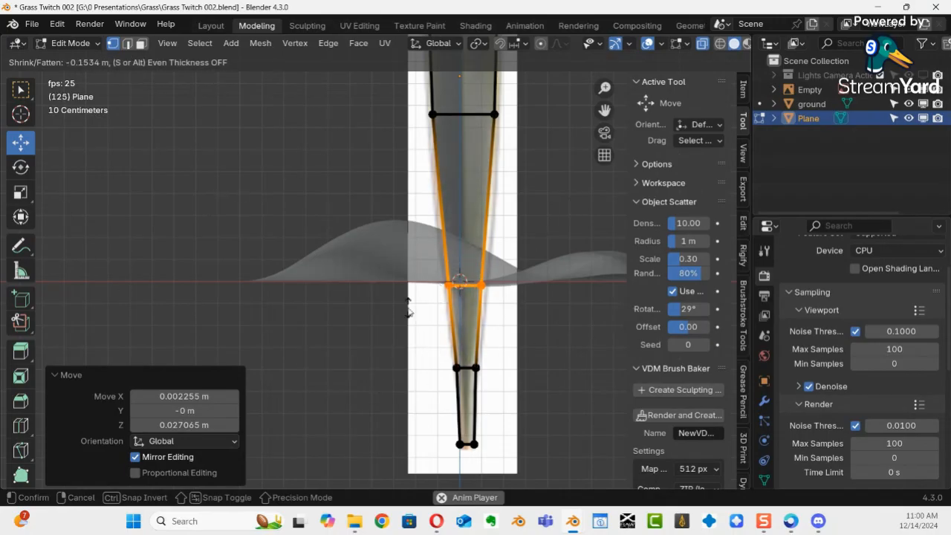
left_click(494, 195)
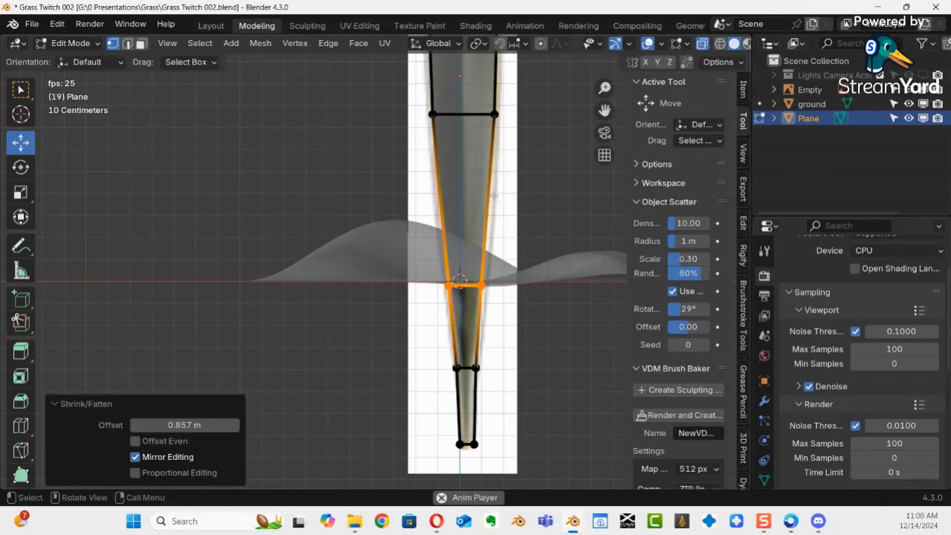
Step: Add a centred loop cut in the section just above the ground-level loop and scale it by about 1.068
key("ctrl+r")
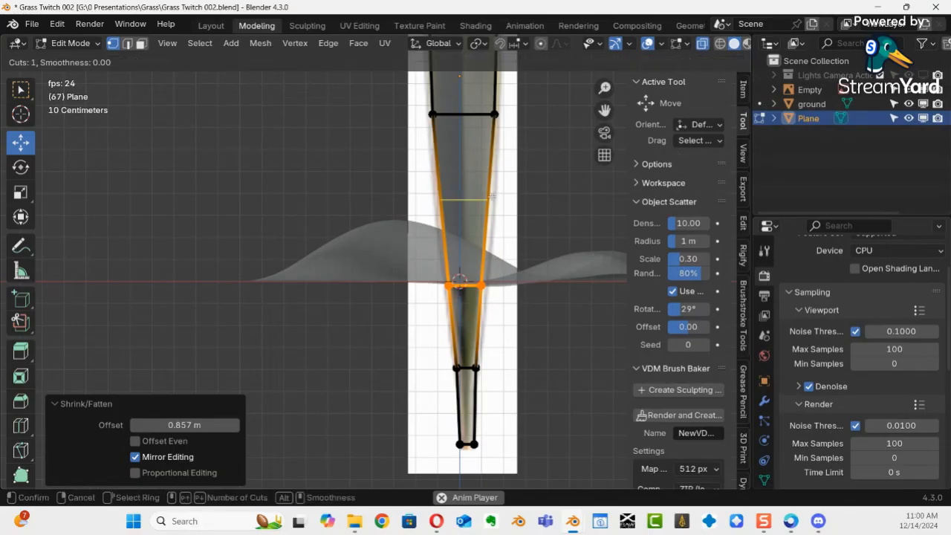
left_click(490, 196)
right_click(492, 195)
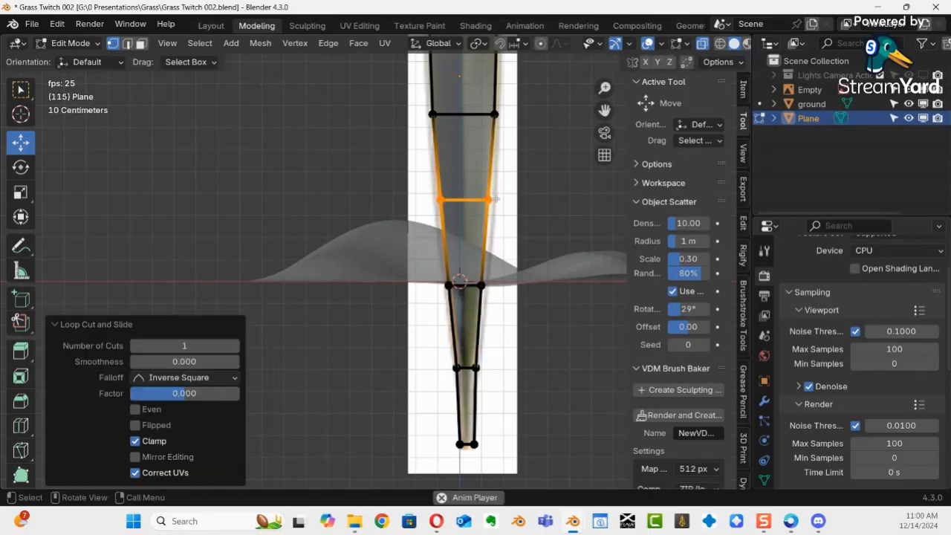
key("s")
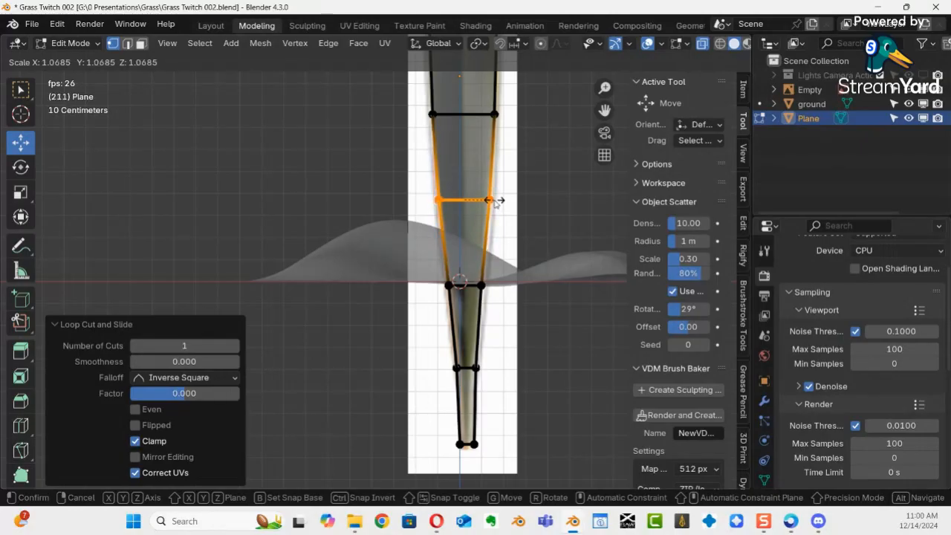
left_click(494, 200)
Step: Add a centred loop cut in the blade section around the object origin and scale it by about 1.052
middle_click_drag(482, 75, 468, 374, "shift")
key("ctrl+r")
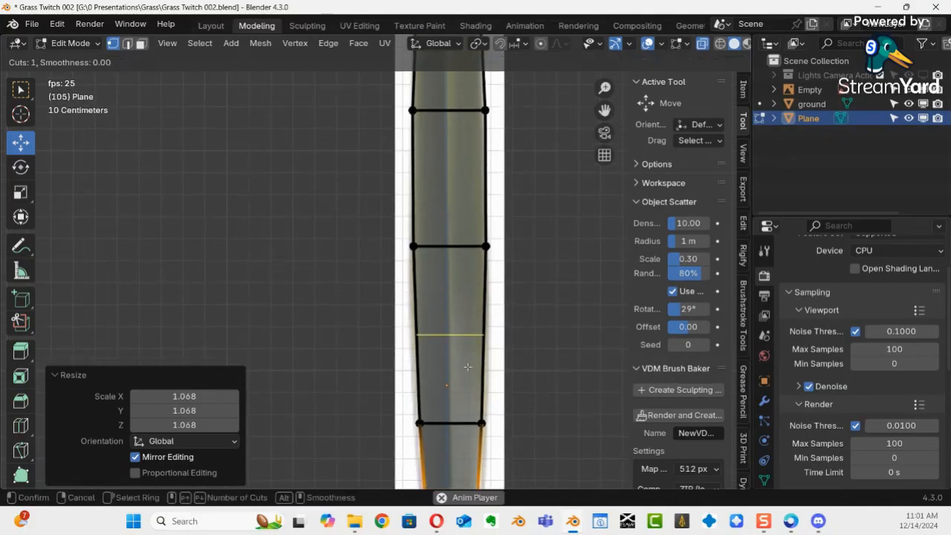
left_click(468, 366)
right_click(468, 366)
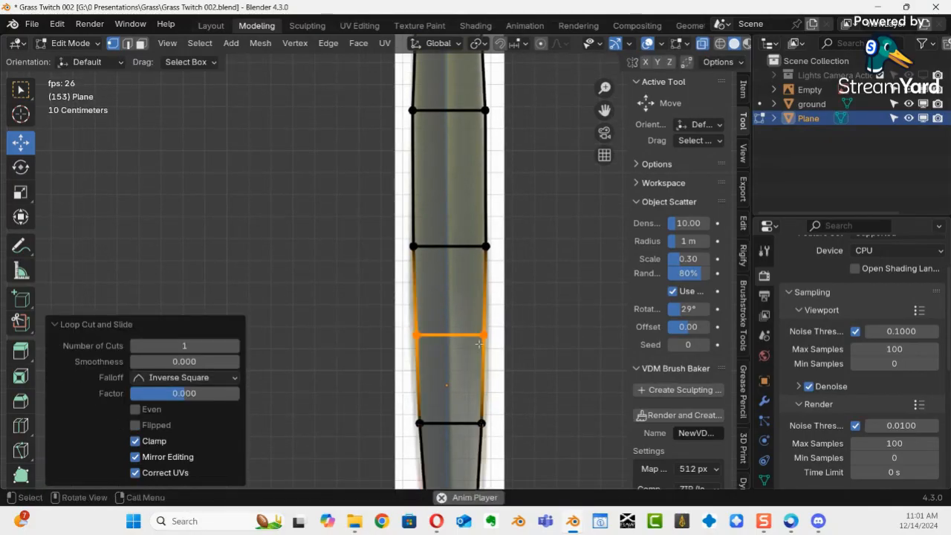
key("s")
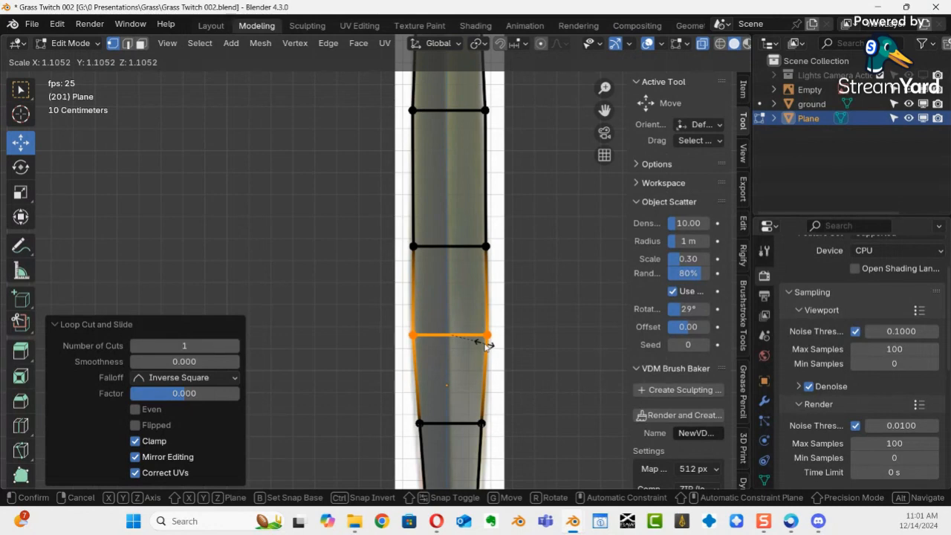
left_click(484, 344)
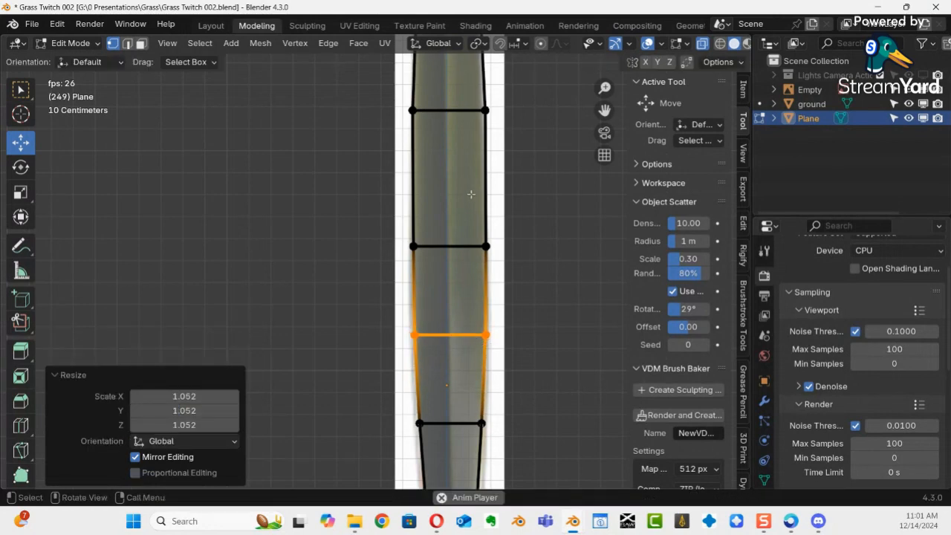
Step: Add one centred loop cut to each of the four long sections between the blade's widest part and its tip
middle_click_drag(461, 211, 425, 402, "shift")
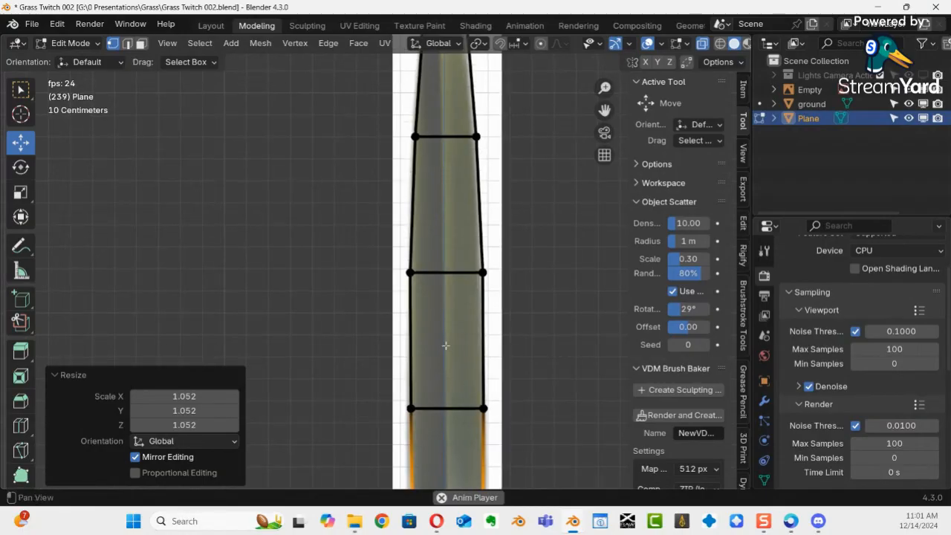
key("ctrl+r")
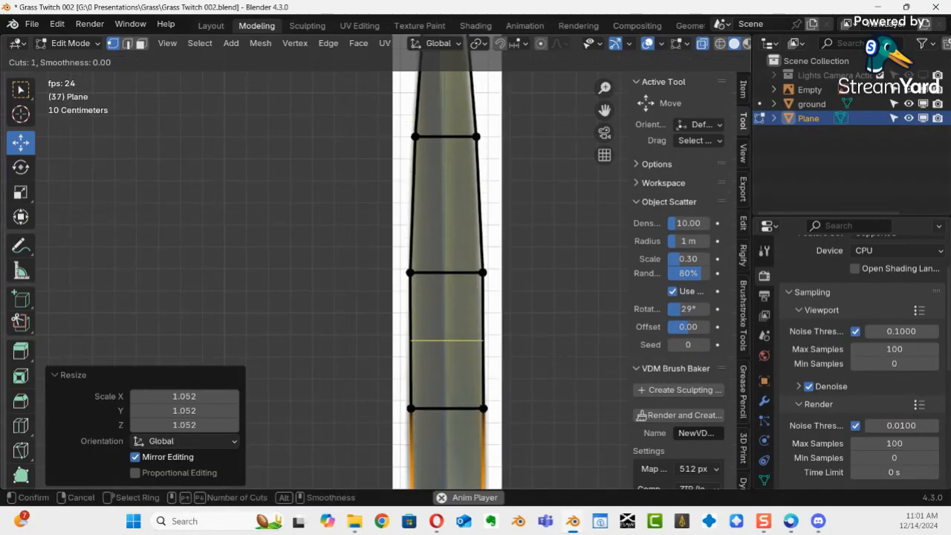
double_click(447, 342)
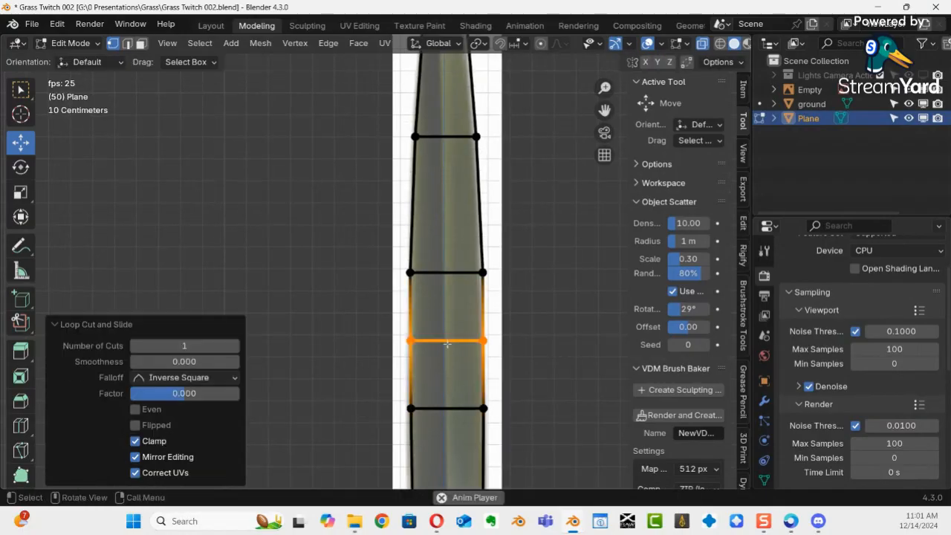
key("ctrl+r")
double_click(454, 202)
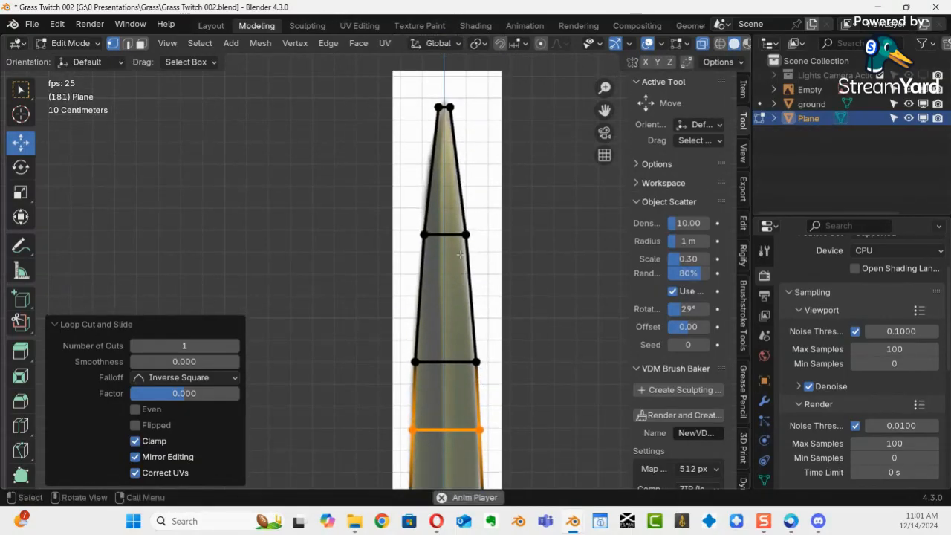
key("ctrl+r")
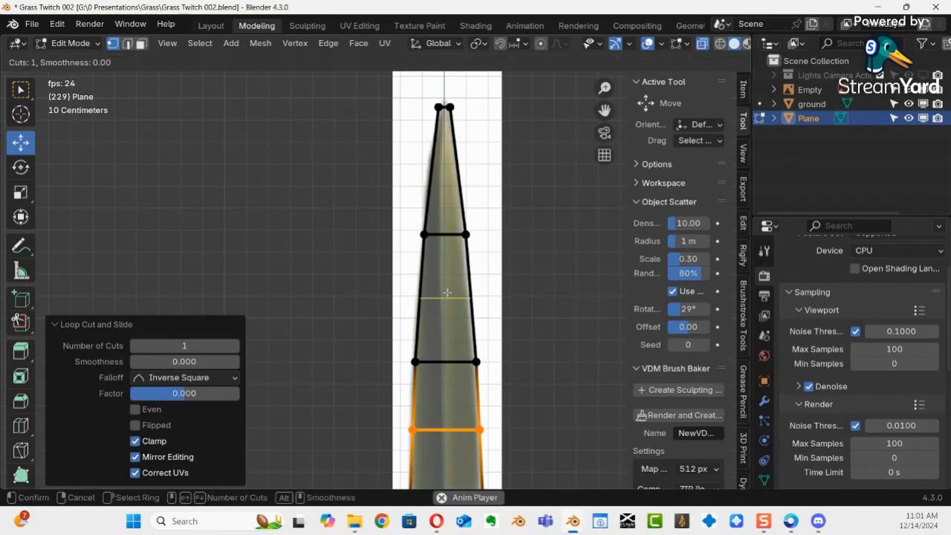
double_click(447, 291)
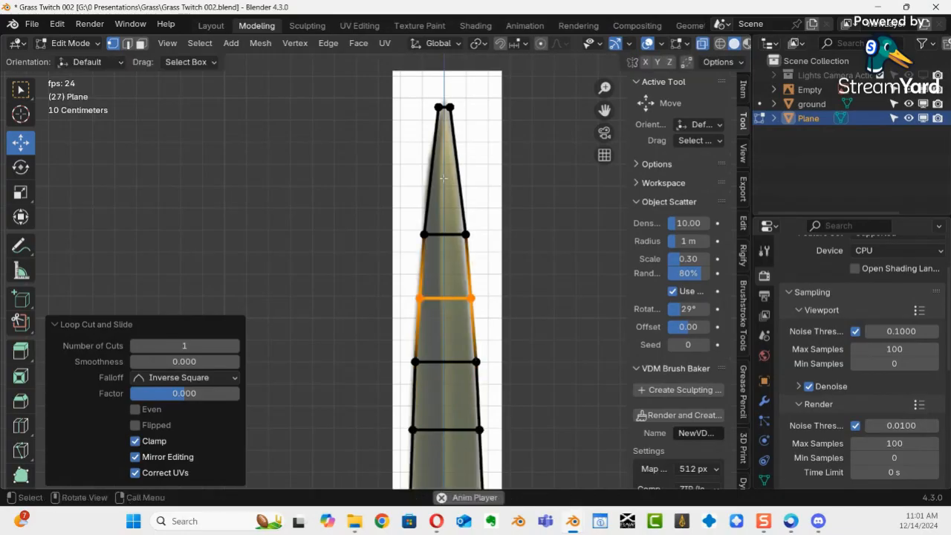
key("ctrl+r")
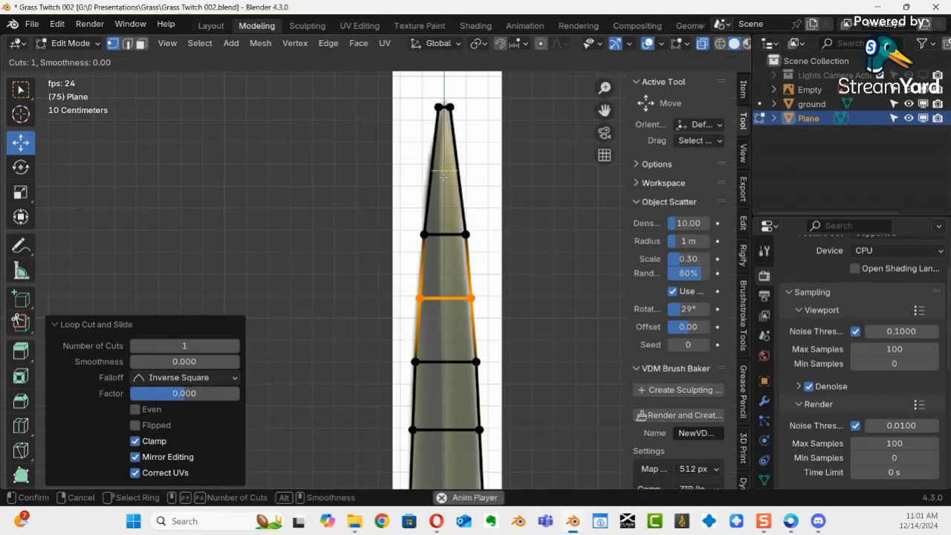
double_click(443, 176)
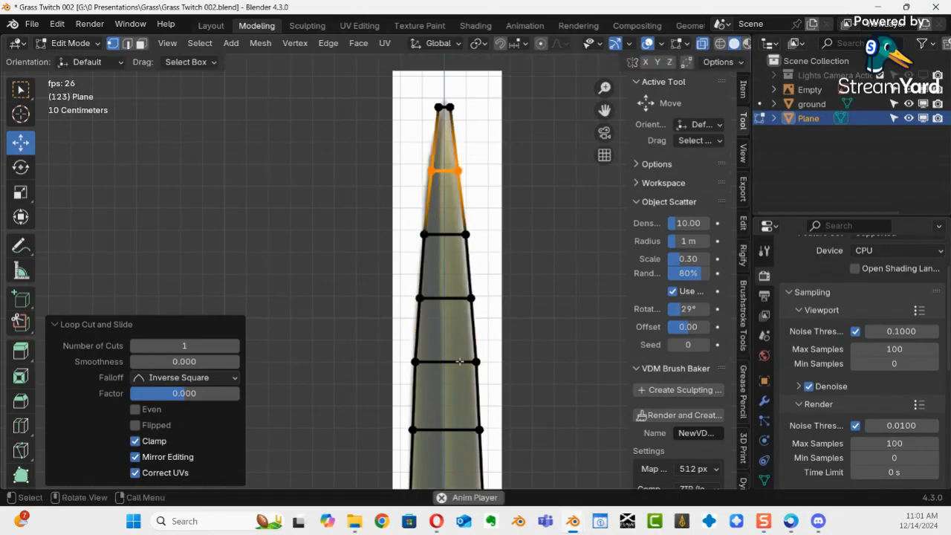
Step: Flatten the bent blade by selecting all its vertices and scaling them to 0 along the global Y axis
middle_click_drag(459, 354, 386, 359, "ctrl")
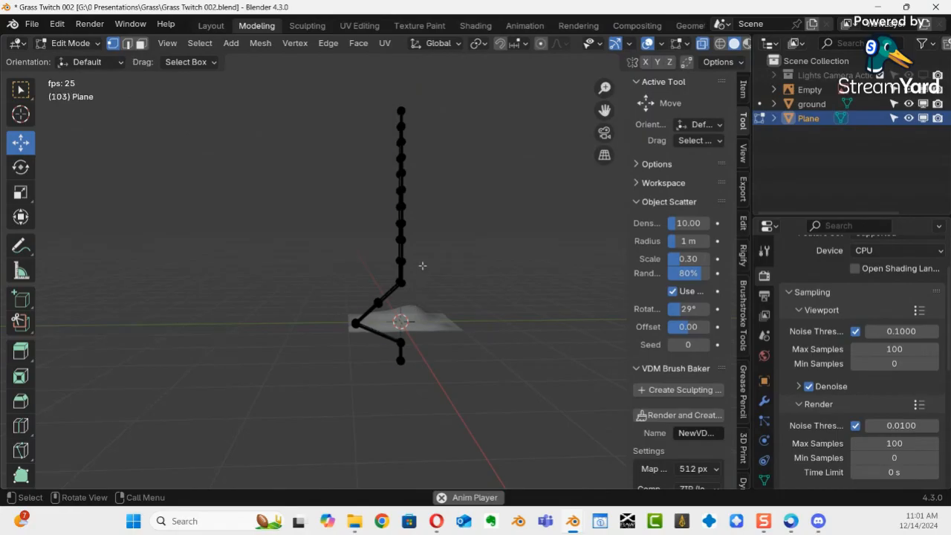
key("a")
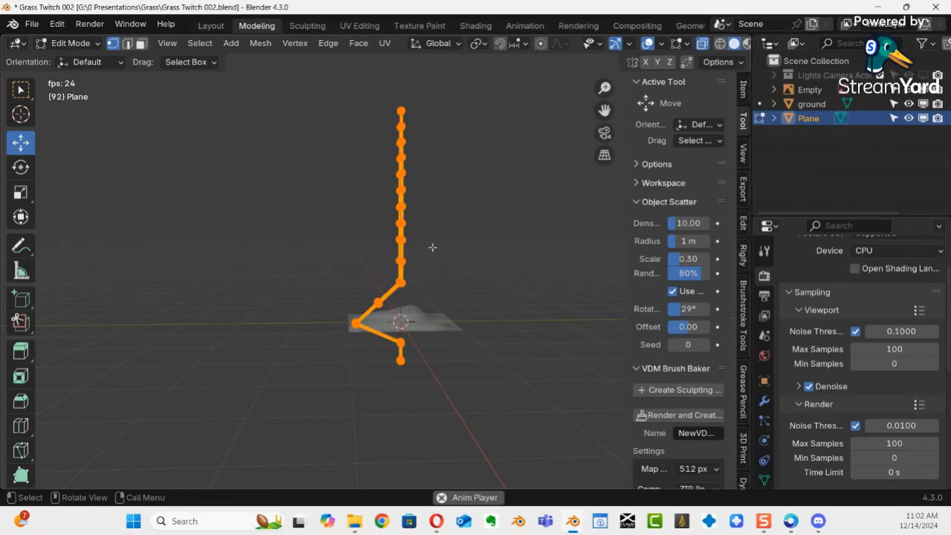
key("s")
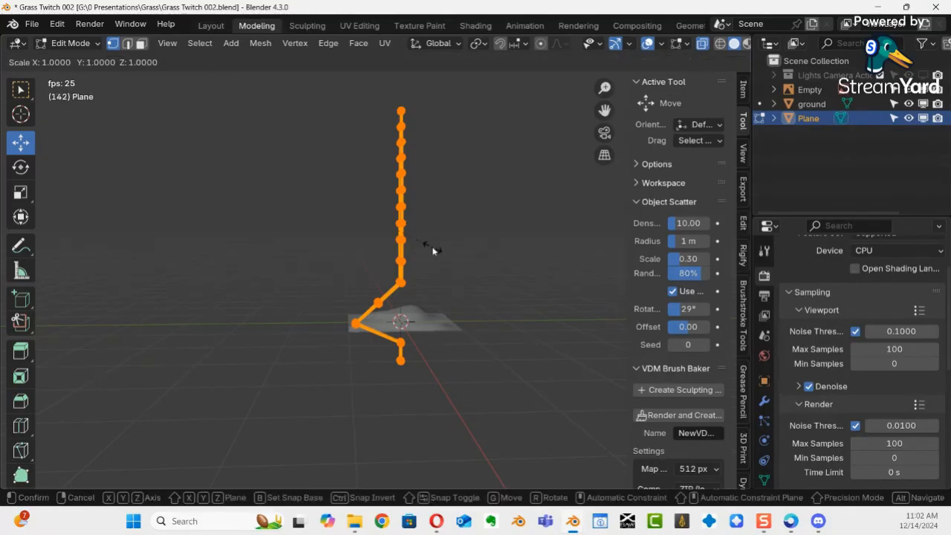
key("y")
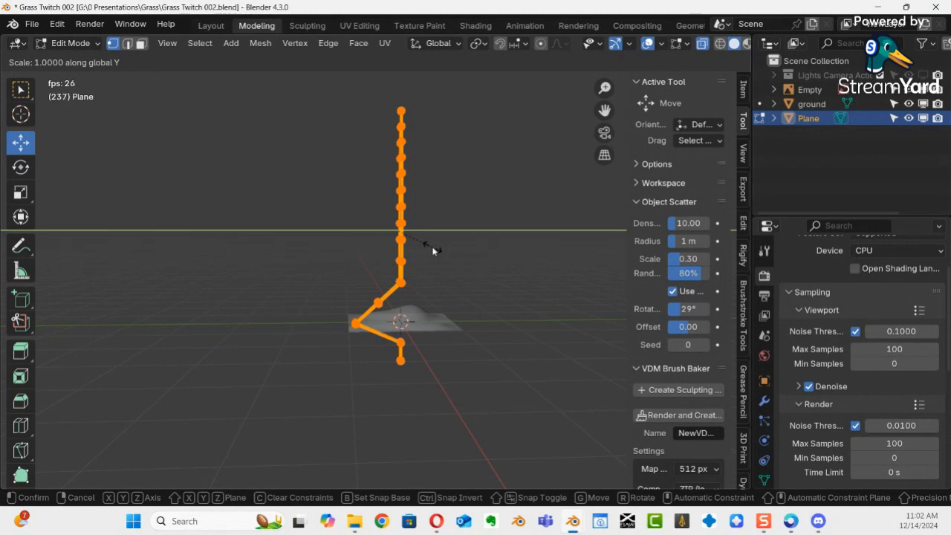
key("0")
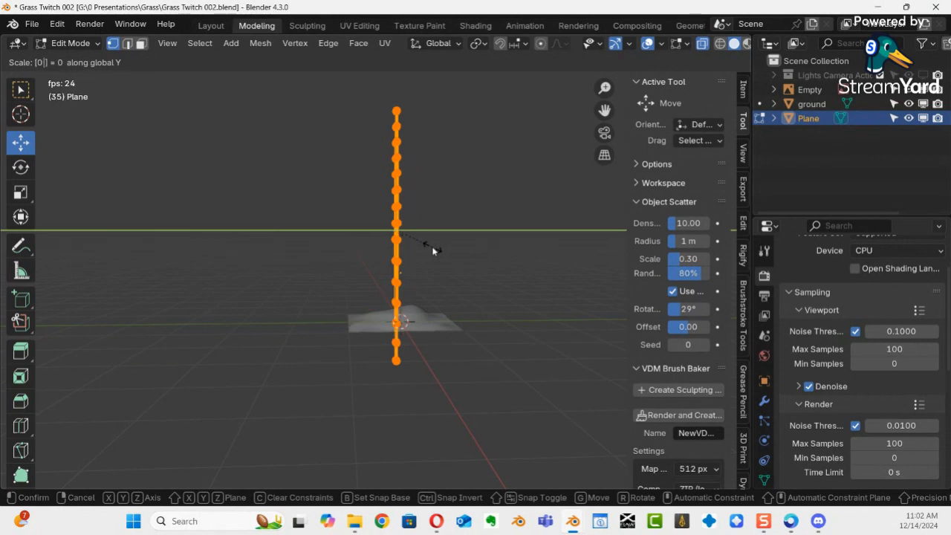
key("Return")
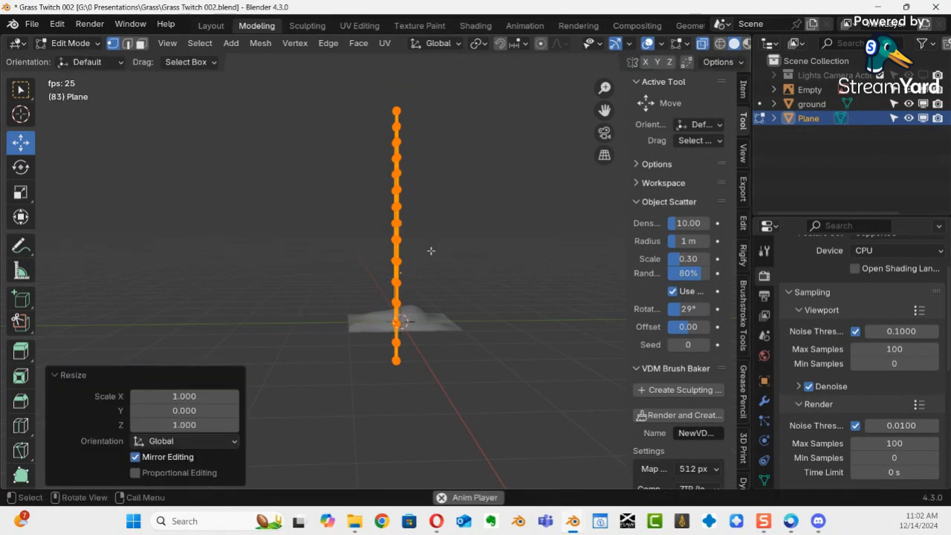
middle_click_drag(430, 250, 471, 249)
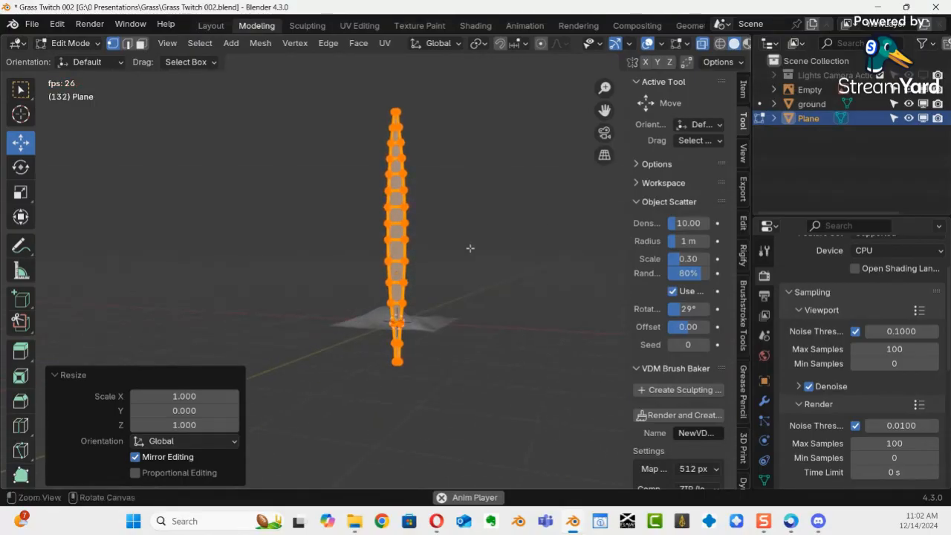
scroll(441, 153, "up", 5)
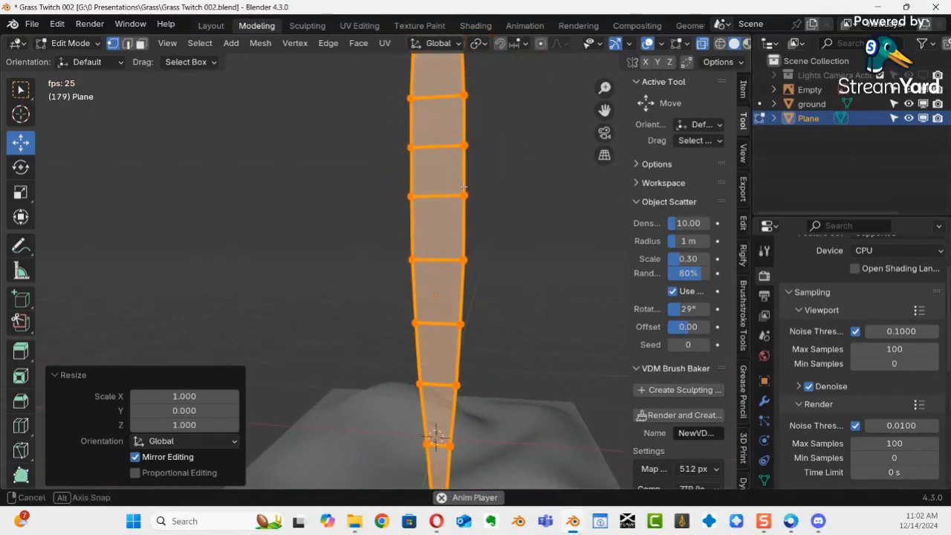
Step: Switch to Object Mode in front view, select the grass reference image and open its image data settings
key("KP_1")
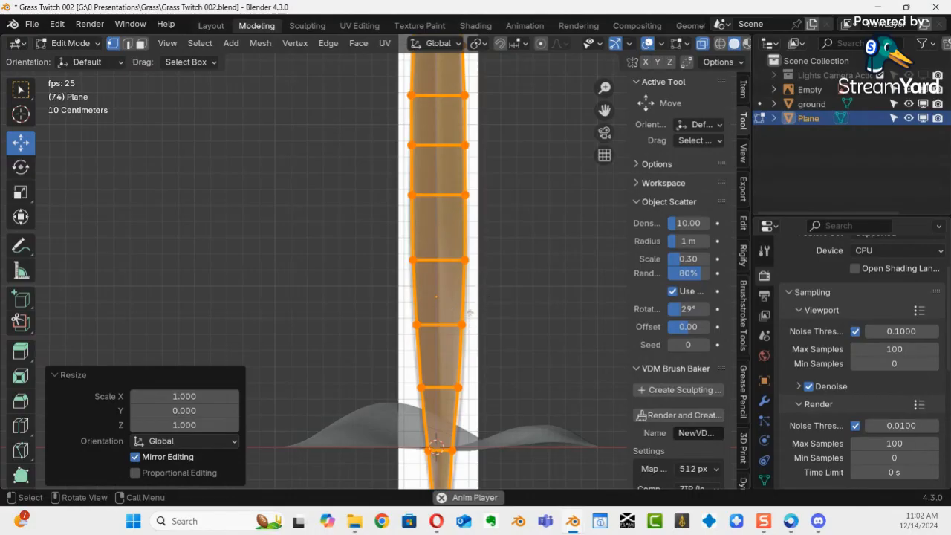
key("ctrl+Tab")
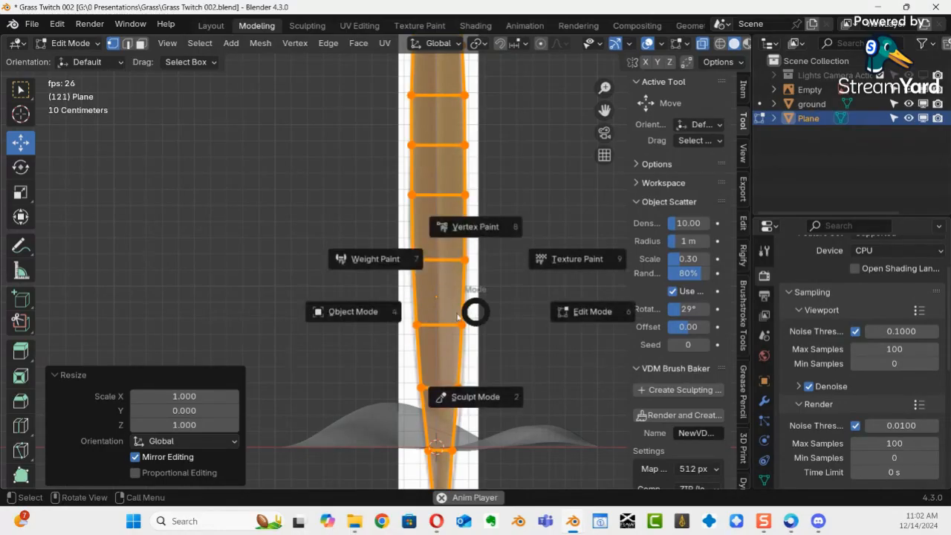
left_click(357, 311)
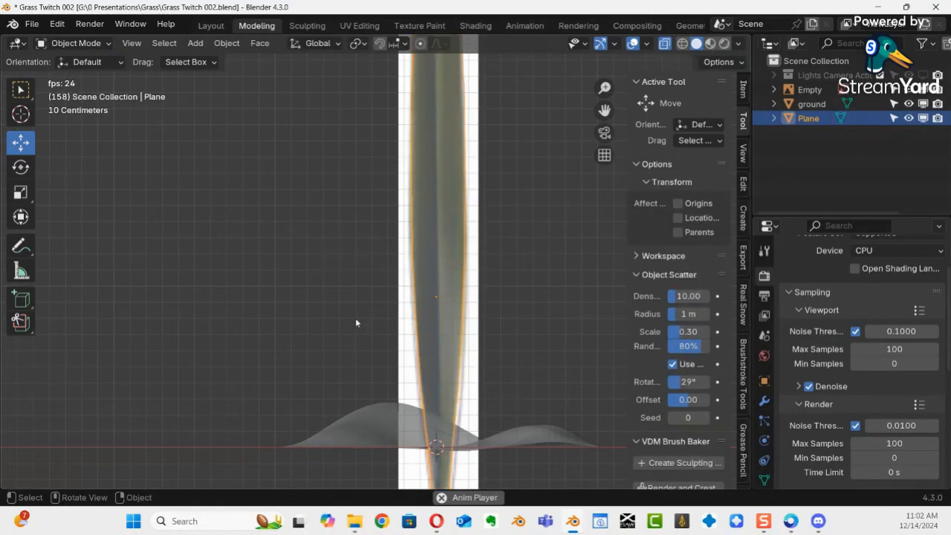
left_click(477, 309)
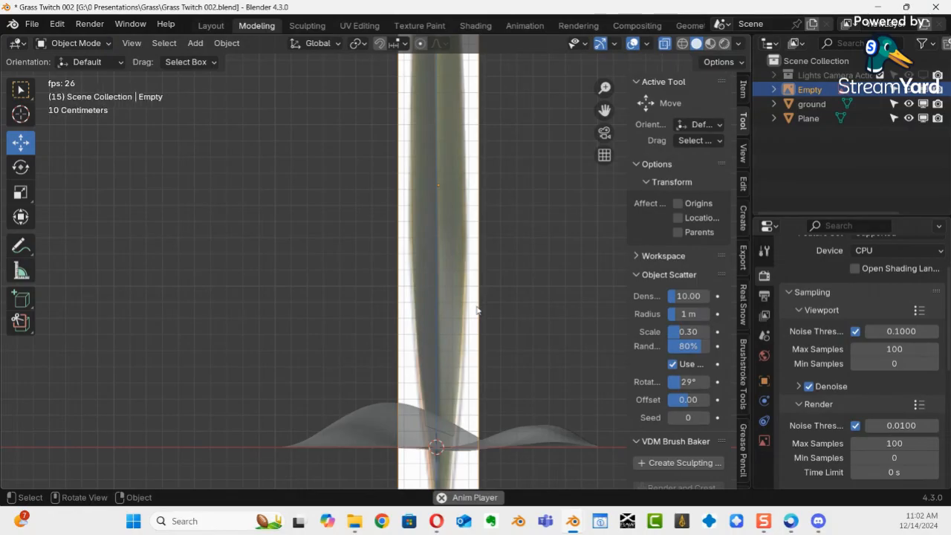
left_click(763, 442)
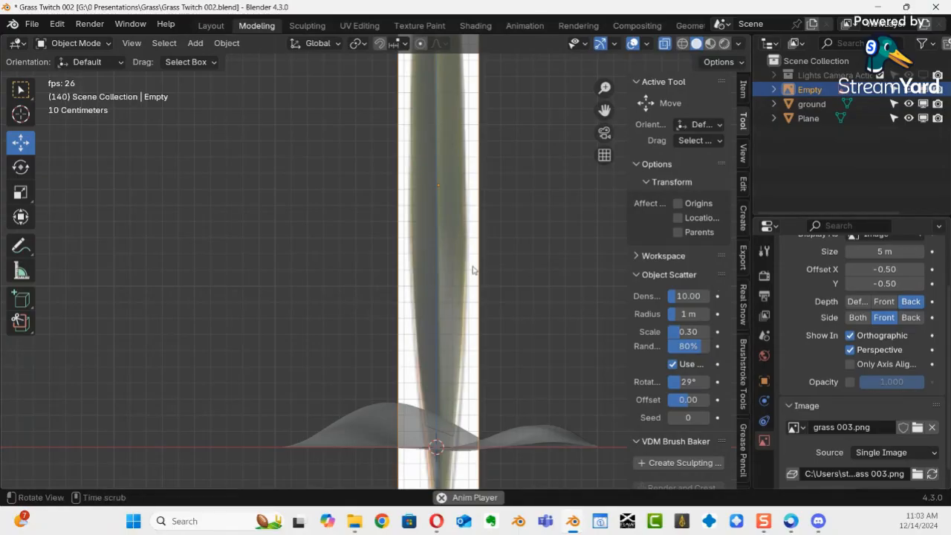
Step: Select the grass blade plane and return to Edit Mode on it
middle_click_drag(472, 271, 394, 278)
left_click(401, 276)
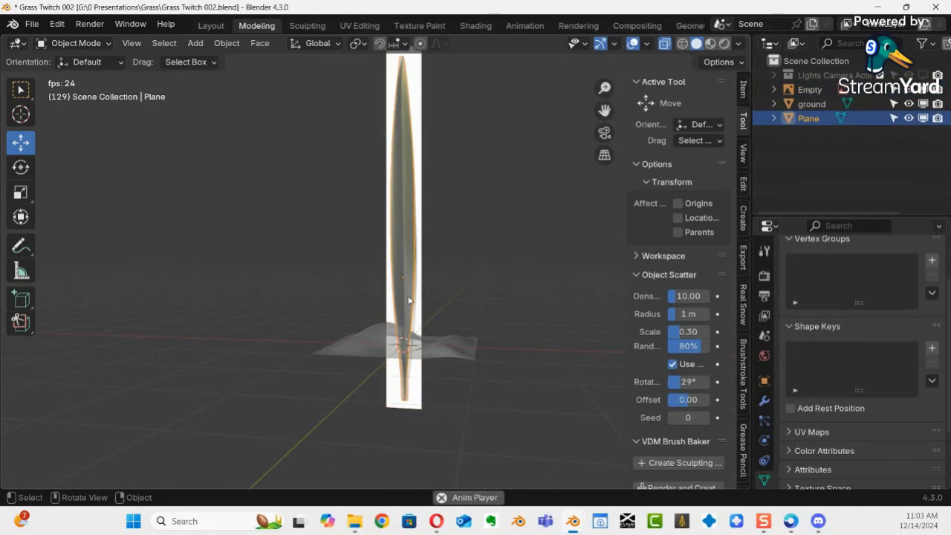
key("ctrl+Tab")
left_click(546, 305)
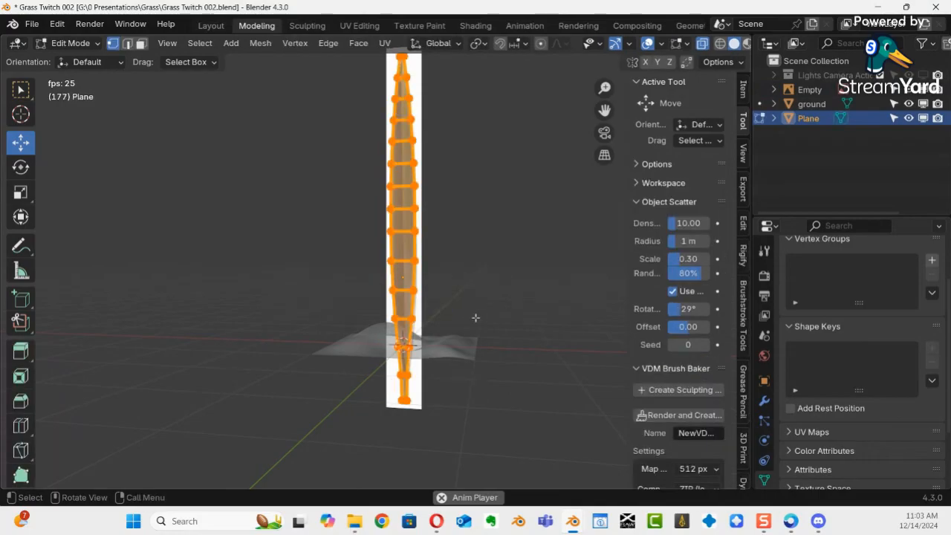
middle_click_drag(414, 290, 451, 163, "ctrl")
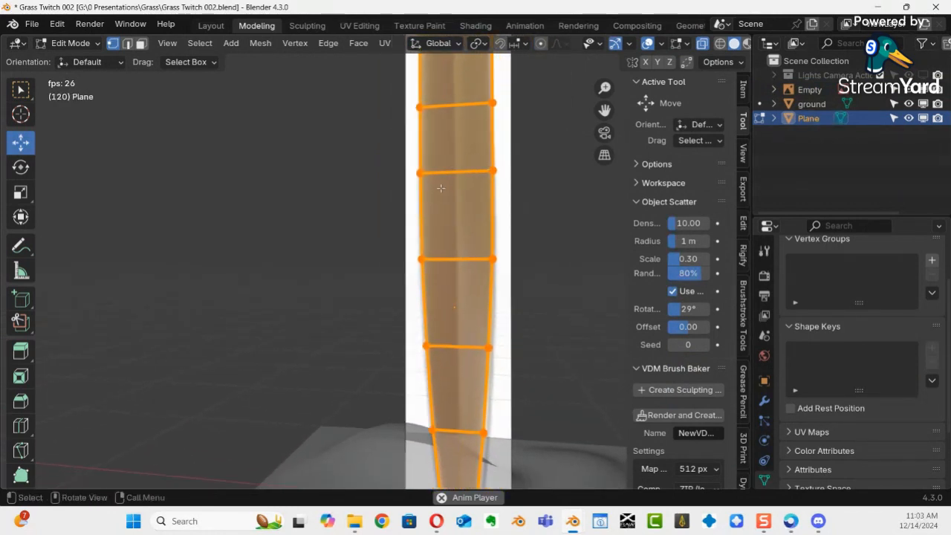
Step: Switch to edge selection and add a single centred loop cut running lengthwise down the blade
key("2")
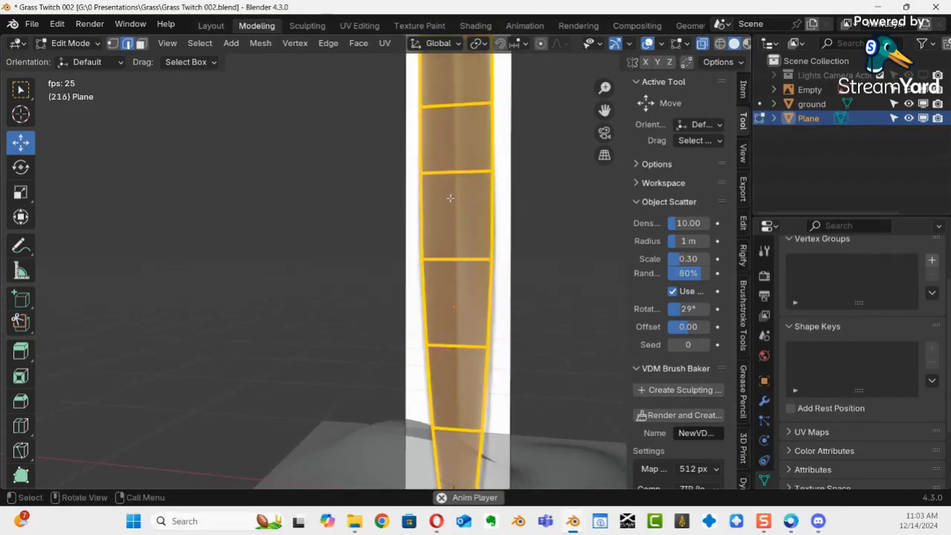
key("ctrl+r")
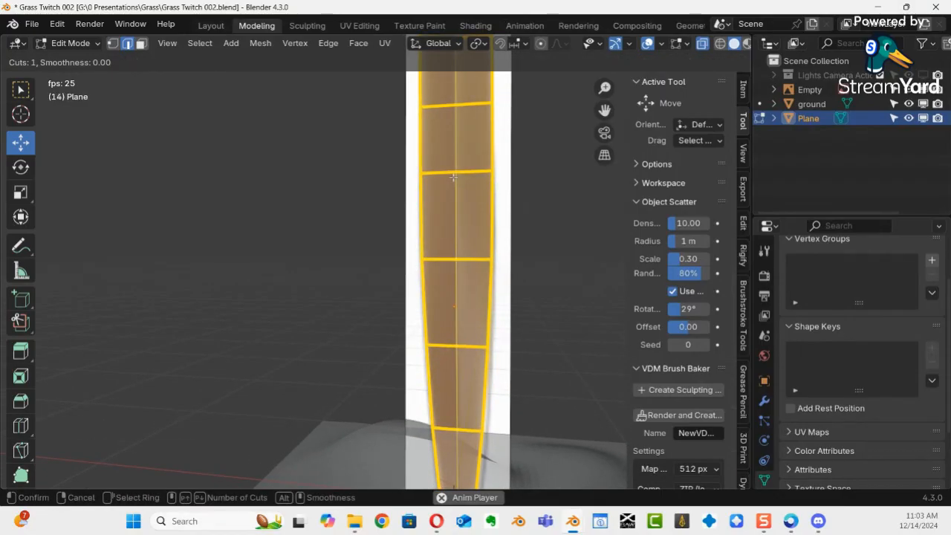
left_click(453, 177)
right_click(454, 176)
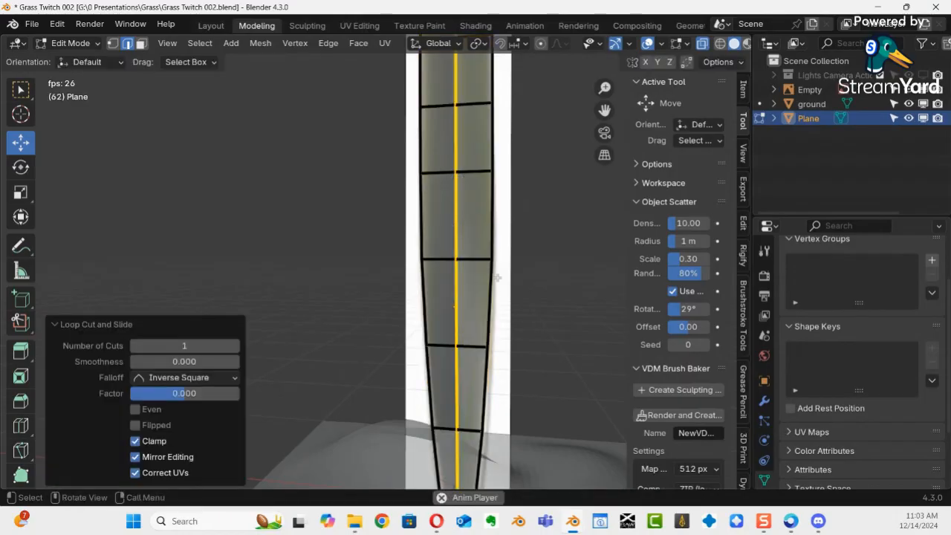
middle_click_drag(509, 285, 434, 312)
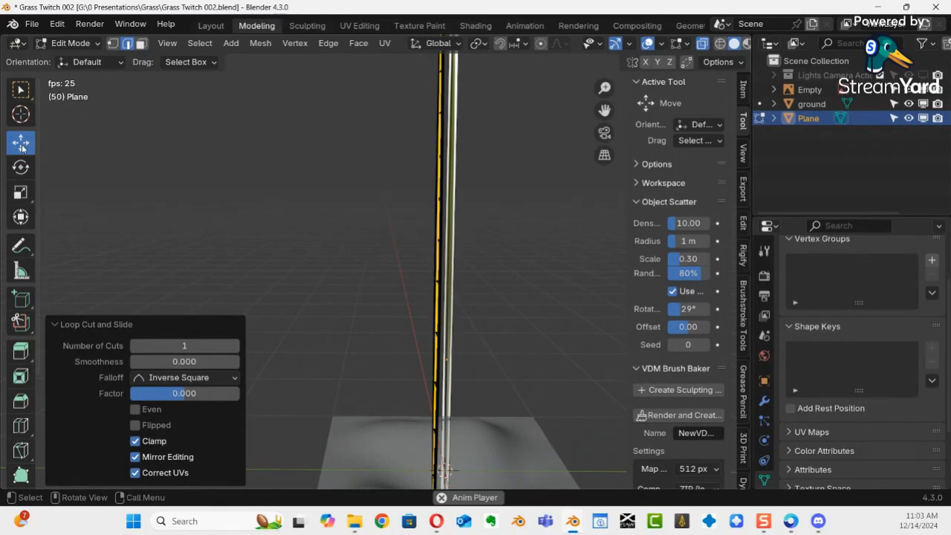
Step: Move the blade's central lengthwise edge loop about -0.075 m along Y to form the crease, and turn off X-ray display
key("space")
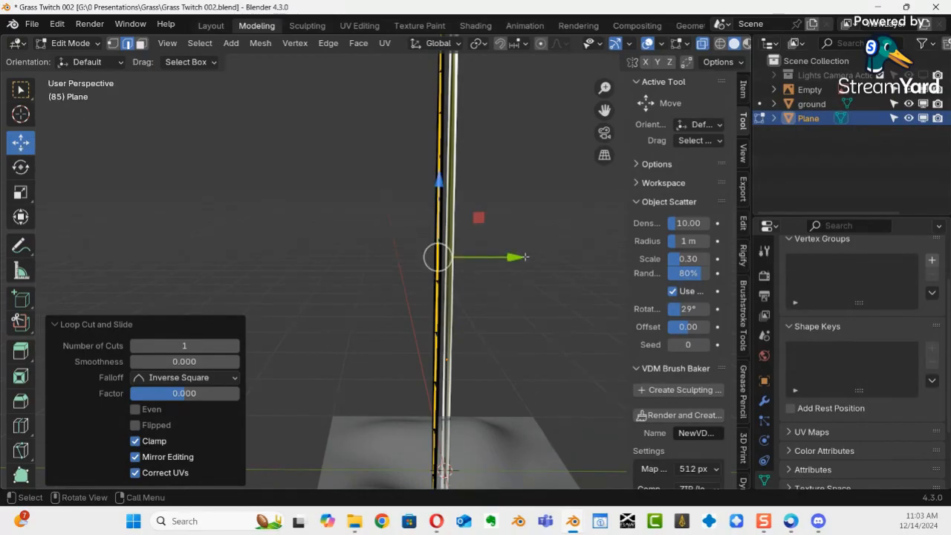
left_click_drag(514, 258, 502, 258)
middle_click_drag(465, 279, 516, 236)
scroll(516, 236, "down", 5)
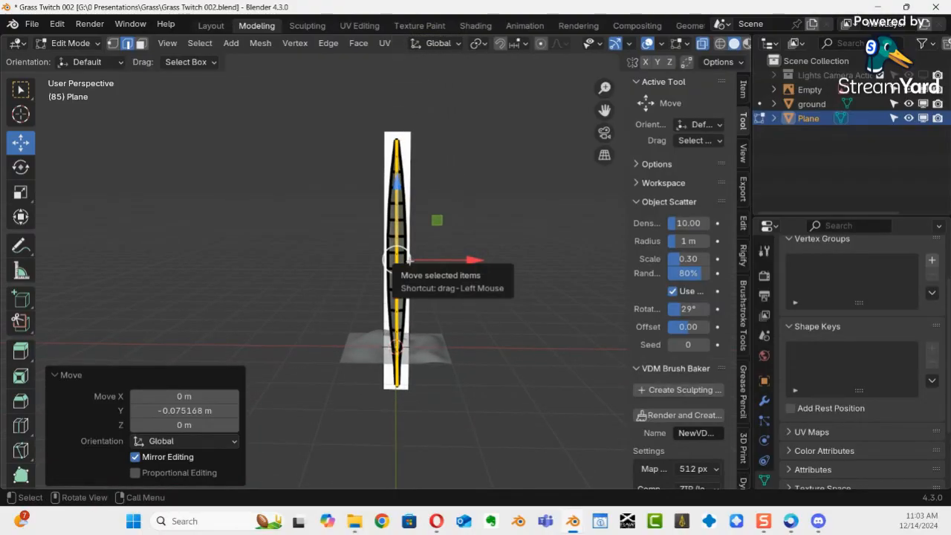
key("alt+z")
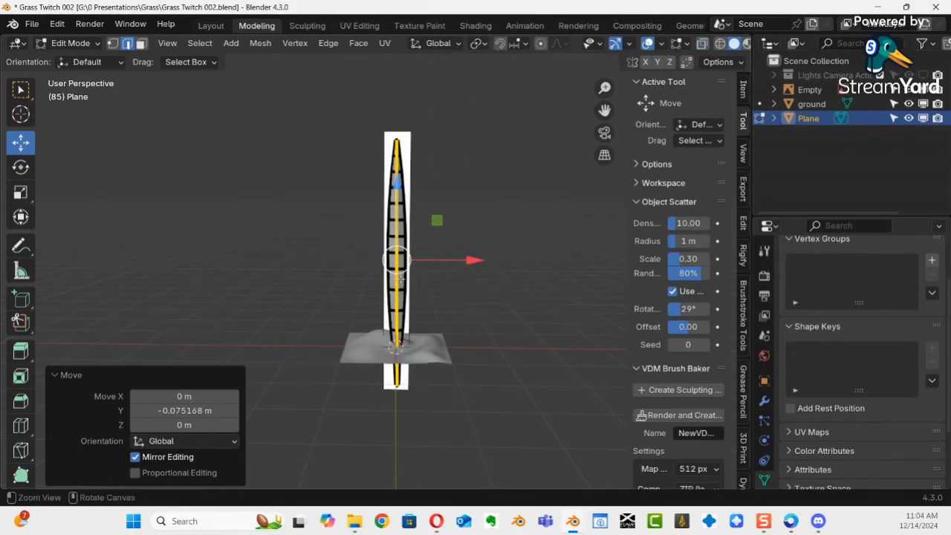
middle_click_drag(410, 259, 511, 302, "ctrl")
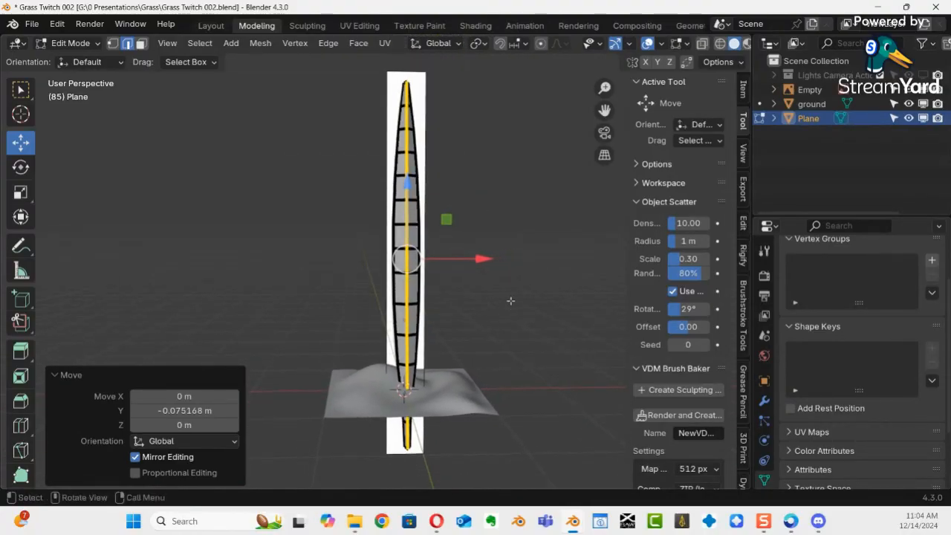
Step: Return to Object Mode and give the grass blade a new material named grass 003
key("ctrl+Tab")
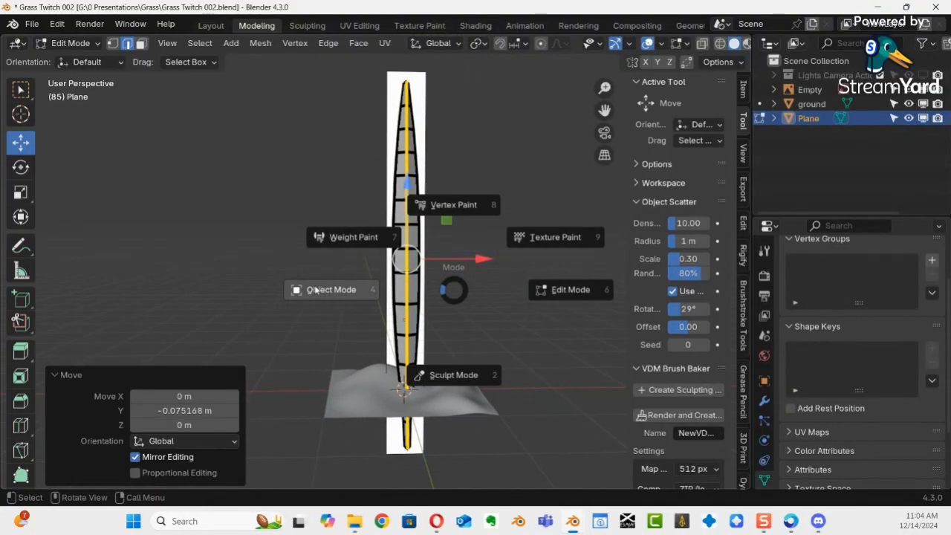
left_click(398, 293)
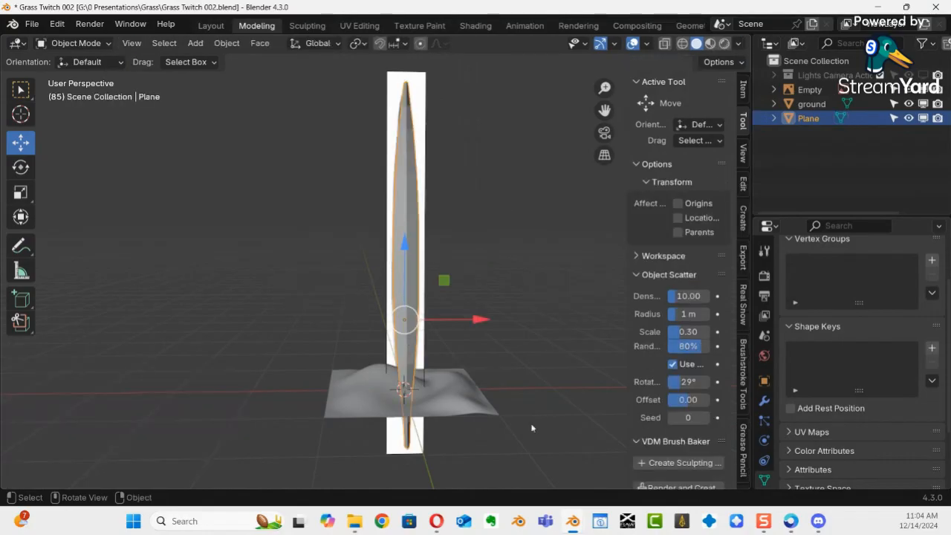
scroll(942, 300, "down", 3)
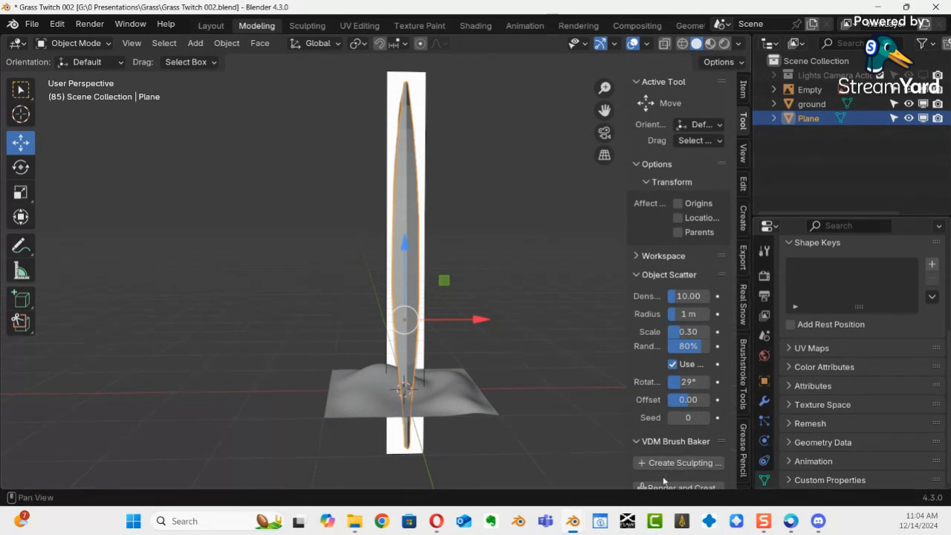
scroll(764, 408, "down", 2)
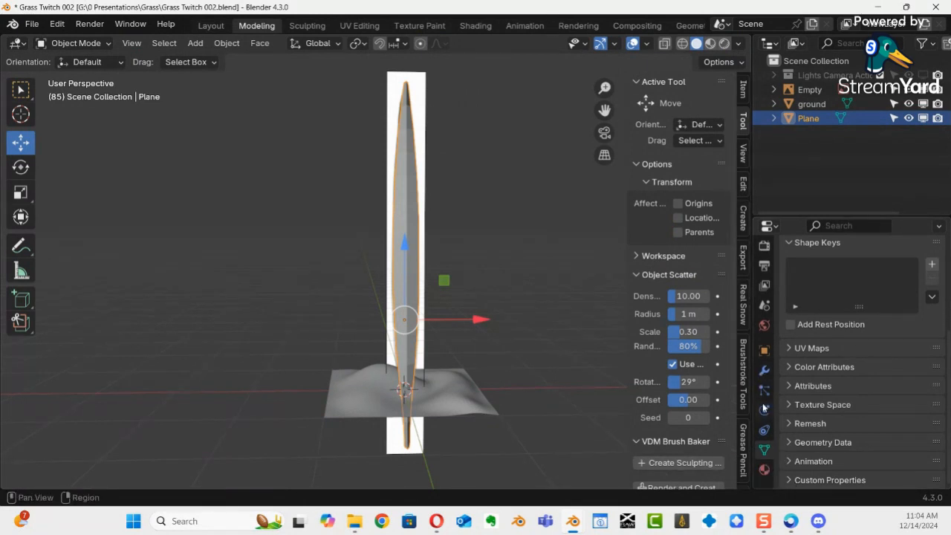
left_click(763, 469)
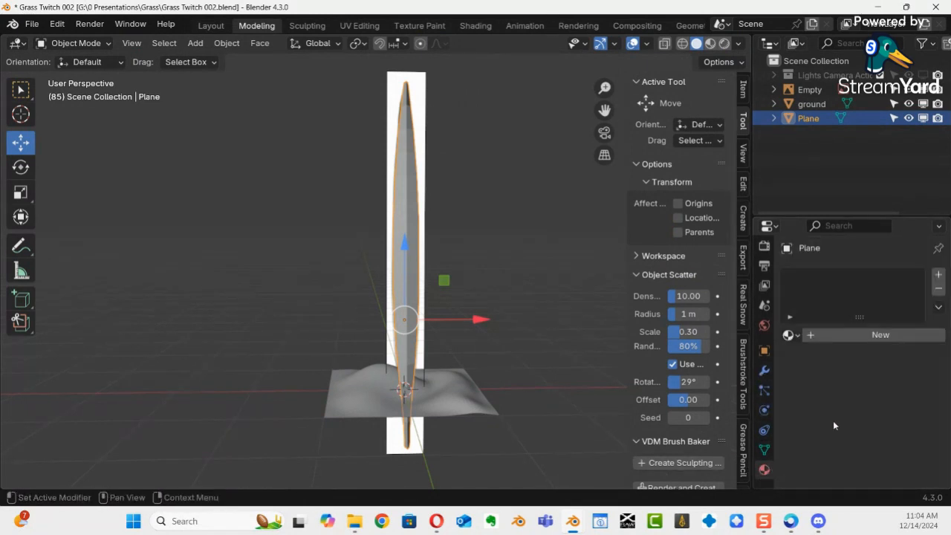
left_click(884, 335)
double_click(831, 278)
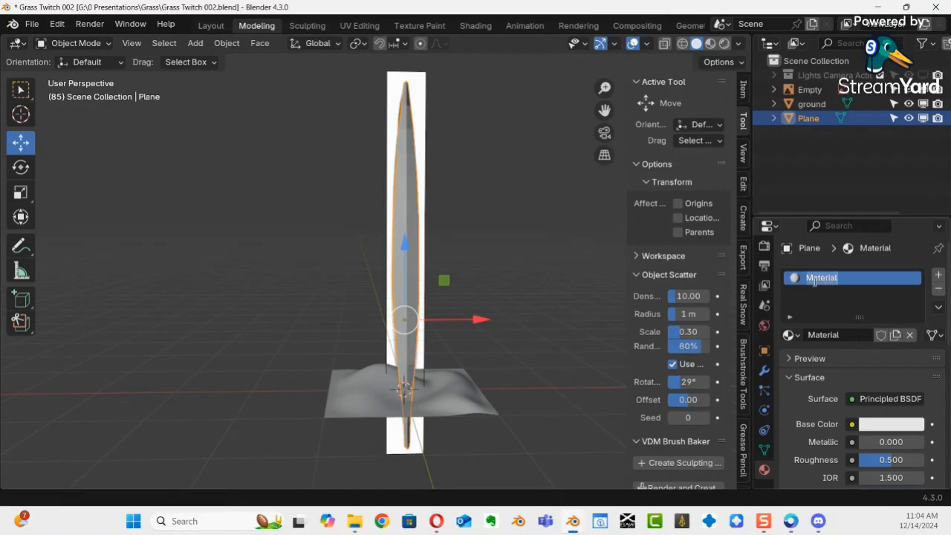
type("d")
key("Return")
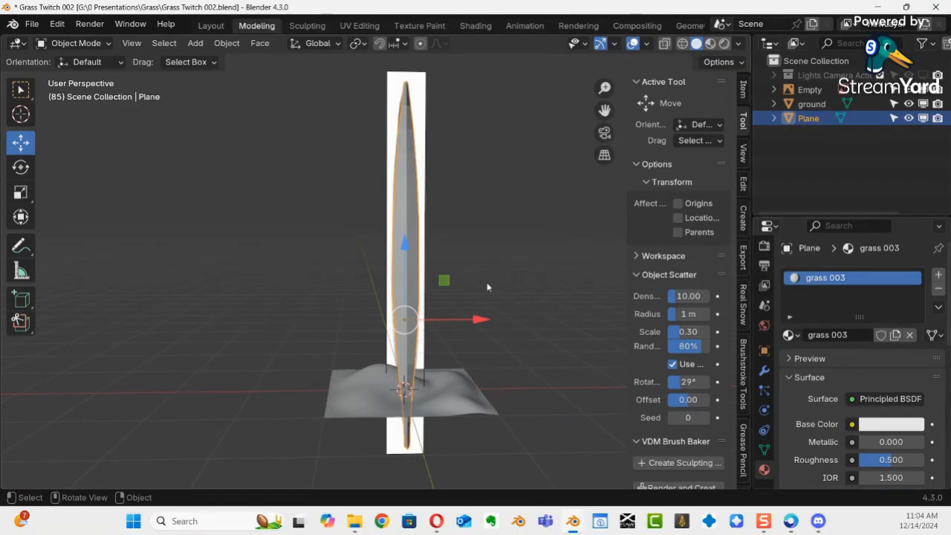
Step: Set the base color of grass 003 to bright green #8DE700 and display the viewport in Material Preview
middle_click_drag(487, 287, 546, 271)
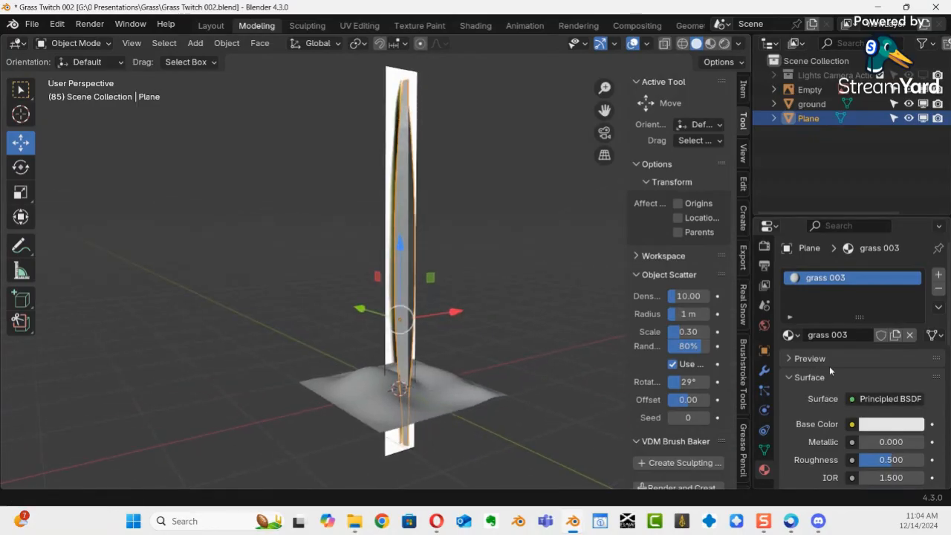
middle_click_drag(512, 312, 441, 305)
scroll(440, 305, "up", 2)
middle_click_drag(510, 278, 444, 281)
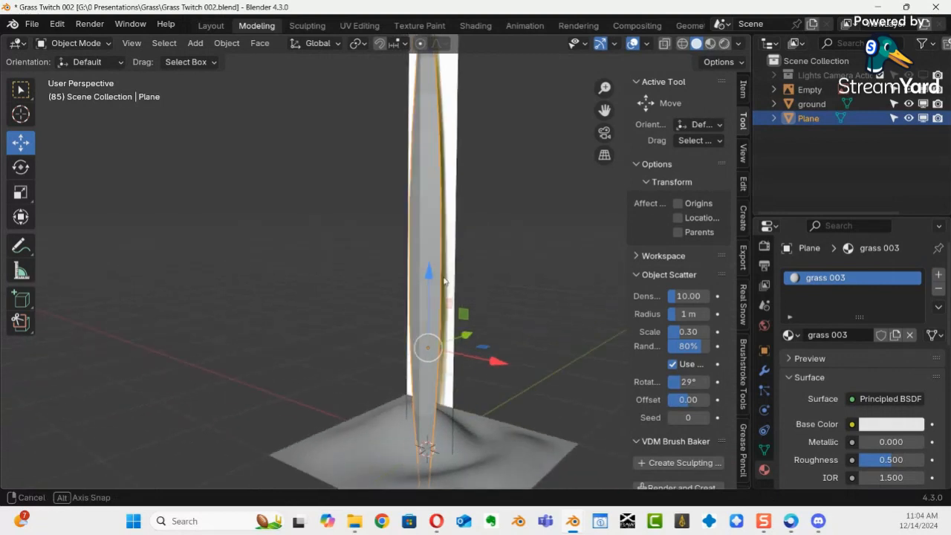
left_click(891, 424)
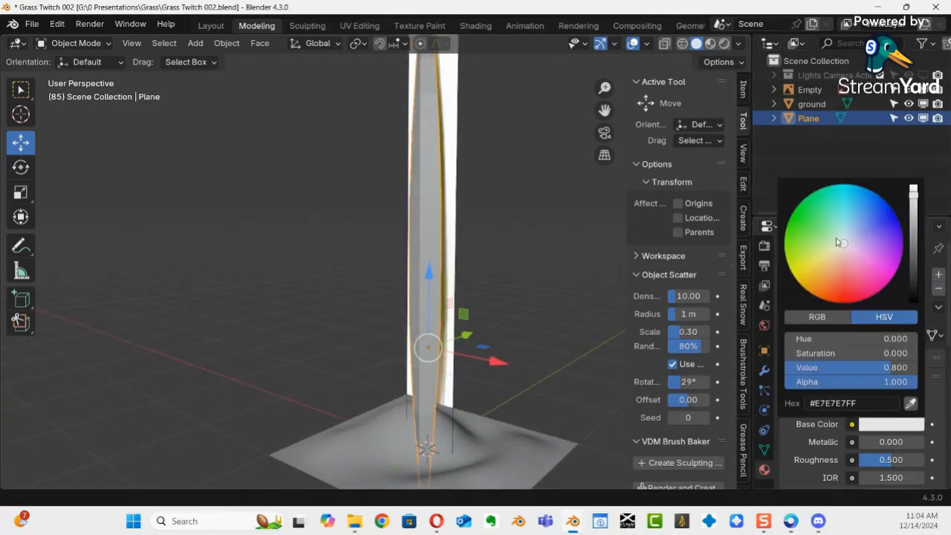
left_click_drag(839, 244, 777, 264)
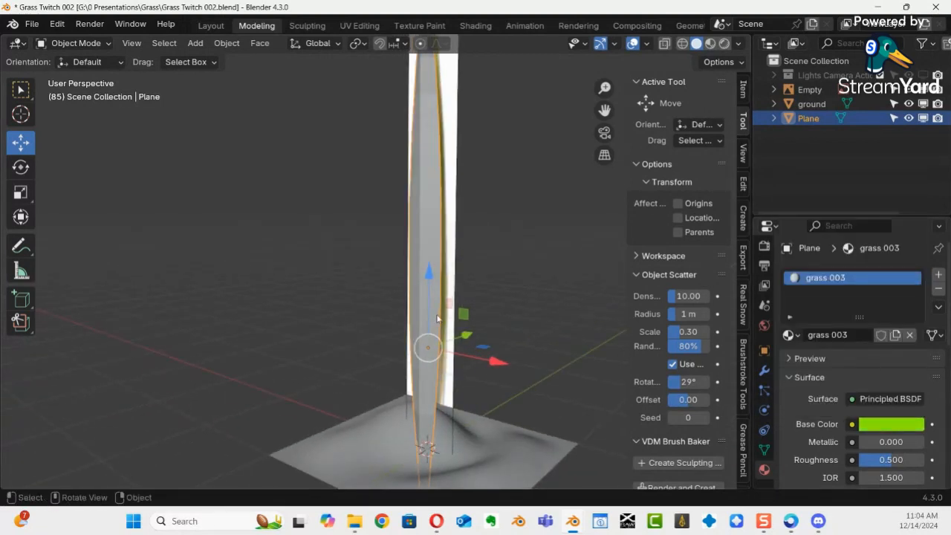
key("z")
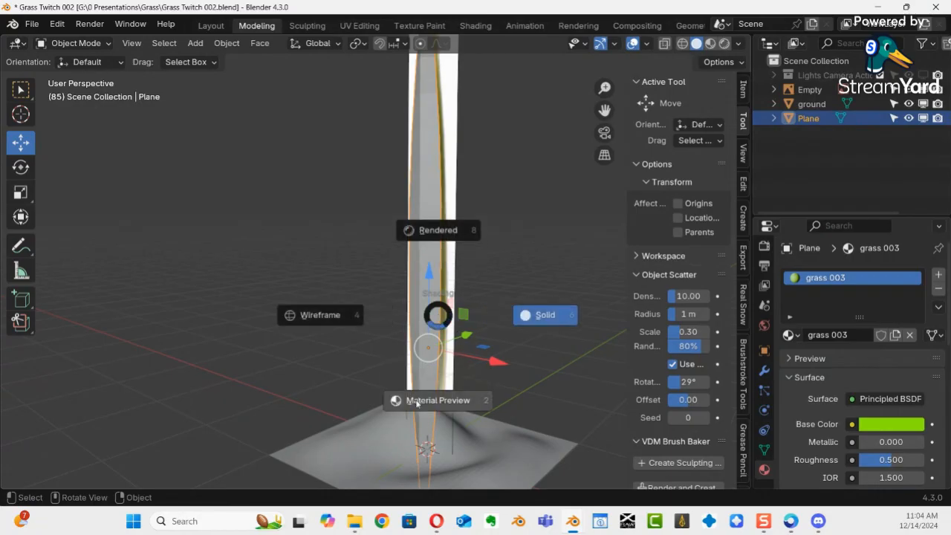
left_click(435, 377)
Step: Move the reference image about 1.36 m along Y and sample its olive green as the blade material's base color
left_click(885, 425)
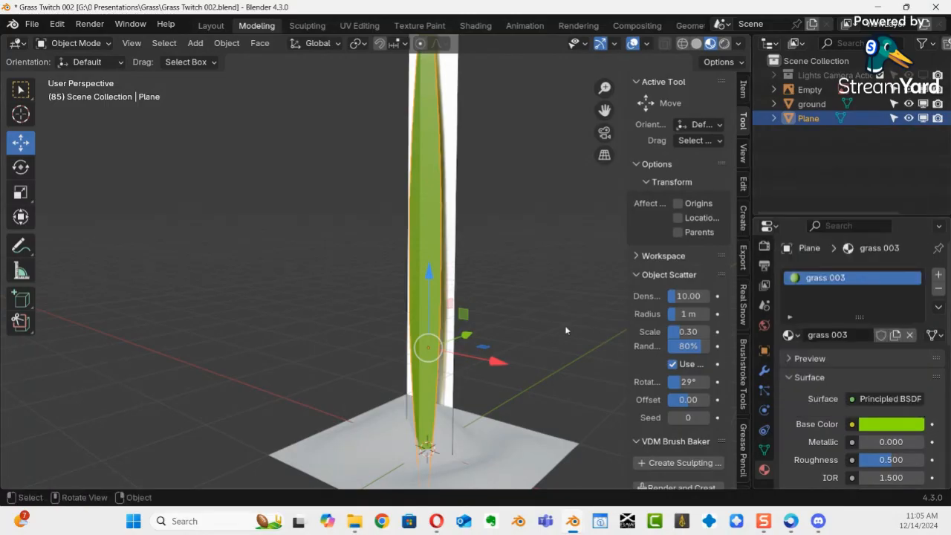
left_click(453, 292)
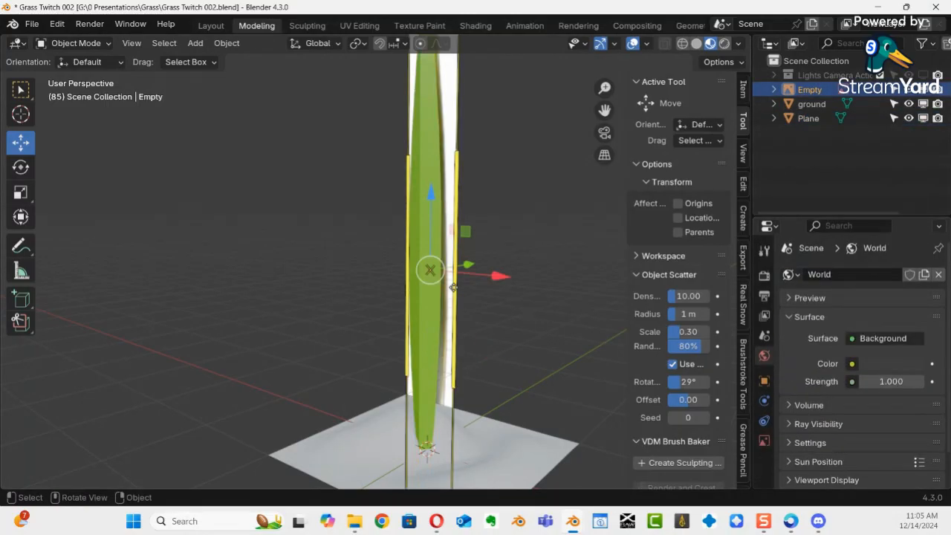
left_click_drag(471, 257, 561, 248)
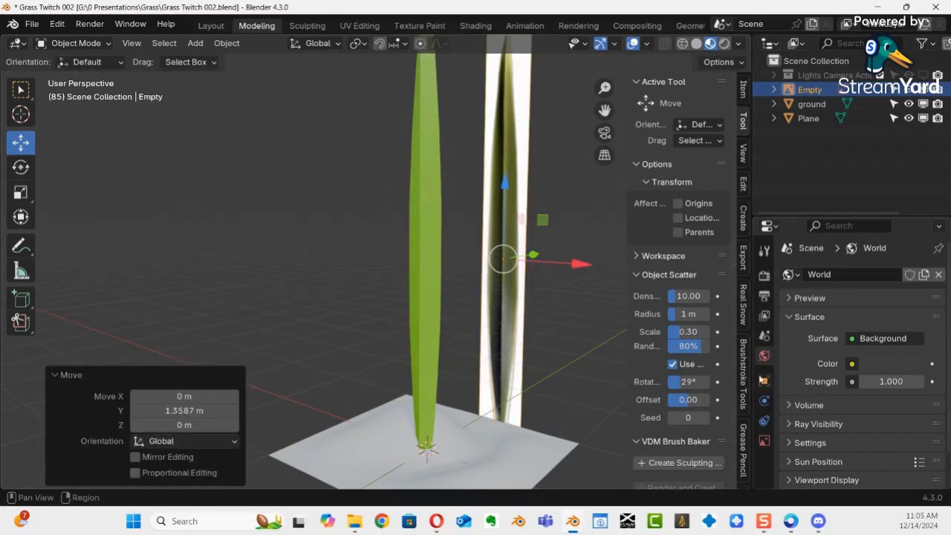
left_click(425, 315)
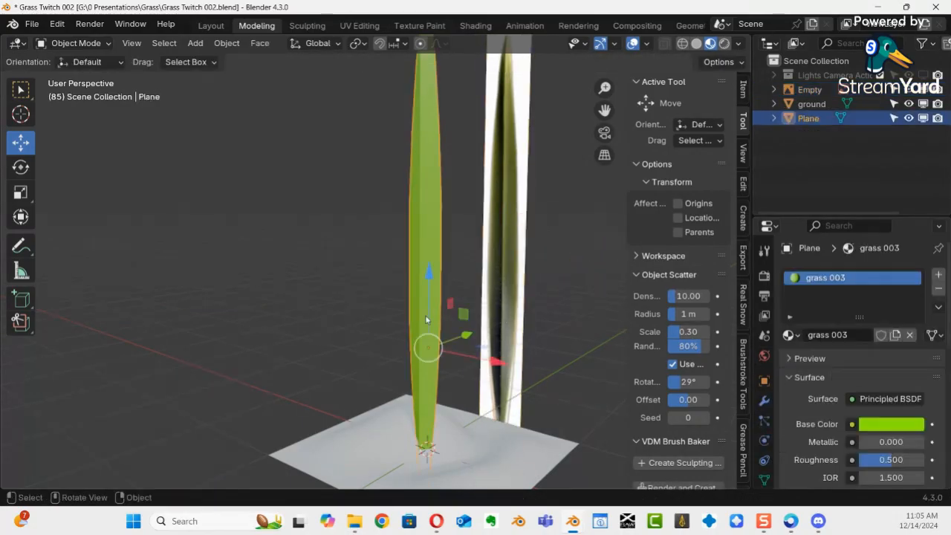
left_click(881, 426)
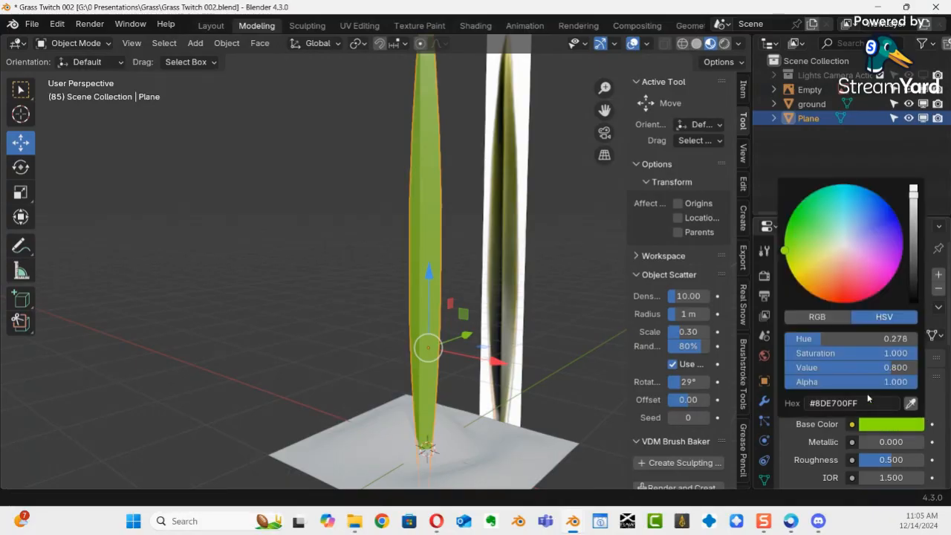
left_click(910, 403)
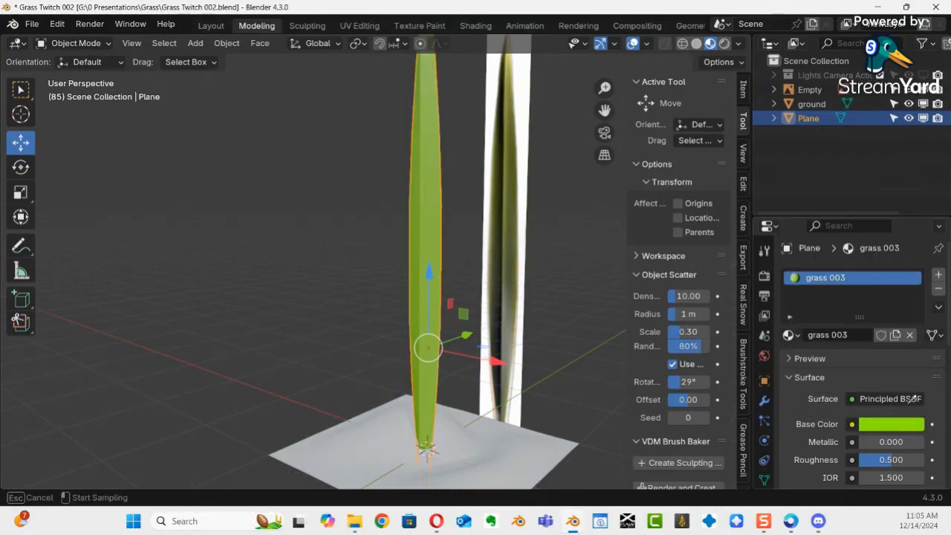
left_click(506, 167)
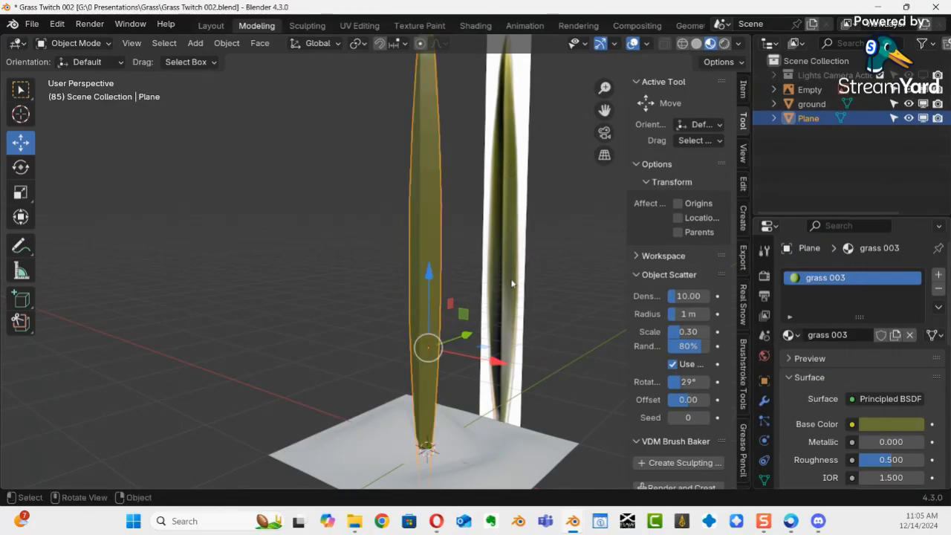
middle_click_drag(517, 296, 527, 226)
mouse_move(386, 217)
middle_mouse_down()
mouse_move(437, 219)
mouse_move(325, 201)
mouse_move(471, 205)
mouse_move(562, 237)
mouse_move(326, 219)
mouse_move(425, 217)
mouse_move(309, 202)
mouse_move(383, 230)
mouse_move(370, 206)
mouse_move(379, 218)
middle_mouse_up()
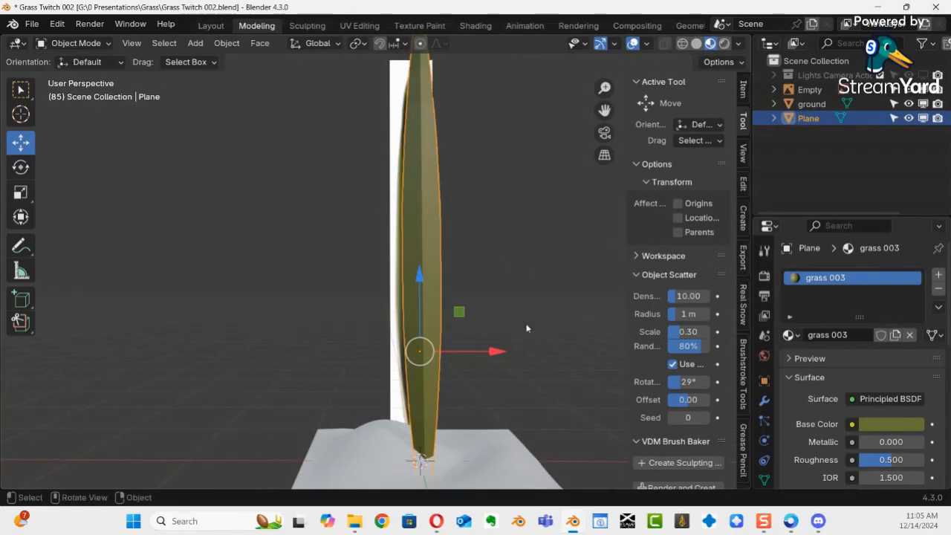
Step: Switch to the Shading workspace with the blade selected and save the file
left_click(472, 26)
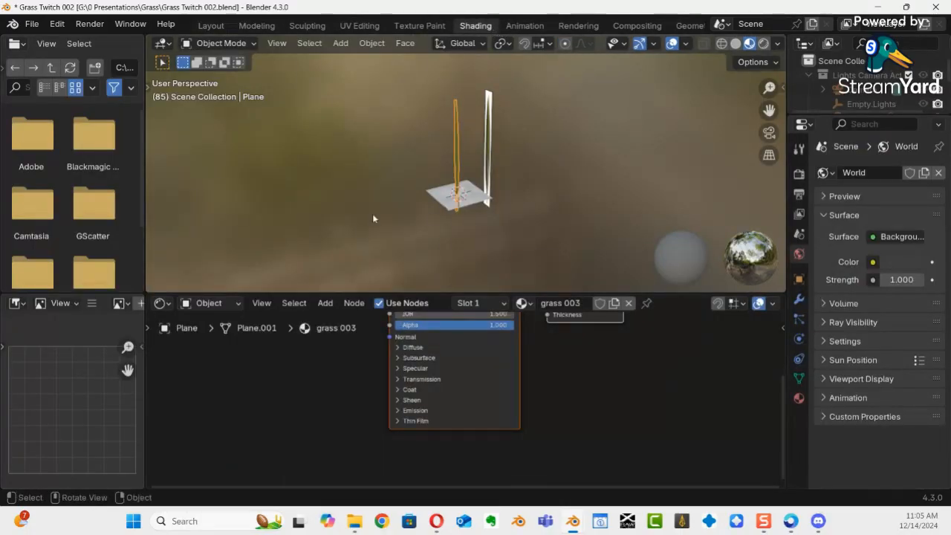
key("ctrl+s")
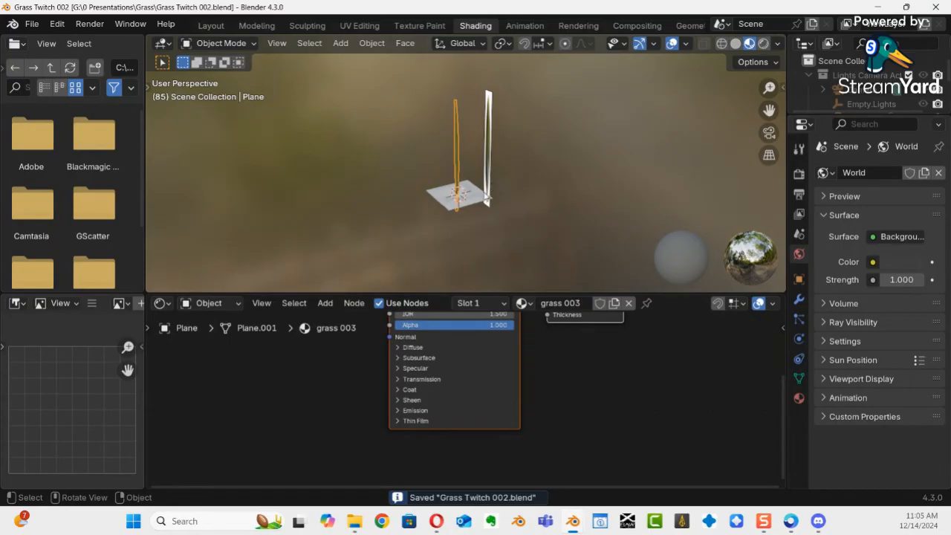
scroll(481, 205, "up", 2)
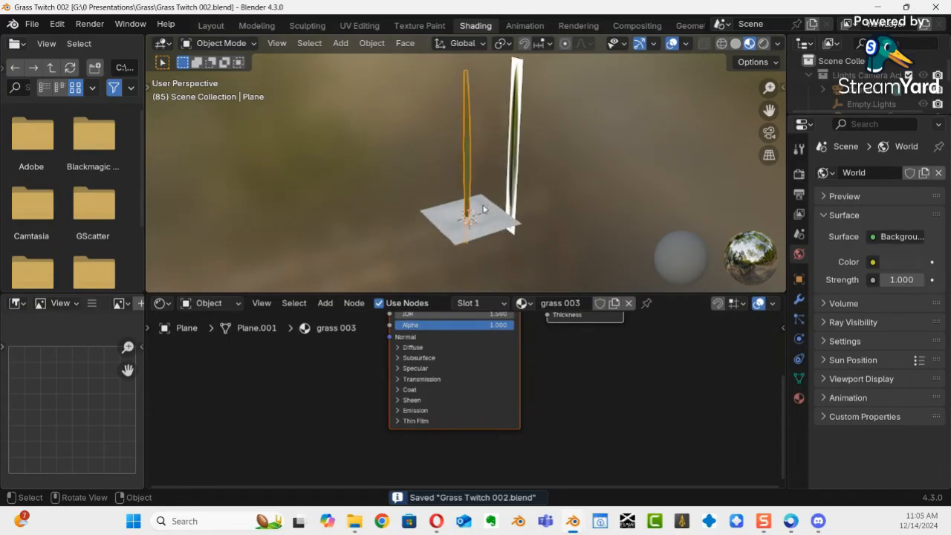
scroll(442, 170, "up", 5)
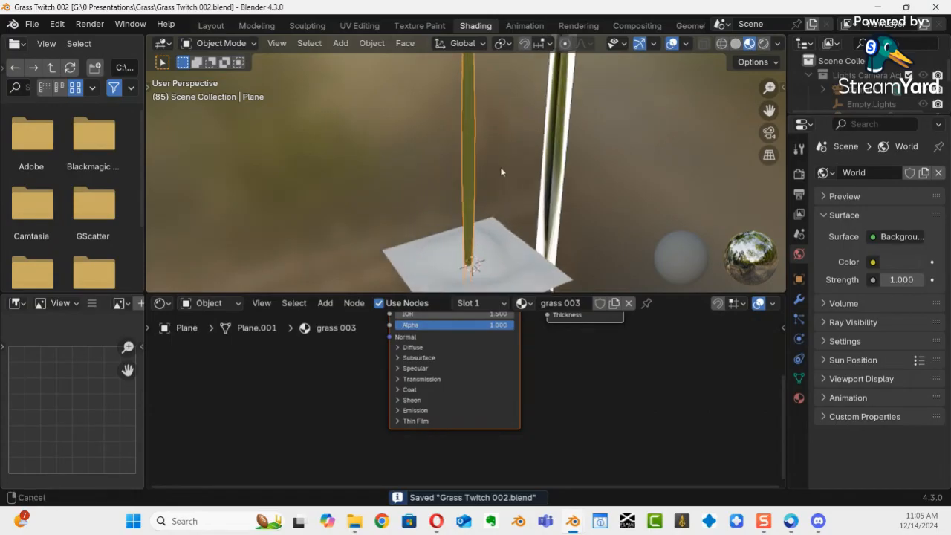
Step: Select the Principled BSDF node and add an Image Texture with Mapping and Texture Coordinate nodes feeding its Base Color
left_click(503, 377)
middle_click_drag(555, 381, 637, 314)
left_click_drag(543, 364, 510, 355)
left_click(540, 357)
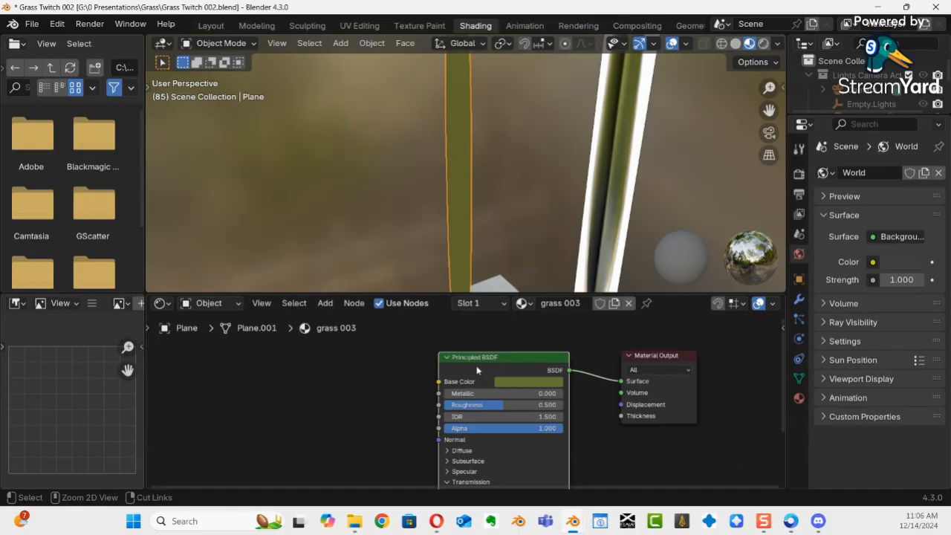
key("ctrl+t")
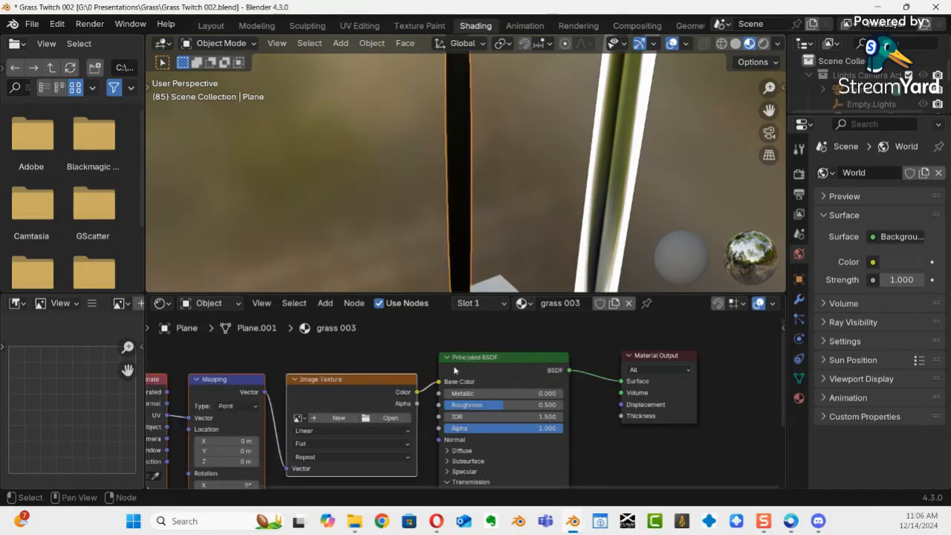
Step: Load grass 003.png from the Desktop's Twitch > Grass Images folder into the Image Texture node
left_click(373, 418)
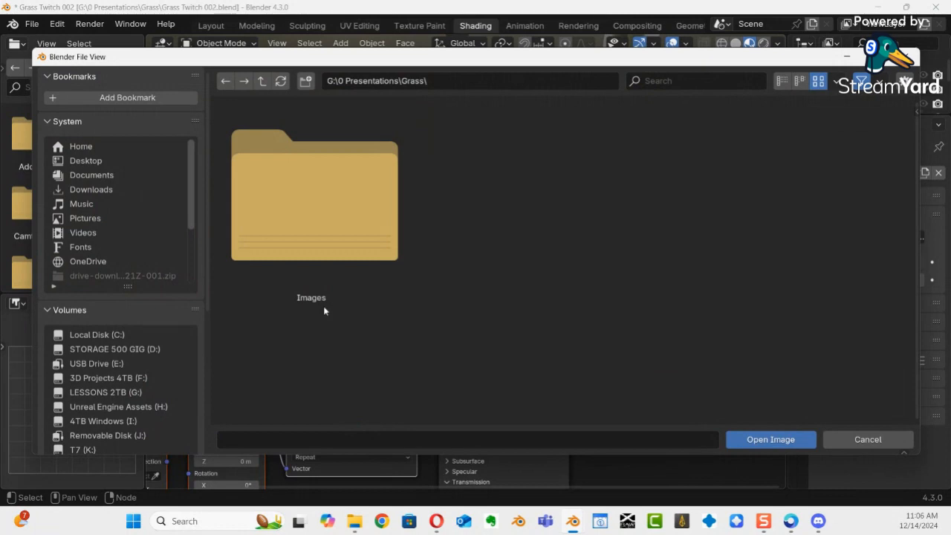
left_click(332, 217)
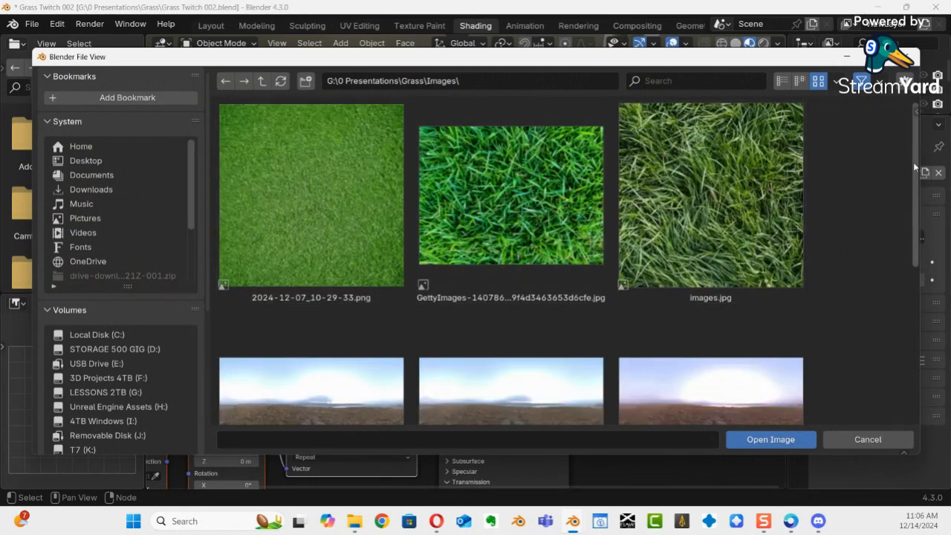
scroll(913, 162, "down", 5)
scroll(911, 228, "up", 5)
left_click(89, 161)
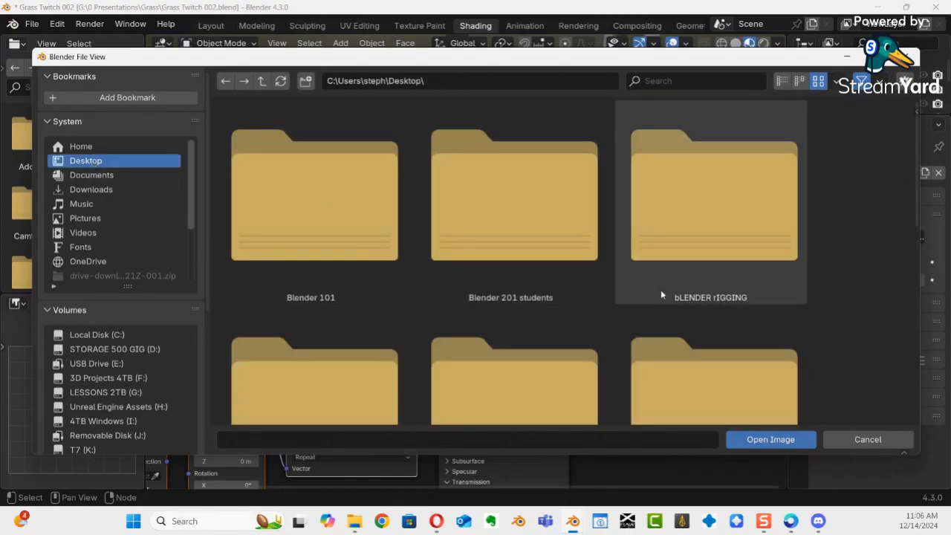
scroll(664, 280, "down", 5)
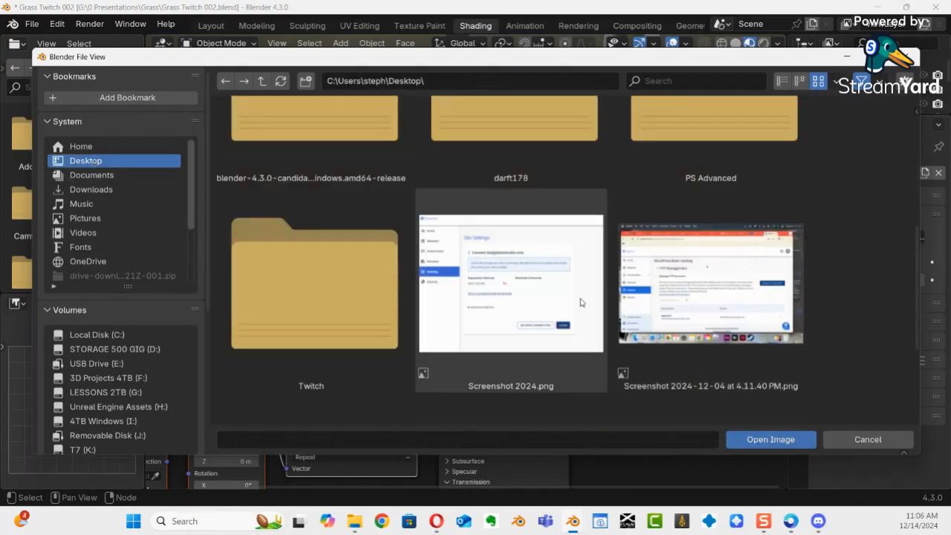
double_click(312, 325)
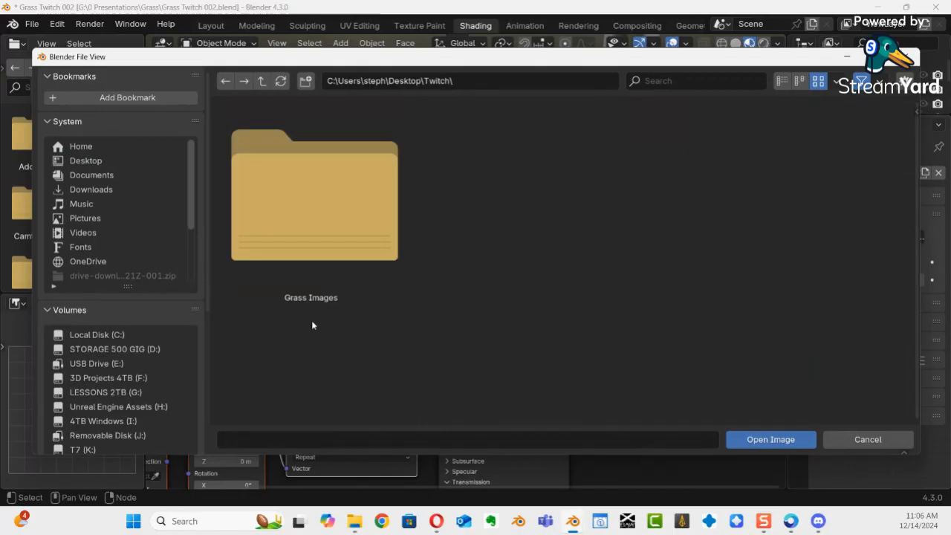
double_click(305, 245)
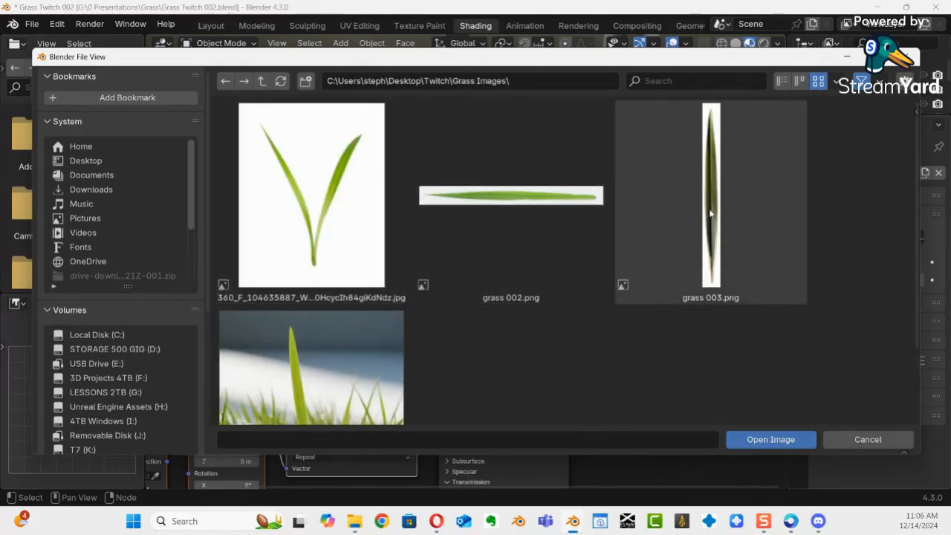
double_click(707, 213)
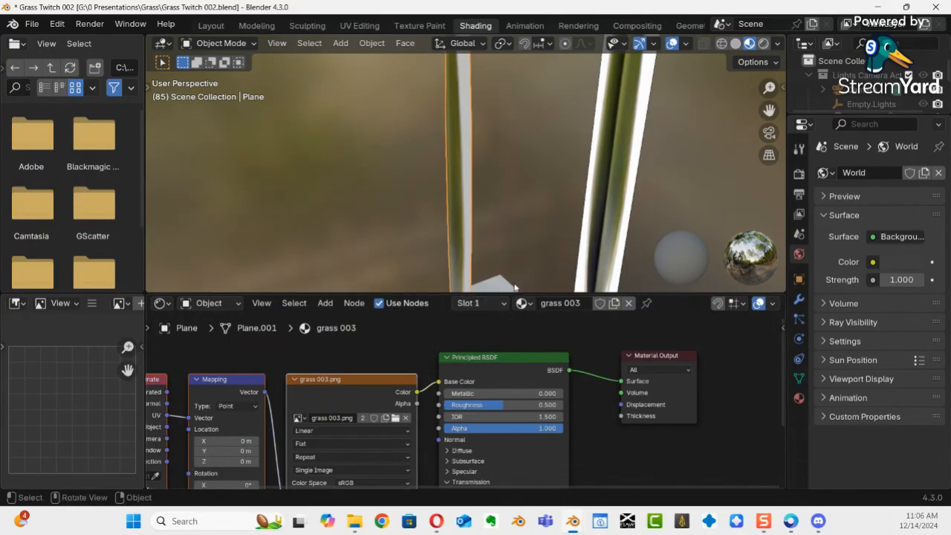
Step: Frame the textured blade and its complete node chain, and save the file
middle_click_drag(511, 234, 496, 212)
middle_click_drag(517, 382, 610, 342)
scroll(609, 340, "down", 3)
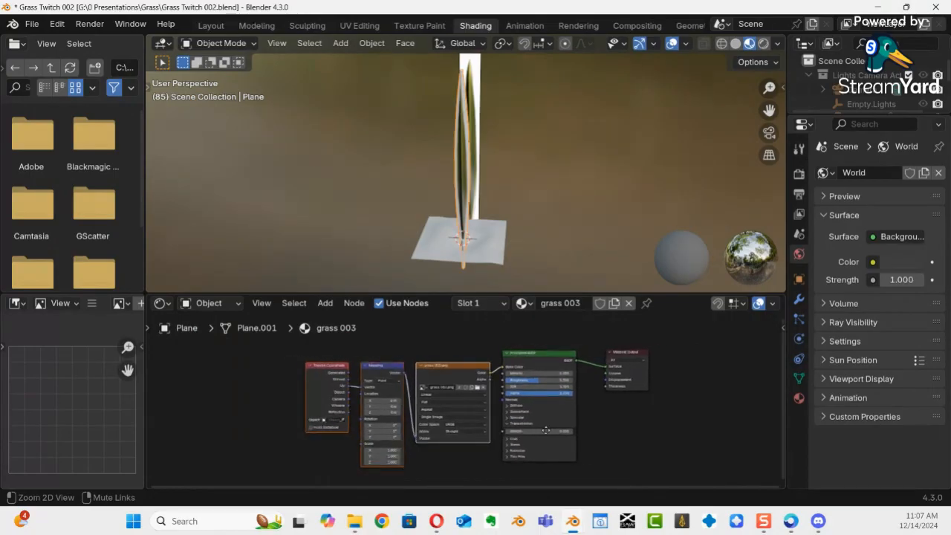
key("ctrl+s")
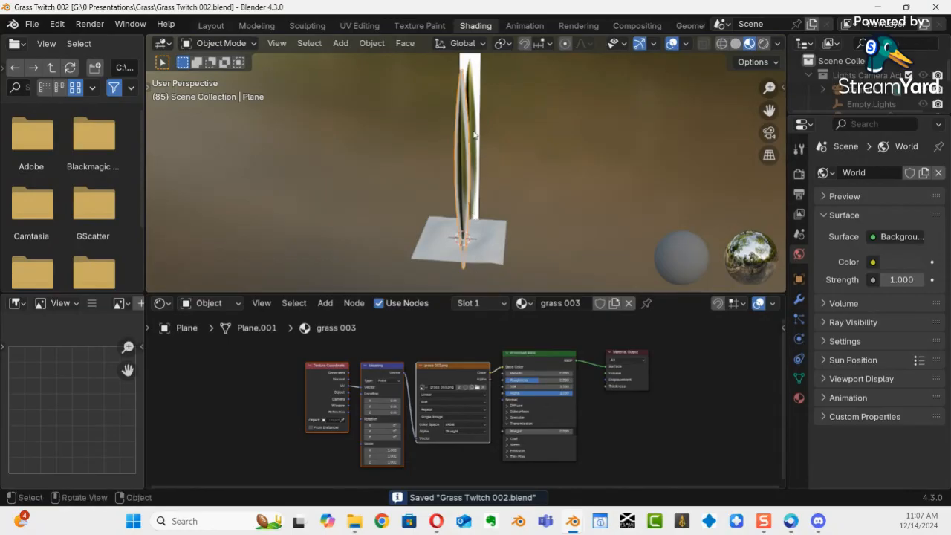
Step: Switch to the UV Editing workspace, select the whole blade mesh and enable UV sync selection
left_click(356, 27)
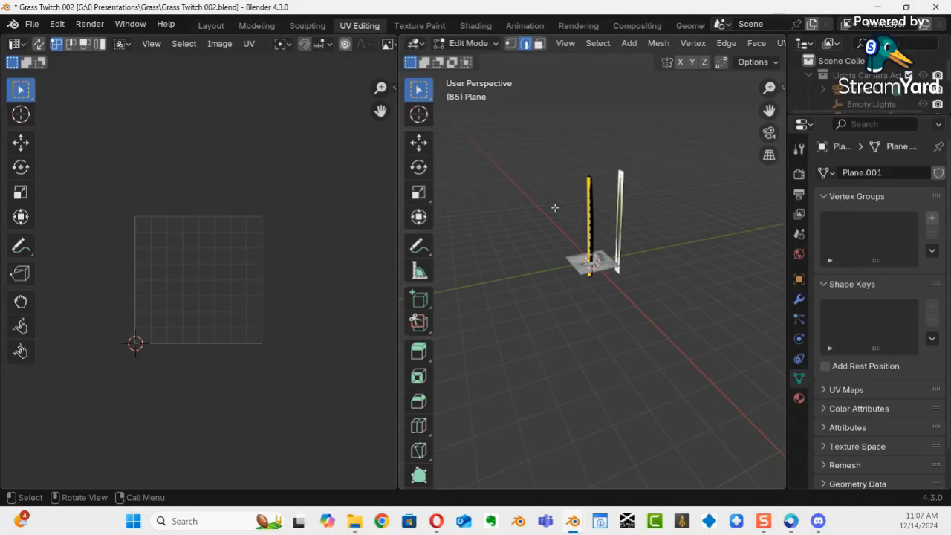
key("a")
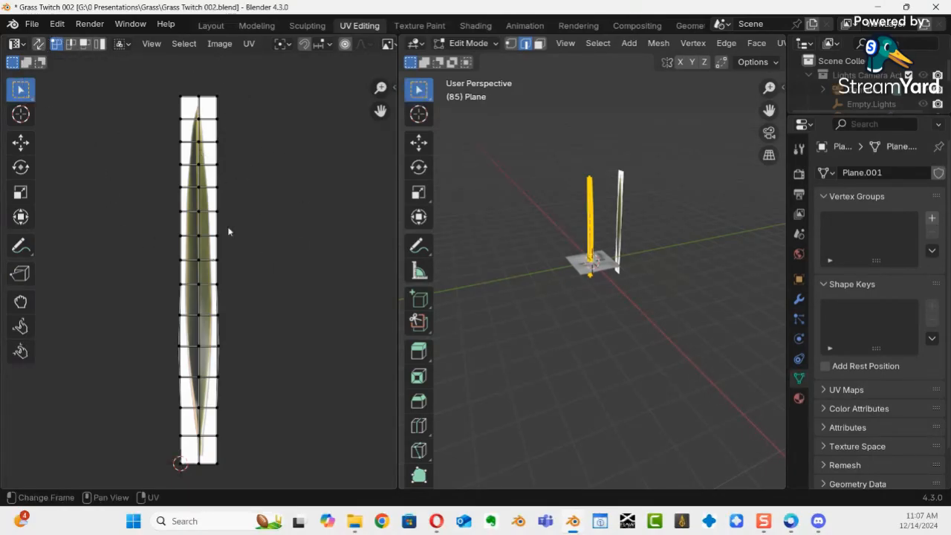
left_click(38, 44)
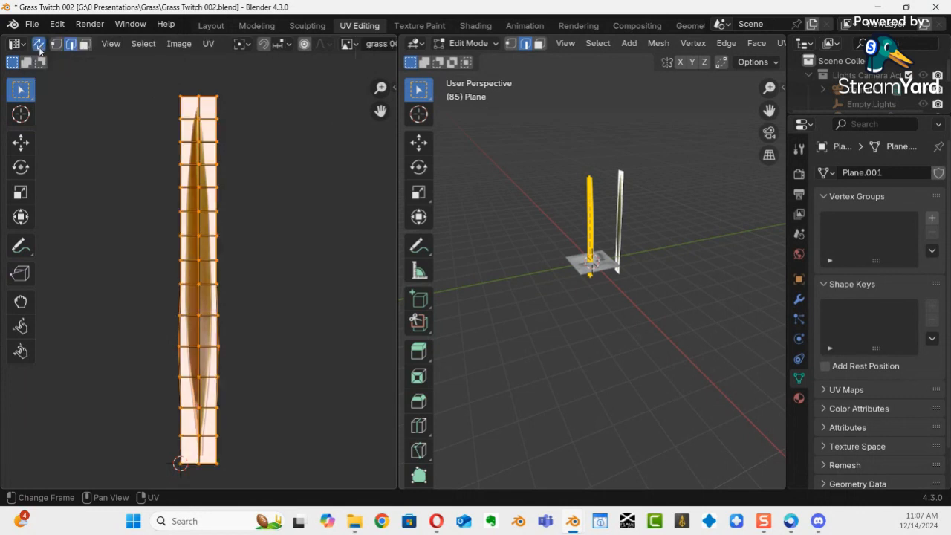
right_click(41, 50)
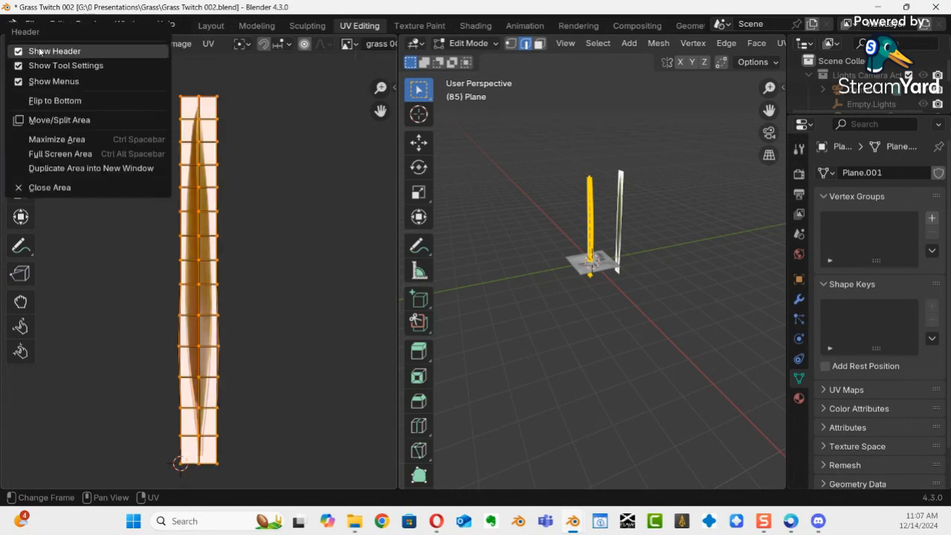
left_click(45, 51)
left_click(80, 68)
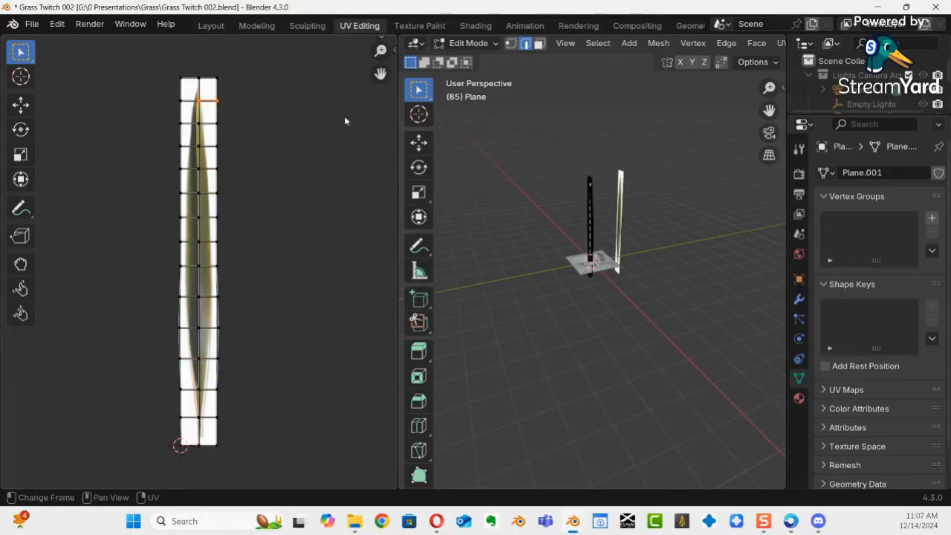
left_click(240, 209)
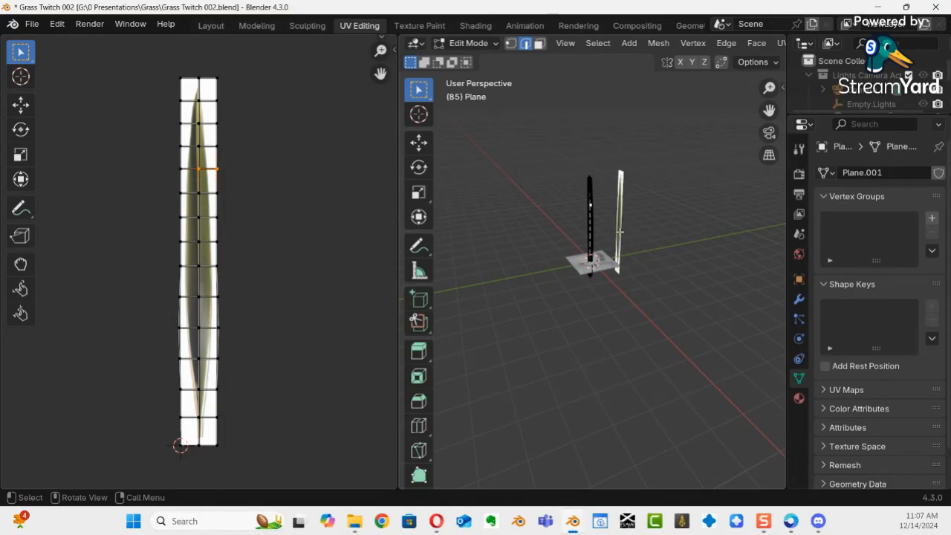
key("a")
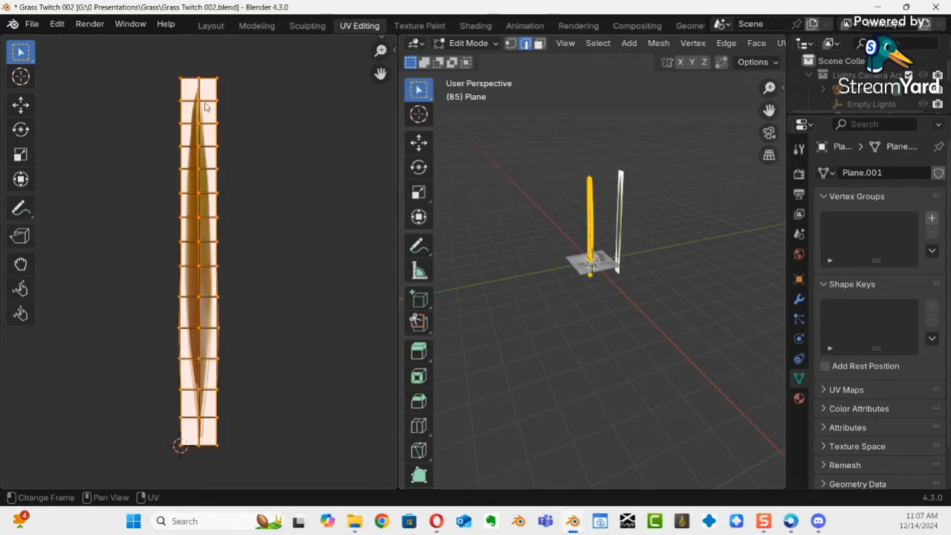
key("alt+a")
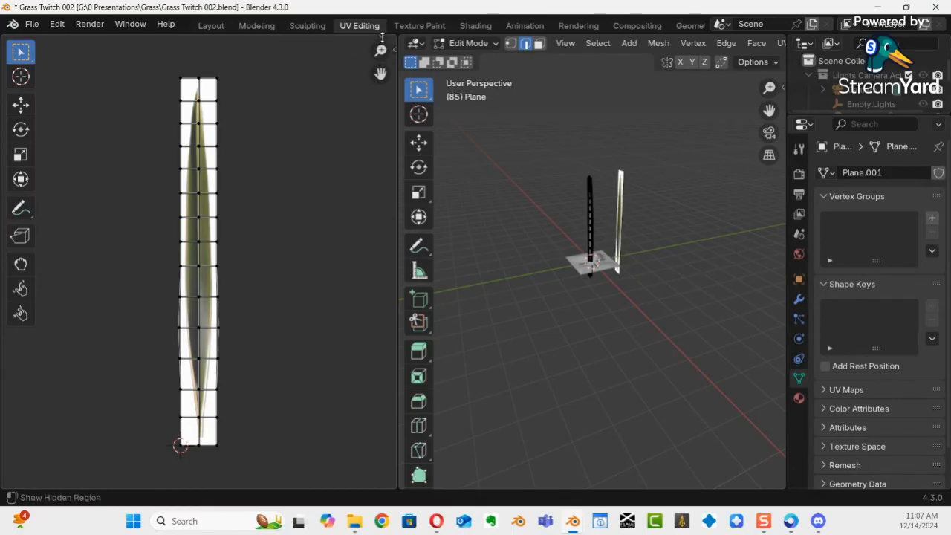
left_click(381, 39)
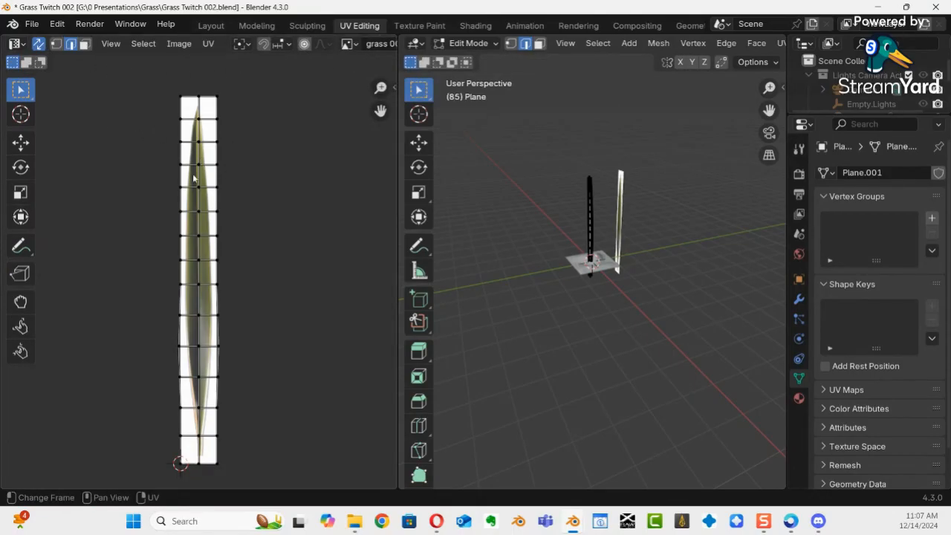
Step: Select the UV segment near the blade's middle and scale it narrower along X to fit inside the green of the image
scroll(228, 183, "up", 4)
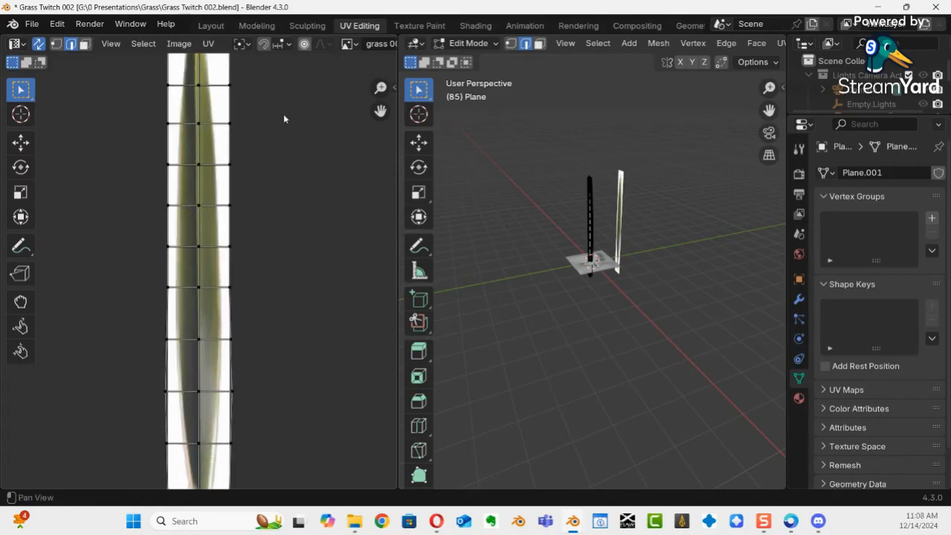
middle_click_drag(285, 117, 303, 301)
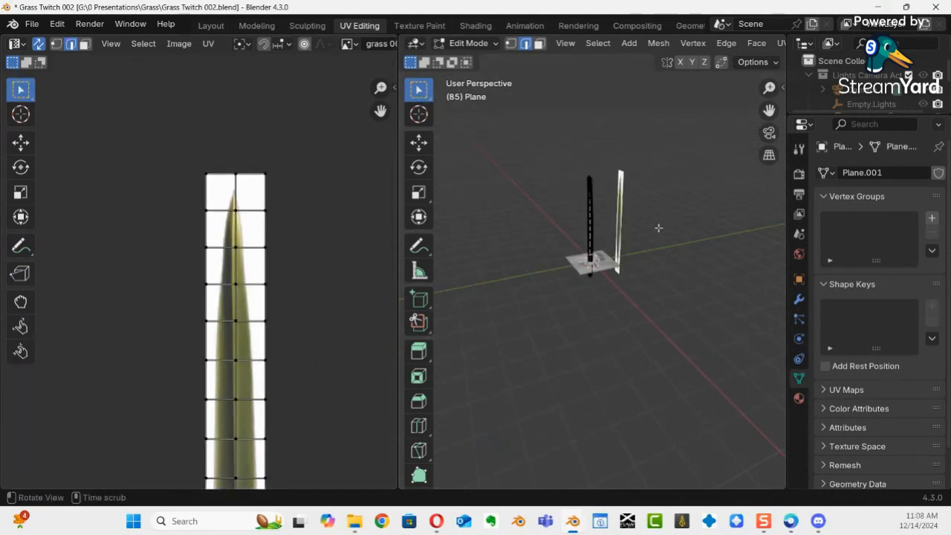
middle_click_drag(297, 246, 288, 124)
left_click_drag(295, 69, 141, 344)
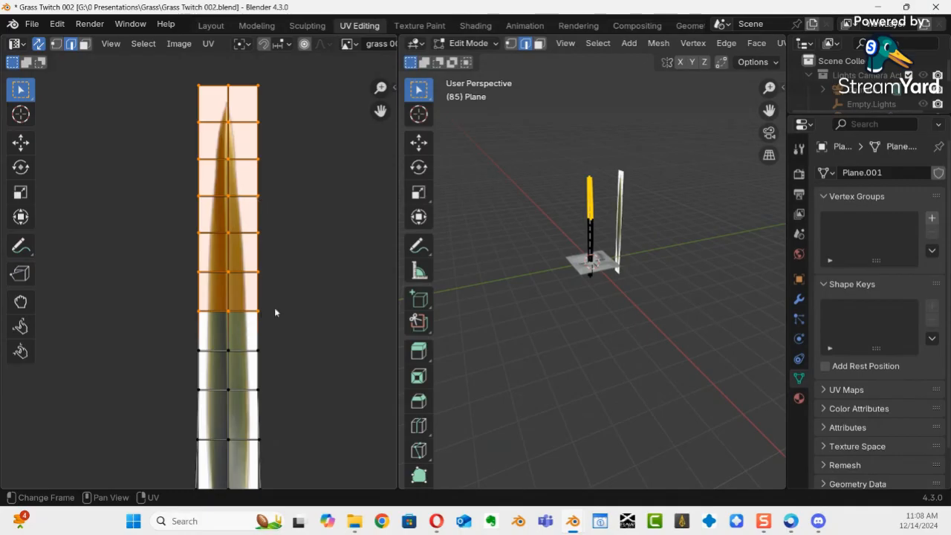
middle_click_drag(257, 324, 307, 363, "ctrl")
left_click_drag(203, 256, 359, 345)
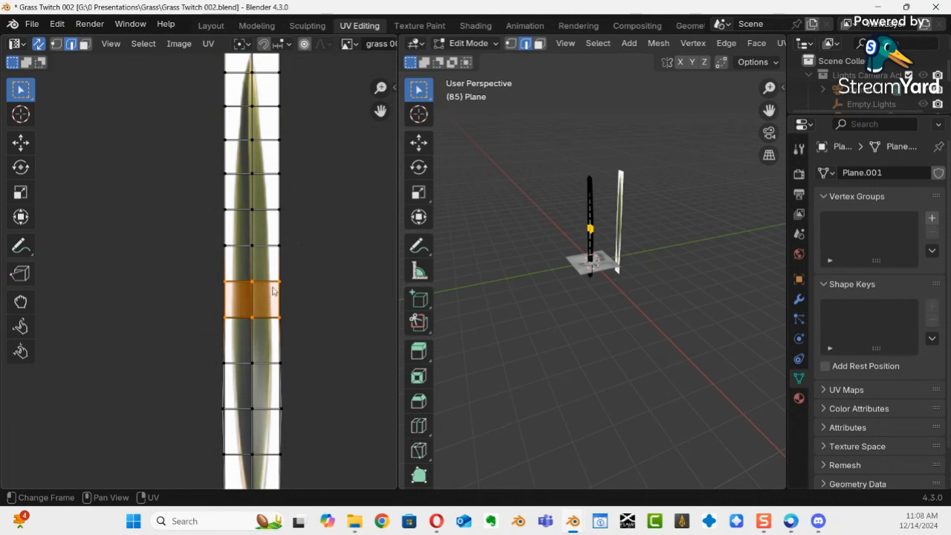
mouse_move(249, 257)
right_mouse_down("ctrl+shift")
mouse_move(242, 268)
mouse_move(261, 354)
right_mouse_up("ctrl+shift")
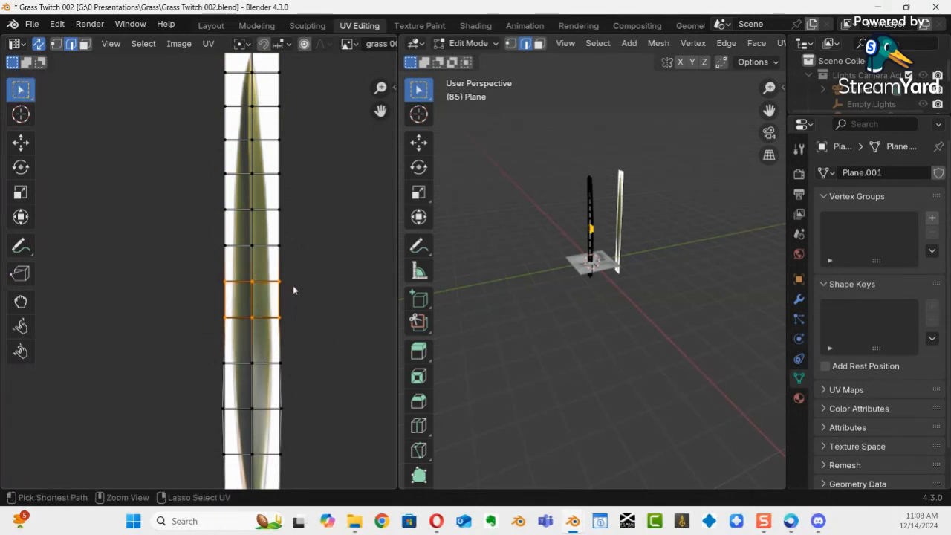
left_click(21, 193)
left_click_drag(326, 297, 297, 291)
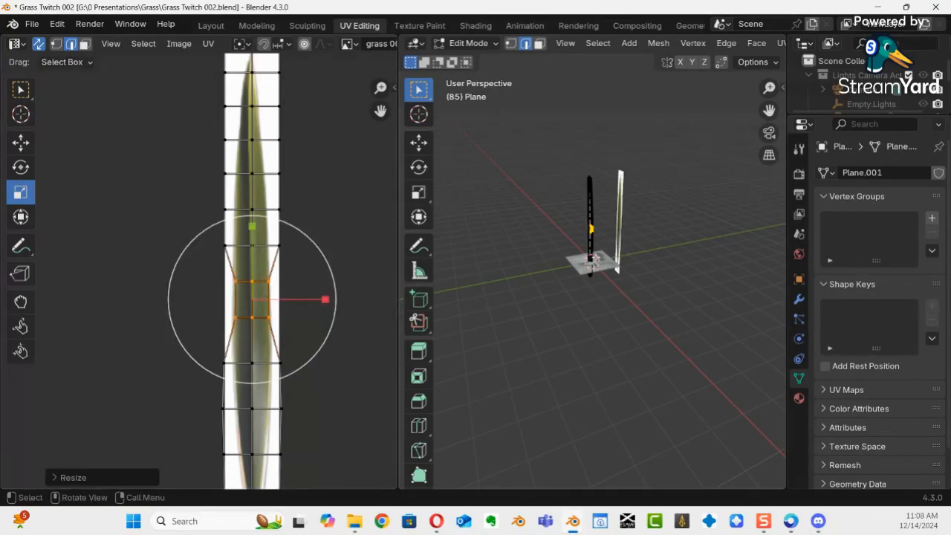
Step: Frame the blade from the front in the 3D viewport and display it in Material Preview
middle_click_drag(576, 261, 620, 320, "ctrl")
key("KP_1")
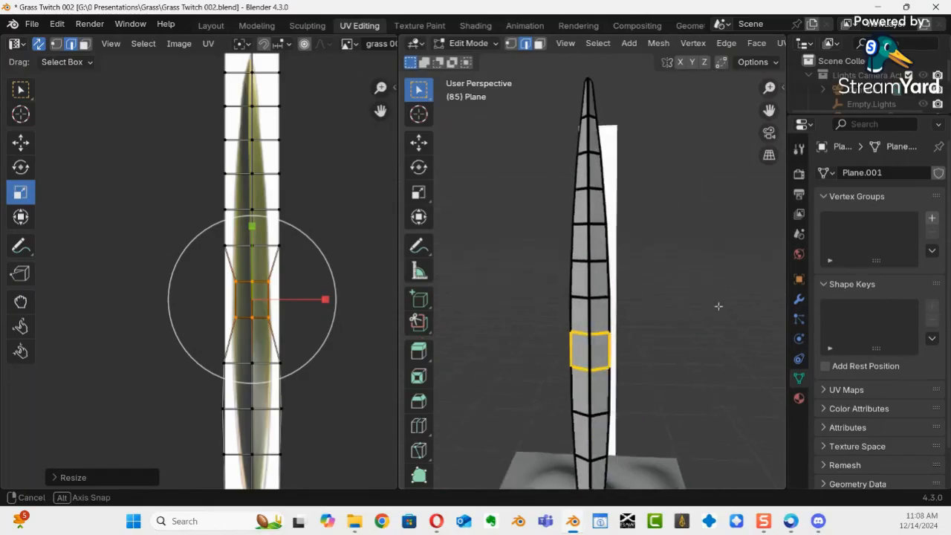
key("z")
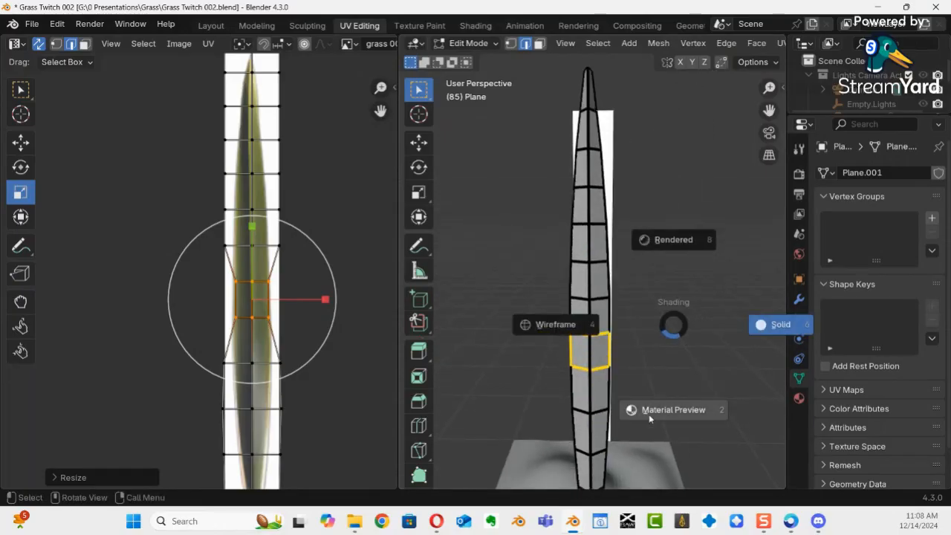
left_click(648, 414)
mouse_move(636, 387)
middle_mouse_down("ctrl")
mouse_move(640, 338)
mouse_move(628, 327)
mouse_move(606, 339)
mouse_move(612, 348)
middle_mouse_up("ctrl")
Step: Select the upper six UV segments of the blade and scale them narrower along X to fit the green area
scroll(319, 223, "down", 2)
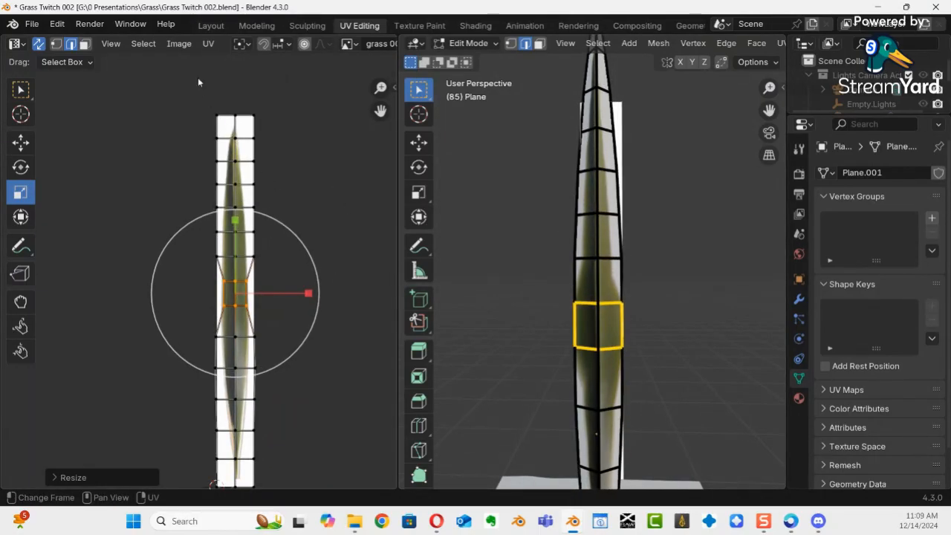
left_click_drag(198, 81, 296, 265)
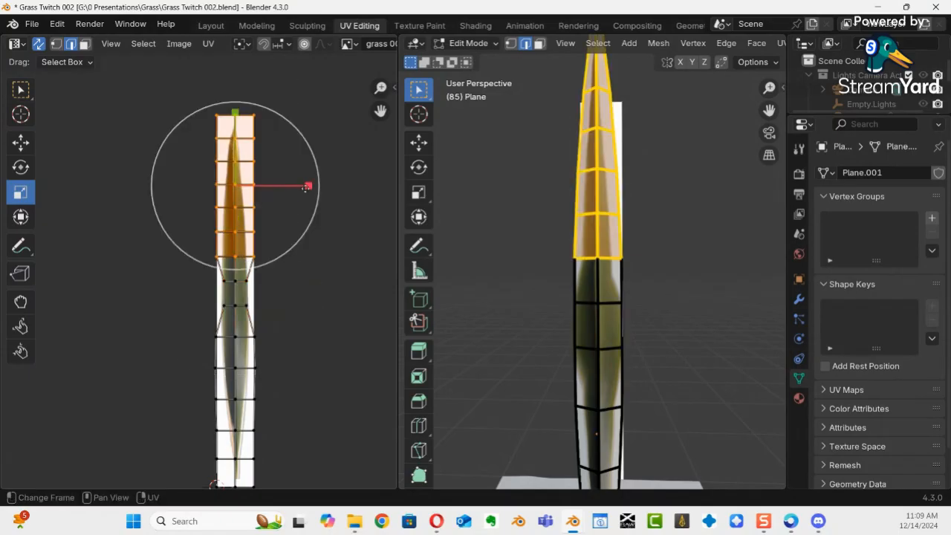
left_click_drag(304, 188, 276, 190)
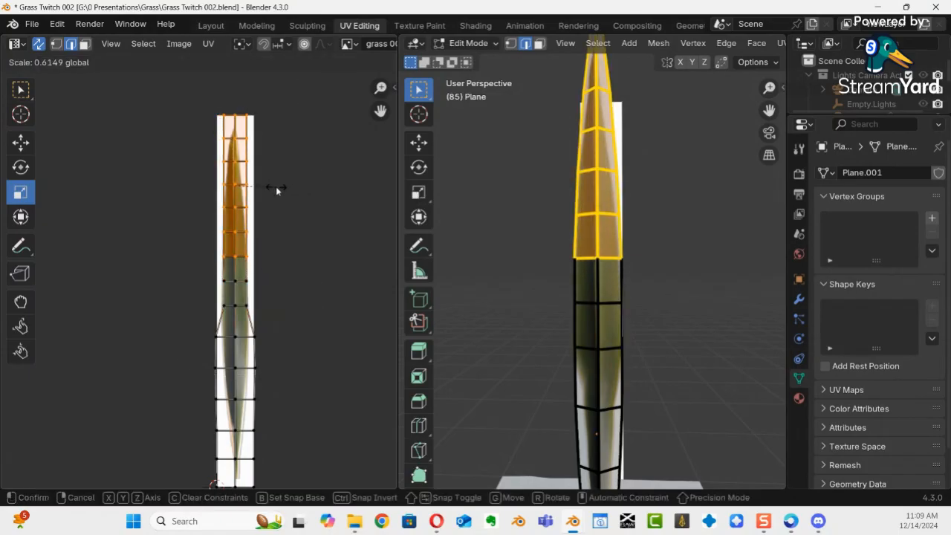
right_click(276, 186)
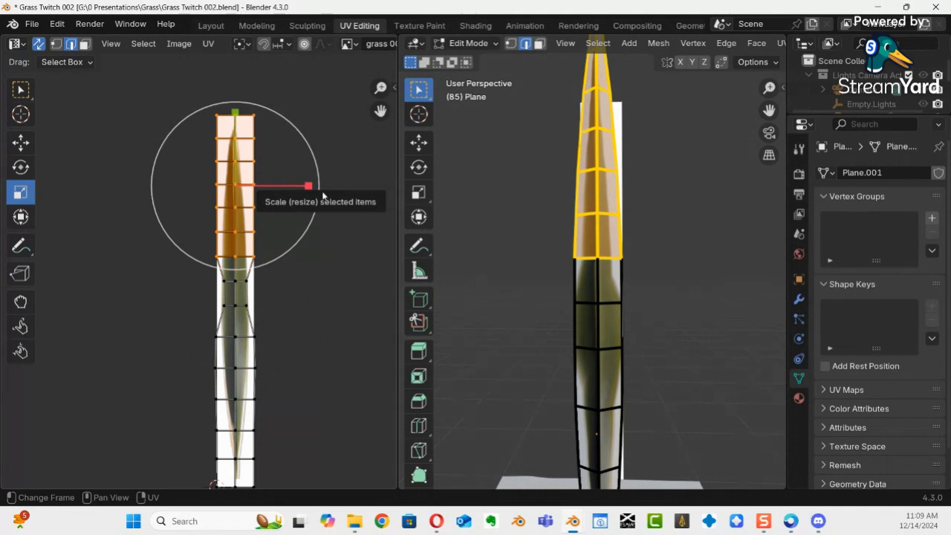
left_click_drag(309, 187, 271, 187)
Step: Scale the two topmost UV segments at the blade's tip even narrower along X and clear the selection
middle_click_drag(290, 186, 328, 473, "ctrl")
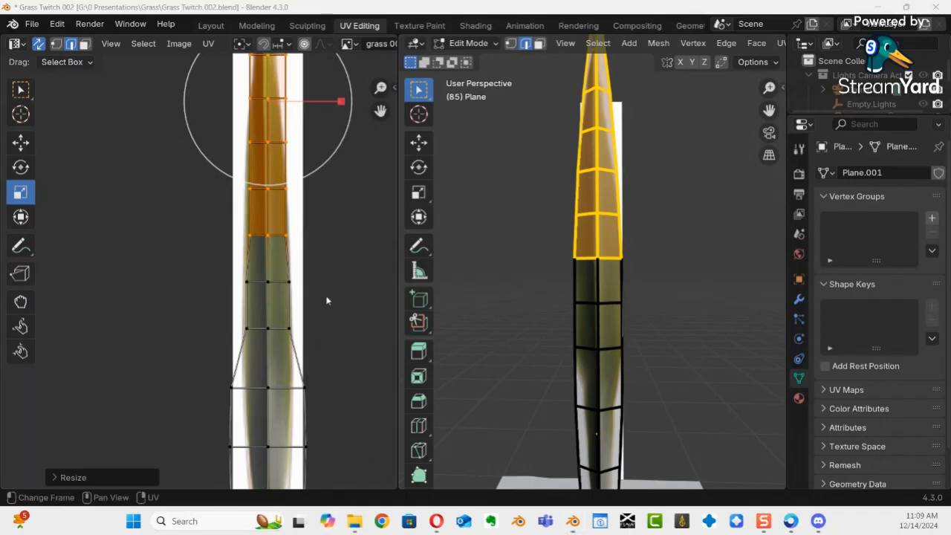
middle_click_drag(324, 299, 322, 468, "shift")
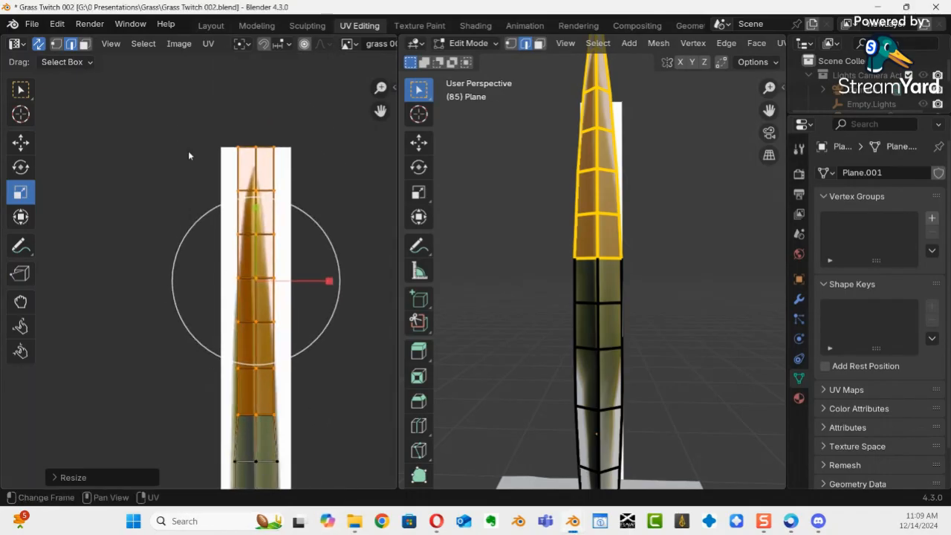
left_click_drag(194, 132, 333, 250)
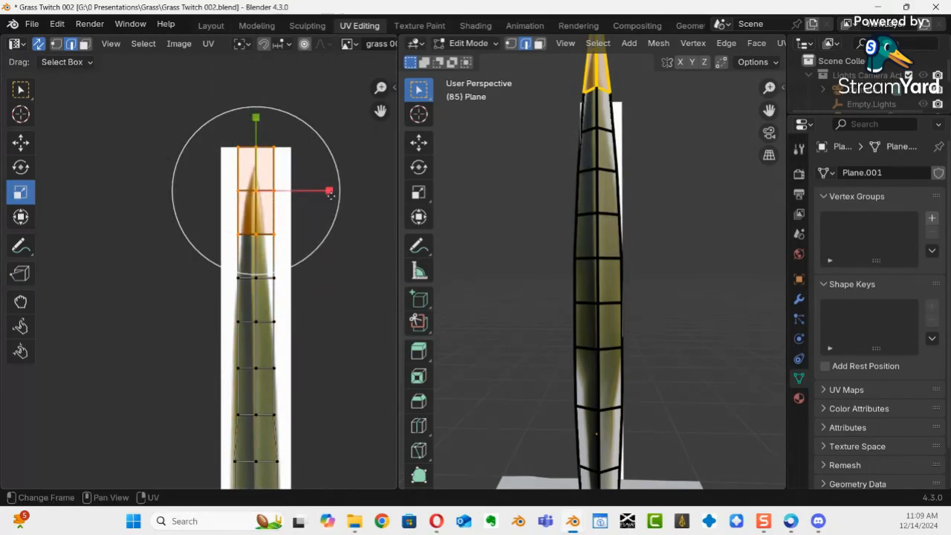
left_click_drag(330, 190, 310, 191)
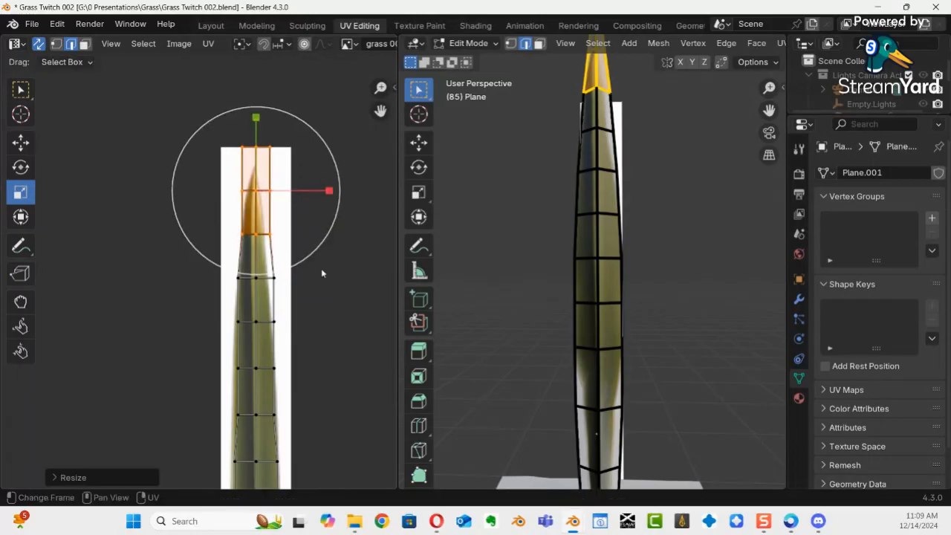
left_click(316, 294)
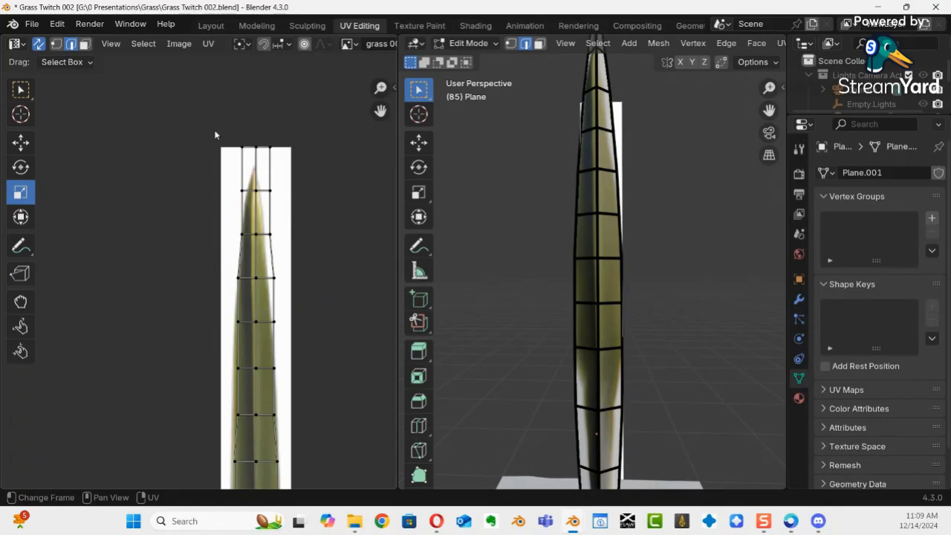
Step: Select the topmost UV segment at the blade's tip, scale it narrower along X, and clear the selection
left_click_drag(215, 135, 307, 203)
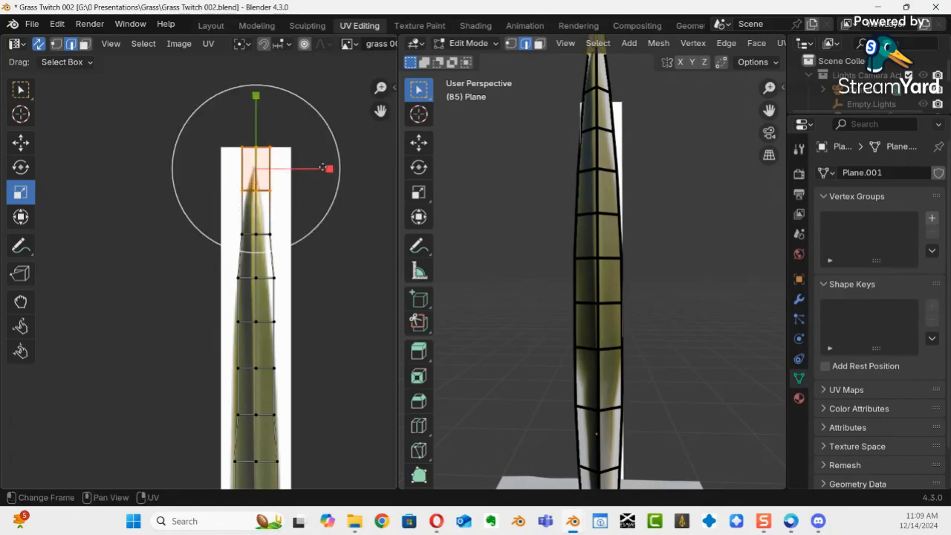
left_click_drag(326, 168, 296, 171)
left_click(168, 117)
Step: Move the topmost UV row down to just below the leaf's pointed tip and scale it narrower
left_click_drag(195, 115, 290, 155)
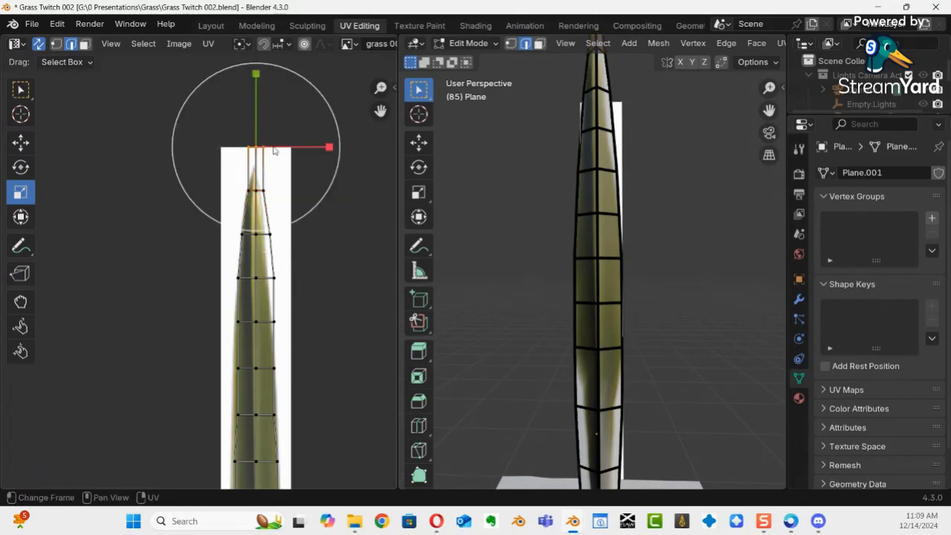
left_click(21, 142)
left_click_drag(256, 86, 250, 101)
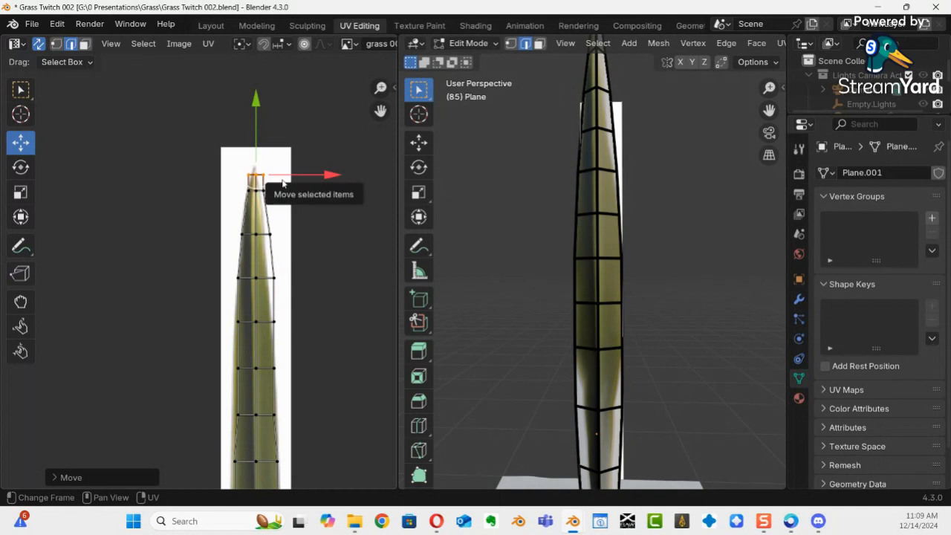
key("s")
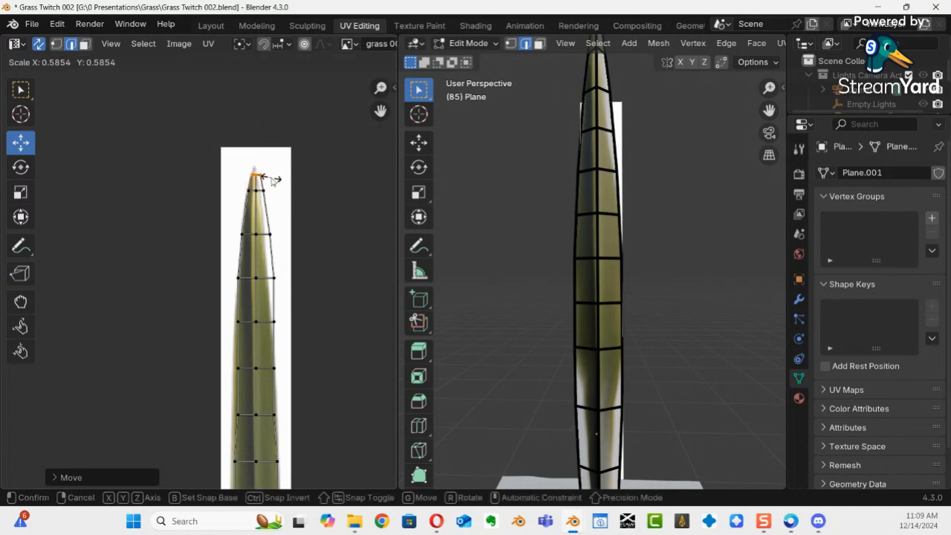
left_click(272, 185)
Step: Select the right-hand outline of the upper UV rows and shift it inward along X to the leaf's green edge
left_click(283, 233)
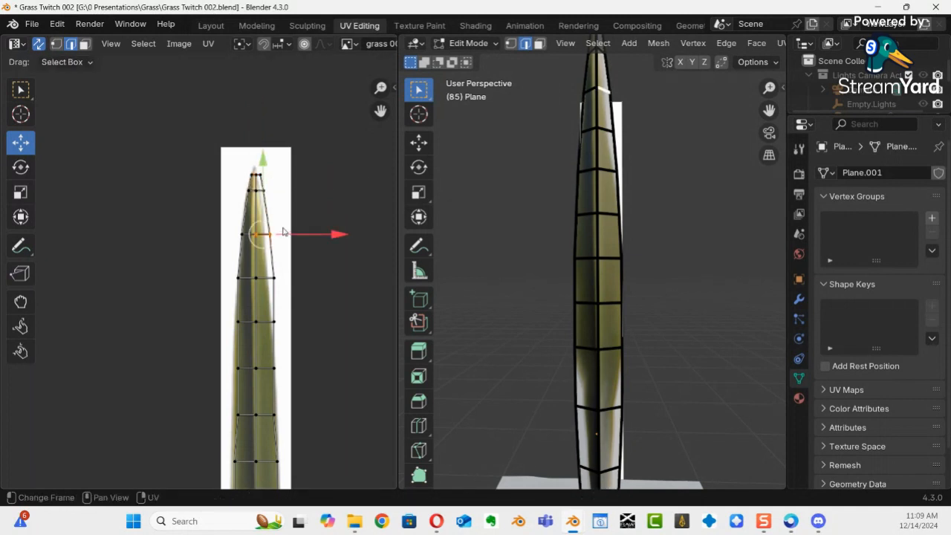
left_click(292, 180)
left_click_drag(314, 165, 262, 301)
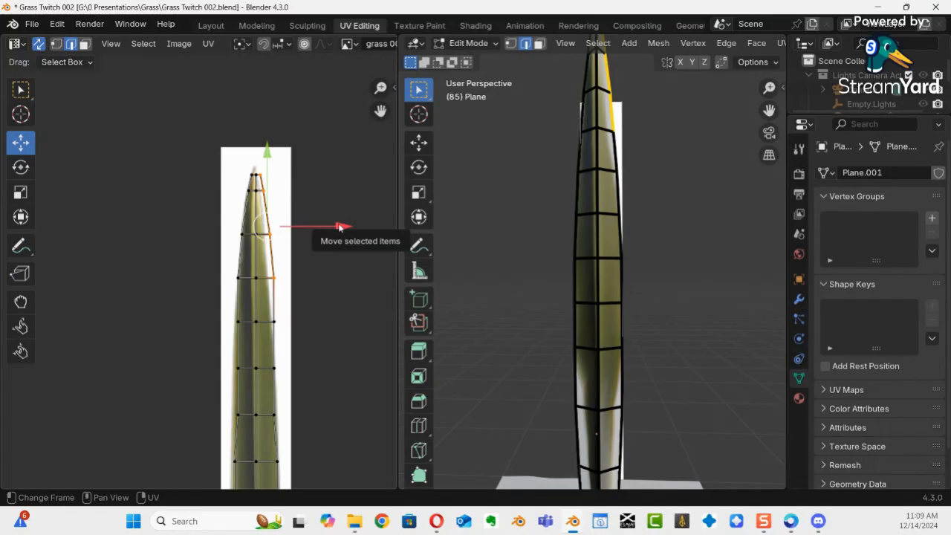
left_click_drag(338, 227, 331, 221)
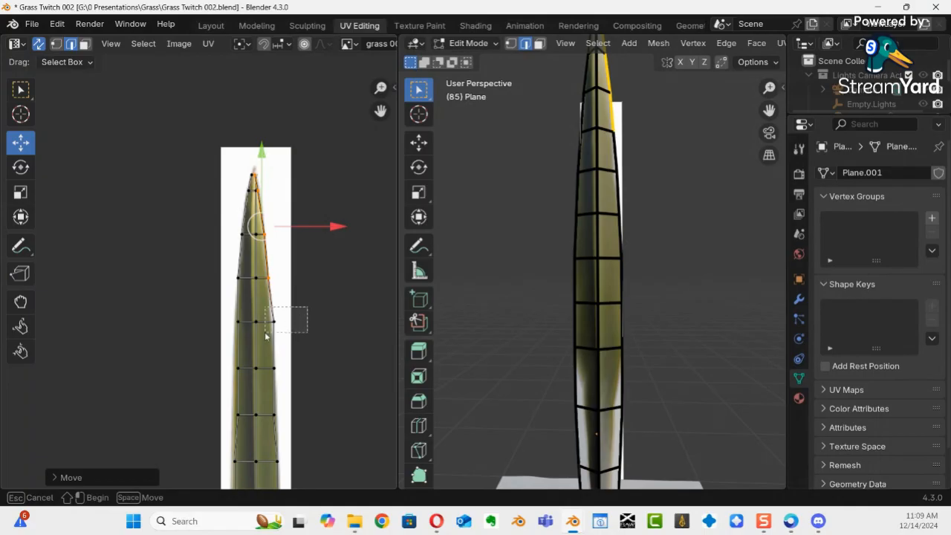
Step: Try to shift the right-hand UV vertices around the fifth row from the tip inward along X
left_click_drag(265, 336, 266, 333)
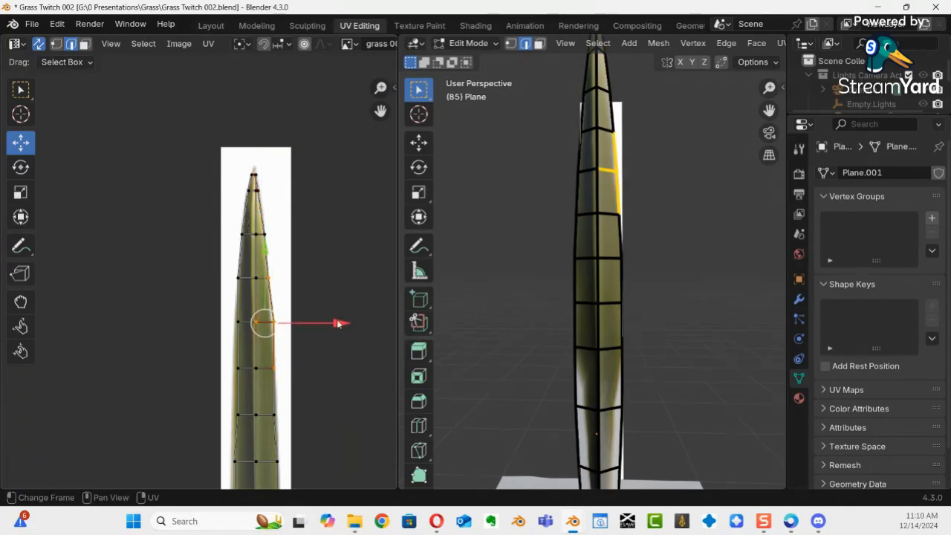
left_click_drag(338, 323, 330, 323)
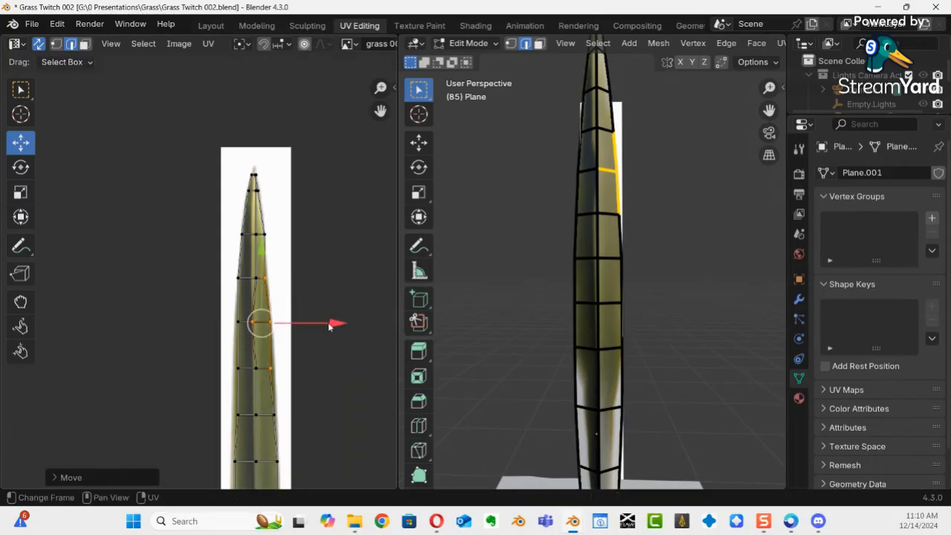
middle_click_drag(303, 343, 307, 217, "ctrl")
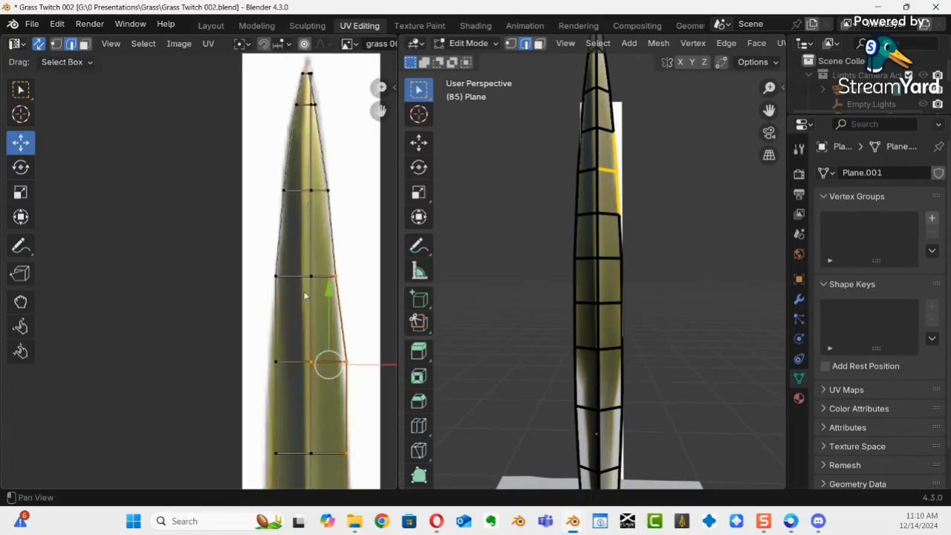
middle_click_drag(305, 295, 257, 209)
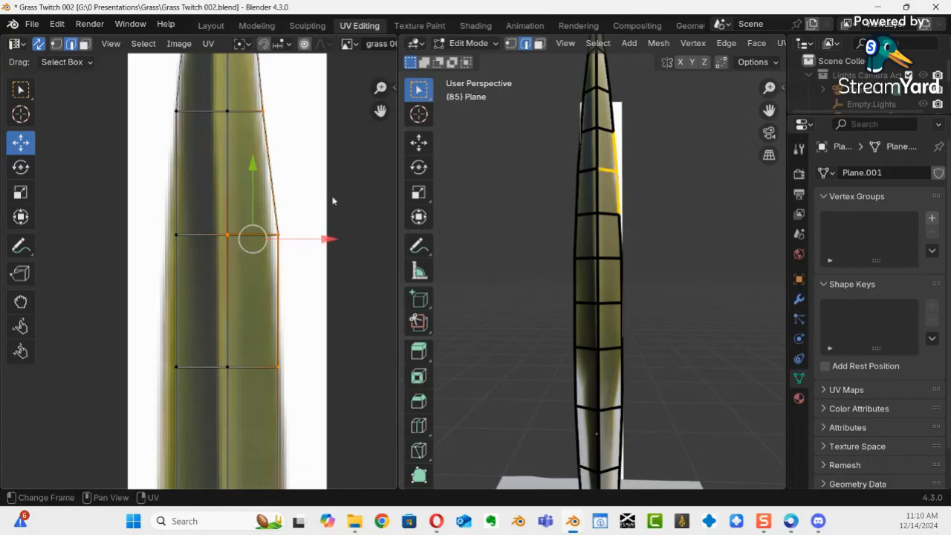
left_click(310, 210)
left_click_drag(308, 209, 276, 239)
left_click(277, 239)
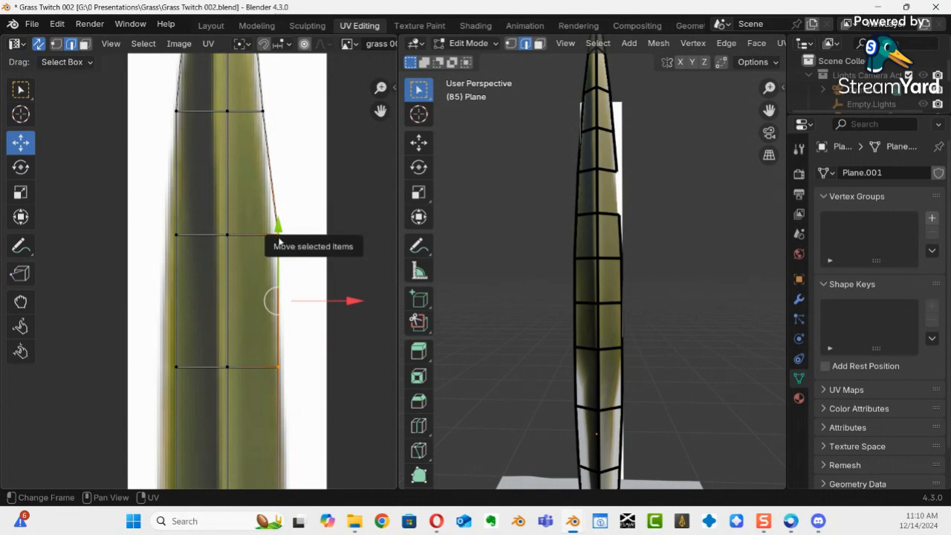
Step: Shift the fifth UV row from the tip left along X and nudge the surrounding right-hand vertices further inward to the leaf's outline
left_click_drag(144, 222, 301, 234)
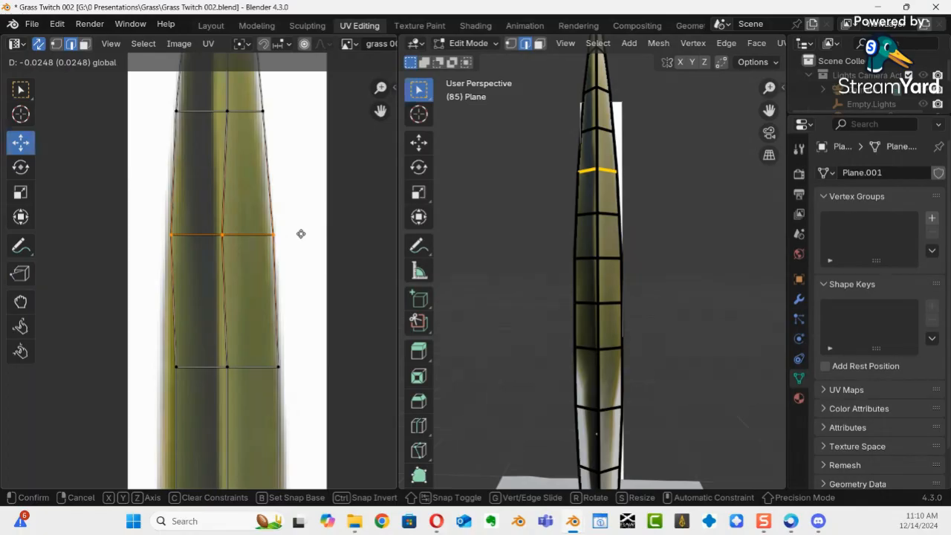
left_click_drag(301, 234, 319, 236)
key("space")
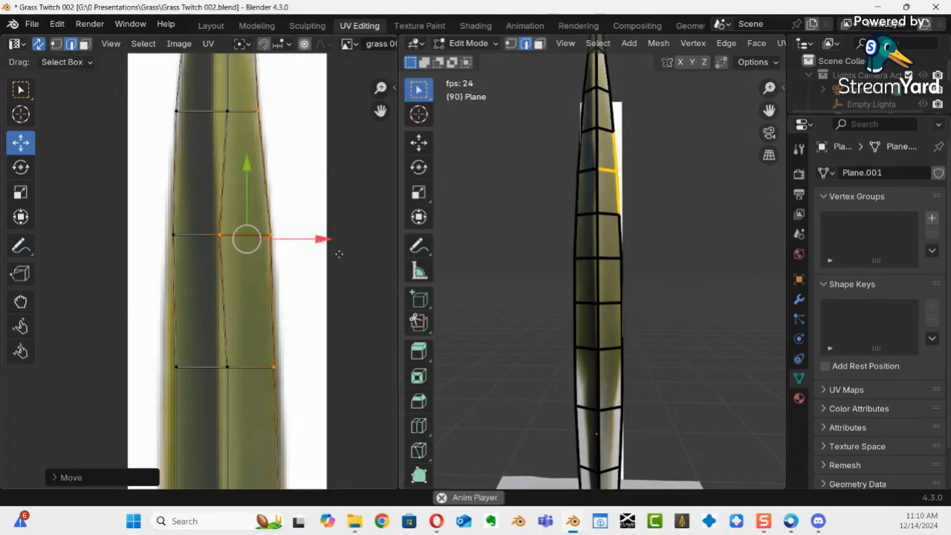
key("g")
key("x")
left_click(337, 345)
left_click(331, 347)
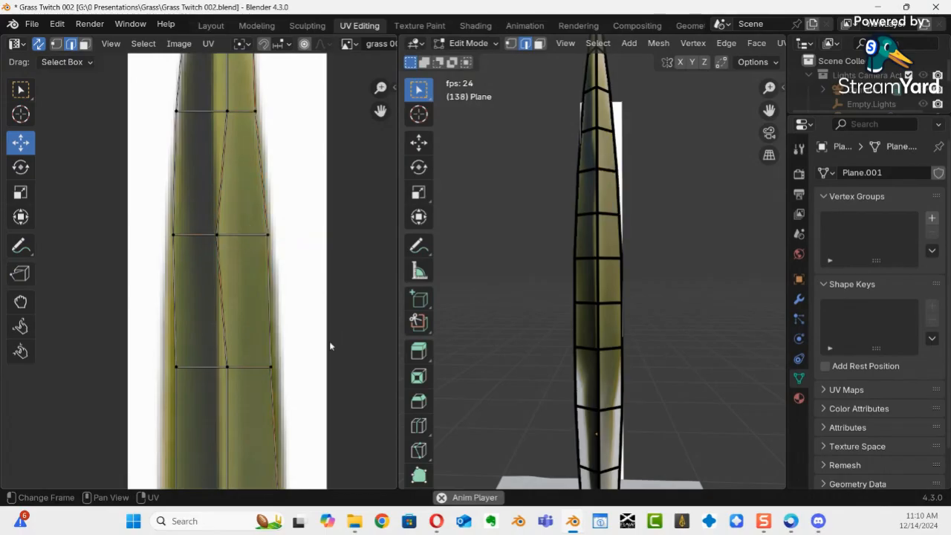
Step: Select the five lowest UV segments of the blade and scale them narrower along X to fit the green area of the image
scroll(305, 315, "down", 5)
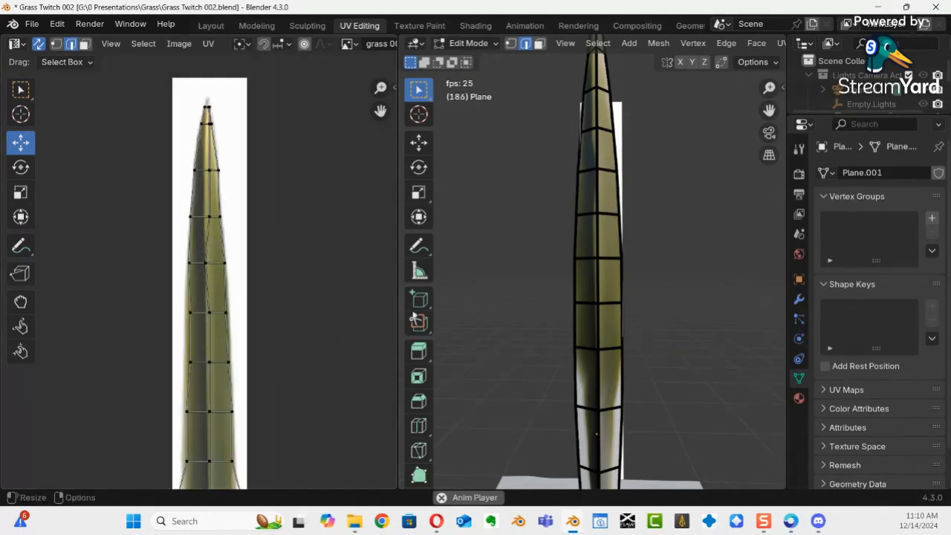
middle_click_drag(384, 363, 371, 196)
middle_click_drag(334, 284, 355, 171)
middle_click_drag(306, 249, 328, 178)
middle_click_drag(265, 232, 270, 277, "ctrl")
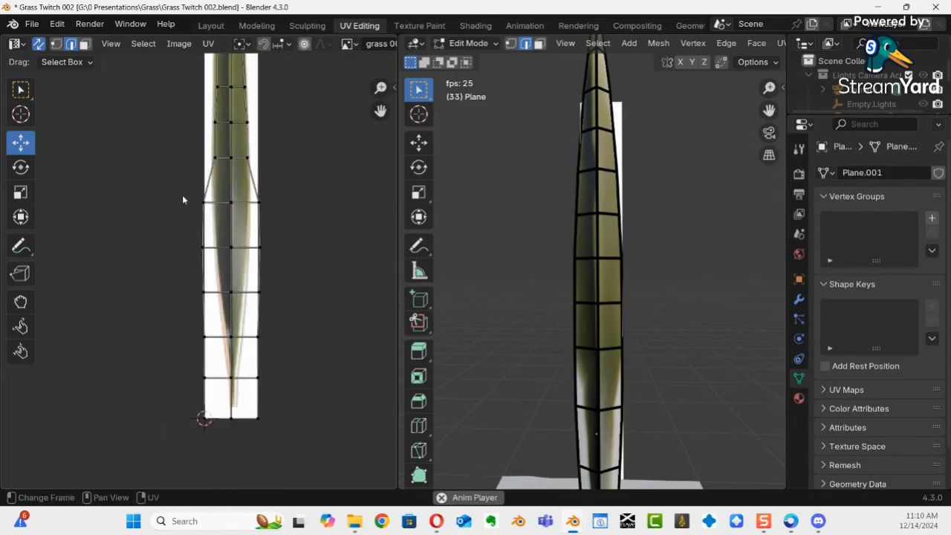
left_click_drag(170, 185, 327, 440)
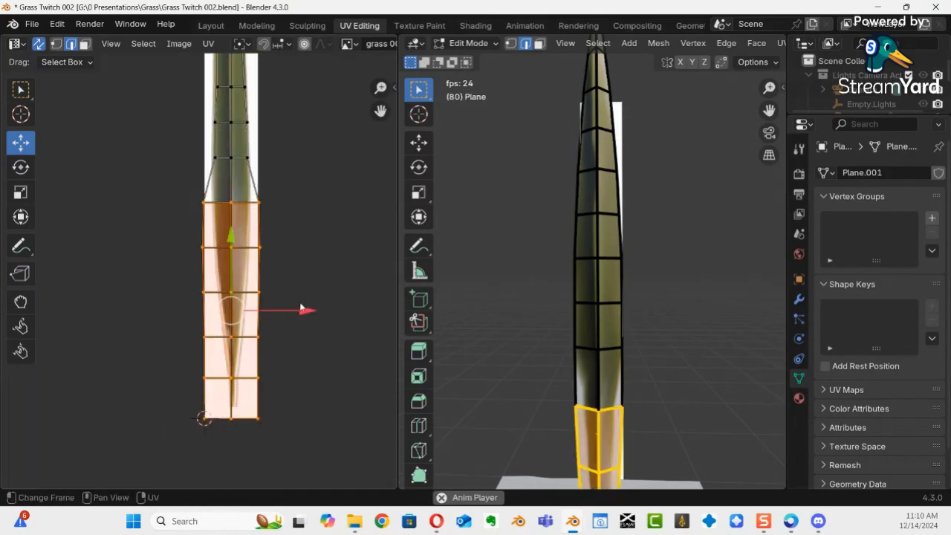
key("s")
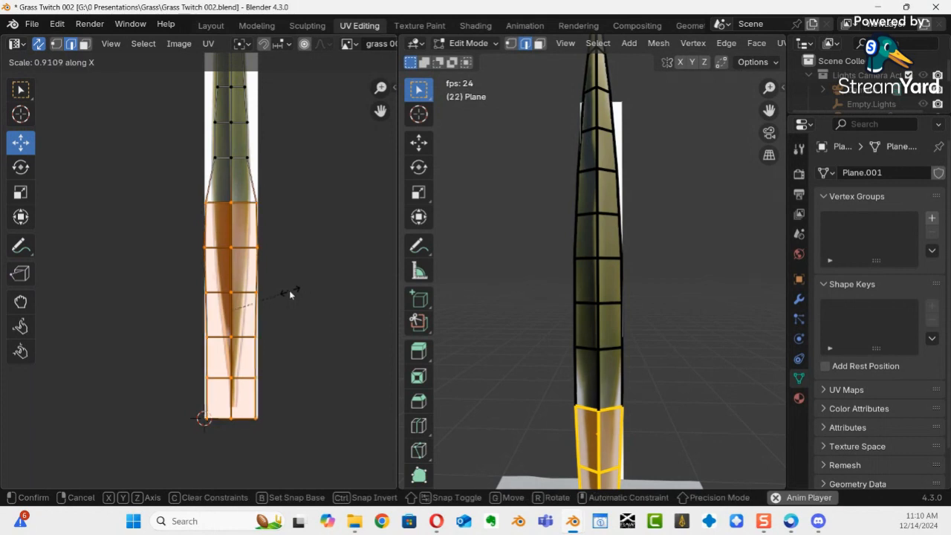
left_click(263, 288)
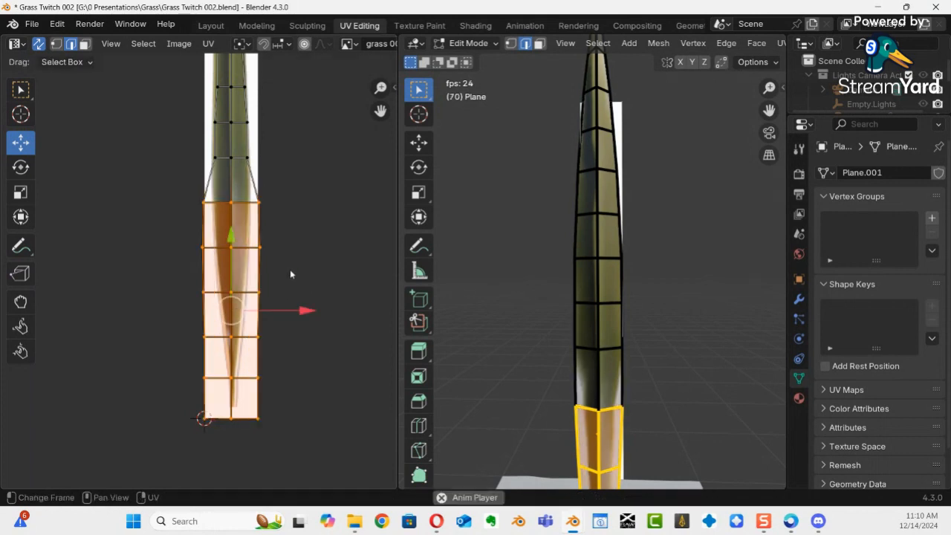
key("s")
key("x")
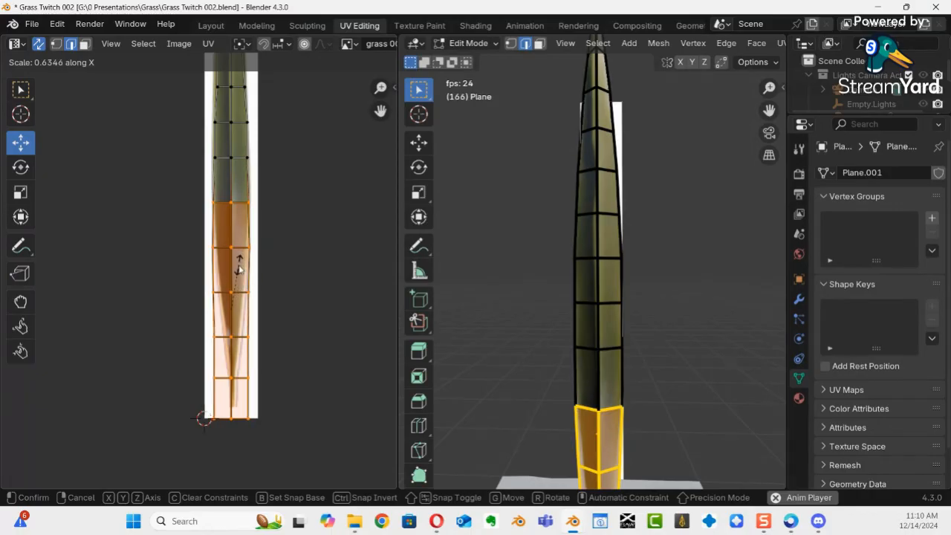
left_click(239, 273)
left_click(282, 261)
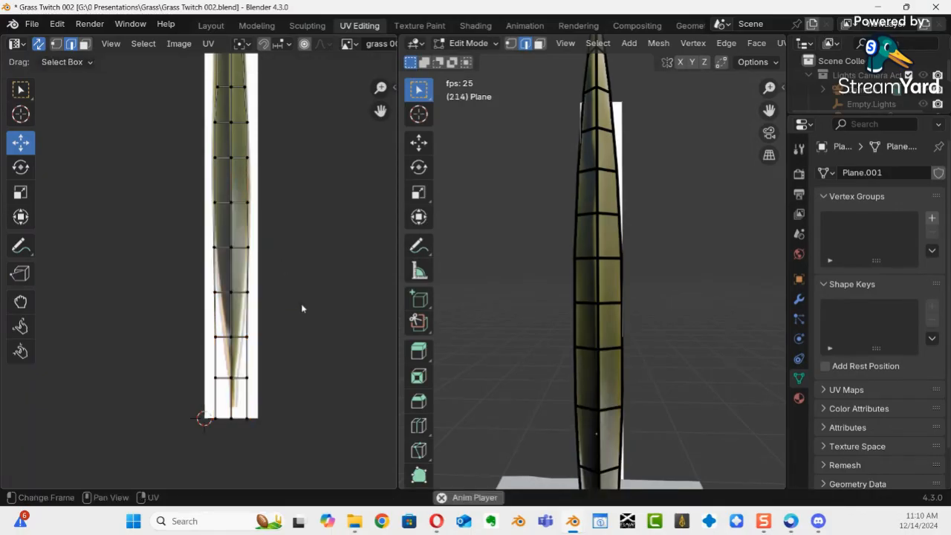
Step: Scale the three lowest UV segments narrower along X to follow the leaf's tapering base, and clear the selection
left_click_drag(300, 287, 133, 459)
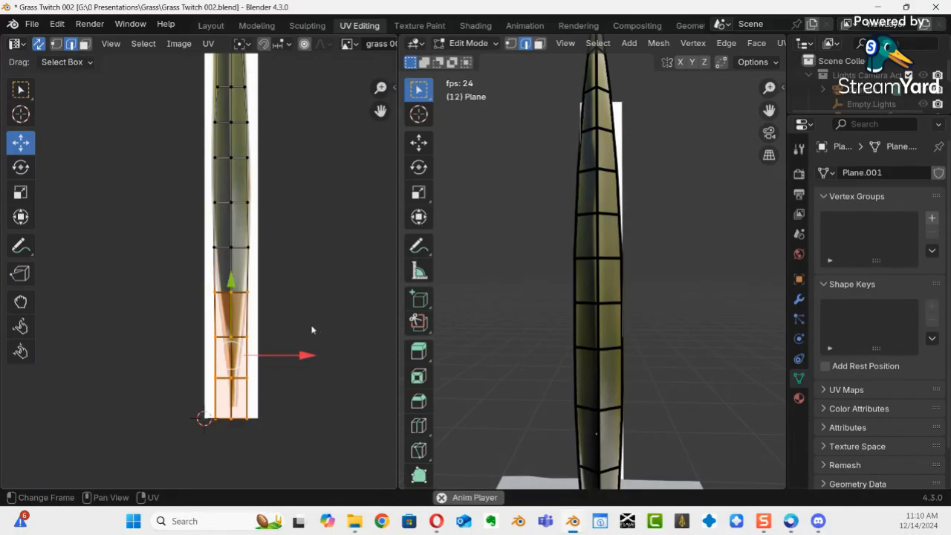
key("s")
key("x")
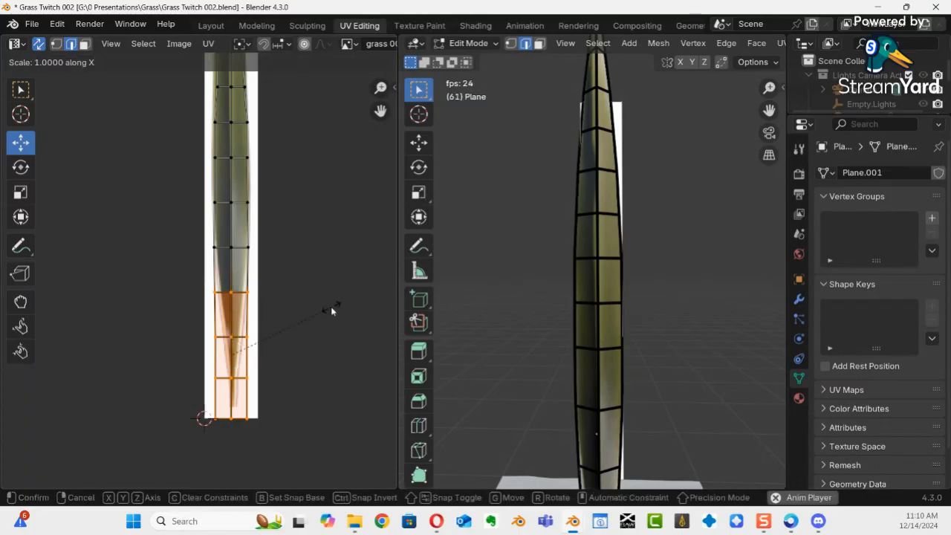
left_click(281, 296)
left_click(297, 340)
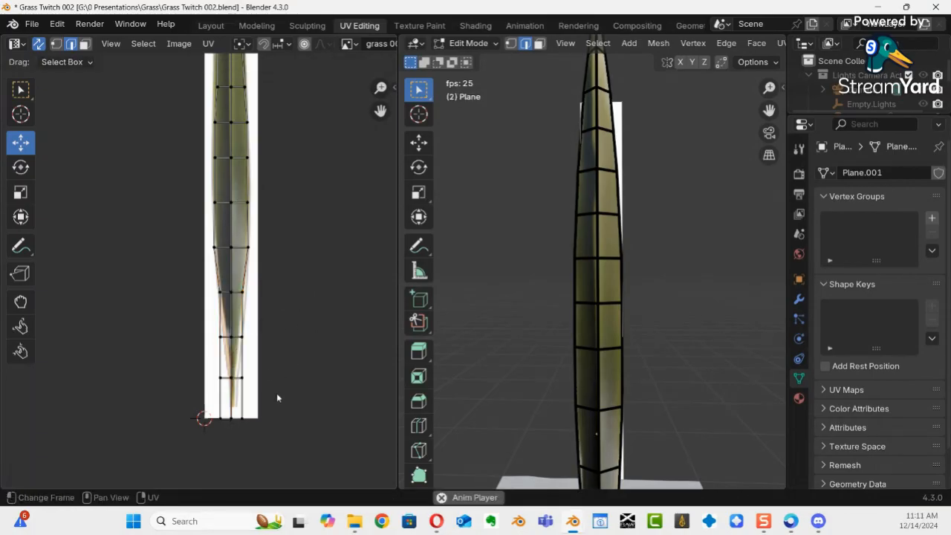
Step: Raise the bottom UV row to the end of the leaf's stem and scale the third row from the bottom narrower
left_click_drag(262, 411, 189, 458)
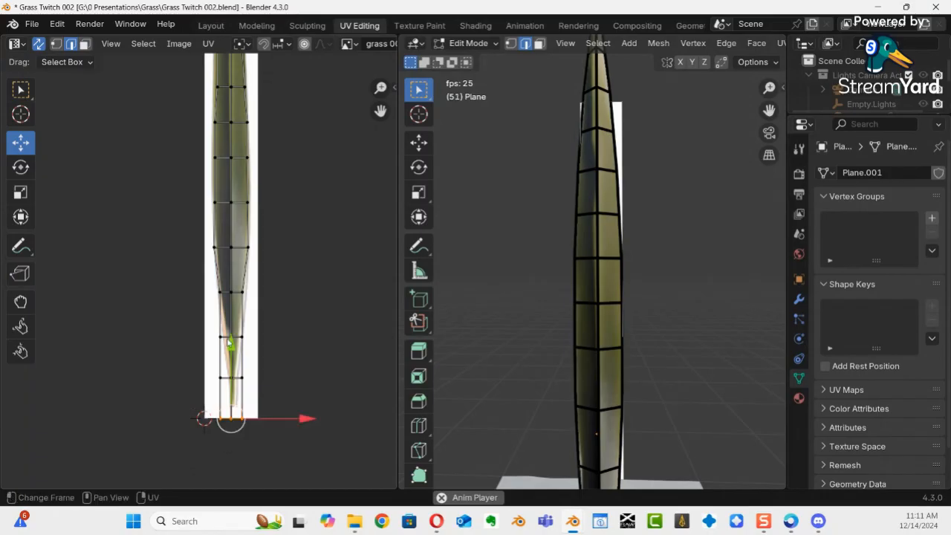
left_click_drag(229, 342, 244, 344)
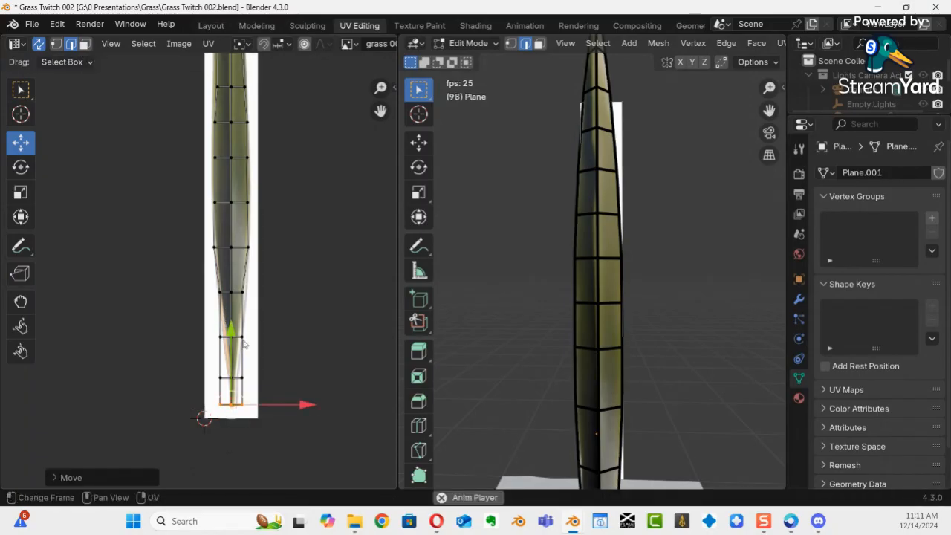
left_click_drag(186, 324, 291, 351)
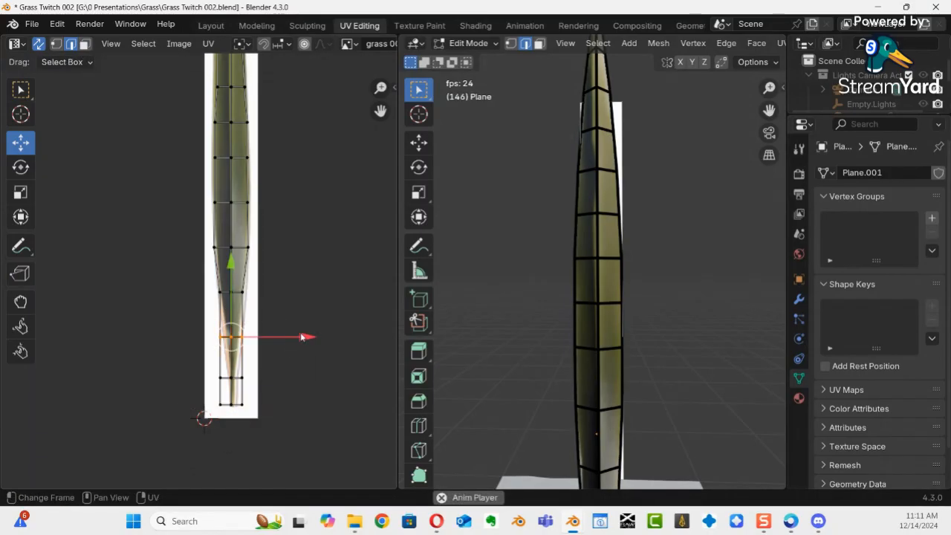
key("s")
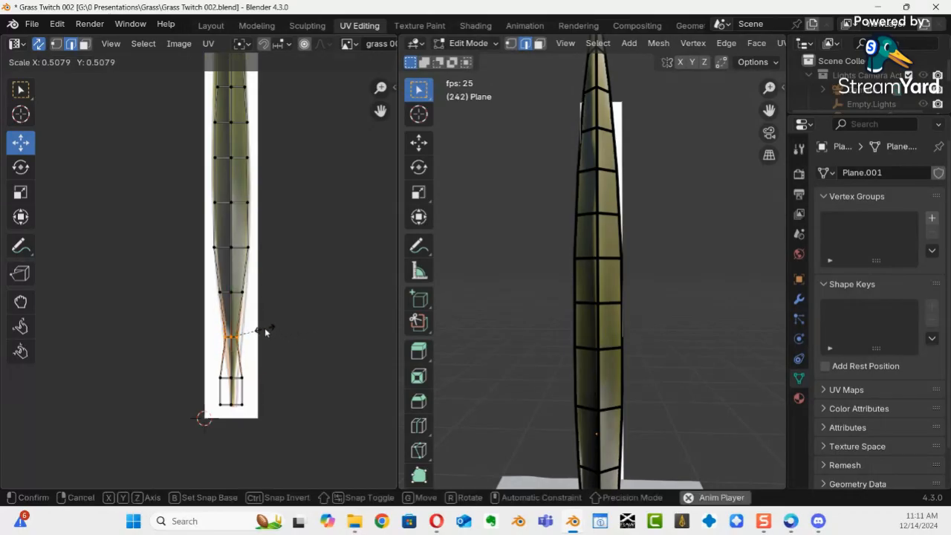
left_click(264, 327)
Step: Select the lowest UV segment and scale it narrower along X to fit inside the thin stem
left_click_drag(275, 419, 181, 365)
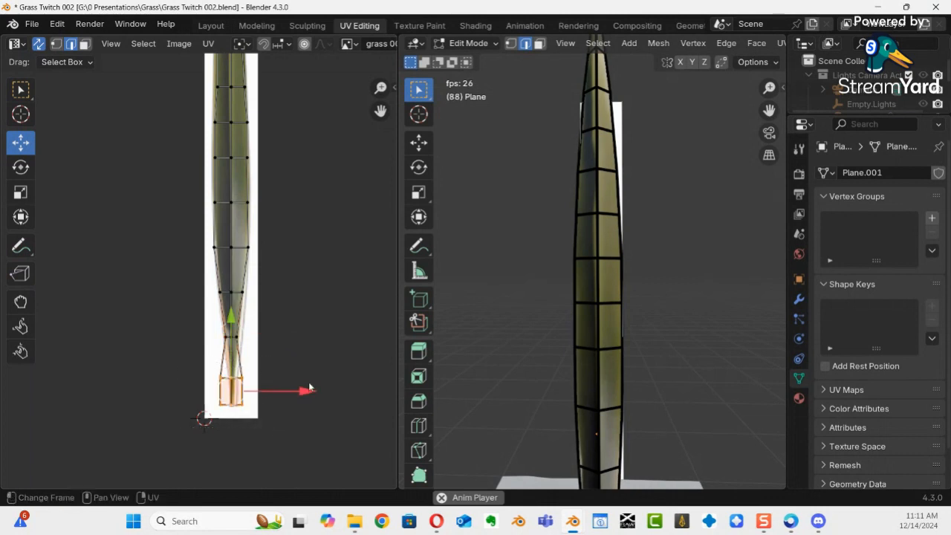
key("s")
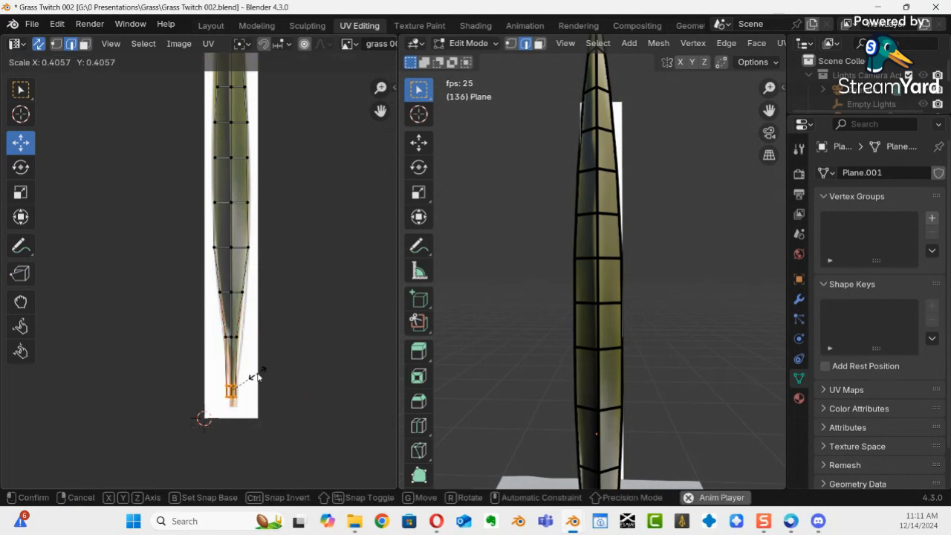
key("x")
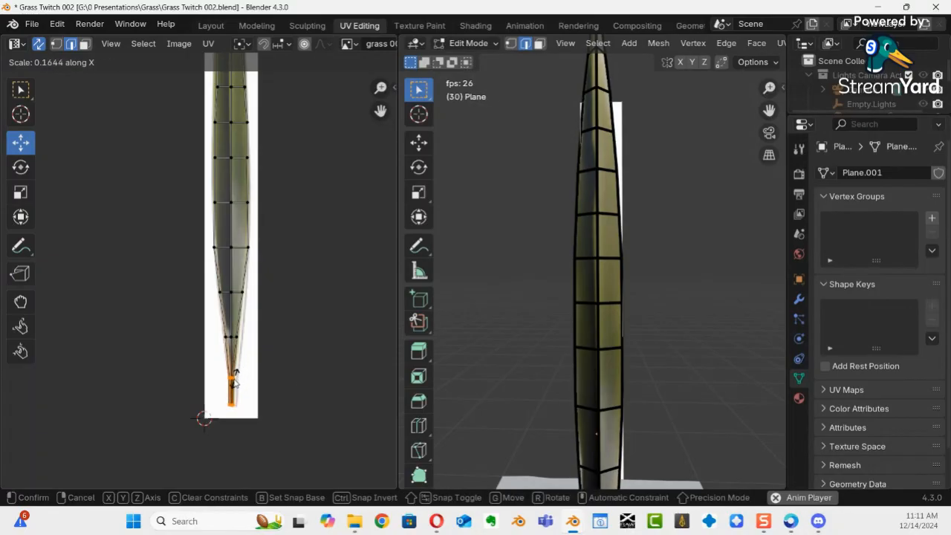
left_click(234, 377)
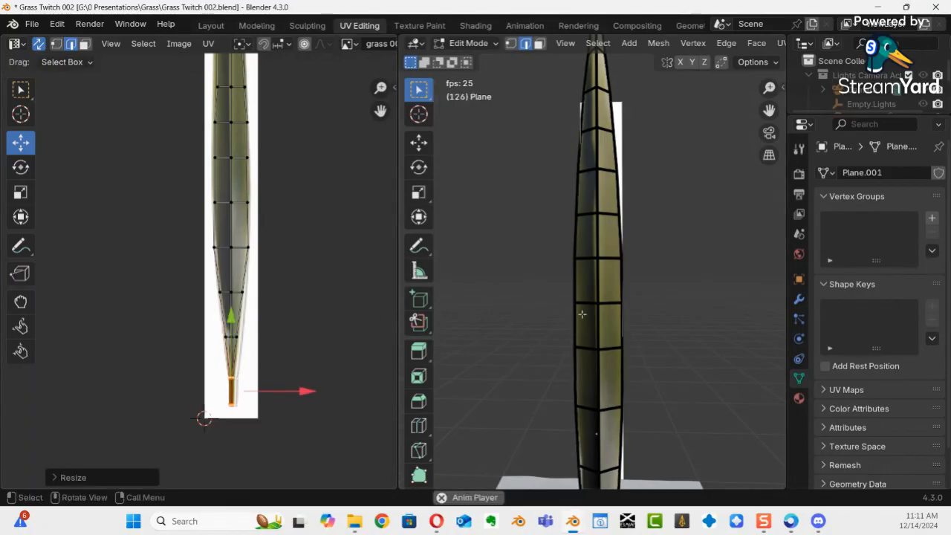
Step: Select the left outline UV edges on the lower blade and move them inward along X, inside the green leaf area
middle_click_drag(650, 289, 615, 380, "ctrl")
middle_click_drag(599, 304, 624, 327)
middle_click_drag(357, 329, 304, 187, "ctrl")
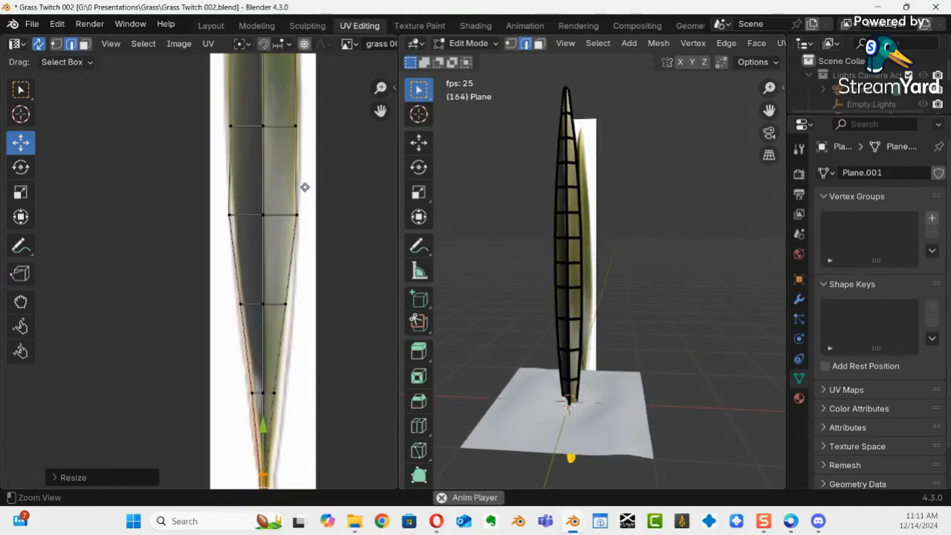
middle_click_drag(312, 305, 316, 249)
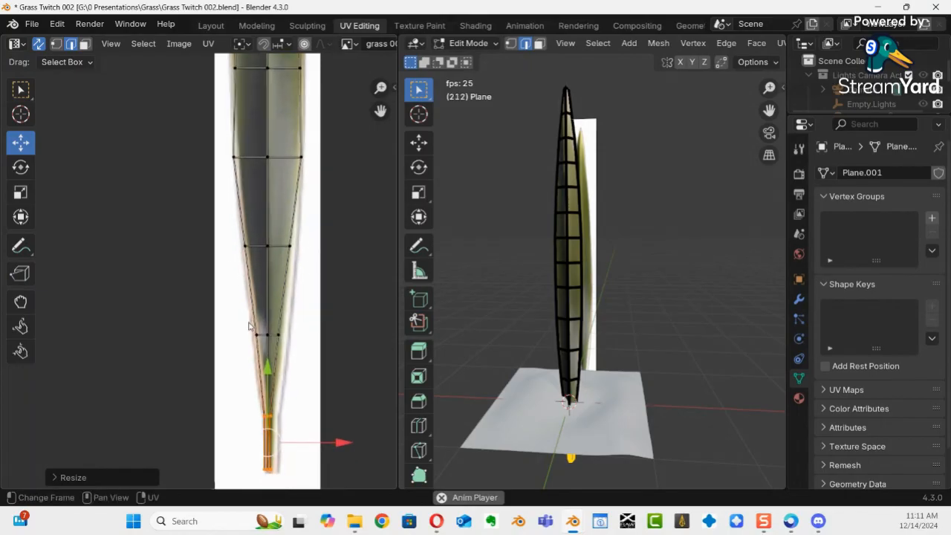
left_click(225, 188)
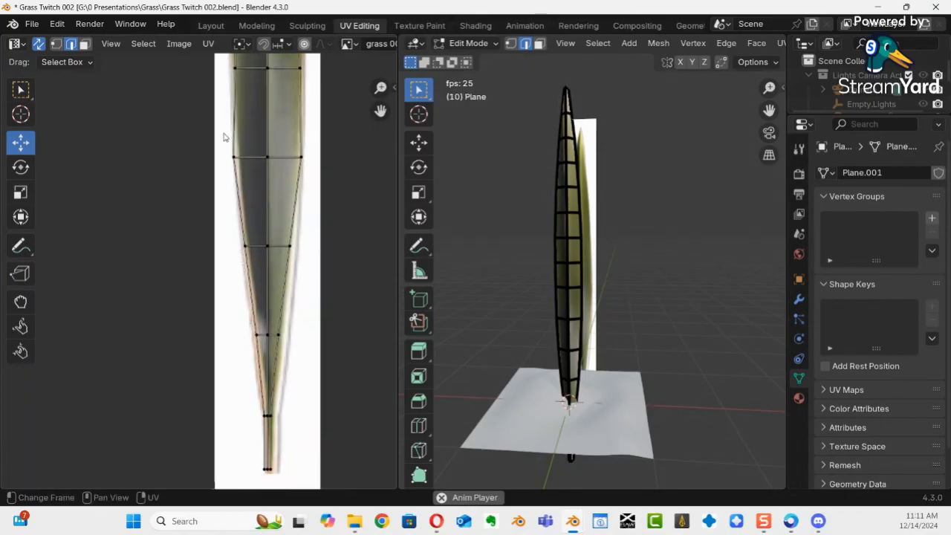
left_click_drag(215, 132, 250, 173)
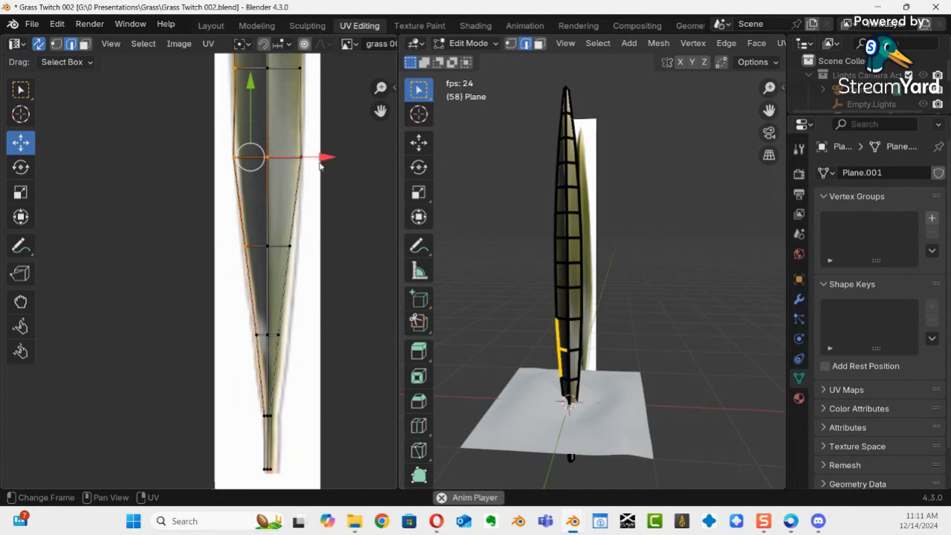
left_click_drag(327, 158, 334, 155)
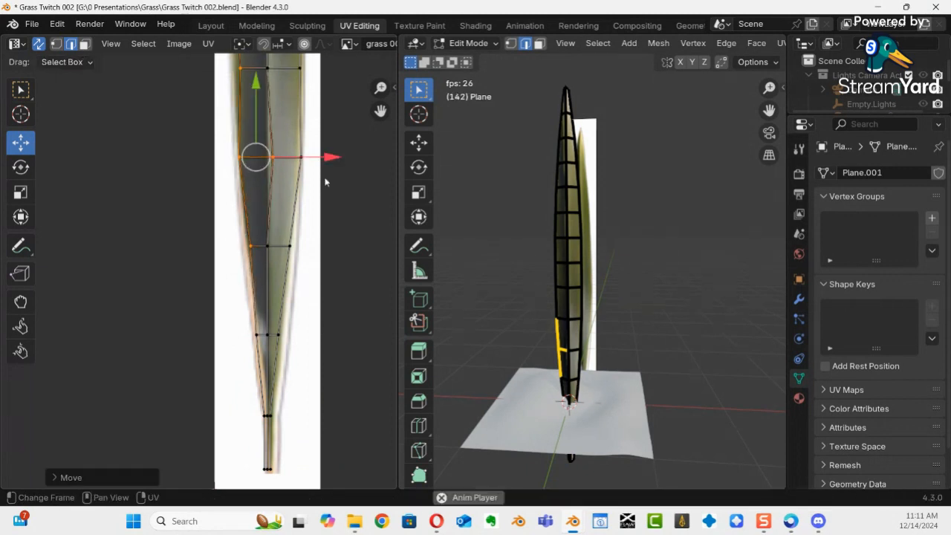
Step: Move the lower midrib UV edge about 0.0375 to the right along X to follow the leaf's crease
left_click(275, 257)
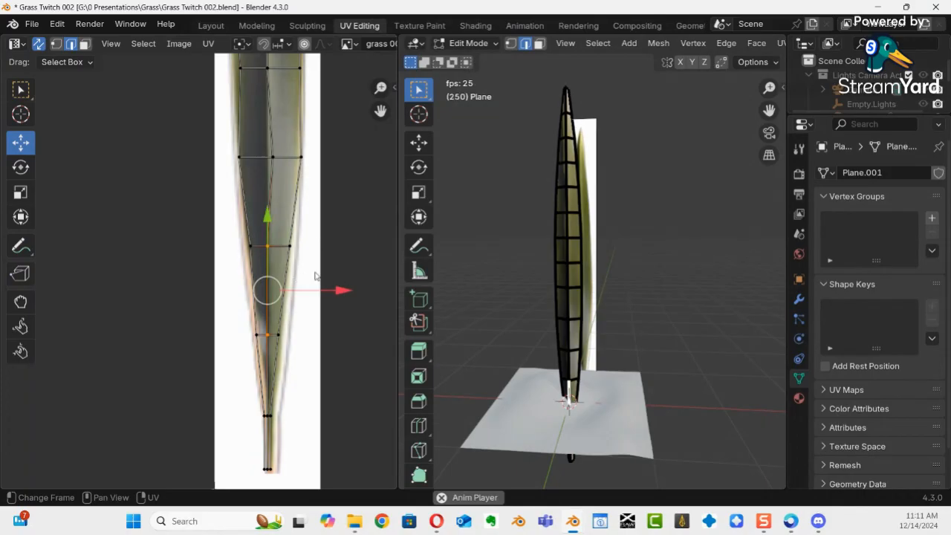
left_click_drag(336, 291, 341, 291)
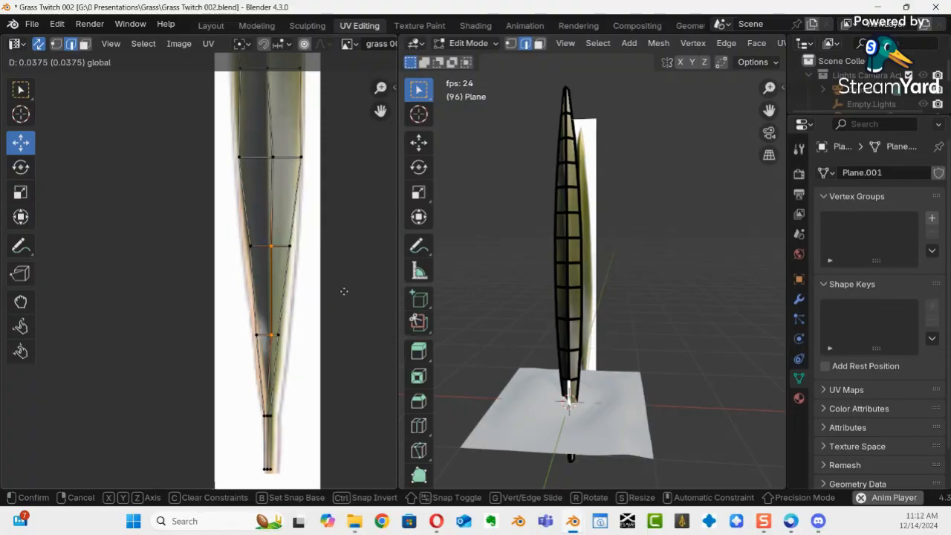
left_click_drag(344, 291, 344, 291)
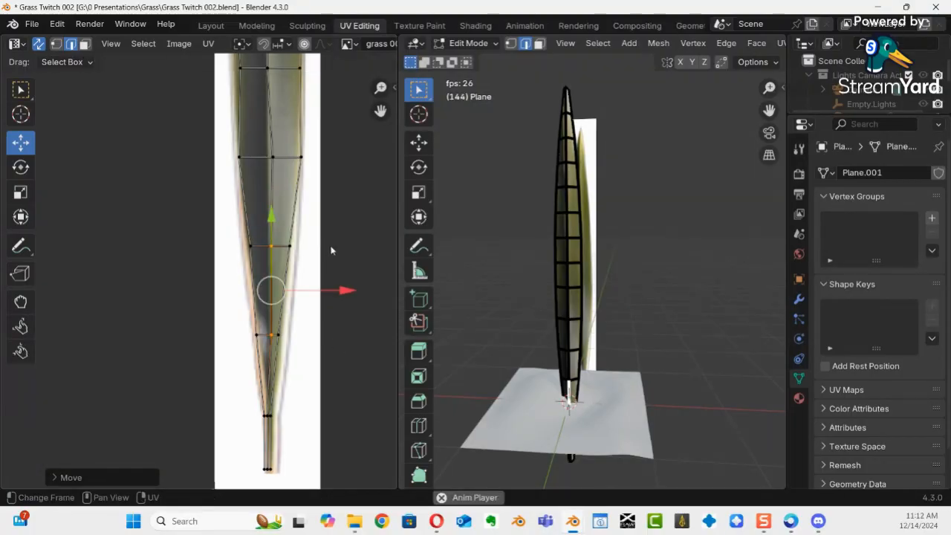
Step: Select the midrib UV edge between the third and fourth rows from the tip and move it left onto the leaf's crease
mouse_move(332, 251)
middle_mouse_down("ctrl")
mouse_move(326, 272)
mouse_move(318, 256)
middle_mouse_up("ctrl")
middle_click_drag(301, 221, 275, 212)
key("b")
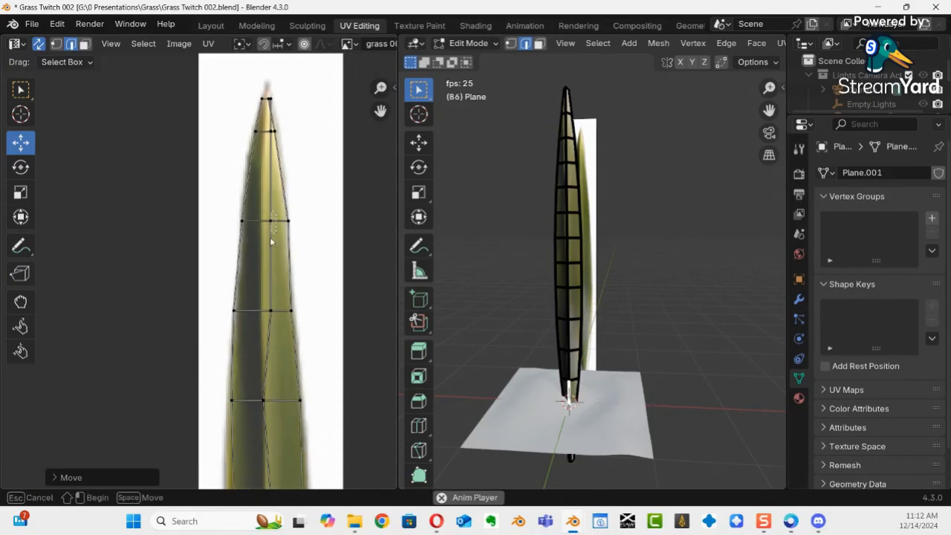
left_click_drag(267, 329, 269, 325)
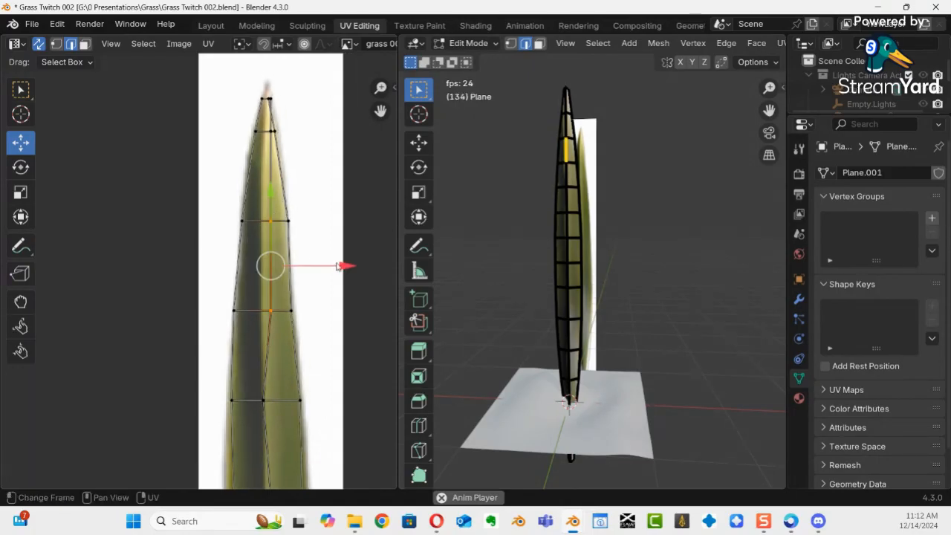
left_click_drag(338, 266, 332, 265)
scroll(312, 210, "down", 4)
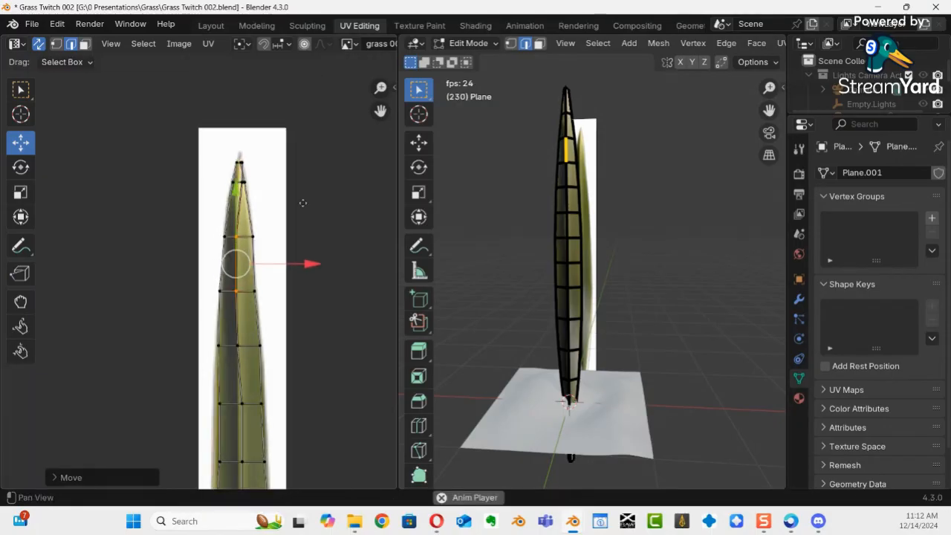
middle_click_drag(303, 203, 293, 172, "ctrl")
middle_click_drag(293, 172, 324, 189)
middle_click_drag(324, 189, 266, 148)
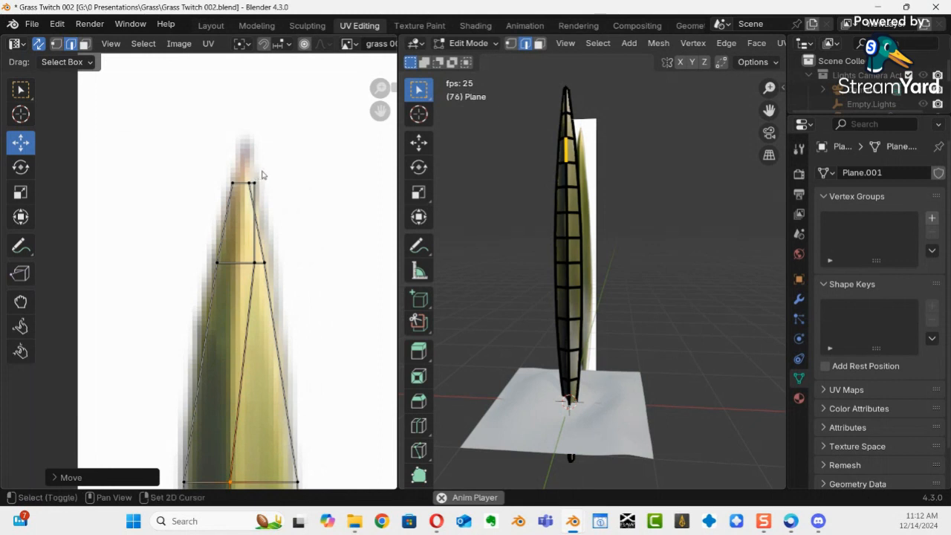
left_click(254, 182)
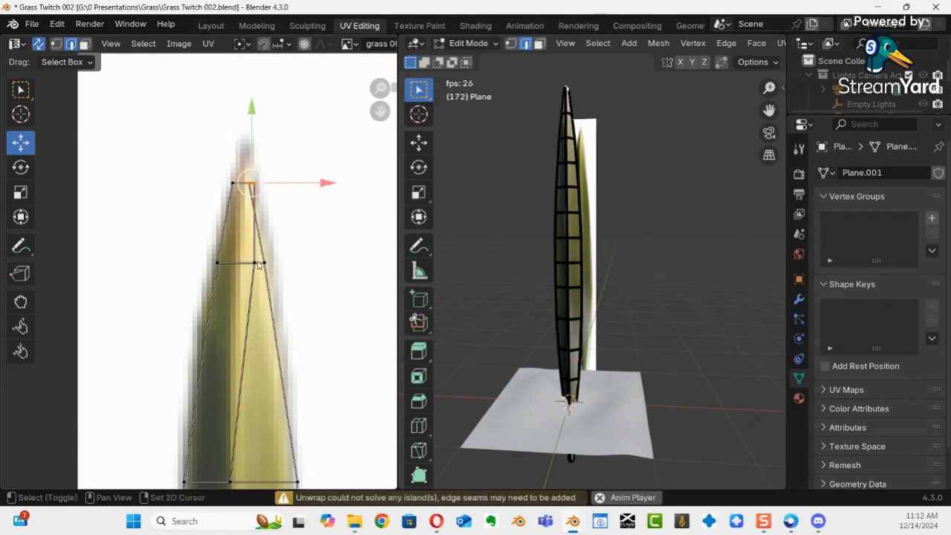
left_click(254, 266, "shift")
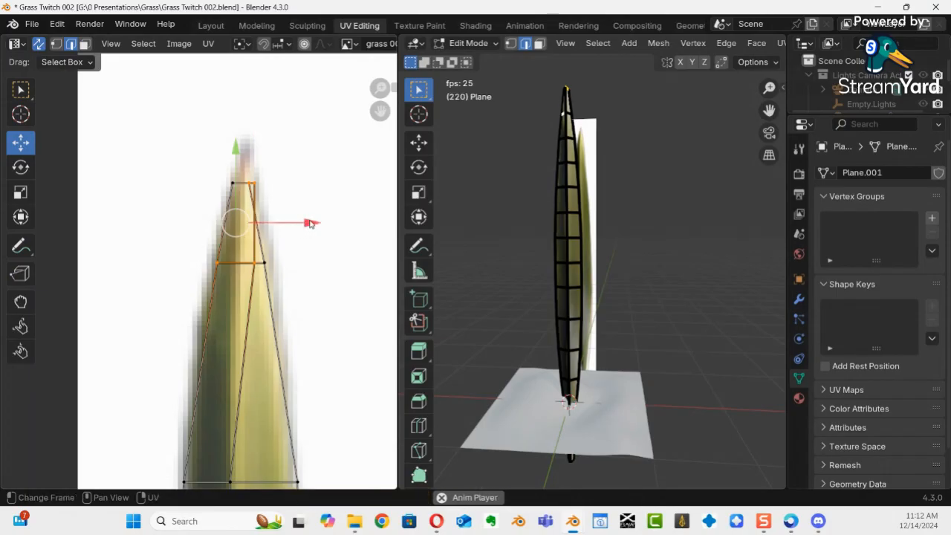
key("g")
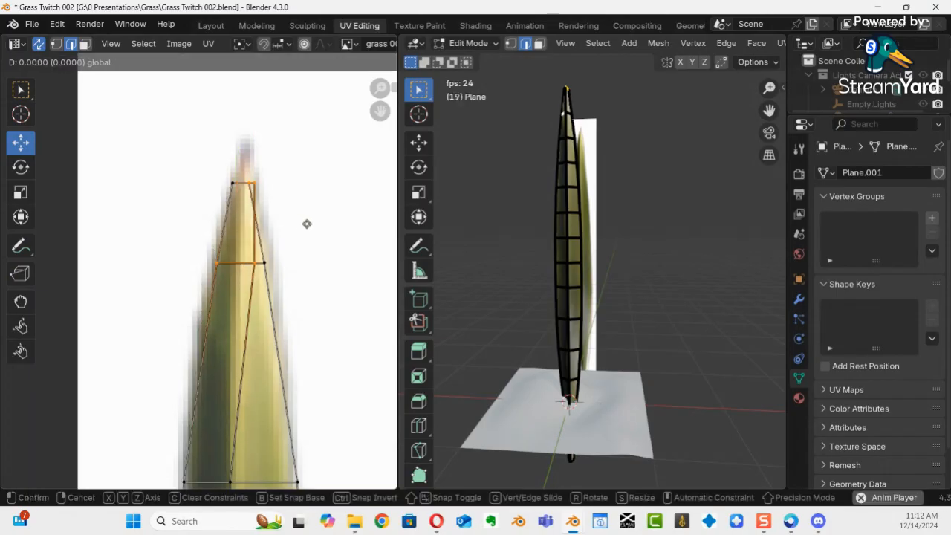
left_click(306, 224)
left_click(293, 220)
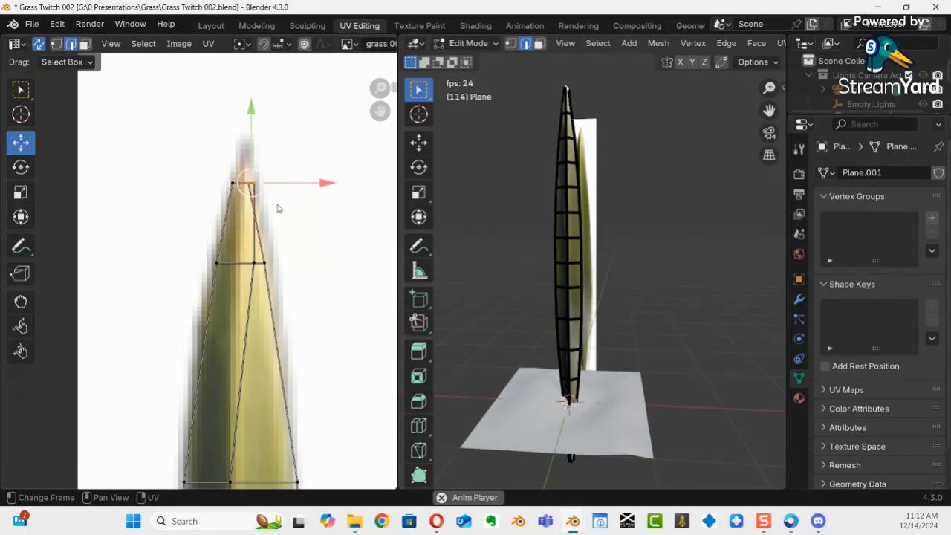
Step: Move the left half of the tip's top UV row left, and scale the tip's left outline edge narrower along X
scroll(277, 208, "up", 4)
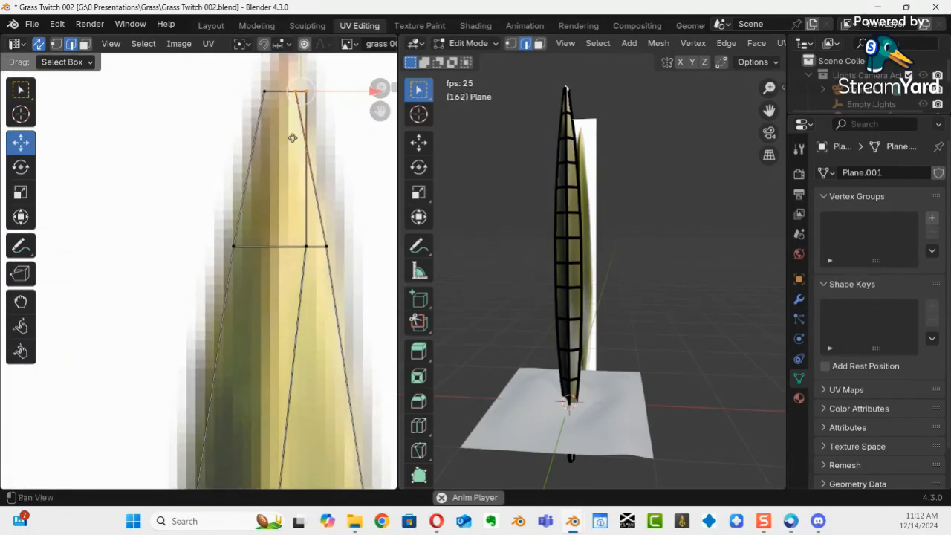
middle_click_drag(292, 138, 265, 251)
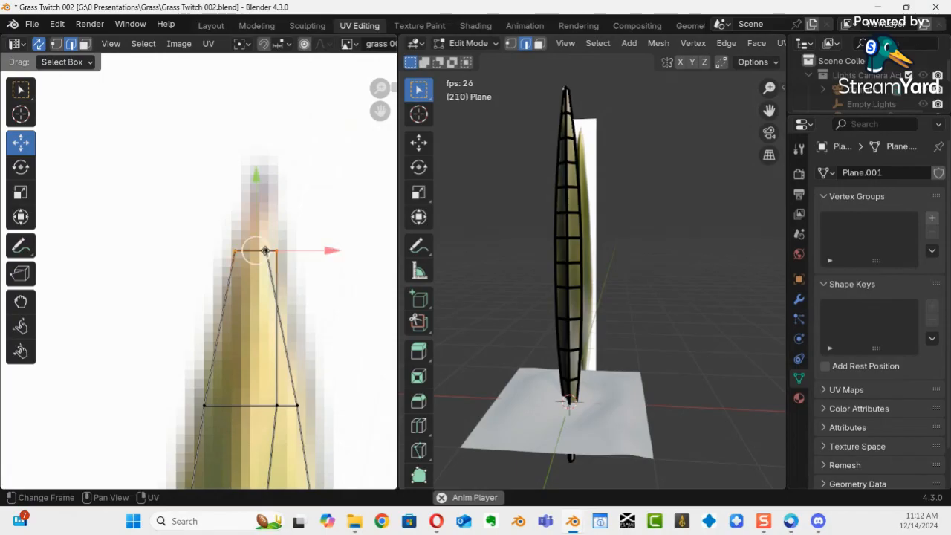
left_click_drag(334, 255, 314, 280)
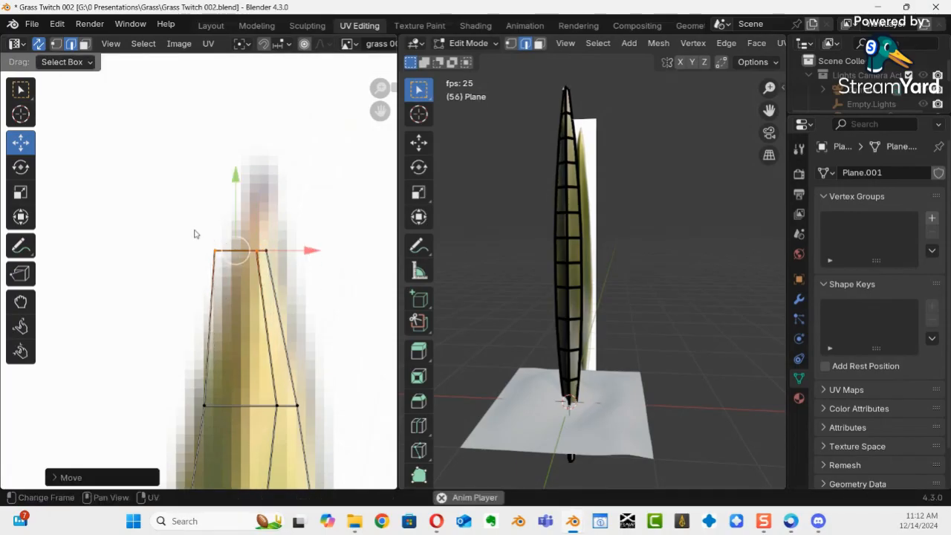
left_click_drag(194, 234, 236, 272)
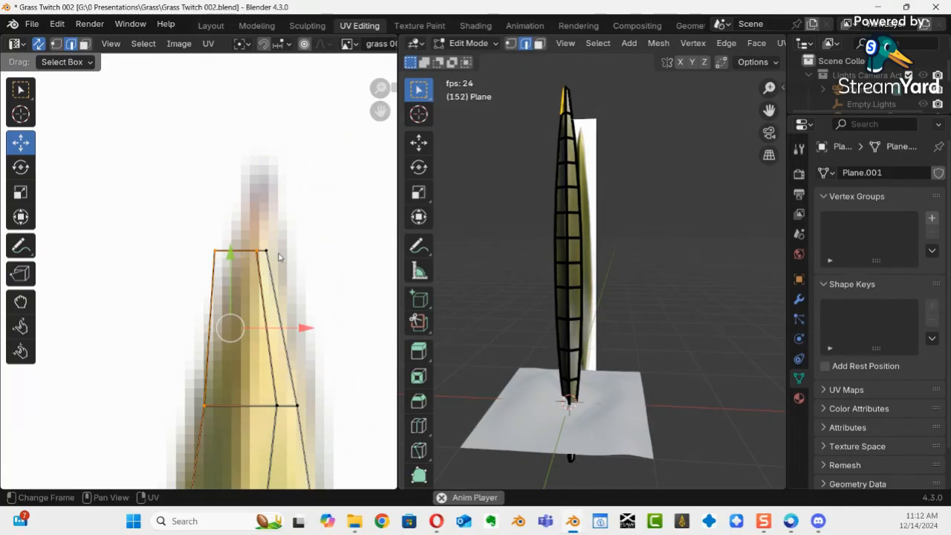
key("s")
key("x")
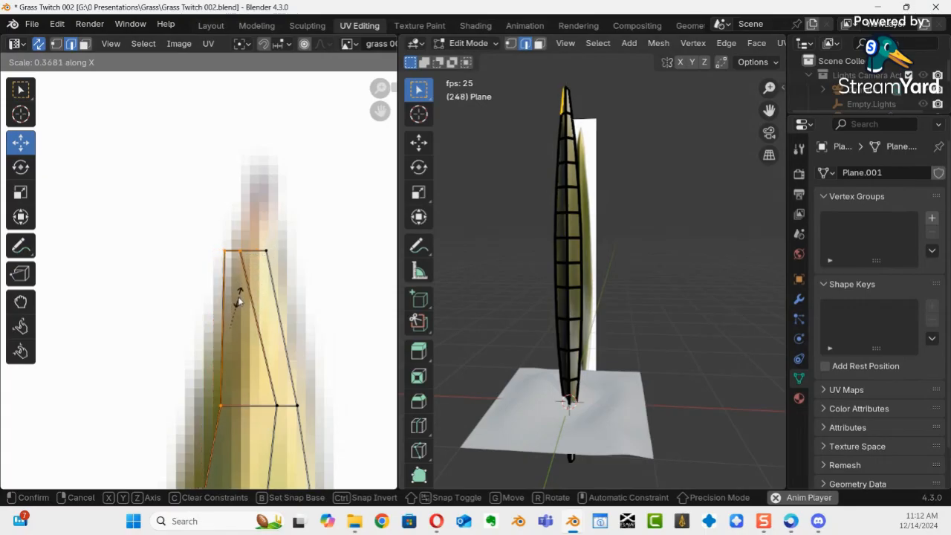
left_click(248, 275)
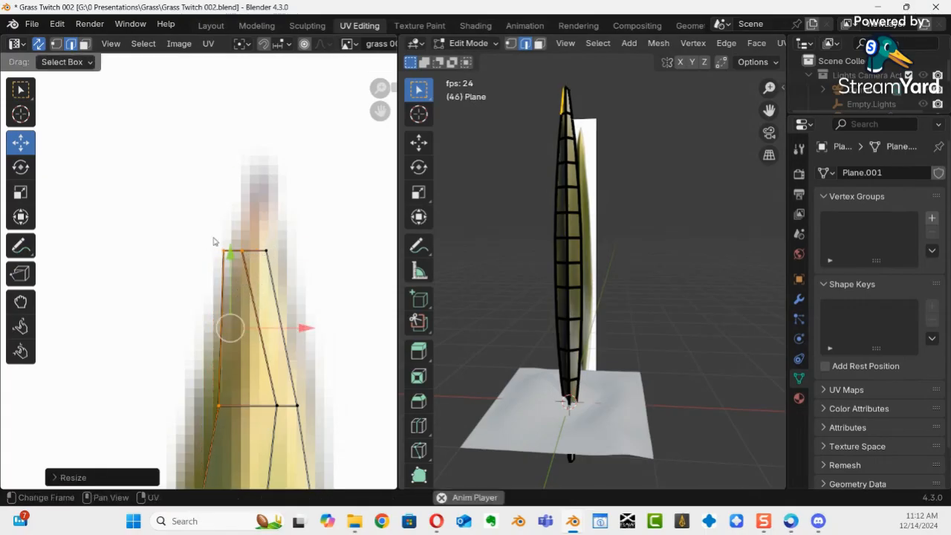
Step: Shift the whole top UV row right to centre it on the leaf tip, and move the second row's right half left
left_click(225, 245)
left_click_drag(206, 245, 332, 258)
left_click(273, 410)
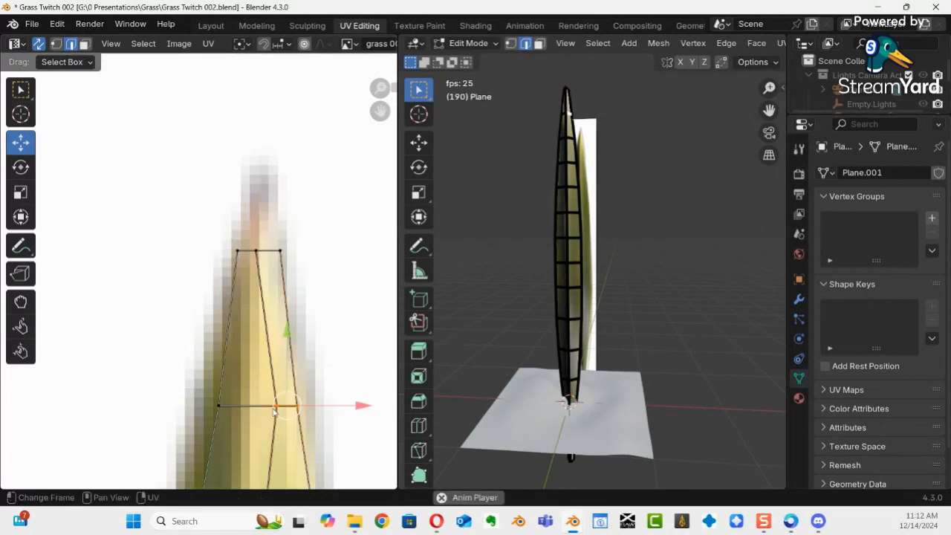
mouse_move(358, 408)
left_mouse_down()
mouse_move(339, 402)
mouse_move(345, 406)
left_mouse_up()
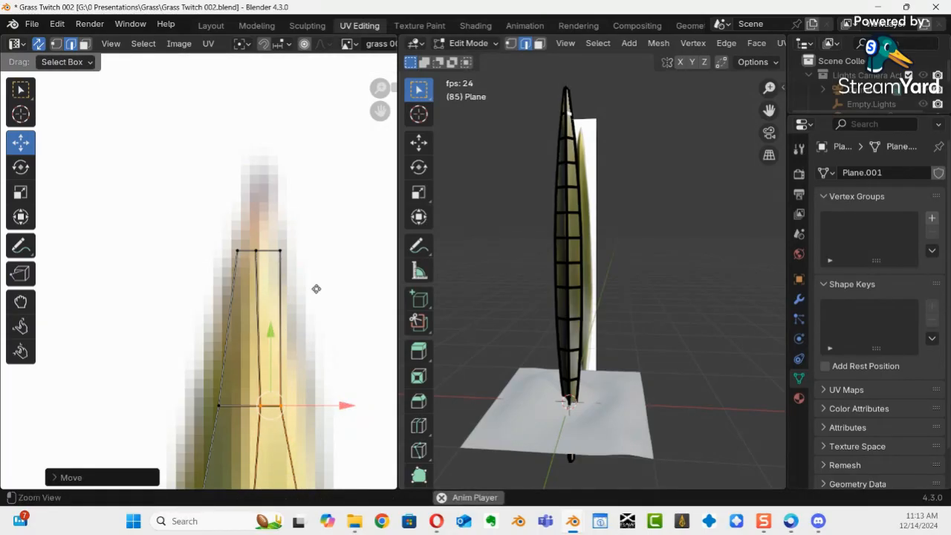
Step: Switch the blade to Object Mode and hide the Empty grass reference image in the viewport
middle_click_drag(317, 288, 260, 347, "ctrl")
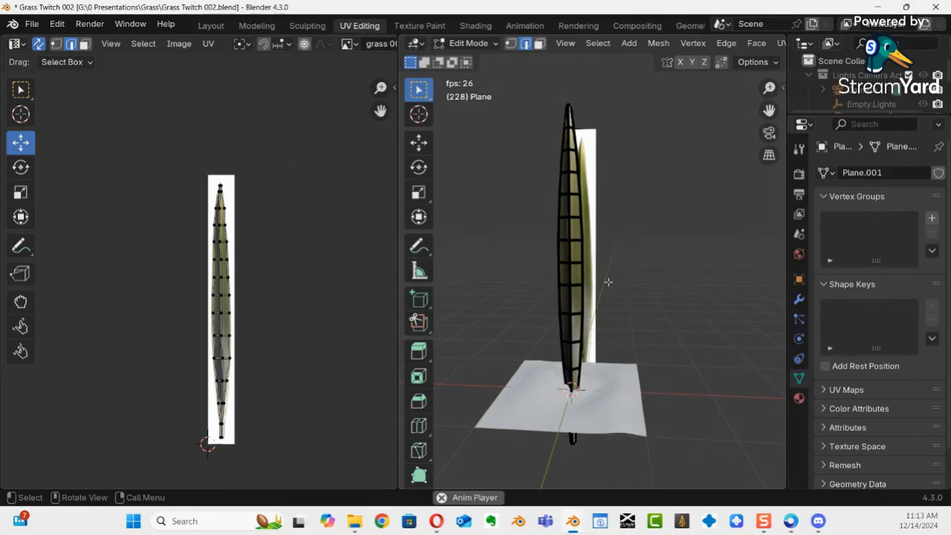
key("ctrl+Tab")
left_click(491, 283)
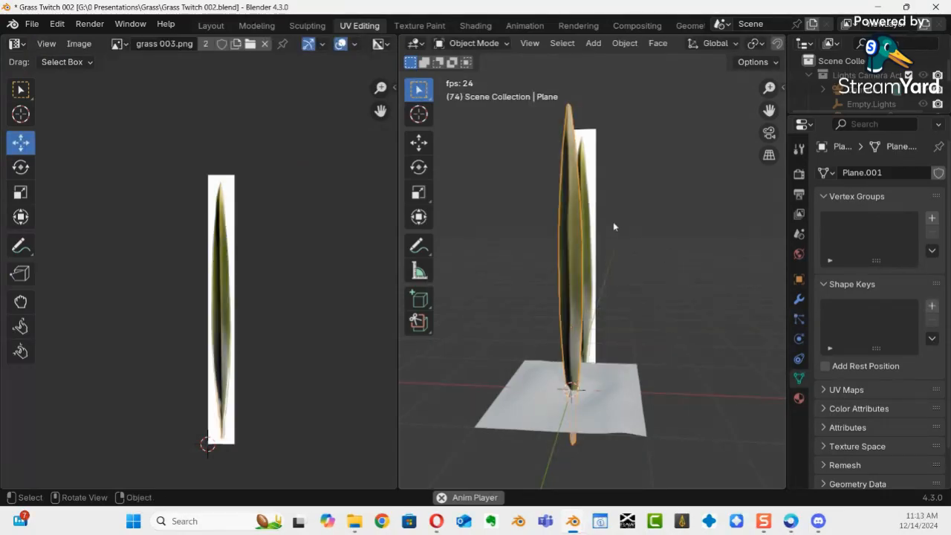
left_click(594, 192)
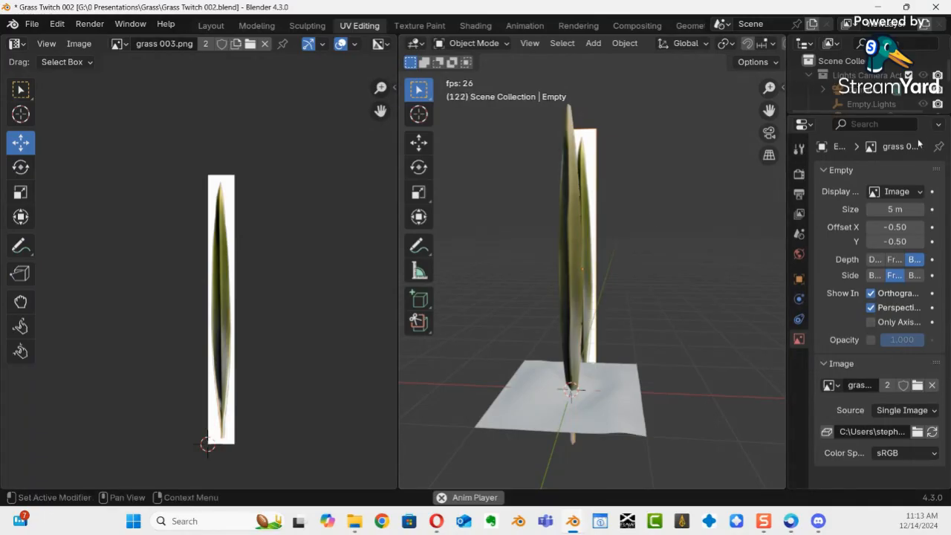
left_click_drag(914, 116, 896, 202)
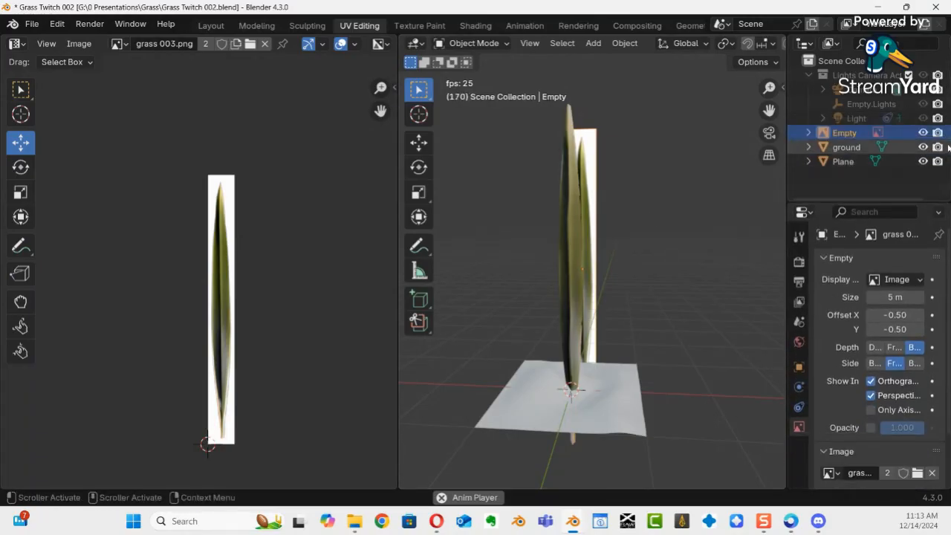
left_click(923, 132)
Step: Examine the textured grass blade up close from several angles to check its texture mapping
middle_click_drag(691, 249, 592, 271)
scroll(594, 260, "up", 4)
middle_click_drag(603, 205, 651, 342)
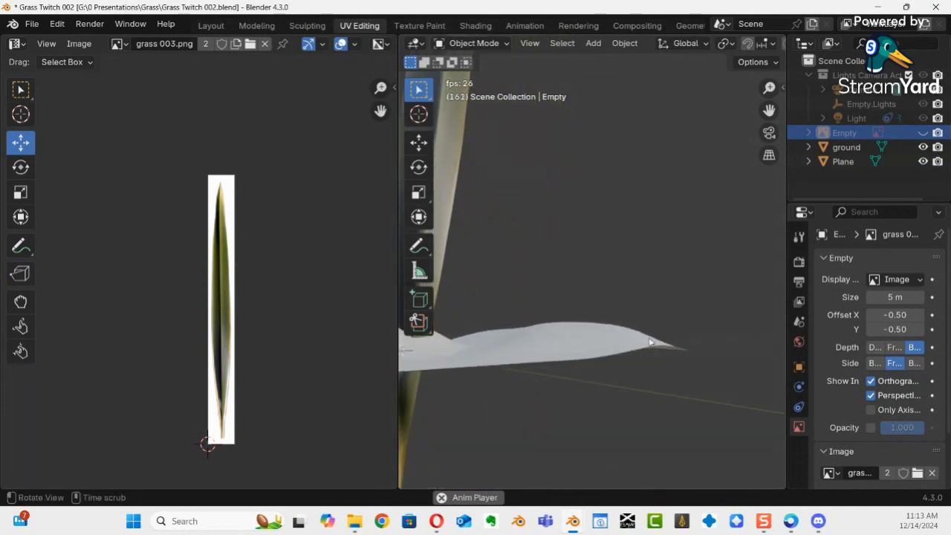
middle_click_drag(570, 371, 655, 9)
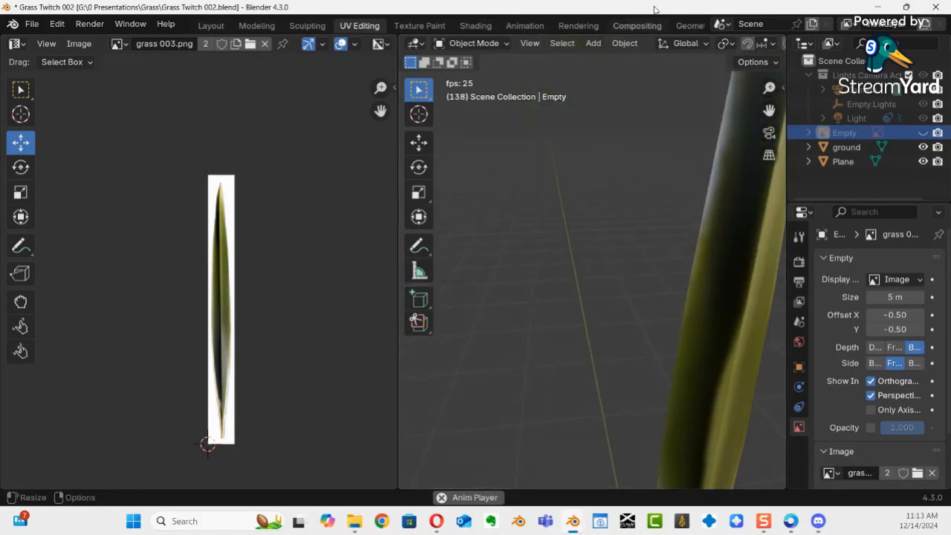
double_click(730, 4)
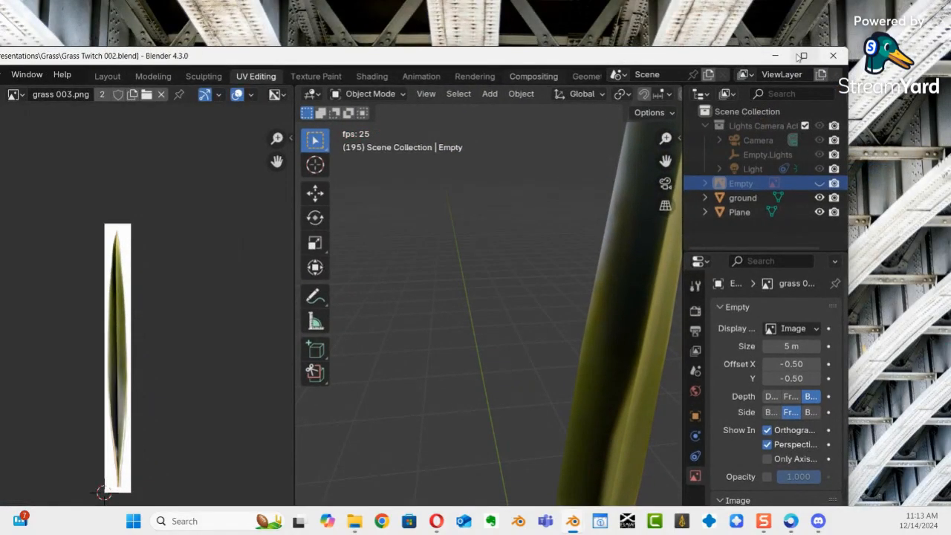
left_click(803, 55)
middle_click_drag(608, 209, 569, 253)
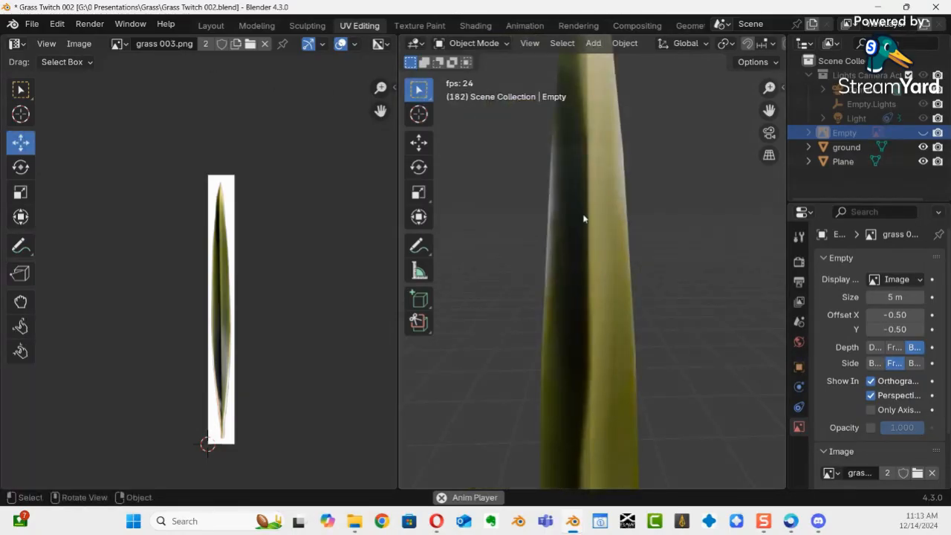
Step: Put the blade in Edit Mode and move its left UV face between the third and fourth rows from the tip inward along X
left_click(583, 219)
key("ctrl+Tab")
left_click(709, 228)
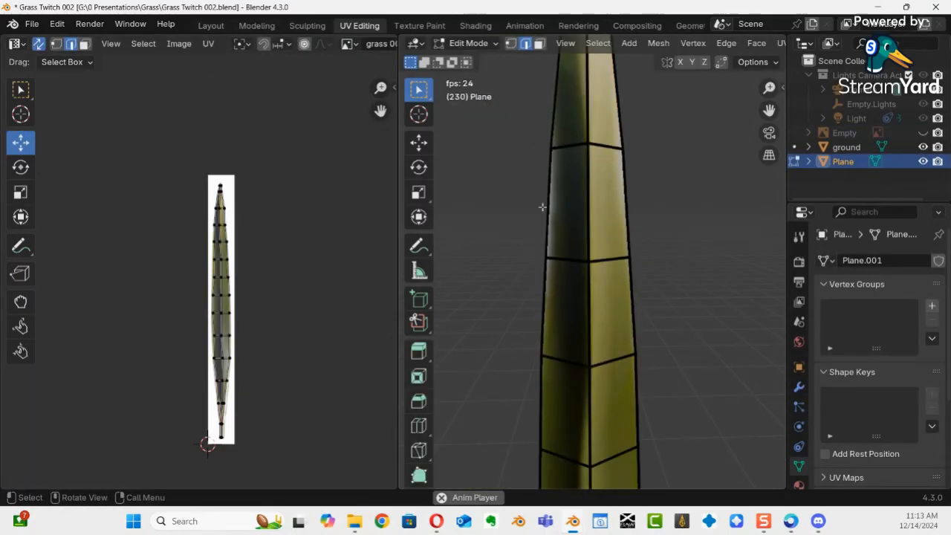
middle_click_drag(280, 207, 280, 329, "ctrl")
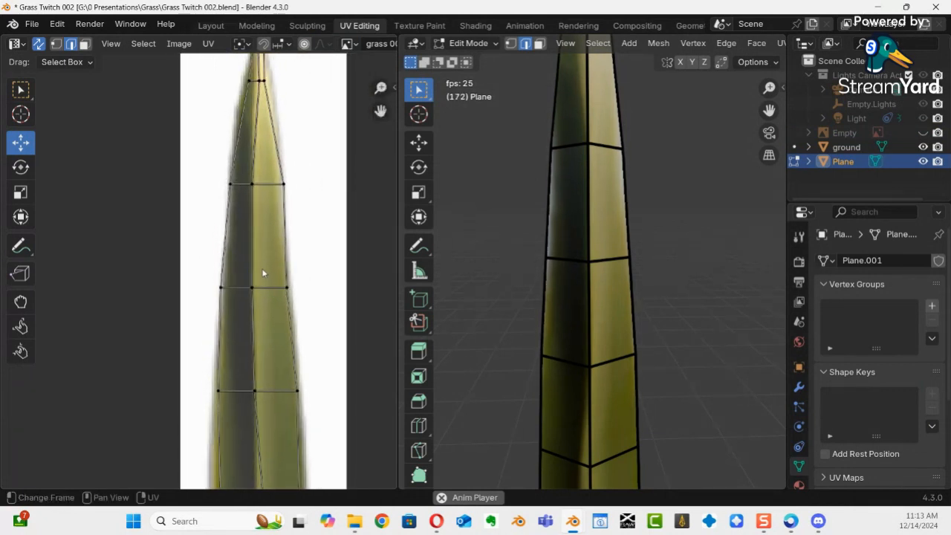
left_click_drag(207, 146, 260, 320)
left_click_drag(315, 239, 324, 237)
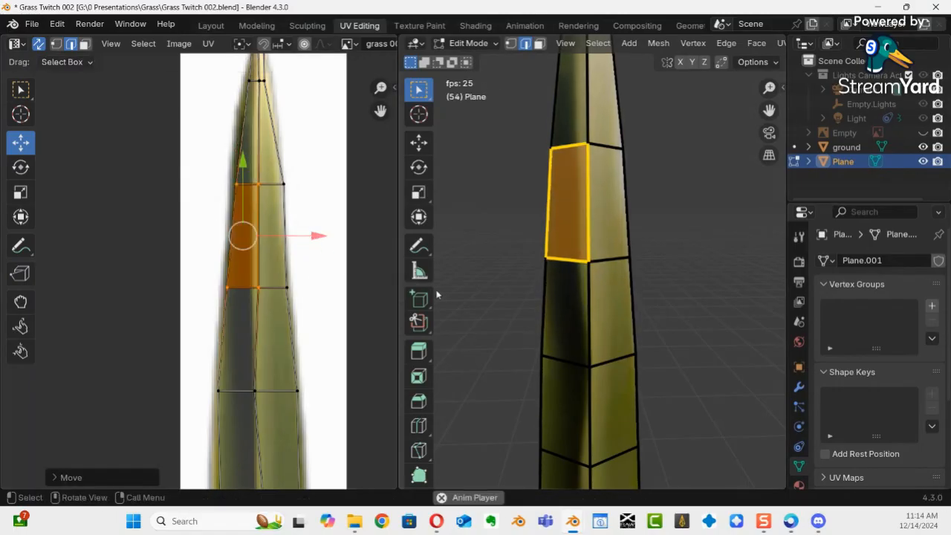
Step: Move the right half of the third UV row from the tip, with the fourth row's outer right vertex, slightly left along X
left_click(538, 276)
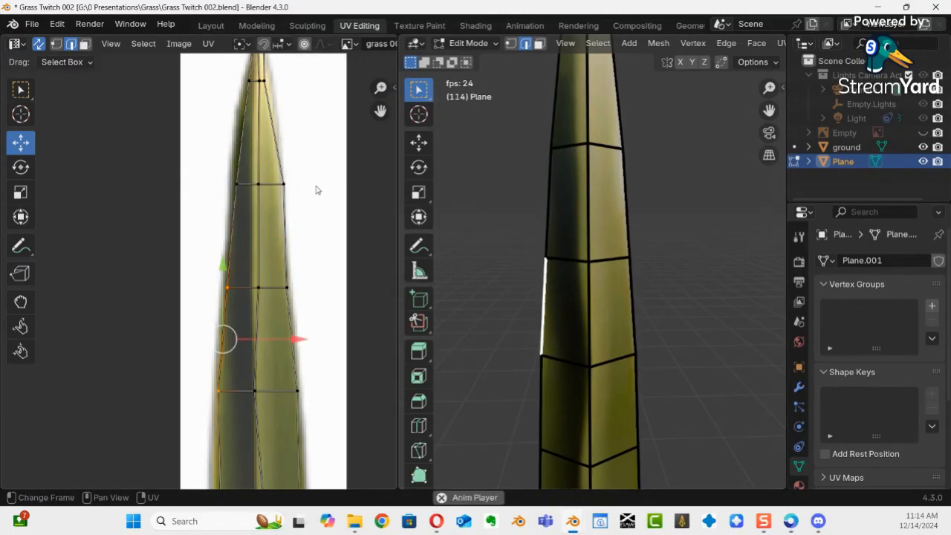
left_click_drag(309, 155, 277, 202)
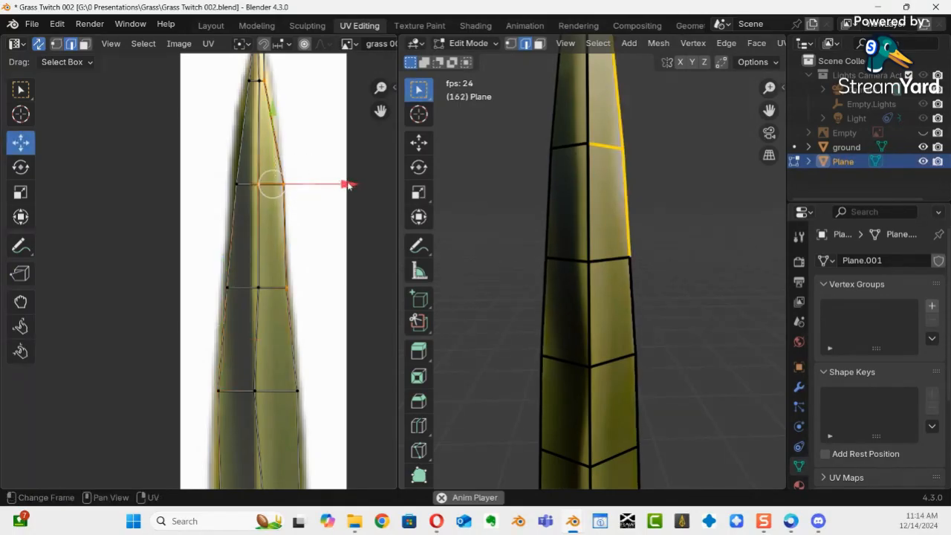
left_click_drag(348, 184, 342, 180)
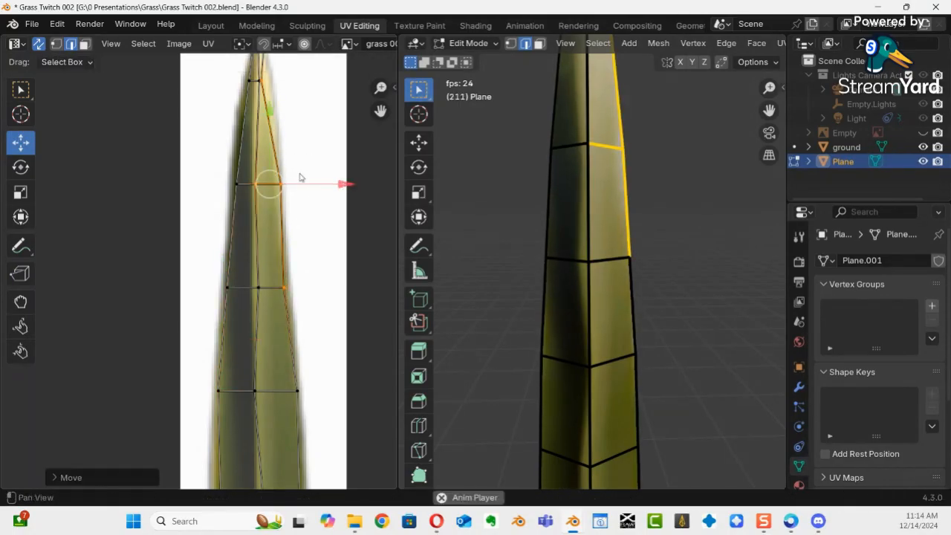
Step: Switch to the Modeling workspace and put the grass blade in Object Mode
middle_click_drag(303, 156, 314, 242)
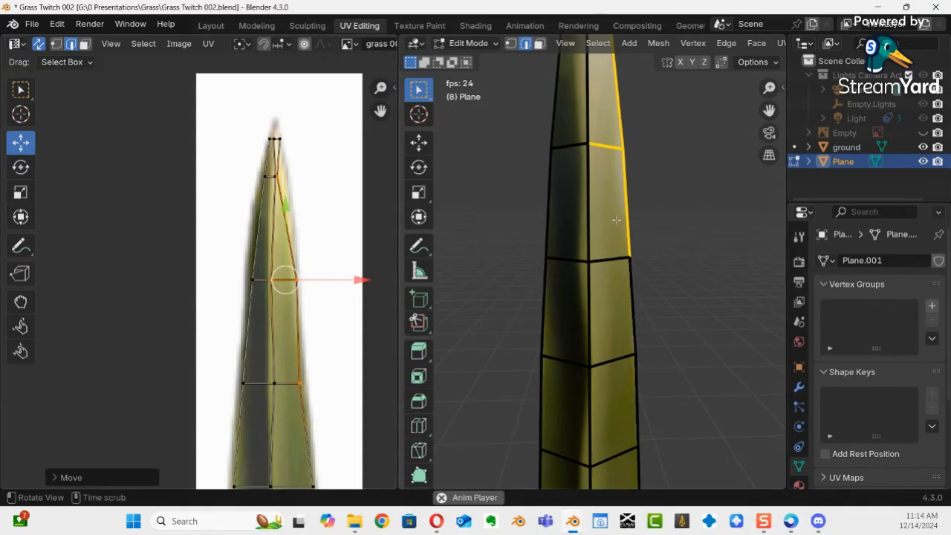
scroll(626, 356, "down", 4)
middle_click_drag(626, 356, 588, 273, "ctrl")
middle_click_drag(587, 312, 602, 156)
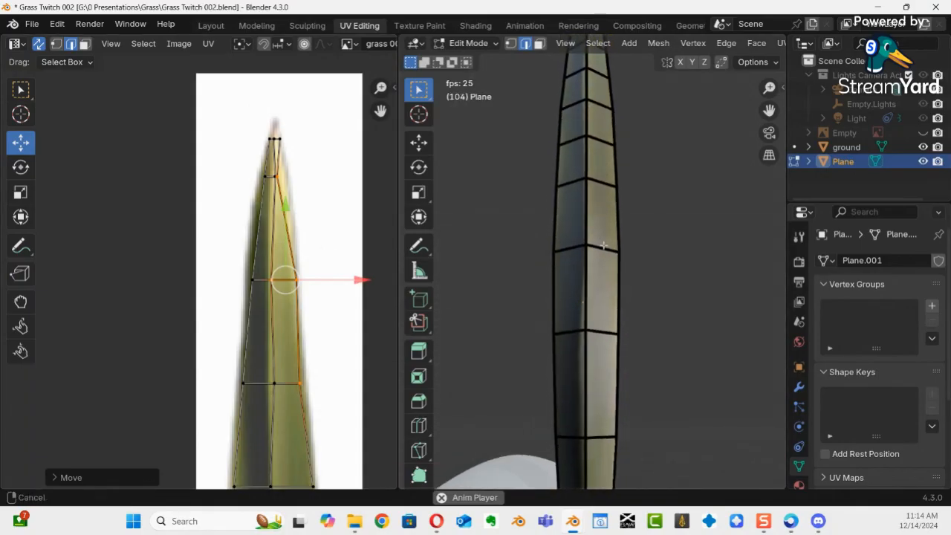
middle_click_drag(602, 248, 672, 338)
scroll(475, 284, "down", 4)
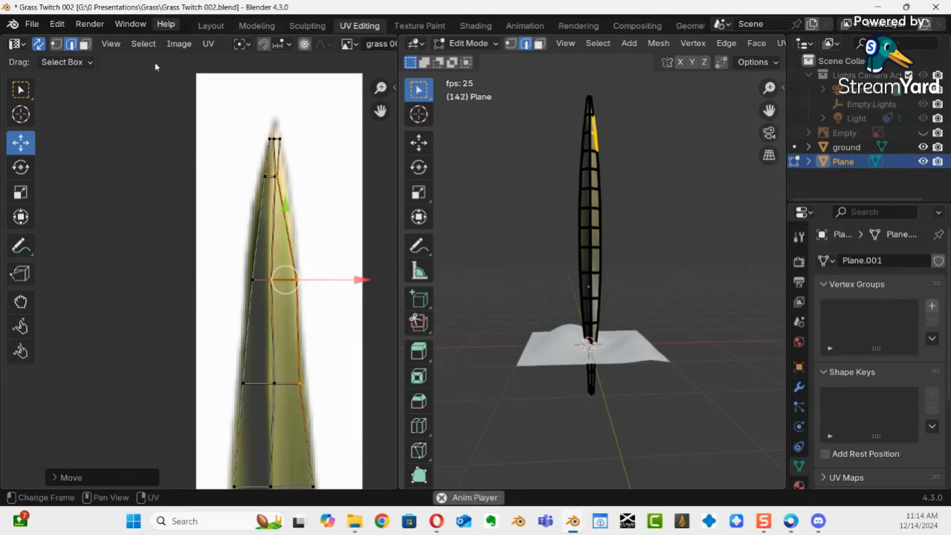
left_click(254, 27)
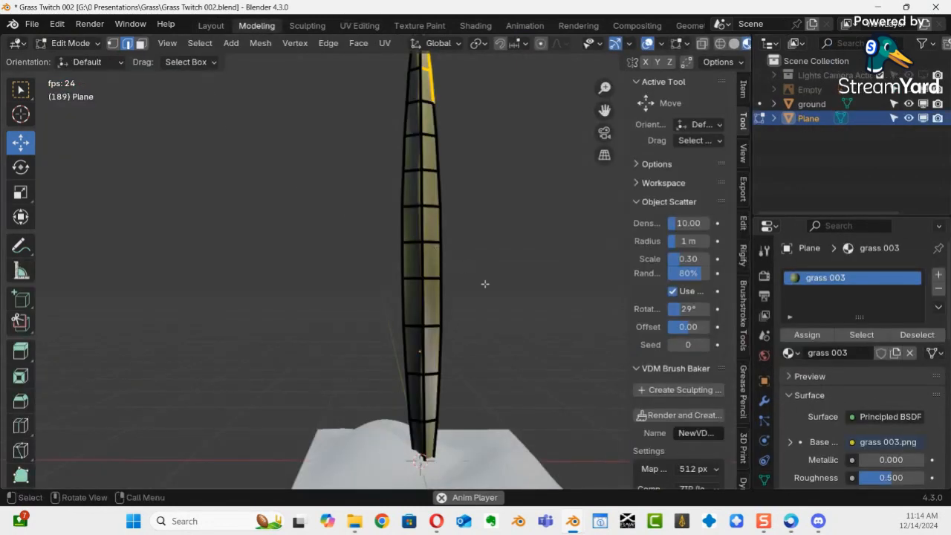
middle_click_drag(489, 286, 420, 305, "ctrl")
middle_click_drag(408, 264, 405, 244, "shift")
key("ctrl+Tab")
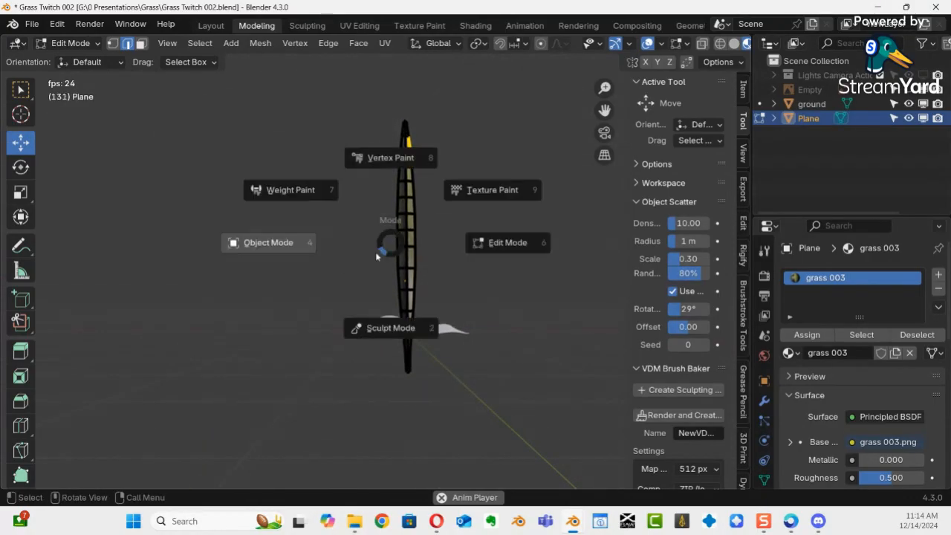
left_click(275, 245)
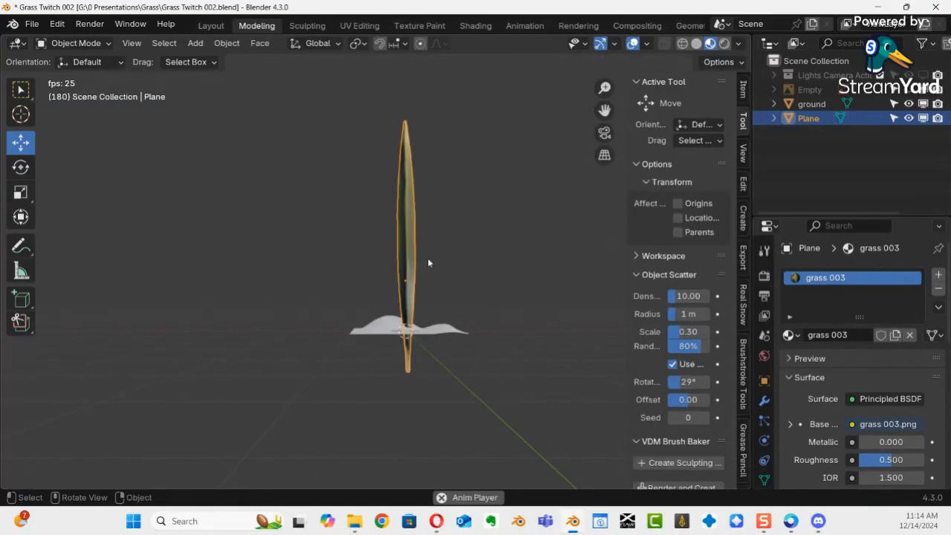
Step: Duplicate the blade, place the copy about 0.63 m along X and 0.17 m up, and put it in Edit Mode
key("shift+d")
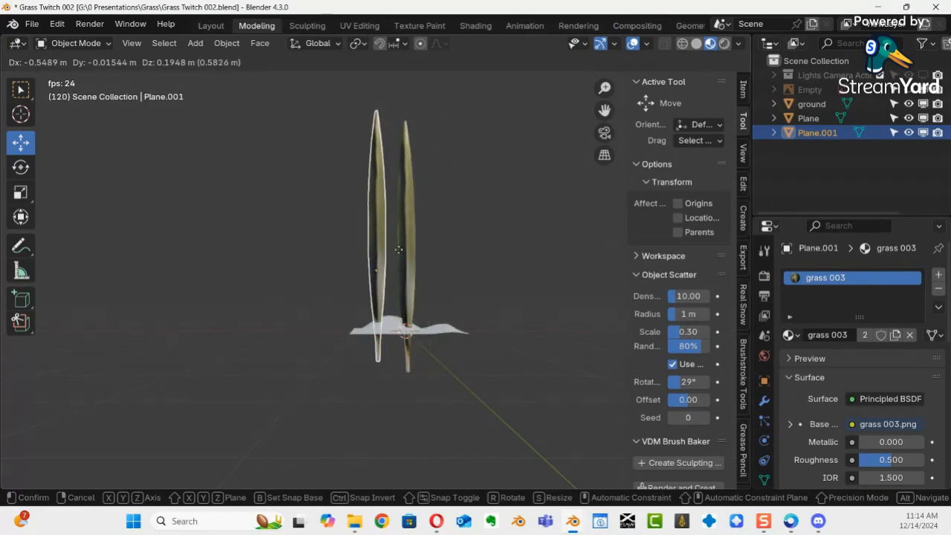
left_click(461, 252)
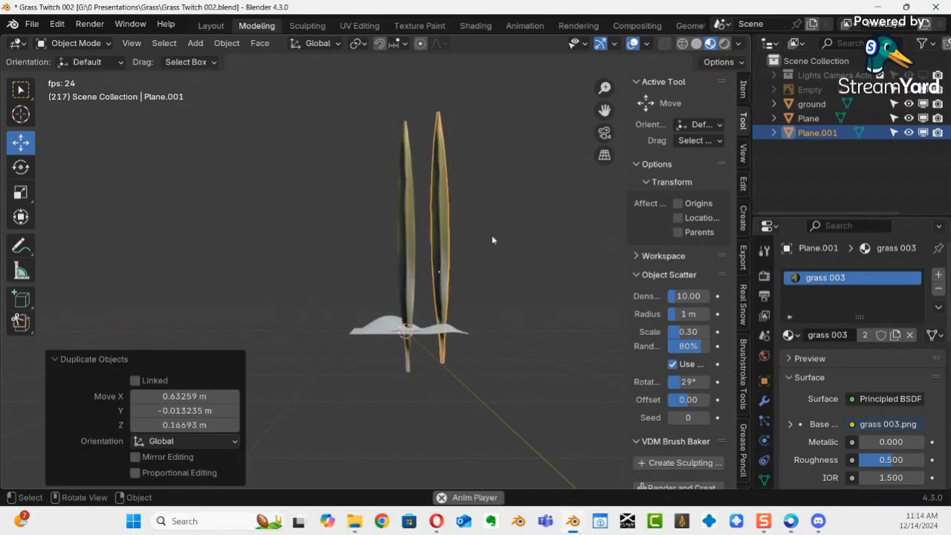
key("ctrl+Tab")
left_click(550, 243)
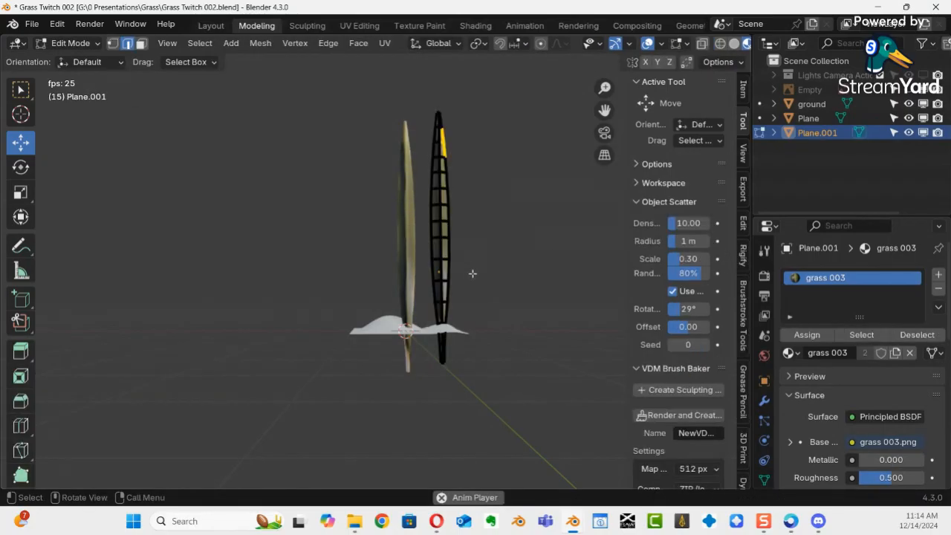
Step: Bend the copy in front view by moving its middle edge row about 0.41 m X and 0.15 m Z with smooth proportional editing, size about 2.36
middle_click_drag(459, 248, 378, 248)
scroll(408, 181, "up", 3)
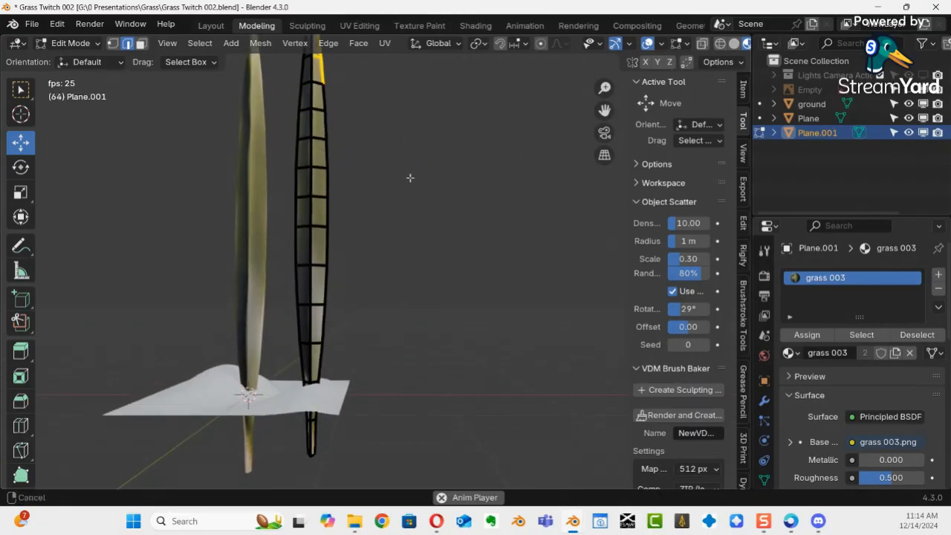
middle_click_drag(407, 199, 407, 261)
left_click_drag(447, 264, 322, 246)
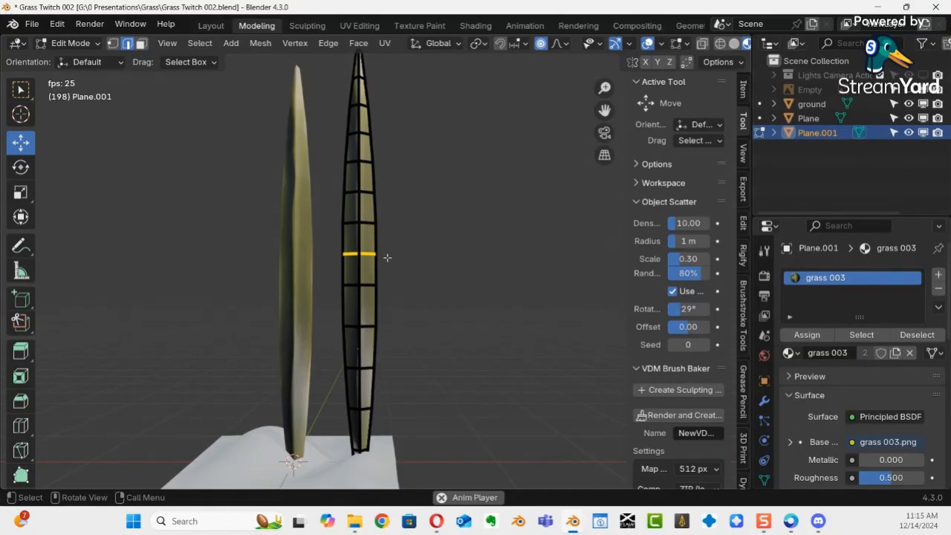
key("KP_1")
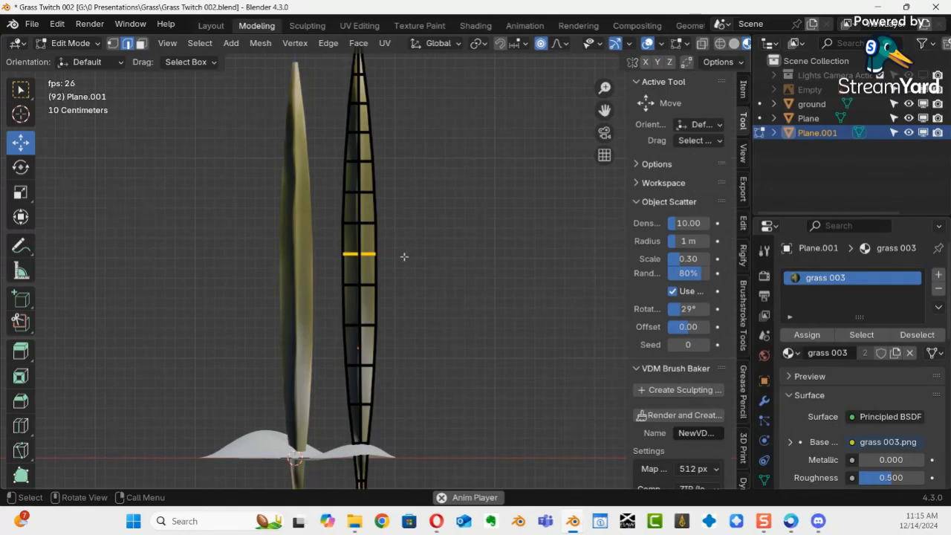
key("g")
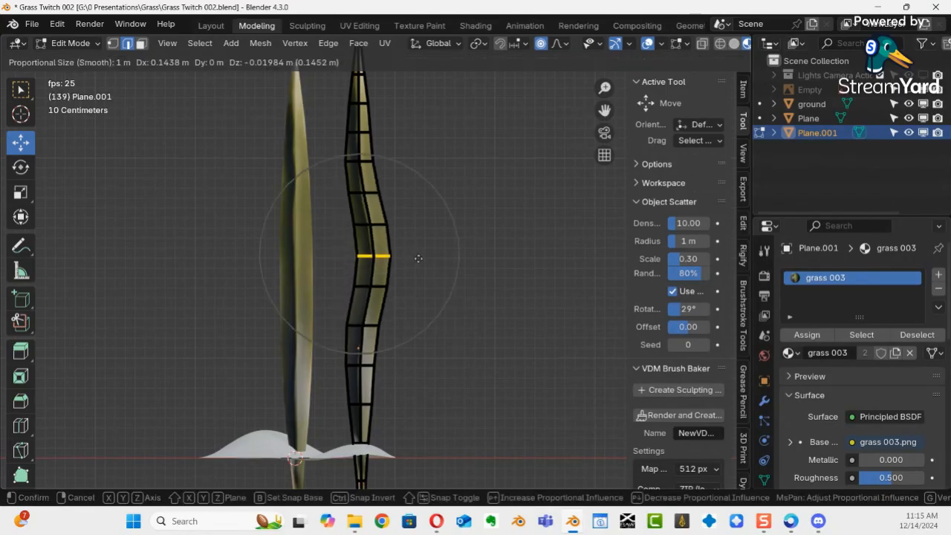
scroll(420, 257, "down", 4)
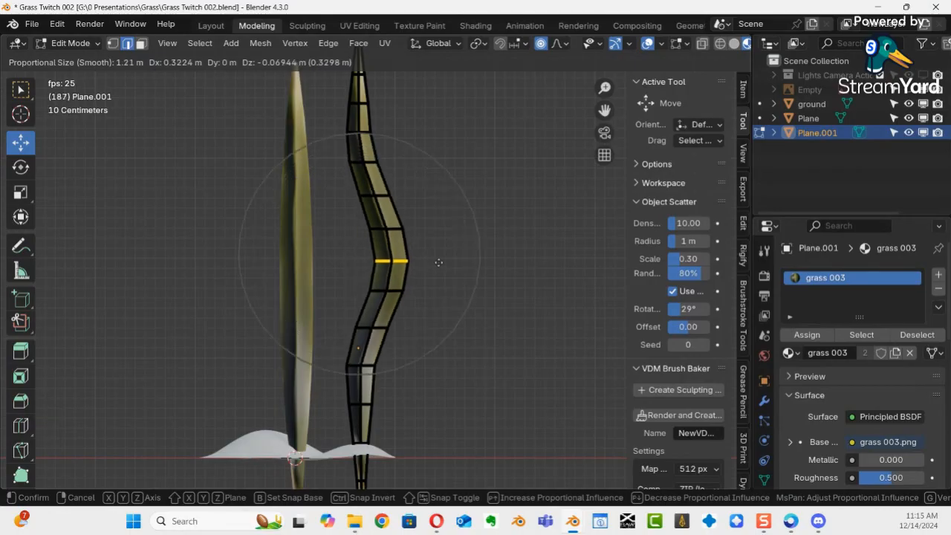
scroll(448, 249, "down", 4)
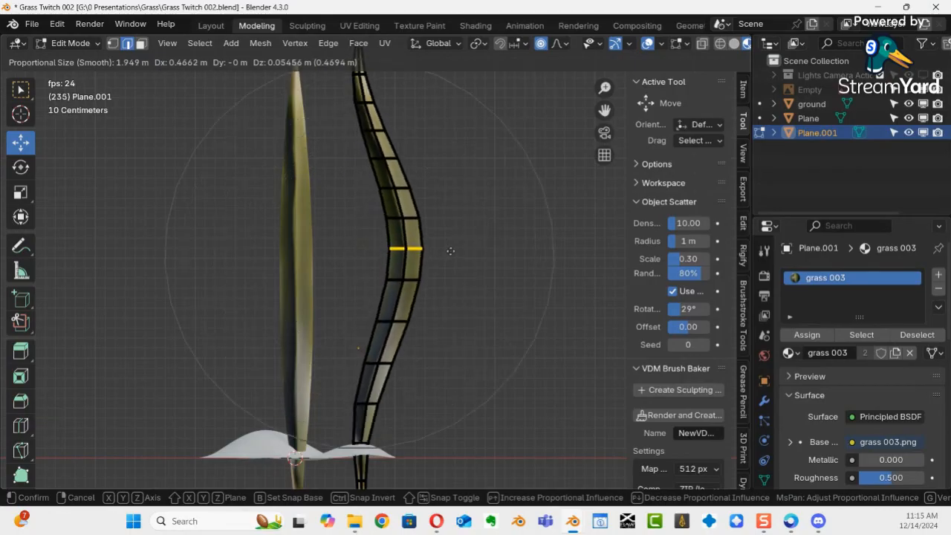
scroll(444, 241, "down", 1)
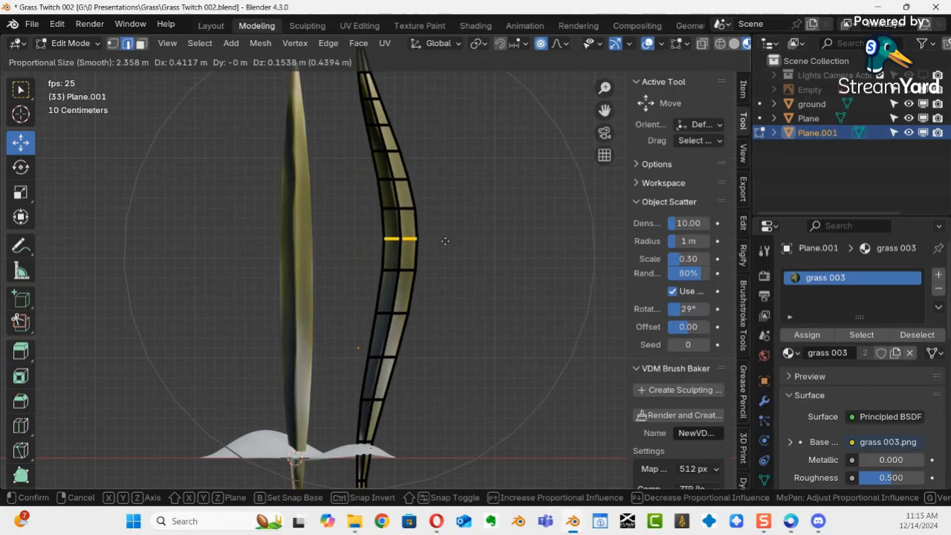
left_click(445, 242)
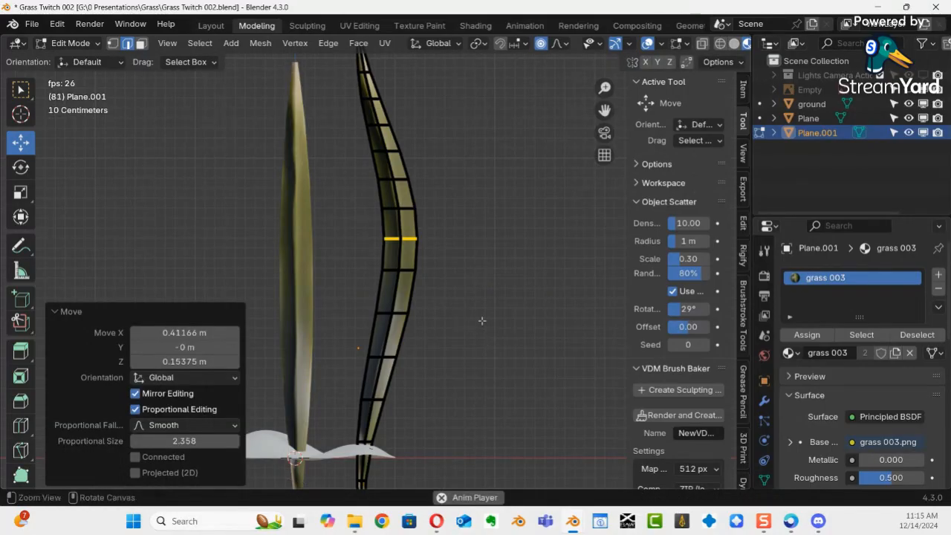
Step: Return the bent blade to Object Mode and stop the animation playback
scroll(482, 320, "down", 5)
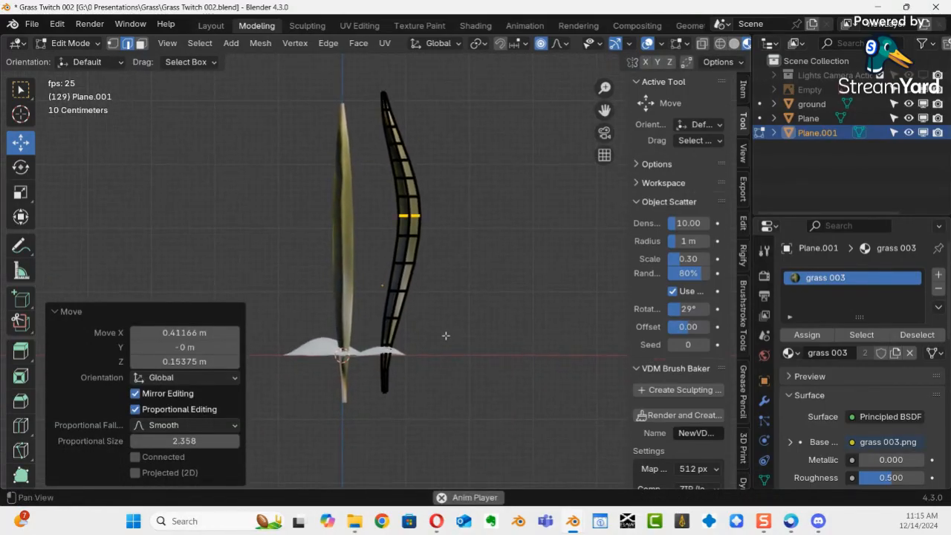
mouse_move(445, 335)
middle_mouse_down("shift")
mouse_move(482, 309)
mouse_move(439, 323)
middle_mouse_up("shift")
key("ctrl+Tab")
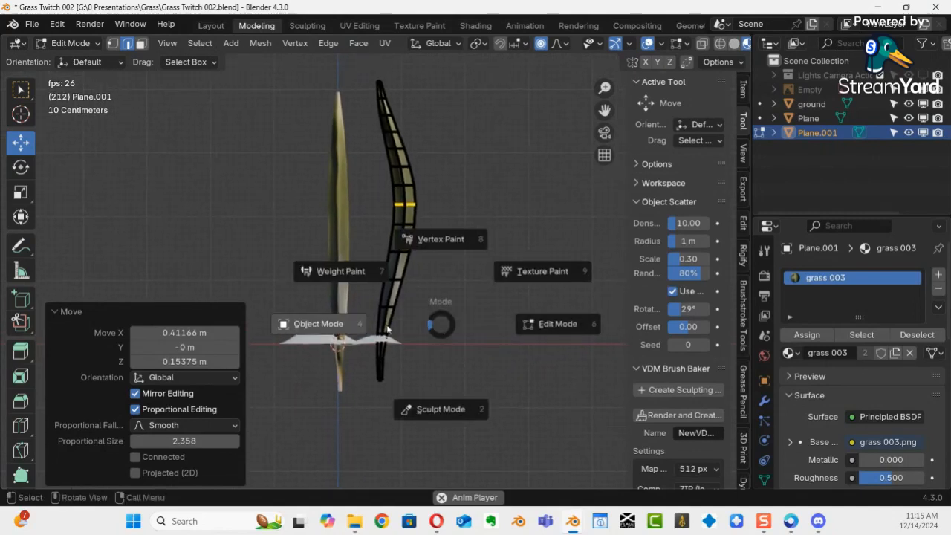
left_click(339, 327)
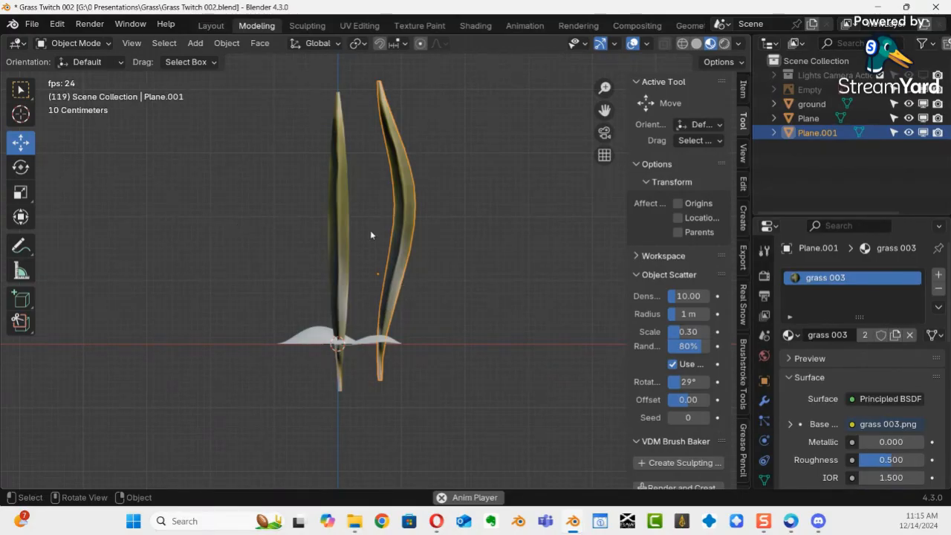
key("space")
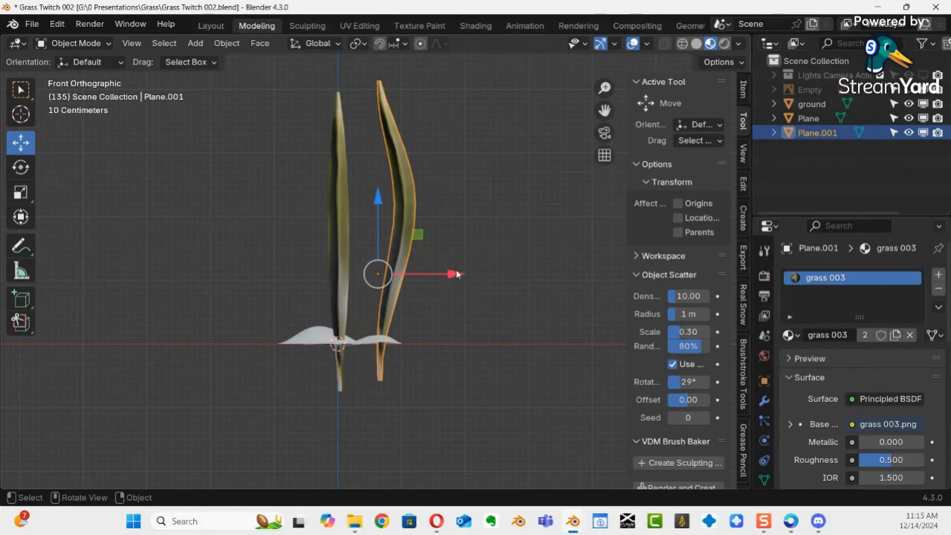
Step: Move the bent blade along negative X by about 0.73 m and another 0.25 m so it crosses the straight blade
left_click_drag(456, 274, 409, 267)
key("shift+d")
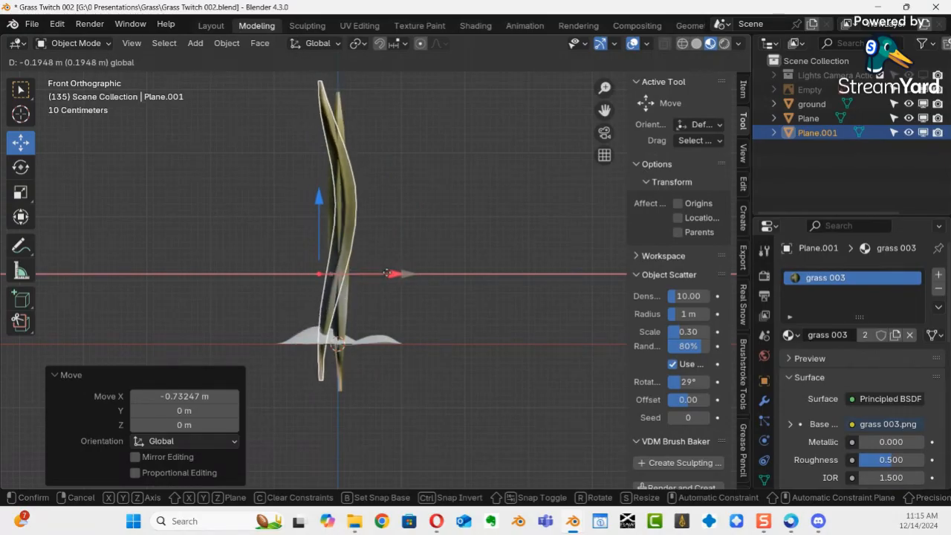
left_click(381, 284)
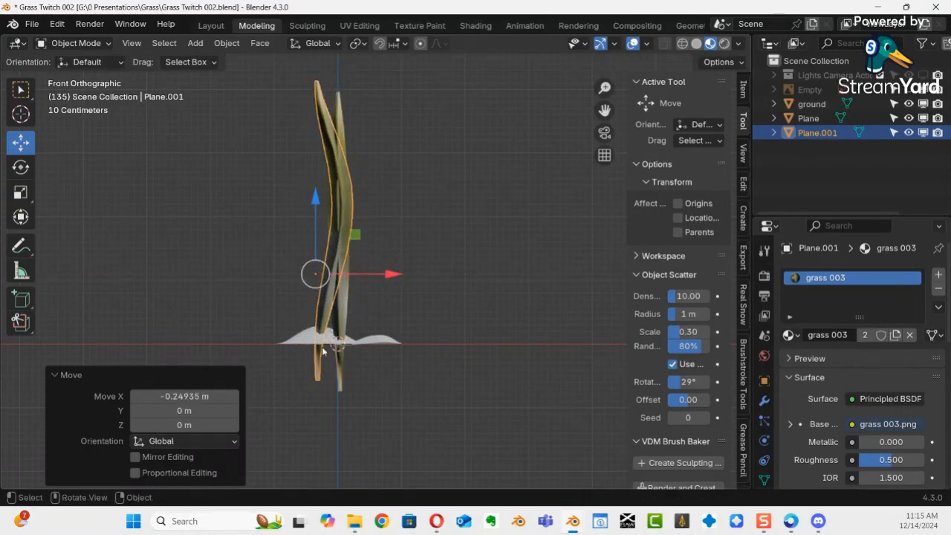
key("a")
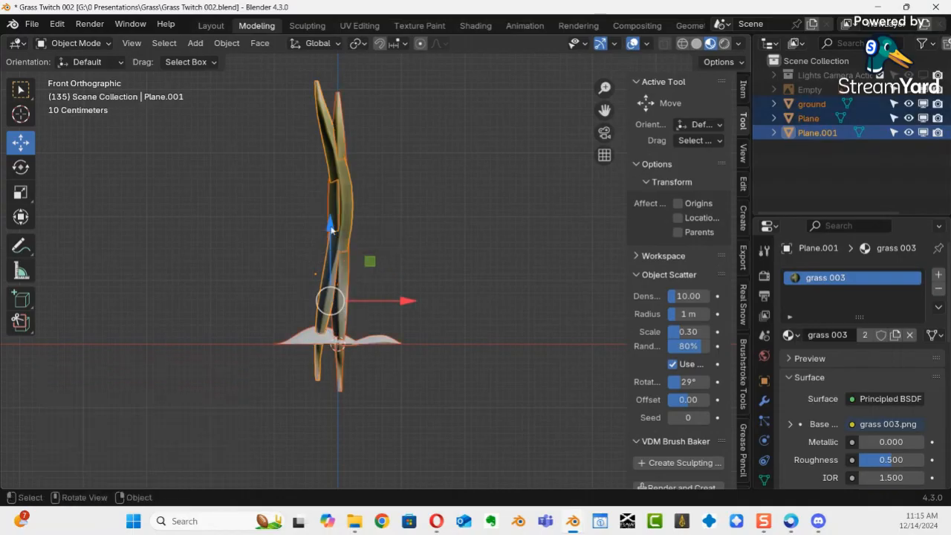
left_click_drag(335, 235, 332, 233)
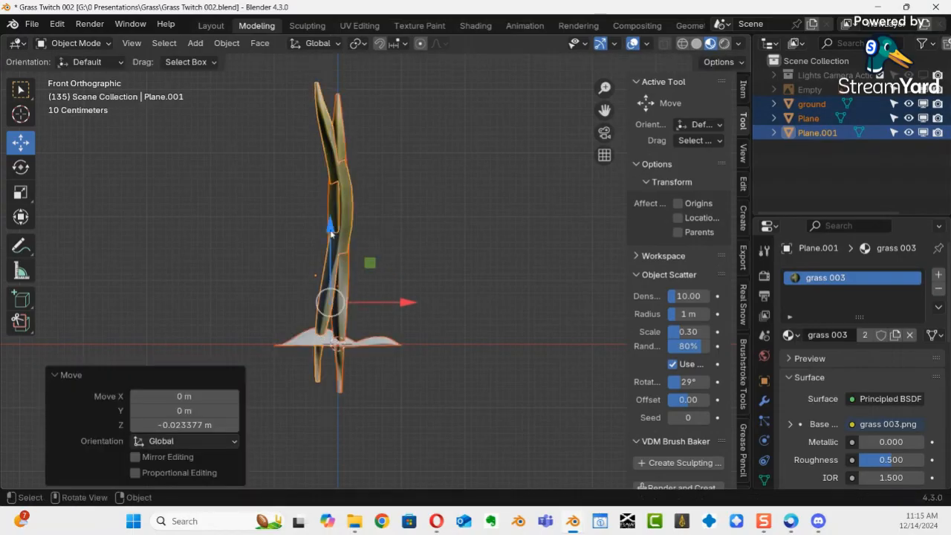
key("ctrl+z")
Step: Select only the bent blade and put it in Edit Mode
middle_click_drag(352, 245, 448, 223, "ctrl")
left_click(428, 237)
left_click(319, 301)
middle_click_drag(411, 284, 507, 223, "ctrl")
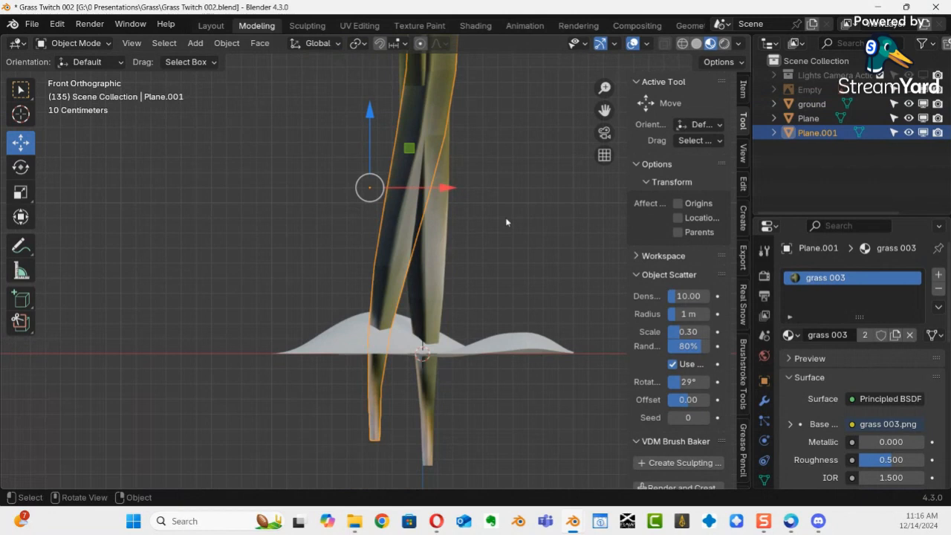
key("ctrl+Tab")
left_click(598, 216)
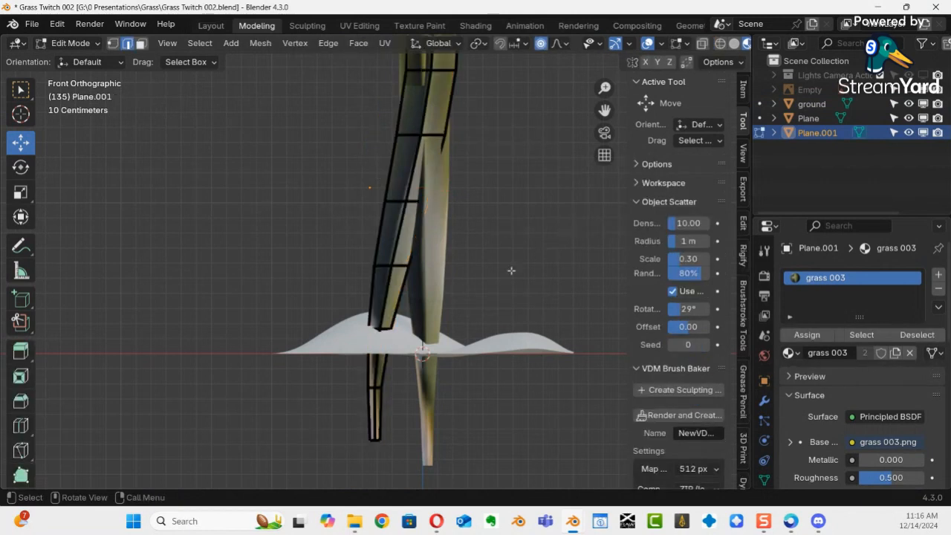
Step: Snap the 3D cursor to the bent blade's middle crease vertex where the blade meets the ground
left_click(383, 328)
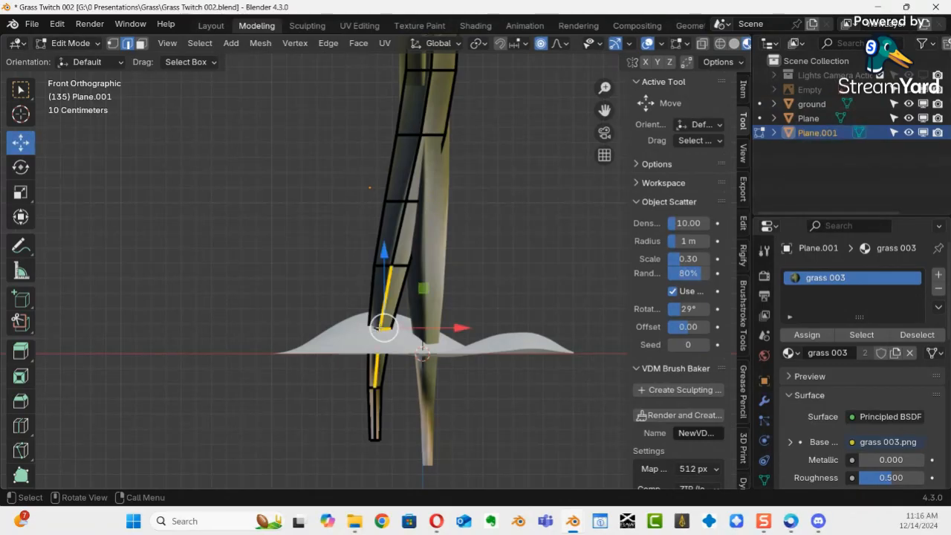
key("1")
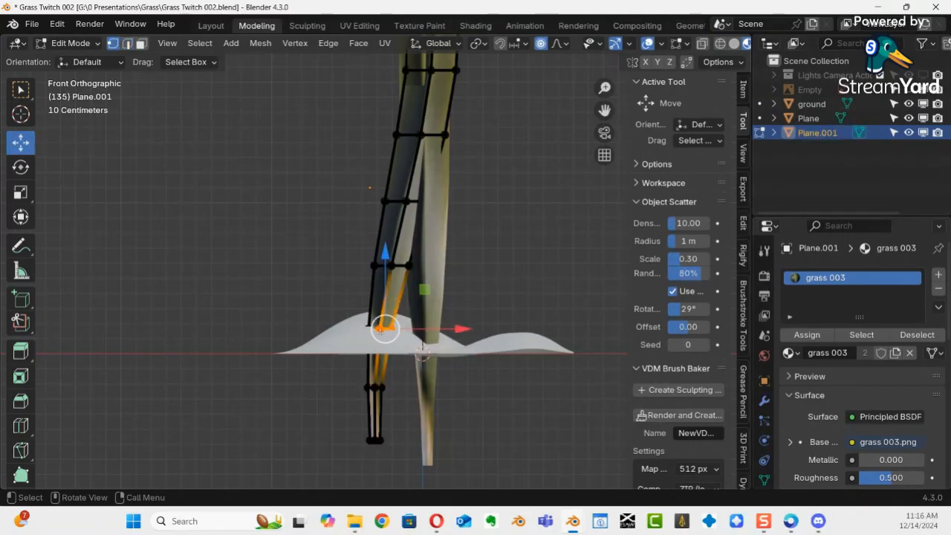
left_click(379, 329)
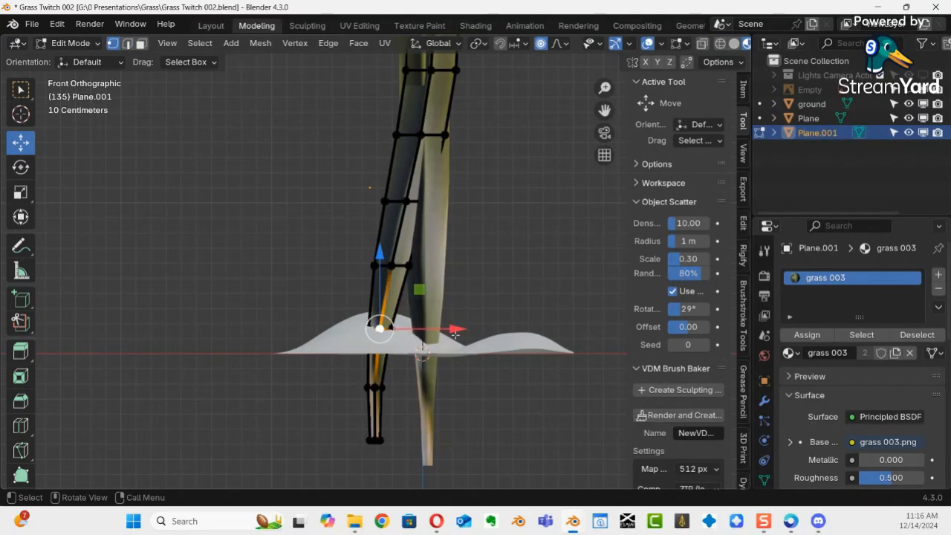
key("shift+s")
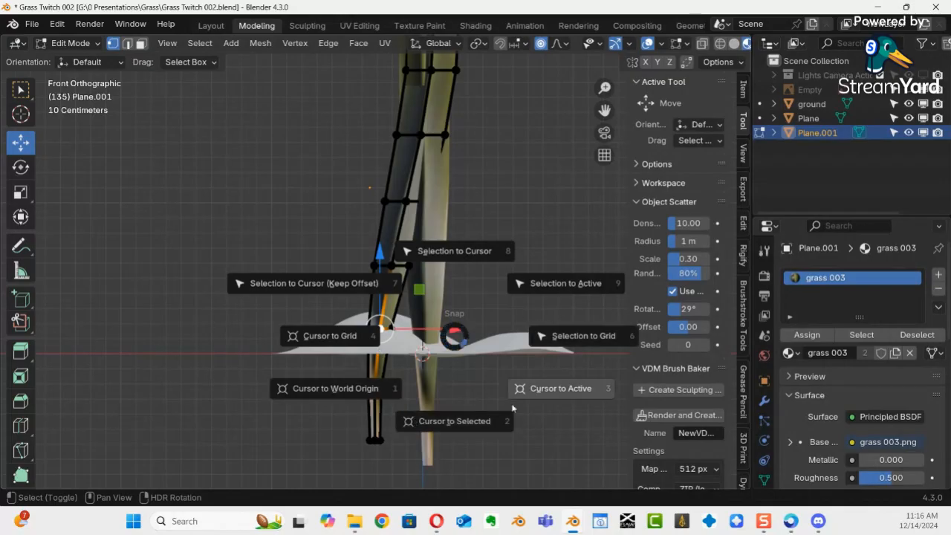
key("Escape")
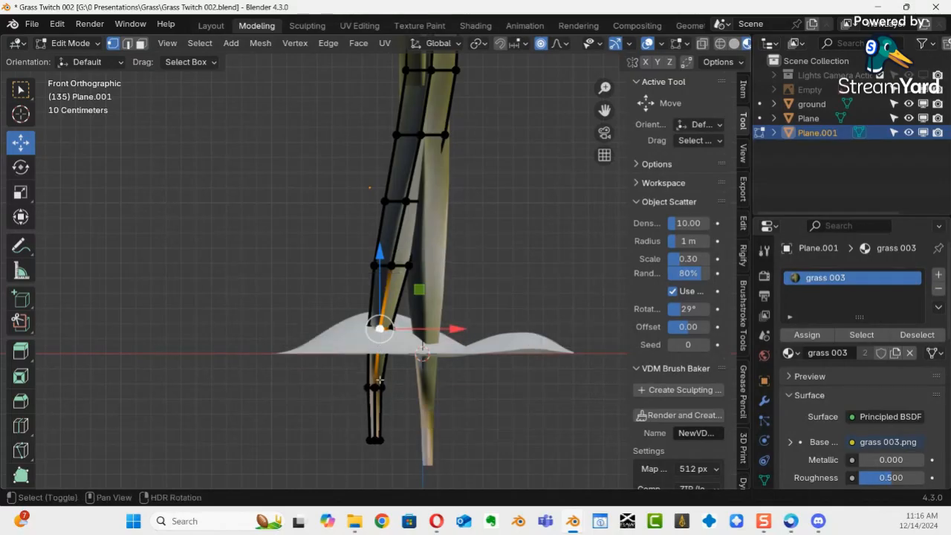
key("shift+s")
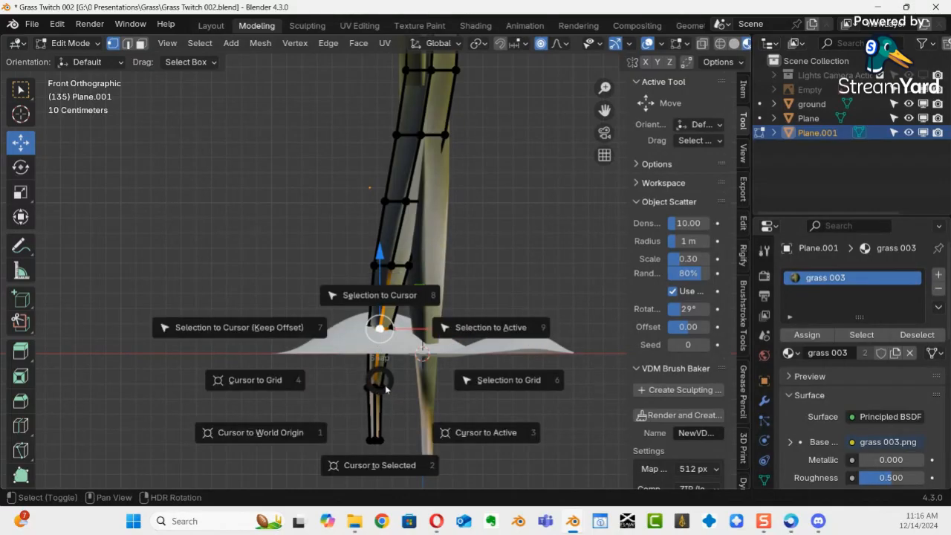
left_click(365, 467)
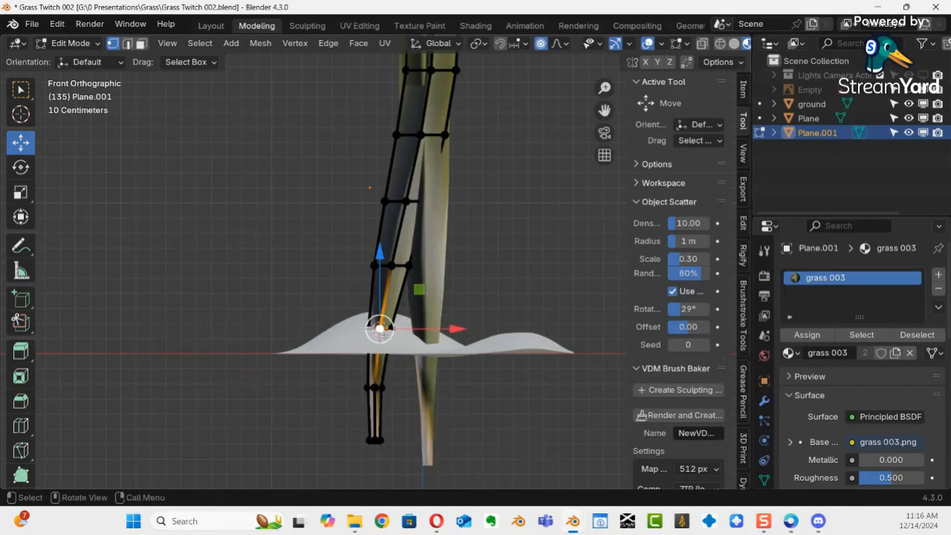
Step: Return the bent blade to Object Mode and set its origin to the 3D cursor
key("ctrl+Tab")
left_click(305, 328)
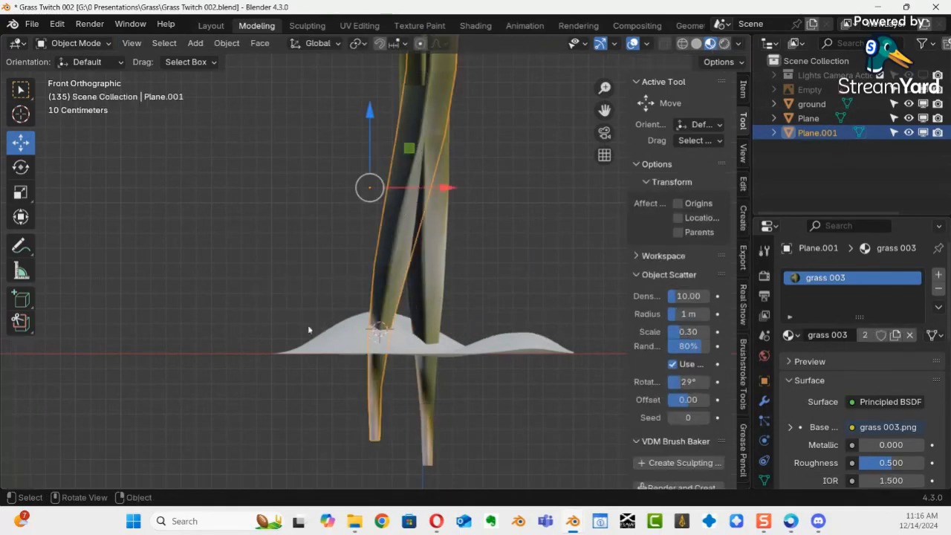
right_click(405, 292)
mouse_move(352, 277)
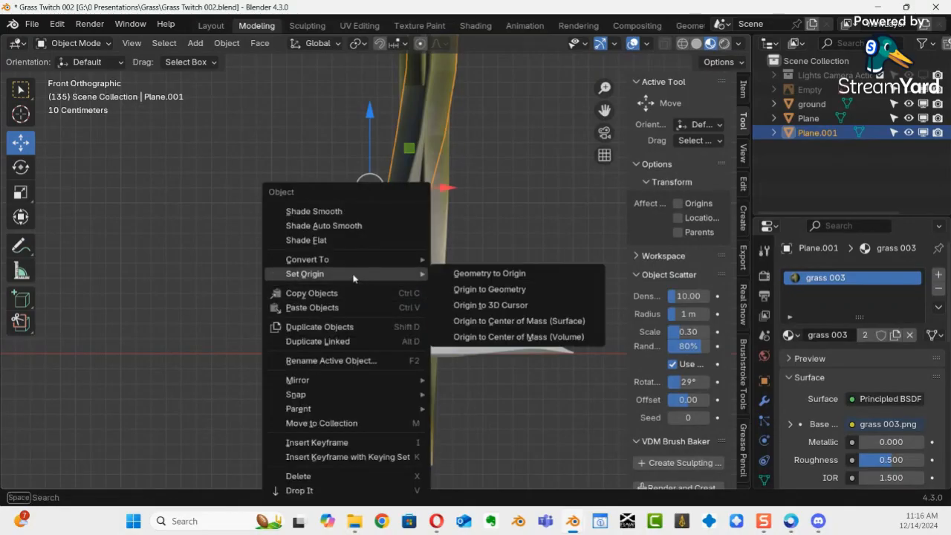
left_click(494, 304)
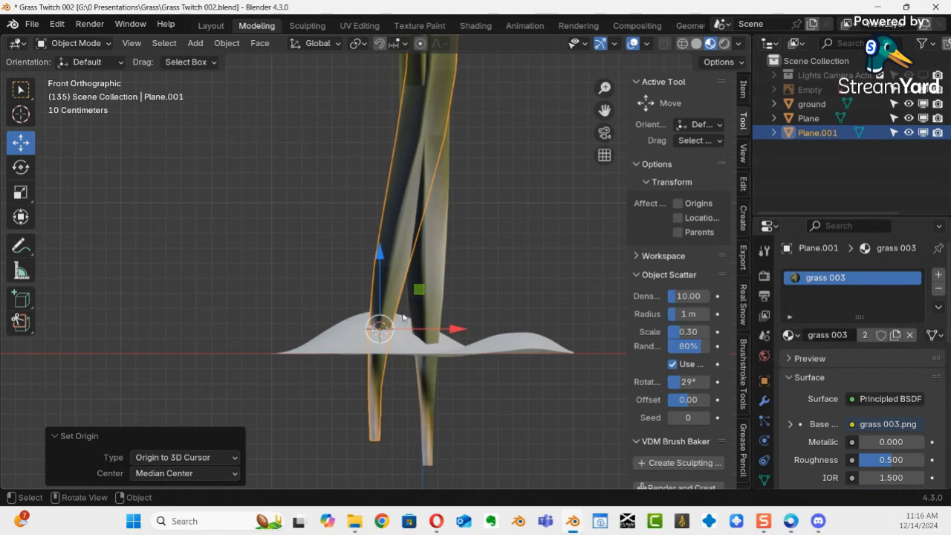
Step: Rotate the bent blade about -26.8° around the Y axis so it leans away from the straight blade, and deselect it
left_click(21, 167)
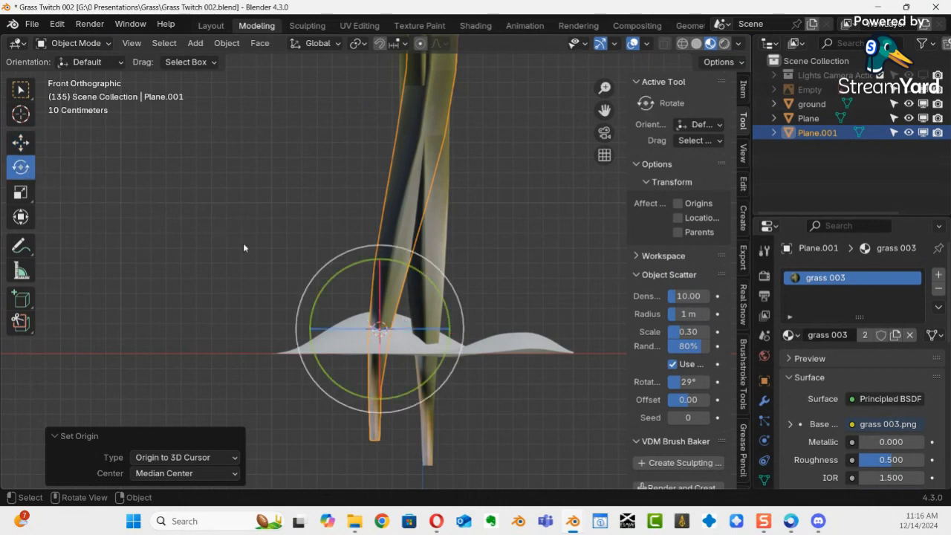
scroll(429, 302, "down", 2)
middle_click_drag(429, 301, 416, 318, "ctrl")
middle_click_drag(417, 318, 407, 381, "shift")
left_click_drag(429, 328, 425, 306)
right_click(427, 308)
key("ctrl+z")
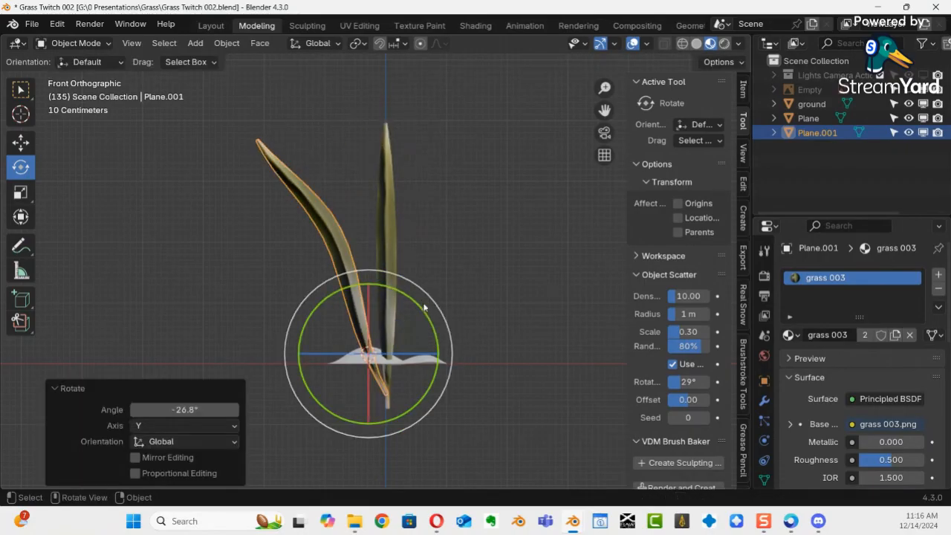
left_click(448, 316)
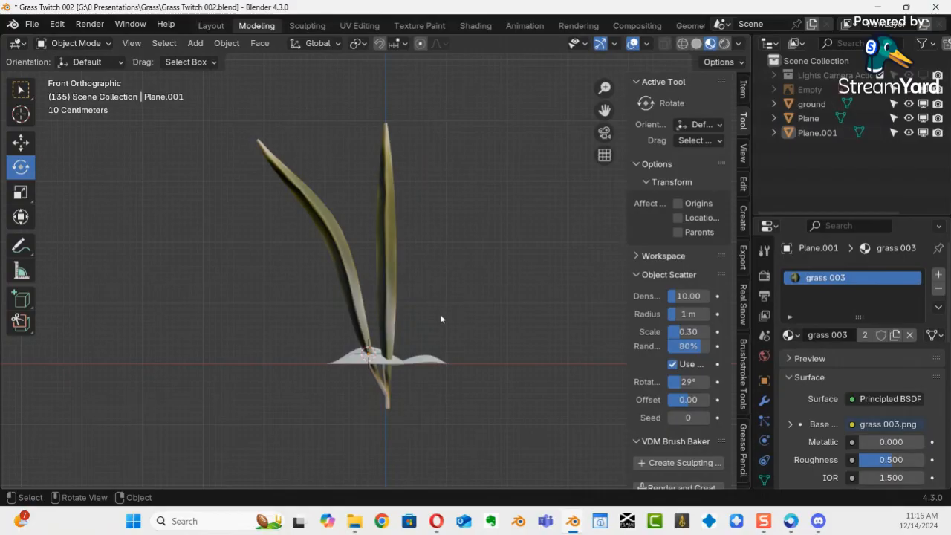
Step: Select the straight blade and put it in Edit Mode
key("KP_3")
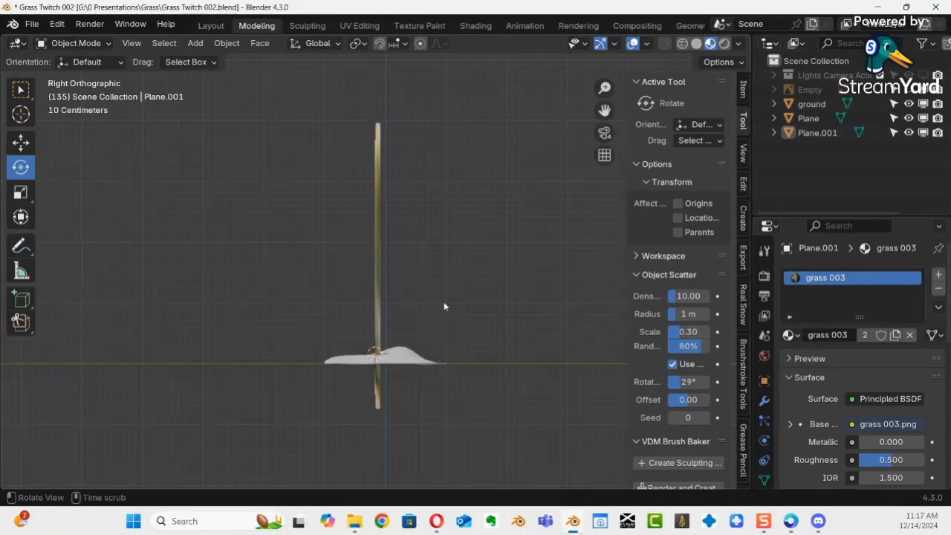
middle_click_drag(444, 306, 409, 265)
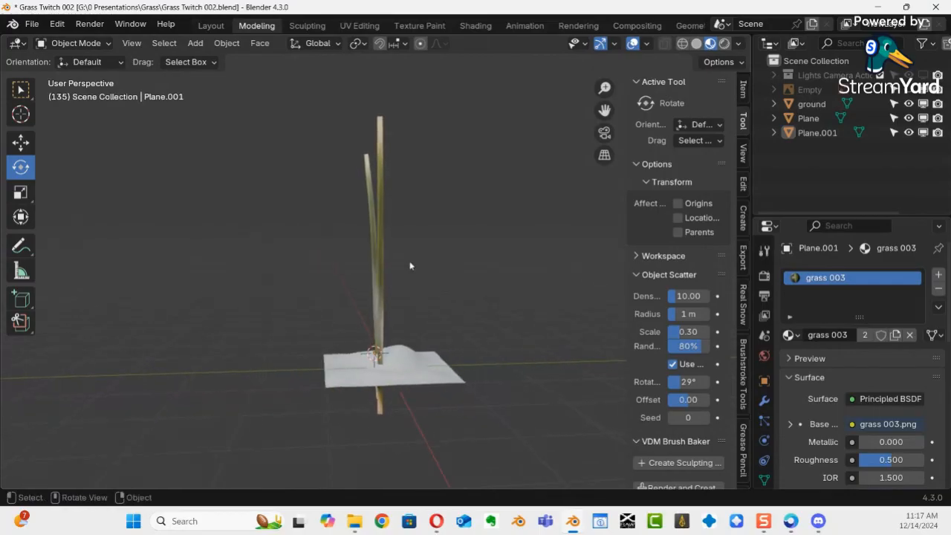
left_click(382, 207)
key("ctrl+Tab")
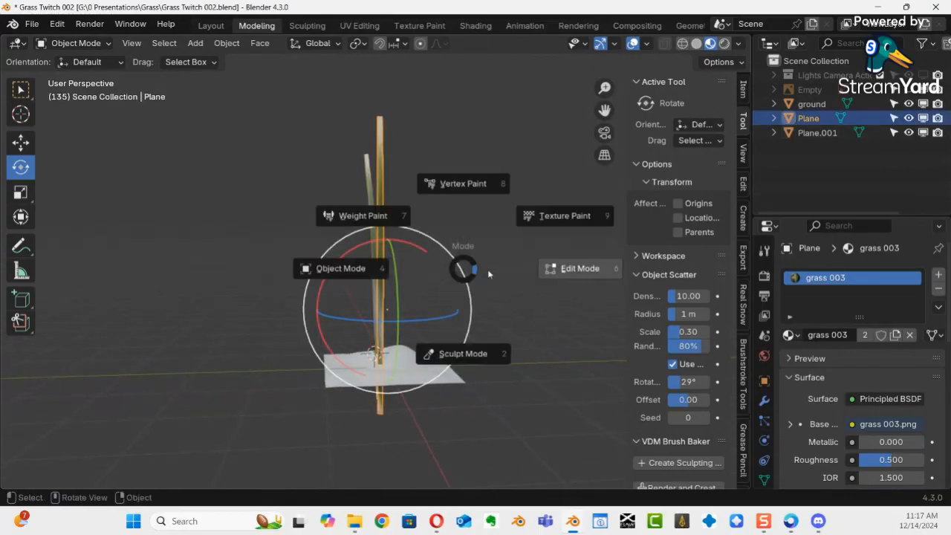
left_click(557, 272)
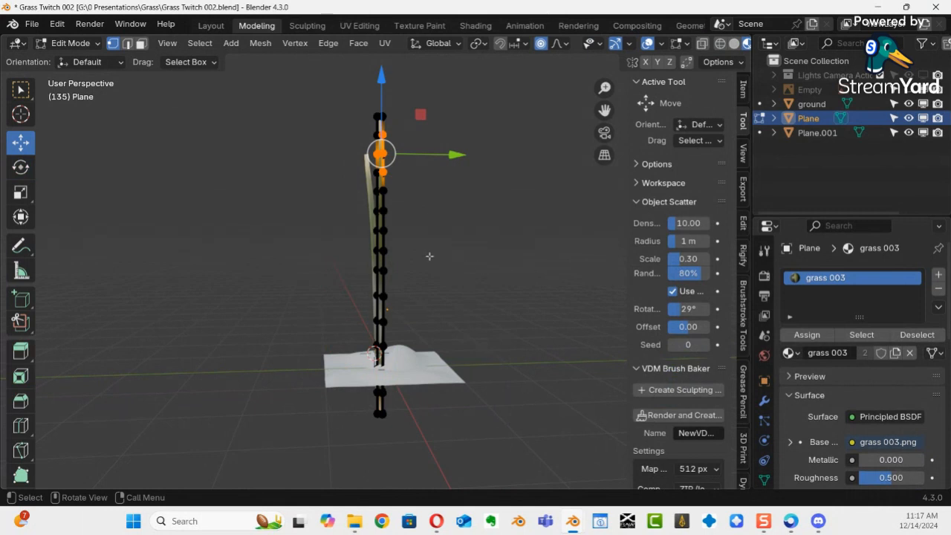
Step: Bend the straight blade by moving its middle vertex row about 0.51 m Y and 0.06 m X with smooth proportional editing, size about 2.36
left_click_drag(359, 244, 419, 269)
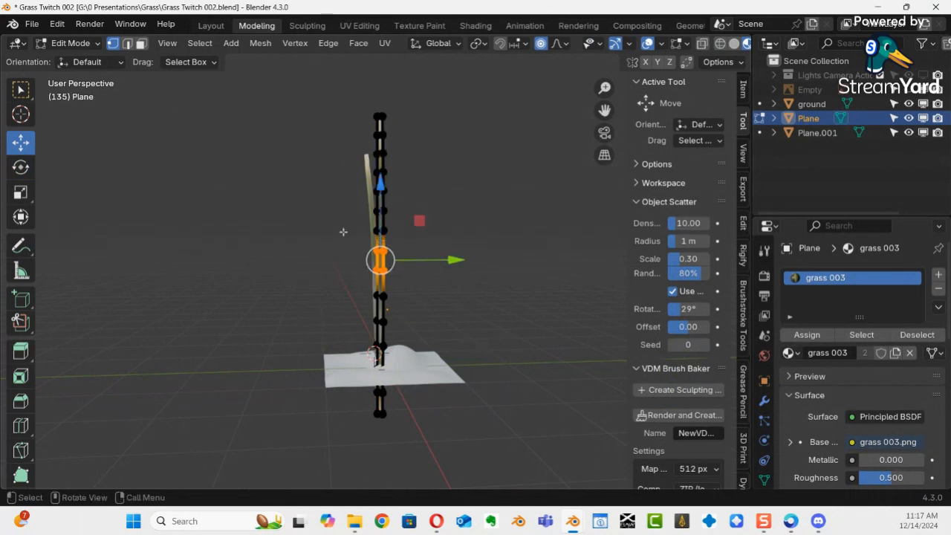
left_click_drag(343, 232, 437, 255)
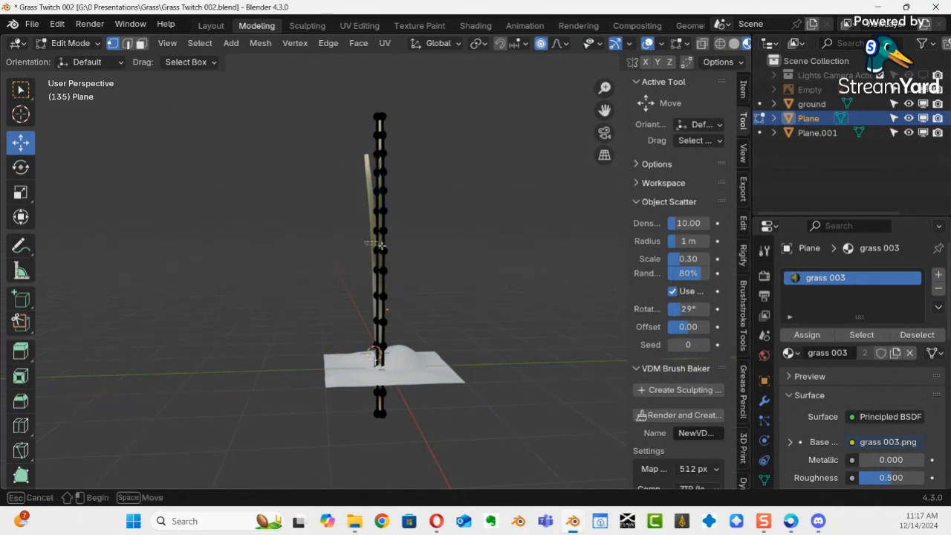
left_click_drag(415, 259, 417, 260)
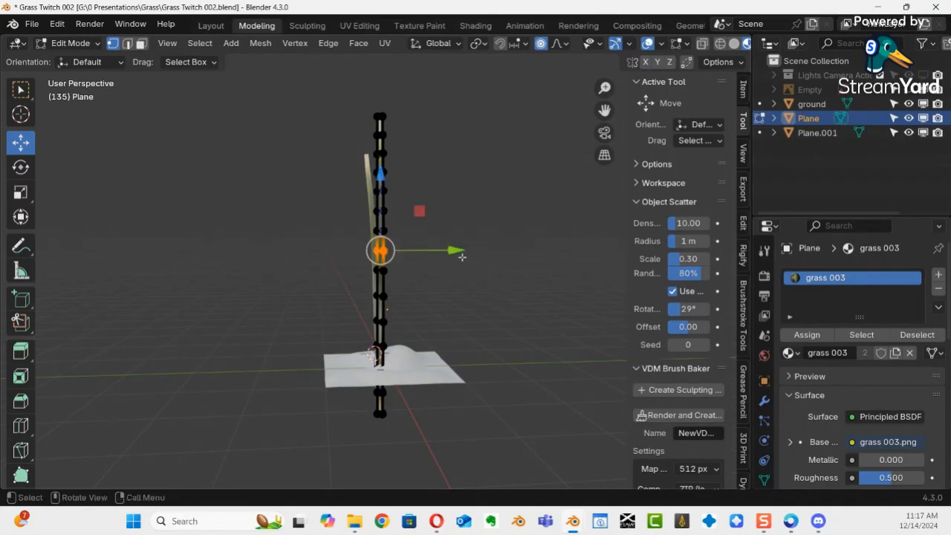
key("g")
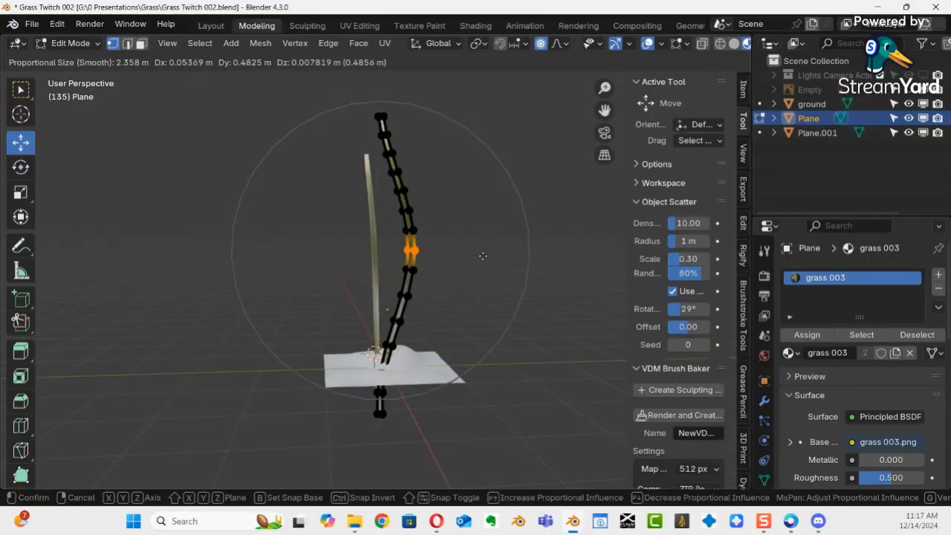
left_click(484, 255)
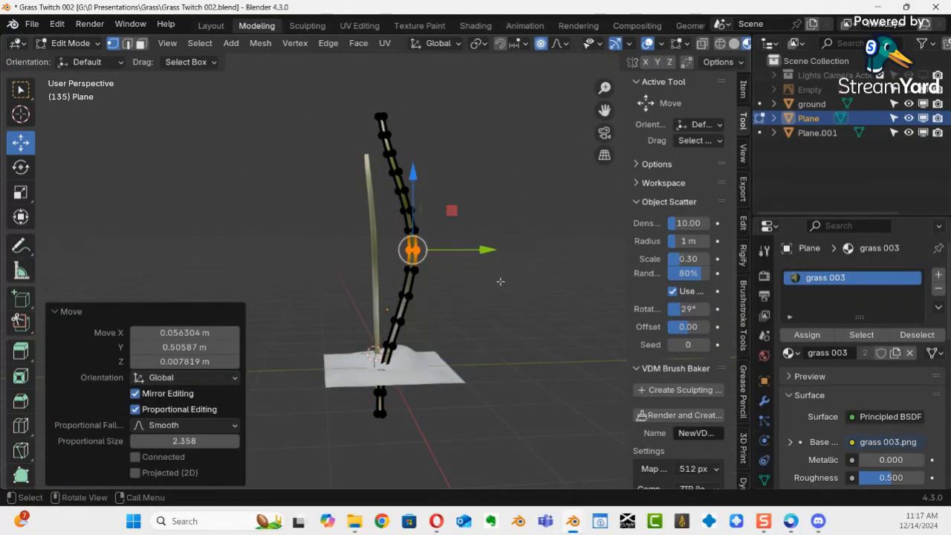
Step: Examine the newly bent blade from the other side and up close where its base passes through the ground
middle_click_drag(496, 279, 141, 263)
key("ctrl+Tab")
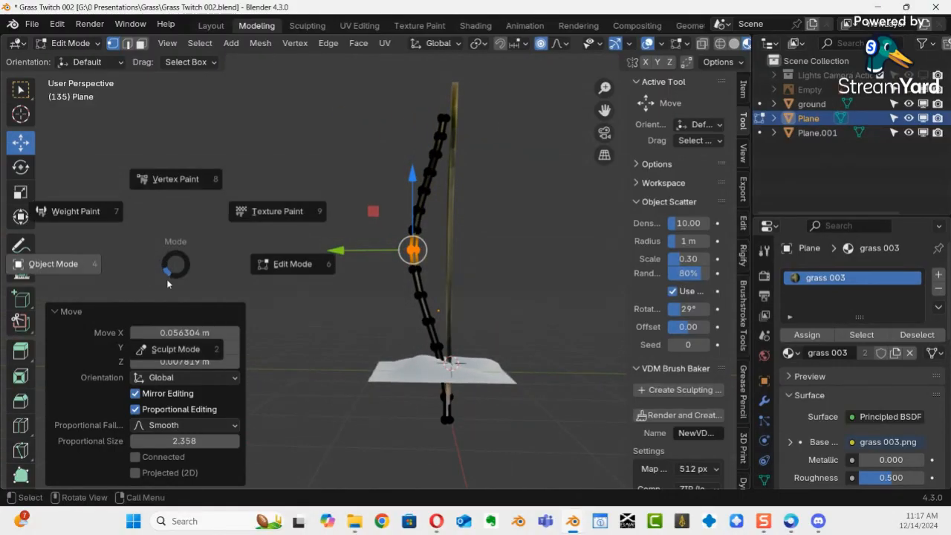
left_click(443, 318)
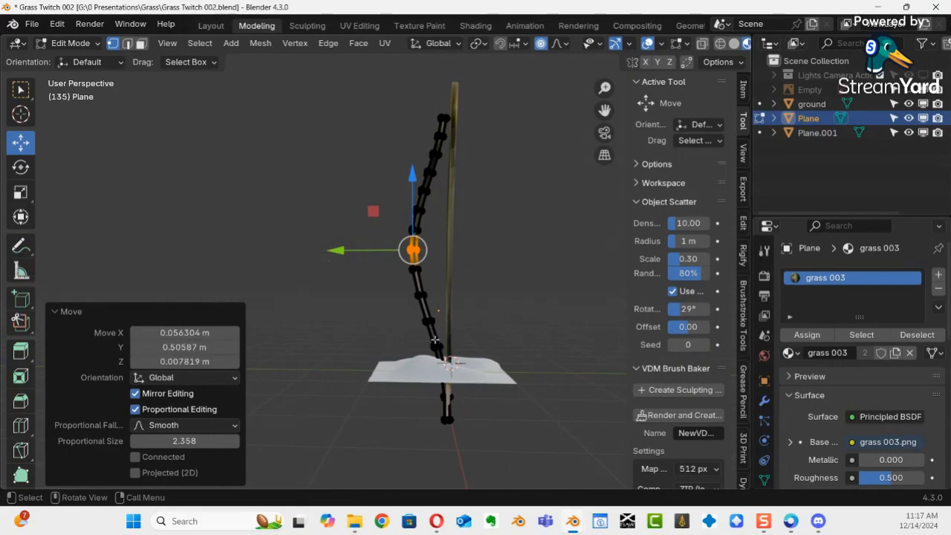
middle_click_drag(424, 344, 498, 276)
middle_click_drag(485, 359, 454, 212, "shift")
middle_click_drag(452, 241, 448, 198)
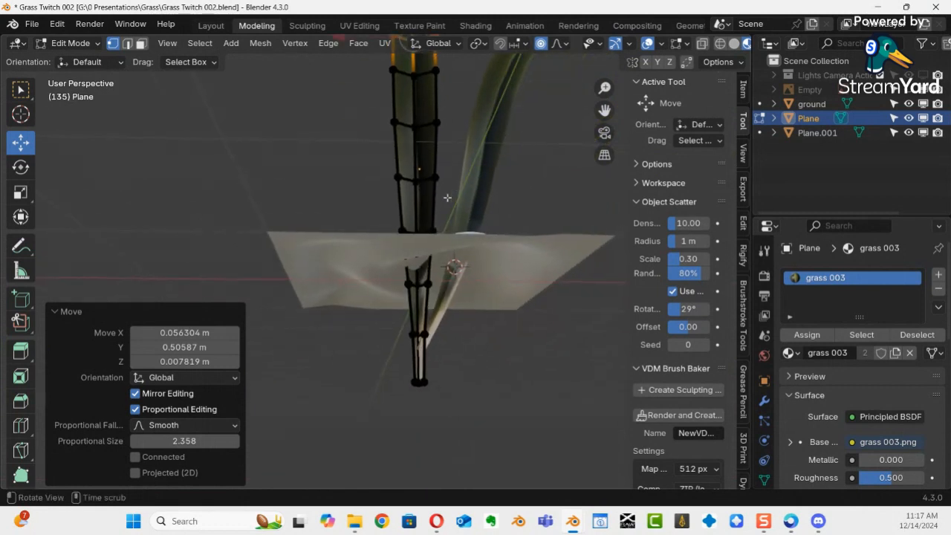
Step: Snap the 3D cursor to the row of blade vertices just below the ground plane
middle_click_drag(450, 279, 404, 283)
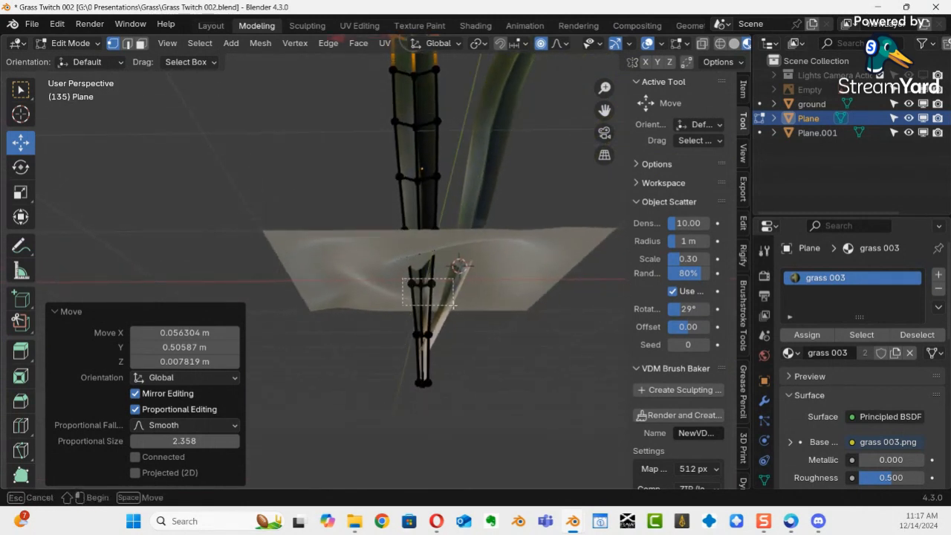
left_click_drag(453, 304, 452, 306)
middle_click_drag(452, 306, 431, 318)
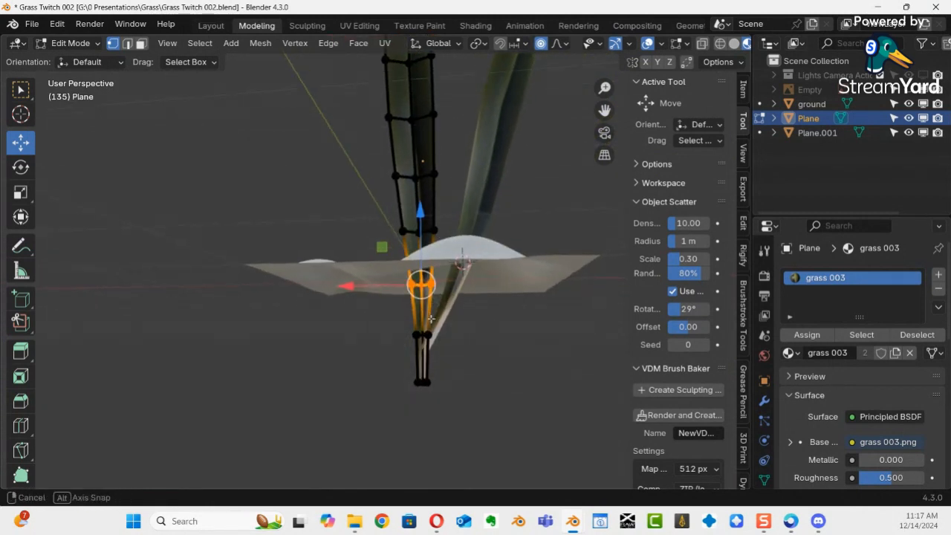
key("shift+s")
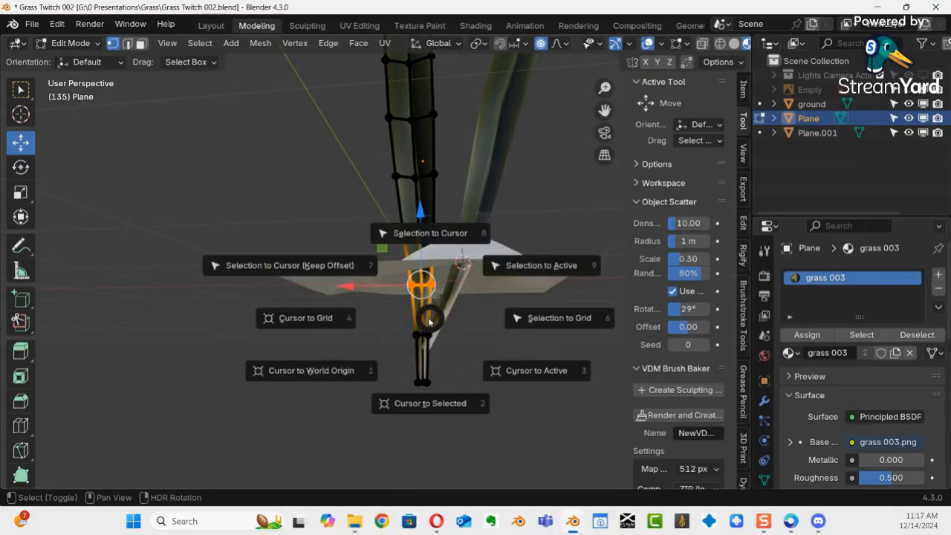
left_click(409, 402)
Step: Switch to Object Mode and set the grass blade's origin to the 3D cursor
key("ctrl+Tab")
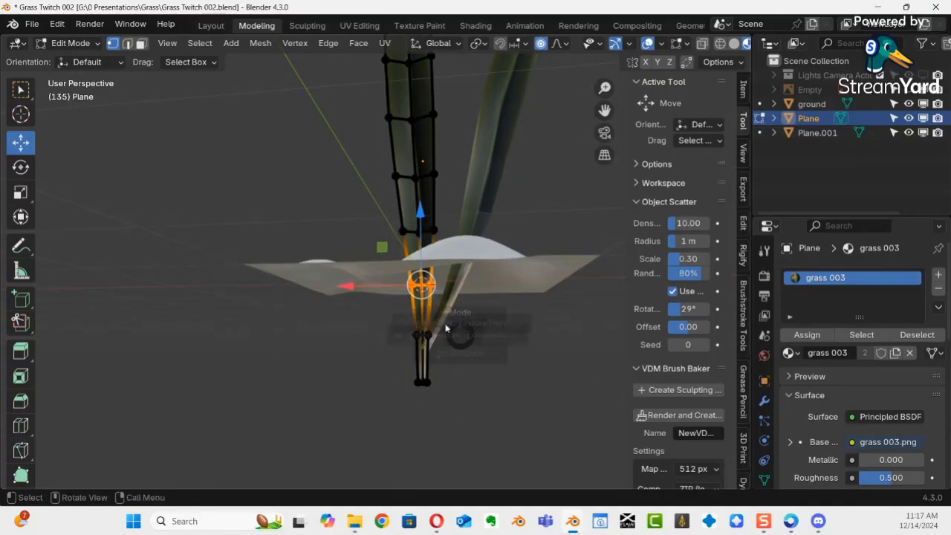
left_click(339, 334)
right_click(416, 214)
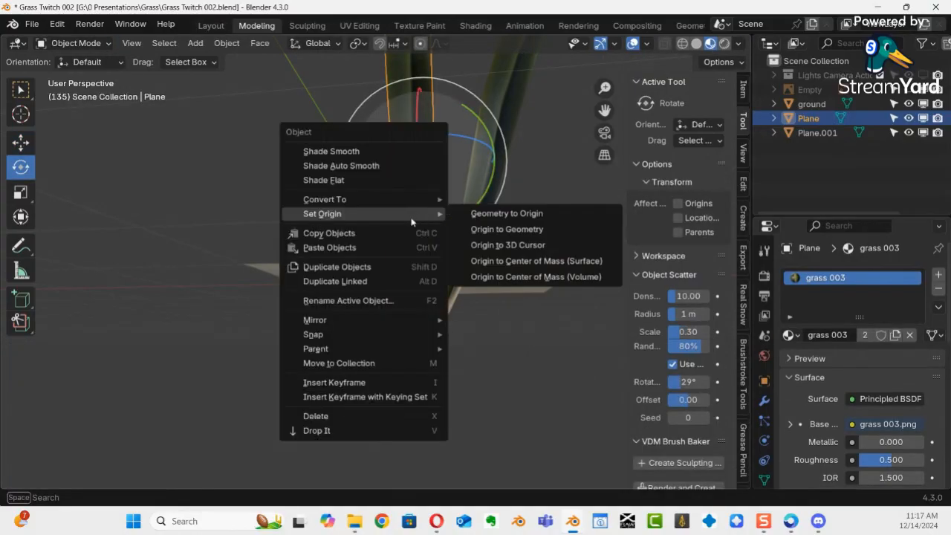
right_click(412, 113)
mouse_move(411, 112)
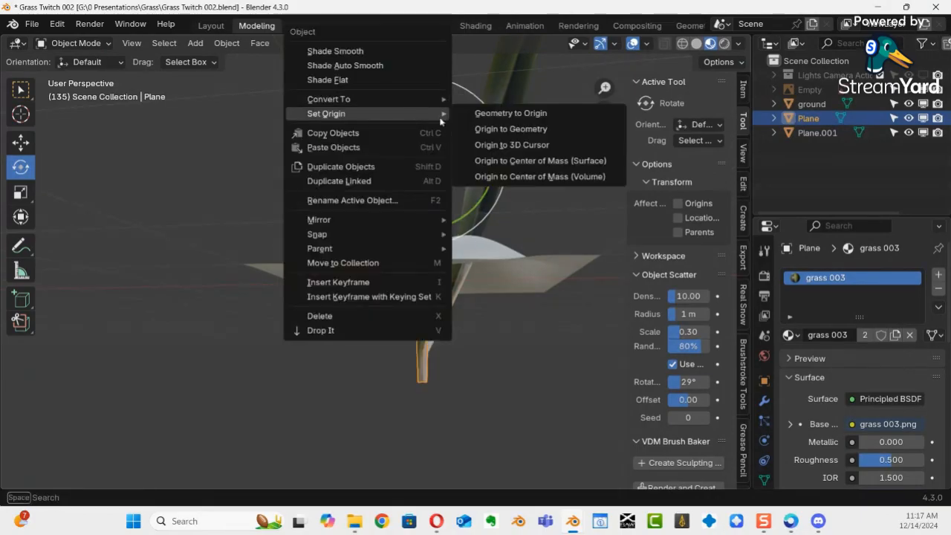
left_click(520, 146)
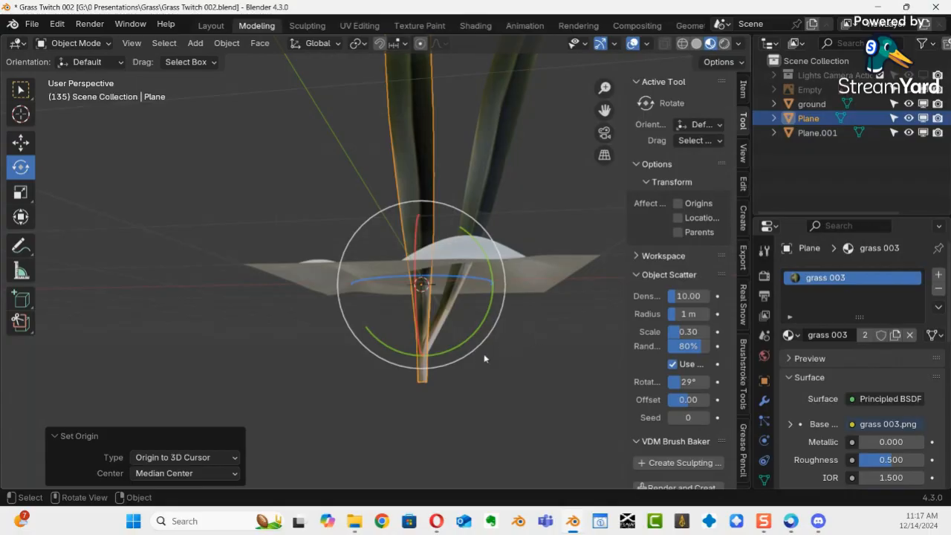
Step: Rotate the grass blade about 19.5° around the global X axis
middle_click_drag(483, 359, 402, 251)
middle_click_drag(484, 255, 462, 319)
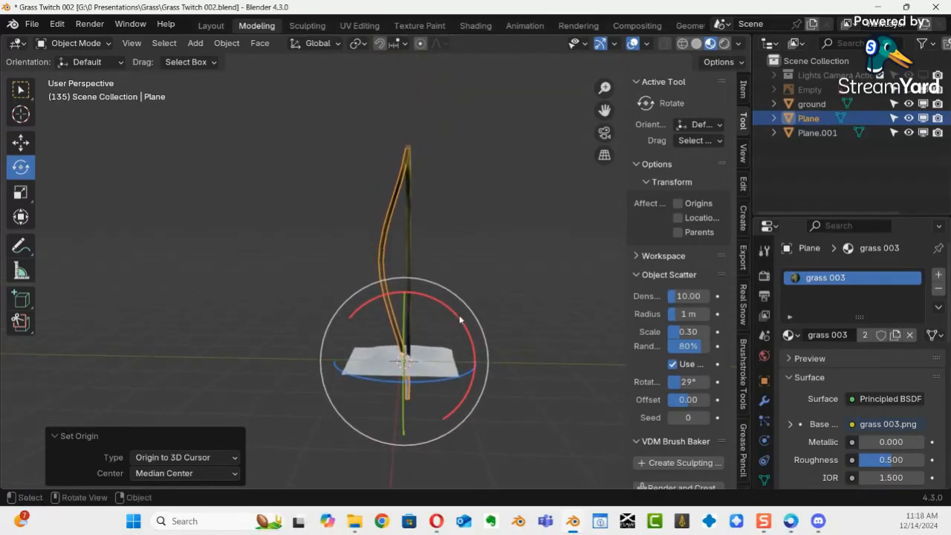
left_click_drag(461, 318, 483, 361)
right_click(490, 336)
middle_click_drag(500, 316, 621, 329)
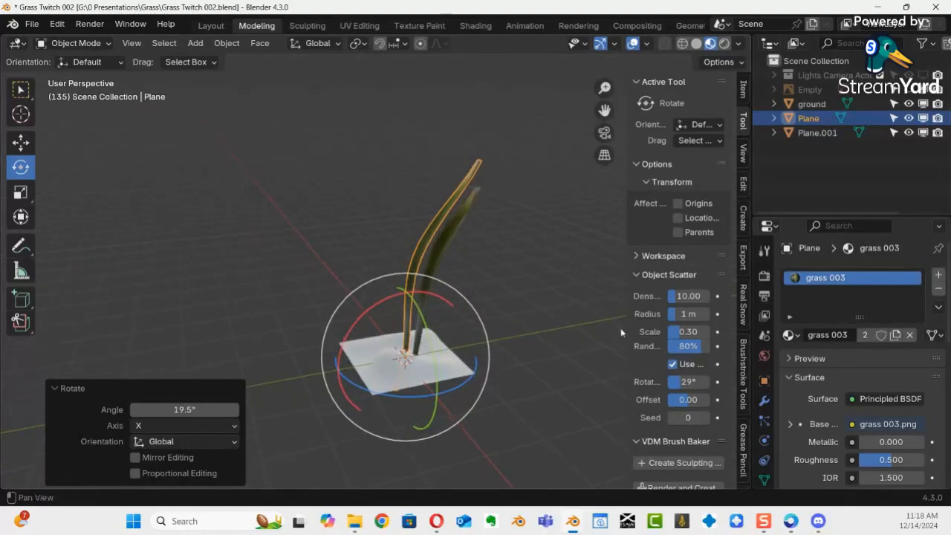
Step: Duplicate the tilted blade with an offset of about 0.09 m in Y and 0.05 m in Z, and rotate the copy 160° around Z
scroll(573, 261, "up", 5)
scroll(550, 307, "down", 5)
middle_click_drag(550, 307, 499, 165)
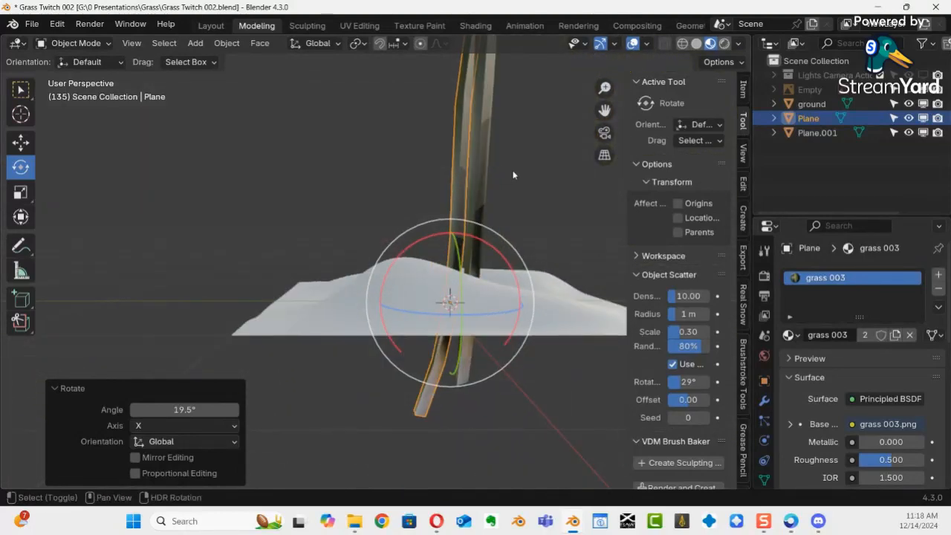
key("shift+d")
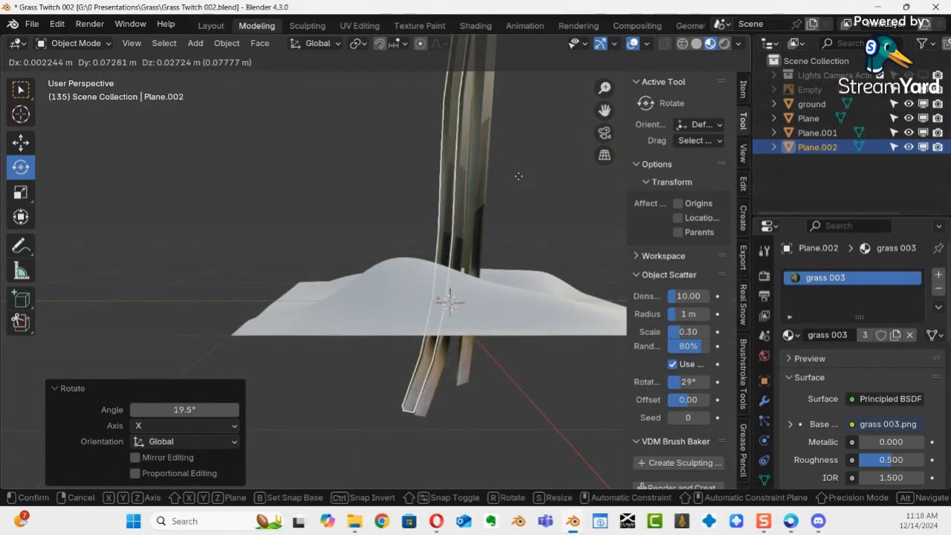
left_click(518, 178)
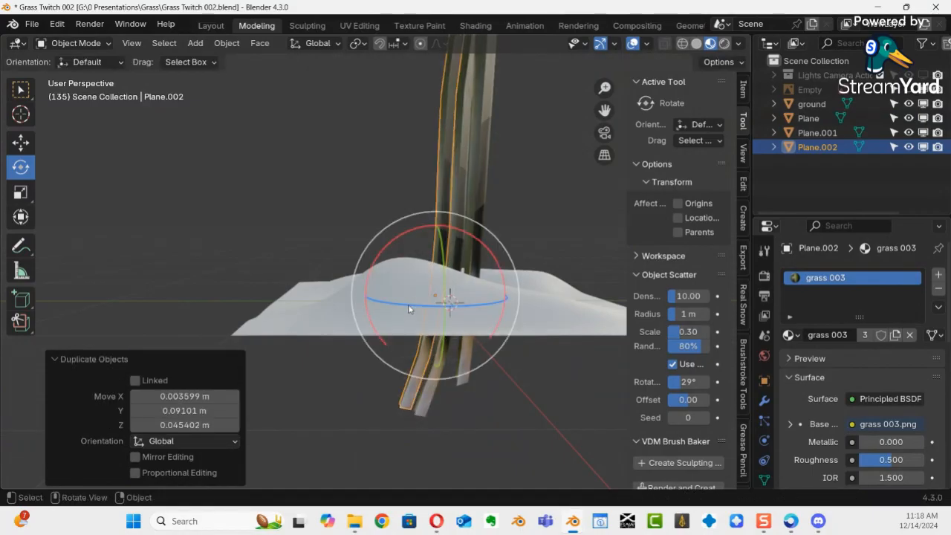
left_click_drag(408, 308, 657, 274)
scroll(537, 237, "down", 3)
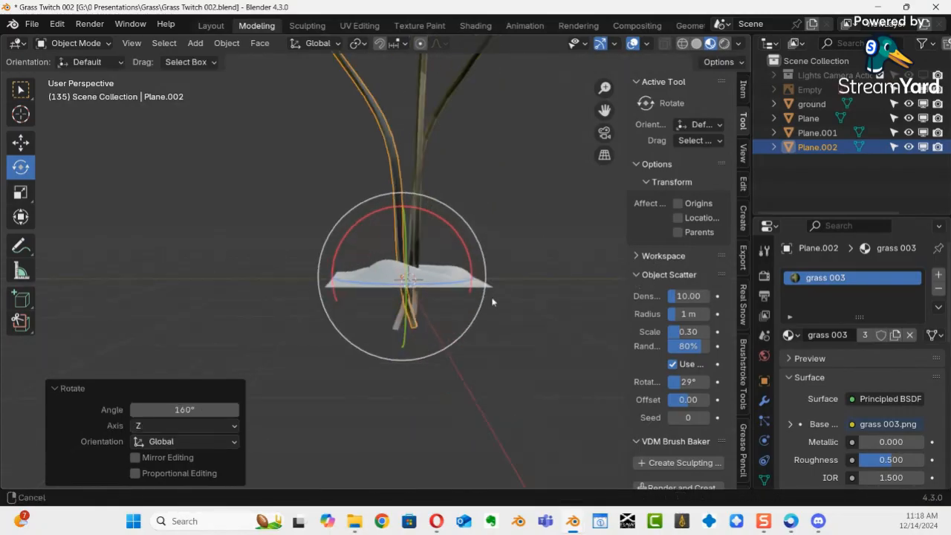
Step: Scale the duplicated blade uniformly to 0.753, narrow it along the X axis and deselect it
middle_click_drag(493, 297, 145, 259)
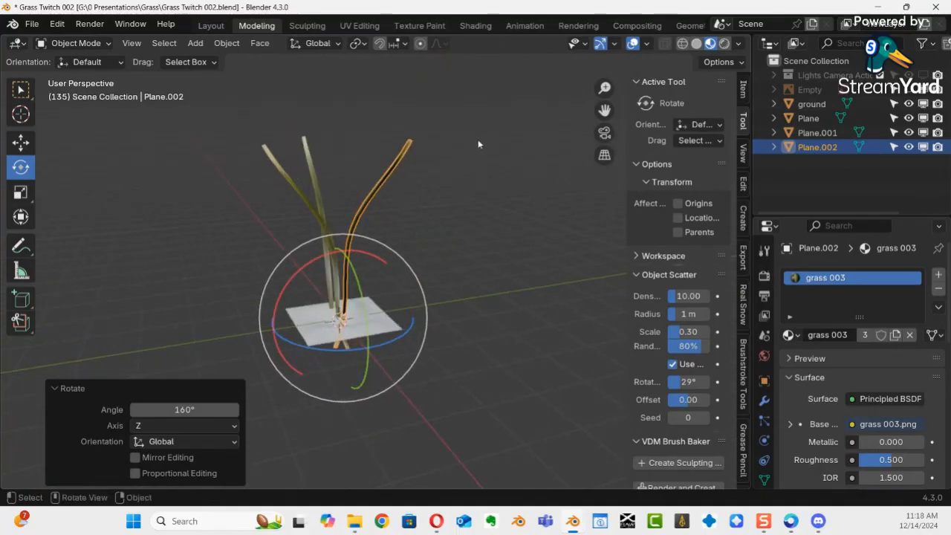
key("s")
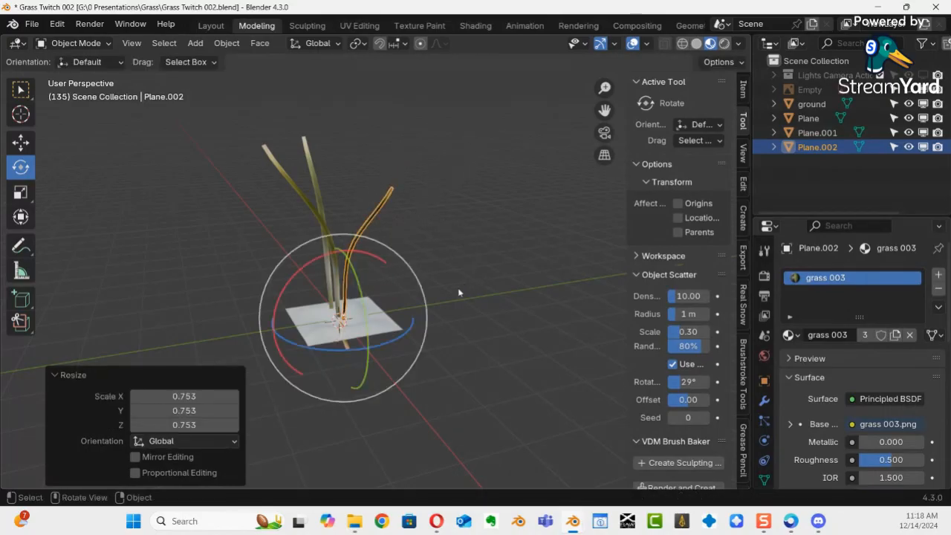
middle_click_drag(459, 292, 676, 163)
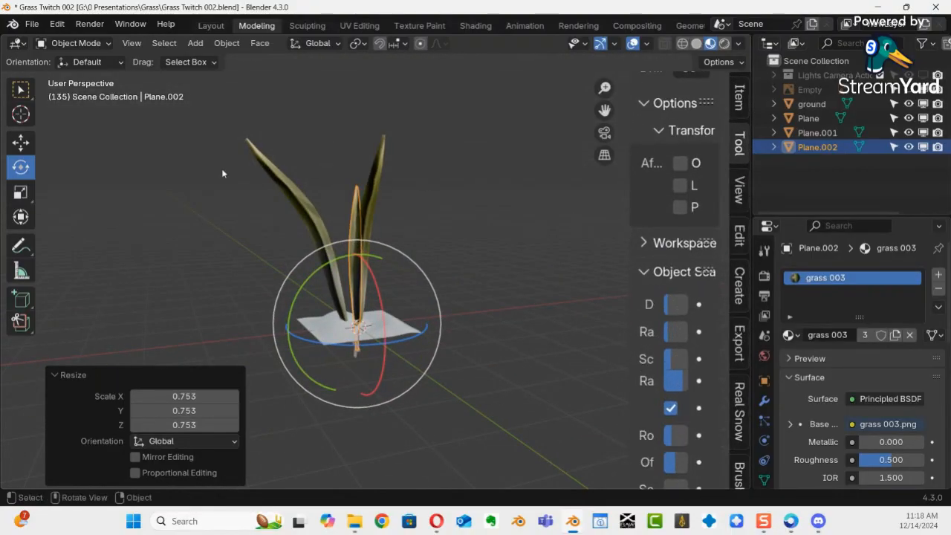
left_click(20, 195)
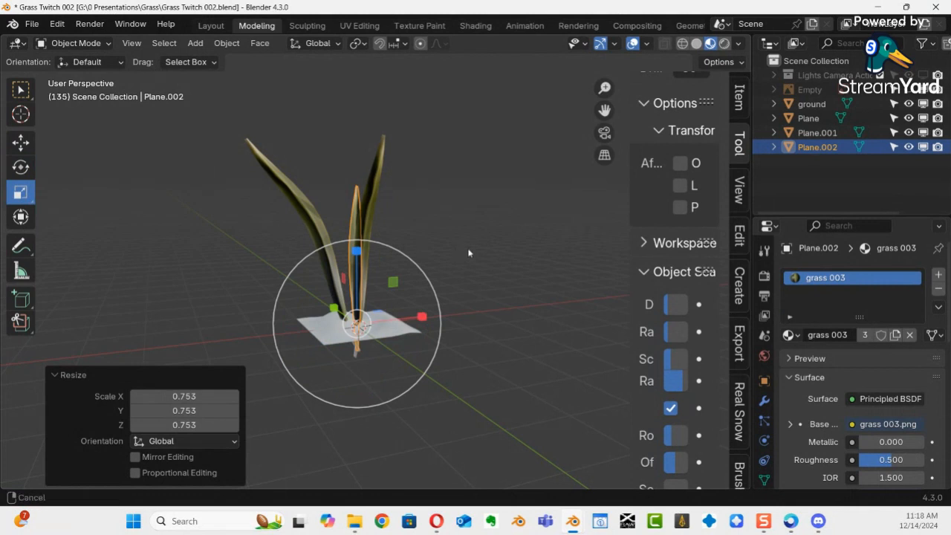
middle_click_drag(469, 252, 505, 223, "ctrl")
left_click_drag(429, 340, 379, 340)
middle_click_drag(416, 290, 613, 261)
left_click(526, 288)
middle_click_drag(526, 288, 301, 315)
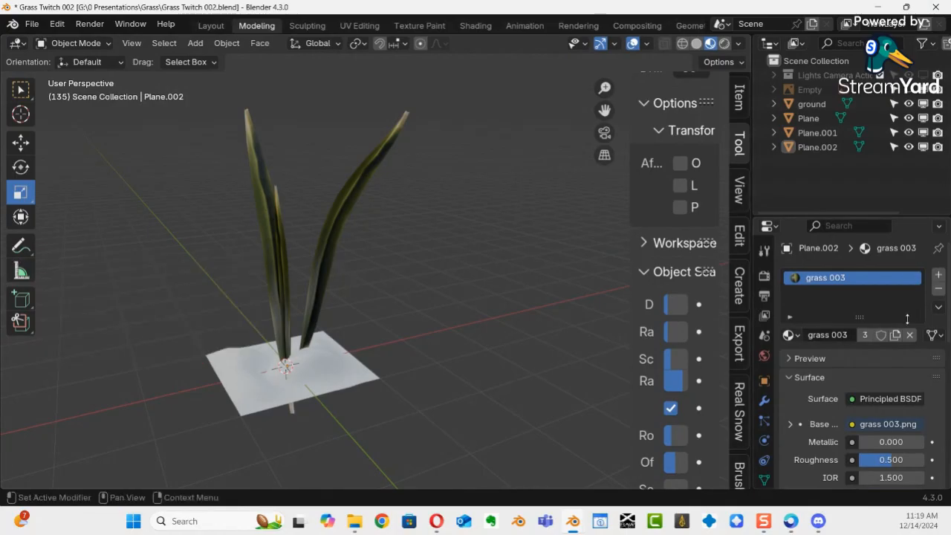
Step: Move the blade Plane.001 about 0.25 m along X toward the other blades and save the file
right_click(867, 312)
left_click_drag(447, 336, 451, 337)
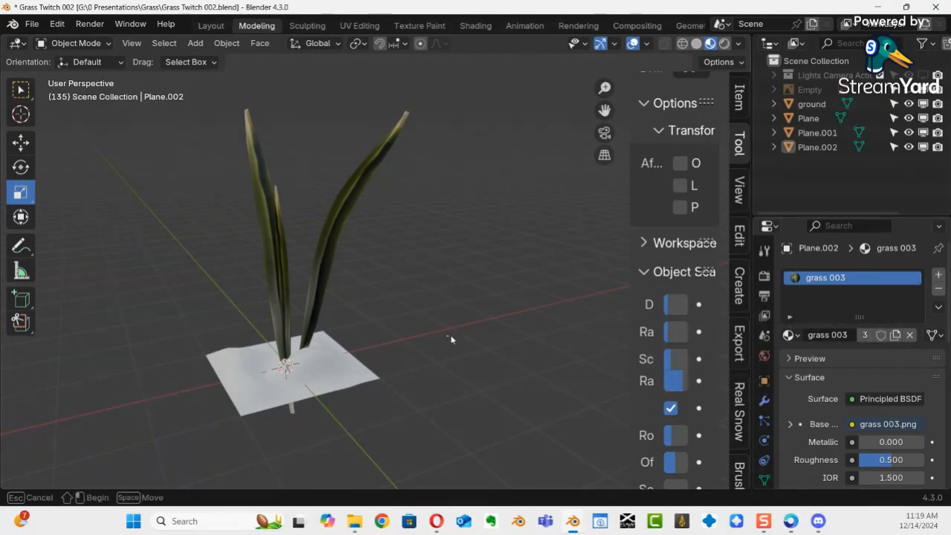
middle_click_drag(401, 331, 381, 268)
left_click(385, 288)
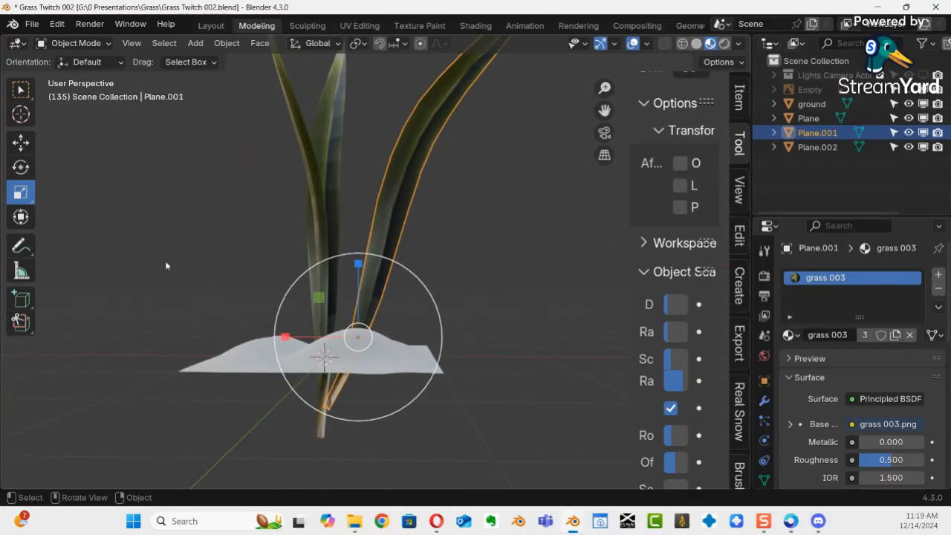
left_click(21, 142)
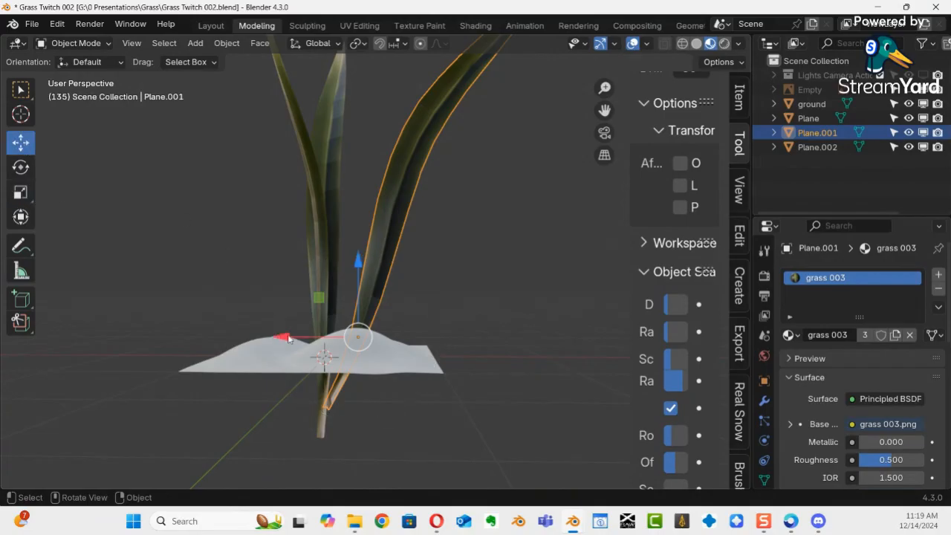
left_click_drag(289, 338, 264, 338)
middle_click_drag(338, 331, 393, 438)
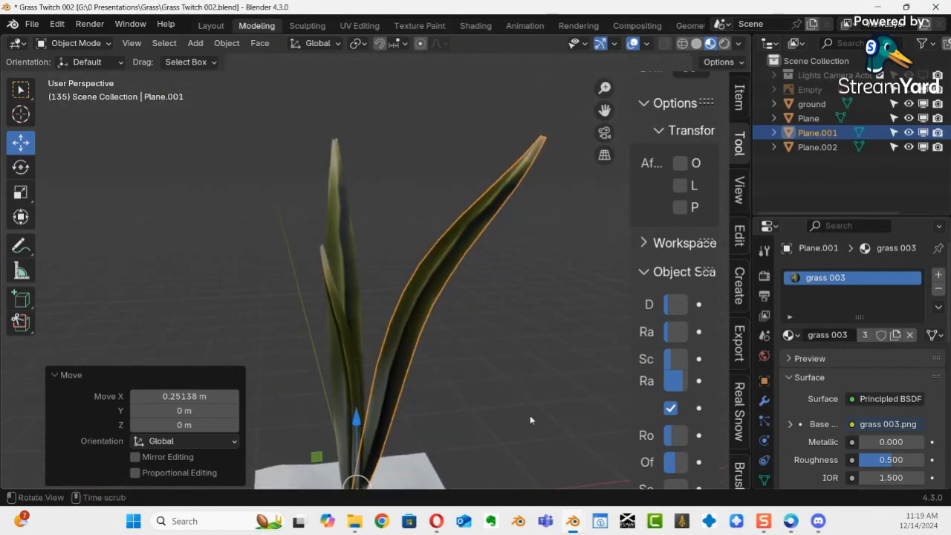
key("ctrl+s")
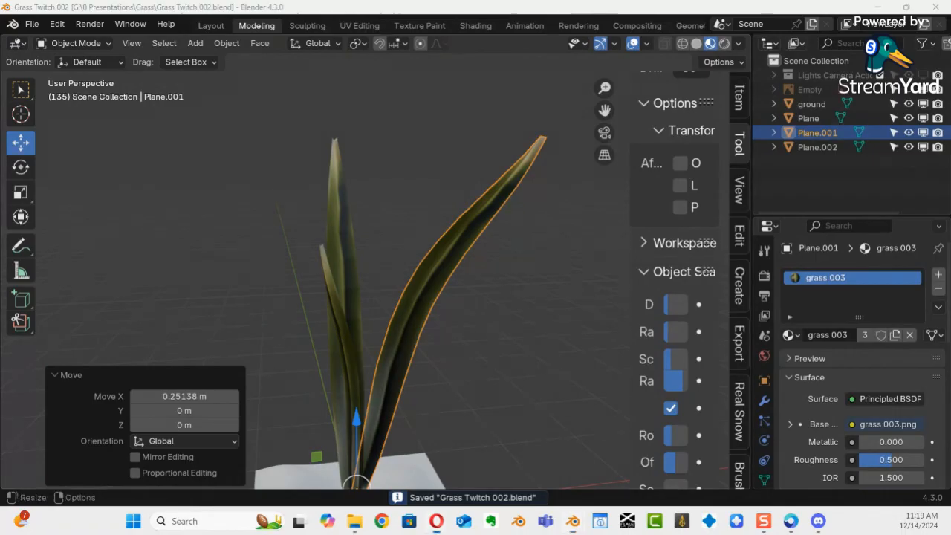
Step: Switch to the Opera browser, search the web for "15 minute timer" and open the 15 Minute Timer video
left_click_drag(509, 9, 175, 57)
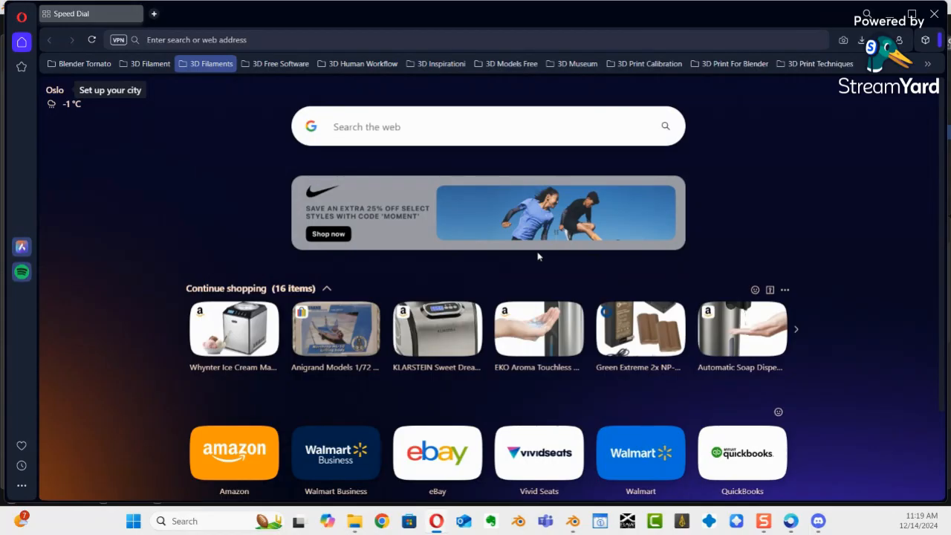
type("15 MIN")
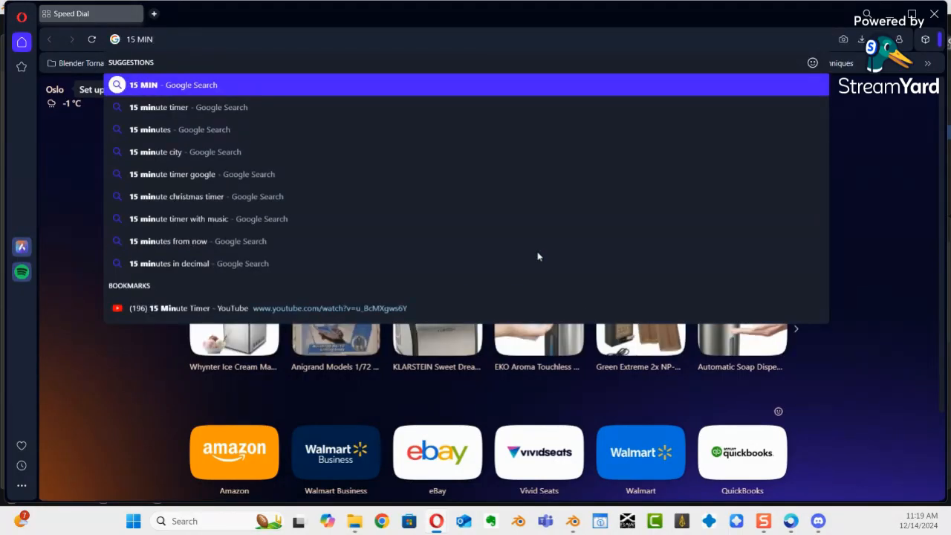
left_click(192, 109)
scroll(590, 302, "down", 5)
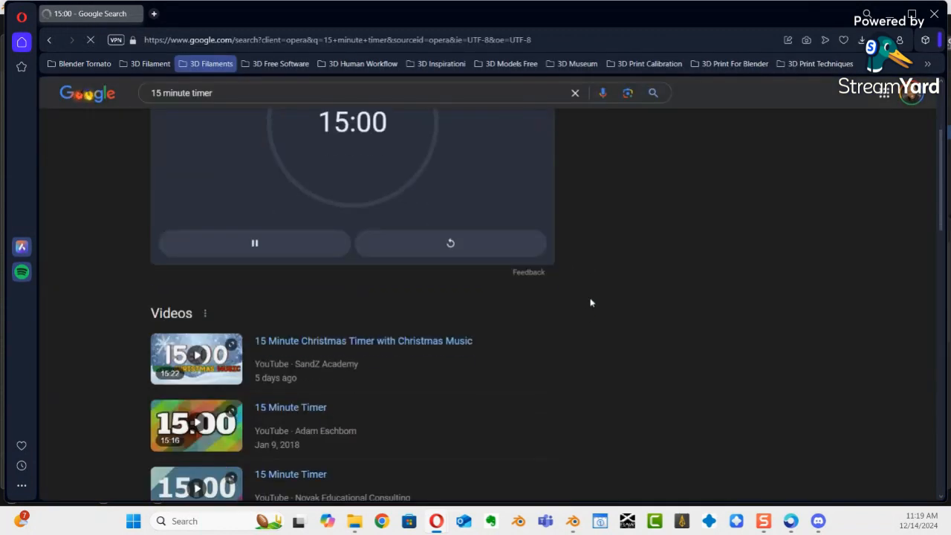
left_click(195, 239)
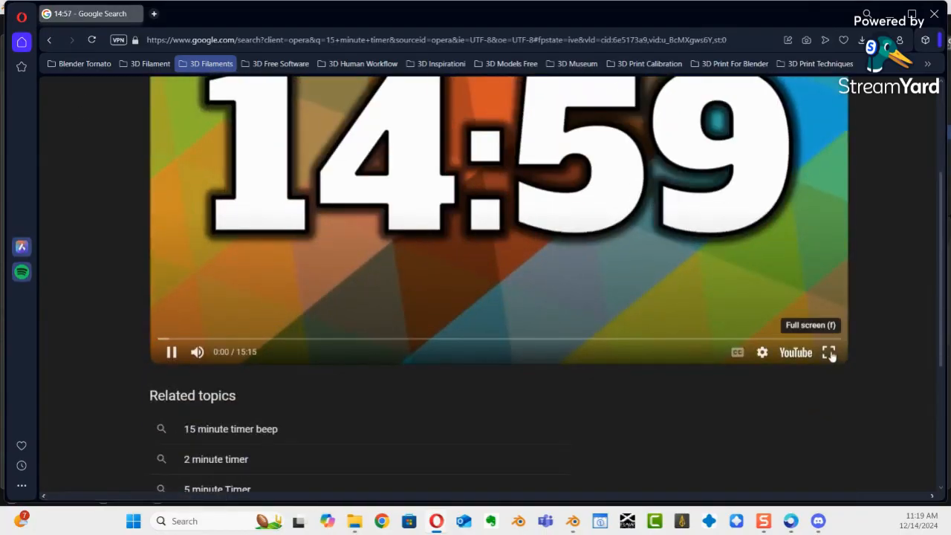
Step: Show the timer video full screen, pause it, rewind it to the start and play it from 15:00
left_click(829, 352)
left_click(12, 502)
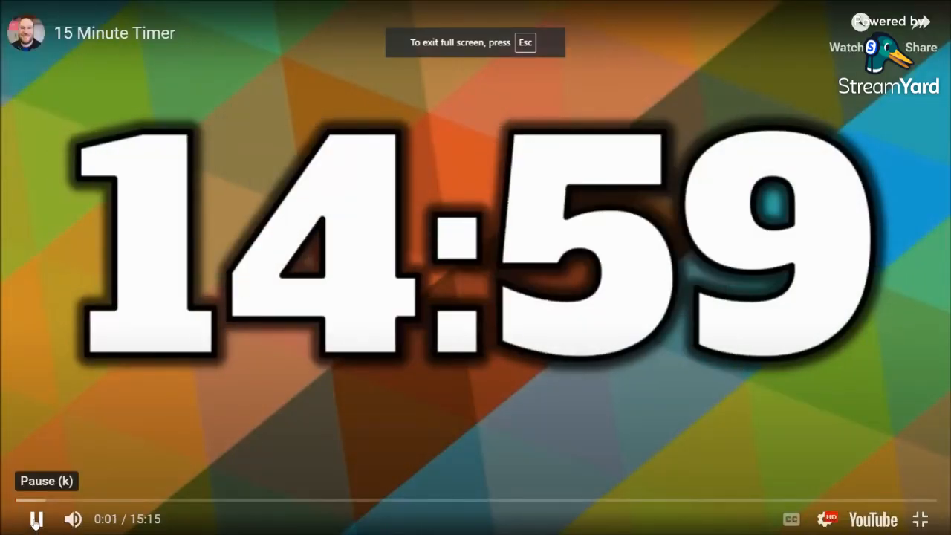
left_click(35, 520)
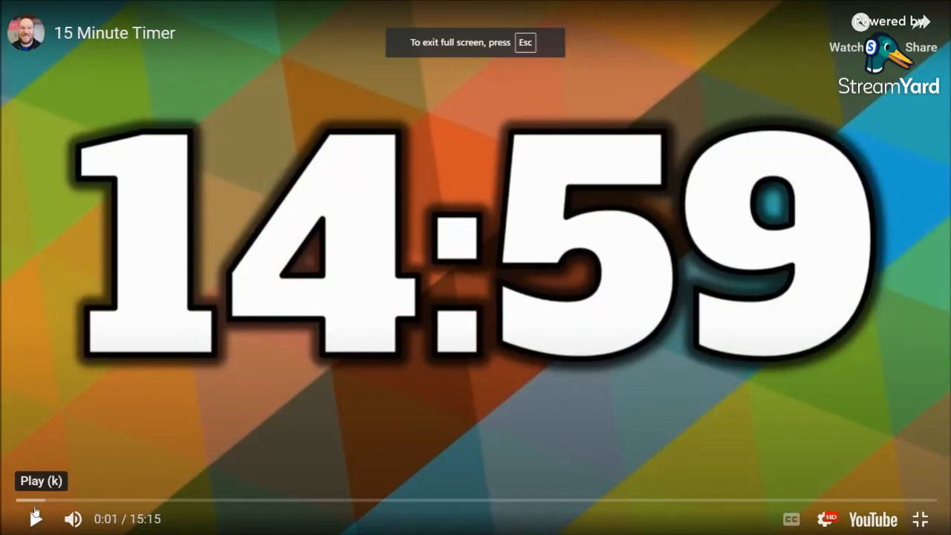
left_click(12, 500)
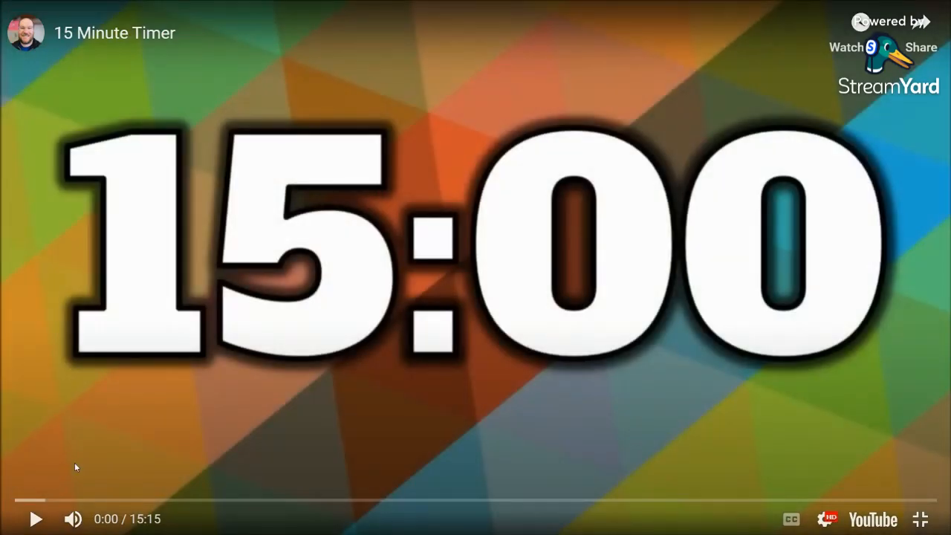
left_click(35, 519)
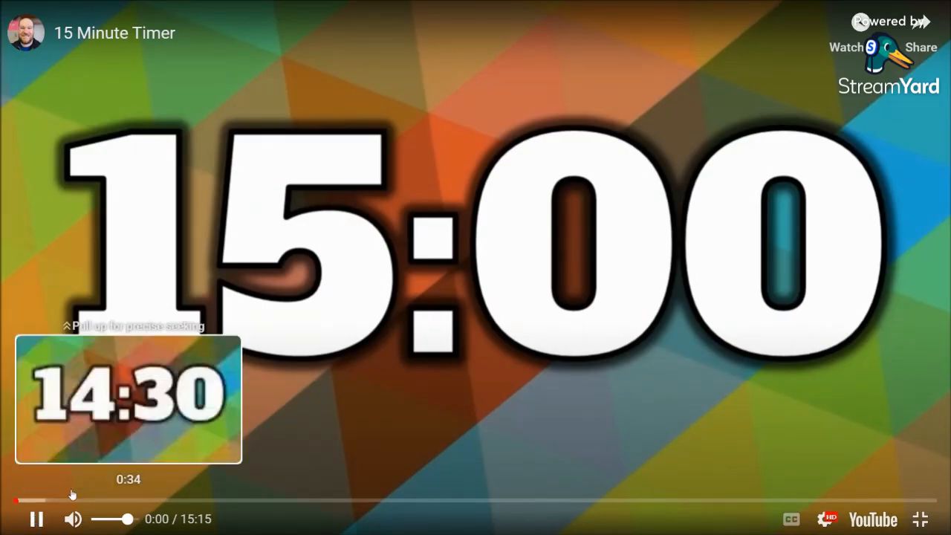
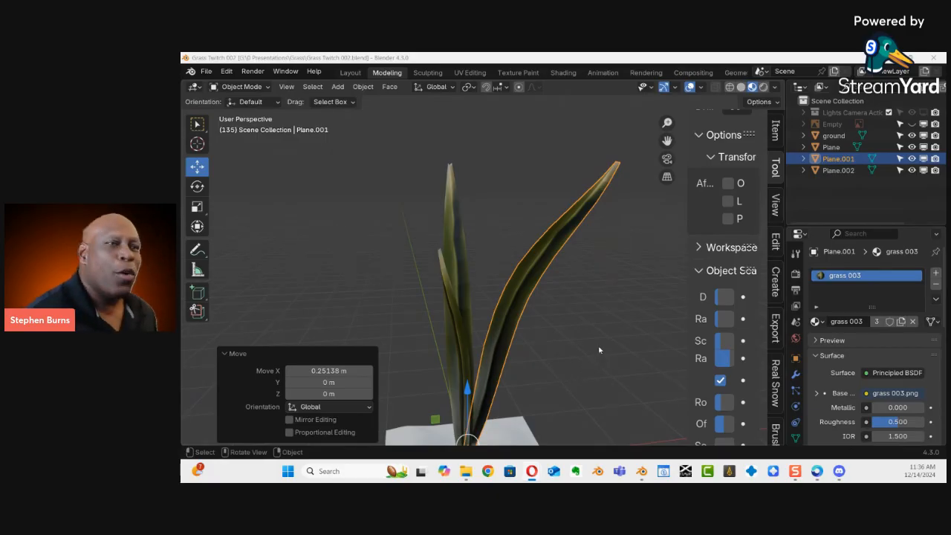
Step: In Blender, move the small blade Plane.002 about -0.14 m along Y, closer to the base of the other blades
middle_click_drag(567, 359, 588, 290)
middle_click_drag(502, 336, 279, 321)
middle_click_drag(417, 301, 589, 285)
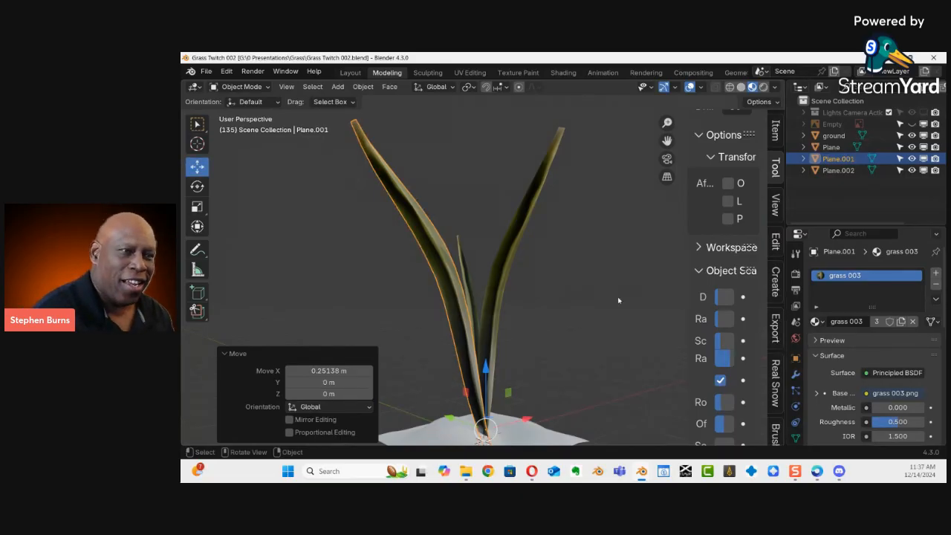
middle_click_drag(618, 300, 529, 297)
left_click(525, 309)
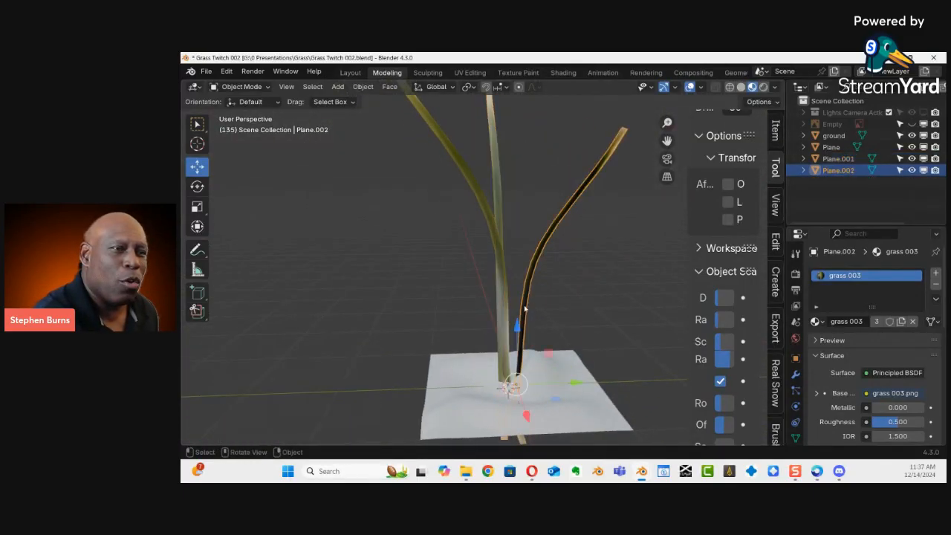
left_click_drag(571, 384, 540, 337)
middle_click_drag(539, 336, 497, 306)
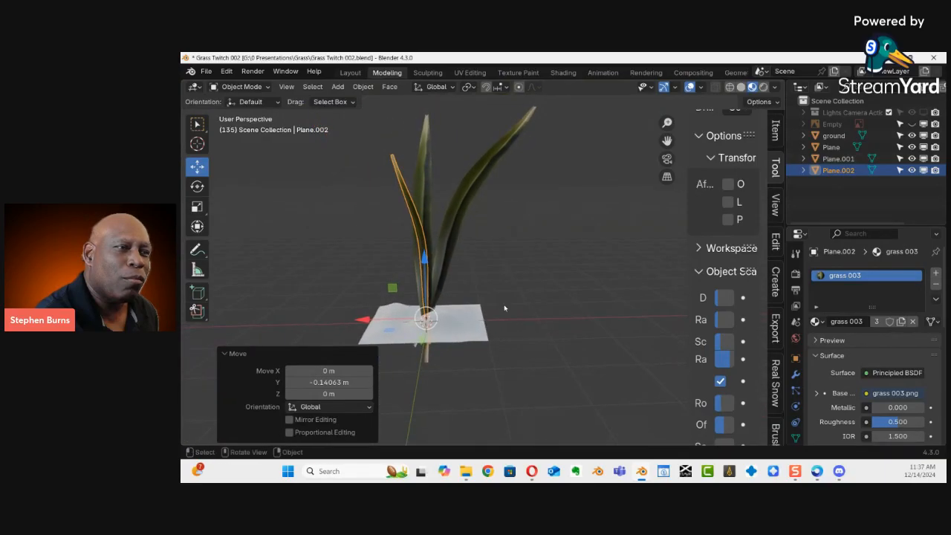
Step: Add a mesh plane and move it about 2.17 m along X, clear of the ground plane
key("shift+a")
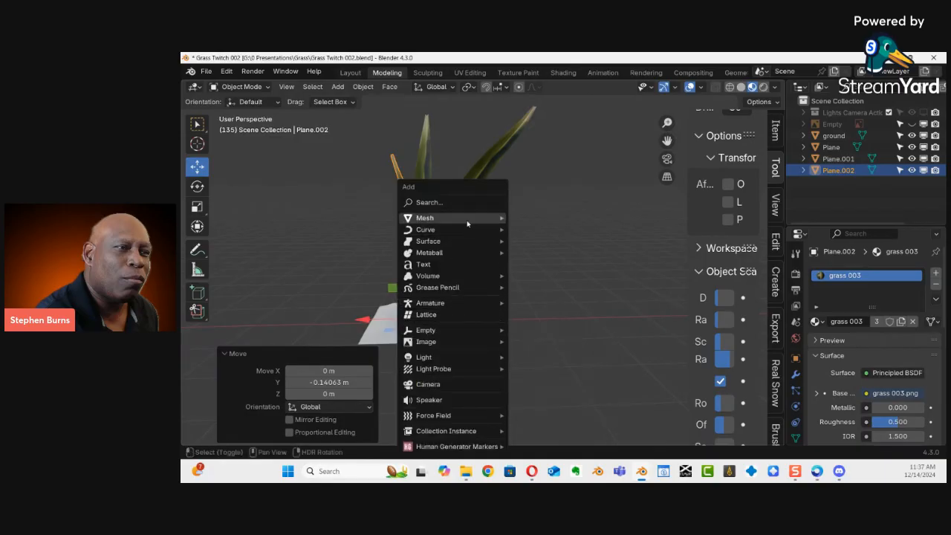
mouse_move(478, 217)
left_click(533, 217)
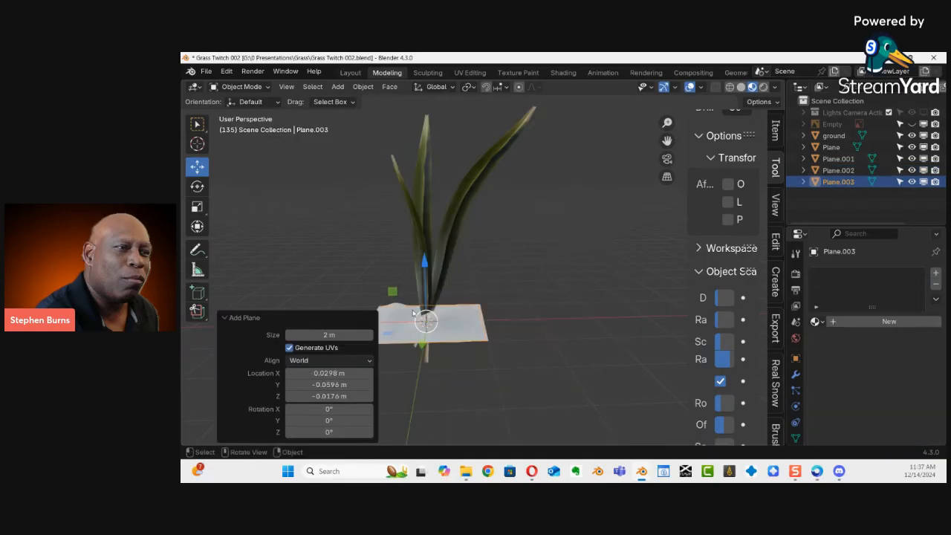
middle_click_drag(436, 316, 505, 311)
left_click_drag(448, 302, 365, 301)
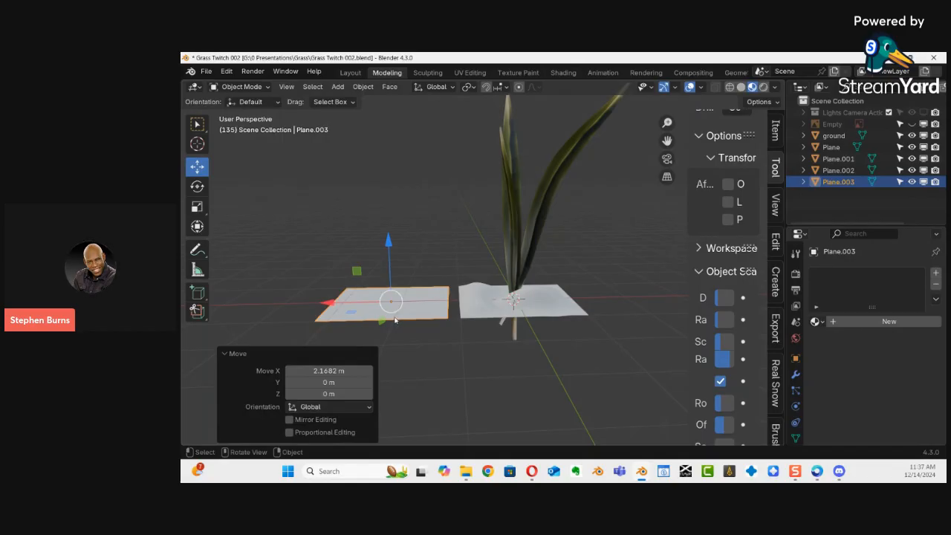
left_click(388, 318)
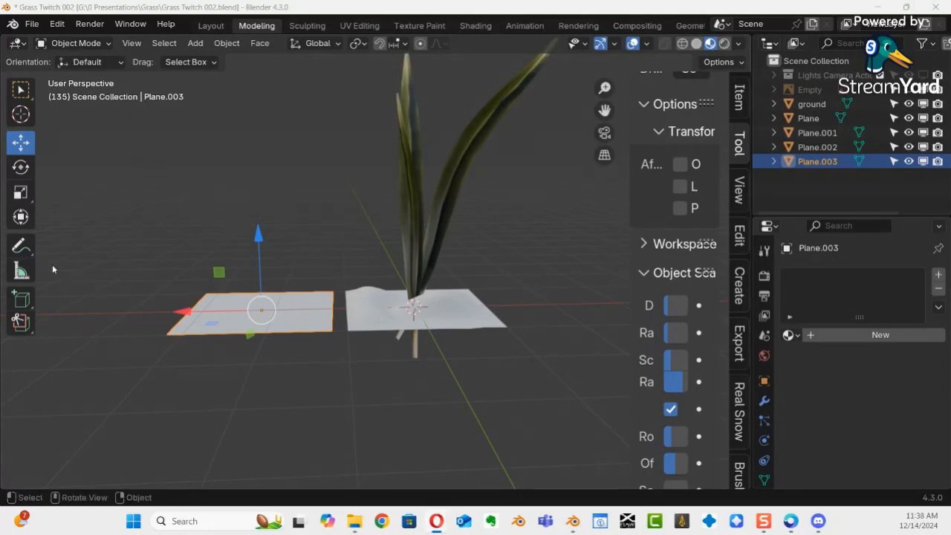
Step: Rotate the new plane 90° about the X axis so it stands upright
mouse_move(352, 234)
middle_mouse_down()
mouse_move(301, 243)
mouse_move(367, 217)
mouse_move(330, 257)
mouse_move(358, 230)
mouse_move(346, 239)
middle_mouse_up()
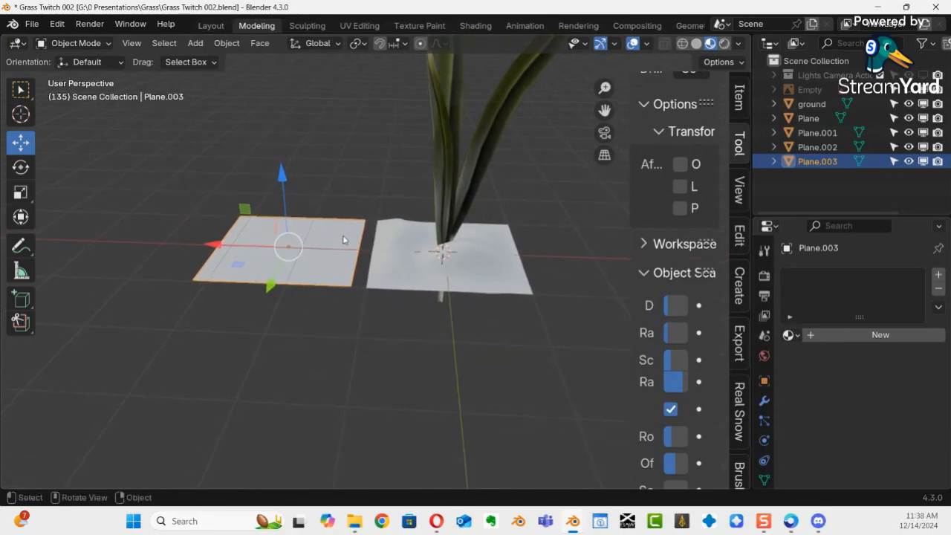
key("r")
key("x")
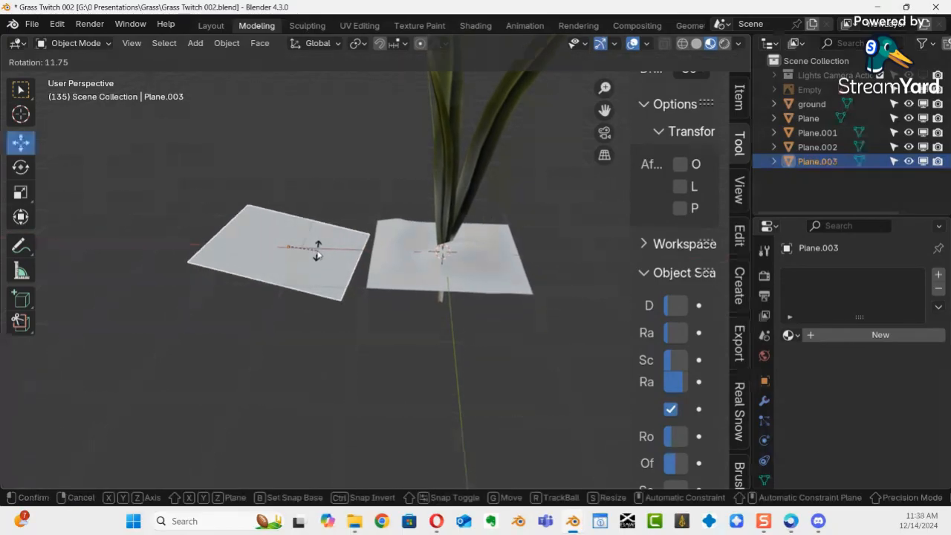
type("90")
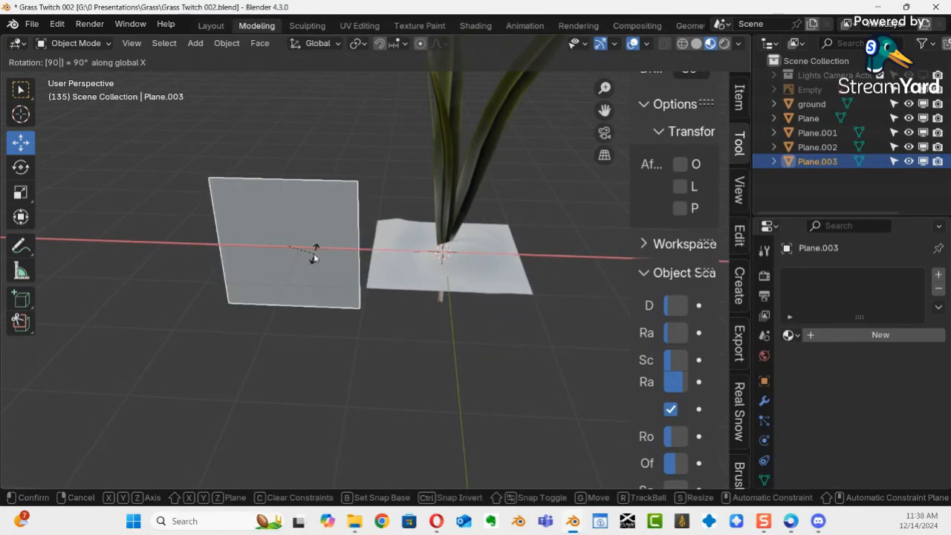
key("Return")
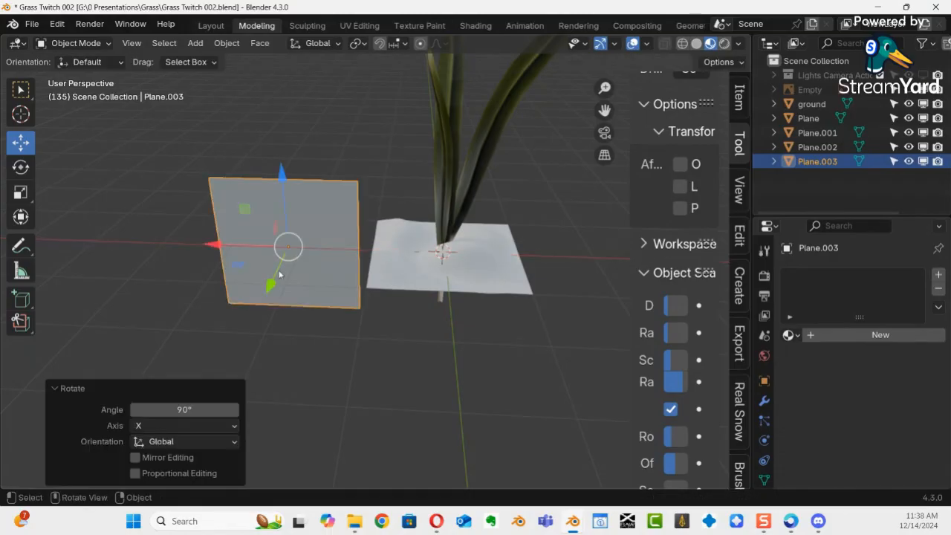
Step: Create a new material on the upright plane Plane.003
middle_click_drag(272, 273, 339, 244, "ctrl")
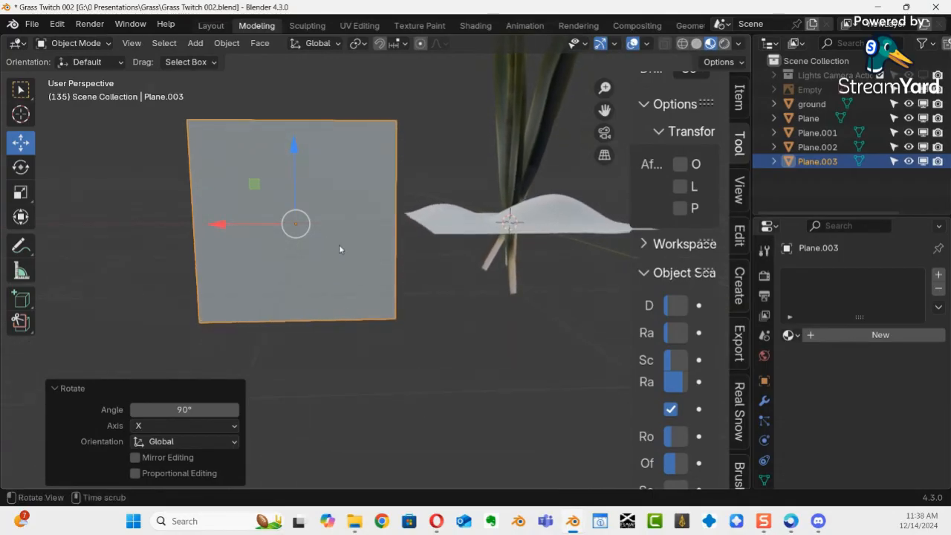
left_click(847, 224)
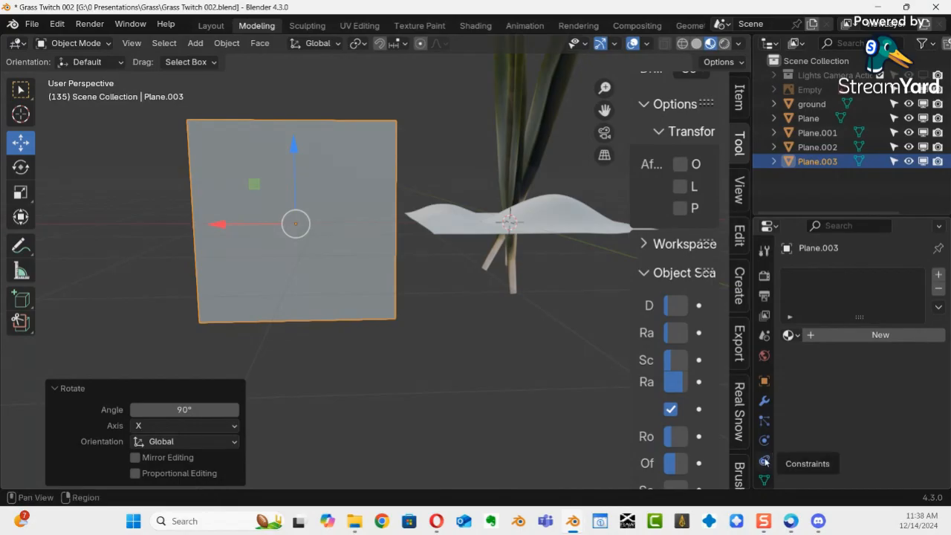
scroll(765, 462, "down", 1)
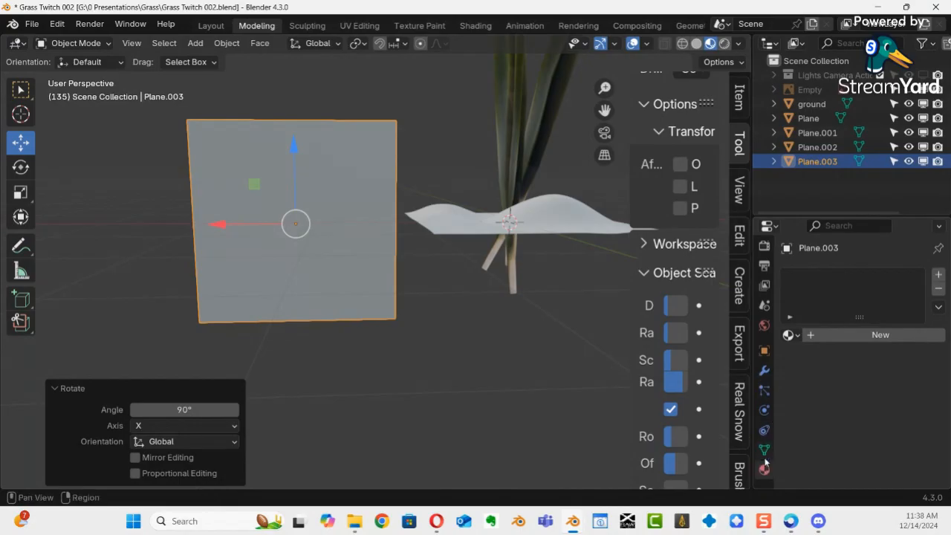
left_click(877, 336)
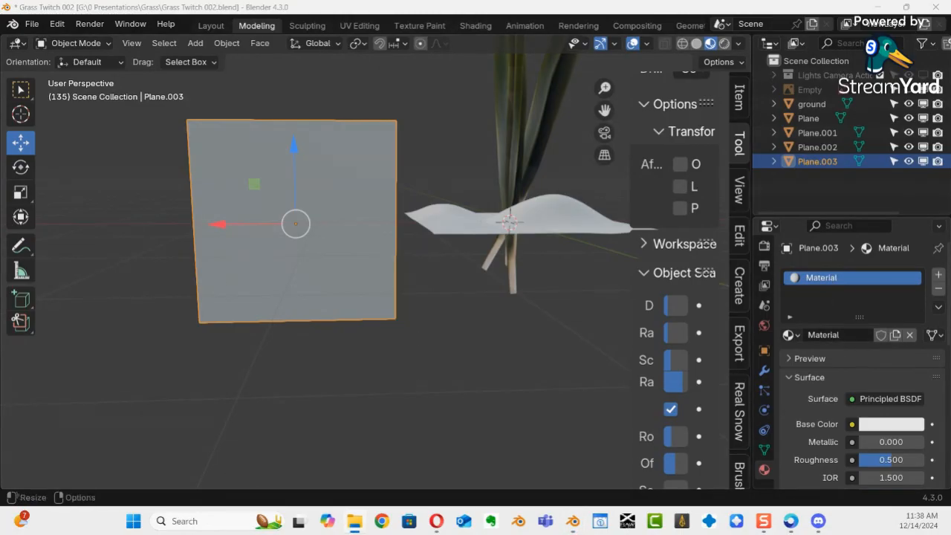
Step: Bring up the Grass Images folder, select the grass 002 image, and set the folder window aside at the screen edge
left_click_drag(950, 256, 326, 136)
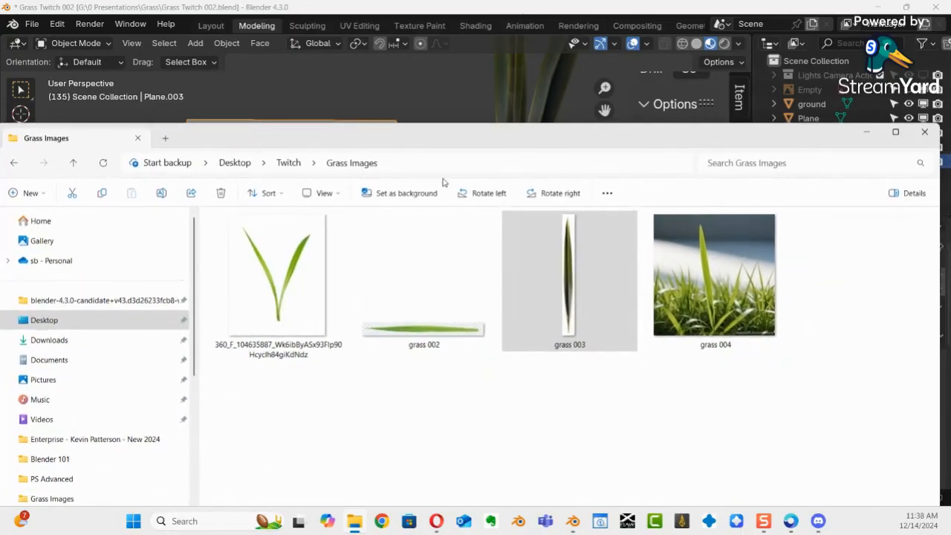
left_click(568, 318)
left_click(435, 332)
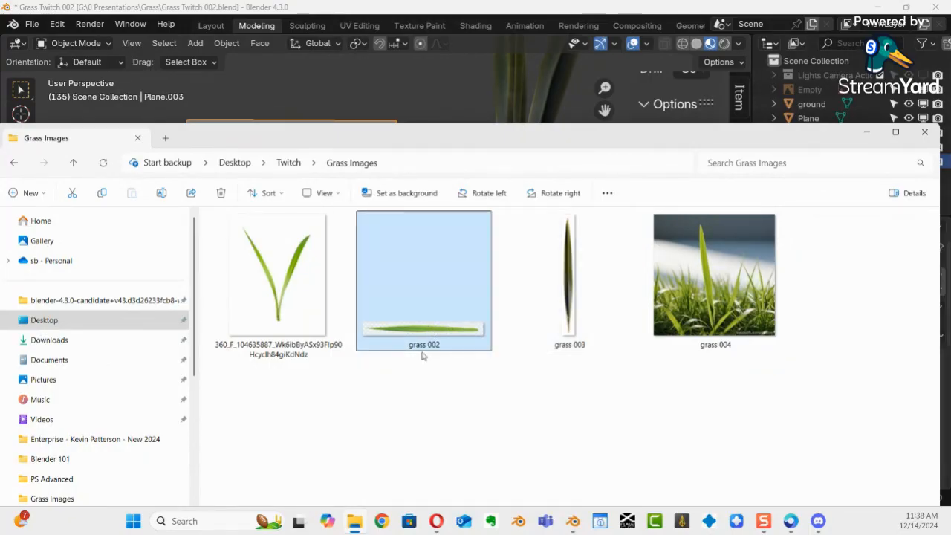
left_click_drag(505, 142, 950, 147)
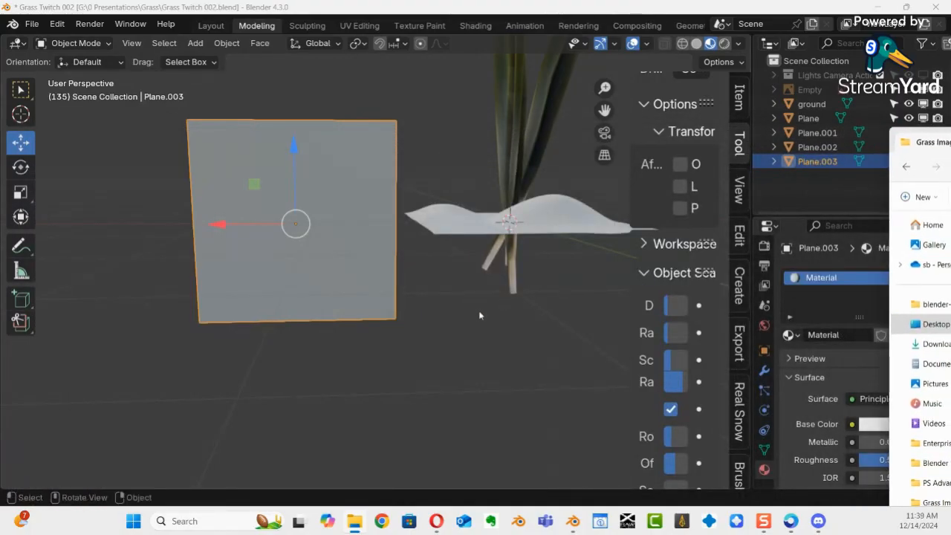
Step: In front view, place the grass 002 image from the folder as a reference image over the upright plane
left_click(454, 312)
key("KP_0")
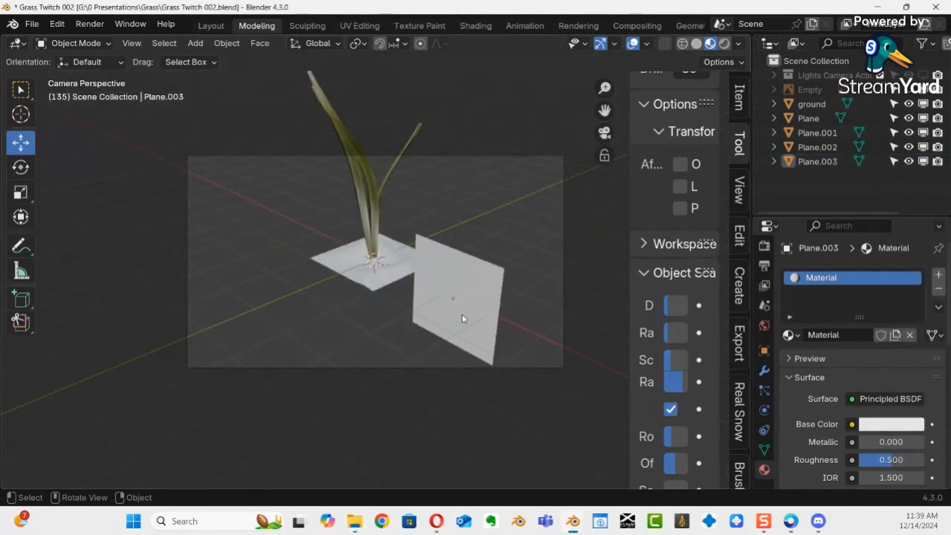
key("KP_0")
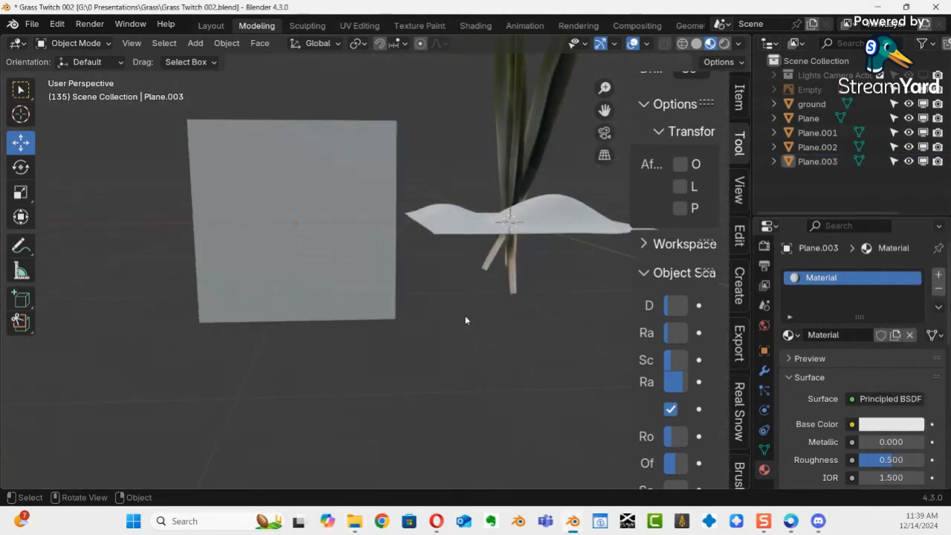
key("KP_1")
middle_click_drag(477, 313, 414, 312, "shift")
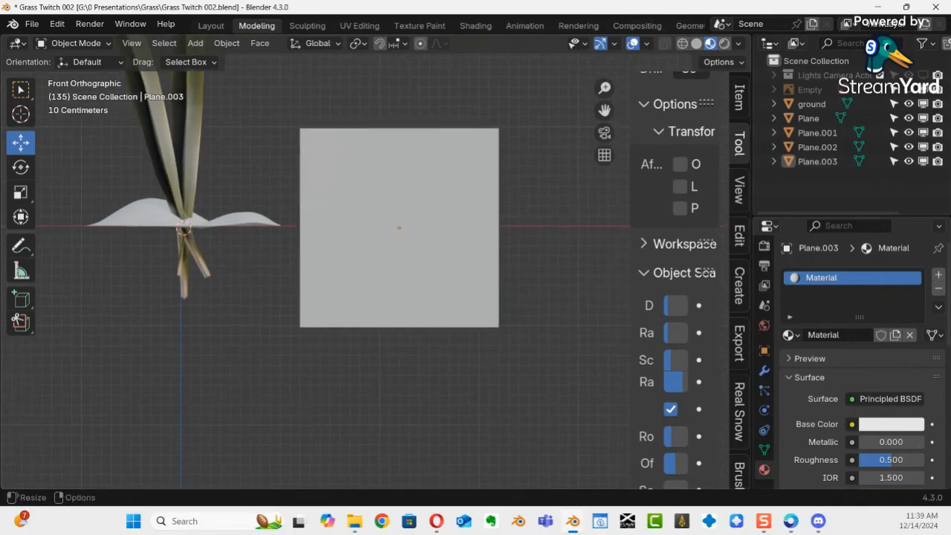
left_click_drag(407, 246, 407, 241)
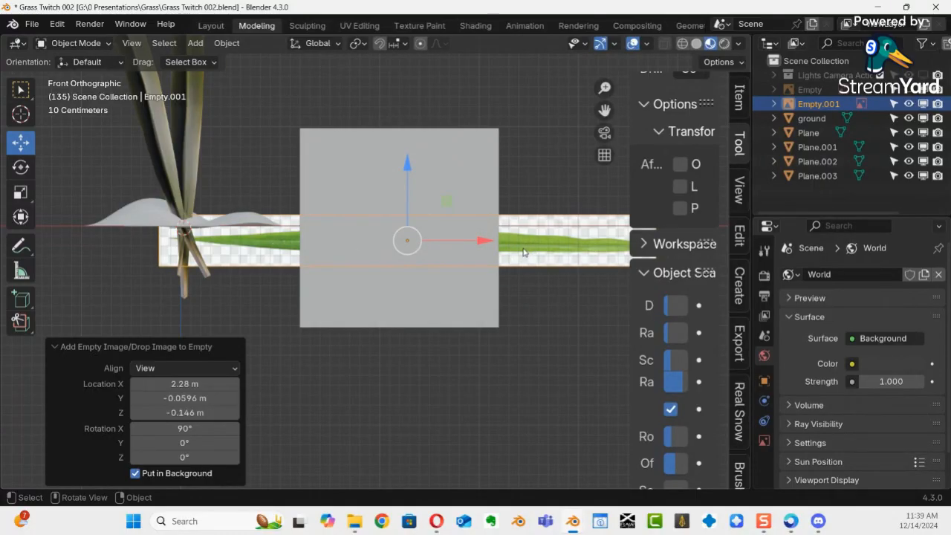
Step: Rotate the grass 002 reference image 90° about the Y axis so the blade stands vertical
type("ry")
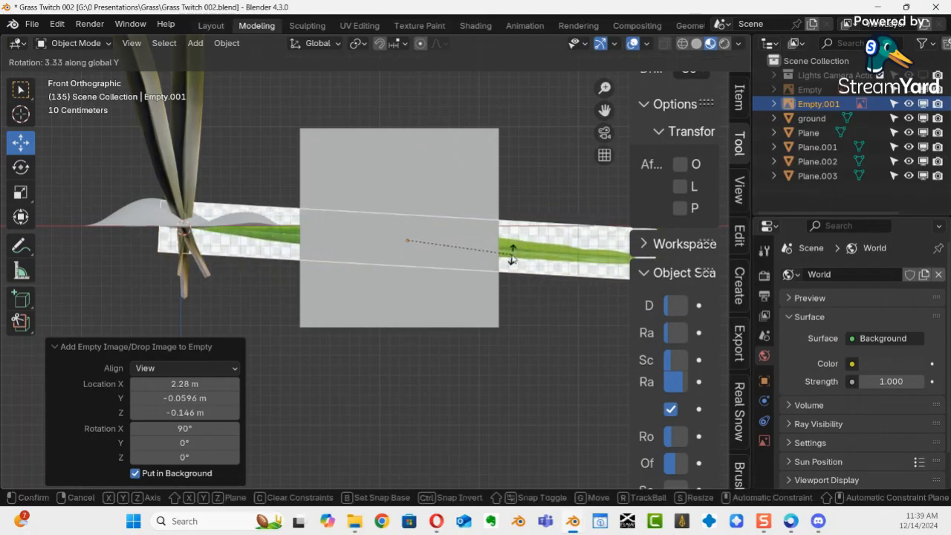
type("90")
key("Return")
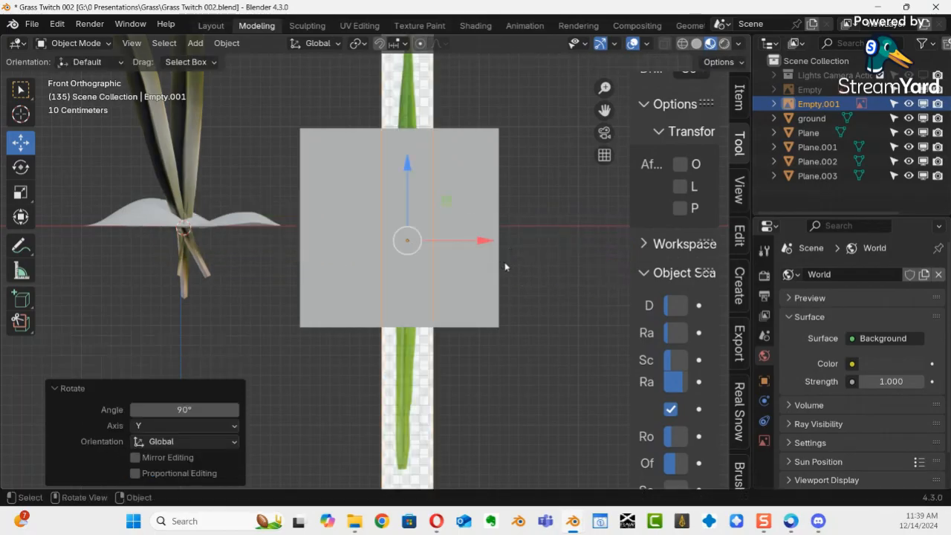
Step: Enlarge the properties area, select the grass 002 reference image in front view and show its image data settings
middle_click_drag(519, 306, 444, 267)
key("shift+space")
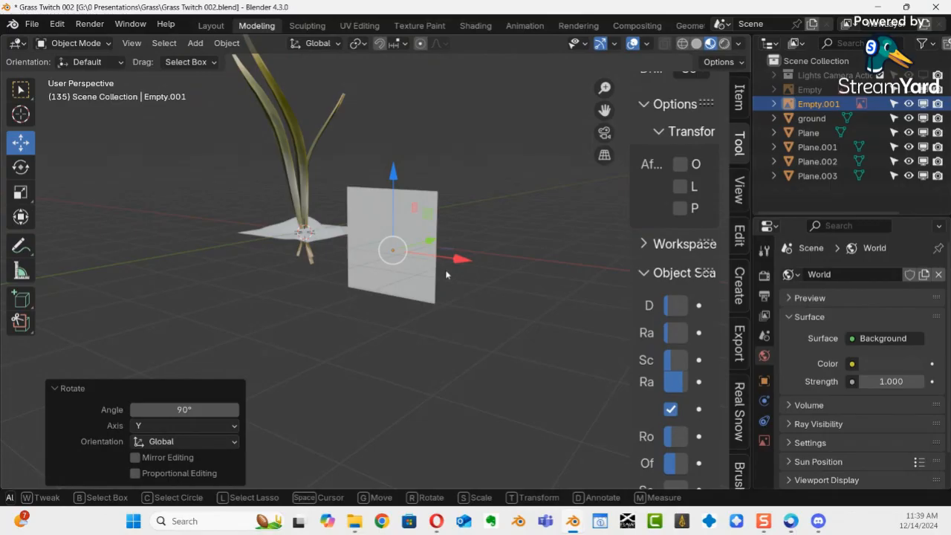
key("KP_1")
left_click(434, 276)
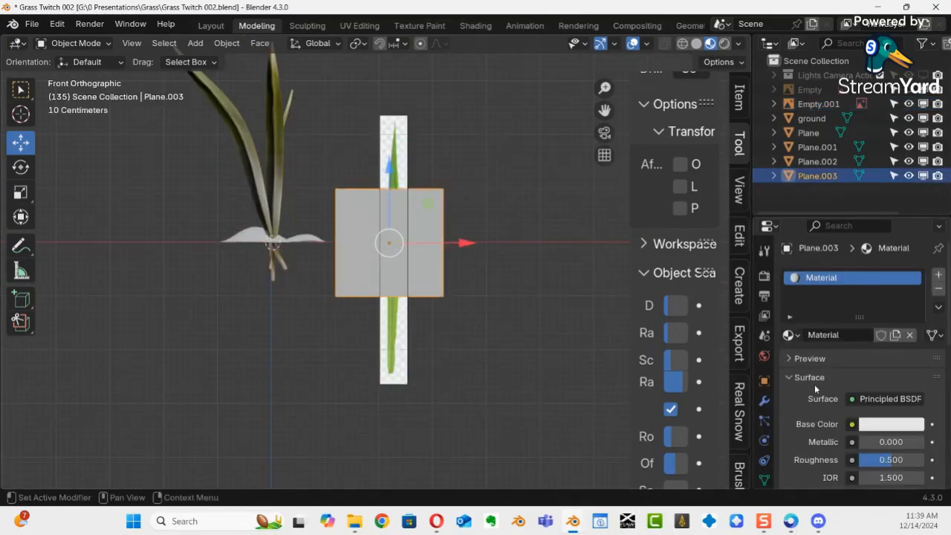
left_click_drag(838, 211, 837, 175)
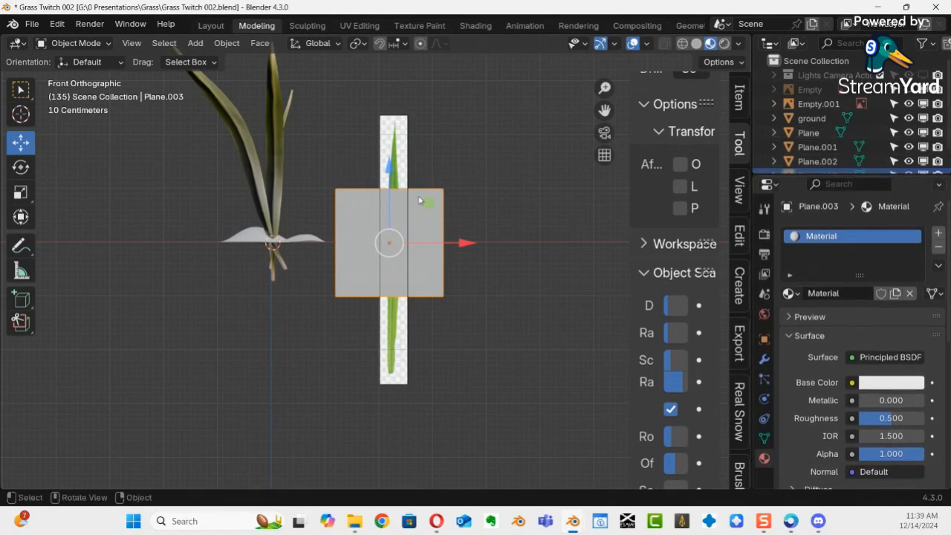
left_click(393, 167)
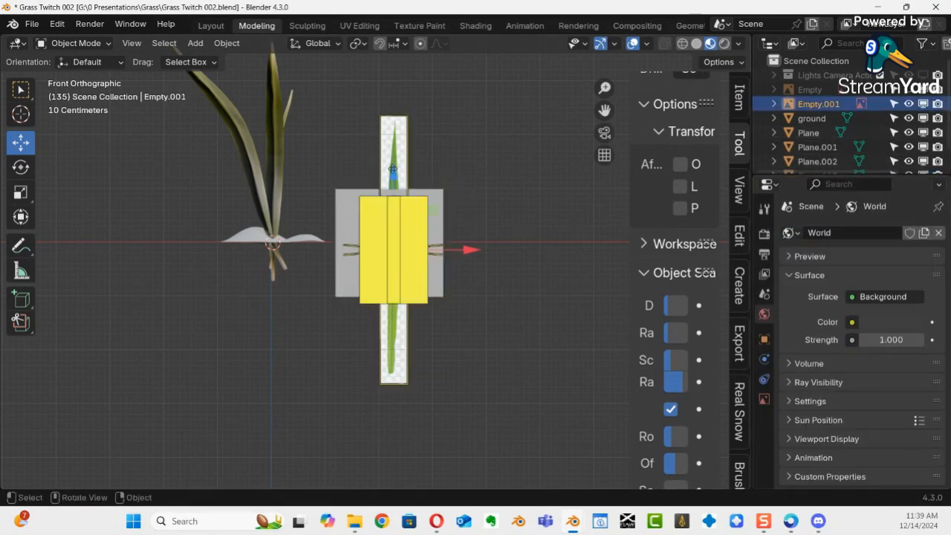
left_click(764, 400)
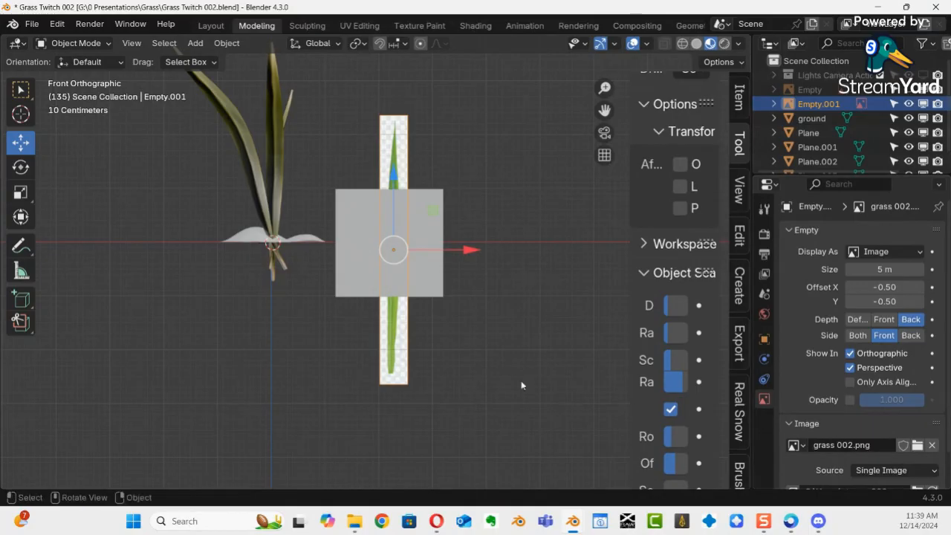
Step: Undo the last changes to the grass 002 reference image and redo them
middle_click_drag(486, 336, 424, 223)
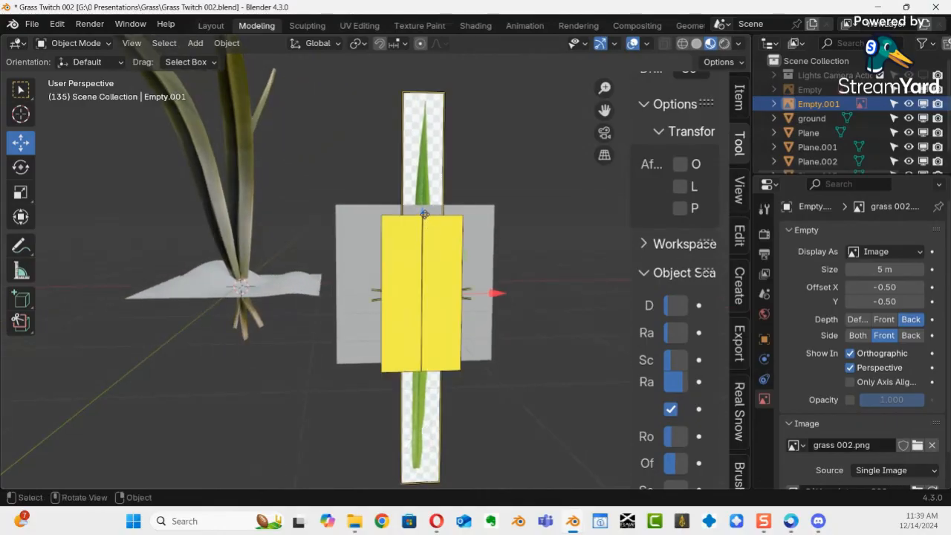
key("ctrl+z")
key("ctrl+z")
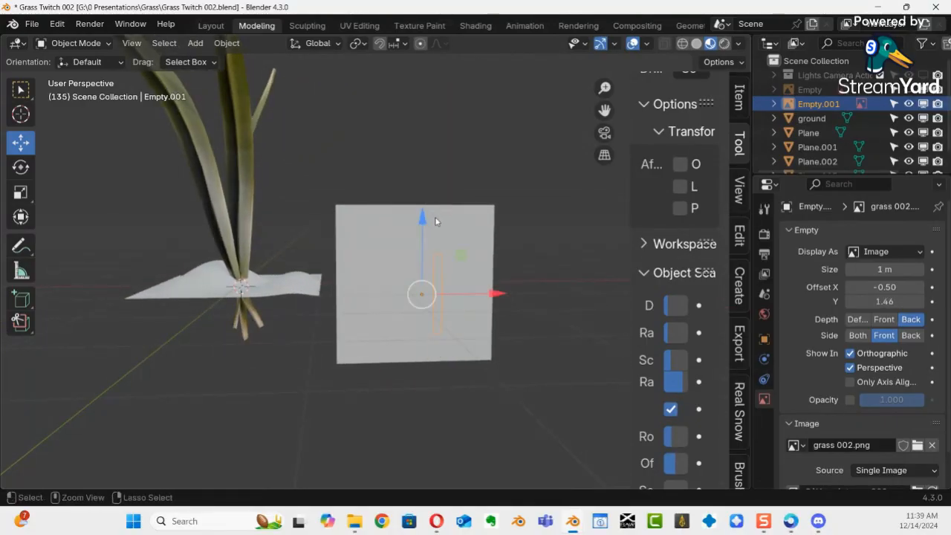
key("ctrl+shift+z")
key("ctrl+shift+z")
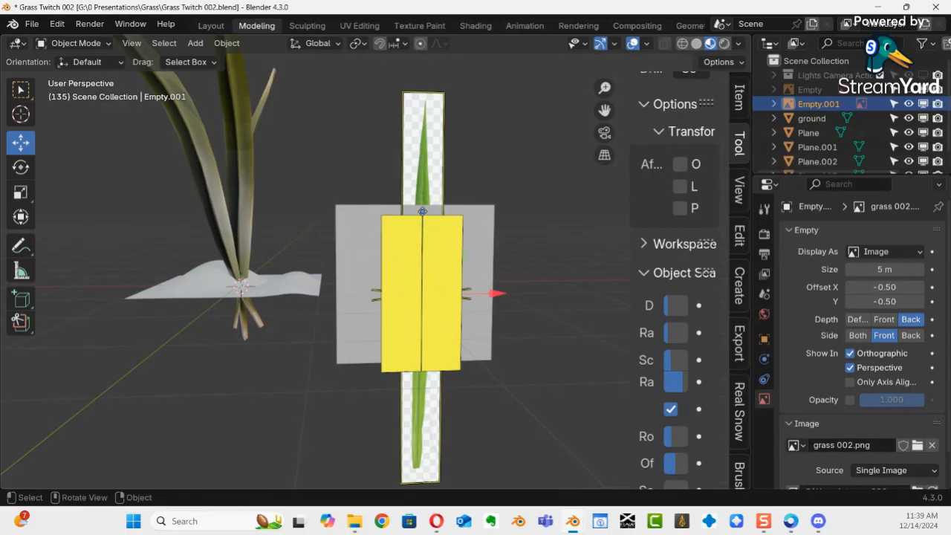
Step: Try to raise the grass 002 reference image by its vertical handle, undoing each accidental resize
left_click(536, 189)
left_click(454, 205)
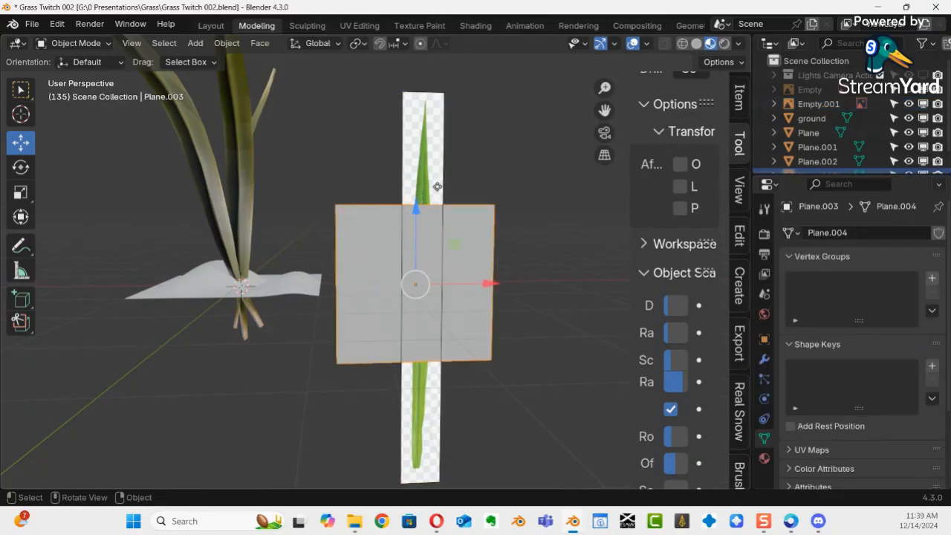
left_click(436, 186)
left_click_drag(422, 210, 426, 193)
key("ctrl+z")
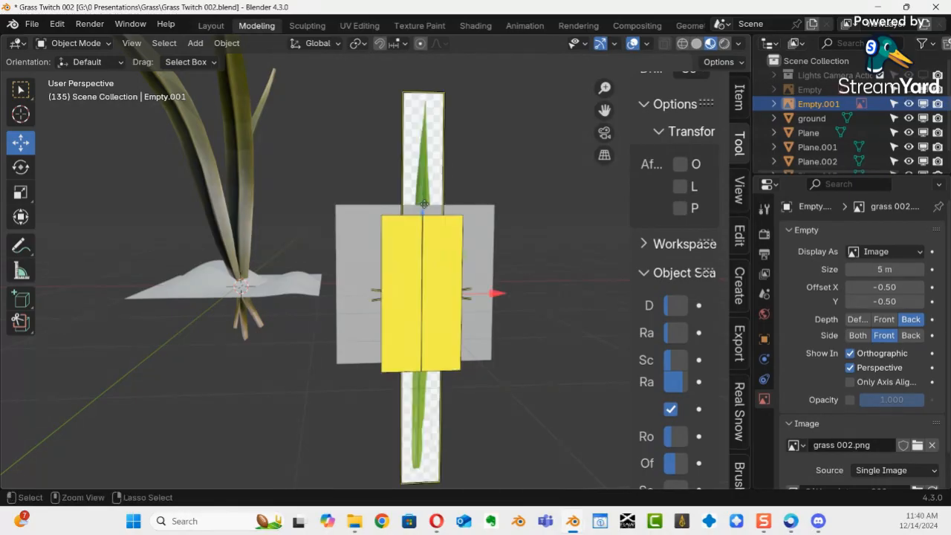
middle_click_drag(424, 200, 278, 251)
mouse_move(413, 211)
left_mouse_down()
mouse_move(417, 165)
mouse_move(419, 176)
left_mouse_up()
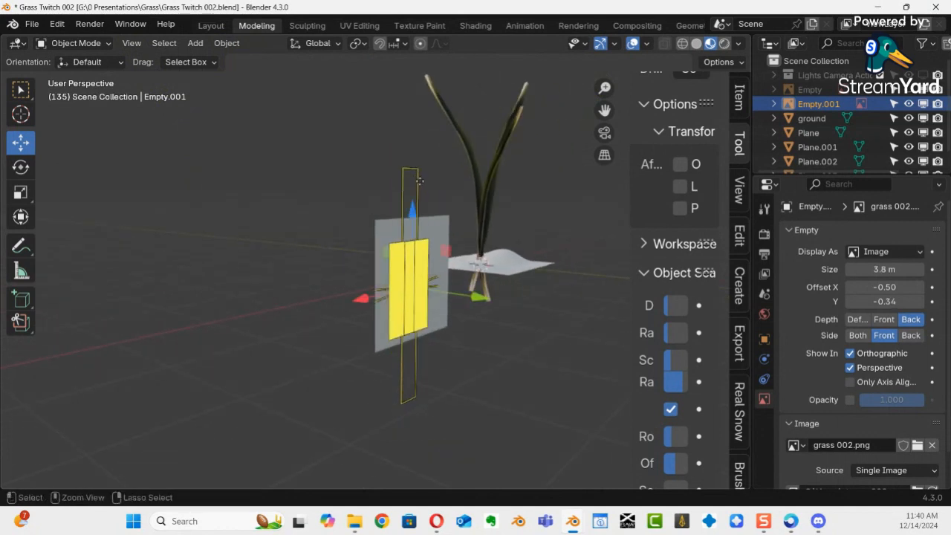
key("ctrl+z")
Step: In front view, move the grass 002 reference image up about 2.11 m along Z
middle_click_drag(421, 196, 329, 290)
key("KP_1")
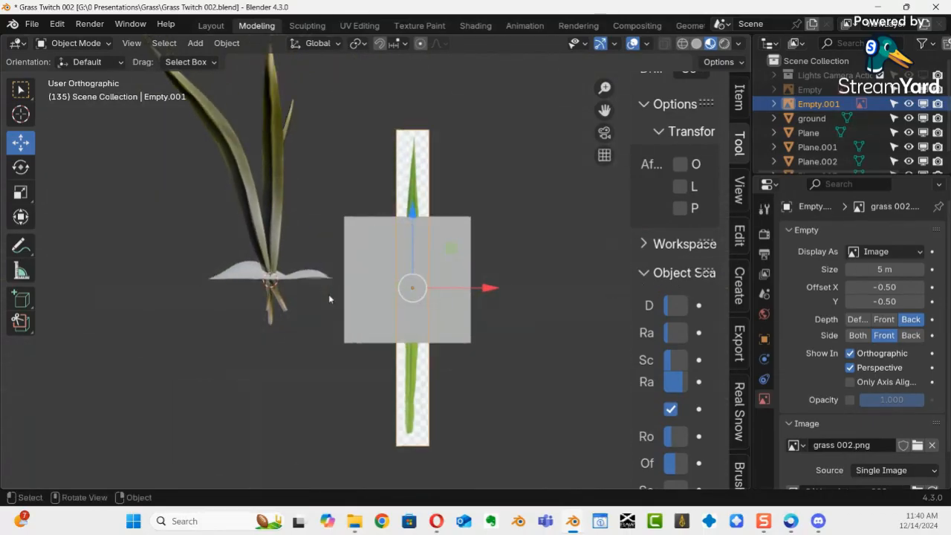
left_click_drag(413, 289, 414, 148)
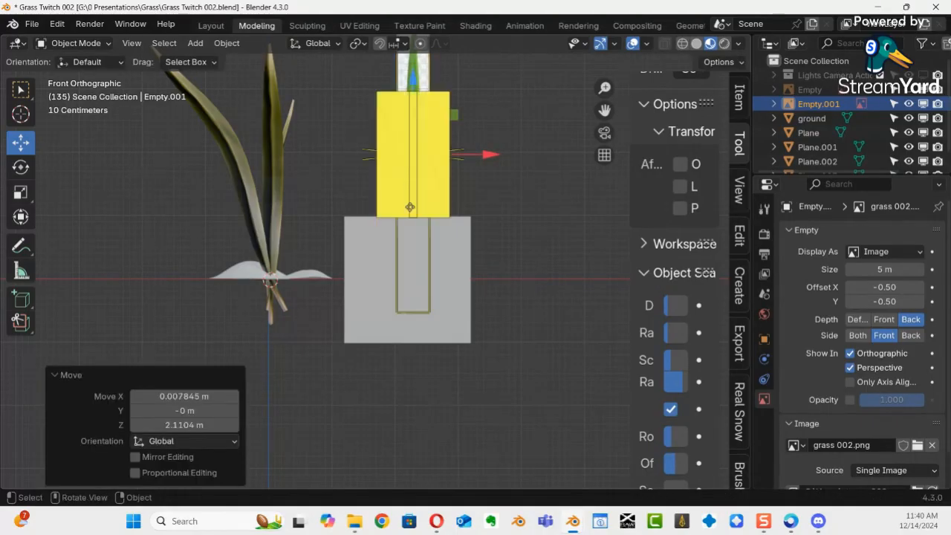
middle_click_drag(522, 290, 430, 307)
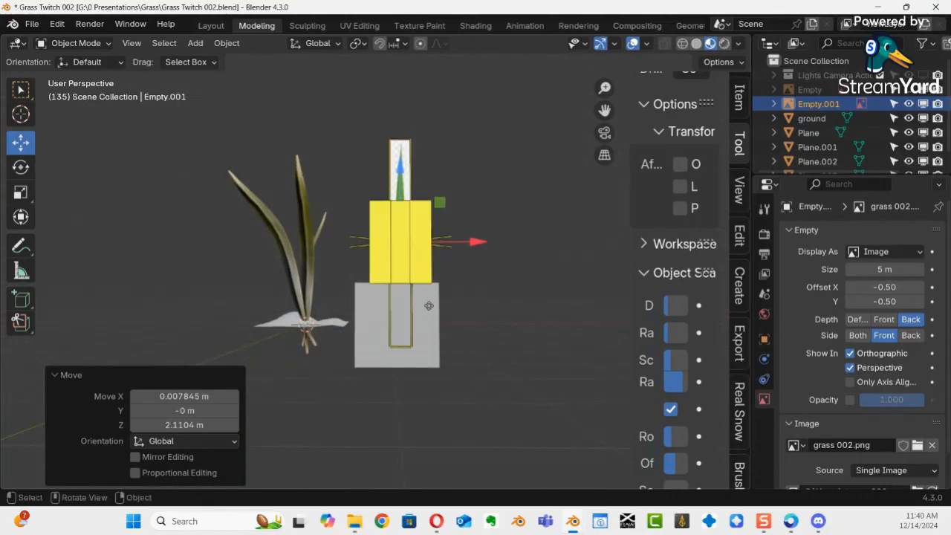
Step: Select the plane over the grass 002 reference image and show it in front view with see-through solid shading
left_click(432, 327)
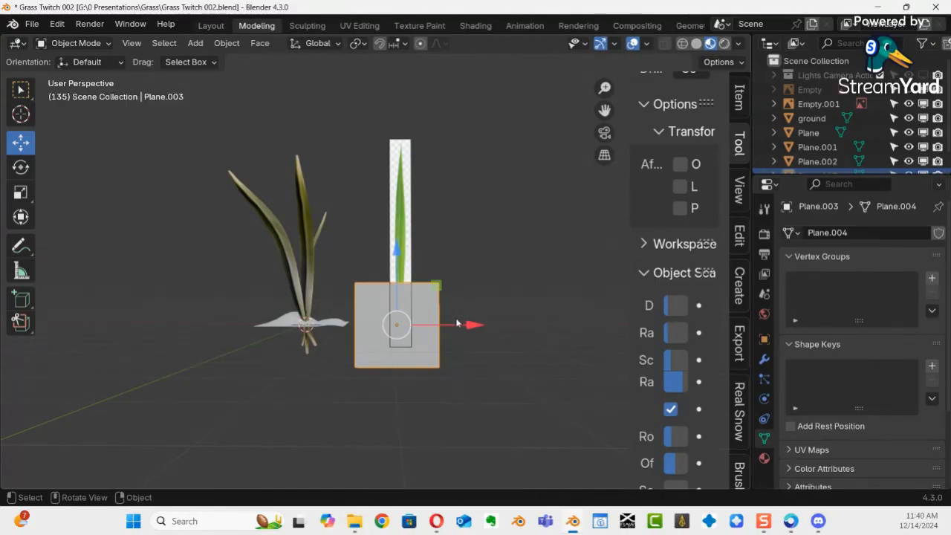
key("KP_1")
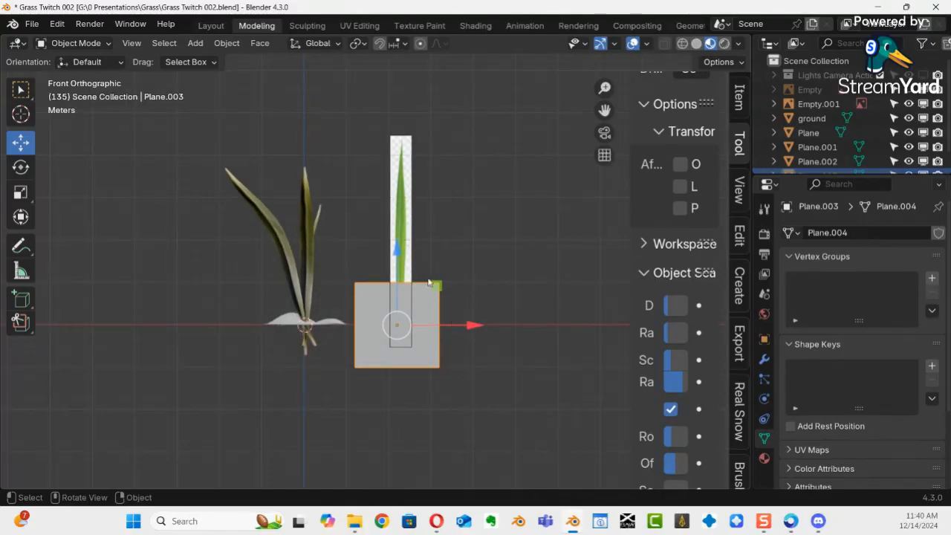
key("alt+z")
middle_click_drag(432, 292, 477, 238, "ctrl")
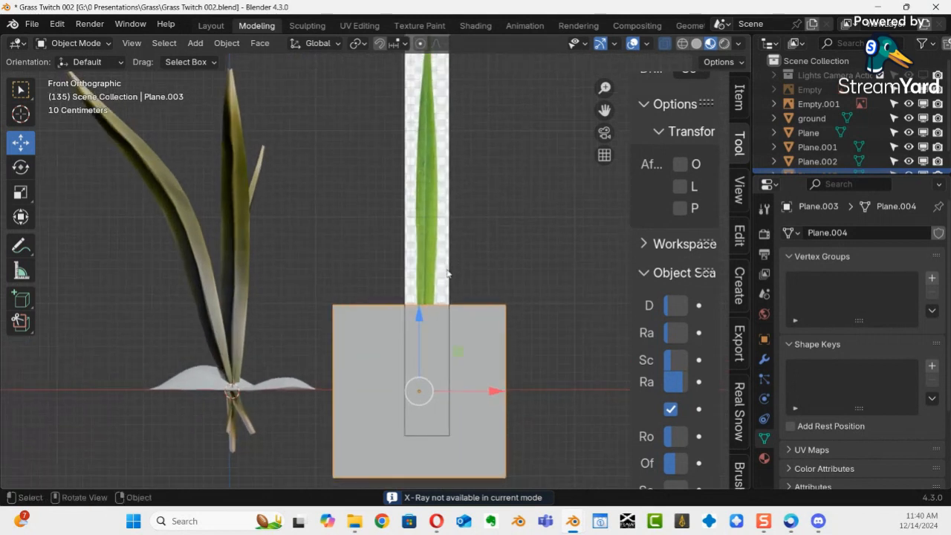
key("z")
left_click(546, 275)
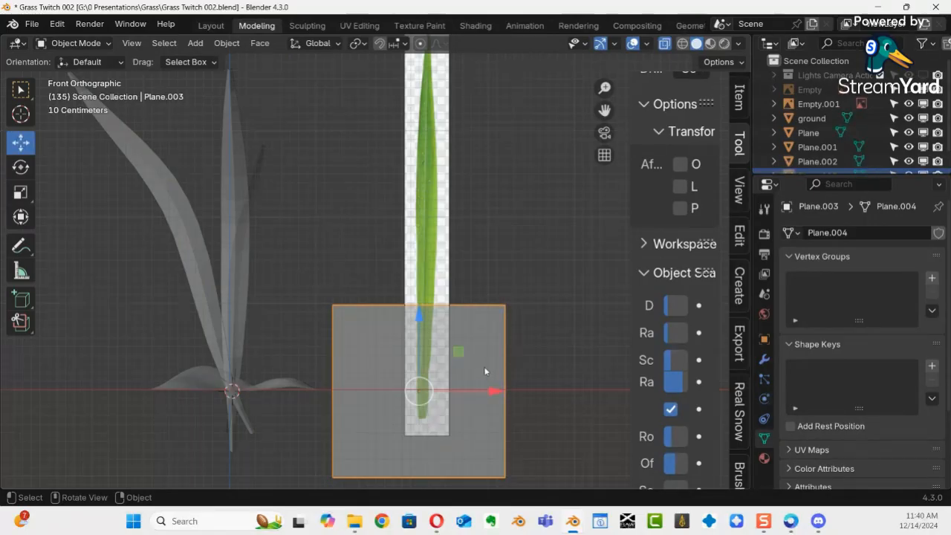
Step: In Edit Mode, raise the plane's upper edge about 3.36 m along Z, near the top of the grass reference
key("ctrl+Tab")
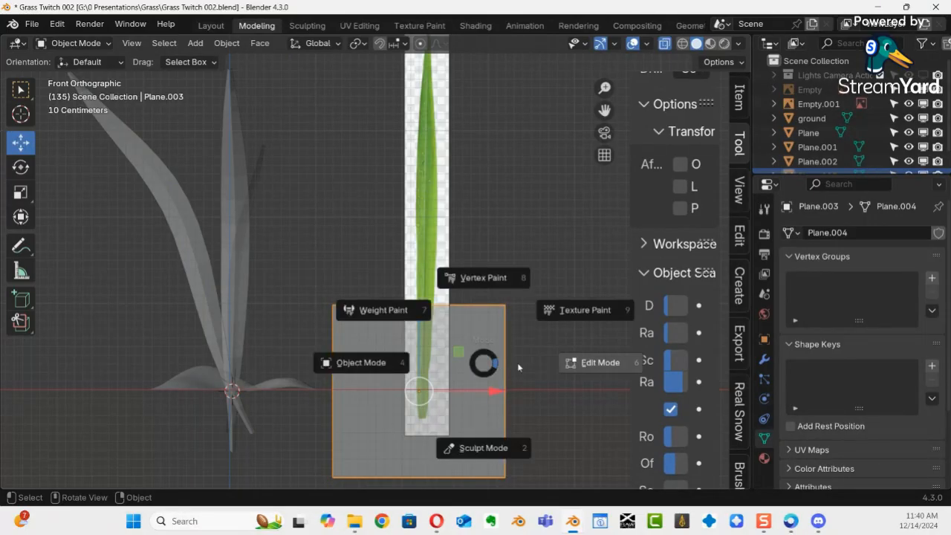
left_click(590, 364)
left_click(336, 301)
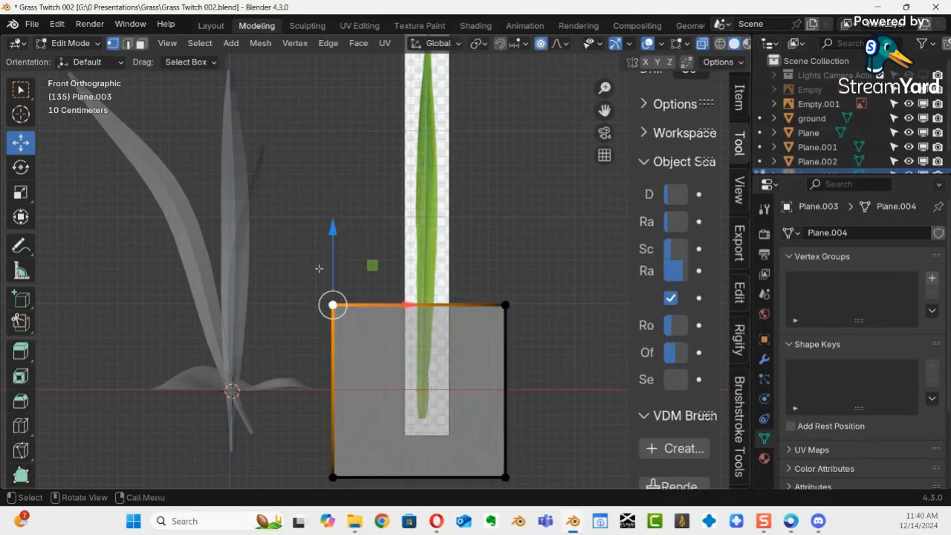
key("2")
left_click_drag(320, 275, 608, 329)
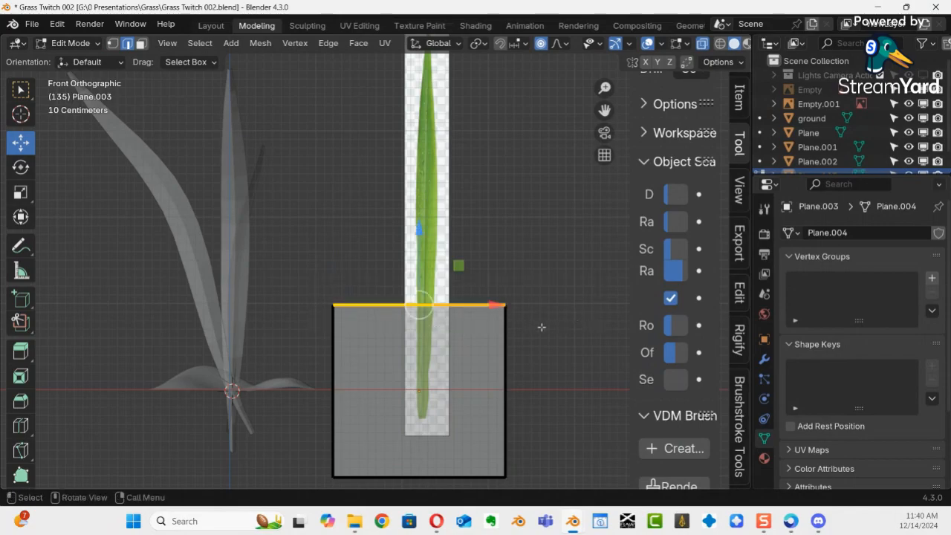
middle_click_drag(439, 258, 431, 346, "shift")
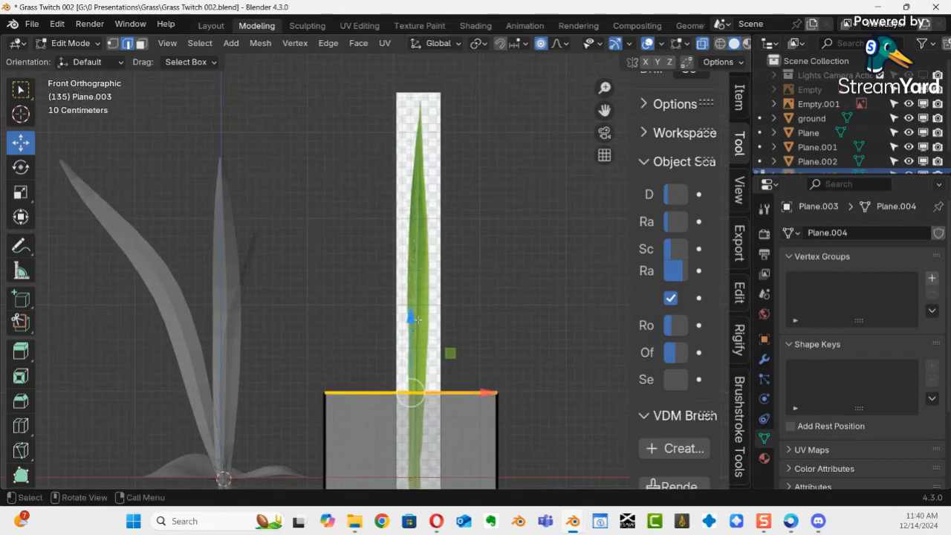
left_click_drag(410, 316, 410, 27)
Step: Raise the plane's lower edge about 0.49 m along Z toward the base of the reference blade
middle_click_drag(439, 374, 465, 197, "shift")
key("ctrl+z")
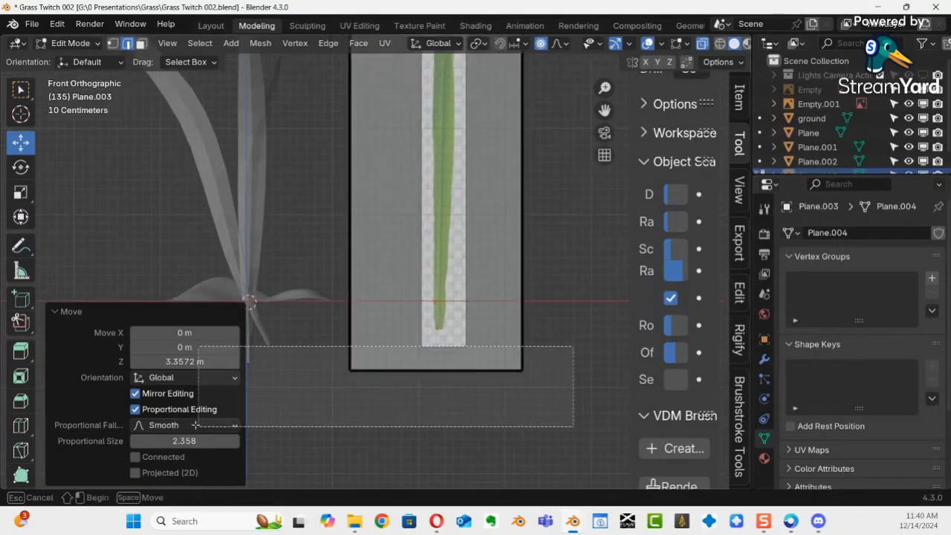
left_click_drag(425, 298, 444, 248)
middle_click_drag(444, 249, 458, 375, "shift")
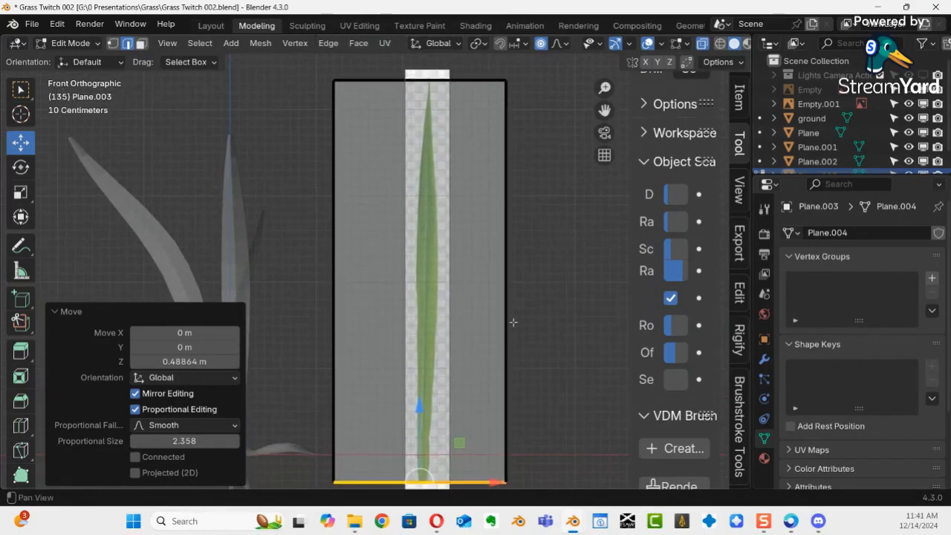
Step: Select the entire plane mesh and shift it about 0.14 m along X to center it on the reference blade
key("alt+a")
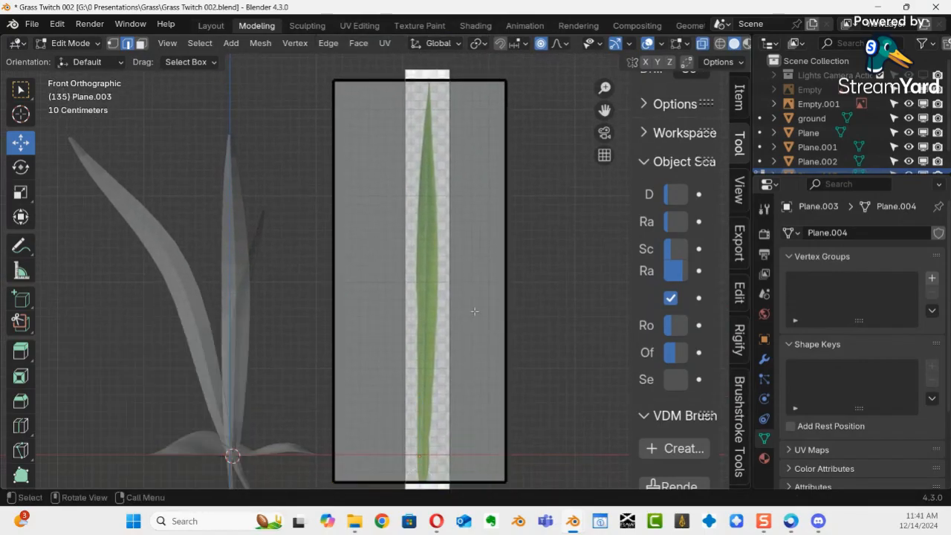
key("a")
left_click_drag(497, 281, 516, 281)
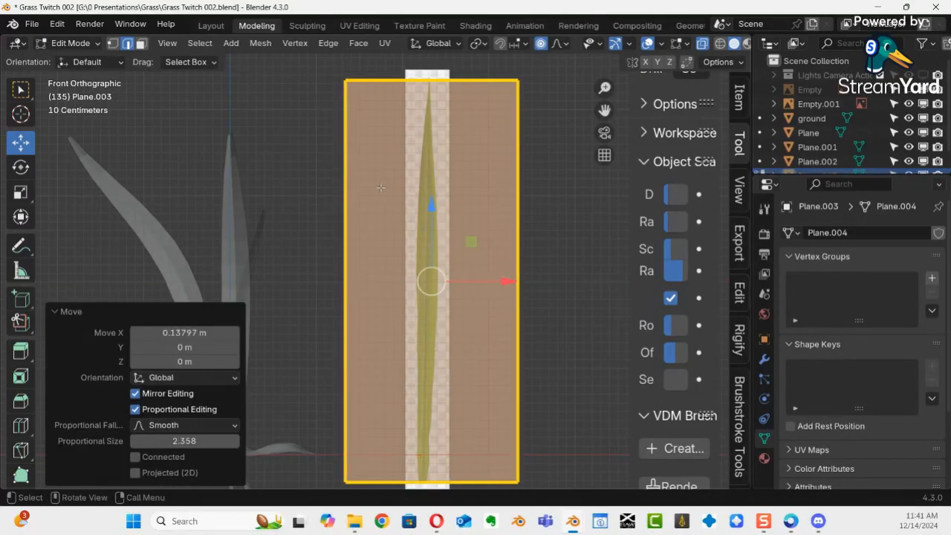
Step: Select the plane's two long side edges and scale them along X to about 0.128 to match the blade's width
scroll(508, 245, "down", 3)
left_click_drag(286, 232, 471, 263)
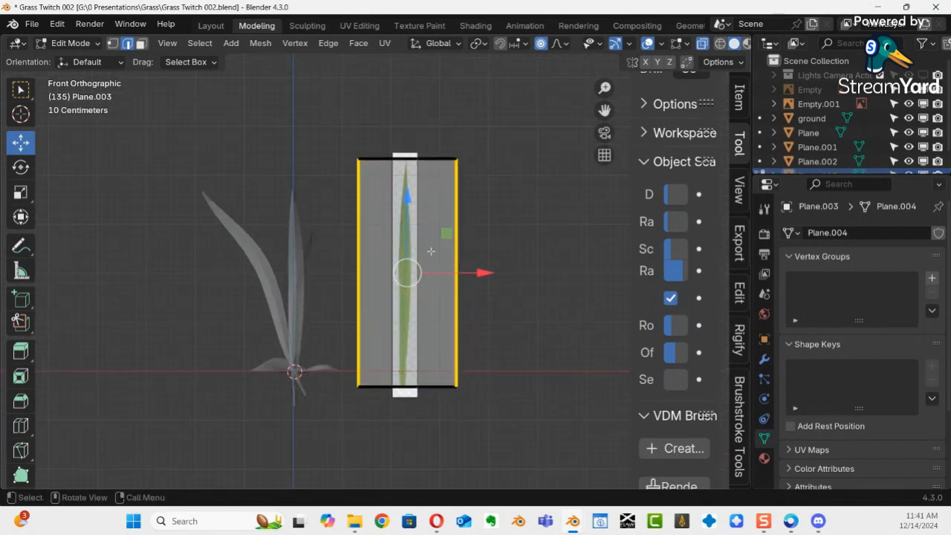
key("s")
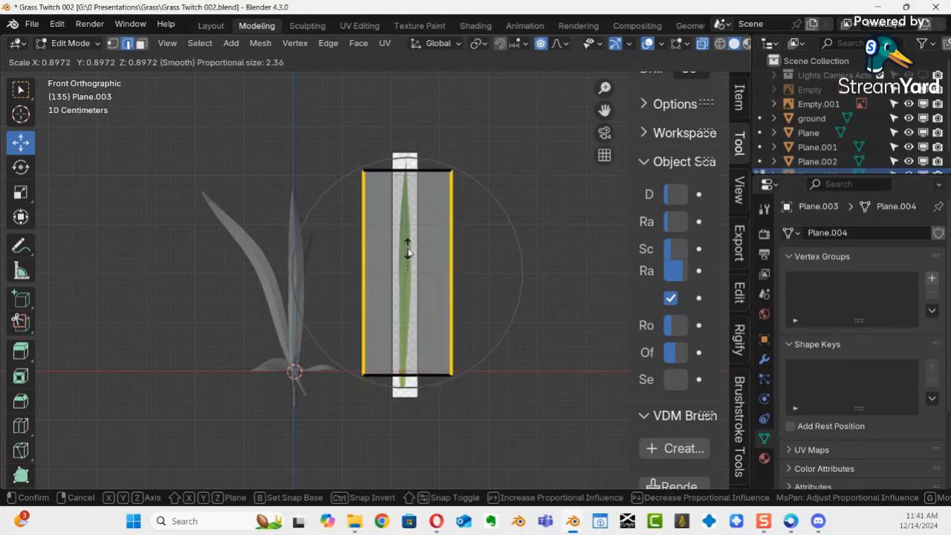
right_click(407, 253)
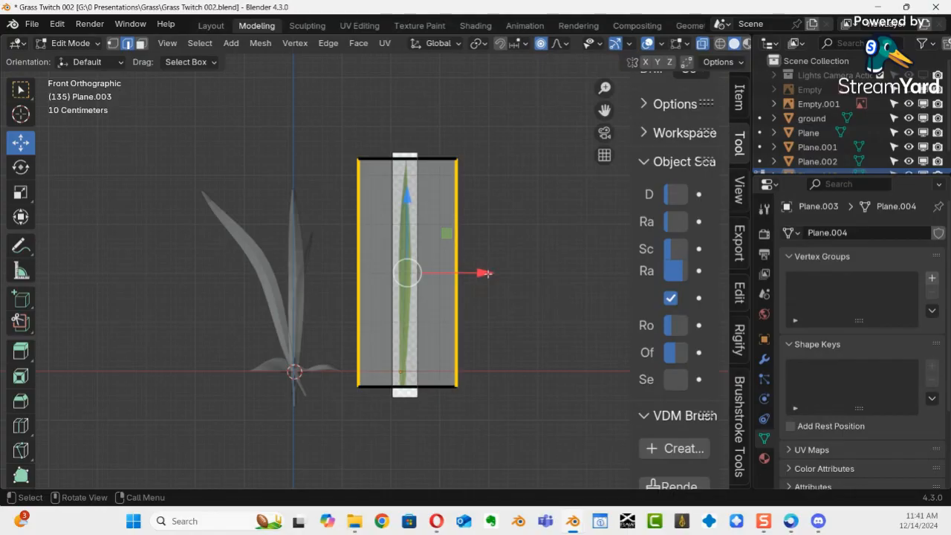
key("s")
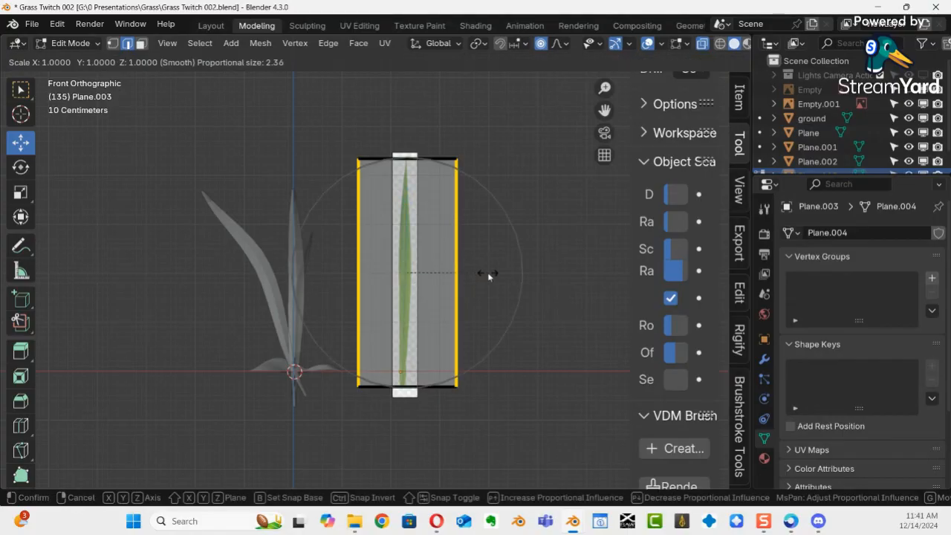
key("x")
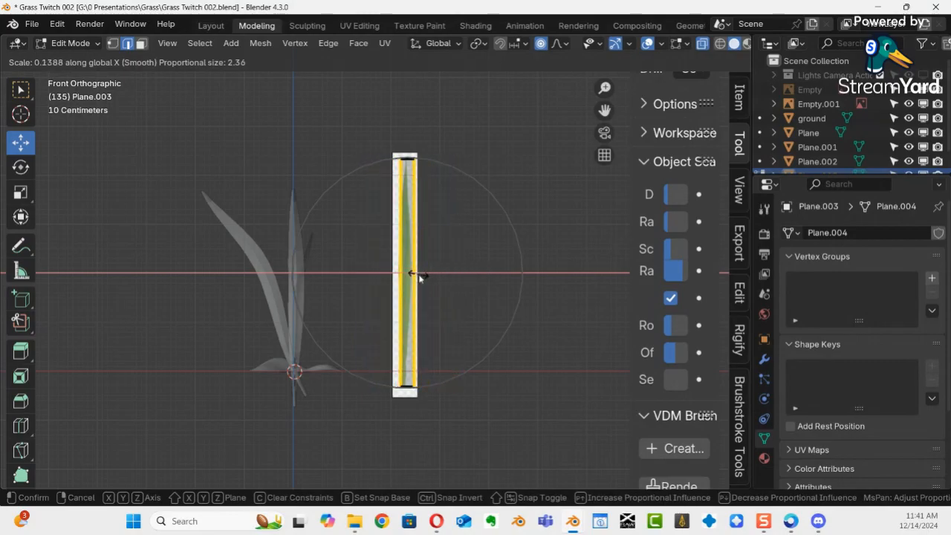
left_click(416, 275)
Step: Move the two side edges about -0.042 m along X to align the strip with the reference blade
middle_click_drag(436, 271, 476, 219, "ctrl")
middle_click_drag(476, 220, 439, 172, "shift")
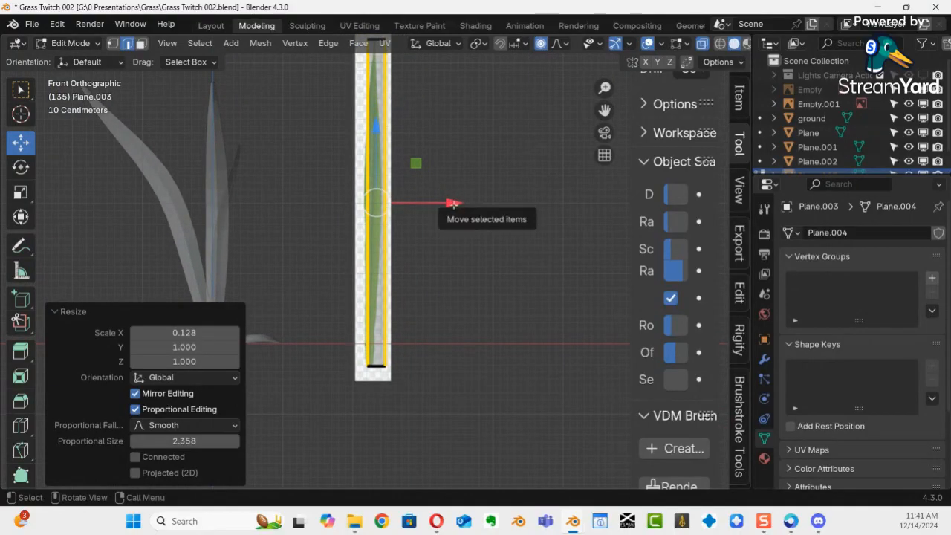
left_click_drag(450, 205, 399, 195)
left_click_drag(399, 196, 416, 240, "alt+shift")
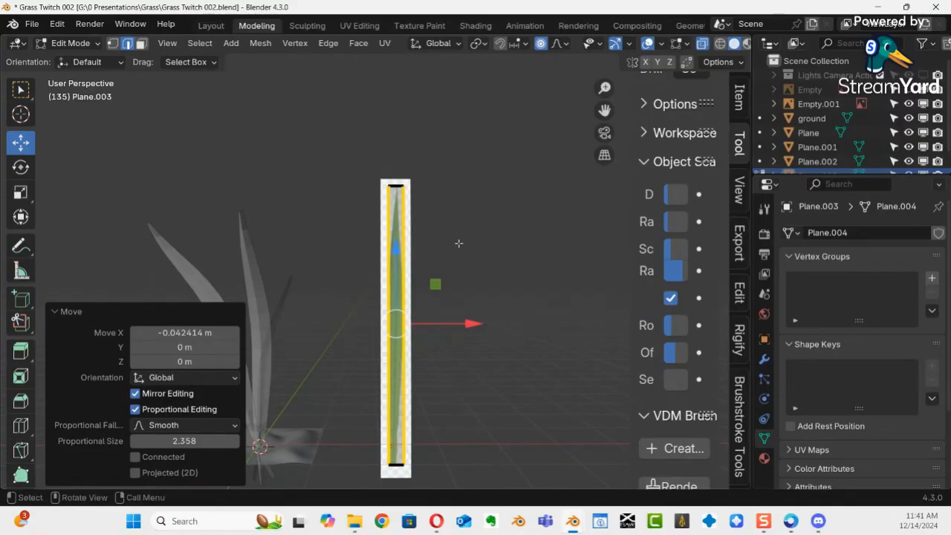
Step: Add six evenly spaced horizontal loop cuts across the strip
key("ctrl+e")
mouse_move(416, 33)
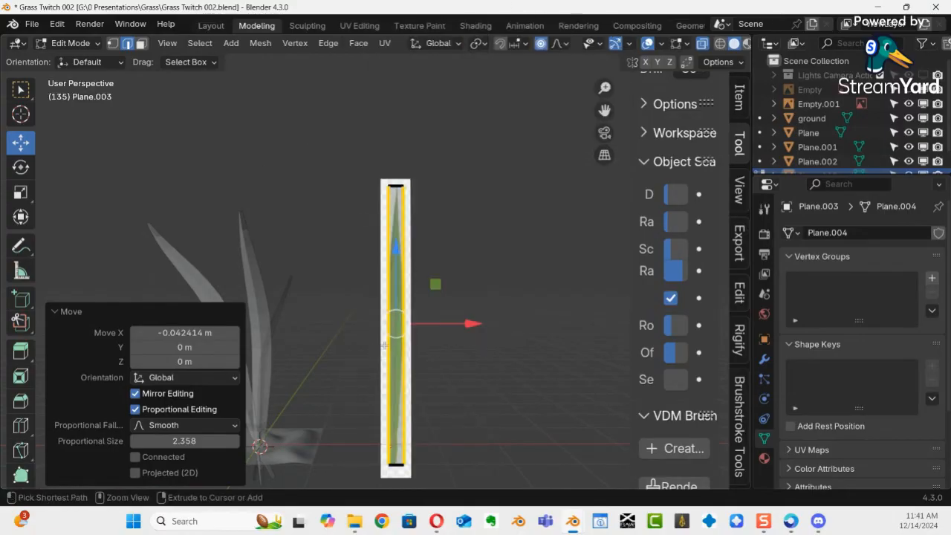
key("ctrl+r")
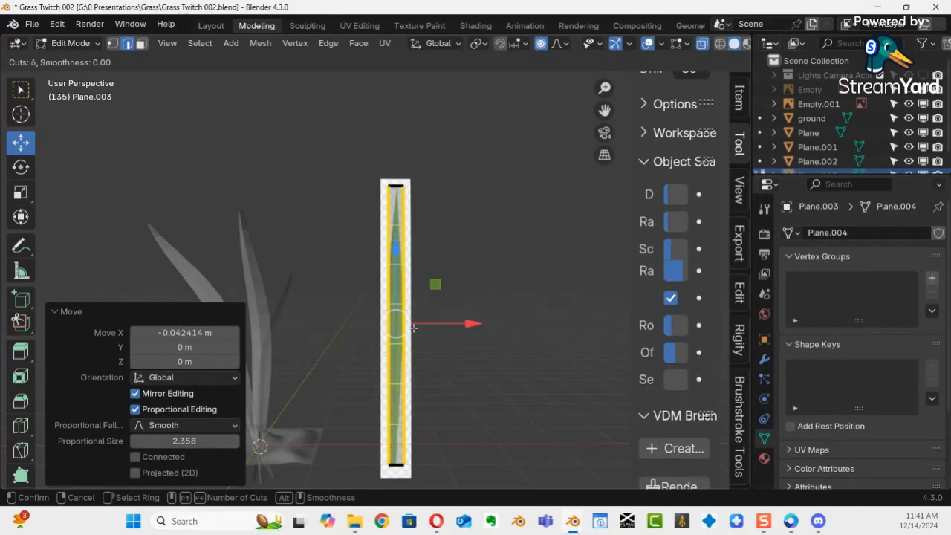
left_click(414, 327)
left_click(414, 332)
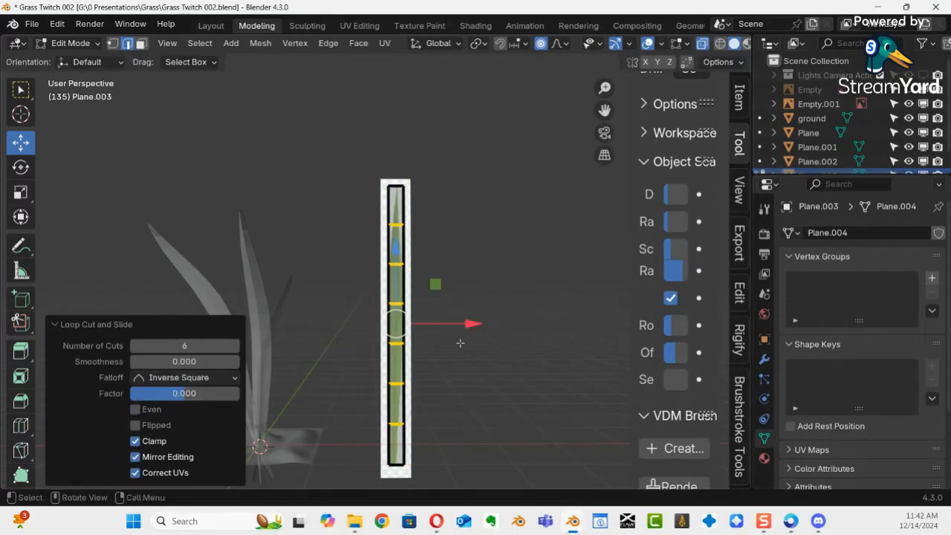
Step: Select the strip's two uppermost sections and scale them to about 0.753 along X with proportional editing
scroll(411, 369, "up", 6)
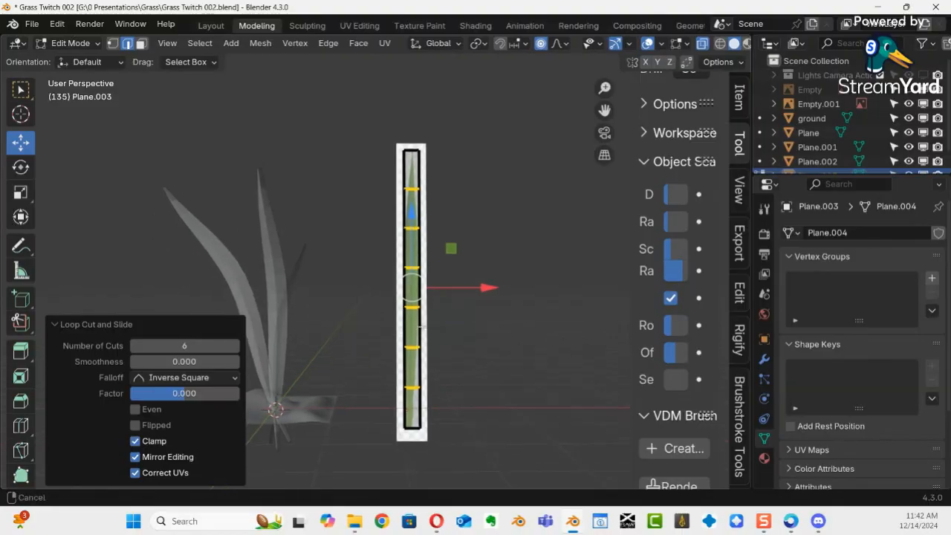
middle_click_drag(496, 165, 429, 366, "shift")
left_click_drag(378, 95, 520, 342)
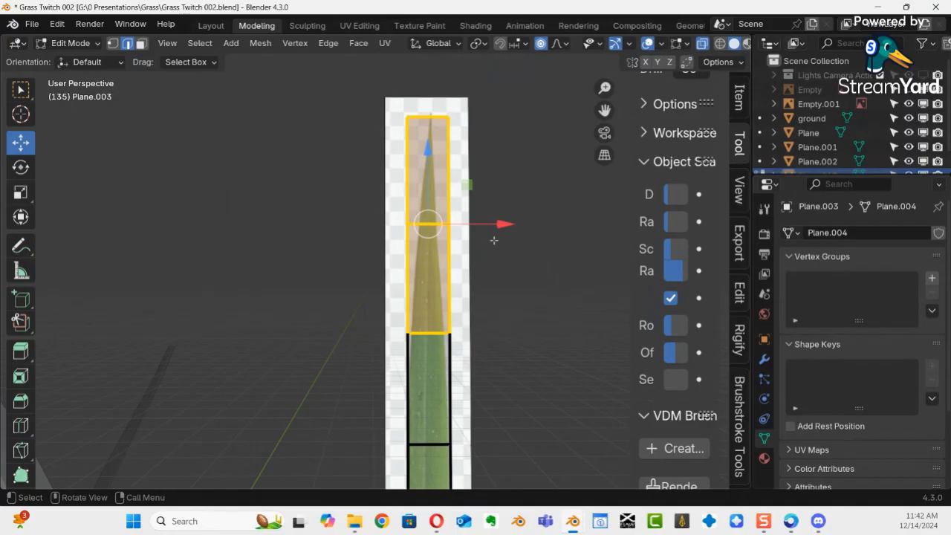
left_click(20, 192)
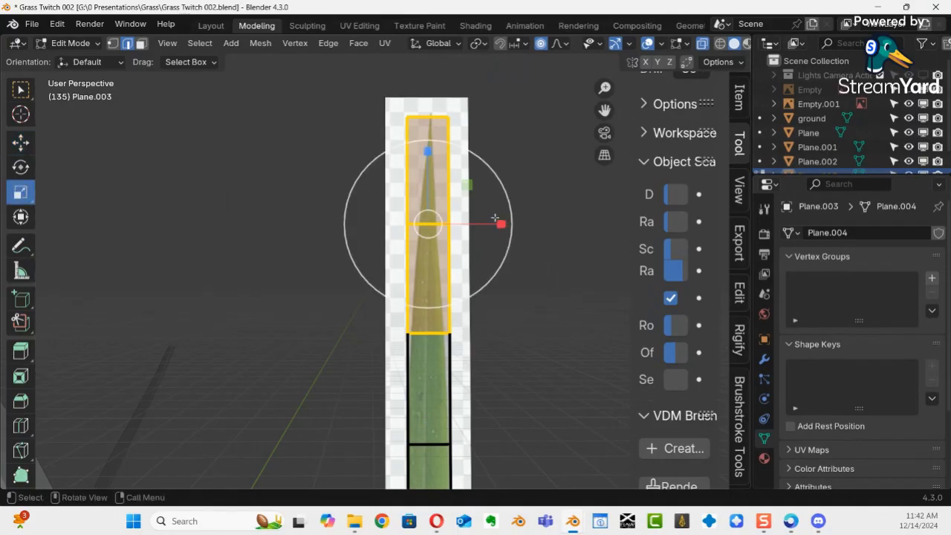
left_click_drag(505, 224, 480, 226)
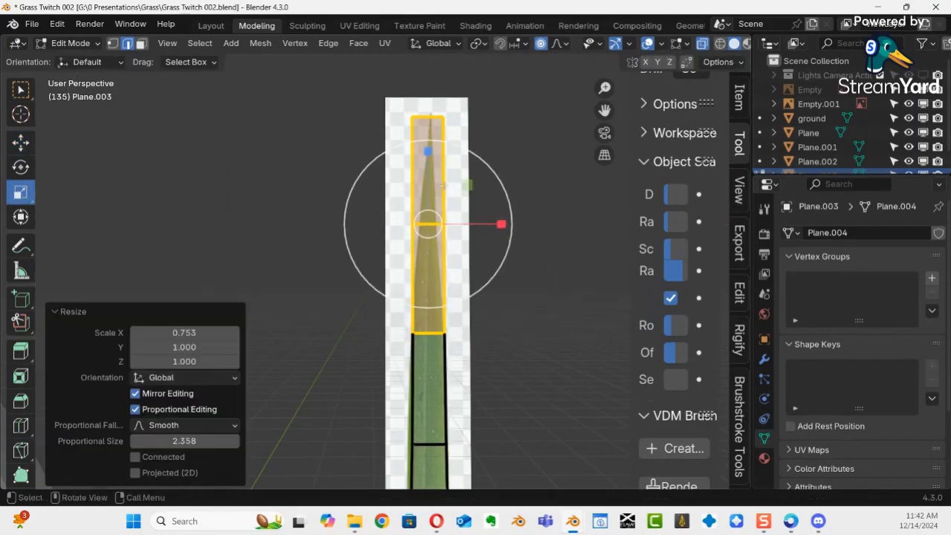
Step: Select the uppermost section, turn off proportional editing and narrow it along X toward the reference blade's tip
left_click_drag(352, 84, 546, 232)
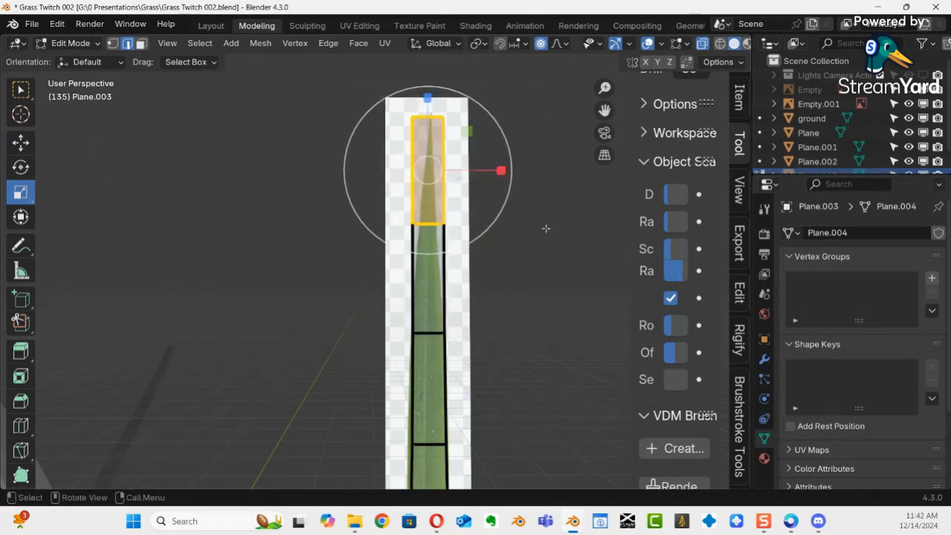
mouse_move(500, 171)
left_mouse_down()
mouse_move(462, 170)
mouse_move(497, 179)
left_mouse_up()
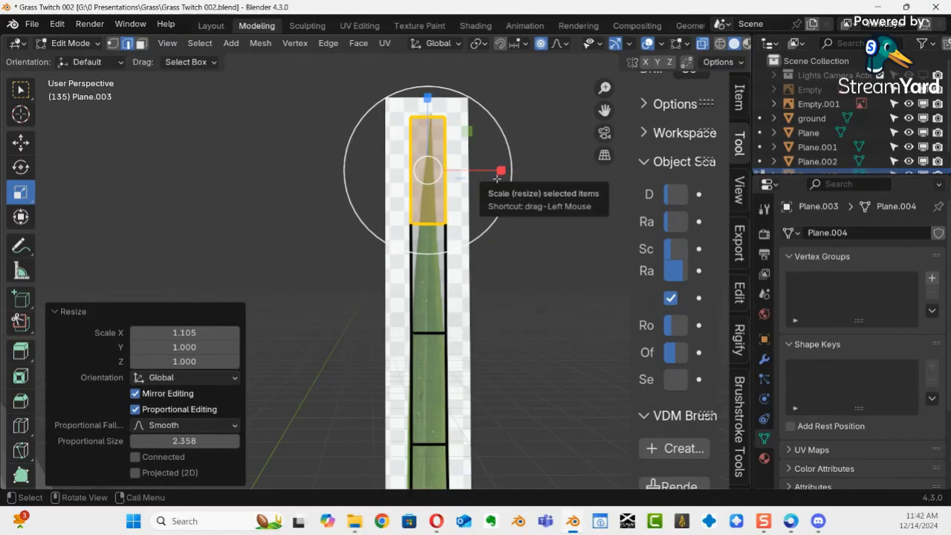
key("o")
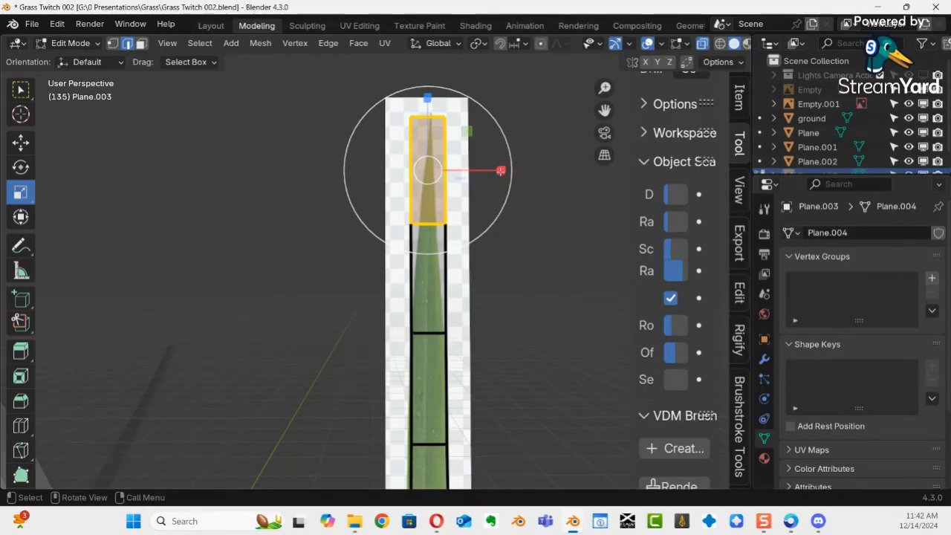
left_click_drag(500, 170, 462, 170)
Step: Narrow the strip's top edge along X into a pointed tip with scale factors of about 0.399 and 0.201
left_click(427, 117)
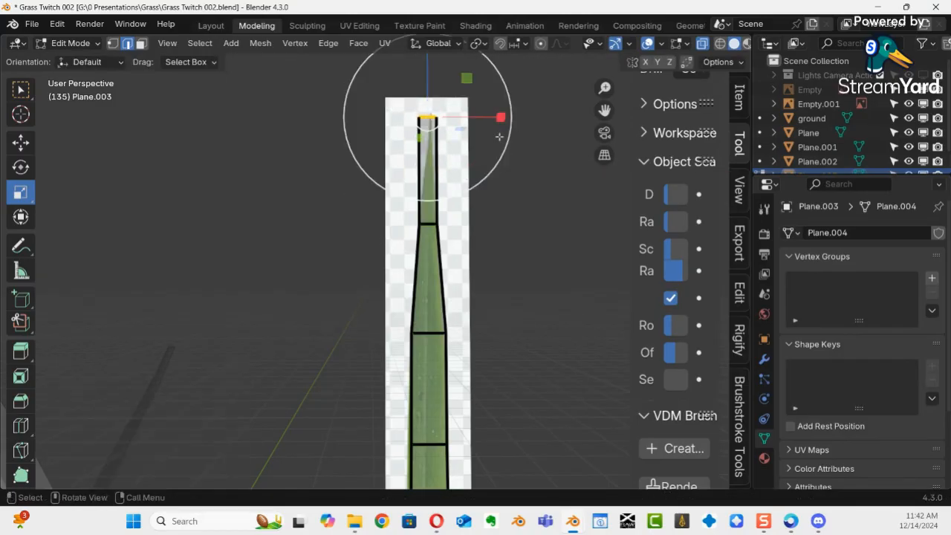
left_click_drag(502, 119, 457, 116)
scroll(437, 95, "up", 7)
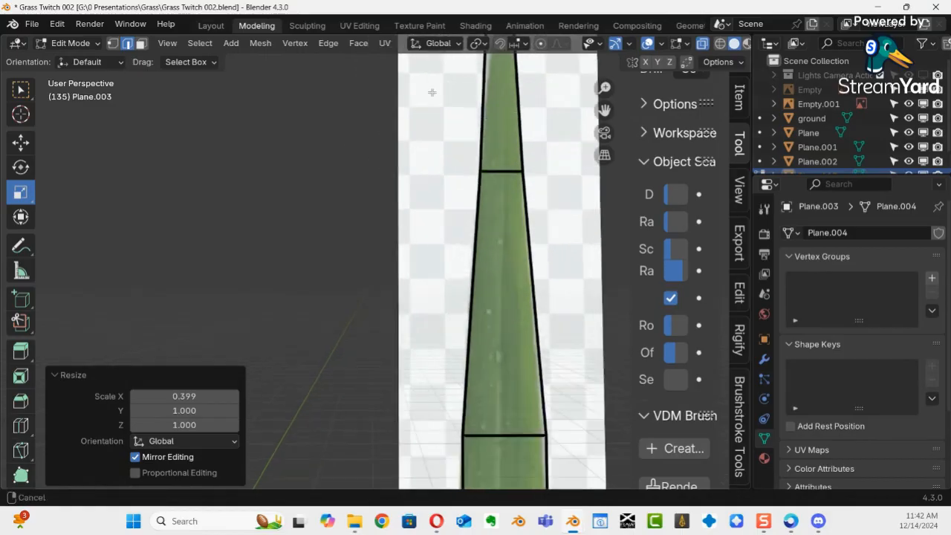
middle_click_drag(439, 90, 217, 83, "shift")
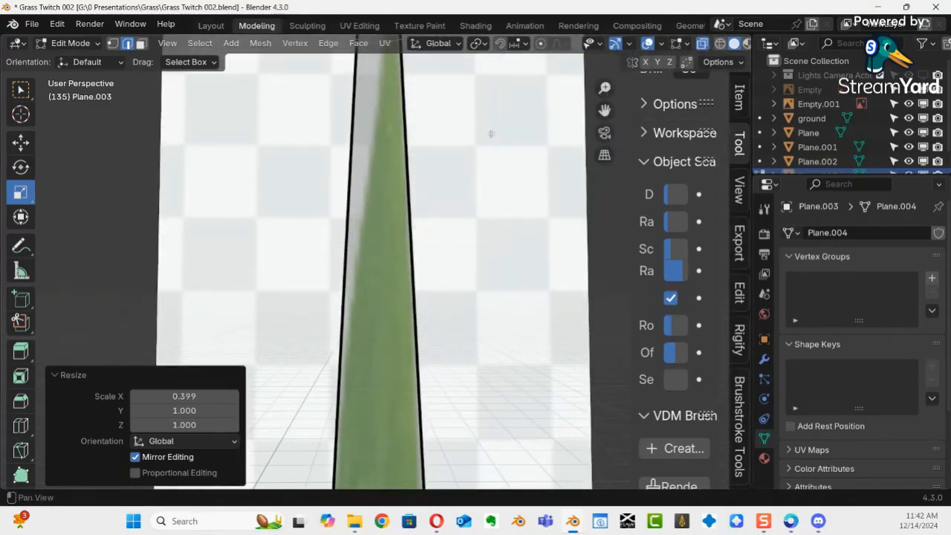
scroll(477, 107, "down", 4)
left_click_drag(523, 202, 458, 214)
Step: Move the narrowed tip edge about 0.018 m along X and 0.005 m along Z onto the reference blade's tip
key("g")
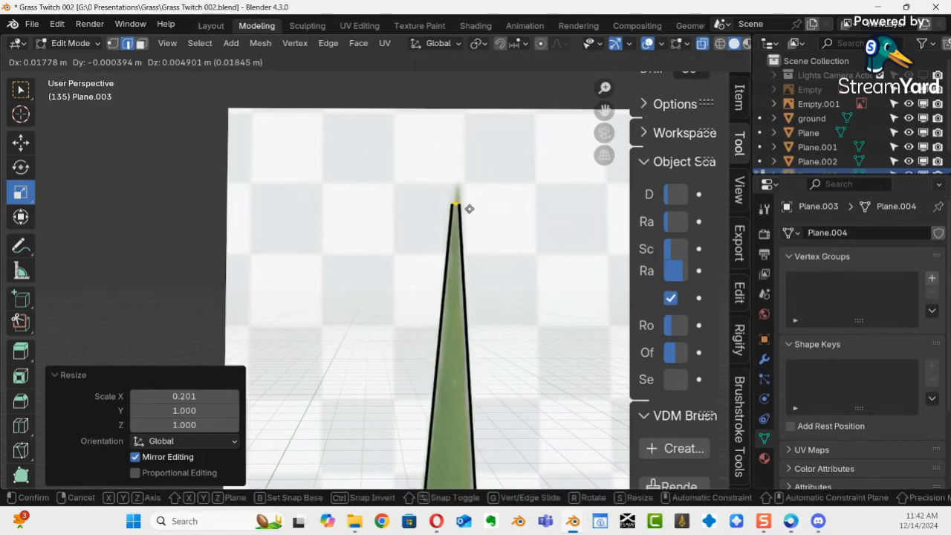
left_click(469, 209)
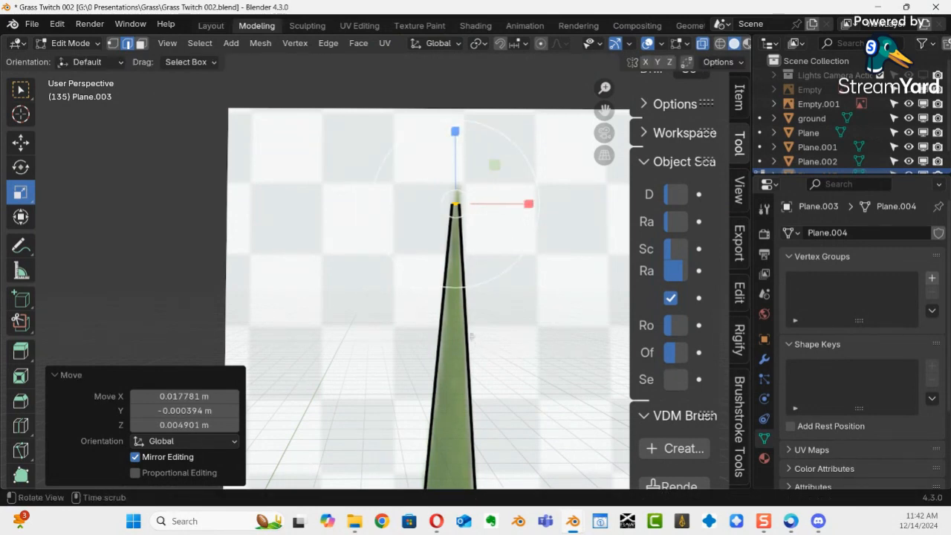
scroll(471, 348, "down", 5)
middle_click_drag(465, 454, 498, 161, "shift")
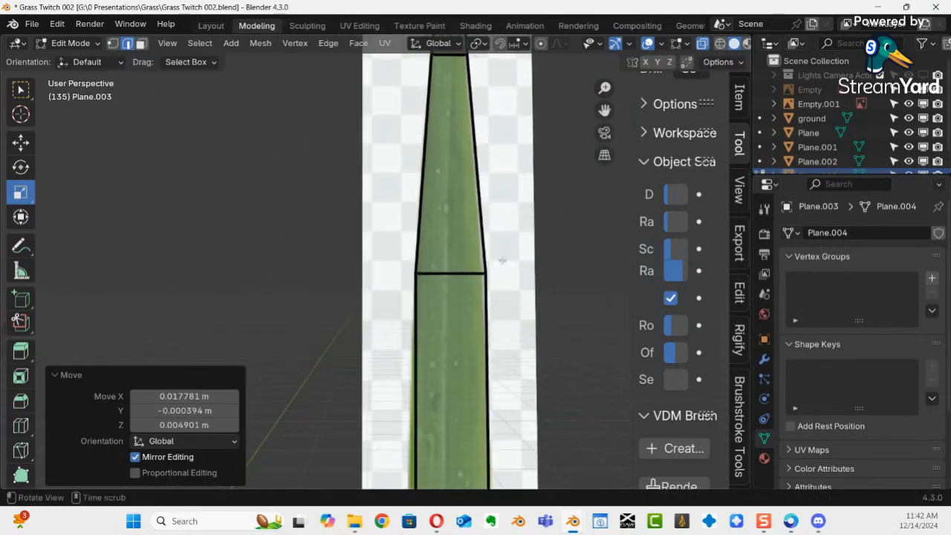
Step: Scale the blade's upper cross edge to about 0.876 along X and shift it about -0.003 m in X and -0.007 m in Z
key("b")
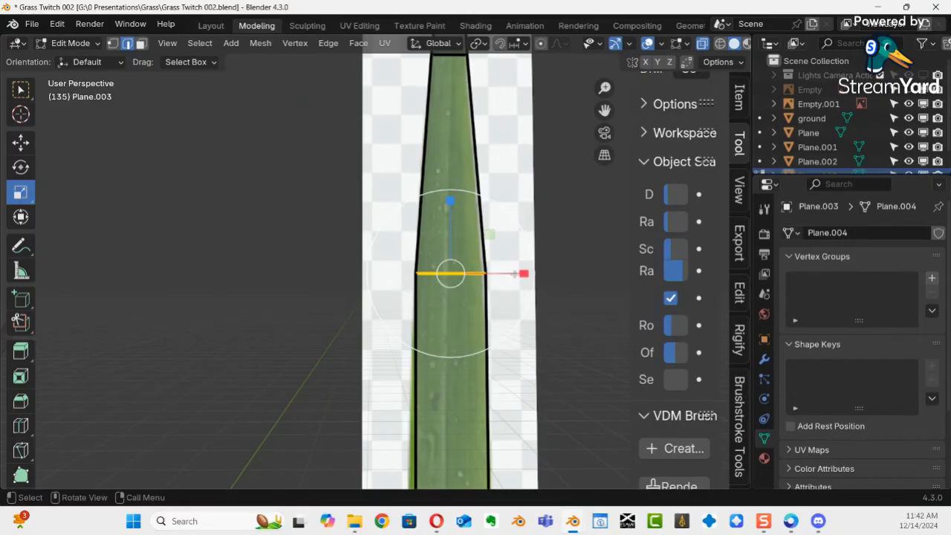
left_click_drag(524, 273, 507, 273)
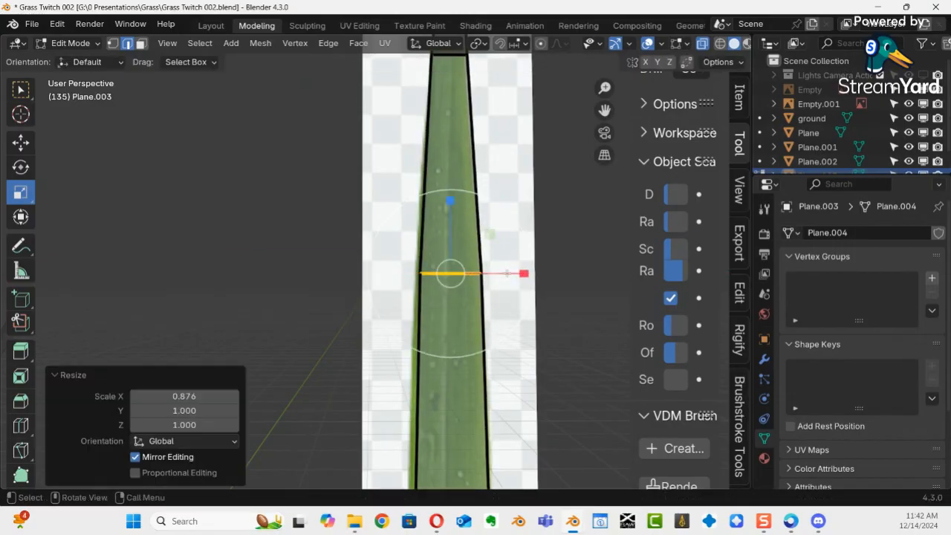
key("g")
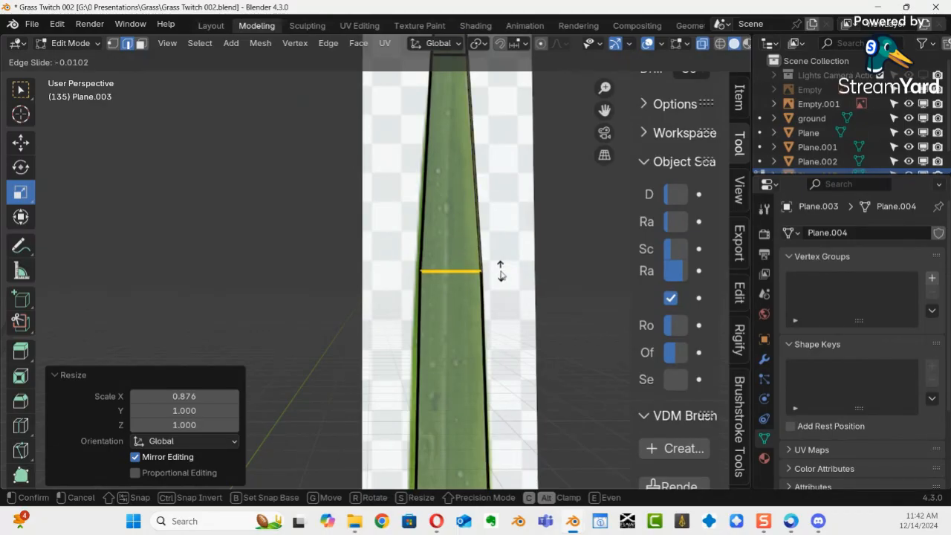
left_click(500, 273)
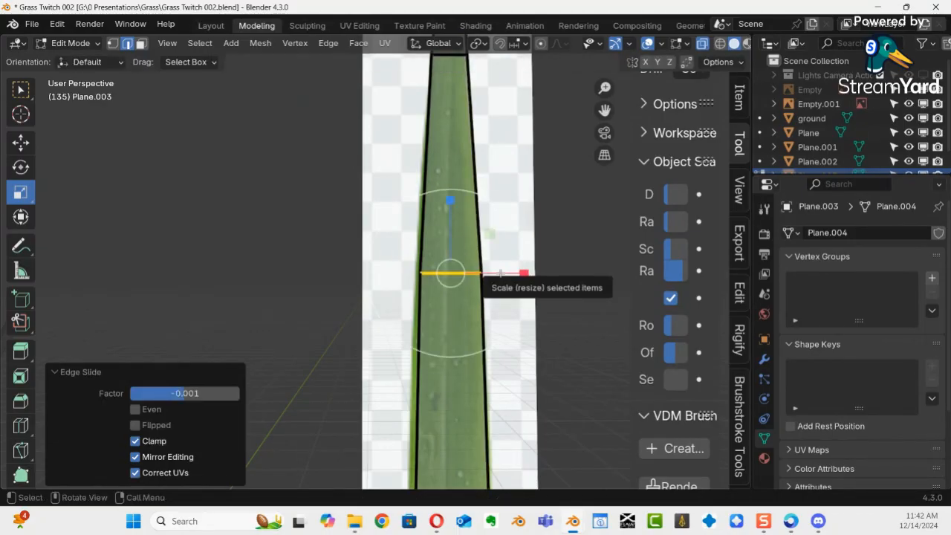
key("g")
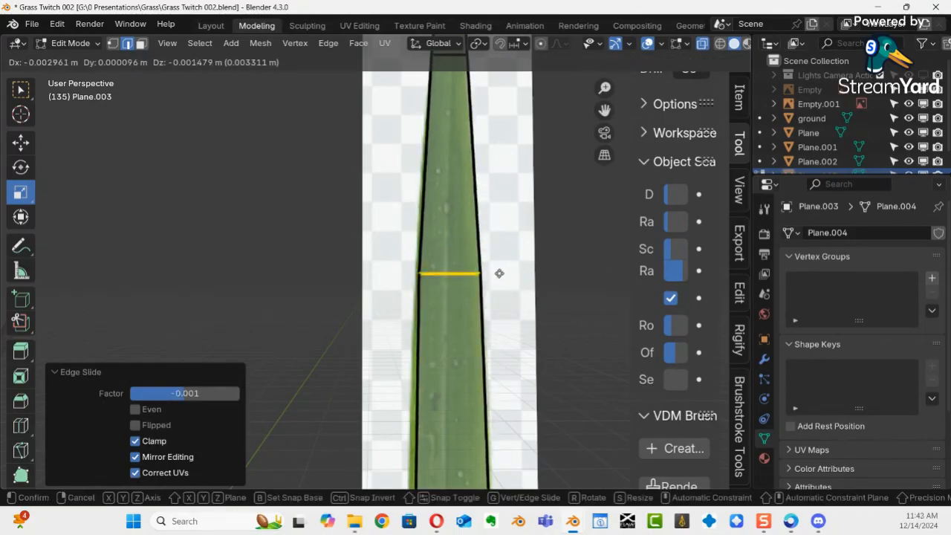
left_click(500, 279)
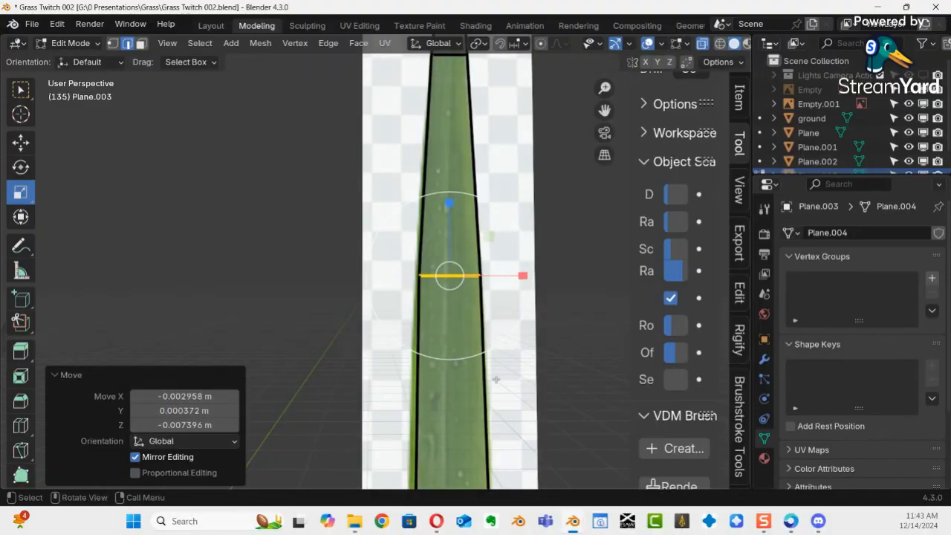
Step: Move the right-edge vertices of the blade's lowest sections inward along X with the Move tool to follow the reference blade's taper
scroll(472, 343, "down", 4)
middle_click_drag(476, 384, 530, 209, "shift")
middle_click_drag(534, 257, 512, 277, "ctrl")
key("1")
left_click_drag(497, 164, 430, 481)
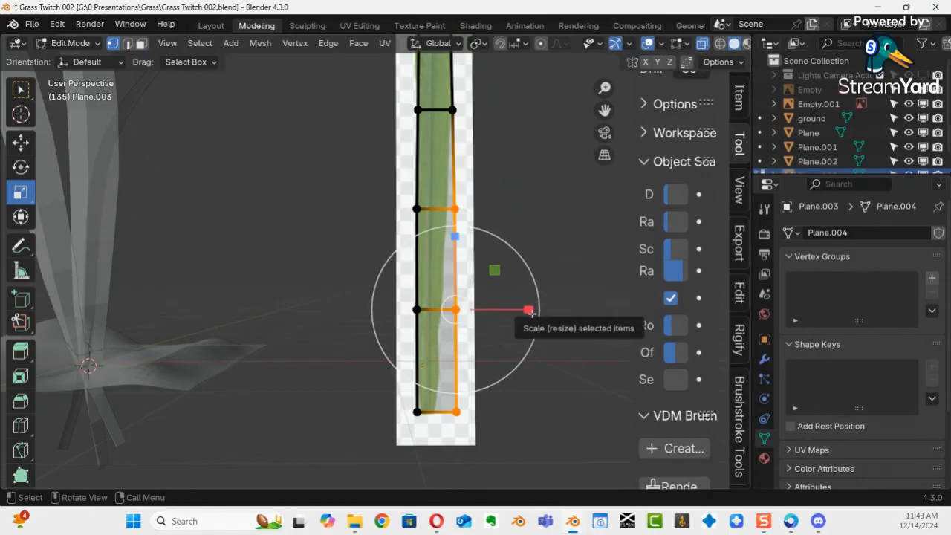
key("alt+a")
key("shift+space")
key("g")
left_click_drag(486, 178, 440, 444)
left_click_drag(537, 315, 435, 458)
left_click(562, 299)
left_click_drag(516, 365, 505, 363)
Step: Move the bottom-right corner vertex of the blade slightly inward along X toward the base of the reference image
left_click_drag(474, 405, 435, 429)
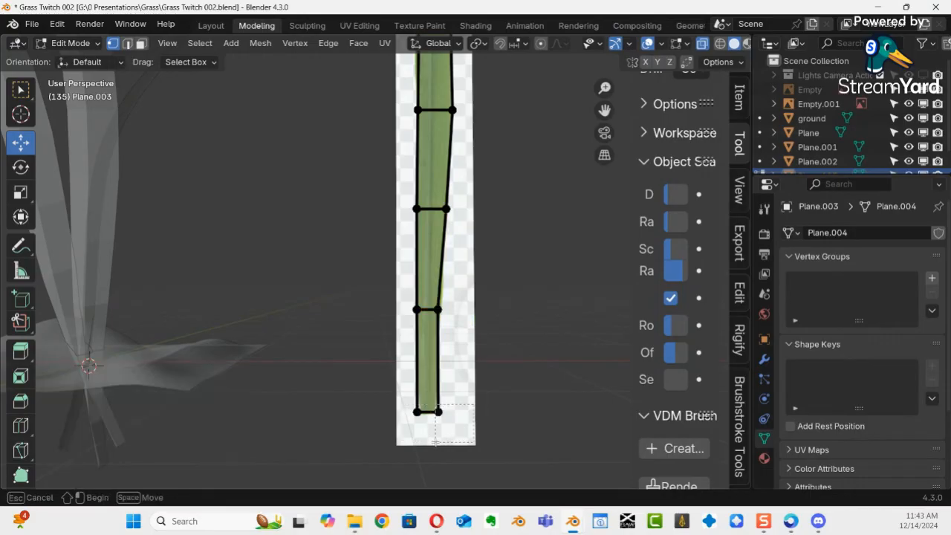
left_click_drag(431, 442, 433, 443)
left_click_drag(509, 412, 501, 414)
Step: Move the blade's bottom-left corner vertex inward along X and adjust the whole bottom edge's height along Z
left_click_drag(367, 392, 424, 438)
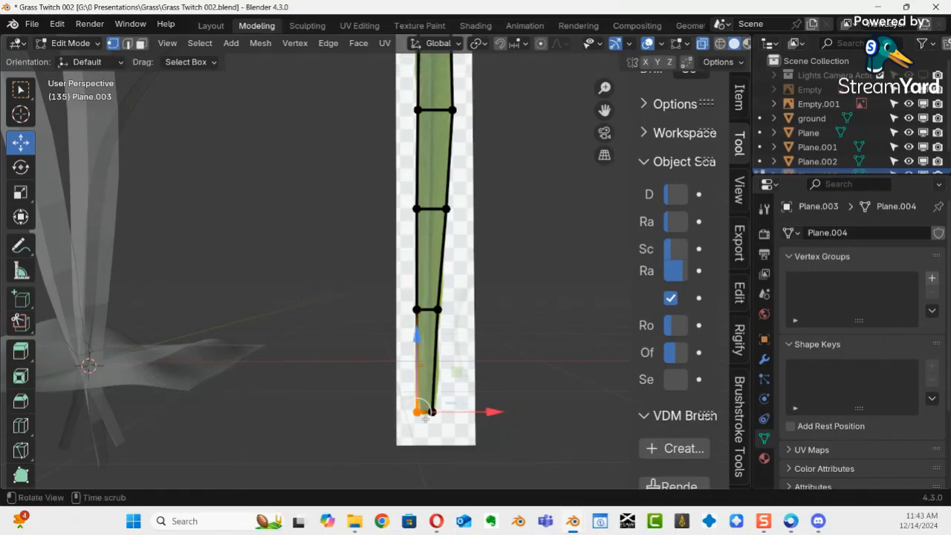
scroll(428, 418, "up", 5)
middle_click_drag(505, 376, 416, 72, "shift")
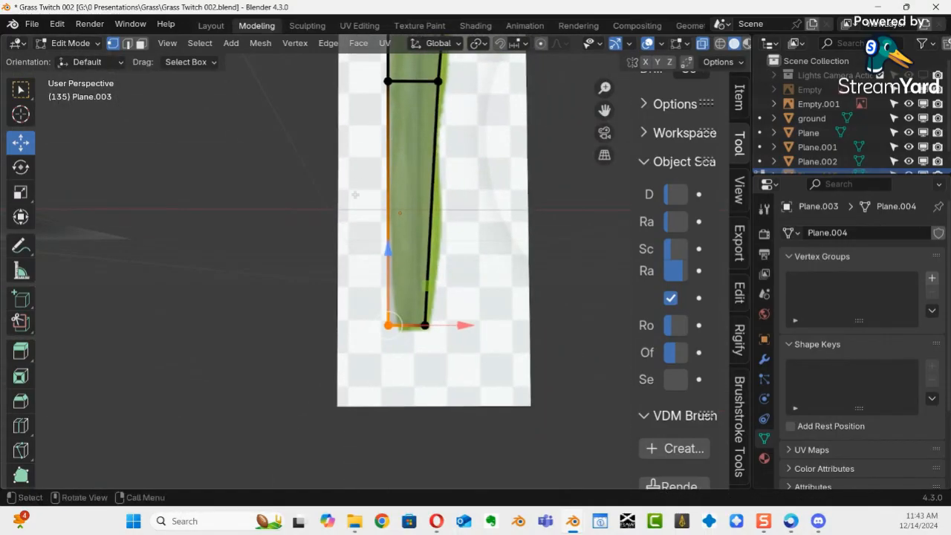
left_click_drag(457, 326, 472, 327)
mouse_move(401, 324)
left_mouse_down()
mouse_move(435, 340)
mouse_move(397, 327)
left_mouse_up()
right_click(399, 327)
left_click(425, 325, "shift")
left_click_drag(411, 256, 418, 246)
Step: Move the left-edge vertices of the sections just above the base slightly inward along X to match the reference outline
middle_click_drag(418, 246, 416, 387)
left_click(379, 358)
mouse_move(455, 360)
left_mouse_down()
mouse_move(474, 363)
mouse_move(461, 361)
left_mouse_up()
middle_click_drag(460, 361, 450, 442)
left_click_drag(361, 287, 392, 333)
left_click_drag(461, 323, 465, 322)
Step: Adjust the next left-edge vertices along X, shifting the lower one about 0.007 m to follow the reference blade's side
middle_click_drag(450, 312, 438, 487, "shift")
left_click_drag(350, 260, 385, 299)
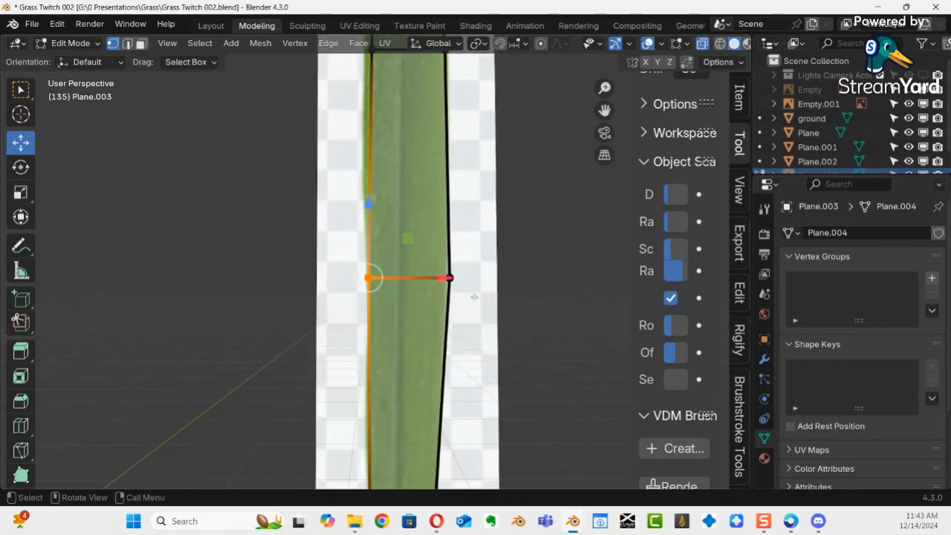
left_click_drag(459, 281, 450, 278)
middle_click_drag(450, 279, 403, 356)
middle_click_drag(403, 357, 399, 169, "shift")
left_click_drag(349, 325, 407, 361)
left_click_drag(446, 324, 442, 324)
Step: In front view, move the mid-blade right-edge vertex about -0.017 m along X onto the reference blade's outline
key("KP_1")
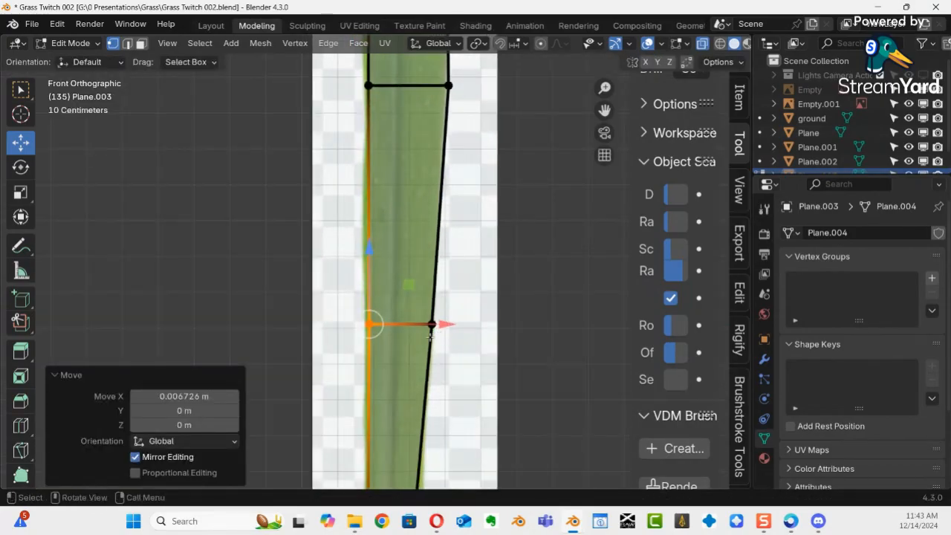
middle_click_drag(407, 67, 375, 488, "shift")
middle_click_drag(408, 171, 408, 184, "shift")
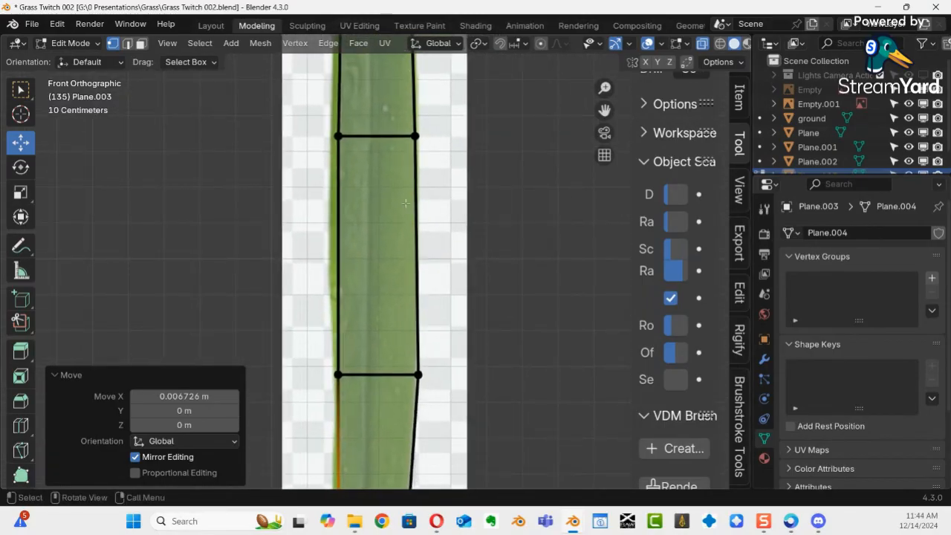
left_click_drag(441, 340, 385, 398)
left_click_drag(481, 377, 479, 379)
middle_click_drag(451, 132, 457, 435, "shift")
middle_click_drag(457, 291, 447, 380, "shift")
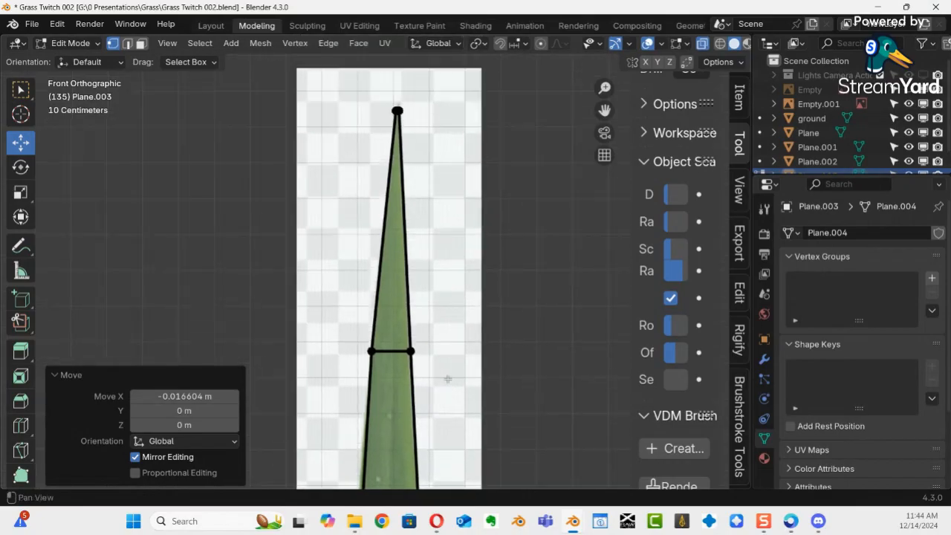
key("KP_5")
scroll(445, 349, "up", 3)
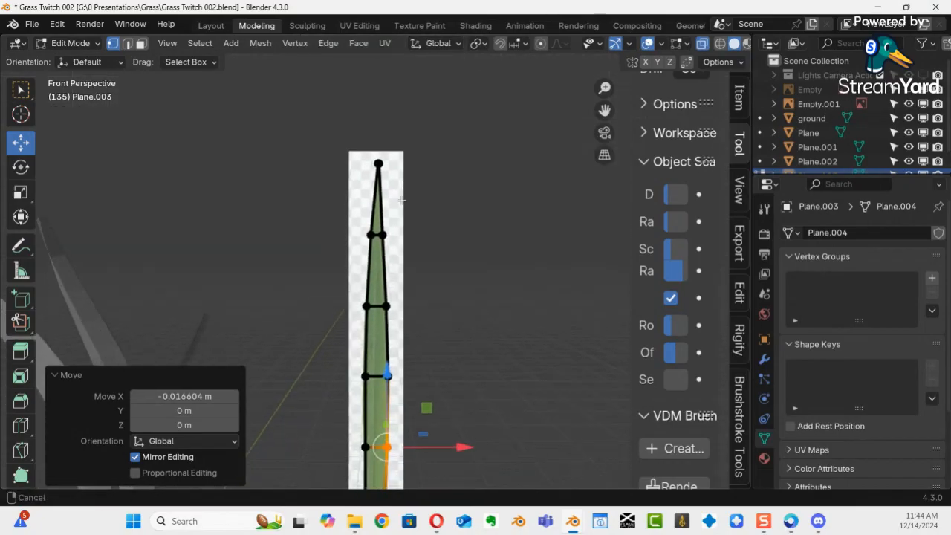
middle_click_drag(448, 204, 464, 317)
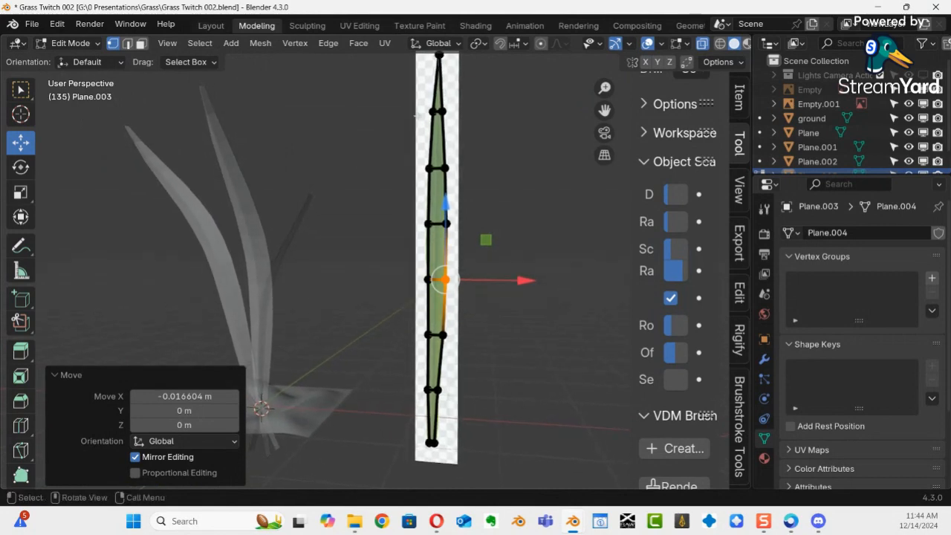
Step: Switch to the UV Editing workspace and select all edges of the new blade to display its UV layout
left_click(360, 26)
middle_click_drag(658, 262, 576, 360, "ctrl")
middle_click_drag(620, 246, 623, 258)
mouse_move(332, 334)
middle_mouse_down()
mouse_move(287, 162)
mouse_move(321, 340)
middle_mouse_up()
middle_click_drag(270, 279, 272, 203, "ctrl")
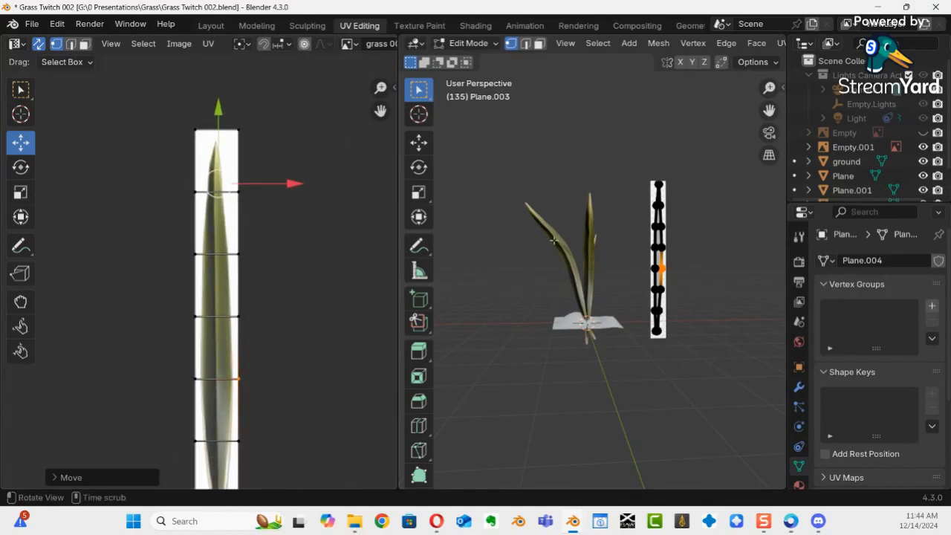
key("2")
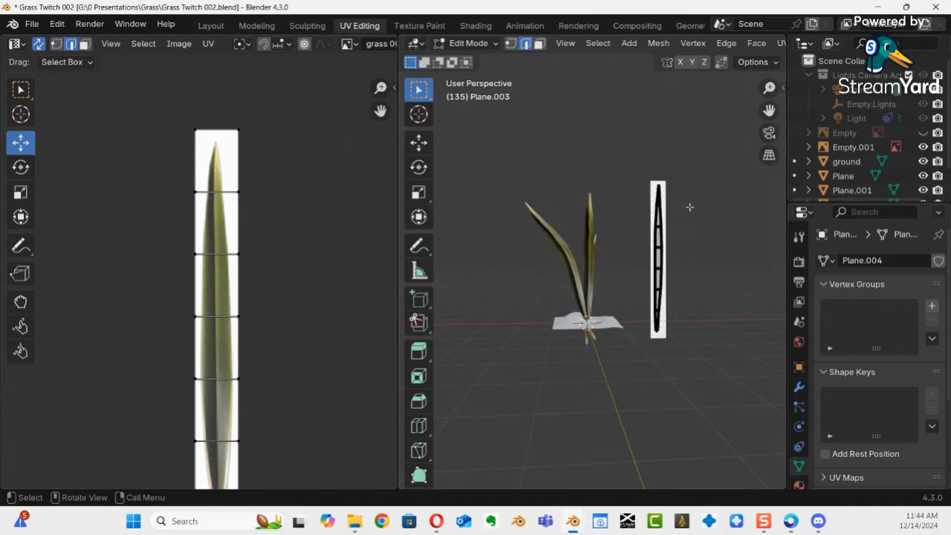
left_click_drag(704, 149, 640, 385)
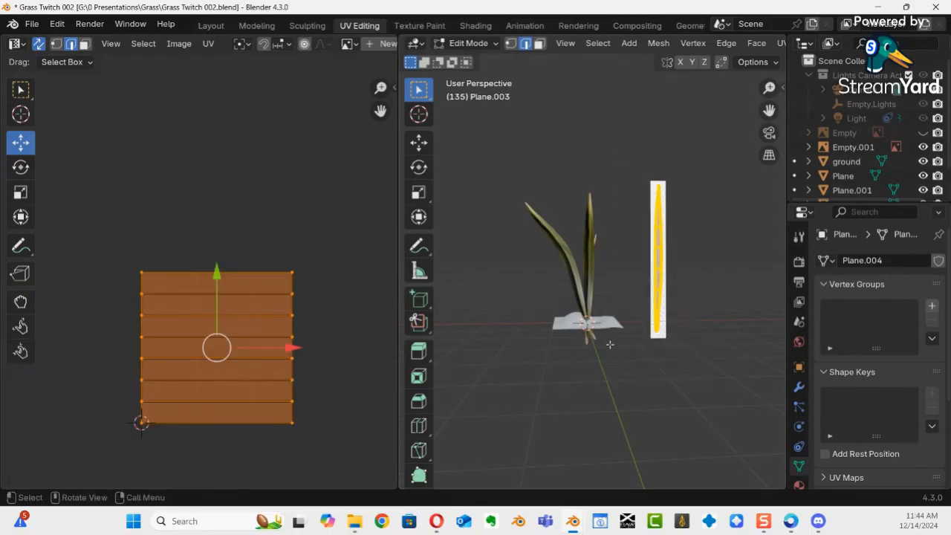
key("KP_Decimal")
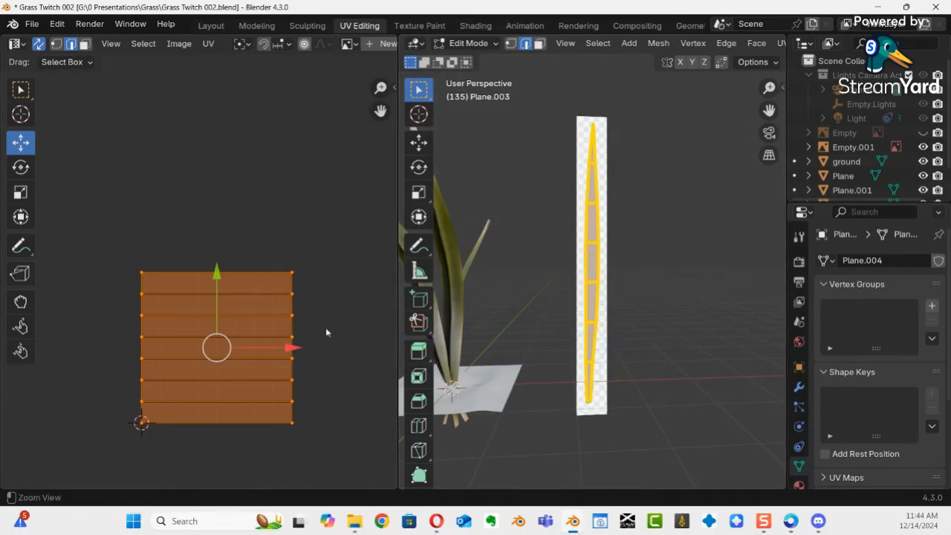
scroll(331, 334, "up", 3)
mouse_move(604, 262)
middle_mouse_down("shift")
mouse_move(615, 225)
mouse_move(609, 252)
middle_mouse_up("shift")
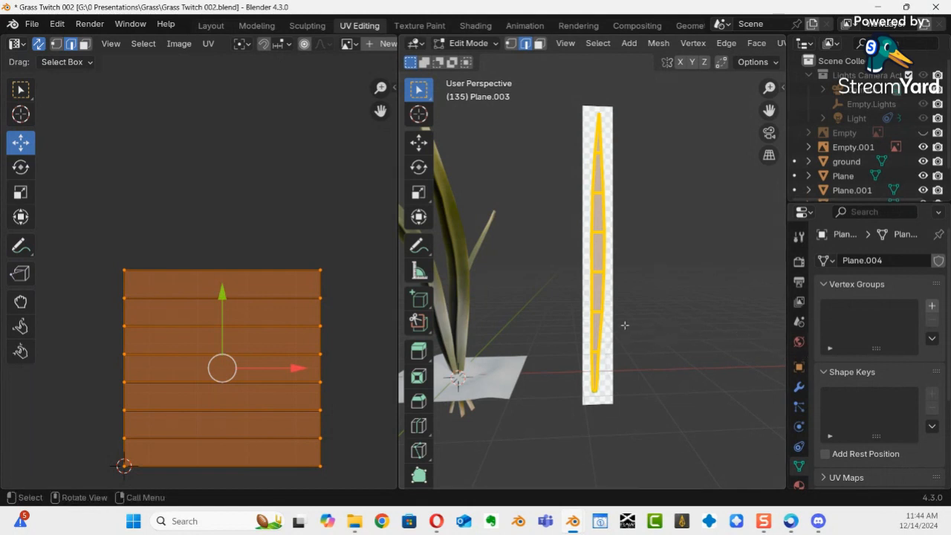
Step: Return to Object Mode, check the reference image's file name and rename the blade's material to GRASS 002
key("ctrl+Tab")
left_click(492, 318)
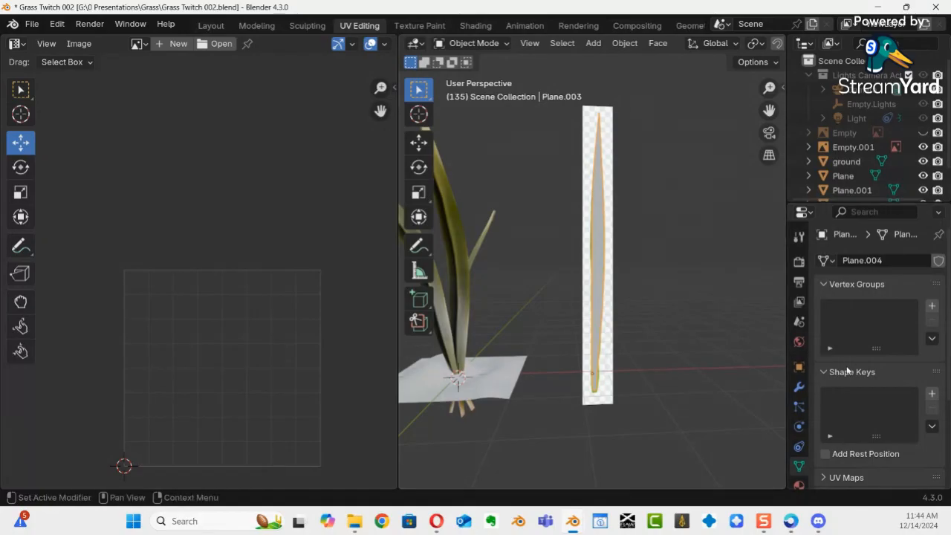
left_click(800, 484)
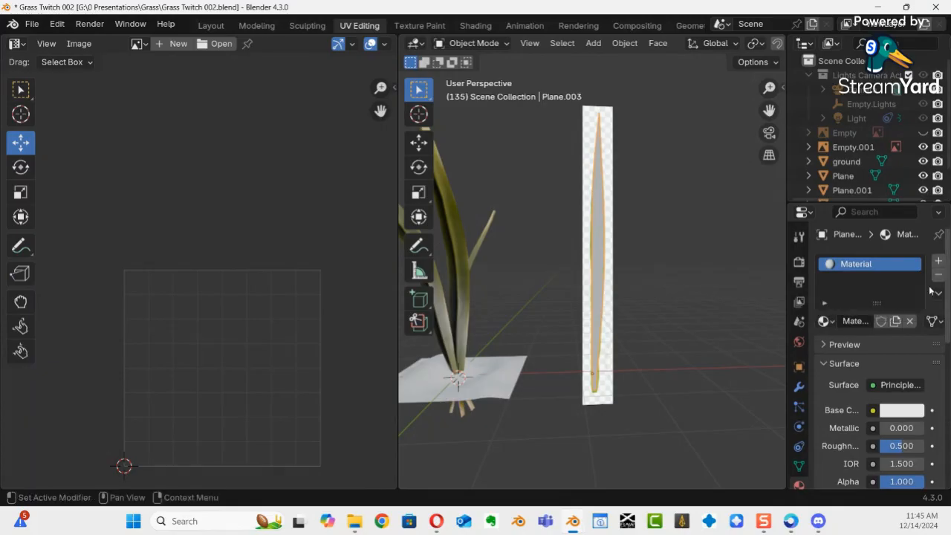
left_click_drag(950, 152, 516, 122)
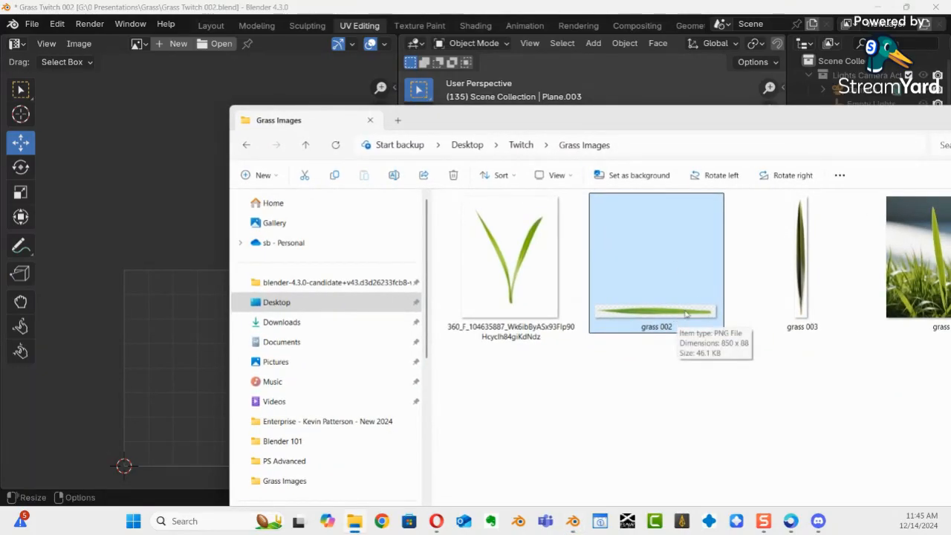
left_click_drag(643, 118, 950, 148)
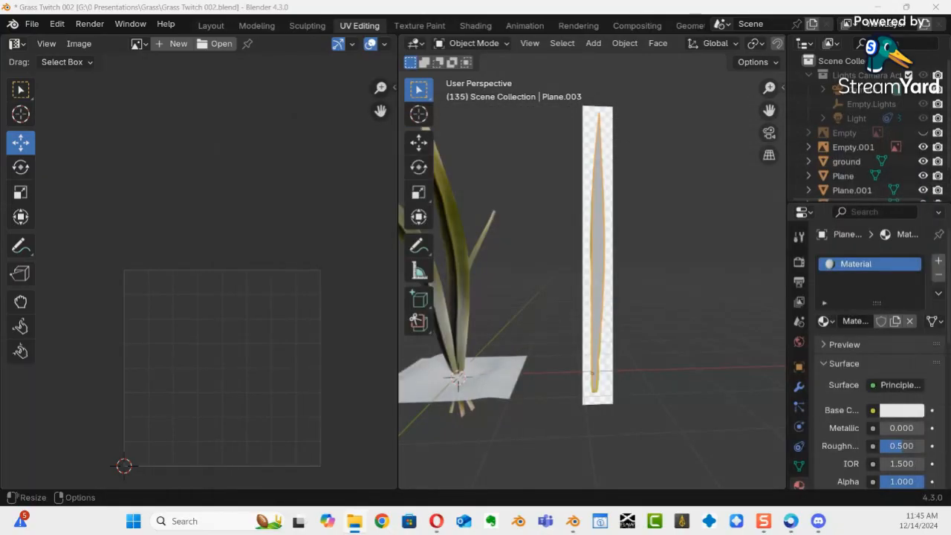
double_click(863, 261)
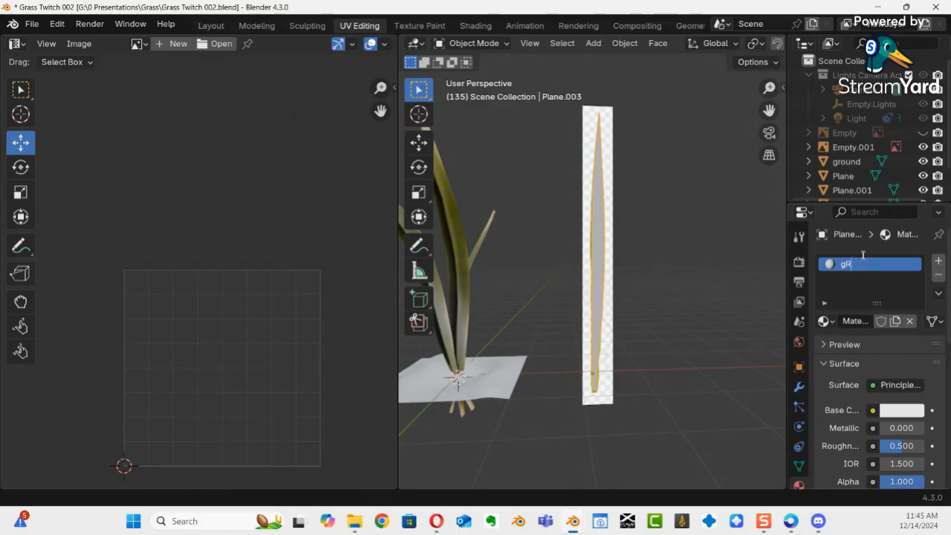
type("GRA")
key("Return")
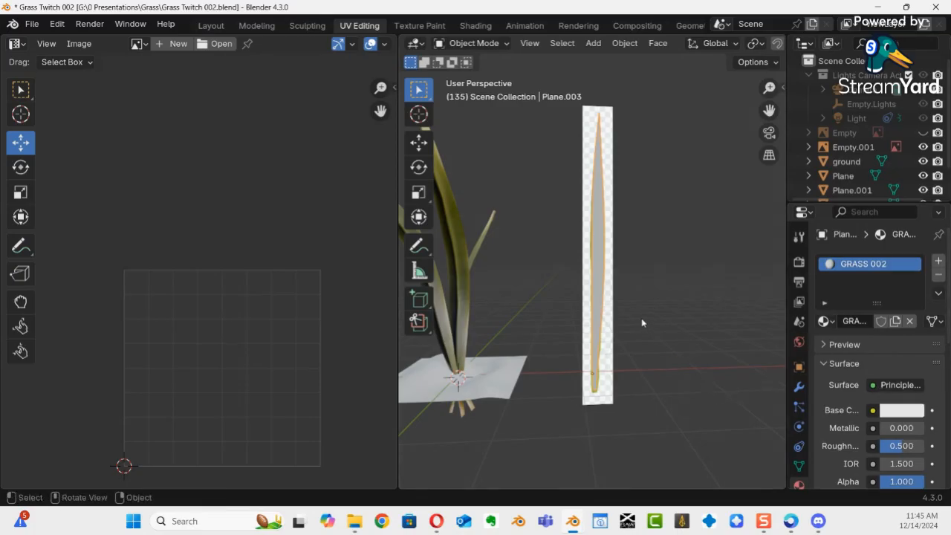
Step: Use Material Preview shading and set the GRASS 002 material's base color to green
key("z")
left_click(652, 405)
middle_click_drag(650, 346, 747, 320)
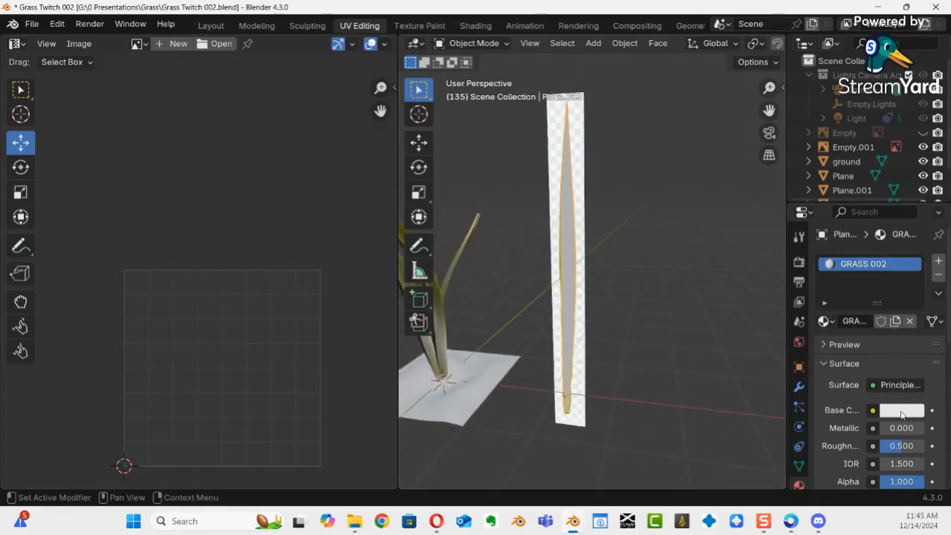
left_click(901, 410)
left_click_drag(854, 255, 803, 211)
middle_click_drag(647, 270, 682, 255)
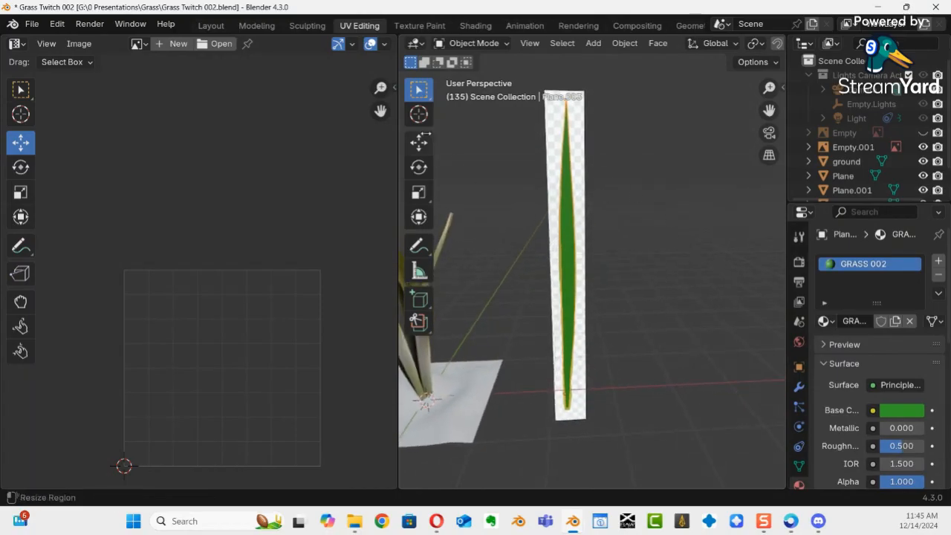
left_click(663, 321)
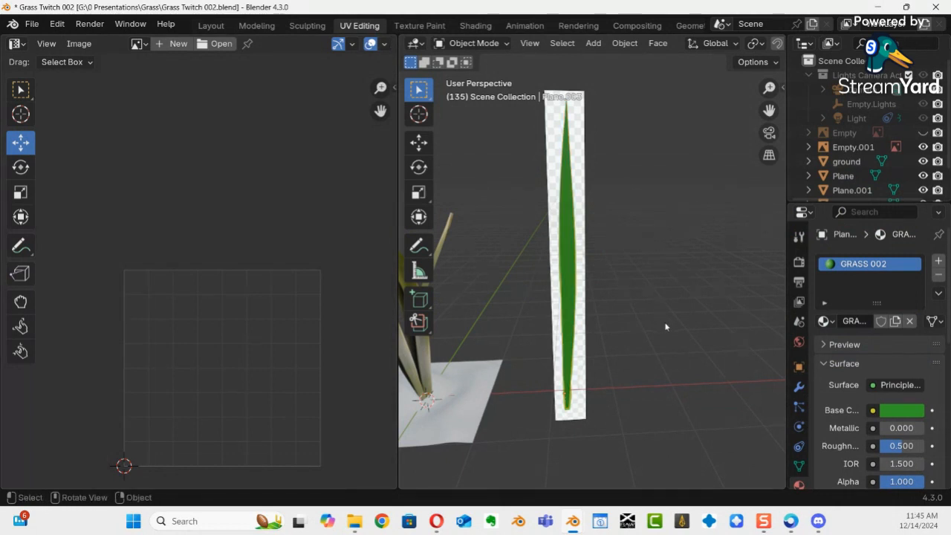
Step: In the Shading workspace, add an Image Texture with Mapping and Texture Coordinate nodes to the GRASS 002 material's Base Color
middle_click_drag(275, 349, 234, 274)
middle_click_drag(285, 289, 331, 245, "ctrl")
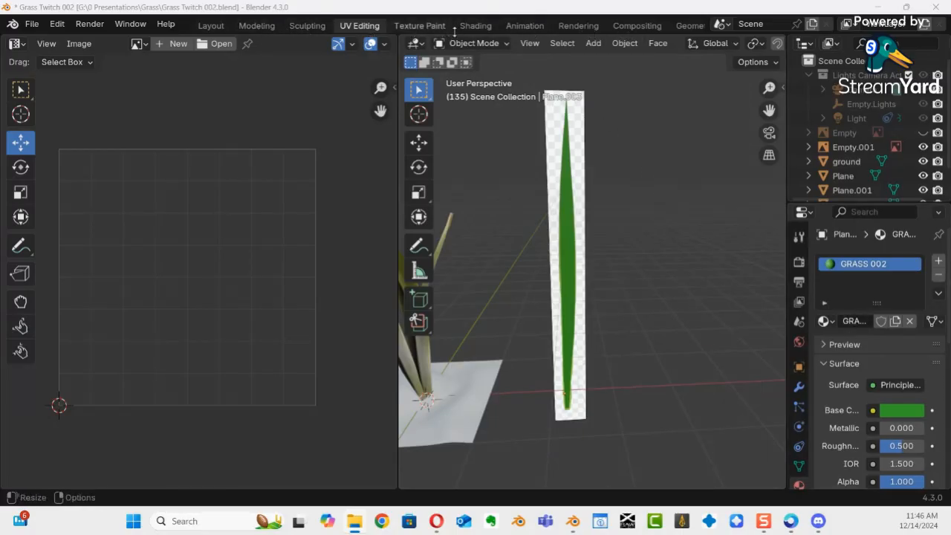
left_click(476, 26)
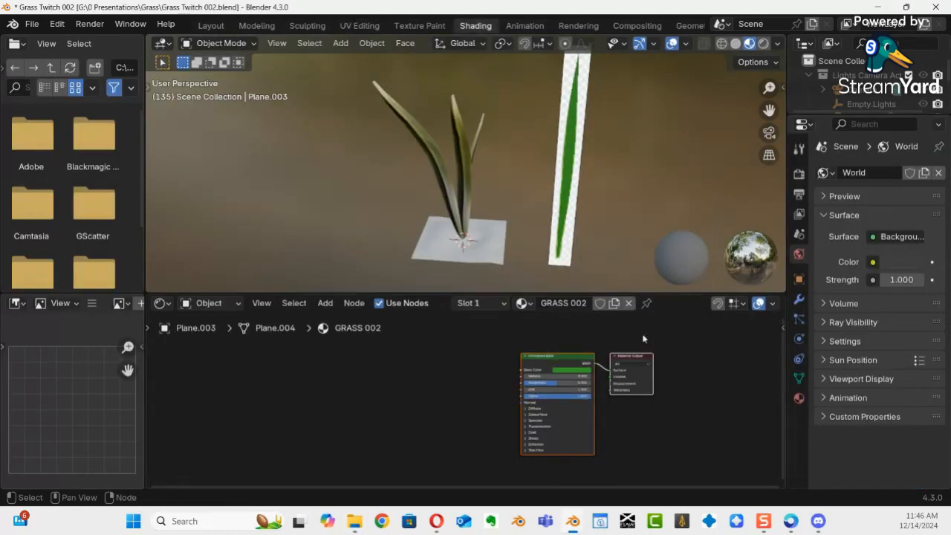
left_click(561, 369)
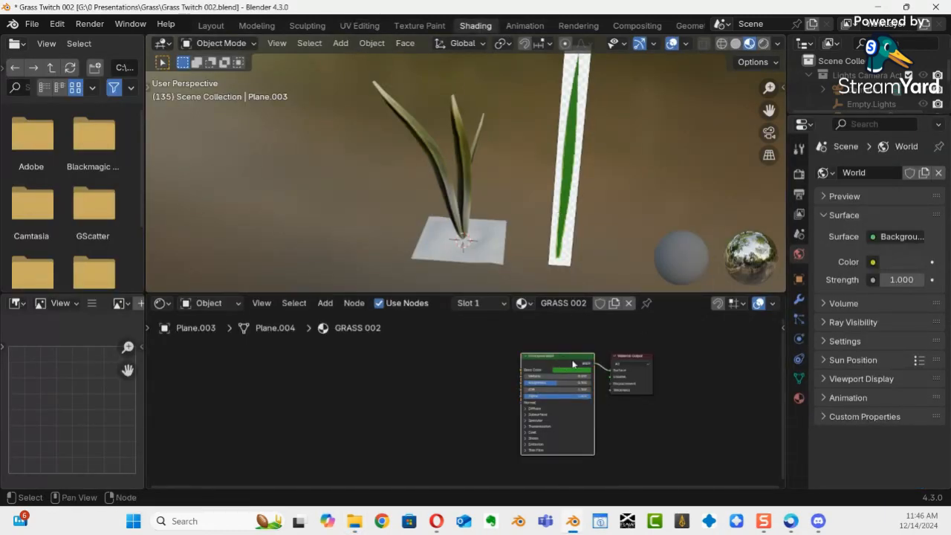
middle_click_drag(579, 371, 537, 379, "ctrl")
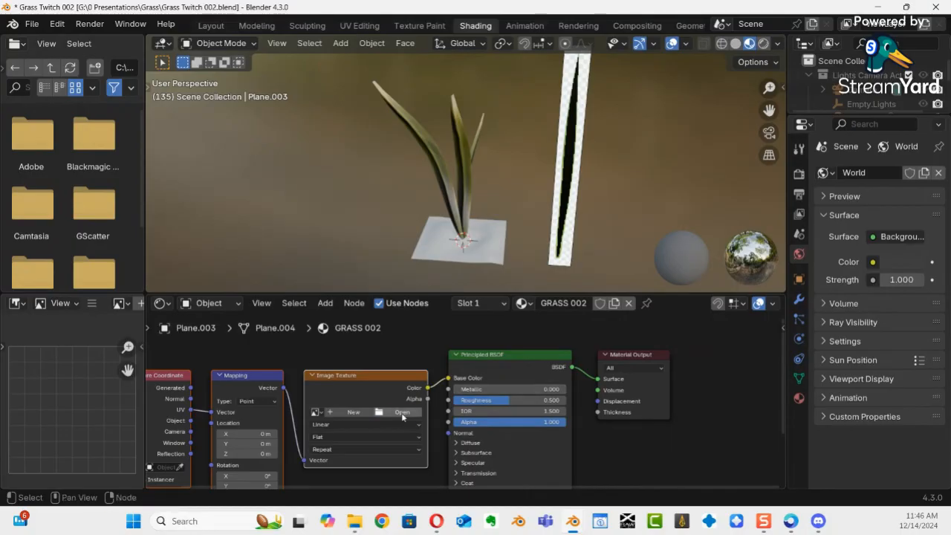
Step: Load grass 002.png from the Desktop's Twitch\Grass Images folder into the Image Texture node
left_click(415, 413)
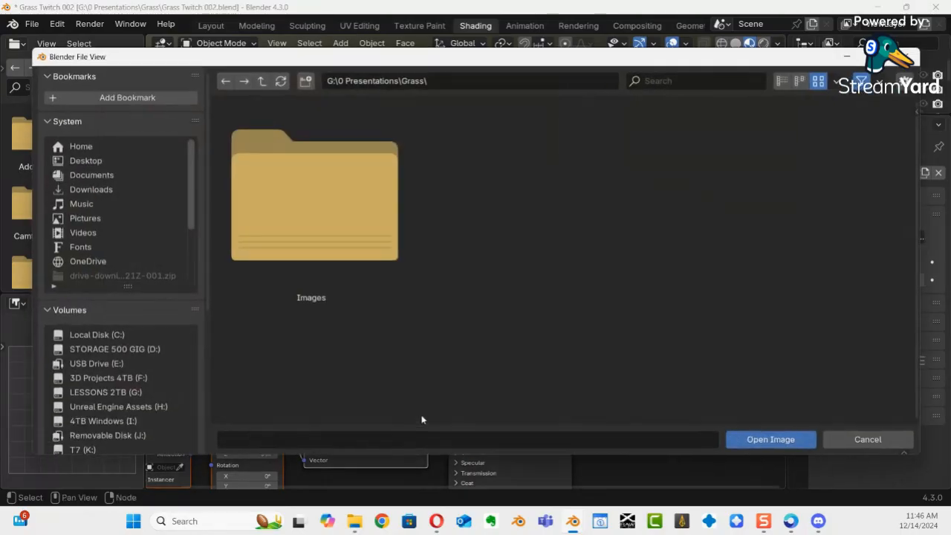
double_click(334, 221)
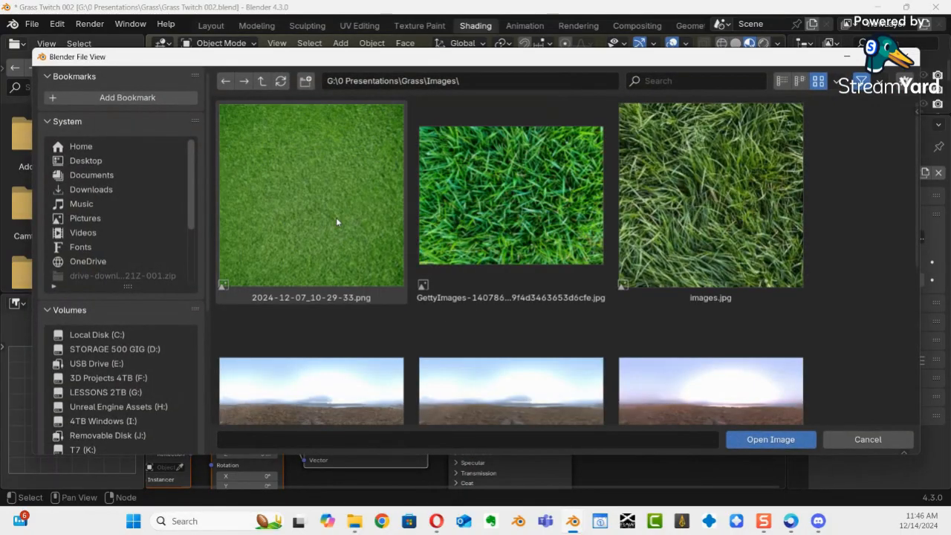
left_click(96, 160)
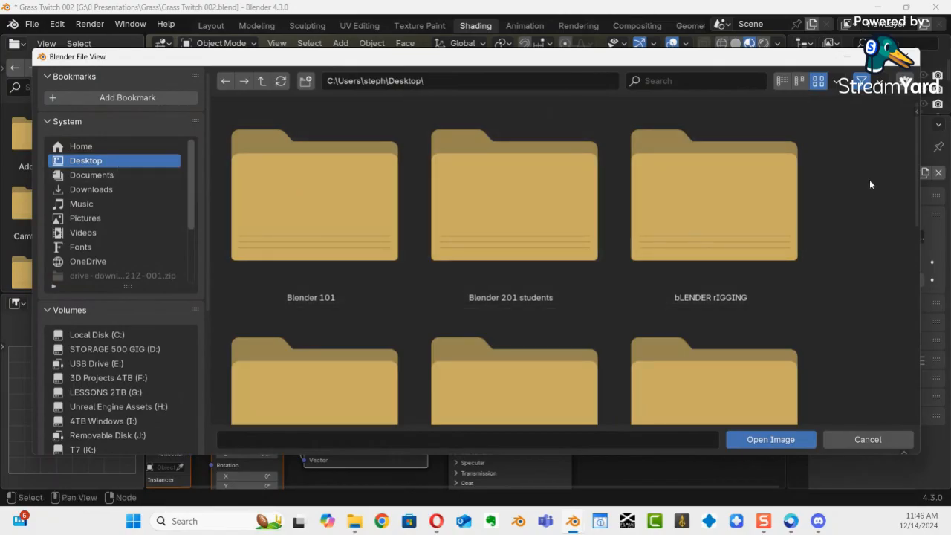
left_click_drag(920, 158, 937, 342)
scroll(594, 260, "up", 2)
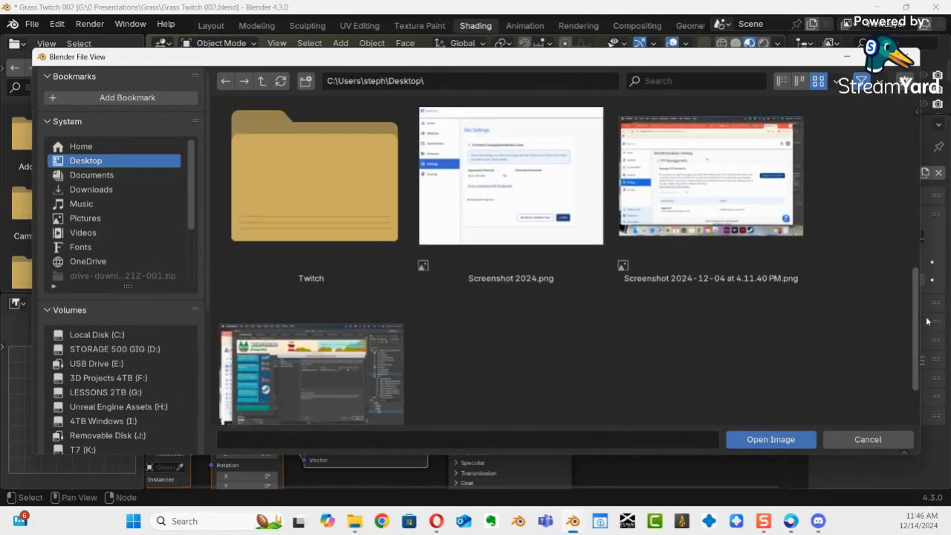
double_click(309, 222)
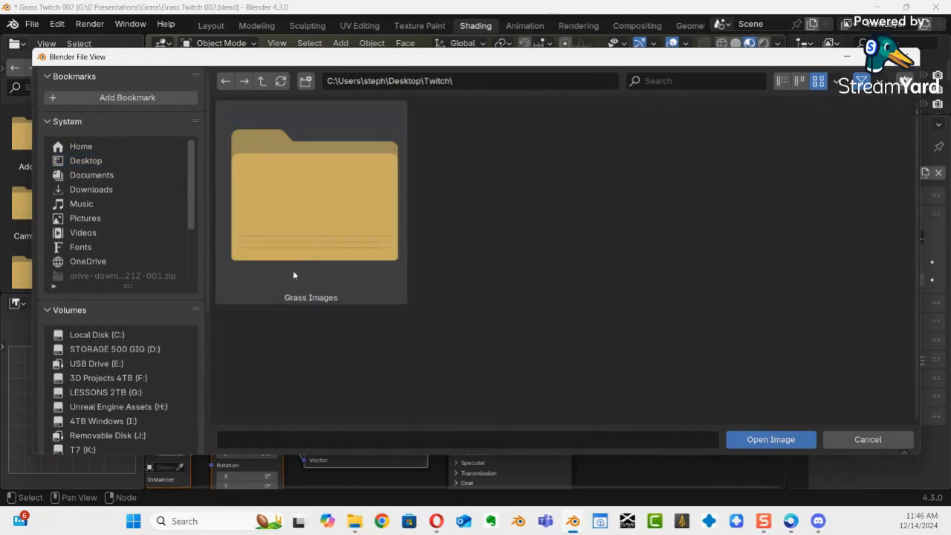
double_click(331, 240)
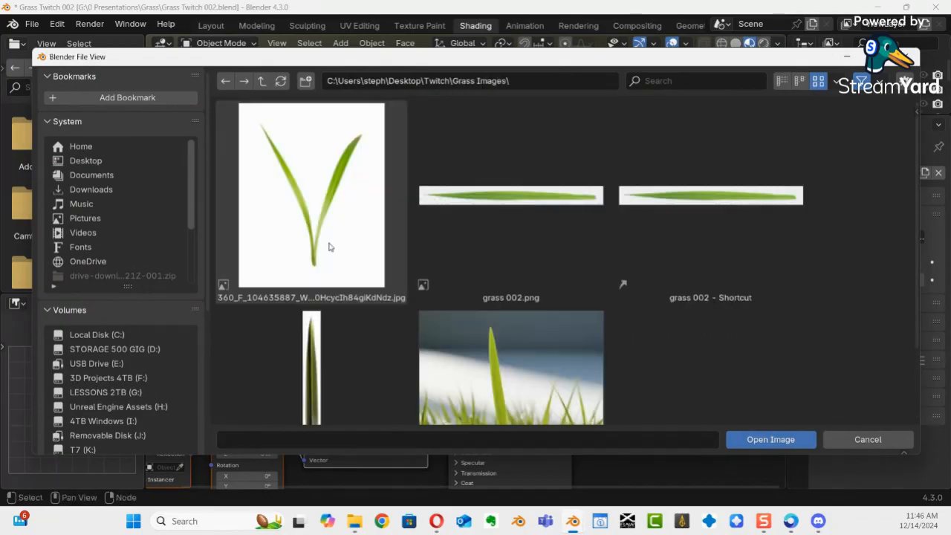
double_click(527, 199)
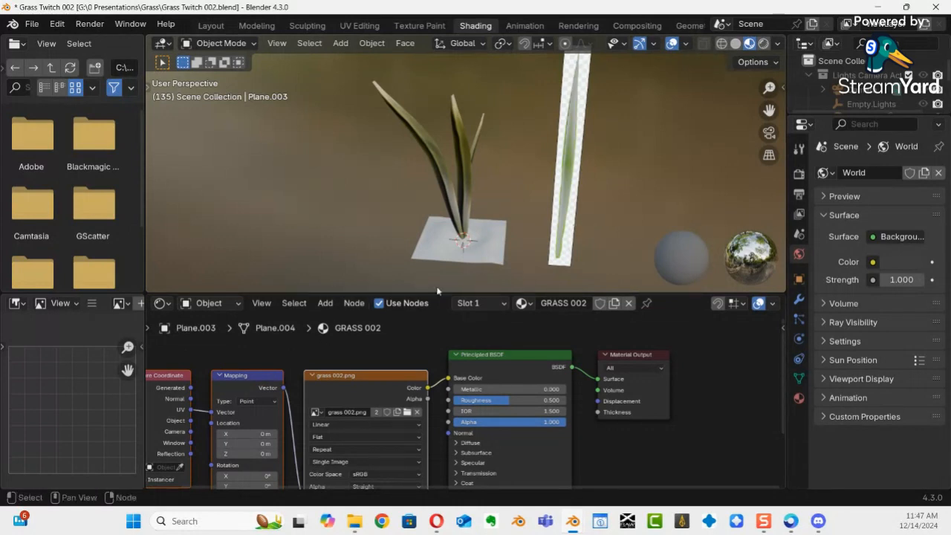
Step: Check the texture on the new blade from several angles and return to the UV Editing workspace
middle_click_drag(571, 209, 490, 165)
scroll(490, 164, "down", 8)
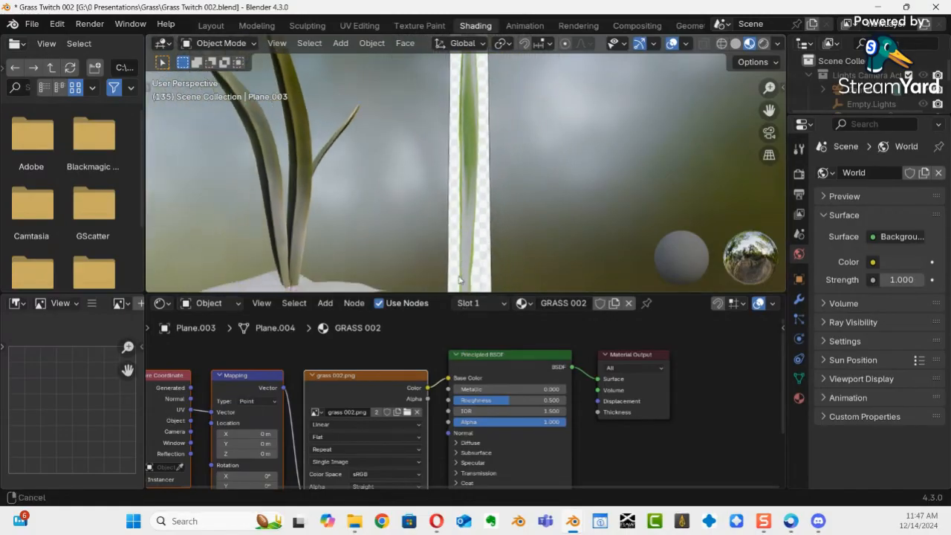
middle_click_drag(490, 214, 505, 231)
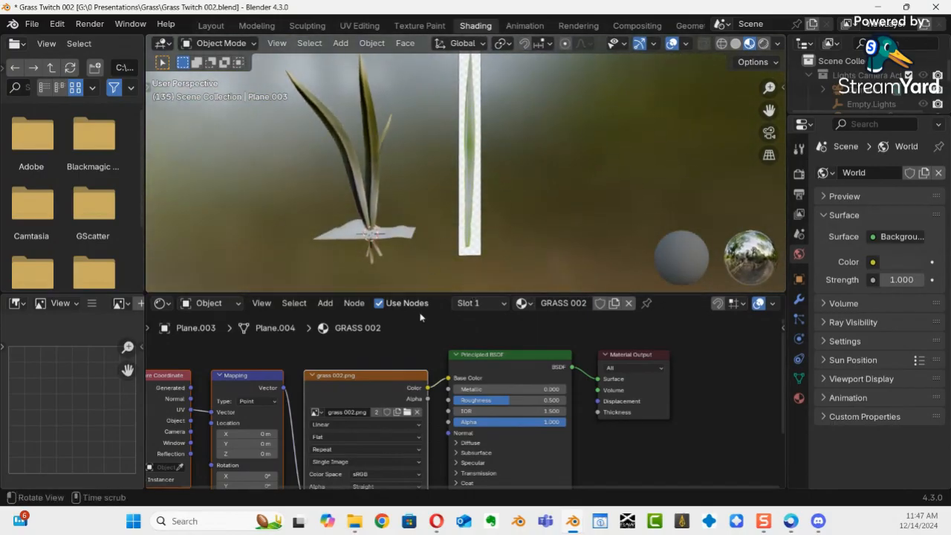
left_click(371, 27)
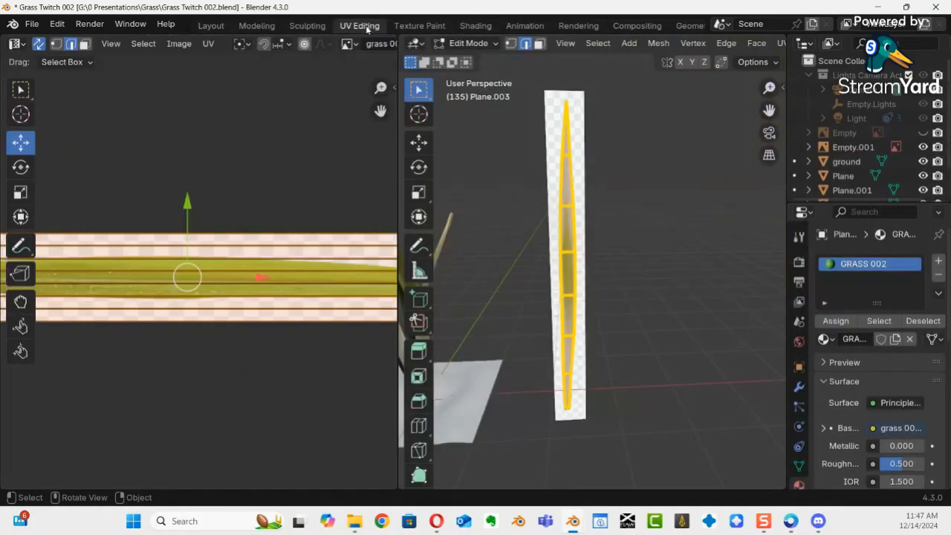
Step: Examine how the blade's UV layout lies over the grass 002 image, from tip to base
scroll(232, 280, "down", 3)
scroll(233, 281, "down", 2)
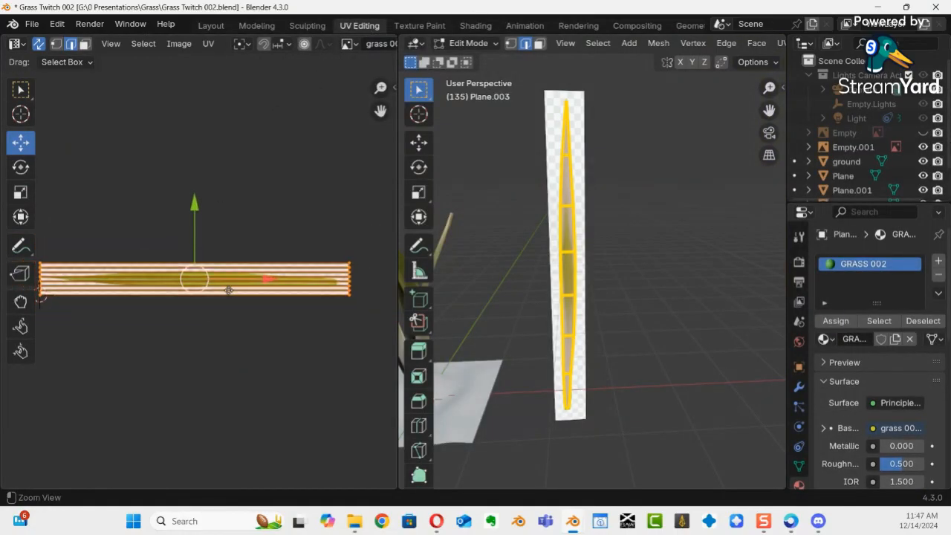
scroll(227, 296, "down", 2)
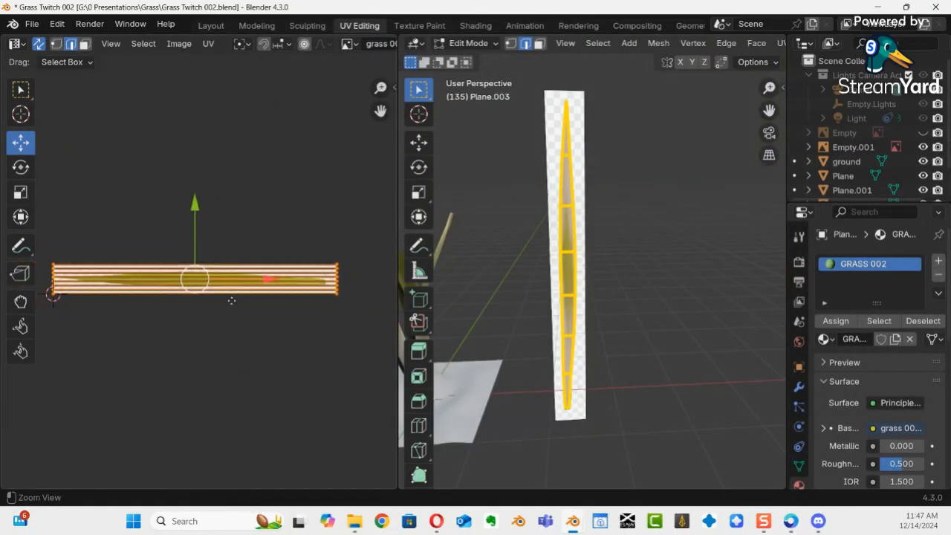
middle_click_drag(235, 303, 251, 299)
scroll(251, 300, "up", 3)
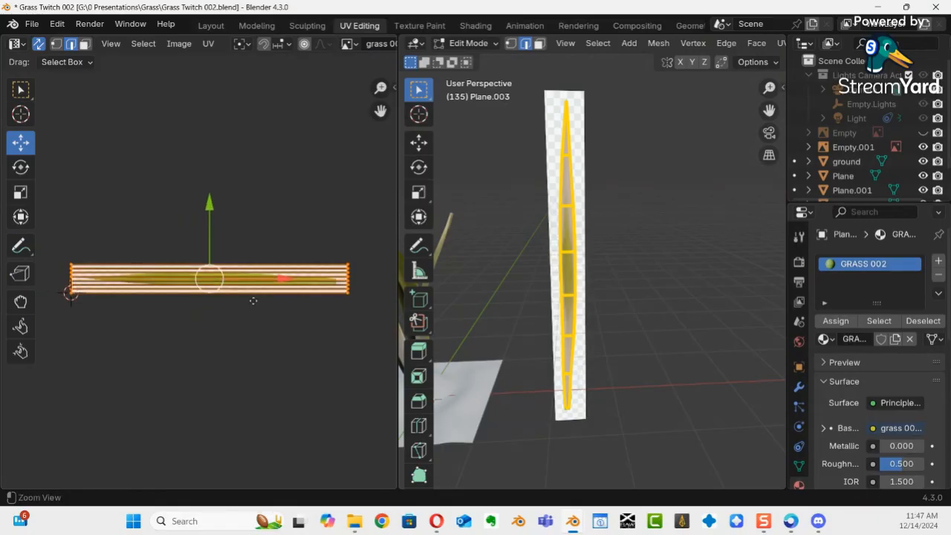
middle_click_drag(184, 279, 327, 275)
scroll(335, 223, "up", 2)
scroll(163, 279, "up", 1)
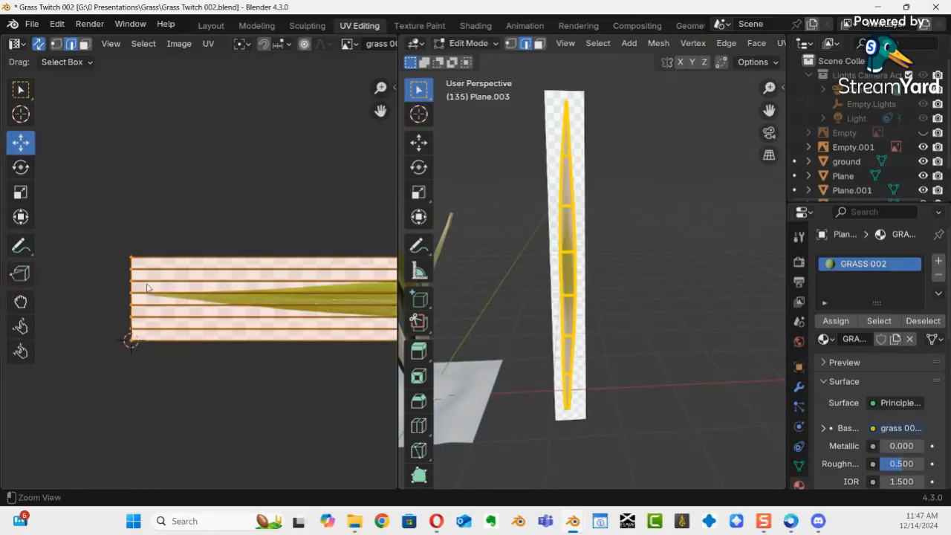
middle_click_drag(303, 275, 64, 253)
middle_click_drag(371, 270, 258, 366)
middle_click_drag(267, 323, 361, 323)
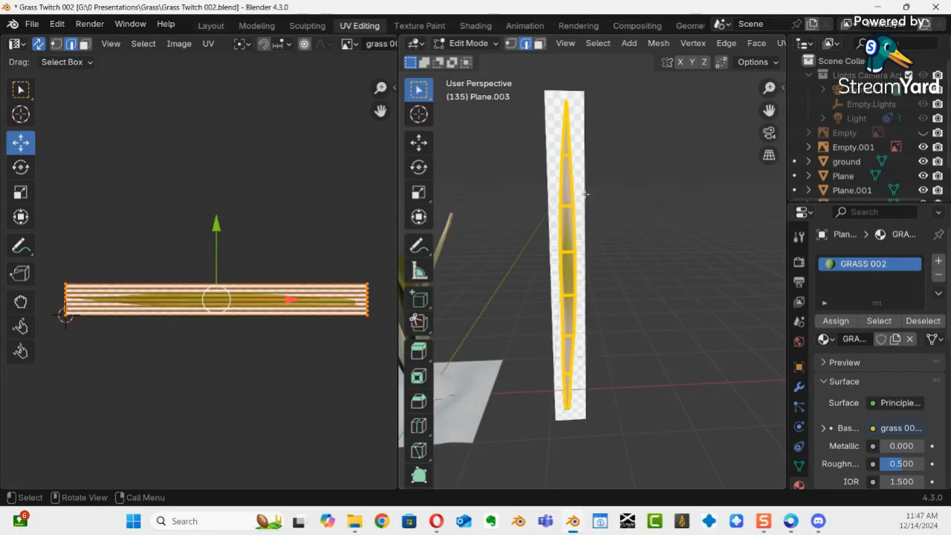
Step: Switch to front view and unwrap the selected blade using Project from View
key("u")
mouse_move(582, 196)
key("KP_1")
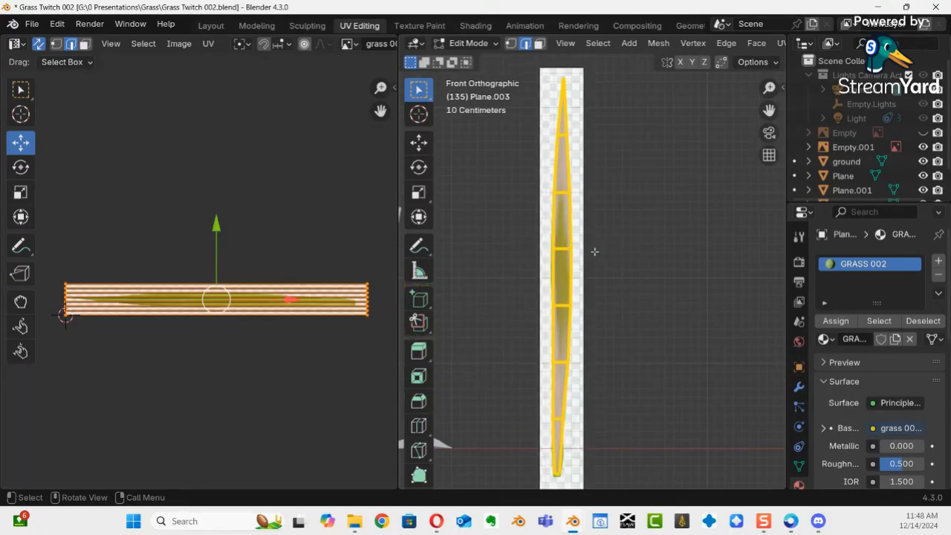
middle_click_drag(586, 253, 613, 257, "shift")
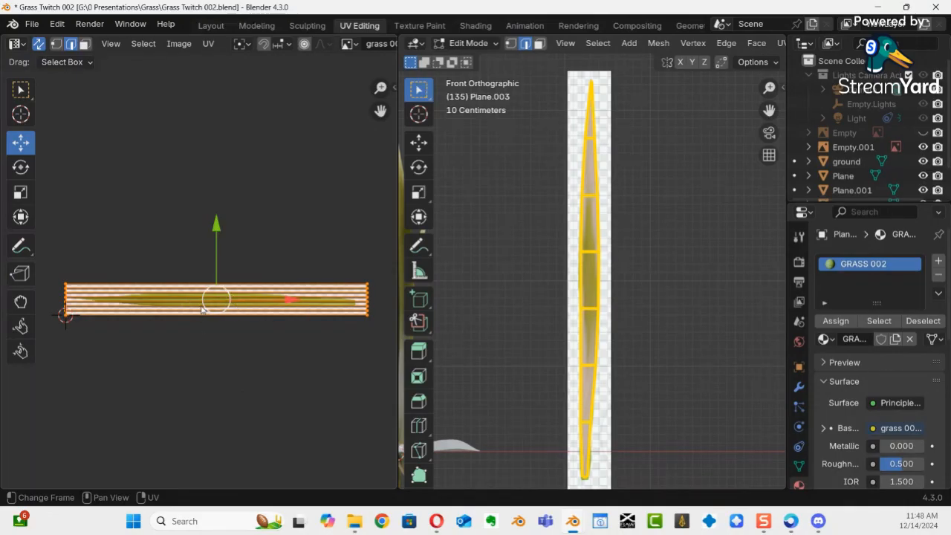
middle_click_drag(207, 309, 293, 249, "ctrl")
middle_click_drag(294, 291, 199, 262)
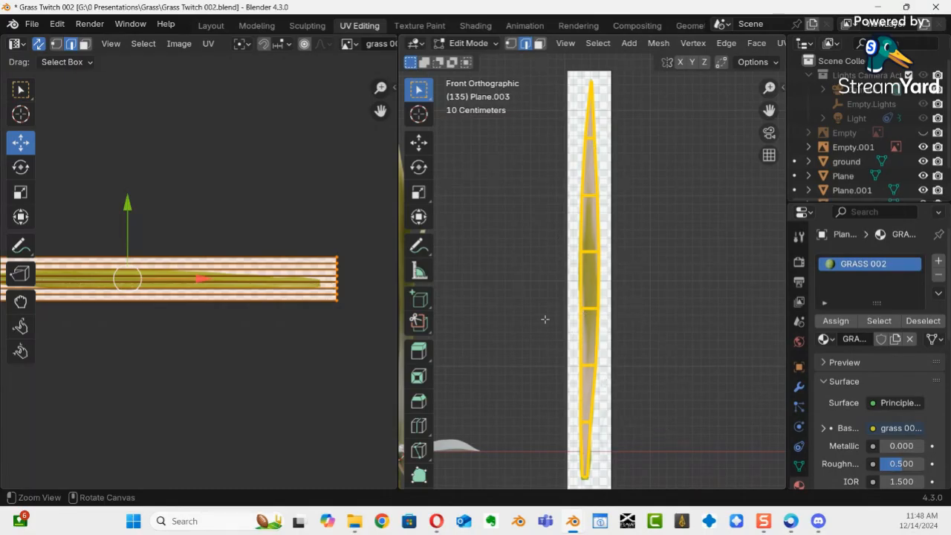
middle_click_drag(318, 282, 230, 312)
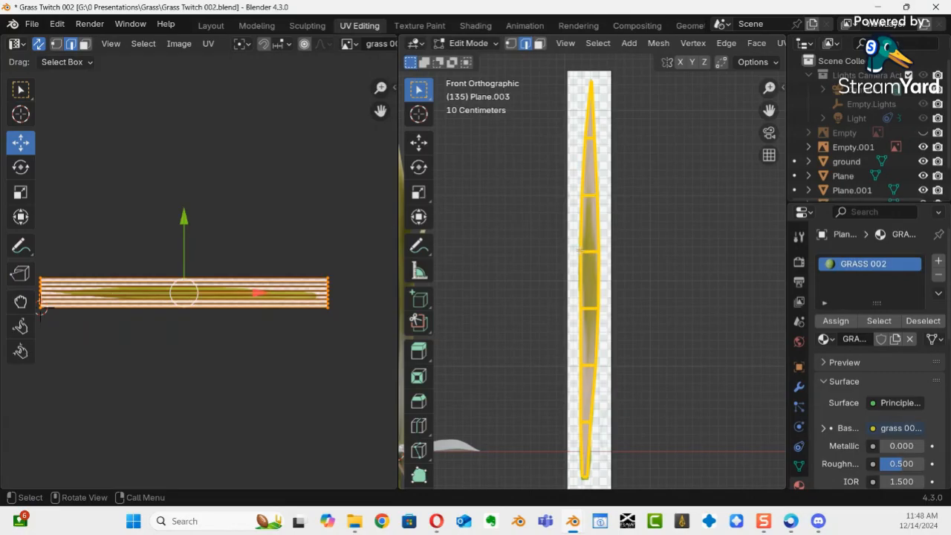
key("u")
mouse_move(584, 246)
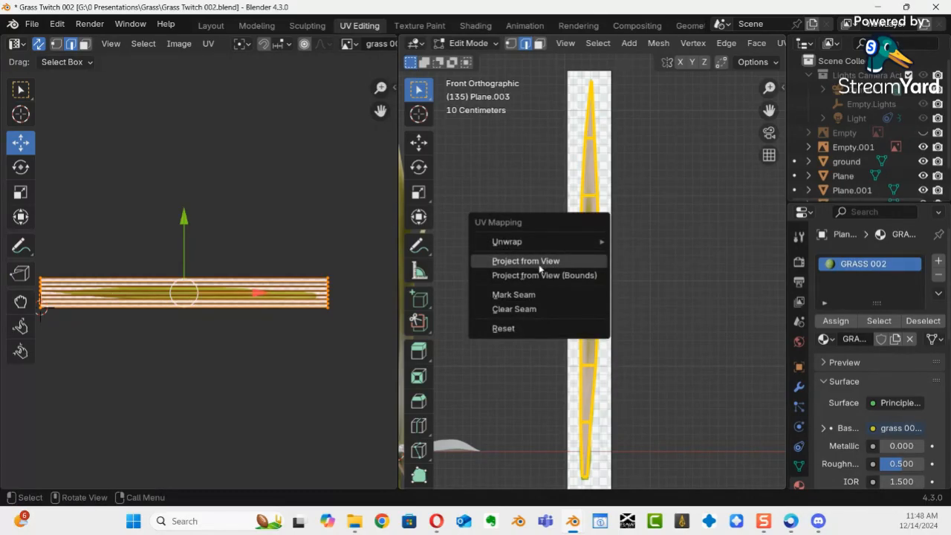
left_click(540, 265)
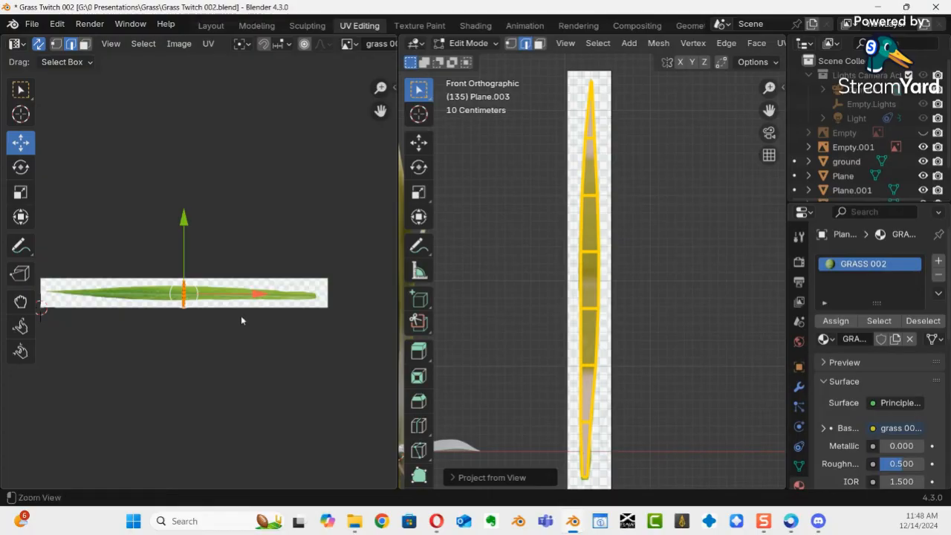
Step: Examine the size and orientation of the projected blade UVs against the grass 002 image
scroll(309, 216, "up", 4)
scroll(304, 222, "up", 6)
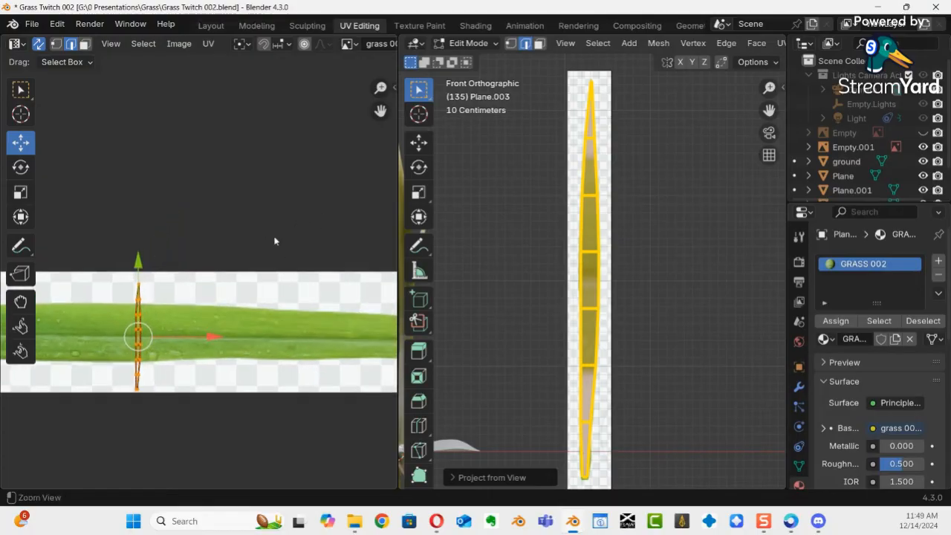
middle_click_drag(257, 277, 349, 260)
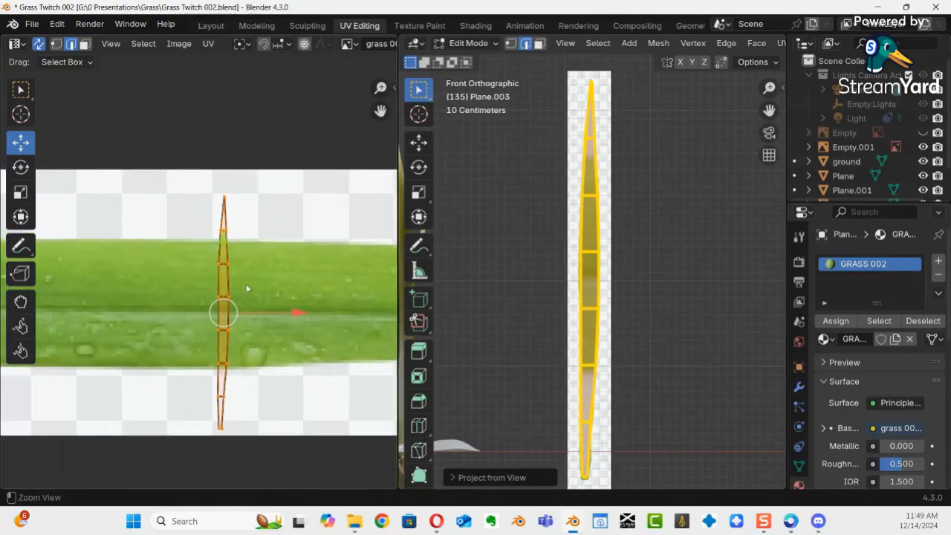
scroll(307, 220, "up", 4)
scroll(313, 285, "down", 5)
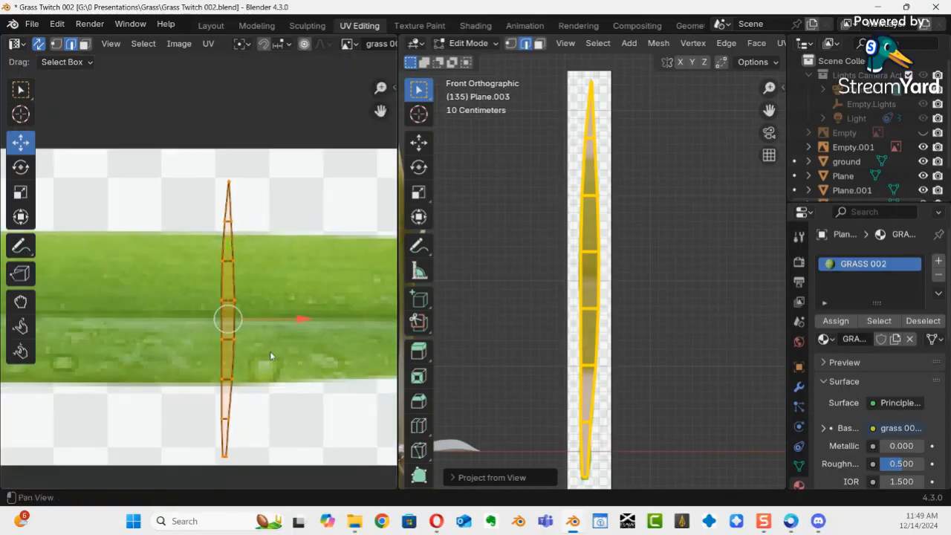
scroll(276, 318, "down", 6)
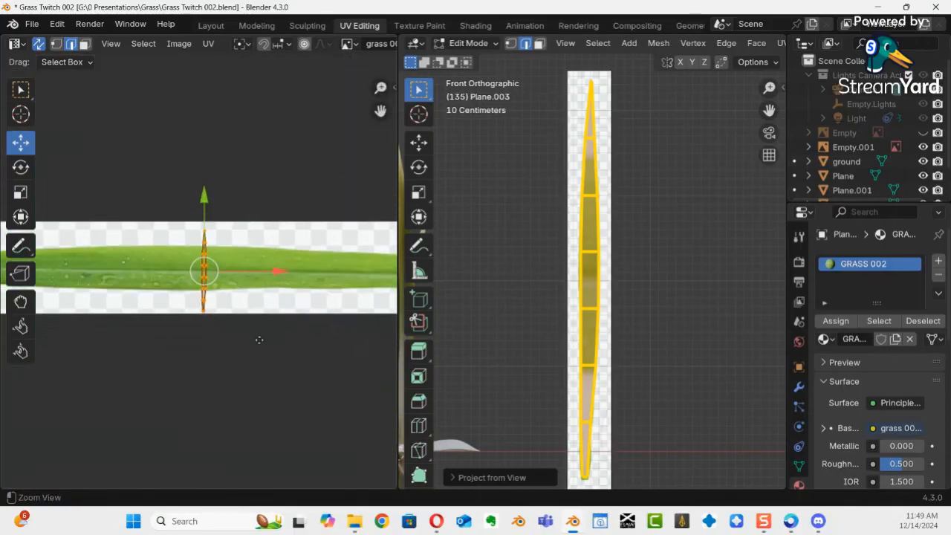
scroll(246, 338, "down", 3)
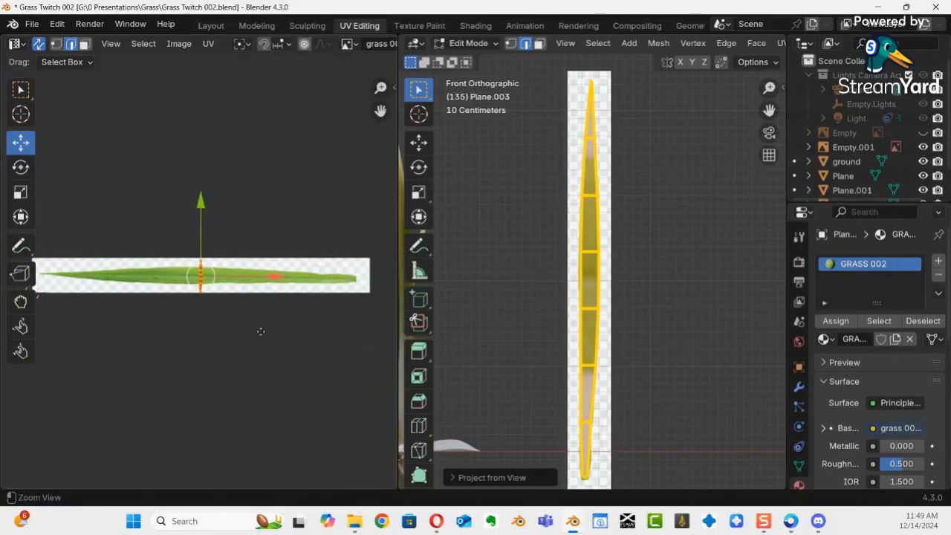
scroll(257, 309, "down", 1)
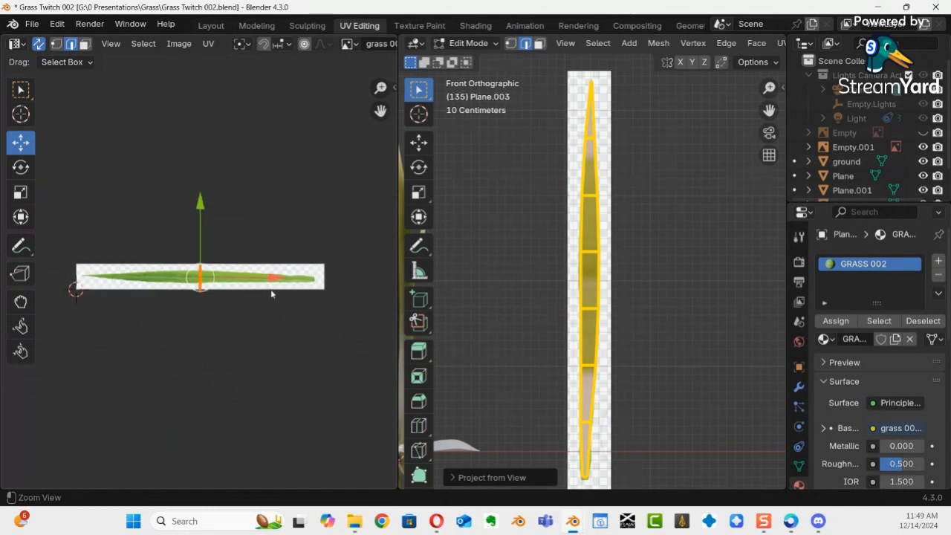
scroll(270, 291, "up", 4)
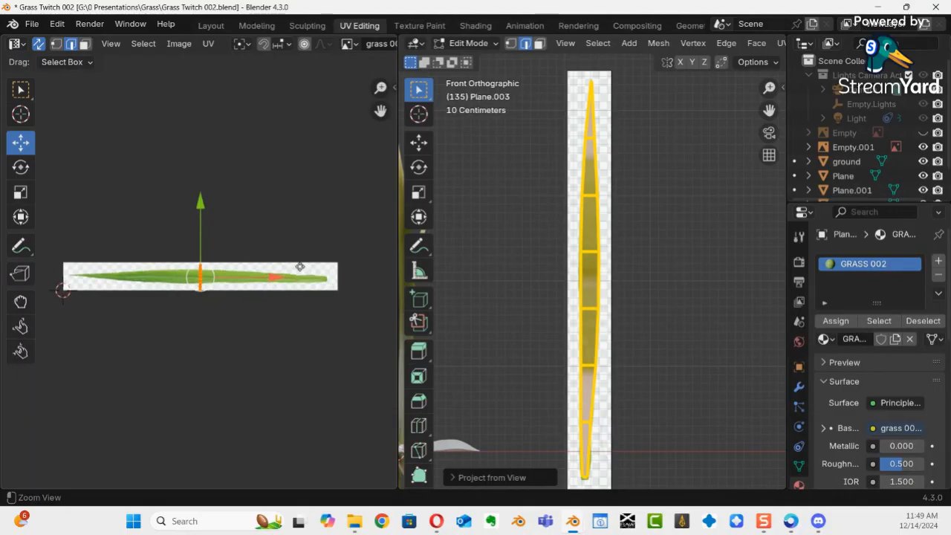
scroll(308, 251, "down", 1)
scroll(240, 299, "up", 1)
scroll(263, 290, "down", 2)
middle_click_drag(263, 308, 263, 311, "ctrl")
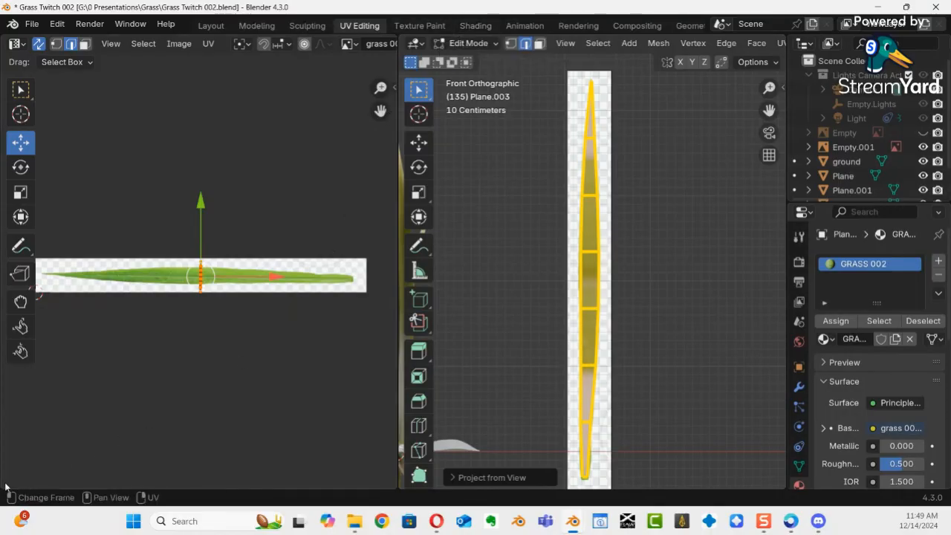
Step: Split the UV editor into two stacked areas of about equal height
left_click_drag(4, 488, 16, 393)
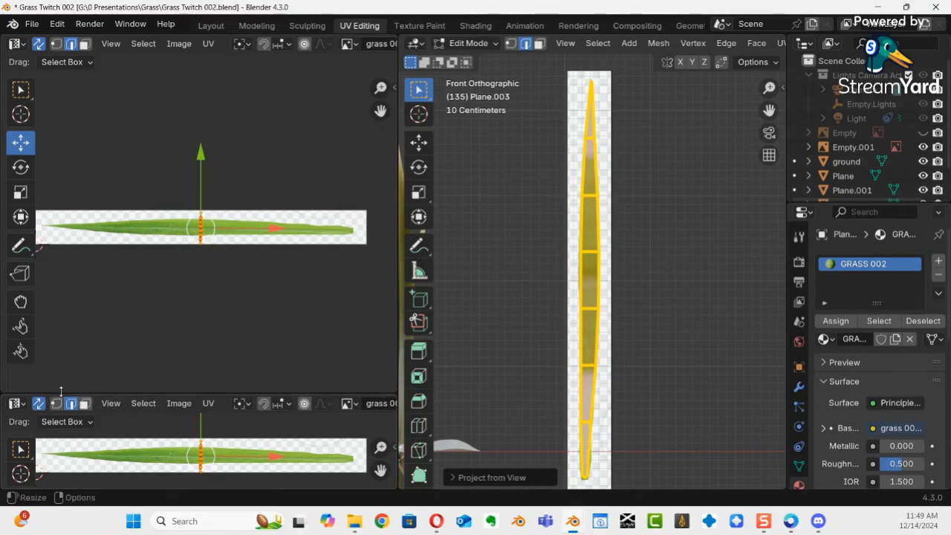
left_click_drag(165, 392, 186, 279)
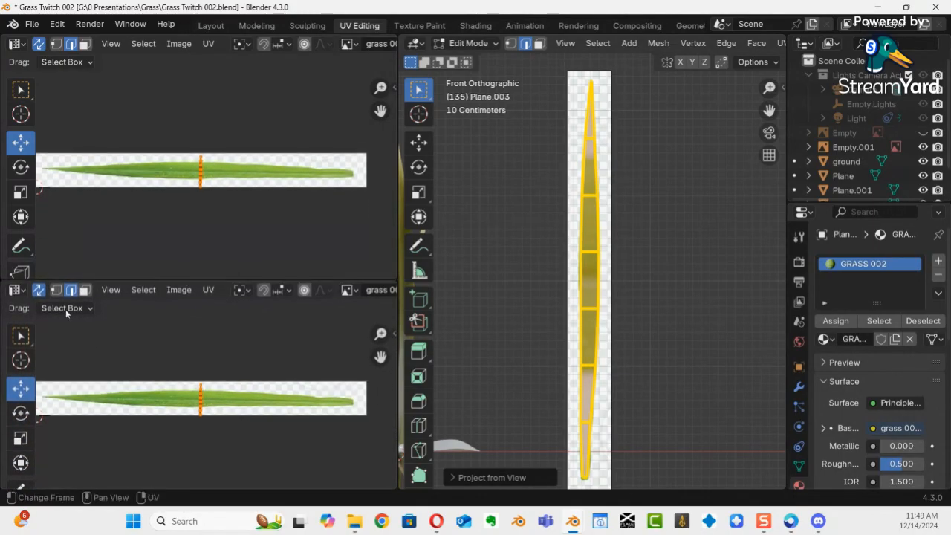
Step: Turn the lower area into a Shader Editor and bring up the Mapping node of the GRASS 002 material
left_click(16, 290)
left_click(49, 423)
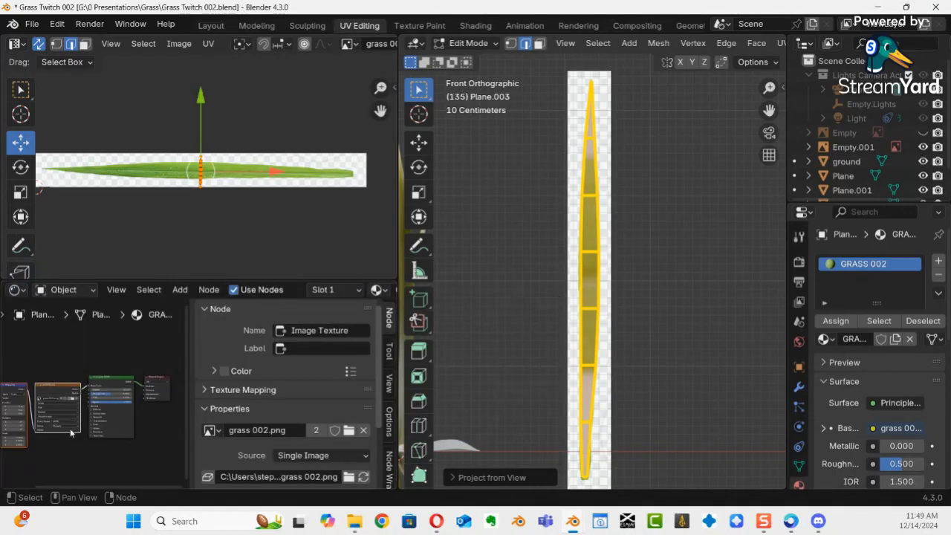
middle_click_drag(162, 411, 230, 408)
scroll(109, 420, "up", 5)
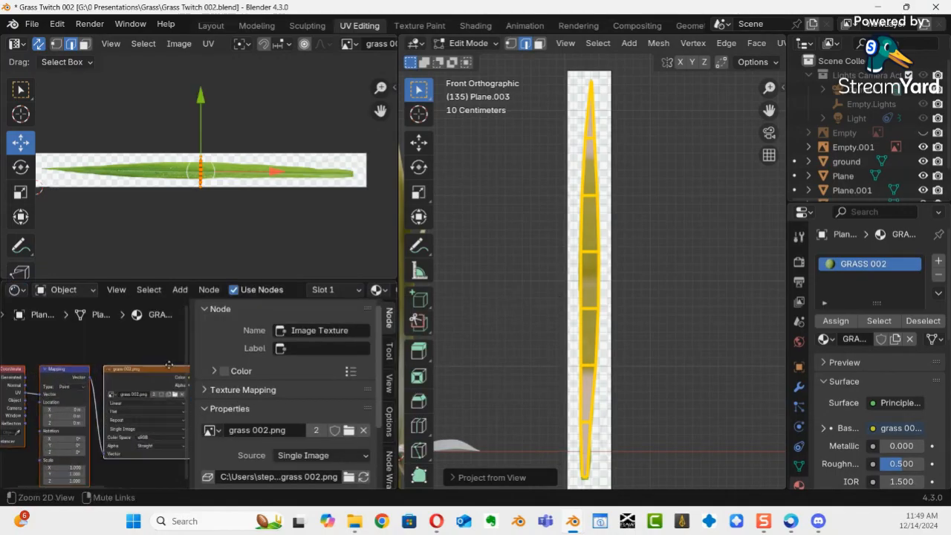
middle_click_drag(110, 420, 172, 369)
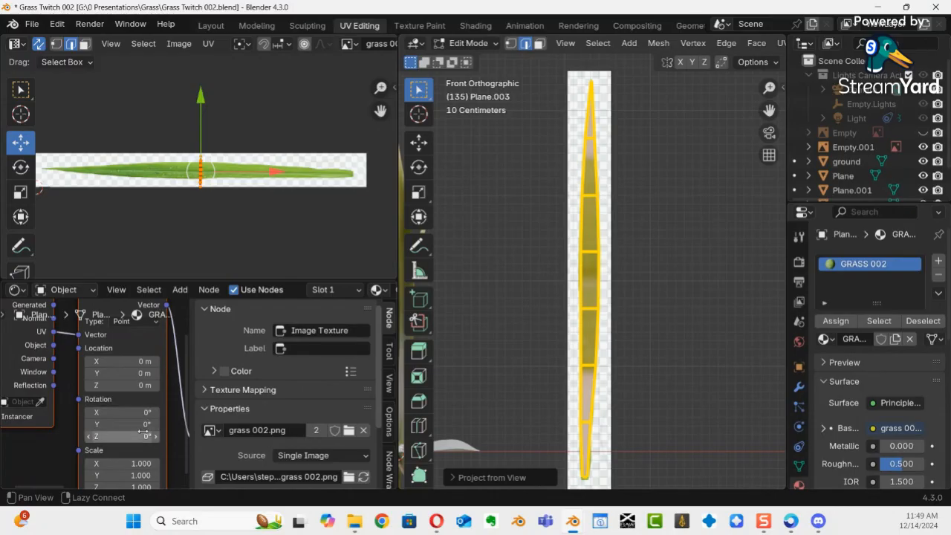
Step: Set the Mapping node's Y rotation to 1.9° to try turning the grass texture
scroll(141, 397, "down", 3)
scroll(123, 377, "up", 2)
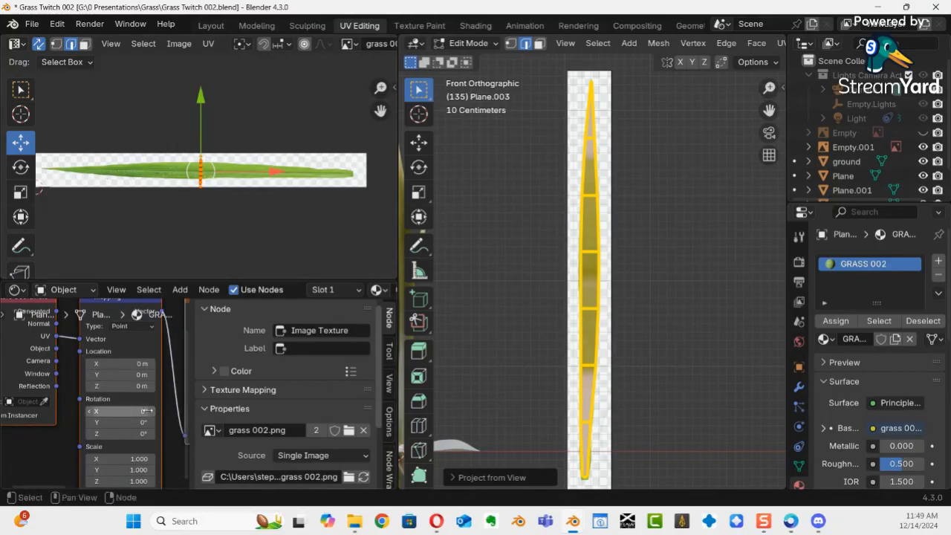
mouse_move(124, 423)
left_mouse_down()
mouse_move(215, 424)
mouse_move(111, 429)
left_mouse_up()
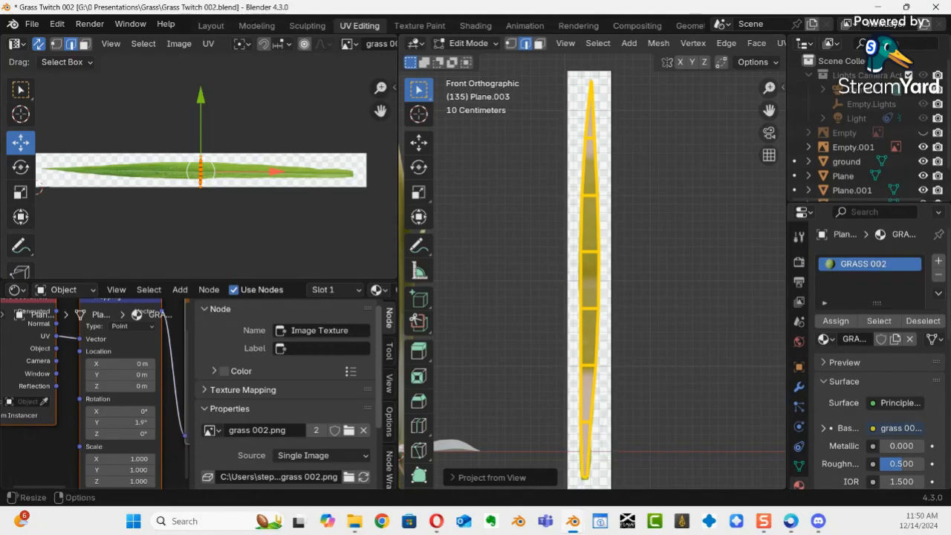
Step: Search Windows for Bridge and launch Adobe Bridge 2025
left_click(173, 521)
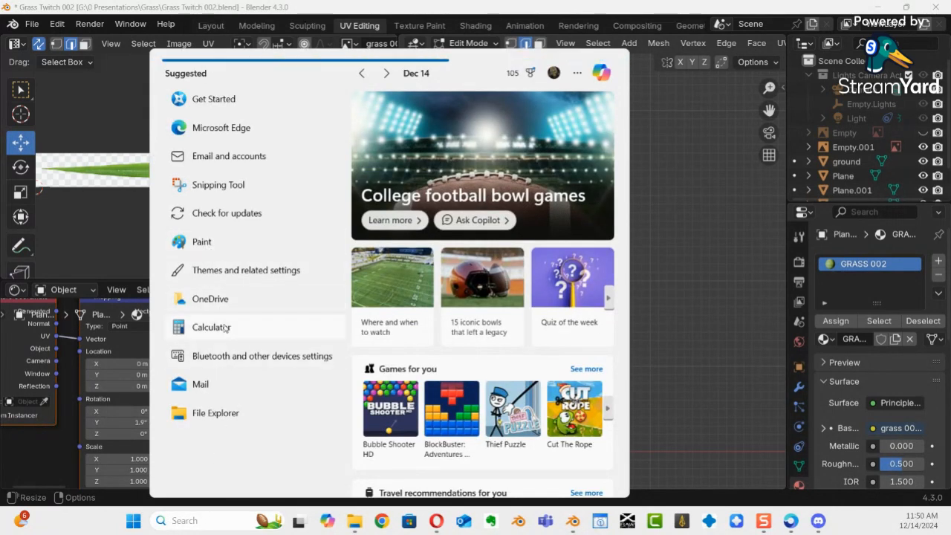
type("BR")
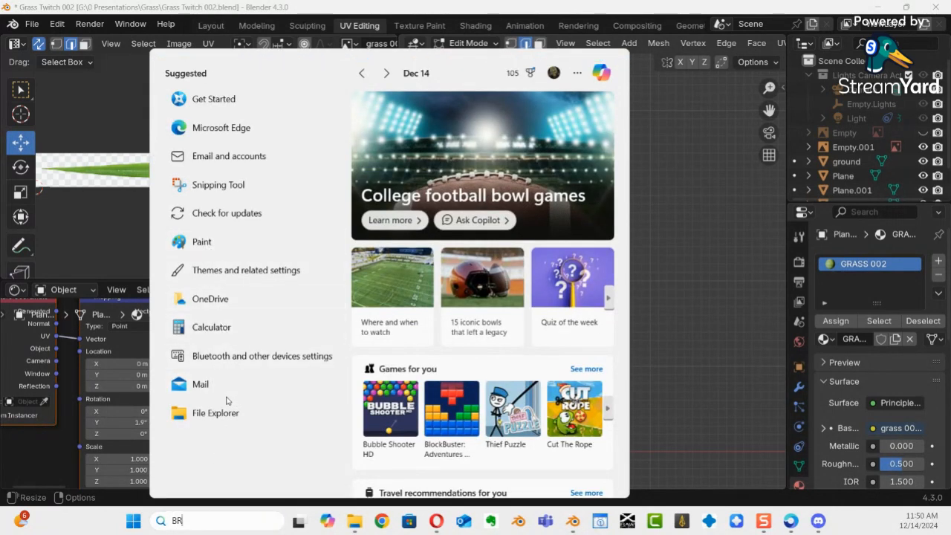
type("ID")
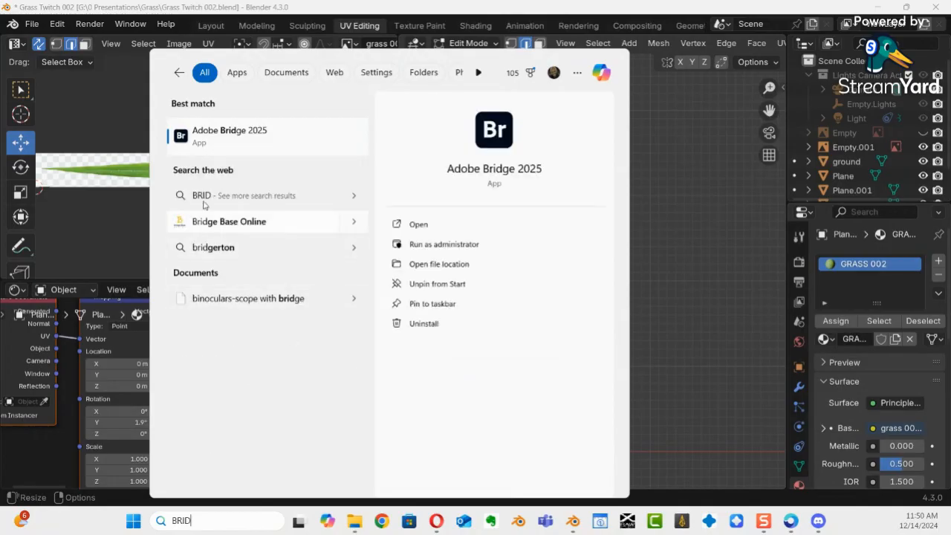
left_click(190, 146)
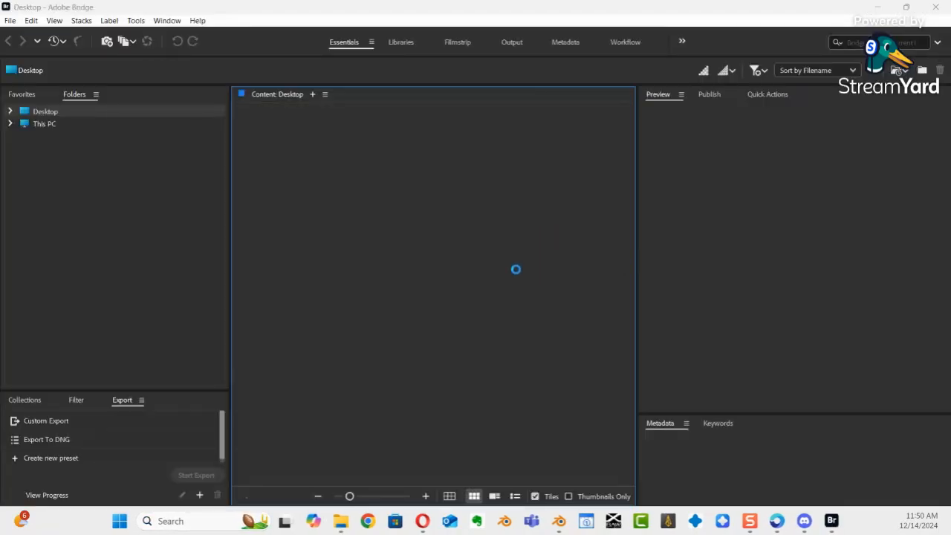
Step: Browse to the Grass Images folder inside Desktop > Twitch and select grass 002.png
left_click(11, 111)
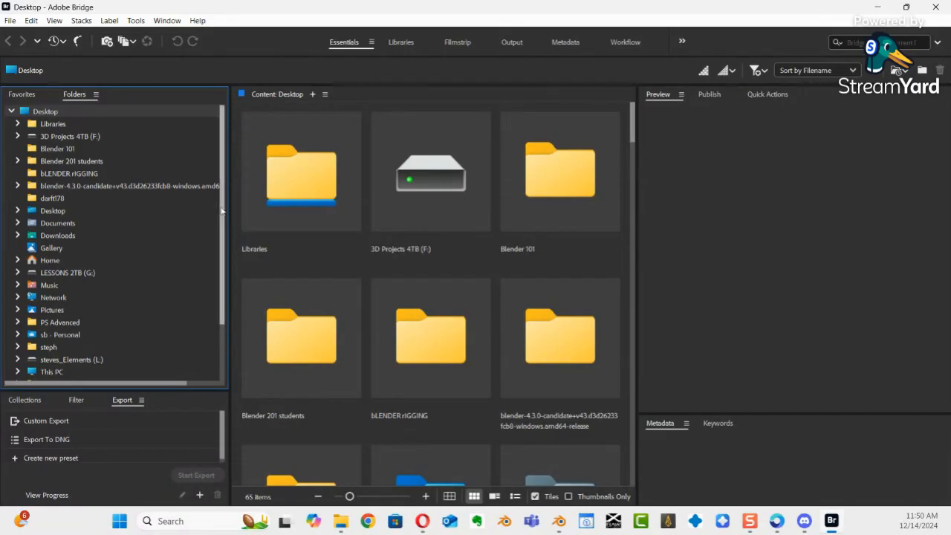
scroll(222, 216, "down", 2)
left_click(49, 313)
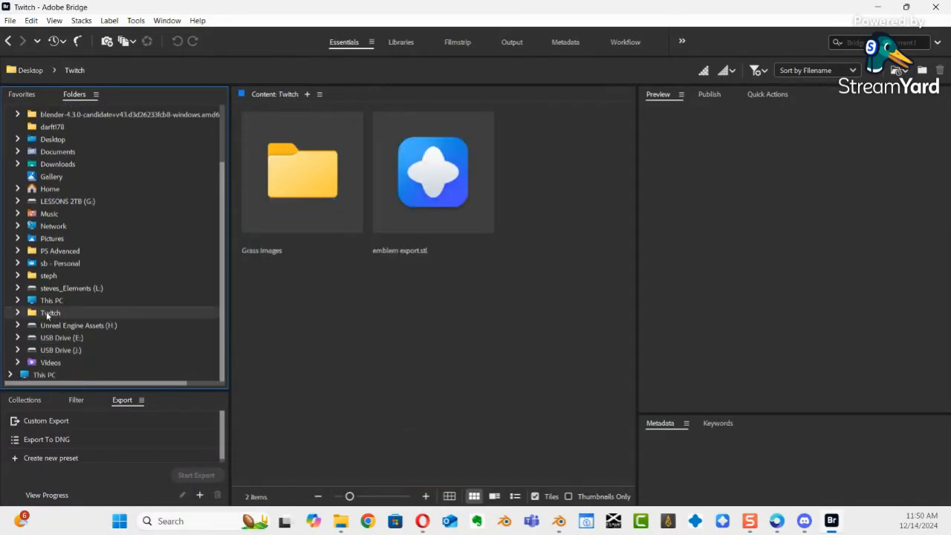
left_click(302, 197)
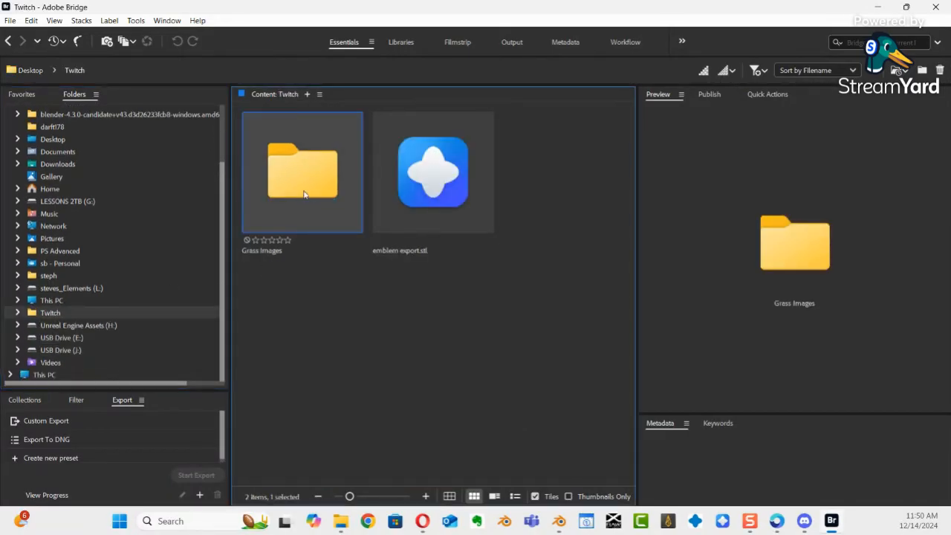
double_click(304, 195)
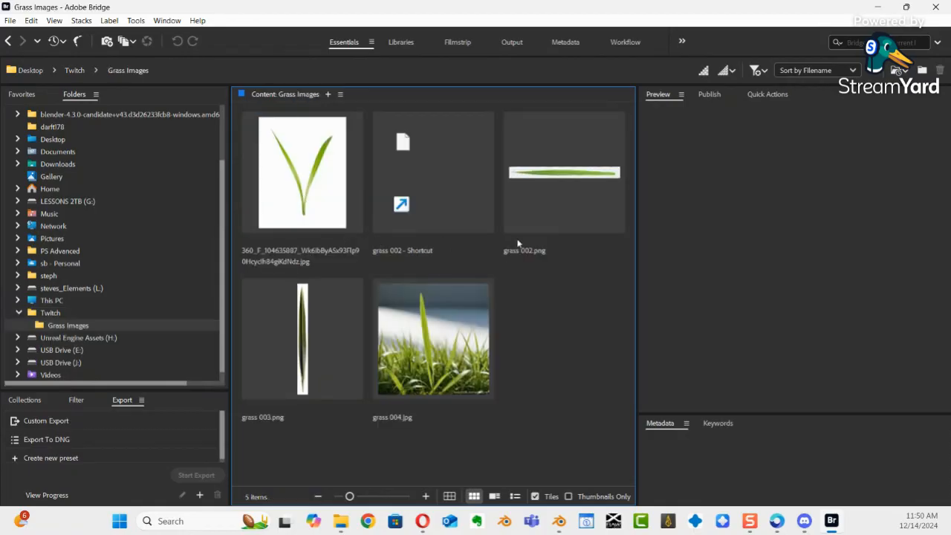
left_click(526, 182)
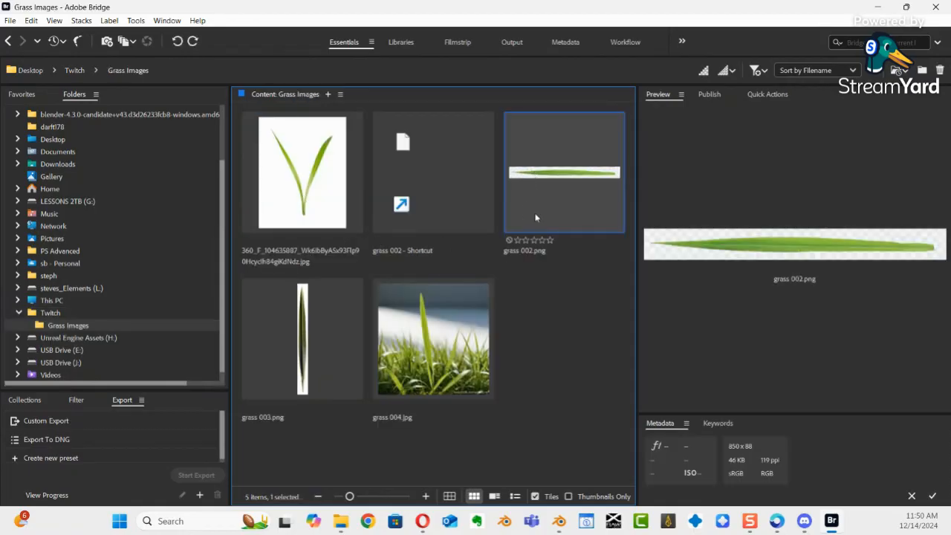
Step: Rotate grass 002.png 90° clockwise so the blade stands upright, and open it in Photoshop
left_click(194, 42)
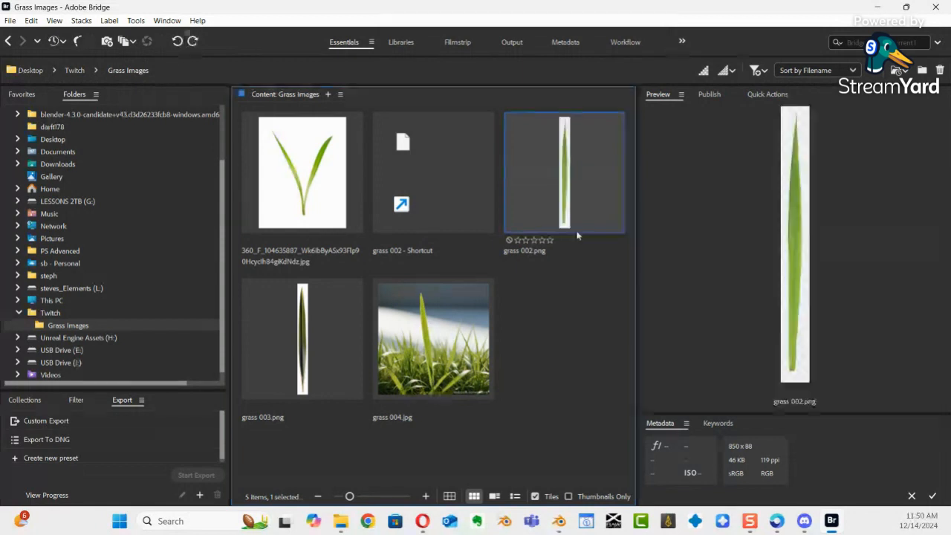
left_click(595, 273)
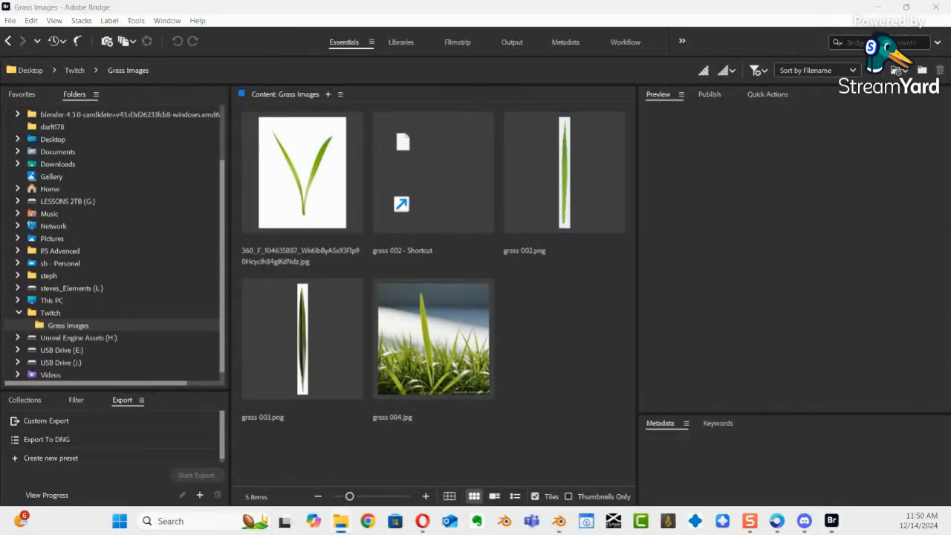
left_click(562, 212)
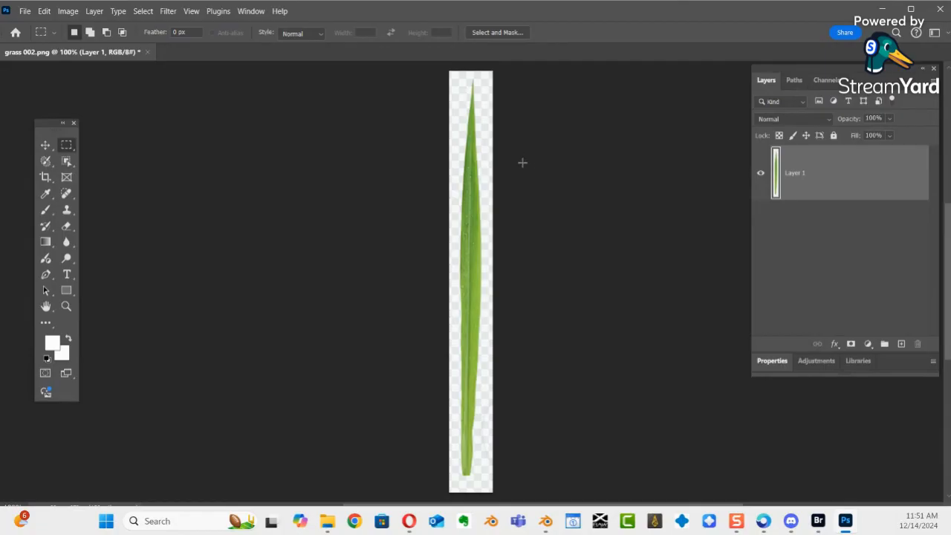
Step: Save the upright image as a PNG named grass 002b in Grass Images, using the large file size option
left_click(26, 11)
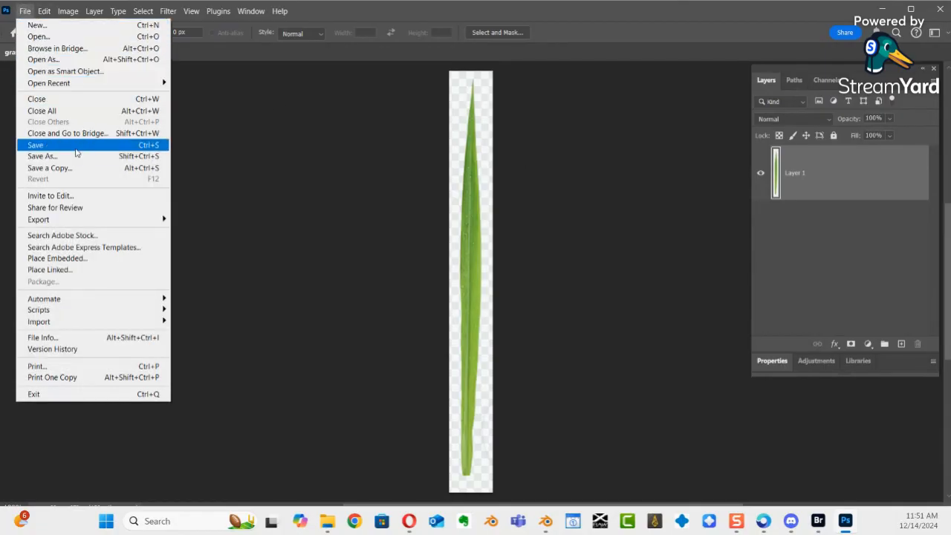
left_click(79, 158)
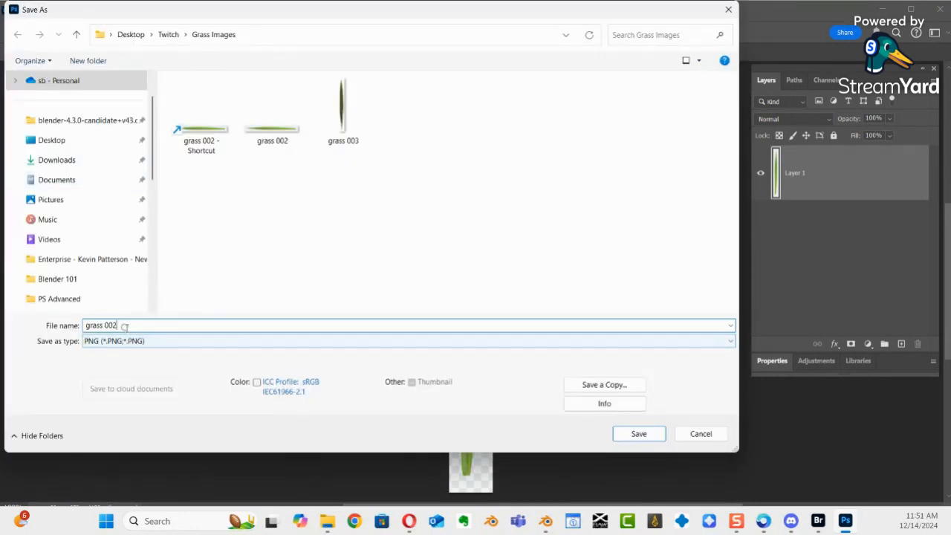
left_click(128, 327)
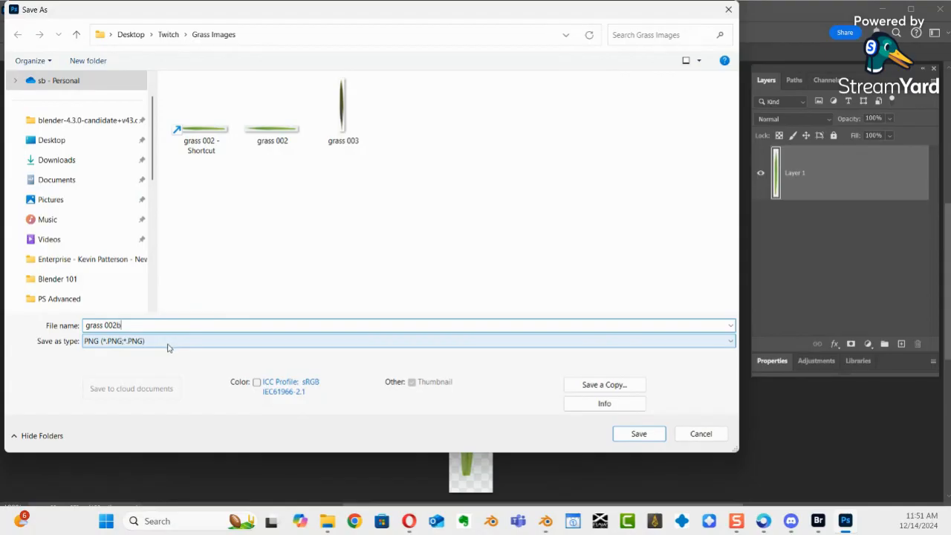
left_click(643, 437)
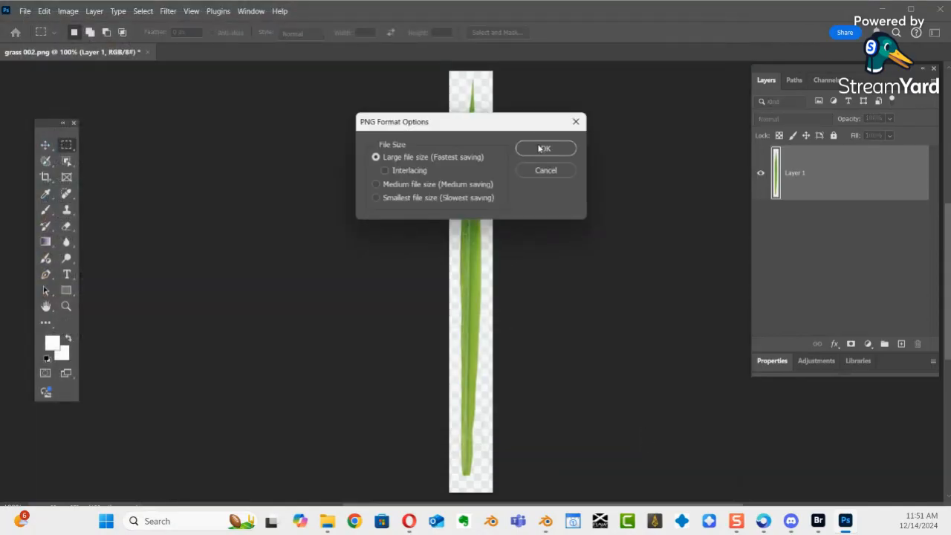
left_click(541, 149)
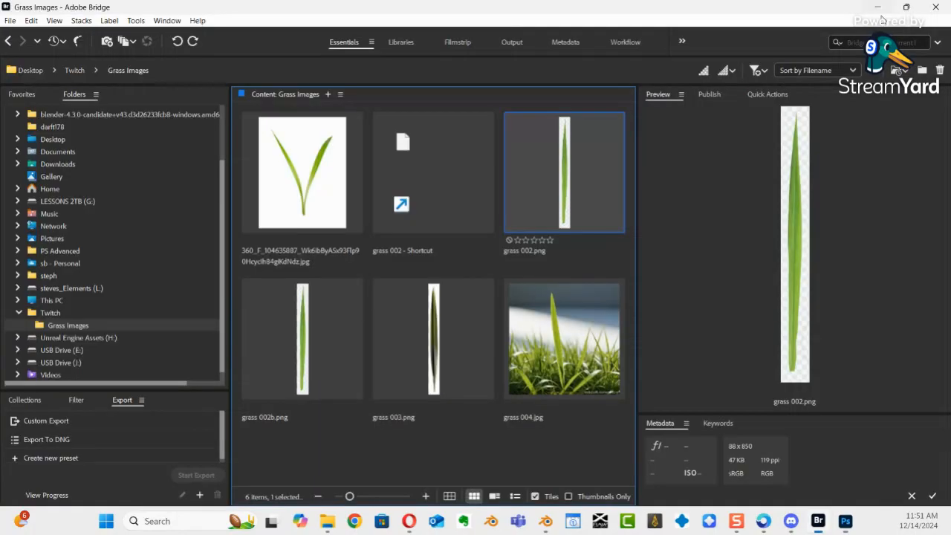
Step: Check in File Explorer that the Grass Images folder holds an upright grass 002b image
left_click(881, 9)
left_click_drag(950, 15, 0, 59)
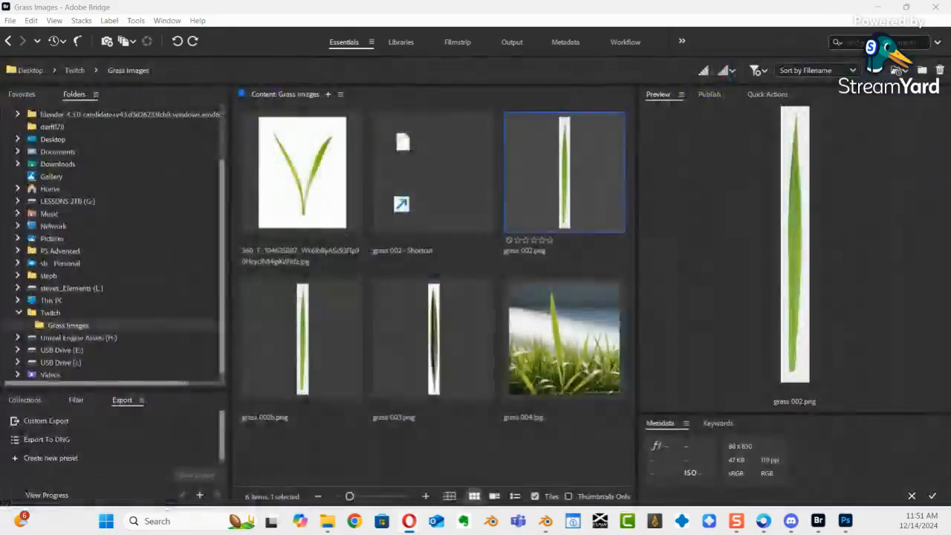
left_click_drag(950, 238, 436, 59)
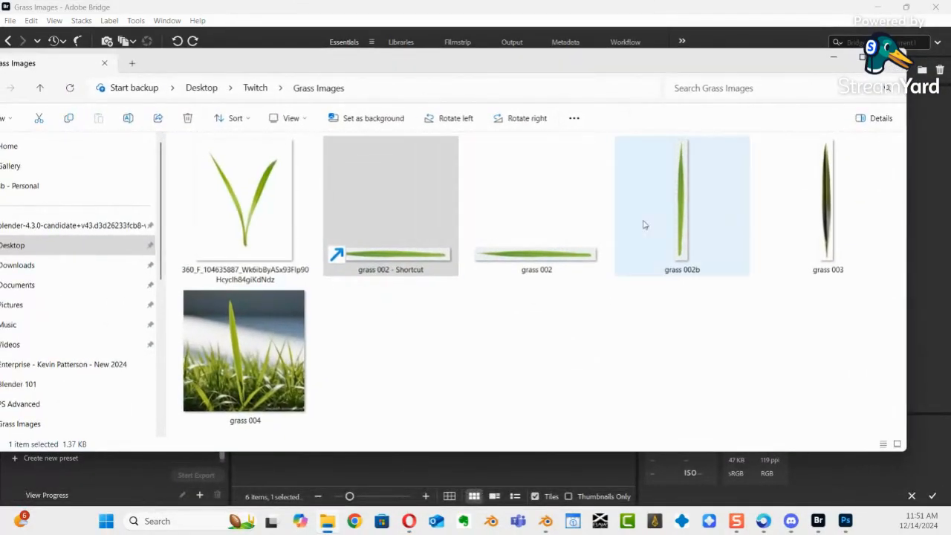
left_click(682, 239)
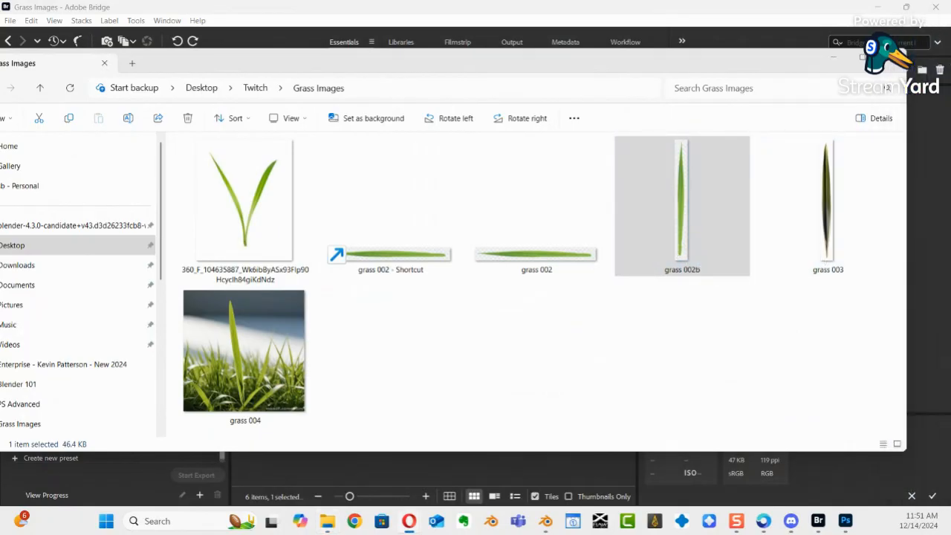
left_click(832, 57)
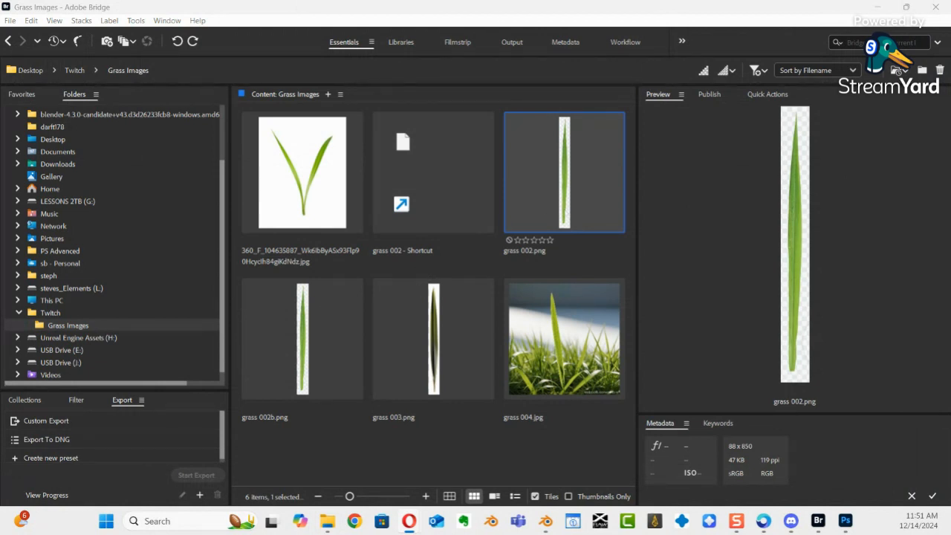
Step: Close Photoshop and Adobe Bridge and return to Blender
left_click(845, 521)
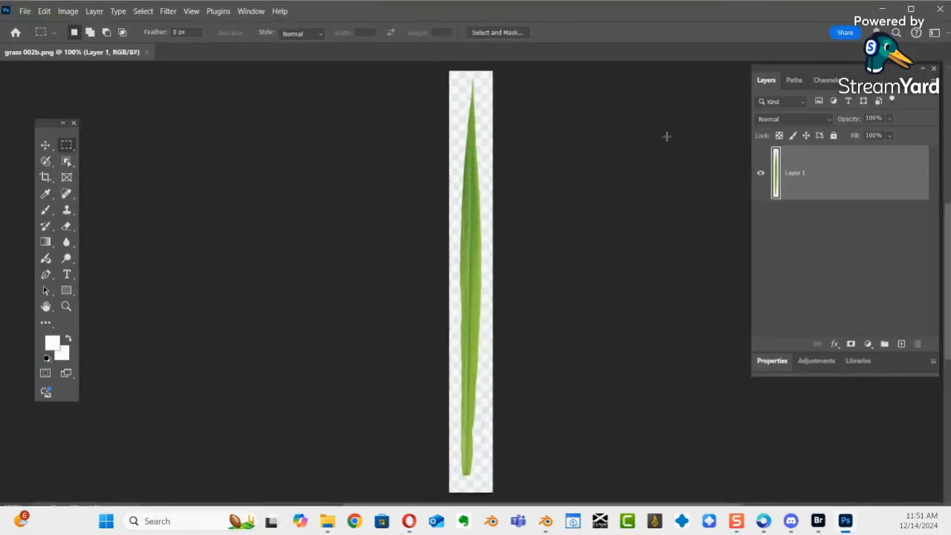
left_click(939, 9)
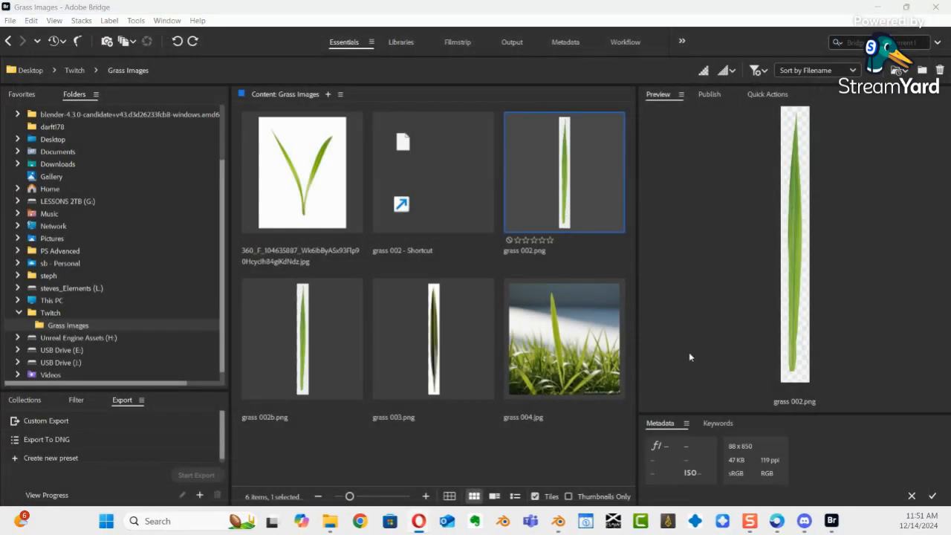
left_click(935, 9)
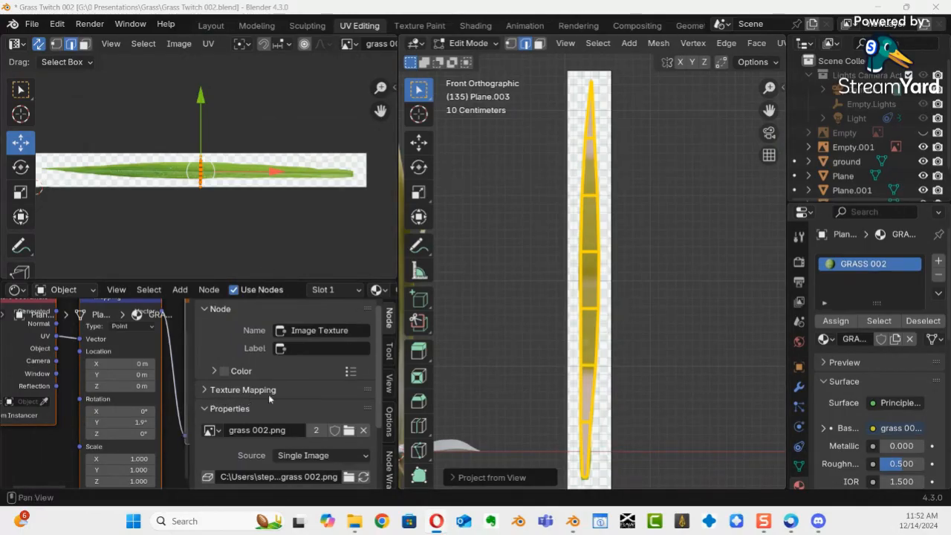
Step: Replace the Image Texture node's image with grass 002b.png from the Grass Images folder
left_click(349, 431)
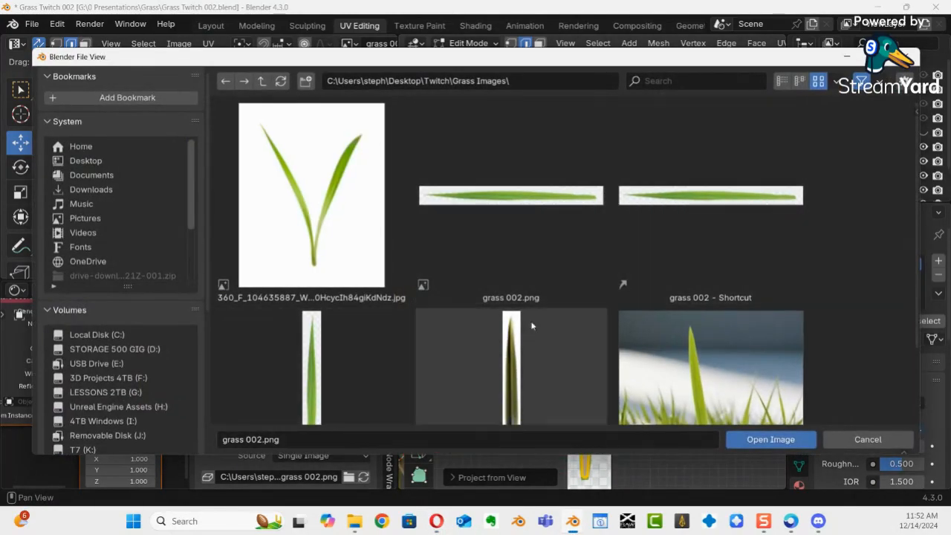
scroll(337, 361, "down", 2)
left_click(337, 361)
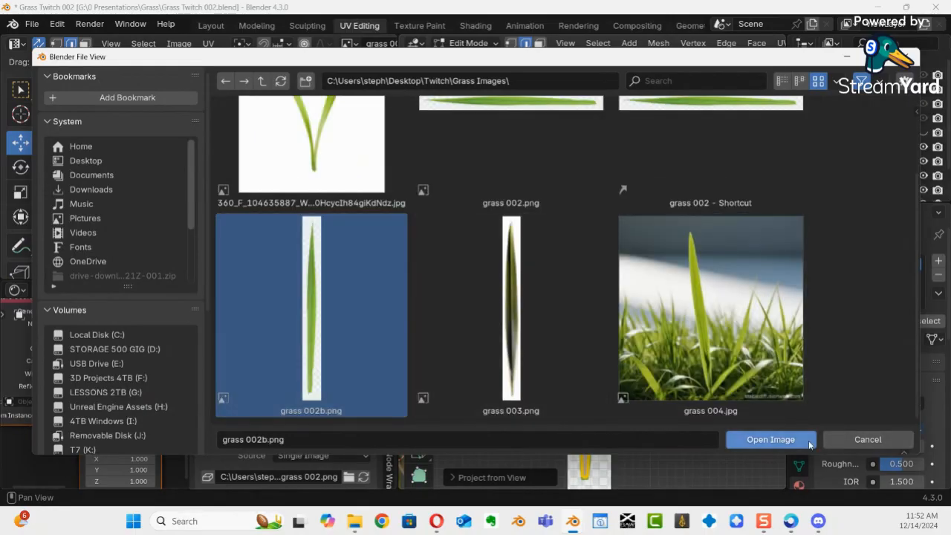
left_click(770, 439)
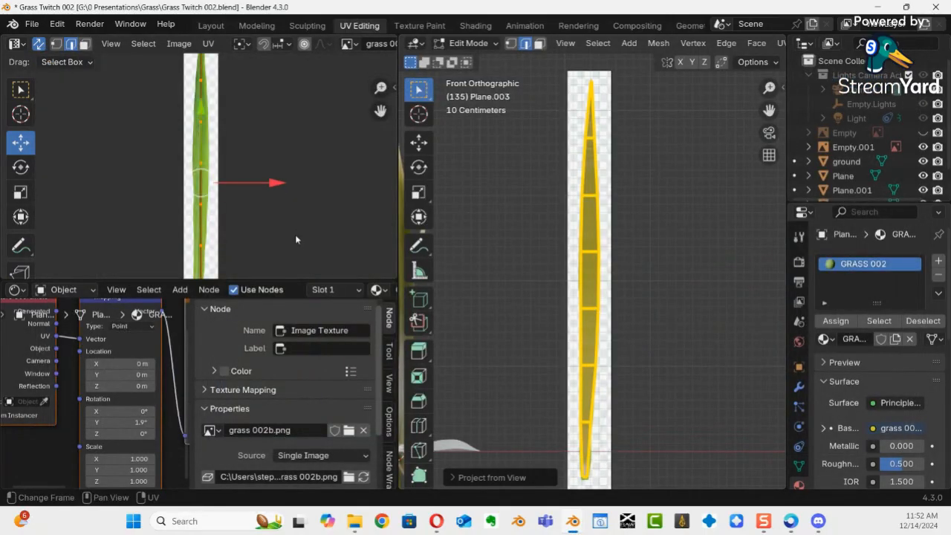
Step: Deselect the blade mesh and rearrange the areas so the Shader Editor and a full-height UV editor sit side by side
left_click_drag(305, 282, 386, 360)
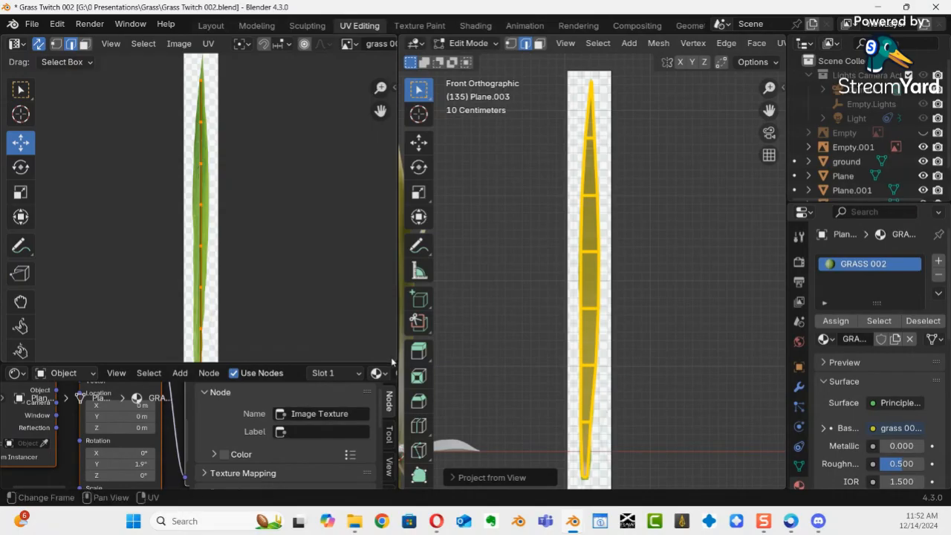
key("alt+a")
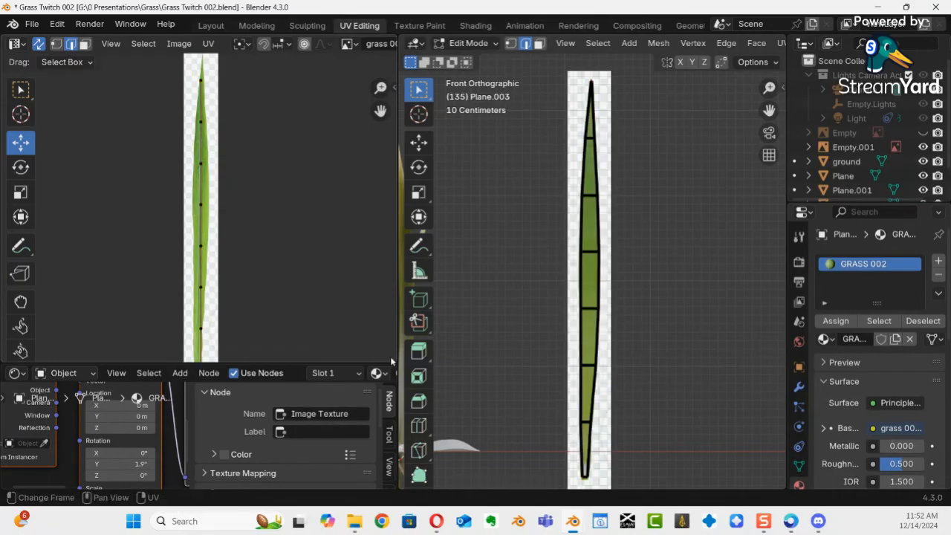
left_click_drag(394, 360, 320, 431)
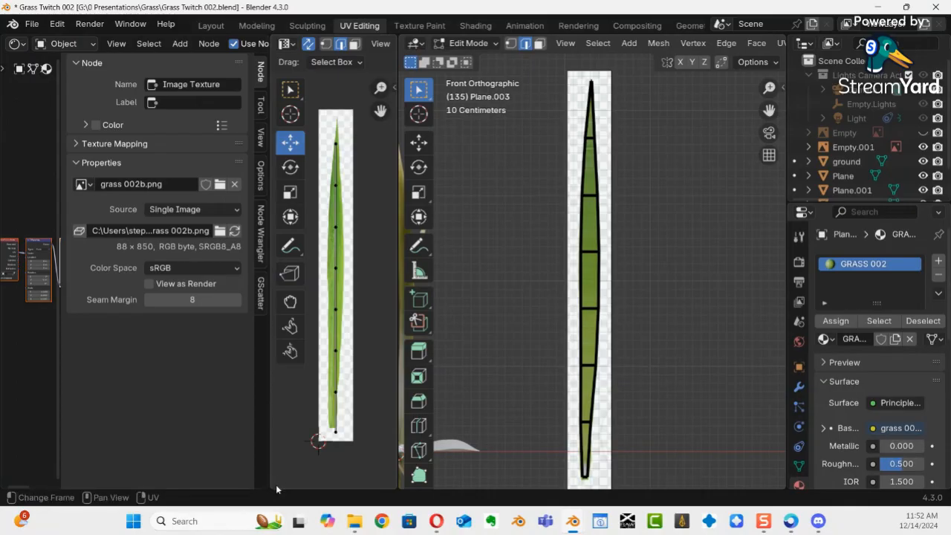
Step: Merge the Shader Editor area into the UV editor so the grass image has more room
left_click_drag(276, 487, 236, 469)
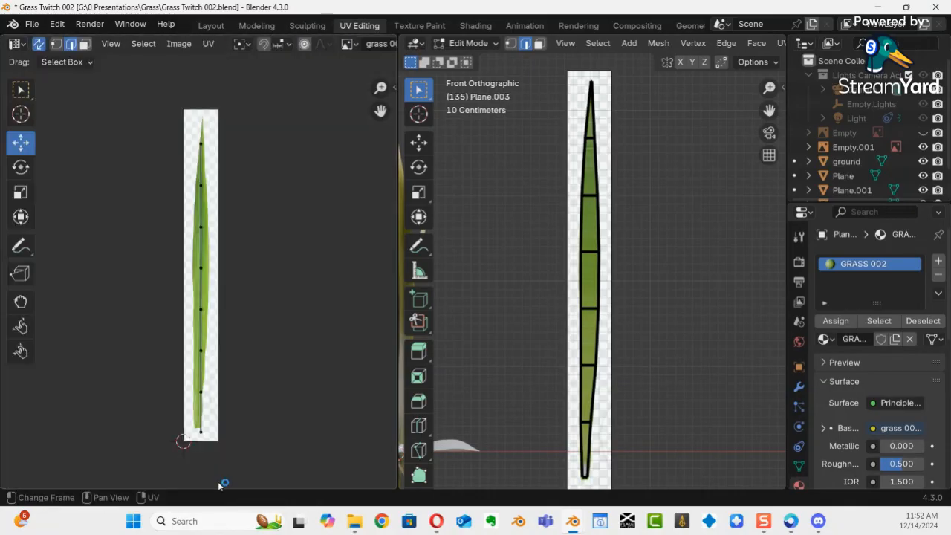
scroll(303, 368, "up", 1)
middle_click_drag(303, 353, 317, 369)
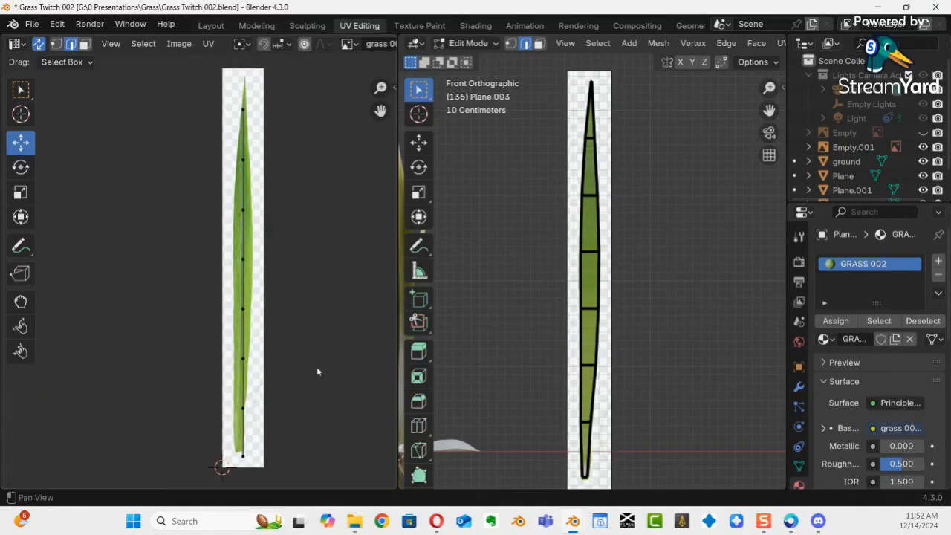
middle_click_drag(293, 339, 275, 256, "ctrl")
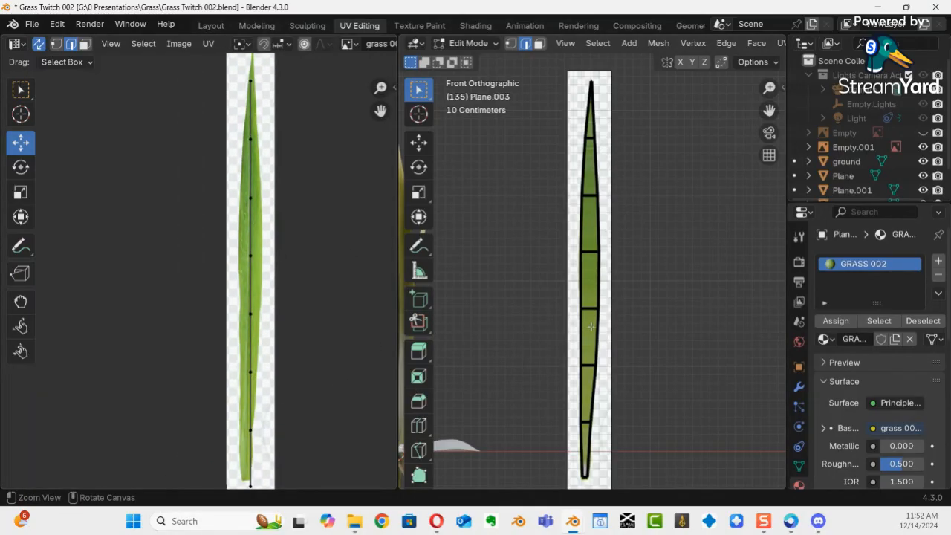
Step: Compare the blade mesh's segments and outline with the grass texture along the blade's length
middle_click_drag(591, 412, 646, 159, "ctrl")
middle_click_drag(605, 182, 656, 433, "shift")
middle_click_drag(651, 306, 585, 228, "shift")
middle_click_drag(592, 297, 592, 328, "shift")
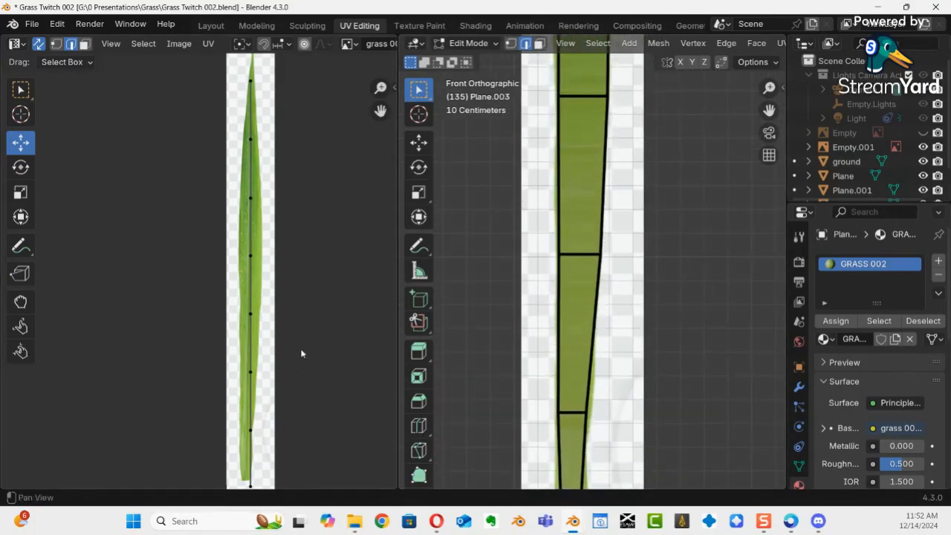
middle_click_drag(307, 347, 304, 389)
middle_click_drag(302, 404, 312, 424)
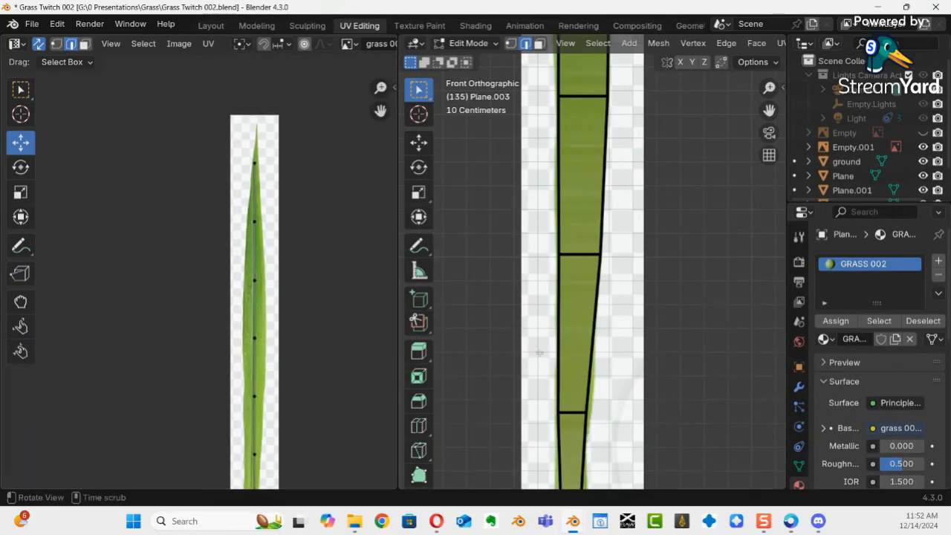
scroll(492, 363, "down", 4)
middle_click_drag(629, 265, 584, 415, "shift")
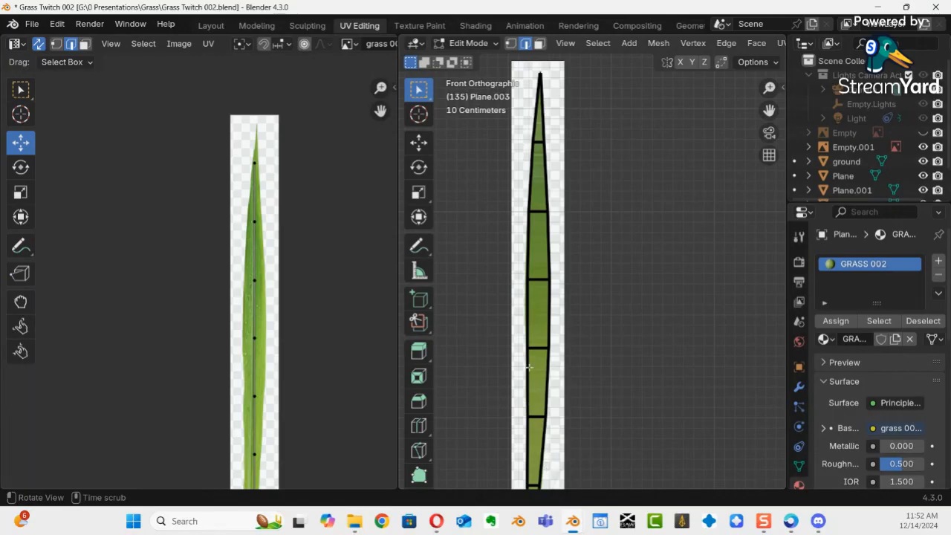
middle_click_drag(301, 264, 263, 222)
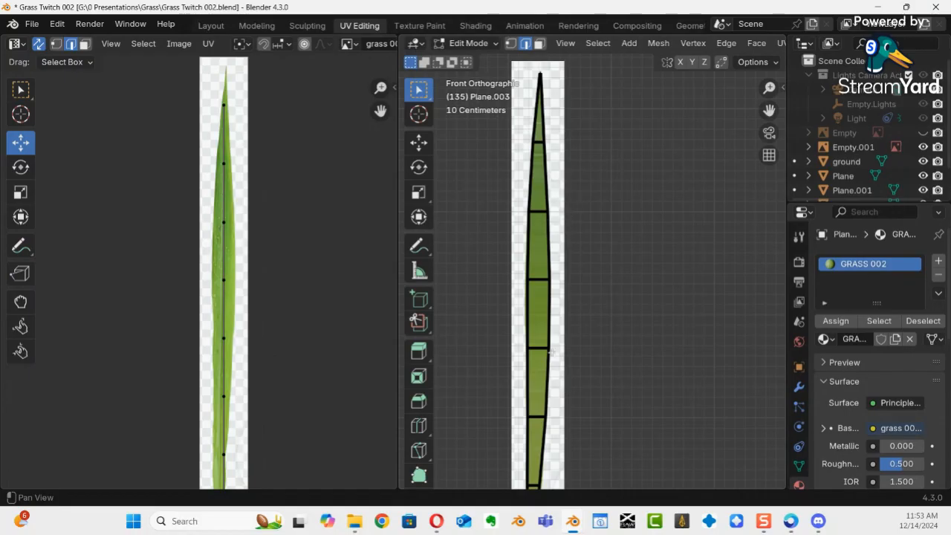
Step: Add a centred crosswise loop cut to each of the blade's four lowest segments
middle_click_drag(542, 319, 542, 253, "shift")
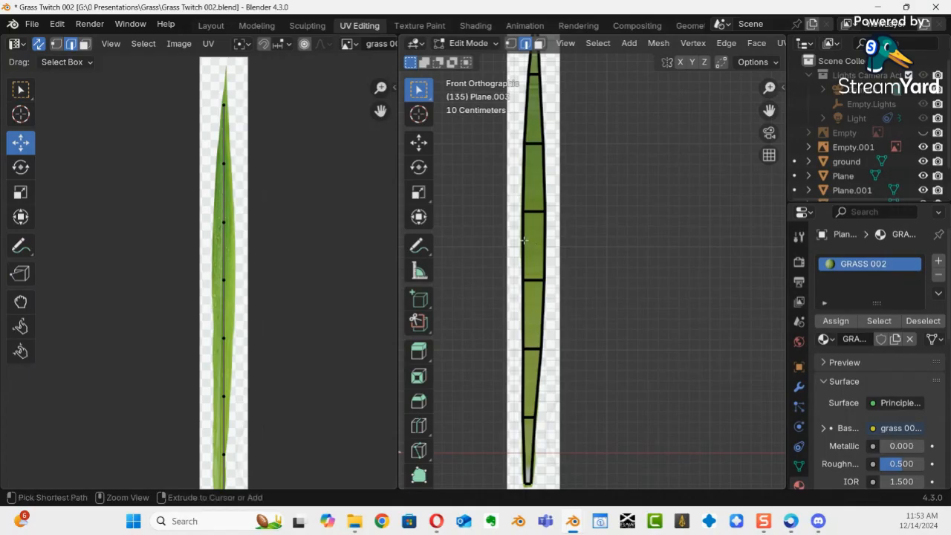
key("ctrl+r")
left_click(523, 241)
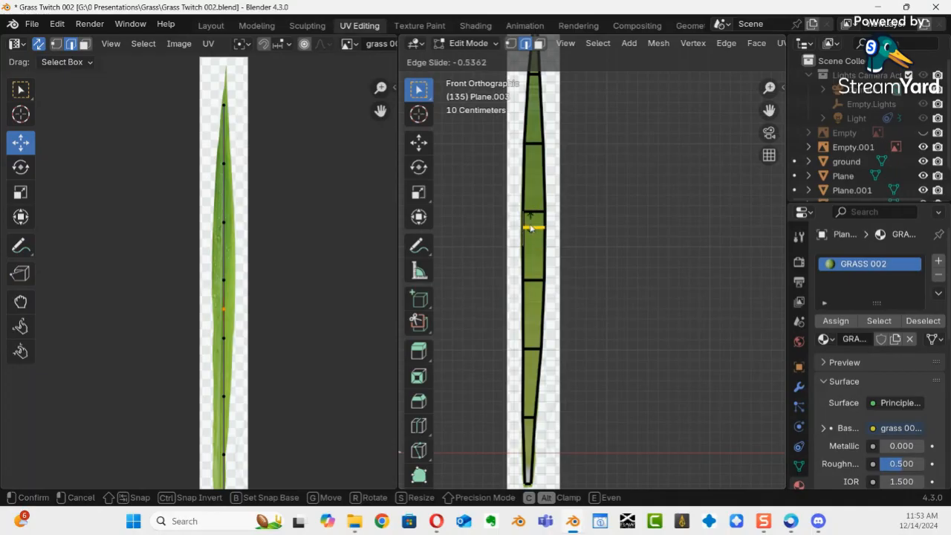
left_click(530, 237)
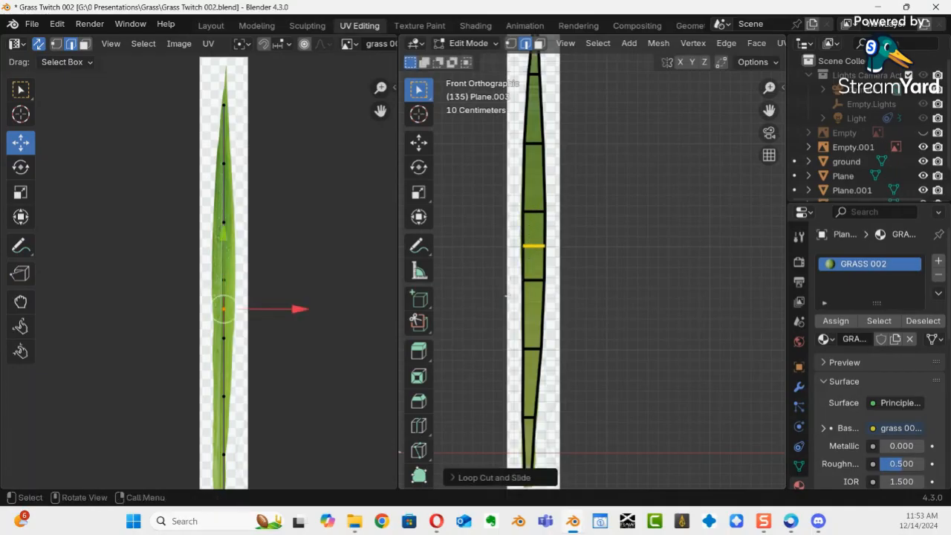
key("ctrl+r")
left_click(522, 303)
left_click(523, 305)
key("ctrl+r")
left_click(517, 381)
left_click(516, 377)
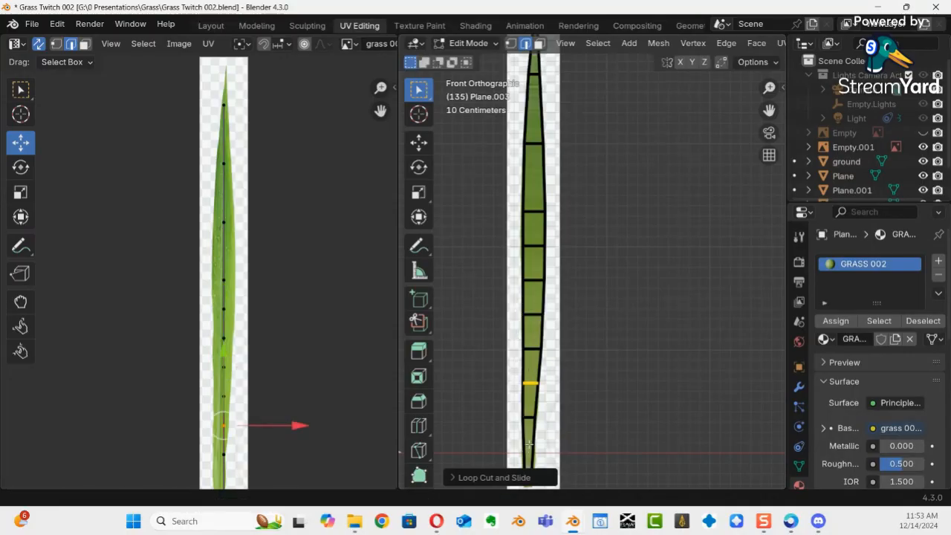
key("ctrl+r")
left_click(529, 445)
left_click(528, 446)
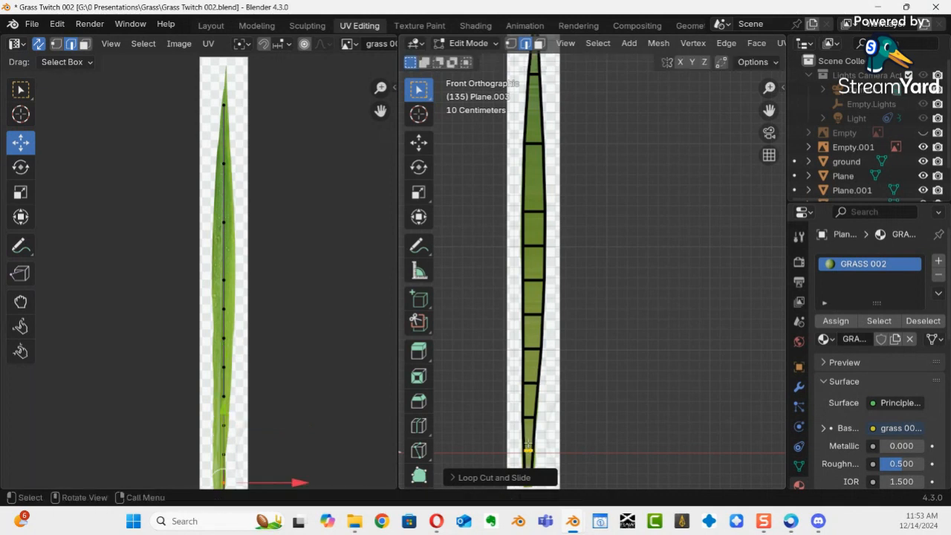
Step: Add a centred crosswise loop cut to each of the blade's three uppermost segments and deselect the mesh
key("ctrl+r")
left_click(539, 178)
left_click(537, 177)
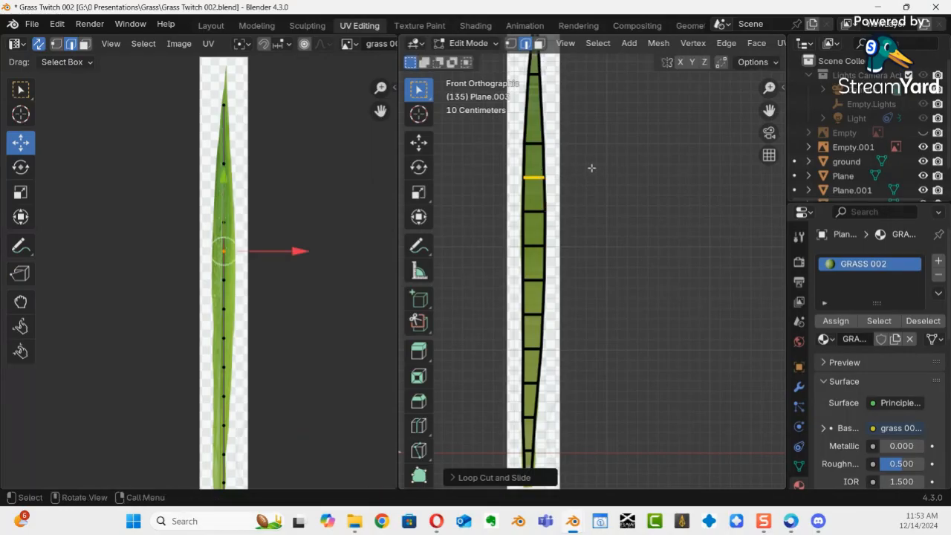
middle_click_drag(575, 166, 615, 271, "shift")
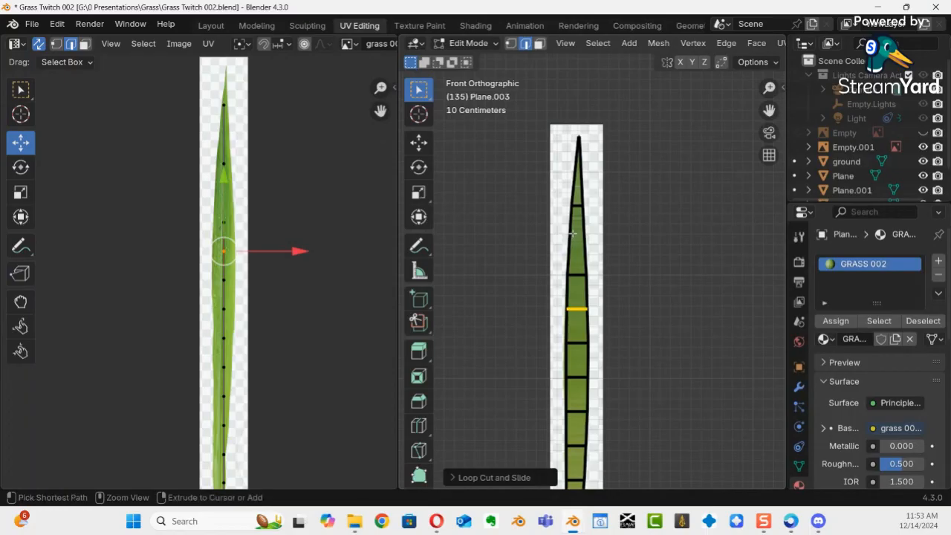
key("ctrl+r")
left_click(573, 234)
left_click(600, 221)
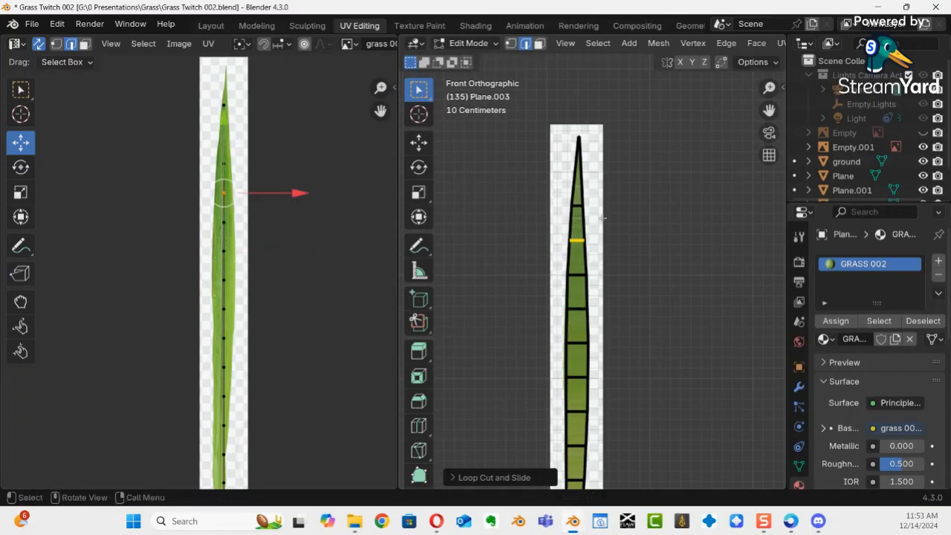
key("ctrl+r")
left_click(578, 175)
left_click(579, 175)
left_click(641, 295)
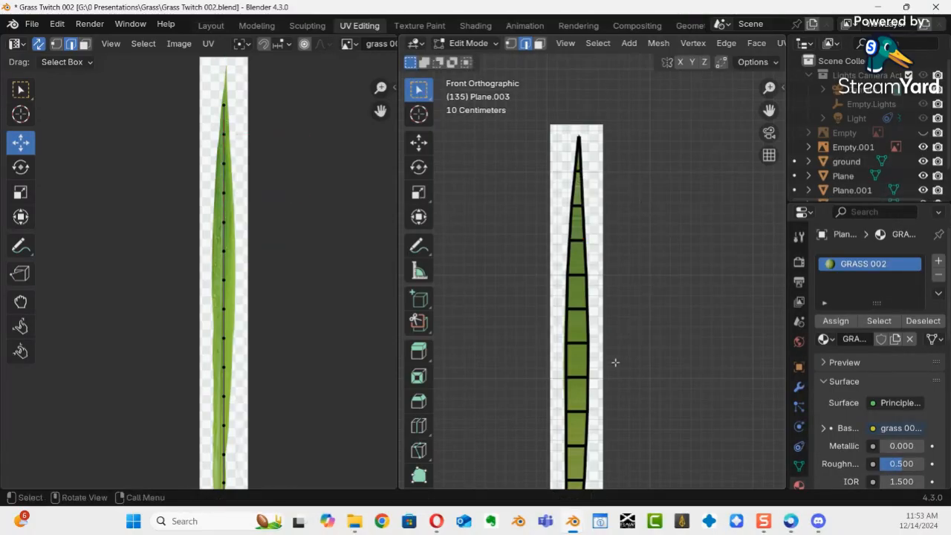
scroll(586, 356, "down", 6)
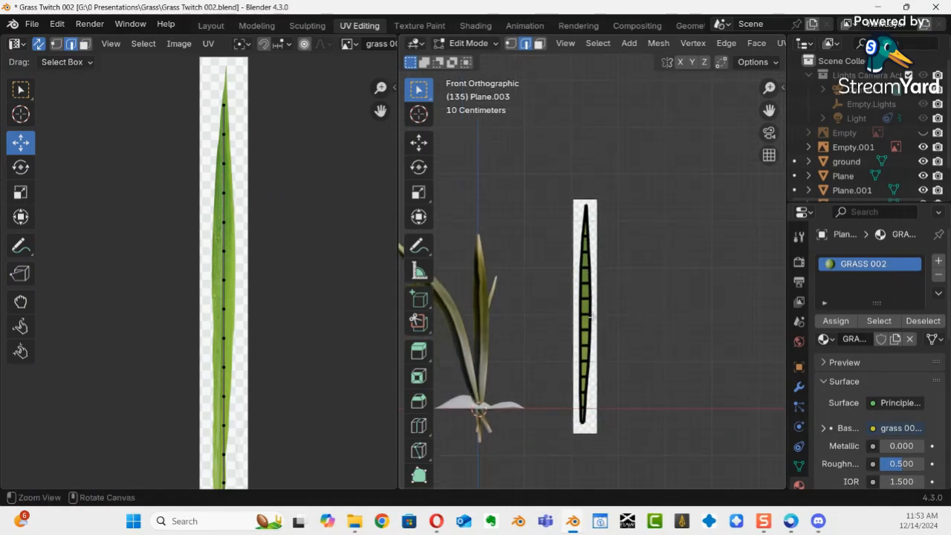
middle_click_drag(536, 345, 591, 306)
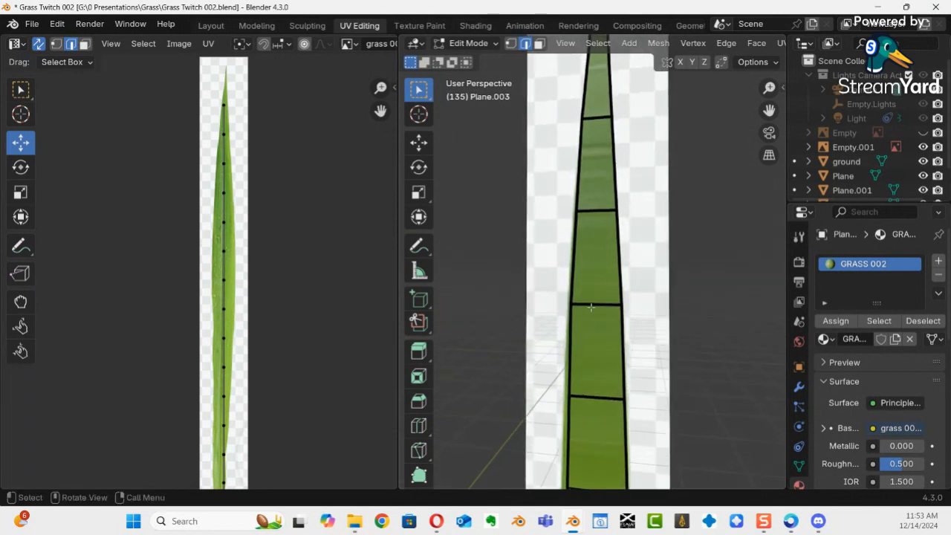
key("ctrl+r")
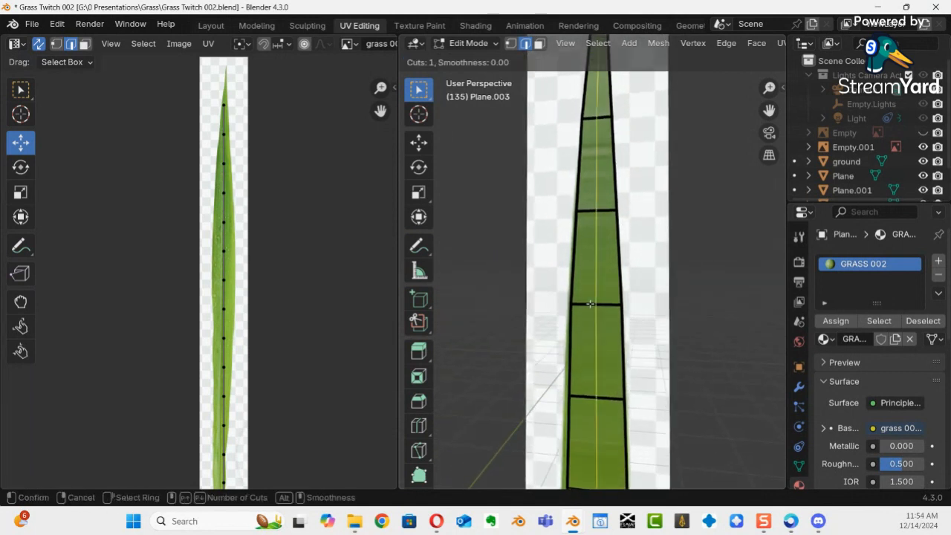
left_click(590, 304)
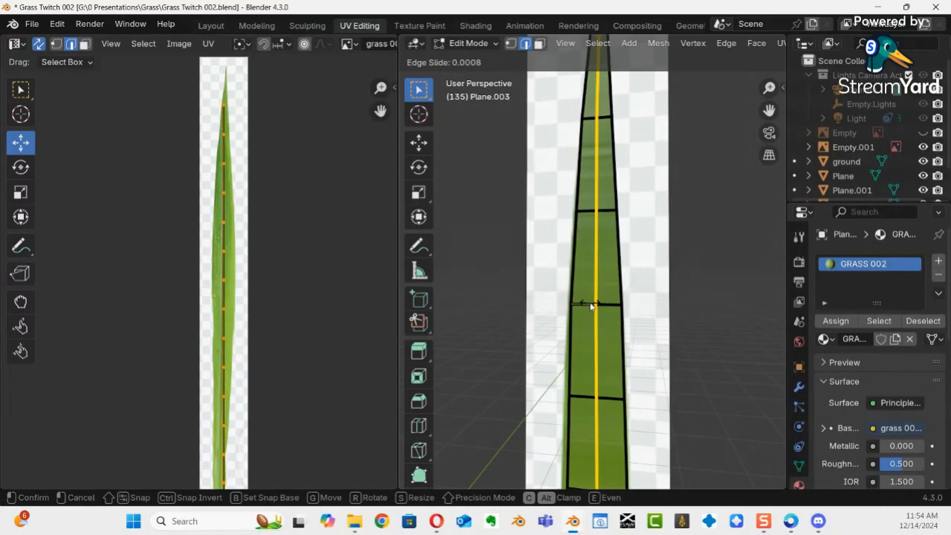
left_click(591, 305)
key("alt+a")
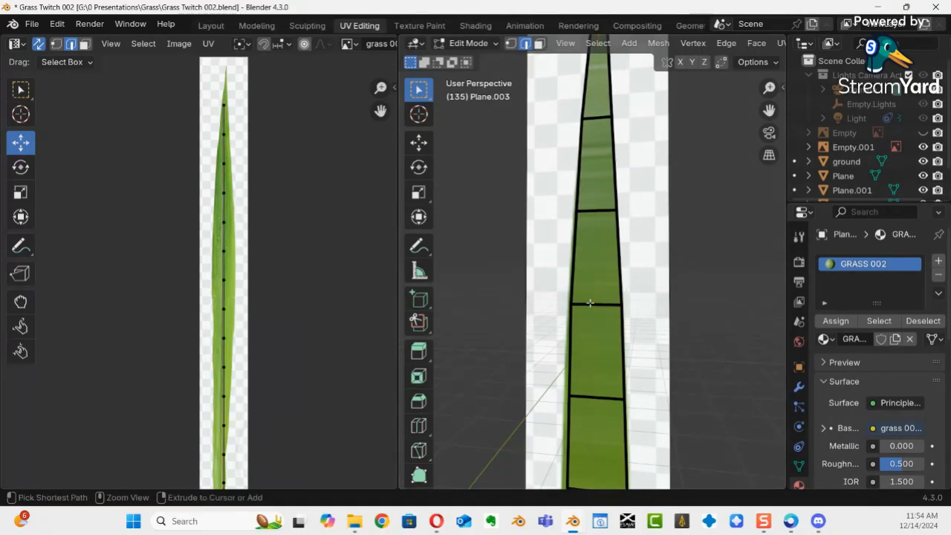
Step: Add three evenly spaced lengthwise loop cuts down the blade
key("ctrl+r")
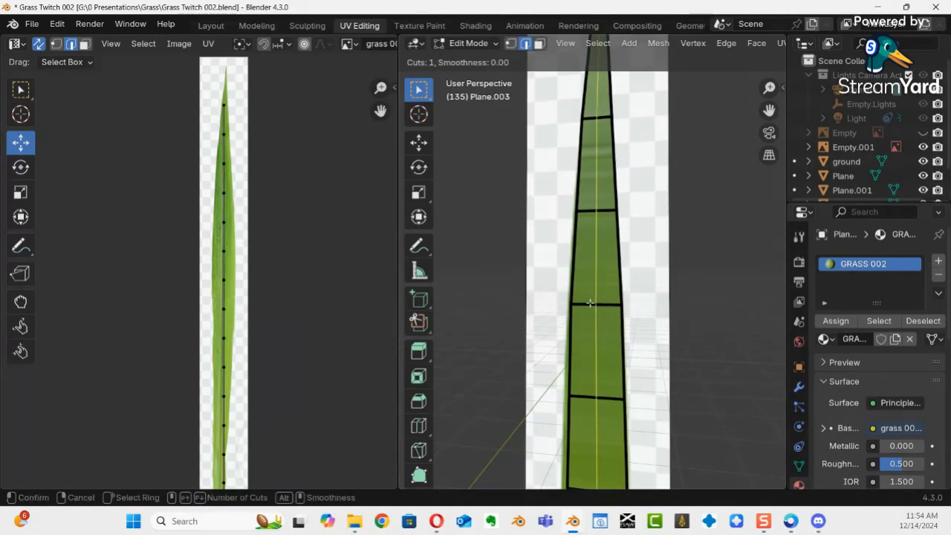
scroll(591, 303, "up", 1)
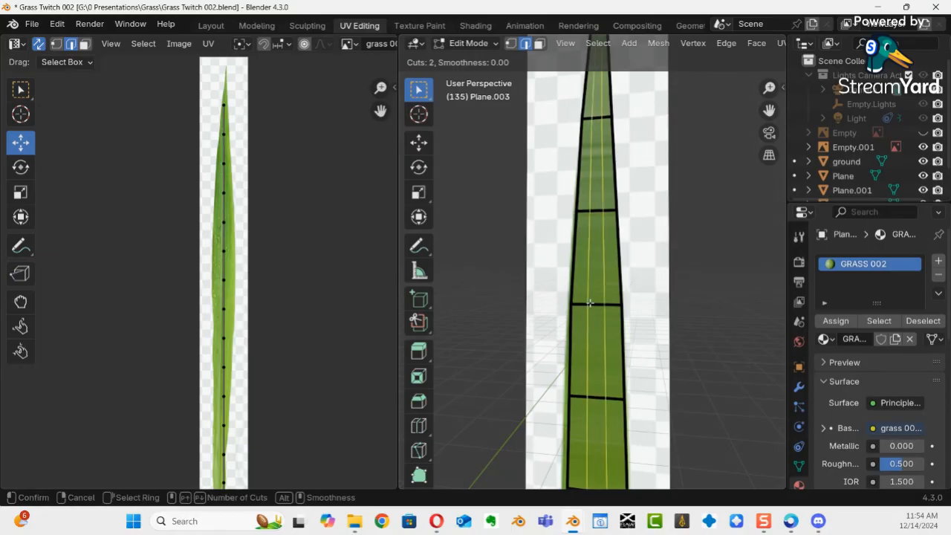
scroll(591, 303, "up", 1)
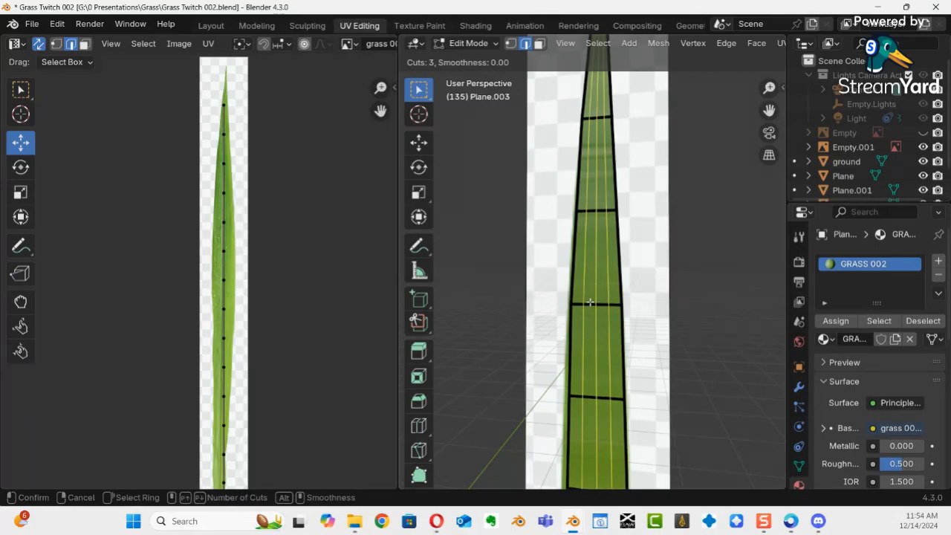
left_click(590, 303)
right_click(590, 303)
Step: Select the blade's central lengthwise edge loop with the Move tool active and turn on proportional editing
left_click(596, 296)
left_click(595, 300, "alt")
middle_click_drag(582, 338, 505, 364)
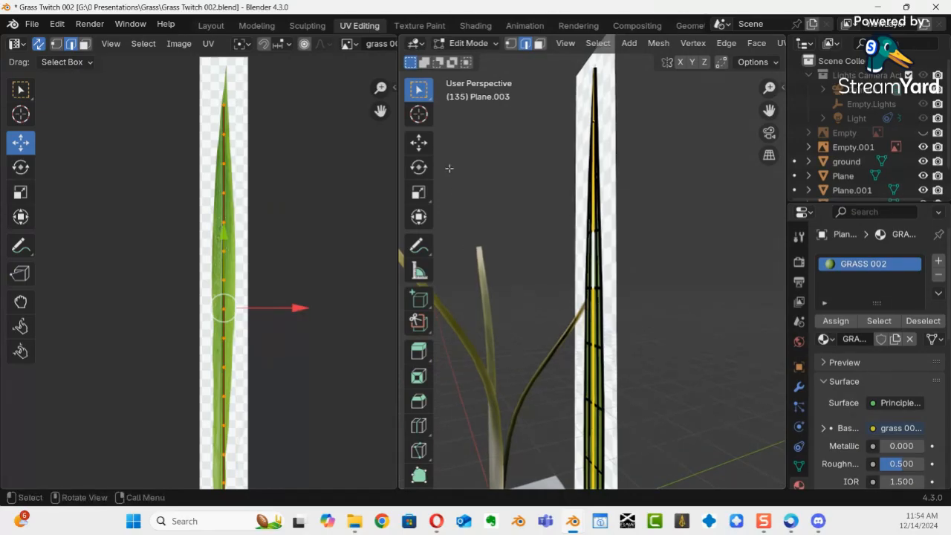
left_click(423, 145)
middle_click_drag(655, 371, 698, 318)
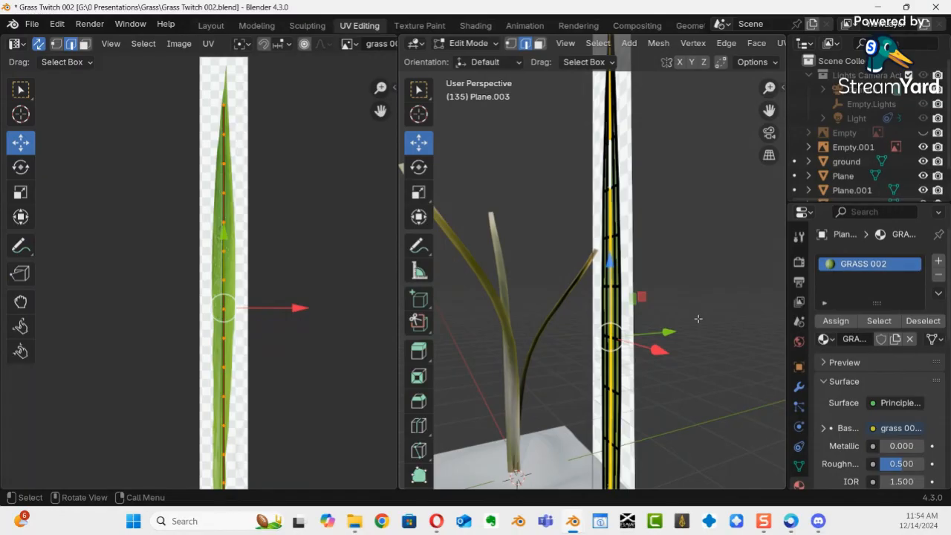
key("o")
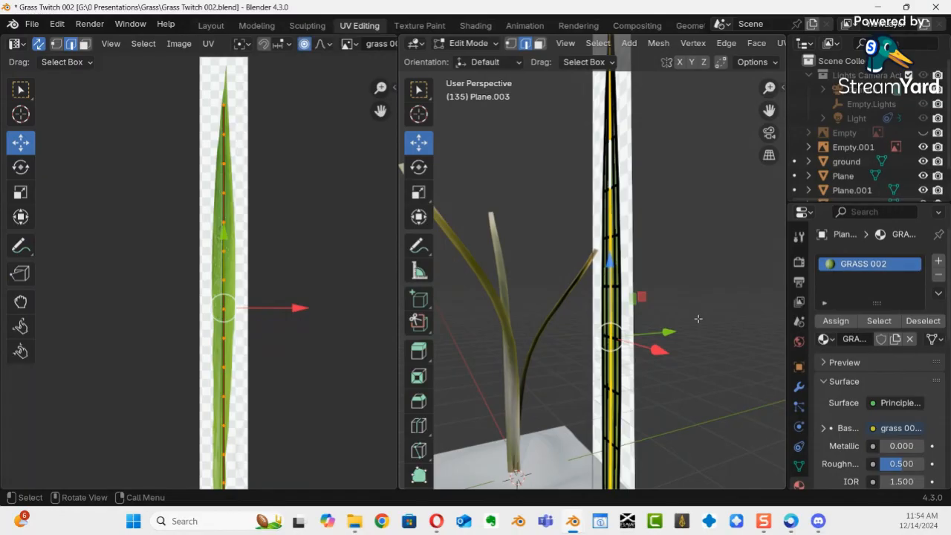
Step: Move the central edge loop about -0.069 m along the global Y axis with a proportional size of 1000 m
left_click_drag(668, 331, 651, 336)
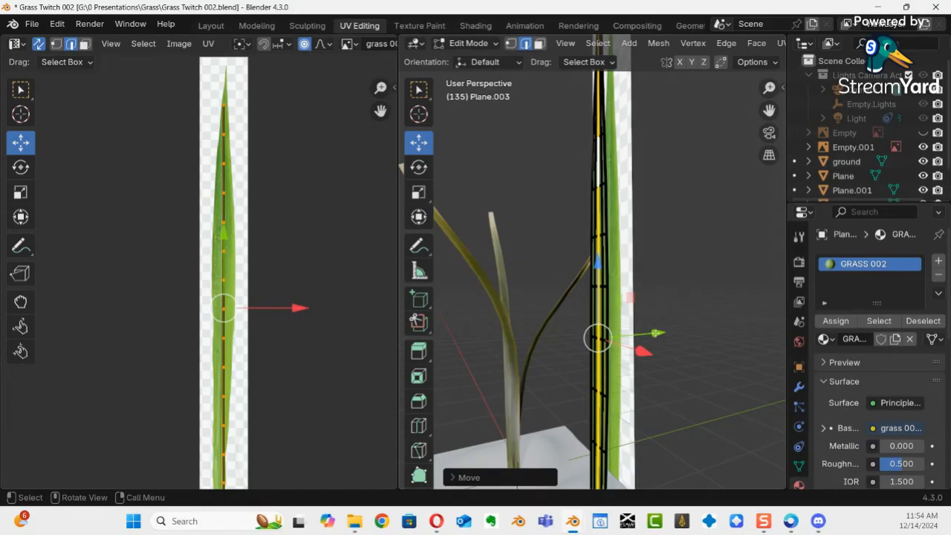
key("ctrl+z")
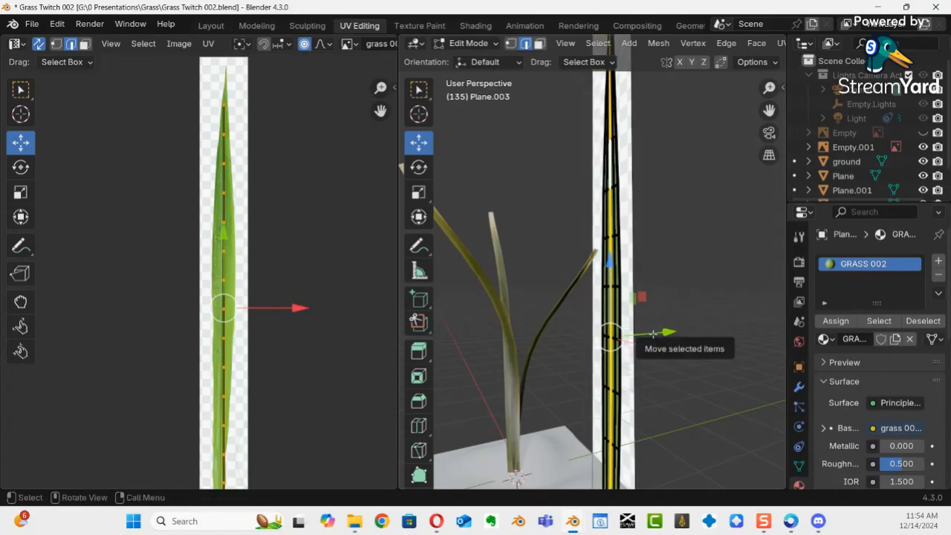
key("g")
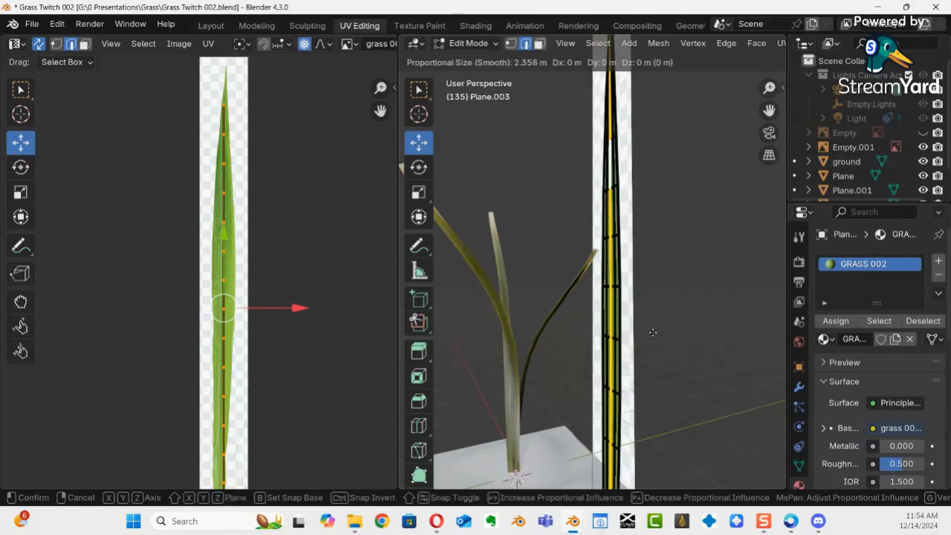
key("y")
scroll(653, 332, "down", 3)
scroll(643, 329, "down", 7)
scroll(643, 329, "down", 18)
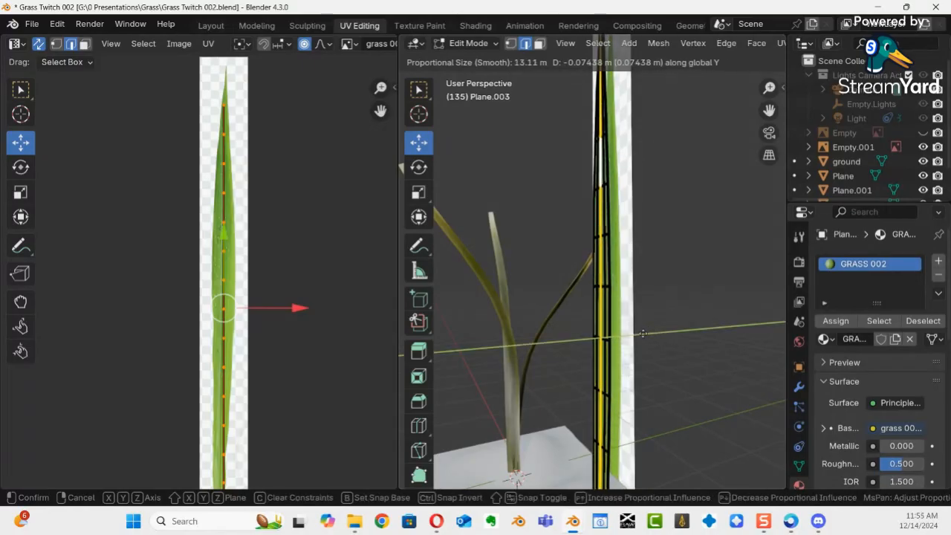
scroll(658, 357, "down", 13)
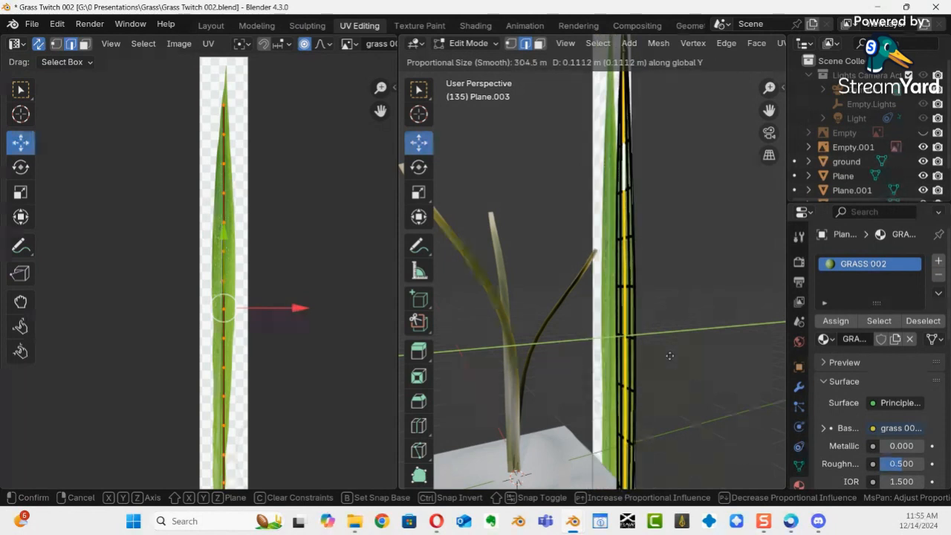
scroll(670, 356, "down", 6)
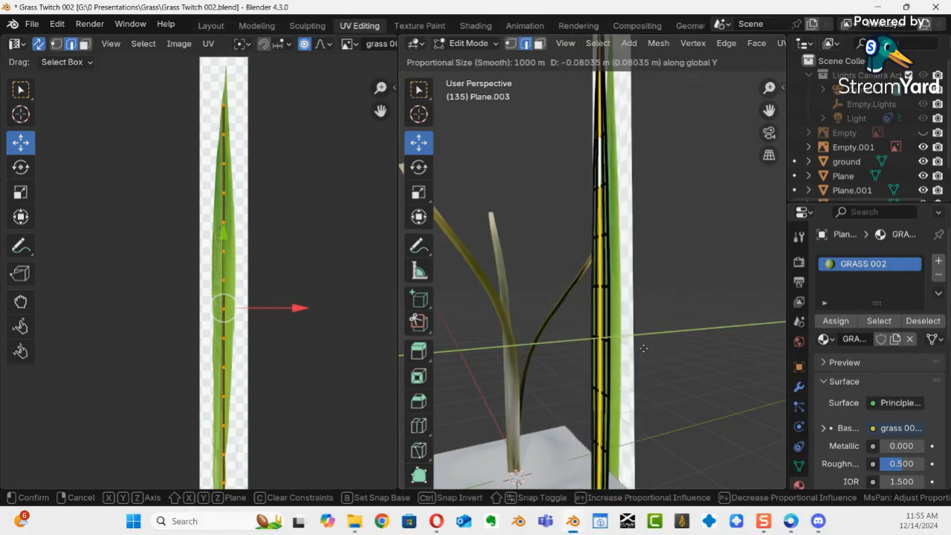
left_click(643, 348)
Step: Switch to the Modeling workspace and view the blade at an angle
middle_click_drag(670, 336, 682, 362)
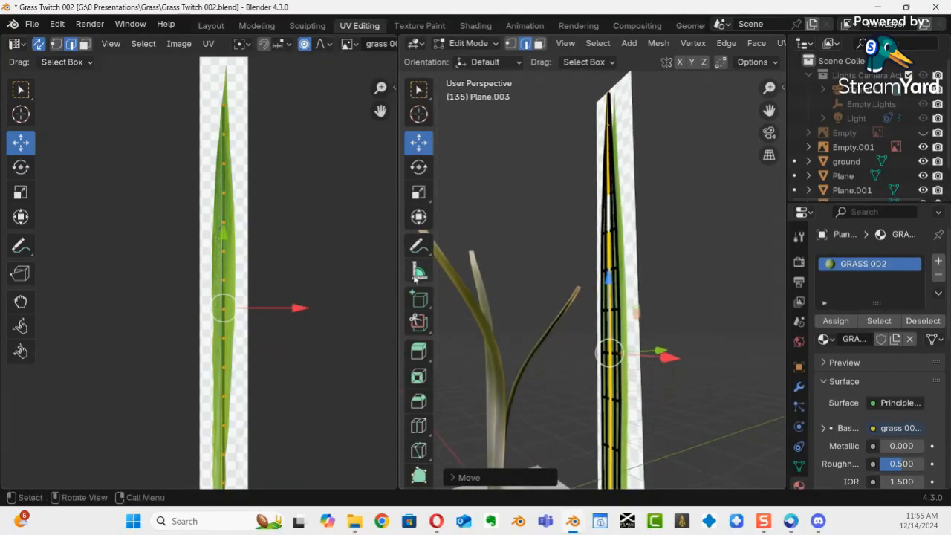
left_click(253, 26)
middle_click_drag(476, 286, 493, 272)
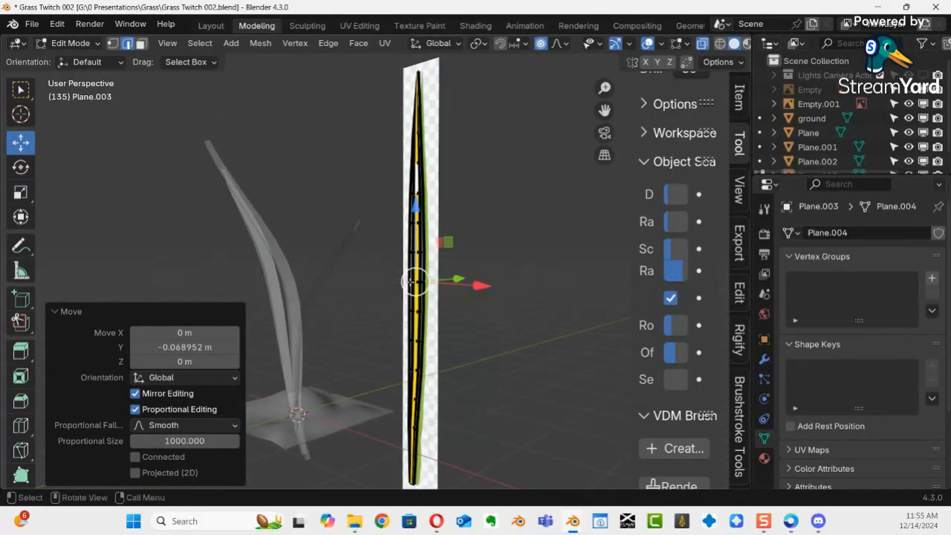
Step: Try moving the blade's central edge loop freely with proportional editing, varying the proportional size up to 1000 m
left_click_drag(413, 282, 407, 282)
scroll(407, 282, "up", 2)
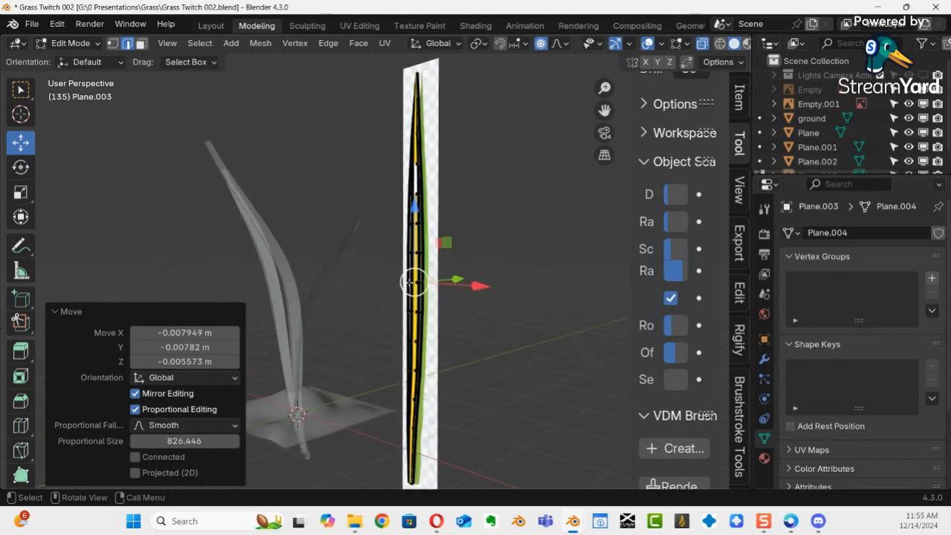
left_click_drag(413, 282, 382, 305)
scroll(398, 278, "up", 3)
scroll(400, 277, "up", 5)
scroll(368, 279, "down", 11)
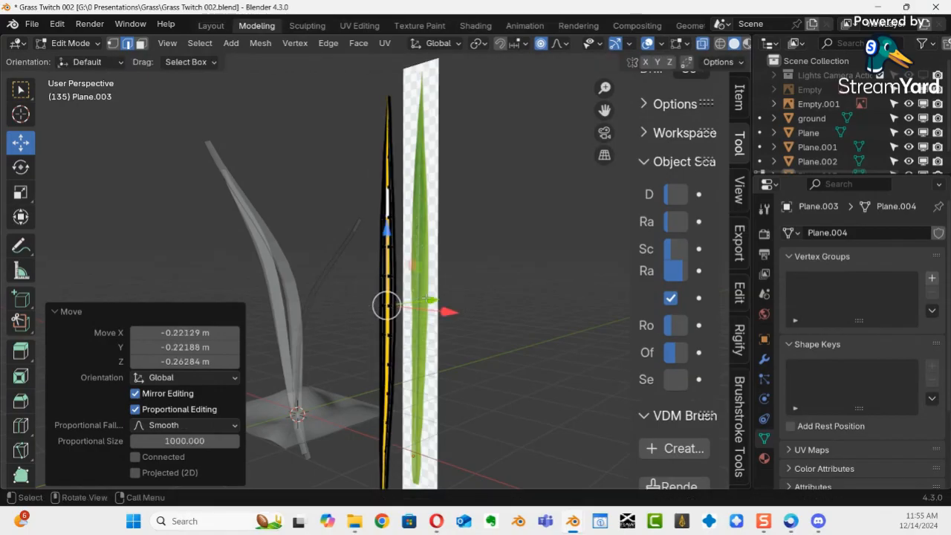
left_click_drag(442, 294, 459, 292)
Step: Turn off proportional editing and move the central edge loop about -0.057 m along the global Y axis
scroll(459, 292, "up", 6)
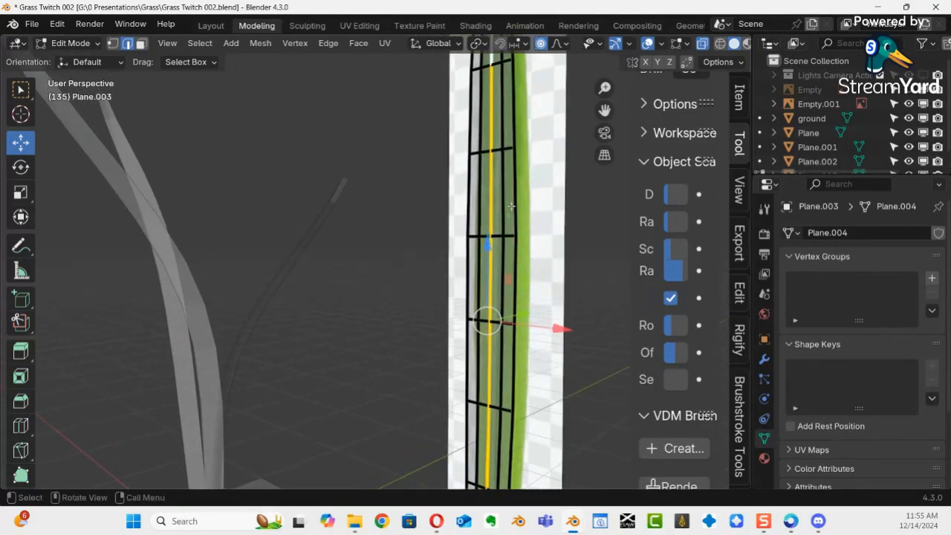
key("o")
mouse_move(517, 312)
left_mouse_down()
mouse_move(500, 318)
mouse_move(512, 317)
left_mouse_up()
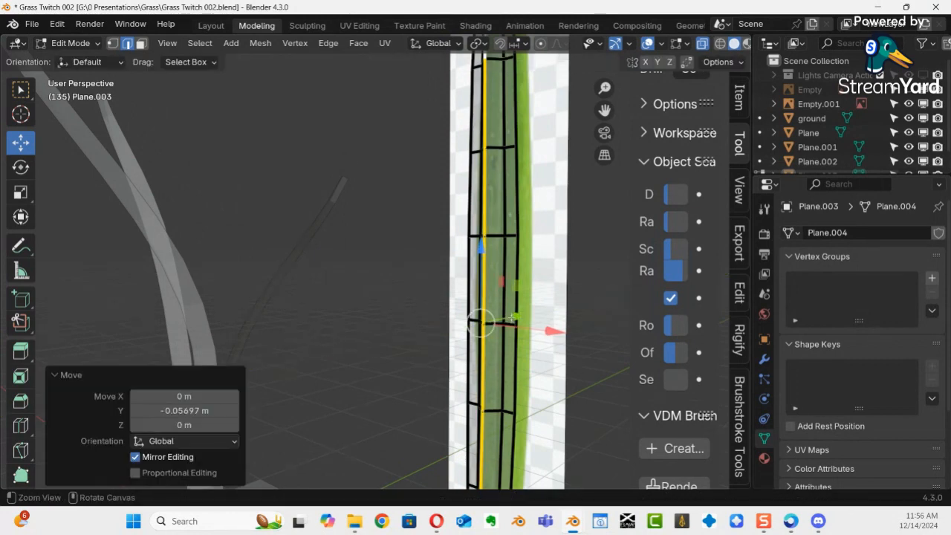
Step: Select the two lengthwise edge loops flanking the central crease and move them about -0.031 m along global Y
middle_click_drag(521, 307, 525, 305)
left_click(512, 210)
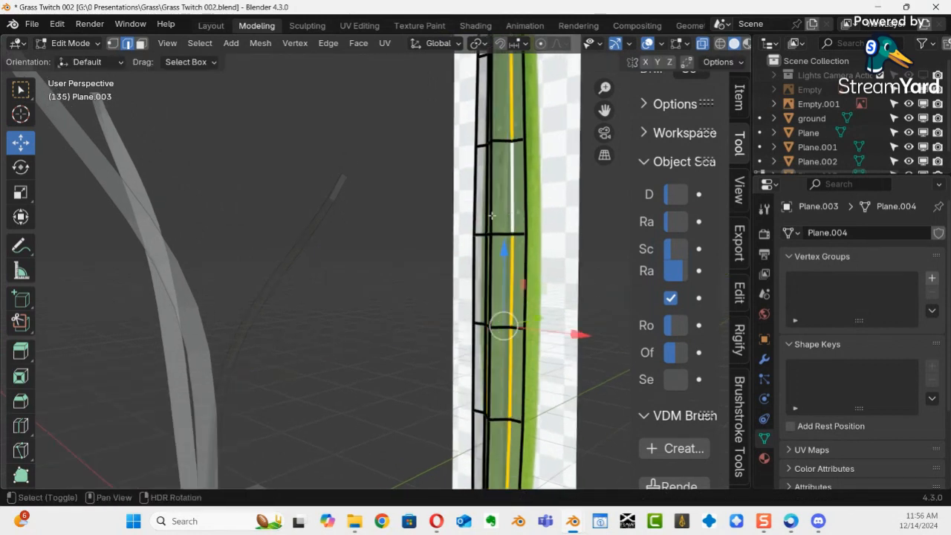
left_click(518, 232)
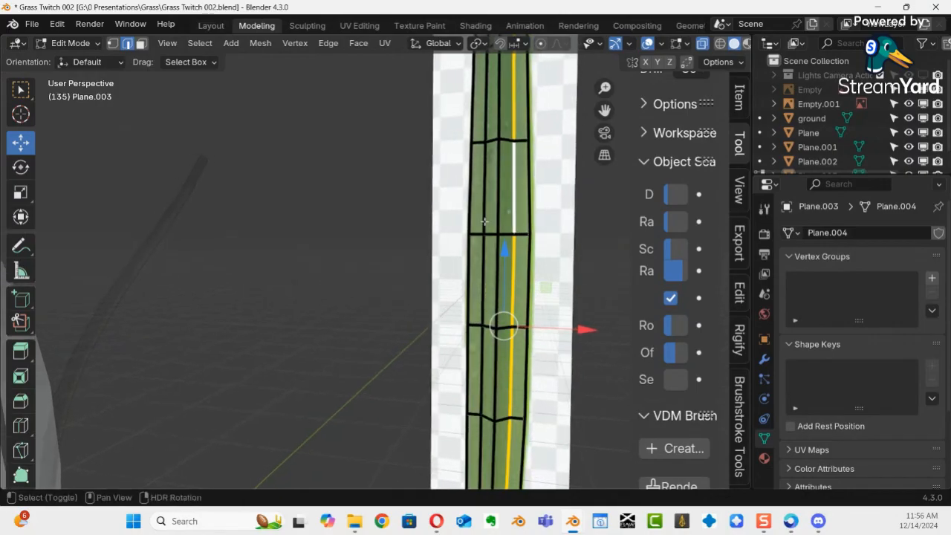
middle_click_drag(512, 234, 534, 323)
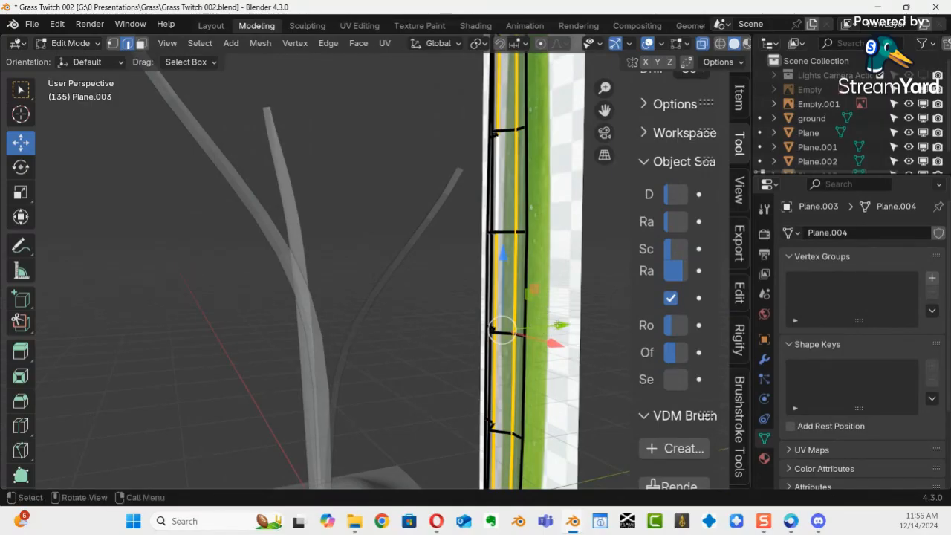
left_click_drag(559, 325, 548, 321)
Step: Nudge the two flanking edge loops about 0.007 m along Y and scale them to 0.839 along X
middle_click_drag(548, 321, 648, 321)
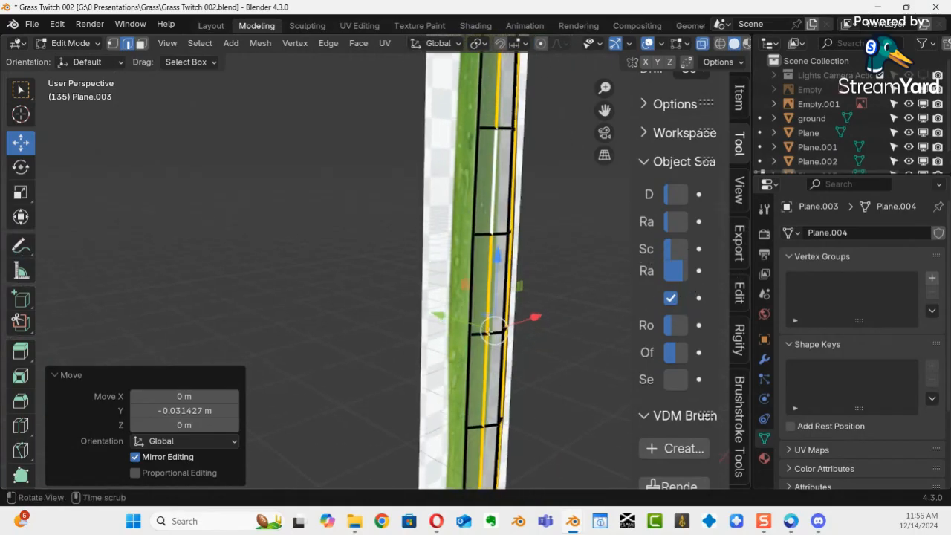
left_click_drag(535, 317, 529, 318)
middle_click_drag(528, 318, 469, 290)
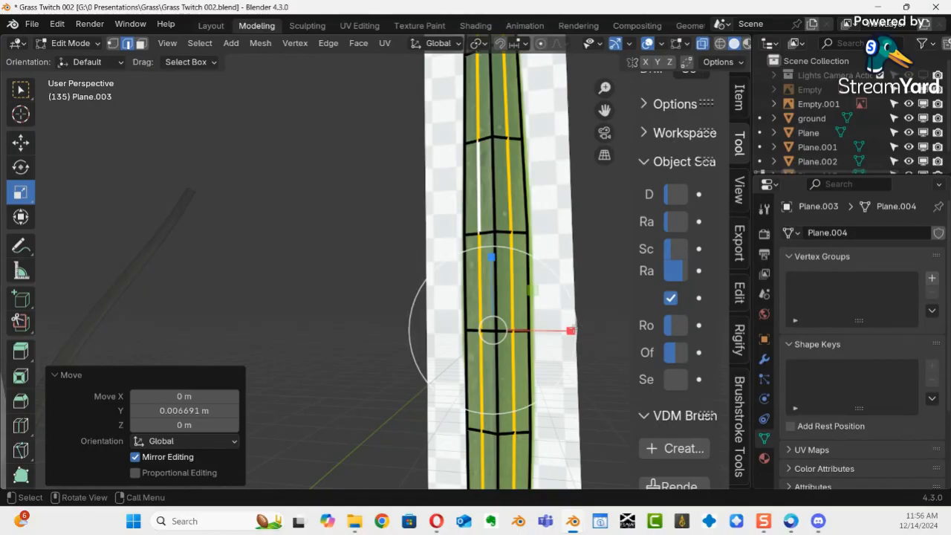
left_click_drag(569, 331, 557, 331)
Step: Return the blade to Object Mode and turn off X-ray display in the viewport
middle_click_drag(557, 330, 416, 55)
scroll(393, 43, "down", 3)
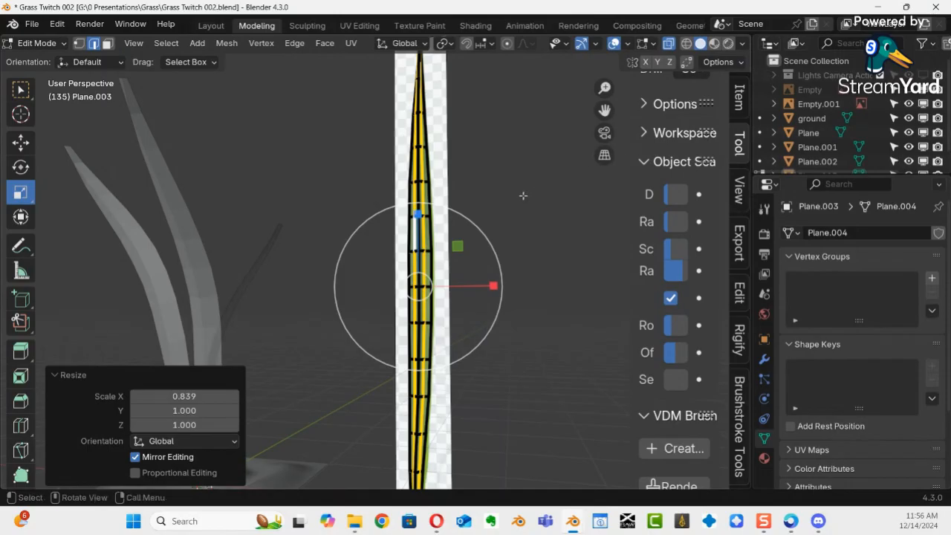
key("ctrl+Tab")
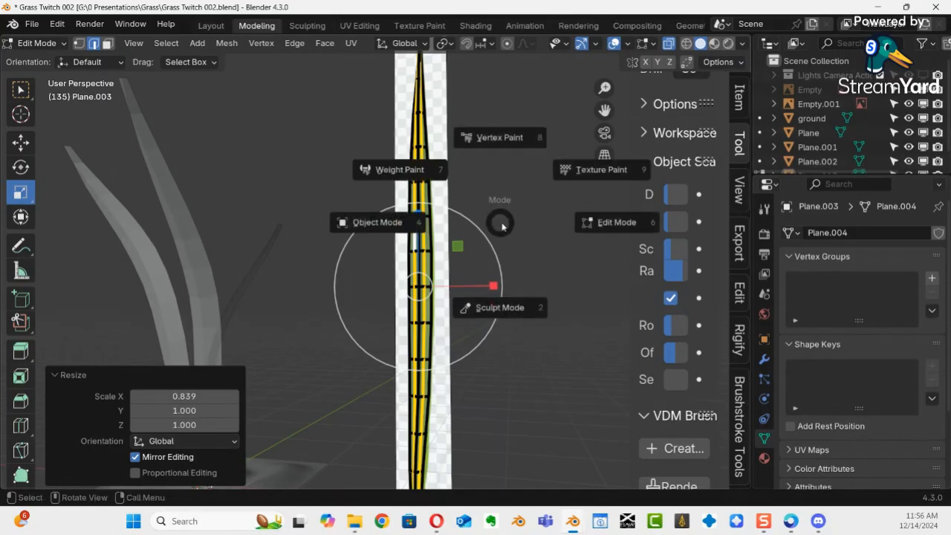
left_click(380, 228)
middle_click_drag(464, 288, 578, 269)
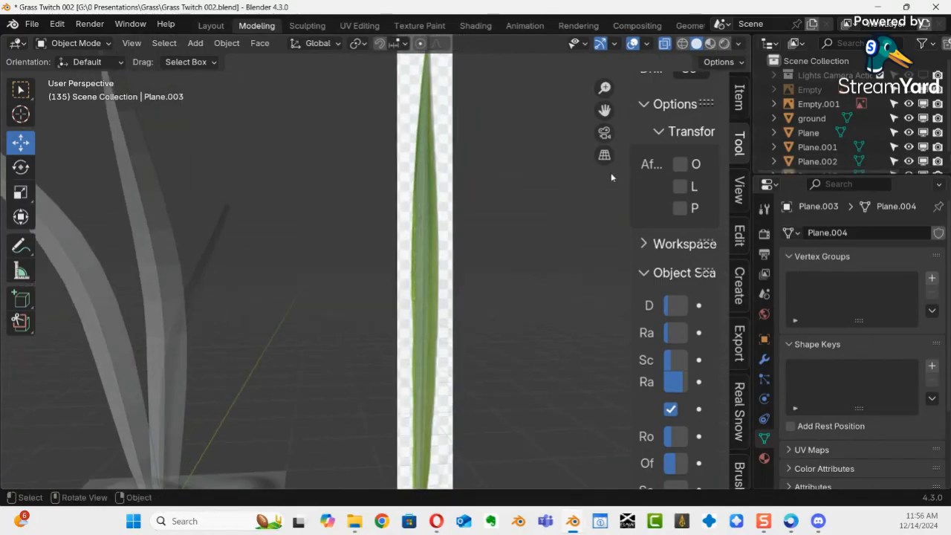
key("alt+z")
middle_click_drag(481, 226, 447, 317)
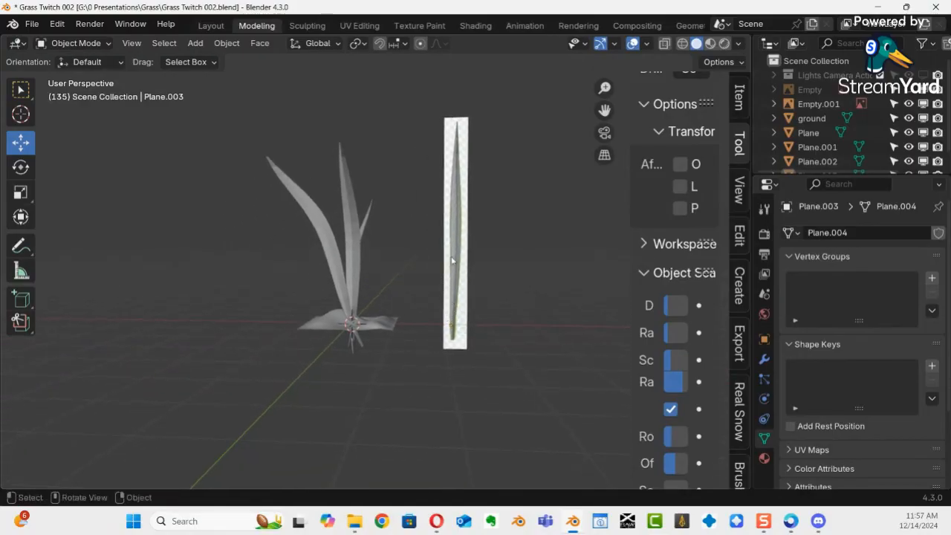
Step: Switch the viewport to Material Preview shading and disable the grass 002 reference image, Empty.001, in viewports
key("z")
left_click(456, 342)
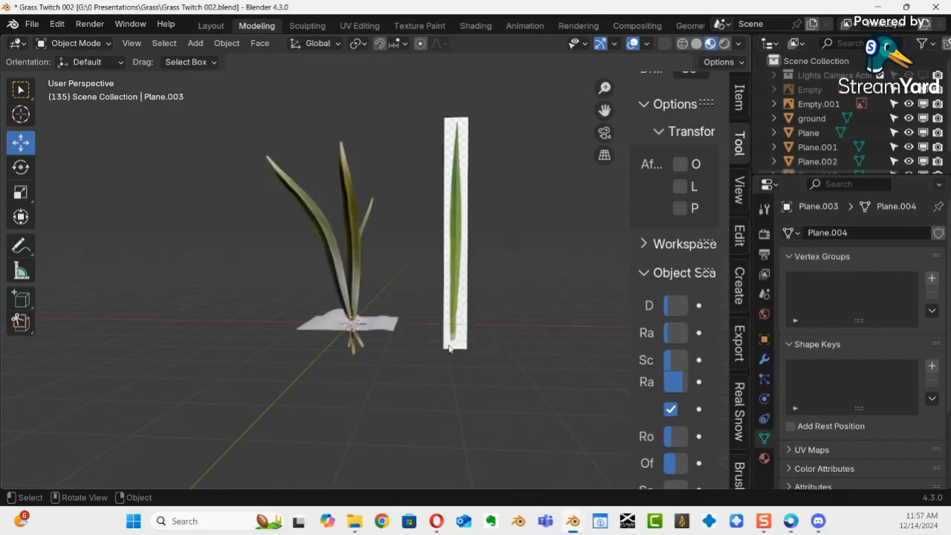
scroll(510, 213, "up", 4)
middle_click_drag(509, 213, 405, 297)
left_click(421, 286)
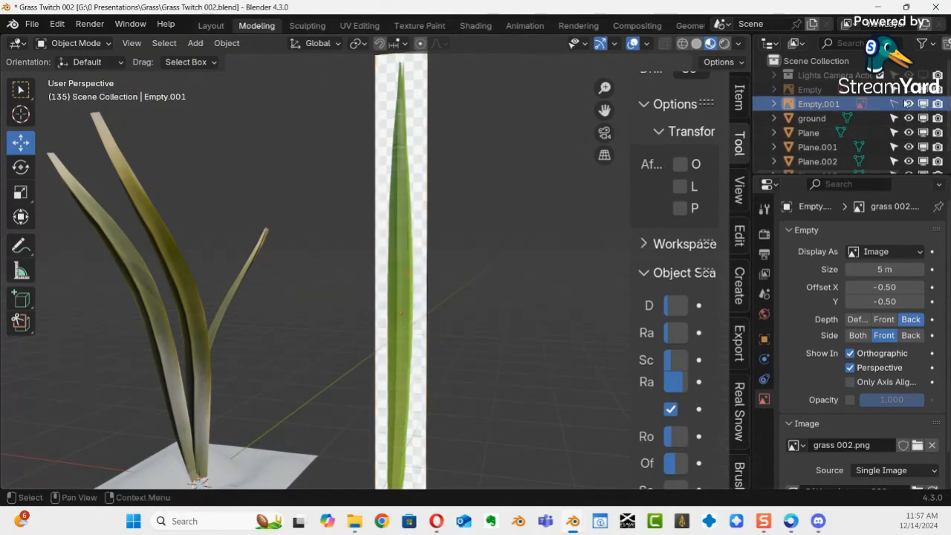
left_click(923, 104)
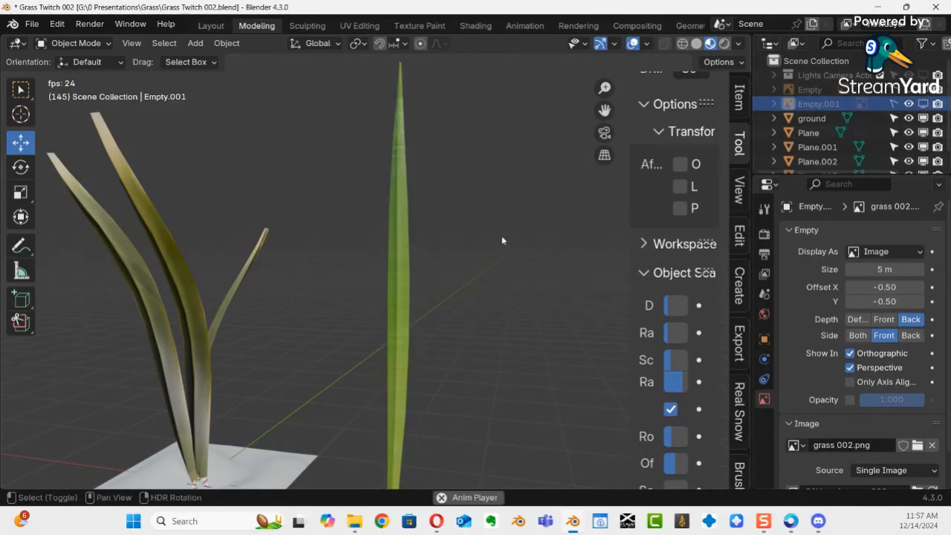
middle_click_drag(395, 309, 439, 341)
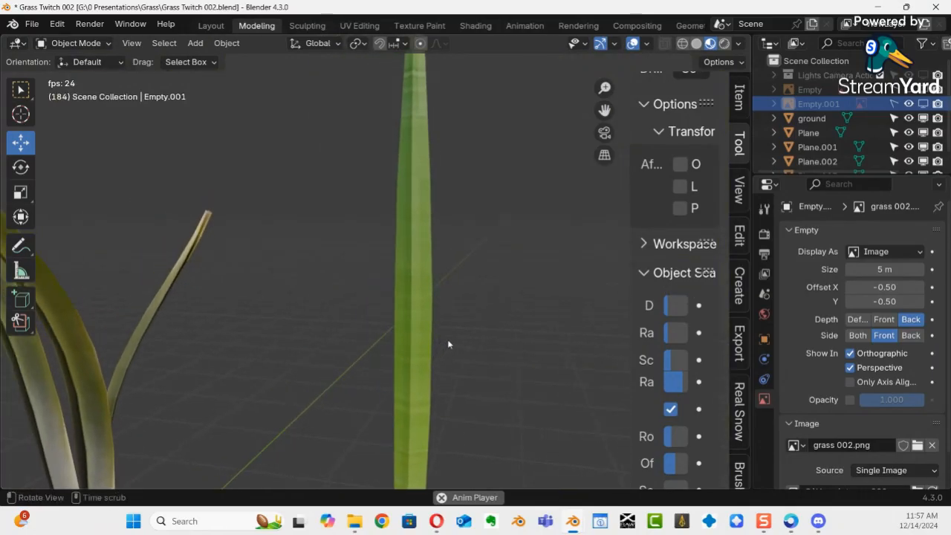
middle_click_drag(480, 321, 438, 309, "ctrl")
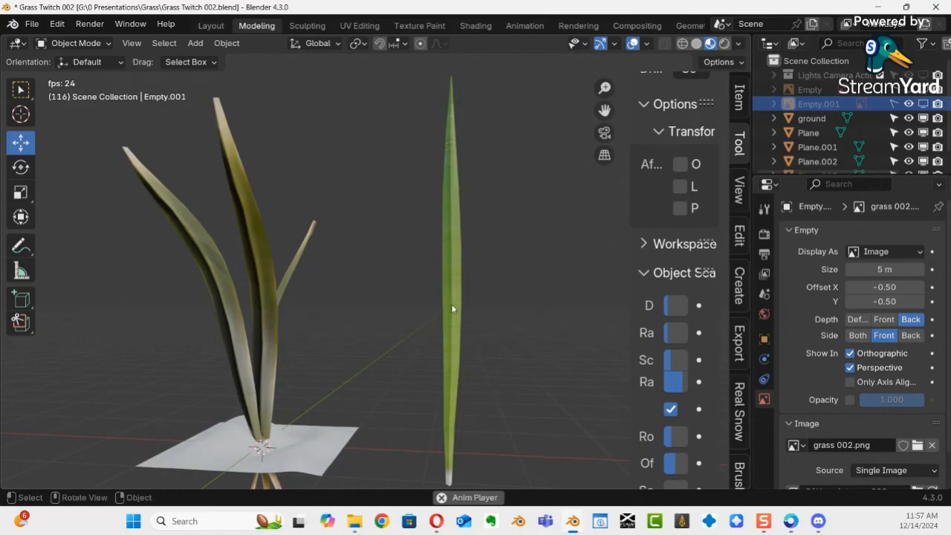
Step: Duplicate the new grass blade three times, placing the copies side by side about 0.35 to 0.6 m apart
left_click(453, 308)
key("shift+d")
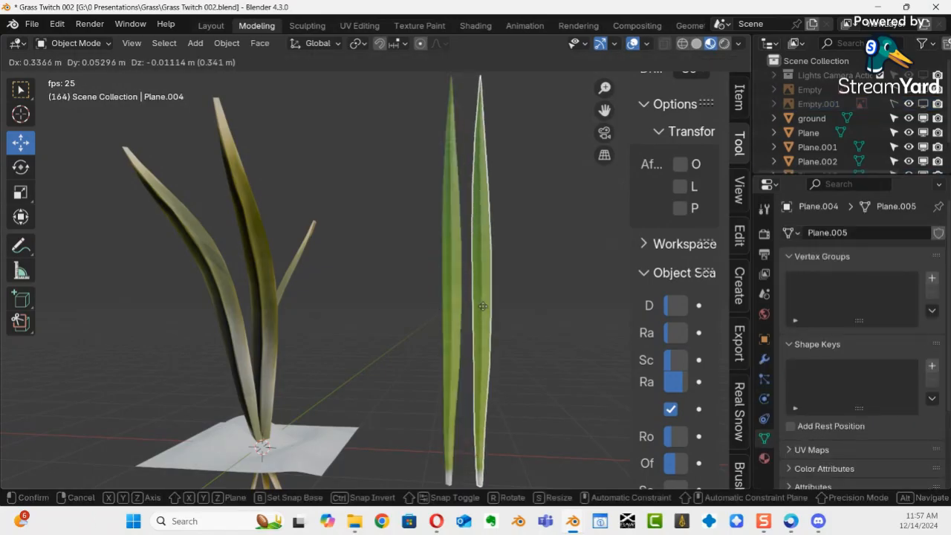
left_click(485, 306)
key("shift+d")
left_click(530, 312)
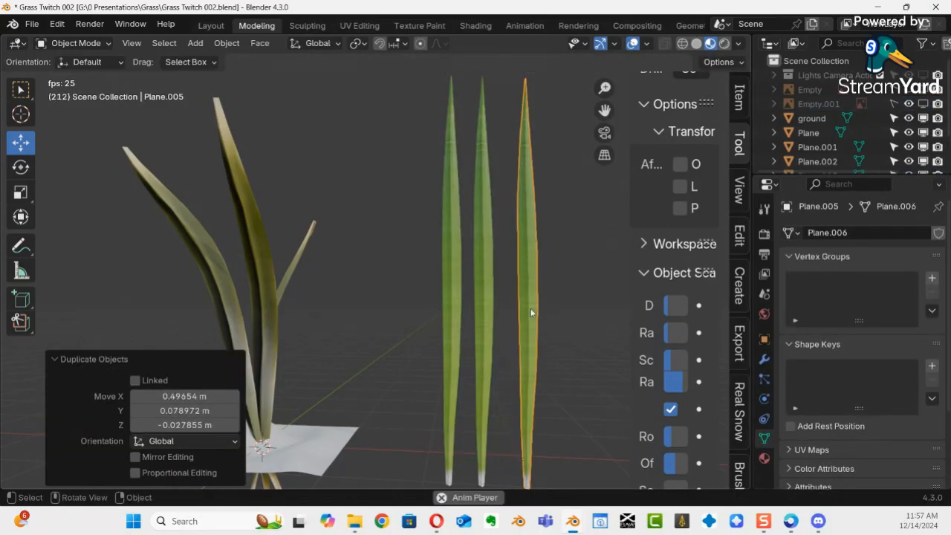
key("shift+d")
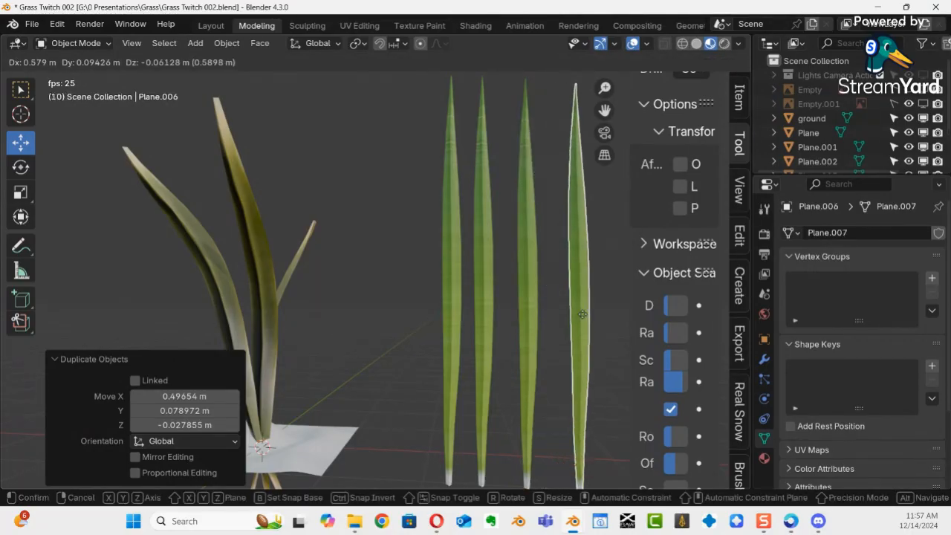
left_click(583, 314)
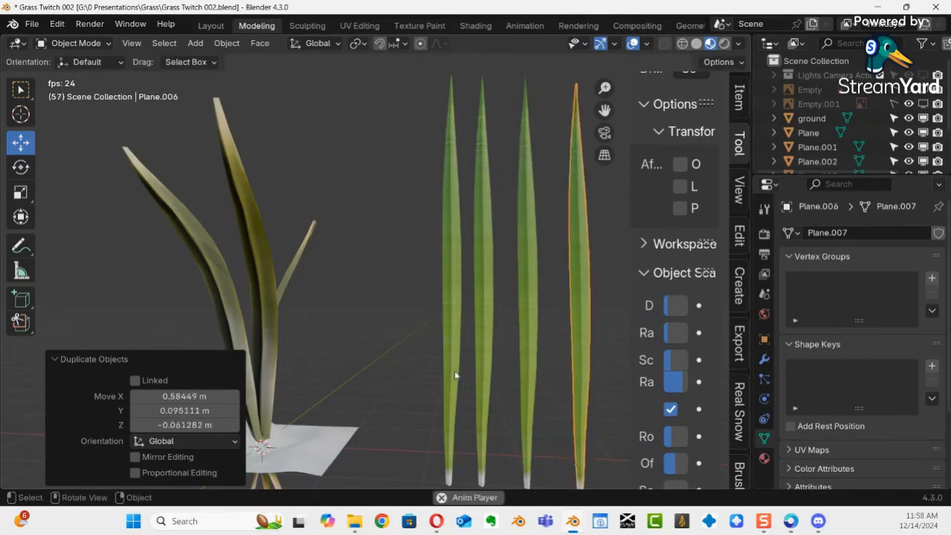
Step: Duplicate the clump's central blade, Plane, offset about 0.38 m in X, 0.18 m in Y and 0.22 m in Z
middle_click_drag(466, 312, 532, 366)
middle_click_drag(461, 371, 305, 373)
left_click(297, 360)
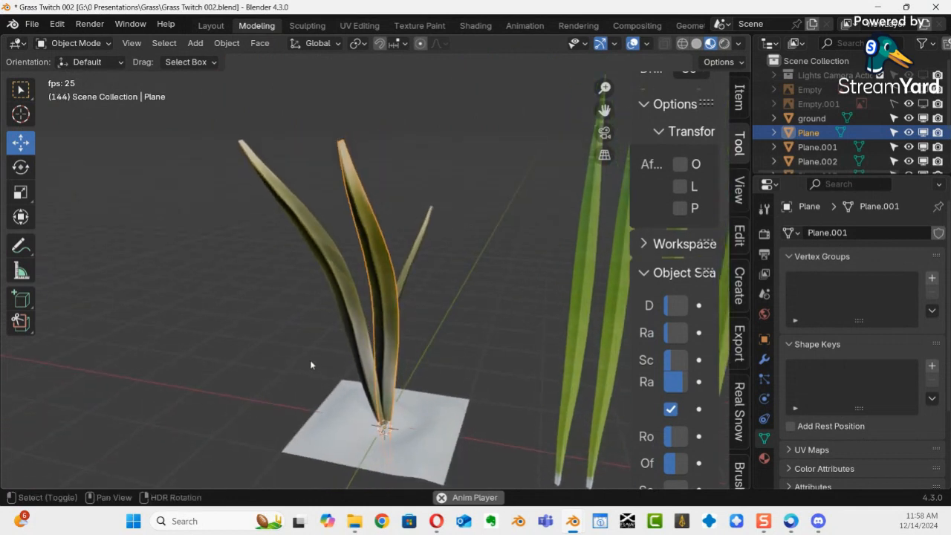
key("shift+d")
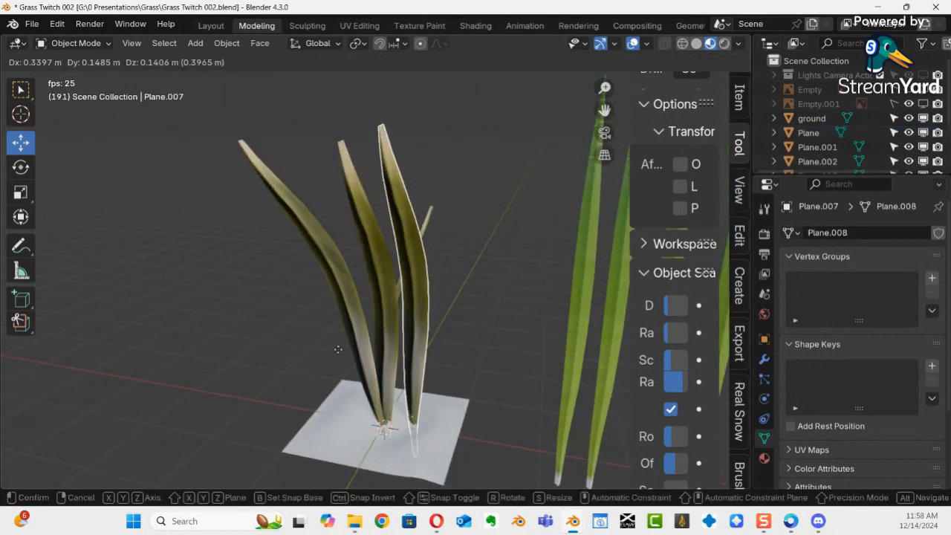
left_click(341, 343)
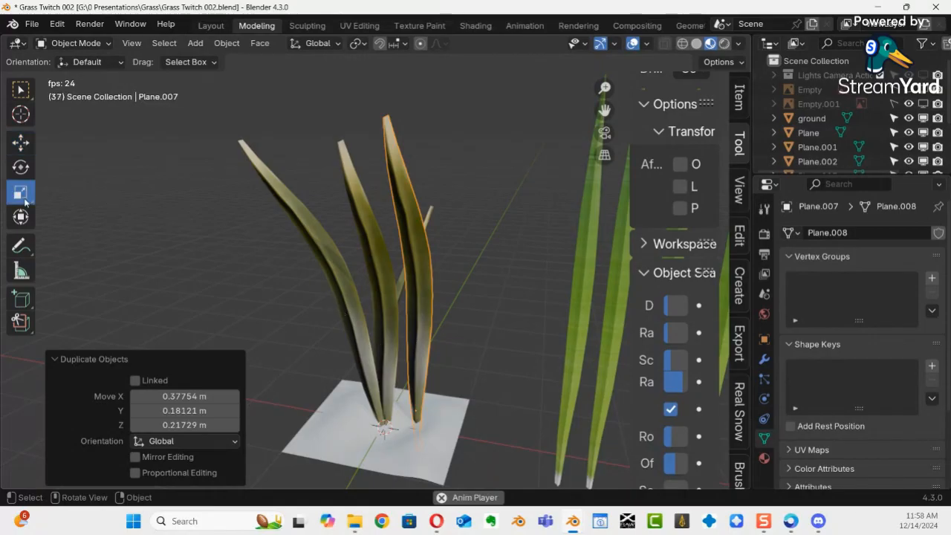
Step: Stop the animation playback and scale the duplicated clump blade to 0.382 along global X
middle_click_drag(271, 307, 289, 283)
key("space")
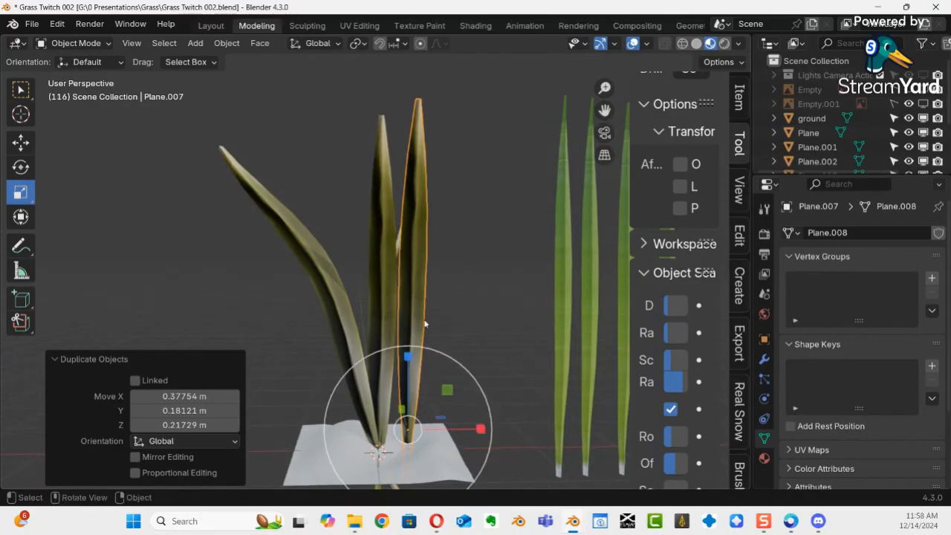
left_click_drag(480, 429, 428, 418)
Step: Tilt the narrowed blade with a trackball rotation and rotate it about 114° around the global Z axis
middle_click_drag(357, 334, 350, 373)
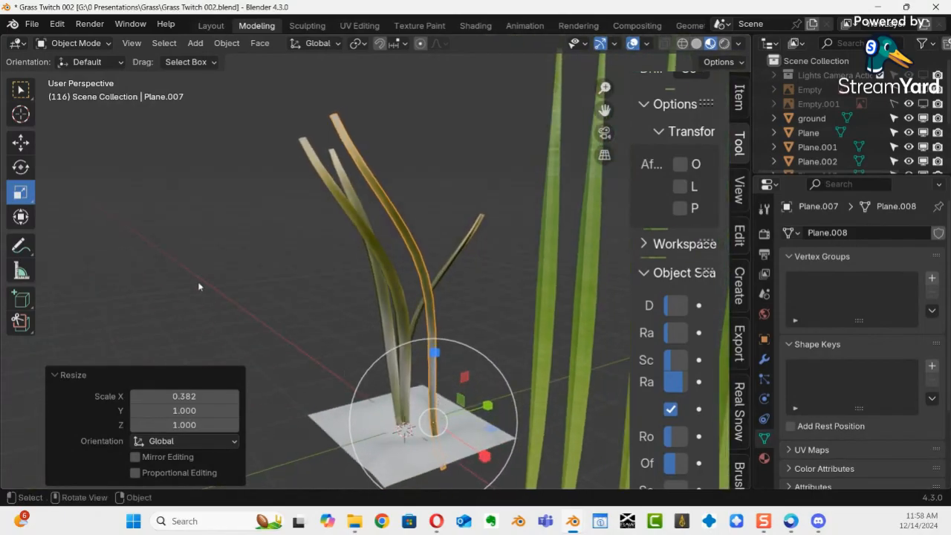
left_click(22, 216)
middle_click_drag(273, 315, 400, 418)
key("r")
key("r")
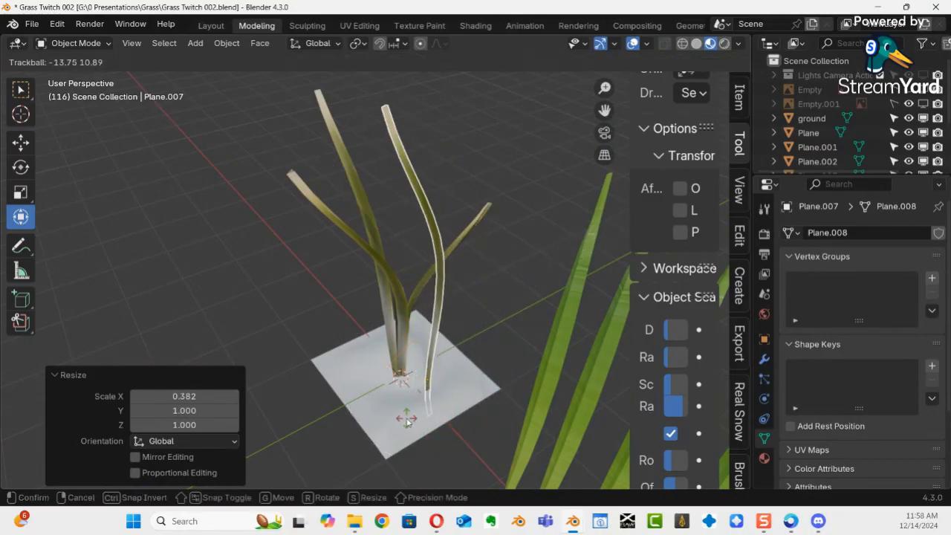
left_click(409, 421)
left_click_drag(421, 437, 578, 385)
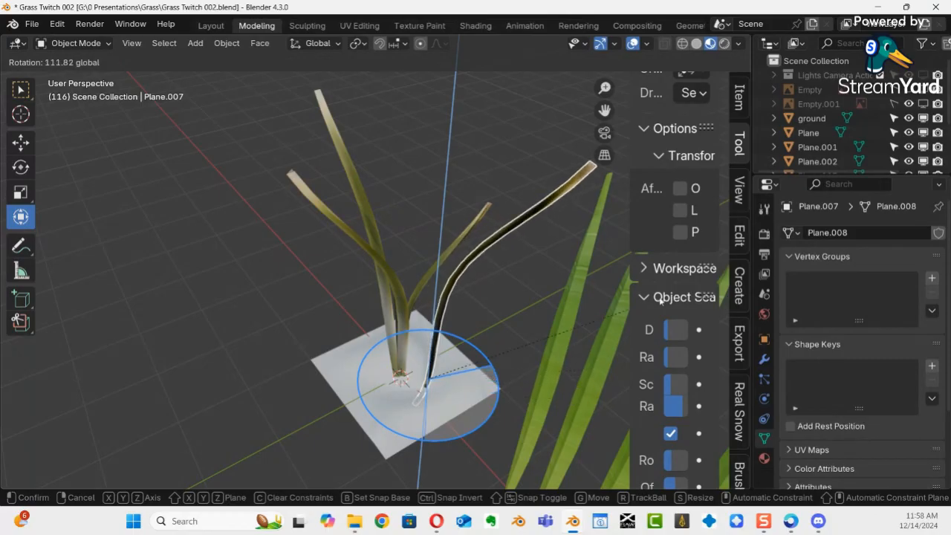
left_click_drag(660, 298, 659, 293)
middle_click_drag(494, 299, 522, 237)
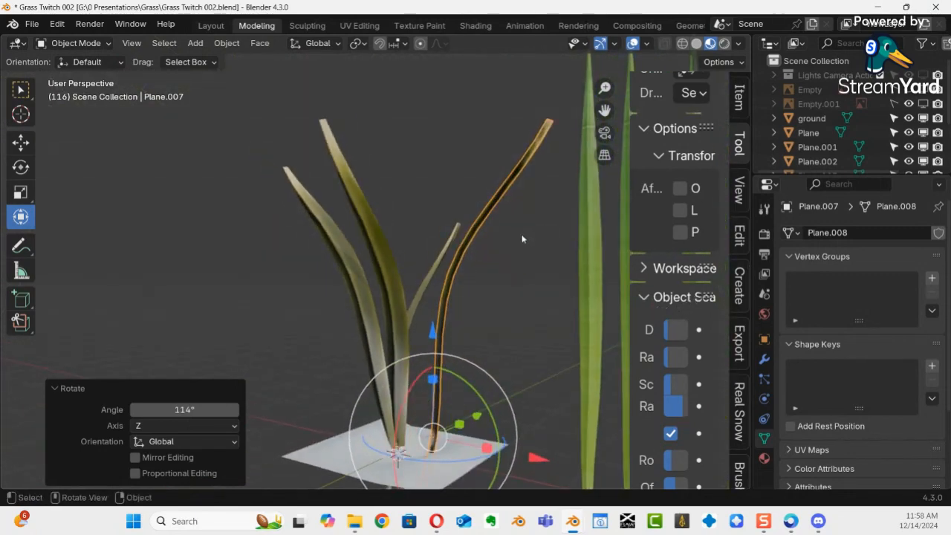
Step: Scale the narrow blade uniformly to 0.718 and move it about -0.74 m along global X
key("s")
left_click(480, 290)
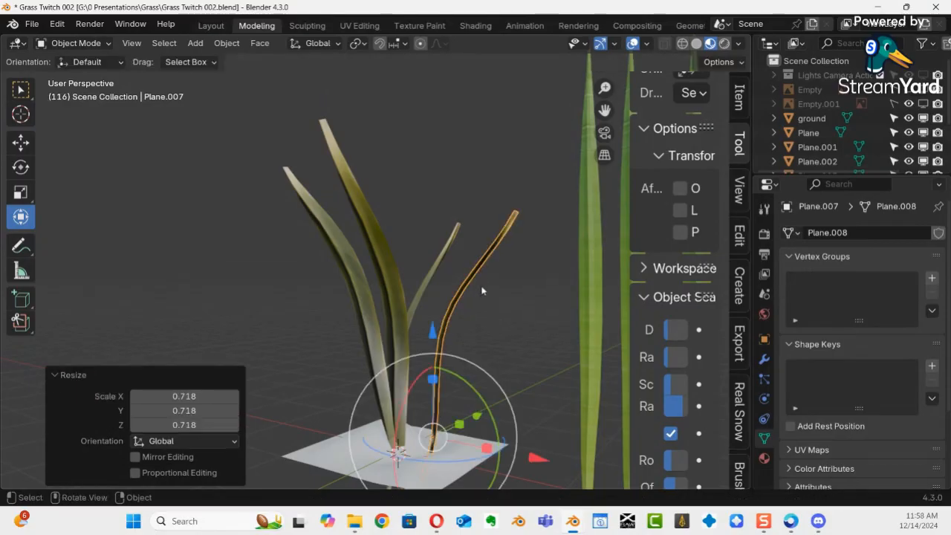
middle_click_drag(562, 312, 508, 338)
left_click_drag(504, 428, 468, 406)
Step: Rotate the narrow blade 83.6° around global Z and move it about 0.32 m in X and -0.10 m in Y toward the clump's base
middle_click_drag(468, 406, 389, 431)
left_click_drag(416, 367, 471, 361)
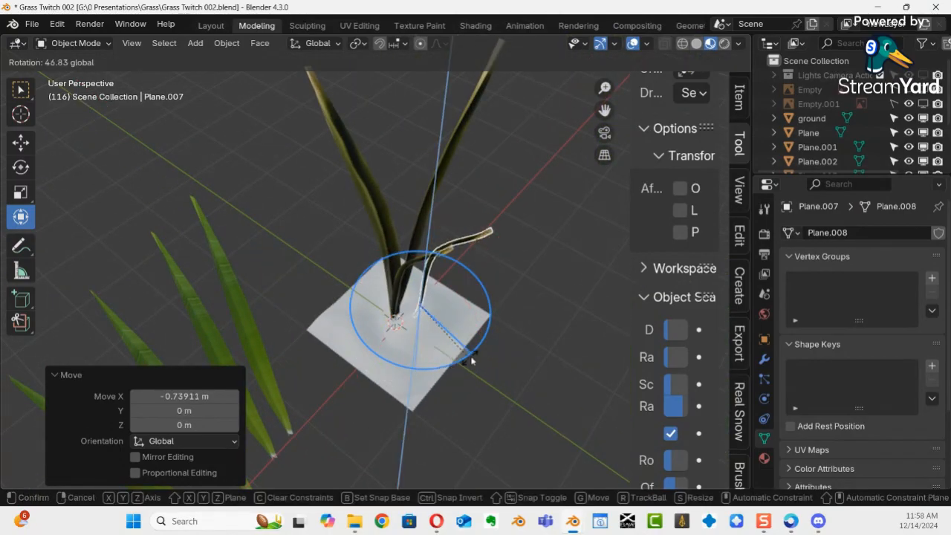
left_click_drag(518, 327, 518, 326)
middle_click_drag(519, 327, 416, 286)
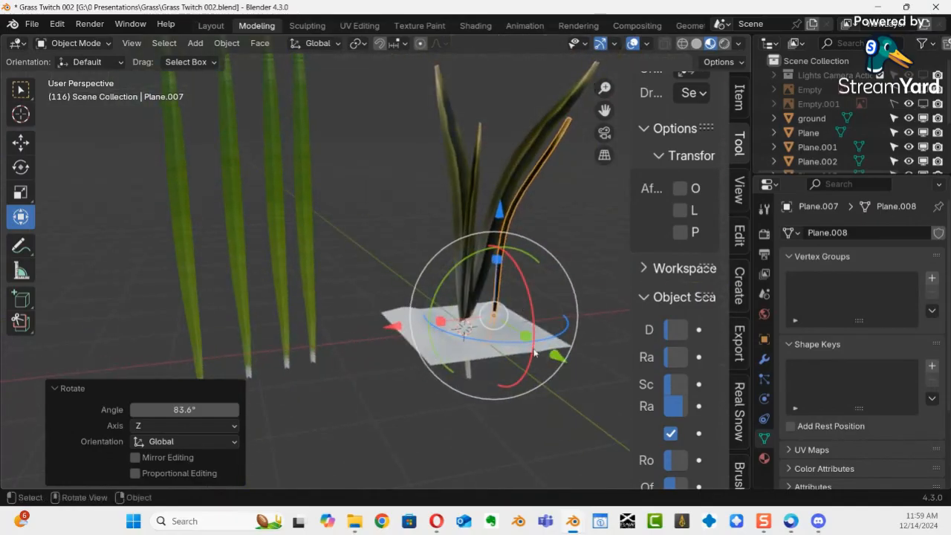
key("g")
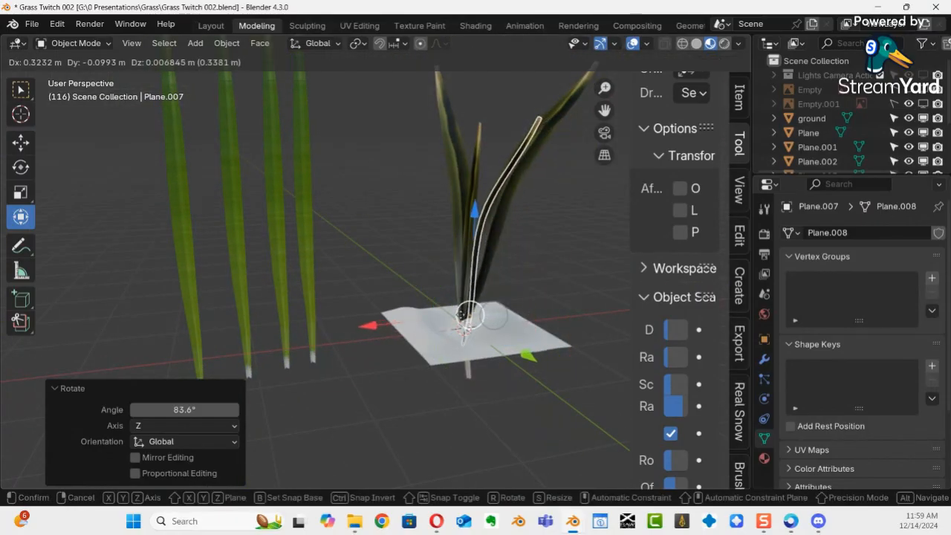
left_click_drag(461, 315, 462, 315)
middle_click_drag(471, 315, 627, 294)
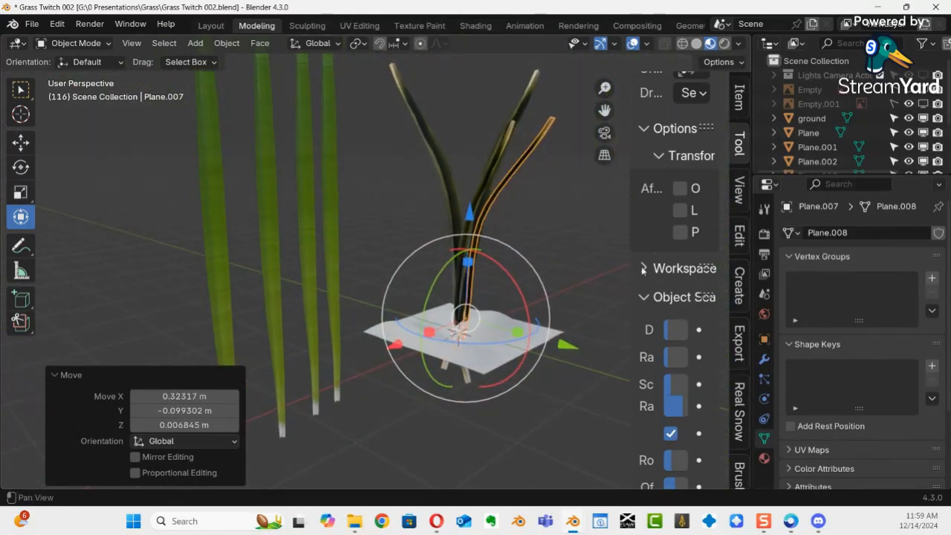
Step: Scale the narrow blade to 0.730 along global Z
key("s")
key("z")
left_click(480, 282)
middle_click_drag(480, 282, 247, 257)
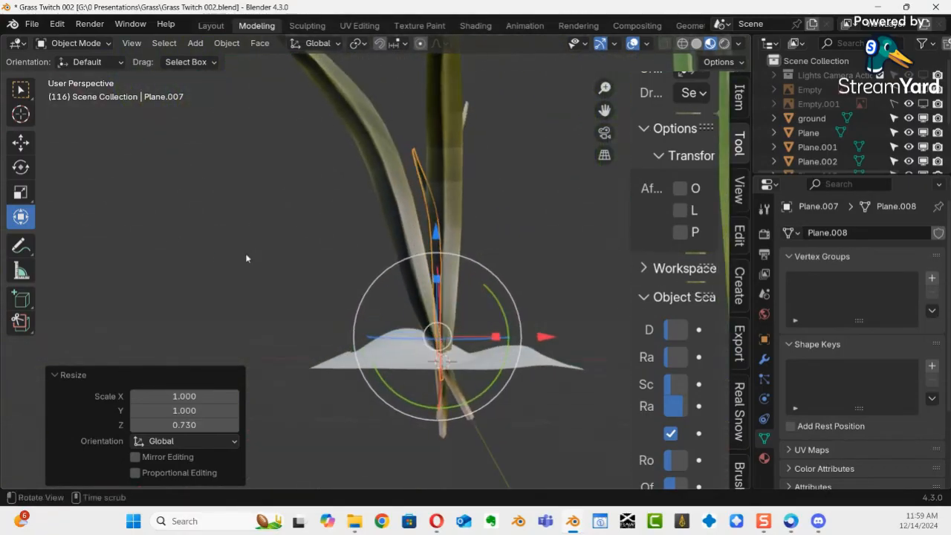
Step: Select the outward-curving Plane.001 blade and scale it to 0.435 along global X
left_click(399, 235)
left_click_drag(493, 347, 485, 343)
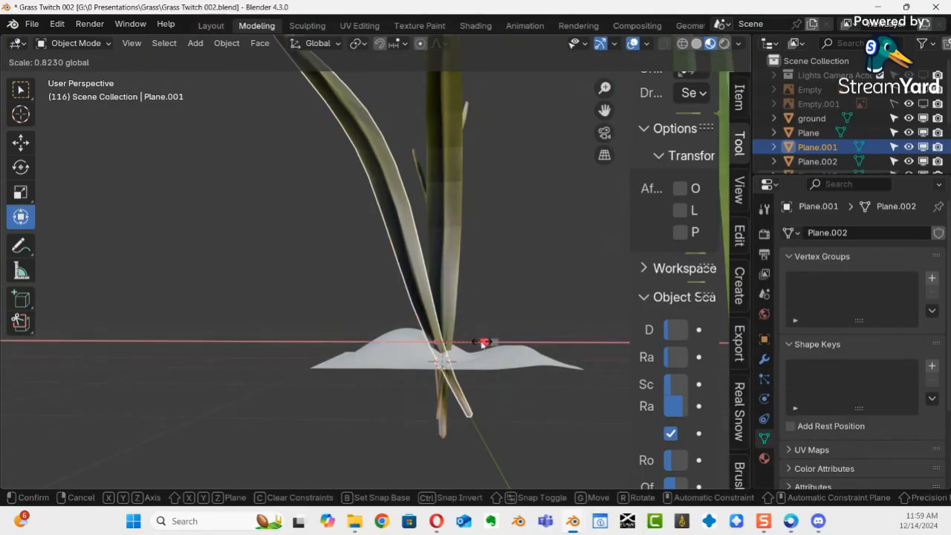
middle_click_drag(469, 323, 112, 350)
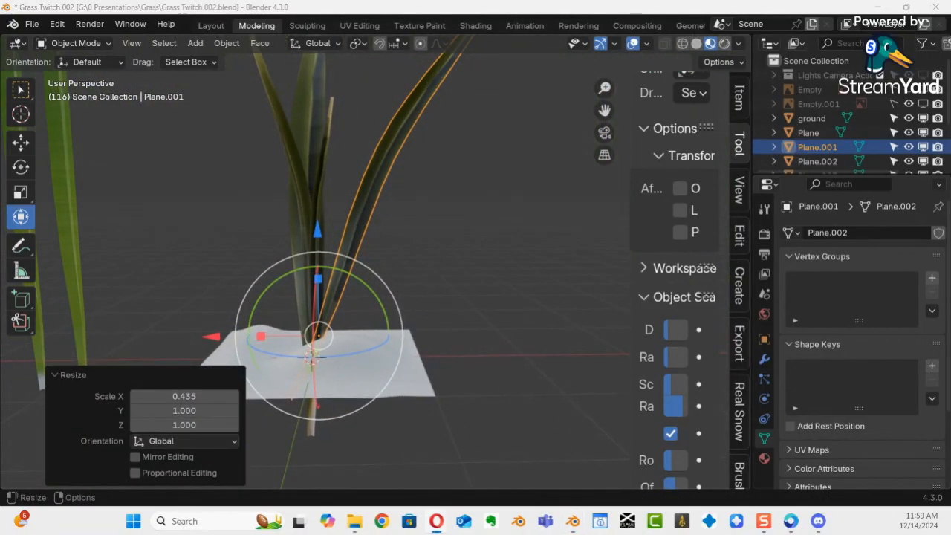
middle_click_drag(212, 335, 477, 281)
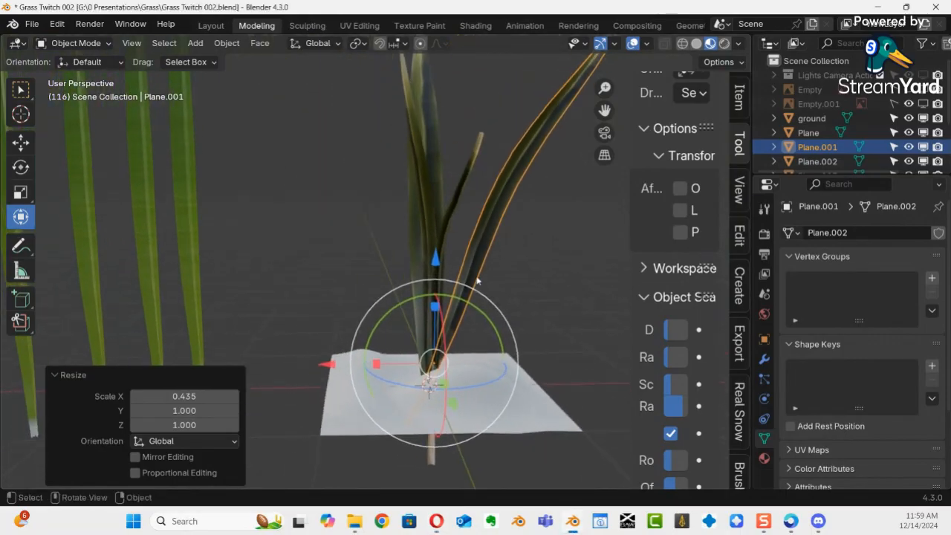
Step: Duplicate the Plane.001 blade in place and rotate the copy 45.7° around global Y
key("shift+d")
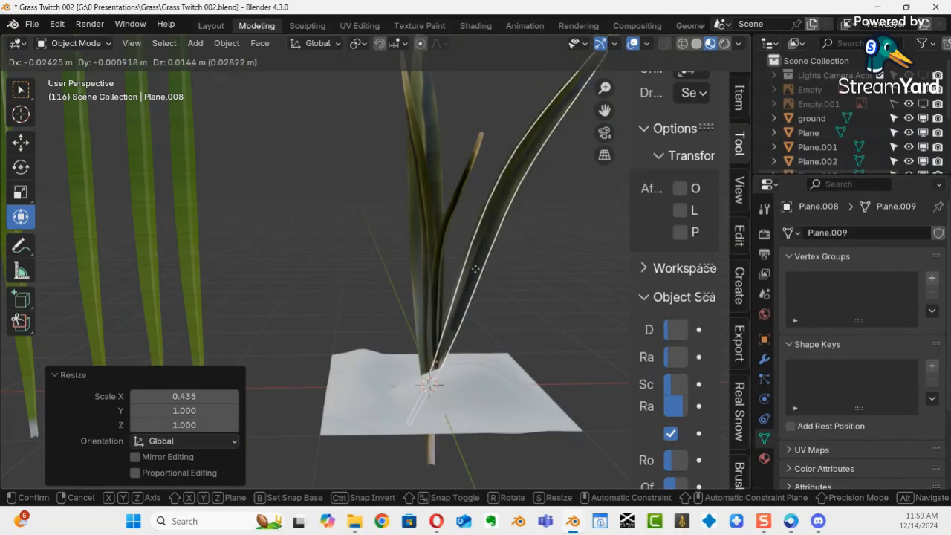
right_click(471, 270)
left_click_drag(415, 295, 315, 313)
middle_click_drag(315, 314, 329, 251)
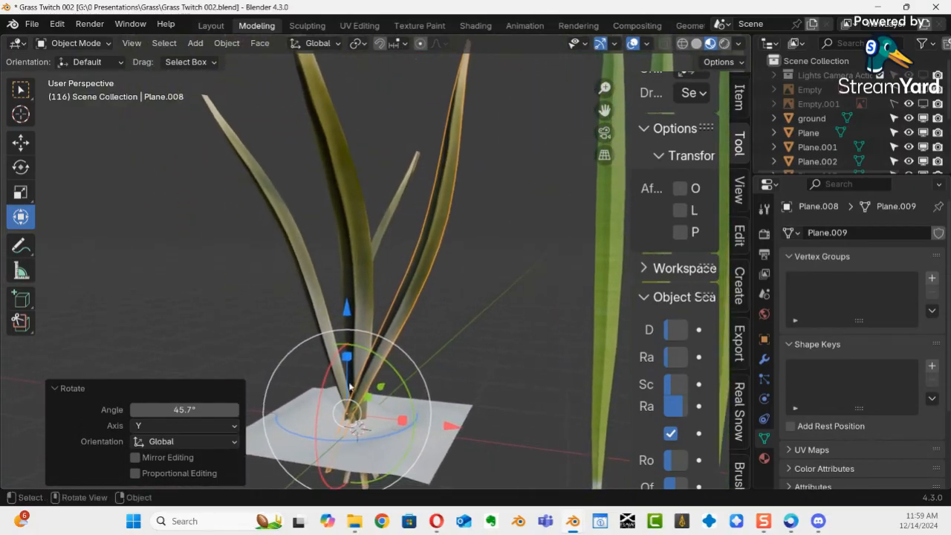
Step: Shorten the duplicated blade along global Z and rotate it -13.3° around the view axis
key("s")
key("z")
left_click(373, 364)
middle_click_drag(373, 364, 705, 391)
key("r")
left_click(384, 364)
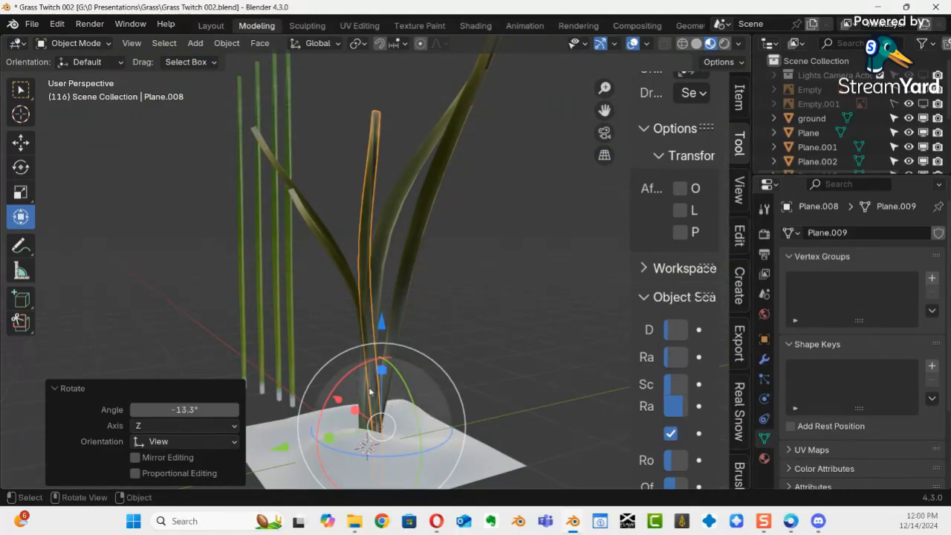
Step: Tilt the duplicated blade with a trackball rotation of 13.2° and 9.74°, and rotate it -5.59° around the view axis
mouse_move(342, 369)
left_mouse_down()
mouse_move(349, 370)
mouse_move(333, 382)
mouse_move(342, 387)
left_mouse_up()
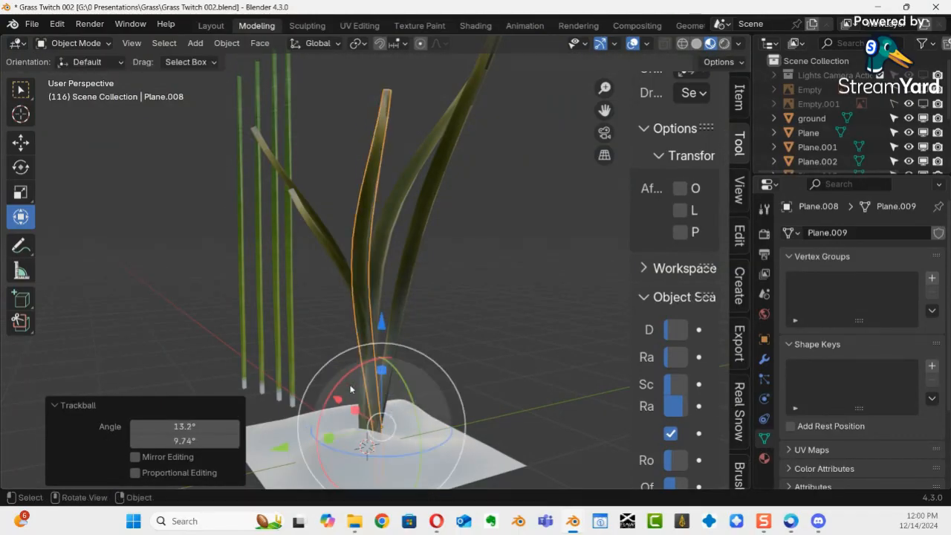
middle_click_drag(409, 378, 428, 384)
key("r")
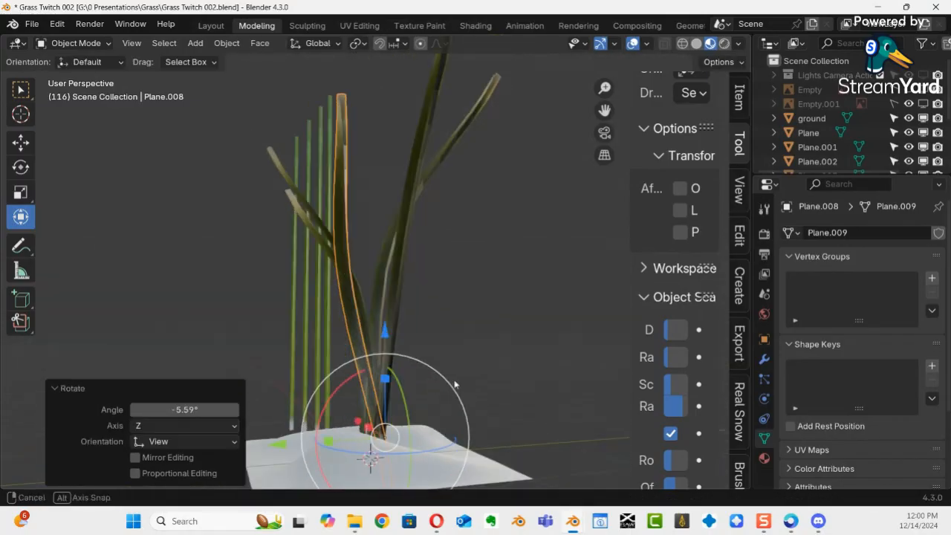
Step: Move the duplicated blade about -0.067 m along global Y toward the clump's base
key("g")
key("y")
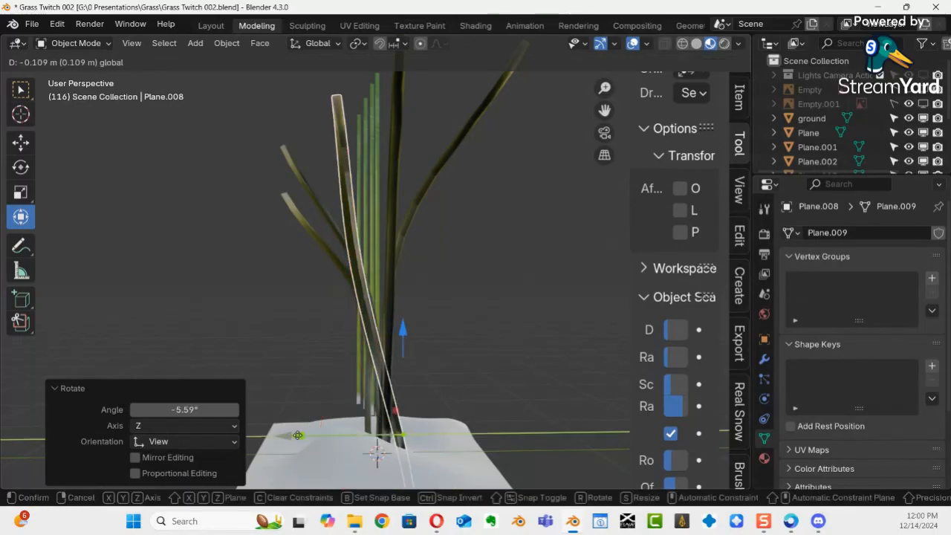
key("Return")
middle_click_drag(513, 394, 481, 300)
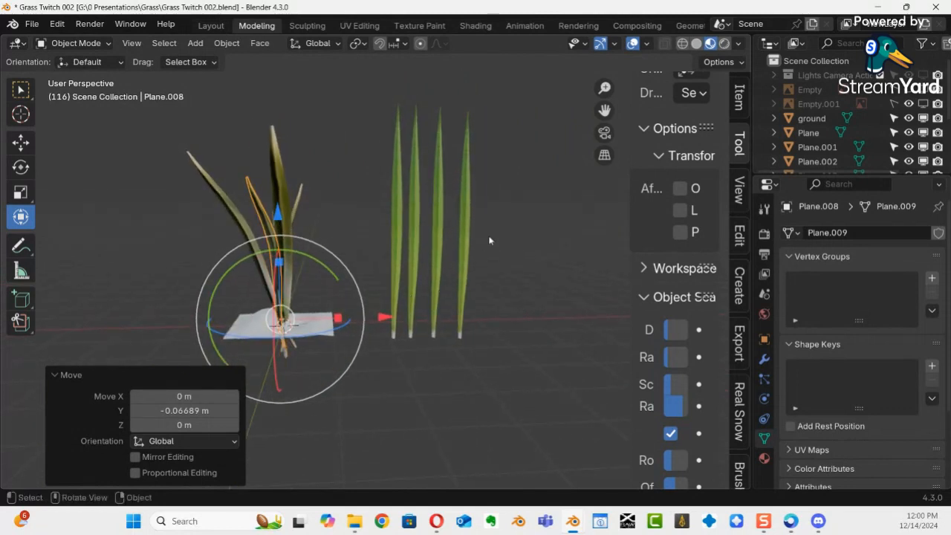
Step: Select all the blades in the clump, join them into one object and select the joined clump
left_click_drag(127, 117, 364, 303)
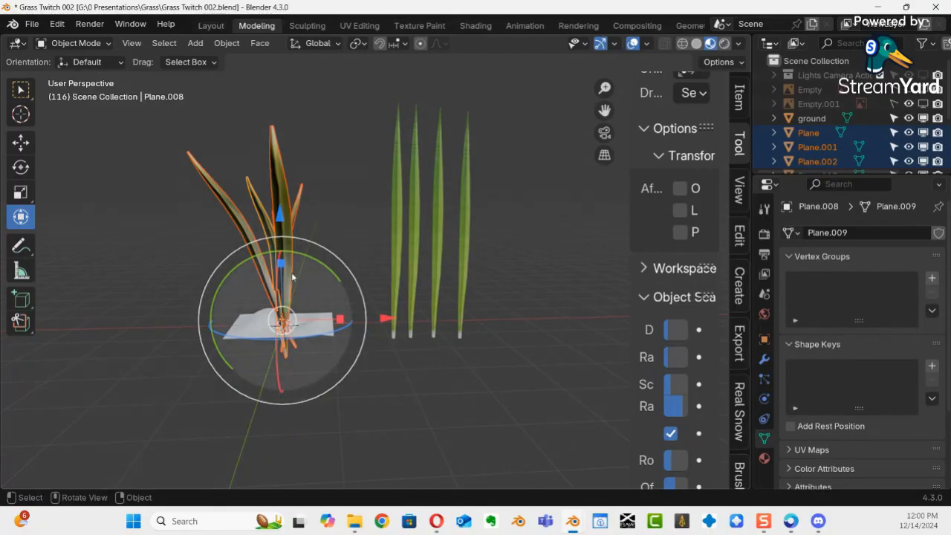
mouse_move(314, 260)
middle_mouse_down()
mouse_move(366, 237)
mouse_move(477, 230)
mouse_move(745, 250)
mouse_move(66, 253)
mouse_move(499, 276)
mouse_move(296, 257)
mouse_move(314, 244)
middle_mouse_up()
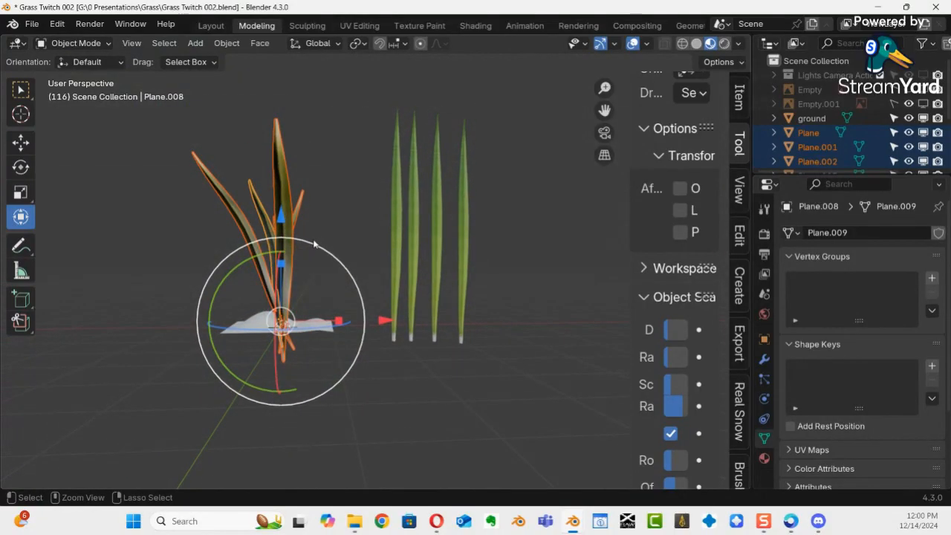
key("ctrl+j")
left_click(339, 167)
left_click(280, 250)
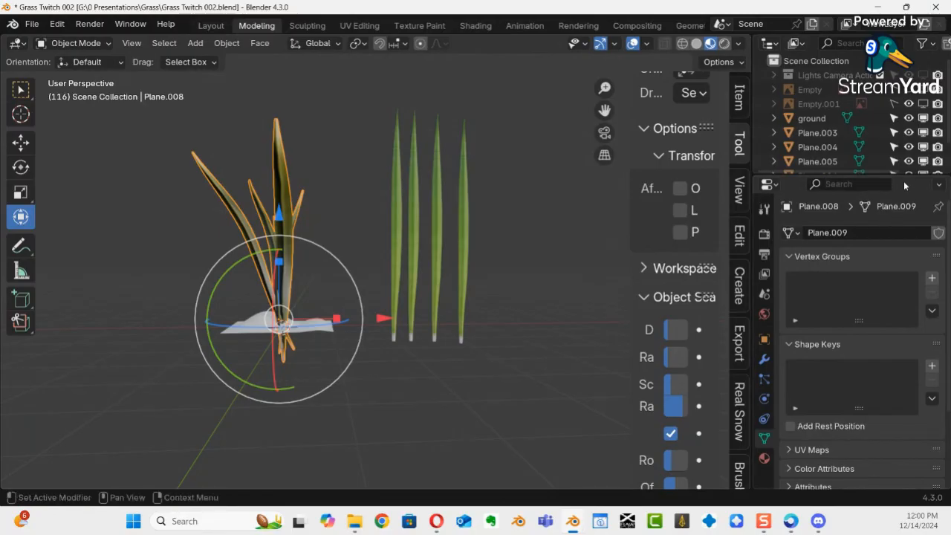
Step: Enlarge the object list, check the grass image numbering in the Grass Images folder and rename the joined object as Grass Clump 003
left_click_drag(902, 176, 892, 268)
double_click(817, 190)
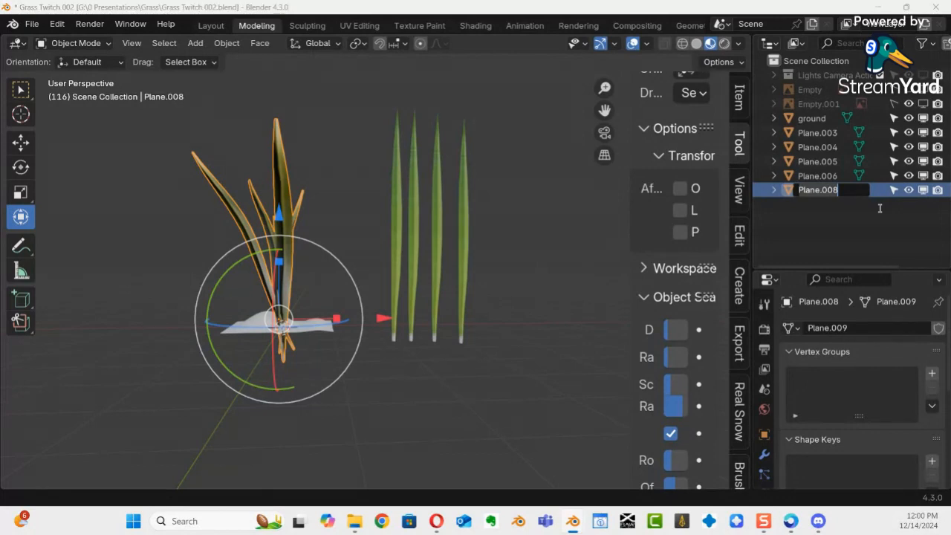
left_click(355, 521)
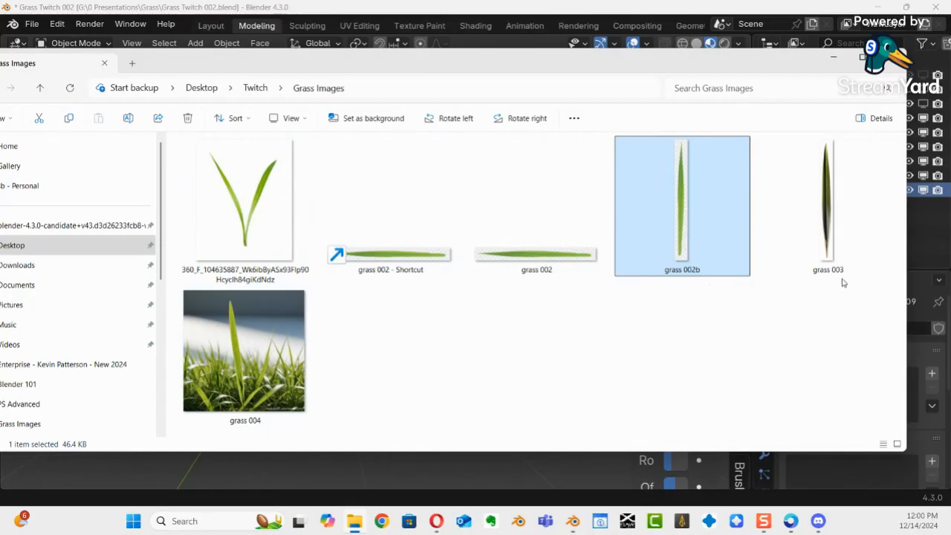
left_click(834, 58)
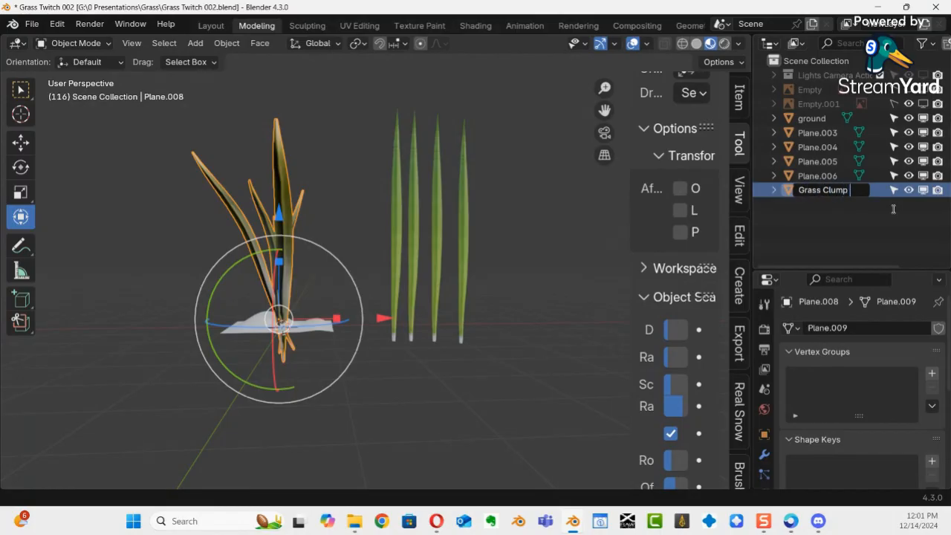
type("3")
key("Return")
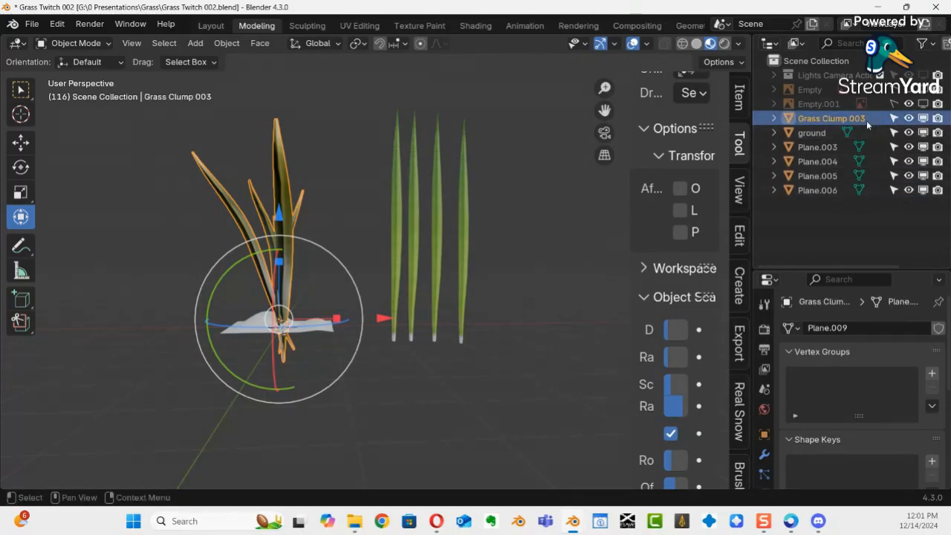
left_click(835, 250)
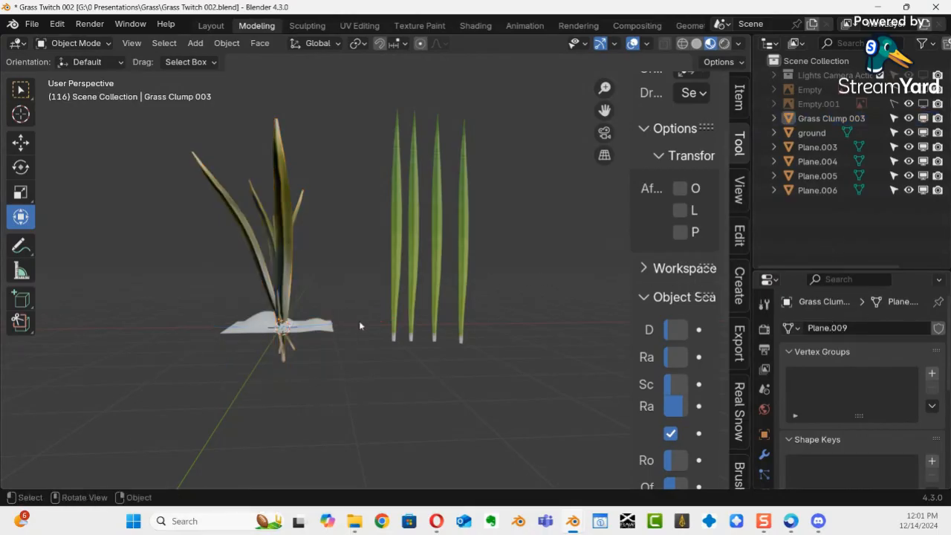
left_click(415, 284)
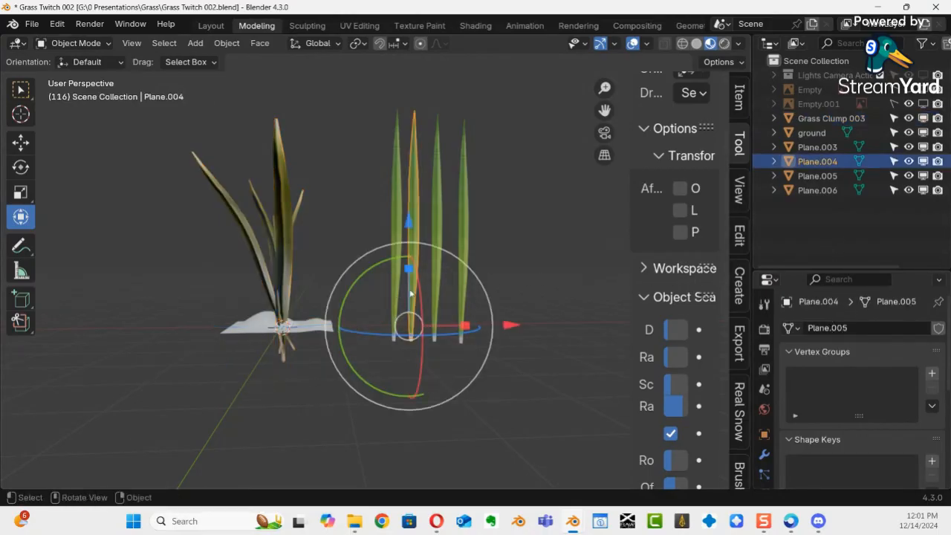
middle_click_drag(390, 250, 448, 195, "ctrl")
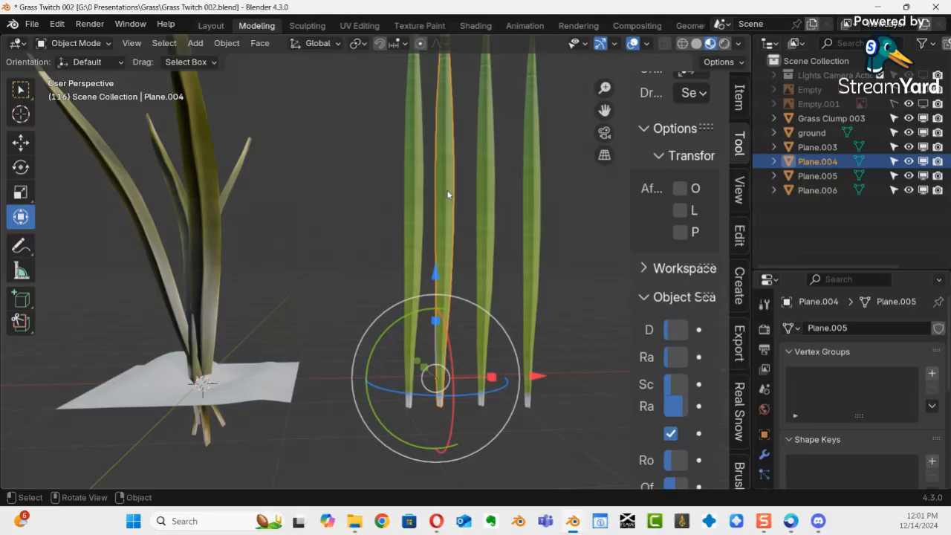
middle_click_drag(332, 160, 431, 307)
Step: In Edit Mode on Grass Clump 003, select the whole tall wide blade and scale it to 0.541 along global X
left_click(329, 262)
key("ctrl+Tab")
left_click(452, 281)
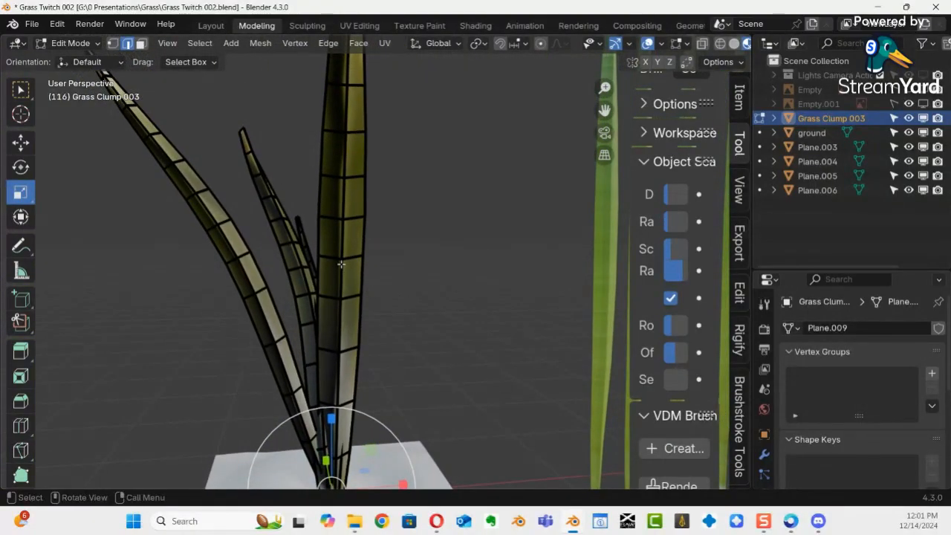
key("l")
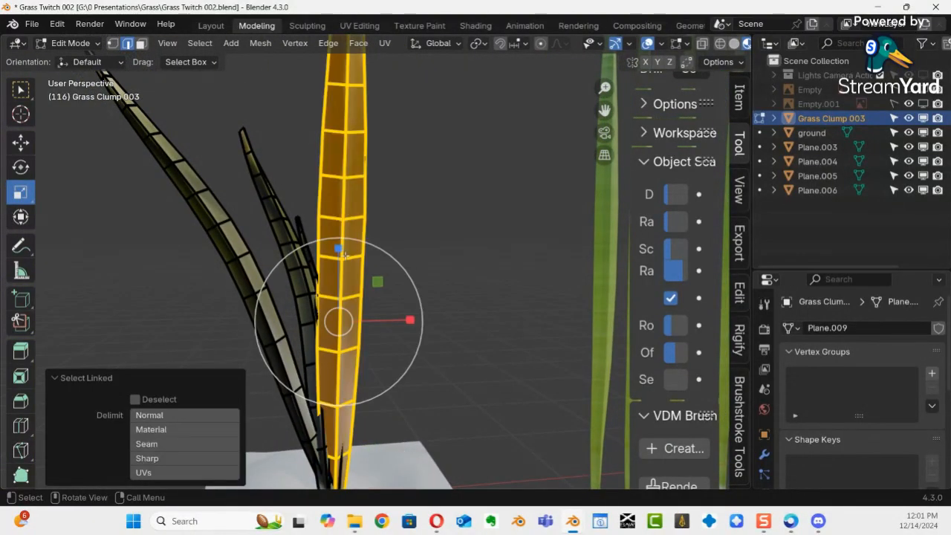
left_click_drag(410, 320, 384, 319)
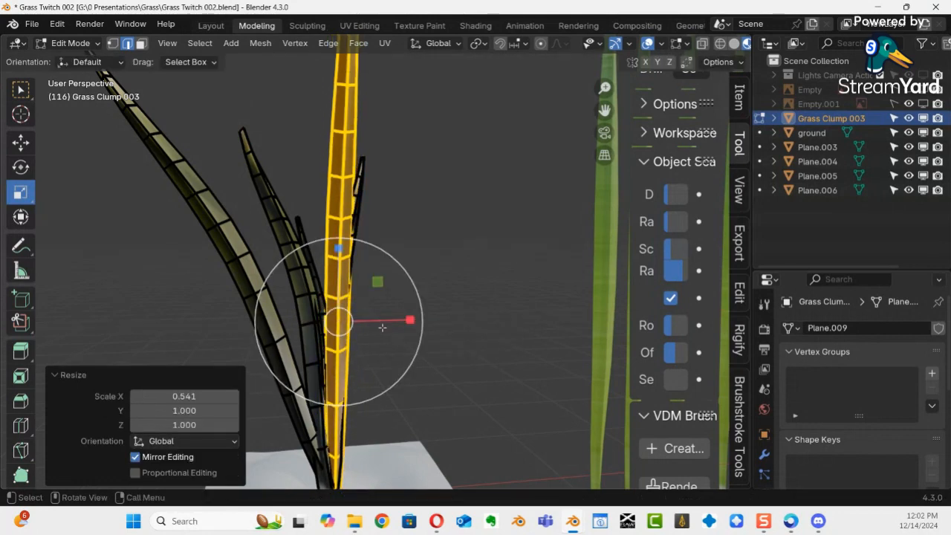
middle_click_drag(387, 365, 357, 305)
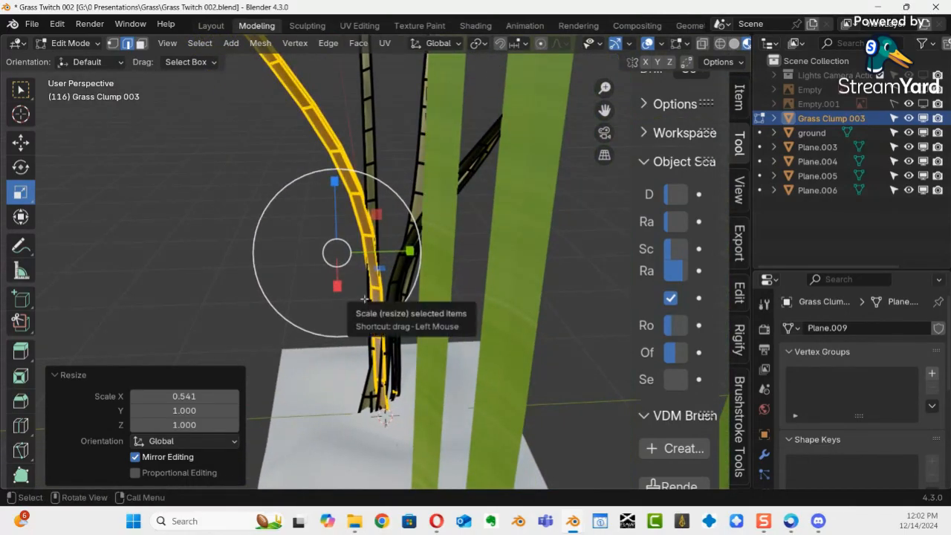
Step: Duplicate the selected blade in place and rotate the copy about 172° around global Z
key("g")
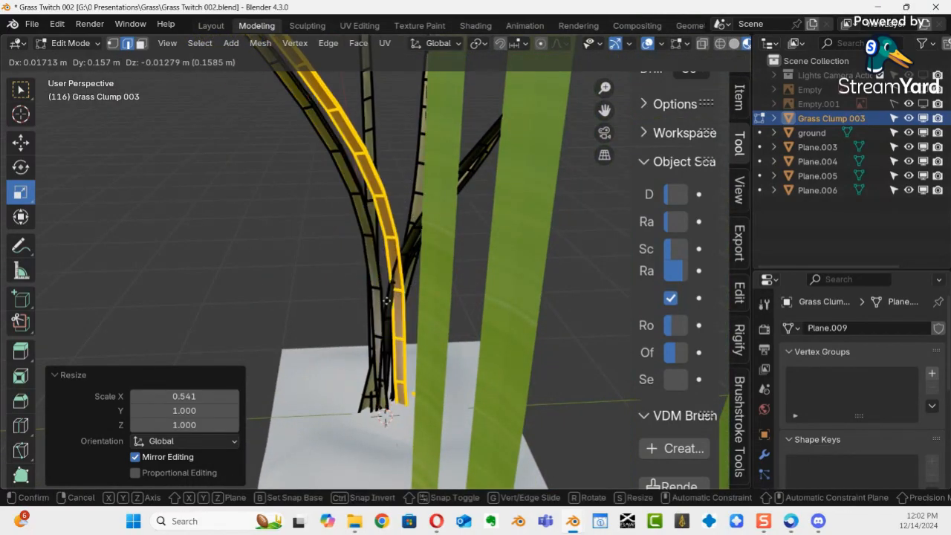
right_click(375, 298)
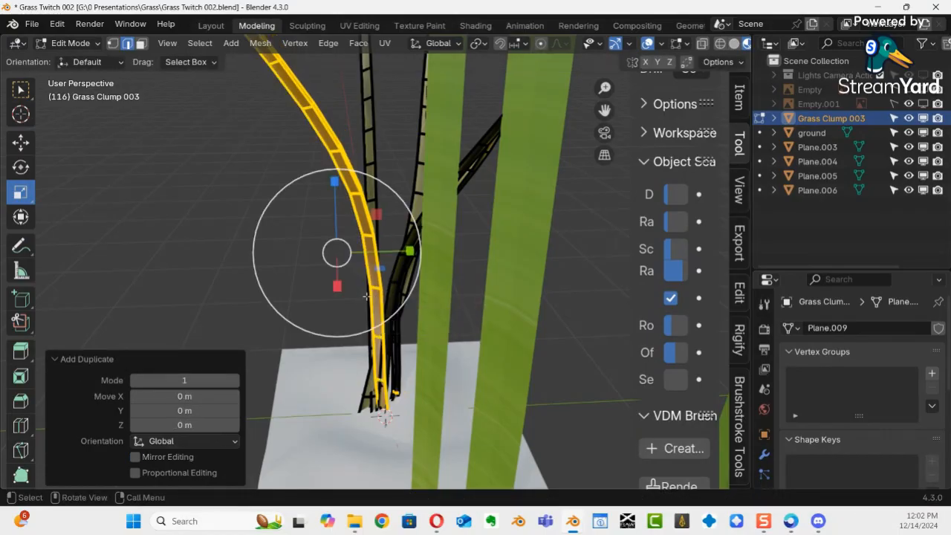
key("r")
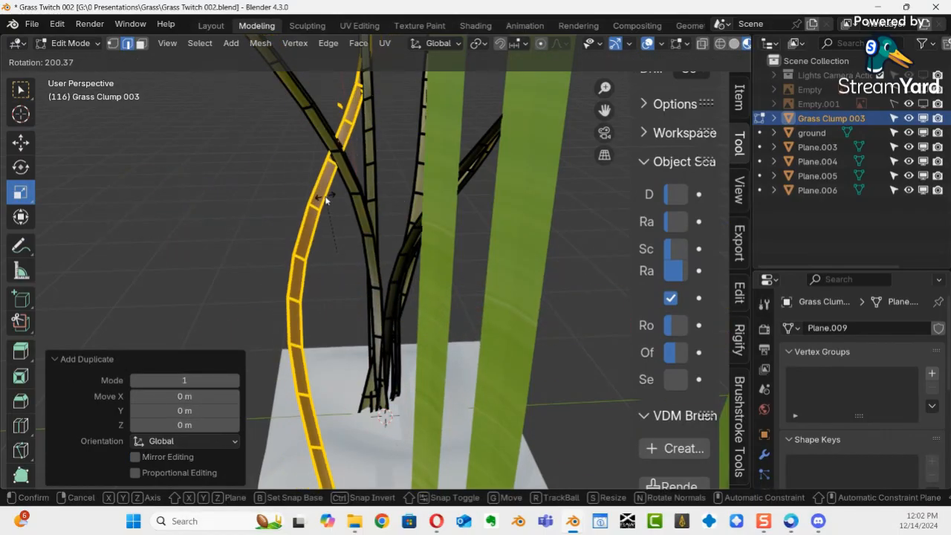
right_click(325, 198)
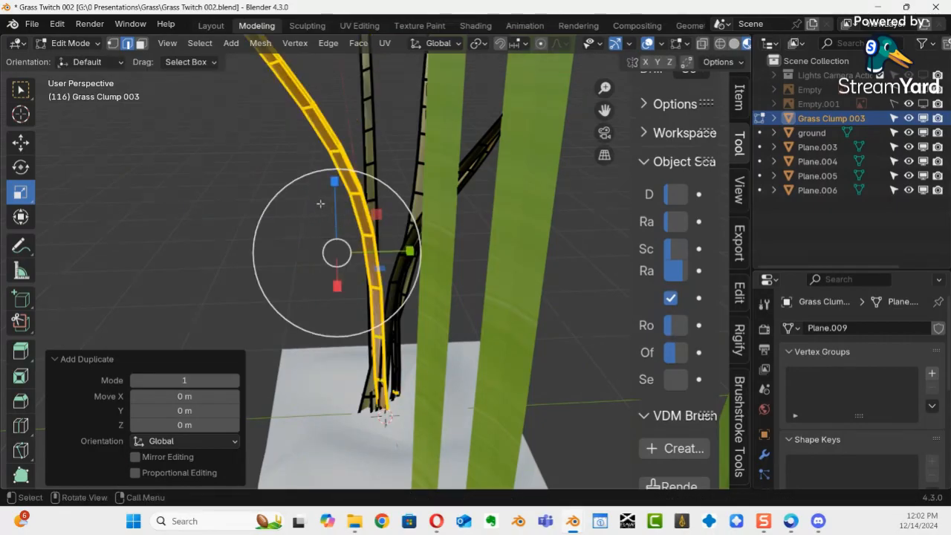
left_click(21, 217)
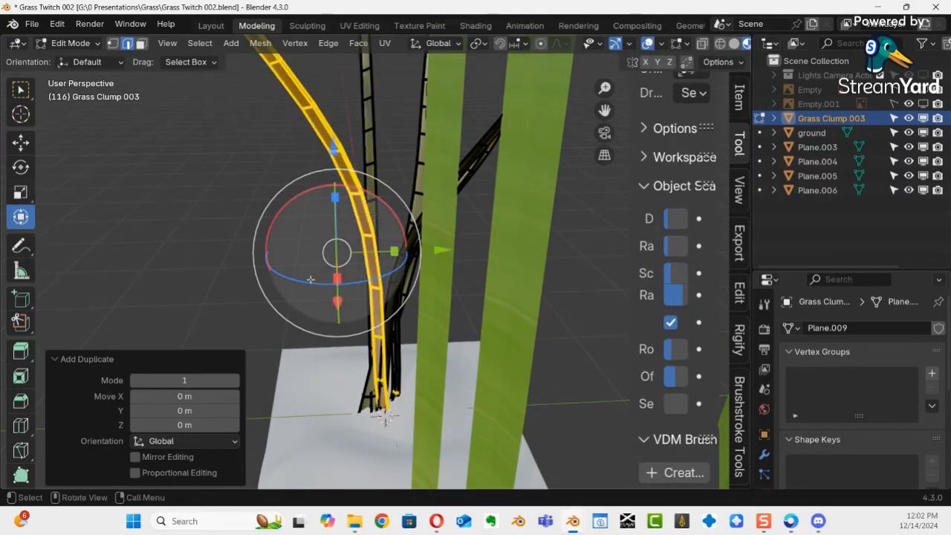
left_click_drag(305, 282, 552, 77)
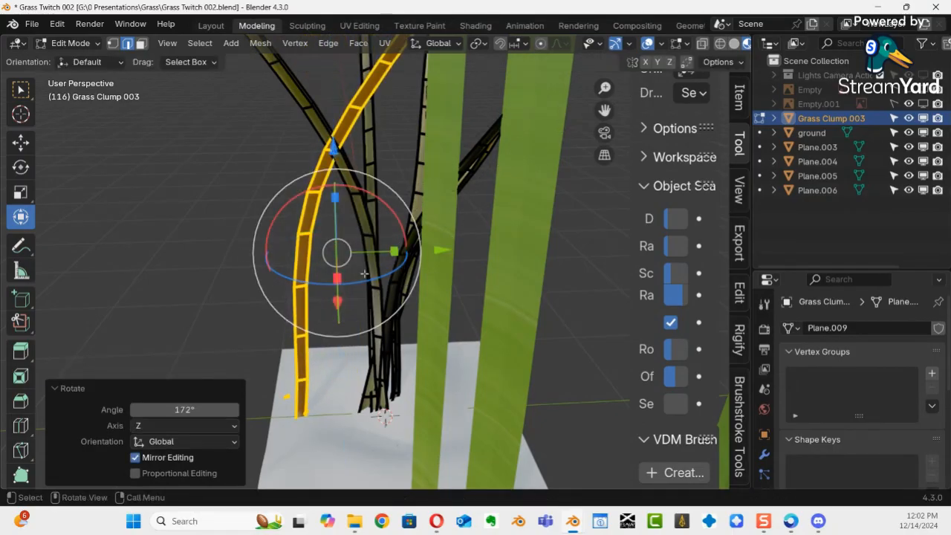
Step: Move the copied blade about 0.63 m along global Y to the clump's base and scale it to 0.615 along global Y
left_click_drag(443, 254, 530, 248)
scroll(461, 237, "down", 2)
middle_click_drag(440, 229, 385, 316)
key("s")
key("y")
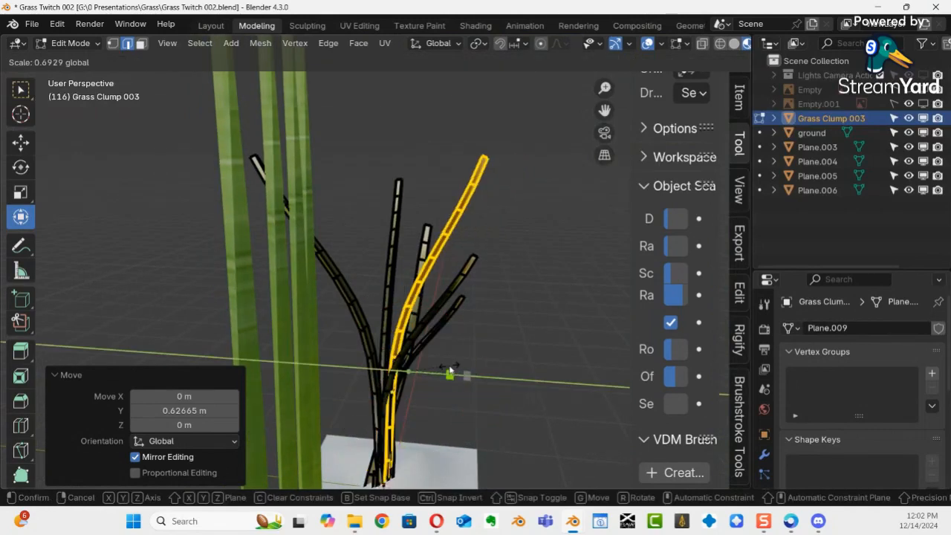
left_click(435, 346)
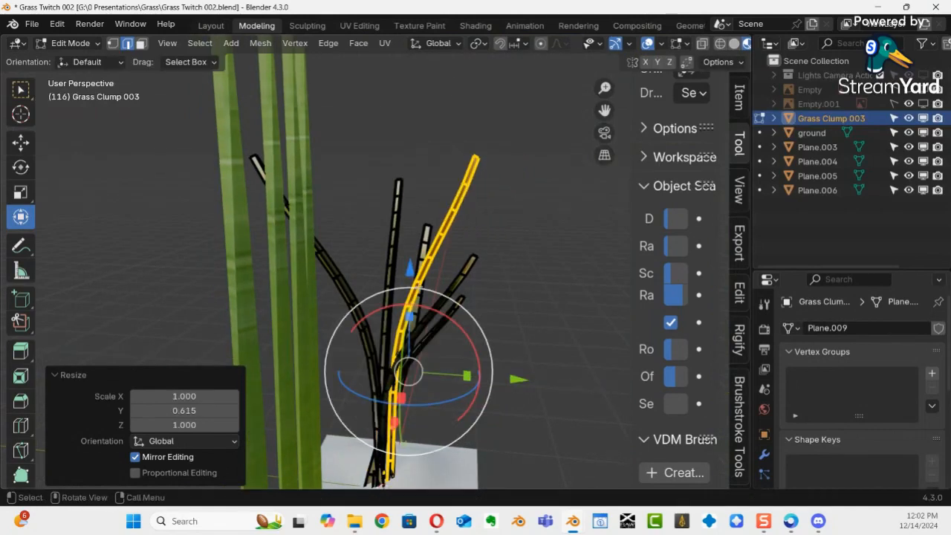
Step: Stretch the copied blade along global Z and raise it about 0.82 m along global Z
key("s")
key("z")
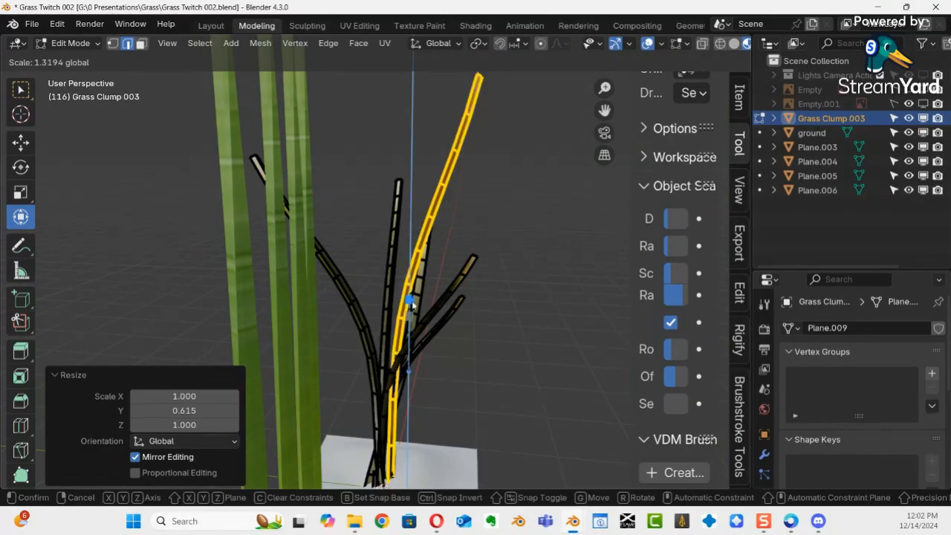
left_click(462, 301)
middle_click_drag(461, 300, 484, 308)
left_click_drag(407, 205, 411, 150)
middle_click_drag(432, 181, 169, 282, "shift")
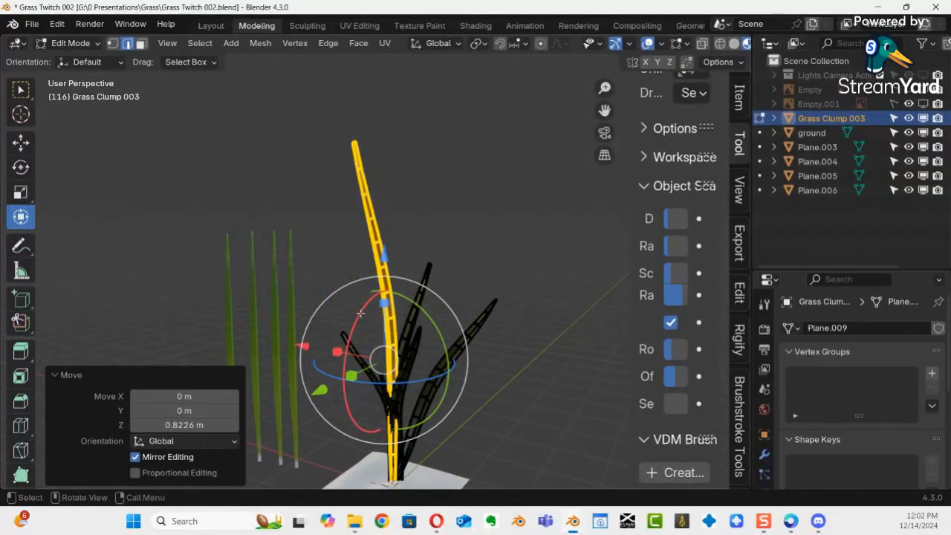
Step: Lower the selected blade along global Z in stages, about 0.34 m and 0.08 m, tilting it about 13.8° with a trackball rotation between moves
left_click_drag(384, 303, 387, 320)
middle_click_drag(395, 338, 449, 225, "shift")
left_click_drag(443, 214, 448, 236)
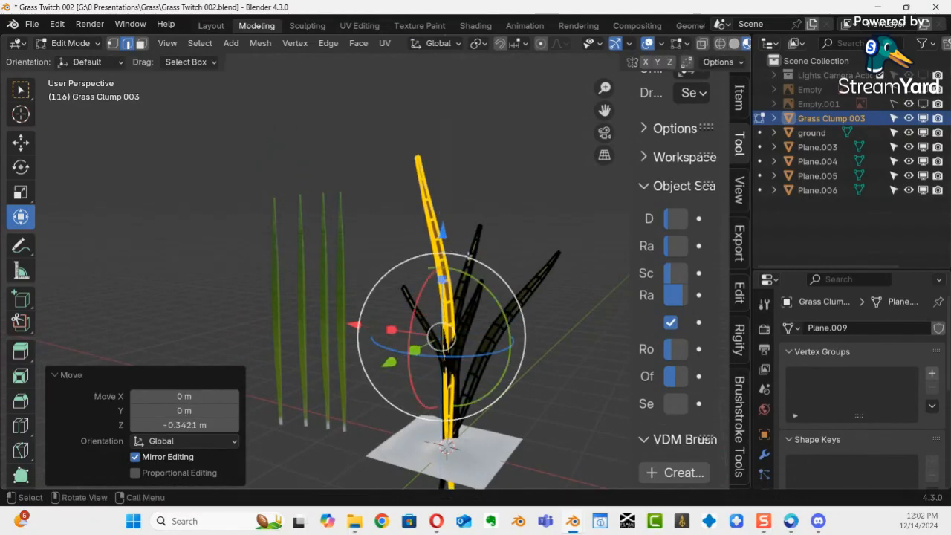
left_click_drag(446, 292, 446, 302)
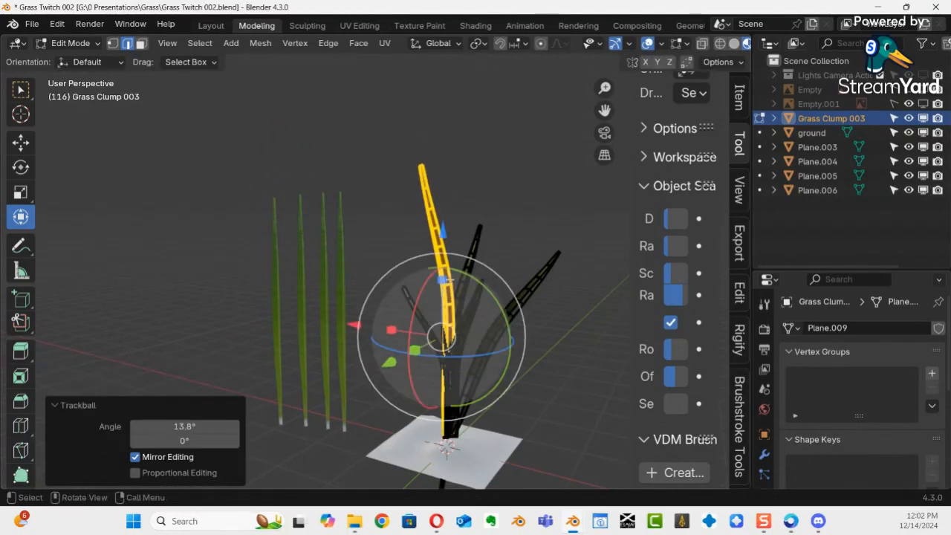
left_click_drag(444, 239, 445, 247)
middle_click_drag(455, 265, 548, 252)
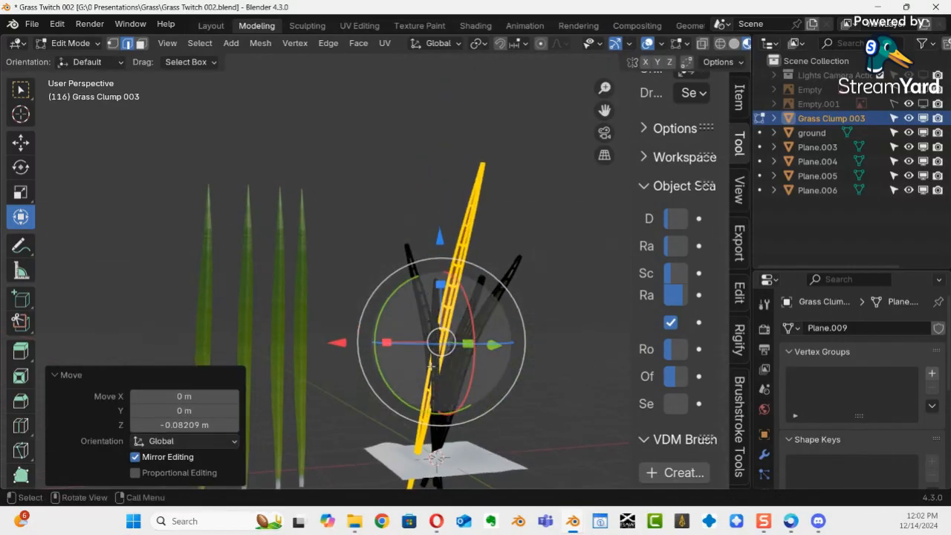
Step: Rotate the selected blade about 14.2° around global Y and about 14.8° around global X
left_click_drag(416, 404, 427, 405)
middle_click_drag(427, 405, 364, 334)
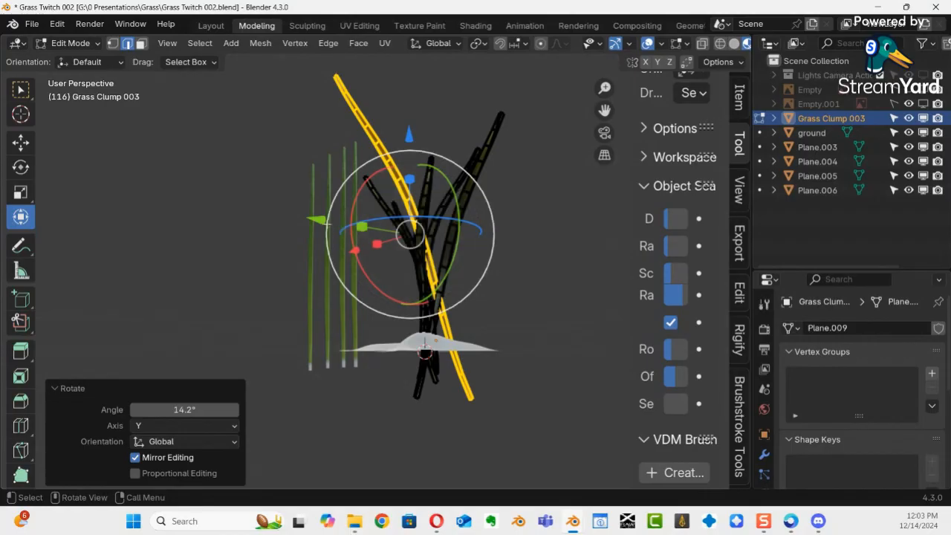
middle_click_drag(442, 299, 475, 349)
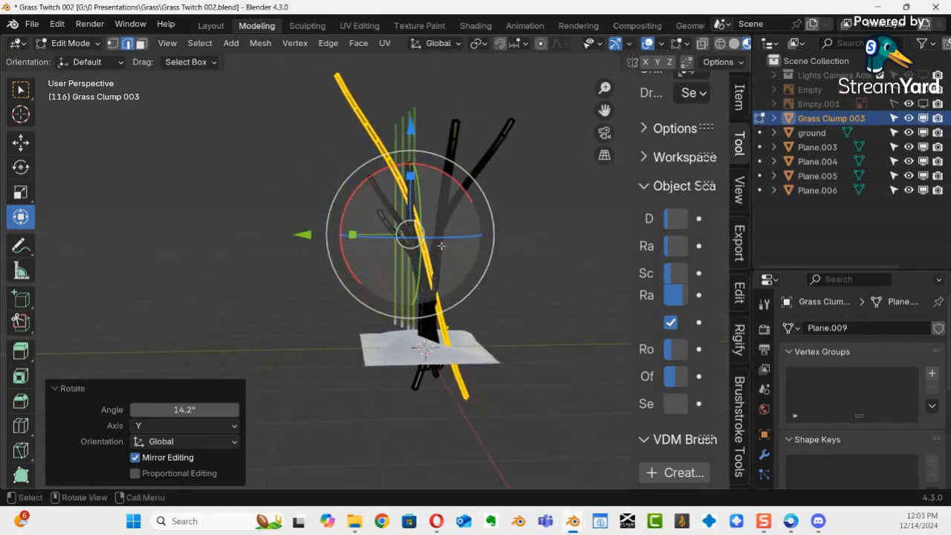
left_click_drag(475, 202, 485, 216)
middle_click_drag(484, 217, 420, 325)
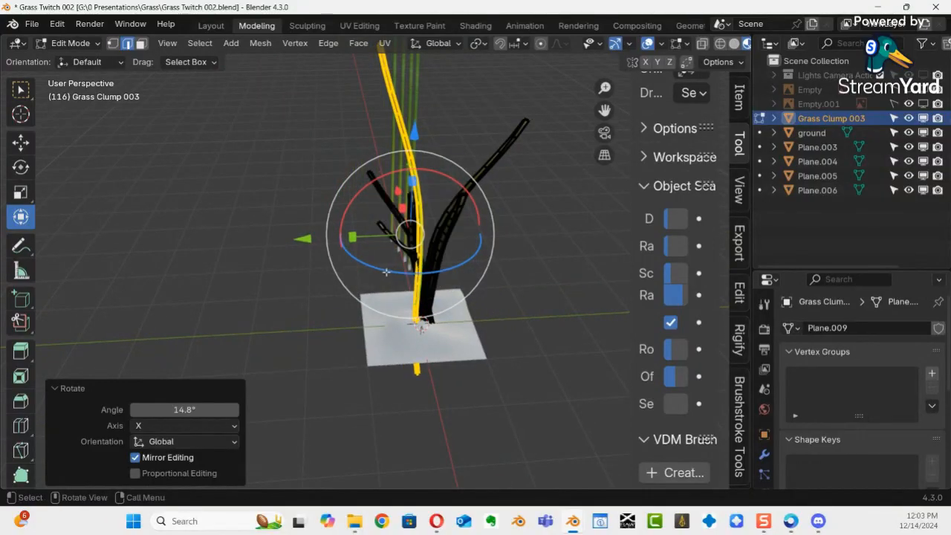
Step: Turn the selected blade around global Z and move it back into the clump's base
key("r")
key("z")
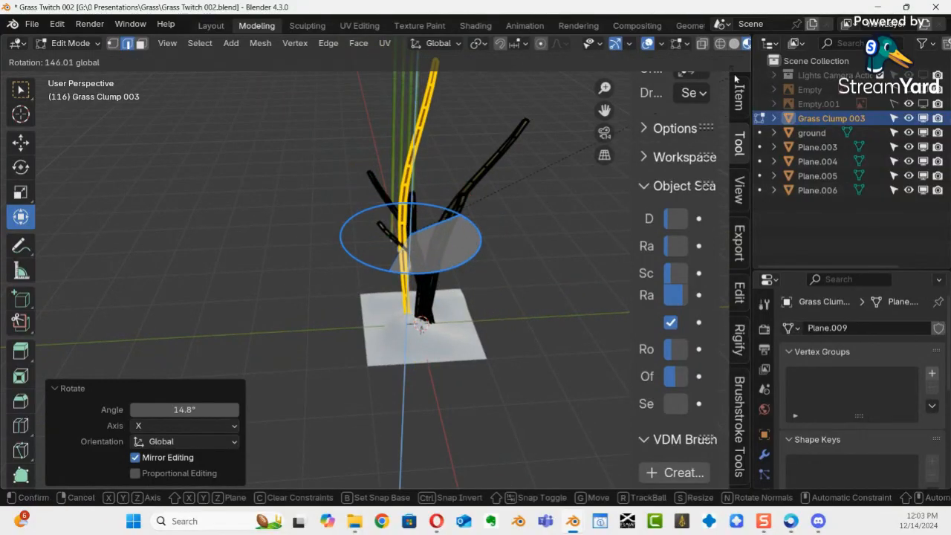
left_click(722, 47)
left_click_drag(413, 237, 442, 258)
middle_click_drag(488, 259, 320, 379)
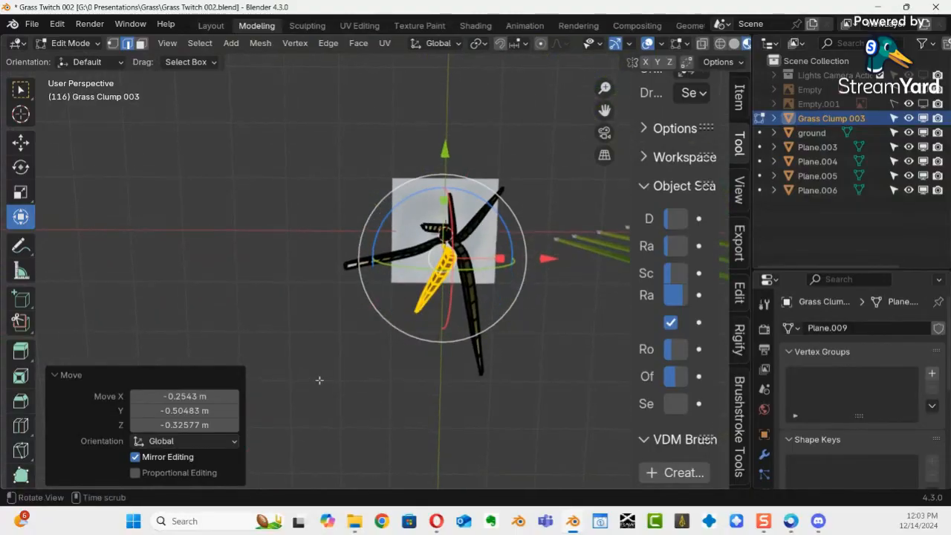
left_click_drag(446, 252, 446, 246)
middle_click_drag(446, 247, 444, 169)
Step: Rotate the selected blade about 10.8° around global X, tilt it about -4.65° in the view, and reposition it at the clump's base
left_click_drag(406, 197, 393, 208)
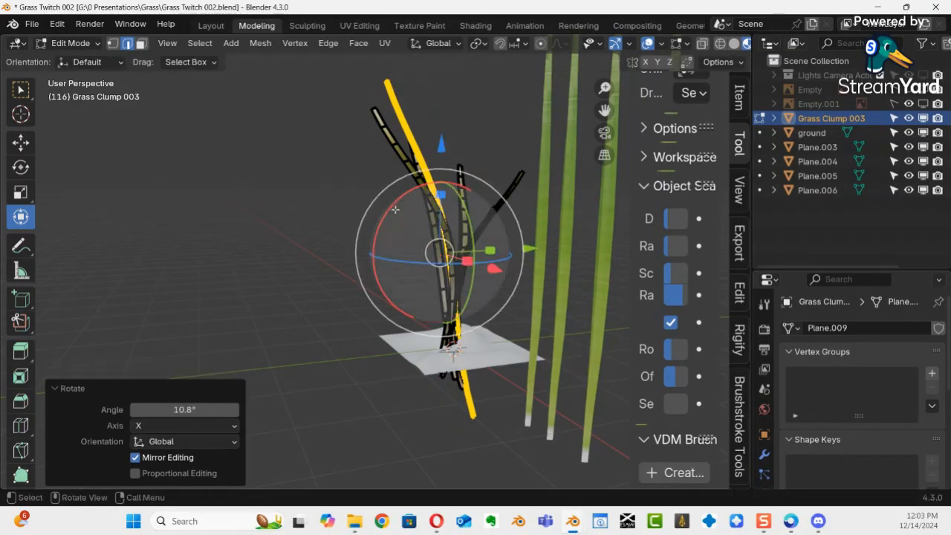
left_click_drag(525, 250, 494, 272)
middle_click_drag(494, 272, 212, 266)
mouse_move(501, 226)
left_mouse_down()
mouse_move(488, 218)
mouse_move(490, 231)
left_mouse_up()
middle_click_drag(490, 230, 455, 247)
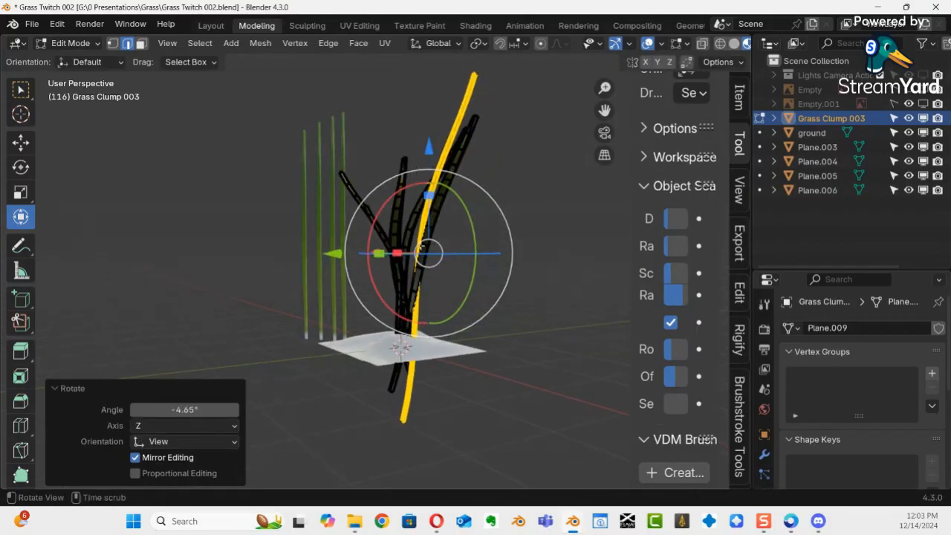
left_click_drag(430, 254, 424, 237)
middle_click_drag(424, 238, 291, 285)
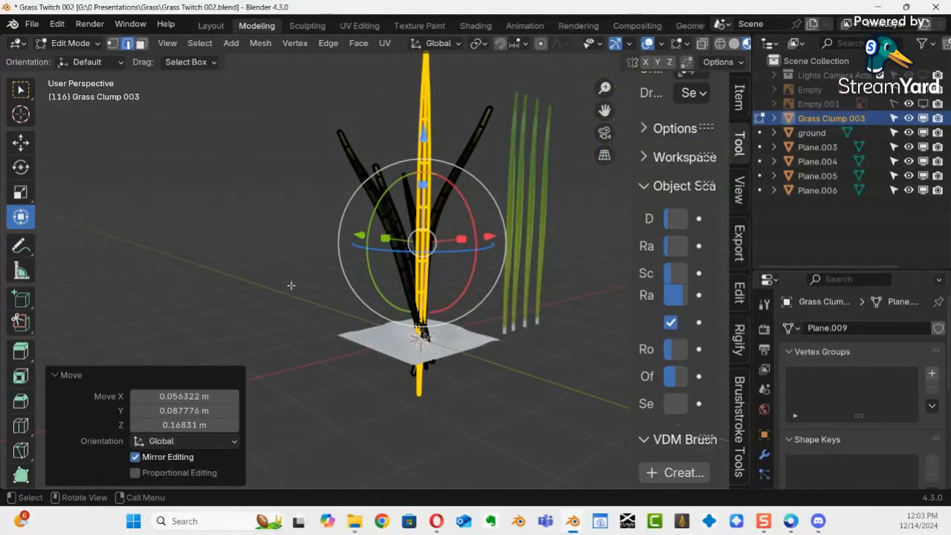
Step: Return to Object Mode and select Grass Clump 003
key("ctrl+Tab")
left_click(170, 285)
middle_click_drag(324, 317, 329, 257)
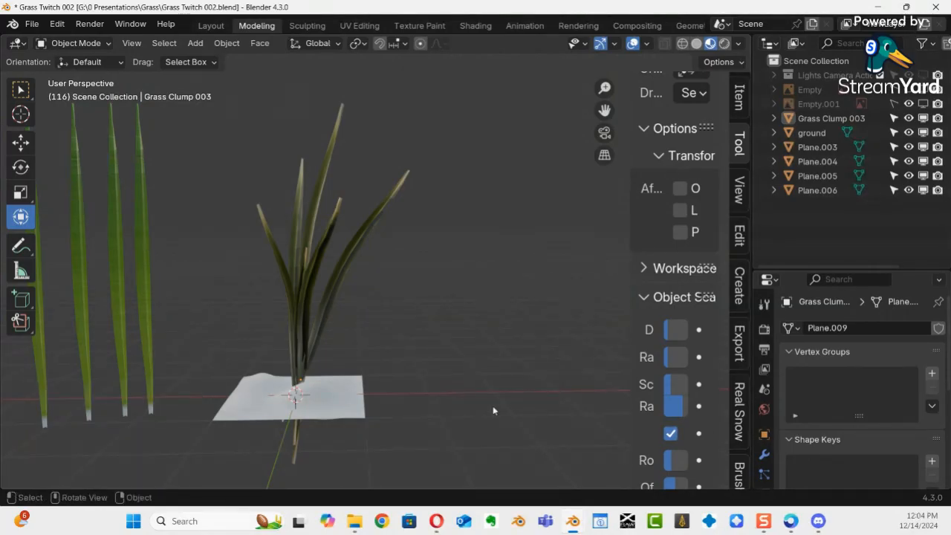
left_click(292, 317)
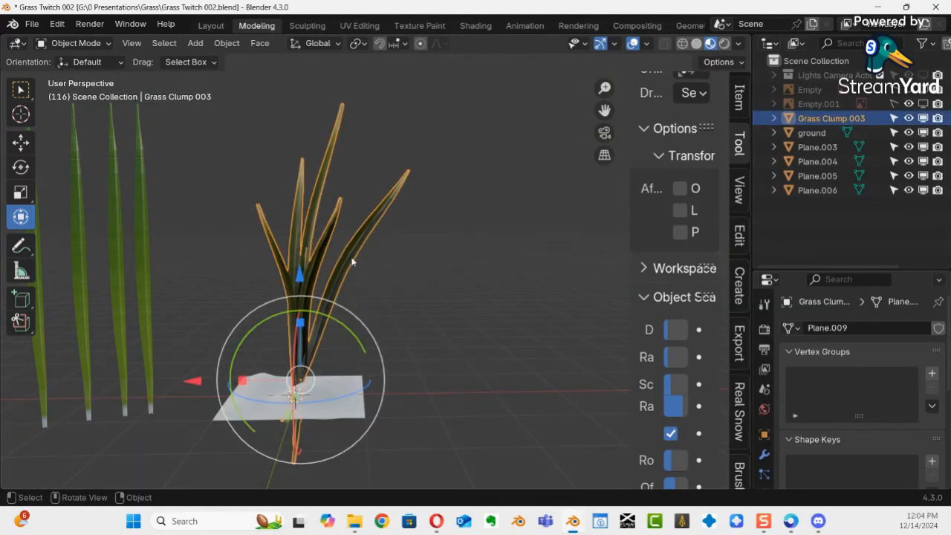
Step: Put Grass Clump 003 in Sculpt Mode, enlarge the brush shelf and choose the Grab brush
key("ctrl+Tab")
left_click(381, 349)
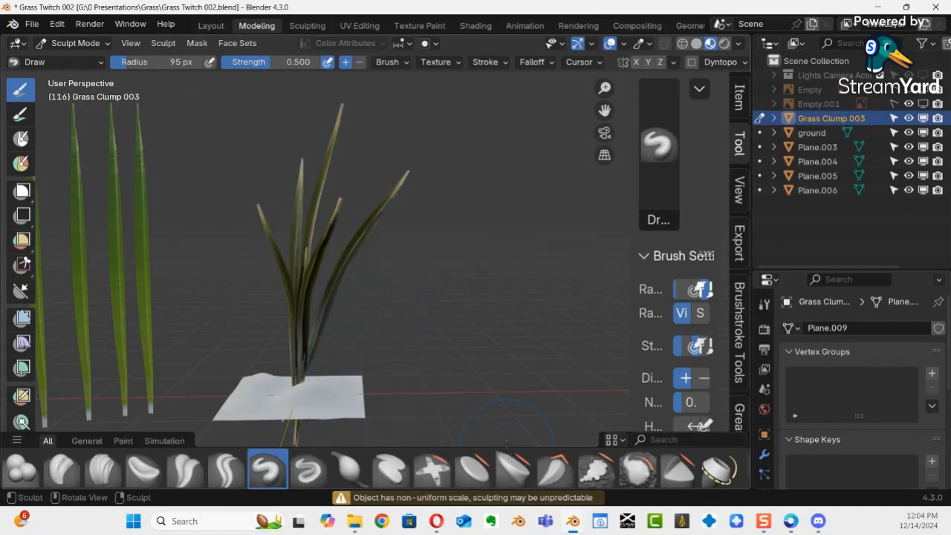
mouse_move(490, 432)
left_mouse_down()
mouse_move(449, 343)
mouse_move(478, 307)
left_mouse_up()
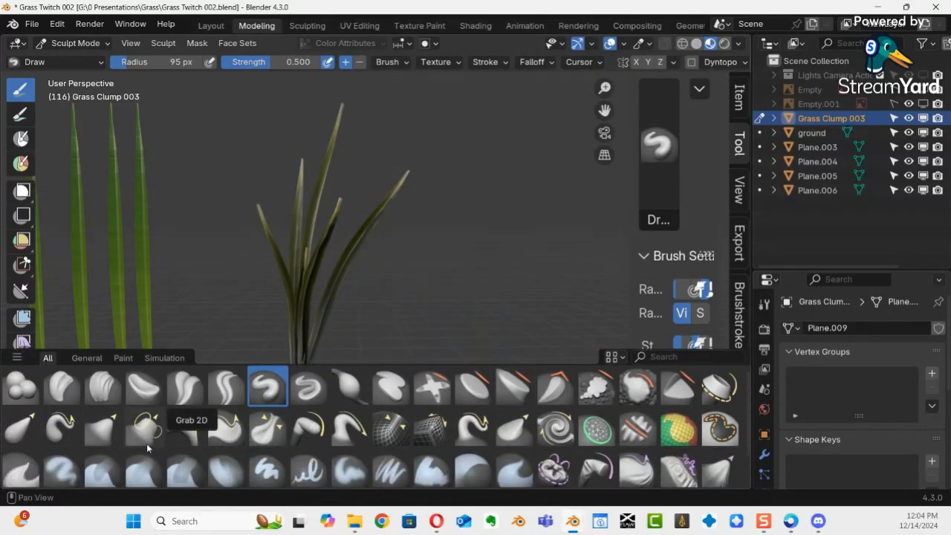
left_click(110, 433)
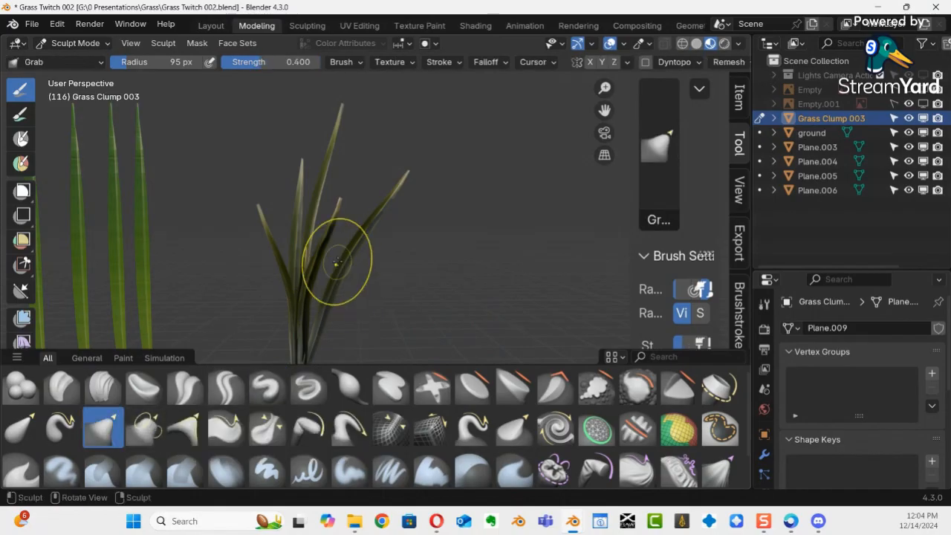
Step: Nudge the long outer blade's tip, set the Grab brush radius to 149 px and bend the tallest blade
mouse_move(404, 169)
left_mouse_down()
mouse_move(421, 177)
mouse_move(409, 179)
left_mouse_up()
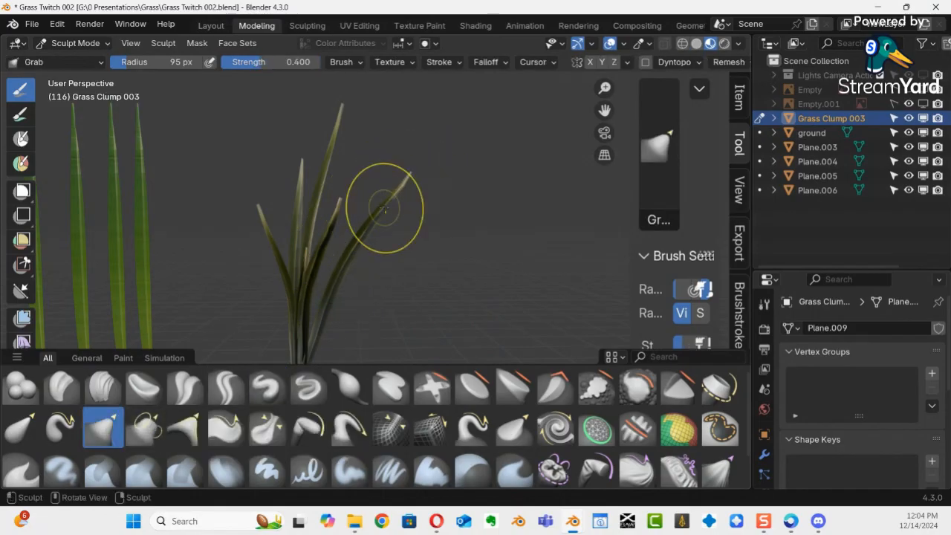
middle_click_drag(363, 220, 502, 247)
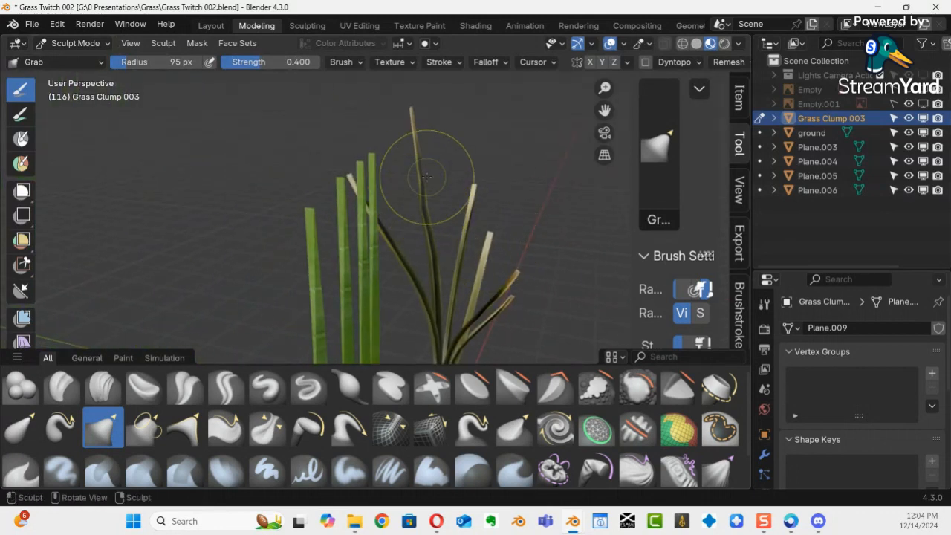
key("f")
left_click(470, 176)
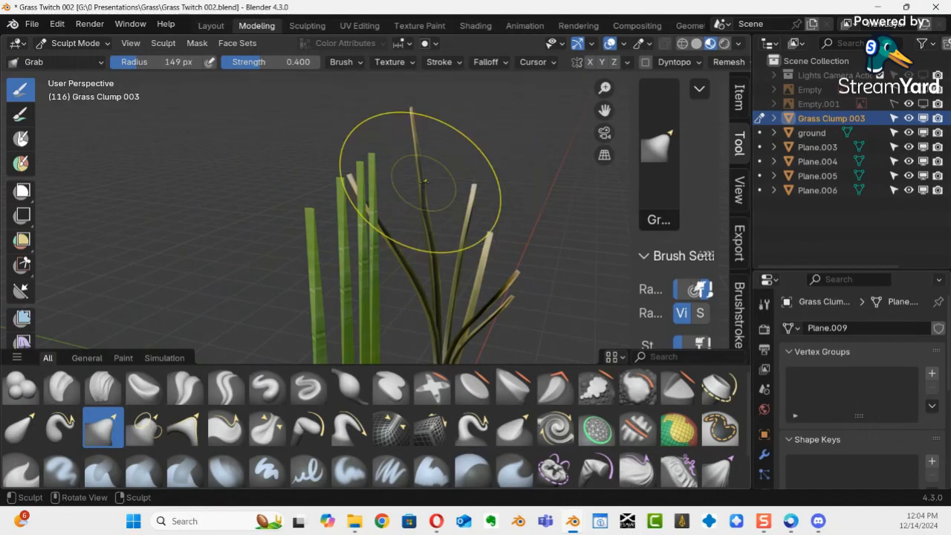
left_click_drag(410, 168, 425, 240)
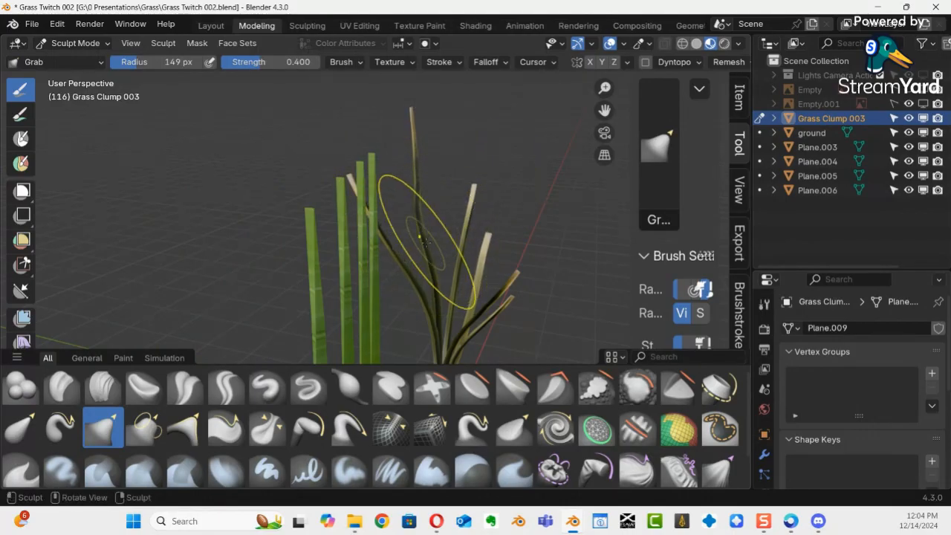
mouse_move(474, 251)
middle_mouse_down()
mouse_move(423, 228)
mouse_move(500, 153)
middle_mouse_up()
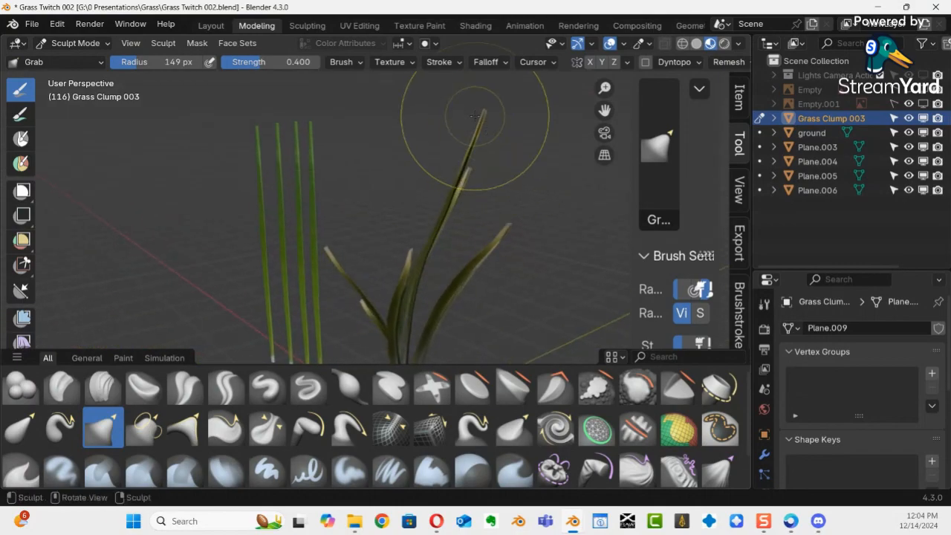
Step: Bend the upper parts of the clump's blades from several sides with the Grab brush
left_click_drag(473, 108, 464, 111)
mouse_move(464, 113)
middle_mouse_down()
mouse_move(397, 186)
mouse_move(377, 164)
middle_mouse_up()
mouse_move(486, 168)
left_mouse_down()
mouse_move(483, 160)
mouse_move(471, 186)
mouse_move(483, 185)
left_mouse_up()
middle_click_drag(506, 176, 481, 139)
left_click_drag(487, 135, 477, 136)
mouse_move(485, 195)
middle_mouse_down()
mouse_move(557, 194)
mouse_move(596, 208)
mouse_move(516, 221)
middle_mouse_up()
left_click_drag(517, 222, 500, 214)
Step: Pull the tip of the lowest leaning blade upward and outward with the Grab brush
mouse_move(374, 231)
middle_mouse_down()
mouse_move(385, 260)
mouse_move(508, 266)
middle_mouse_up()
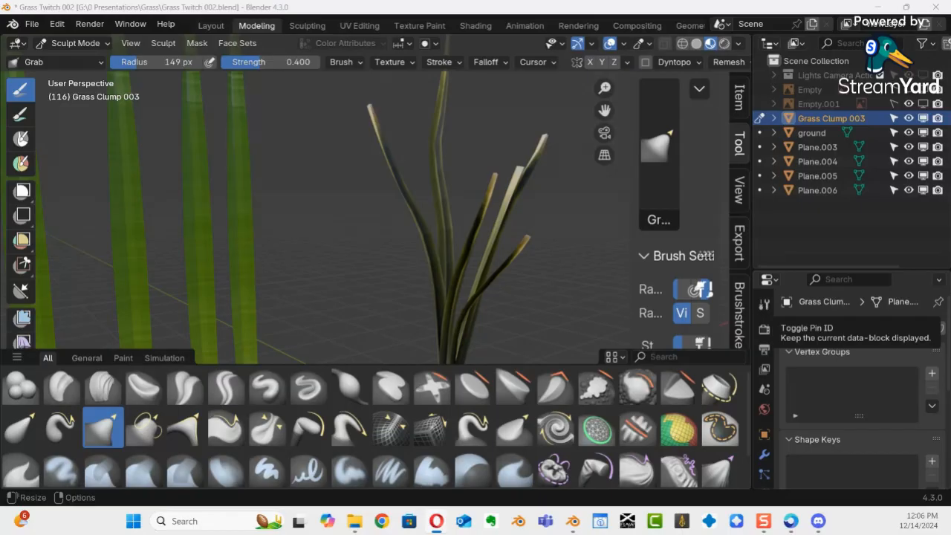
mouse_move(527, 236)
left_mouse_down()
mouse_move(510, 249)
mouse_move(538, 224)
left_mouse_up()
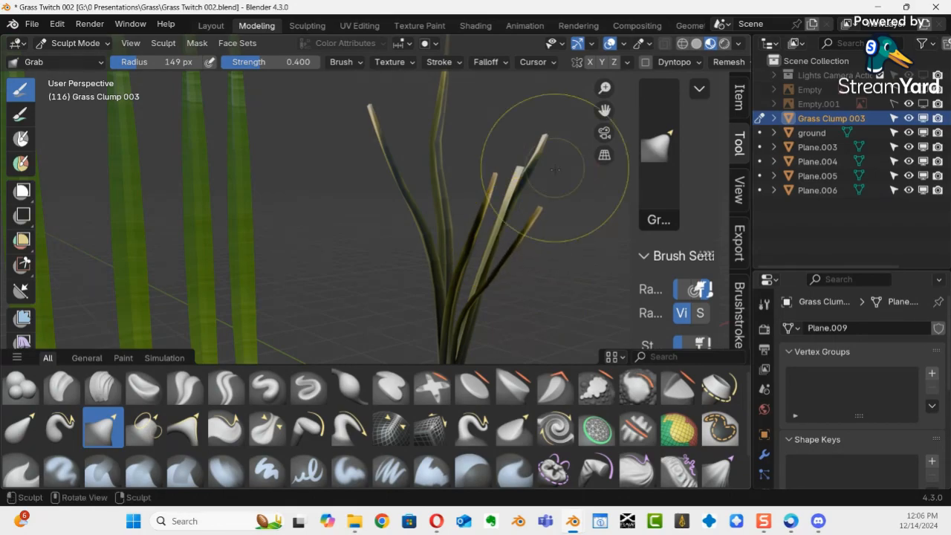
mouse_move(486, 338)
middle_mouse_down()
mouse_move(401, 297)
mouse_move(494, 267)
mouse_move(497, 282)
mouse_move(450, 275)
middle_mouse_up()
scroll(467, 276, "down", 6)
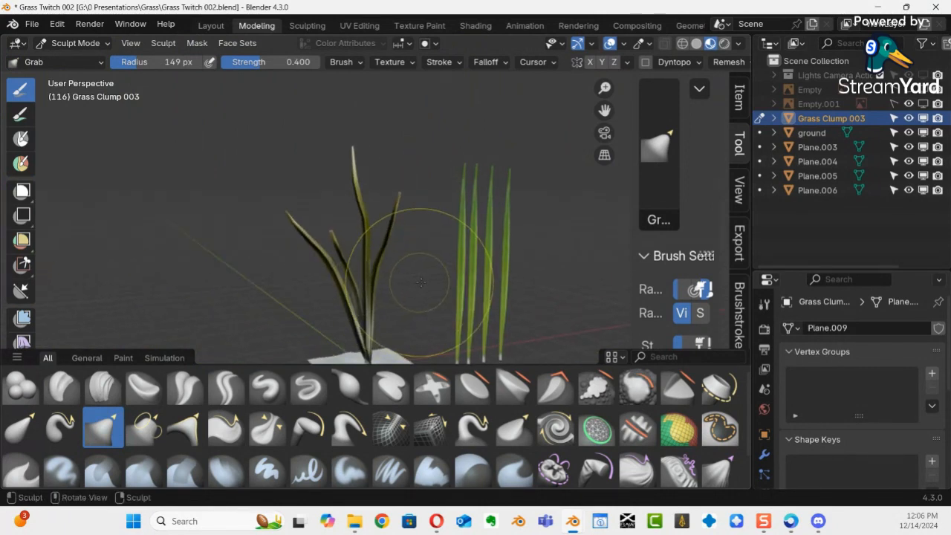
Step: Return to Object Mode and move the single blade Plane.003 about 4.27 m along global X, away from the other blades
key("ctrl+Tab")
left_click(327, 274)
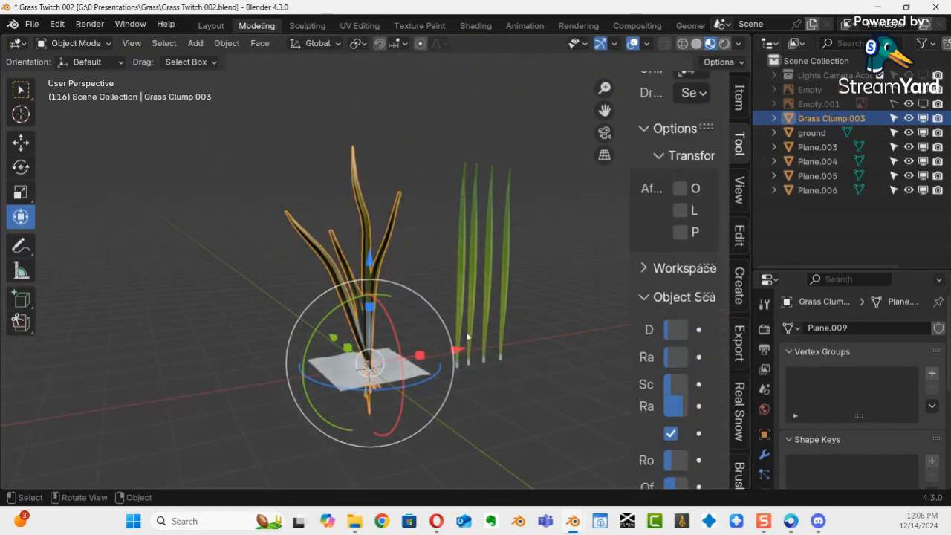
middle_click_drag(488, 329, 312, 312)
left_click(271, 306)
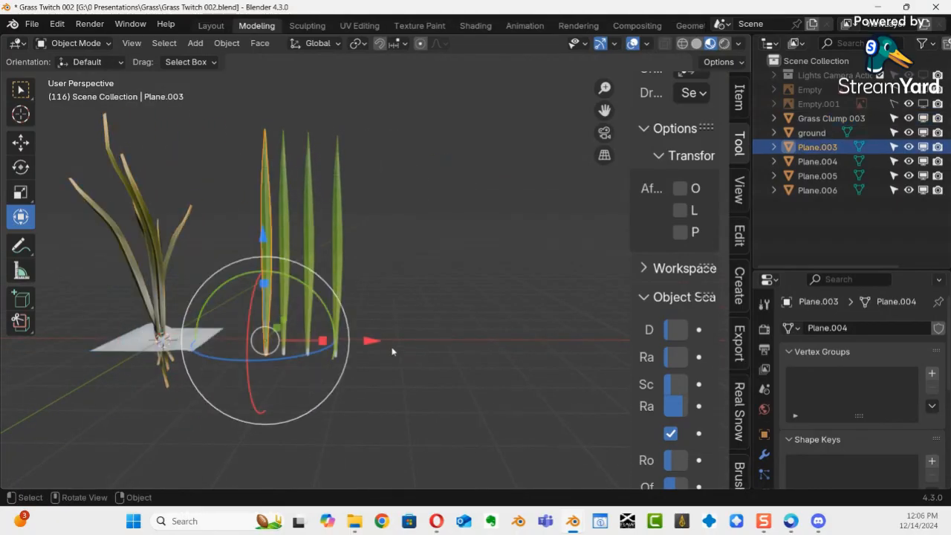
left_click_drag(373, 340, 577, 341)
middle_click_drag(495, 302, 424, 257)
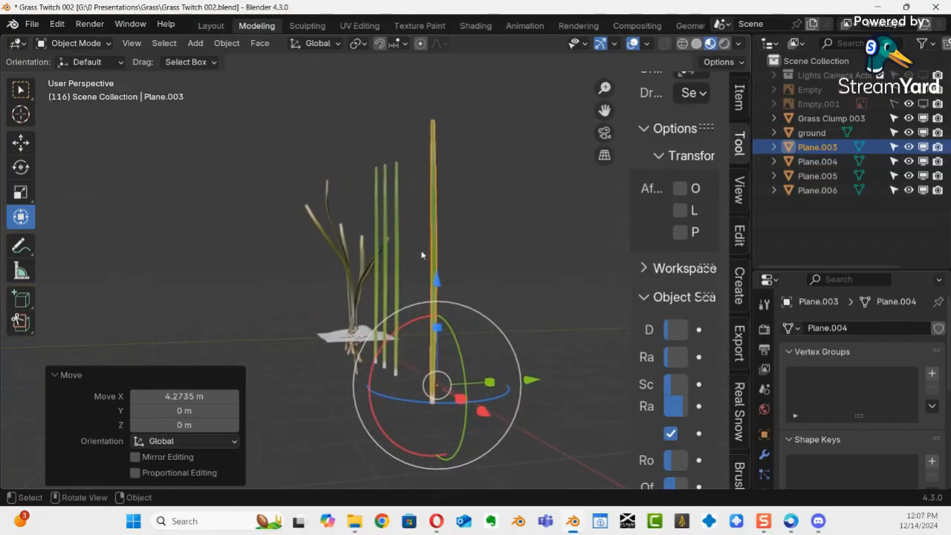
Step: Put Plane.003 in Sculpt Mode and bend the blade's middle outward with the Elastic Grab brush
key("ctrl+Tab")
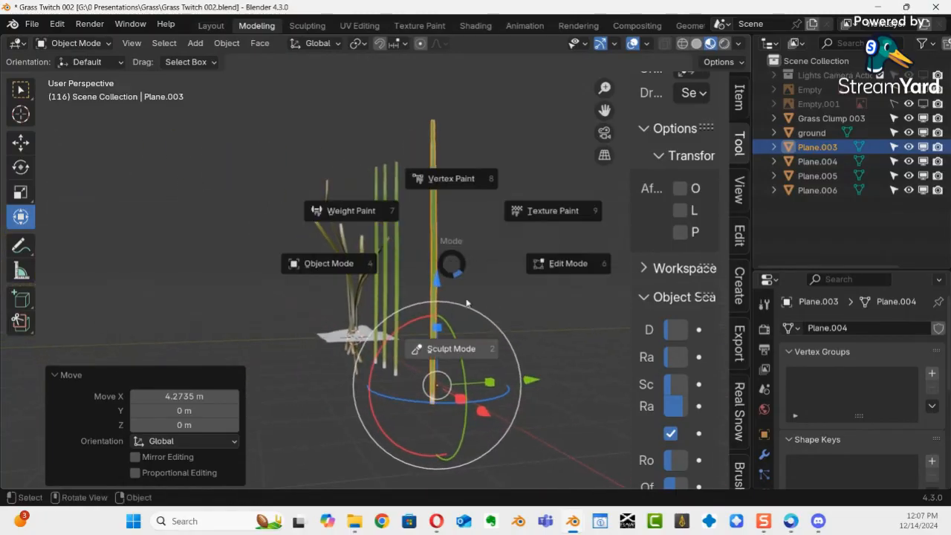
left_click(446, 348)
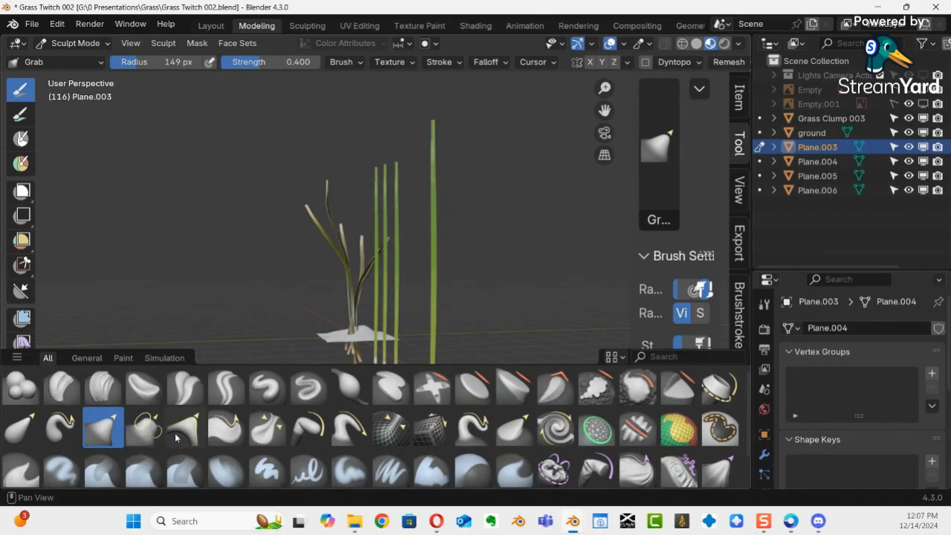
left_click(22, 437)
left_click_drag(437, 254, 452, 250)
mouse_move(532, 253)
left_mouse_down()
mouse_move(502, 233)
mouse_move(463, 288)
mouse_move(474, 299)
left_mouse_up()
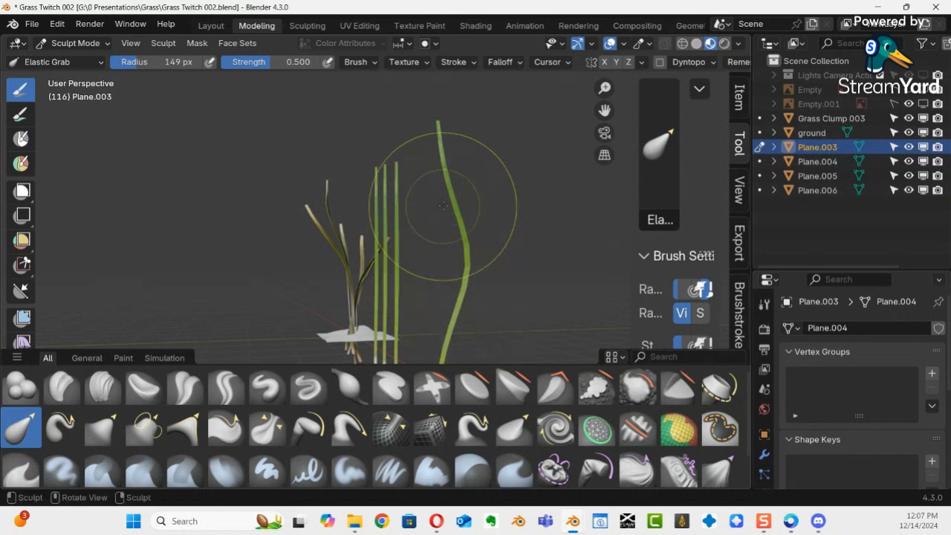
Step: Curve the upper part and tip of Plane.003 into an S shape with the Elastic Grab brush
left_click_drag(458, 174, 455, 172)
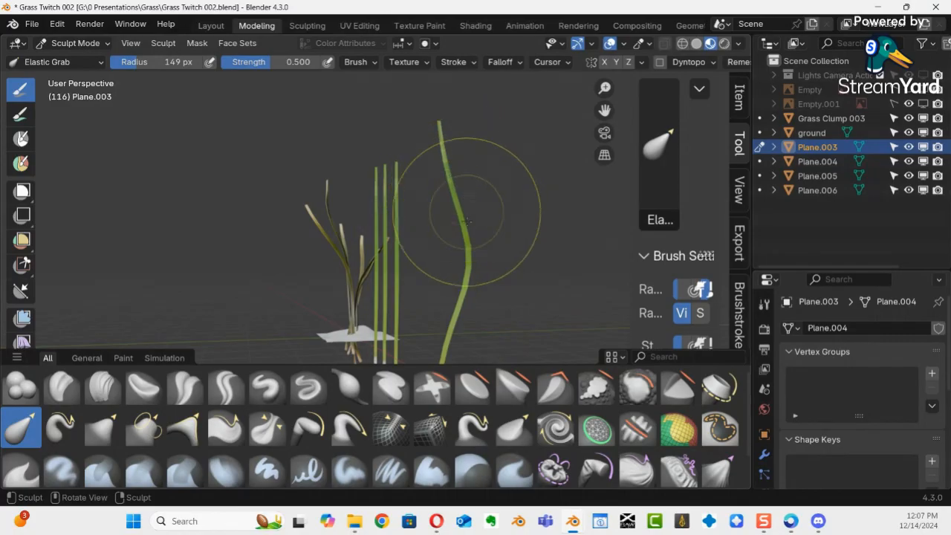
middle_click_drag(472, 346, 540, 272)
left_click_drag(454, 163, 429, 180)
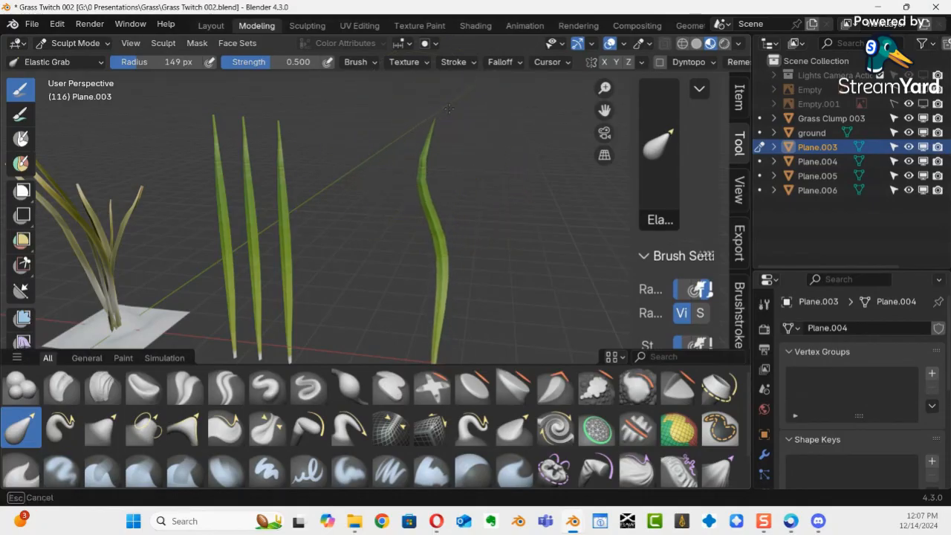
middle_click_drag(511, 339, 415, 249)
Step: Return to Object Mode and move the straight blade Plane.006 along global X to beside the bent blade
key("ctrl+Tab")
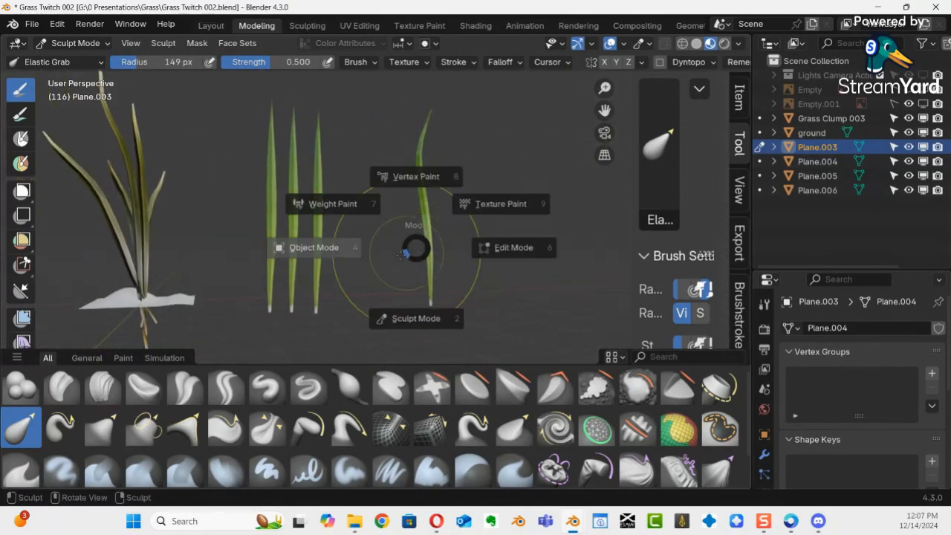
left_click(293, 247)
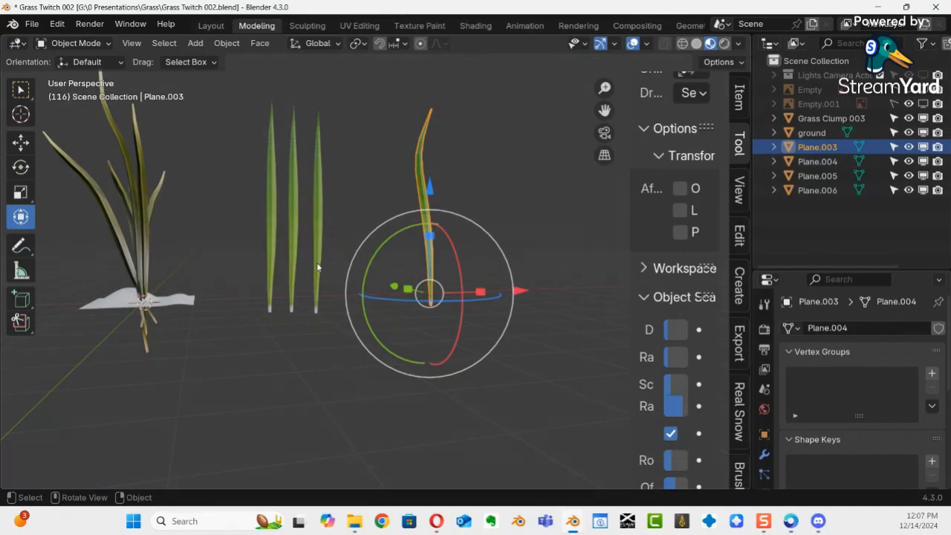
left_click(317, 267)
middle_click_drag(457, 387, 483, 199)
key("g")
key("x")
left_click(520, 272)
Step: Put Plane.006 in Sculpt Mode
mouse_move(483, 199)
middle_mouse_down("shift")
mouse_move(384, 352)
mouse_move(381, 338)
mouse_move(397, 329)
middle_mouse_up("shift")
key("ctrl+Tab")
left_click(415, 410)
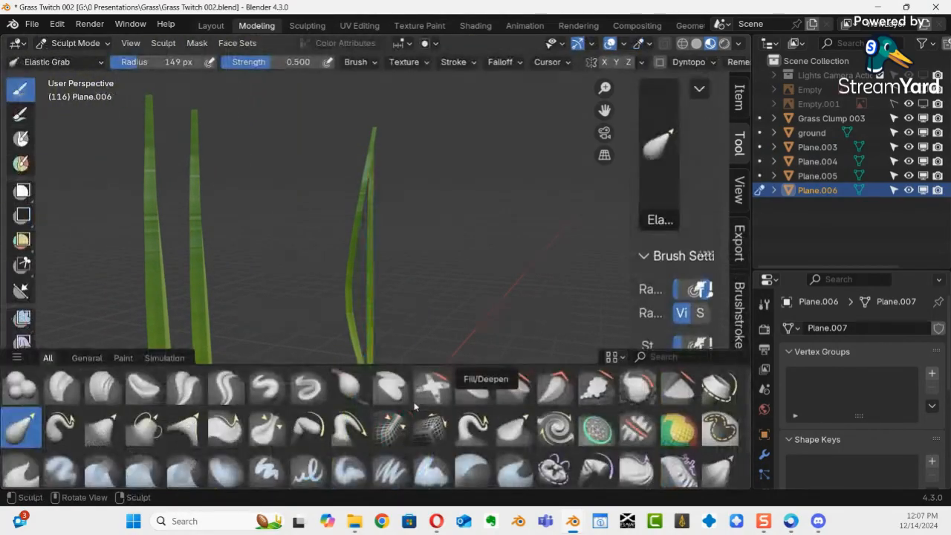
Step: Bend Plane.006 with the Elastic Grab brush, bowing its middle away from the neighbouring blade and curving its upper part
mouse_move(435, 287)
middle_mouse_down()
mouse_move(454, 303)
mouse_move(523, 213)
mouse_move(458, 259)
mouse_move(430, 252)
middle_mouse_up()
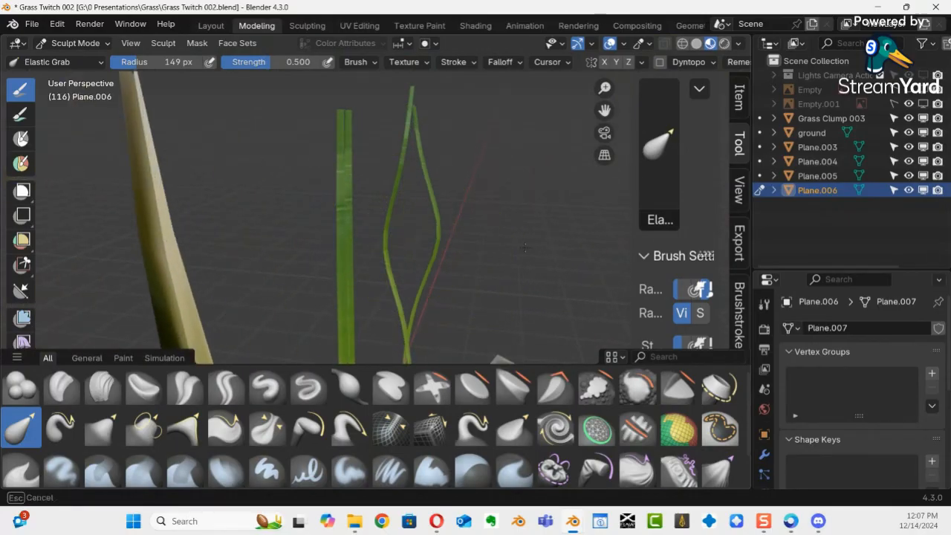
middle_click_drag(540, 256, 453, 203)
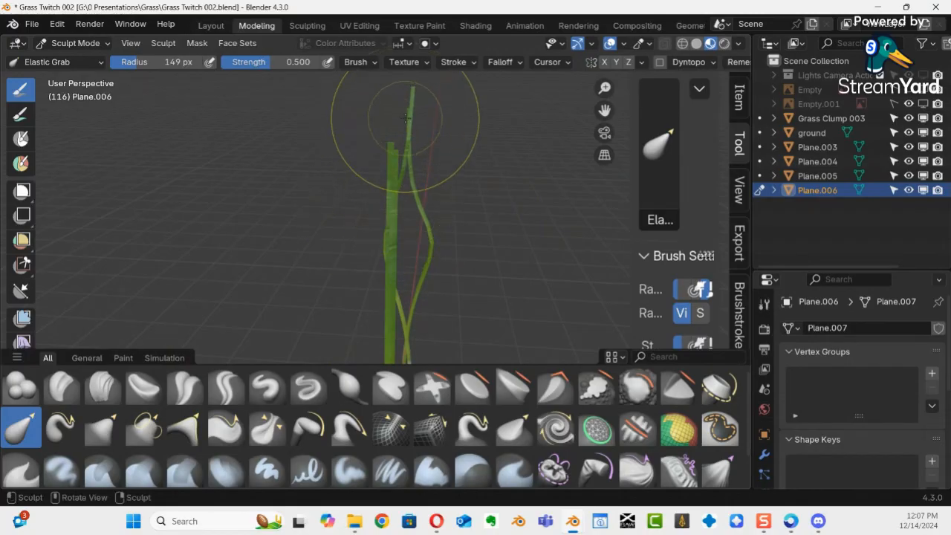
middle_click_drag(399, 117, 350, 119)
mouse_move(455, 190)
middle_mouse_down()
mouse_move(180, 168)
mouse_move(380, 216)
mouse_move(350, 200)
mouse_move(371, 199)
middle_mouse_up()
mouse_move(409, 268)
middle_mouse_down()
mouse_move(438, 260)
mouse_move(446, 242)
middle_mouse_up()
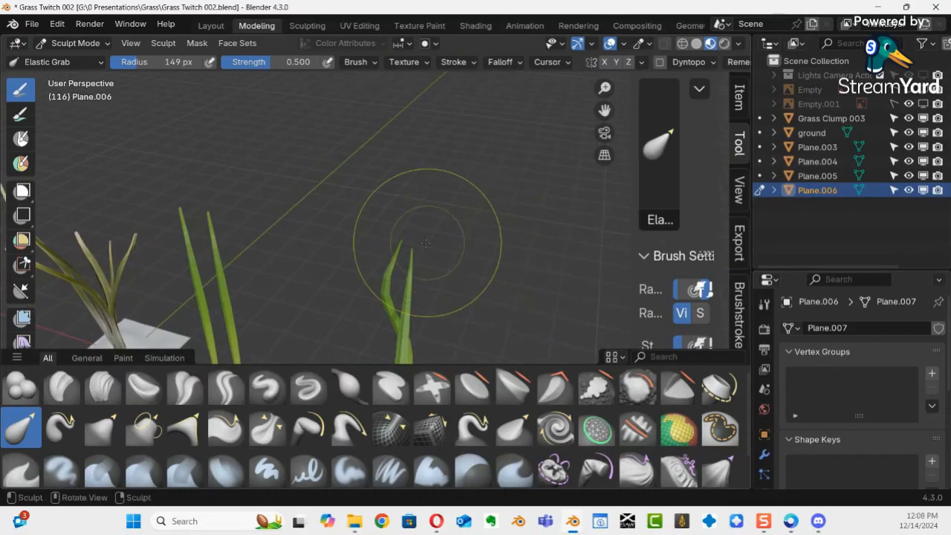
mouse_move(375, 80)
middle_mouse_down()
mouse_move(416, 112)
mouse_move(393, 164)
mouse_move(399, 221)
mouse_move(346, 186)
mouse_move(355, 220)
mouse_move(455, 214)
middle_mouse_up()
middle_click_drag(338, 257, 468, 215, "shift")
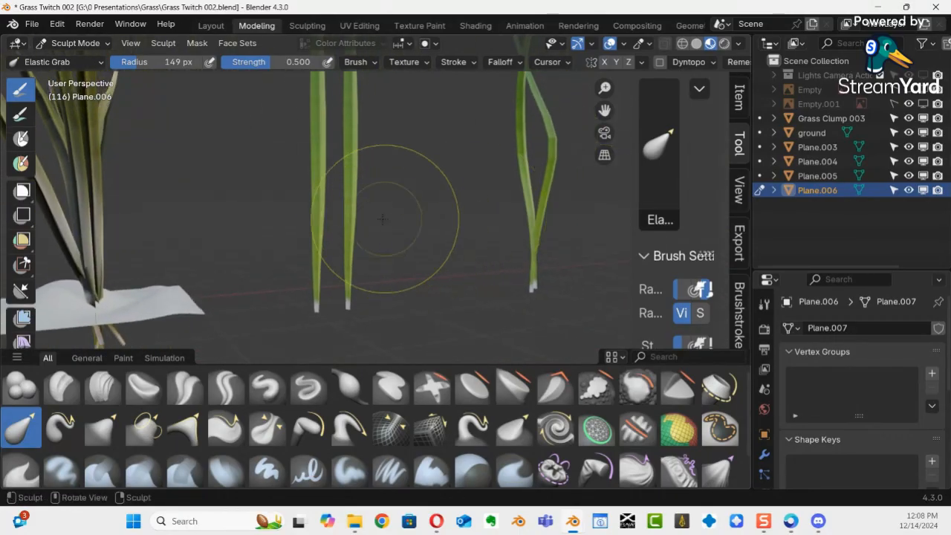
Step: Return to Object Mode and move the straight blade Plane.005 along global X to beside the two bent blades
key("ctrl+Tab")
left_click(248, 266)
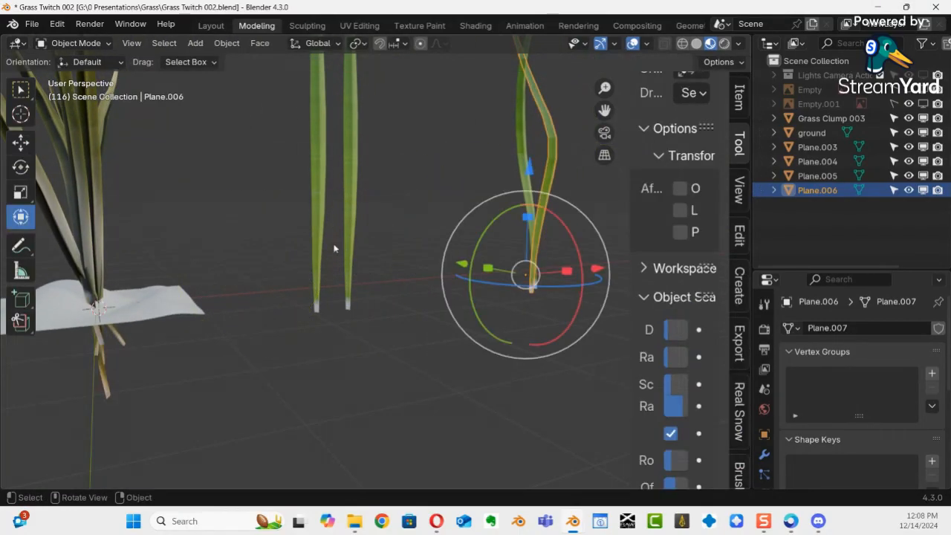
left_click(354, 241)
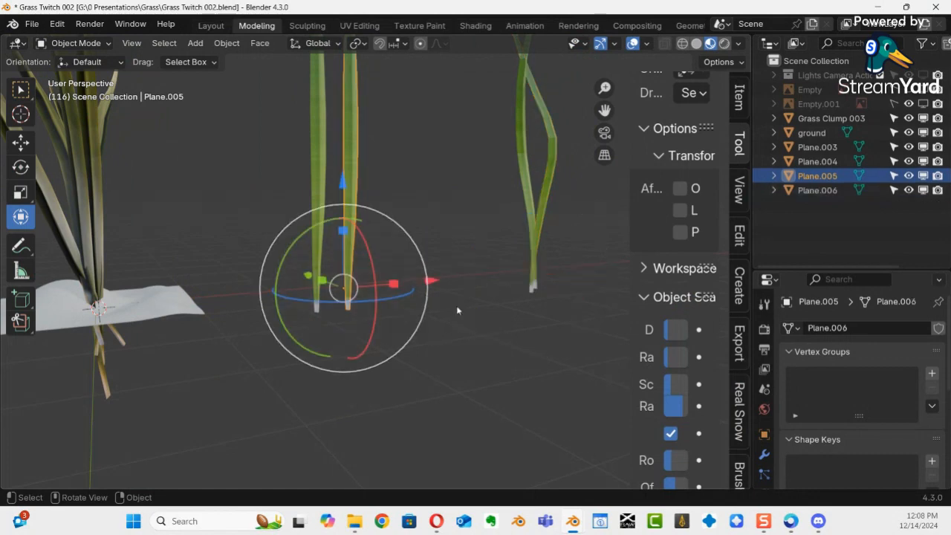
left_click_drag(431, 281, 614, 260)
Step: Put Plane.005 in Sculpt Mode and curve its middle and upper part outward from the other blades with the Elastic Grab brush
mouse_move(501, 279)
middle_mouse_down()
mouse_move(390, 256)
mouse_move(375, 344)
mouse_move(349, 282)
mouse_move(417, 295)
mouse_move(475, 284)
mouse_move(414, 261)
mouse_move(441, 268)
mouse_move(432, 261)
mouse_move(446, 250)
mouse_move(348, 256)
mouse_move(472, 297)
middle_mouse_up()
key("ctrl+Tab")
left_click(443, 335)
left_click_drag(371, 244, 509, 257)
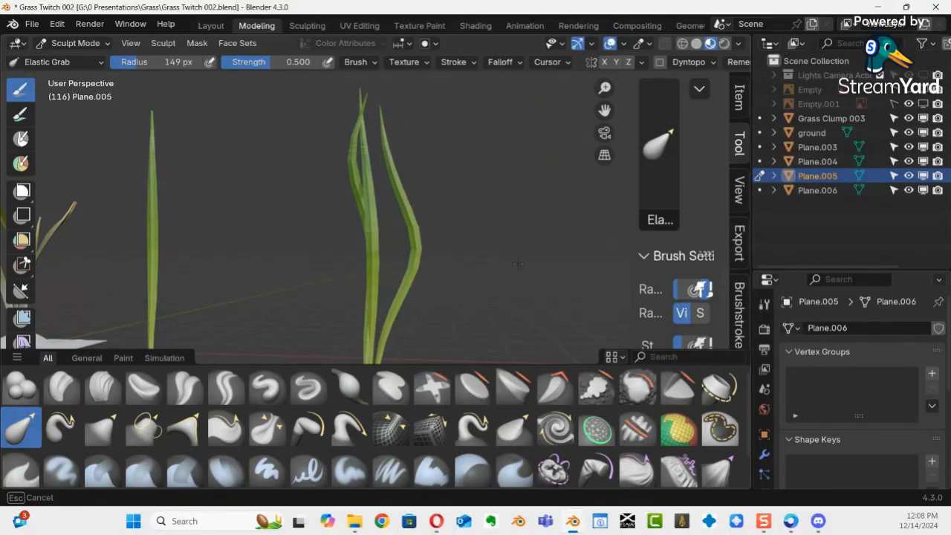
left_click_drag(466, 234, 309, 168, "alt")
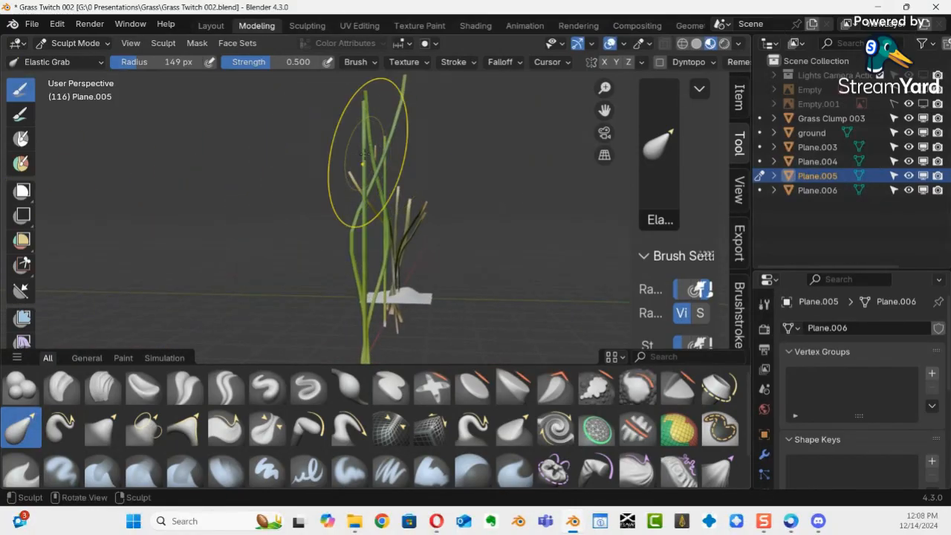
mouse_move(358, 198)
left_mouse_down()
mouse_move(251, 217)
mouse_move(338, 137)
left_mouse_up()
left_click_drag(278, 133, 274, 136)
mouse_move(332, 135)
middle_mouse_down("shift")
mouse_move(371, 157)
mouse_move(404, 195)
middle_mouse_up("shift")
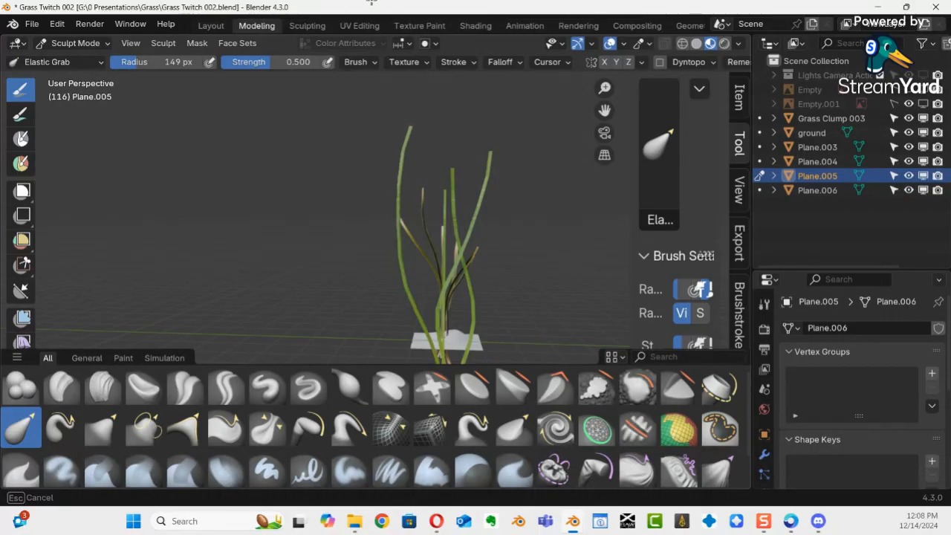
scroll(564, 245, "down", 3)
mouse_move(565, 245)
middle_mouse_down()
mouse_move(553, 292)
mouse_move(429, 272)
mouse_move(410, 319)
middle_mouse_up()
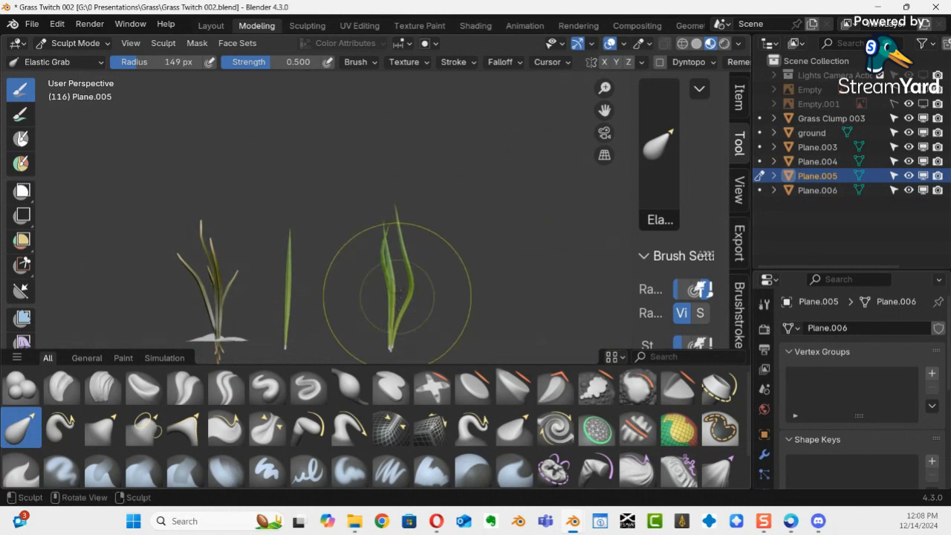
left_click_drag(411, 277, 412, 257)
middle_click_drag(401, 277, 345, 185)
Step: Return to Object Mode and move the last straight blade, Plane.004, about 3.92 m along global X into the group of bent blades
key("ctrl+Tab")
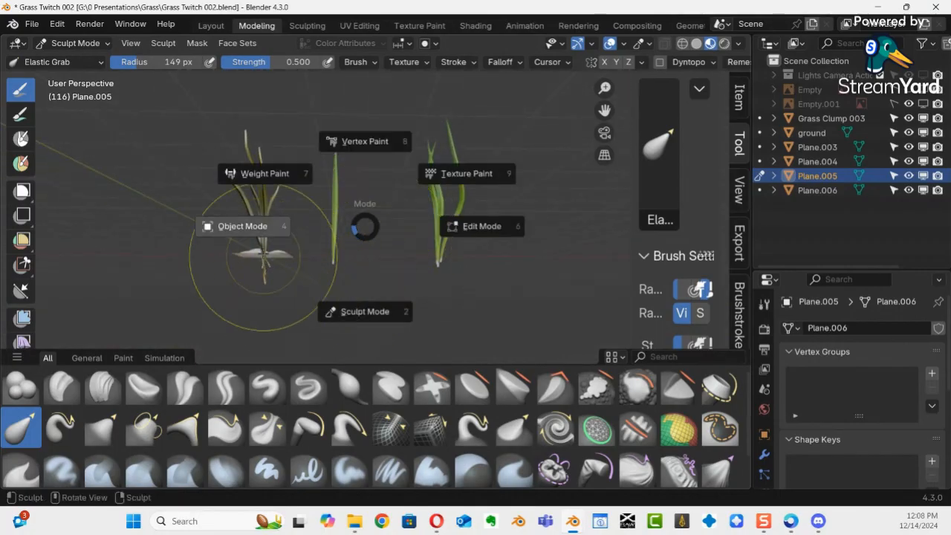
left_click(252, 232)
left_click(335, 244)
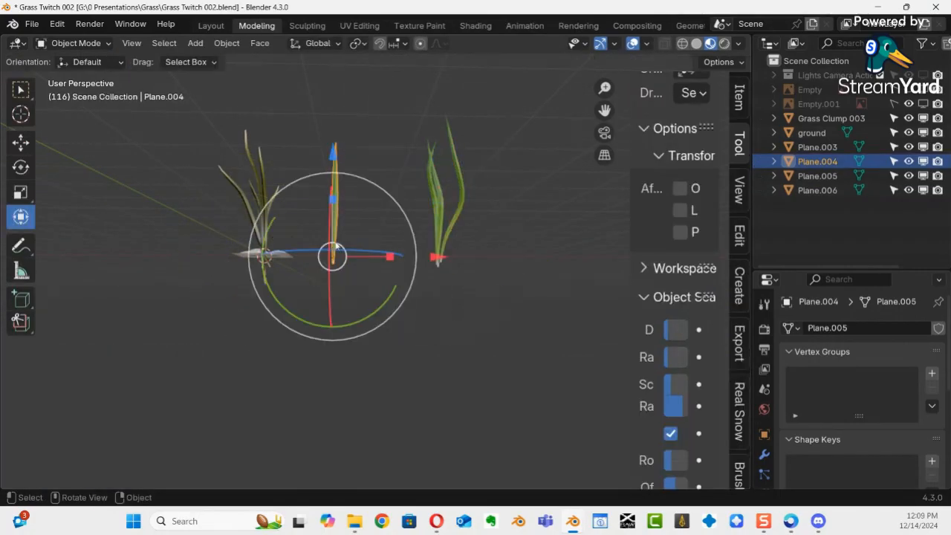
left_click_drag(438, 259, 547, 252)
Step: Put Plane.004 in Sculpt Mode and bend it into a wavy blade leaning away from the others with the Elastic Grab brush
mouse_move(449, 237)
middle_mouse_down()
mouse_move(448, 247)
mouse_move(455, 240)
middle_mouse_up()
key("ctrl+Tab")
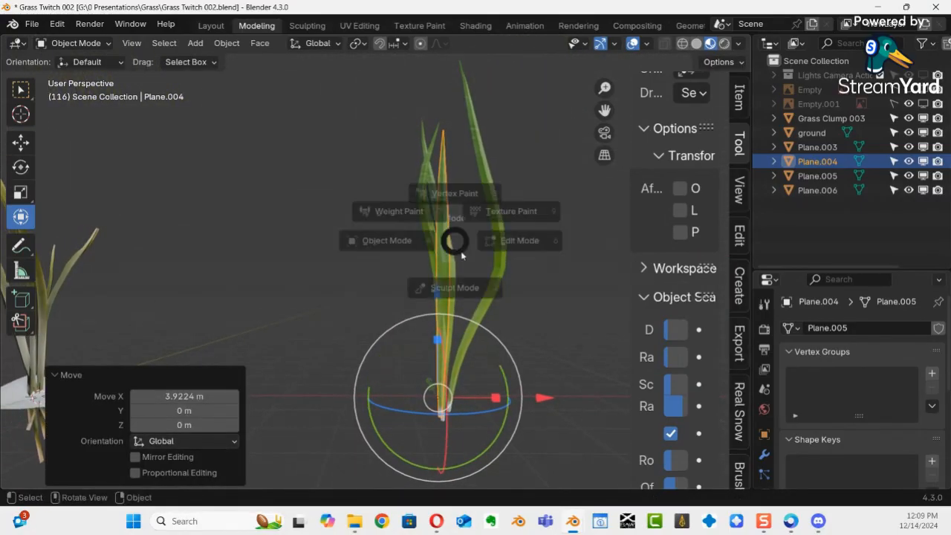
left_click(467, 330)
mouse_move(448, 265)
left_mouse_down()
mouse_move(270, 289)
mouse_move(381, 166)
mouse_move(424, 170)
mouse_move(405, 229)
mouse_move(416, 216)
left_mouse_up()
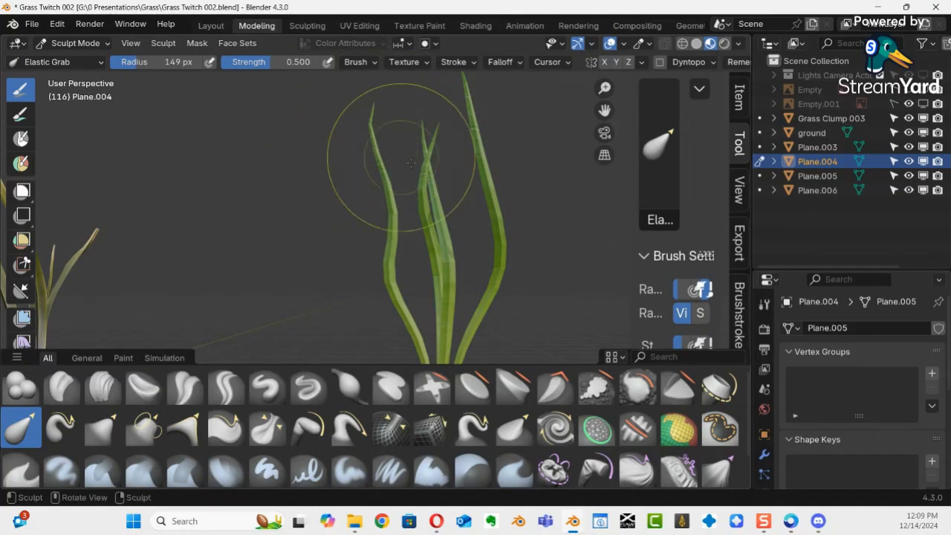
middle_click_drag(521, 248, 208, 256, "ctrl")
scroll(410, 199, "up", 4)
mouse_move(409, 200)
middle_mouse_down()
mouse_move(228, 248)
mouse_move(249, 248)
middle_mouse_up()
middle_click_drag(372, 250, 351, 248)
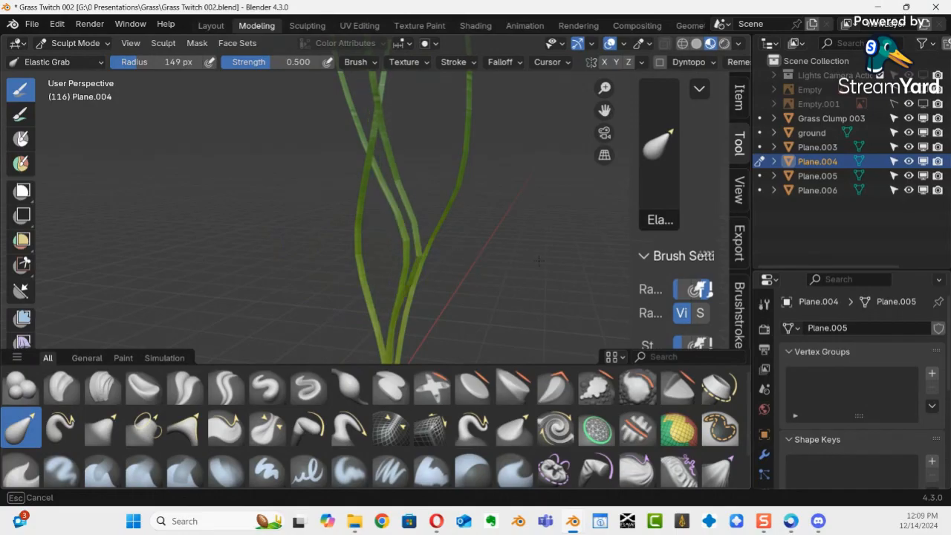
mouse_move(483, 251)
middle_mouse_down()
mouse_move(422, 297)
mouse_move(418, 230)
mouse_move(350, 258)
mouse_move(353, 269)
middle_mouse_up()
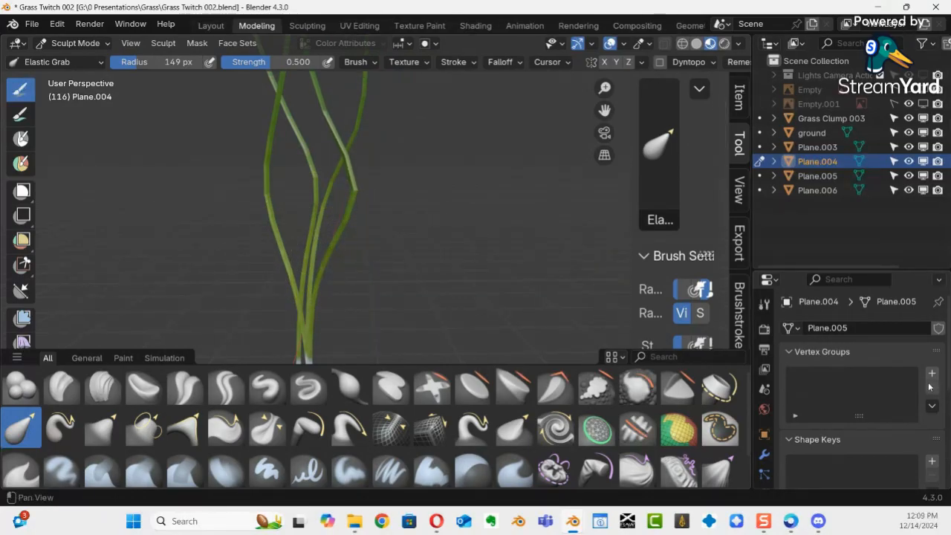
middle_click_drag(353, 290, 333, 195)
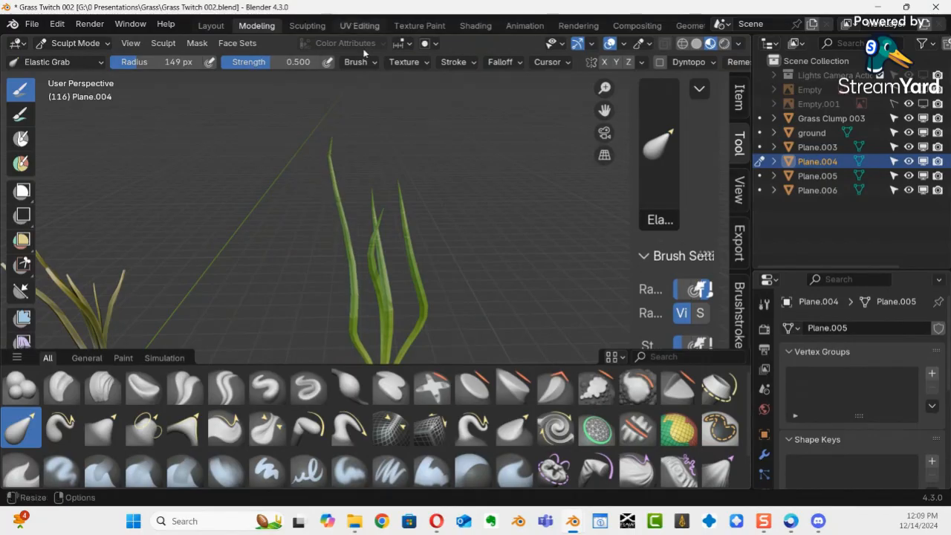
Step: Return to Object Mode, join the four bent blades Plane.003 to Plane.006 into one object, and clear the selection
scroll(457, 262, "down", 3)
middle_click_drag(457, 262, 416, 260)
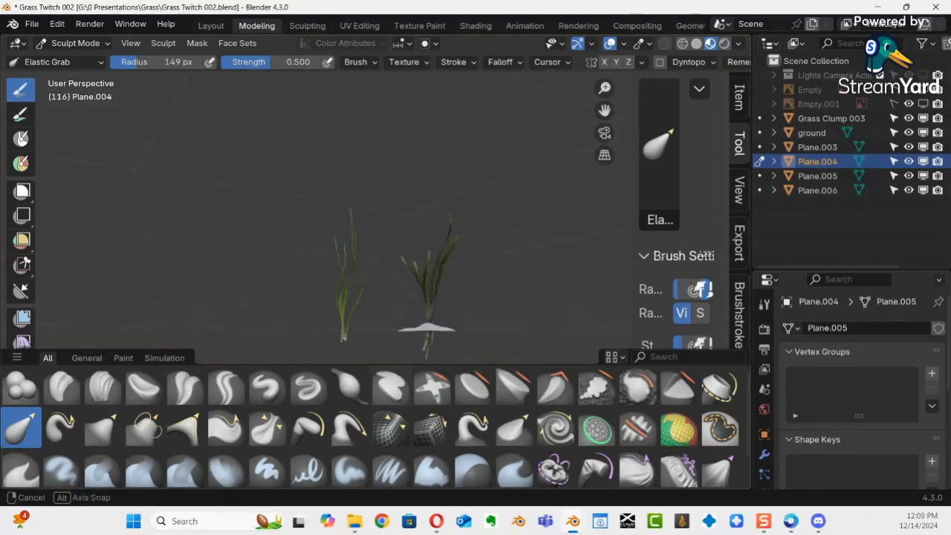
middle_click_drag(462, 311, 584, 324)
middle_click_drag(503, 321, 410, 252)
middle_click_drag(357, 283, 429, 200)
scroll(371, 267, "up", 3)
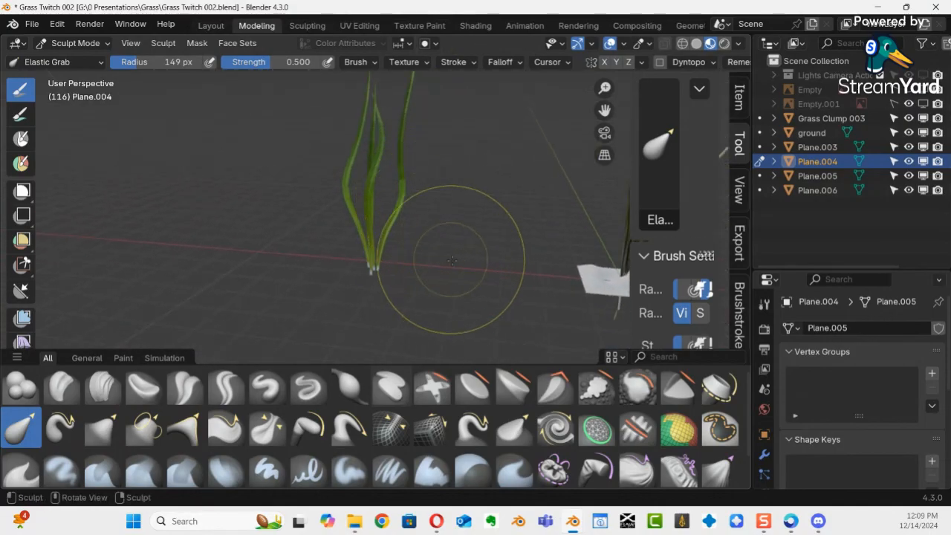
key("ctrl+Tab")
left_click(299, 258)
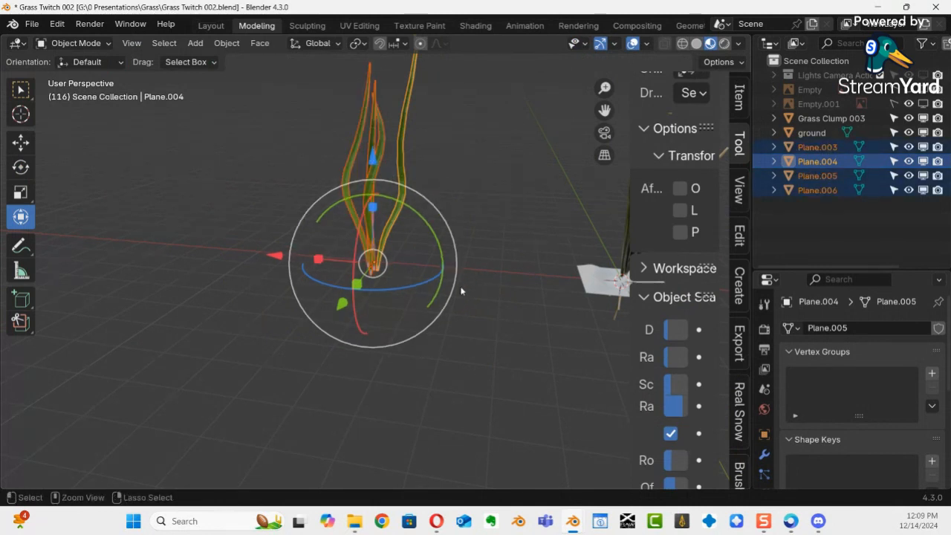
key("ctrl+j")
key("alt+a")
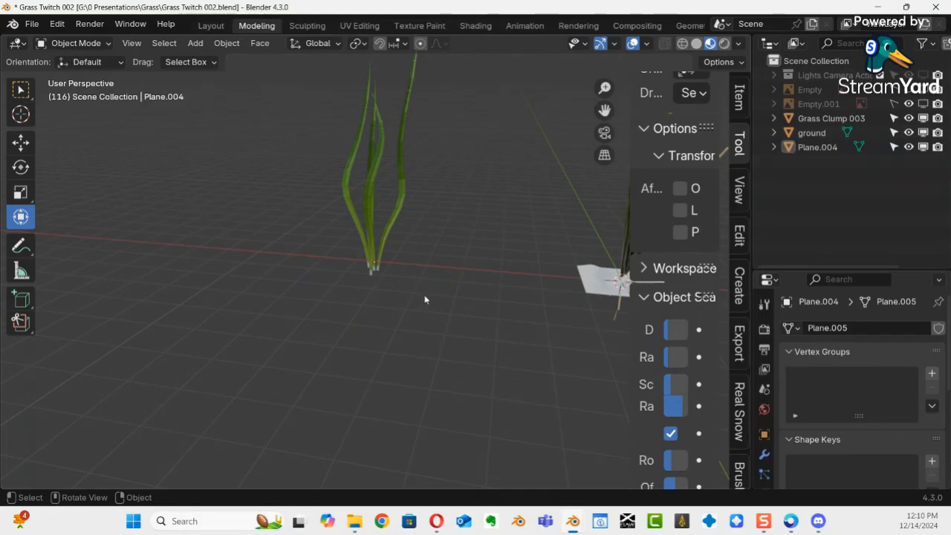
Step: Duplicate the joined four-blade clump and slide the copy about -0.98 m along global X so it overlaps the original
left_click(391, 278)
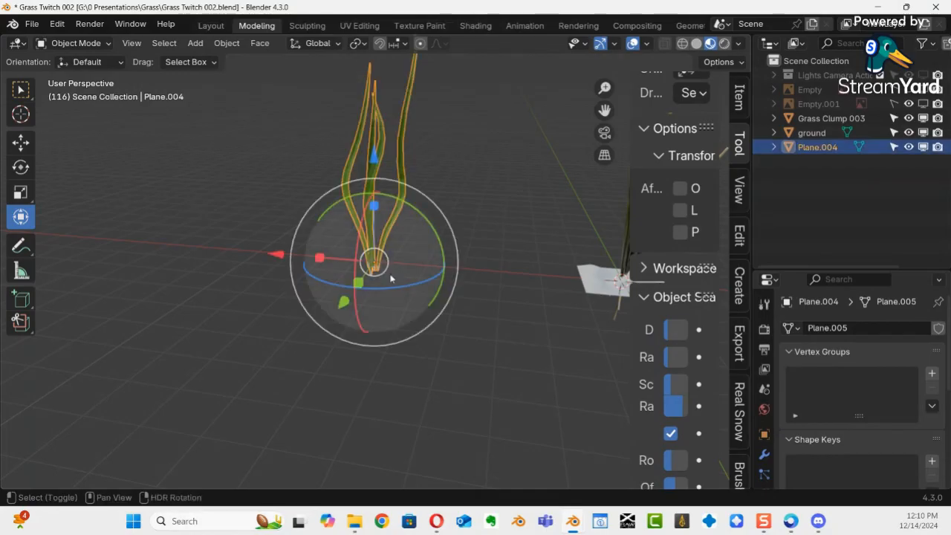
key("shift+d")
left_click(356, 268)
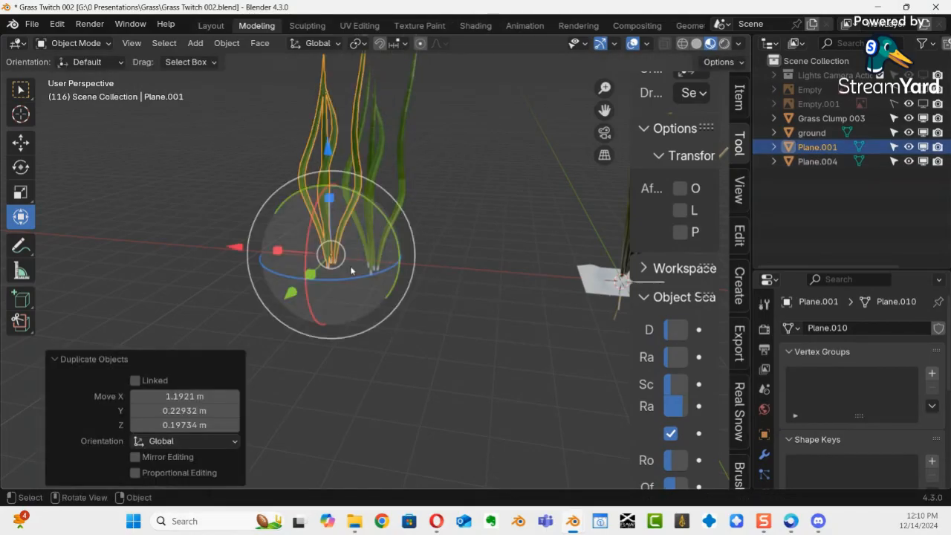
middle_click_drag(397, 324, 513, 280)
left_click_drag(566, 283, 535, 299)
middle_click_drag(535, 300, 461, 303)
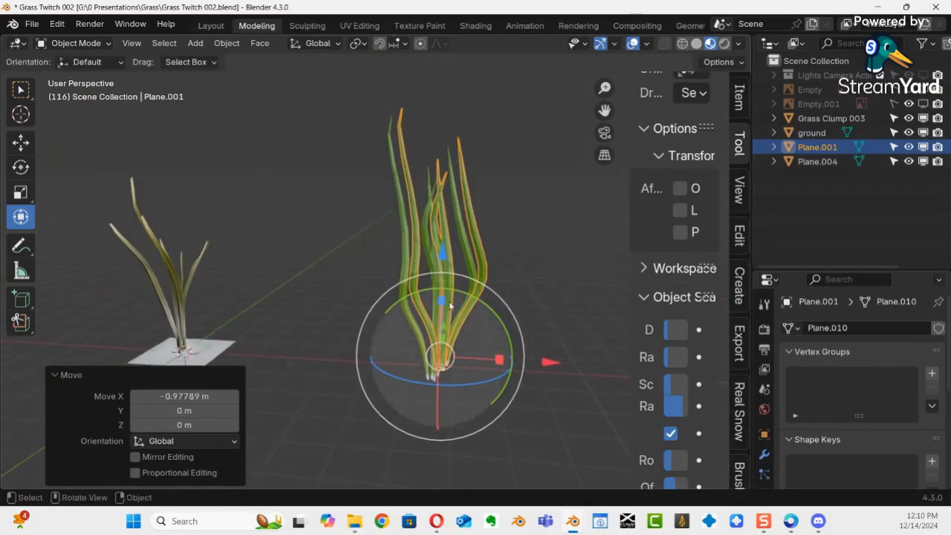
Step: Scale the duplicated clump Plane.001 to 1.346 along Z and tilt it outward with a trackball rotation of 22.9° and 55.6°
key("s")
key("z")
left_click(475, 312)
middle_click_drag(476, 312, 534, 314)
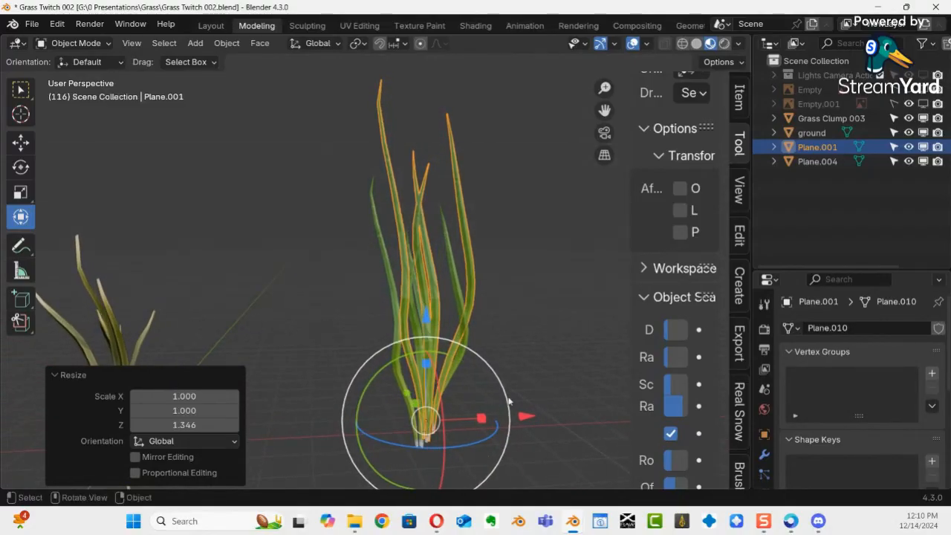
left_click_drag(466, 368, 491, 409)
middle_click_drag(492, 409, 528, 349)
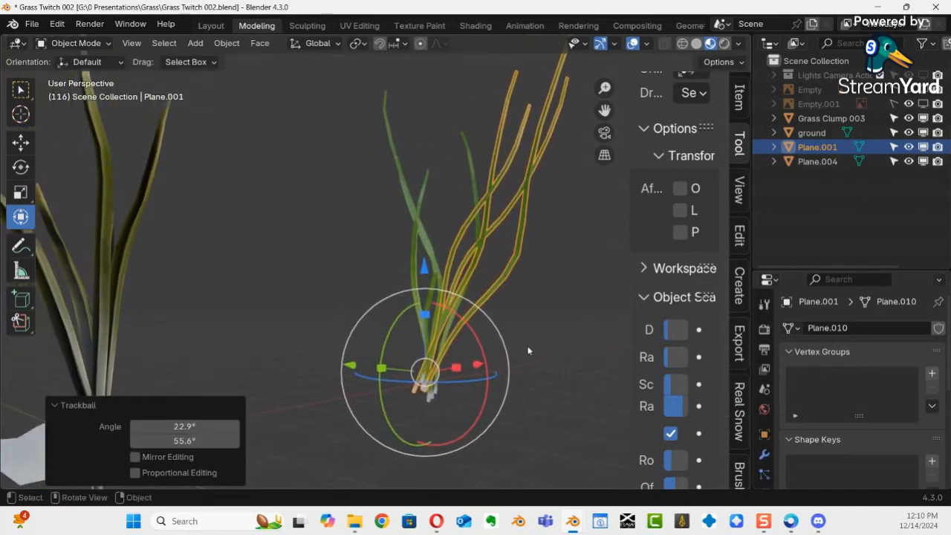
Step: Duplicate the tilted clump in place and rotate the copy -40.2° in the view so it leans the opposite way
key("shift+d")
left_click(524, 359)
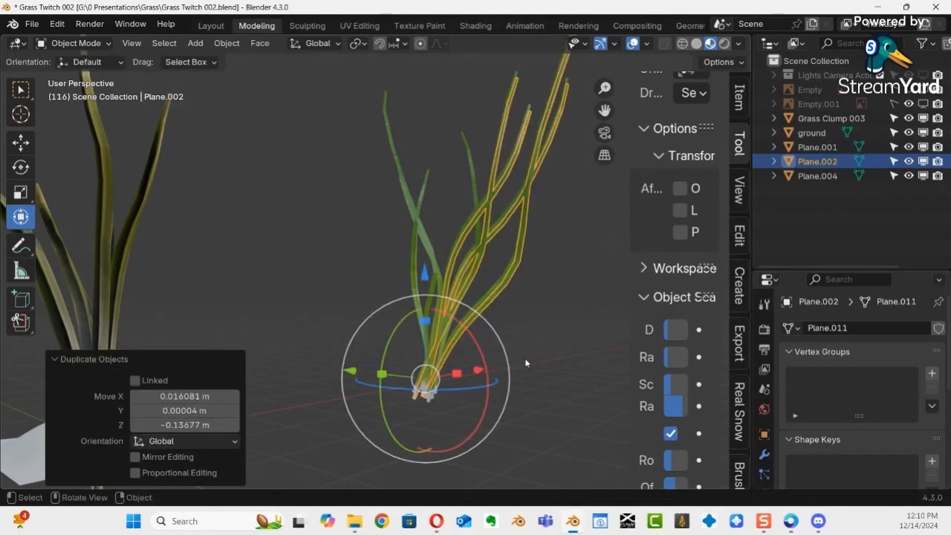
key("r")
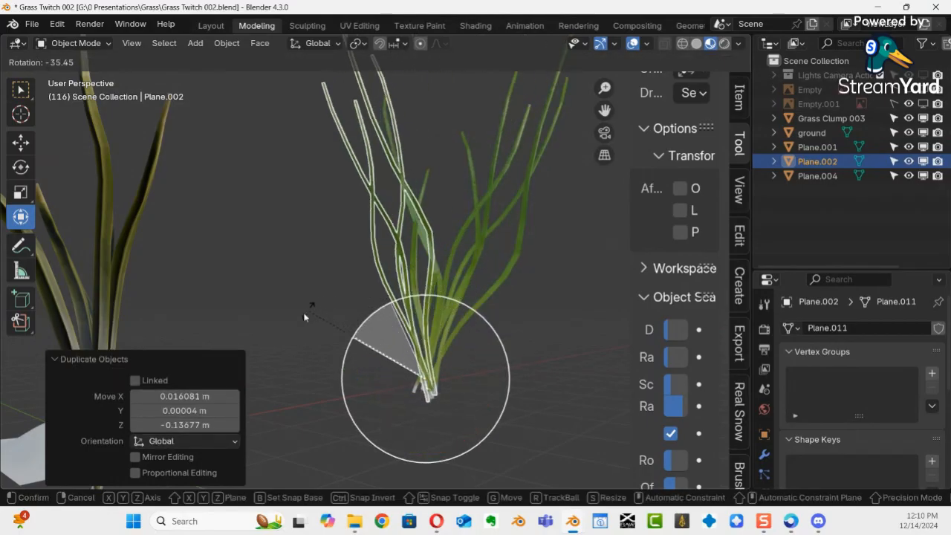
left_click(299, 318)
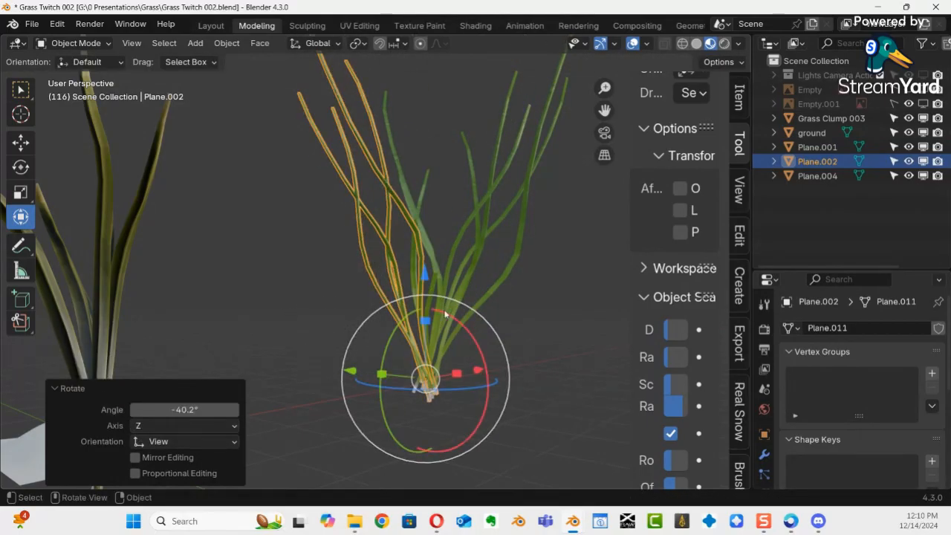
Step: Scale the second duplicate, Plane.002, to 0.737 along Z to shorten its blades
key("s")
key("z")
left_click(445, 354)
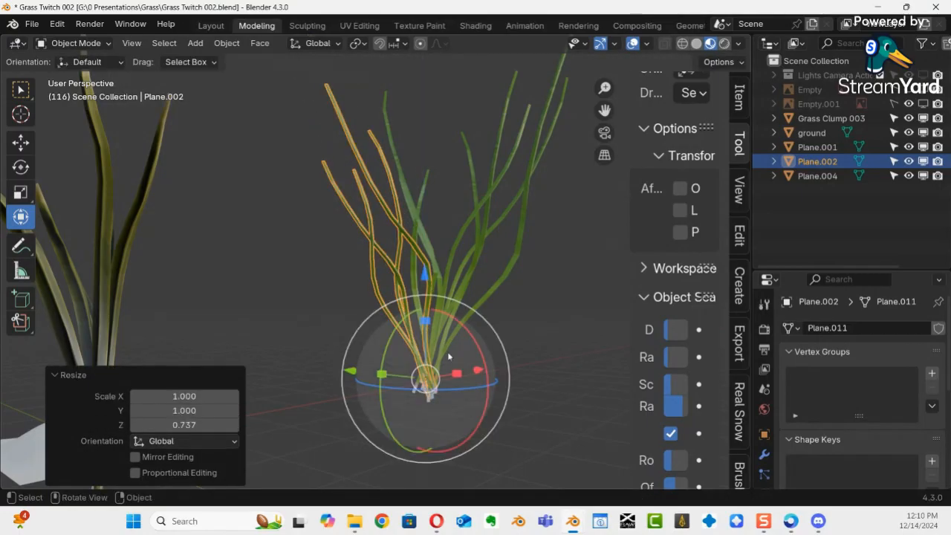
middle_click_drag(517, 390, 381, 332)
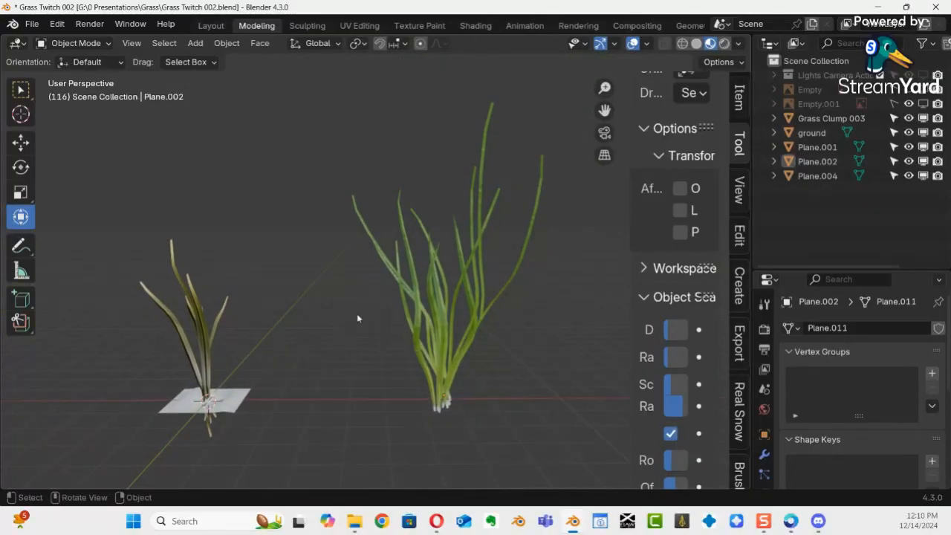
Step: Select the three overlapping clumps Plane.001, Plane.002 and Plane.004 and join them into a single object
left_click_drag(407, 315, 582, 484)
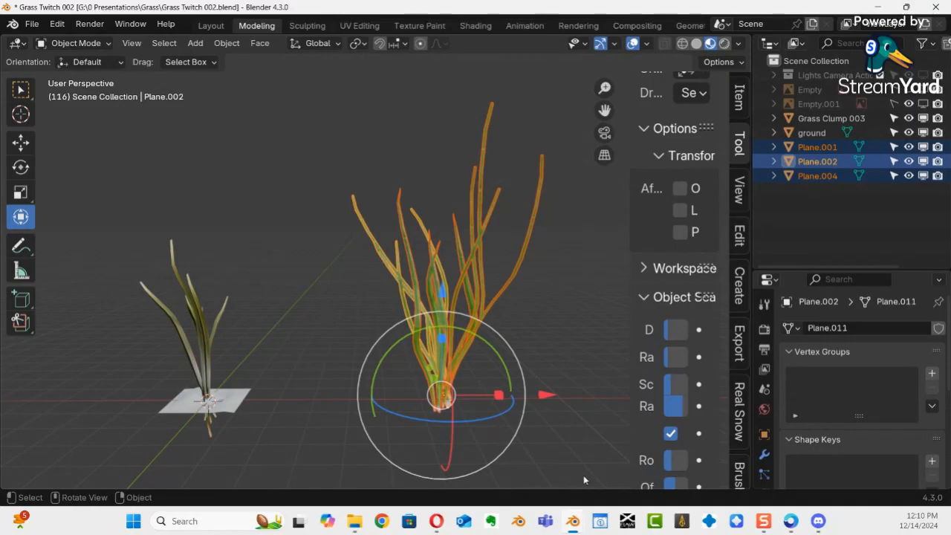
left_click(518, 521)
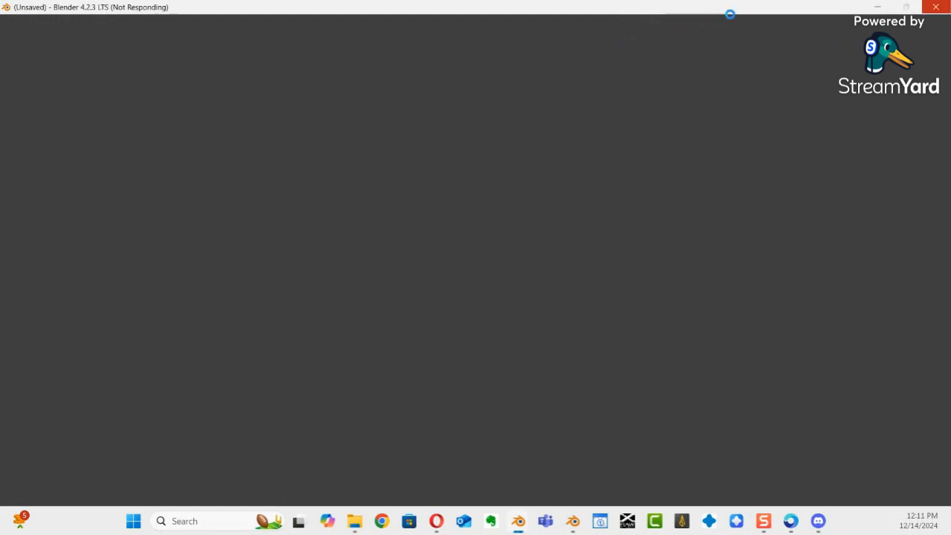
left_click(876, 8)
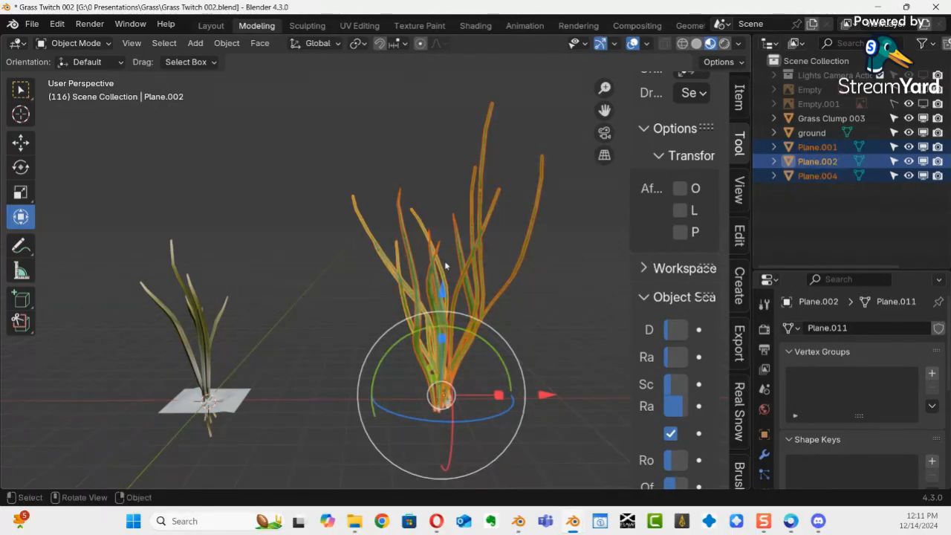
key("ctrl+j")
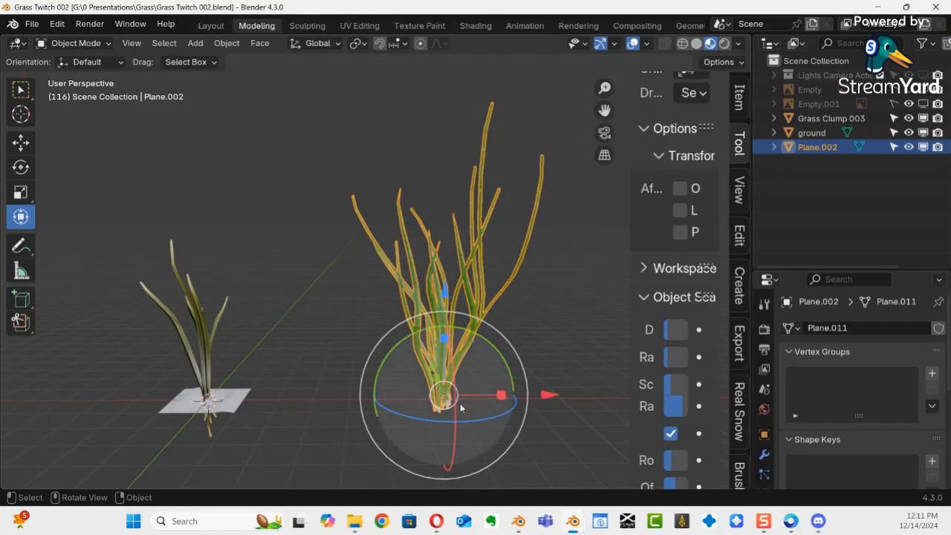
Step: Duplicate Grass Clump 003 and place the copy -5.5561 m along X and 0.99355 m along Y from the original
middle_click_drag(384, 425, 366, 356)
left_click(338, 338)
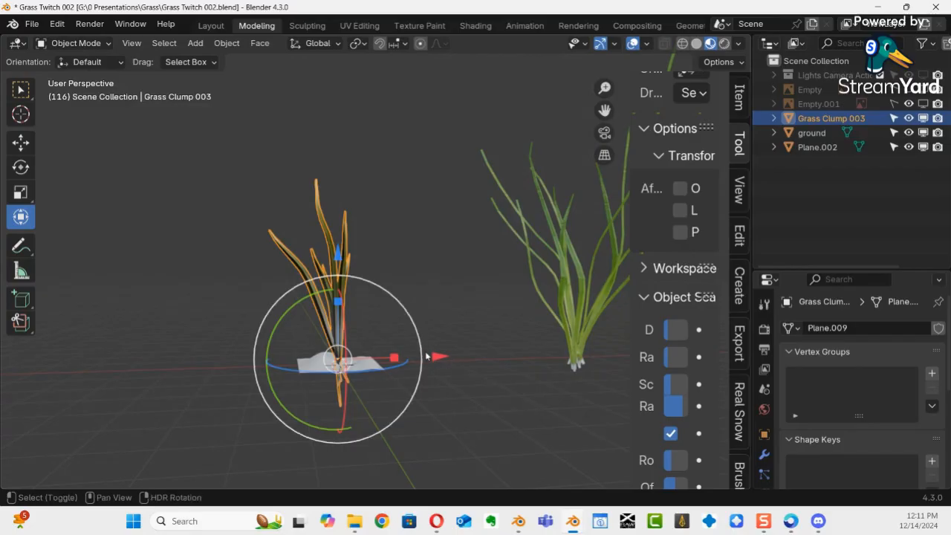
key("shift+d")
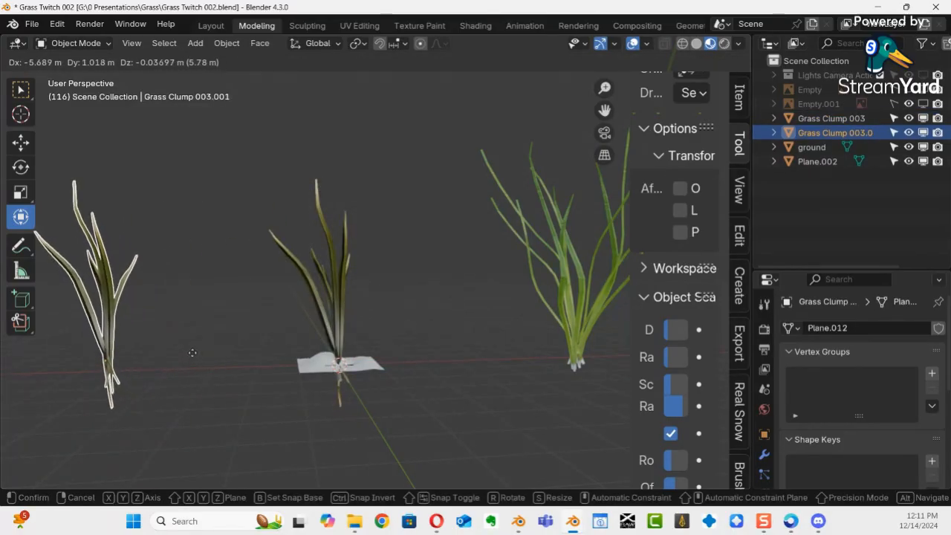
left_click(201, 359)
key("KP_Decimal")
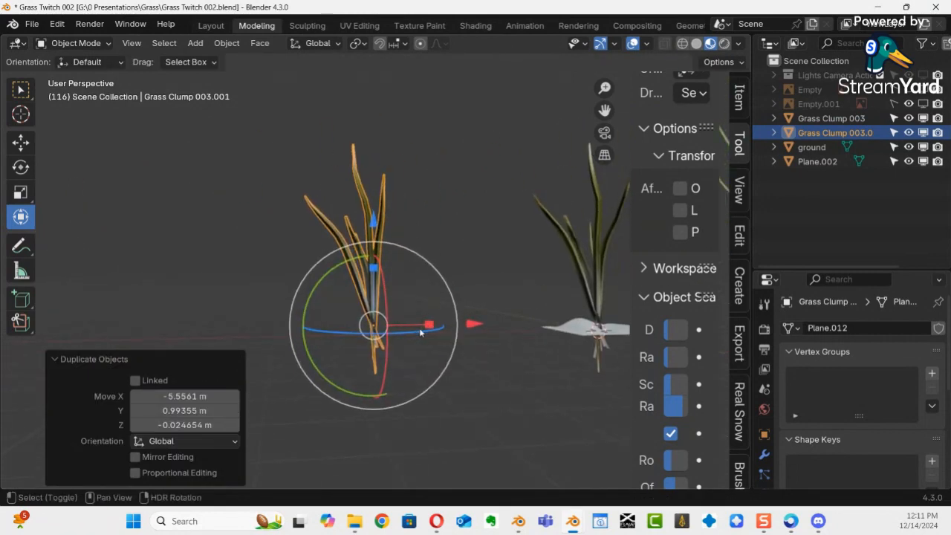
Step: Duplicate the new clump, rotate the copy 13° in the view and shift it 0.73978 m along X over the first copy
key("shift+d")
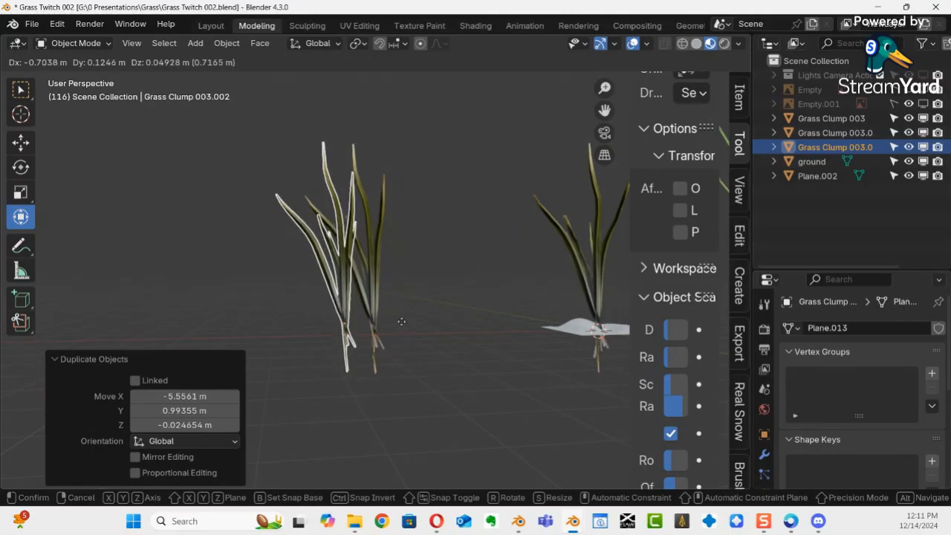
left_click(408, 320)
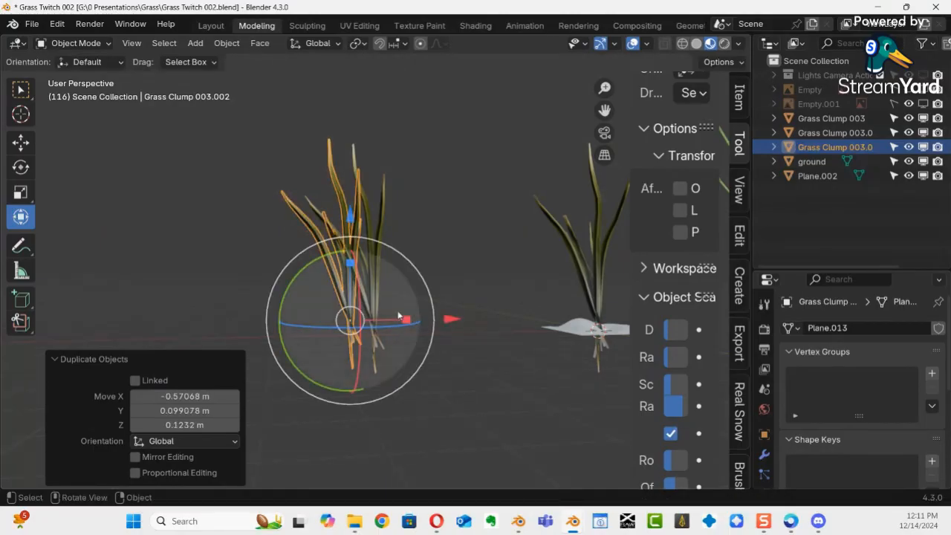
key("r")
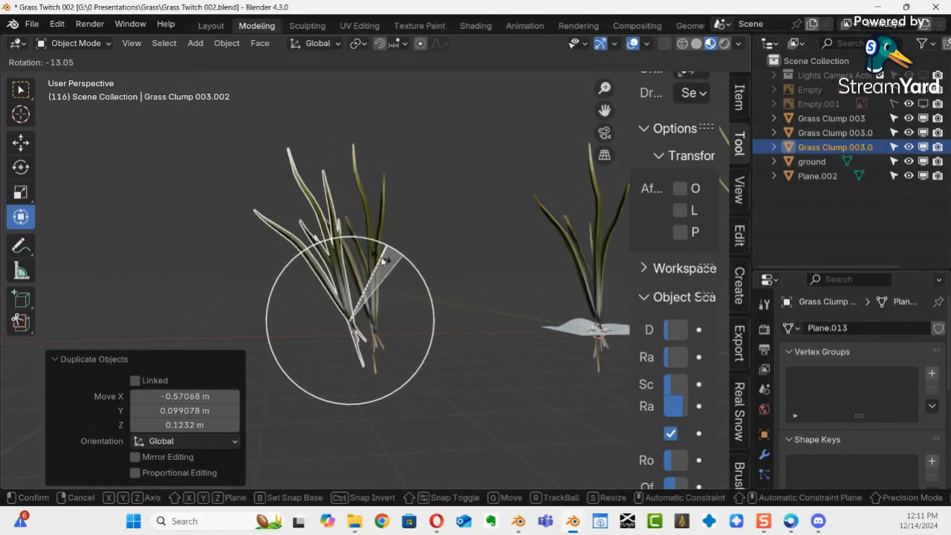
left_click(407, 290)
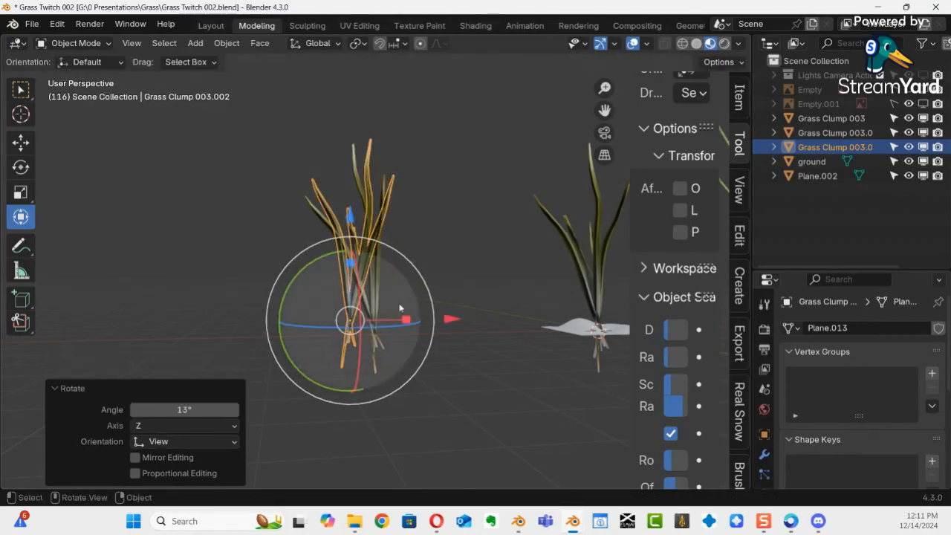
key("g")
key("x")
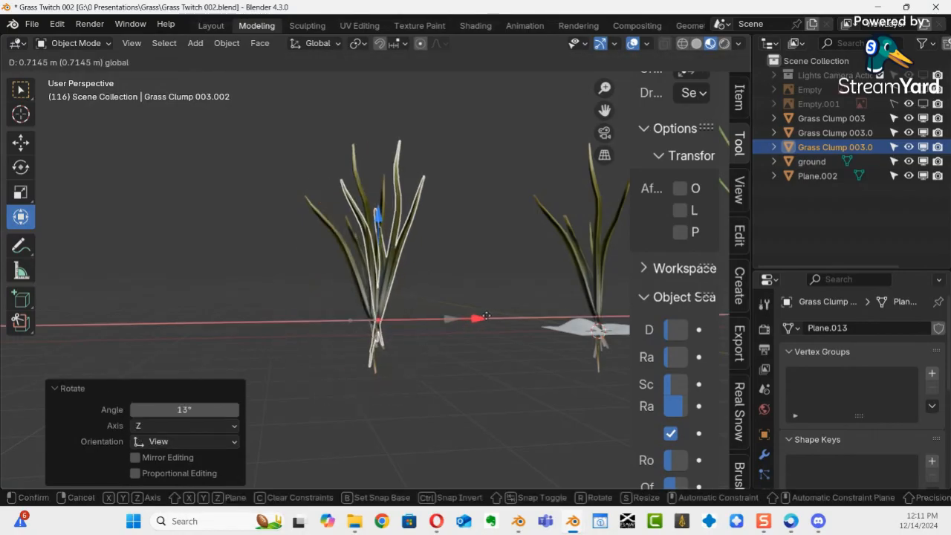
left_click(487, 317)
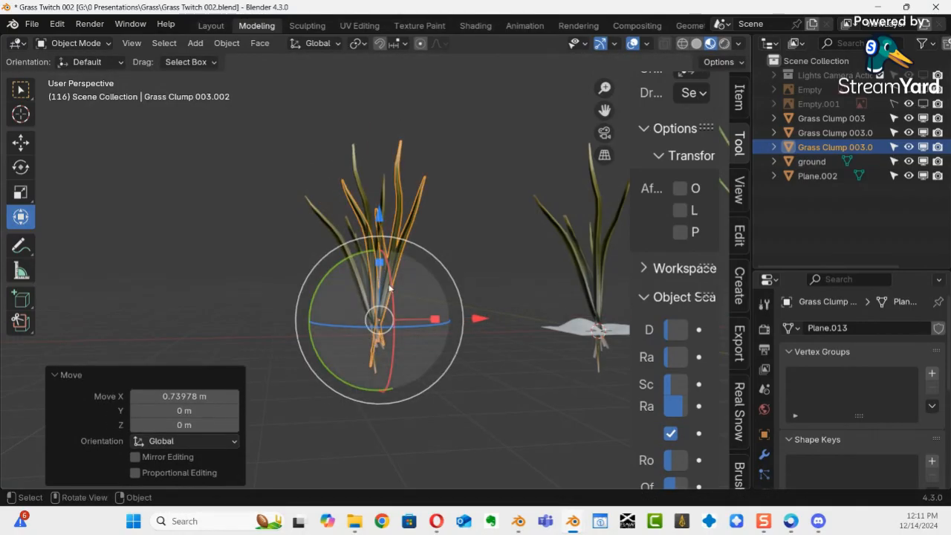
Step: Stretch the second copy by about 1.42 along Z and rotate it -16.2° about the global X axis
key("s")
key("z")
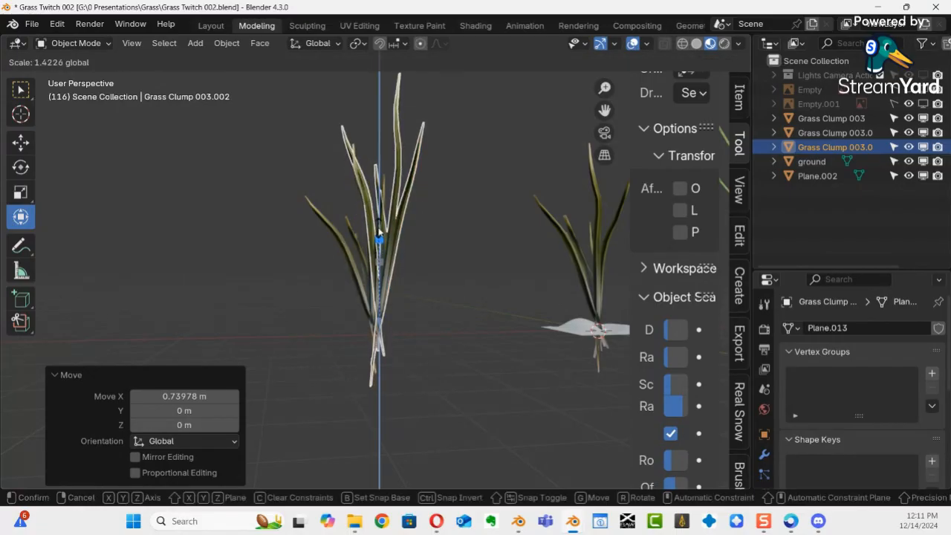
left_click(377, 235)
middle_click_drag(475, 297, 417, 276)
mouse_move(426, 271)
left_mouse_down()
mouse_move(441, 271)
mouse_move(404, 270)
mouse_move(410, 274)
left_mouse_up()
Step: Duplicate the tilted second copy over the same base and rotate the new copy to lean the opposite way
middle_click_drag(493, 277, 339, 278)
middle_click_drag(418, 250, 395, 274, "ctrl")
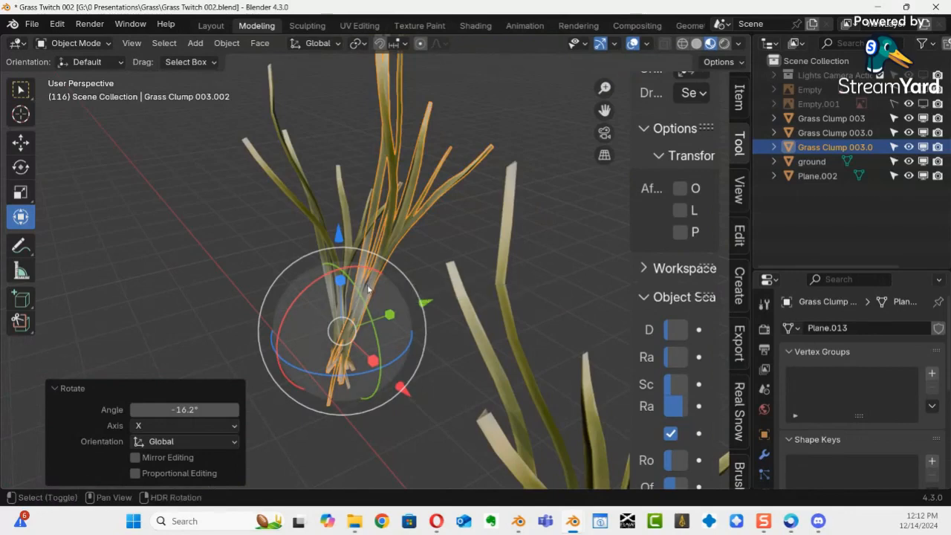
key("shift+d")
left_click(313, 280)
left_click_drag(313, 278, 280, 304)
Step: Scale the third copy, Grass Clump 003.003, to 1.188 along Z and narrow it along X
middle_click_drag(289, 308, 334, 371)
key("s")
left_click(399, 306)
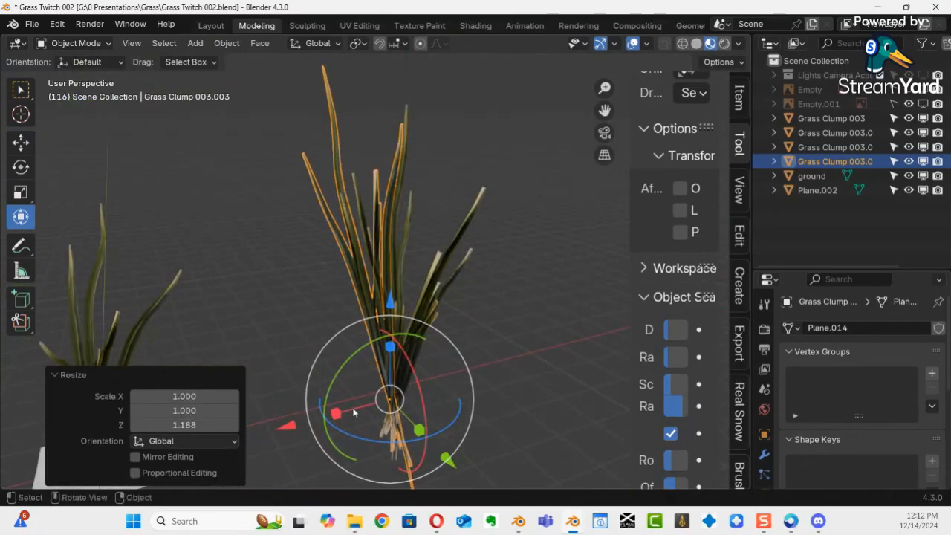
left_click_drag(336, 413, 390, 409)
Step: Select the three overlapping Grass Clump 003 copies, join them into a single object and clear the selection
middle_click_drag(389, 410, 630, 381)
left_click_drag(223, 227, 513, 327)
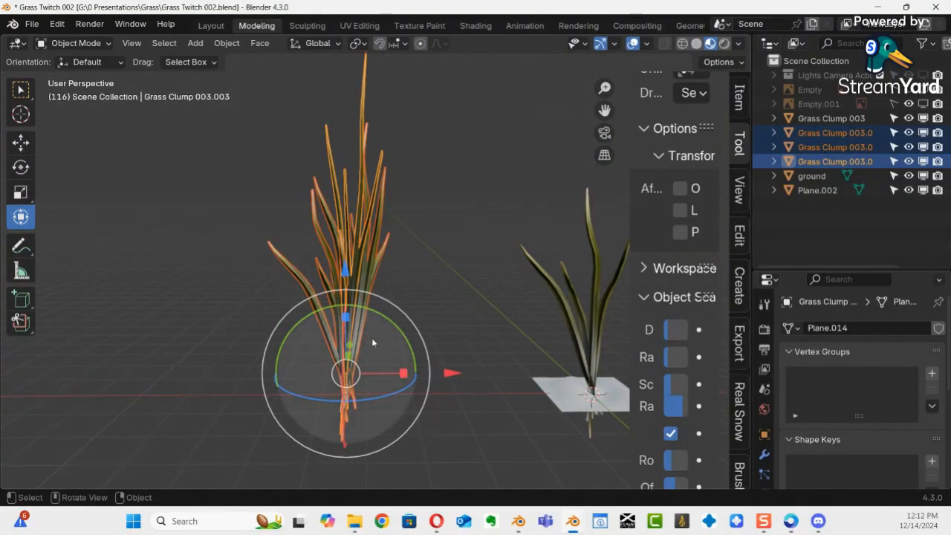
key("ctrl+j")
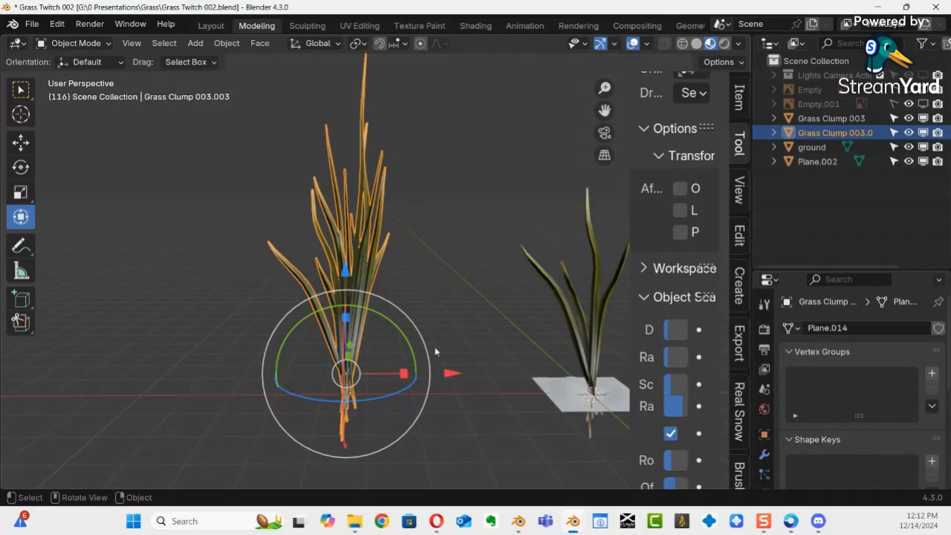
middle_click_drag(439, 332, 403, 295)
left_click(440, 277)
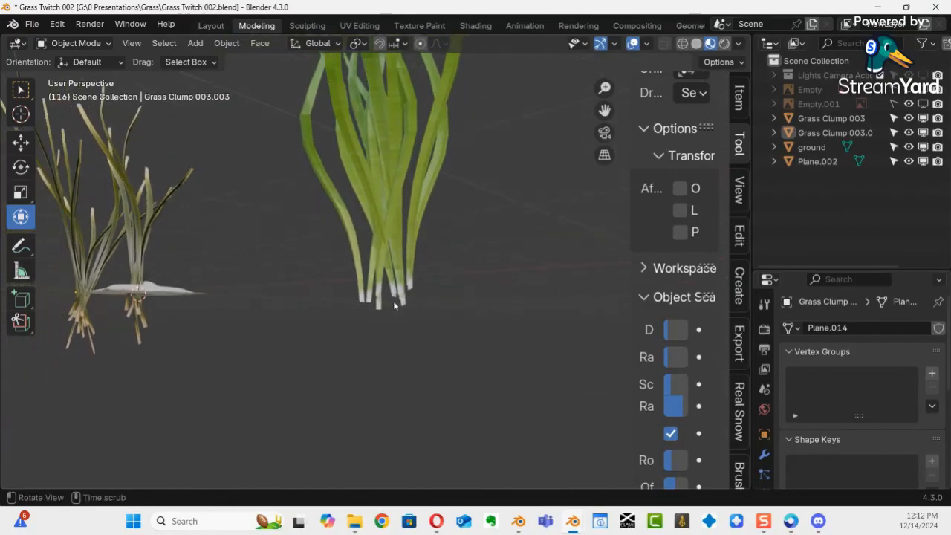
Step: Enter Sculpt Mode on the green grass clump (Plane.002) and pull its stem bases closer together with the Elastic Grab brush
left_click(385, 290)
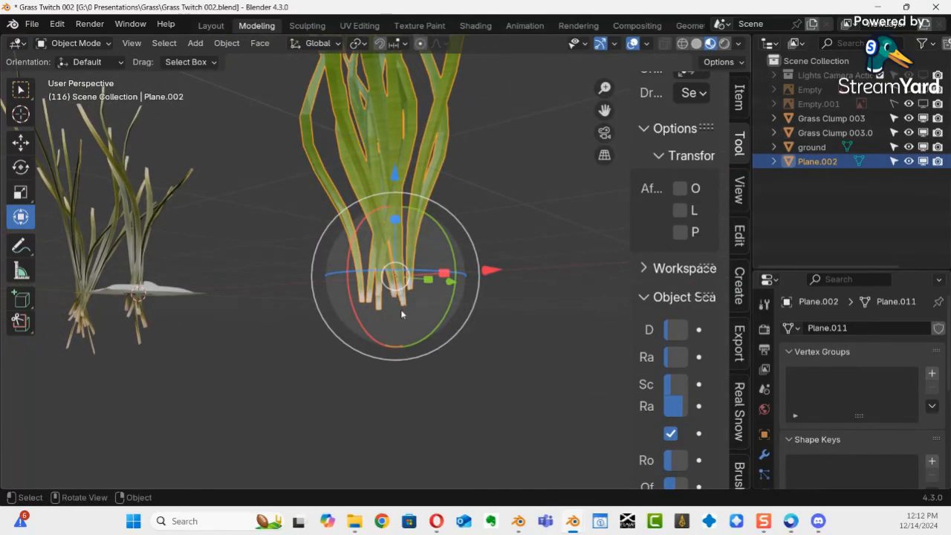
key("ctrl+Tab")
left_click(406, 403)
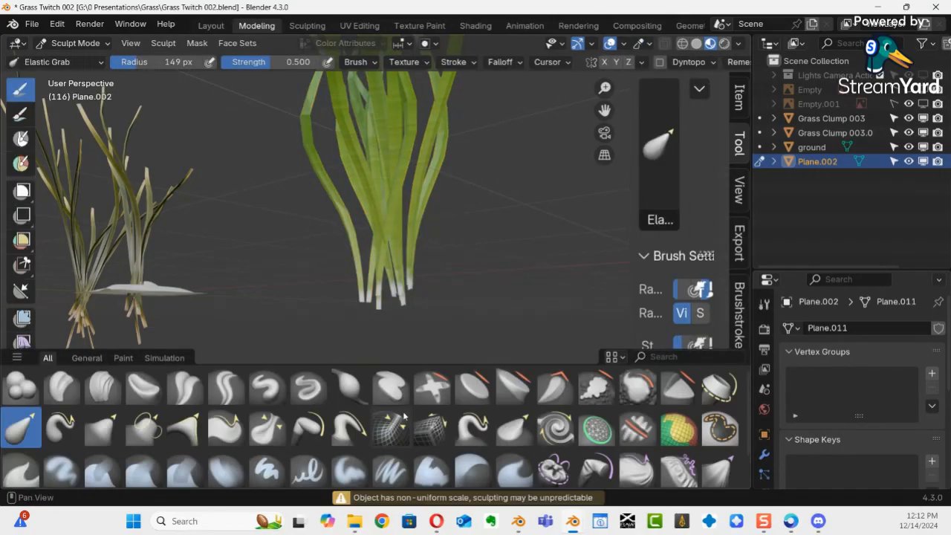
mouse_move(426, 315)
left_mouse_down()
mouse_move(364, 276)
mouse_move(439, 314)
mouse_move(378, 304)
mouse_move(397, 321)
left_mouse_up()
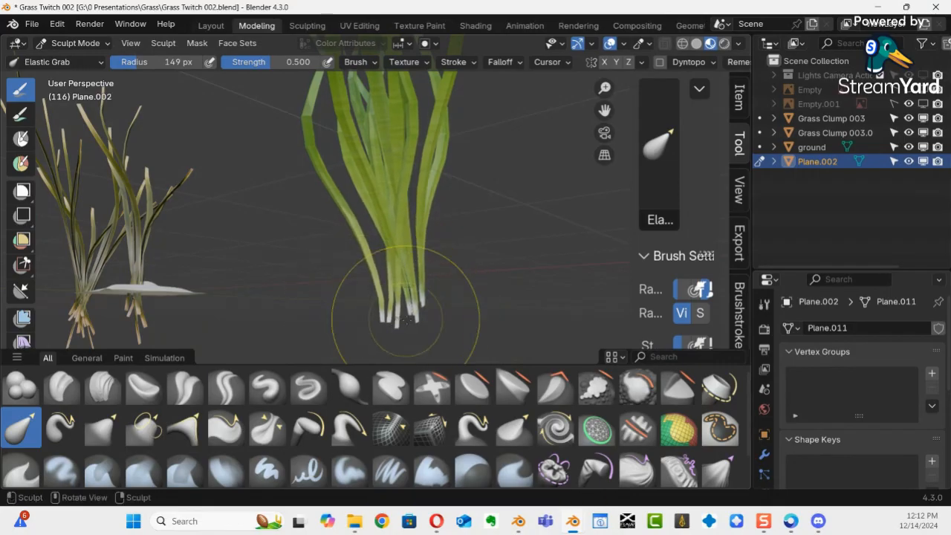
mouse_move(460, 328)
middle_mouse_down()
mouse_move(476, 312)
mouse_move(393, 273)
middle_mouse_up()
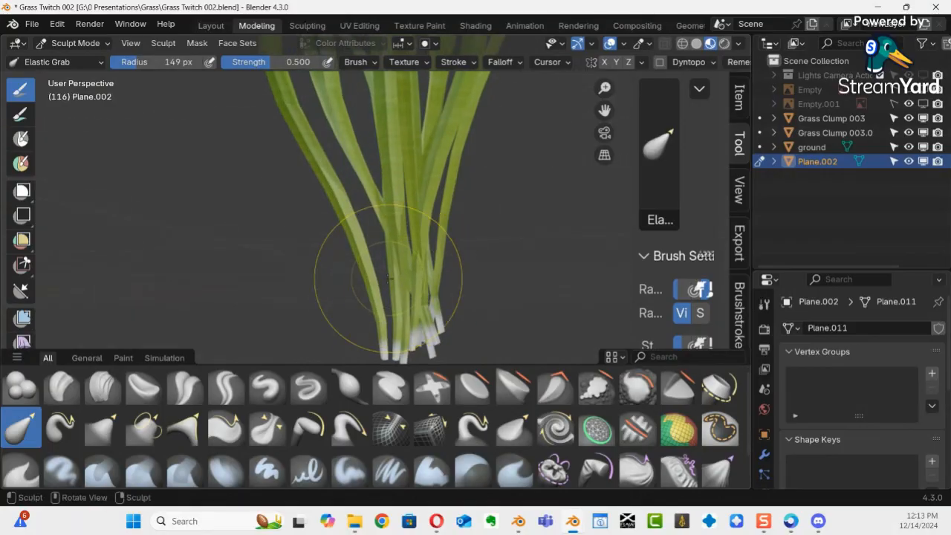
Step: Reduce the Elastic Grab radius to 105 px and draw the green clump's lower stems into a tight bundle from several sides
key("f")
left_click(360, 285)
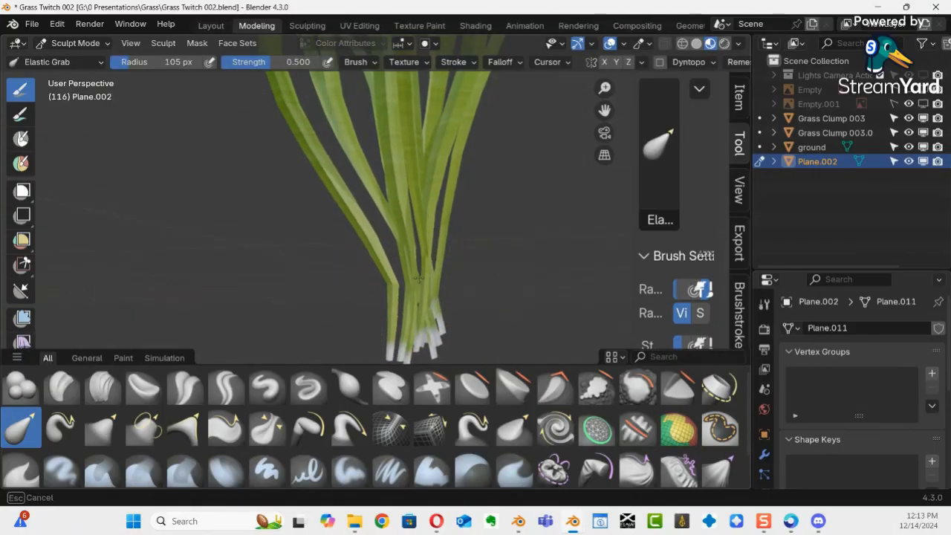
mouse_move(432, 262)
left_mouse_down()
mouse_move(445, 276)
mouse_move(442, 324)
mouse_move(428, 338)
left_mouse_up()
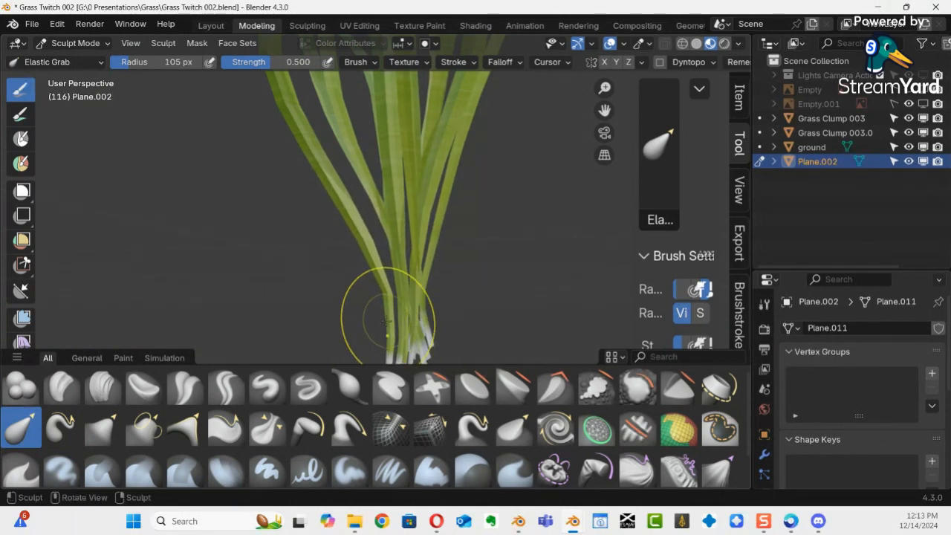
middle_click_drag(372, 312, 443, 265)
mouse_move(371, 220)
left_mouse_down()
mouse_move(394, 231)
mouse_move(414, 285)
left_mouse_up()
middle_click_drag(483, 254, 416, 269)
middle_click_drag(499, 252, 438, 291)
left_click_drag(429, 296, 382, 300)
middle_click_drag(382, 299, 310, 290)
middle_click_drag(309, 291, 393, 259)
Step: Switch sculpting to Grass Clump 003 and gather its roots beneath the ground plane with the Elastic Grab brush
key("ctrl+Tab")
left_click(272, 264)
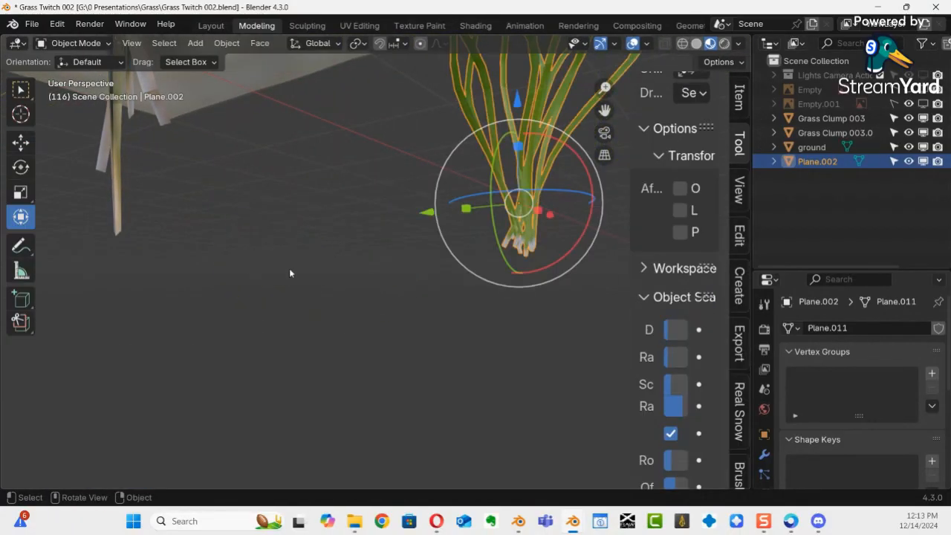
middle_click_drag(329, 239, 303, 265)
left_click(467, 317)
middle_click_drag(467, 317, 485, 240)
key("ctrl+Tab")
left_click(429, 414)
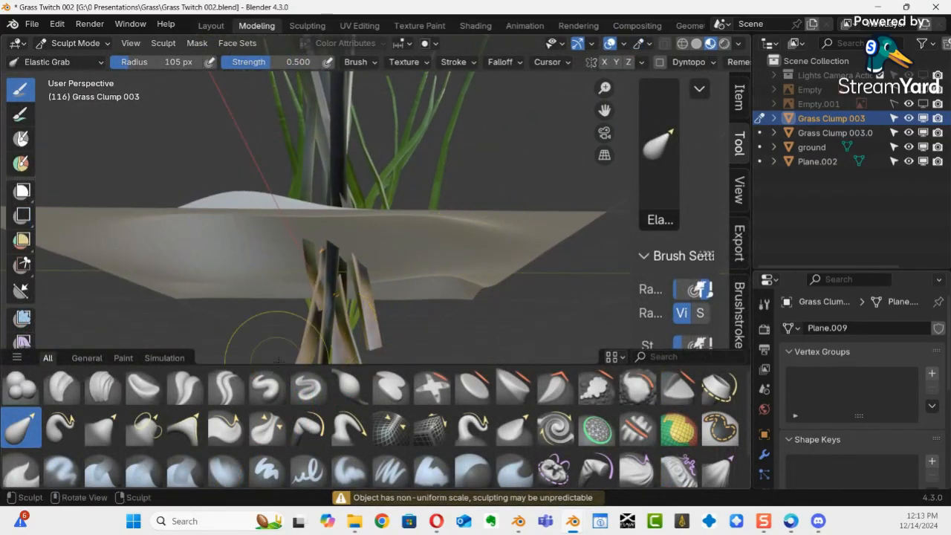
left_click_drag(278, 366, 279, 370)
mouse_move(407, 330)
middle_mouse_down()
mouse_move(395, 279)
mouse_move(427, 300)
middle_mouse_up()
left_click_drag(318, 263, 347, 263)
left_click_drag(368, 270, 315, 320)
left_click_drag(314, 375, 333, 372)
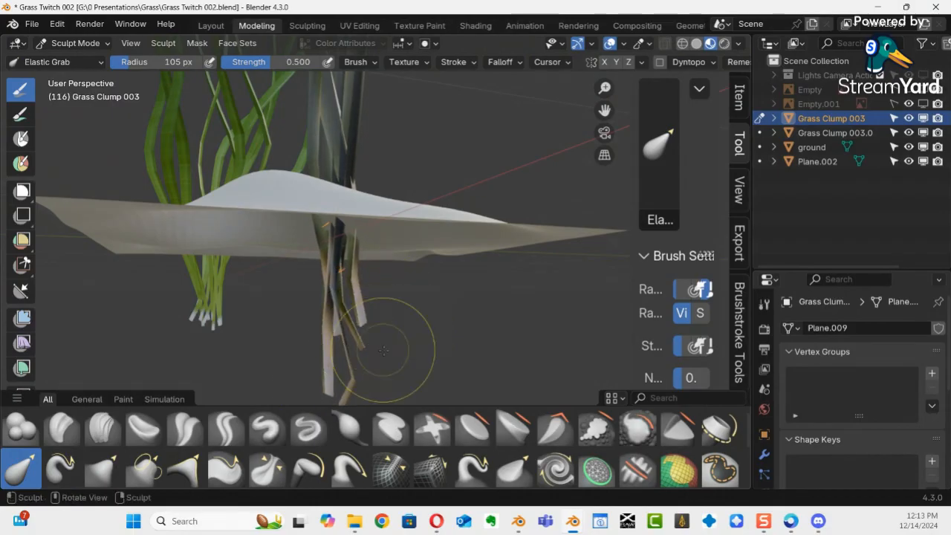
Step: Pull the remaining stray root ends of Grass Clump 003 closer to the centre of its stems
mouse_move(379, 270)
middle_mouse_down()
mouse_move(225, 251)
mouse_move(389, 239)
middle_mouse_up()
left_click_drag(389, 239, 402, 280)
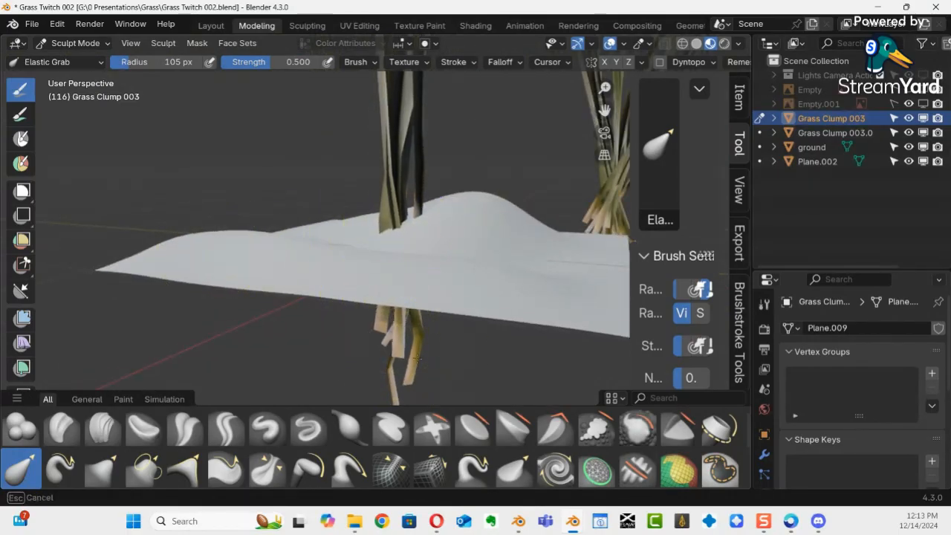
mouse_move(403, 347)
middle_mouse_down()
mouse_move(471, 329)
mouse_move(398, 343)
middle_mouse_up()
left_click_drag(400, 343, 419, 369)
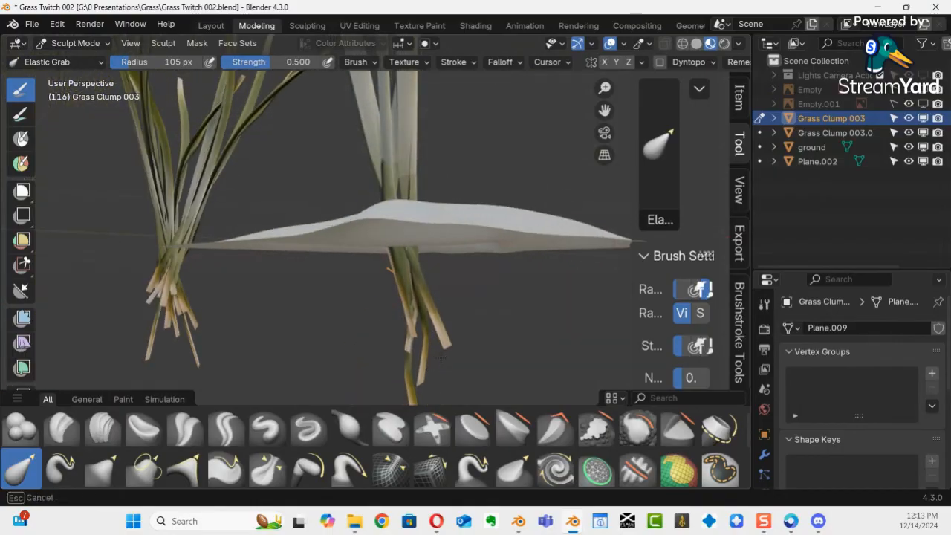
Step: Switch sculpting to Grass Clump 003.003 and pull its splayed root ends inward with the Elastic Grab brush
mouse_move(418, 358)
middle_mouse_down()
mouse_move(441, 306)
mouse_move(555, 250)
mouse_move(314, 302)
mouse_move(369, 298)
middle_mouse_up()
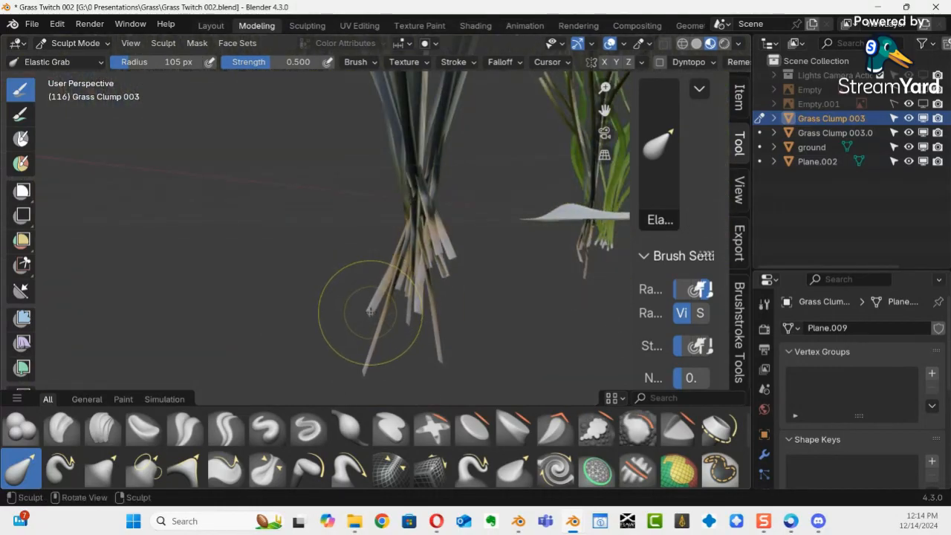
key("ctrl+Tab")
left_click(303, 318)
left_click(402, 258)
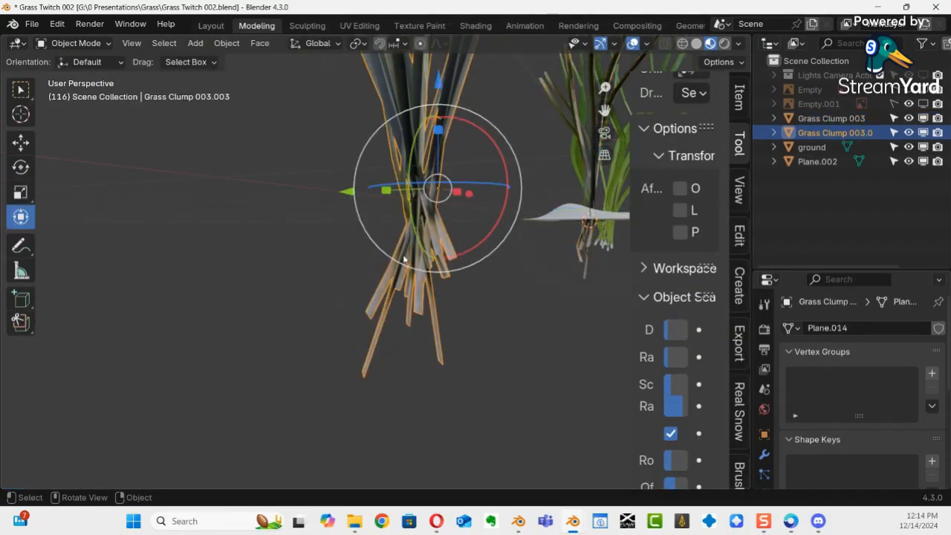
middle_click_drag(402, 258, 427, 266)
key("ctrl+Tab")
left_click(431, 346)
left_click_drag(364, 285, 423, 373)
mouse_move(361, 384)
left_mouse_down()
mouse_move(412, 330)
mouse_move(458, 253)
mouse_move(433, 310)
mouse_move(463, 302)
left_mouse_up()
Step: Narrow the remaining spread in the lower stems and roots of Grass Clump 003.003 with further Elastic Grab strokes
mouse_move(436, 306)
middle_mouse_down()
mouse_move(430, 338)
mouse_move(422, 305)
middle_mouse_up()
left_click_drag(393, 334, 429, 335)
left_click_drag(378, 231, 392, 233)
middle_click_drag(488, 354, 503, 306)
left_click_drag(504, 307, 499, 349)
Step: Return to Object Mode and move Grass Clump 003 and Grass Clump 003.003 along X, placing them on either side of the green clump
scroll(434, 278, "down", 5)
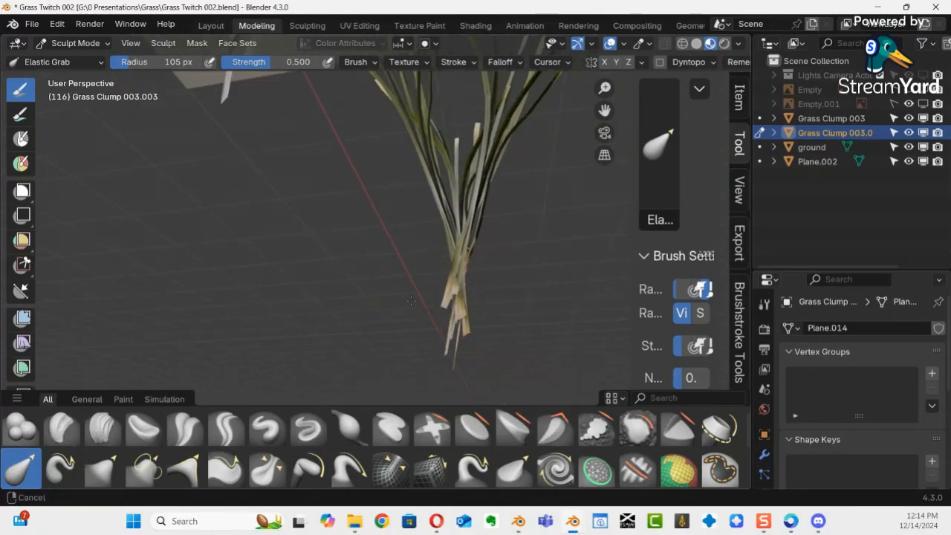
mouse_move(425, 254)
middle_mouse_down()
mouse_move(364, 280)
mouse_move(363, 309)
mouse_move(525, 306)
mouse_move(464, 292)
middle_mouse_up()
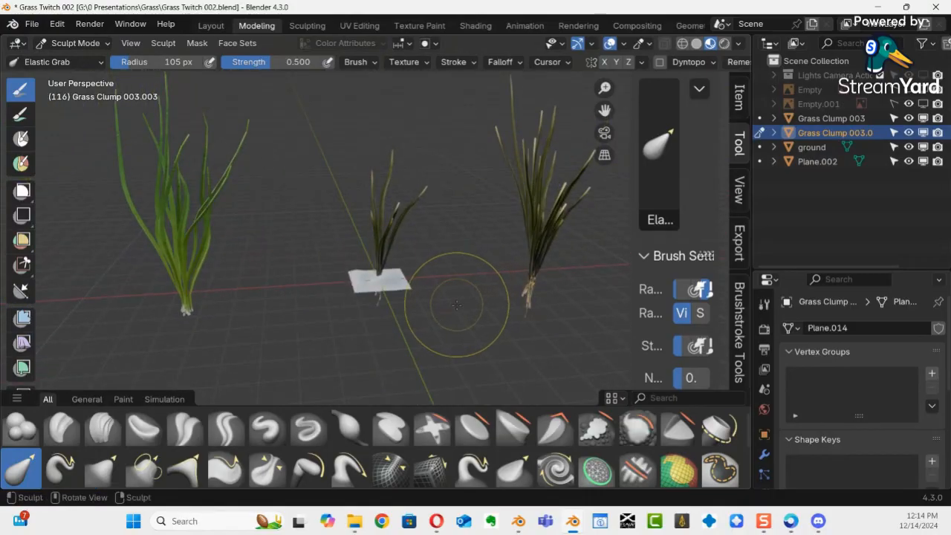
key("ctrl+Tab")
left_click(333, 301)
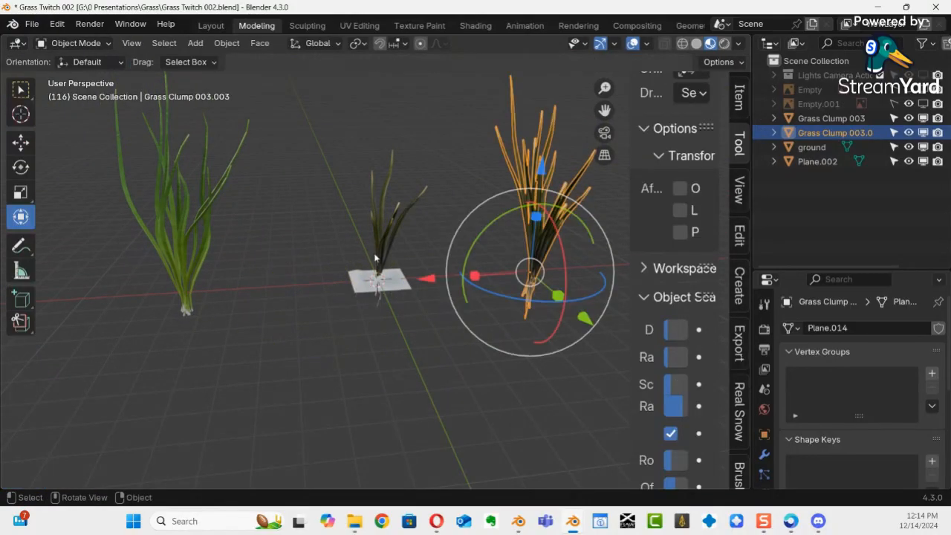
left_click(375, 259)
left_click_drag(277, 282, 165, 294)
left_click(534, 259)
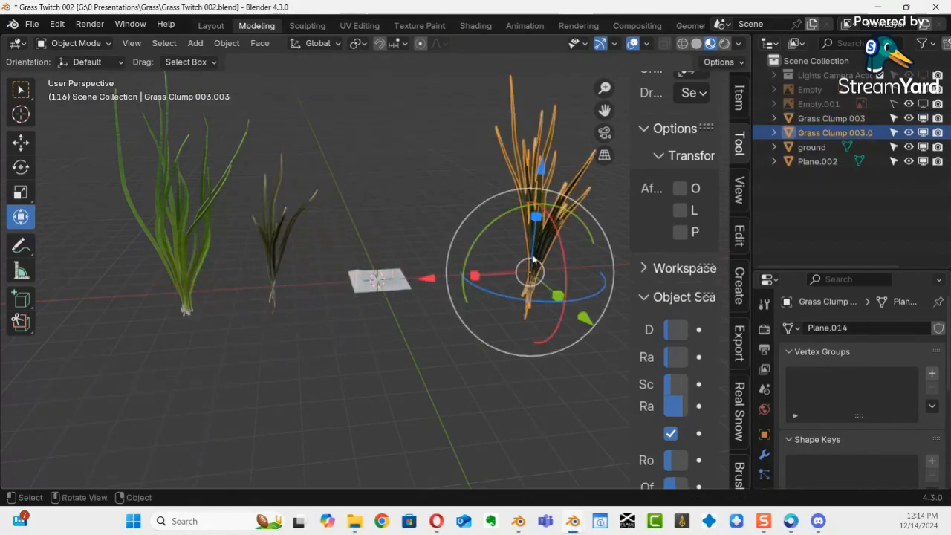
left_click_drag(421, 279, 4, 237)
Step: Select the three grass clumps without the ground plane and move them 2.589 m along X
middle_click_drag(190, 327, 337, 288)
left_click_drag(249, 171, 624, 414)
middle_click_drag(486, 388, 450, 334)
left_click_drag(262, 176, 645, 406)
middle_click_drag(455, 316, 407, 309, "shift")
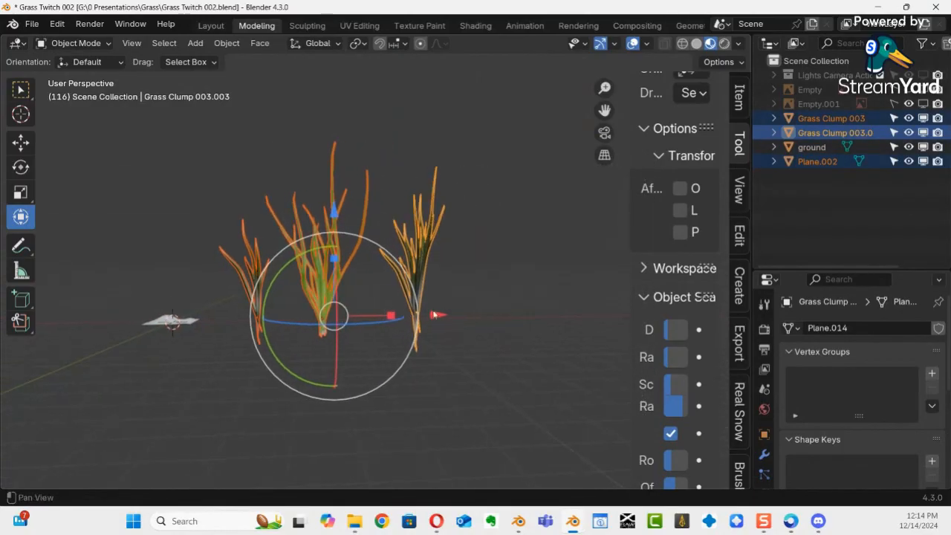
left_click_drag(436, 311, 453, 320)
left_click_drag(196, 171, 613, 398)
middle_click_drag(213, 215, 296, 272)
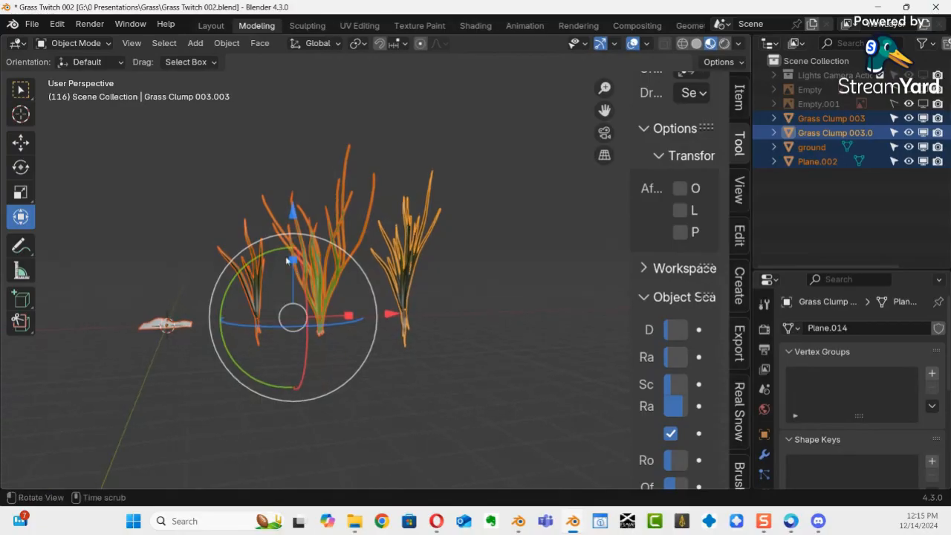
left_click_drag(207, 136, 606, 439)
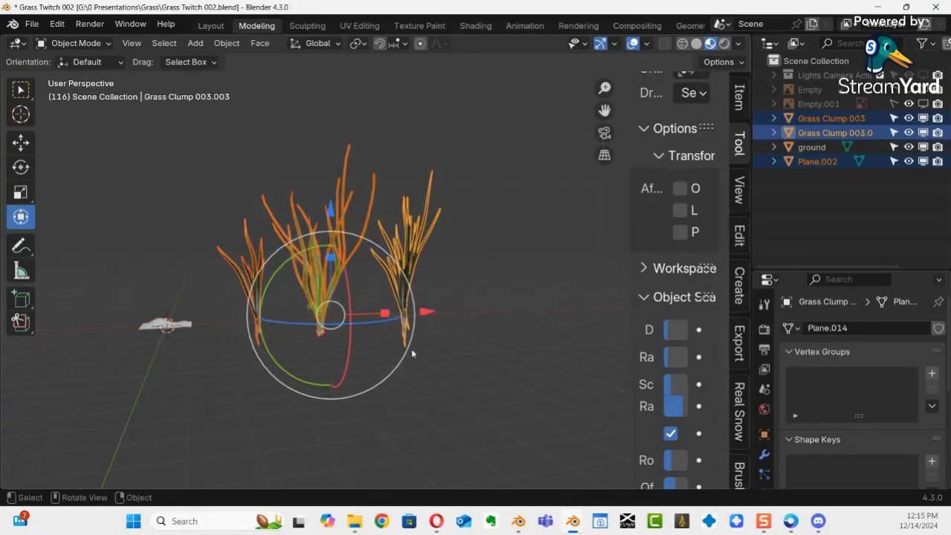
left_click_drag(434, 309, 487, 304)
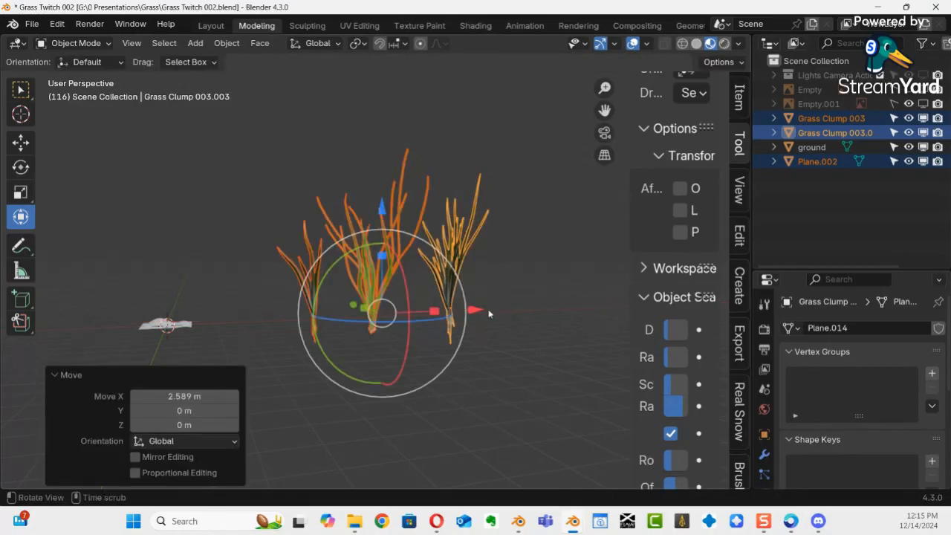
Step: Move the three selected grass clumps into a new collection named Grass
left_click(512, 344)
left_click(436, 324)
left_click(529, 174)
left_click_drag(529, 173, 288, 422)
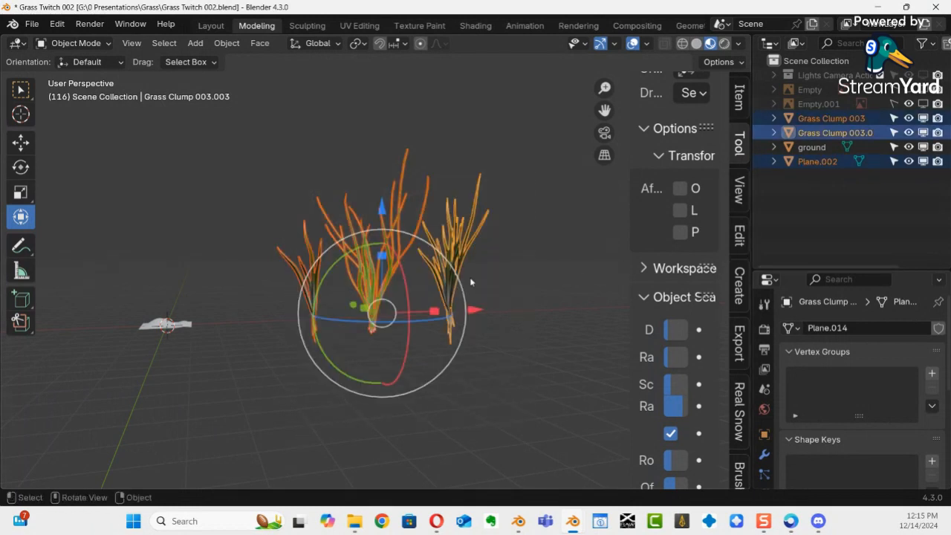
key("m")
left_click(375, 265)
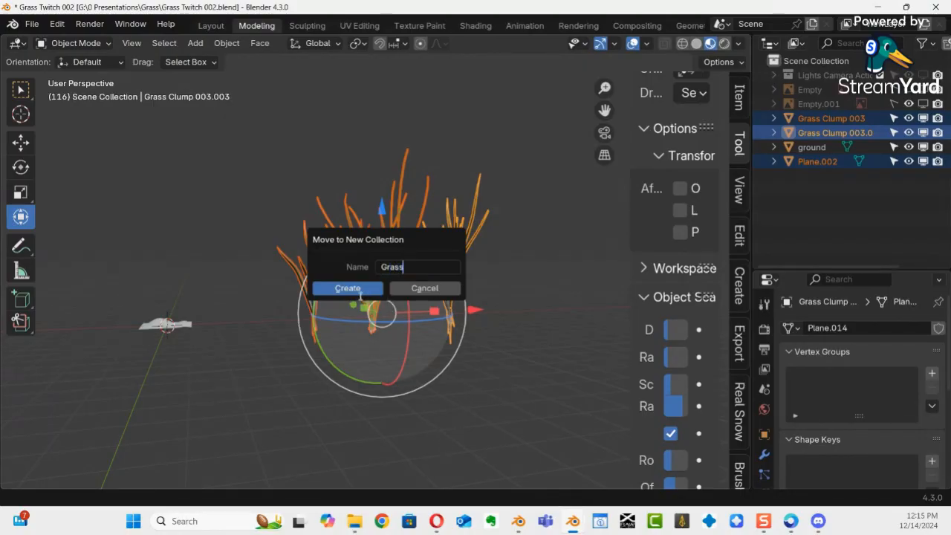
left_click(351, 290)
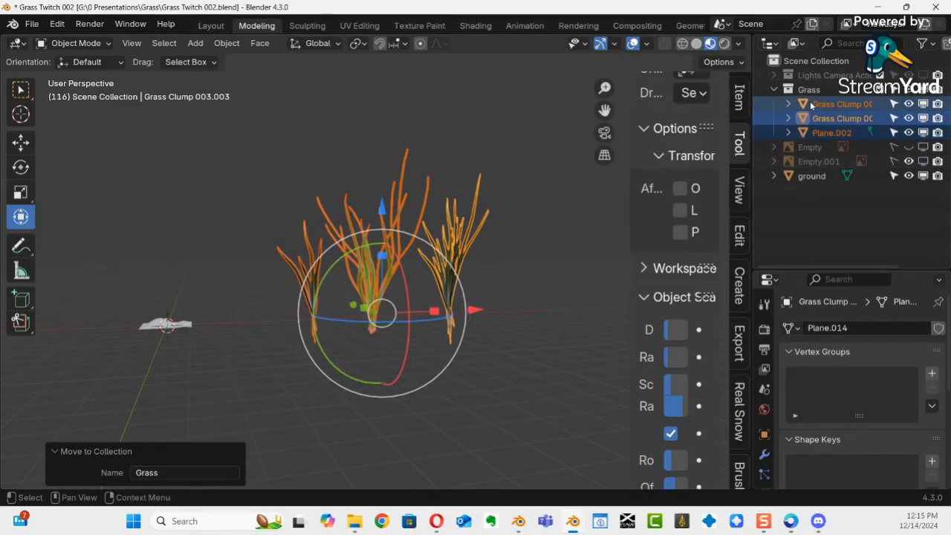
Step: Widen the Outliner to make the full object names in the Grass collection readable
left_click(811, 91)
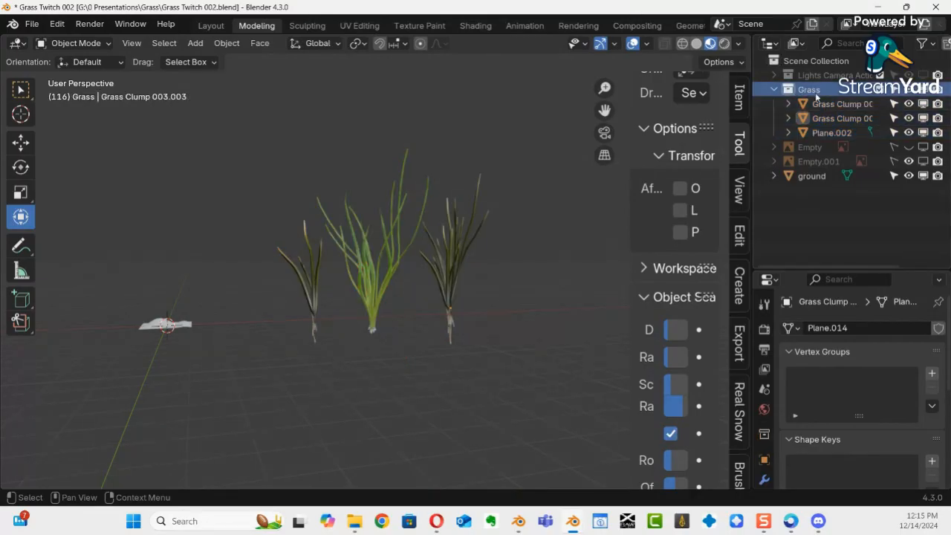
left_click(844, 104)
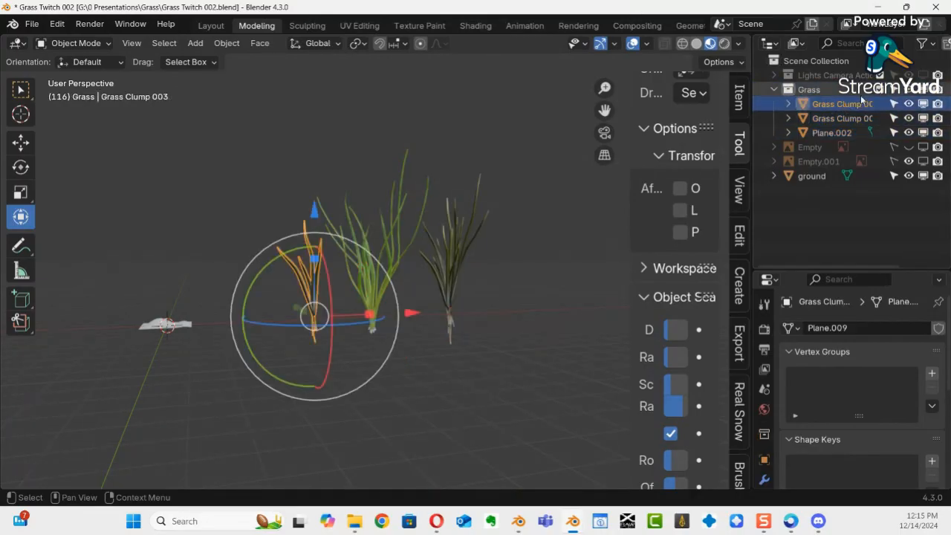
left_click_drag(747, 87, 700, 93)
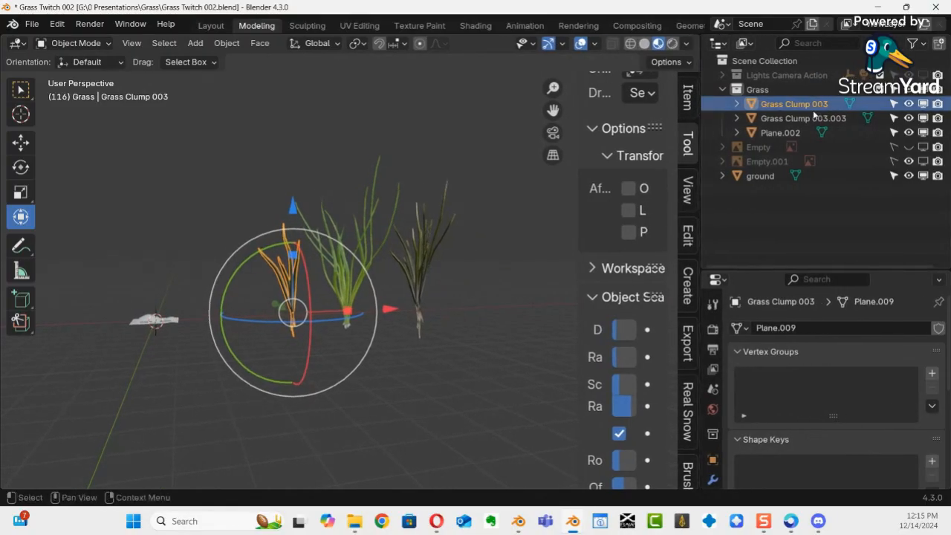
Step: Select Plane.002 and examine the list of clumps inside the Grass collection
left_click(796, 134)
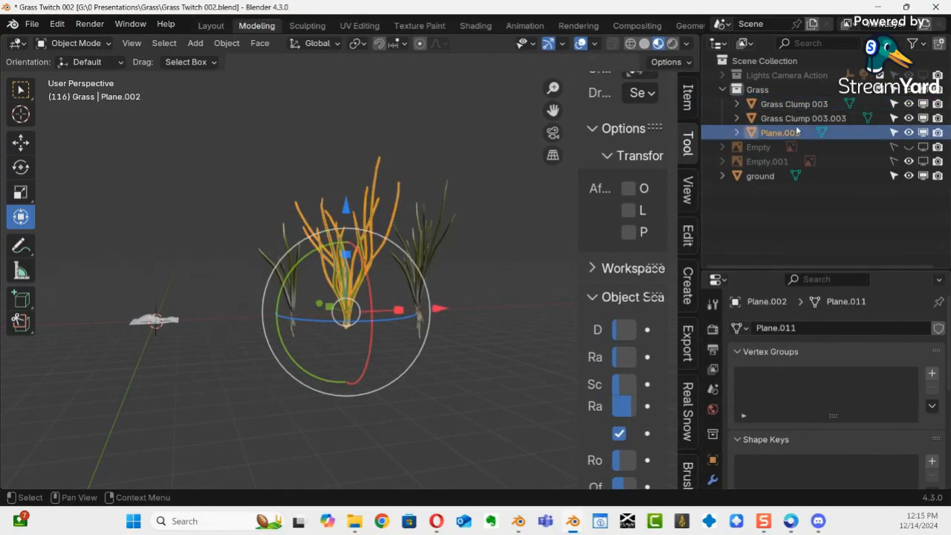
key("Up")
key("Up")
key("Down")
key("Down")
key("Up")
key("Up")
key("Down")
key("Down")
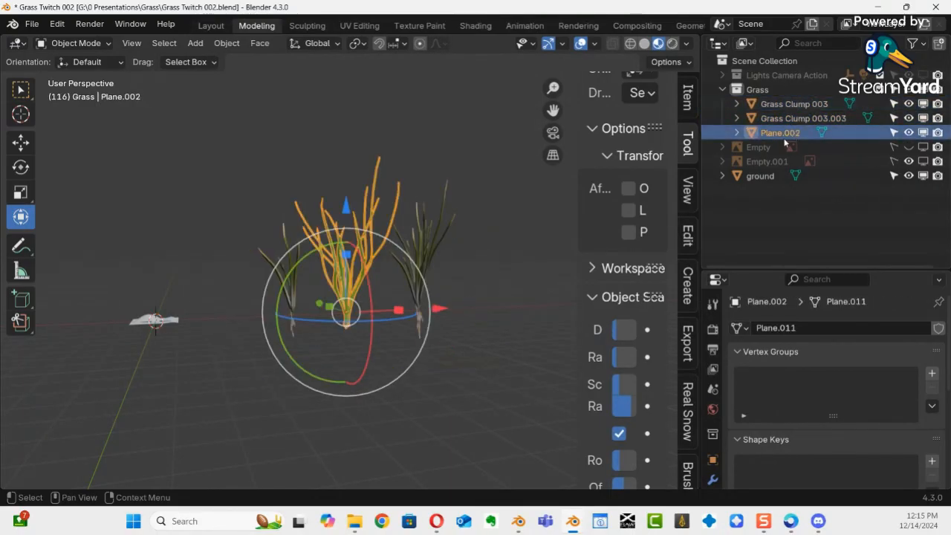
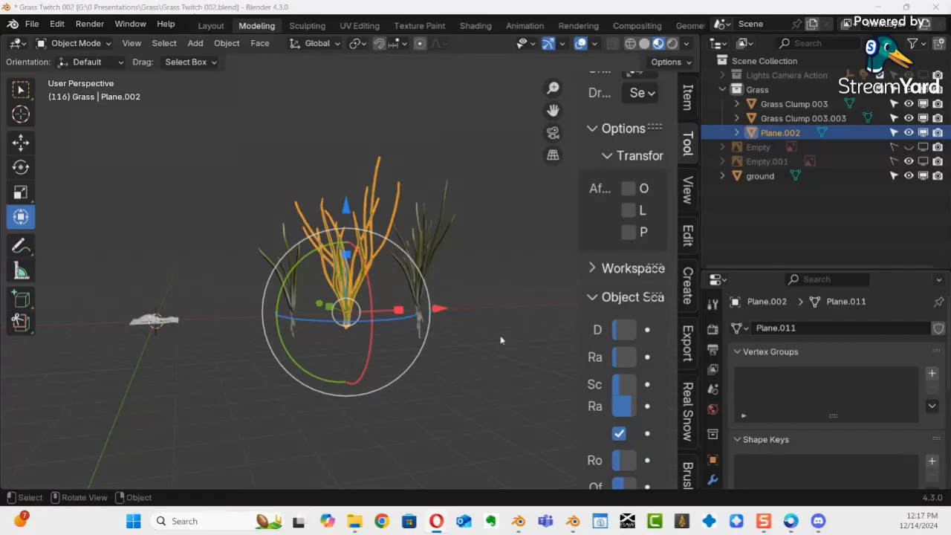
Step: Duplicate Grass Clump 003 and place the copy in front of the others, offset about 3.18 m in X and -3.04 m in Y
middle_click_drag(501, 341, 230, 329, "ctrl")
left_click(246, 326)
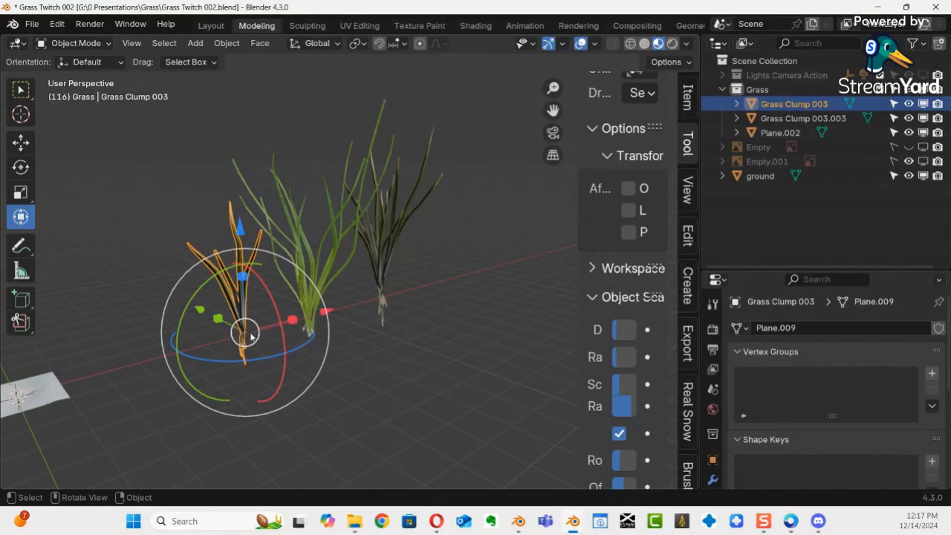
key("shift+d")
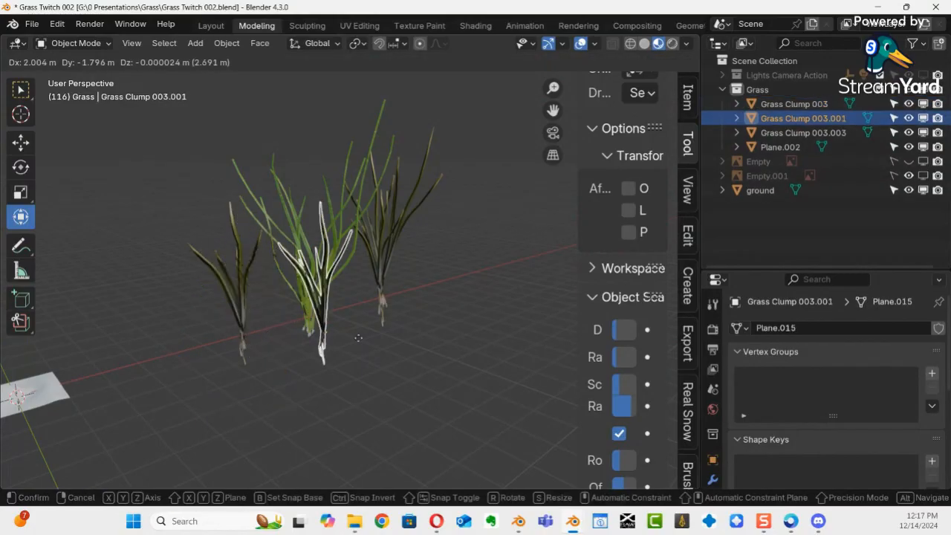
left_click(393, 360)
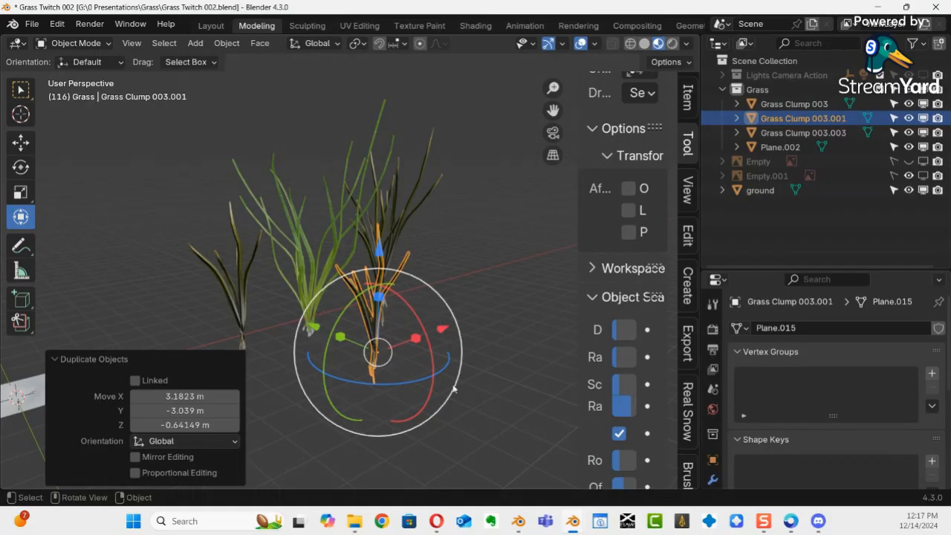
Step: Duplicate the new small clump about 0.32 m along negative Y and trackball-rotate the copy by about 22.3° and 24.1°
middle_click_drag(451, 391, 486, 357)
key("shift+d")
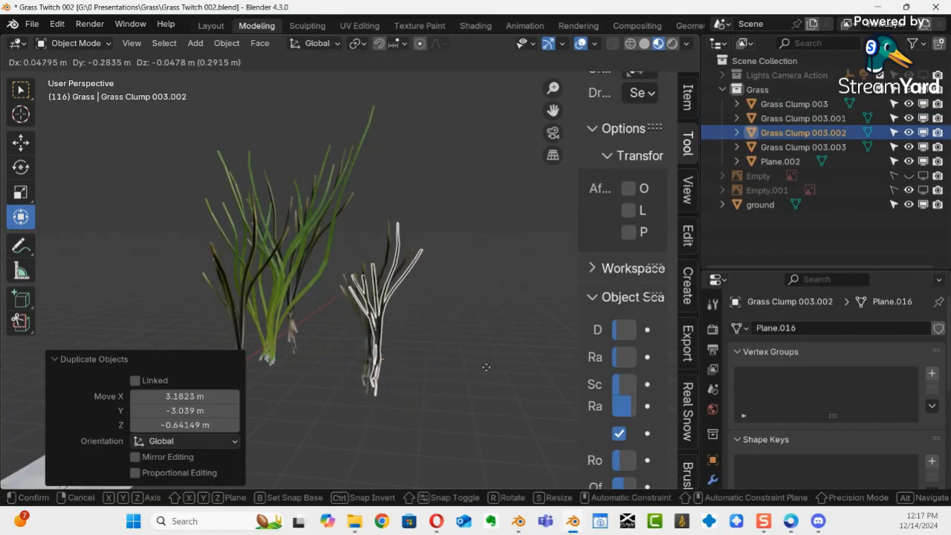
left_click(486, 371)
key("r")
key("r")
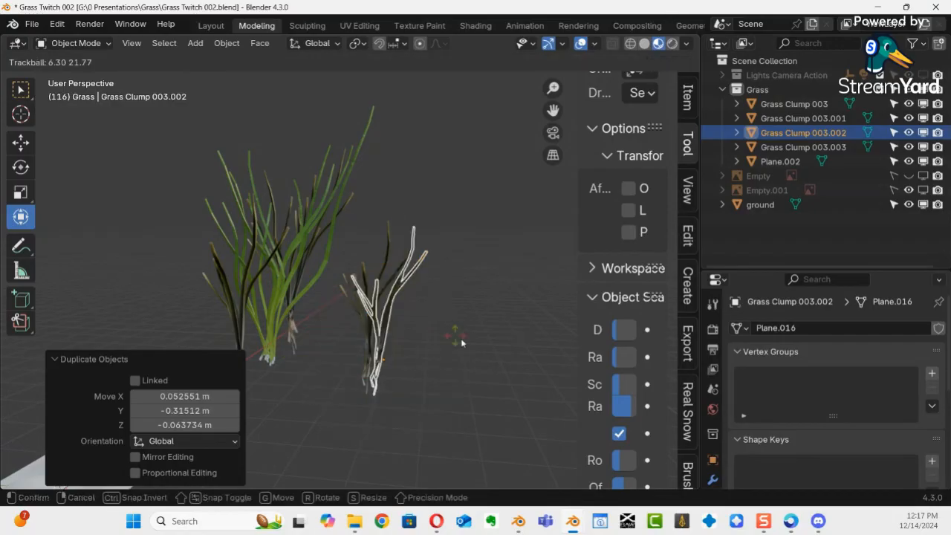
left_click(458, 359)
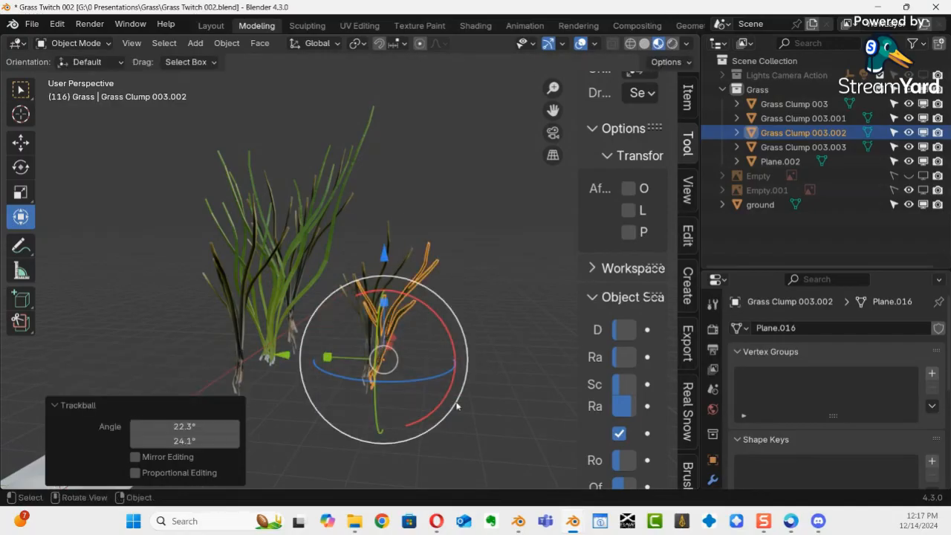
Step: Duplicate the rotated clump with an offset of about -0.07 m X, 0.47 m Y and 0.16 m Z, then tilt it the opposite way
key("shift+d")
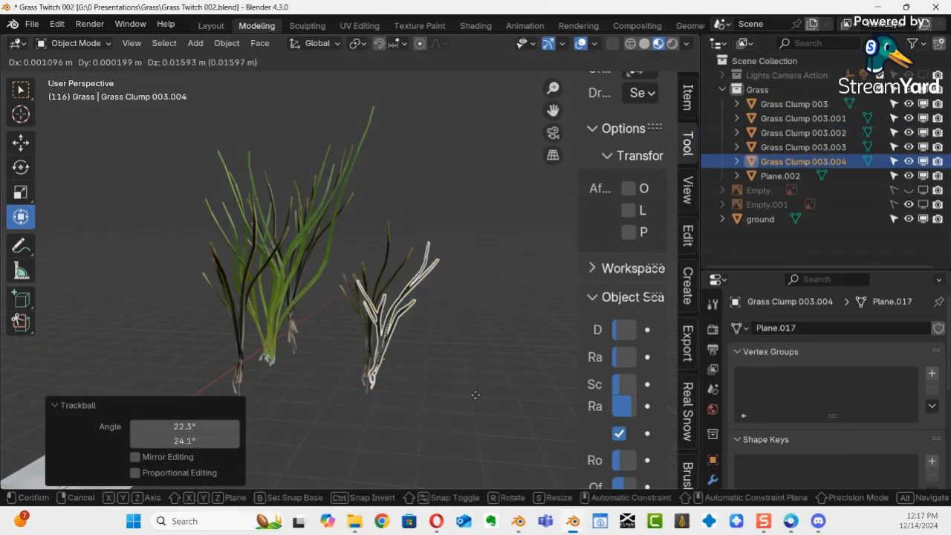
left_click(462, 395)
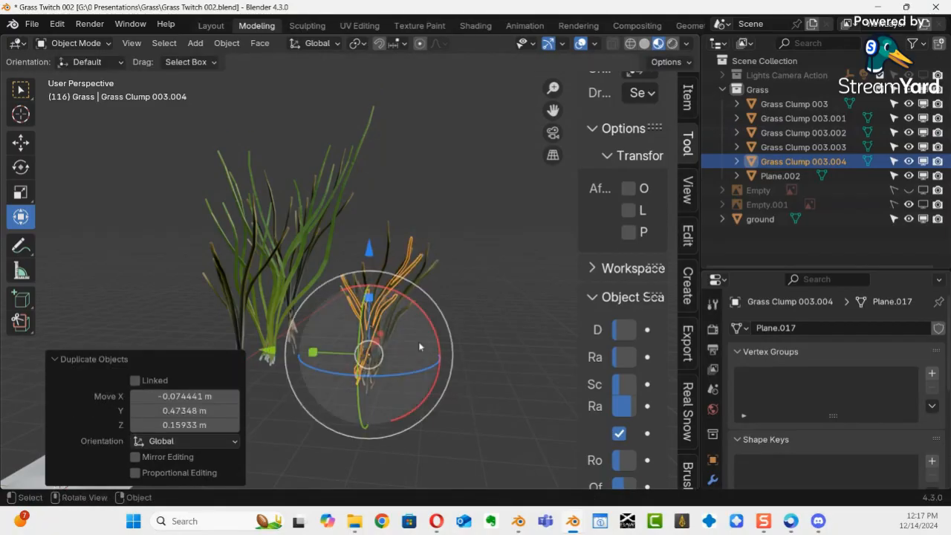
key("r")
key("r")
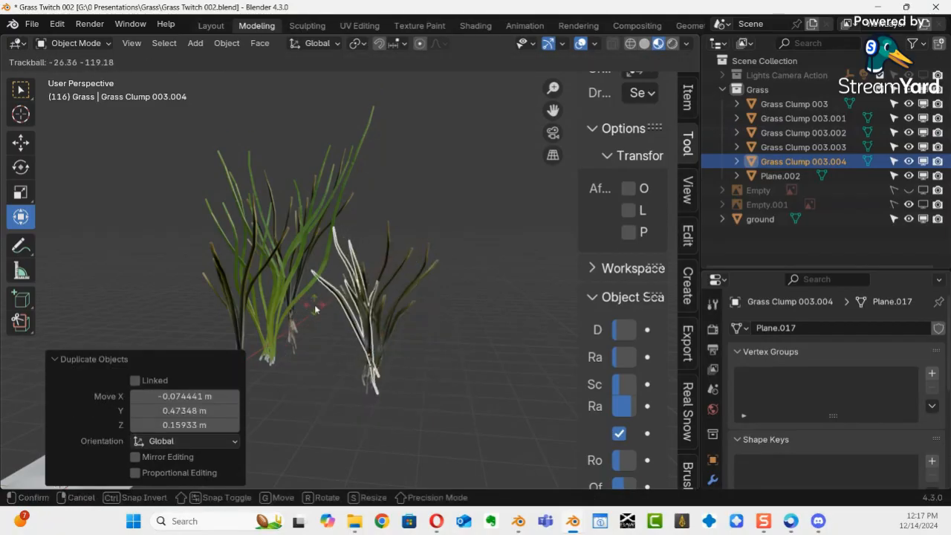
left_click(320, 304)
Step: Select the three overlapping small clumps and join them into a single object
middle_click_drag(473, 381, 408, 392)
left_click(529, 384)
left_click_drag(318, 360, 431, 402)
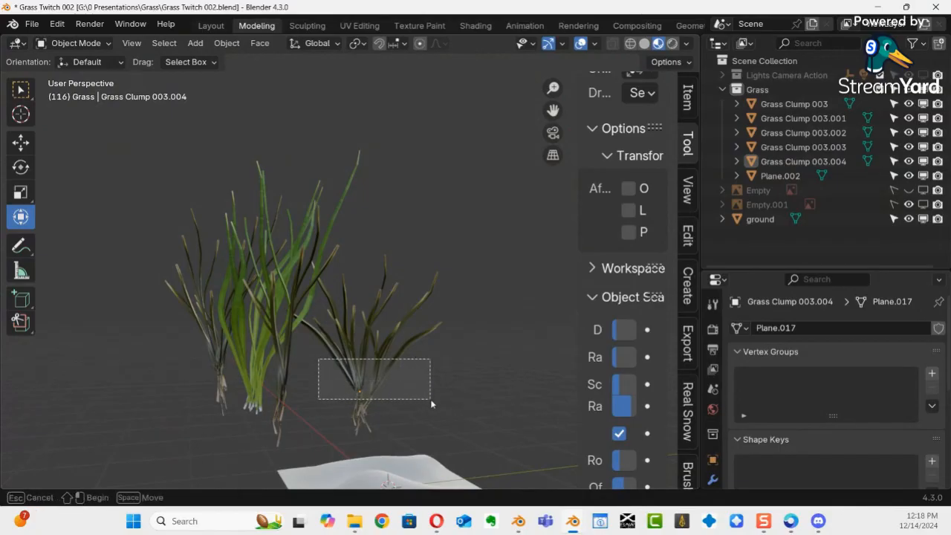
left_click_drag(473, 425, 491, 433)
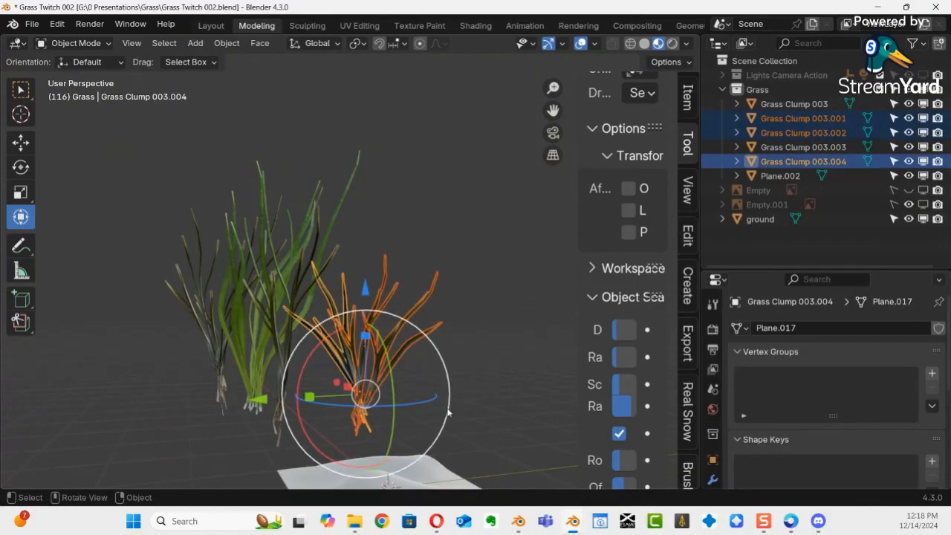
key("Delete")
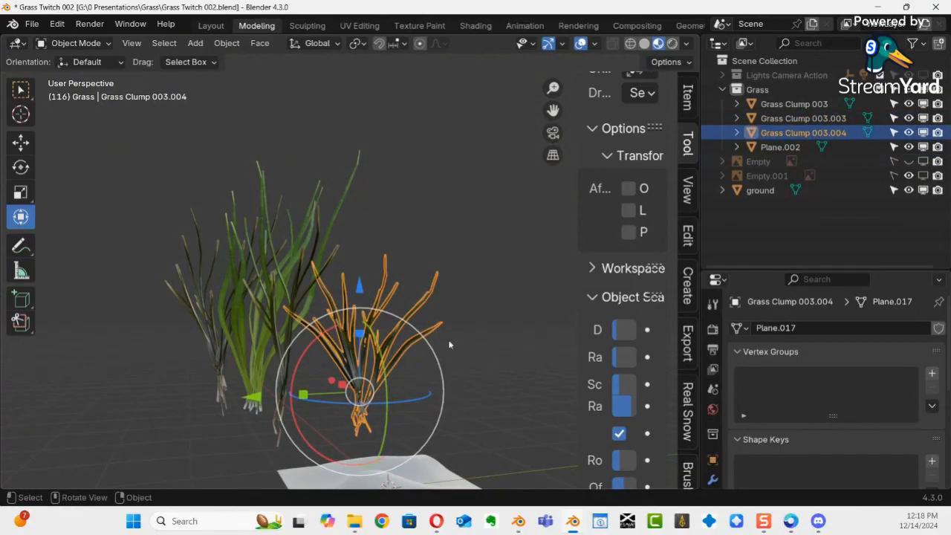
Step: Move the joined clump about 0.80 m in X, -0.96 m in Y and 0.45 m in Z, clear of the other clumps
left_click(459, 380)
middle_click_drag(364, 370, 348, 393)
left_click(348, 394)
left_click_drag(349, 394, 387, 383)
middle_click_drag(387, 382, 374, 409)
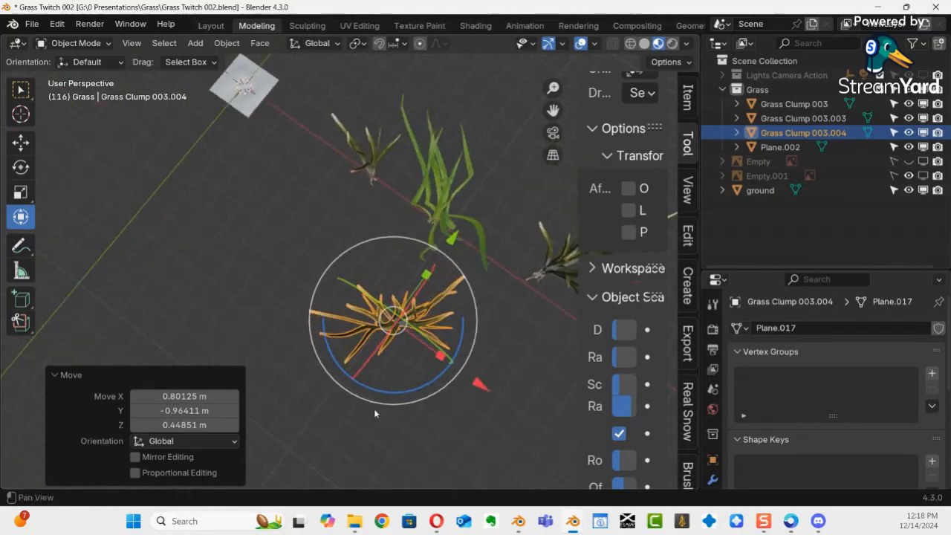
Step: Reposition the grass clumps beside the ground plane to spread out the group
left_click(370, 189)
left_click_drag(356, 190, 330, 249)
middle_click_drag(531, 406, 420, 363)
left_click(425, 355)
left_click_drag(424, 355, 353, 401)
middle_click_drag(353, 401, 351, 260)
Step: Scale the ground plane up uniformly by about 5.41 and apply its rotation and scale
left_click(347, 340)
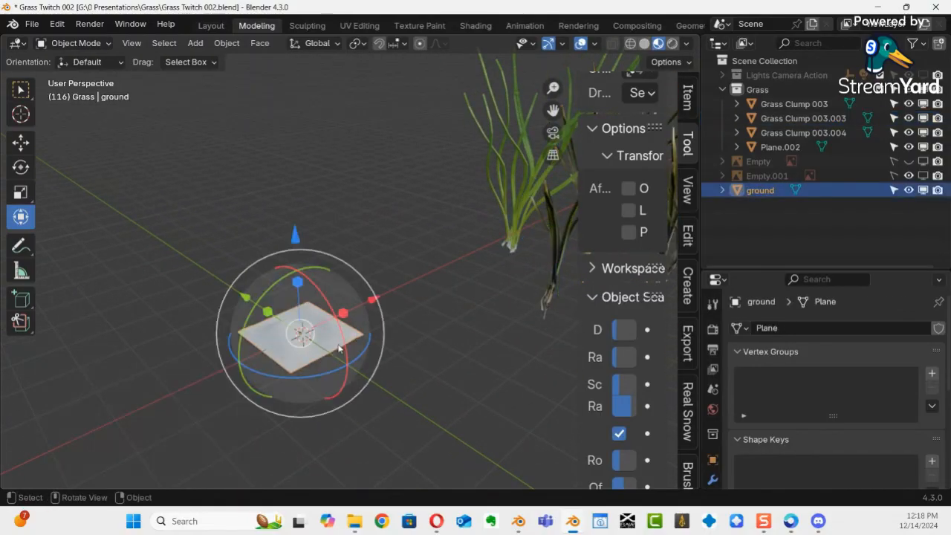
key("s")
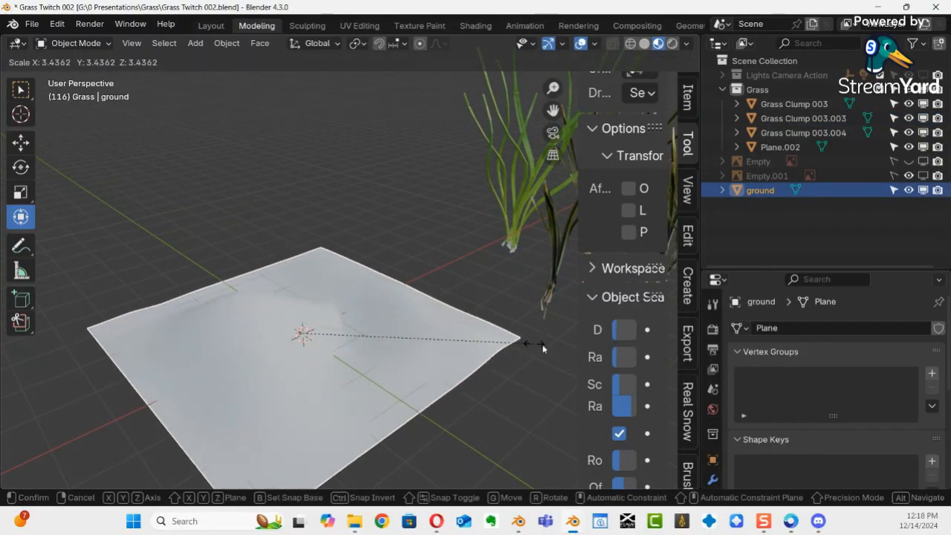
left_click(670, 354)
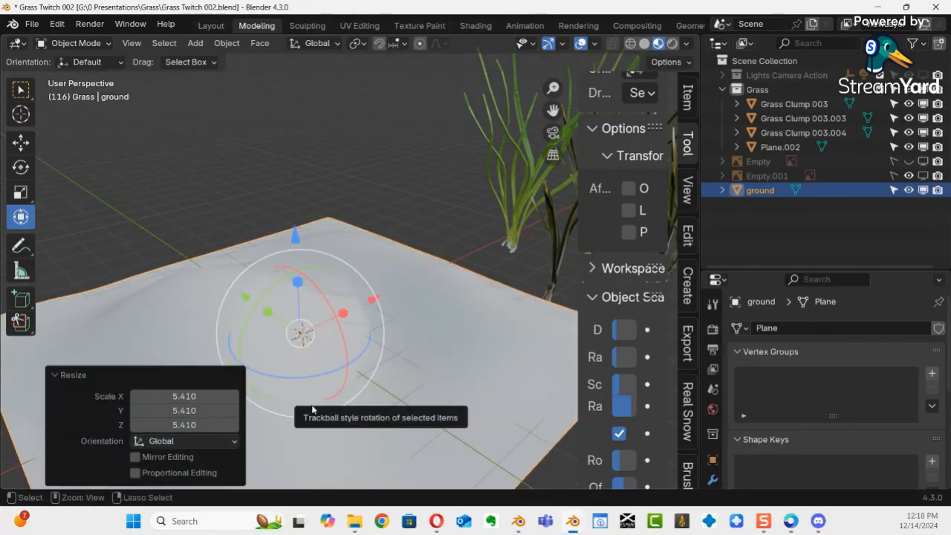
key("ctrl+a")
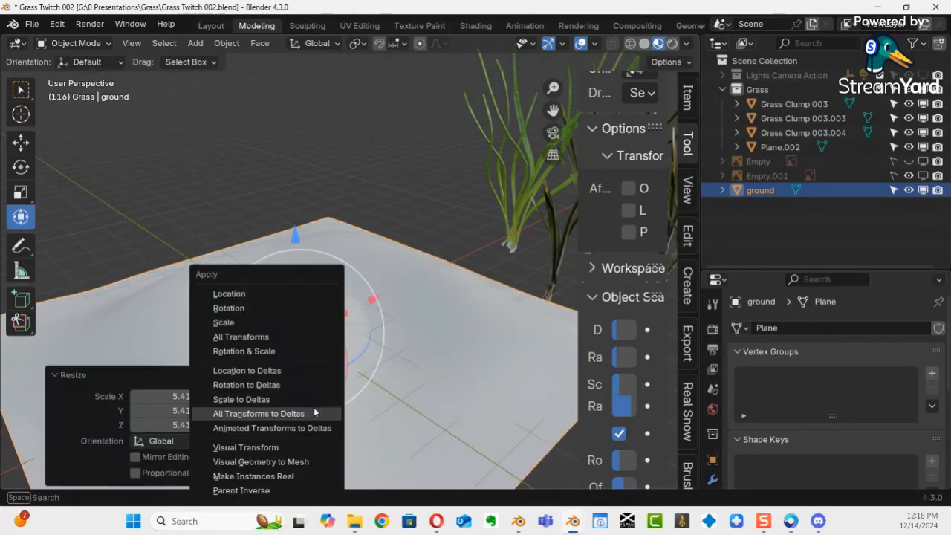
left_click(262, 353)
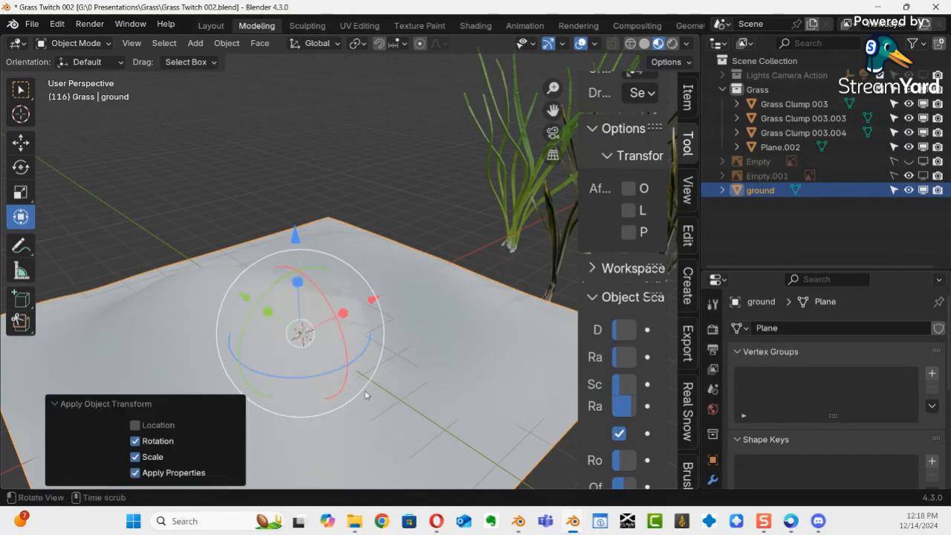
mouse_move(366, 395)
middle_mouse_down()
mouse_move(393, 343)
mouse_move(395, 376)
mouse_move(318, 328)
mouse_move(339, 324)
mouse_move(358, 372)
mouse_move(372, 349)
middle_mouse_up()
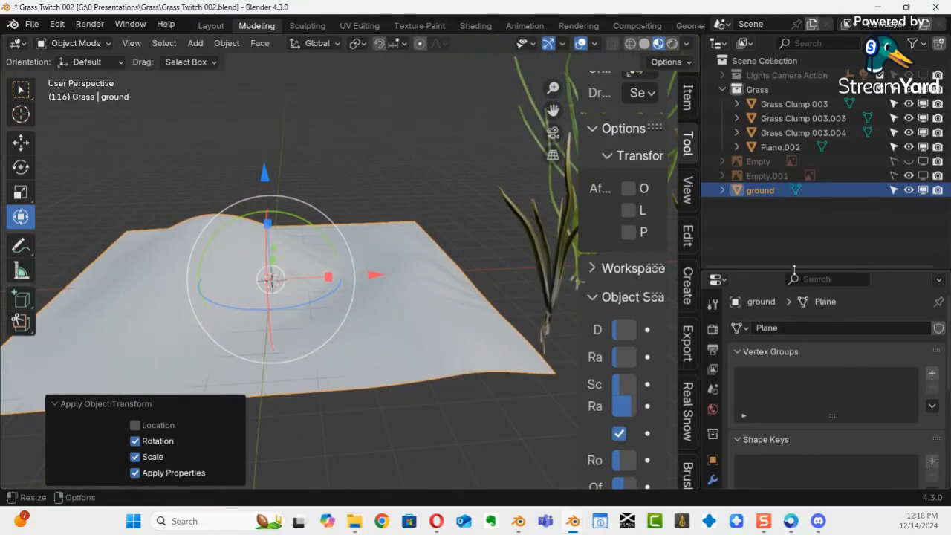
Step: Enlarge the Properties editor, add a particle system to the ground and play the animation to preview the emission
left_click_drag(794, 270, 794, 105)
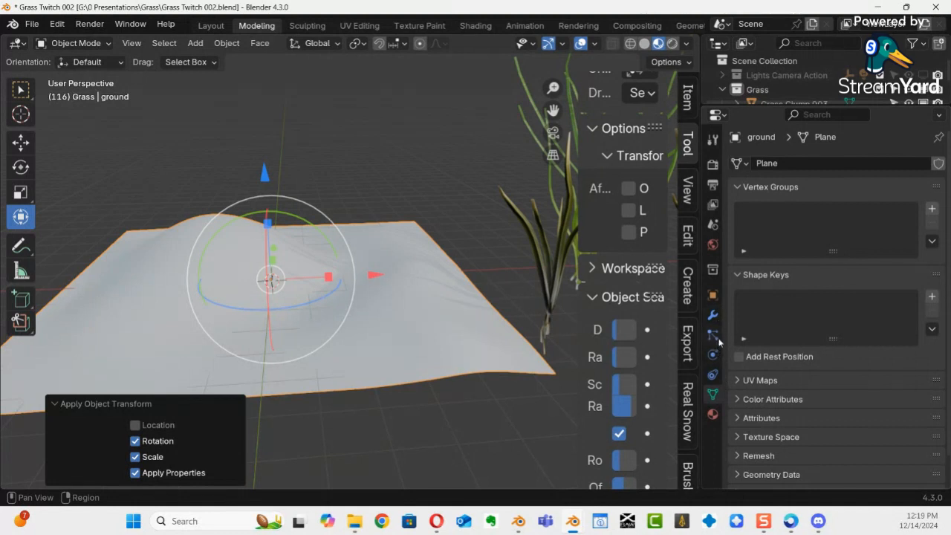
left_click(713, 316)
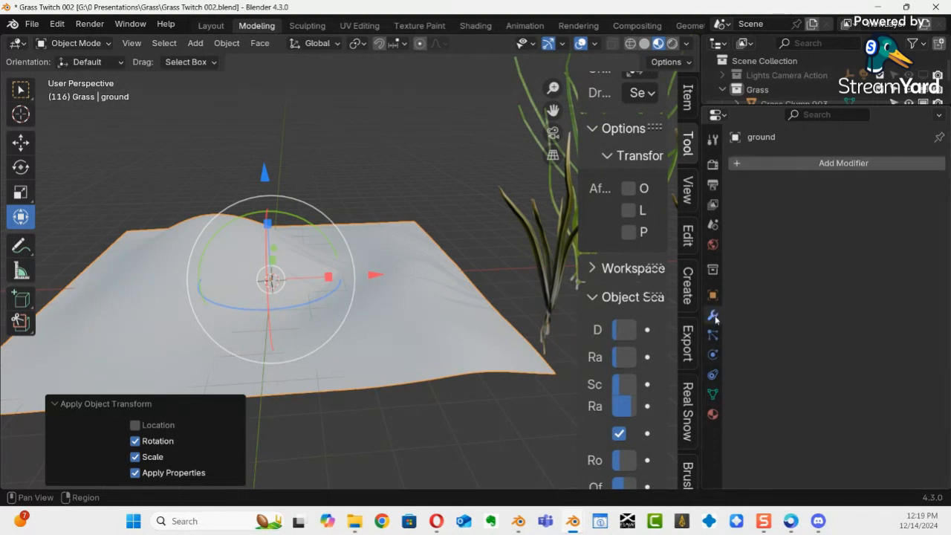
left_click(712, 335)
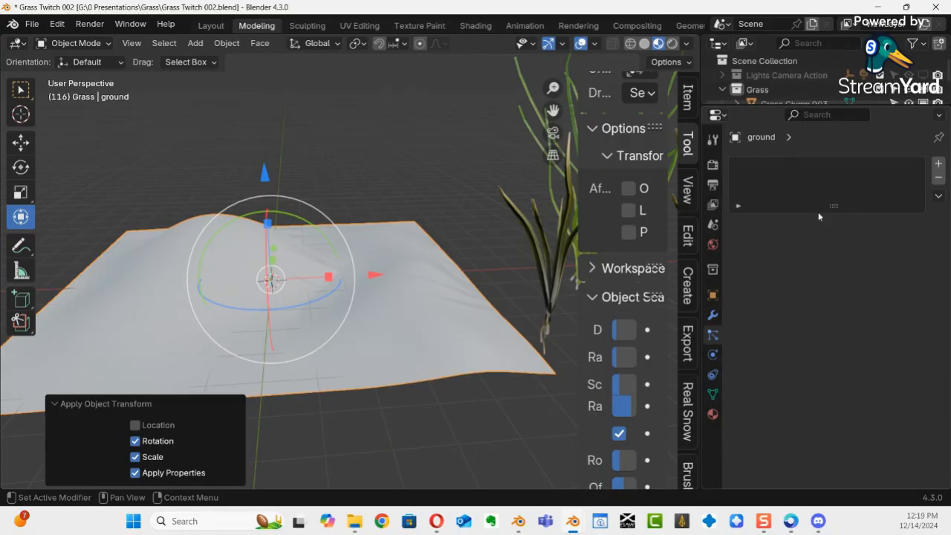
left_click(938, 164)
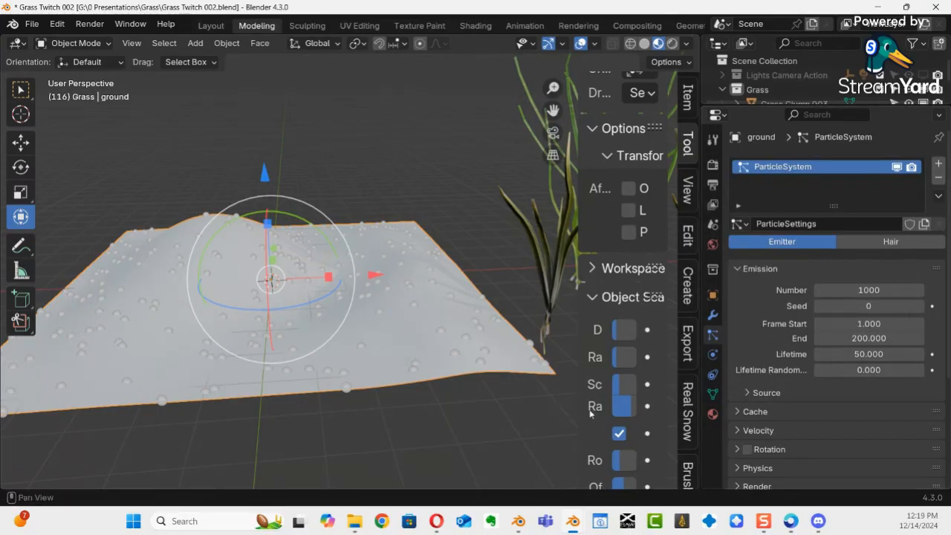
middle_click_drag(513, 404, 428, 391)
key("space")
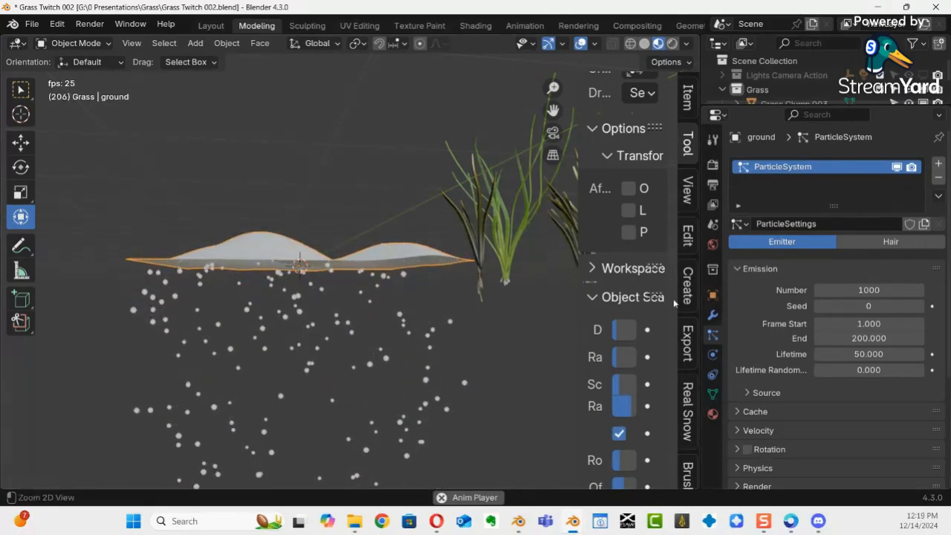
middle_click_drag(385, 287, 395, 329)
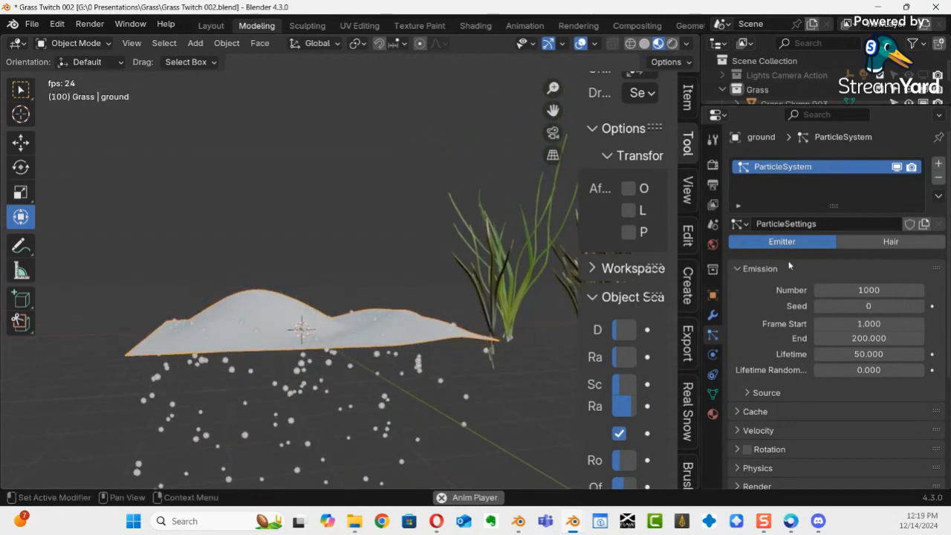
Step: Switch the ground's particle system to Hair and set the hair length to 0.1 m
left_click(888, 241)
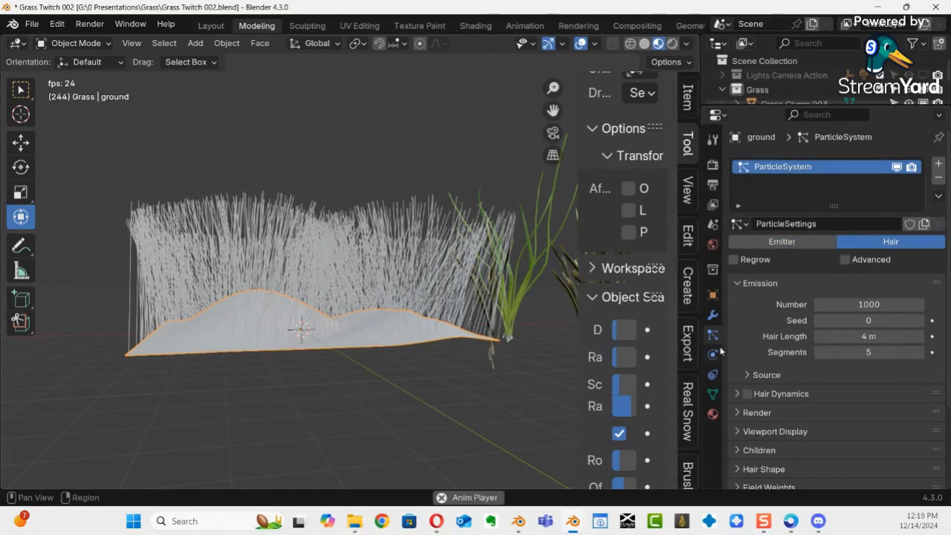
left_click(874, 338)
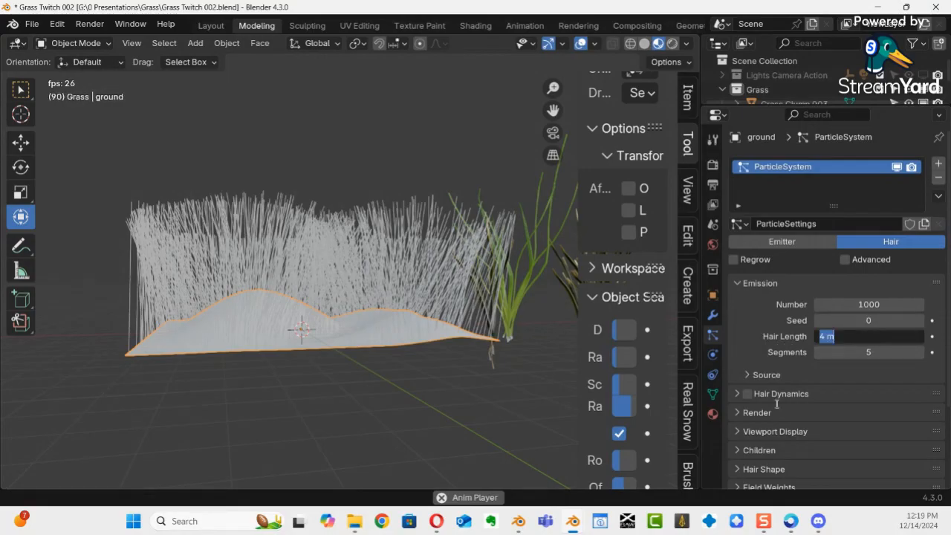
type(".1")
key("Return")
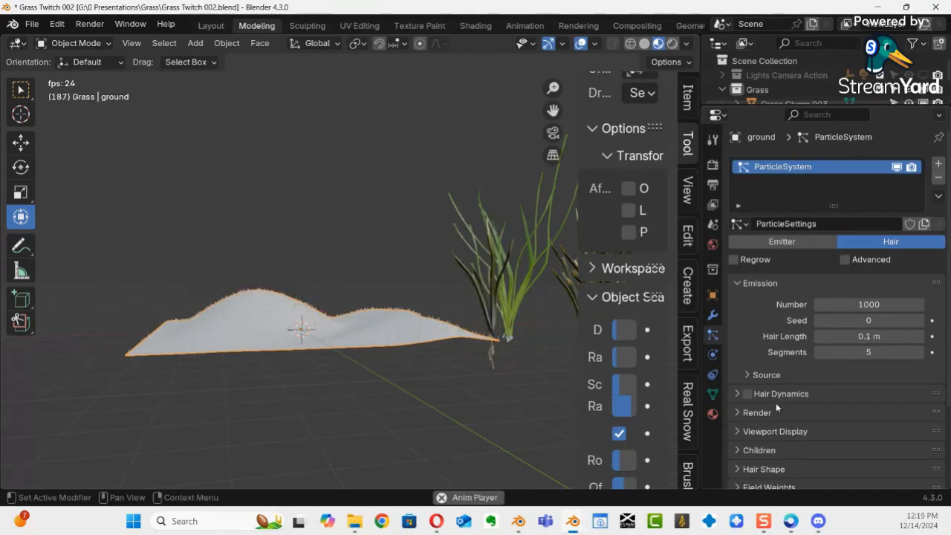
Step: Expand the particle render settings and set the hair length to 1 m
left_click(776, 407)
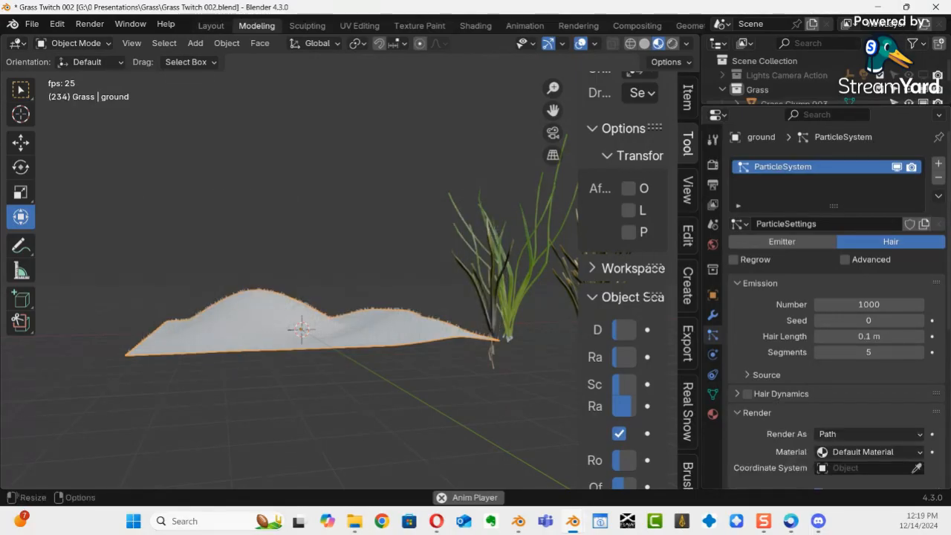
left_click(881, 337)
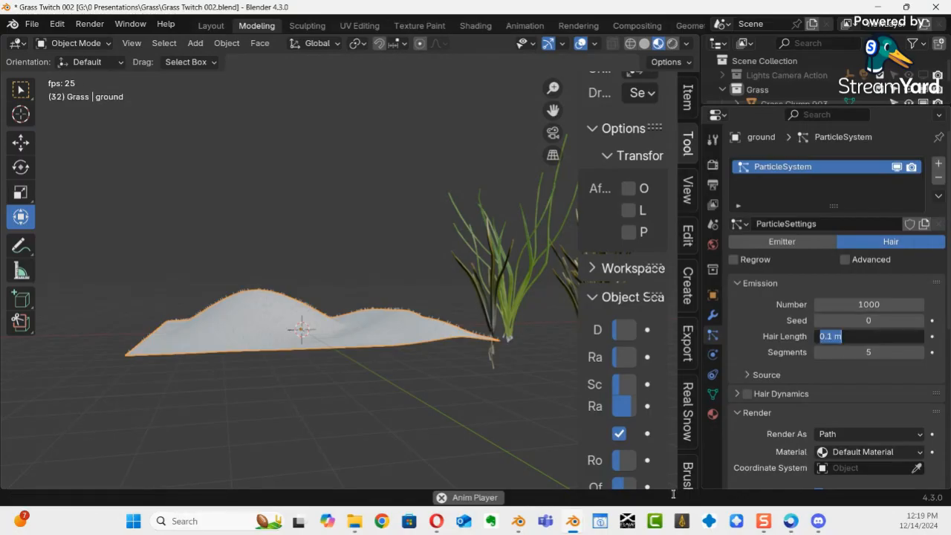
type("1")
key("Return")
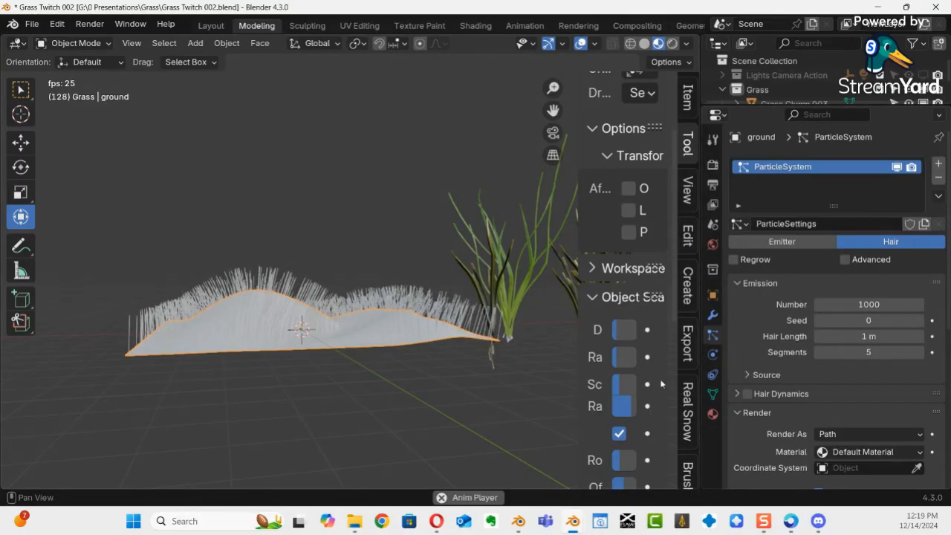
middle_click_drag(365, 321, 408, 333)
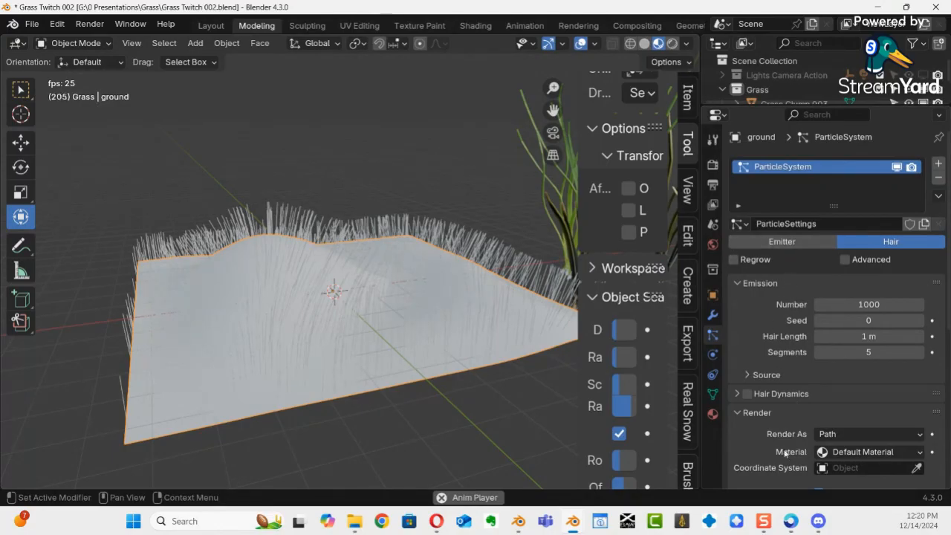
Step: Create a new material for the ground and name it grass pLANE
left_click(712, 414)
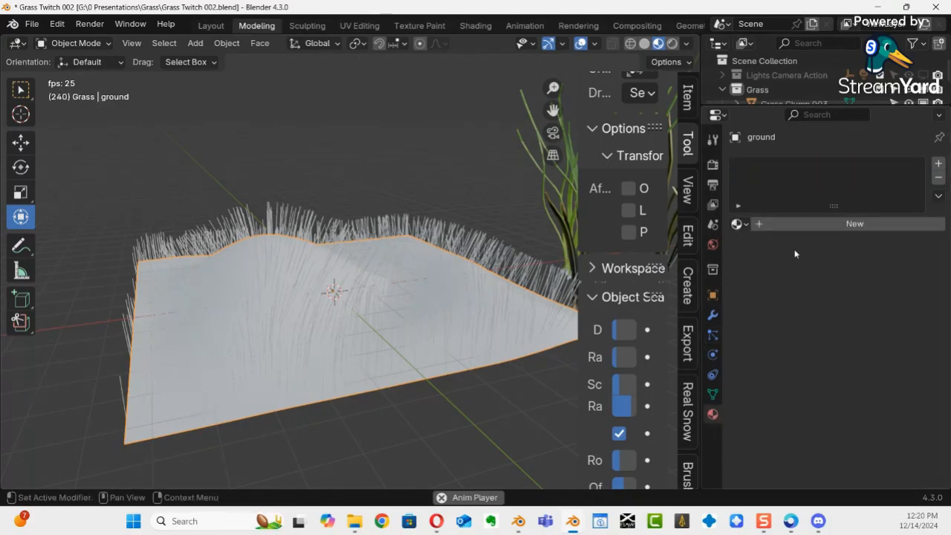
left_click(835, 223)
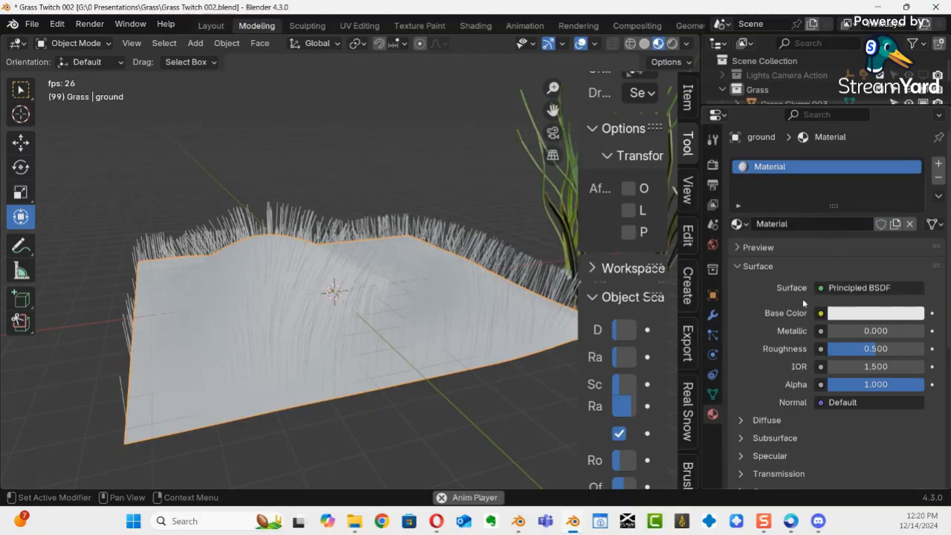
double_click(770, 168)
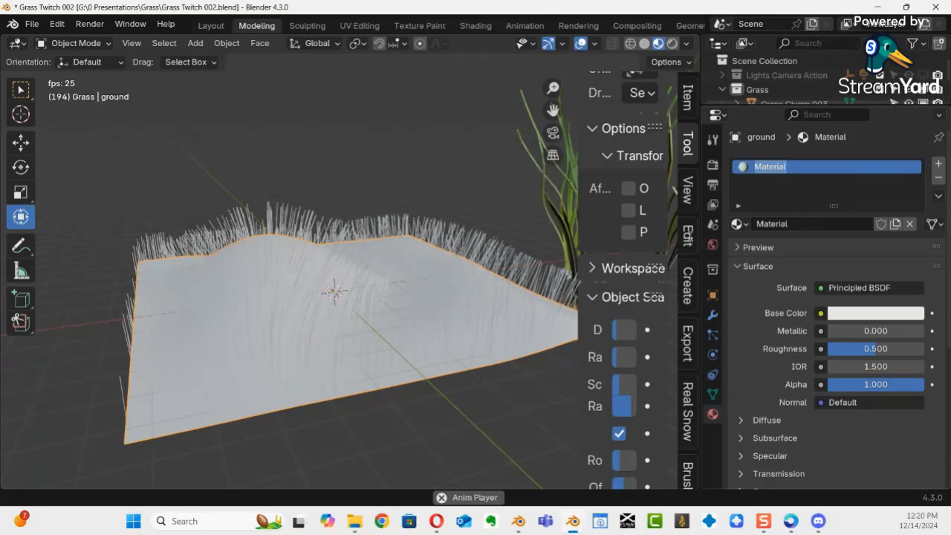
type("grass pLANE")
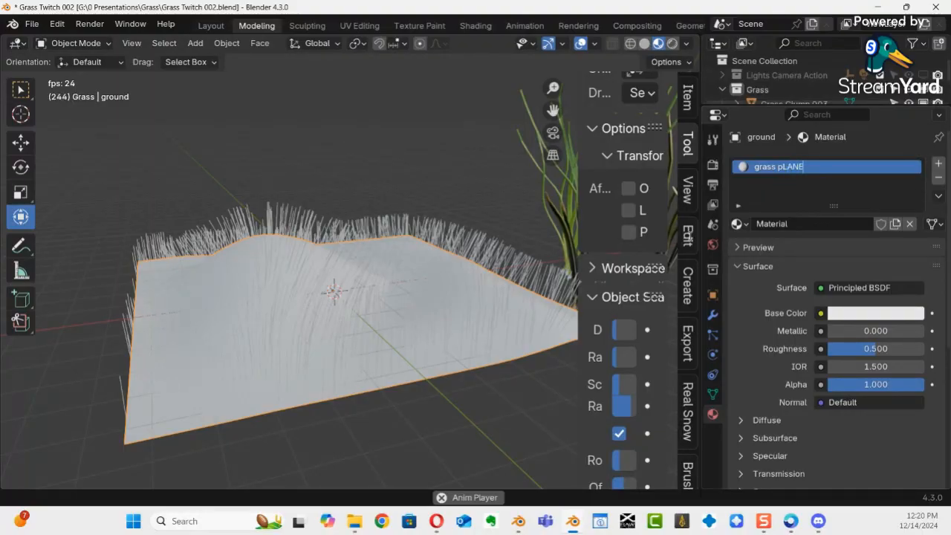
key("Return")
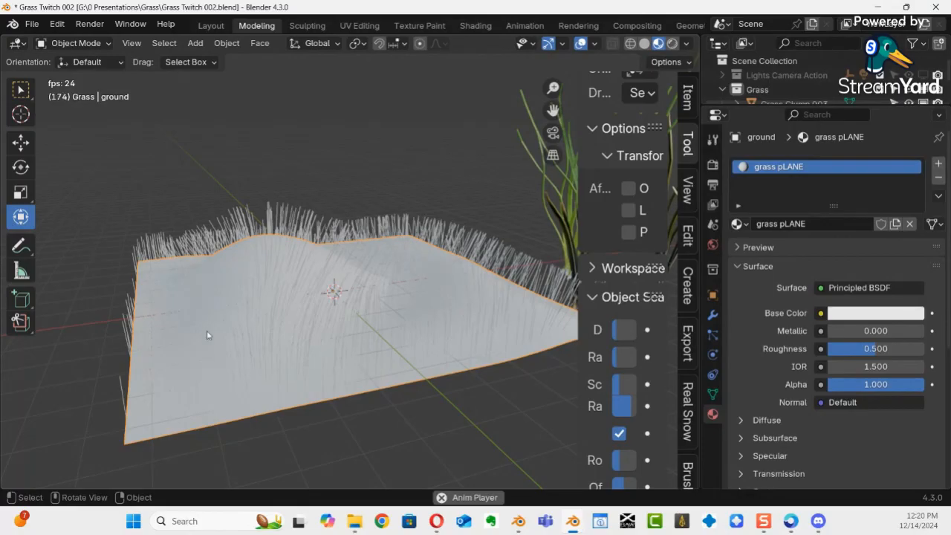
Step: Close the detached 3D viewport window, enlarge the Outliner and split it vertically into two areas
left_click_drag(9, 490, 37, 364)
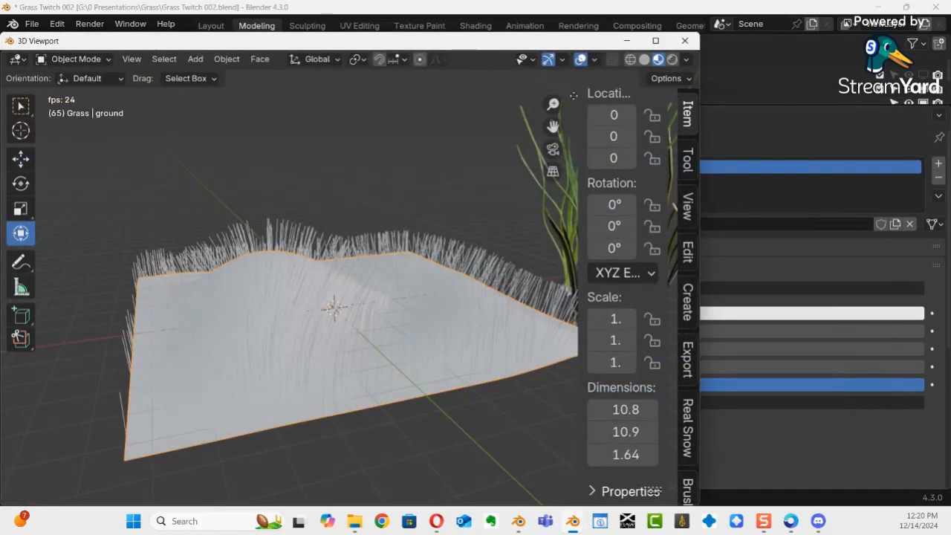
left_click(684, 40)
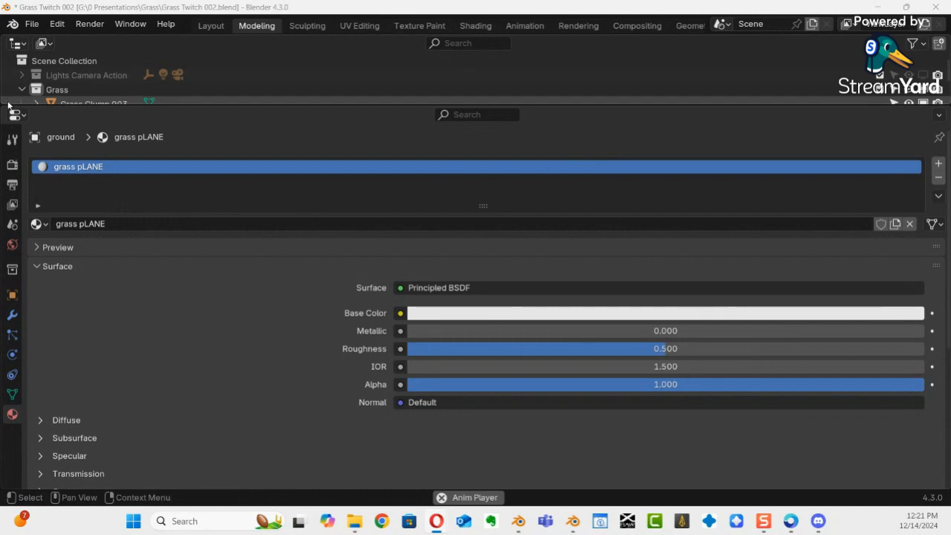
left_click_drag(28, 104, 223, 372)
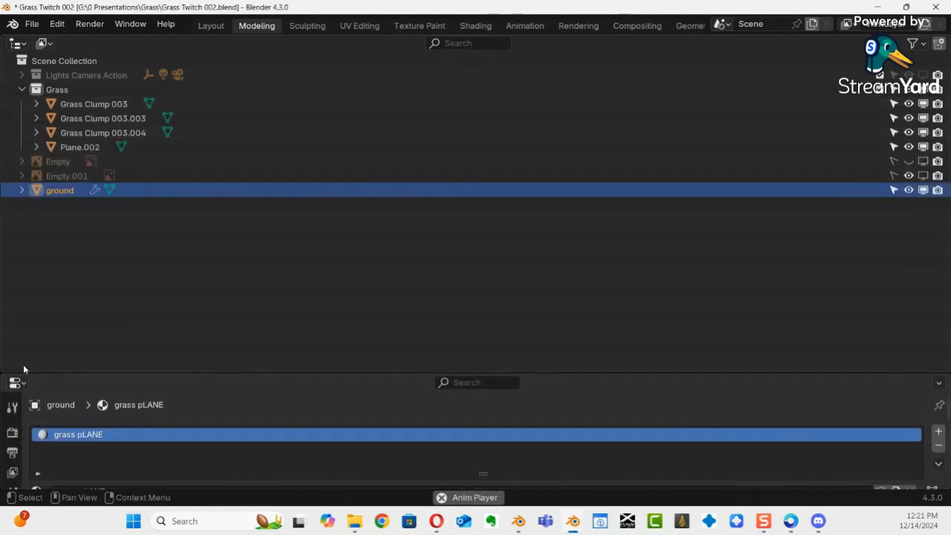
left_click_drag(23, 369, 304, 336)
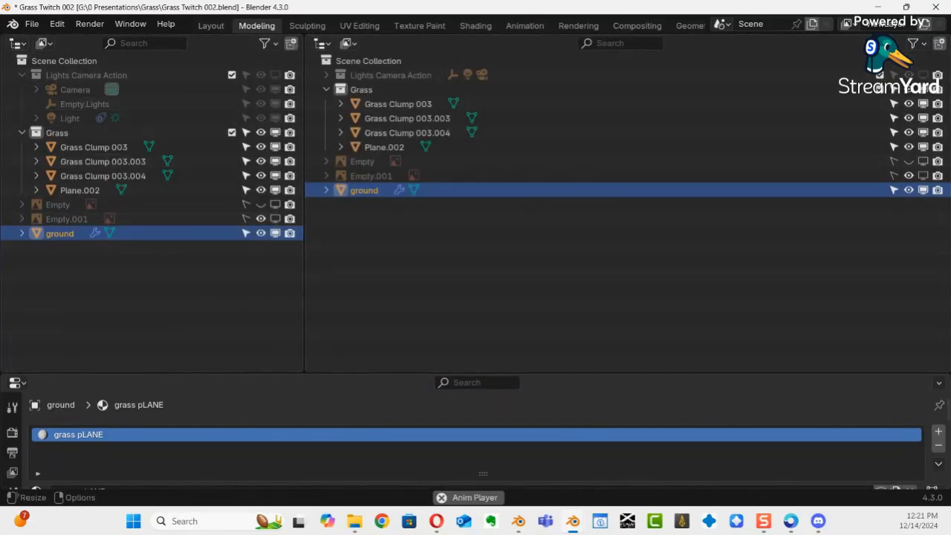
Step: Change the newly split Outliner area to a 3D Viewport
left_click(30, 24)
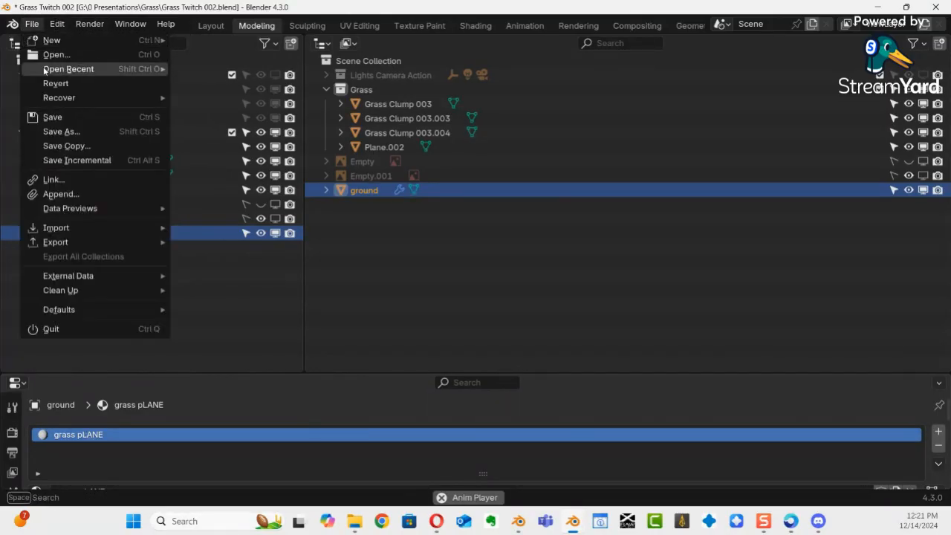
mouse_move(36, 46)
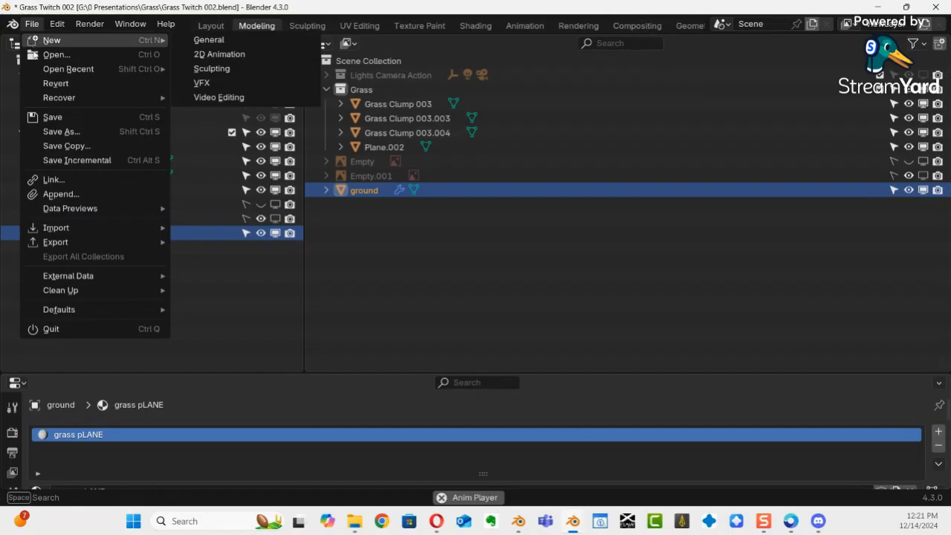
left_click(43, 44)
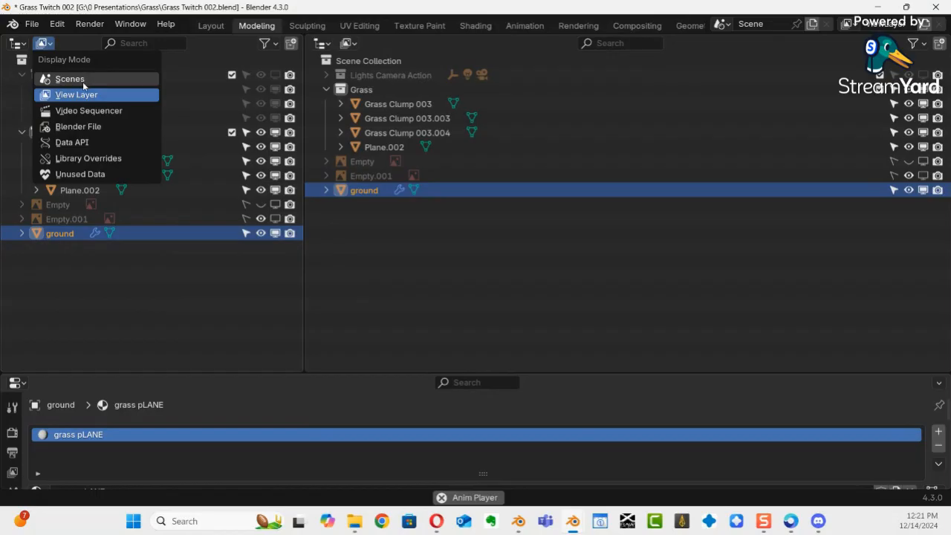
left_click(16, 44)
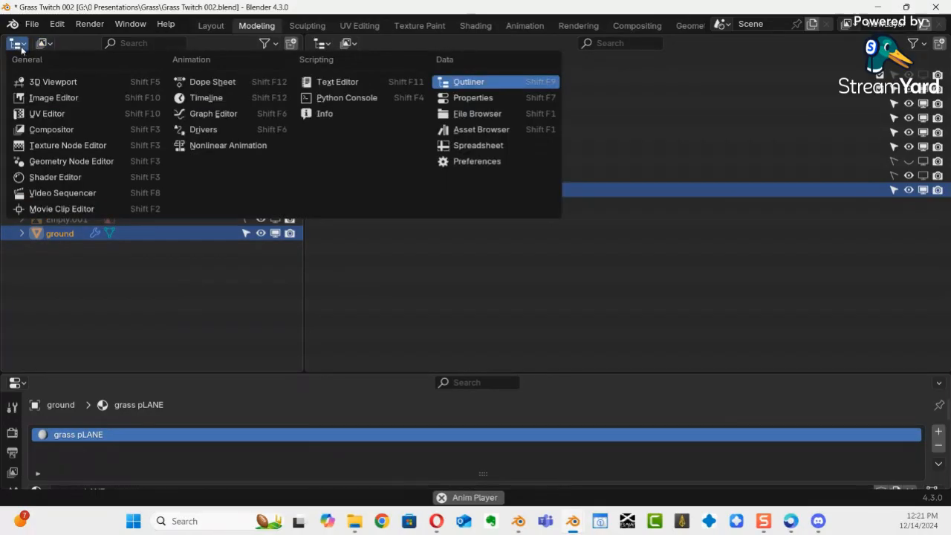
left_click(52, 83)
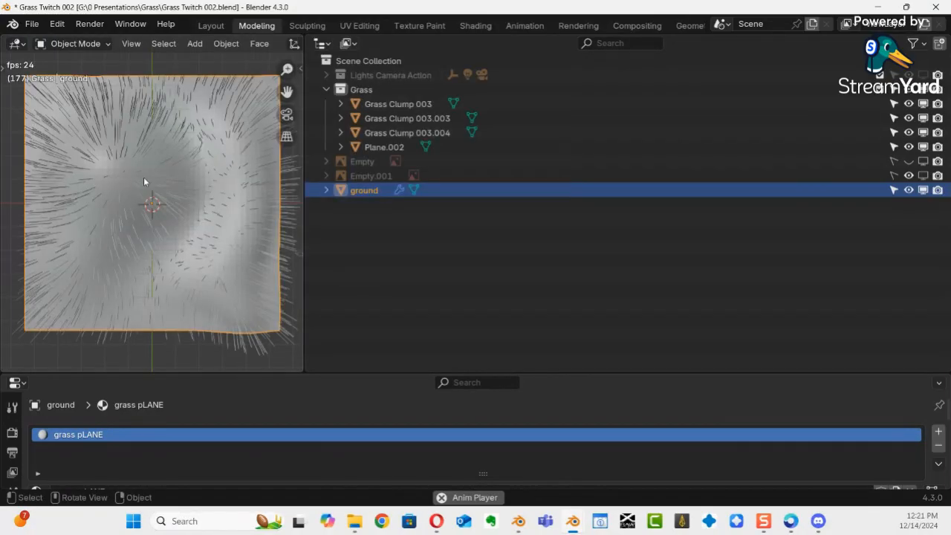
Step: Stop the animation playback and extend the 3D viewport across most of the workspace, down beside the Properties editor
left_click_drag(304, 242, 534, 234)
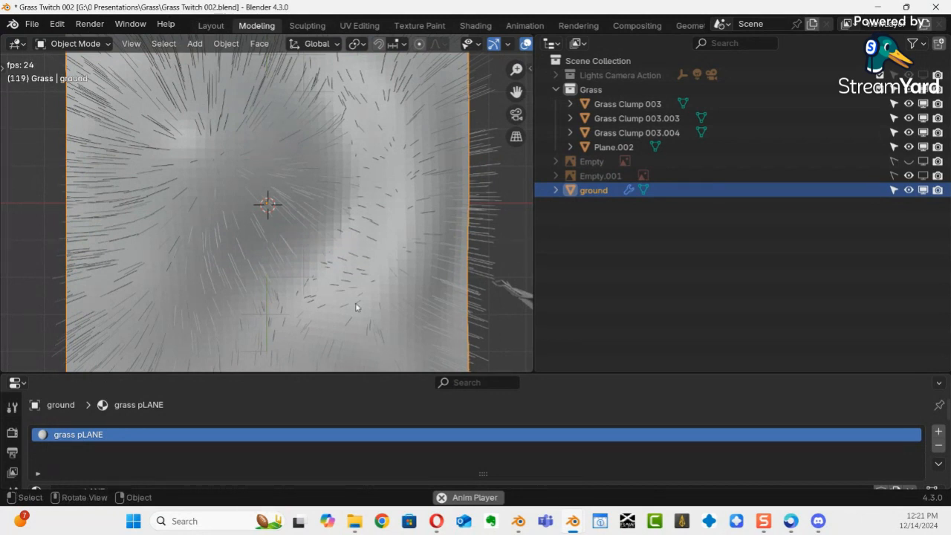
key("space")
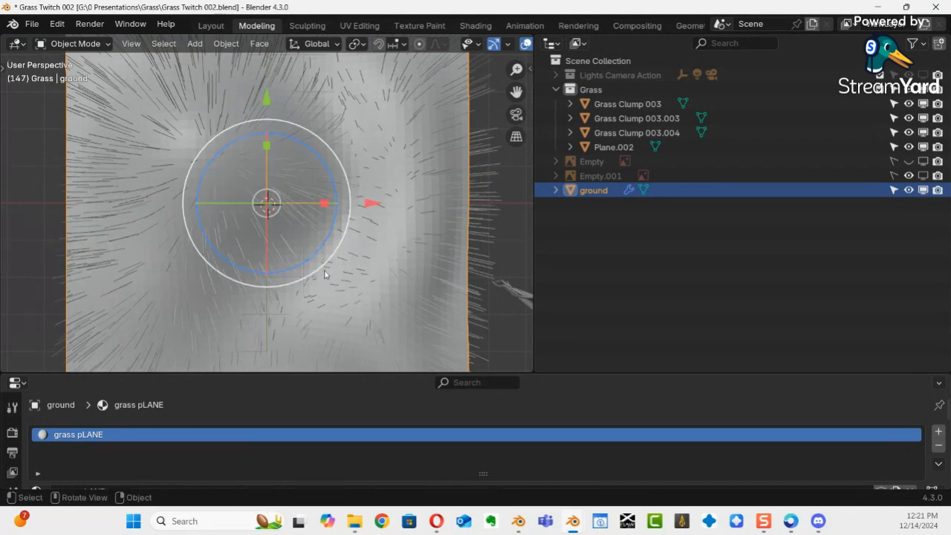
middle_click_drag(314, 273, 333, 137)
left_click_drag(535, 211, 746, 199)
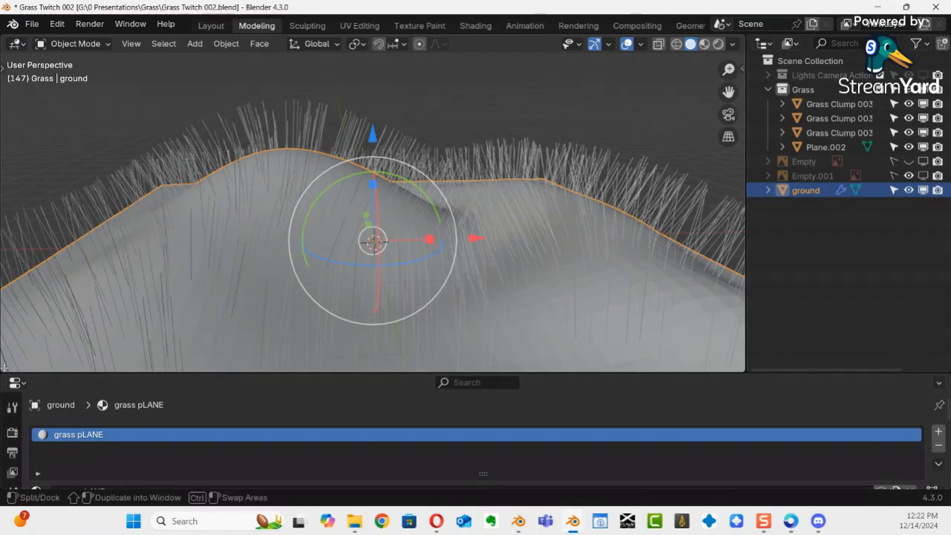
left_click_drag(4, 366, 21, 391)
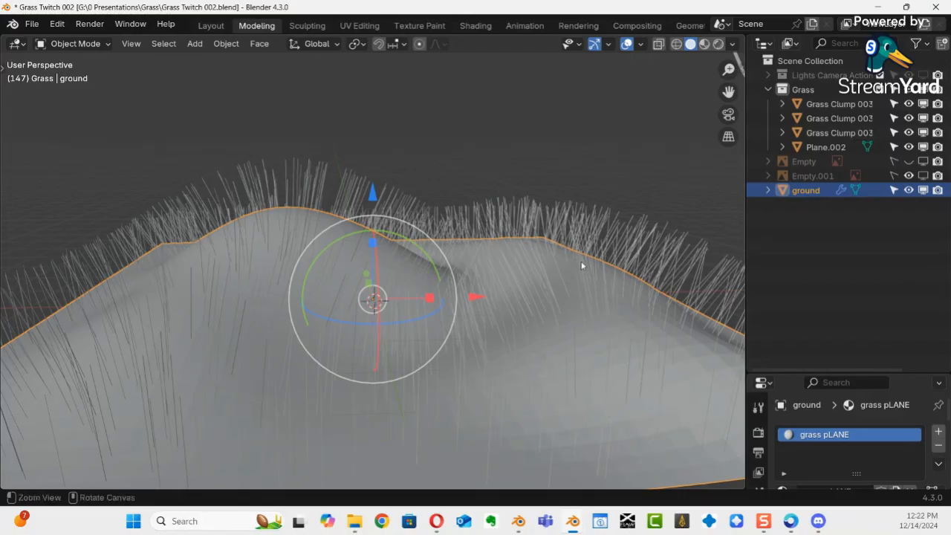
Step: Set the viewport shading to Material Preview to see the whole ground with its hair particles
middle_click_drag(581, 265, 431, 343, "ctrl")
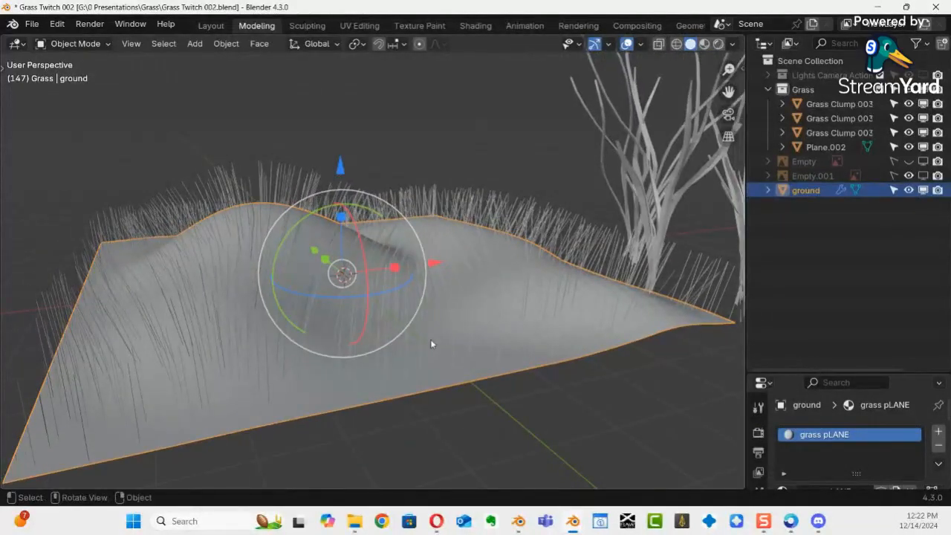
key("z")
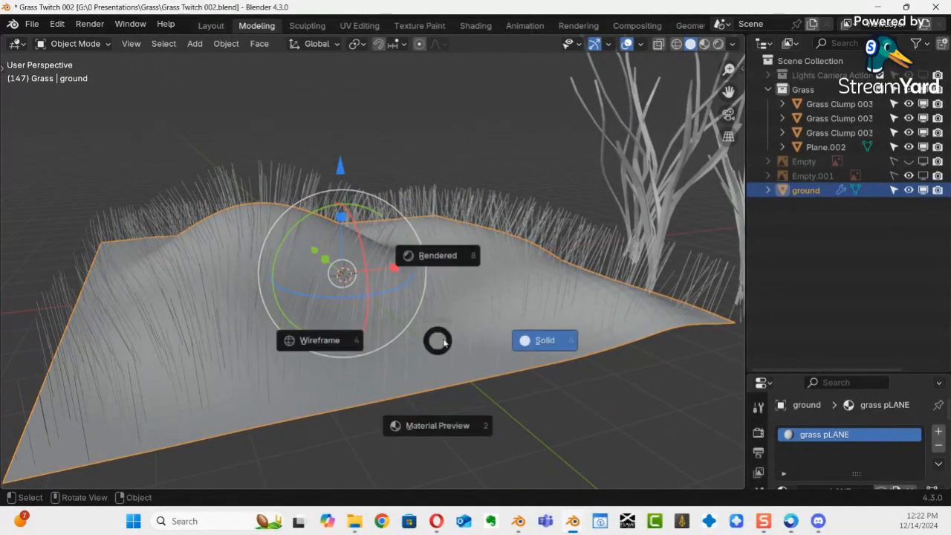
left_click(437, 426)
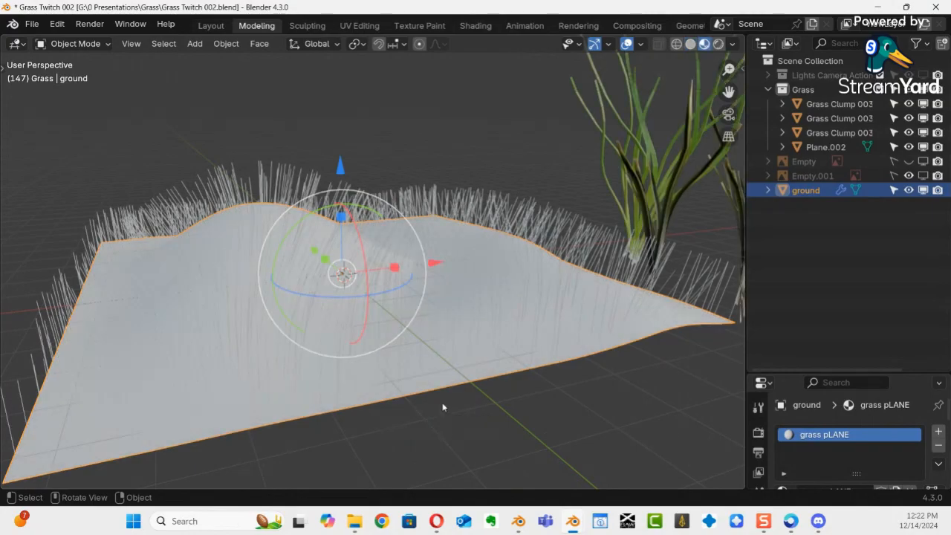
middle_click_drag(569, 302, 471, 315)
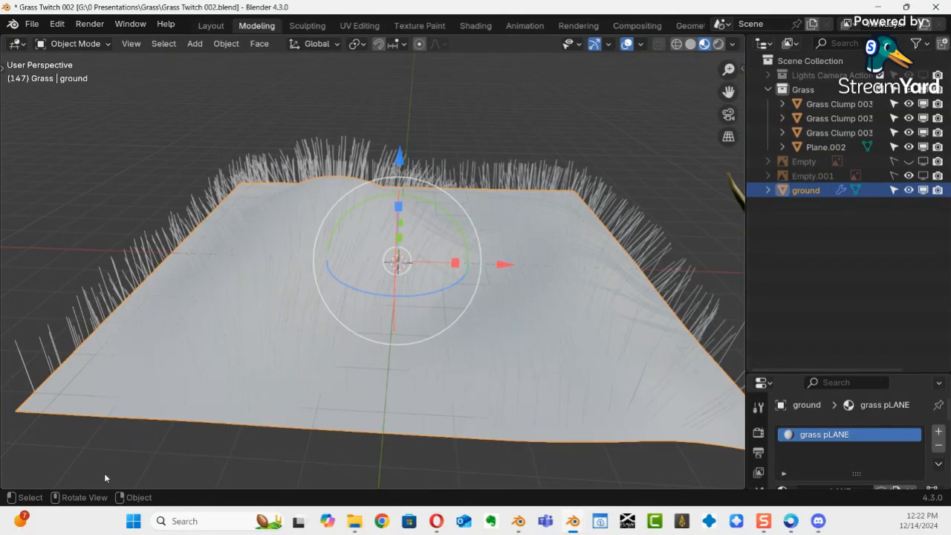
Step: Detach the 3D viewport into its own window and dock it back beside the Outliner, above the full-width Properties editor
left_click(9, 485)
left_click_drag(3, 488, 15, 380)
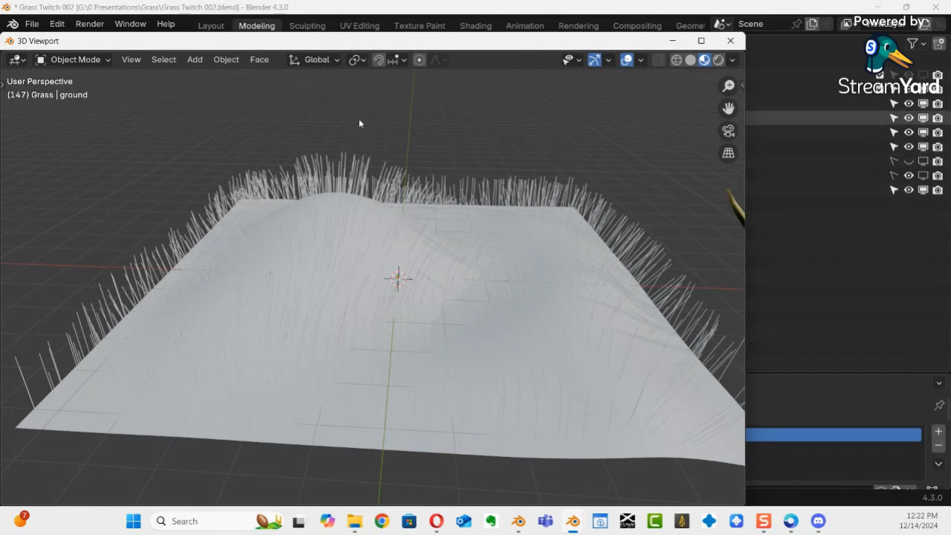
left_click_drag(301, 35, 333, 53)
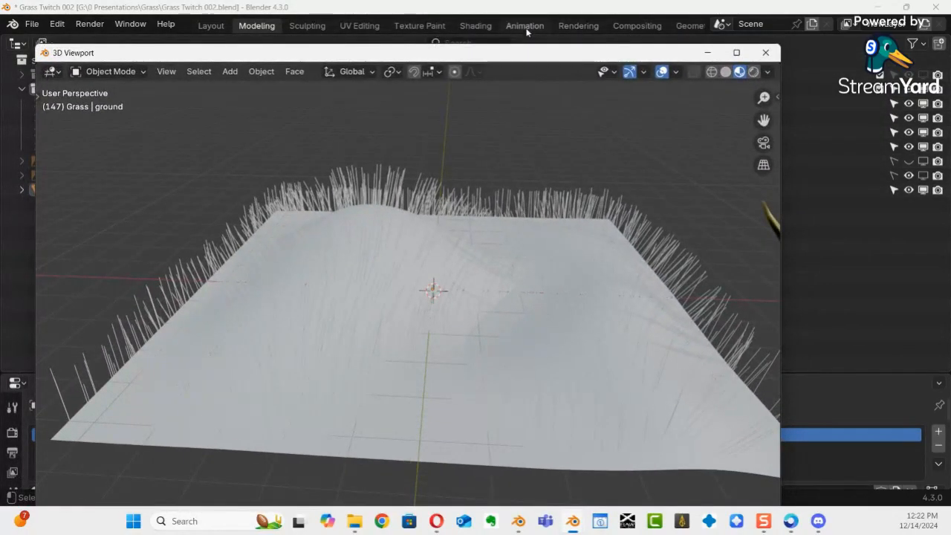
left_click_drag(541, 54, 553, 33)
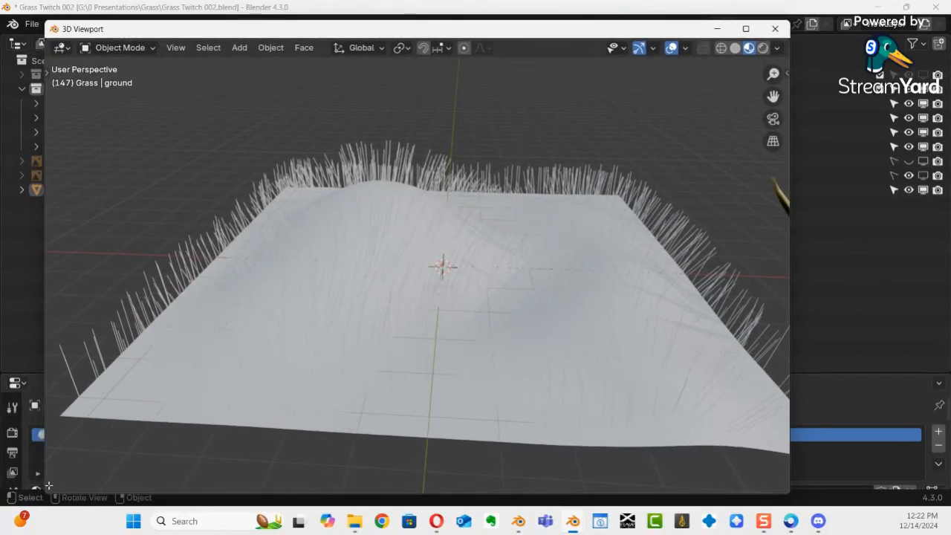
left_click_drag(49, 489, 717, 256)
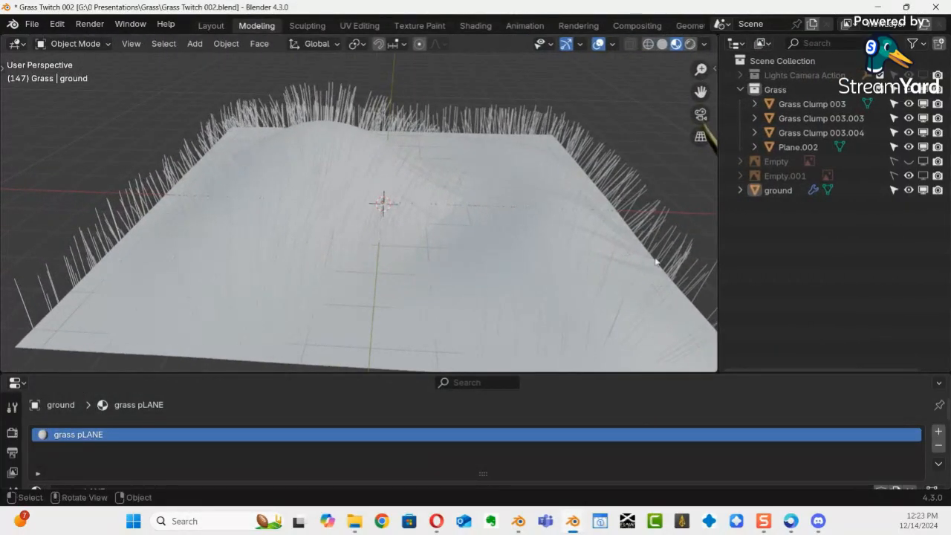
Step: Change the Properties editor area to the Shader Editor and enlarge it to show the grass pLANE material nodes
left_click(17, 388)
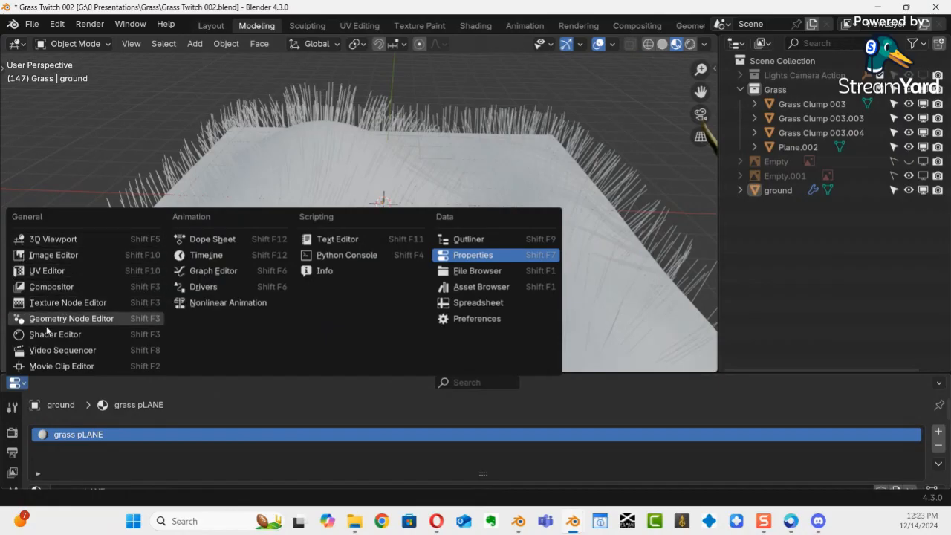
left_click(52, 334)
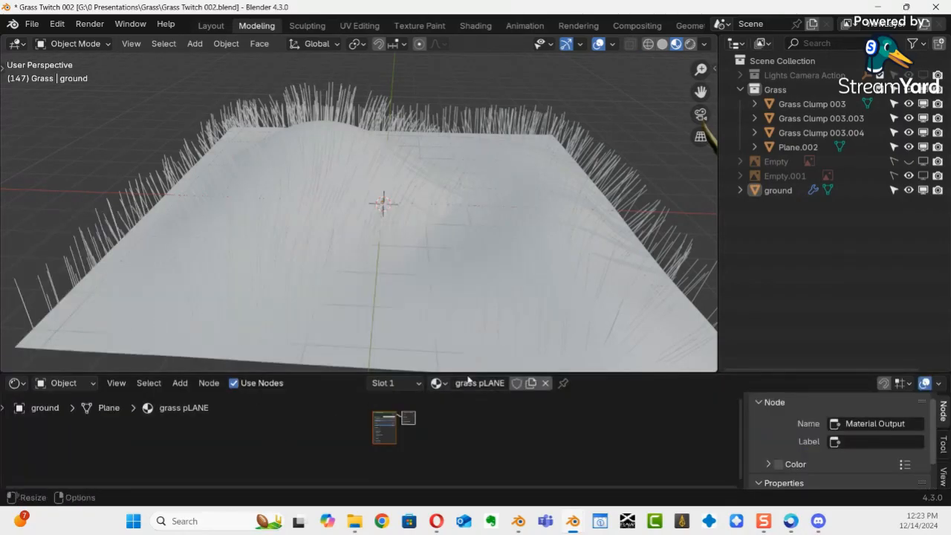
left_click_drag(453, 372, 440, 300)
middle_click_drag(421, 412, 52, 442, "ctrl")
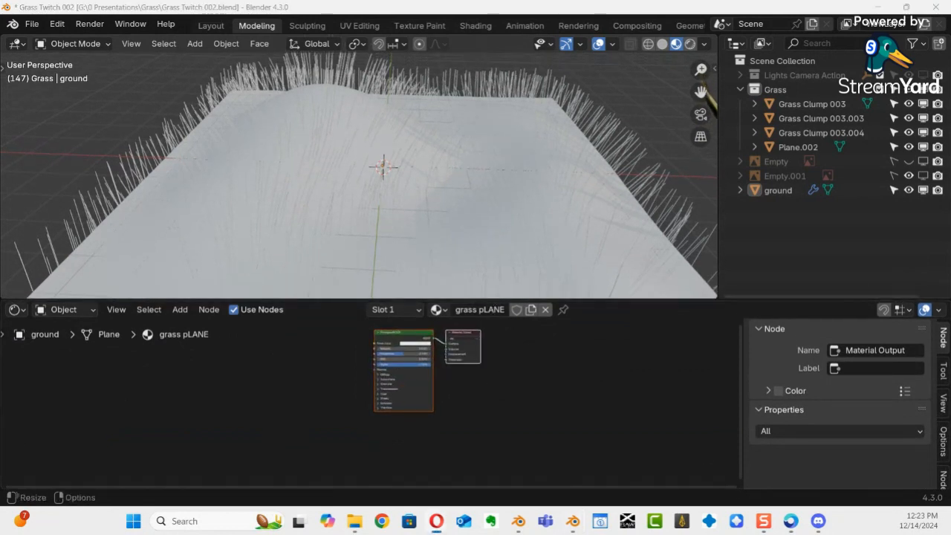
middle_click_drag(265, 456, 513, 463, "ctrl")
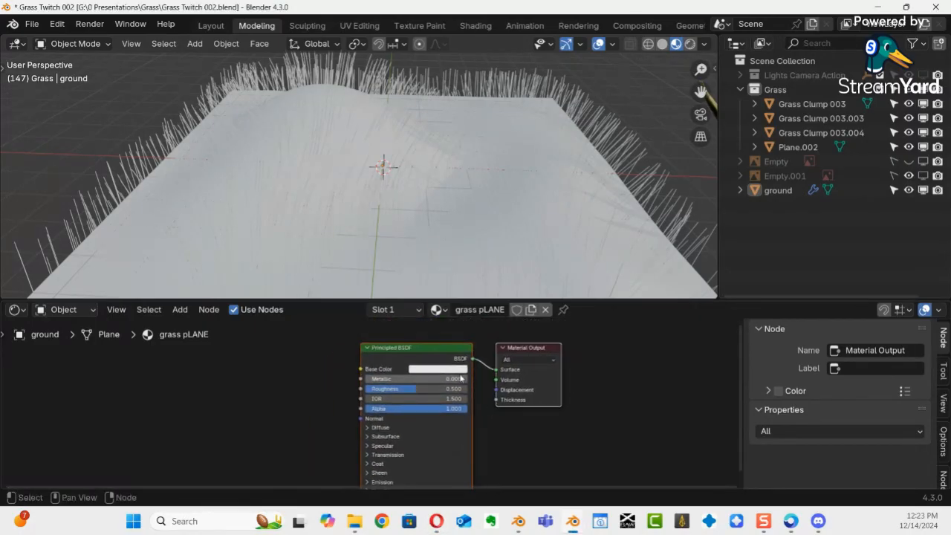
left_click(433, 349)
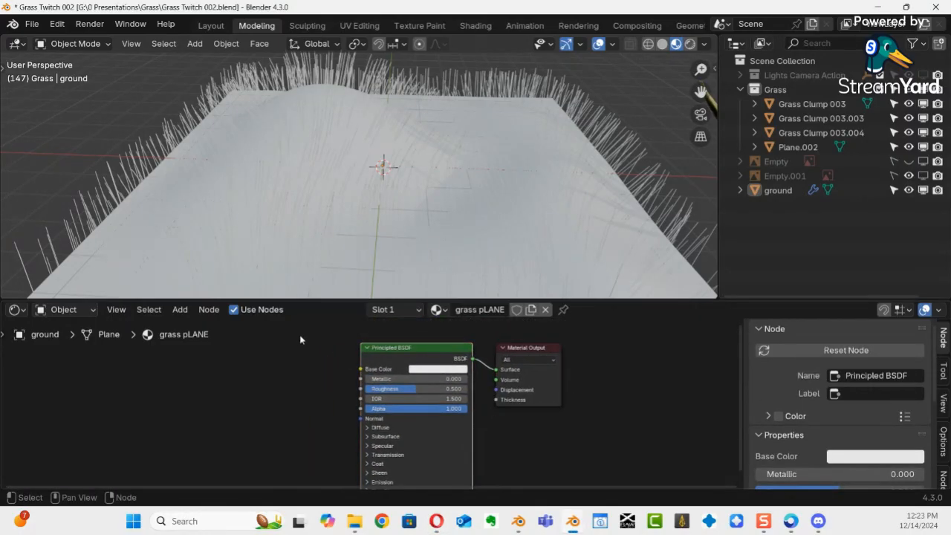
key("ctrl+shift+t")
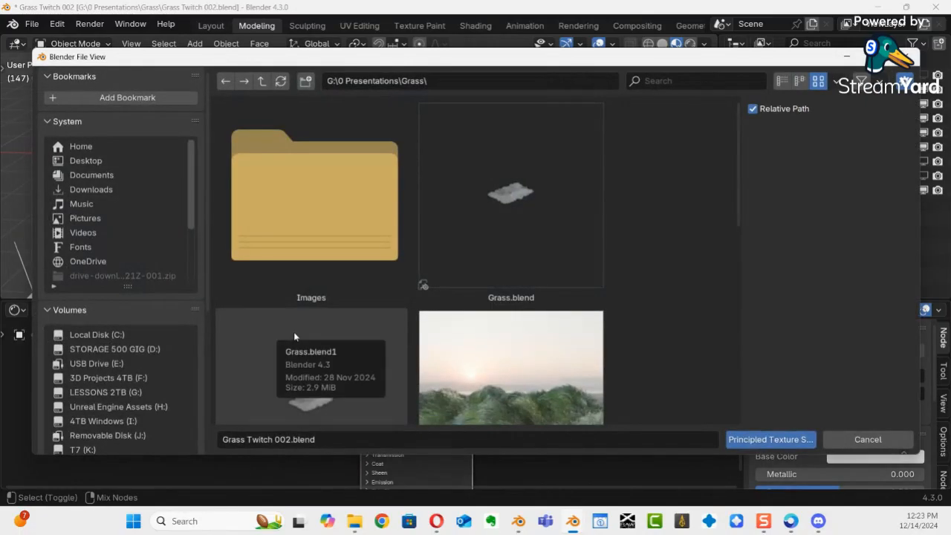
double_click(283, 216)
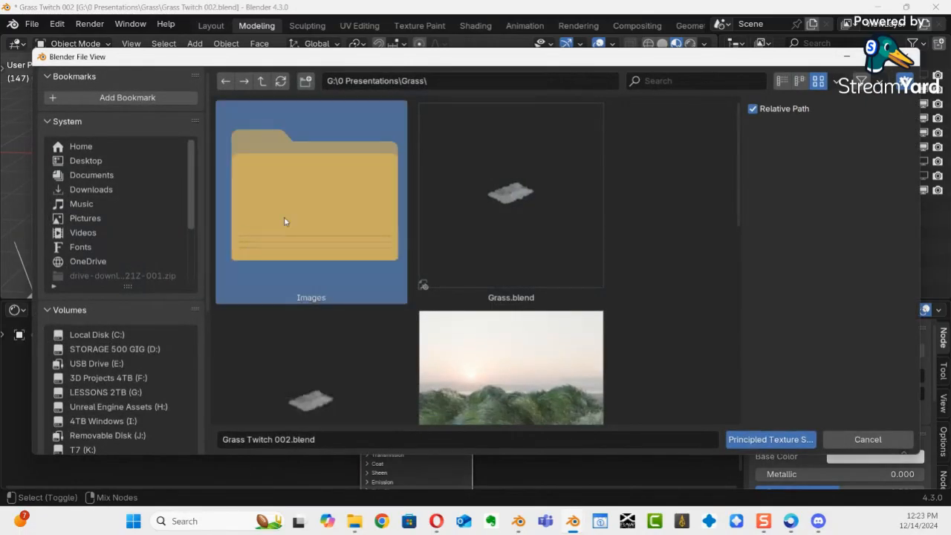
scroll(511, 324, "down", 10)
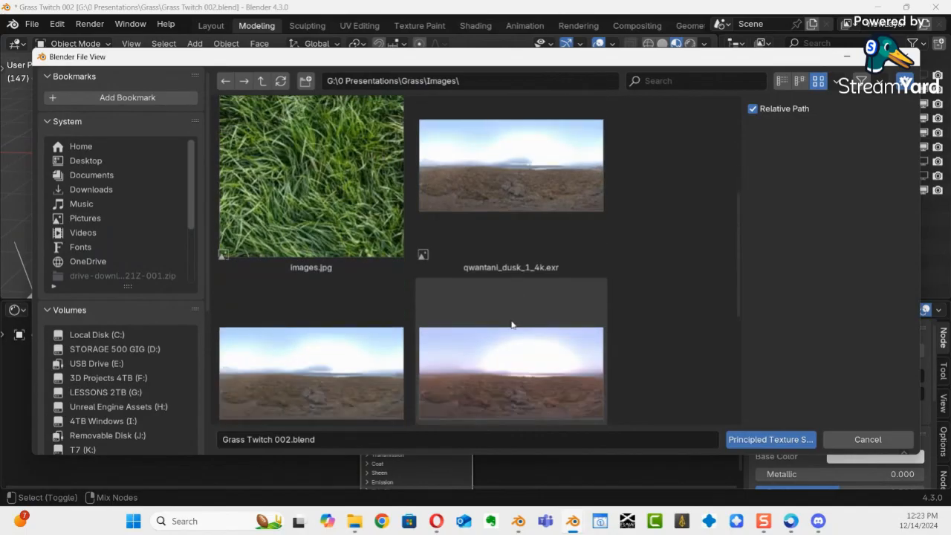
scroll(512, 324, "down", 5)
scroll(505, 326, "up", 7)
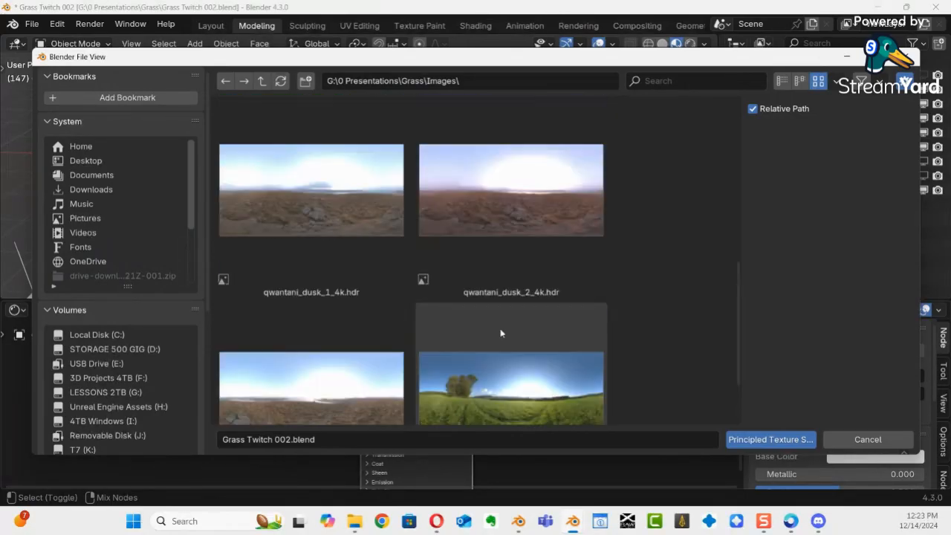
left_click(847, 438)
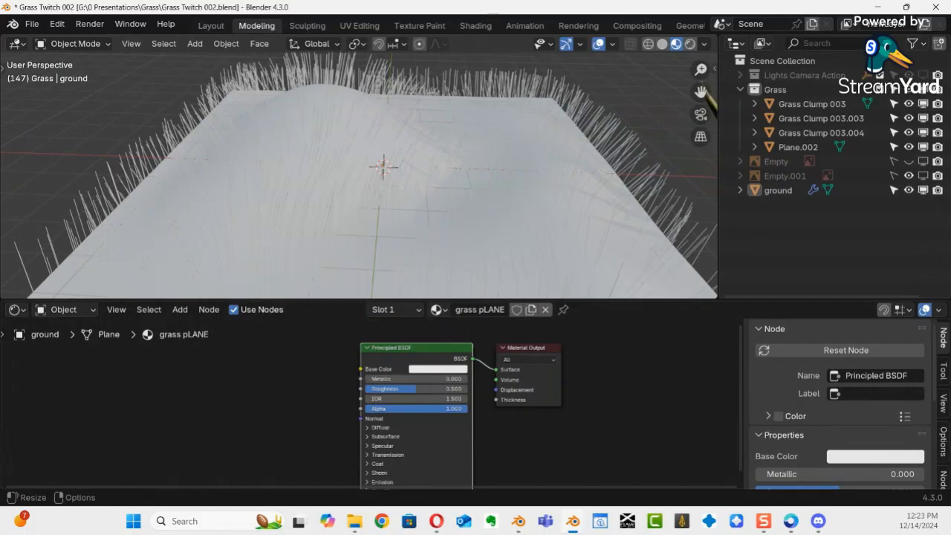
Step: Switch to the Opera browser, go to polyhaven.com and open its Textures library
left_click_drag(950, 89, 292, 1)
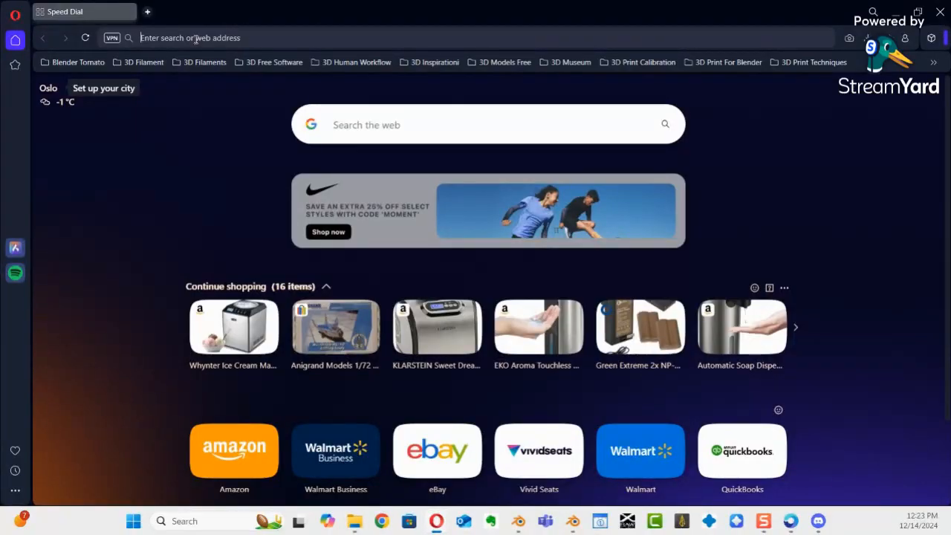
left_click(195, 38)
type("POLYhaven.com")
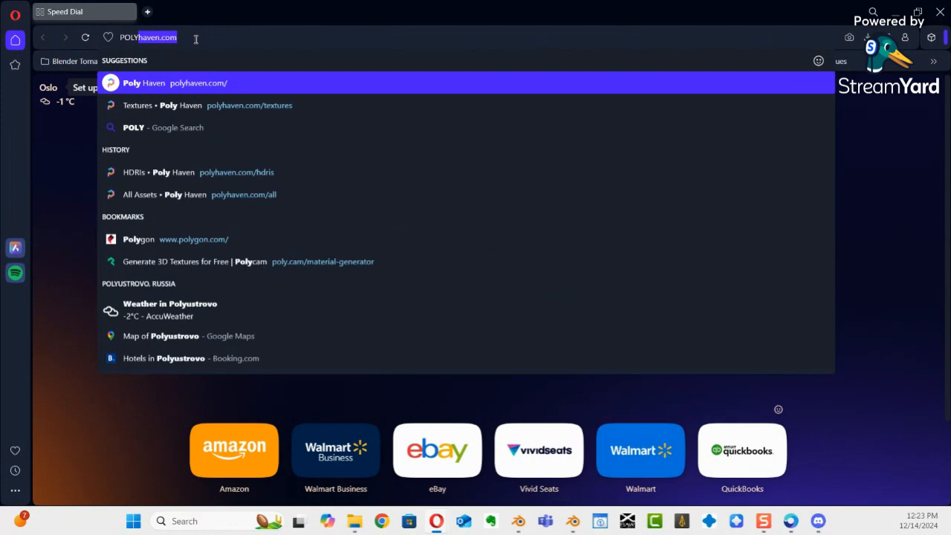
key("Return")
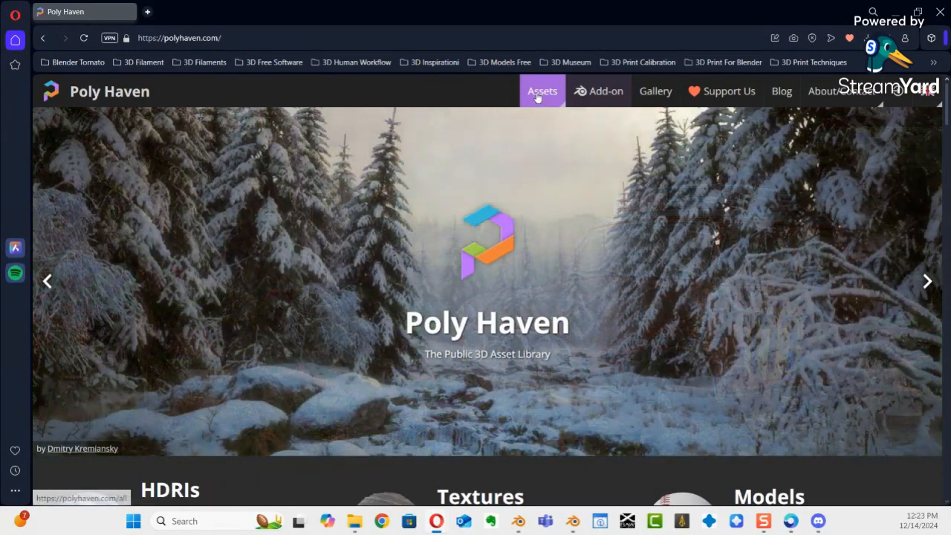
mouse_move(548, 99)
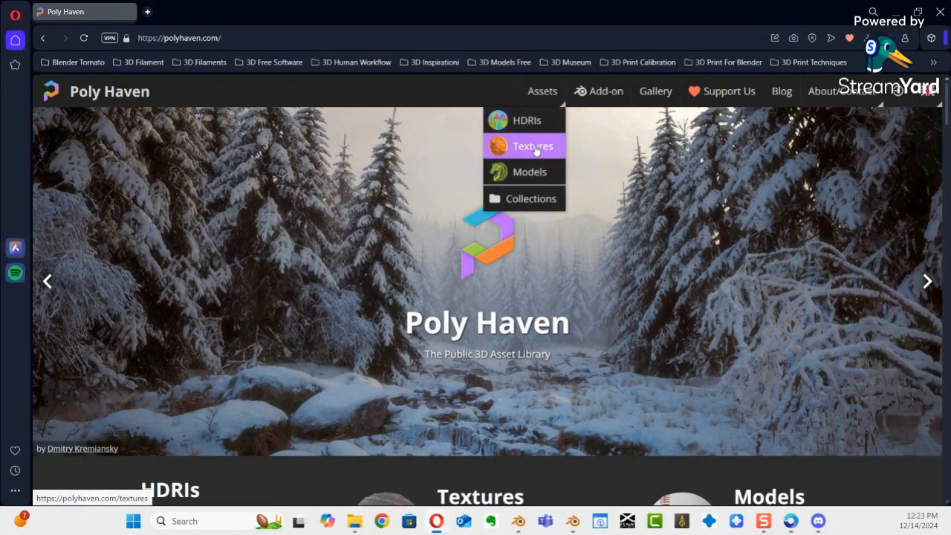
left_click_drag(532, 147, 538, 149)
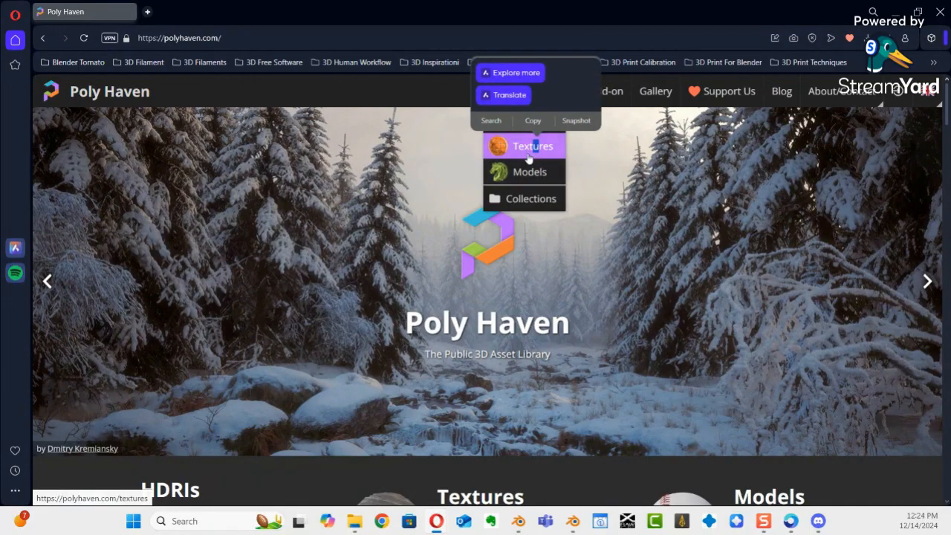
left_click(522, 148)
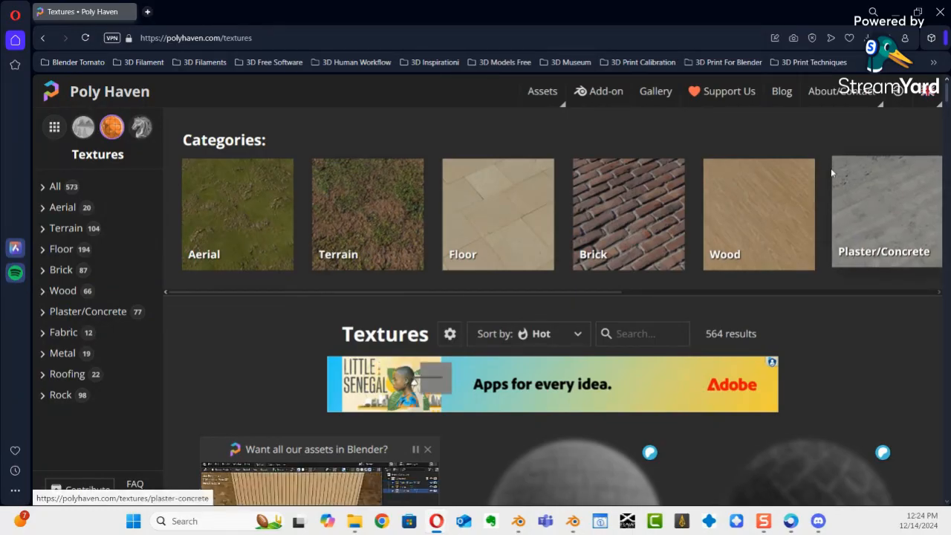
left_click(911, 111)
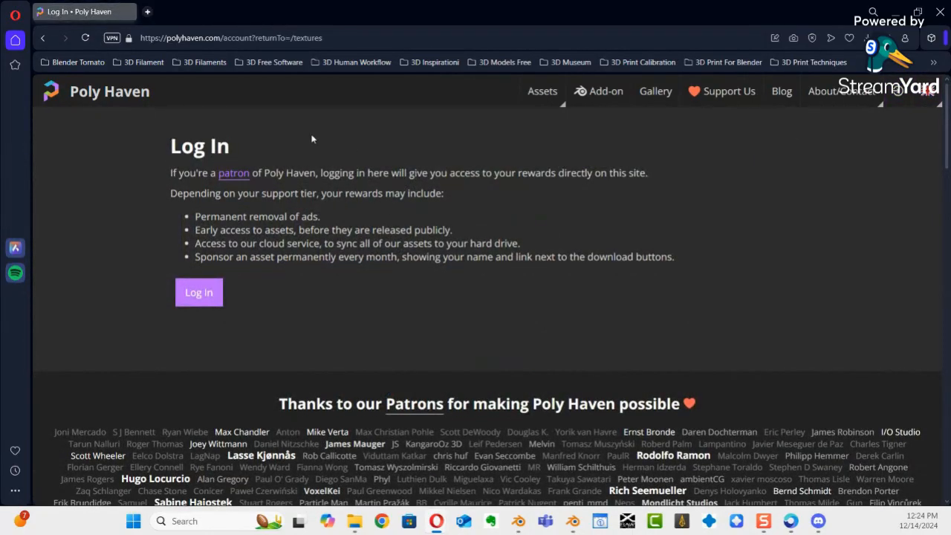
left_click(541, 91)
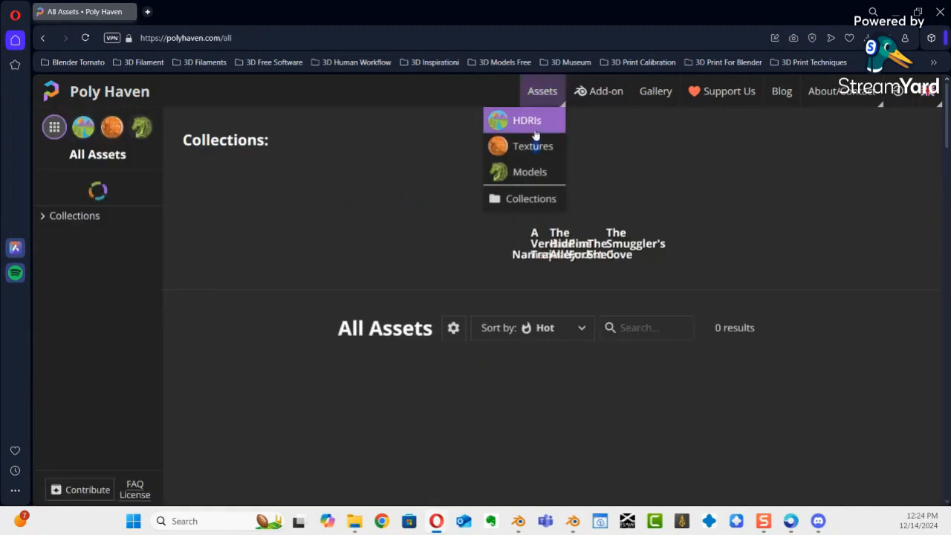
left_click(535, 146)
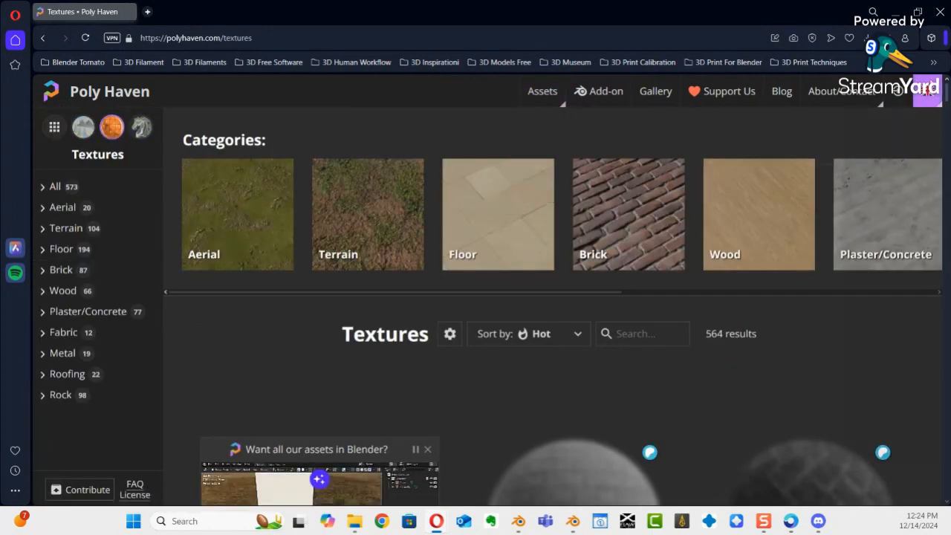
Step: Browse the Poly Haven texture previews for a grassy or mossy terrain suited to the ground plane
scroll(947, 87, "down", 1)
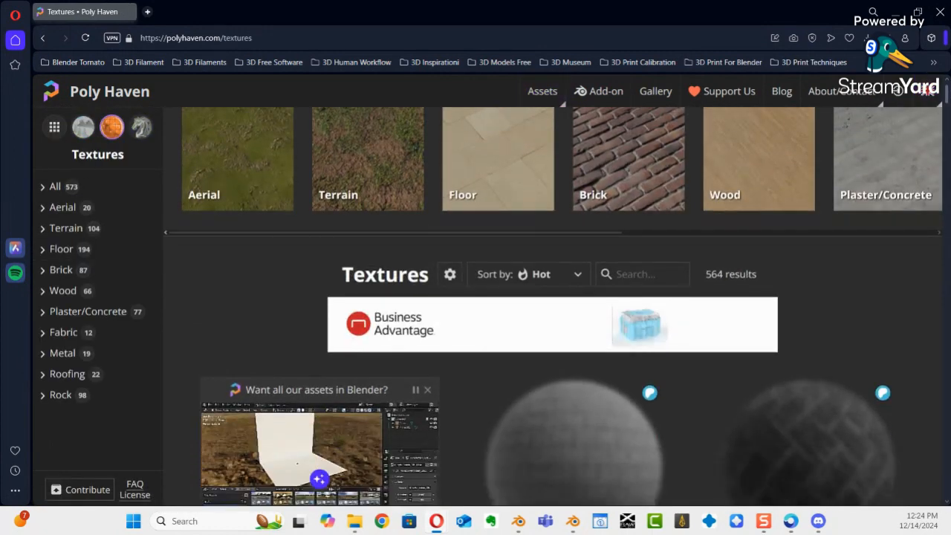
scroll(887, 198, "down", 1)
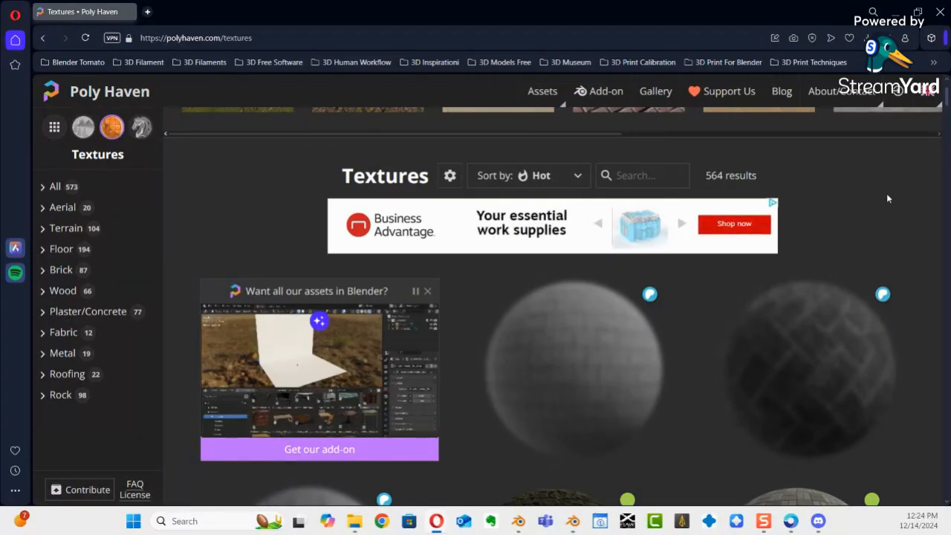
scroll(774, 345, "down", 2)
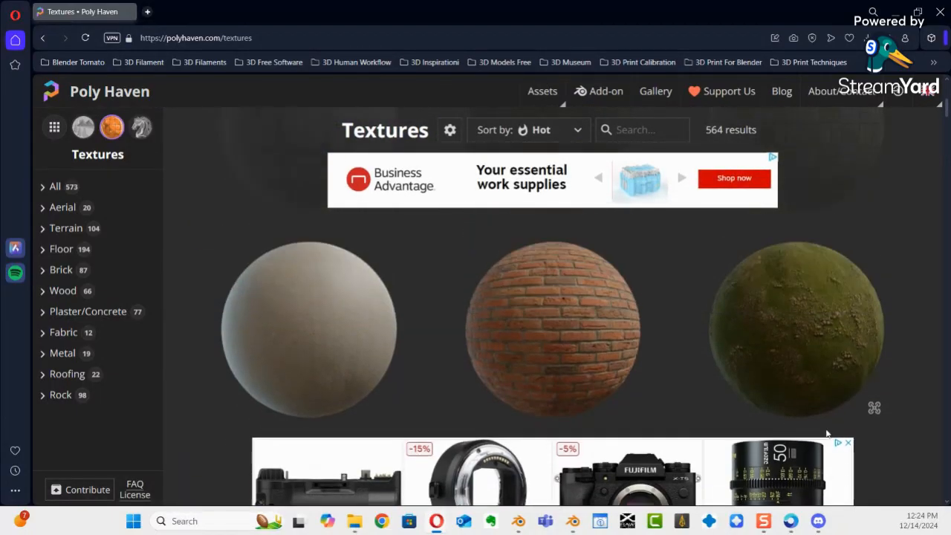
scroll(831, 392, "down", 5)
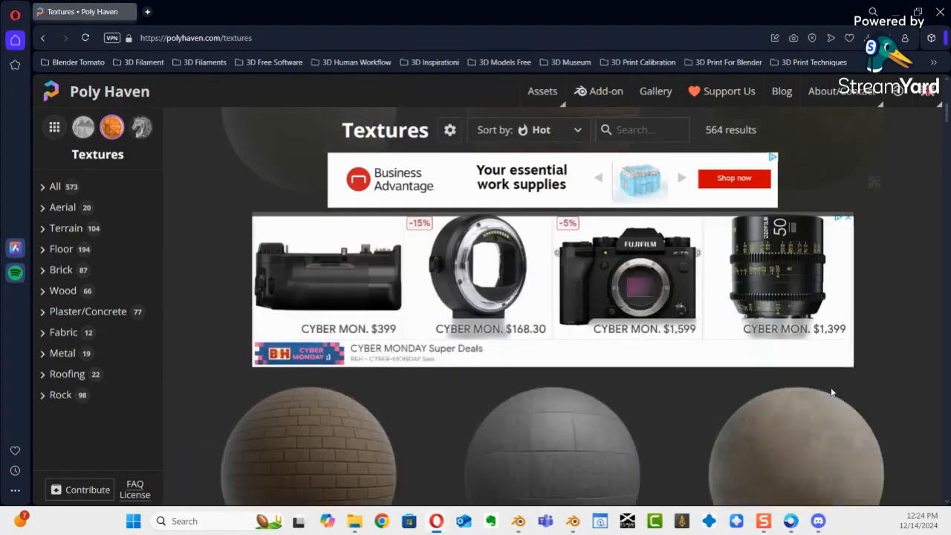
scroll(832, 392, "down", 6)
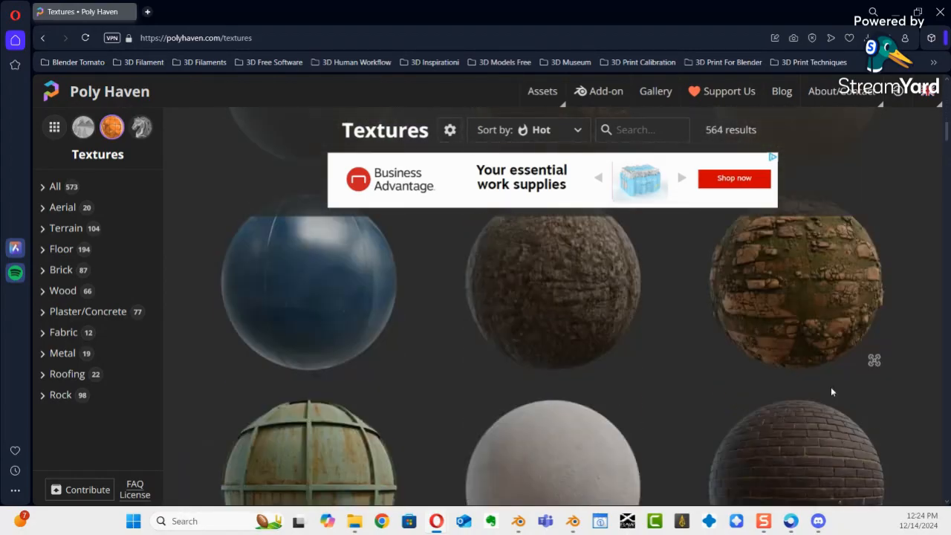
scroll(831, 388, "down", 10)
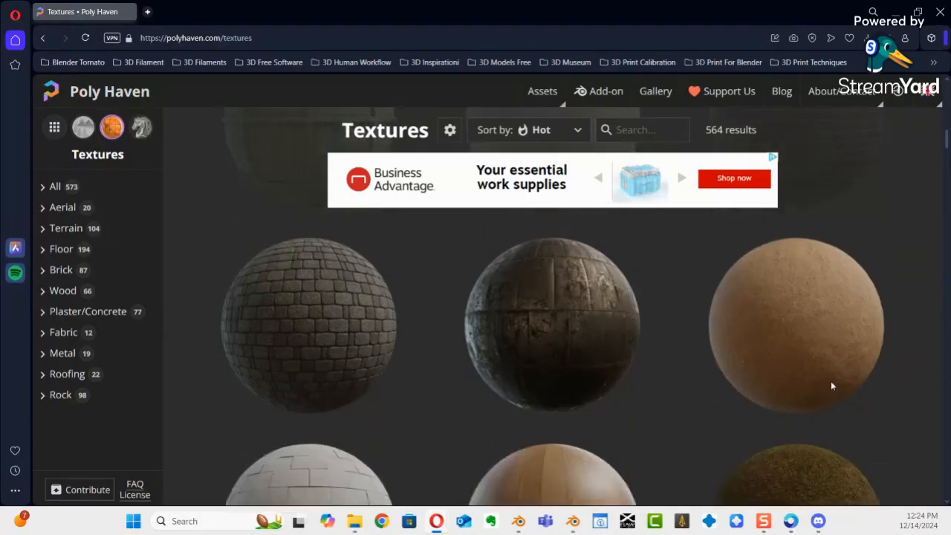
scroll(831, 374, "down", 10)
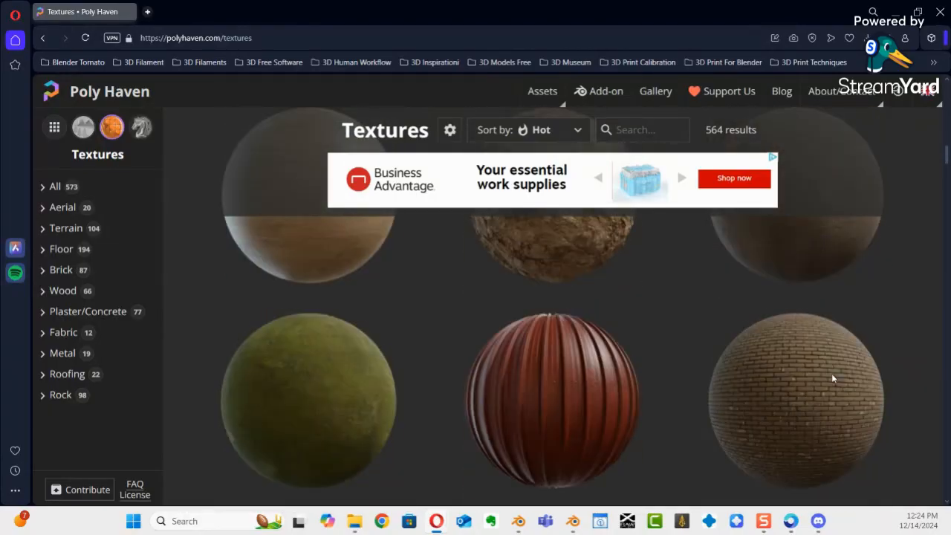
scroll(832, 377, "down", 3)
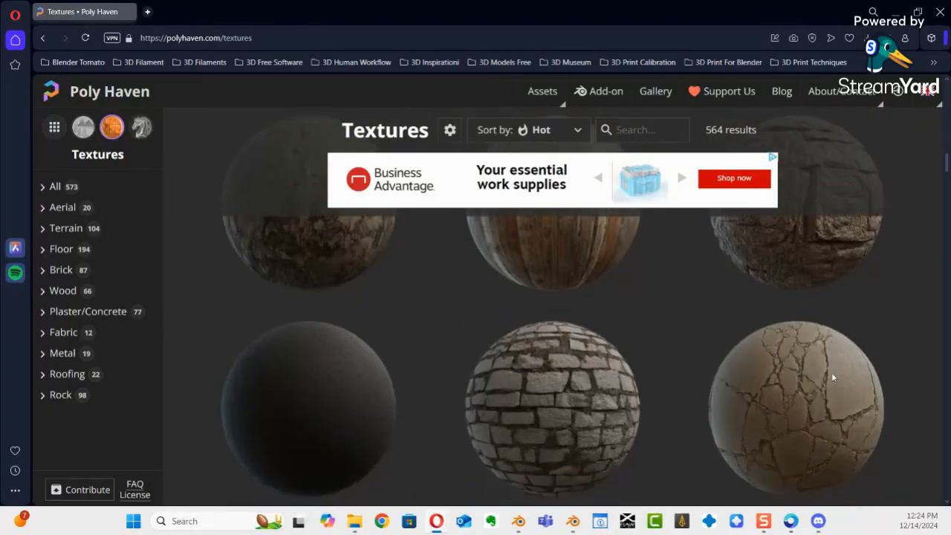
scroll(832, 379, "down", 9)
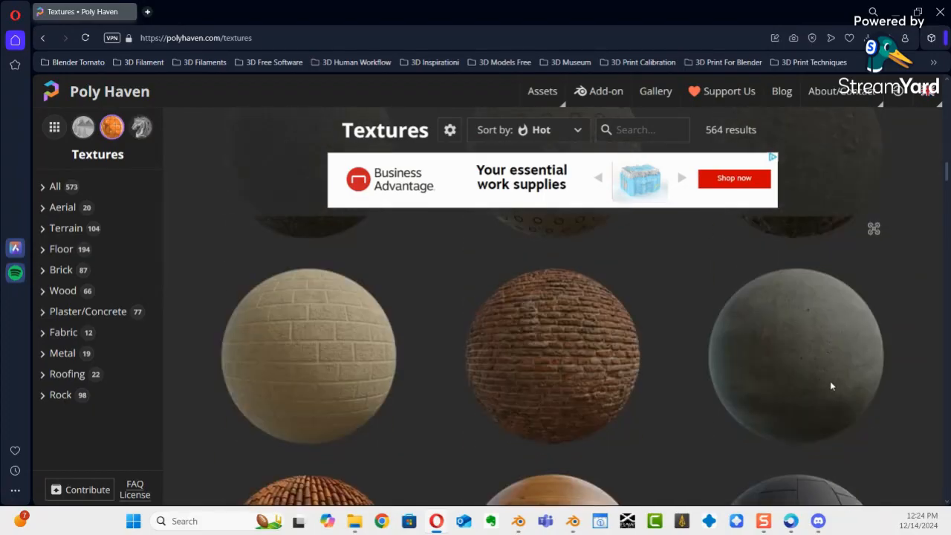
scroll(831, 384, "up", 4)
scroll(831, 383, "down", 1)
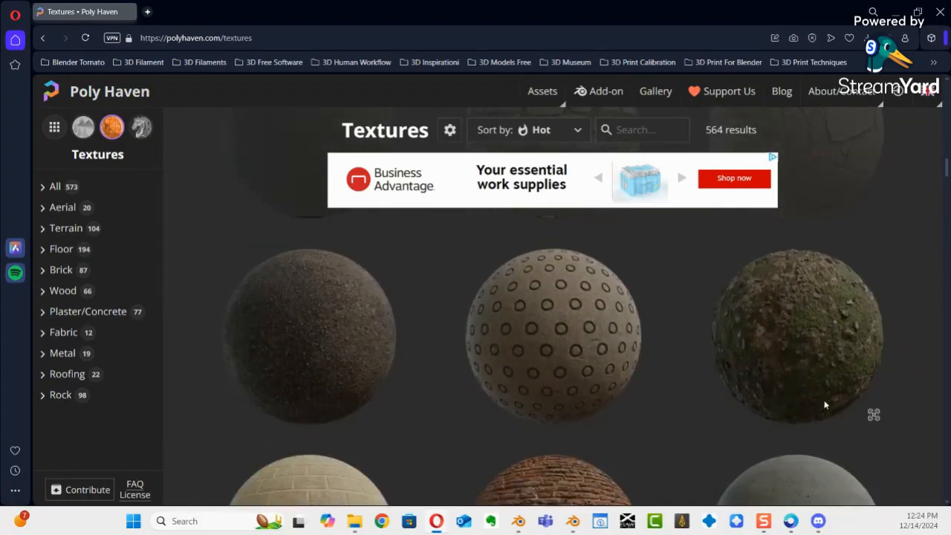
scroll(828, 387, "down", 15)
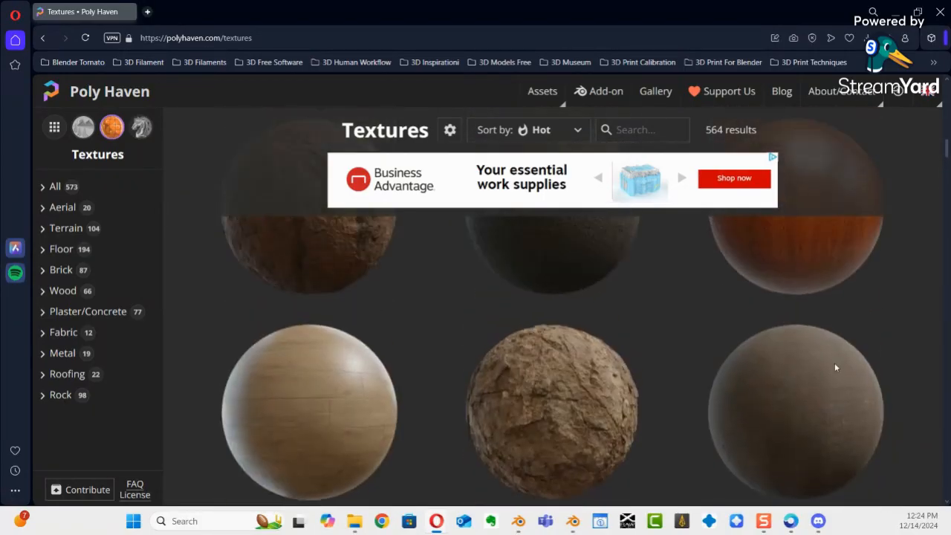
scroll(836, 365, "down", 12)
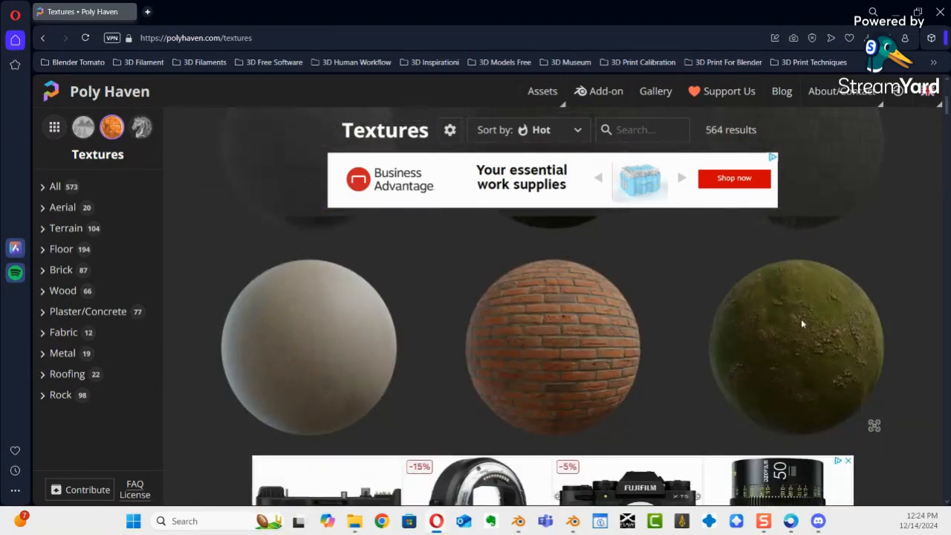
Step: Open the green Rocky Terrain 02 texture and download its 4K zip as rocky_terrain_02_4k into G:\0 Presentations\Grass\Images
left_click(801, 320)
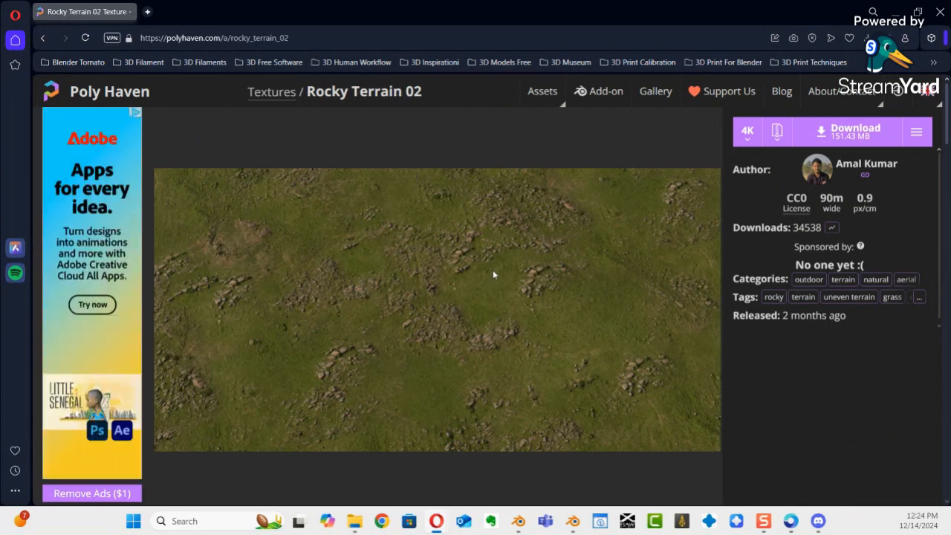
left_click(854, 131)
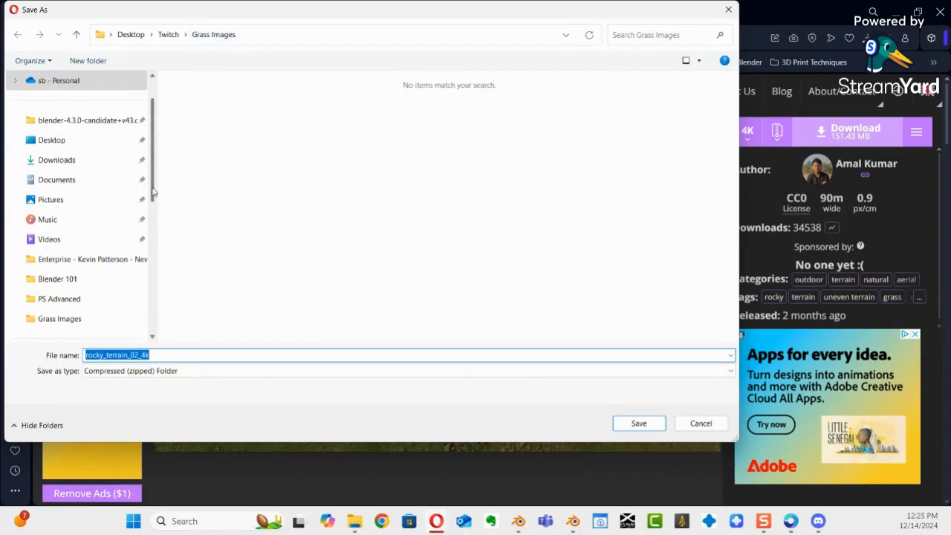
left_click_drag(155, 185, 145, 329)
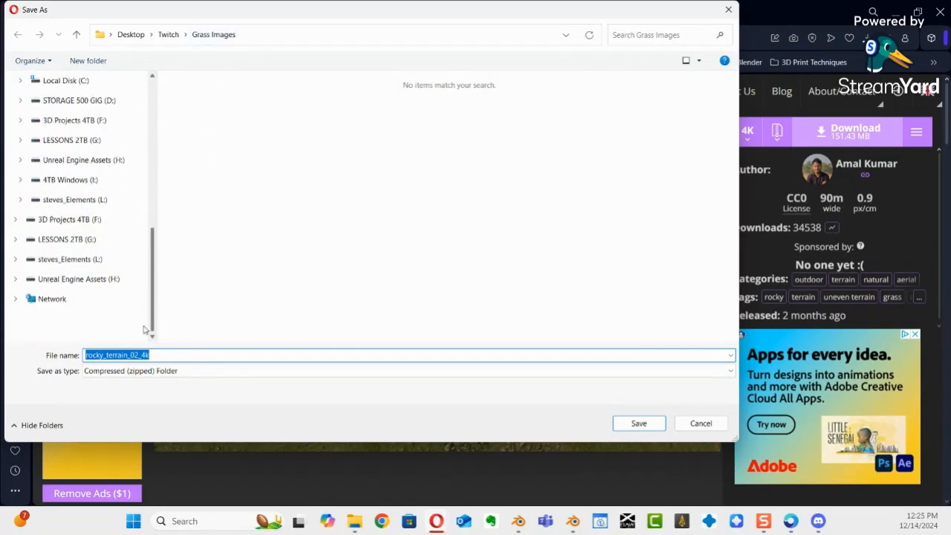
left_click(81, 243)
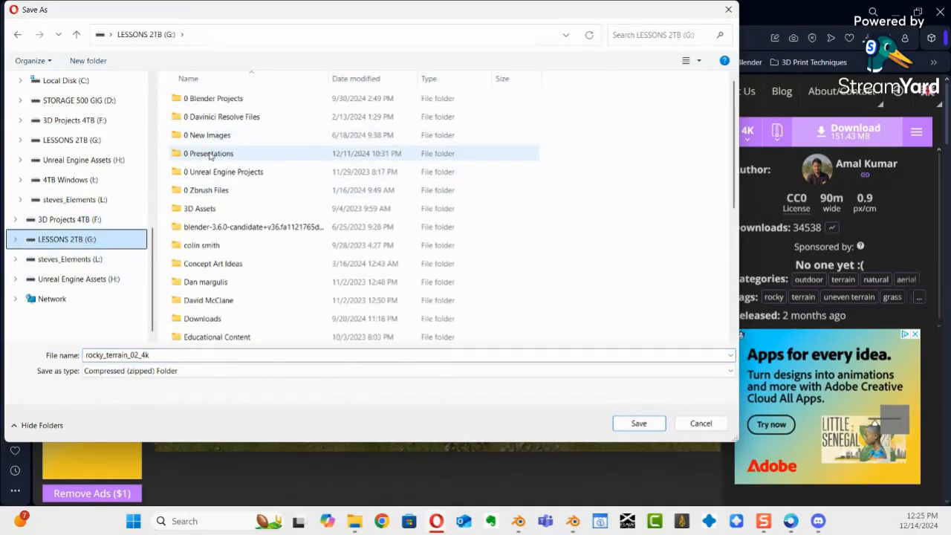
left_click(209, 154)
double_click(210, 154)
scroll(447, 220, "down", 8)
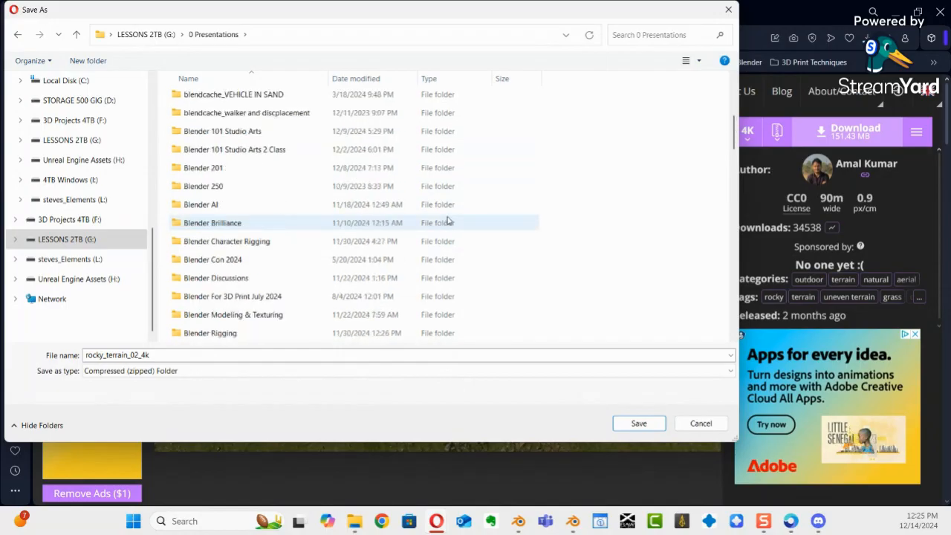
scroll(372, 222, "down", 5)
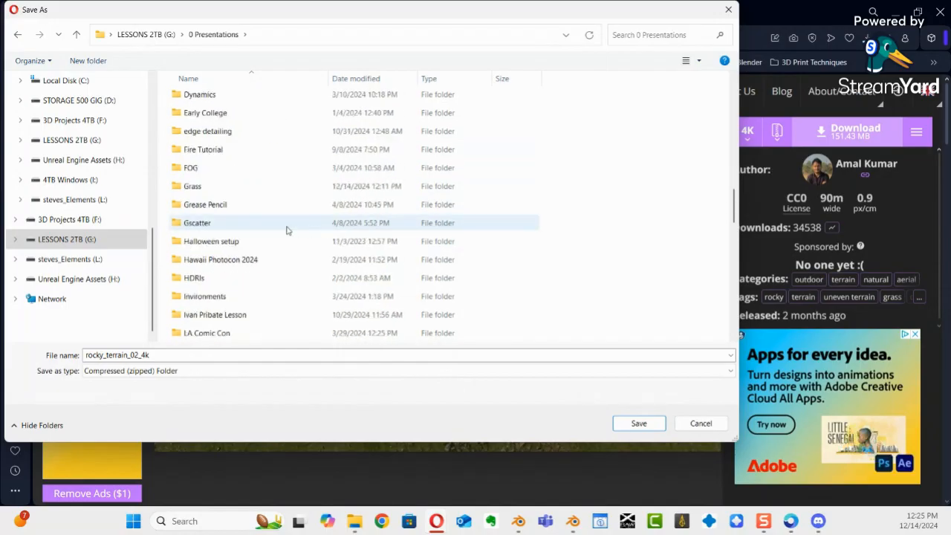
left_click(207, 190)
double_click(207, 191)
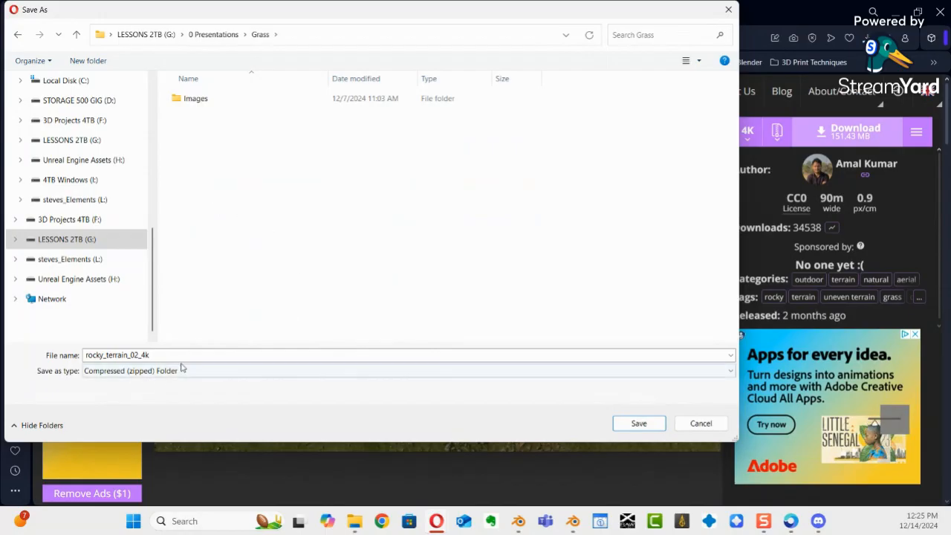
left_click(195, 102)
double_click(194, 103)
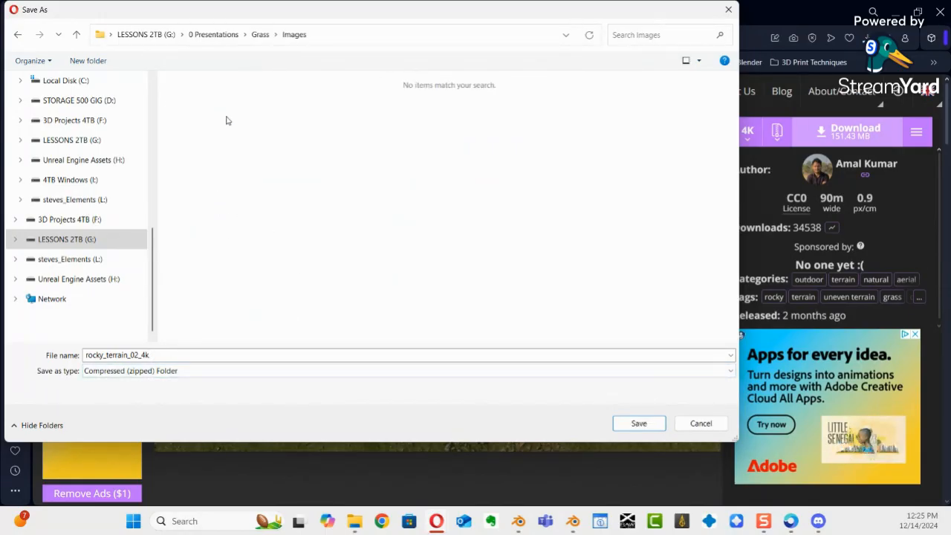
left_click(633, 426)
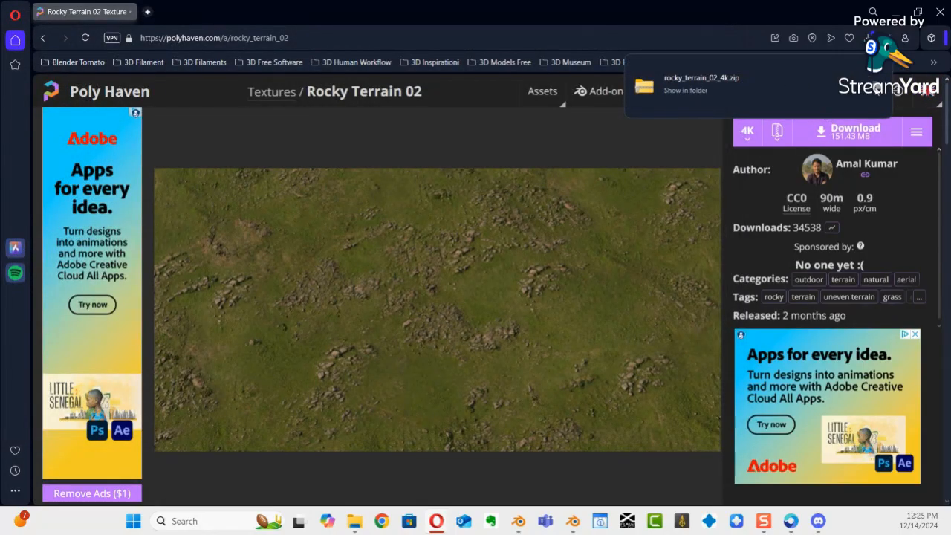
Step: Show the downloaded zip in its folder and create a new folder there named ROCKY TERERAIN 002
left_click(880, 94)
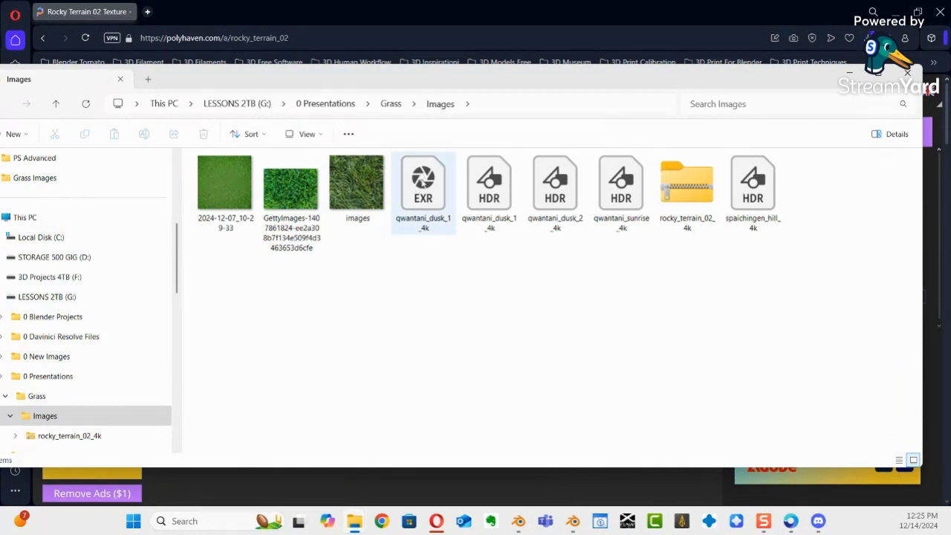
mouse_move(538, 76)
left_mouse_down()
mouse_move(589, 282)
mouse_move(552, 388)
mouse_move(569, 285)
mouse_move(552, 25)
mouse_move(540, 38)
mouse_move(534, 81)
left_mouse_up()
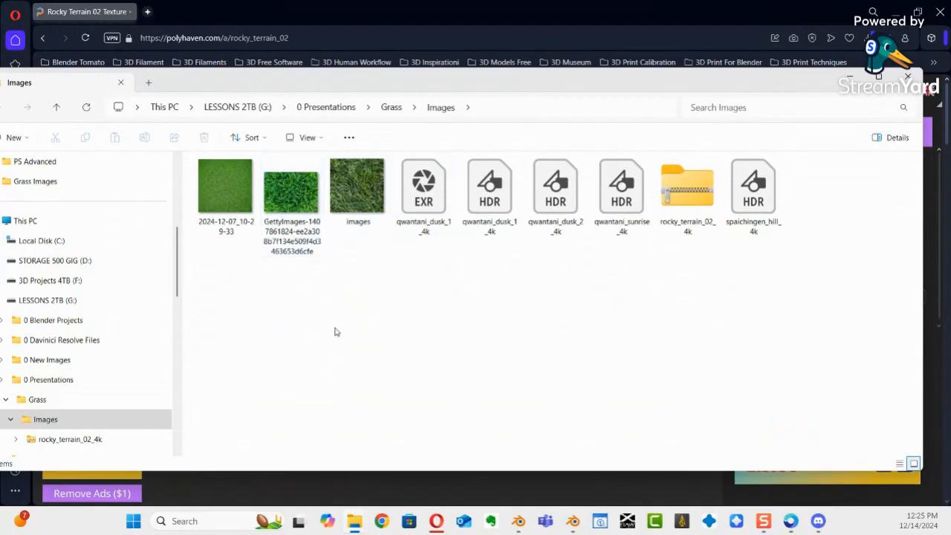
key("ctrl+shift+n")
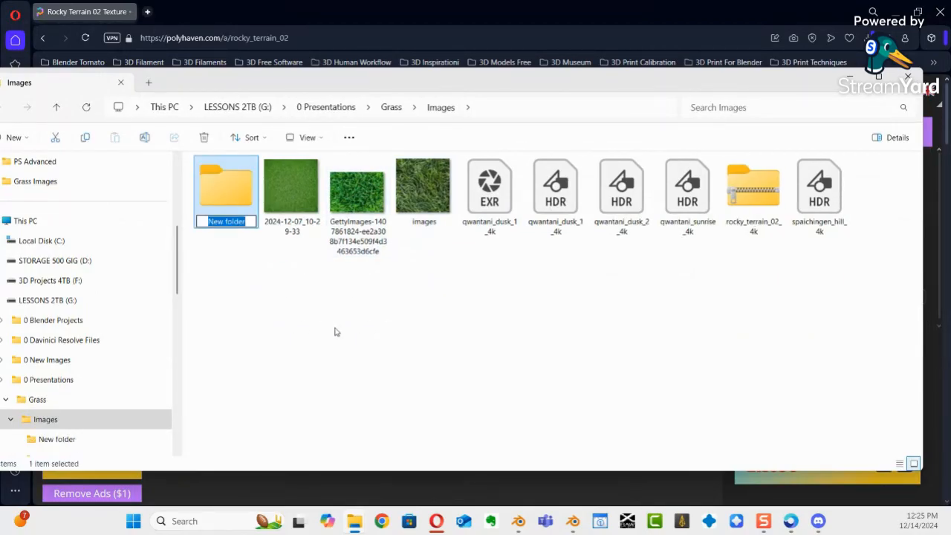
type("rOCKY")
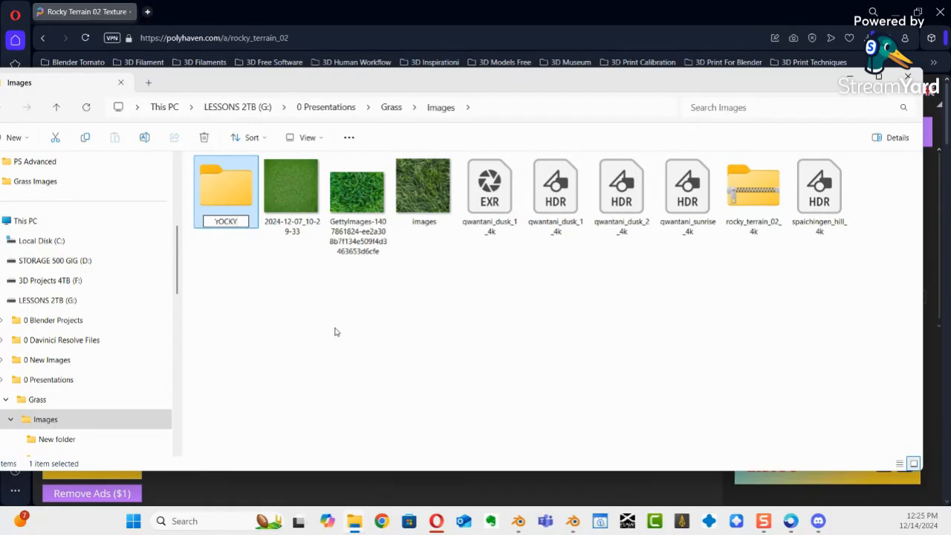
key("BackSpace")
key("BackSpace")
key("BackSpace")
key("BackSpace")
key("BackSpace")
type("ROCKY TERESR")
key("BackSpace")
key("BackSpace")
type("R")
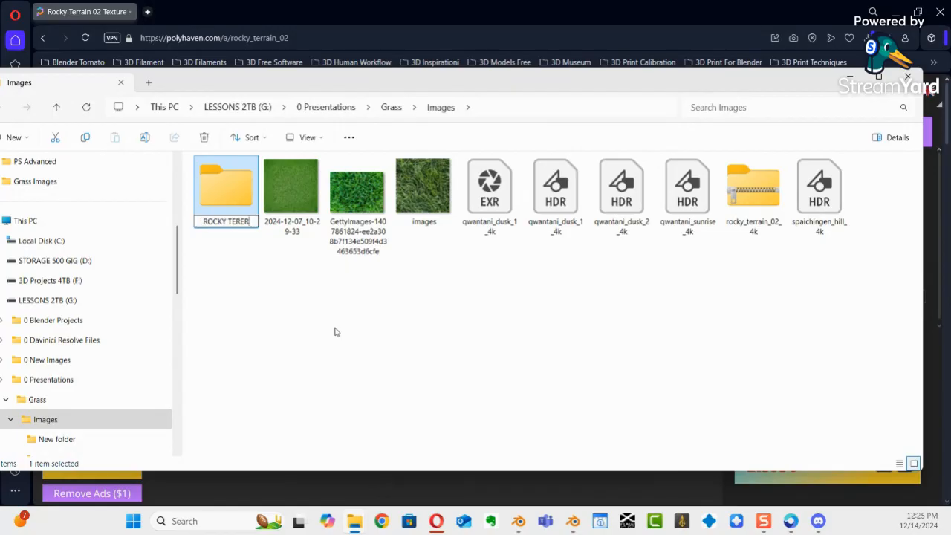
type("AOI")
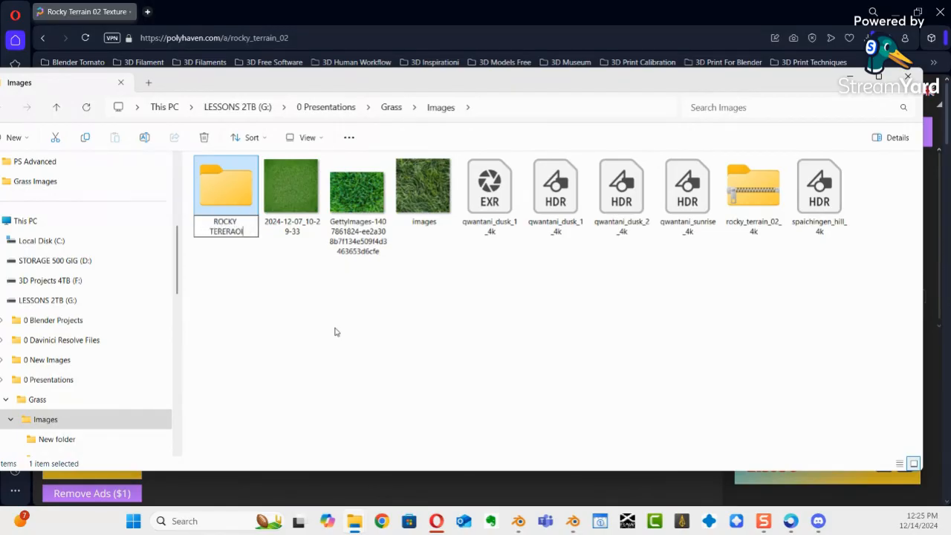
key("BackSpace")
key("BackSpace")
type("IN 002")
key("Return")
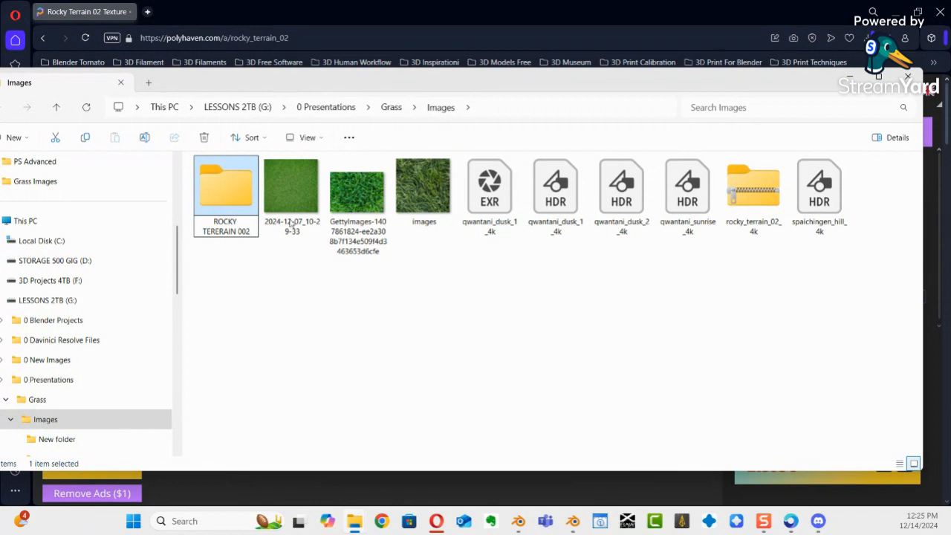
Step: Copy all texture files from the textures folder inside the rocky_terrain_02_4k zip into the ROCKY TERERAIN 002 folder
left_click(767, 200)
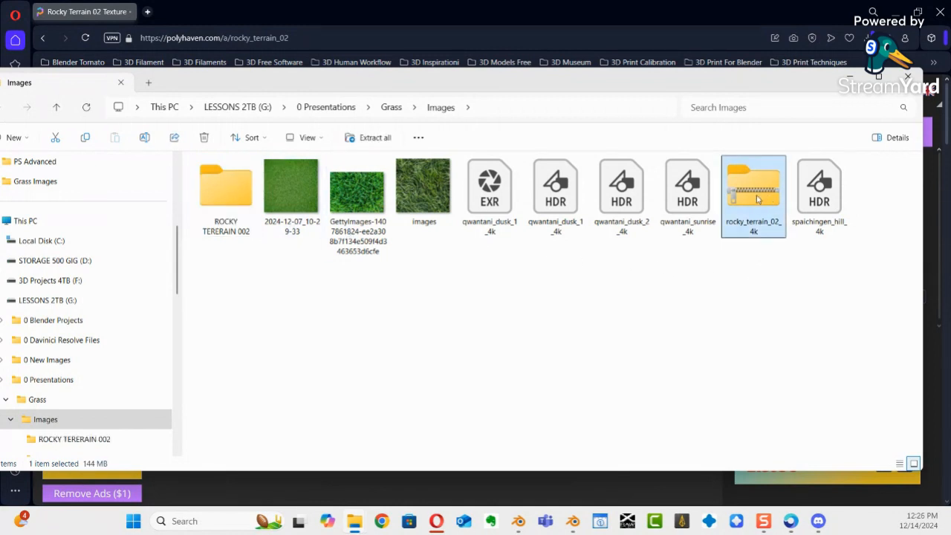
double_click(750, 196)
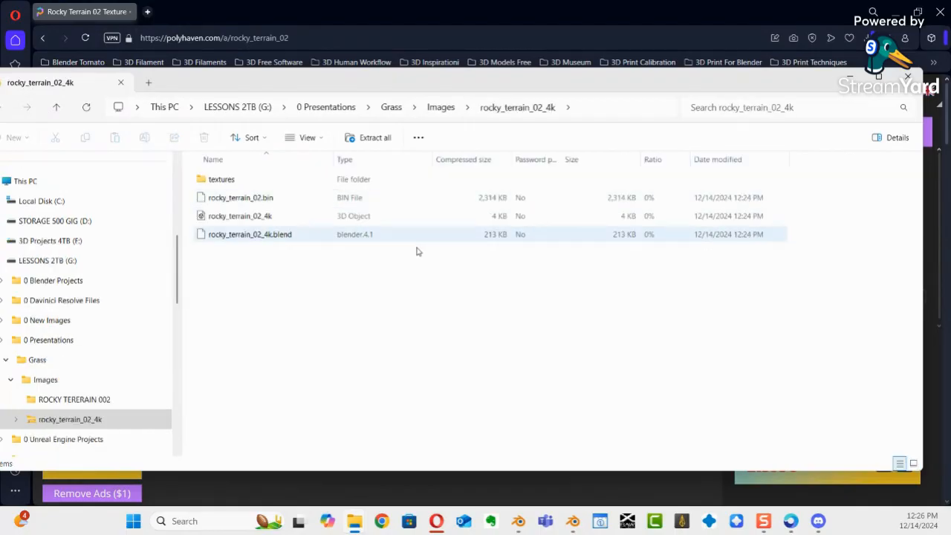
left_click_drag(414, 301, 271, 234)
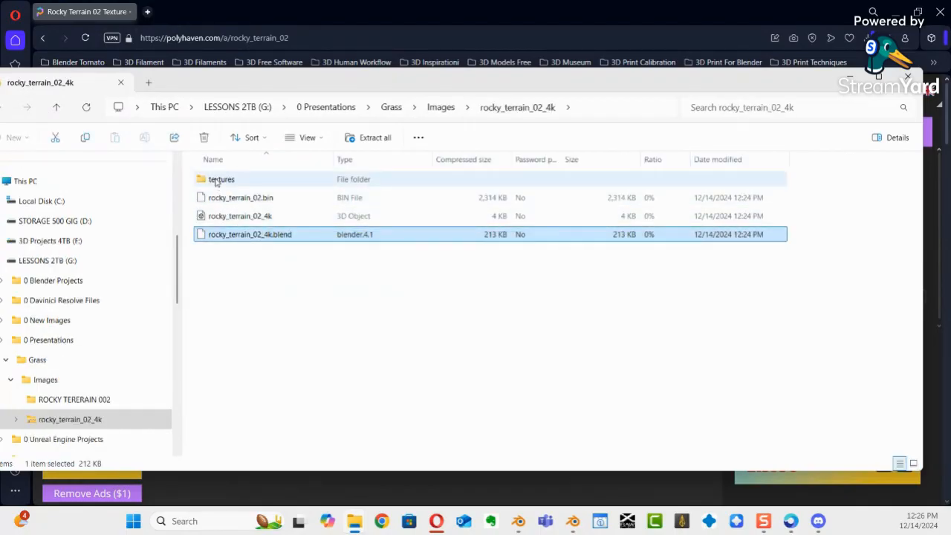
double_click(220, 181)
left_click_drag(312, 359, 228, 172)
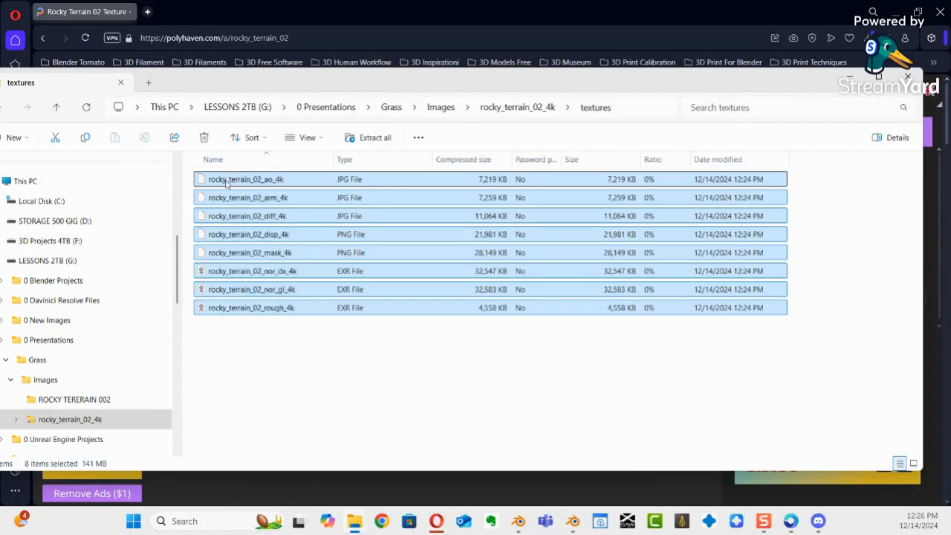
left_click(55, 108)
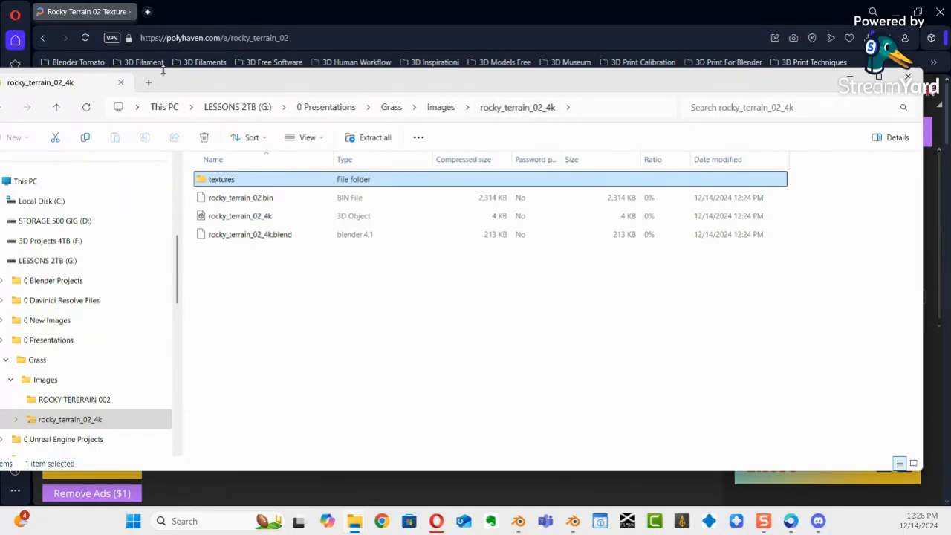
left_click(57, 108)
double_click(229, 198)
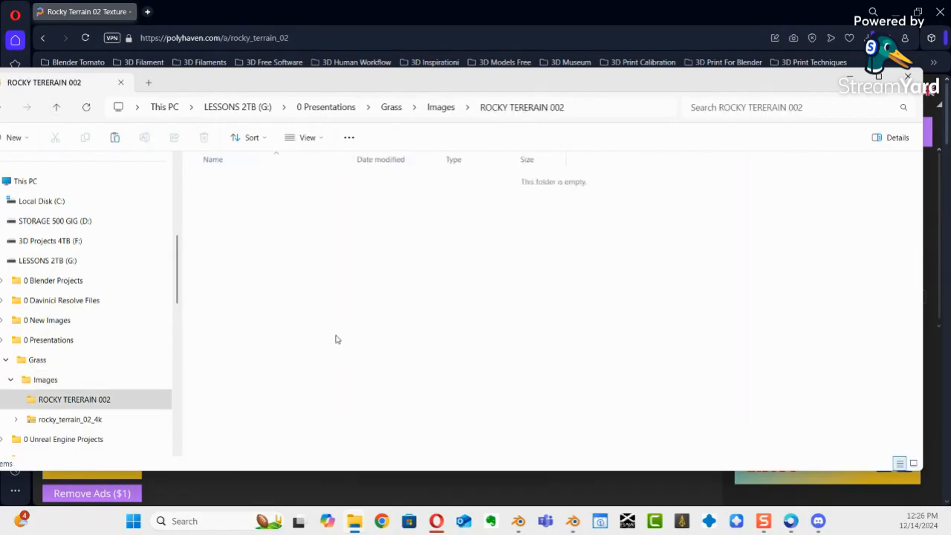
key("ctrl+v")
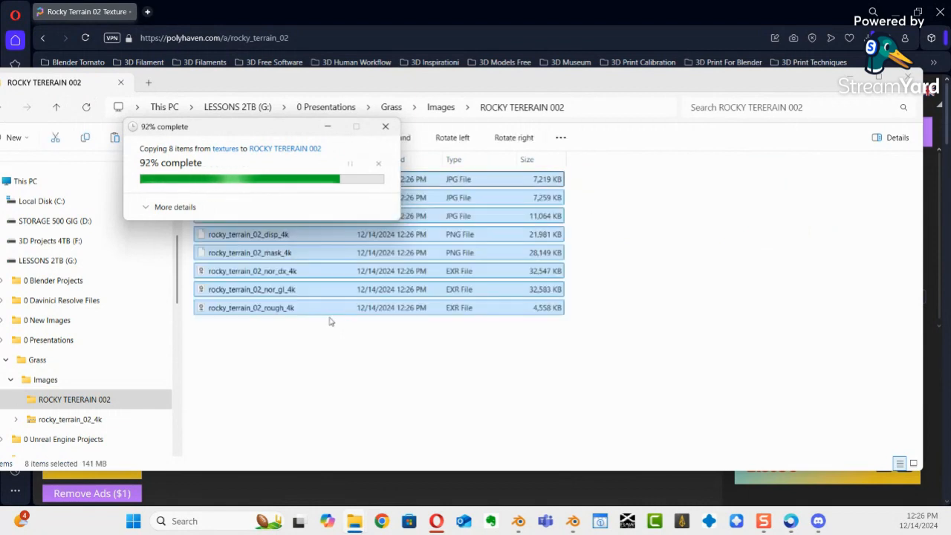
left_click(460, 345)
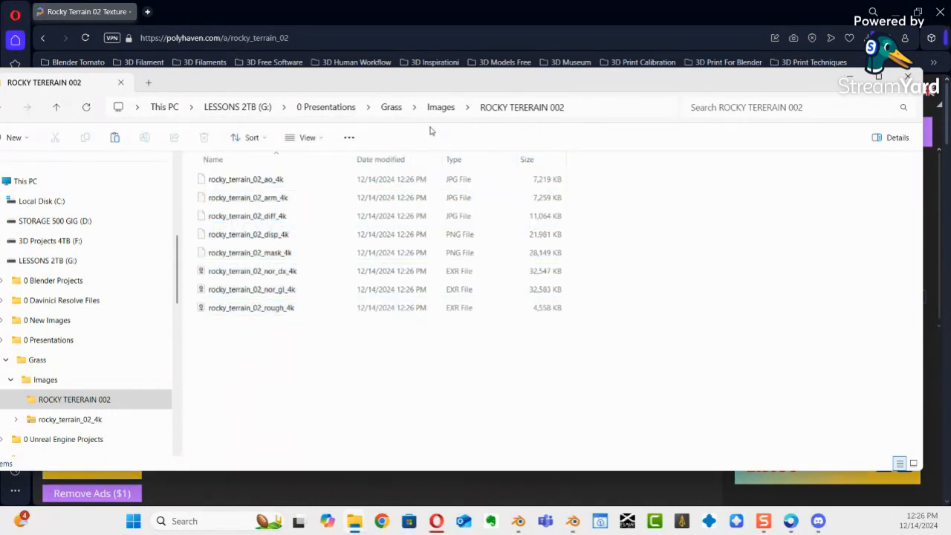
Step: Display the copied rocky terrain textures as large thumbnails, and return to Blender
left_click(305, 139)
left_click(316, 168)
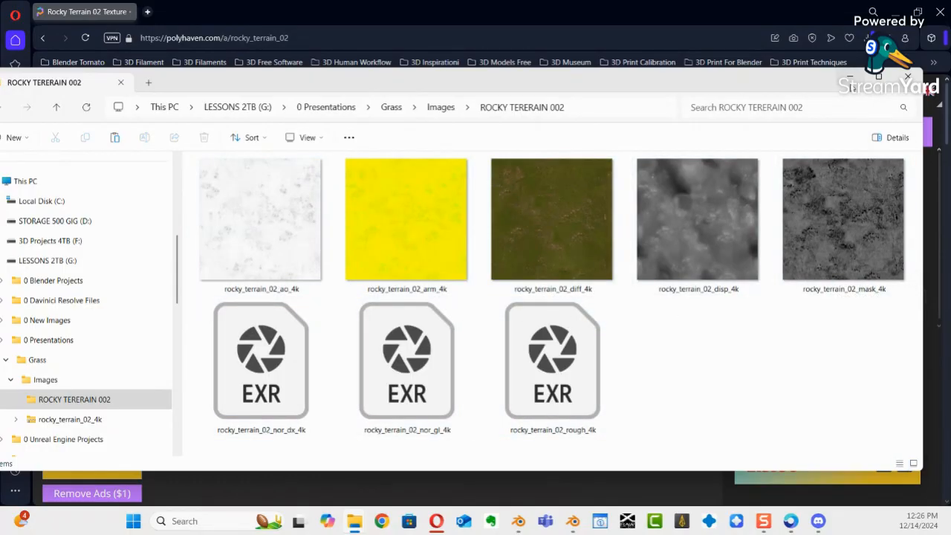
left_click(851, 85)
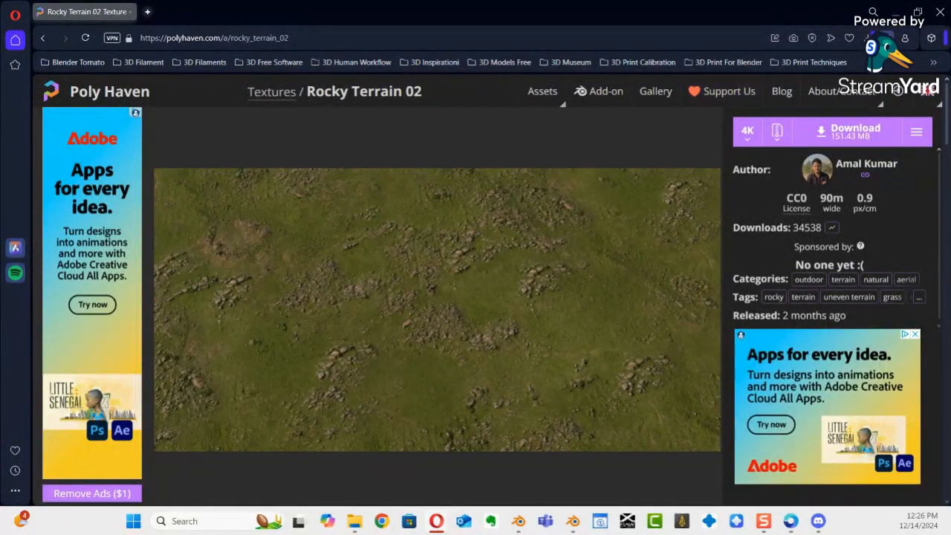
left_click(895, 14)
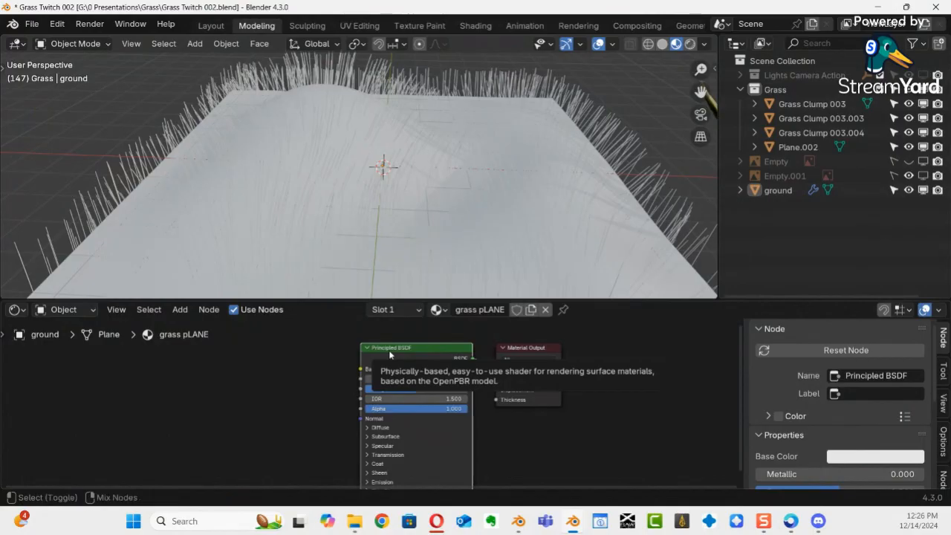
Step: Start the Principled Texture Setup for the Principled BSDF node and browse to Images\ROCKY TERERAIN 002
key("ctrl+shift+t")
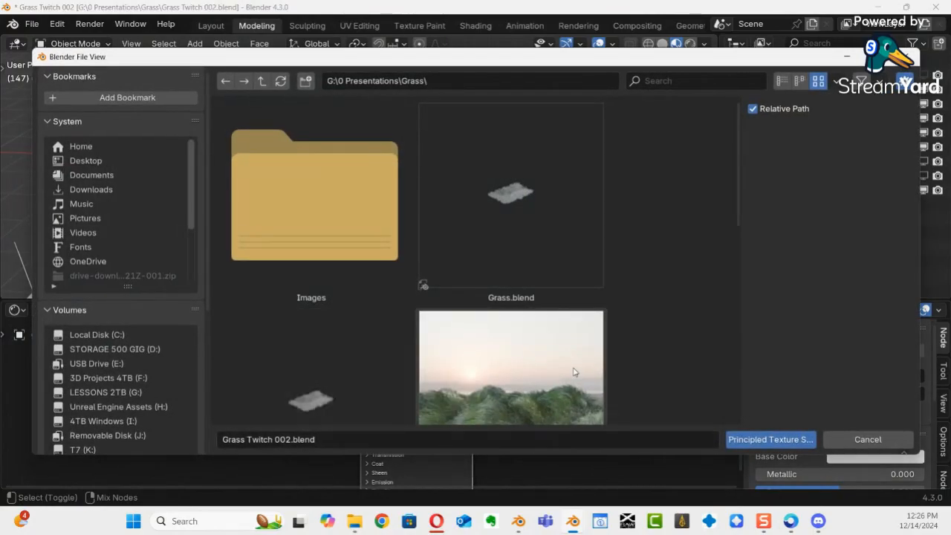
scroll(567, 363, "down", 3)
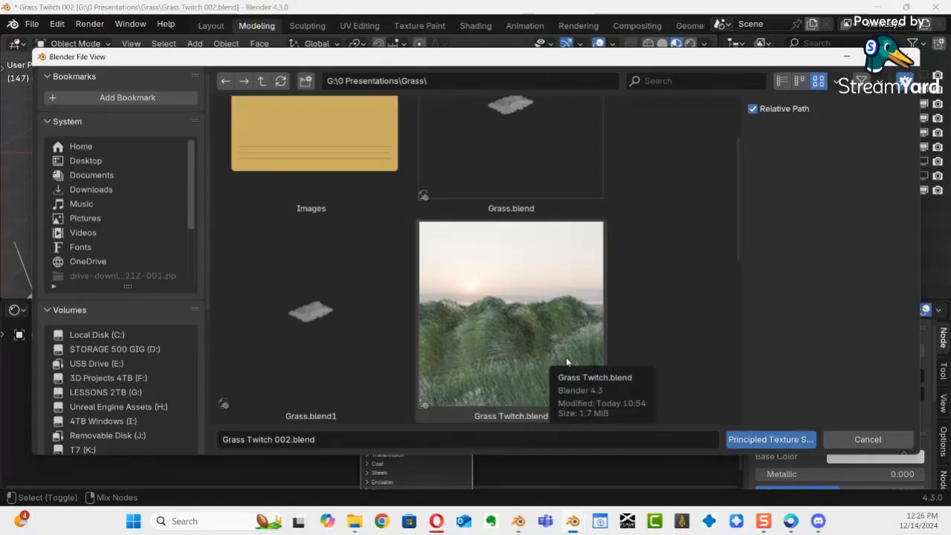
scroll(564, 360, "up", 2)
double_click(320, 223)
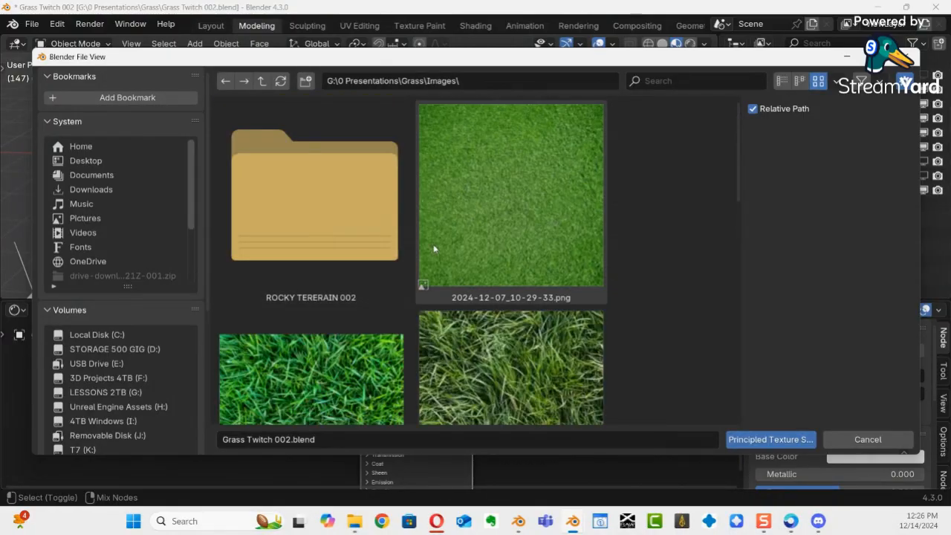
double_click(340, 256)
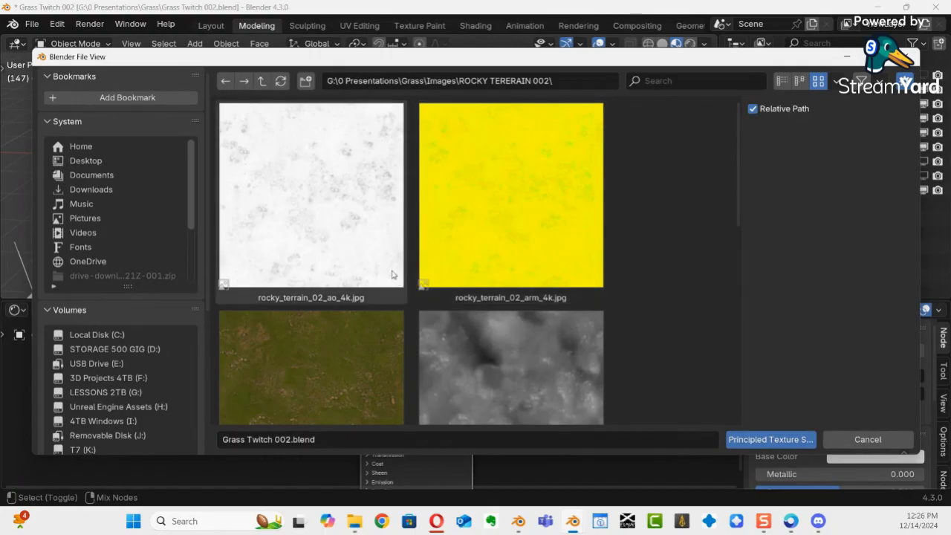
Step: Load the rocky_terrain_02 diff, disp, nor_dx and rough 4K maps into the ground material with Principled Texture Setup
scroll(393, 274, "down", 5)
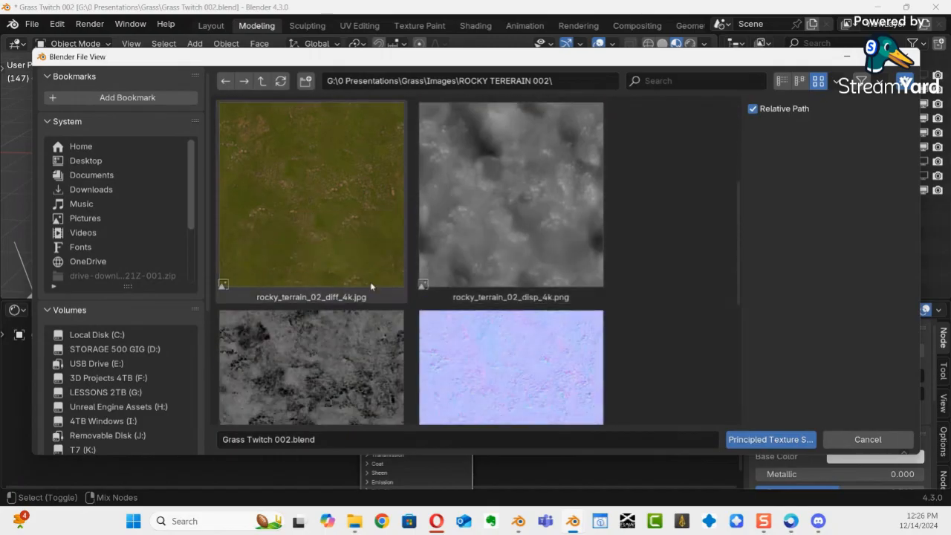
left_click(336, 247)
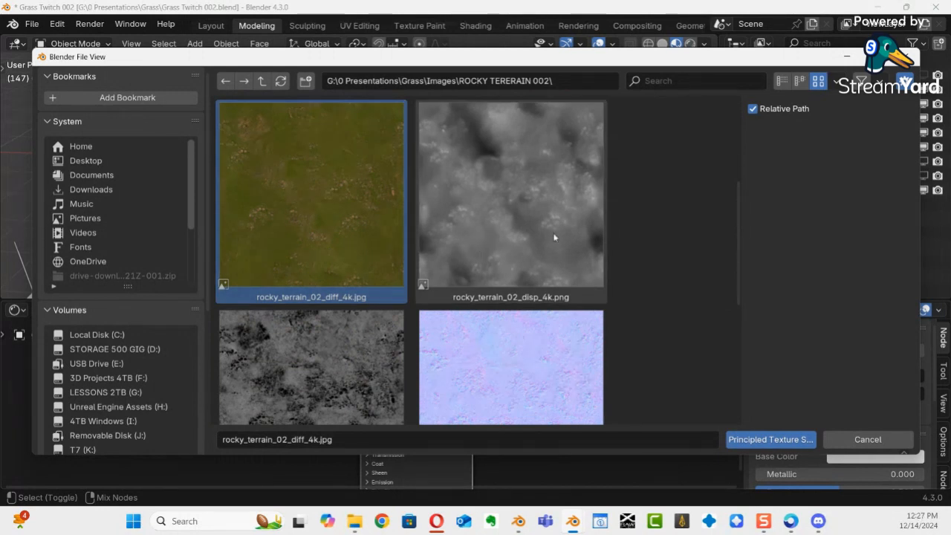
left_click(531, 238, "ctrl")
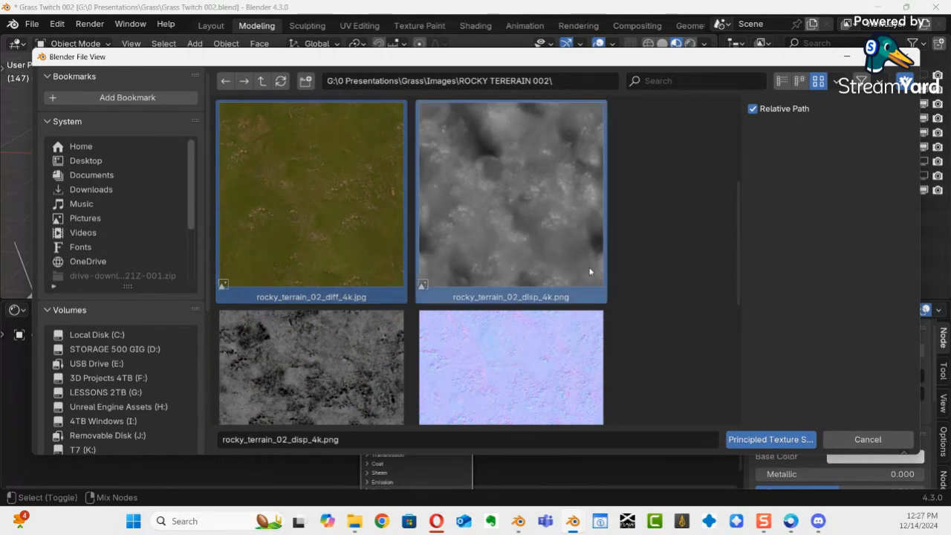
scroll(590, 271, "down", 3)
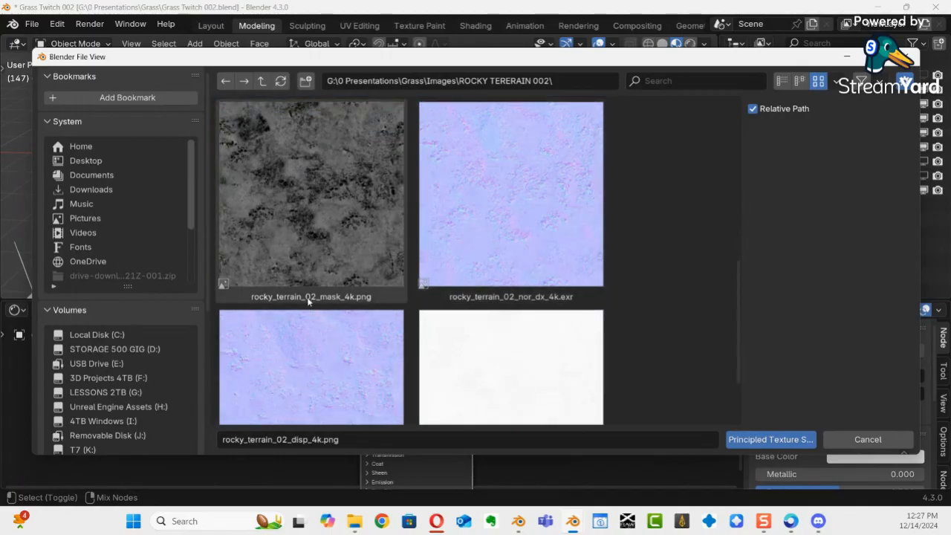
left_click(517, 273)
scroll(628, 277, "down", 3)
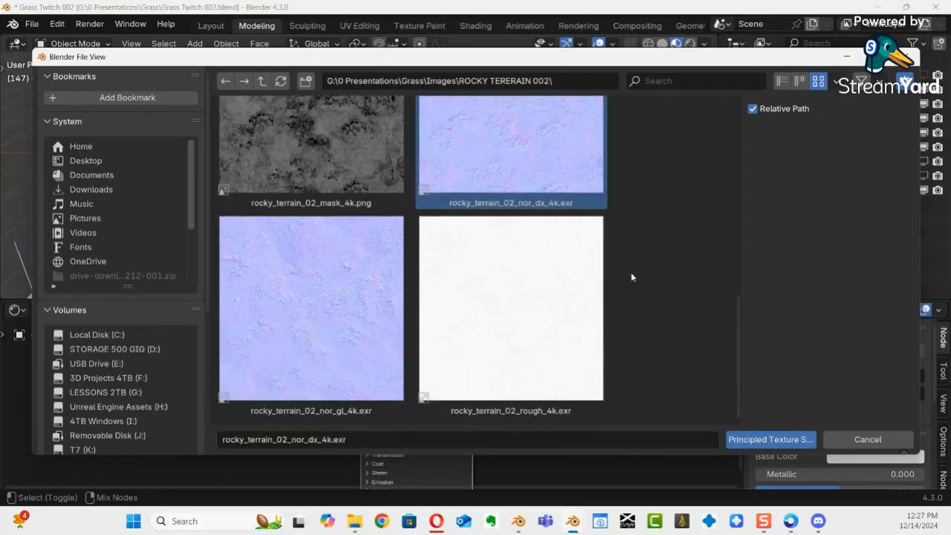
left_click(528, 349)
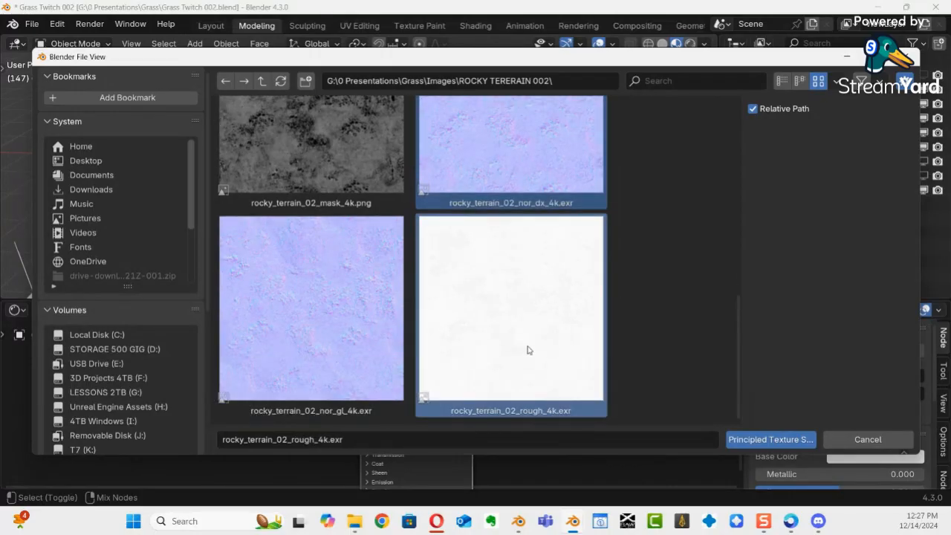
left_click(751, 440)
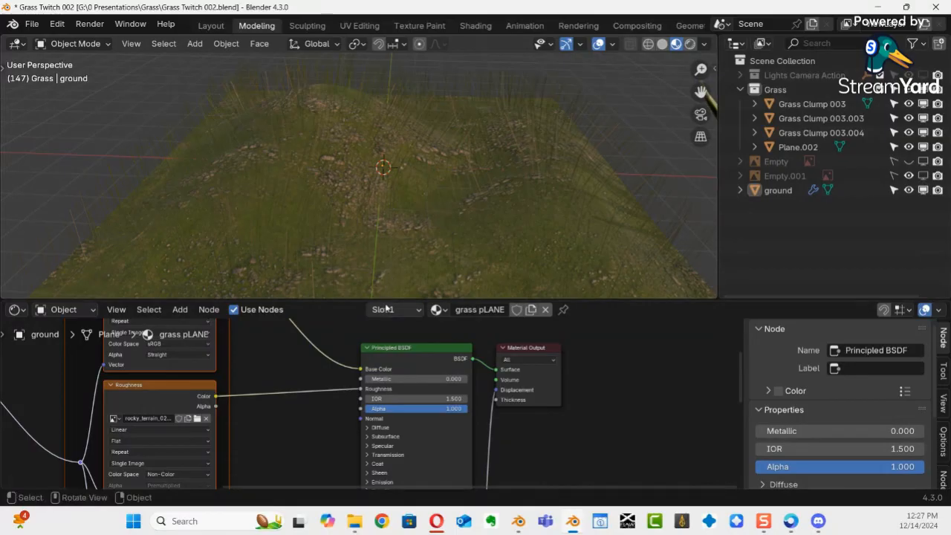
Step: Select the ground plane and switch to the Layout workspace with Material Preview shading
middle_click_drag(424, 213, 397, 212, "ctrl")
left_click(398, 210)
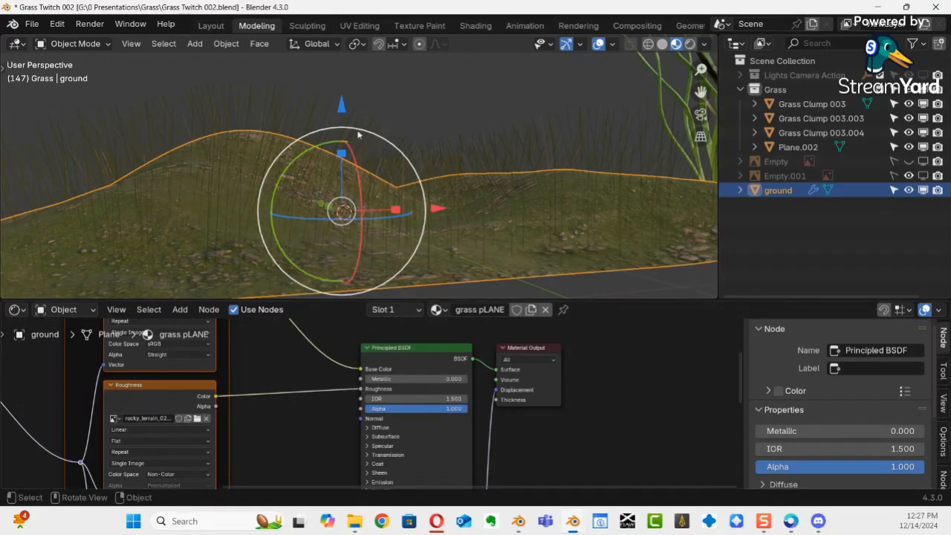
left_click(221, 28)
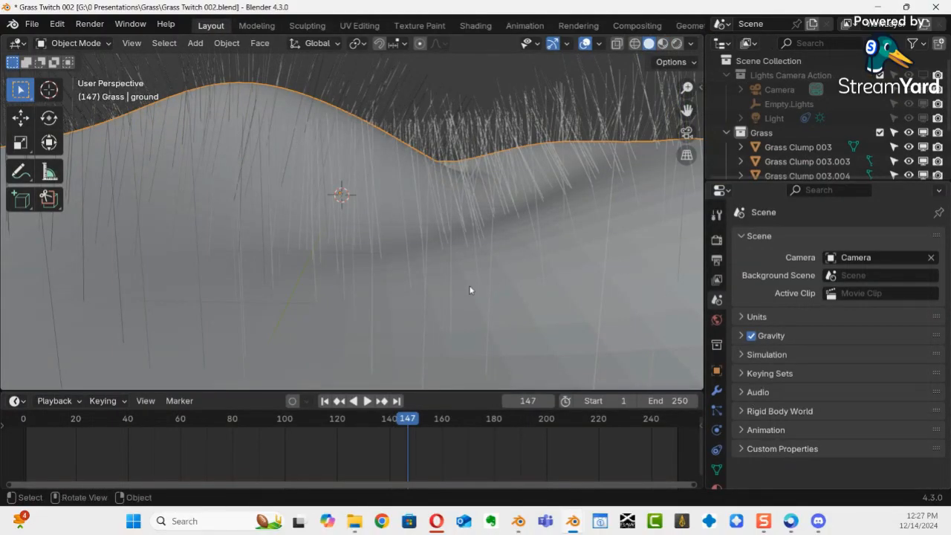
key("z")
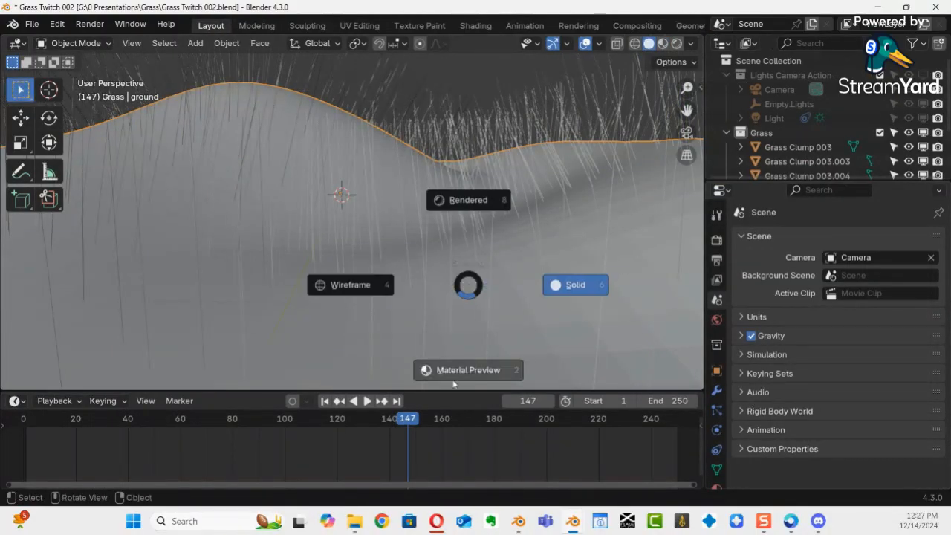
left_click(454, 376)
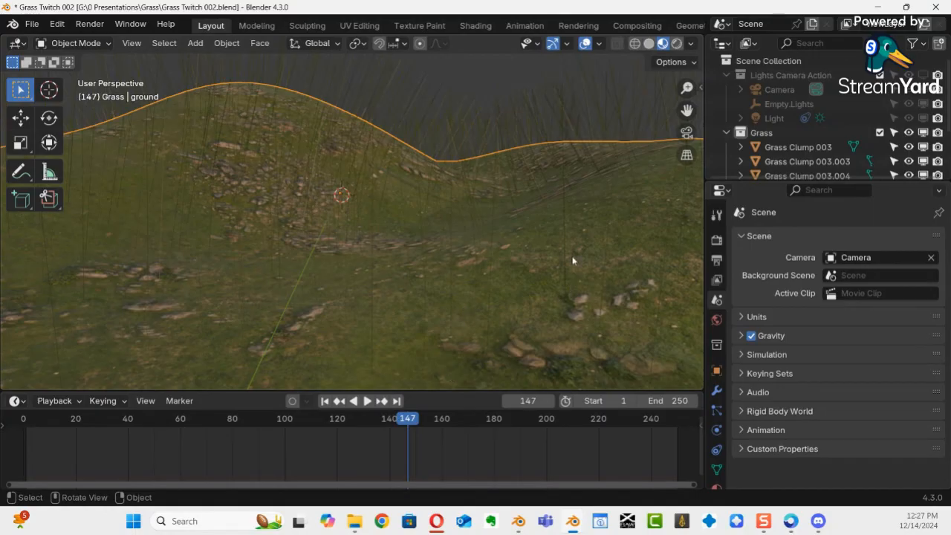
Step: Set the hair length of the ground's particle system to 0.1 m and save the file
left_click(716, 410)
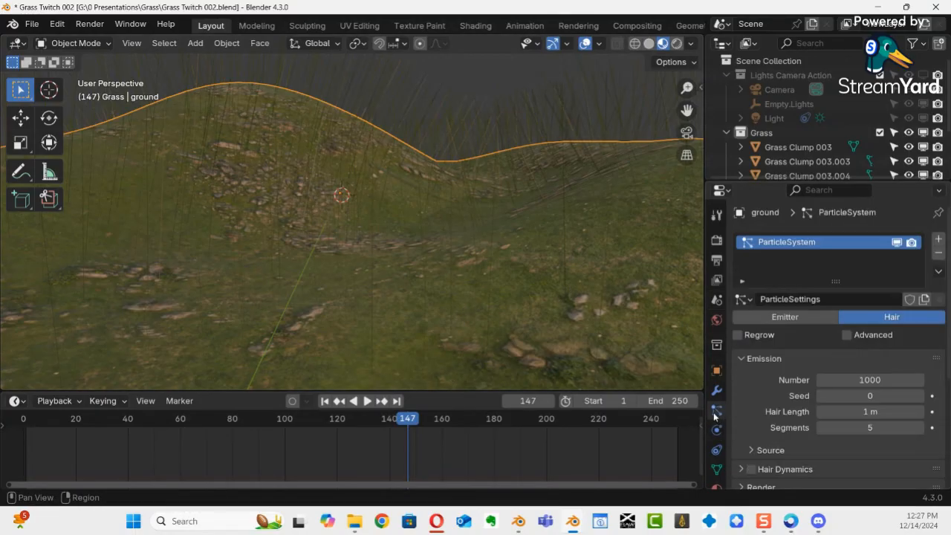
left_click(869, 413)
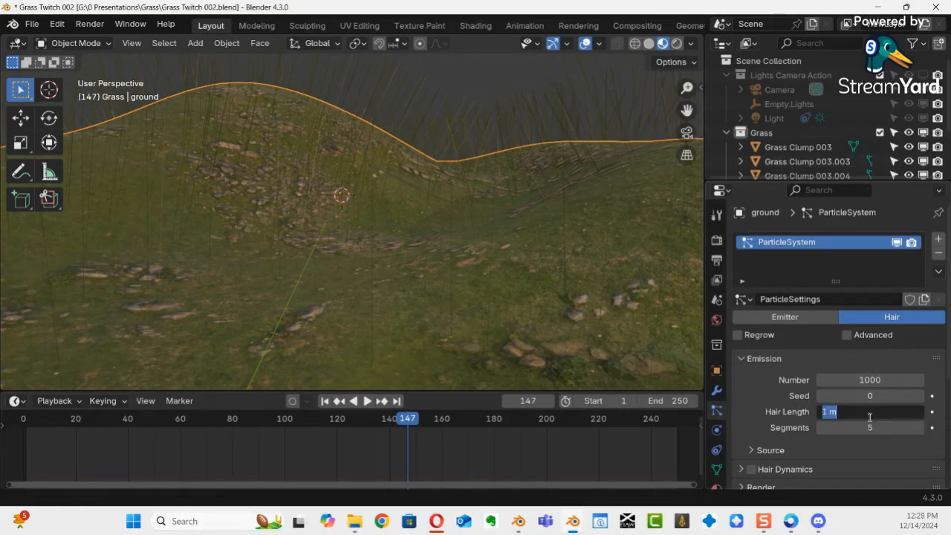
type("0.1")
key("Return")
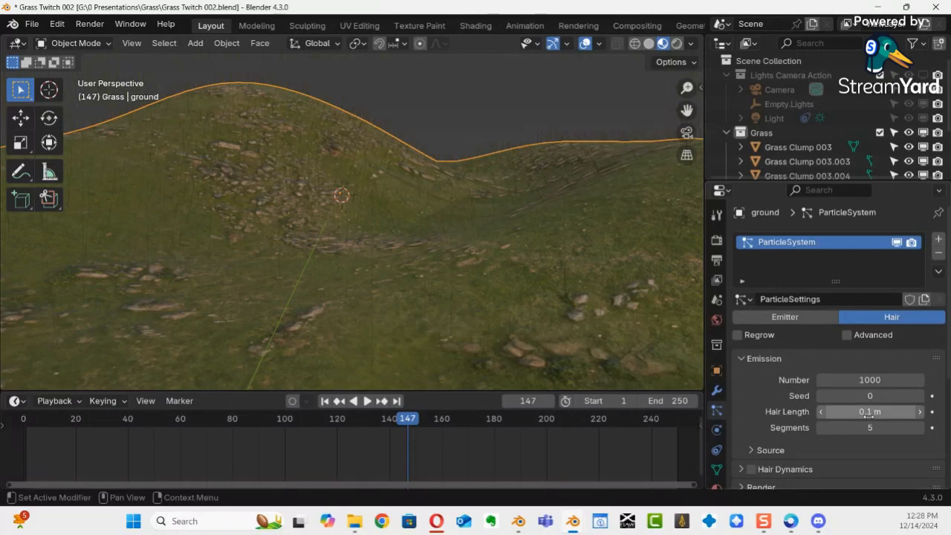
middle_click_drag(641, 334, 440, 275)
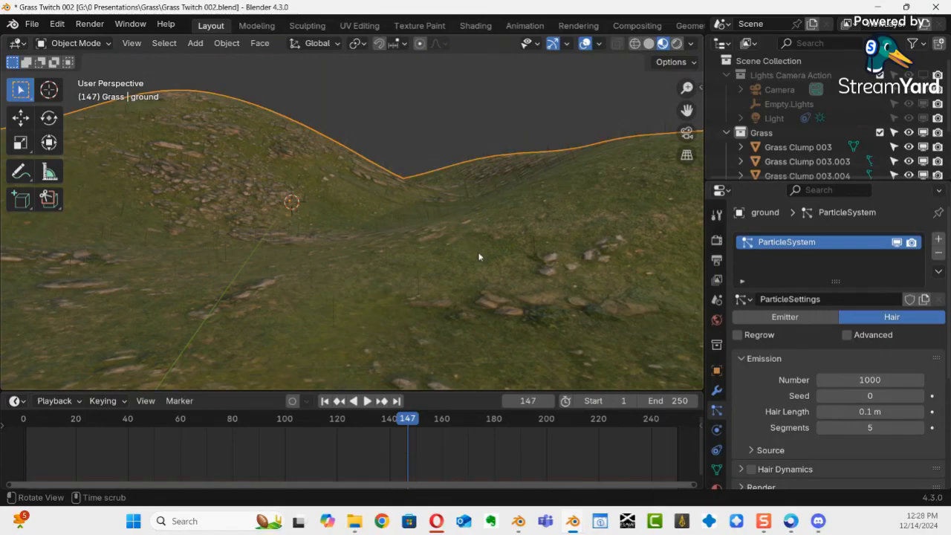
middle_click_drag(480, 257, 461, 316)
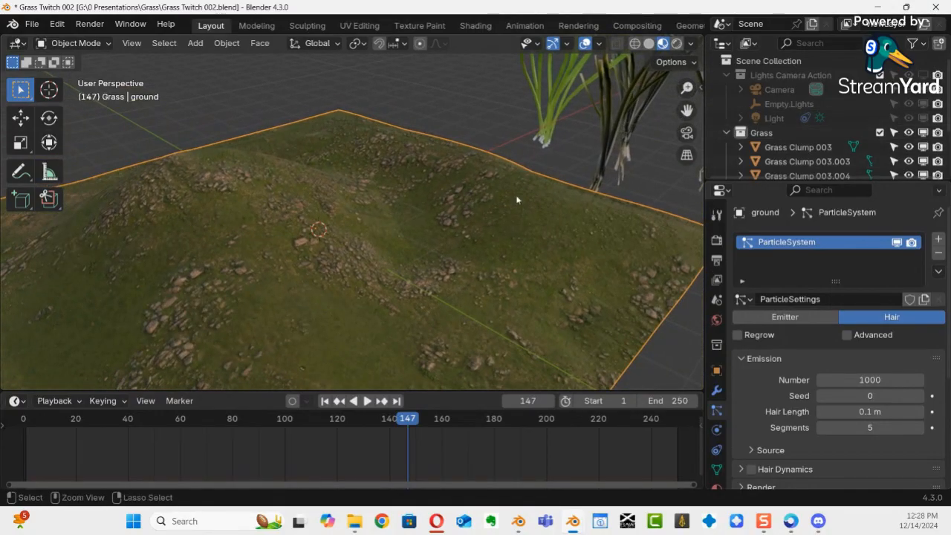
key("ctrl+s")
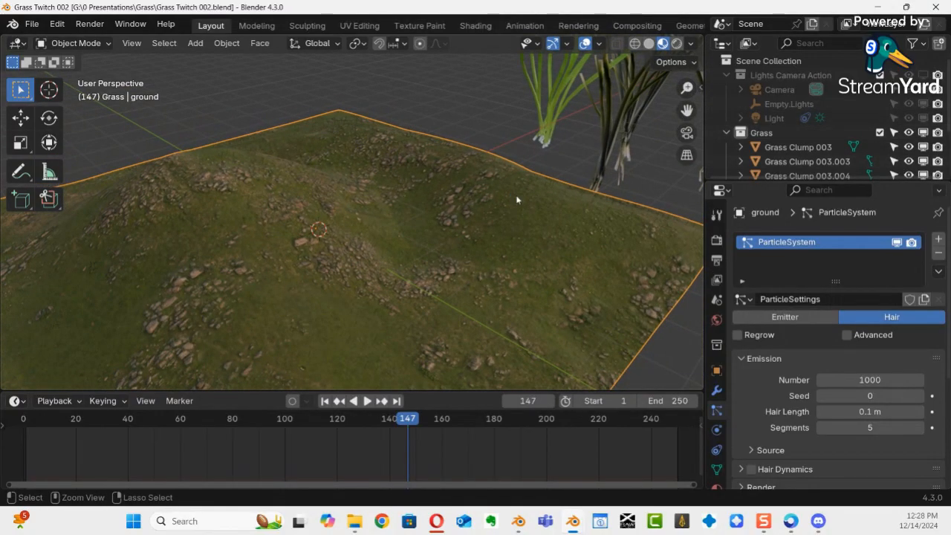
middle_click_drag(509, 227, 465, 218, "ctrl")
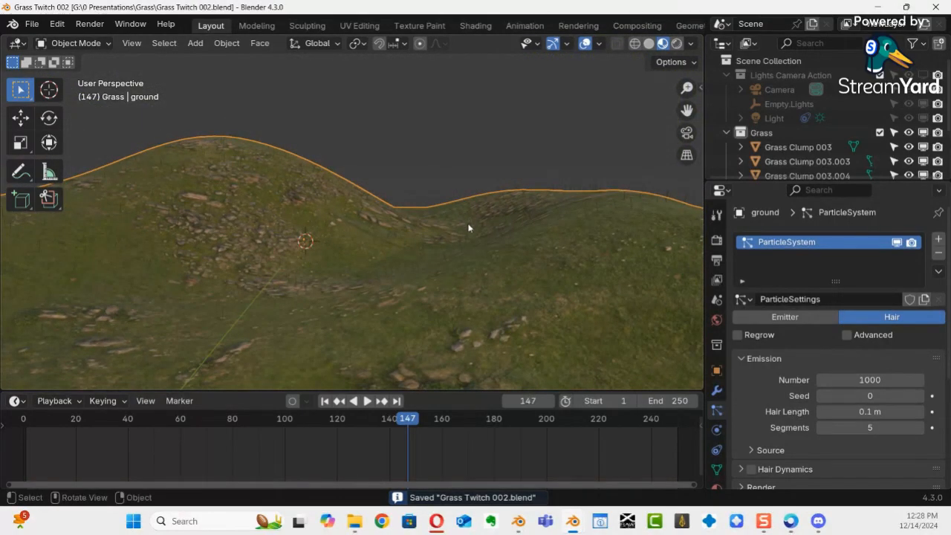
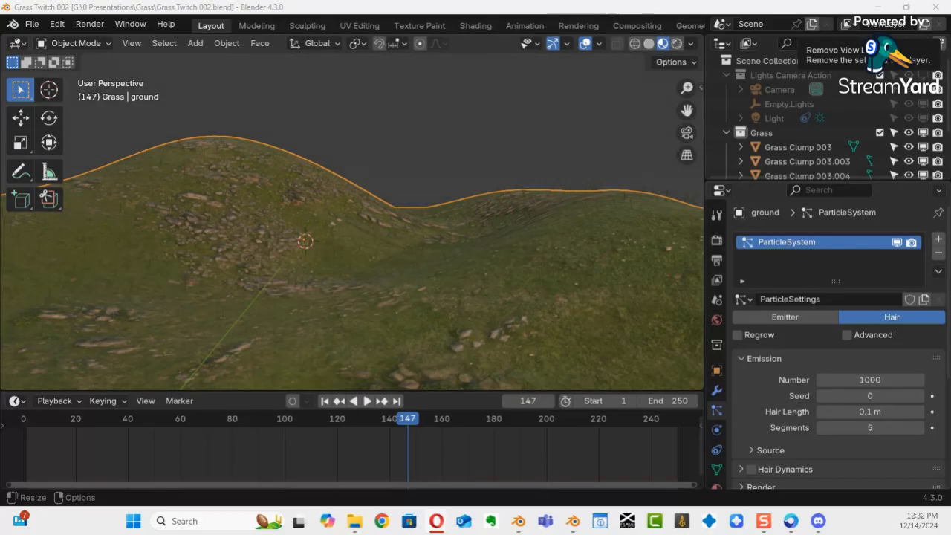
Step: Review the objects inside the Grass collection, collapse it, and enlarge the area showing the ground's particle settings
middle_click_drag(490, 274, 454, 220)
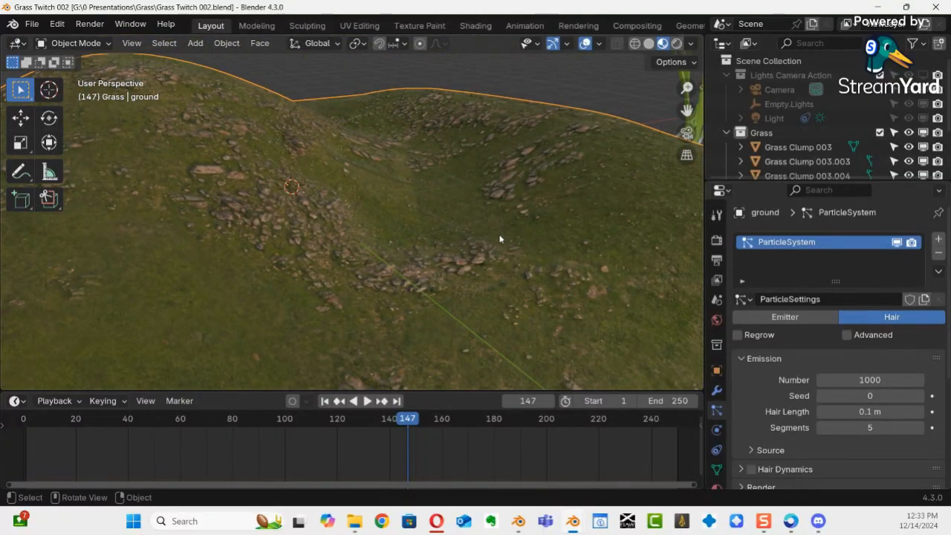
left_click(726, 133)
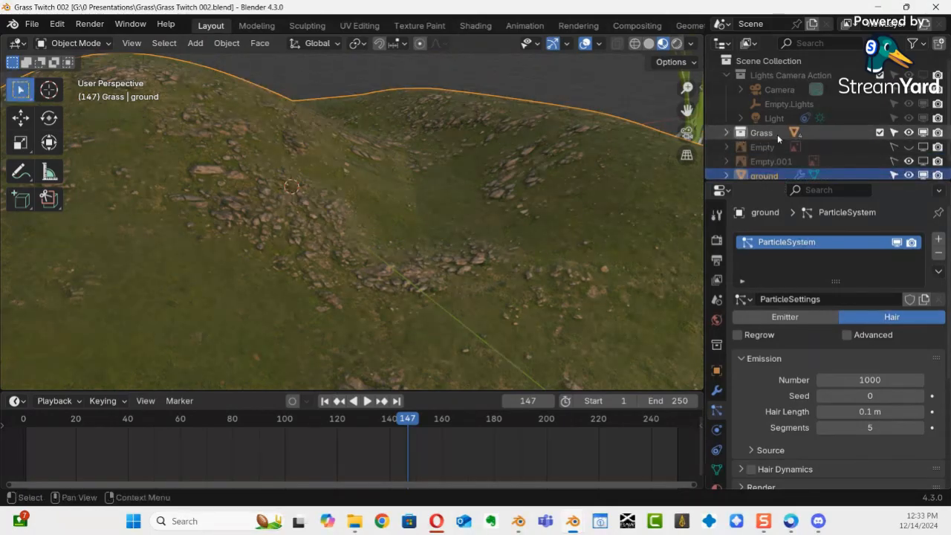
left_click(727, 132)
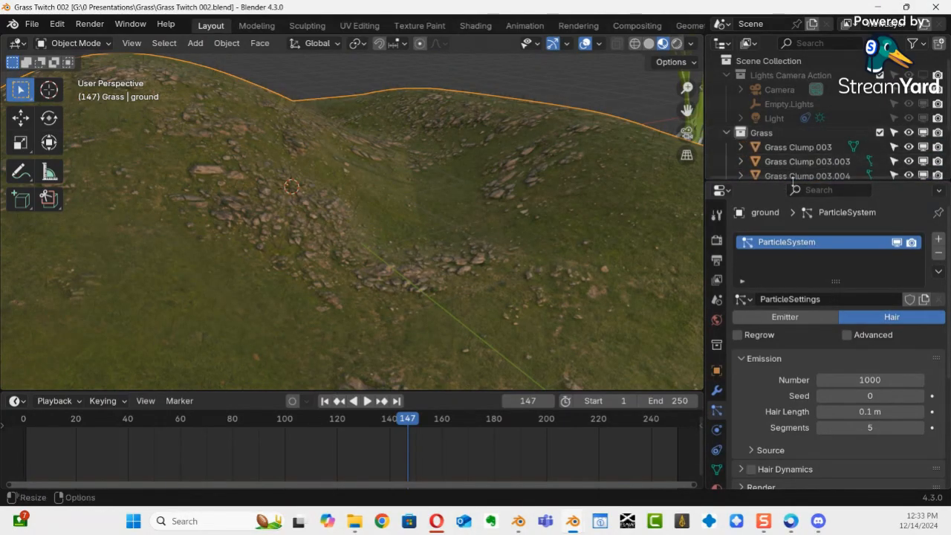
left_click_drag(793, 182, 792, 240)
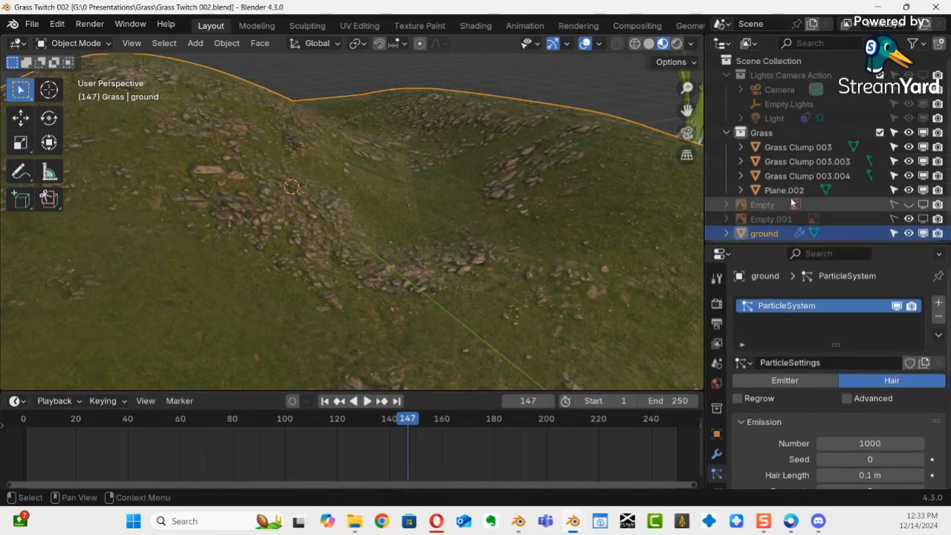
left_click(725, 133)
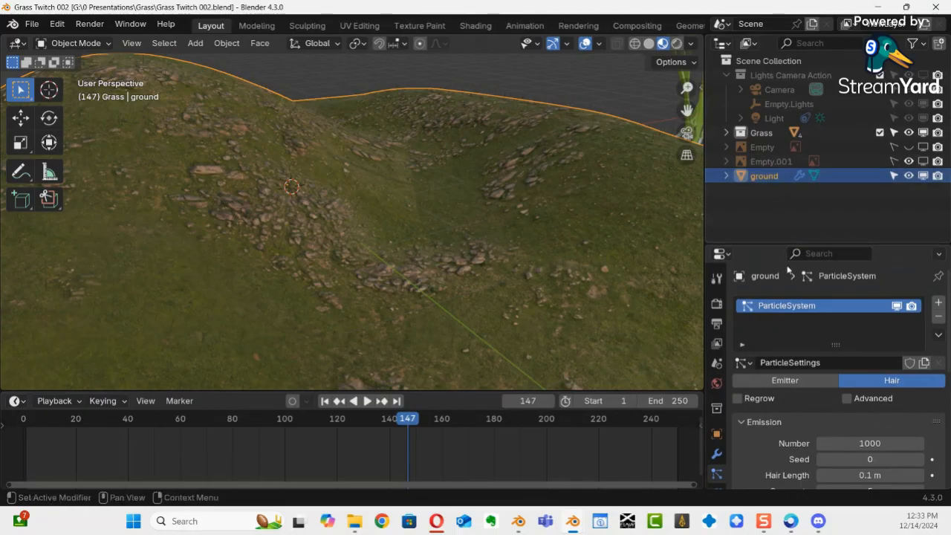
left_click_drag(798, 244, 817, 131)
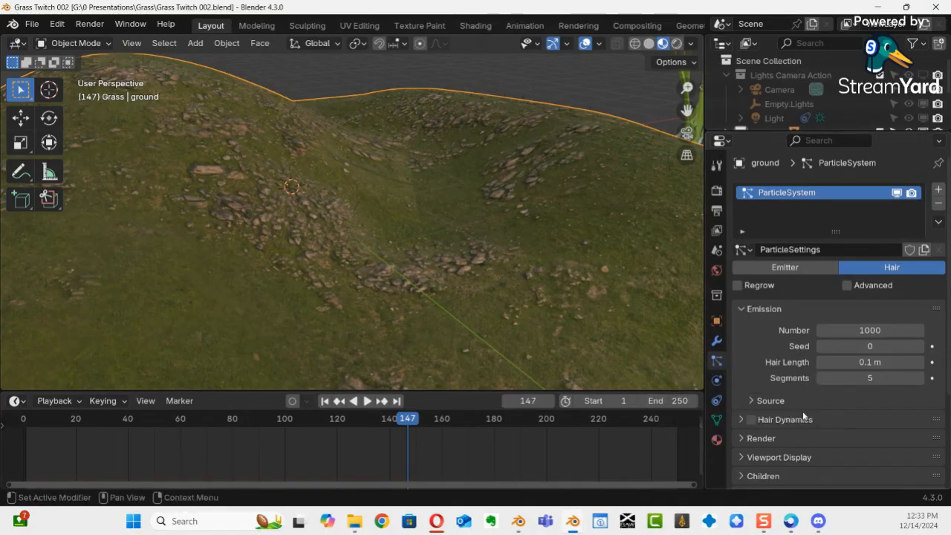
Step: Render the ground's hair particles as a collection, with Grass as the instance collection
scroll(814, 385, "down", 4)
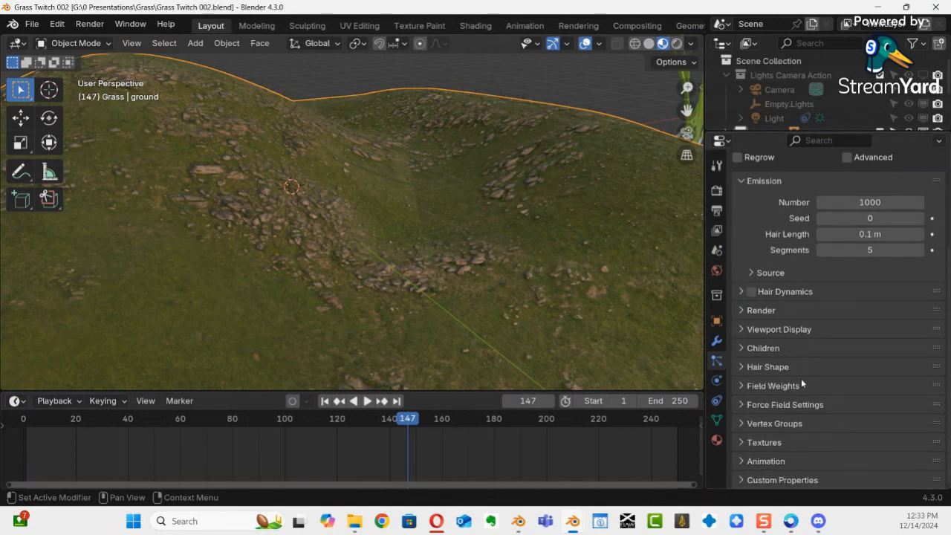
left_click(743, 311)
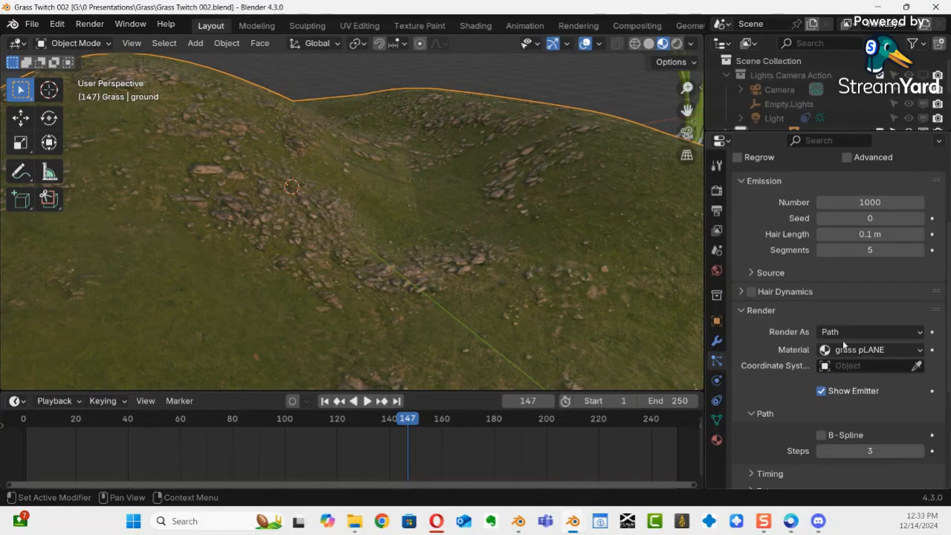
left_click(899, 332)
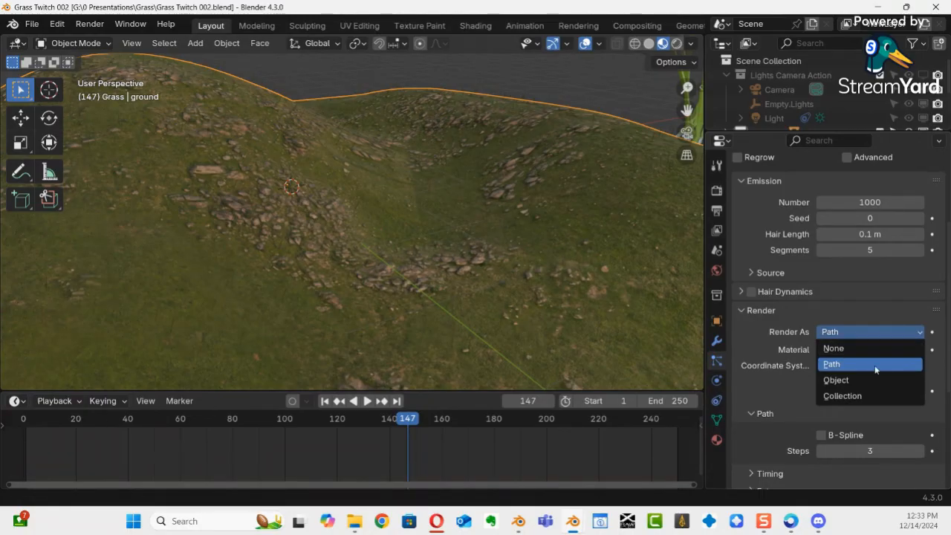
left_click(839, 379)
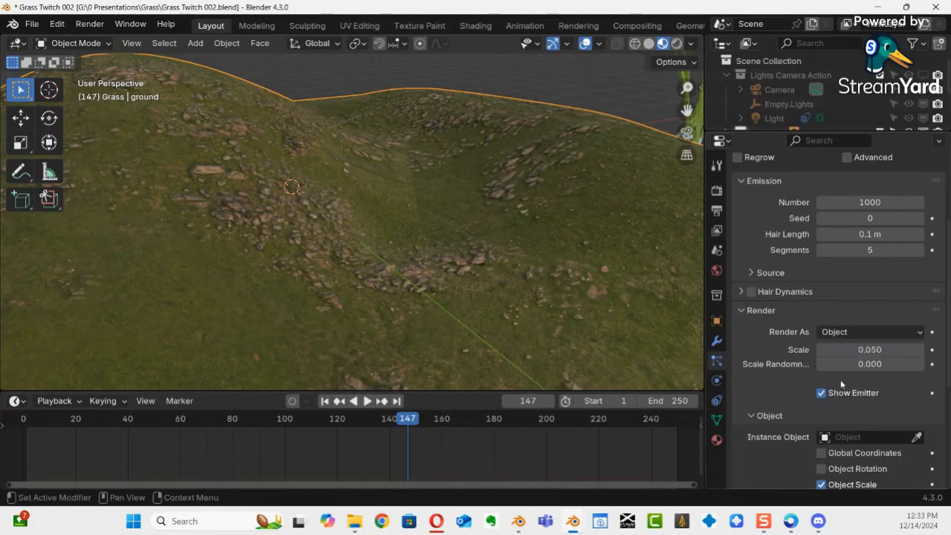
left_click(857, 331)
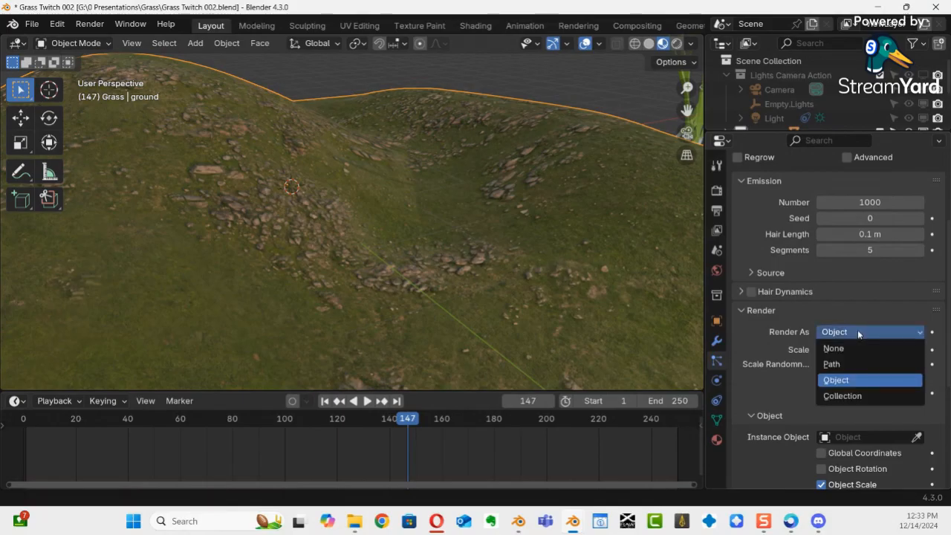
left_click(847, 396)
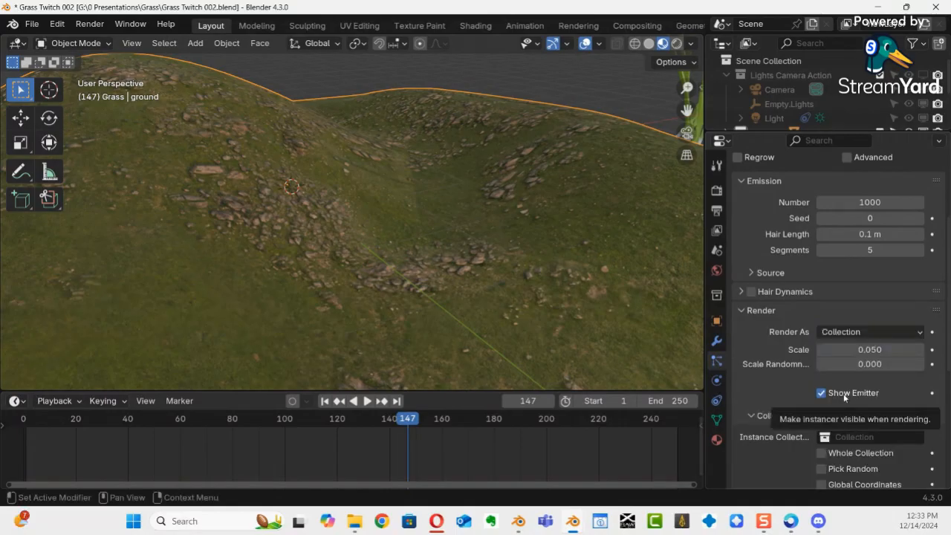
scroll(811, 375, "down", 3)
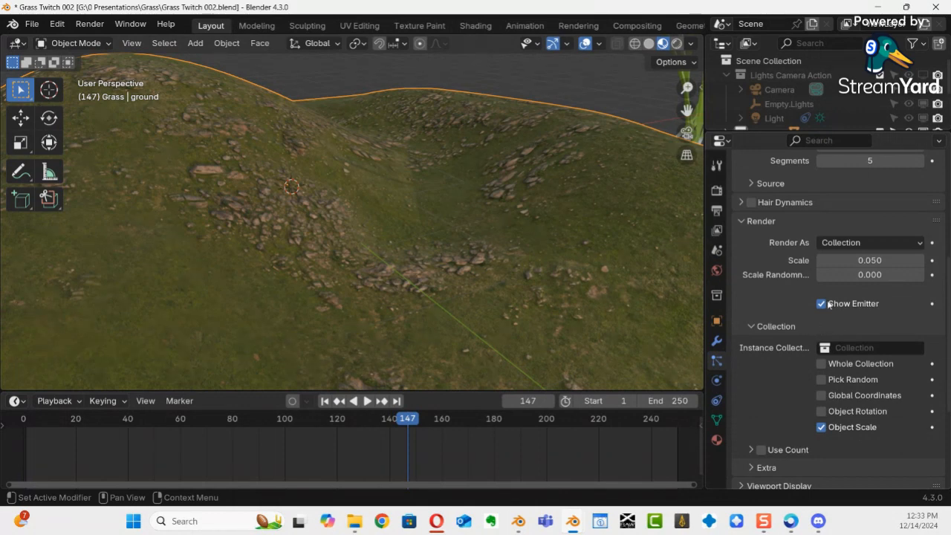
left_click(825, 349)
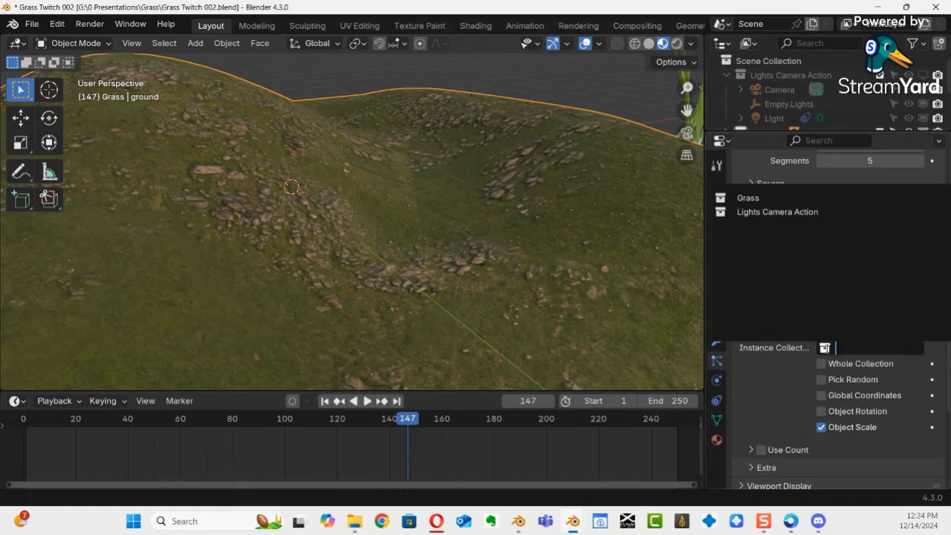
left_click(755, 198)
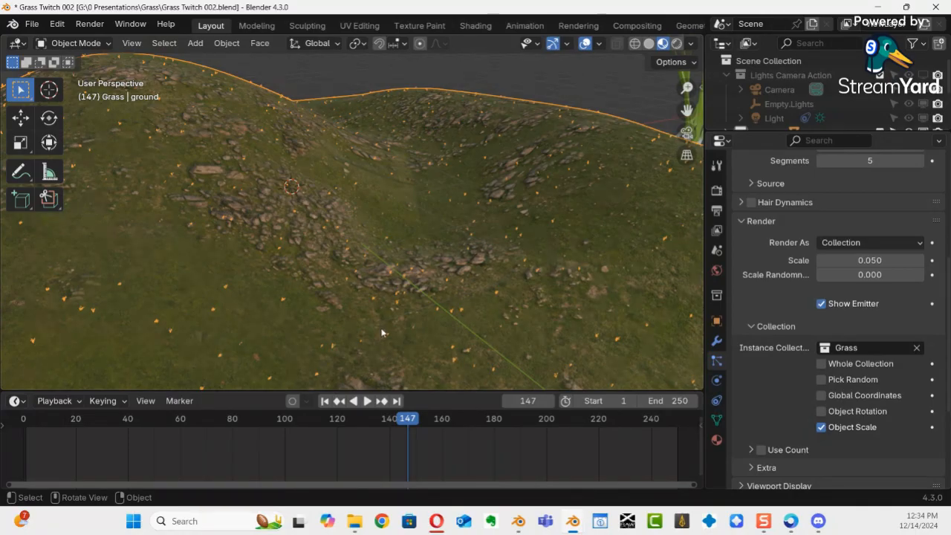
Step: Increase the particle render scale to 0.160 and save the file
middle_click_drag(381, 318, 378, 201)
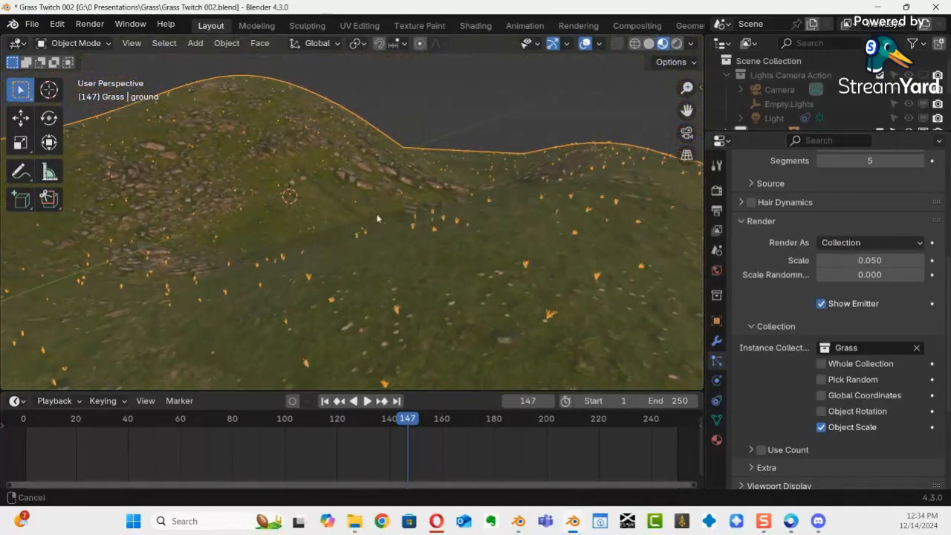
middle_click_drag(372, 290, 387, 269)
middle_click_drag(452, 278, 509, 224, "ctrl")
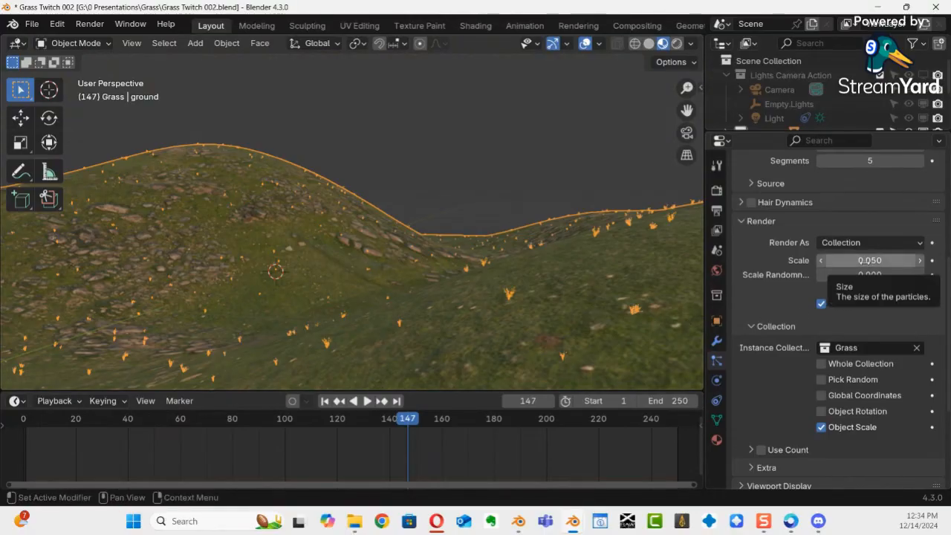
left_click_drag(860, 261, 751, 259)
middle_click_drag(468, 178, 520, 215)
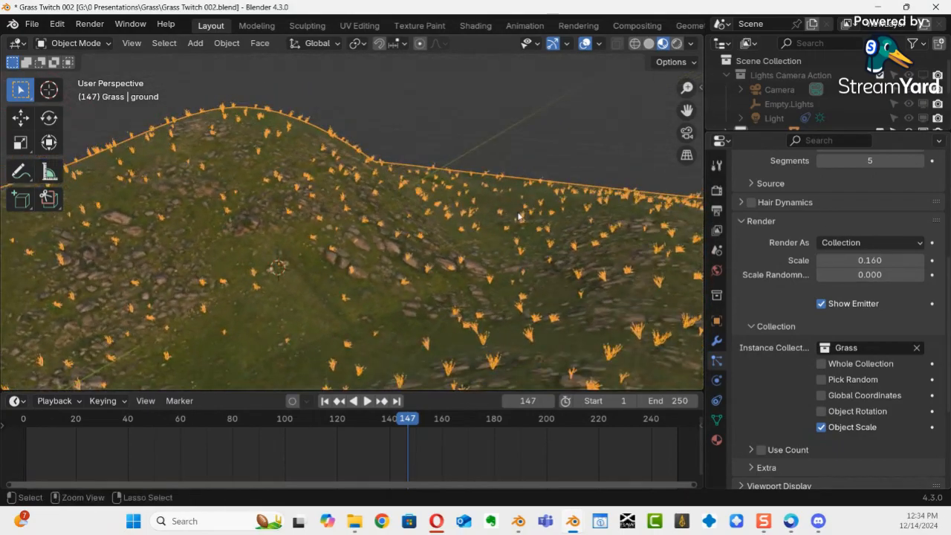
key("ctrl+s")
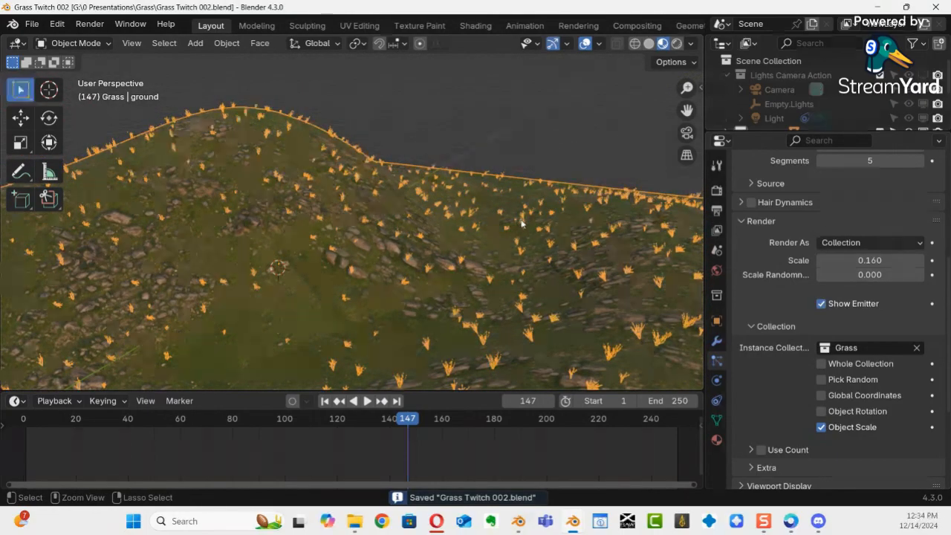
Step: Set the particles' scale randomness to 0.859 and render scale to 1.030, and save the file
middle_click_drag(519, 260, 496, 244)
left_click_drag(869, 280, 870, 280)
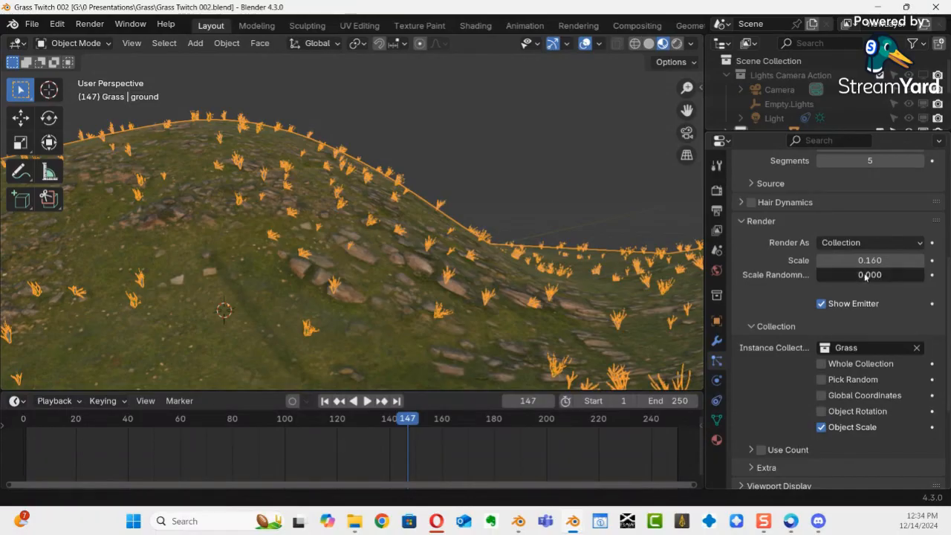
left_click_drag(106, 277, 204, 298)
left_click_drag(870, 260, 157, 278)
middle_click_drag(532, 290, 158, 387)
middle_click_drag(245, 268, 393, 240)
middle_click_drag(362, 242, 433, 236)
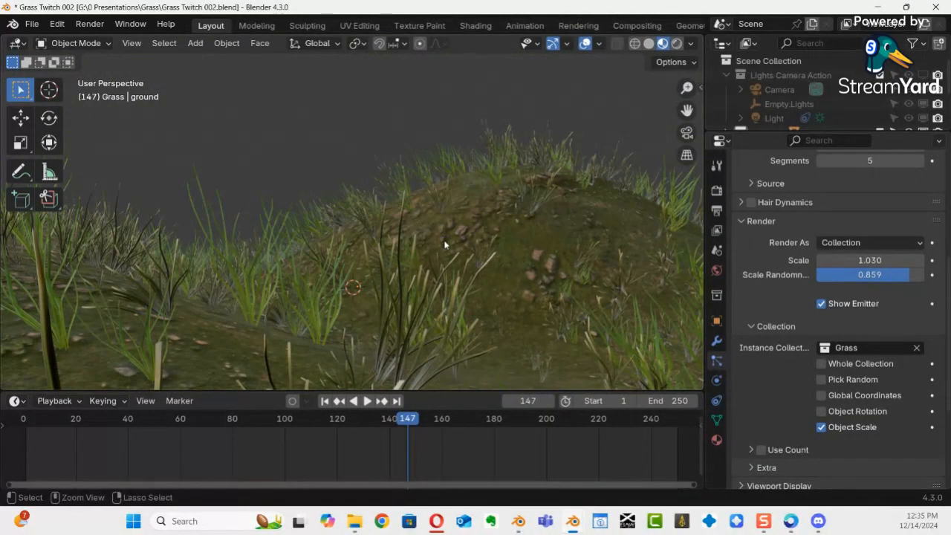
key("ctrl+s")
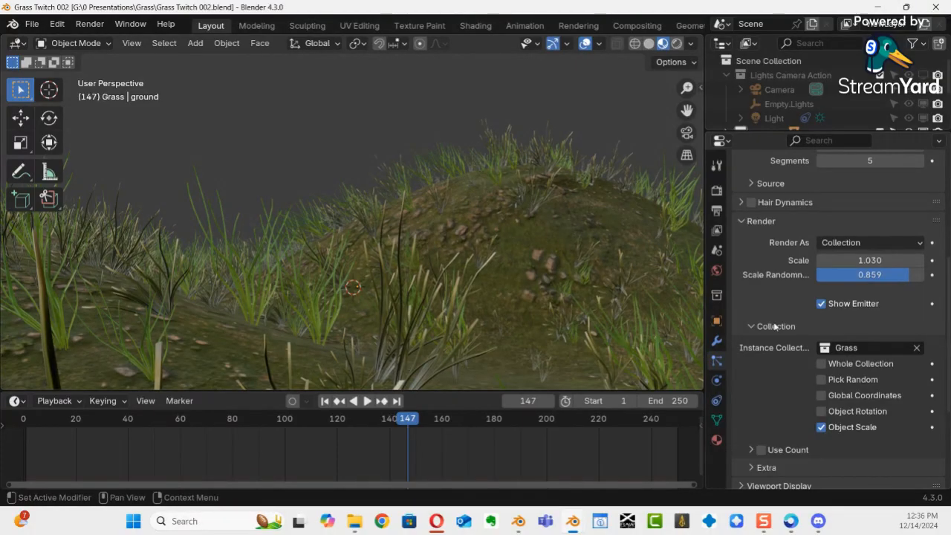
Step: Enable Use Count for the Grass instance collection and go through its entries to select Grass Clump 003.004
scroll(800, 260, "down", 5)
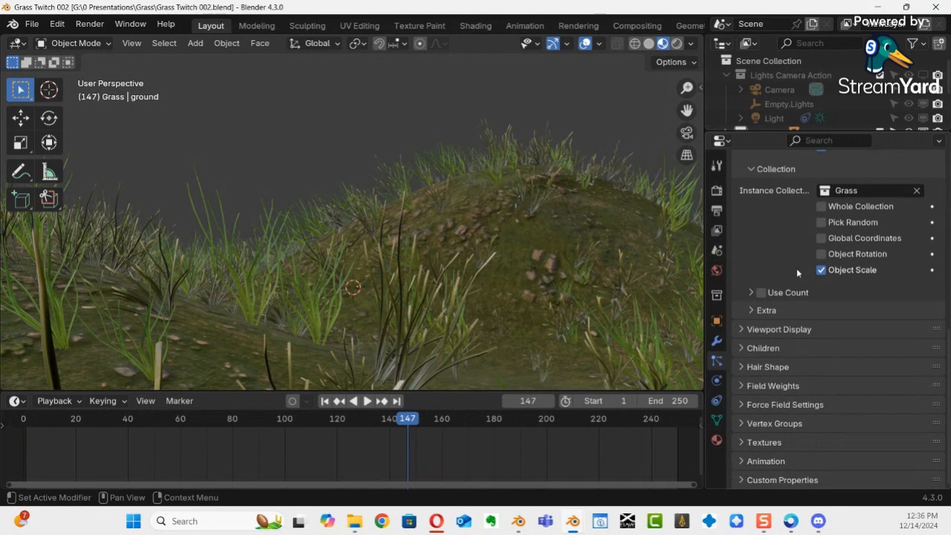
left_click(752, 292)
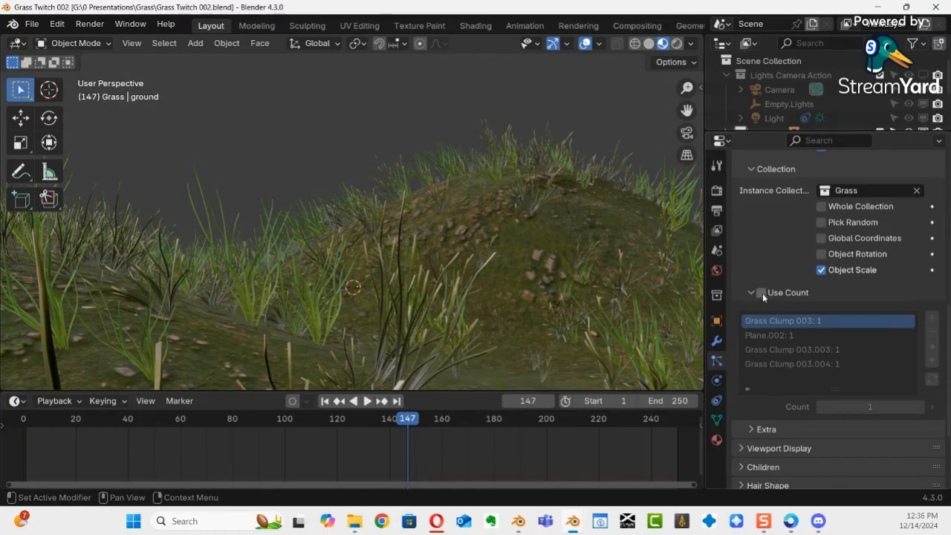
left_click(761, 293)
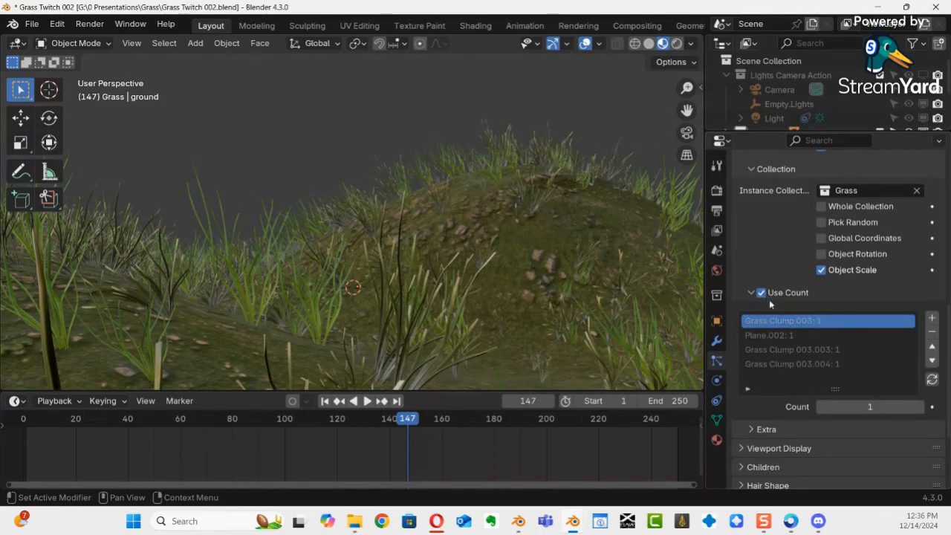
left_click(784, 337)
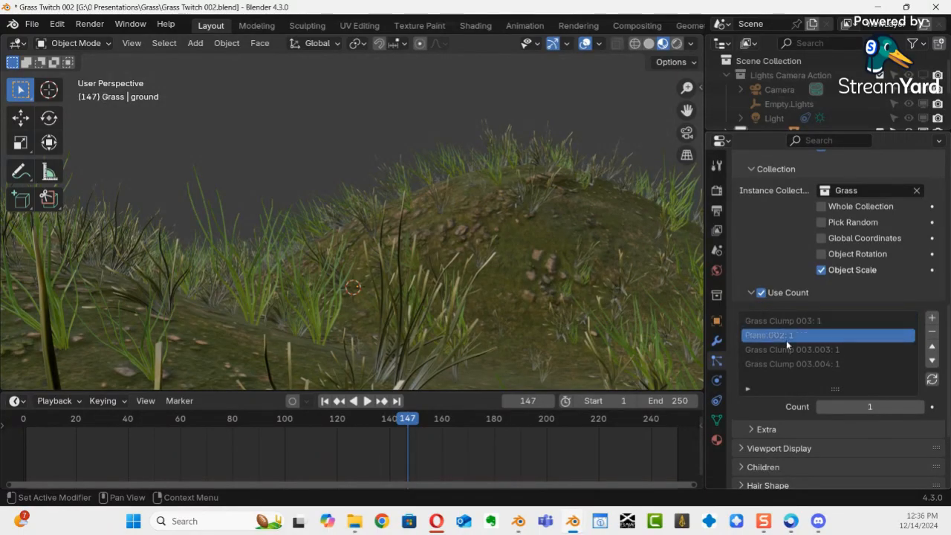
left_click(790, 350)
left_click(799, 364)
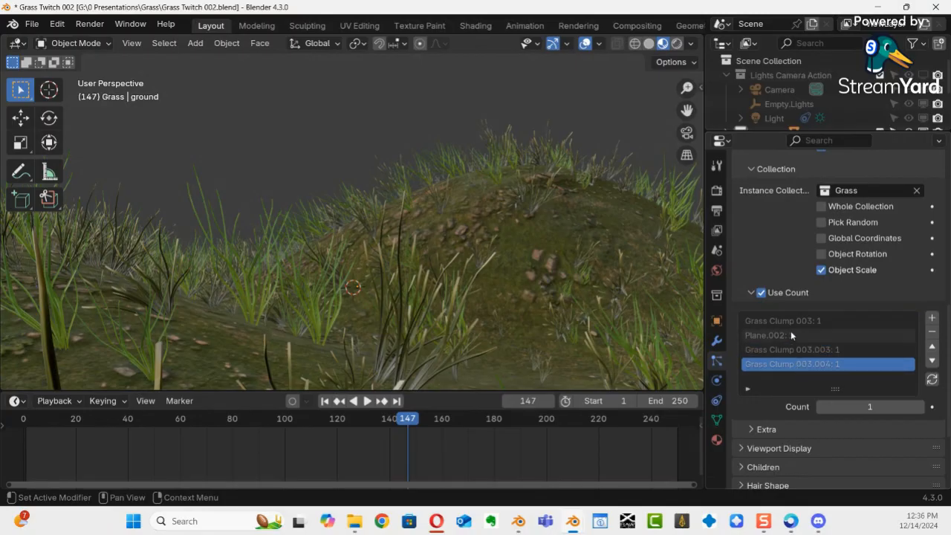
Step: Turn off Use Count for the Grass instance collection and collapse its list of clumps
left_click(790, 321)
left_click(791, 349)
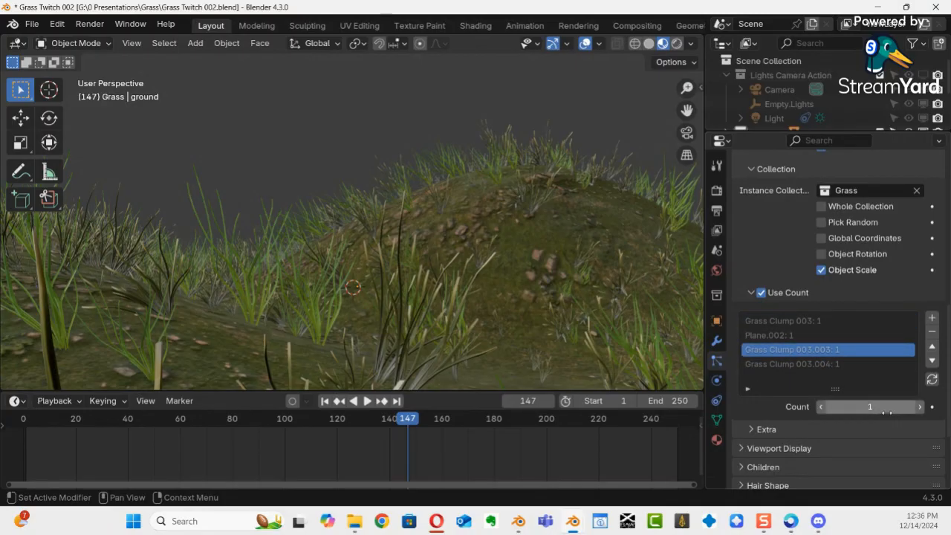
left_click(761, 293)
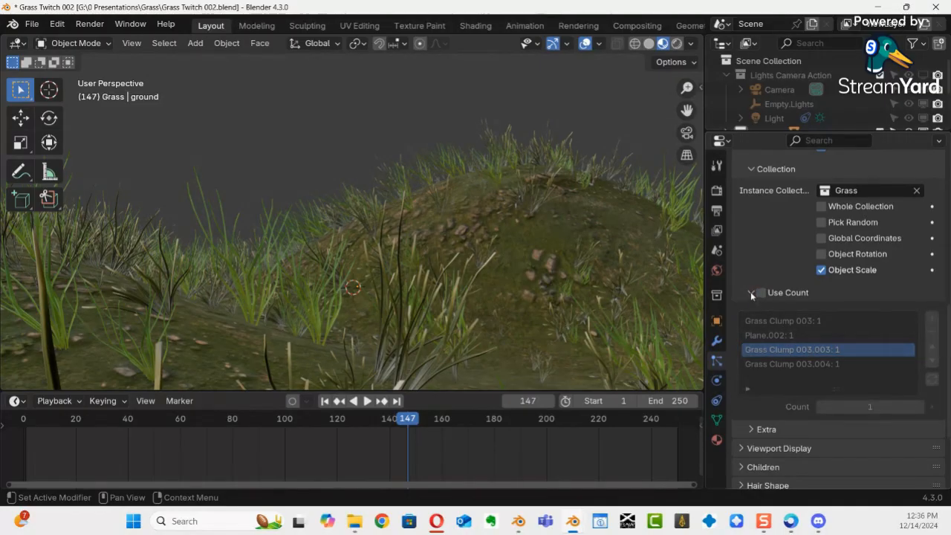
left_click(750, 292)
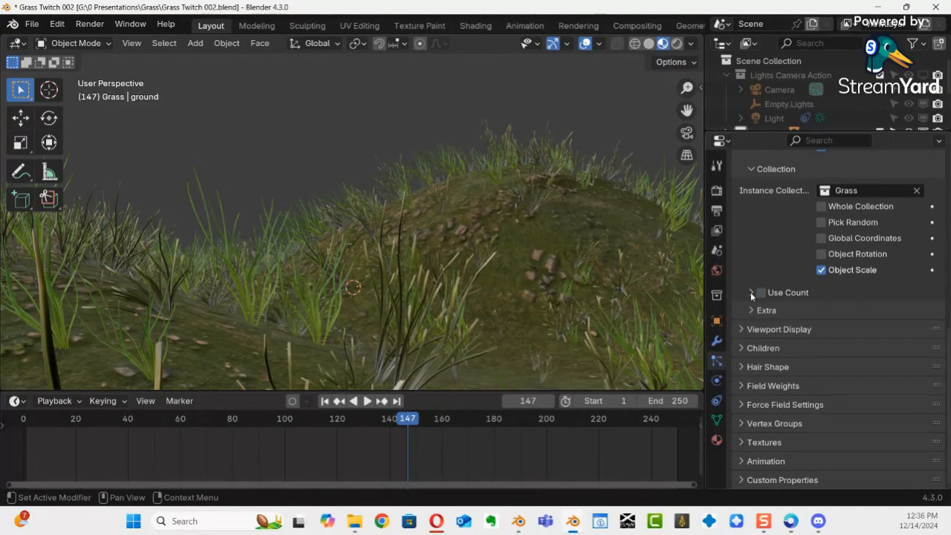
Step: Create Simple child particles for the ground's hair particle system and check the denser grass on the hill
left_click(743, 329)
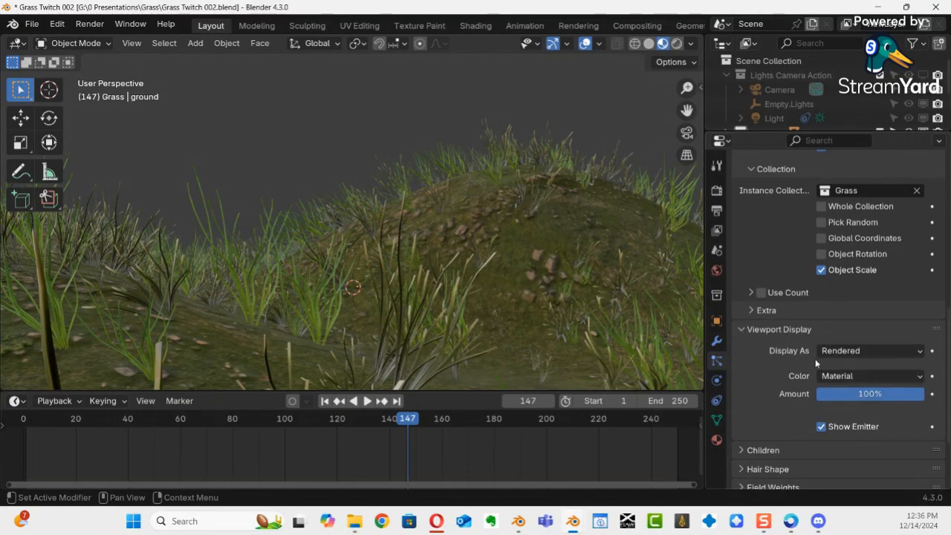
scroll(812, 390, "down", 4)
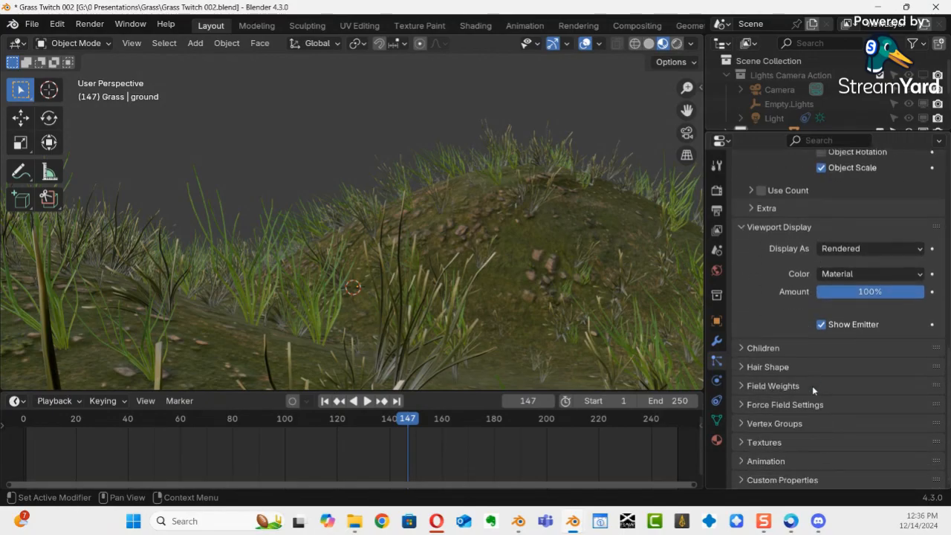
left_click(743, 348)
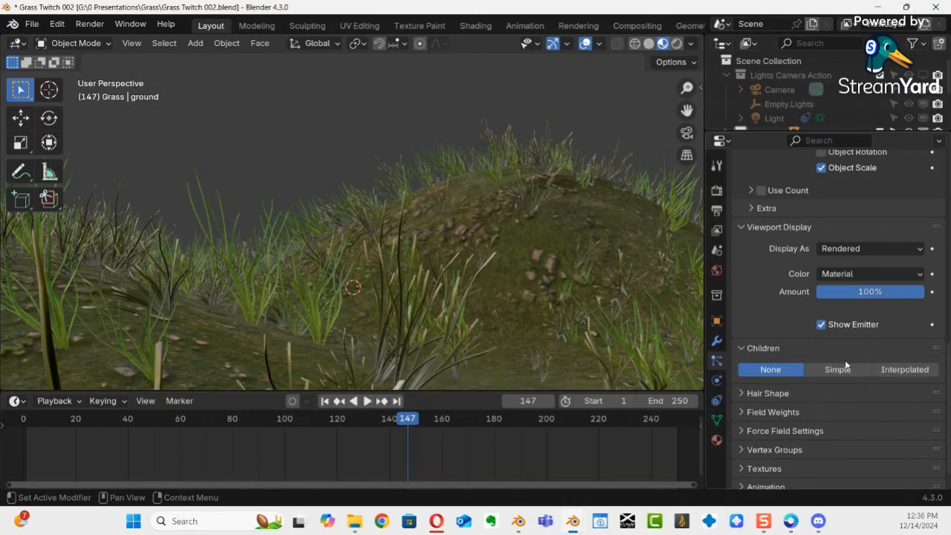
scroll(845, 365, "down", 1)
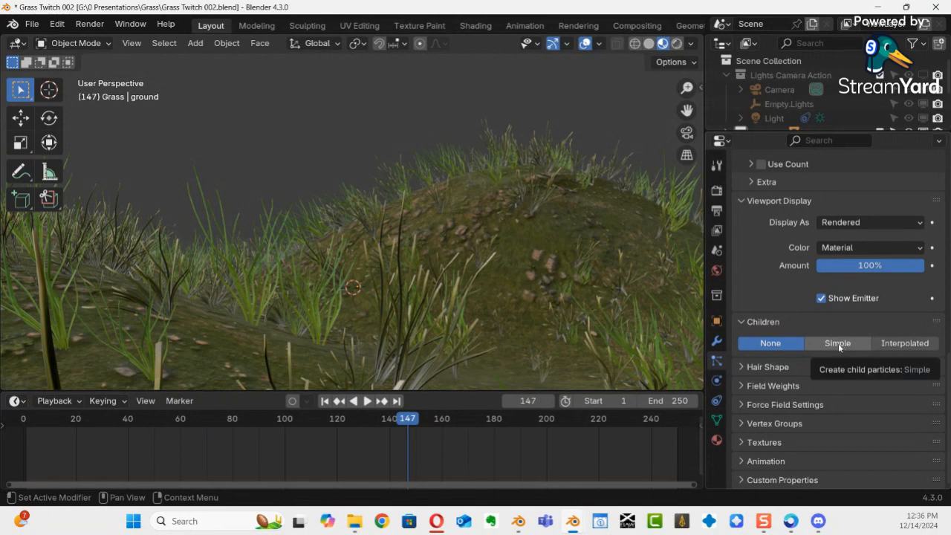
left_click(837, 343)
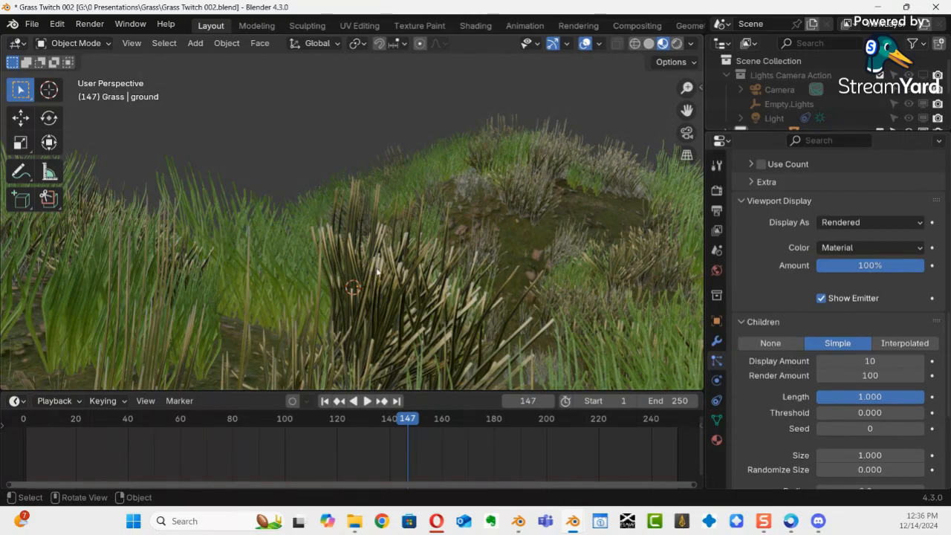
middle_click_drag(383, 283, 459, 246)
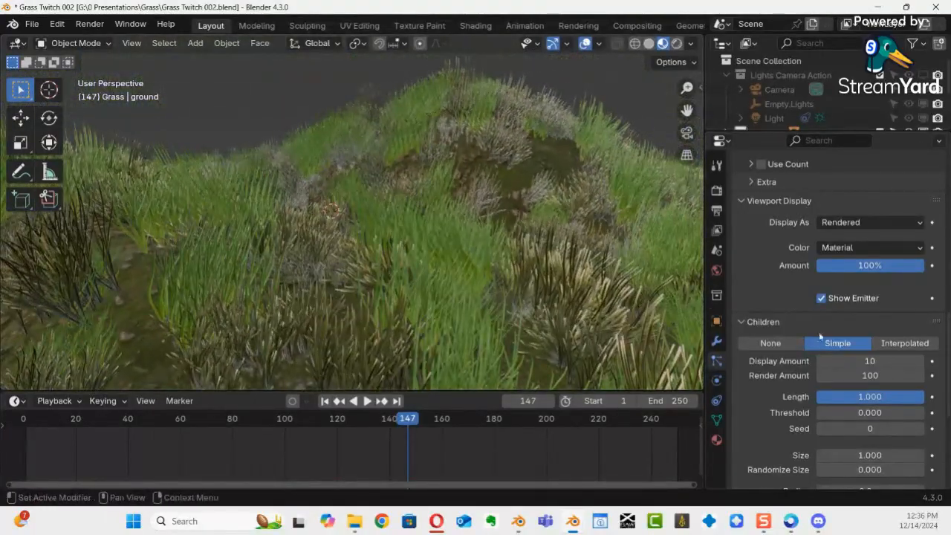
Step: Try a children Display Amount of 30 and inspect the grass coverage from several angles
left_click(884, 363)
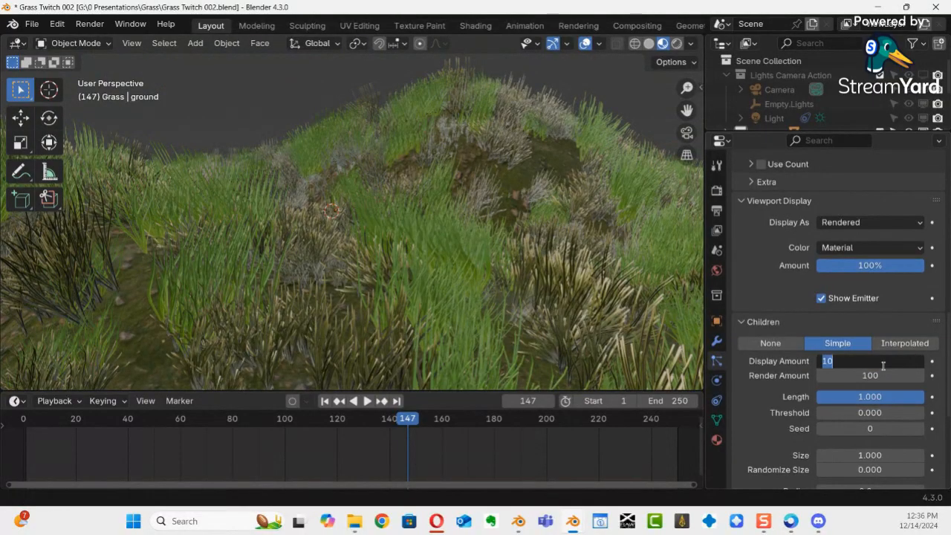
type("30")
key("Return")
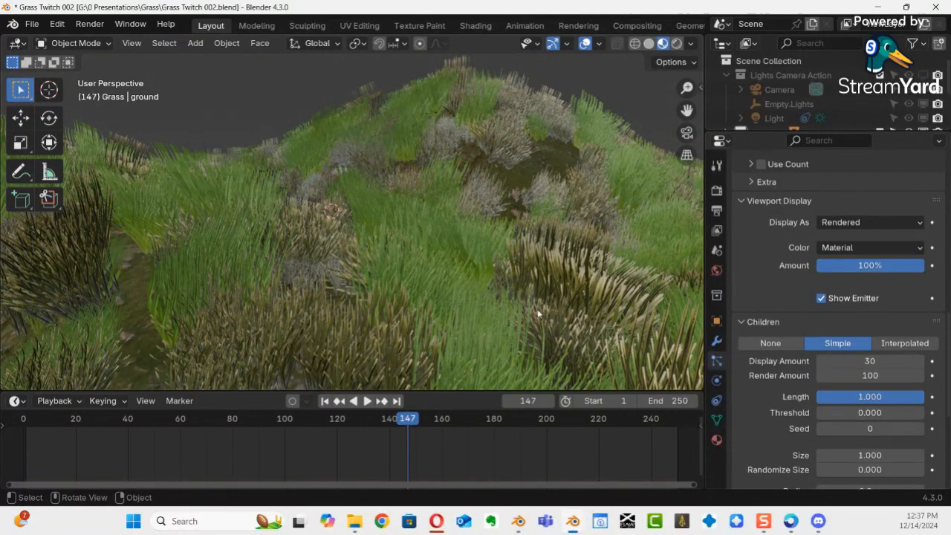
middle_click_drag(529, 326, 36, 241)
middle_click_drag(281, 175, 196, 226)
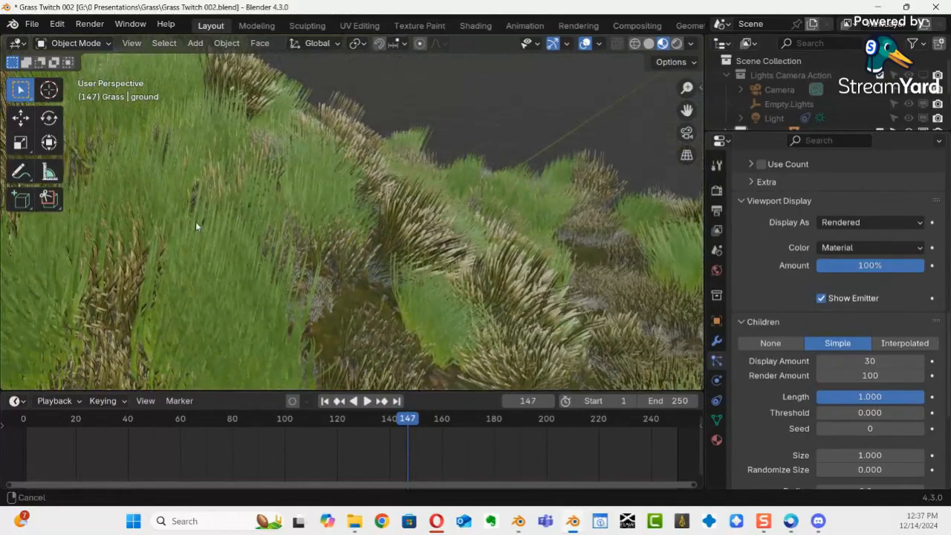
middle_click_drag(301, 245, 481, 309)
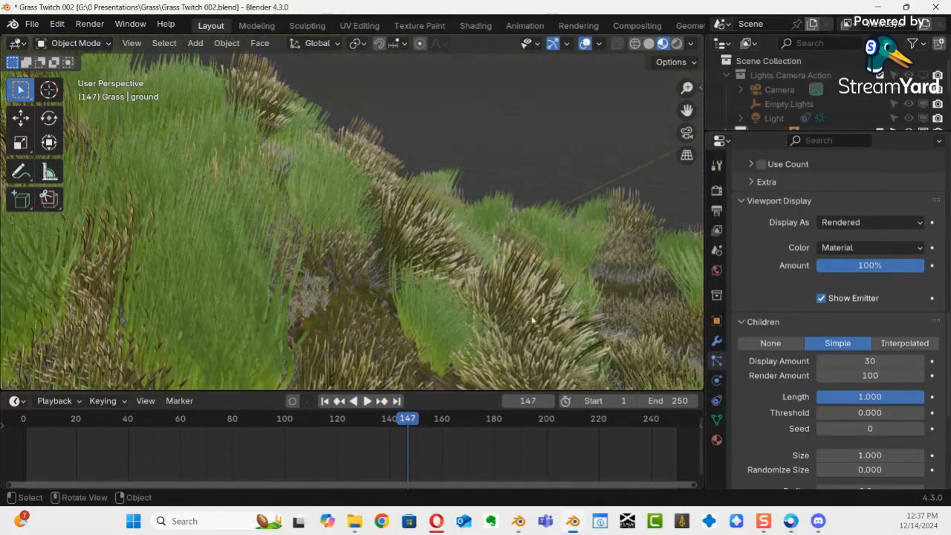
Step: Set the children's Display Amount to 20
left_click(870, 362)
type("20")
key("Return")
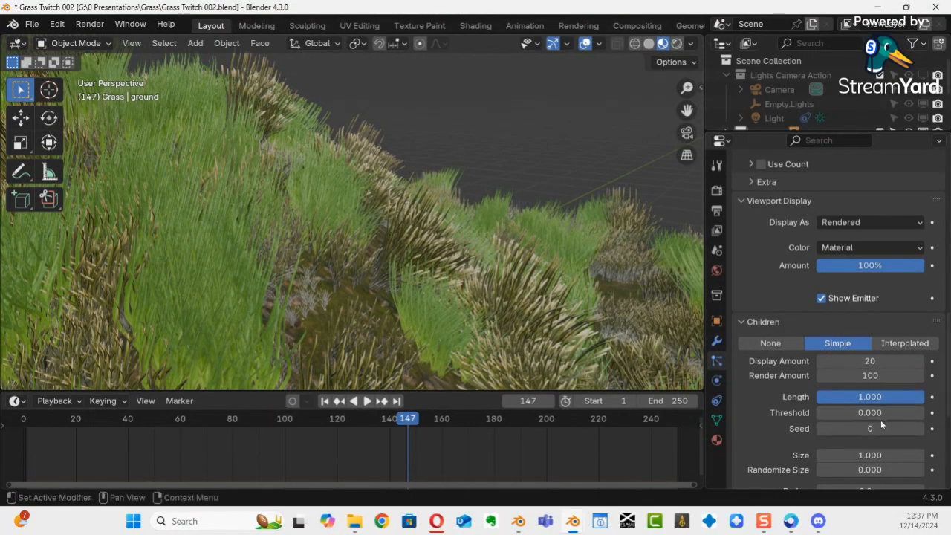
Step: Set the child particles' Seed to 108 and their Size to 1.377
left_click(919, 429)
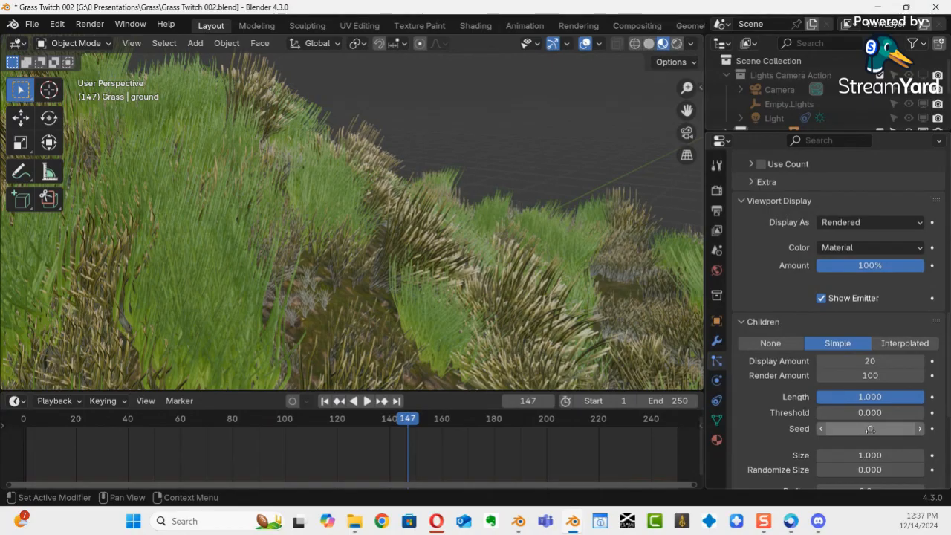
left_click_drag(117, 132, 166, 143)
left_click_drag(860, 454, 292, 379)
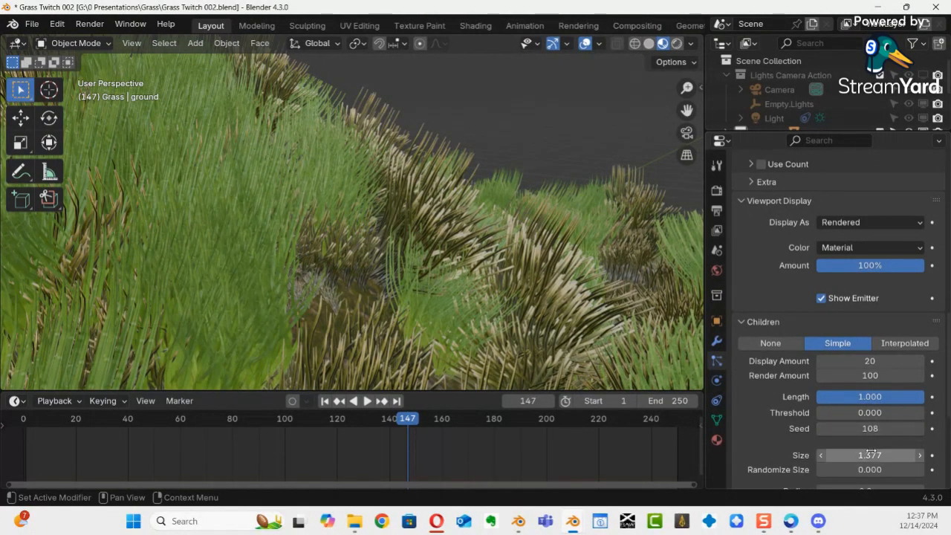
Step: Set the child particles' Randomize Size to 1.000 and their Radius to 0.57 m
scroll(866, 451, "down", 2)
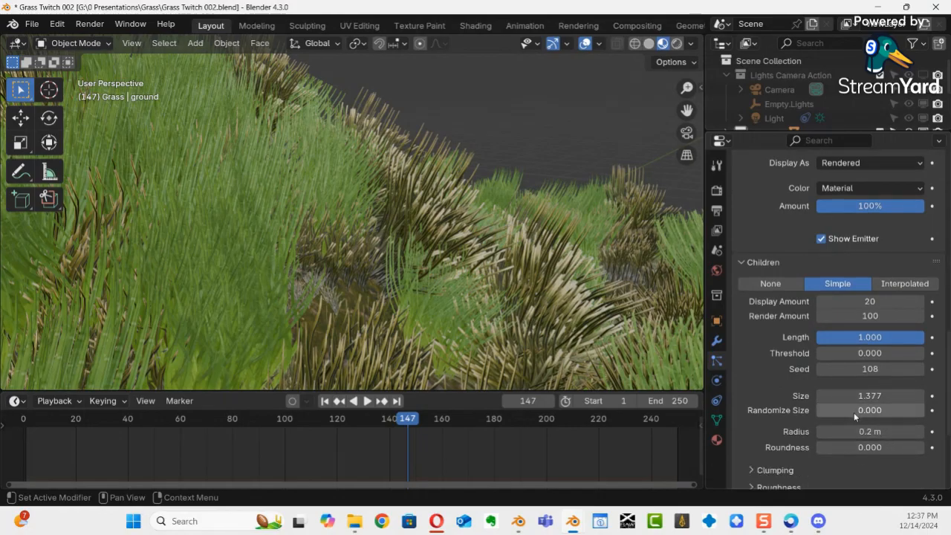
left_click_drag(858, 416, 922, 415)
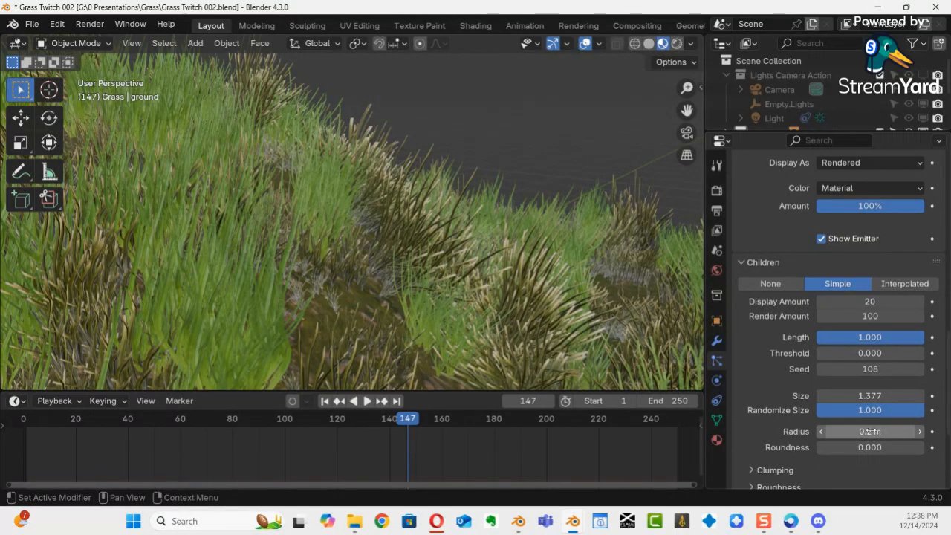
left_click_drag(106, 131, 124, 137)
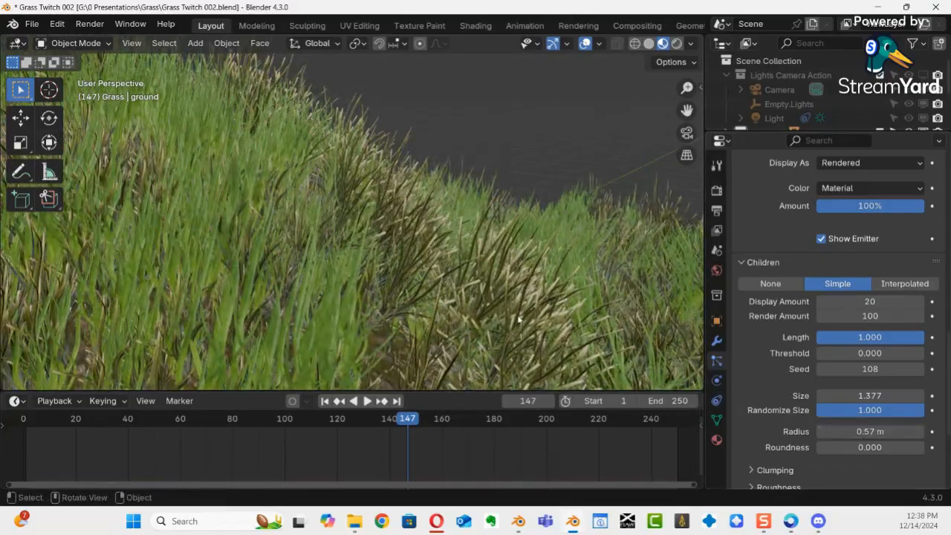
Step: Compare the grass with the children's Randomize Size at 0.000 and back at 1.000
middle_click_drag(518, 319, 355, 250)
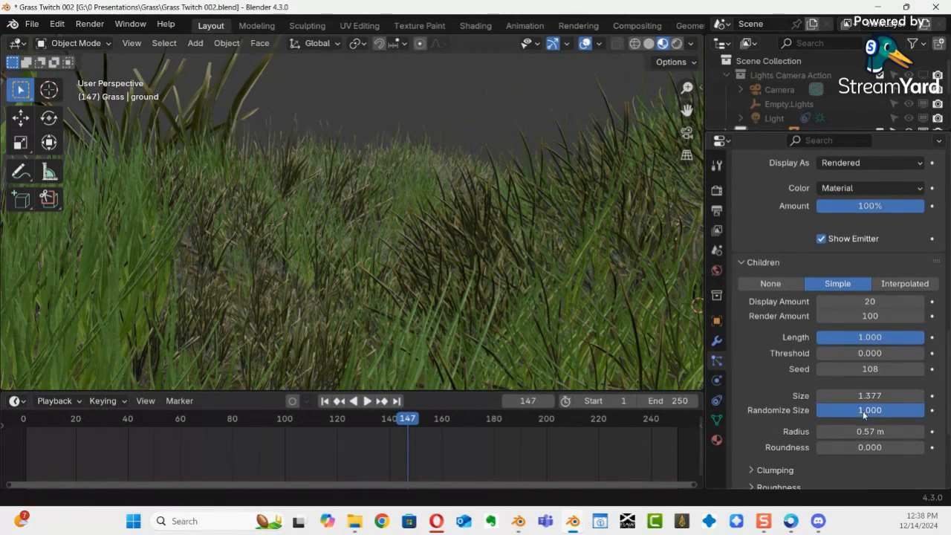
left_click_drag(862, 410, 696, 400)
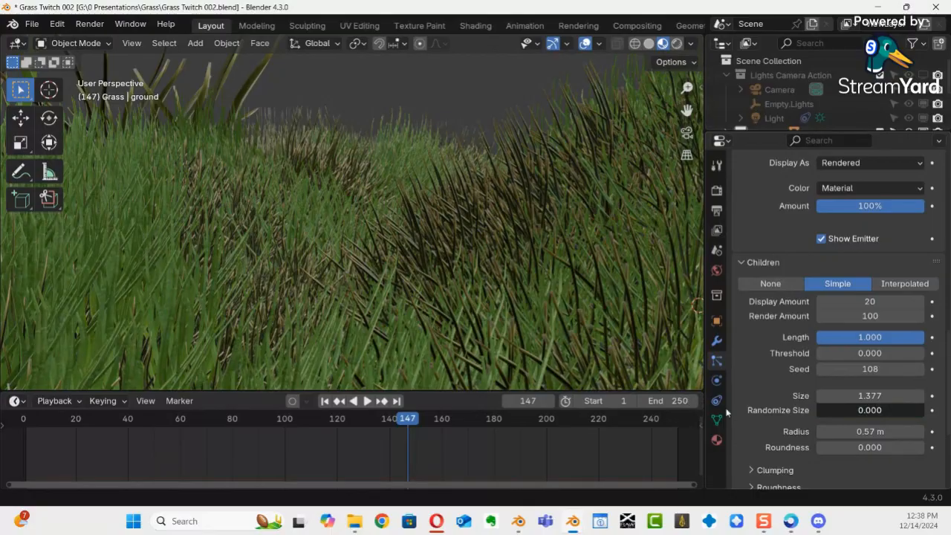
left_click_drag(824, 410, 925, 411)
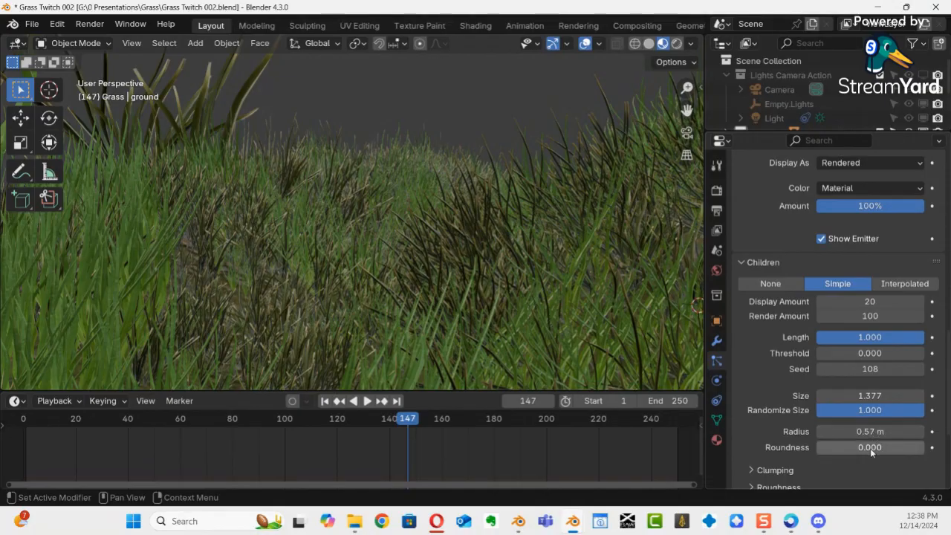
Step: Widen the children's Radius to 1.2 m, set Roundness to 0.314, and inspect the spread over the hills
left_click_drag(870, 431, 146, 139)
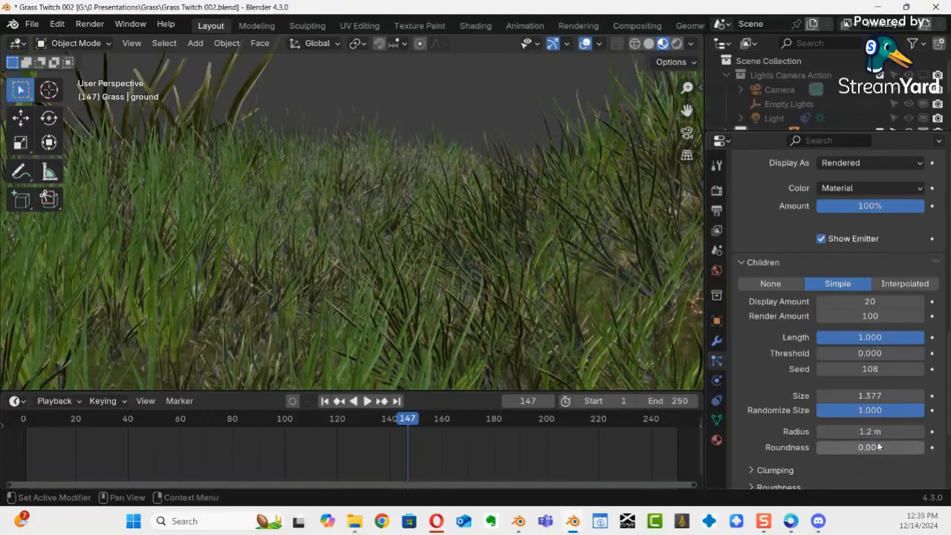
left_click_drag(868, 448, 143, 154)
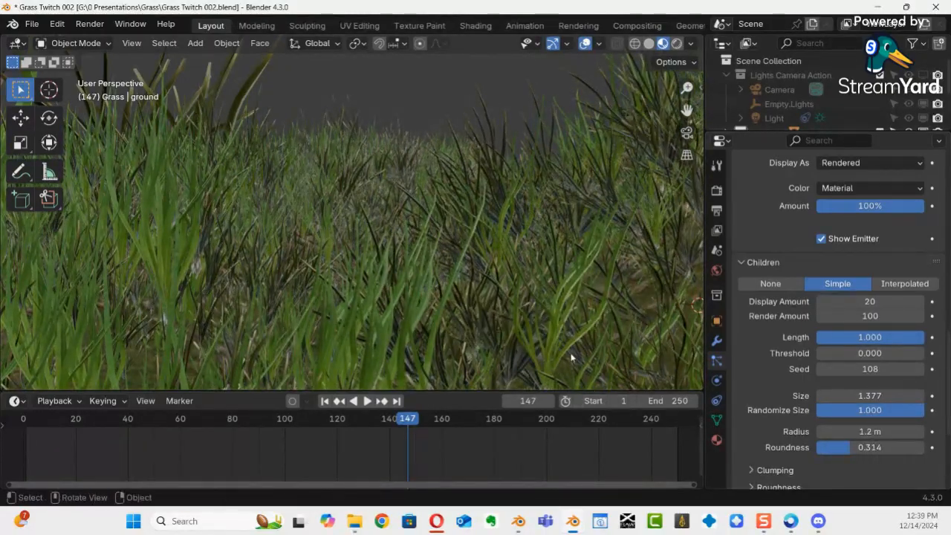
scroll(566, 266, "down", 10)
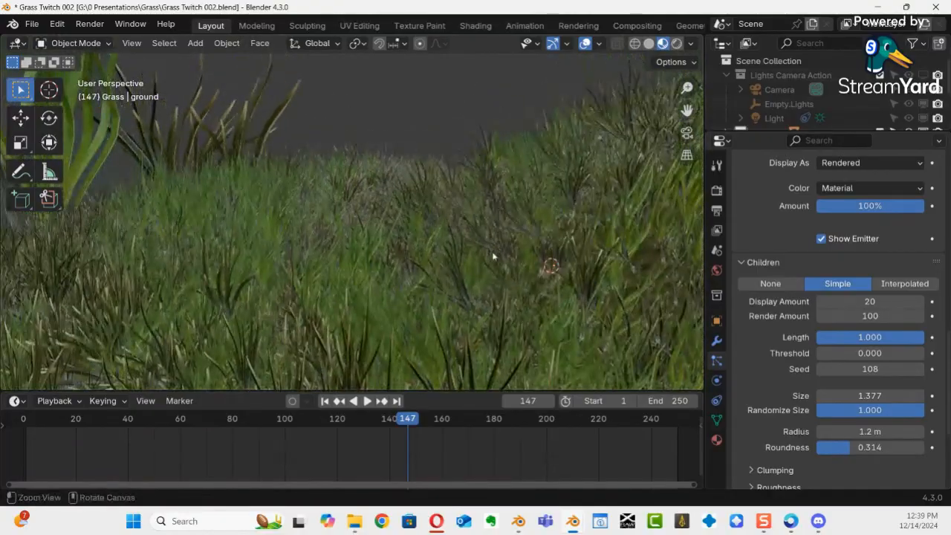
middle_click_drag(481, 254, 541, 223)
middle_click_drag(541, 223, 528, 352, "ctrl")
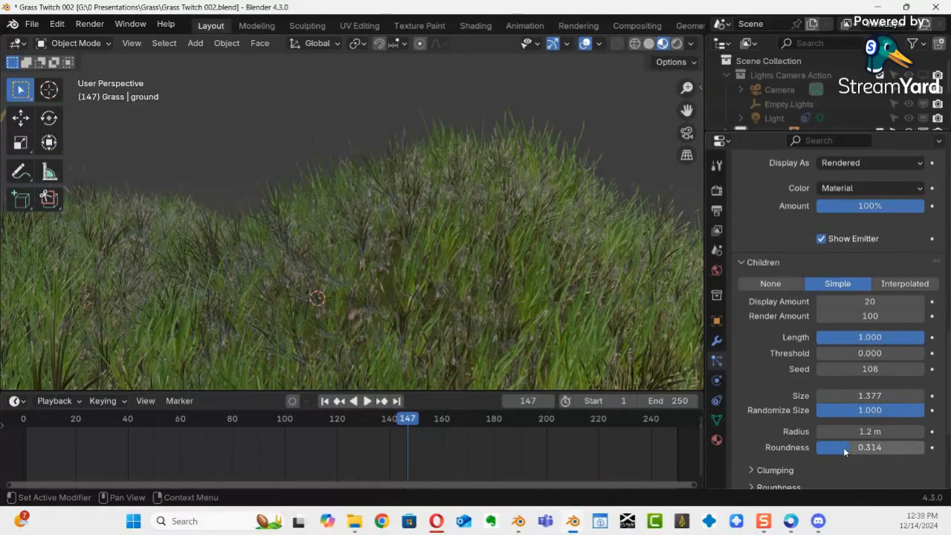
Step: Try a children Roundness of 1.000, and settle on 0.327
left_click_drag(849, 447, 206, 158)
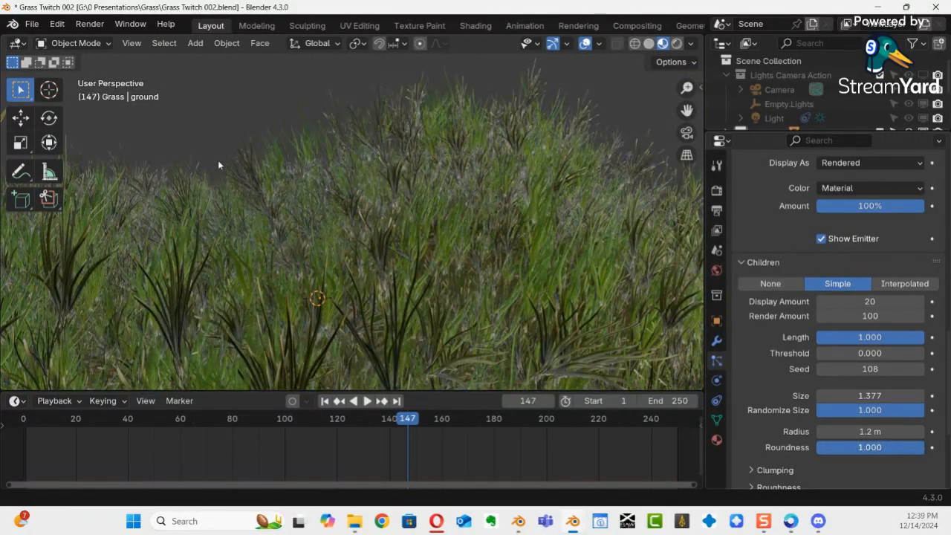
mouse_move(519, 274)
middle_mouse_down("ctrl")
mouse_move(521, 261)
mouse_move(456, 315)
mouse_move(456, 265)
mouse_move(399, 350)
mouse_move(506, 260)
middle_mouse_up("ctrl")
left_click_drag(887, 447, 806, 143)
mouse_move(450, 302)
middle_mouse_down("ctrl")
mouse_move(471, 206)
mouse_move(500, 198)
mouse_move(396, 292)
mouse_move(310, 266)
mouse_move(310, 206)
mouse_move(403, 206)
mouse_move(253, 261)
mouse_move(310, 221)
mouse_move(362, 304)
mouse_move(323, 338)
mouse_move(357, 313)
mouse_move(337, 339)
mouse_move(340, 327)
middle_mouse_up("ctrl")
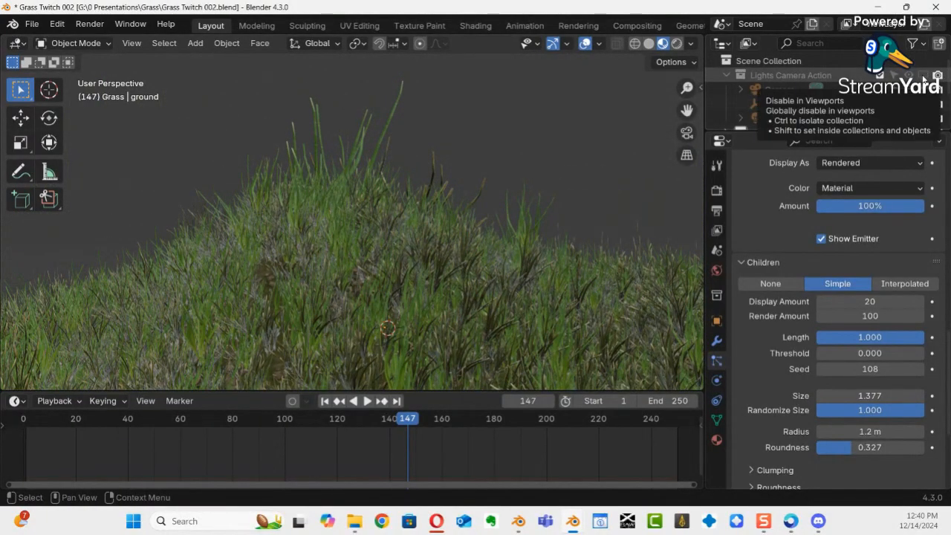
Step: Switch the viewport to Rendered shading and examine the lit grass on the hill from several angles
middle_click_drag(473, 286, 354, 241)
key("z")
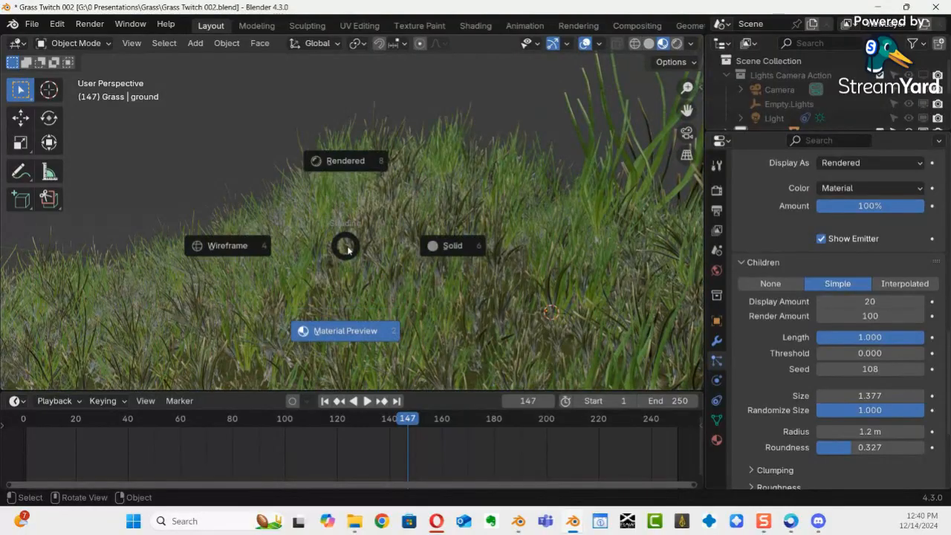
left_click(344, 160)
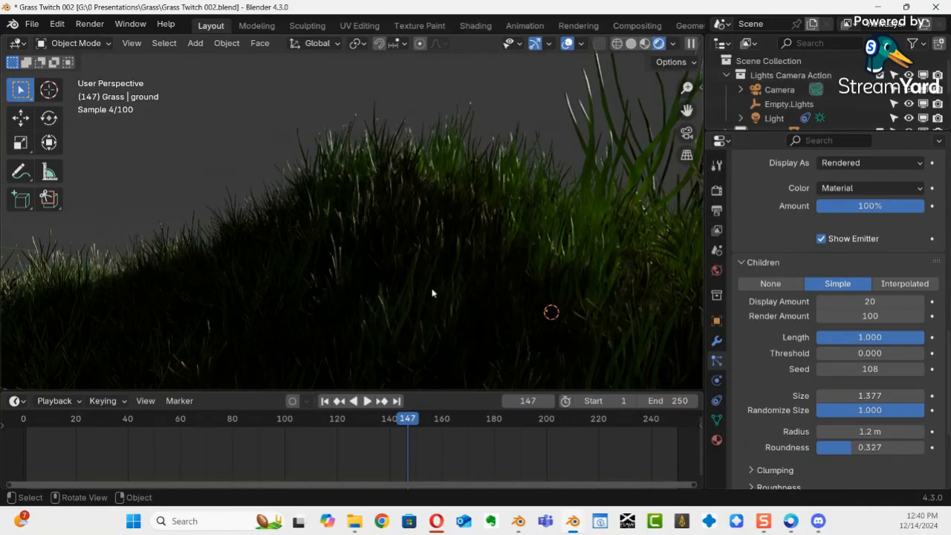
middle_click_drag(502, 219, 474, 303)
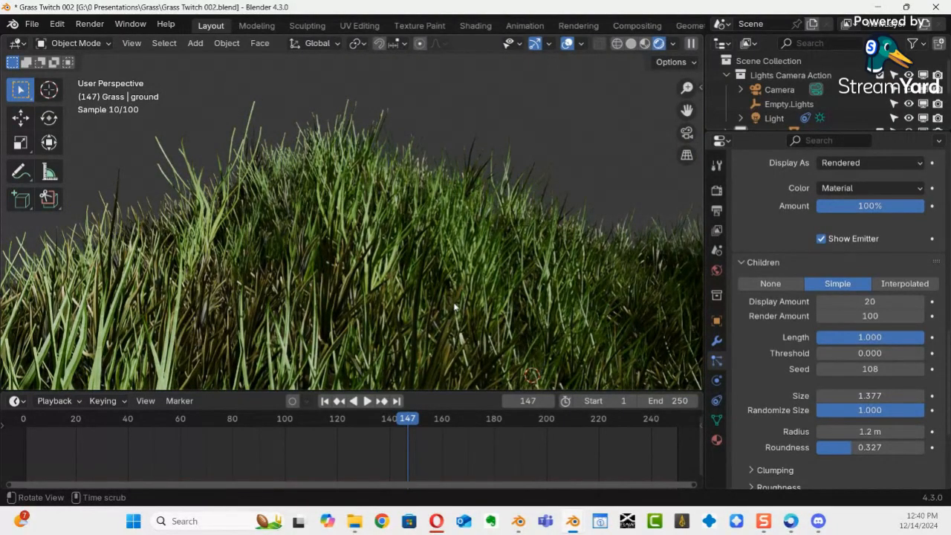
middle_click_drag(456, 305, 454, 279)
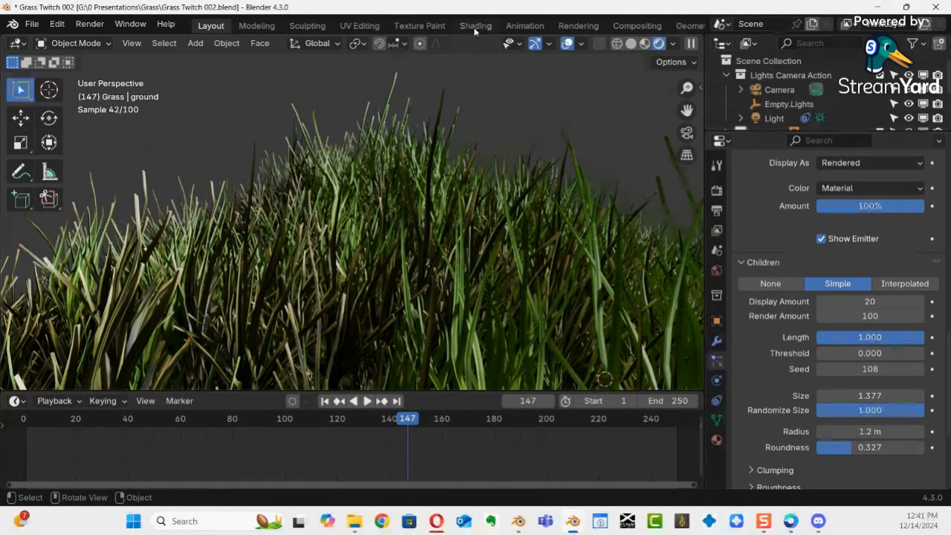
Step: Enlarge the timeline area and change it into a Shader Editor
left_click_drag(446, 392, 334, 356)
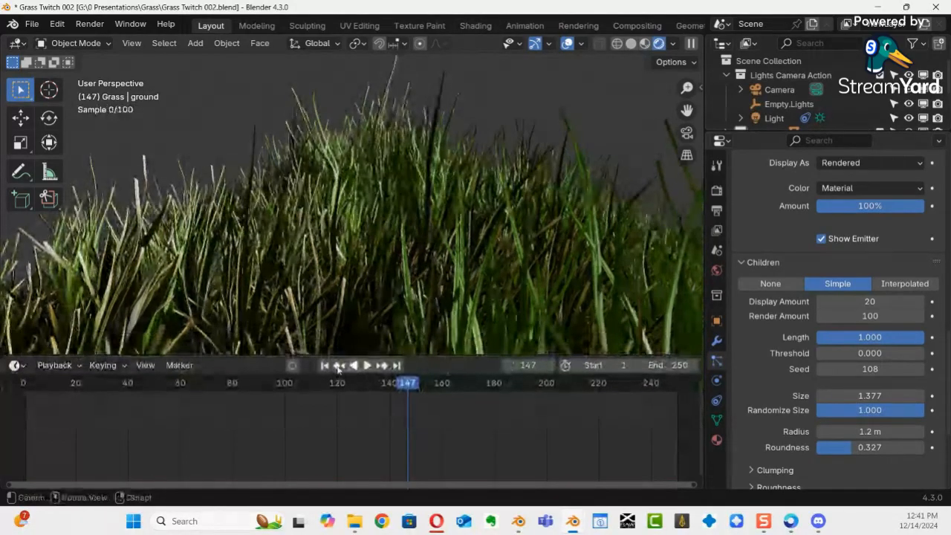
left_click(23, 368)
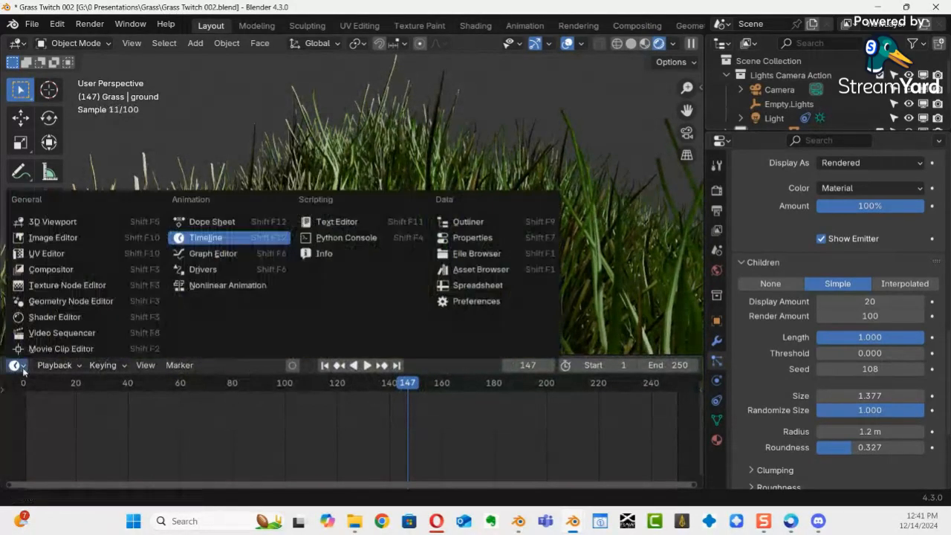
left_click(55, 316)
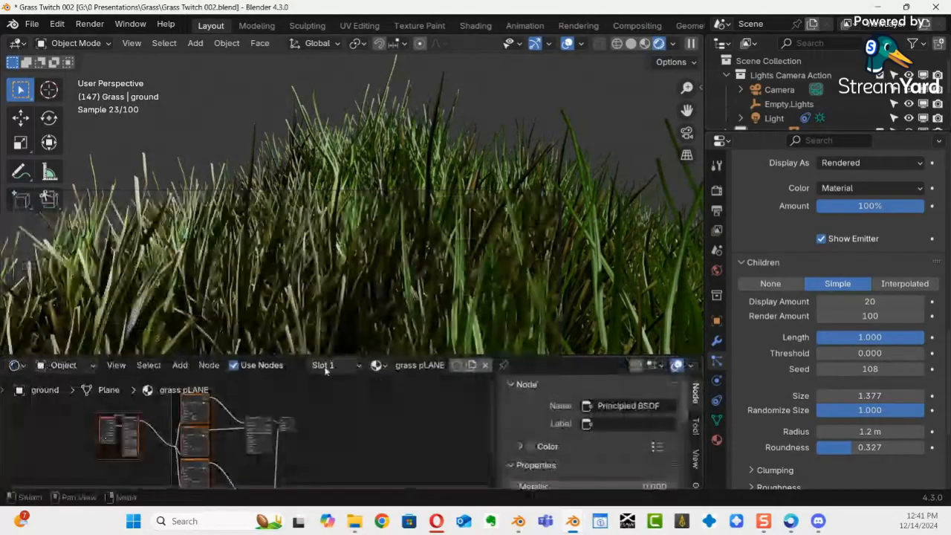
Step: Enlarge the Shader Editor, look over the ground material's nodes, and switch the editor to the World shader
left_click_drag(319, 356, 321, 305)
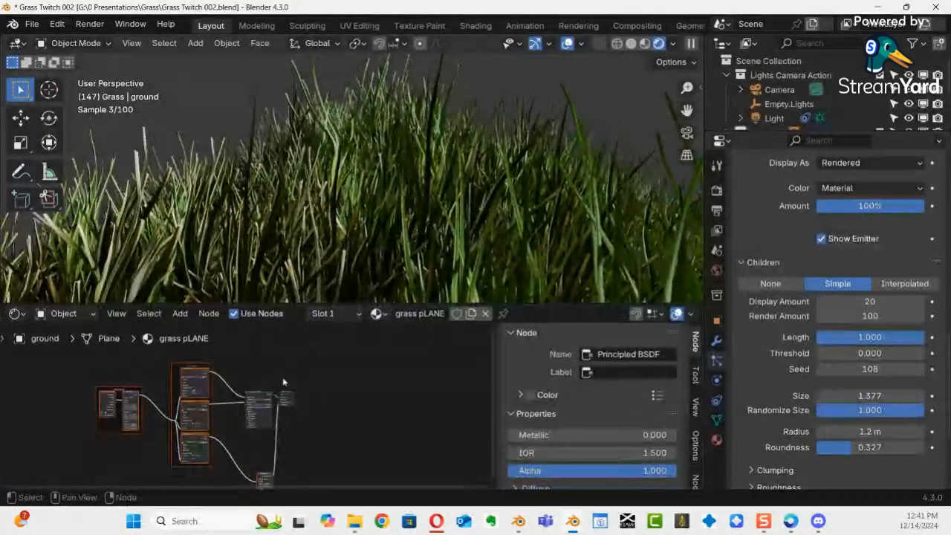
left_click_drag(273, 416, 312, 329, "ctrl+alt")
left_click_drag(220, 388, 428, 364, "alt")
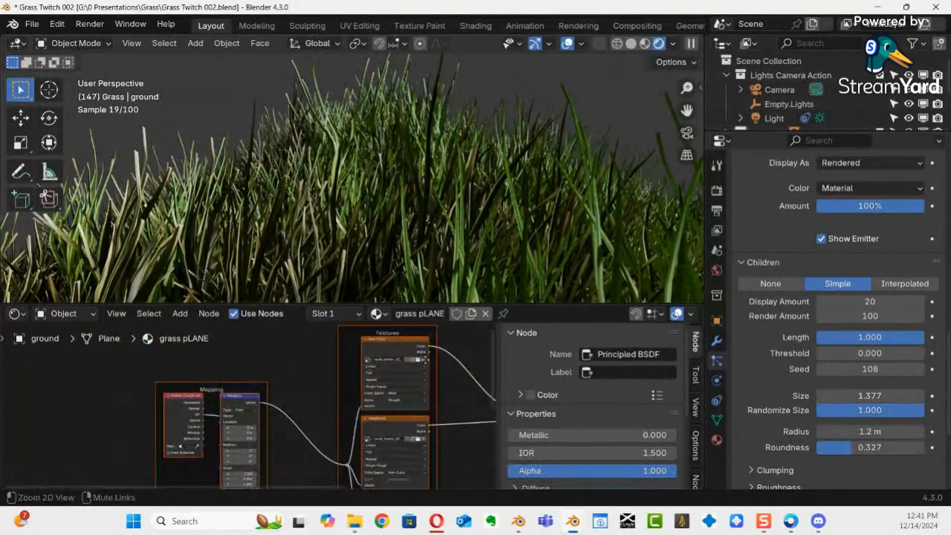
left_click_drag(385, 398, 363, 392, "alt")
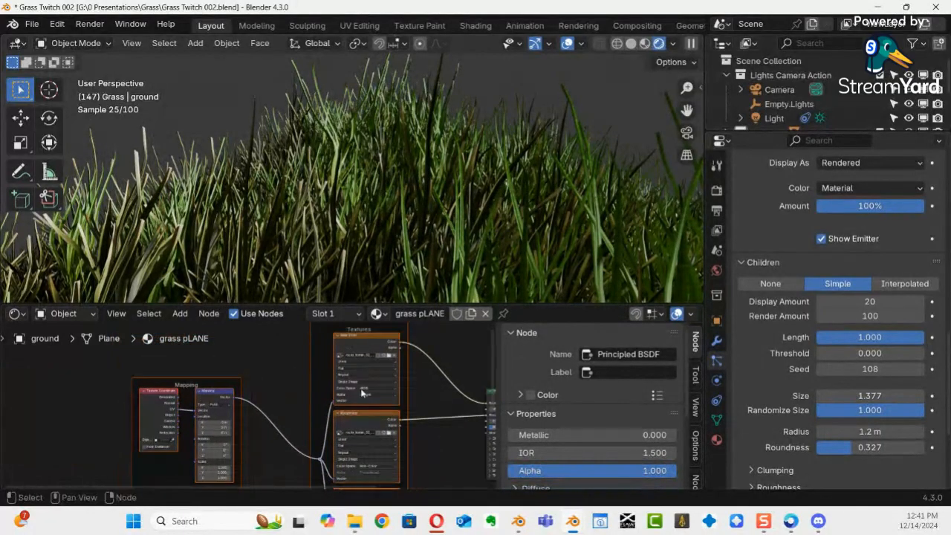
left_click(88, 314)
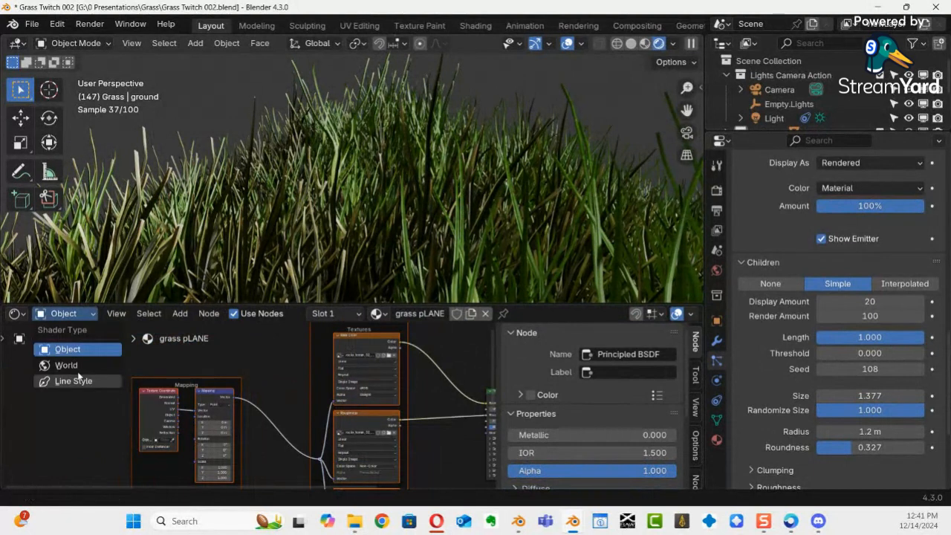
left_click(46, 365)
Step: Add an Environment Texture with Mapping and Texture Coordinate nodes to the World's Background node using Node Wrangler
left_click_drag(430, 432, 185, 426, "alt")
left_click_drag(286, 395, 372, 478, "ctrl+alt")
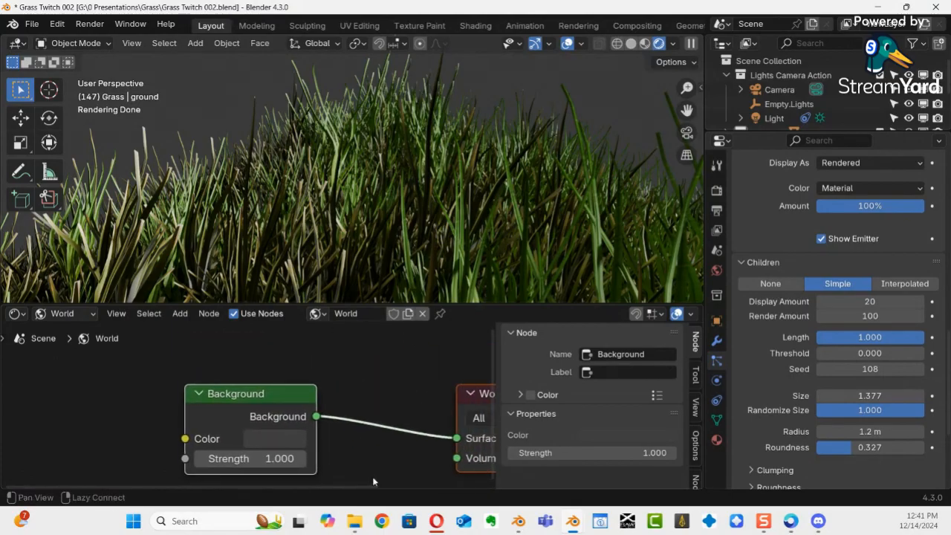
left_click(282, 399)
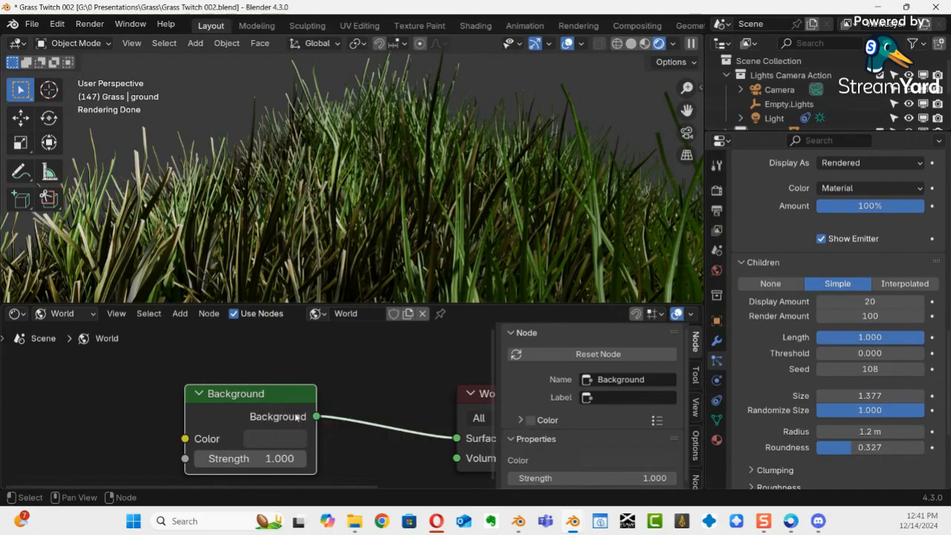
key("ctrl+t")
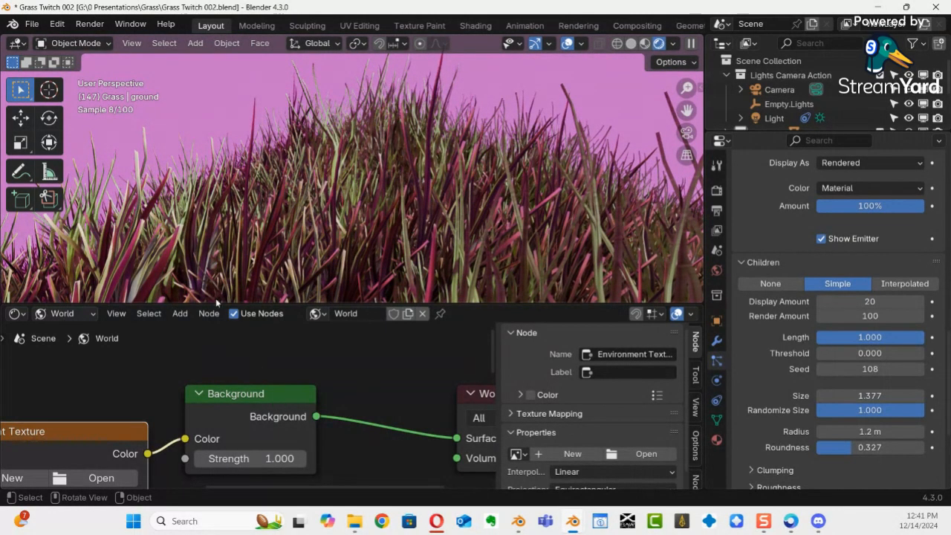
scroll(270, 374, "down", 4)
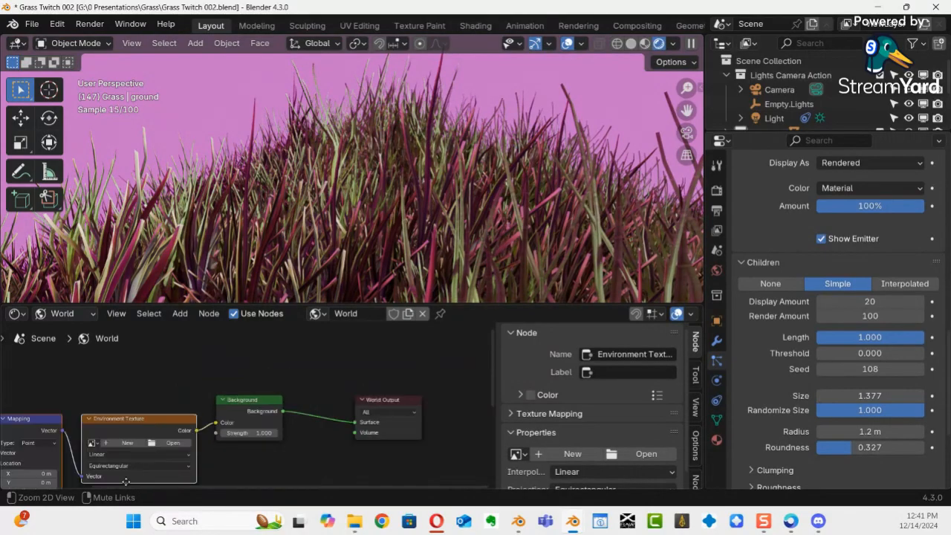
scroll(204, 443, "down", 1)
middle_click_drag(204, 443, 366, 339)
middle_click_drag(438, 219, 475, 232)
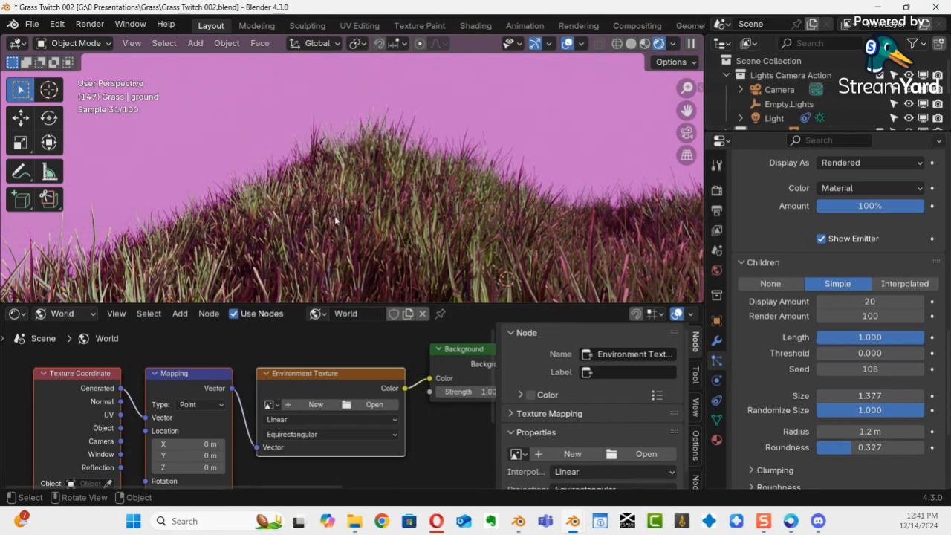
Step: Load spaichingen_hill_4k.hdr from the Images folder into the Environment Texture node
left_click(361, 405)
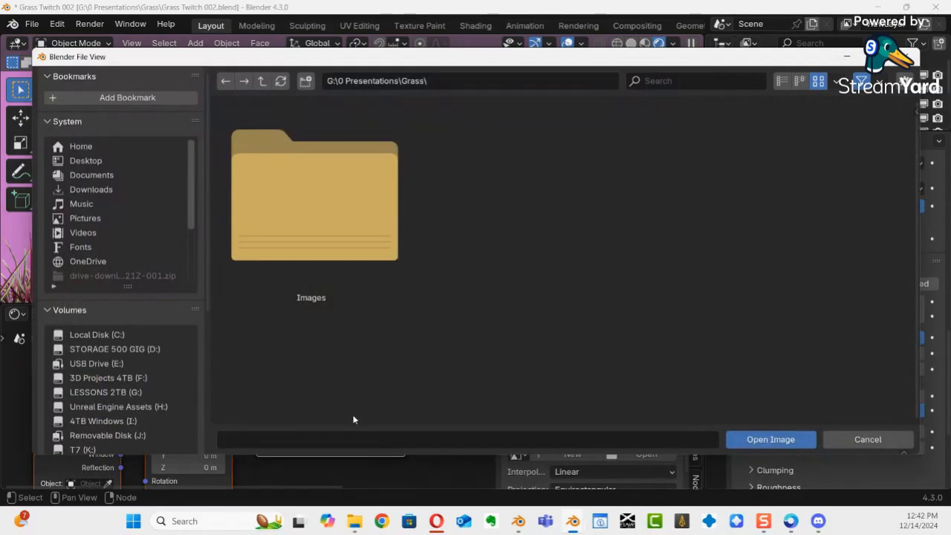
double_click(363, 246)
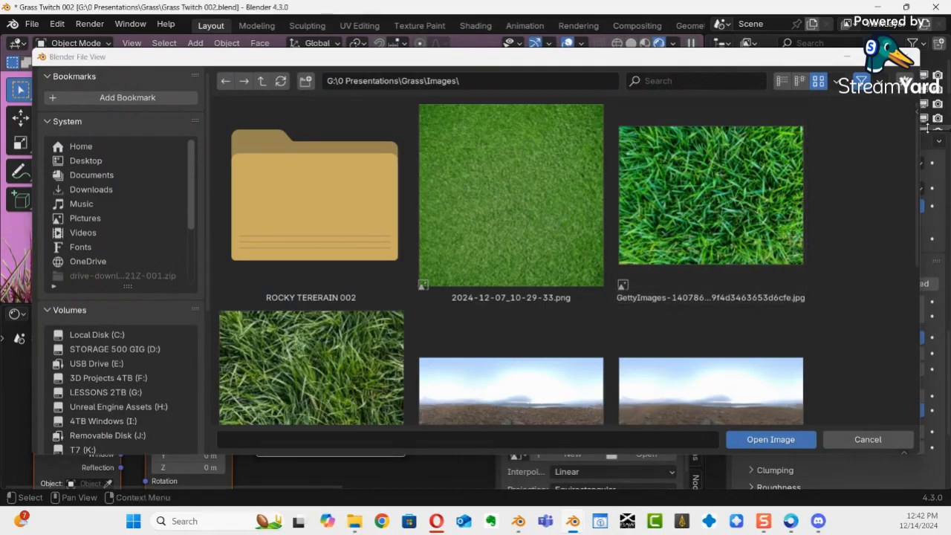
left_click_drag(913, 177, 854, 289)
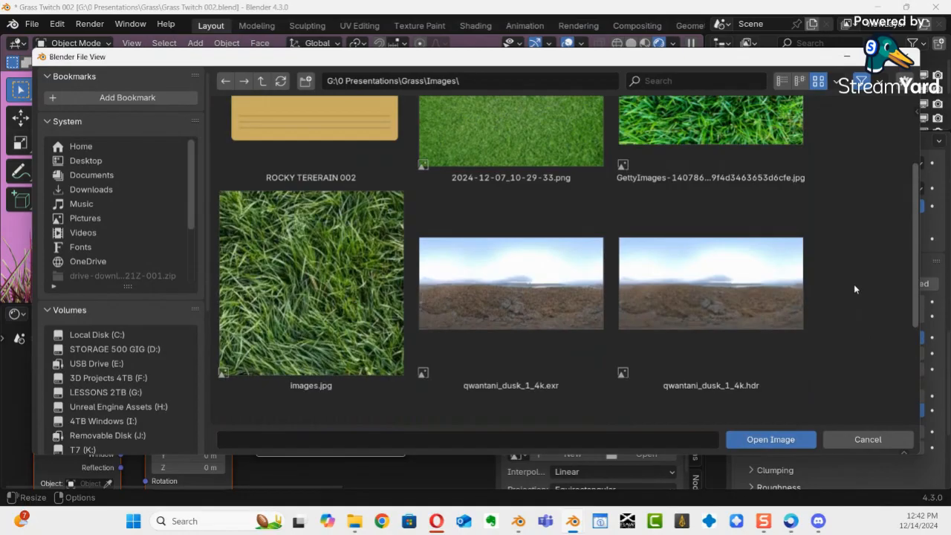
scroll(853, 284, "down", 5)
double_click(712, 327)
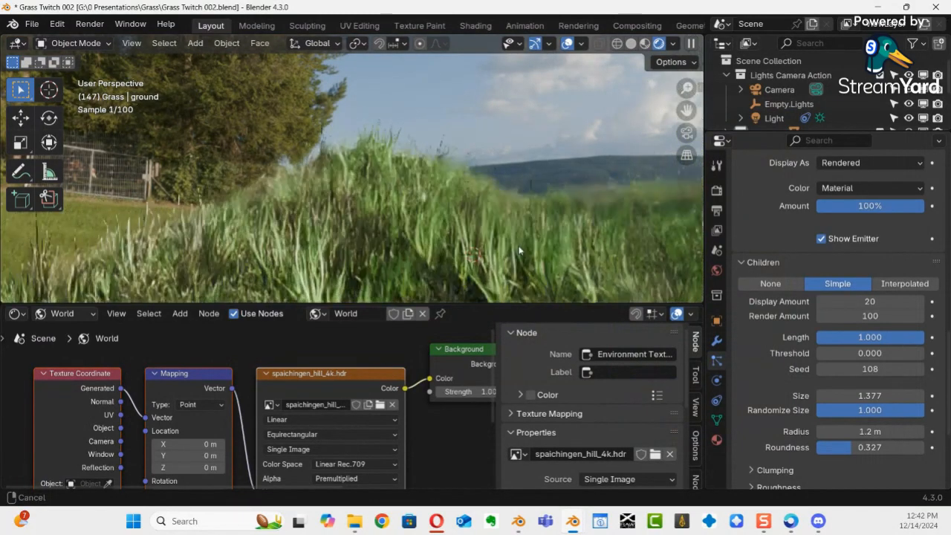
Step: Examine the grass against the hill environment from several directions, checking how the lighting and background suit it
middle_click_drag(512, 248, 475, 260)
left_click(473, 263)
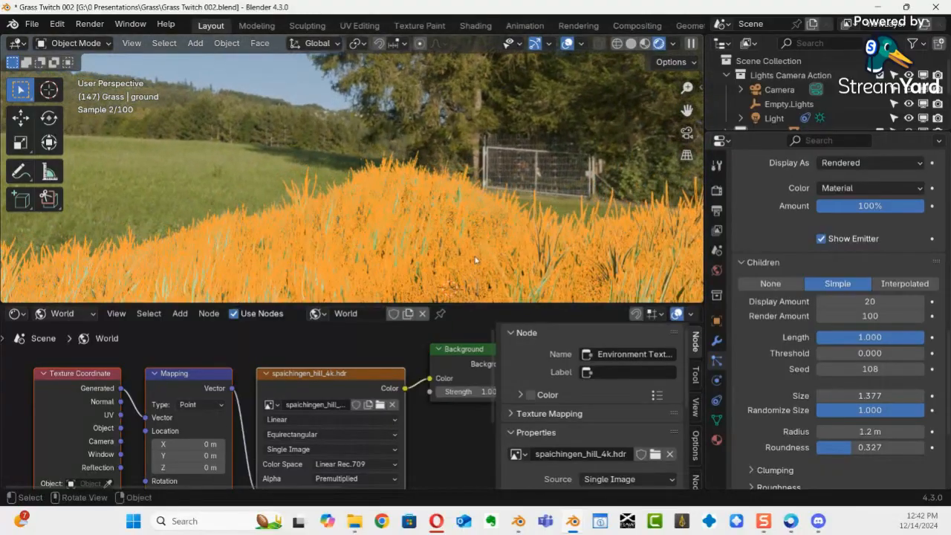
left_click(545, 184)
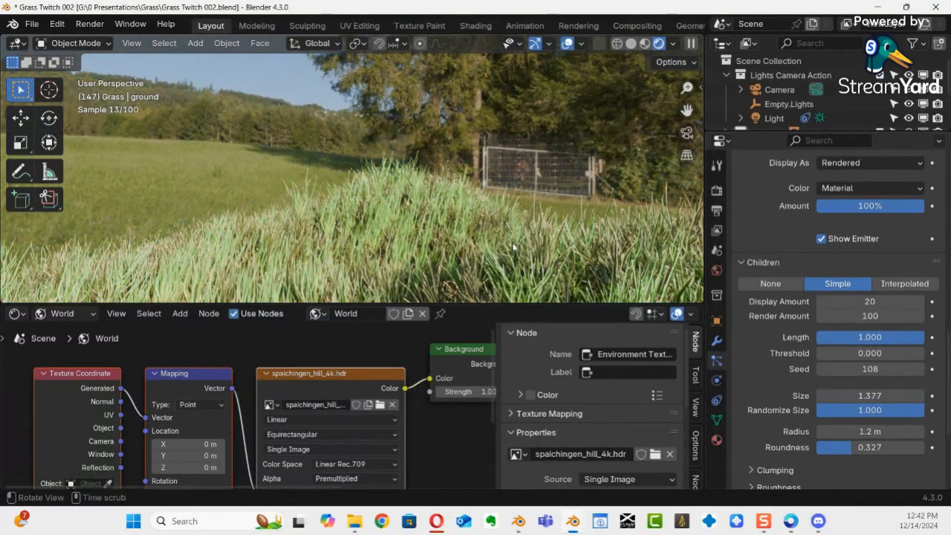
middle_click_drag(517, 245, 226, 267)
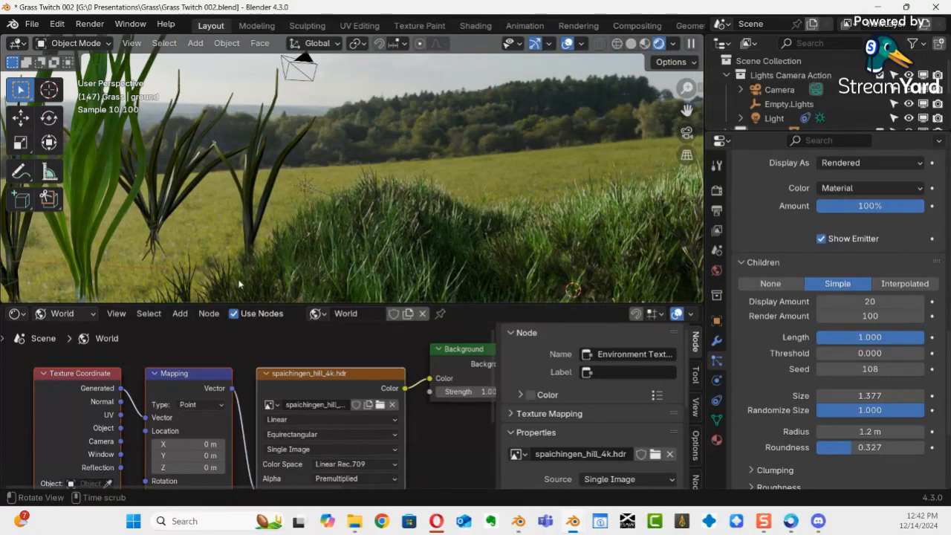
middle_click_drag(456, 271, 214, 241)
mouse_move(320, 247)
middle_mouse_down()
mouse_move(192, 257)
mouse_move(110, 245)
mouse_move(222, 238)
mouse_move(320, 263)
middle_mouse_up()
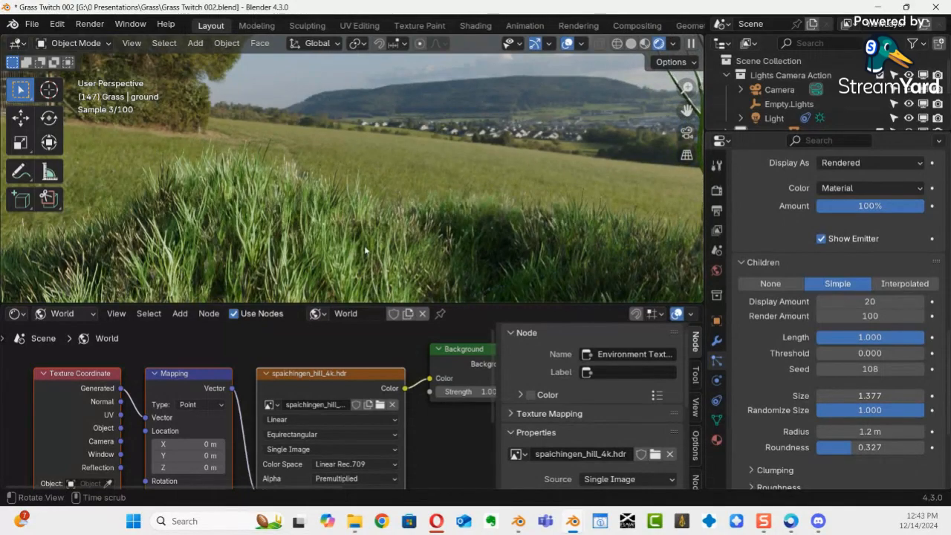
middle_click_drag(388, 259, 389, 222, "shift")
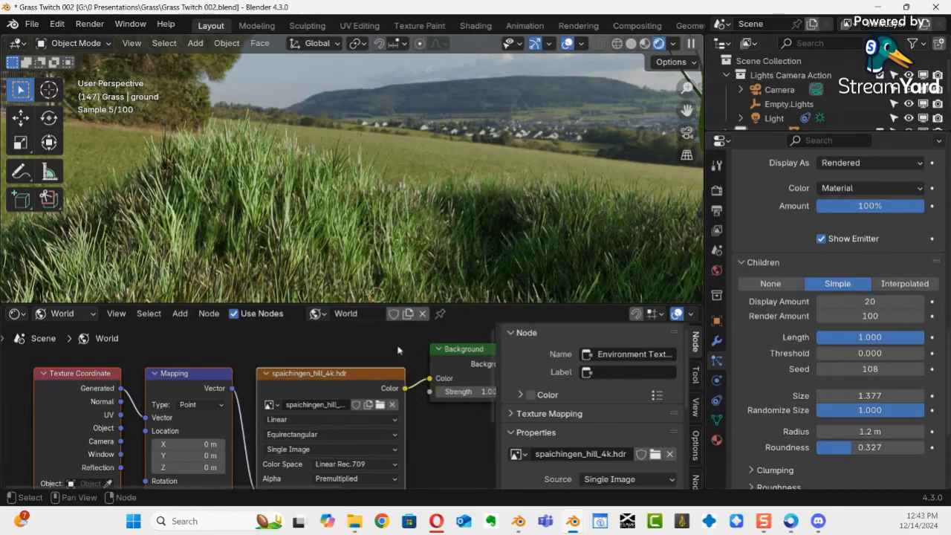
Step: Replace the Environment Texture's image with qwantani_dusk_1_4k.hdr
left_click(380, 405)
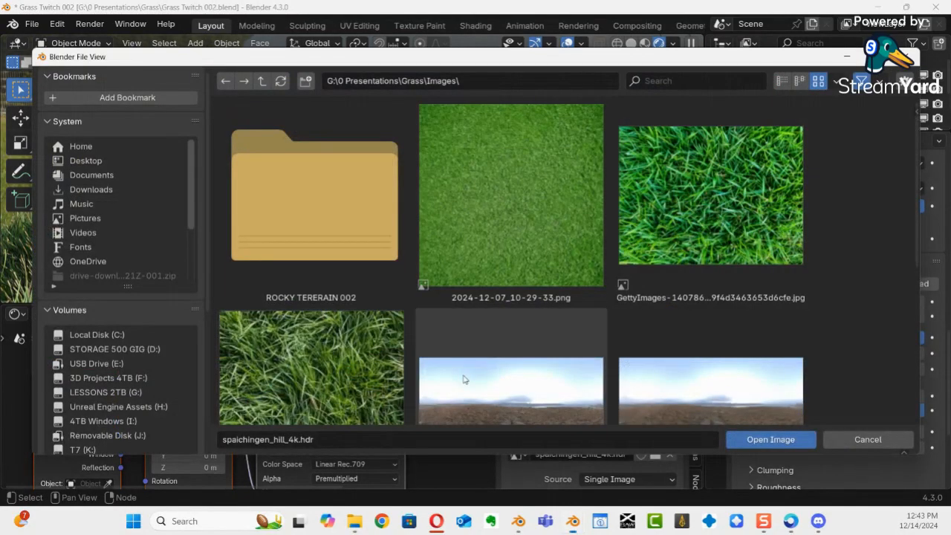
scroll(636, 363, "down", 2)
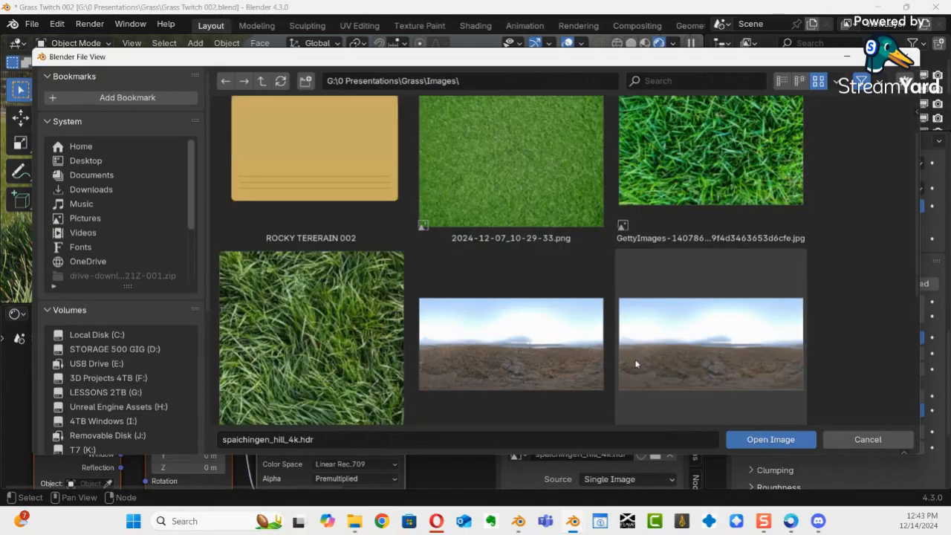
scroll(636, 364, "down", 3)
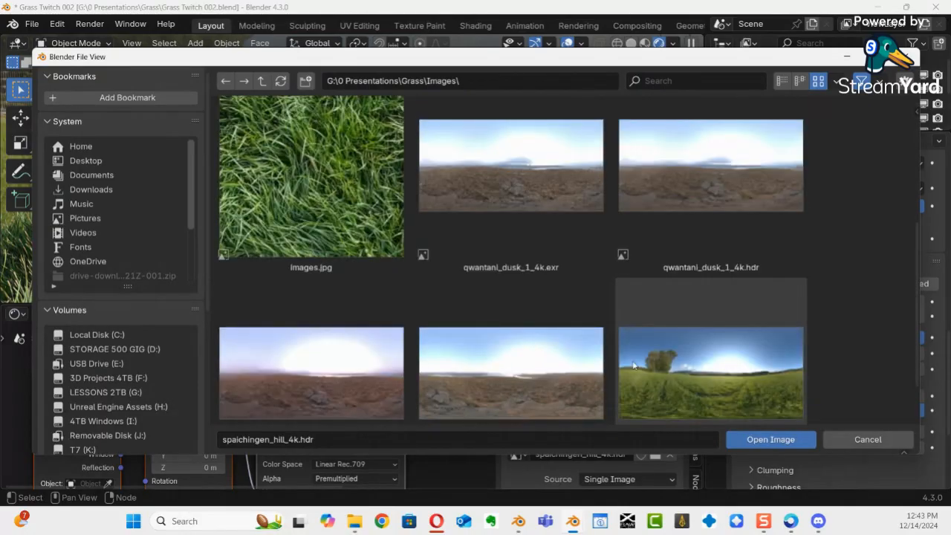
scroll(633, 364, "down", 2)
scroll(633, 364, "up", 4)
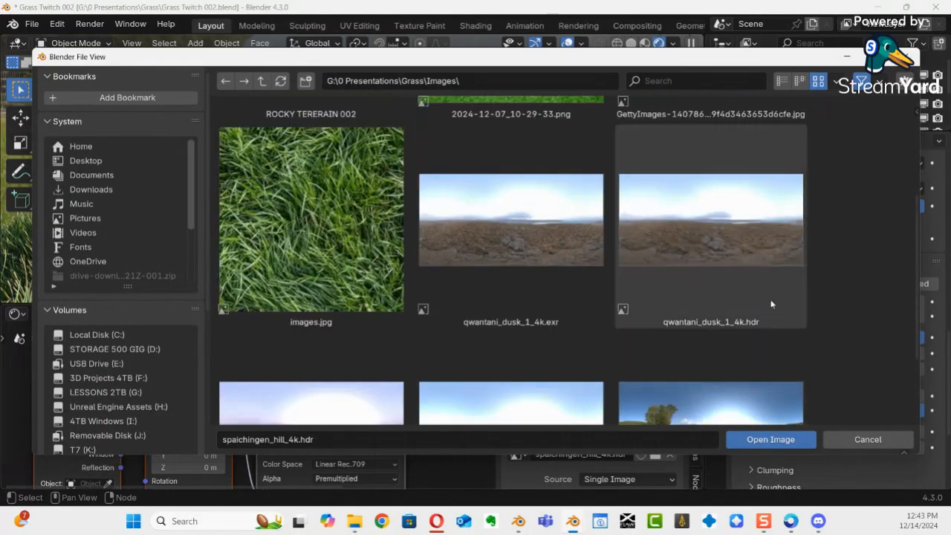
double_click(730, 238)
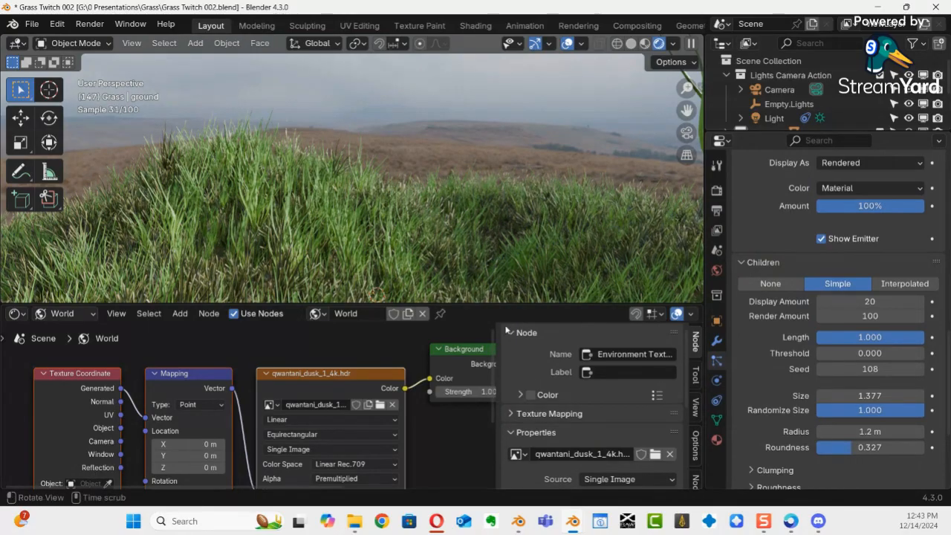
Step: Examine the grass under the dusk environment lighting, both close up and across the hills, from several angles
middle_click_drag(504, 236, 448, 245)
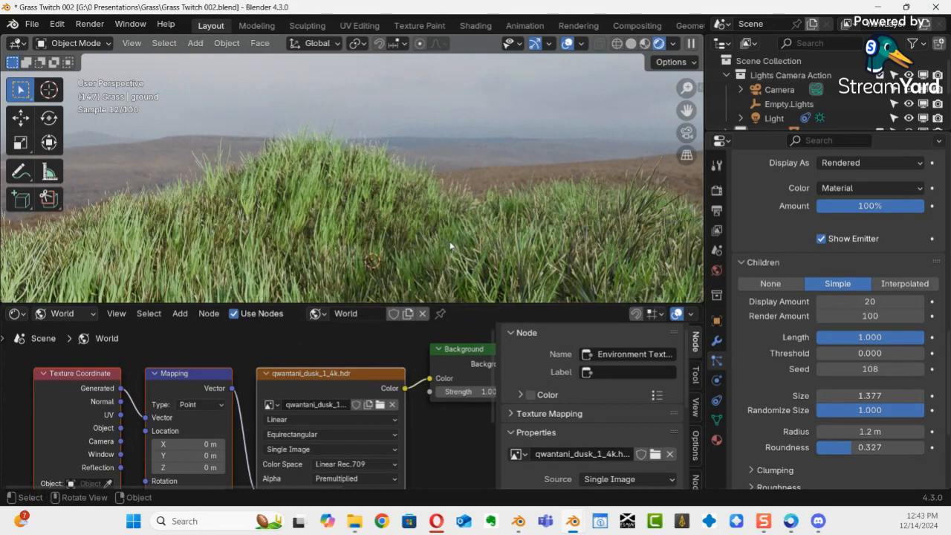
middle_click_drag(449, 239, 540, 243)
middle_click_drag(358, 237, 495, 238)
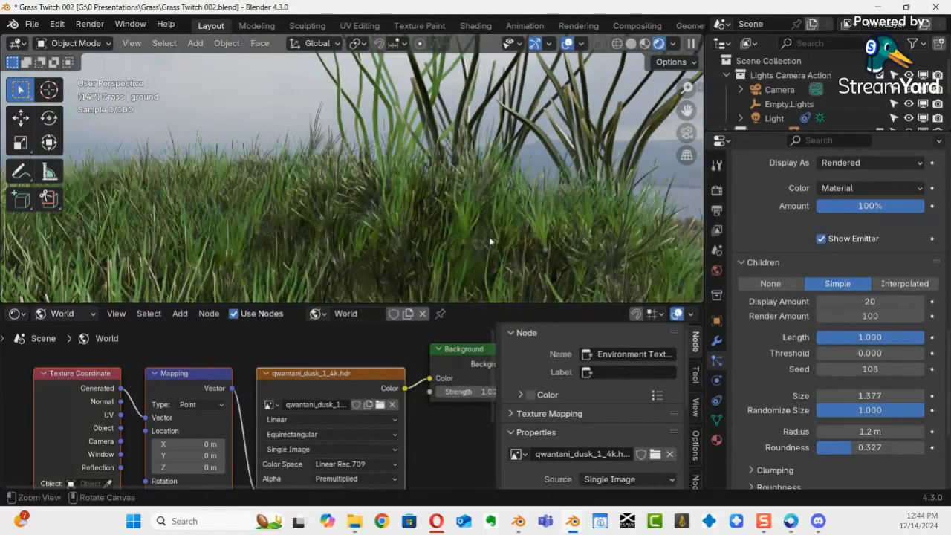
middle_click_drag(554, 244, 216, 238)
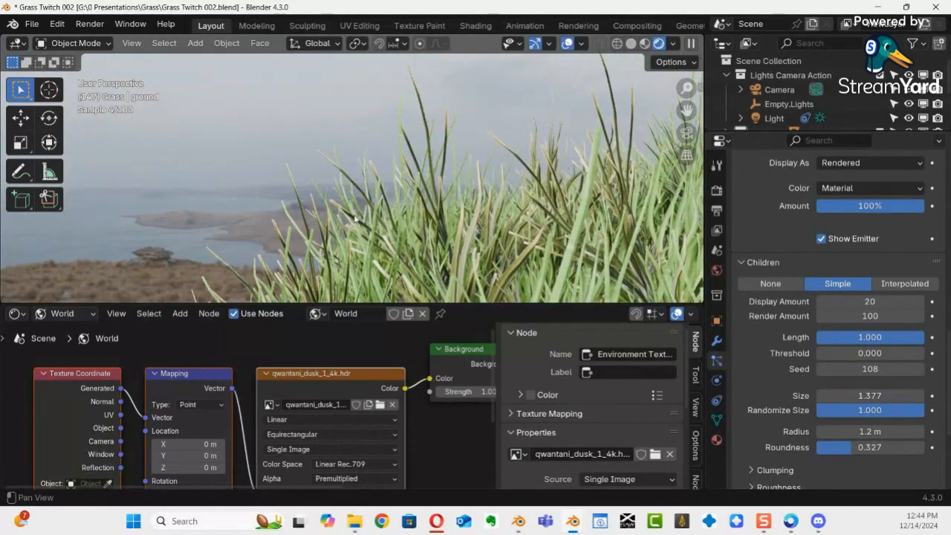
middle_click_drag(482, 194, 503, 50)
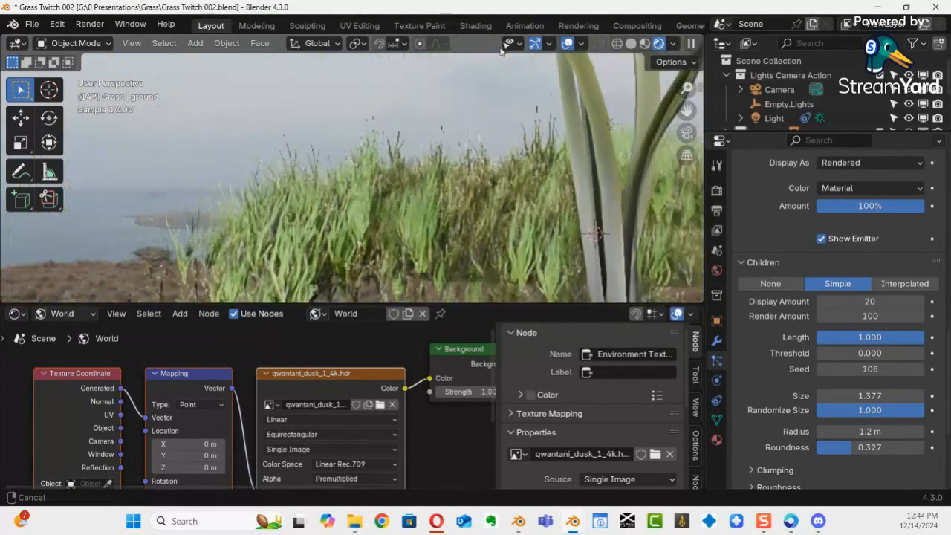
double_click(499, 5)
middle_click_drag(559, 195, 54, 210)
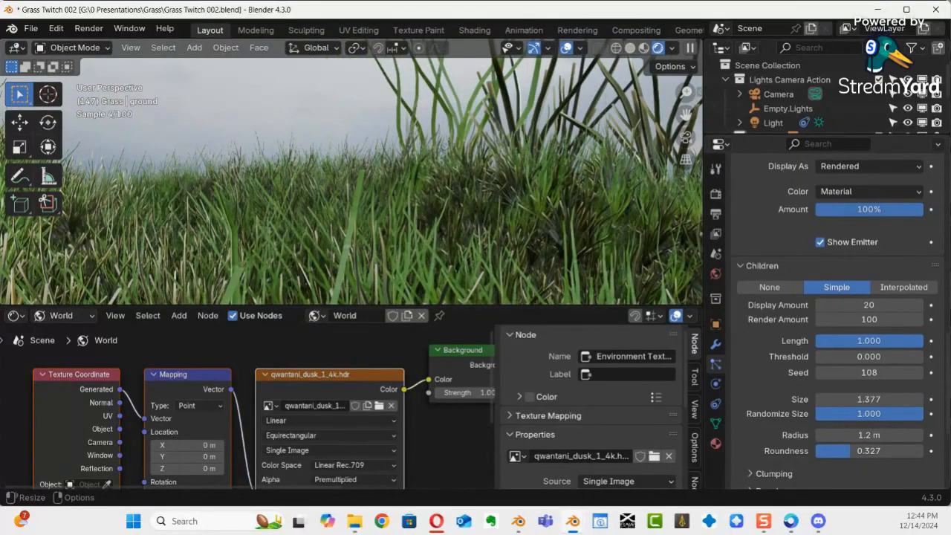
middle_click_drag(172, 151, 328, 186)
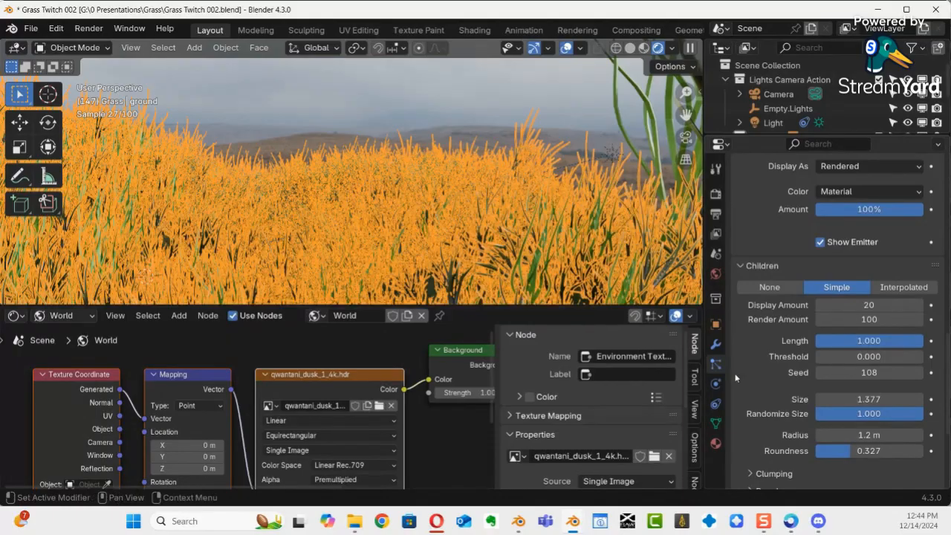
Step: Expand the children's Clumping settings, try a slight Clump, and set the value to 0.1
scroll(798, 446, "down", 3)
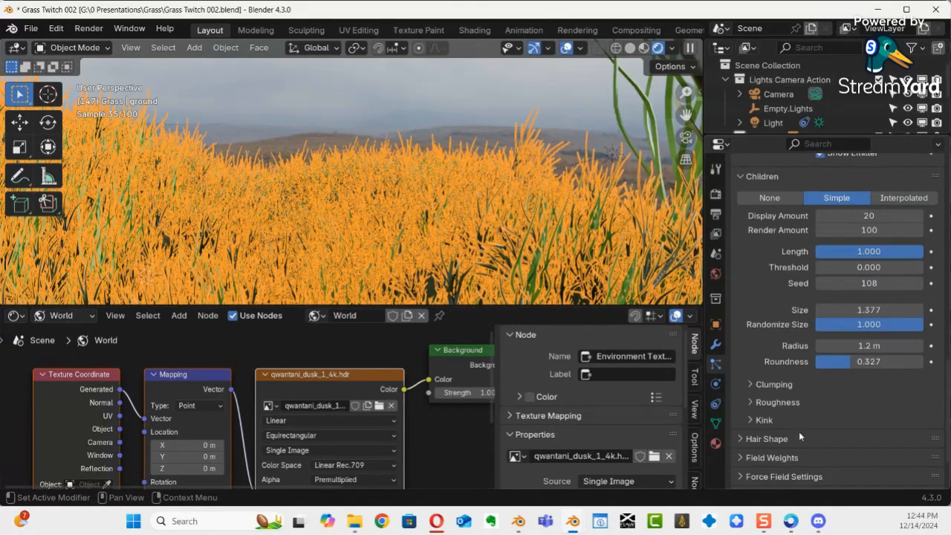
left_click(754, 384)
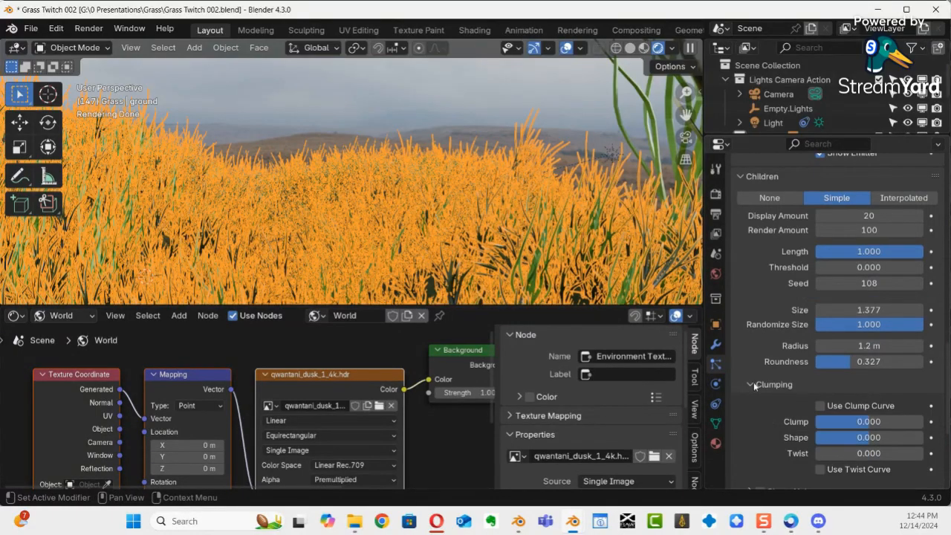
scroll(799, 339, "down", 3)
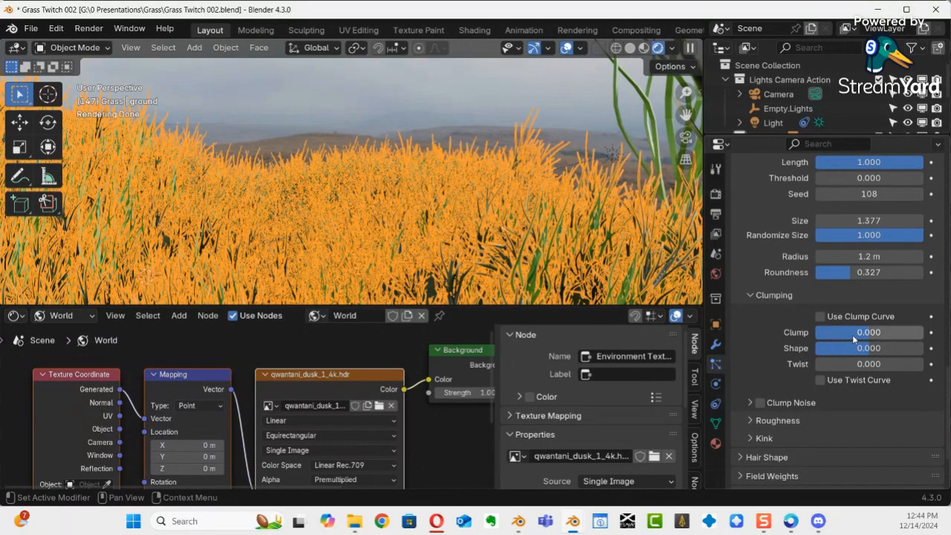
left_click_drag(869, 333, 873, 332)
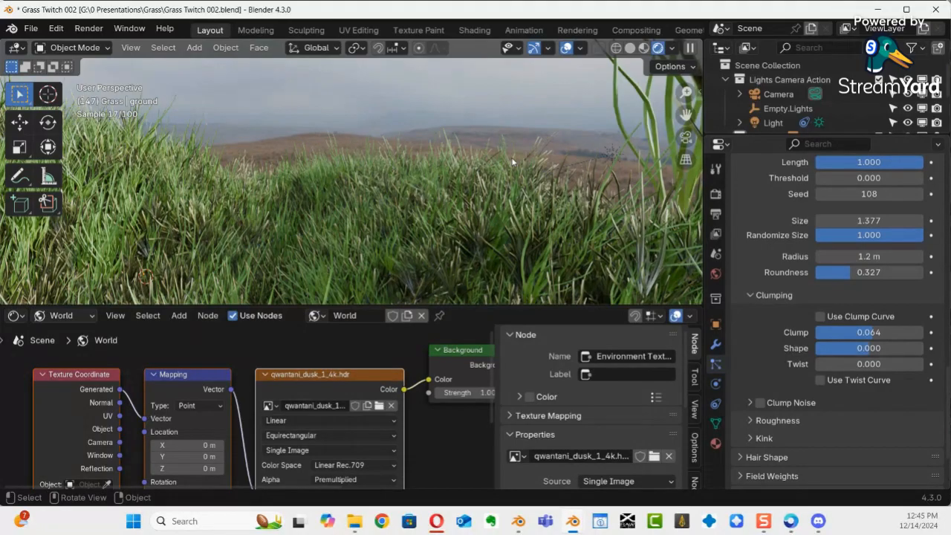
left_click_drag(873, 337, 875, 337)
left_click(868, 332)
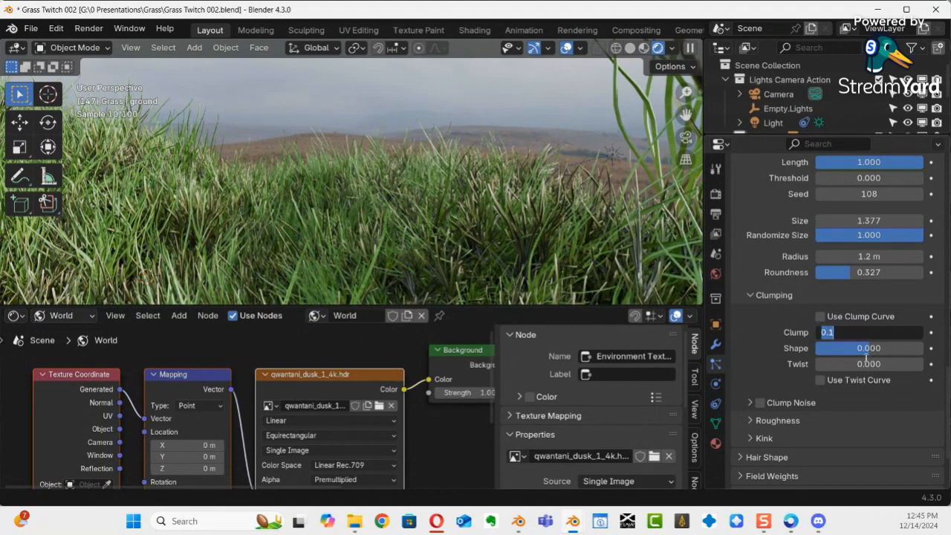
key("Return")
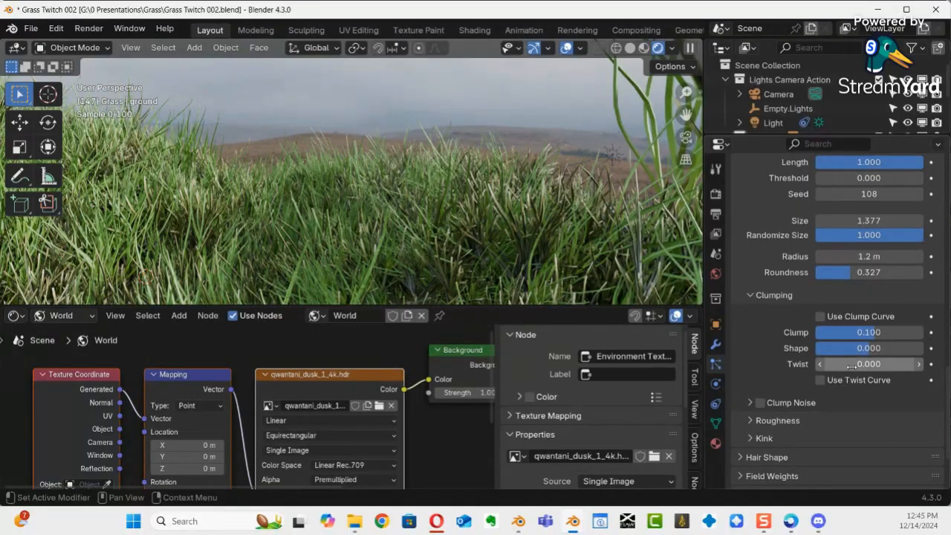
Step: Expand the Clump Noise settings, try small Twist values on the children's clumping, and set Twist to -0.001
left_click(840, 402)
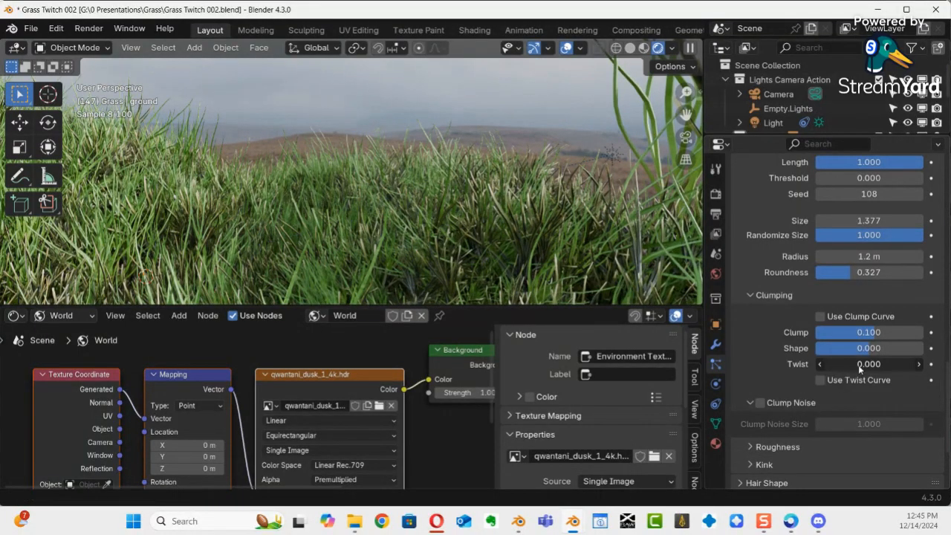
left_click_drag(869, 364, 872, 365)
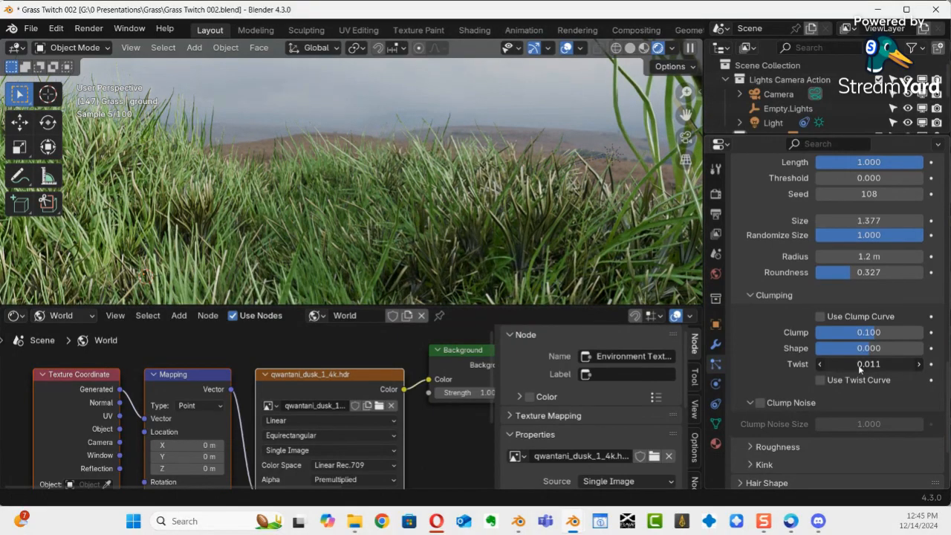
left_click_drag(851, 364, 850, 362)
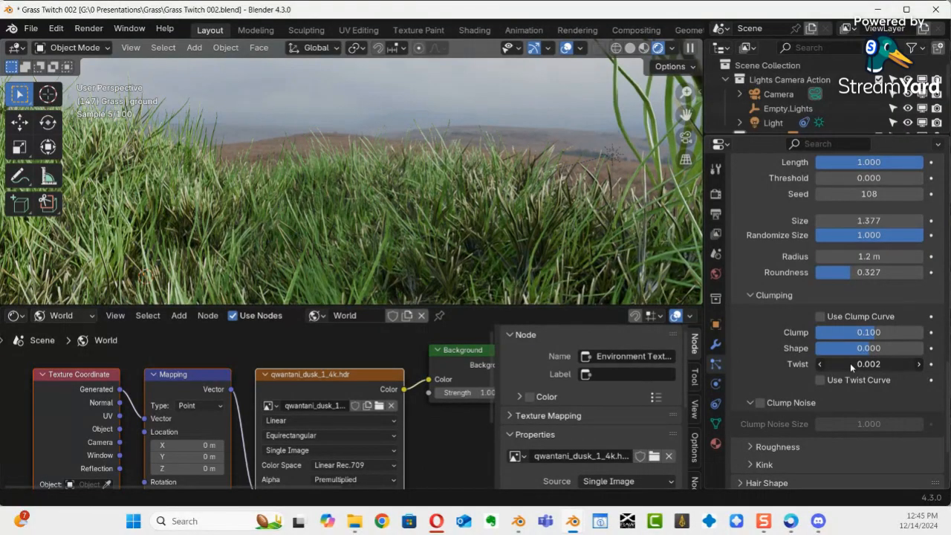
left_click_drag(849, 364, 853, 364)
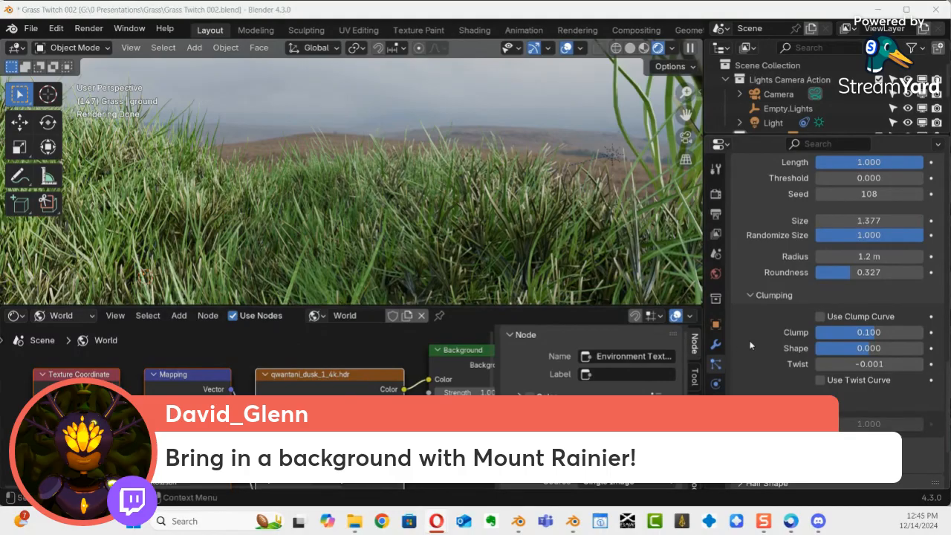
Step: Enable Clump Noise for the children, try a reduced noise size, and set Clump Noise Size to 0.1
scroll(799, 380, "down", 3)
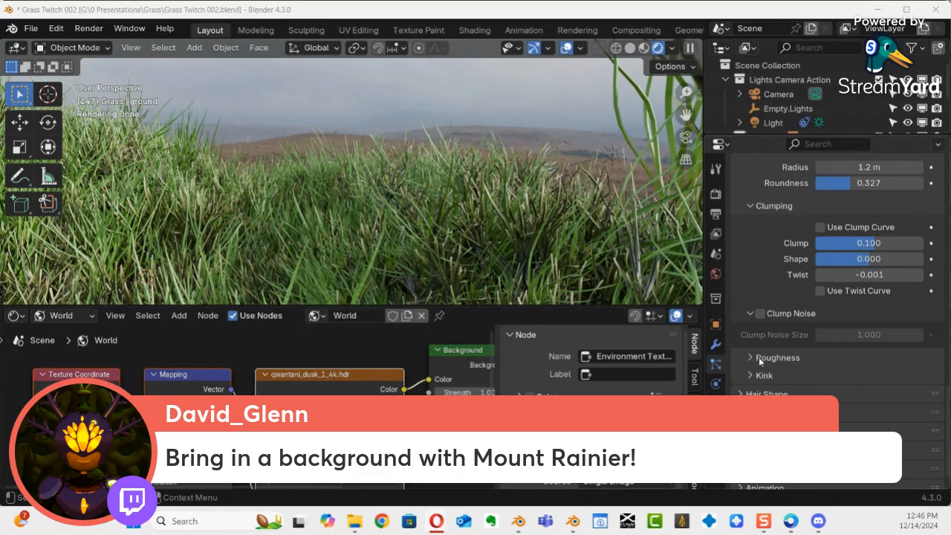
left_click(759, 314)
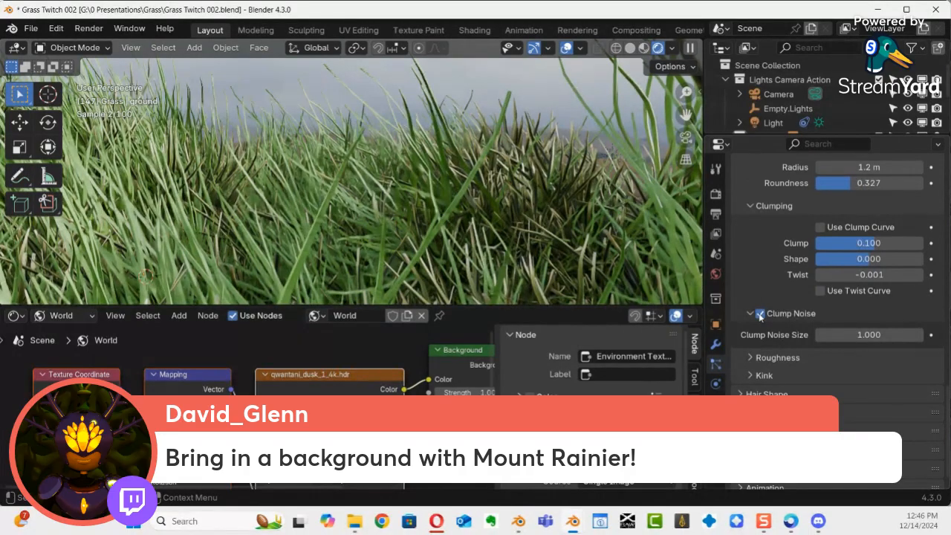
left_click(748, 312)
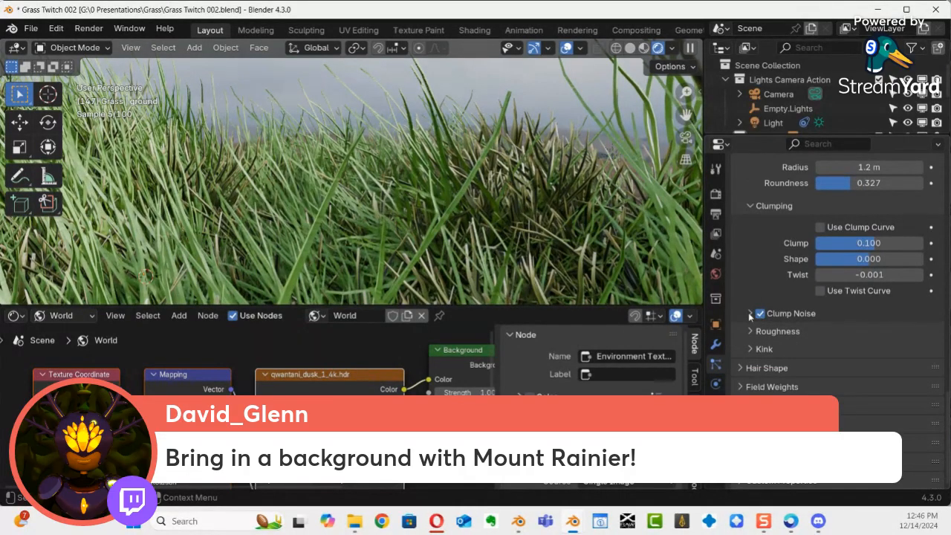
left_click(748, 313)
left_click_drag(866, 336, 667, 339)
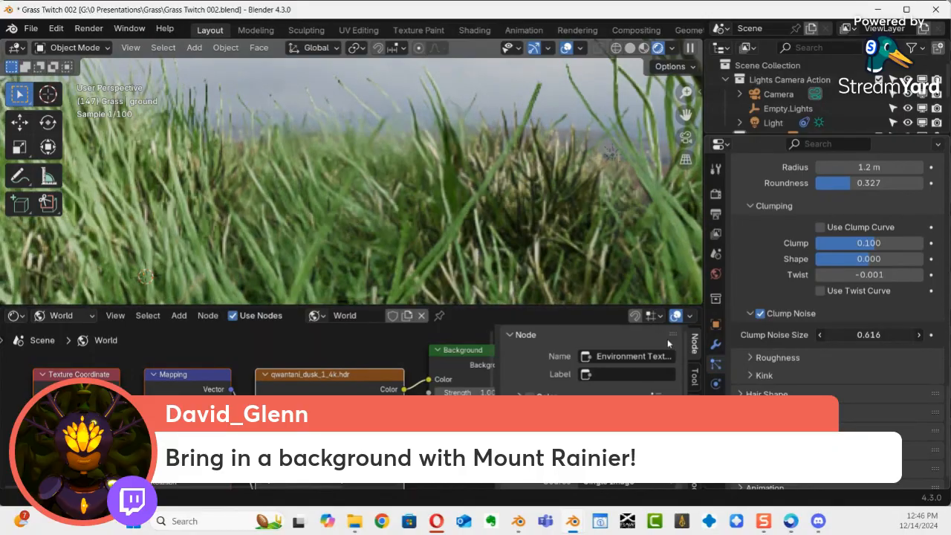
left_click(872, 335)
key("BackSpace")
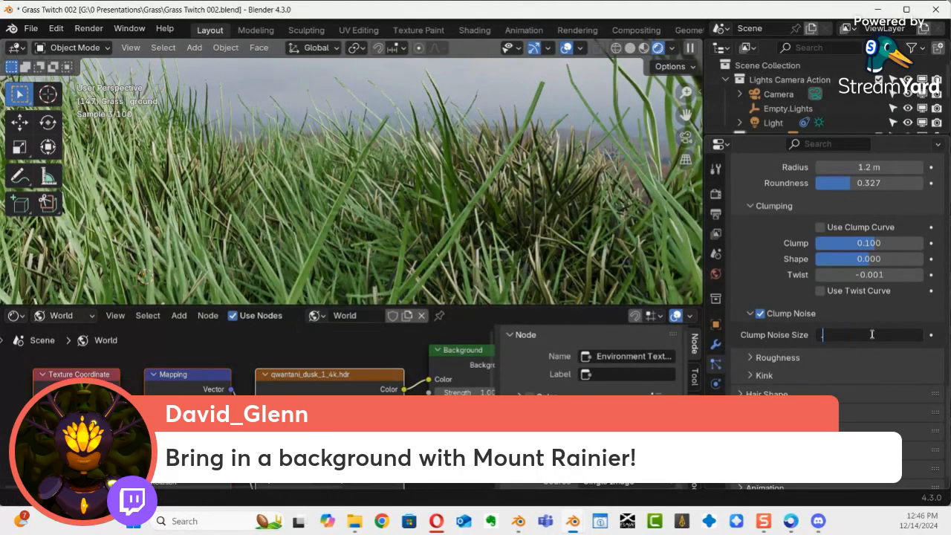
type("0.1")
key("Return")
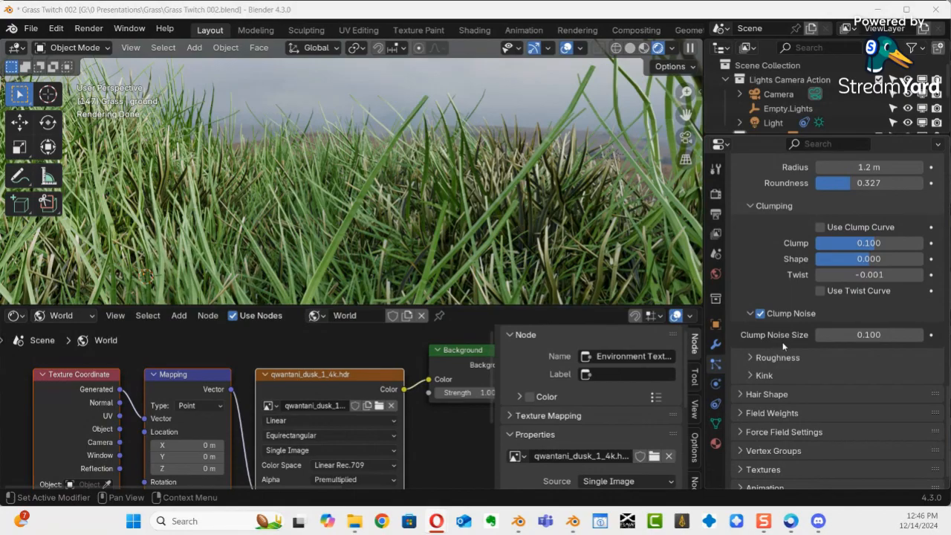
Step: Expand the children's Roughness settings, trying Use Roughness Curve and turning it off again
left_click(749, 357)
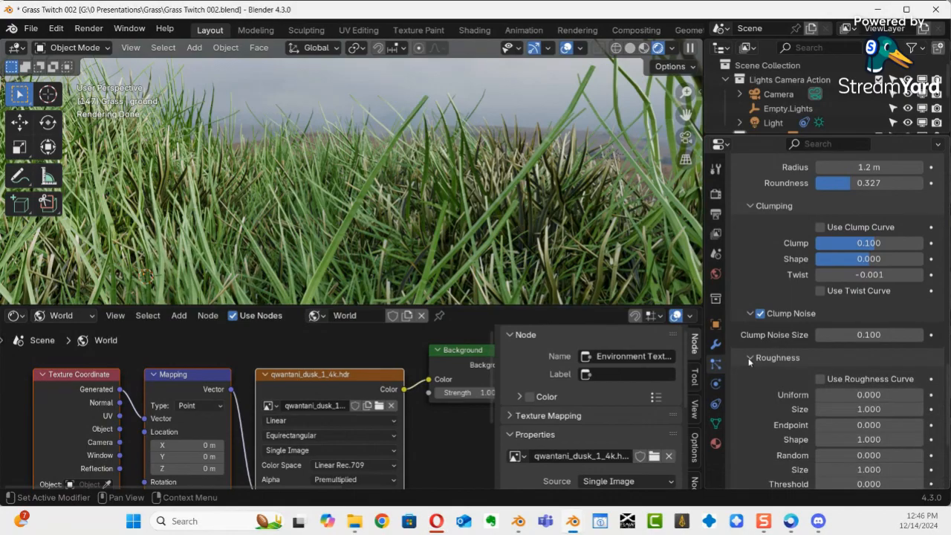
left_click(821, 380)
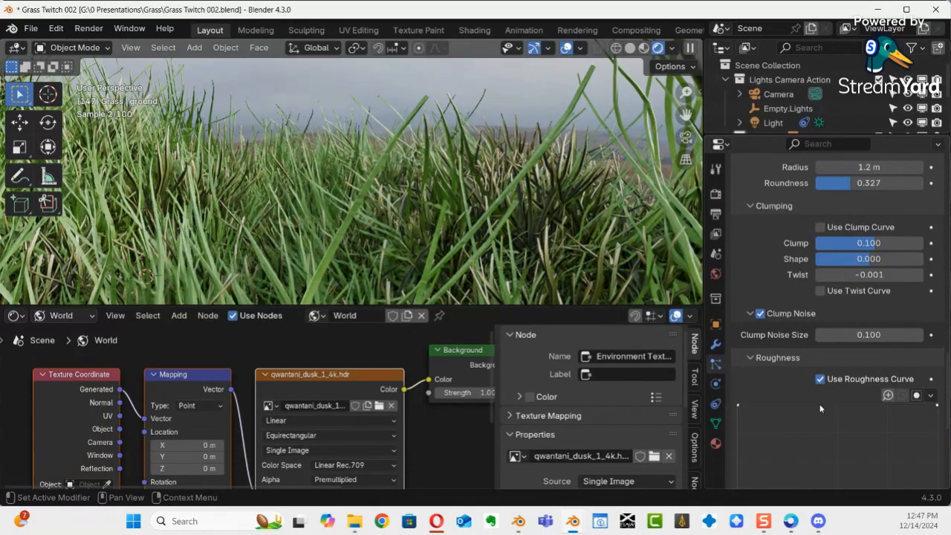
scroll(855, 363, "down", 5)
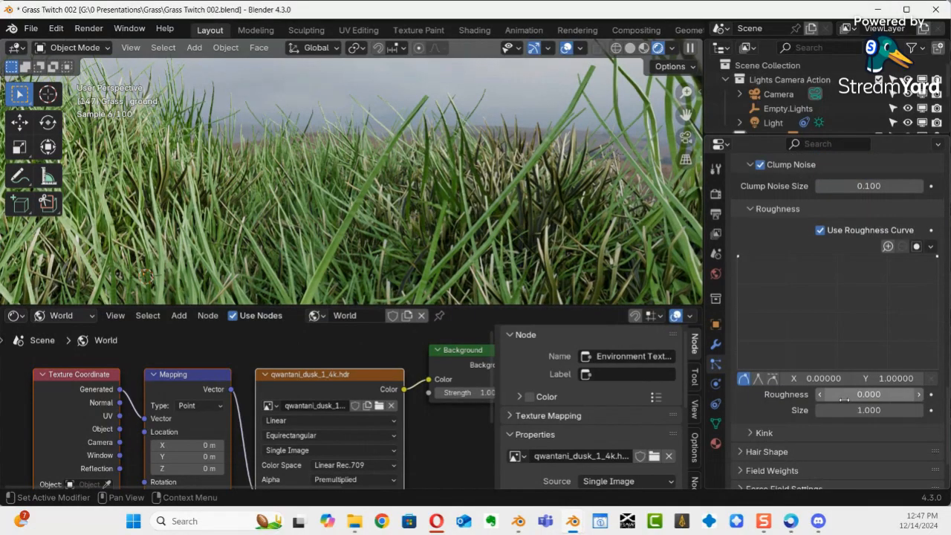
scroll(844, 399, "up", 1)
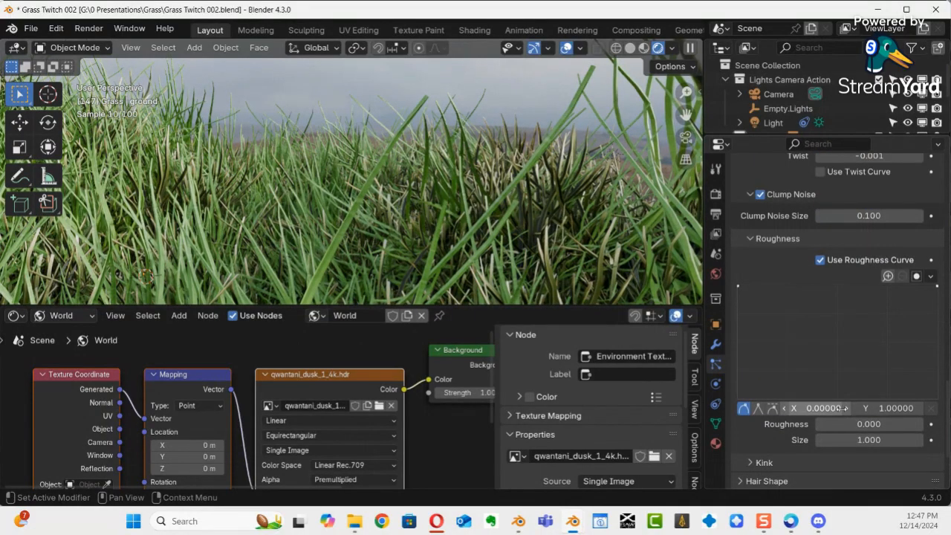
left_click(820, 260)
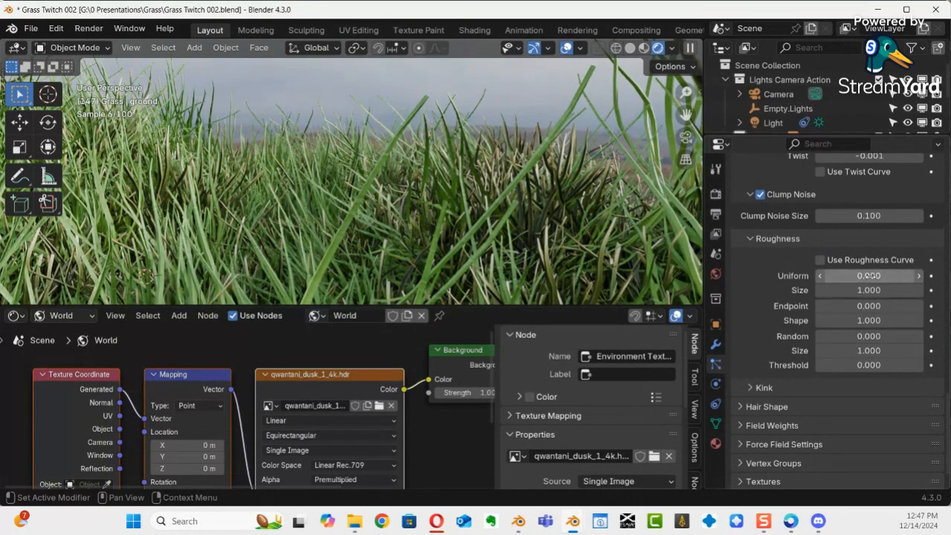
Step: Set the children's Roughness to Uniform 0.114 with Size 1.224, Shape 9.5 and Random 0.08, and expand the Hair Shape settings
left_click_drag(869, 276, 882, 276)
left_click_drag(120, 282, 169, 302)
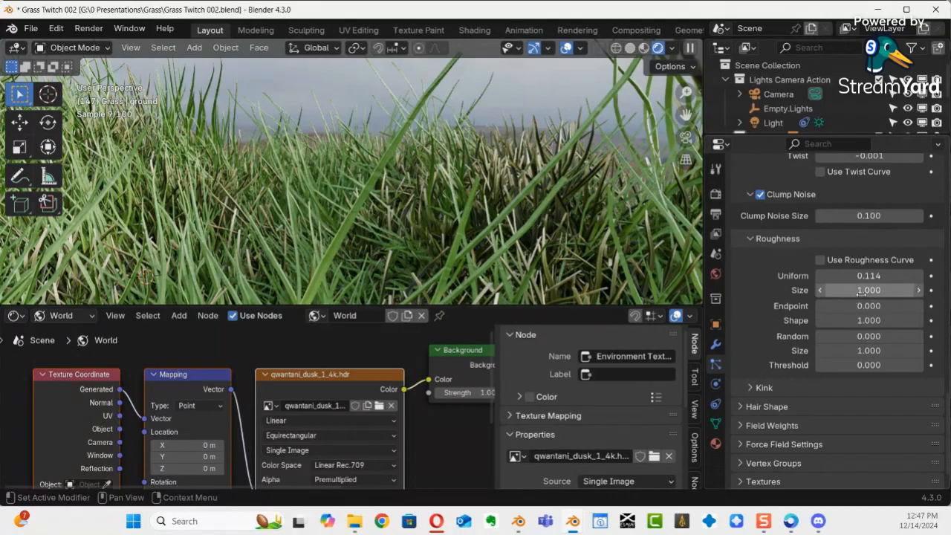
left_click_drag(868, 290, 875, 290)
left_click_drag(148, 320, 216, 344)
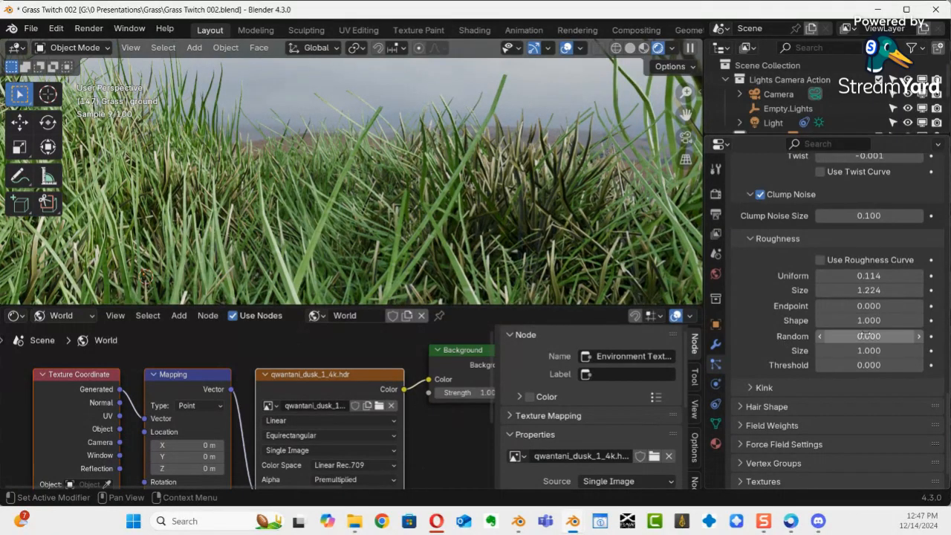
left_click_drag(869, 321, 79, 317)
left_click_drag(859, 336, 156, 352)
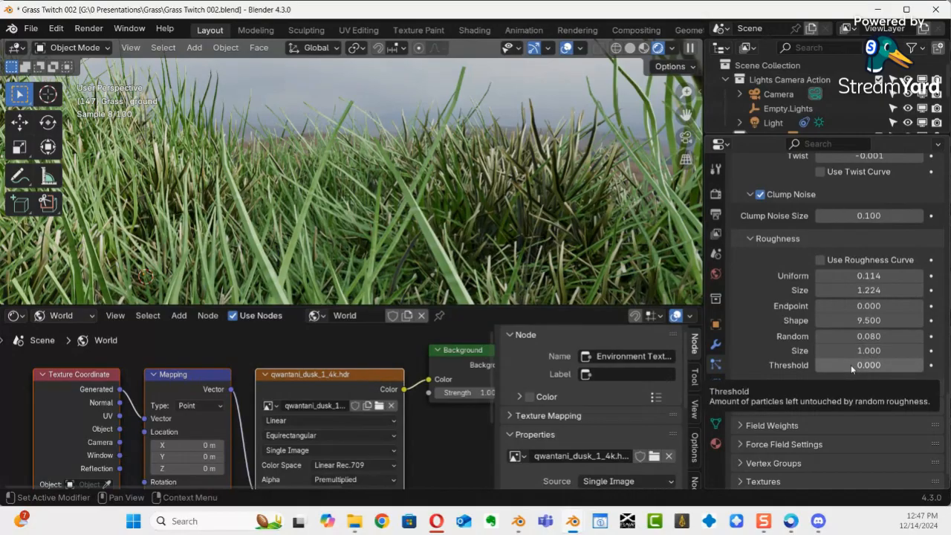
left_click(737, 406)
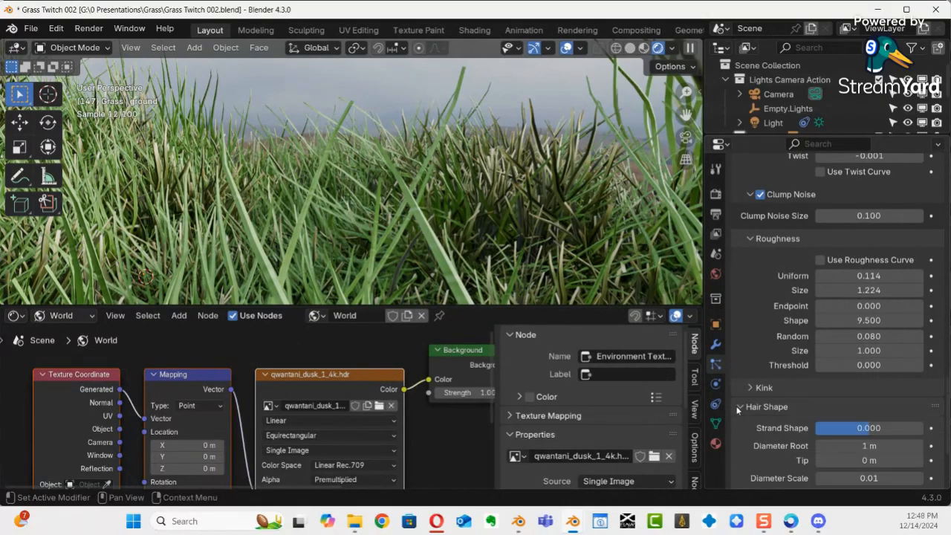
scroll(814, 415, "down", 2)
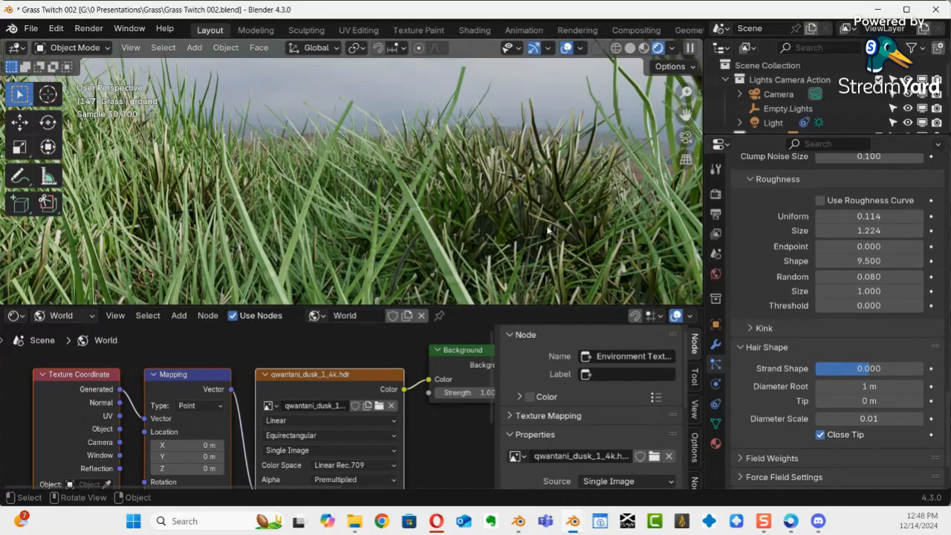
Step: Review the scene's Cycles render settings, checking the viewport and render sampling and denoising options in rendered shading
left_click_drag(737, 135, 737, 156)
left_click(713, 217)
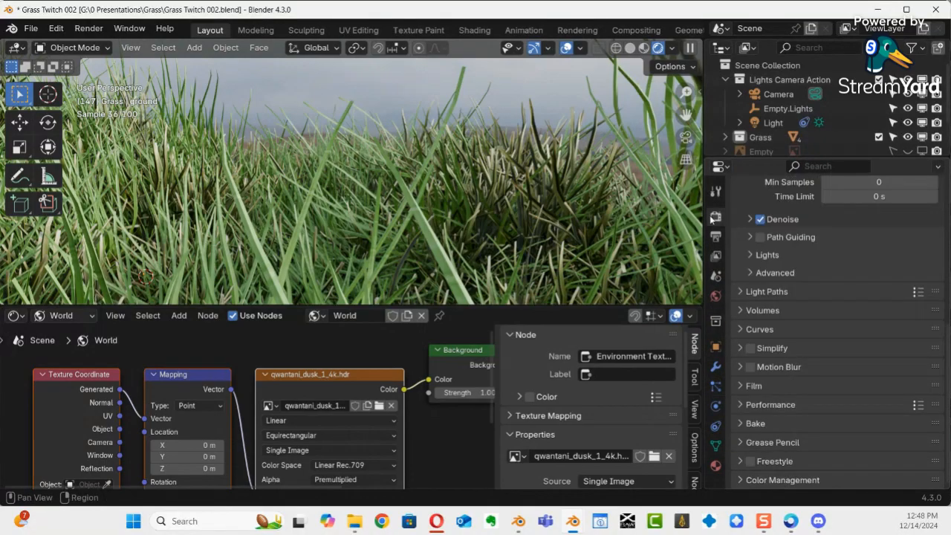
left_click_drag(947, 354, 950, 223)
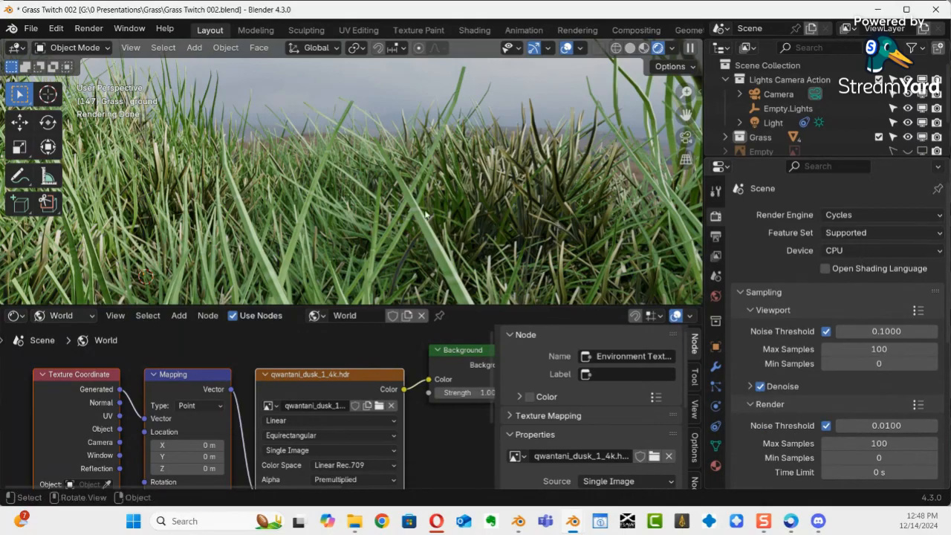
key("z")
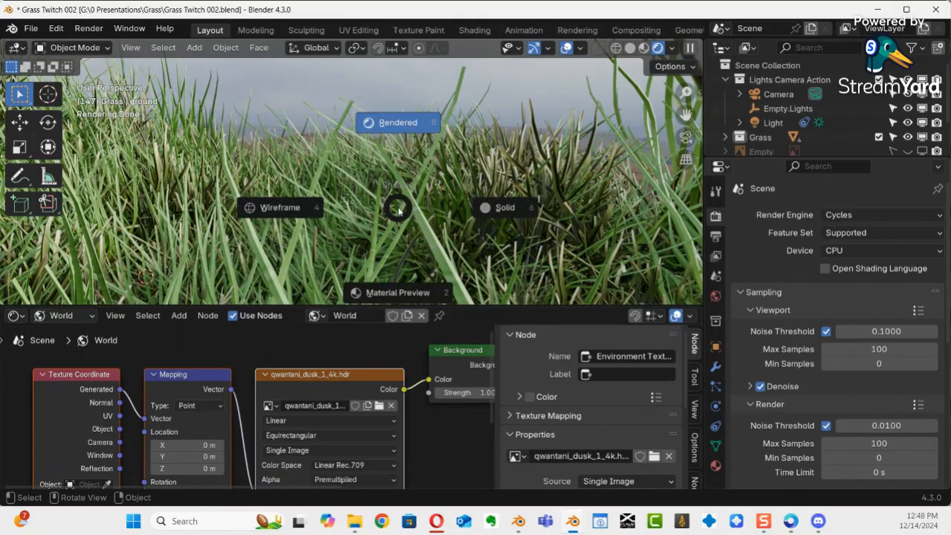
left_click(417, 124)
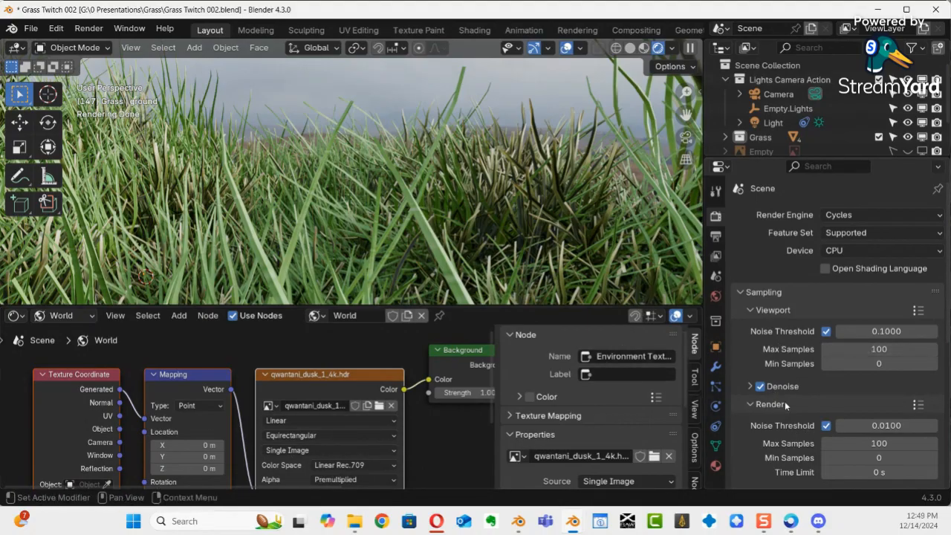
scroll(817, 412, "down", 2)
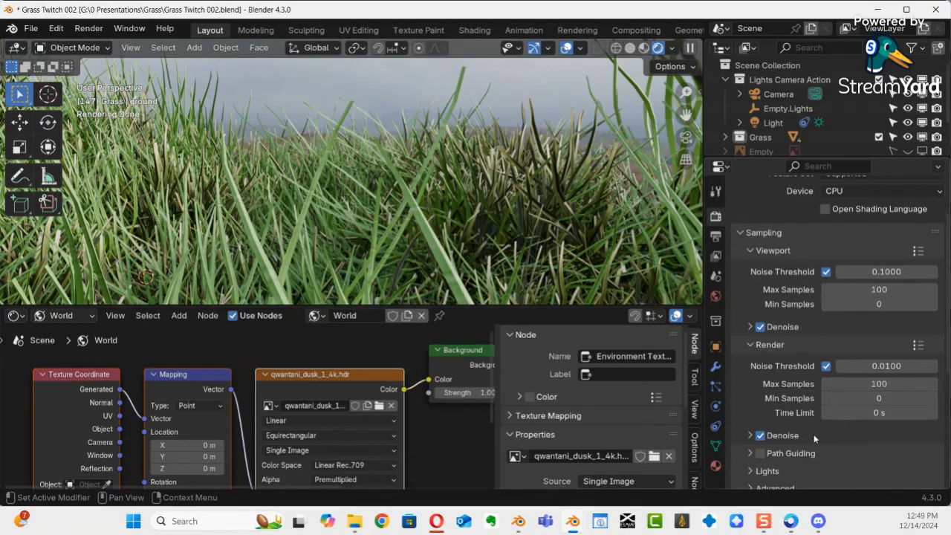
scroll(814, 434, "down", 3)
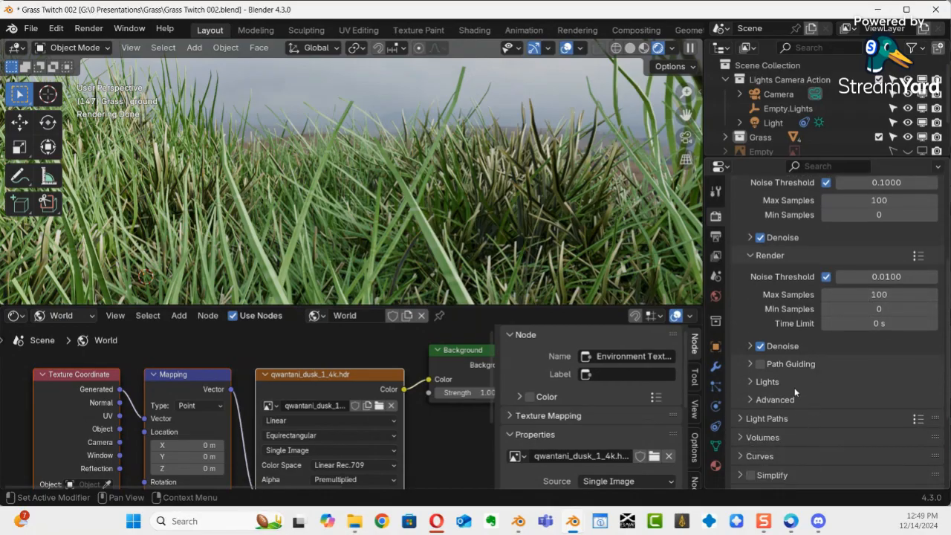
scroll(794, 392, "down", 1)
scroll(773, 297, "down", 1)
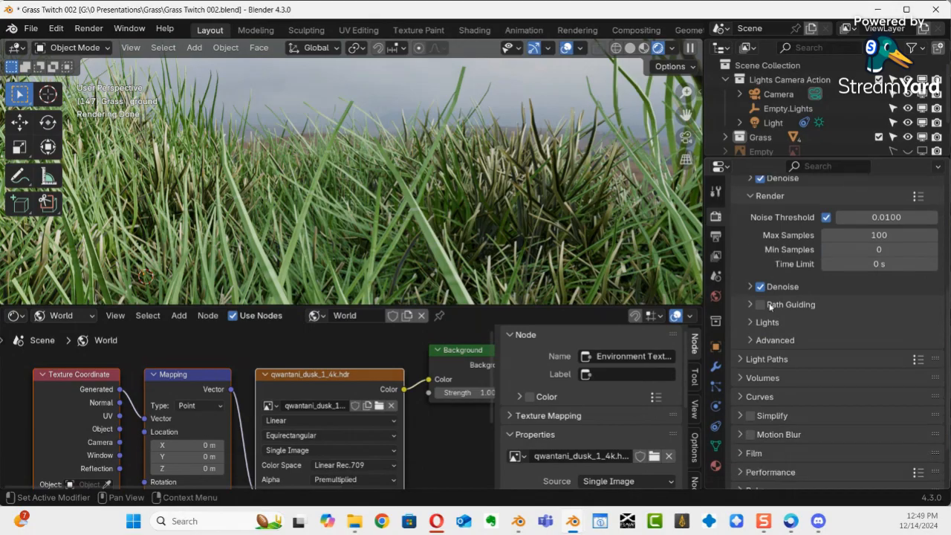
scroll(762, 349, "up", 7)
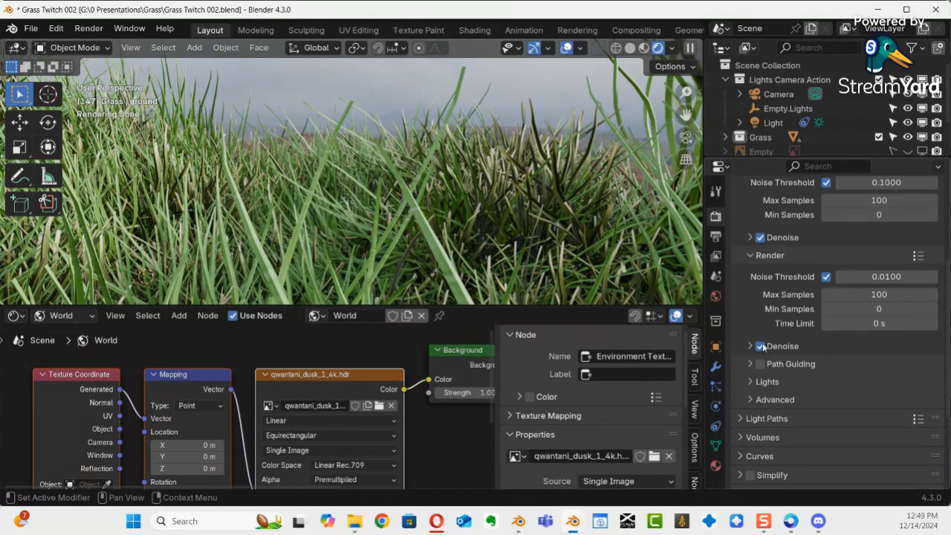
scroll(765, 340, "down", 2)
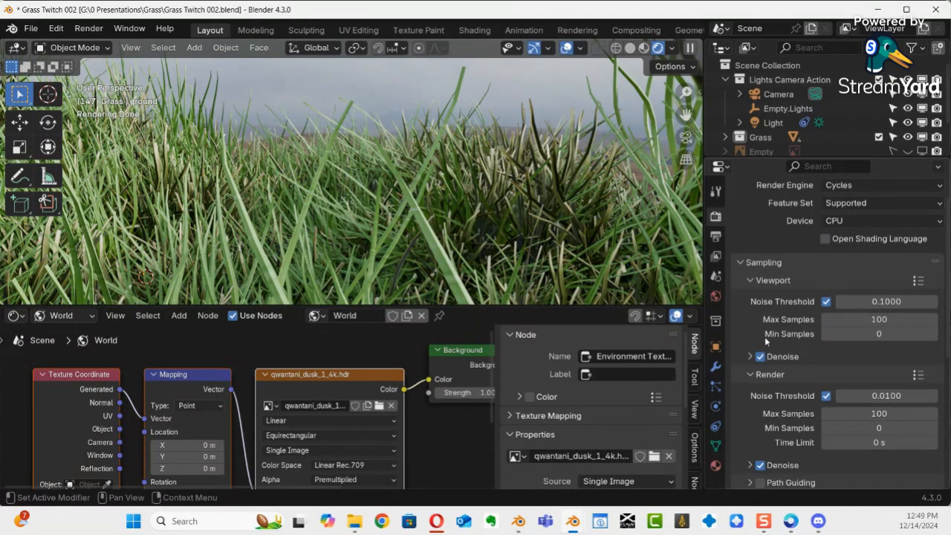
Step: Return to the grass particle settings and set the Hair Shape's Strand Shape to 0.655
left_click(716, 386)
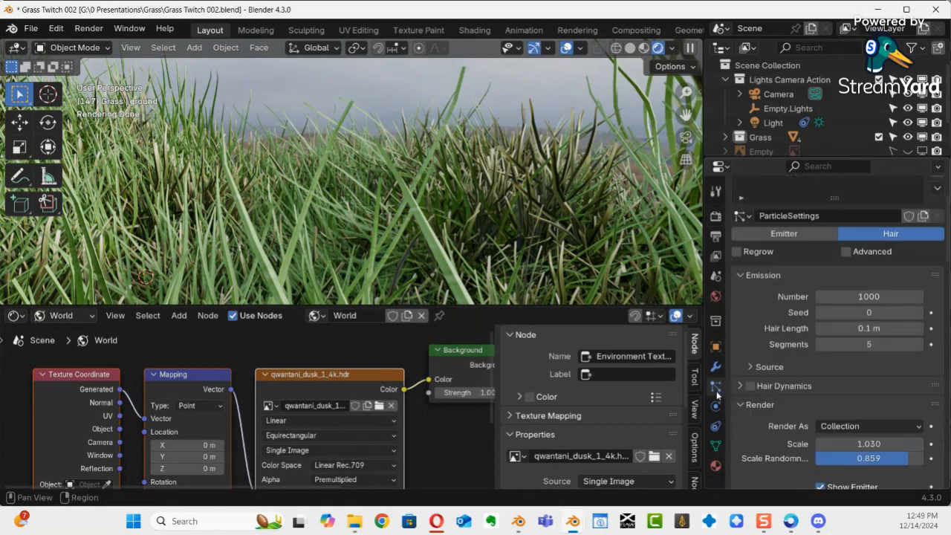
scroll(861, 381, "down", 7)
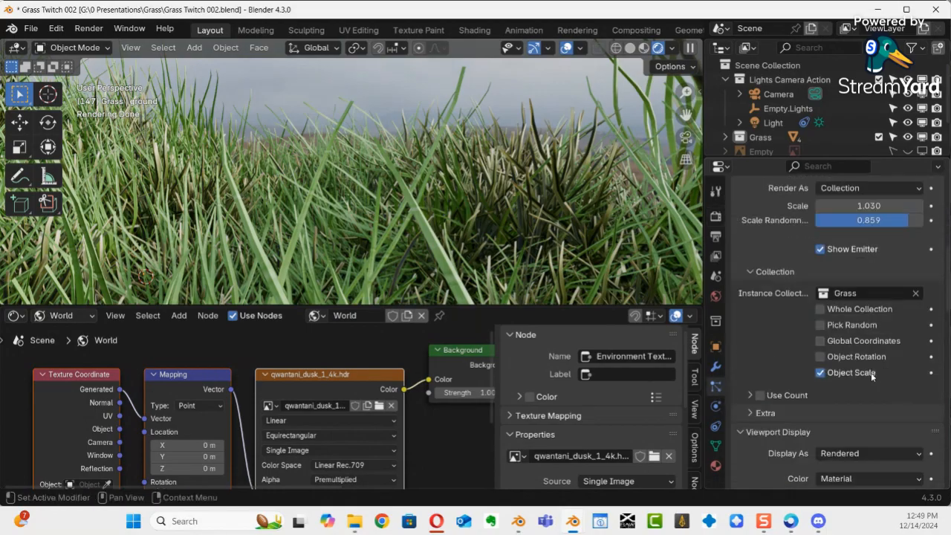
scroll(865, 382, "down", 10)
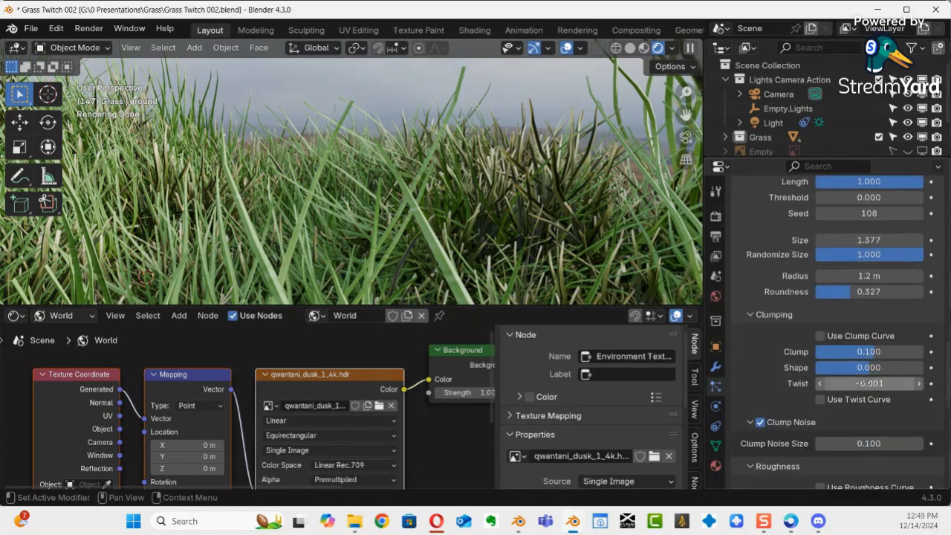
scroll(840, 375, "down", 7)
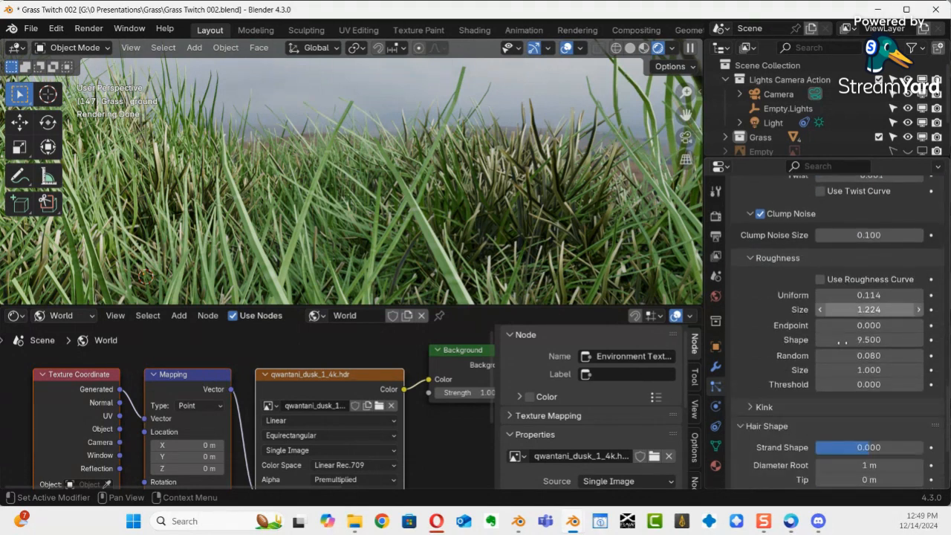
scroll(798, 350, "down", 2)
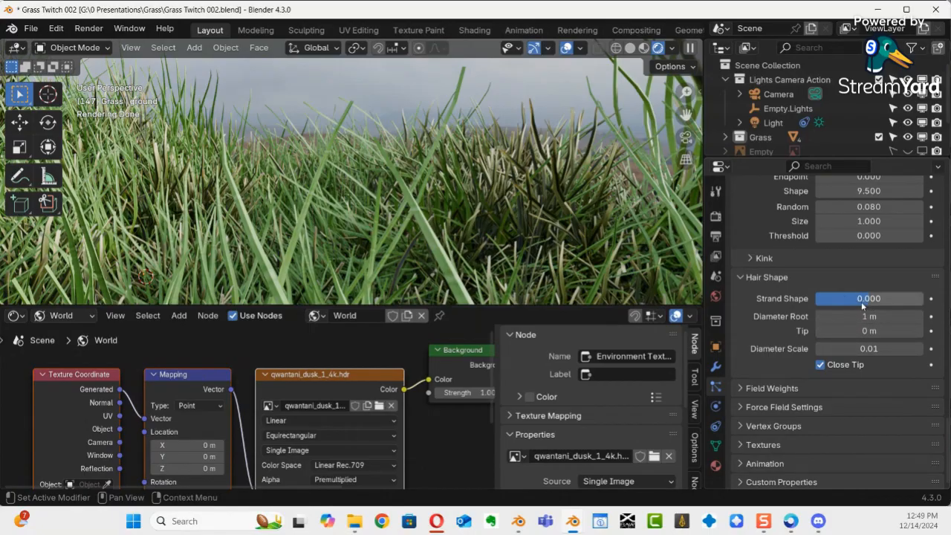
left_click_drag(862, 301, 863, 301)
left_click_drag(102, 300, 140, 314)
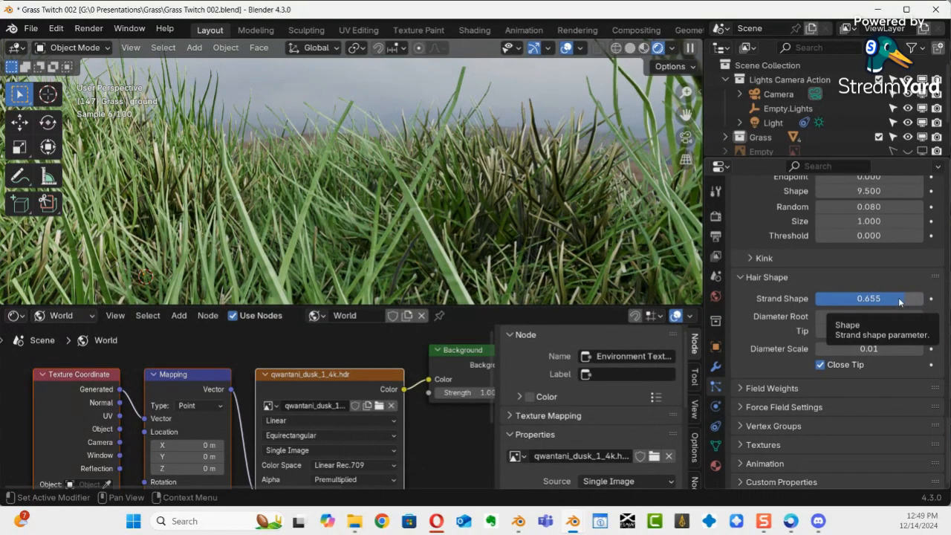
left_click(895, 277)
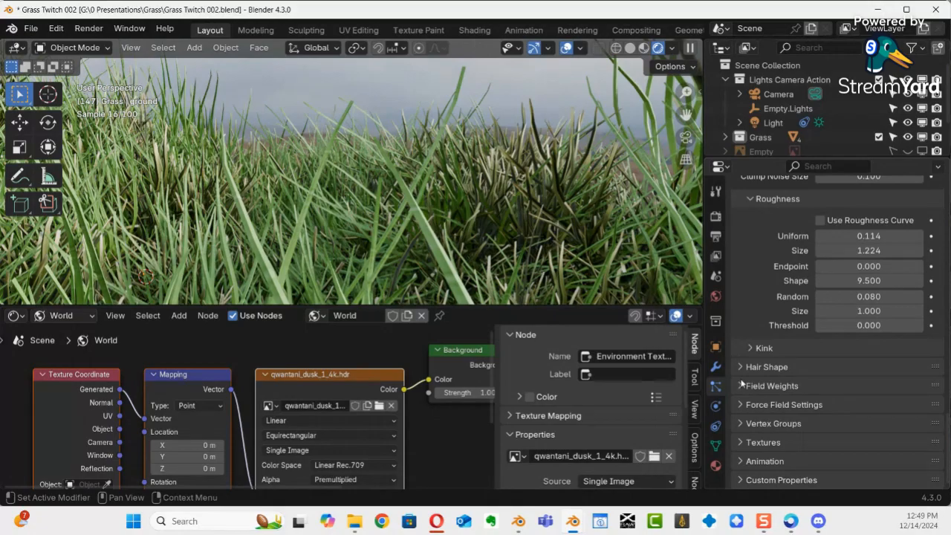
left_click(765, 366)
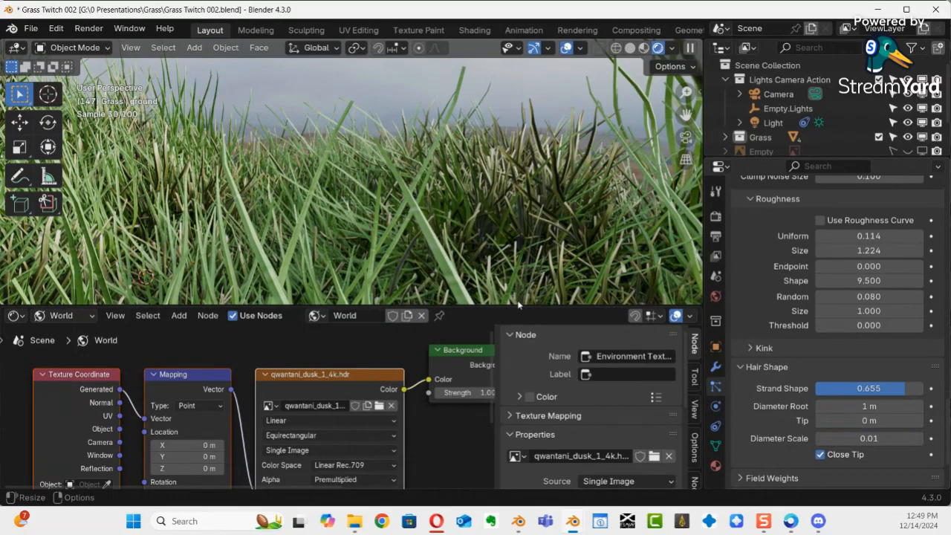
middle_click_drag(531, 257, 470, 61, "ctrl")
left_click_drag(524, 1, 557, 31)
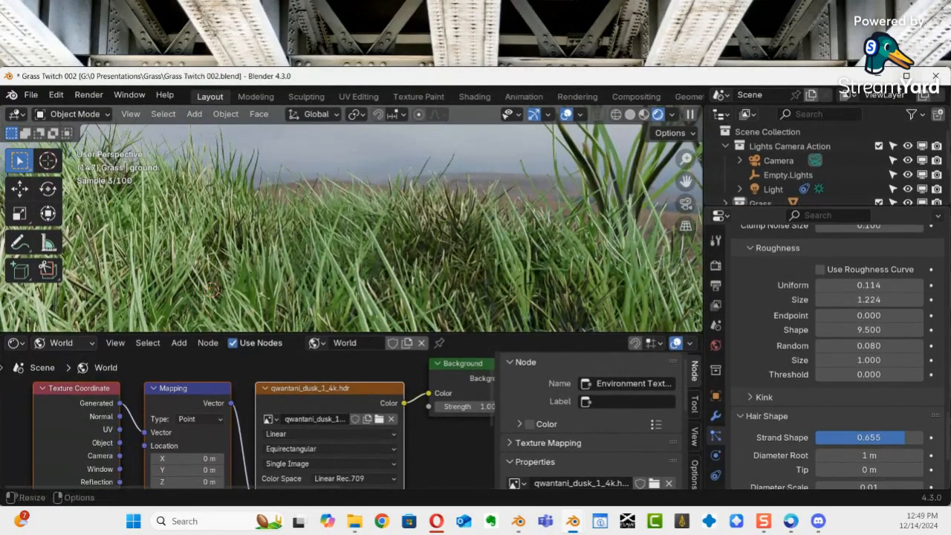
left_click(906, 76)
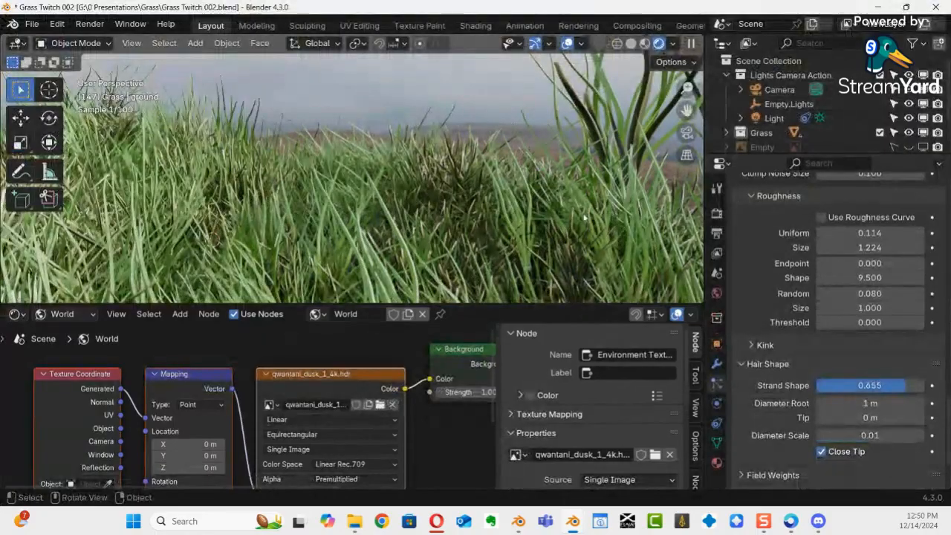
Step: Set the grass Hair Shape's Diameter Root to 2.7 m, Tip to 2.2 m and Diameter Scale to 0.26, and collapse those settings
middle_click_drag(520, 213, 440, 204)
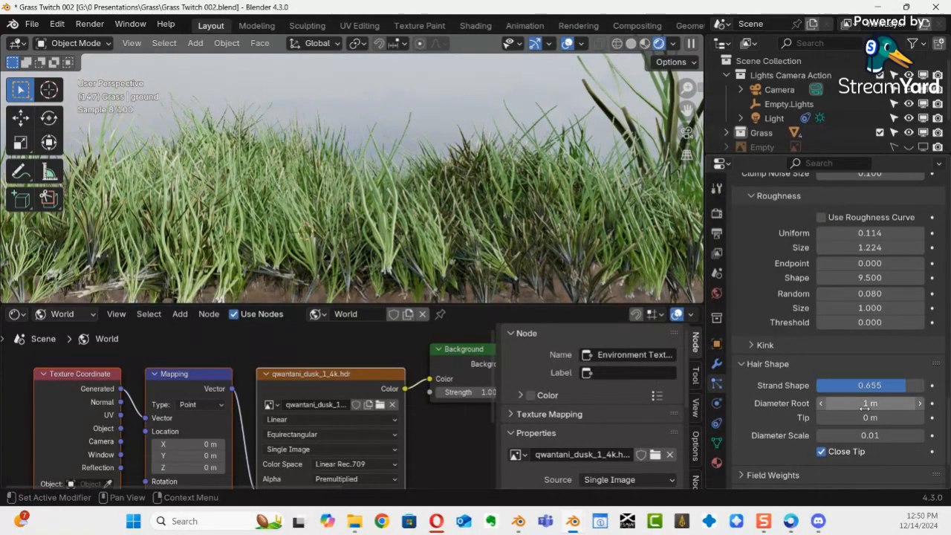
left_click_drag(866, 408, 875, 409)
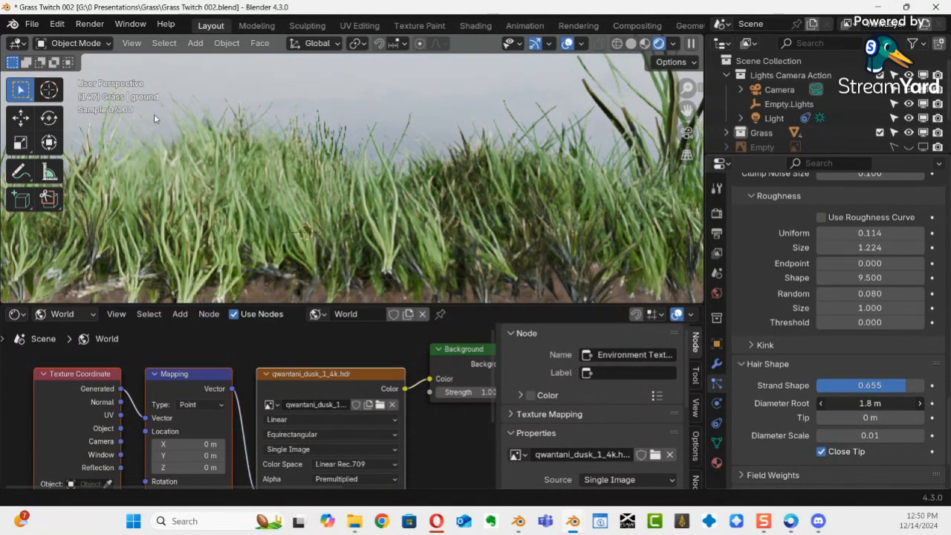
left_click_drag(154, 115, 205, 127)
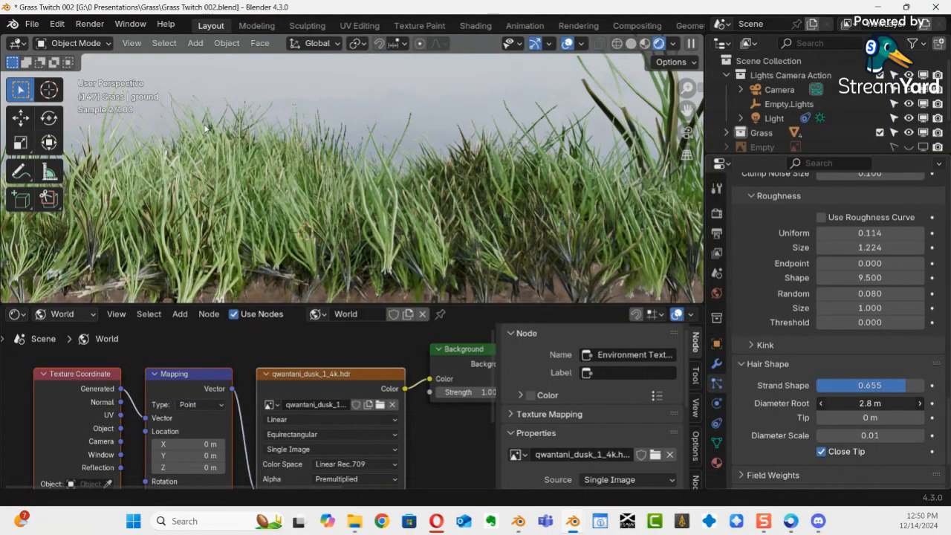
left_click_drag(200, 127, 199, 124)
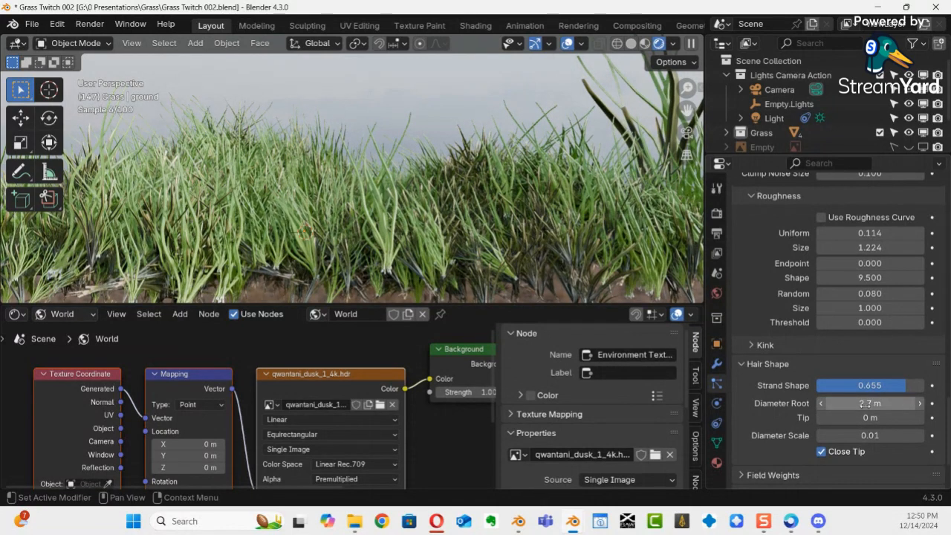
mouse_move(871, 429)
left_mouse_down()
mouse_move(137, 130)
mouse_move(228, 144)
mouse_move(869, 421)
left_mouse_up()
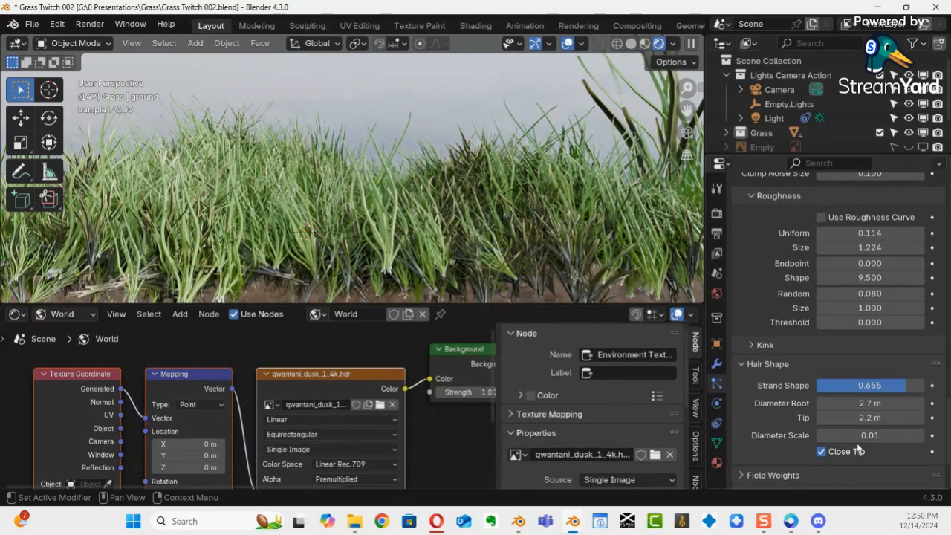
left_click_drag(873, 436, 906, 437)
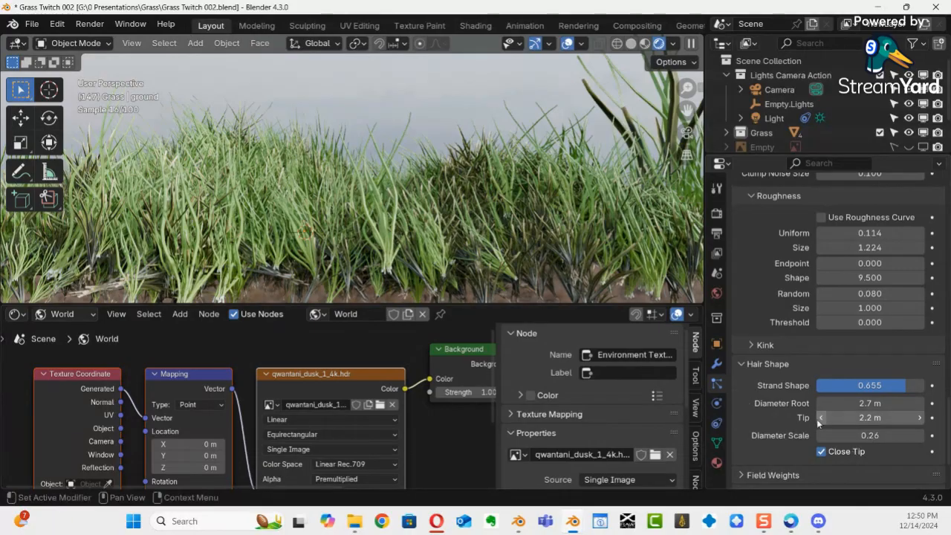
left_click(766, 364)
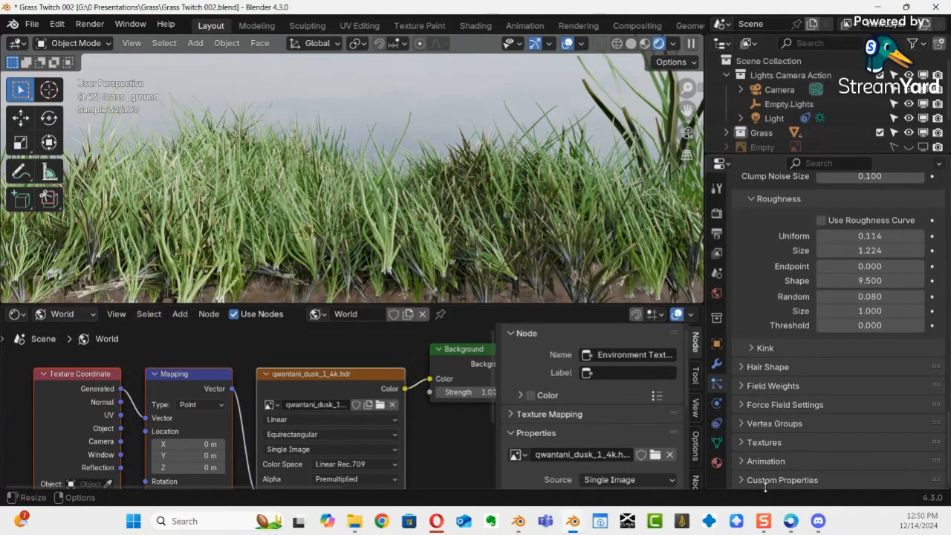
Step: Review the grass particle system's emission, render, children, clumping and roughness settings against the grass in the viewport
scroll(832, 297, "up", 15)
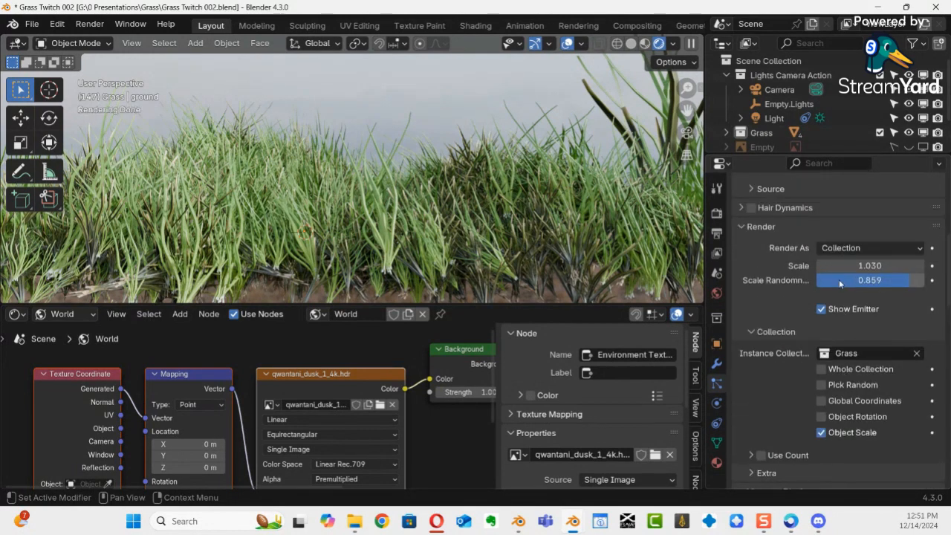
scroll(829, 289, "up", 5)
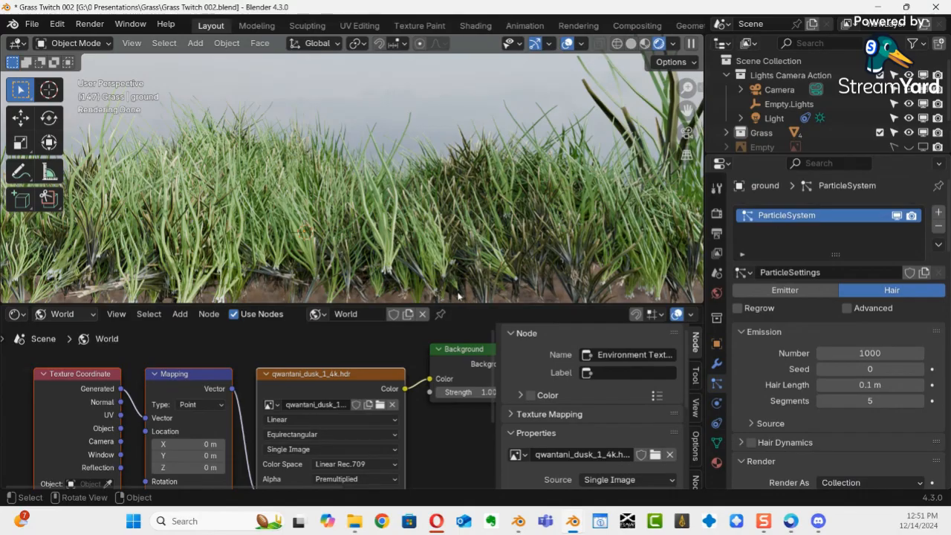
middle_click_drag(459, 292, 618, 216)
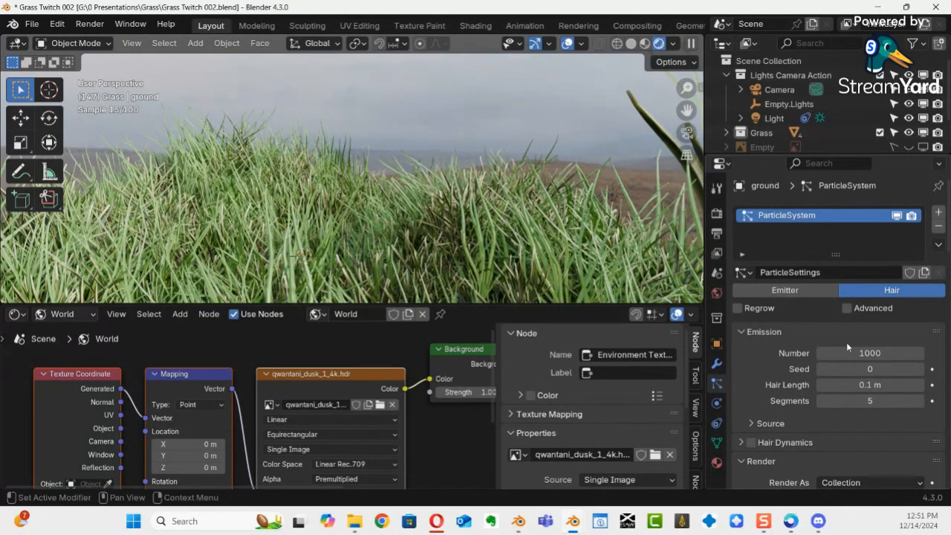
scroll(828, 398, "down", 3)
scroll(832, 397, "down", 13)
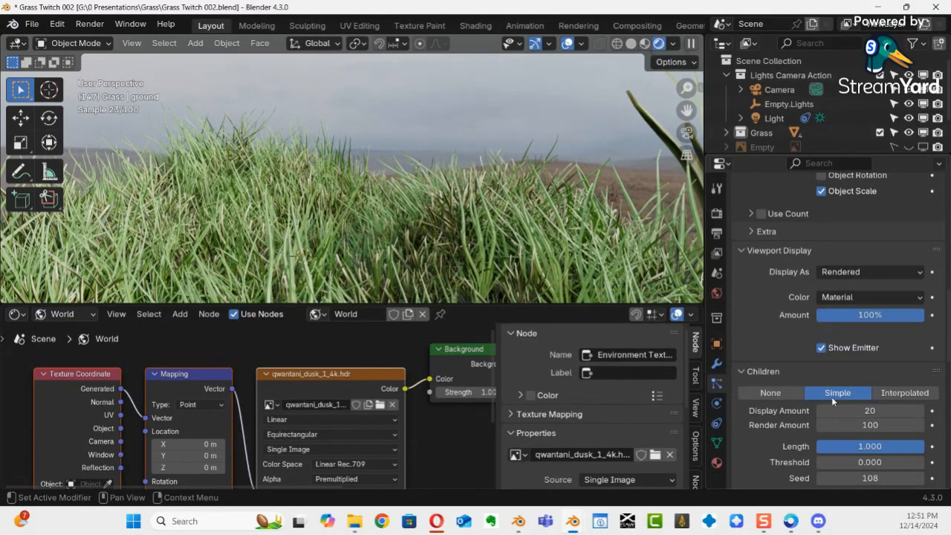
scroll(832, 397, "down", 12)
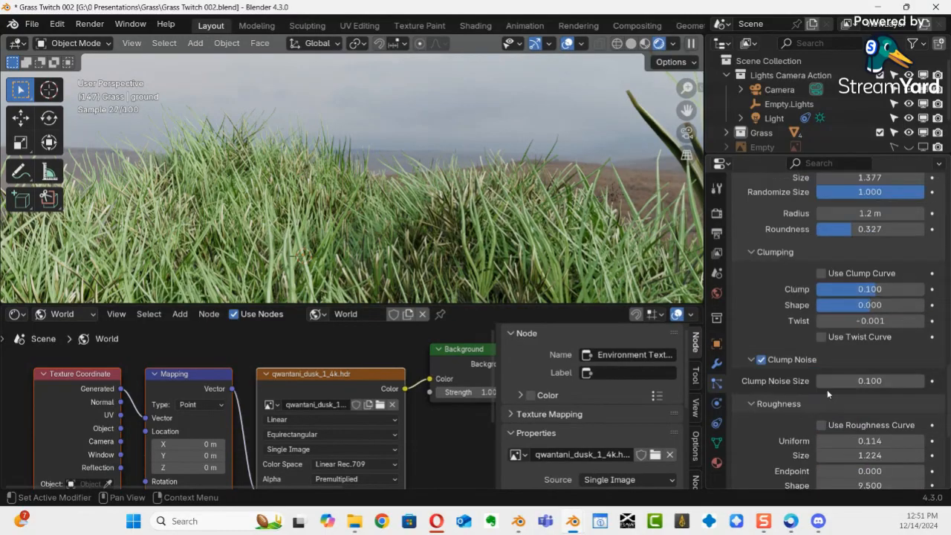
scroll(827, 390, "down", 2)
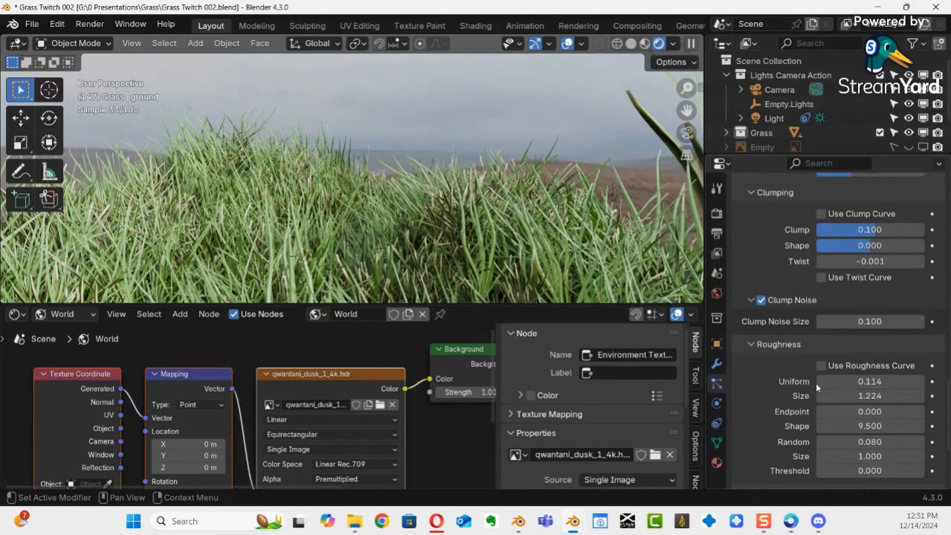
scroll(812, 364, "down", 3)
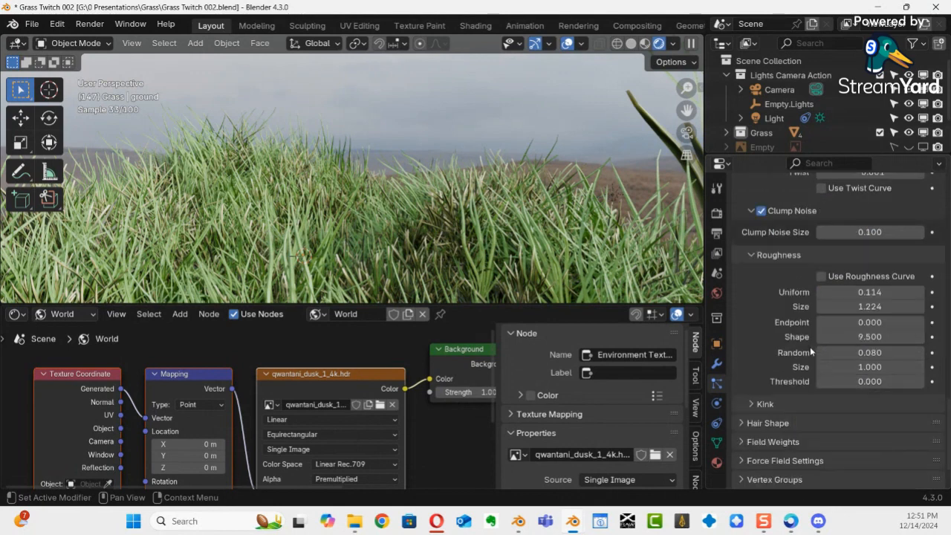
scroll(810, 351, "down", 2)
scroll(783, 392, "up", 2)
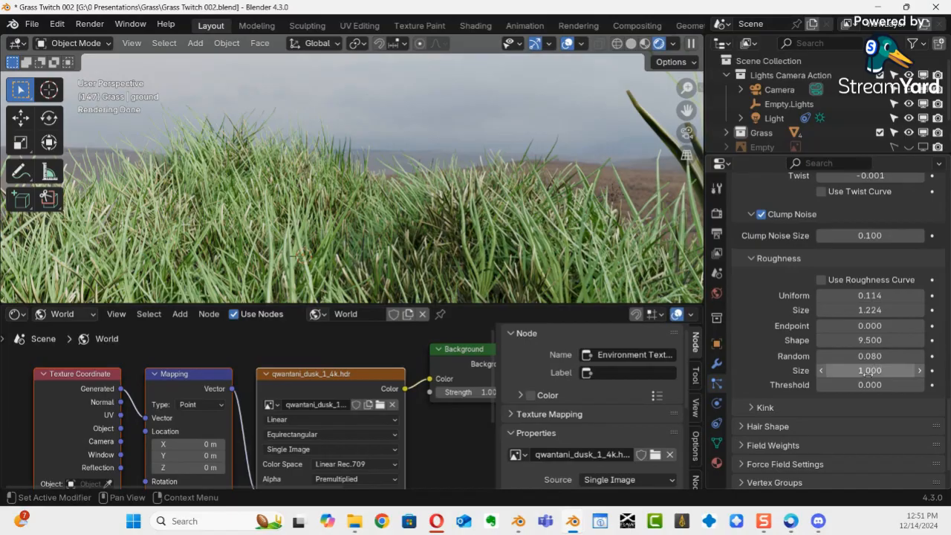
Step: Set the children's Roughness to Uniform 0 with Size 1.053, Shape 4, and the Random roughness Size to 0.906
left_click_drag(868, 370, 817, 370)
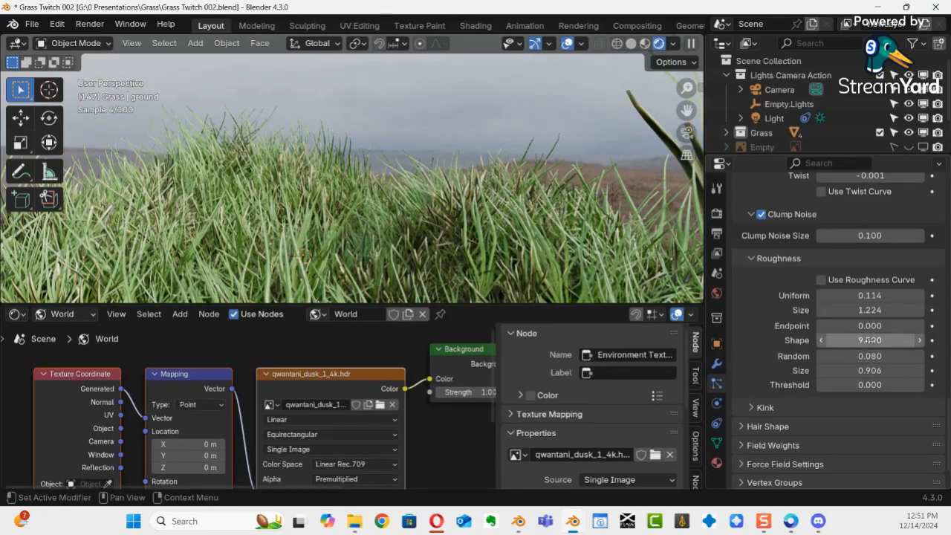
left_click_drag(869, 340, 814, 342)
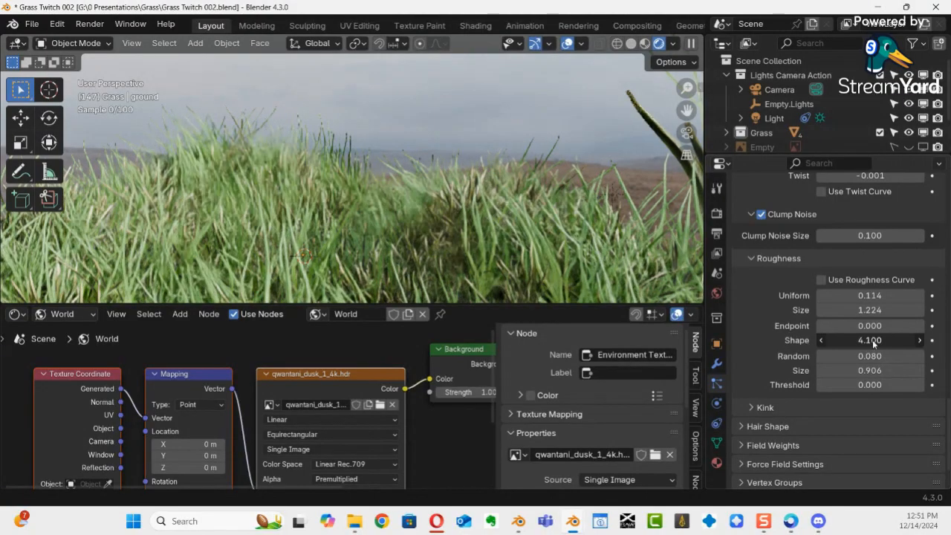
left_click_drag(879, 310, 809, 312)
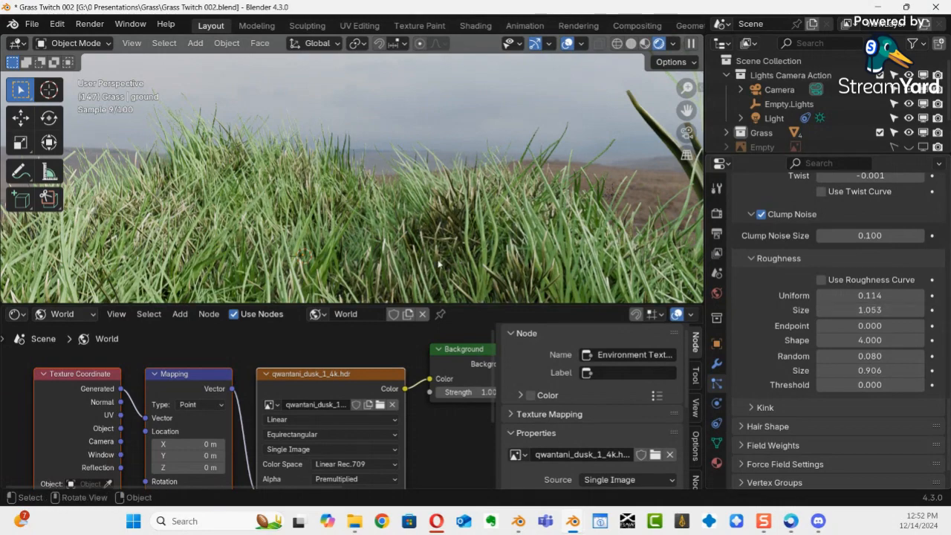
middle_click_drag(438, 264, 394, 201)
scroll(404, 205, "up", 4)
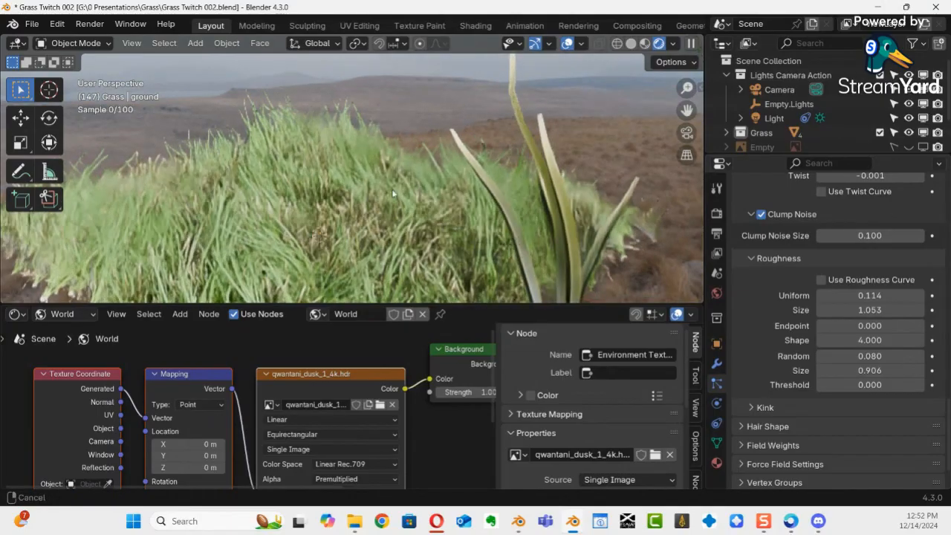
middle_click_drag(393, 187, 169, 185)
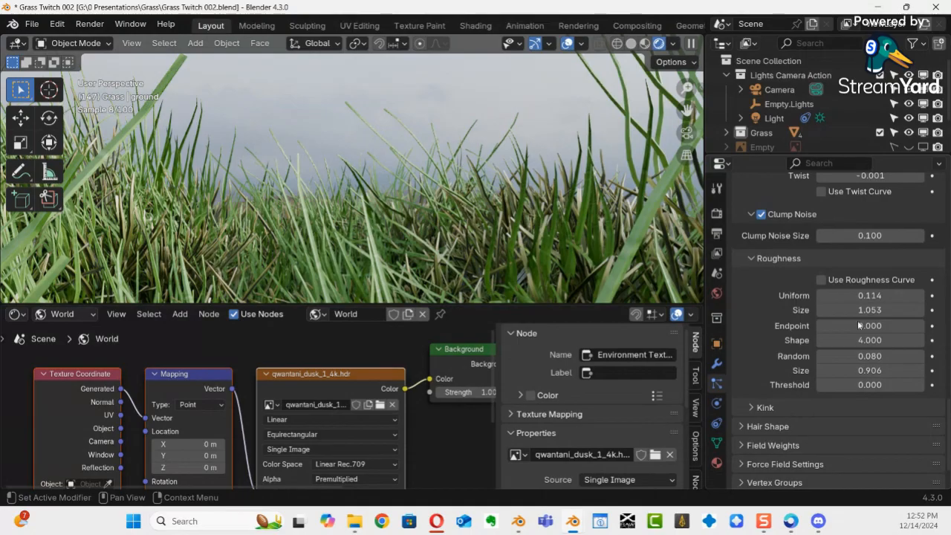
left_click_drag(880, 301, 812, 297)
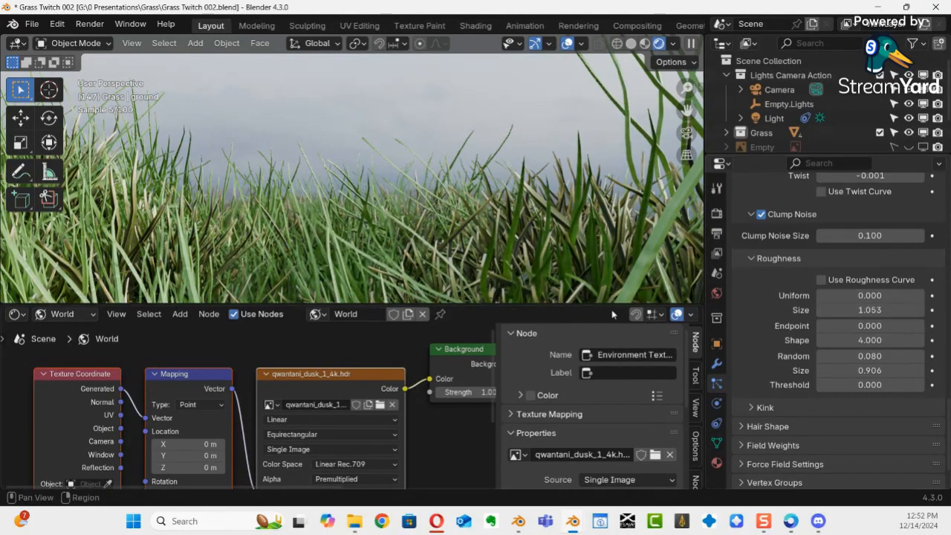
Step: Frame a close-up of the grass, align the camera to that view, and enable Camera to View locking
middle_click_drag(409, 211, 443, 208)
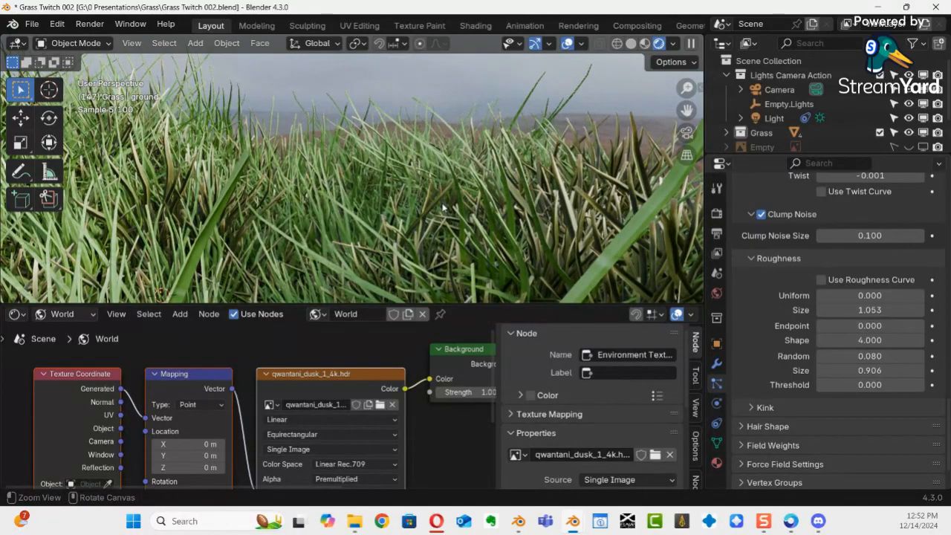
key("KP_0")
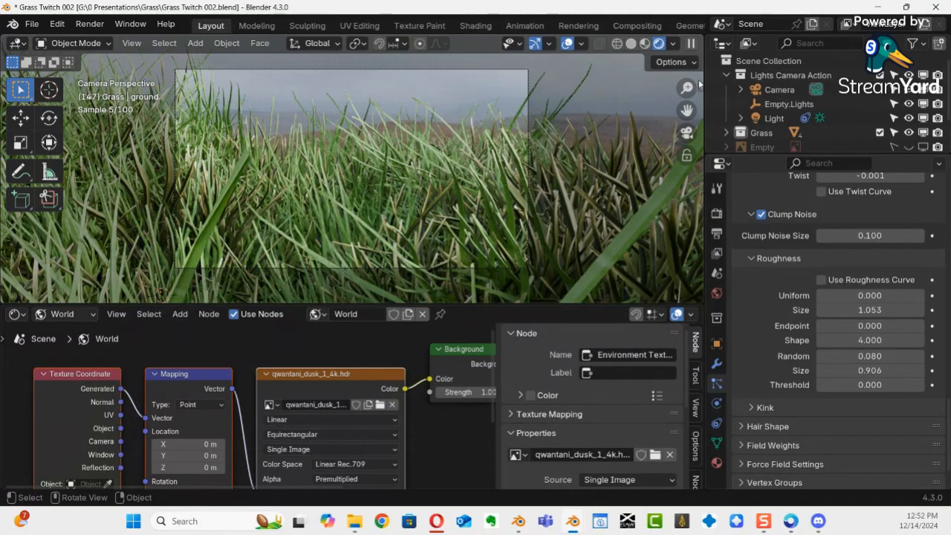
left_click(699, 87)
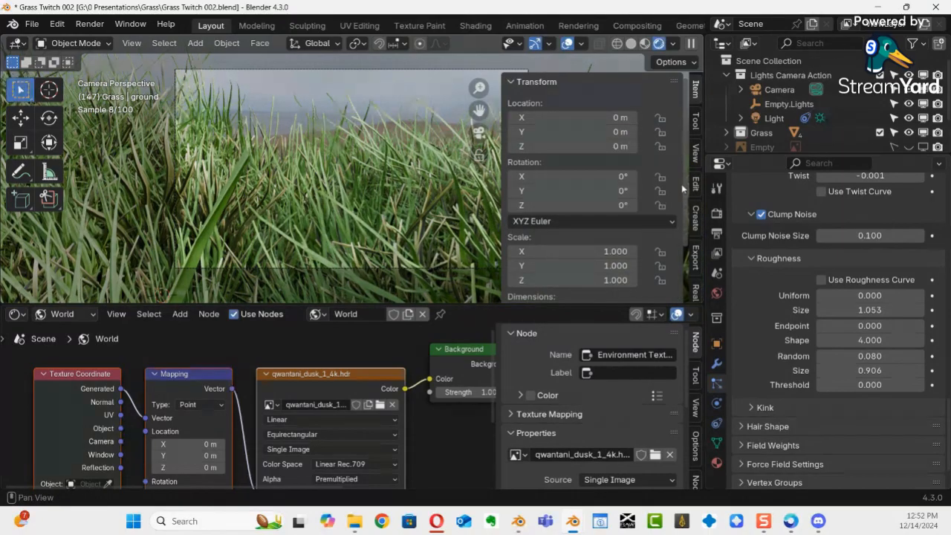
left_click(696, 160)
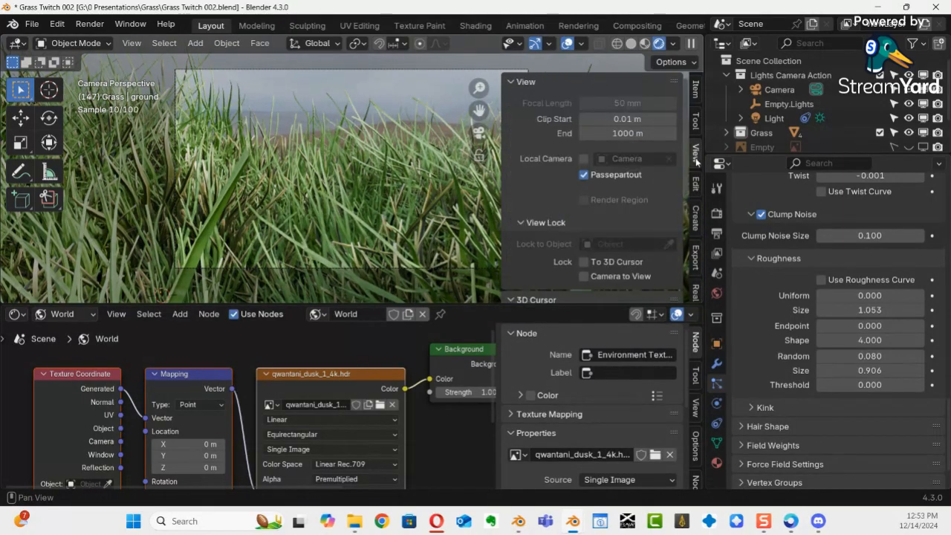
left_click(584, 277)
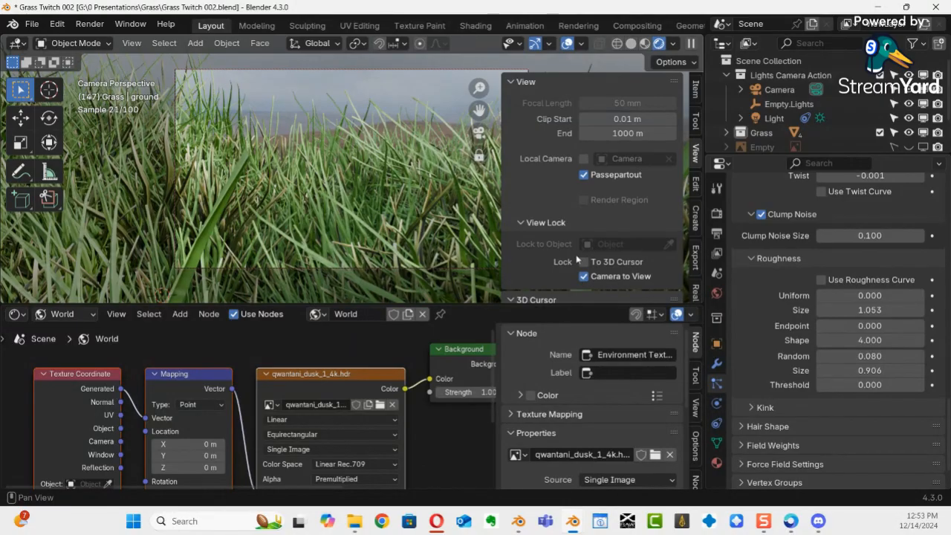
left_click(511, 81)
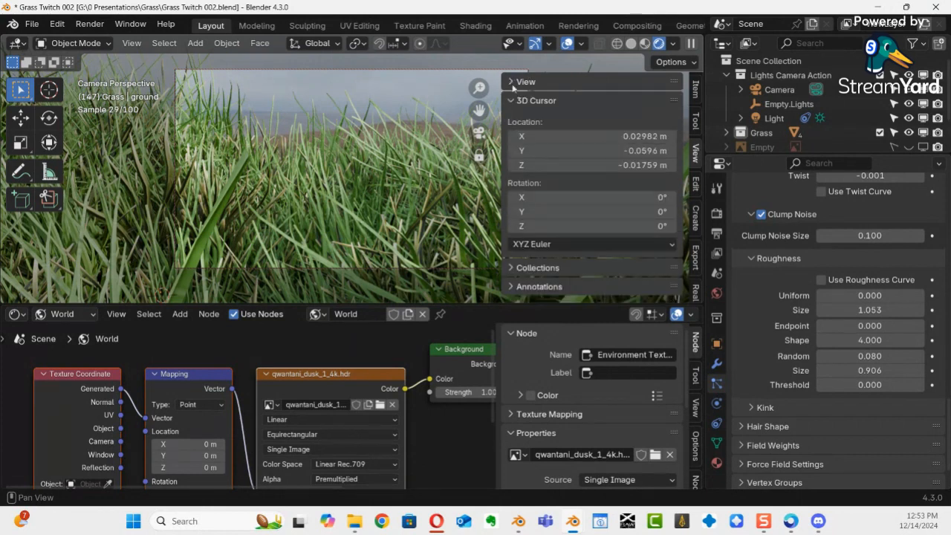
left_click(511, 83)
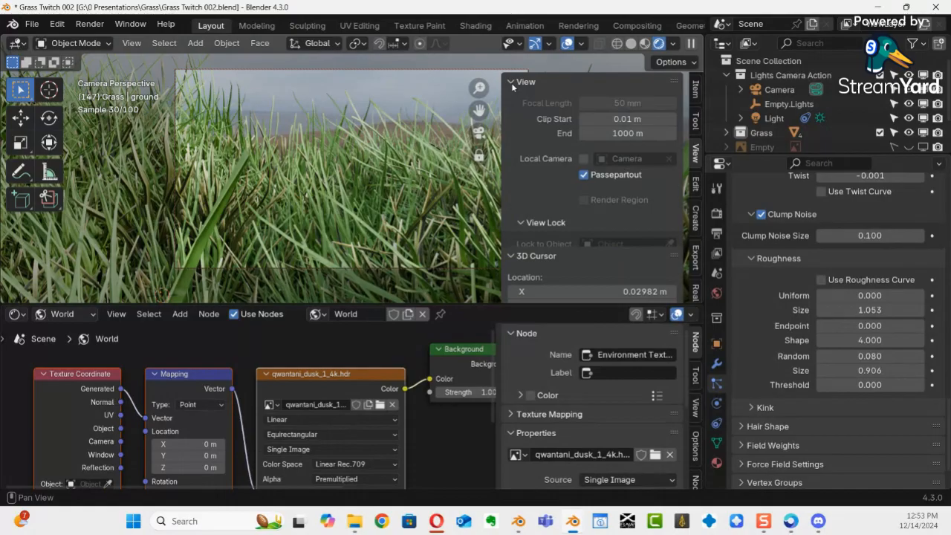
left_click(511, 82)
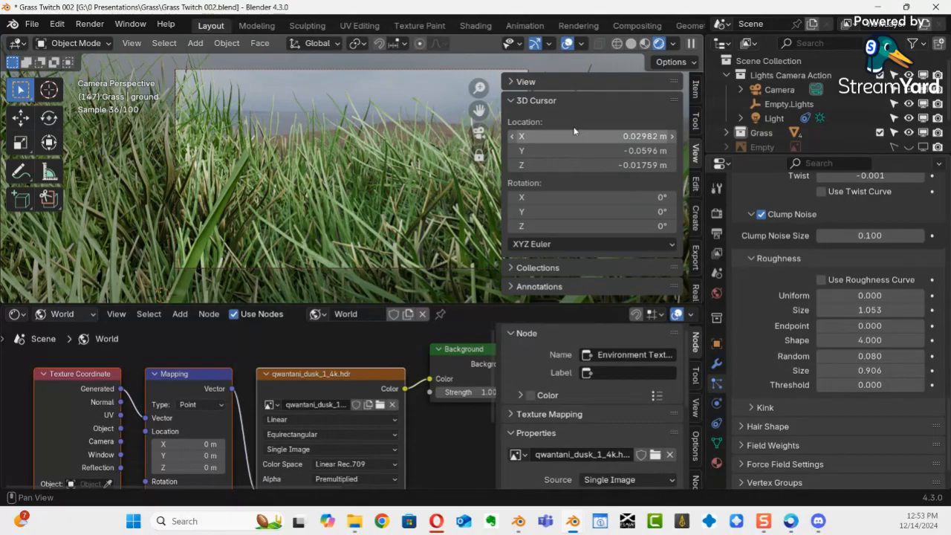
key("n")
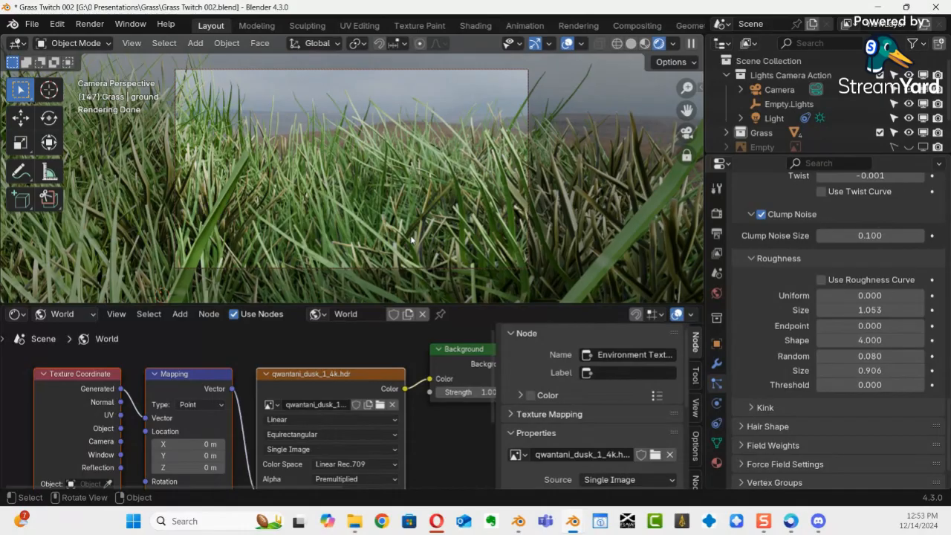
Step: Render a still image of the grass from the camera
key("F12")
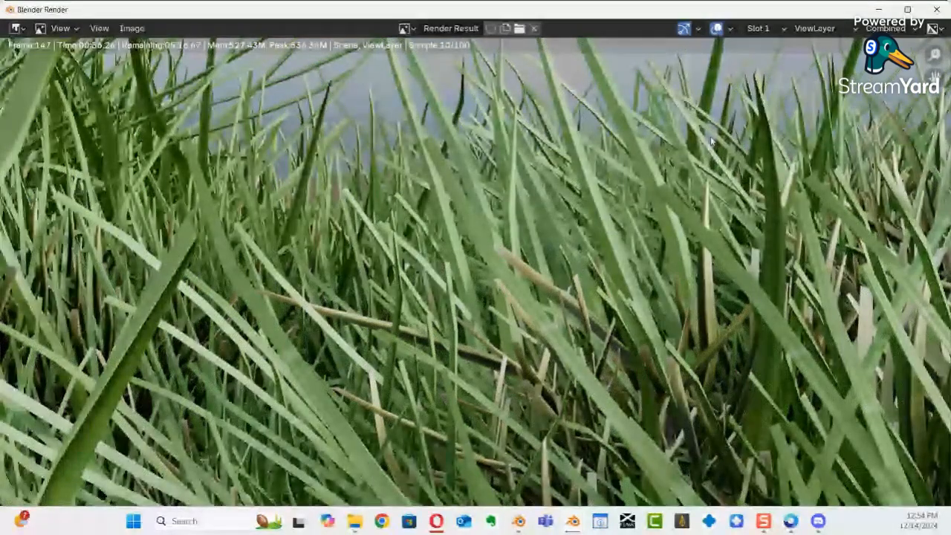
Step: Close the finished grass render and save the file
left_click(936, 9)
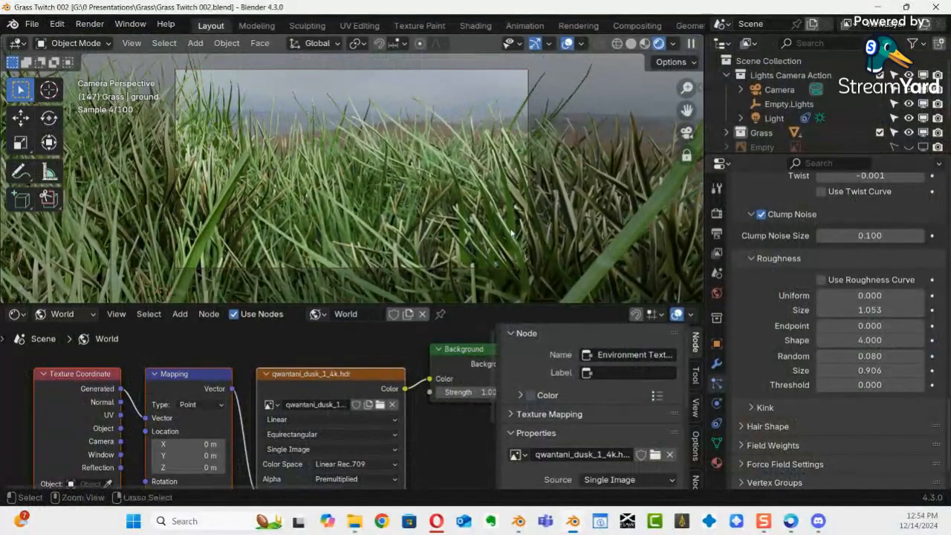
key("ctrl+s")
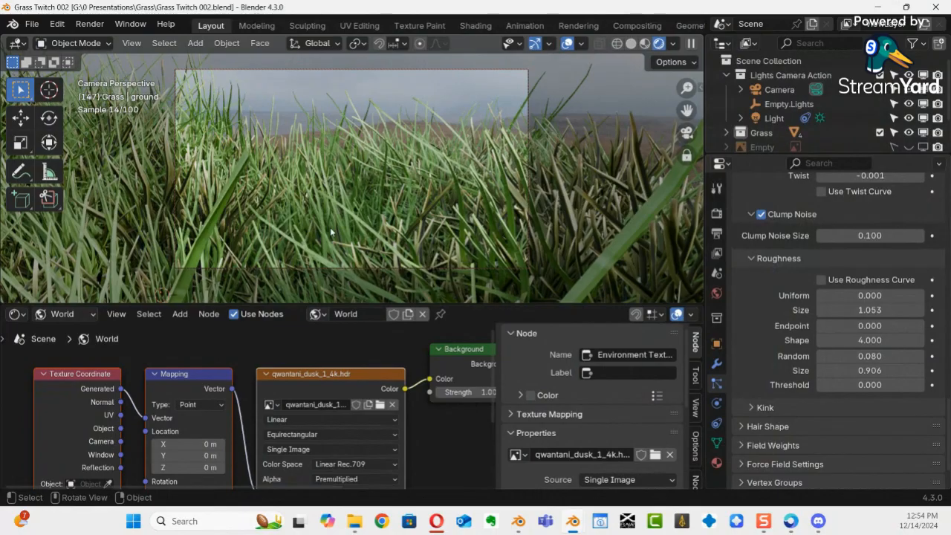
Step: Add a Subdivision Surface modifier to the ground object with Levels Viewport 3, deselect it, and save the file
left_click(232, 190)
left_click(233, 190)
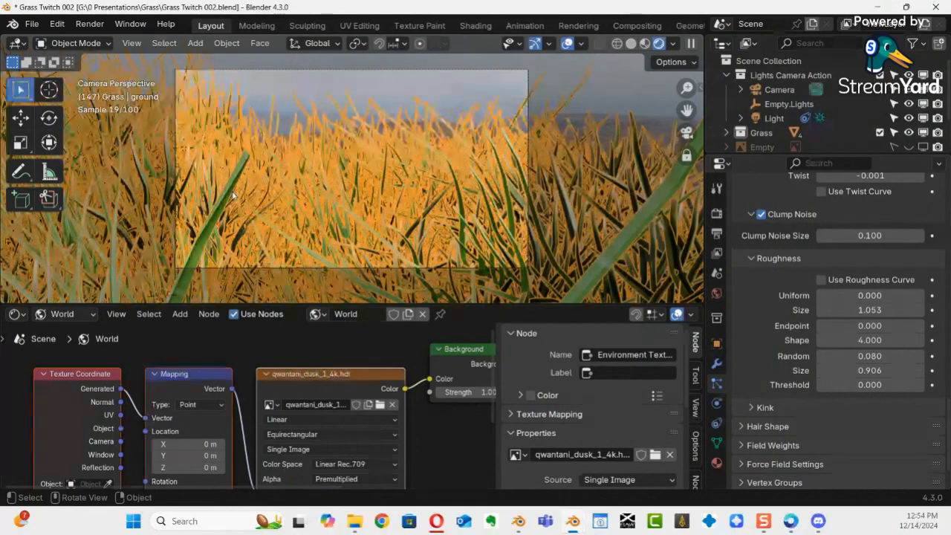
left_click(716, 364)
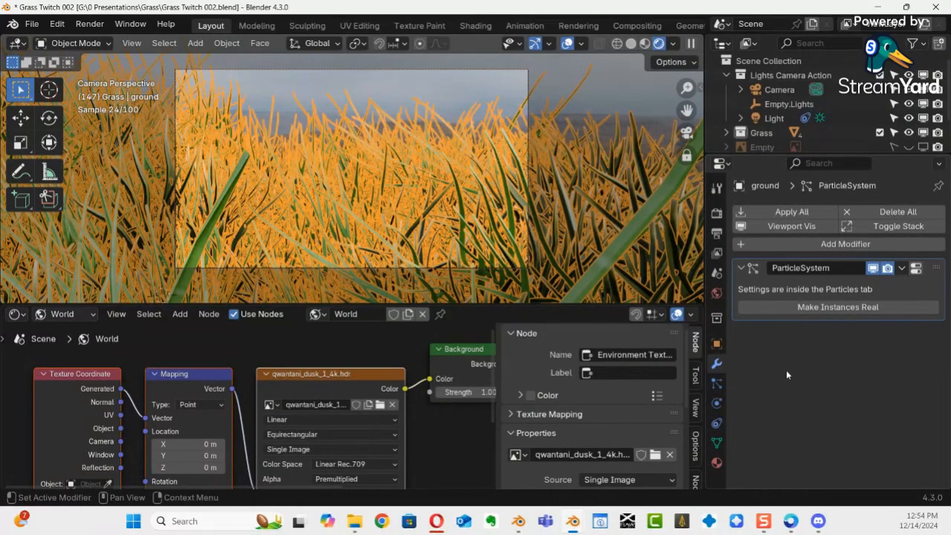
left_click(843, 247)
mouse_move(838, 251)
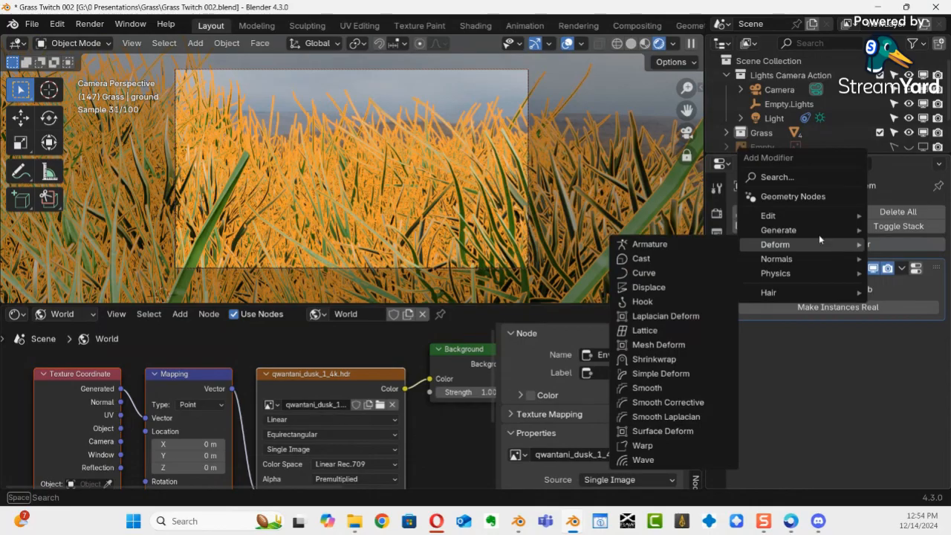
mouse_move(817, 231)
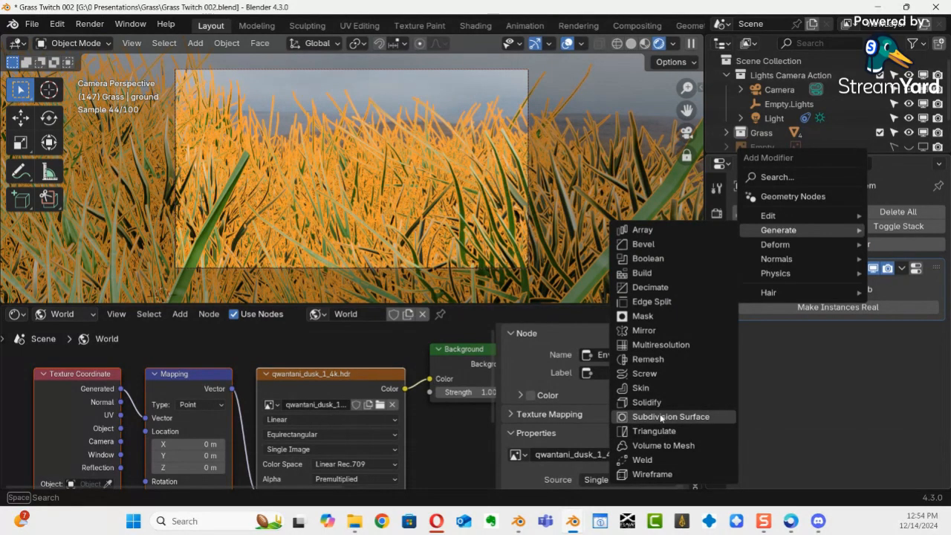
left_click(654, 417)
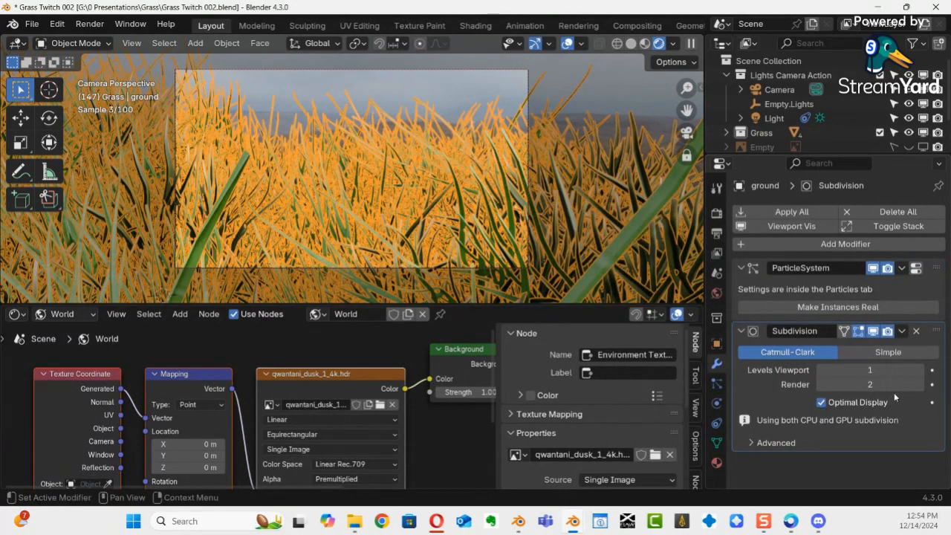
left_click(921, 375)
left_click(921, 370)
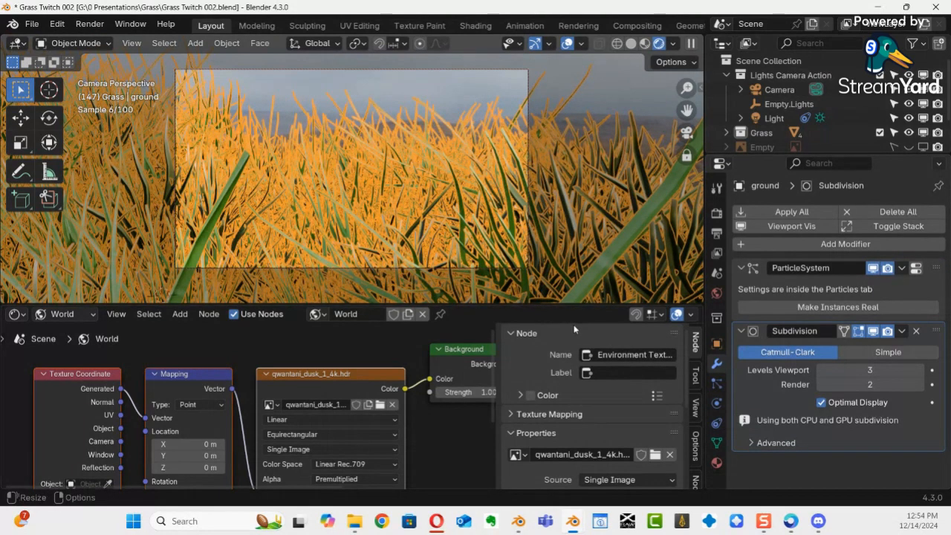
left_click(462, 93)
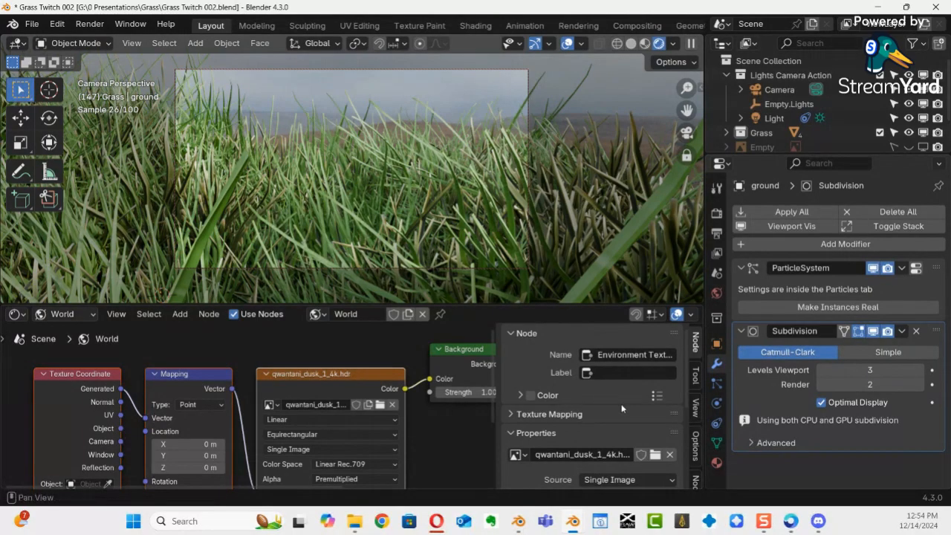
key("ctrl+s")
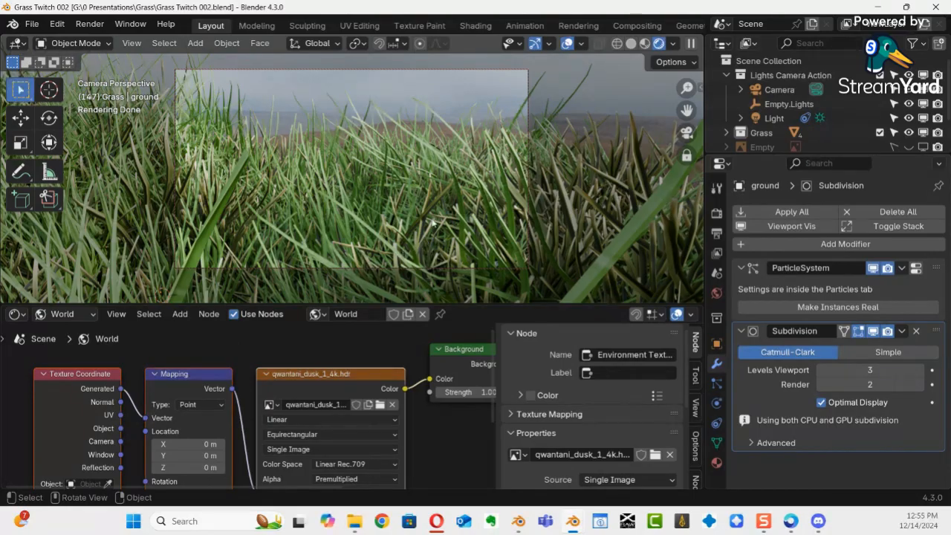
Step: Inspect the grass patch outside the camera view, from close among the blades to the whole mound
middle_click_drag(438, 210, 363, 215)
mouse_move(344, 213)
middle_mouse_down()
mouse_move(352, 211)
mouse_move(334, 205)
middle_mouse_up()
middle_click_drag(440, 148, 385, 231)
middle_click_drag(460, 238, 483, 249)
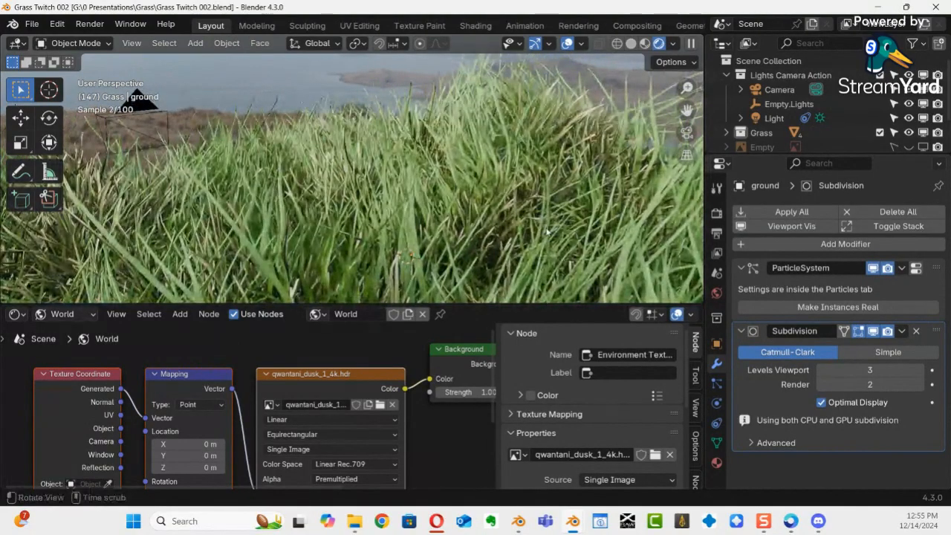
middle_click_drag(437, 200, 269, 214)
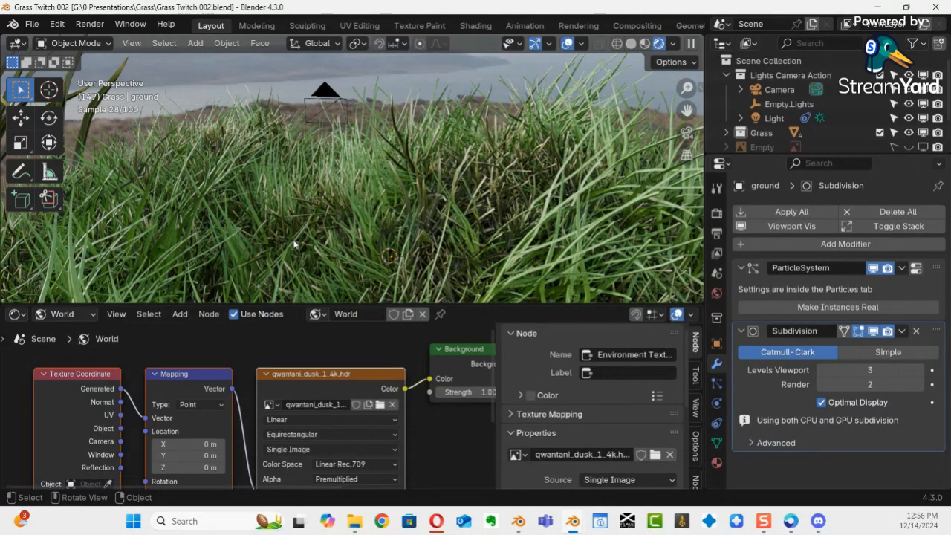
scroll(465, 287, "down", 3)
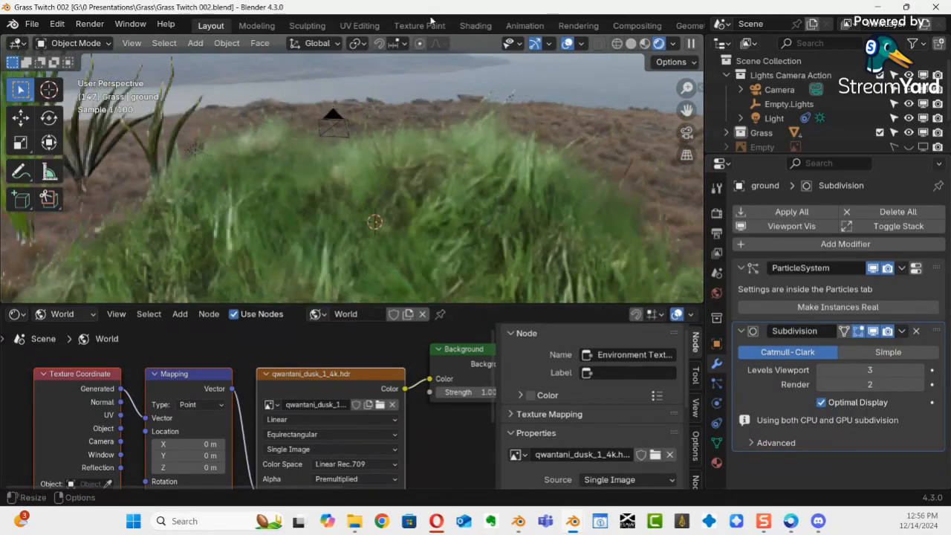
scroll(391, 222, "down", 4)
middle_click_drag(427, 159, 417, 228)
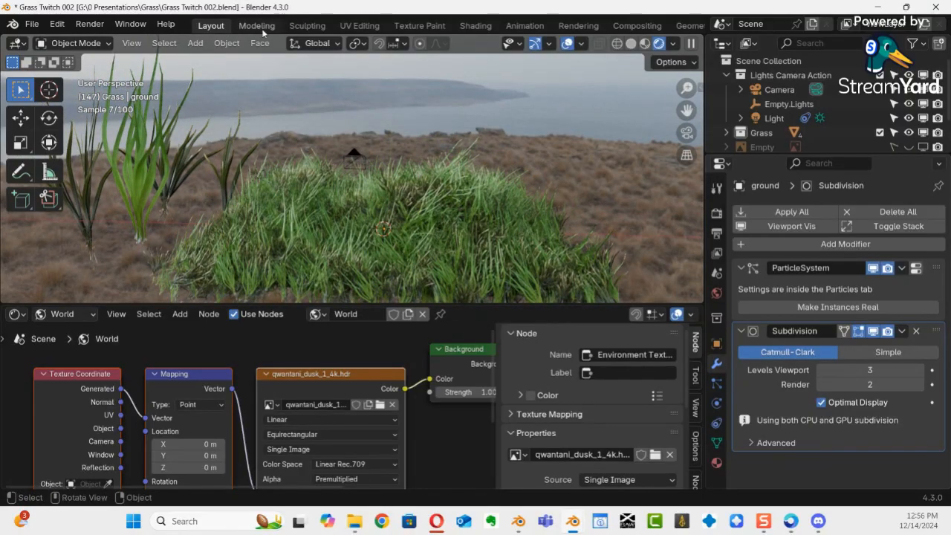
Step: Switch to the Modeling workspace, return the ground to Object Mode, and enlarge the 3D viewport around the grass
left_click(260, 27)
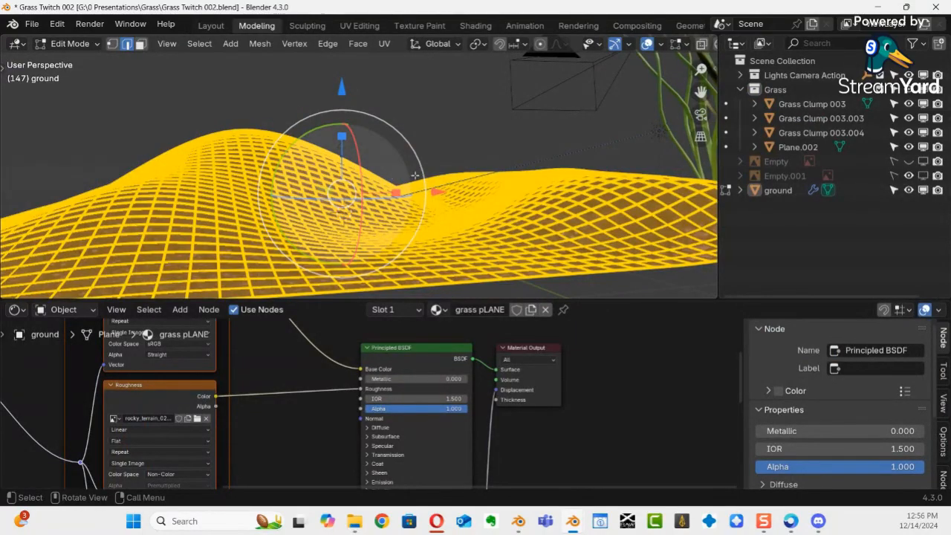
key("ctrl+Tab")
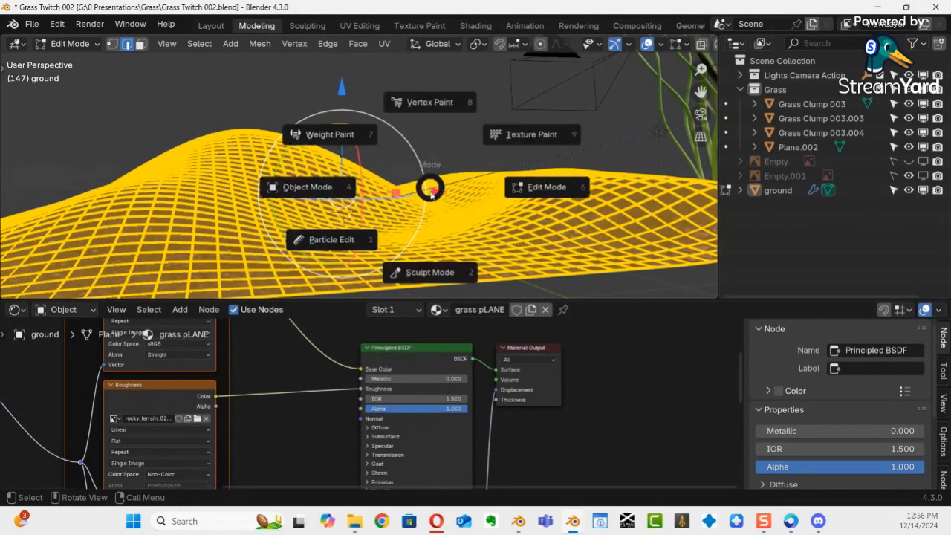
left_click(322, 188)
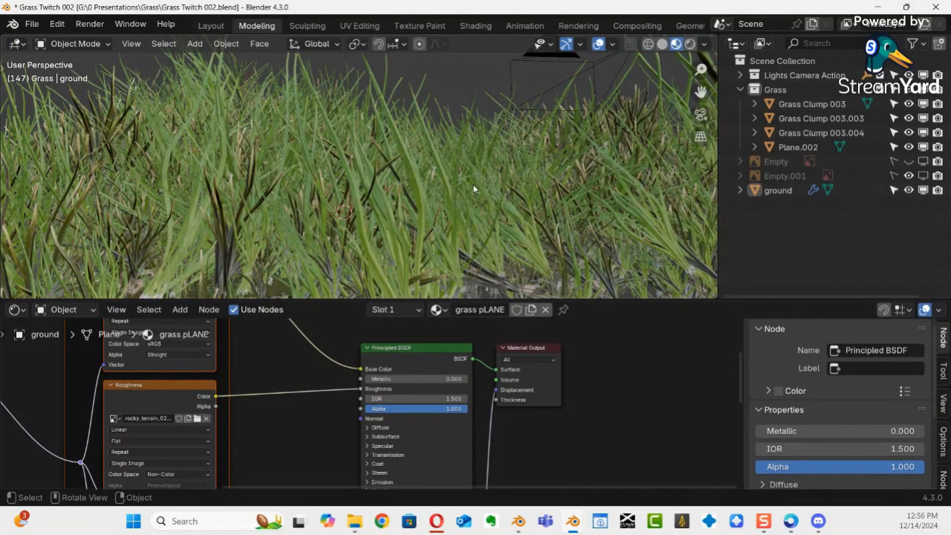
key("z")
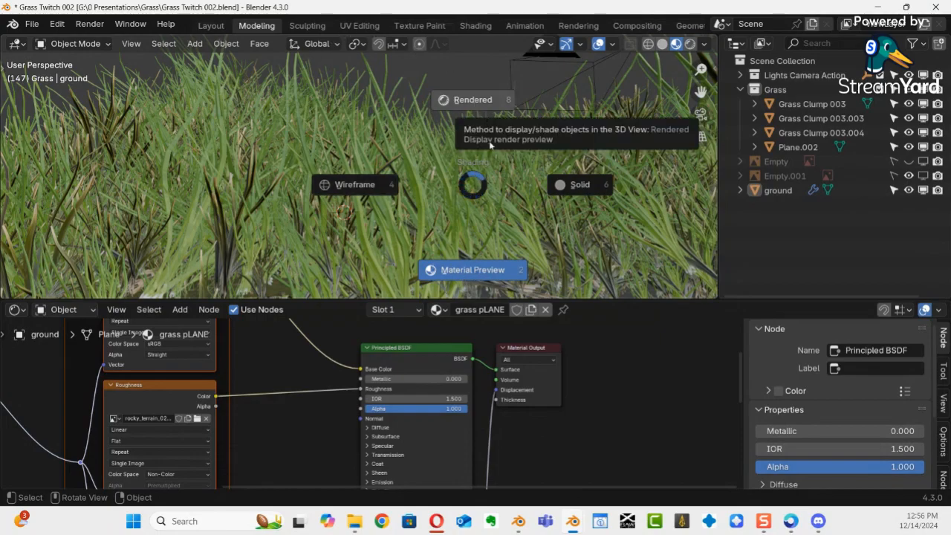
left_click(539, 259)
mouse_move(537, 261)
middle_mouse_down()
mouse_move(519, 231)
mouse_move(505, 104)
mouse_move(478, 93)
mouse_move(505, 194)
middle_mouse_up()
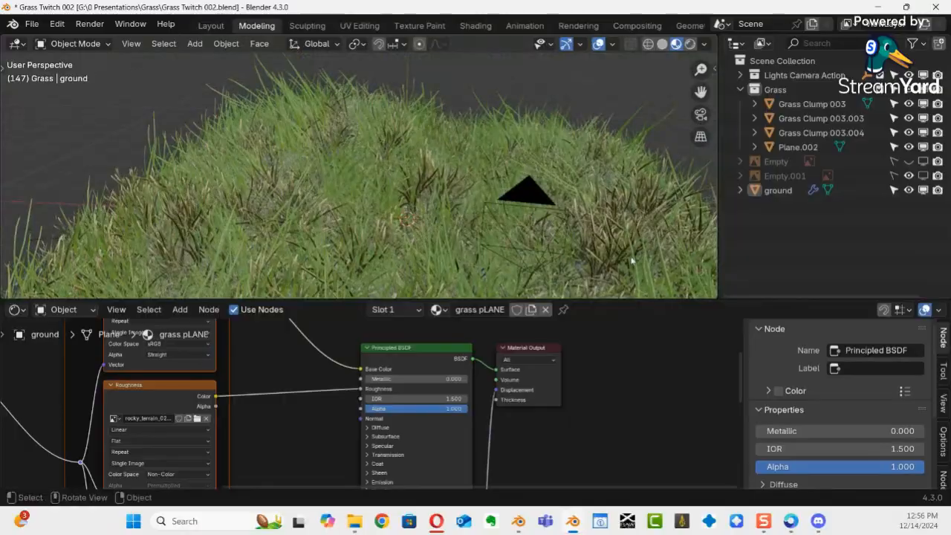
left_click_drag(635, 298, 587, 443)
middle_click_drag(505, 327, 509, 304)
Step: Add a Sapling Tree Gen curve to the scene and expand its creation settings
key("shift+a")
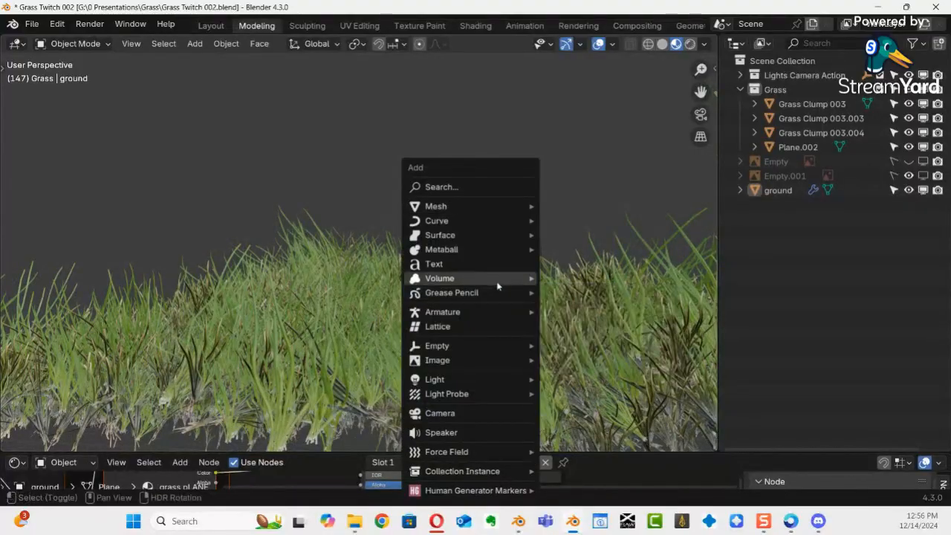
mouse_move(467, 228)
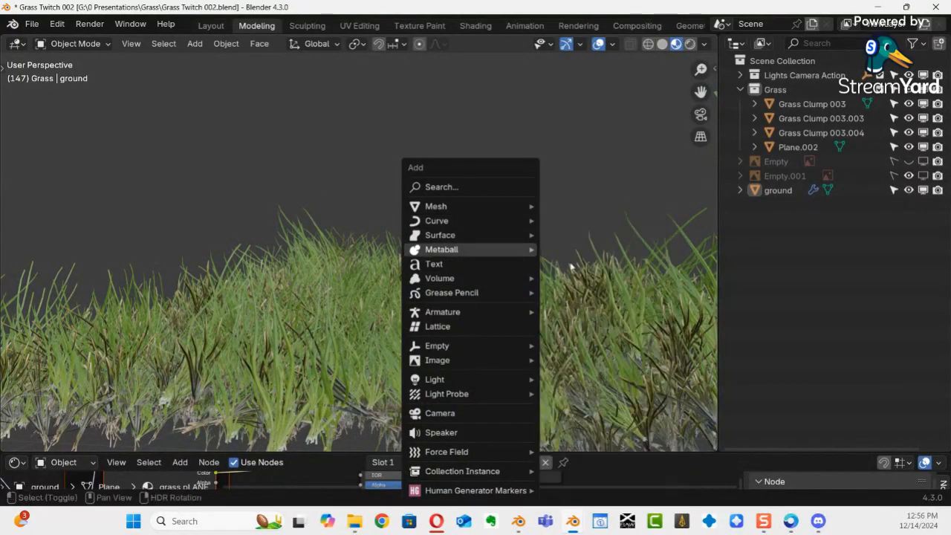
key("shift+a")
mouse_move(406, 209)
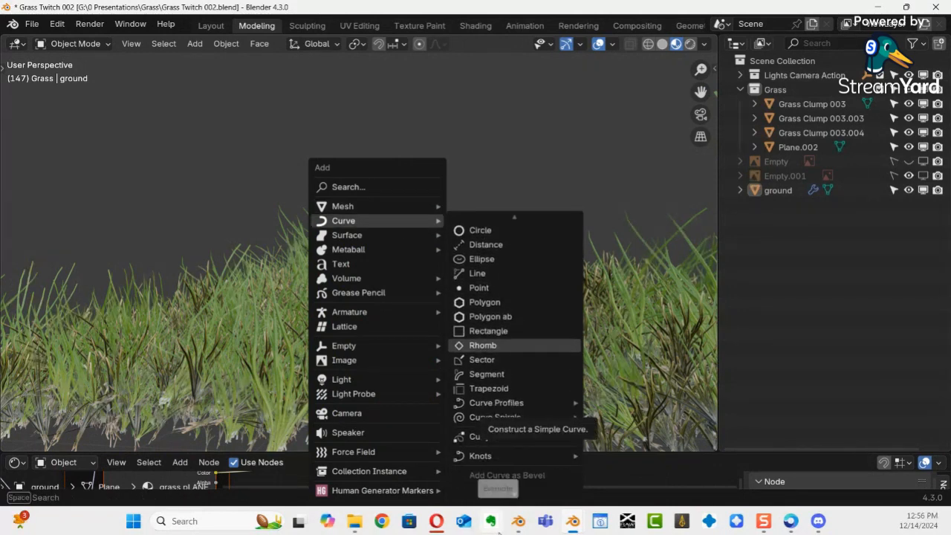
mouse_move(510, 430)
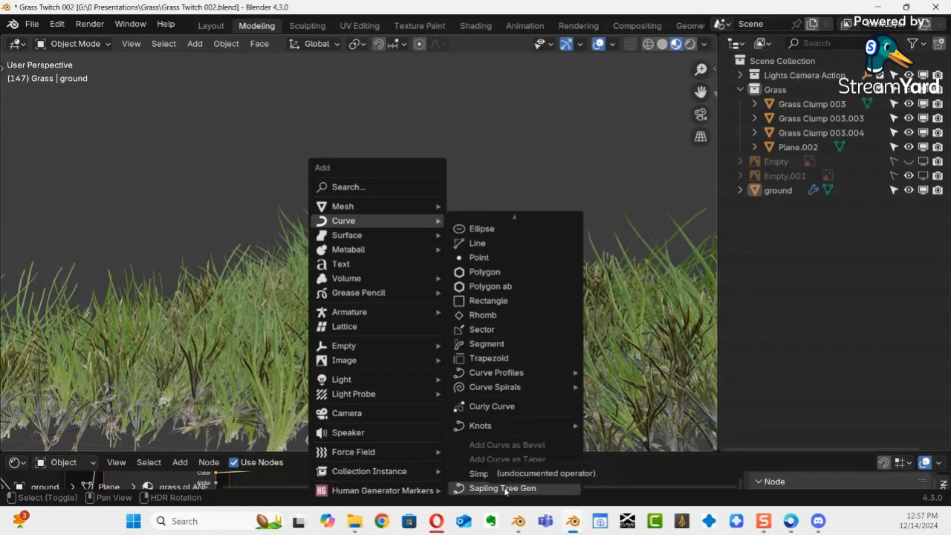
left_click(505, 489)
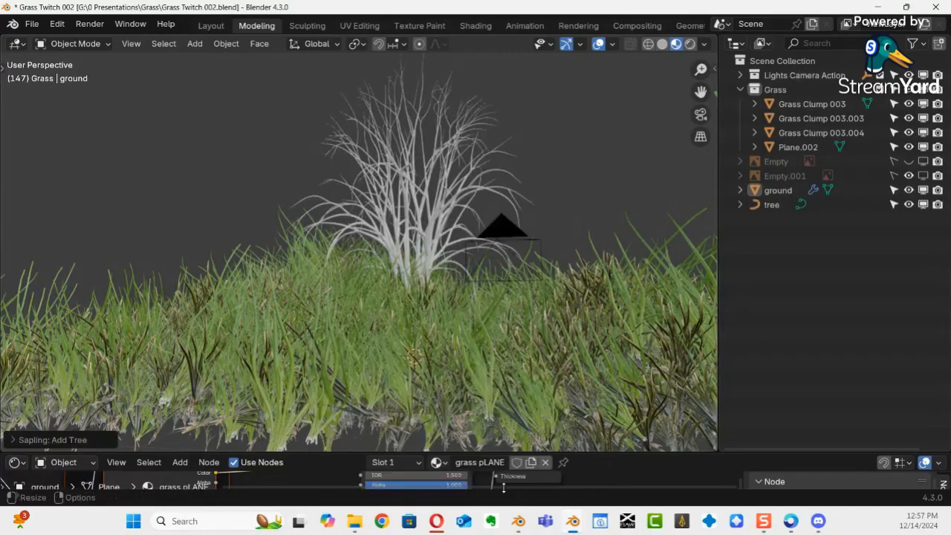
left_click(12, 440)
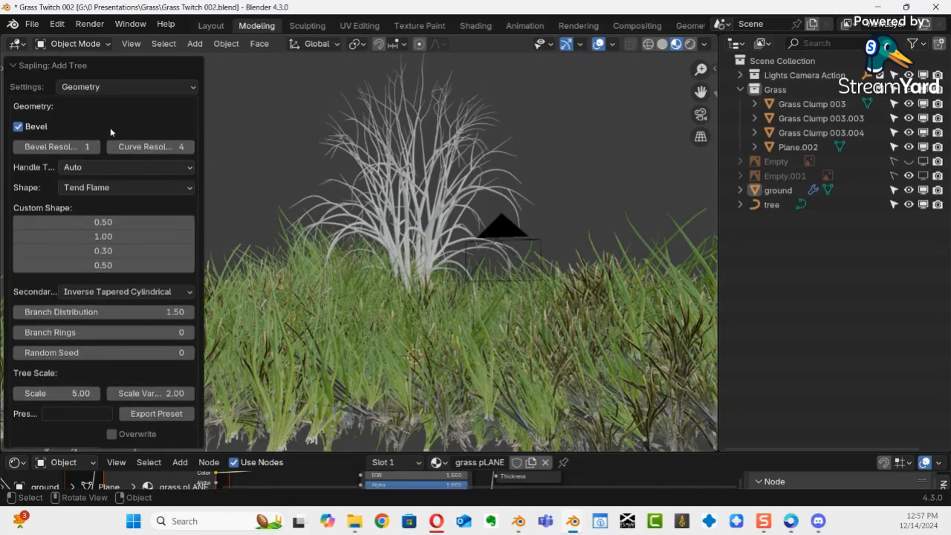
Step: Set the tree's first three Custom Shape values to 1.00, 0.94 and 0.01, Branch Distribution to 0.10, and Random Seed to -30
left_click(93, 190)
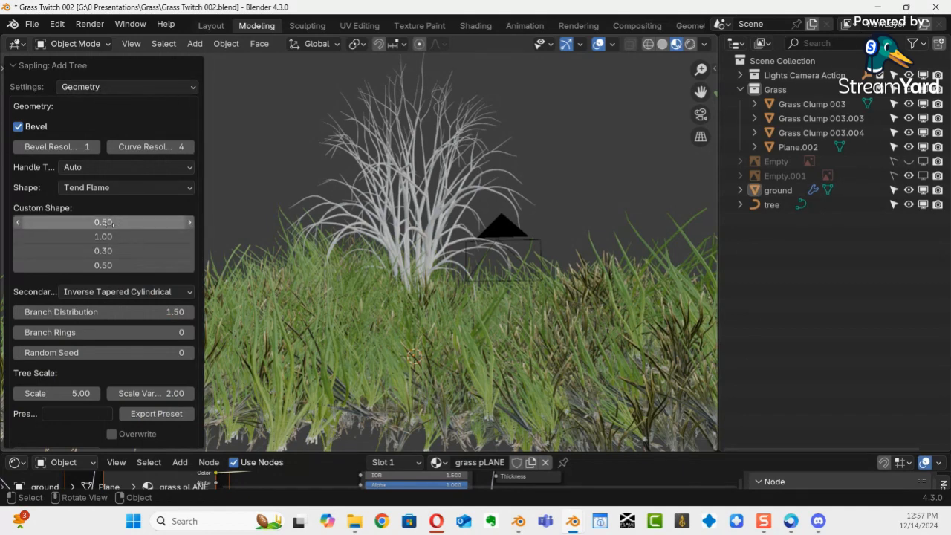
left_click_drag(102, 223, 121, 255)
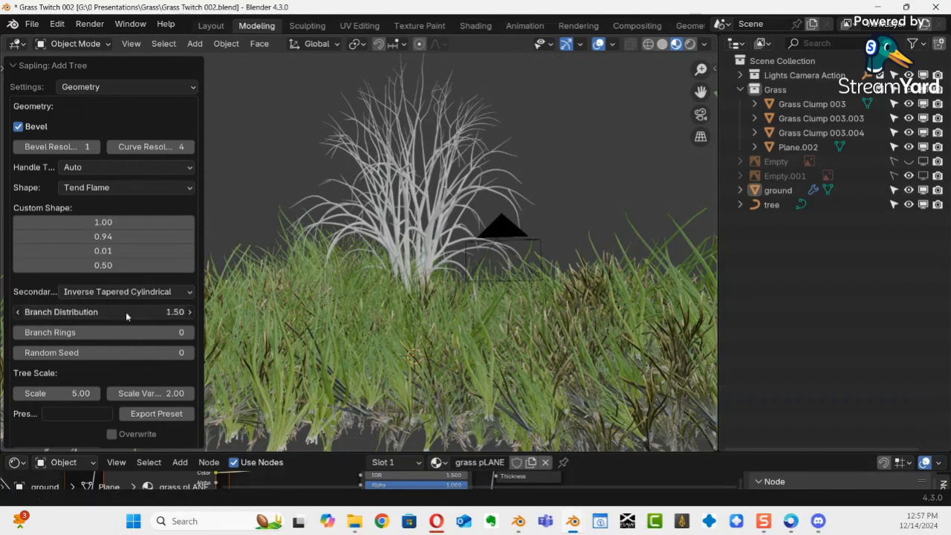
left_click_drag(126, 312, 93, 307)
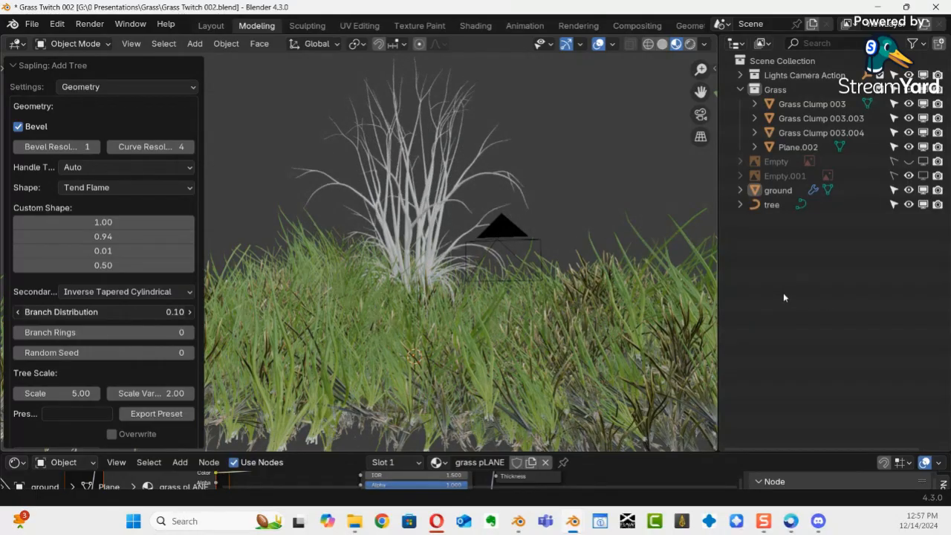
left_click_drag(761, 290, 717, 286)
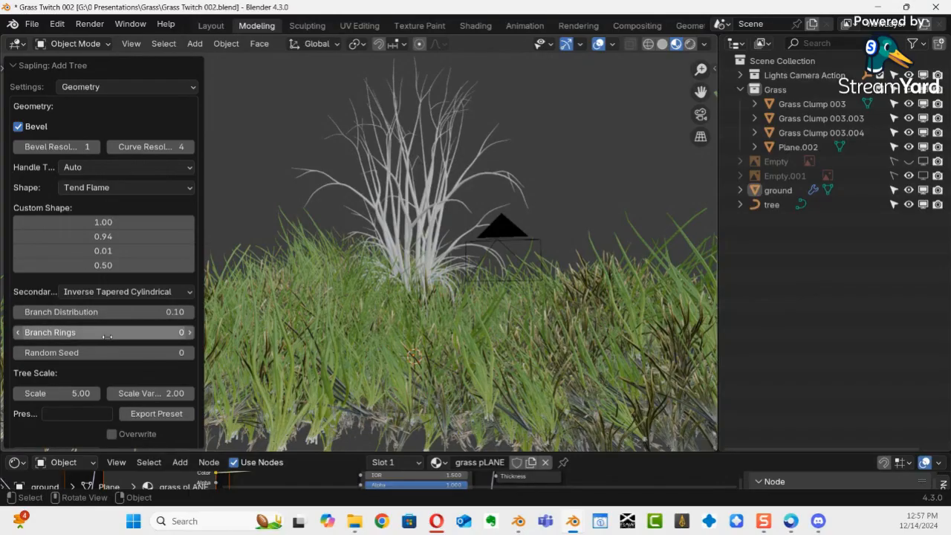
left_click_drag(109, 335, 105, 336)
mouse_move(831, 335)
left_mouse_down()
mouse_move(102, 343)
mouse_move(840, 338)
mouse_move(827, 333)
left_mouse_up()
left_click_drag(103, 358, 849, 356)
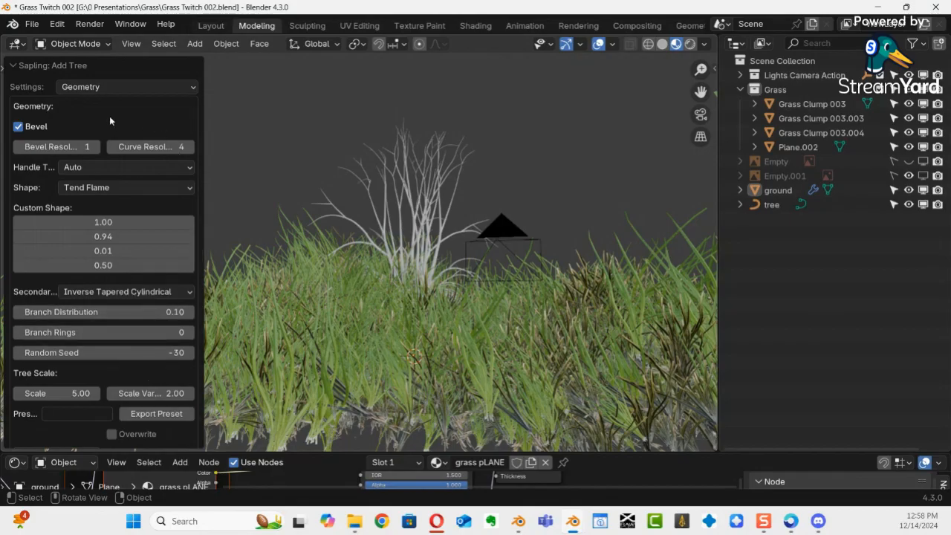
Step: Thicken the tree's branches by setting the Branch Radius Ratio to 0.04
left_click(127, 87)
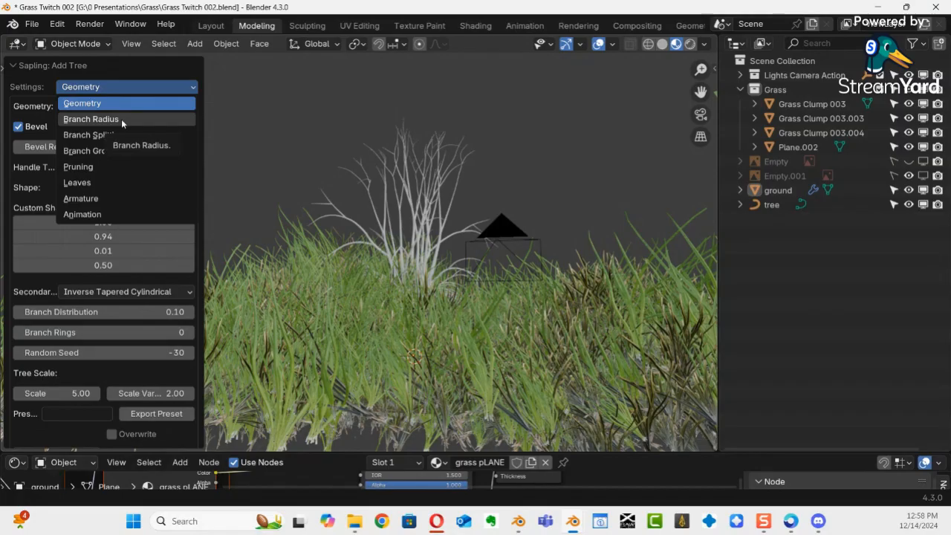
left_click(121, 119)
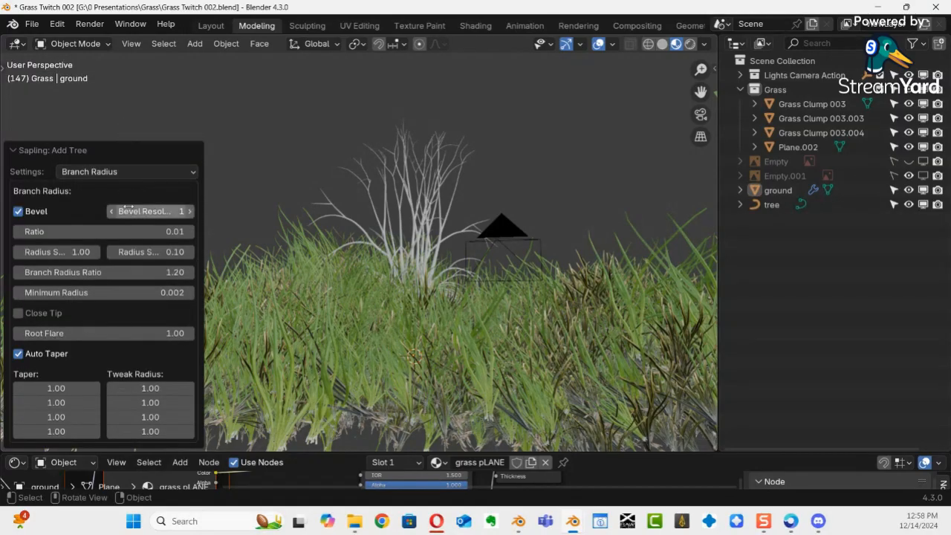
mouse_move(124, 231)
left_mouse_down()
mouse_move(135, 232)
mouse_move(126, 224)
mouse_move(124, 236)
left_mouse_up()
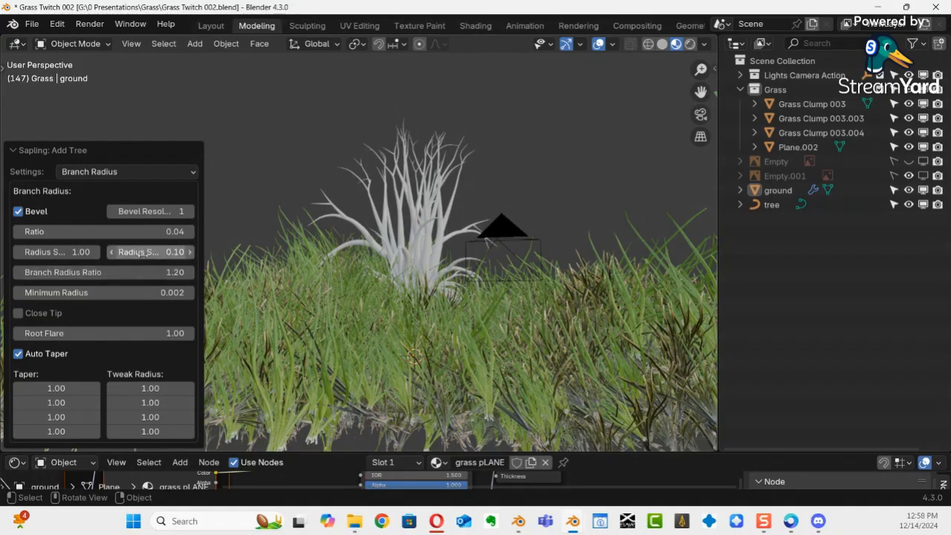
Step: Increase the number of branching Levels in the tree's Branch Splitting settings
left_click(119, 171)
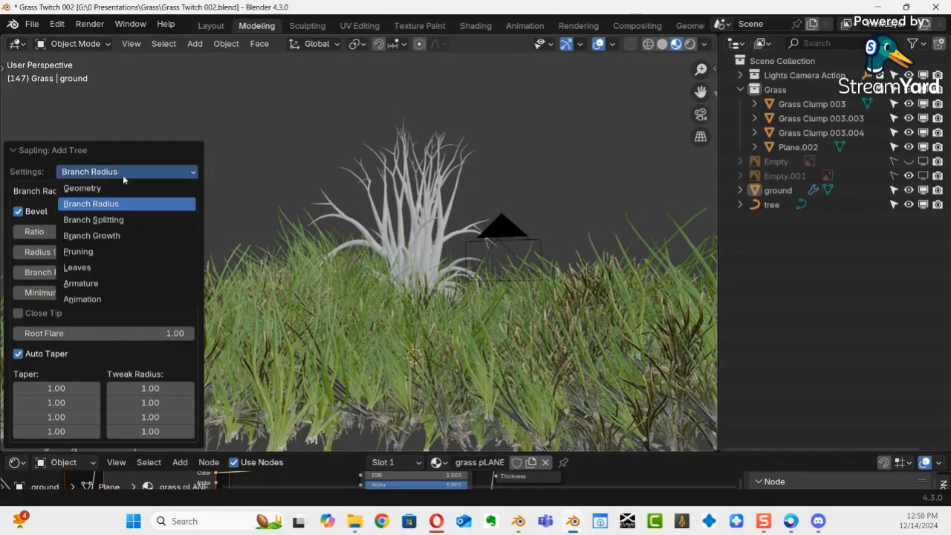
left_click(132, 220)
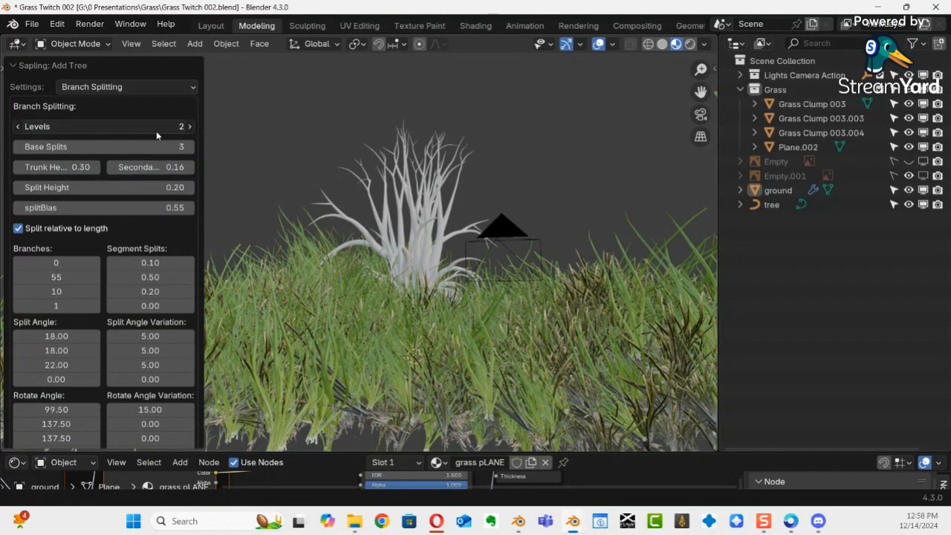
left_click_drag(156, 131, 160, 131)
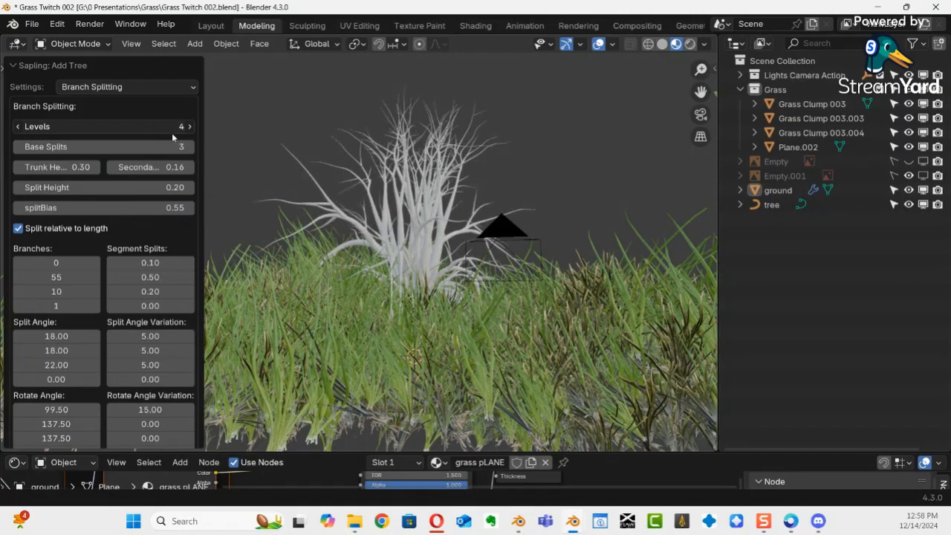
left_click_drag(166, 131, 158, 132)
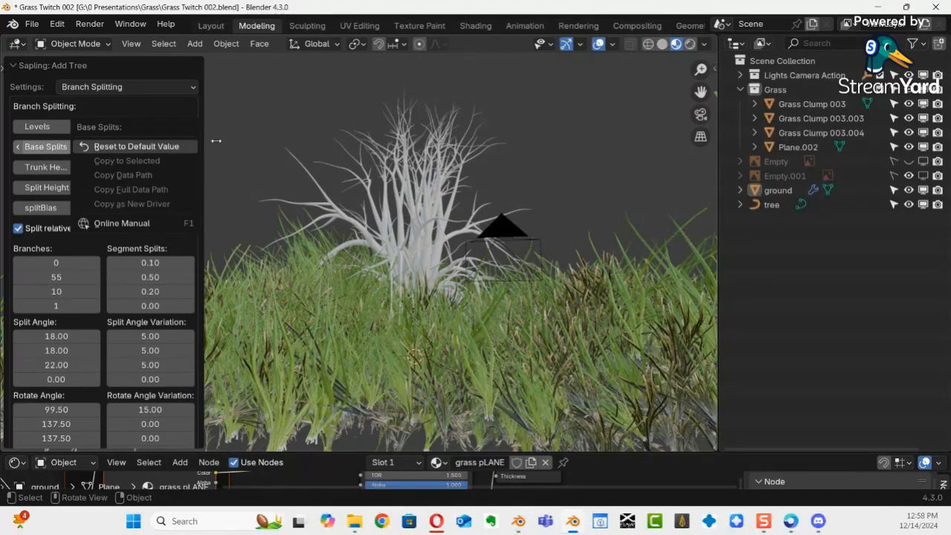
Step: Set the Prune Ratio in the tree's Pruning settings to 0.00
left_click(157, 86)
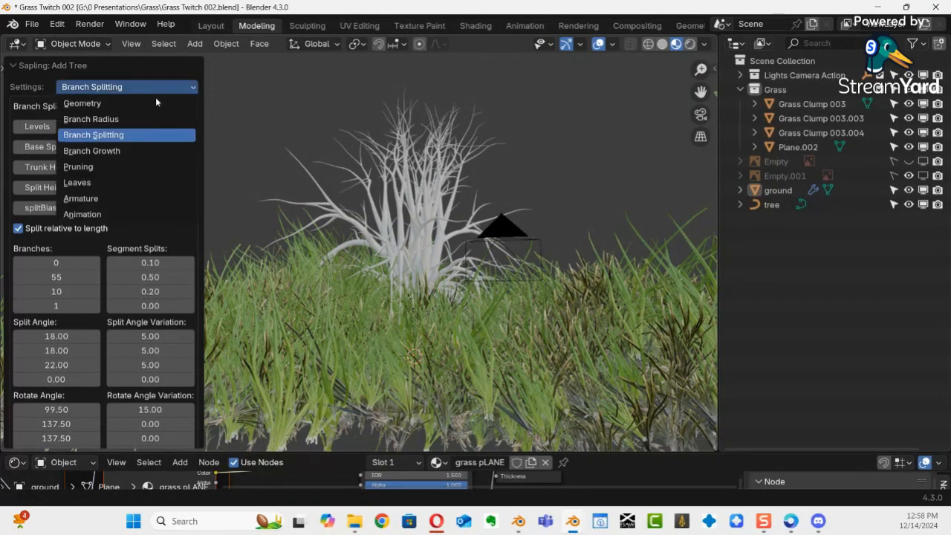
left_click(118, 168)
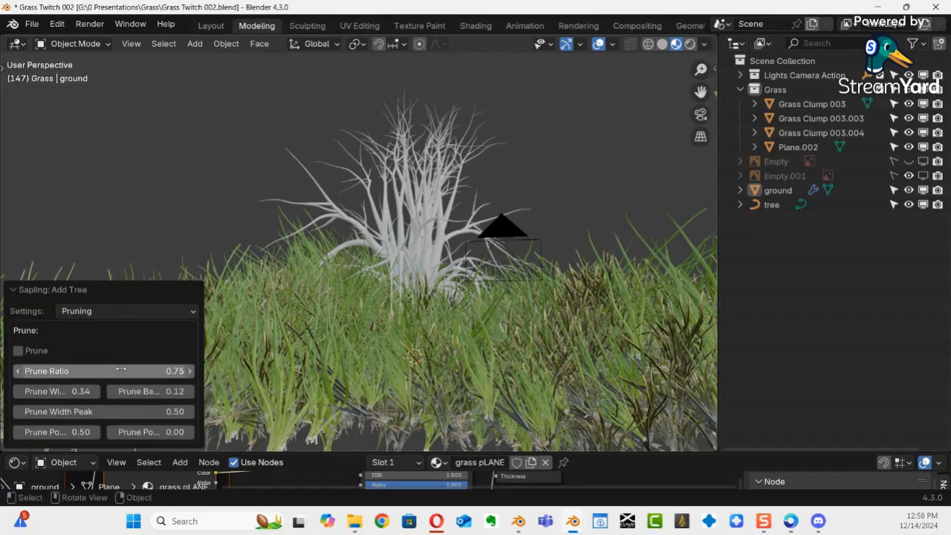
left_click_drag(127, 373, 107, 373)
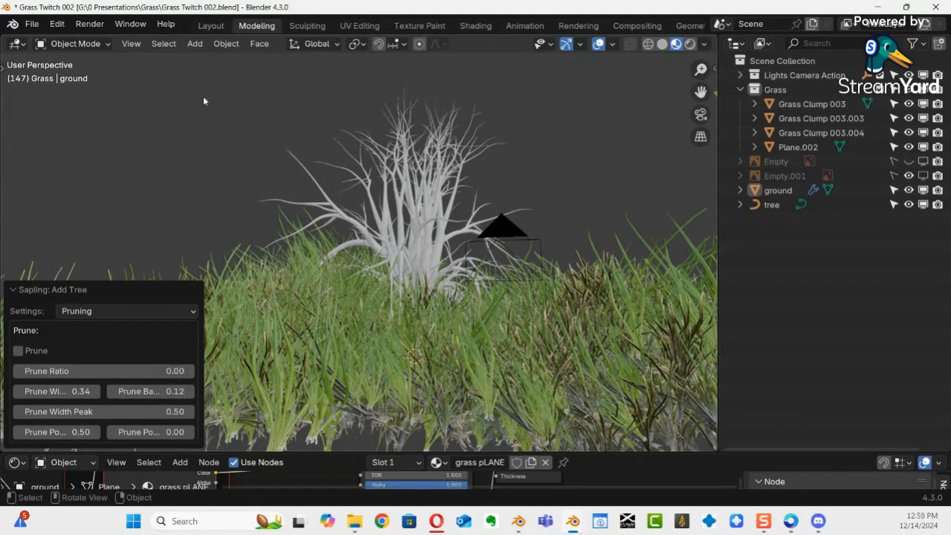
Step: Show leaves on the tree and set the Leaves count to -16, keeping Grass Clump 003 as the leaf object
left_click(134, 311)
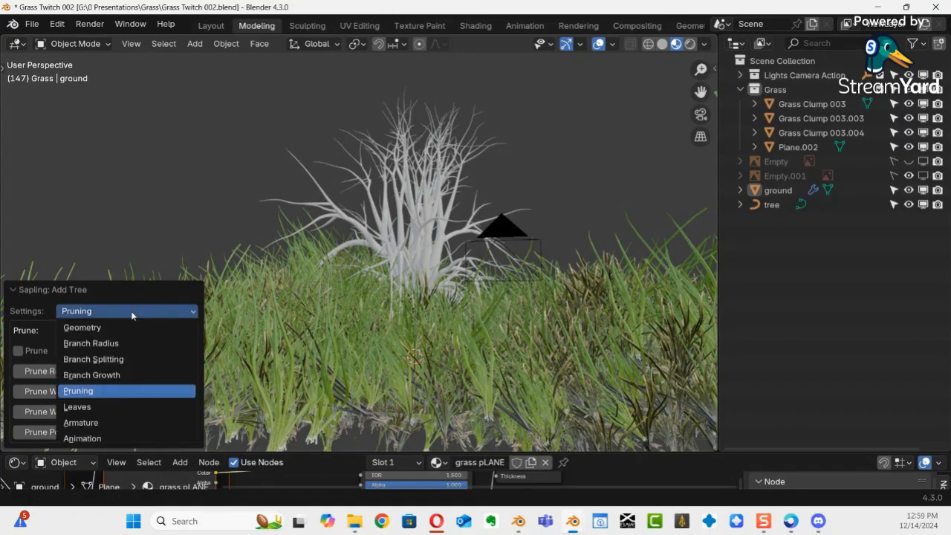
left_click(98, 405)
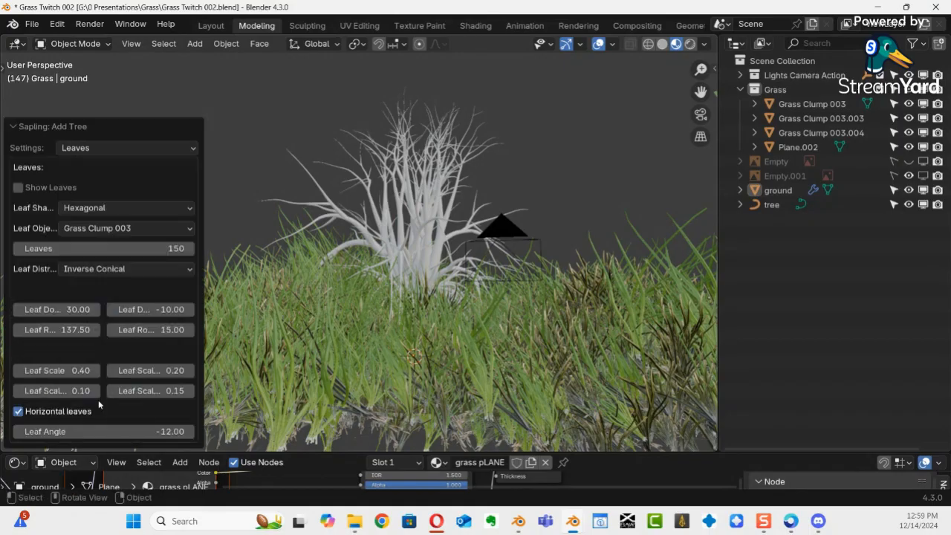
left_click(18, 188)
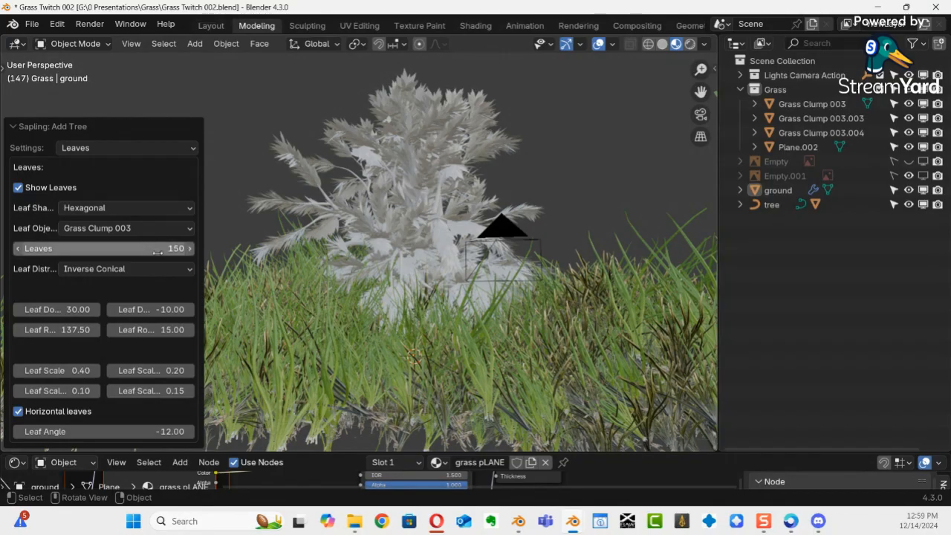
left_click_drag(161, 250, 837, 235)
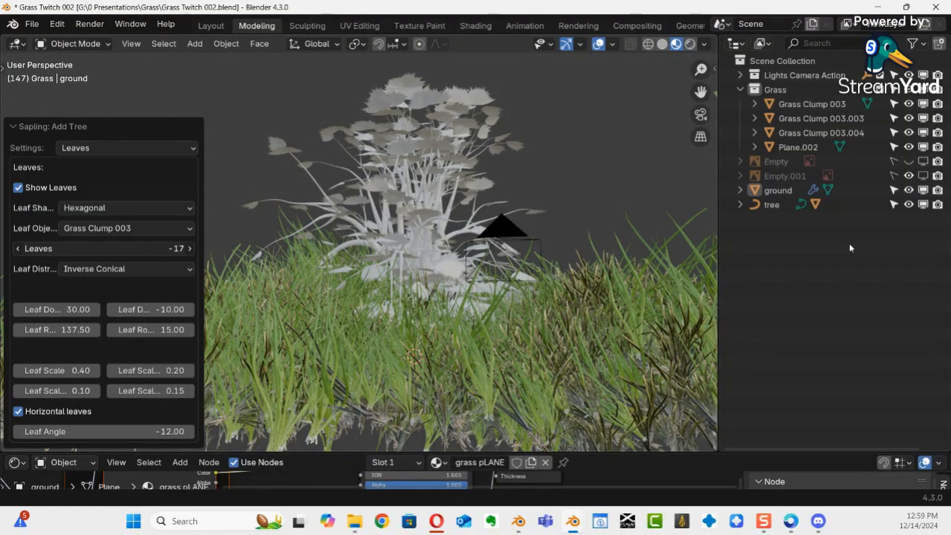
left_click_drag(849, 243, 213, 254)
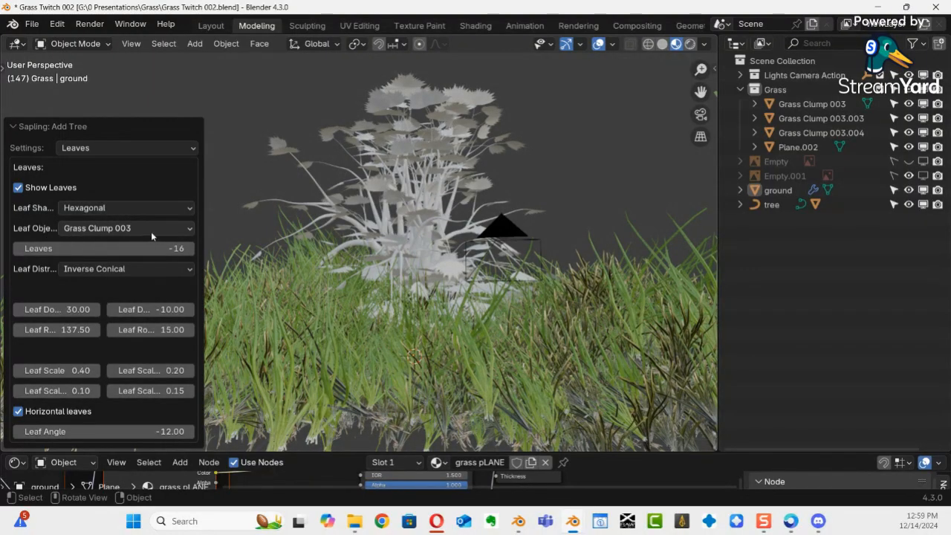
left_click(179, 231)
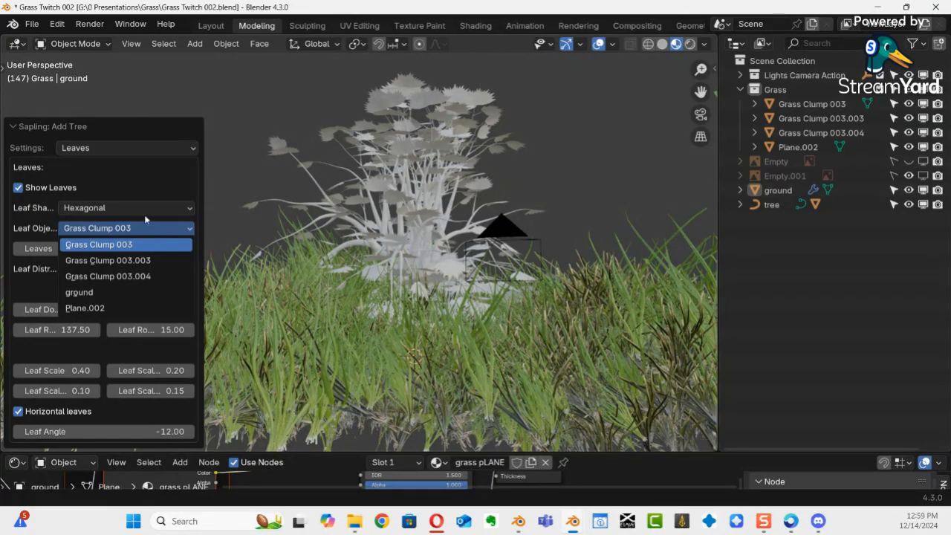
left_click(119, 229)
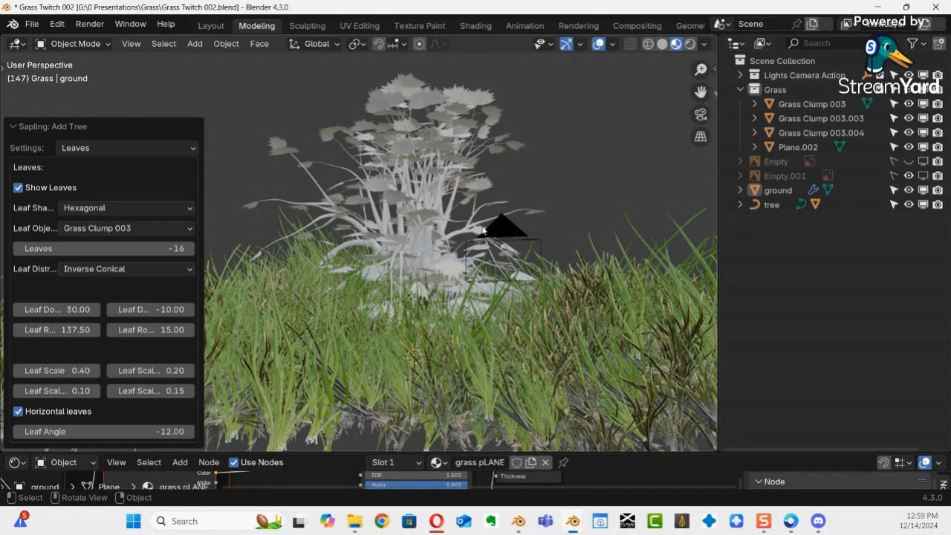
Step: Enable Use Armature and Make Mesh in the tree's Armature settings
middle_click_drag(423, 186, 231, 290)
left_click(135, 148)
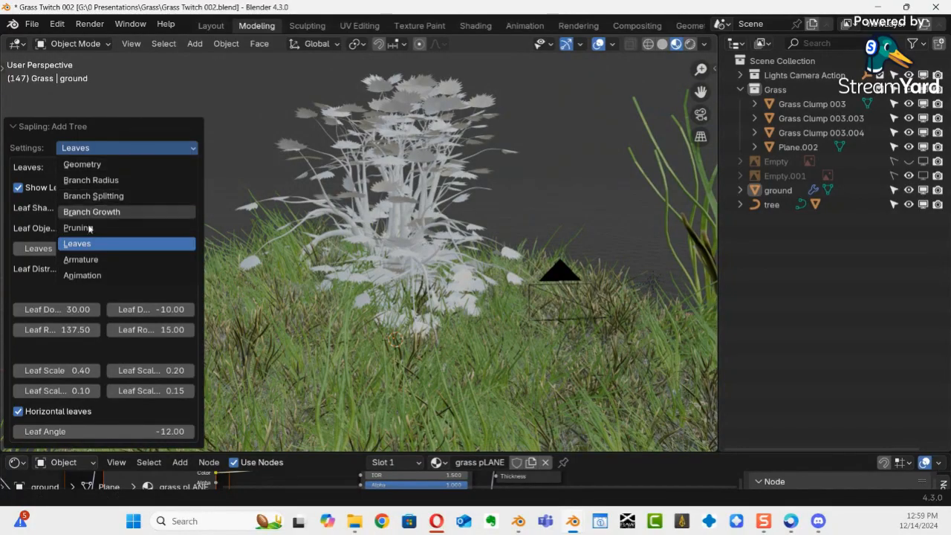
left_click(90, 259)
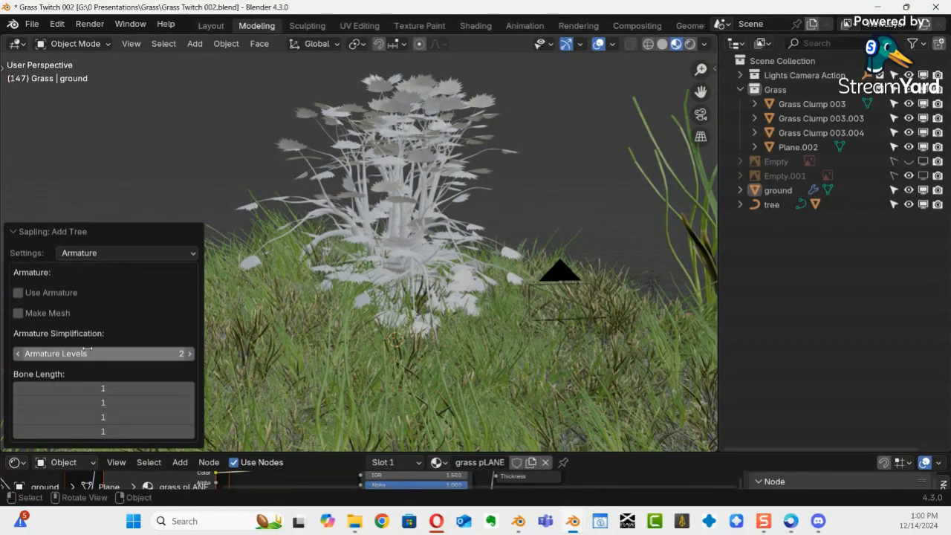
left_click(18, 293)
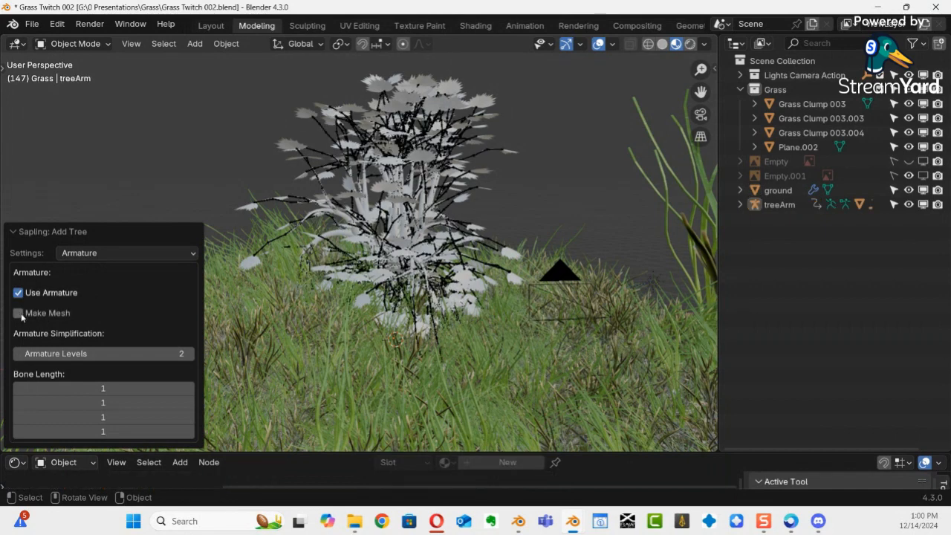
left_click(18, 312)
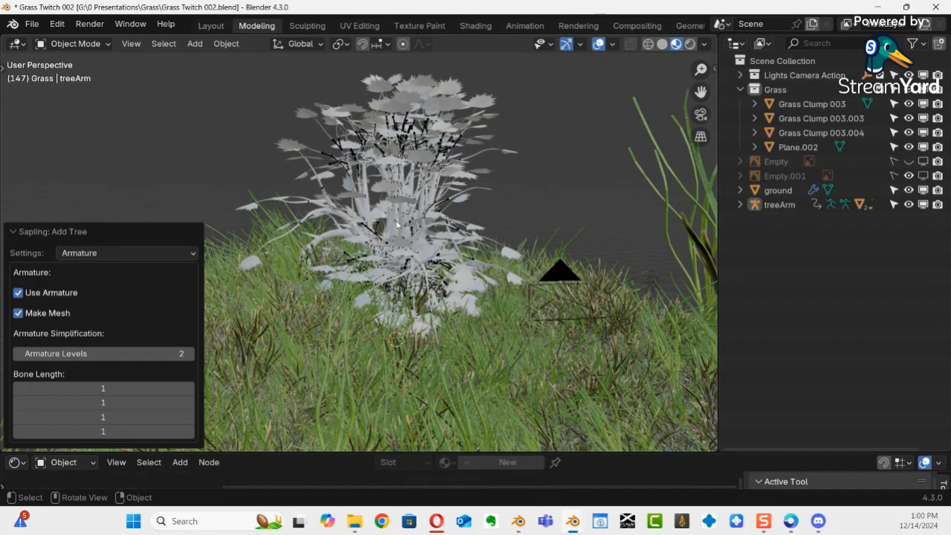
Step: Enable Armature Animation in the tree's Animation settings and collapse the Sapling settings
left_click(190, 257)
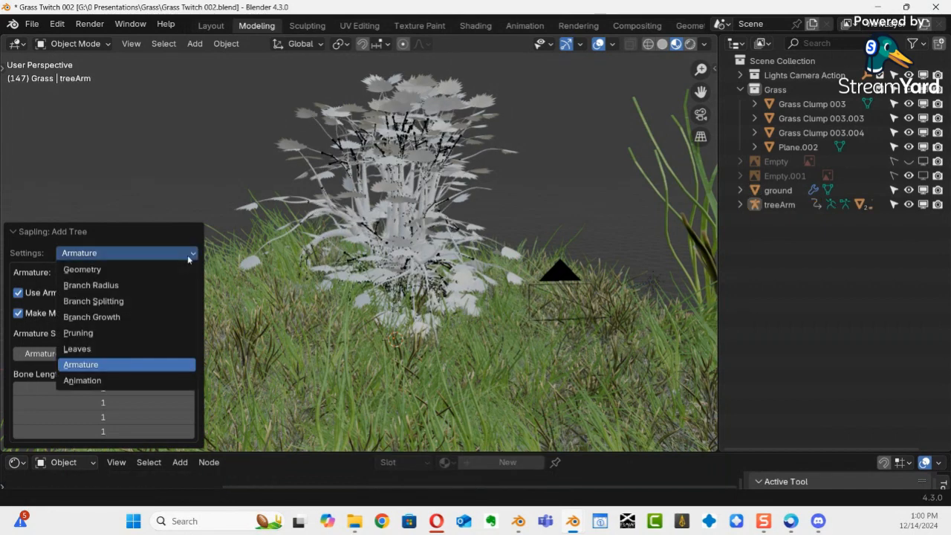
left_click(81, 380)
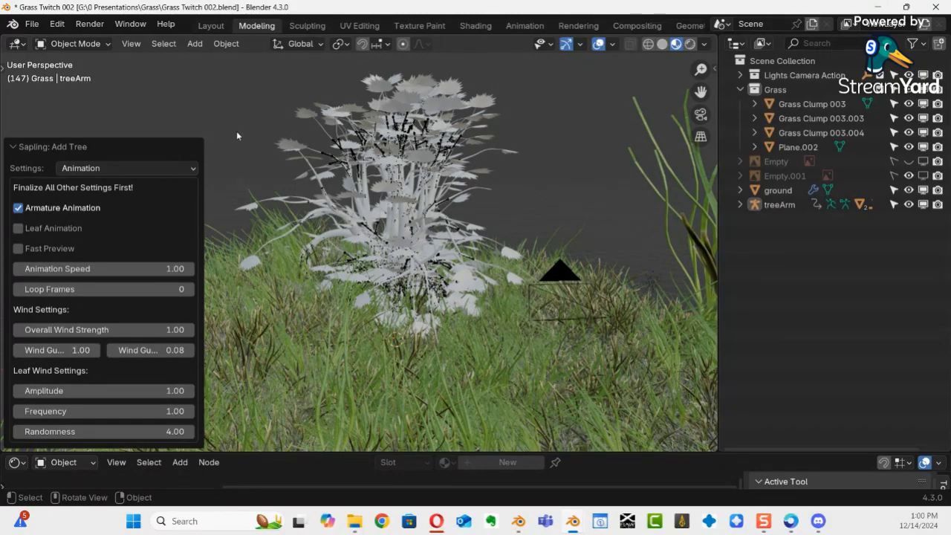
left_click(58, 148)
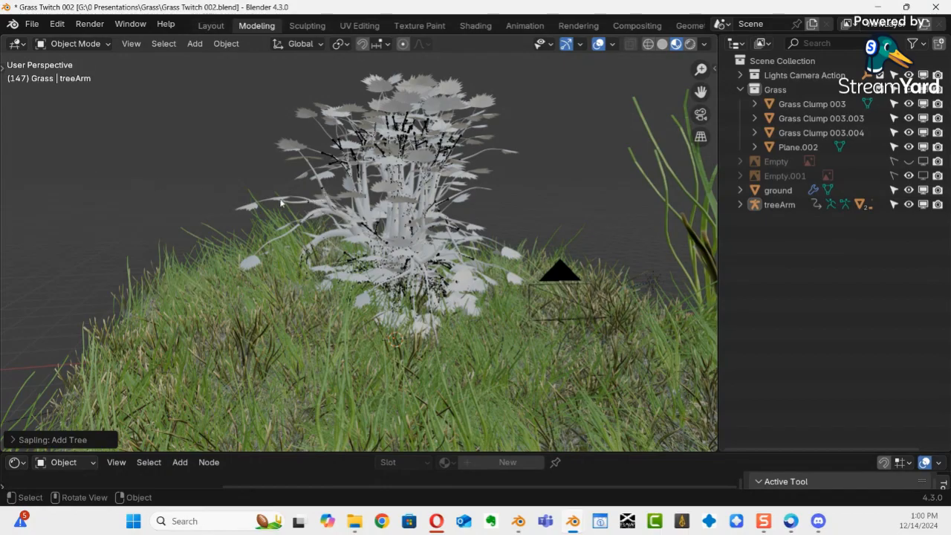
Step: Play the tree's wind animation and turn the enlarged Shader Editor area below the viewport into a Timeline
key("space")
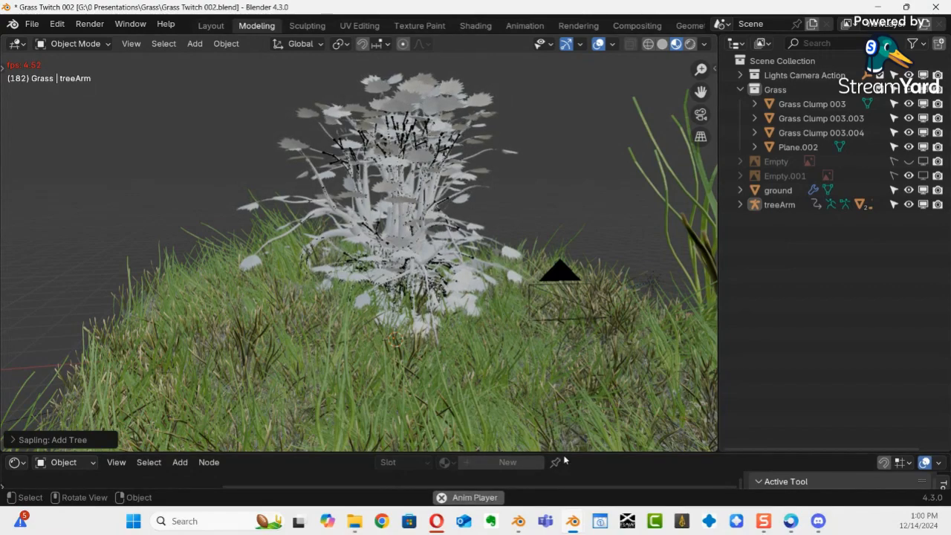
left_click_drag(567, 451, 566, 394)
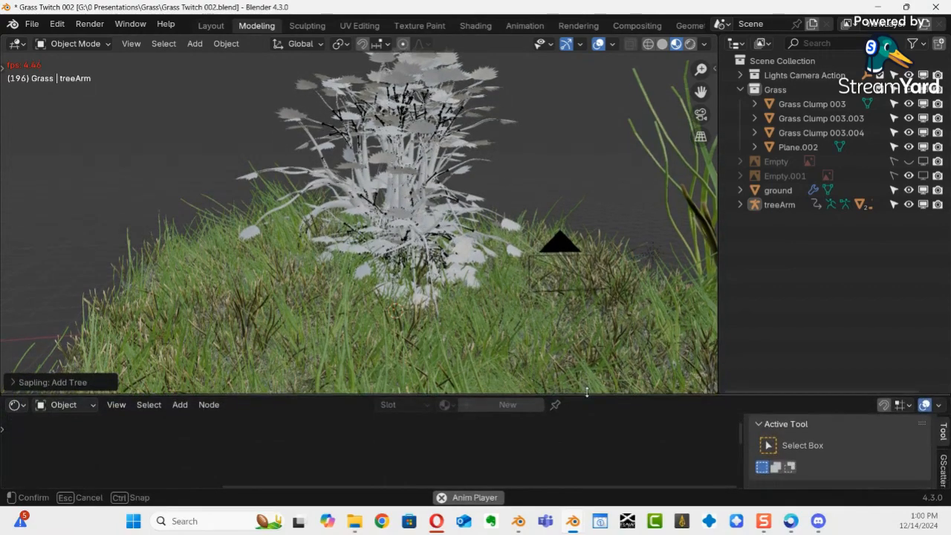
left_click(24, 408)
left_click(228, 264)
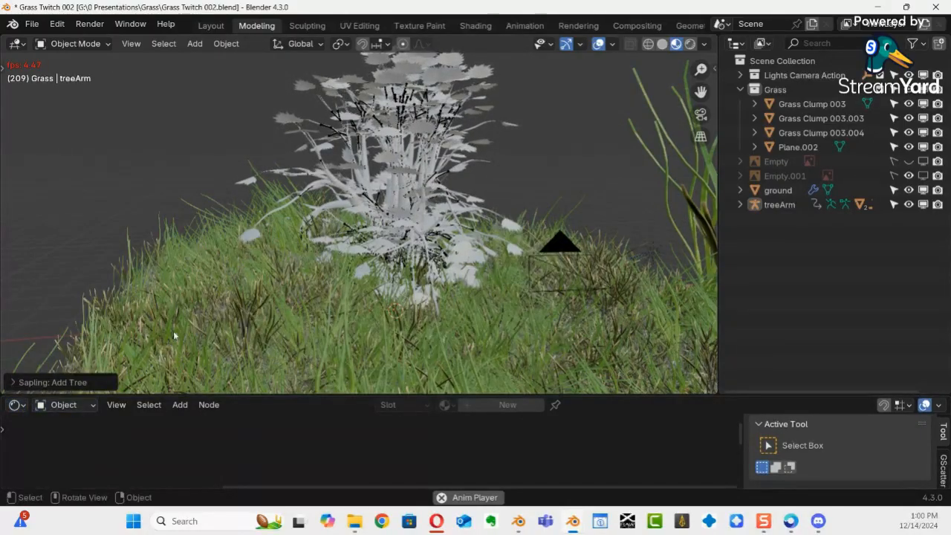
left_click(20, 407)
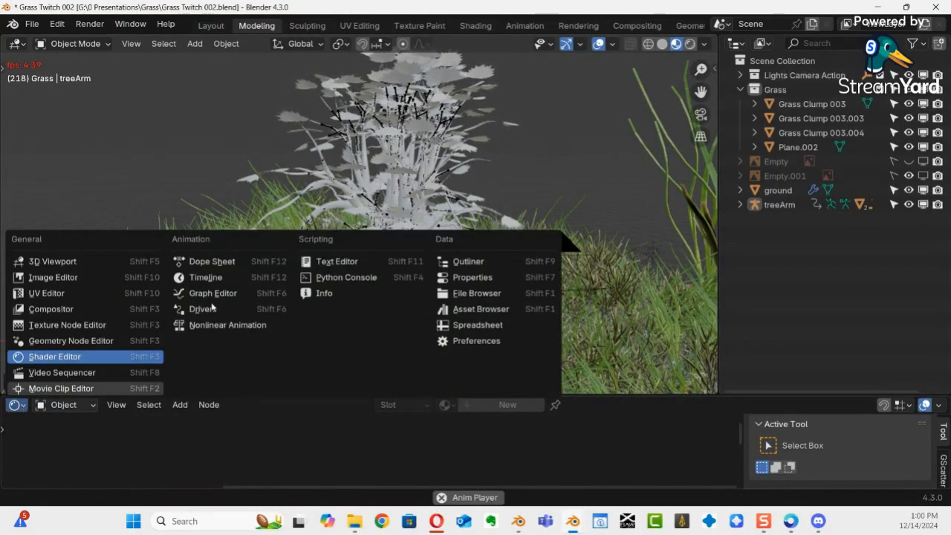
left_click(206, 280)
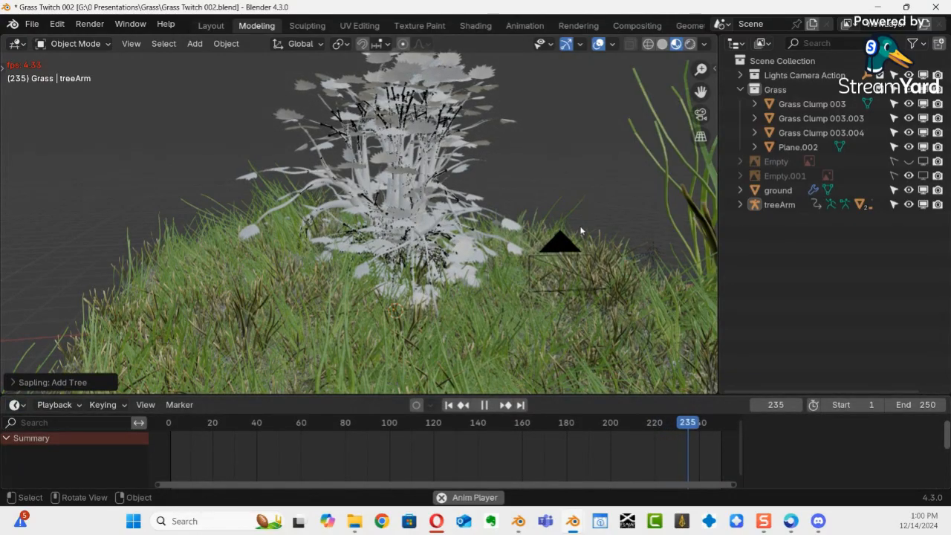
middle_click_drag(570, 311, 473, 333)
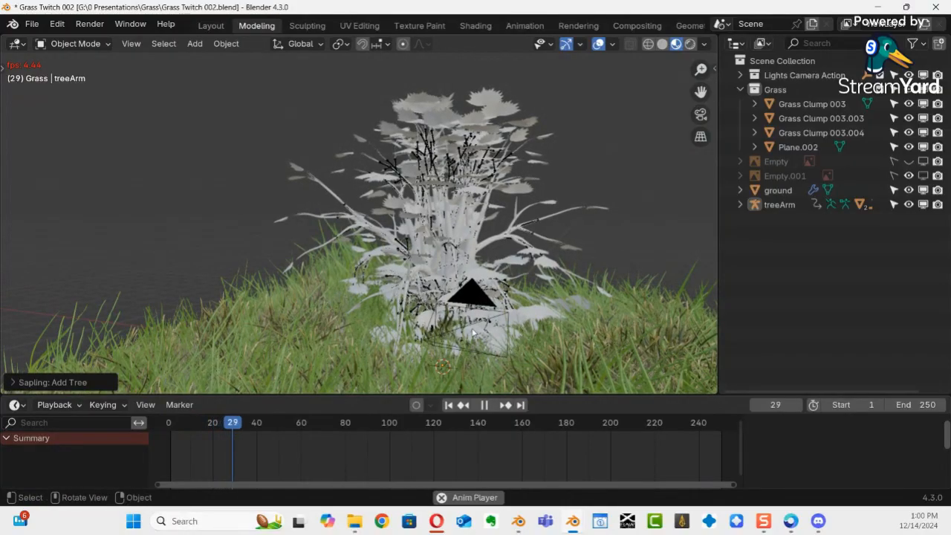